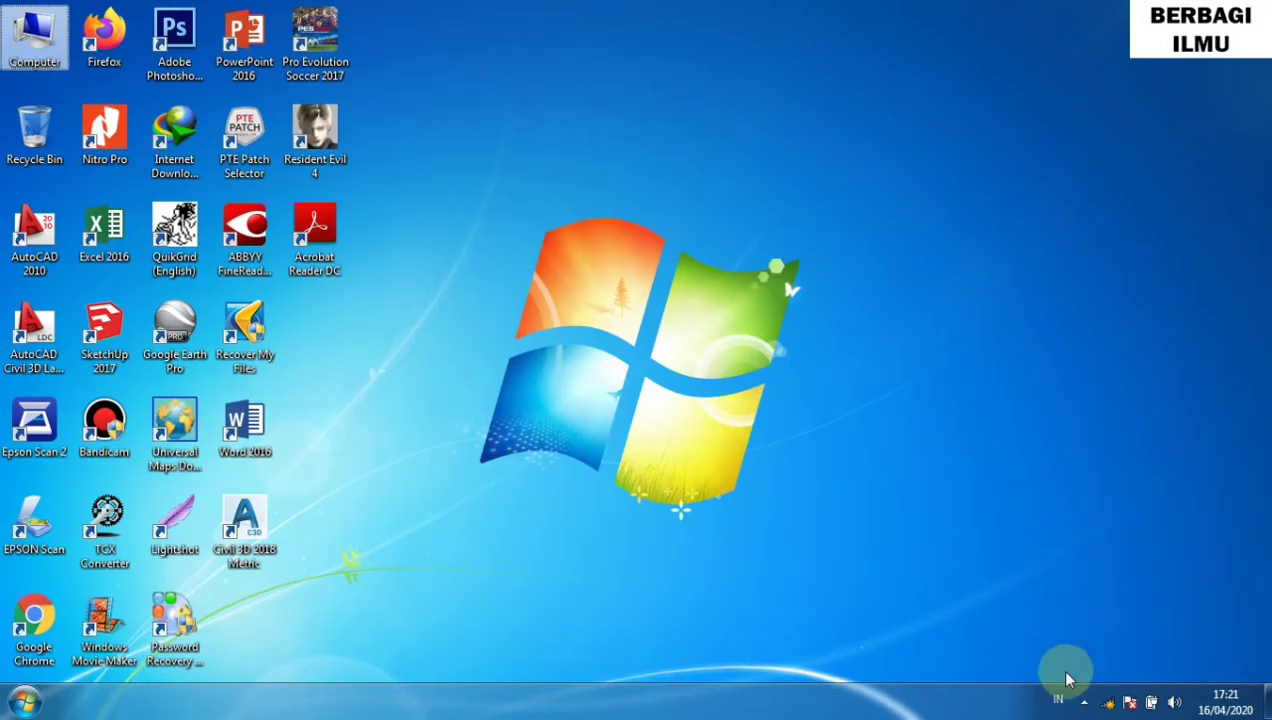
Connect the computer to the Mi 8 wireless network.
left_click(1112, 703)
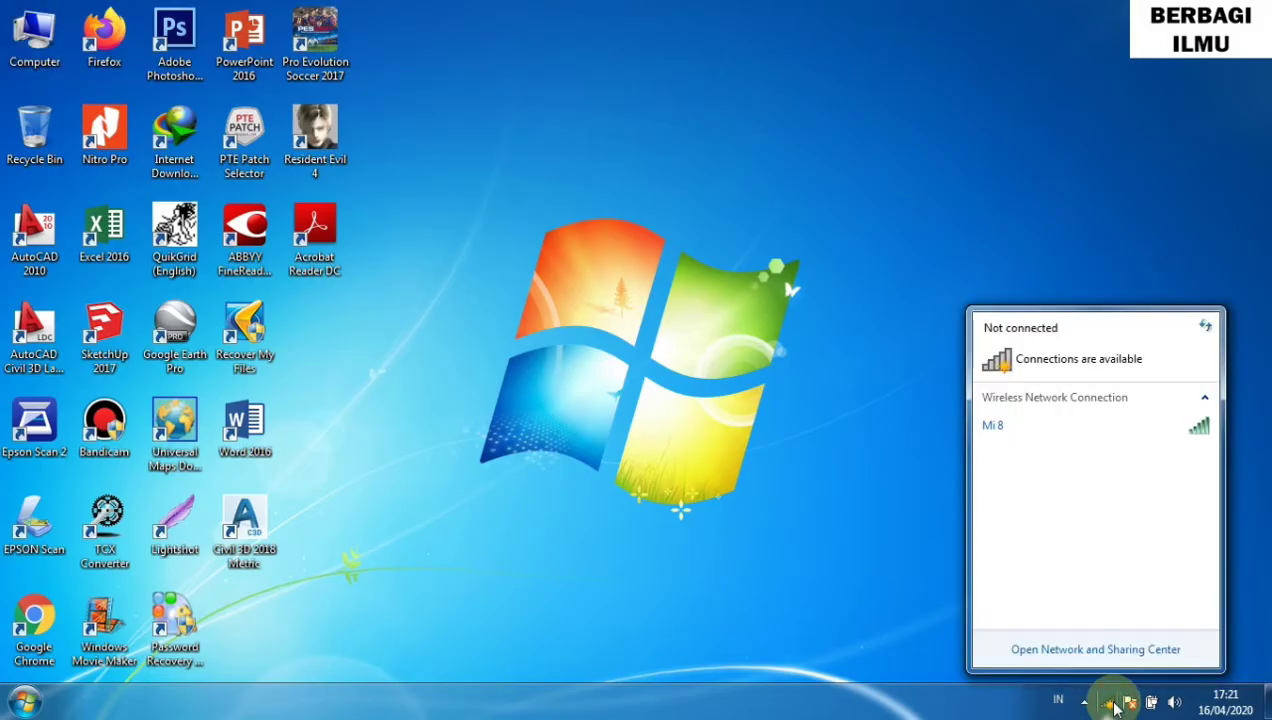
left_click(997, 427)
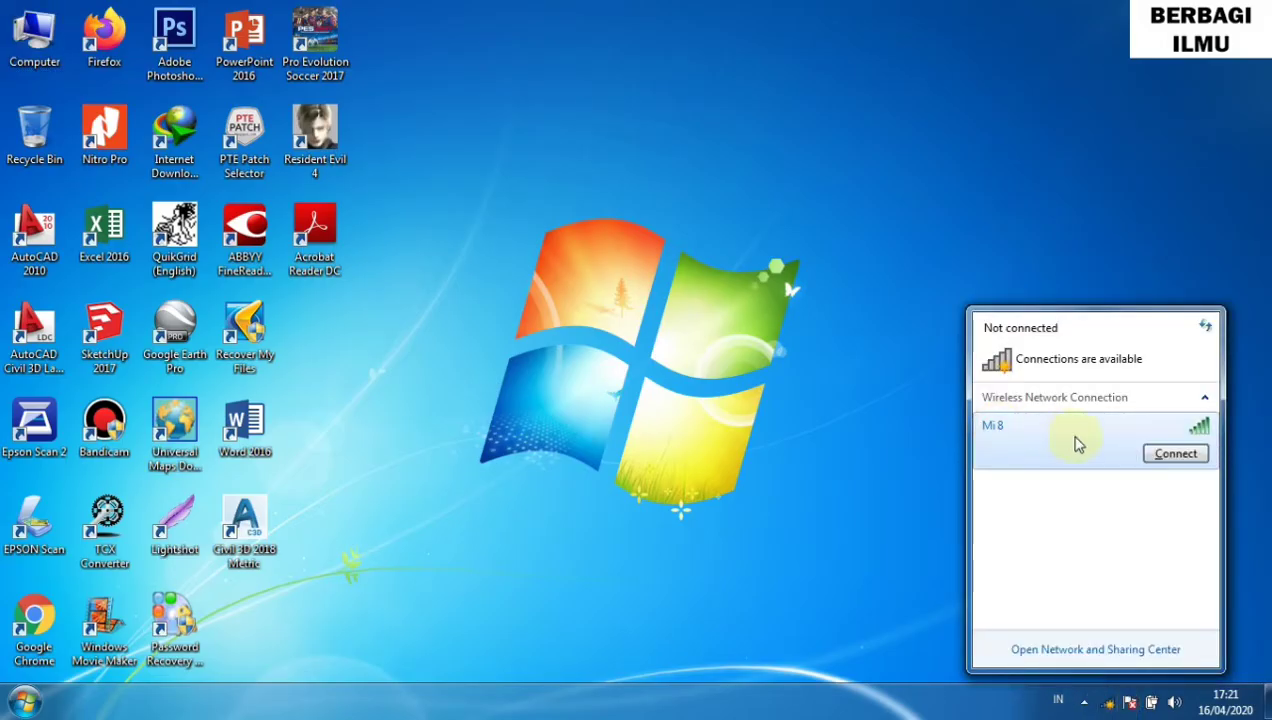
left_click(1165, 456)
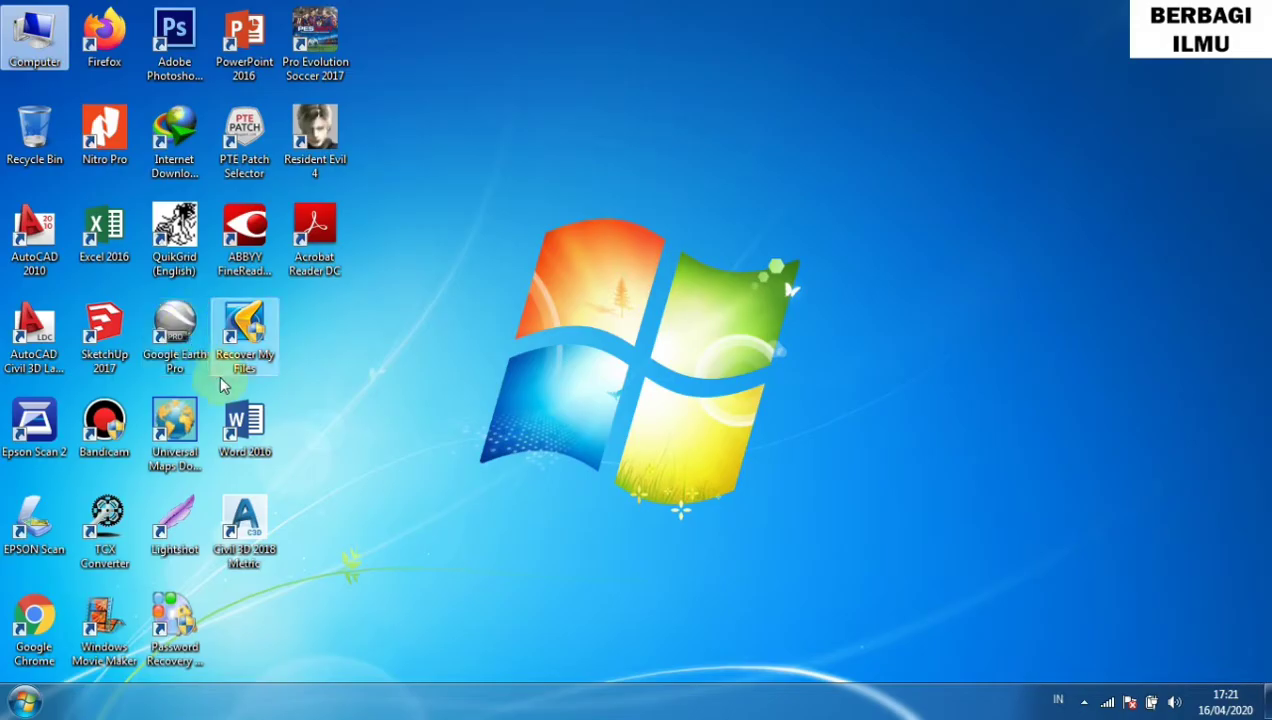
Launch Google Earth Pro from the desktop.
left_click(178, 333)
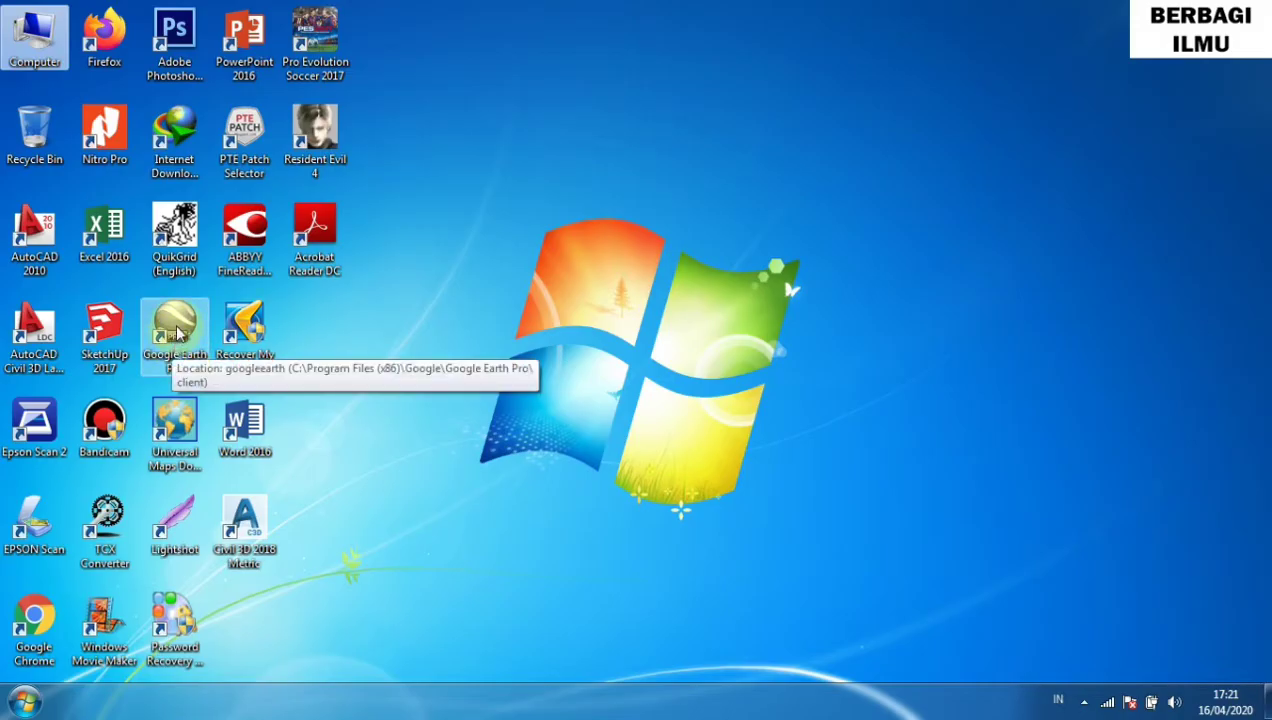
left_click(162, 341)
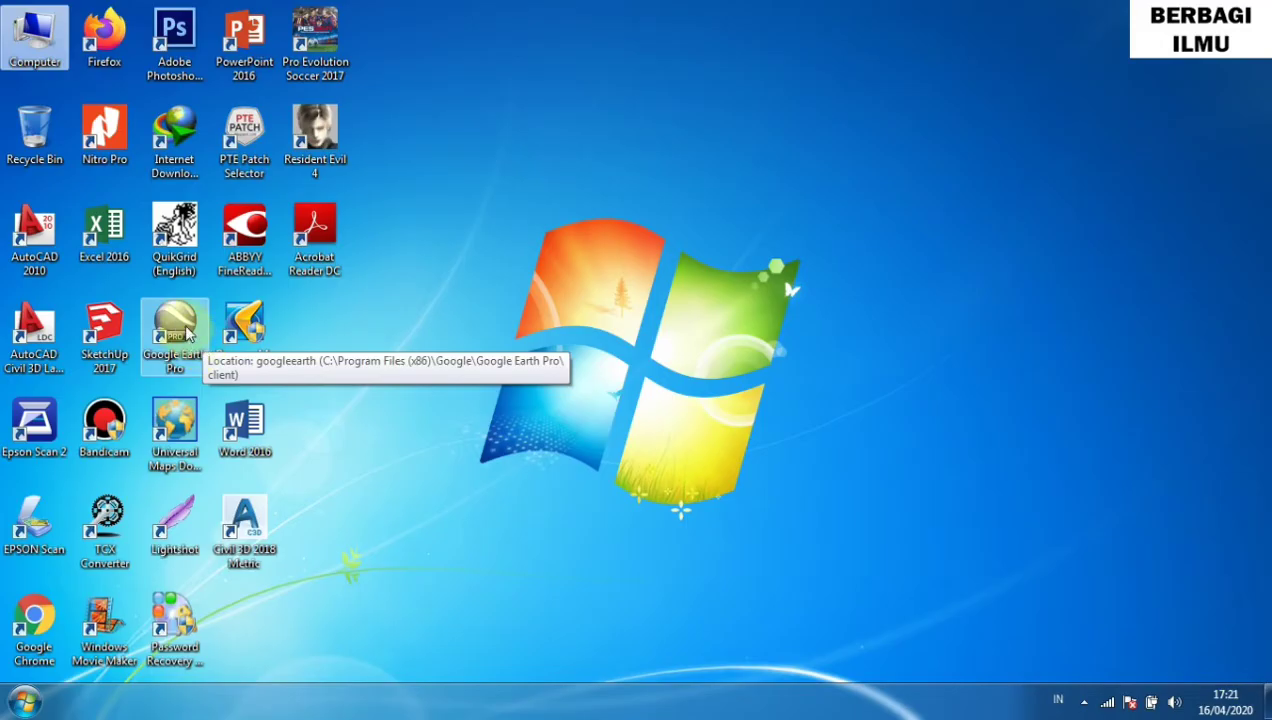
left_click(187, 335)
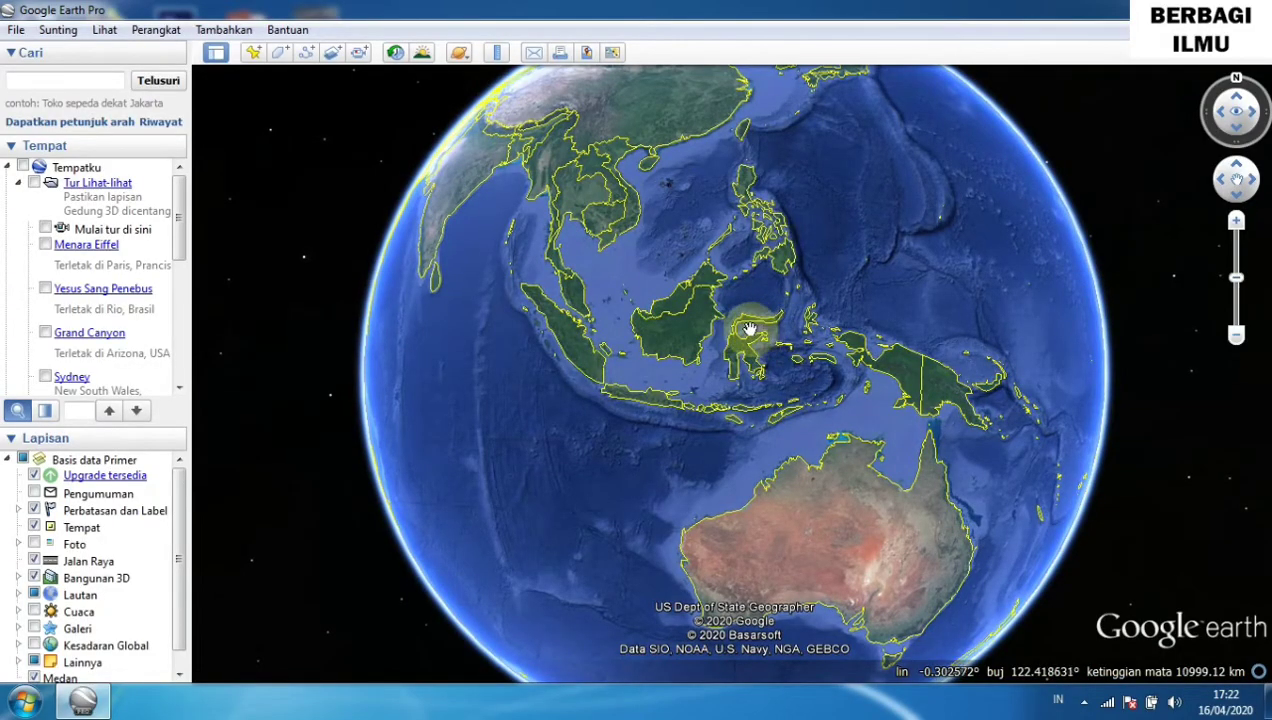
Search for Takengon, Kabupaten Aceh Tengah, Aceh, and fly to the town.
left_click(60, 79)
type("takengo")
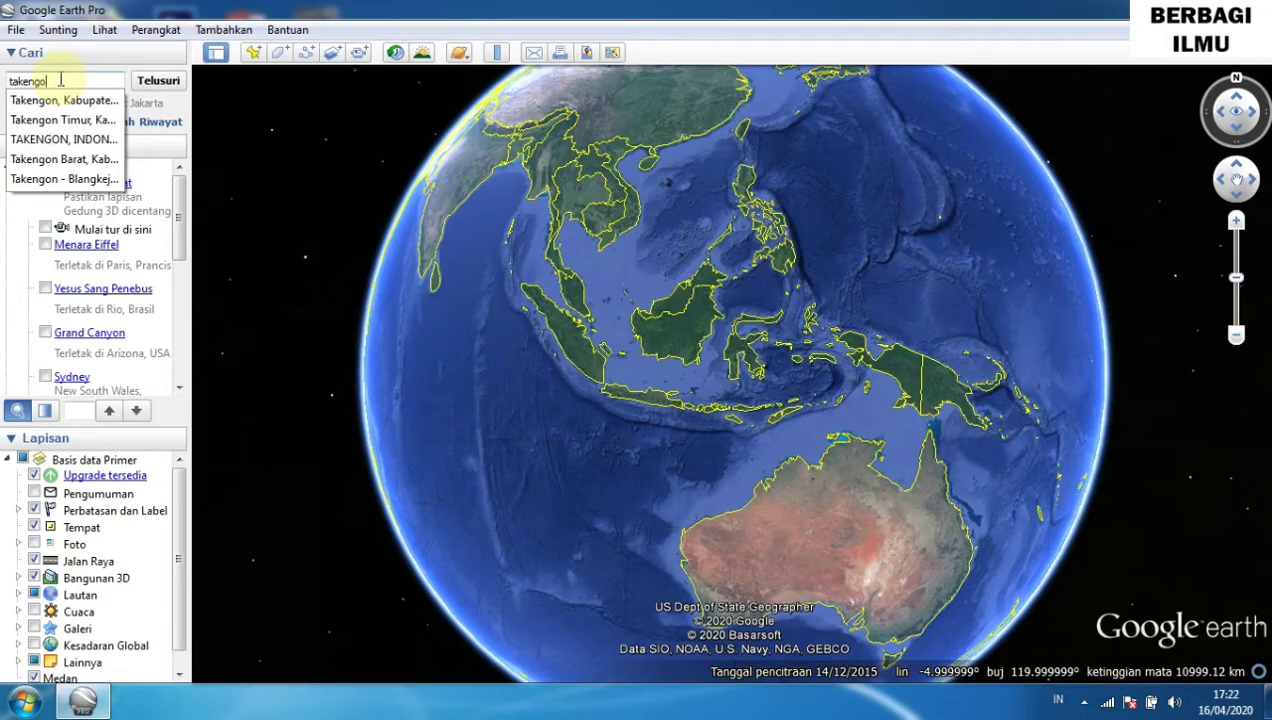
type("n")
left_click(52, 104)
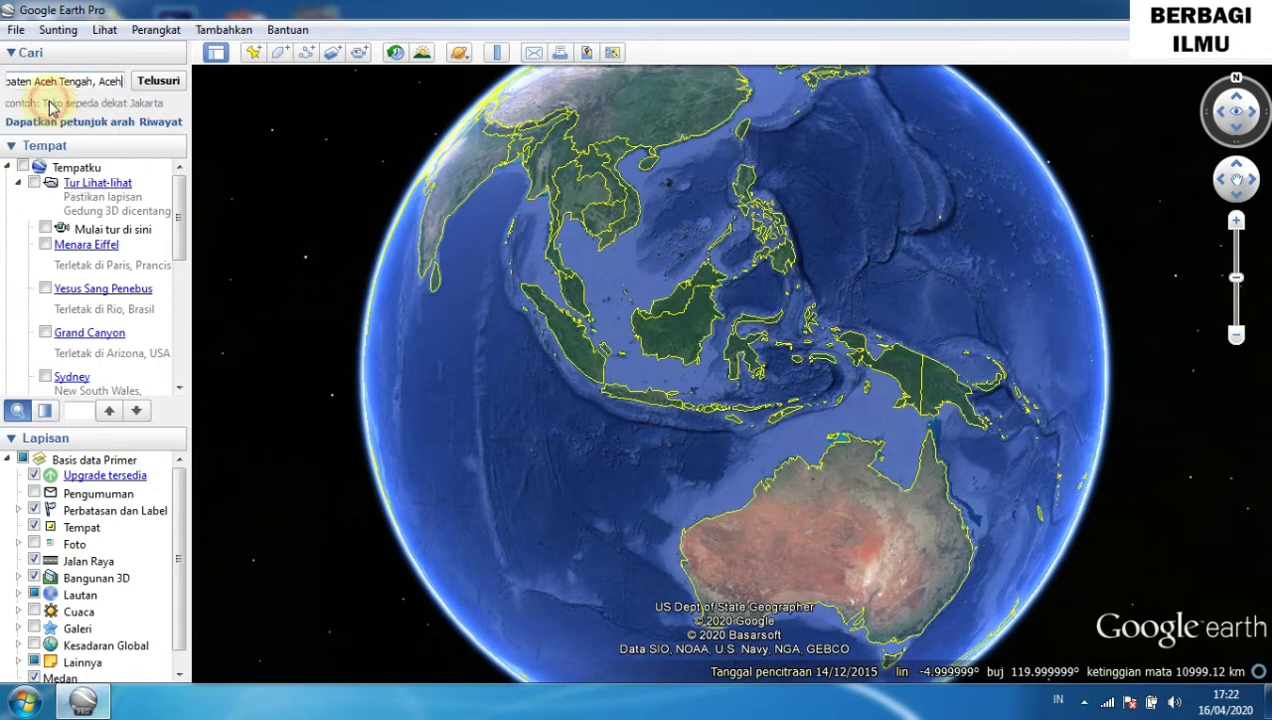
left_click(157, 82)
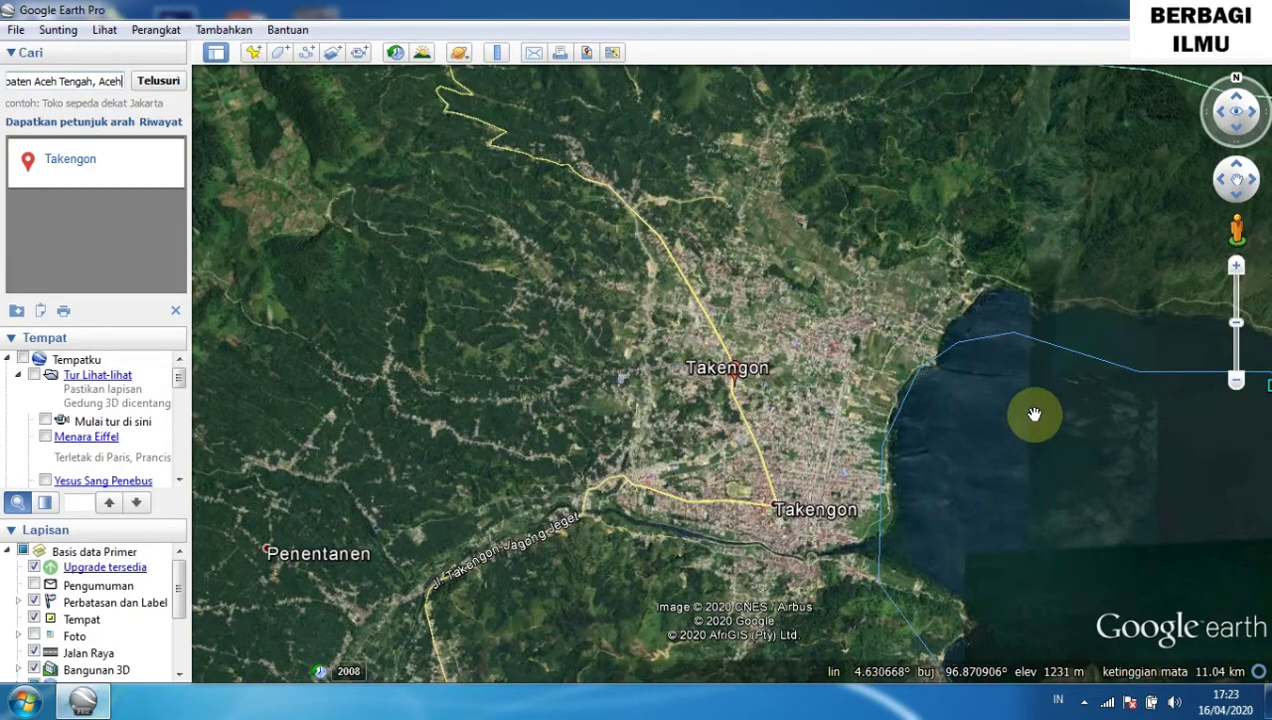
Zoom in on Takengon to an eye altitude of about 6 km and centre the town between the hills and the lake.
left_click(1237, 268)
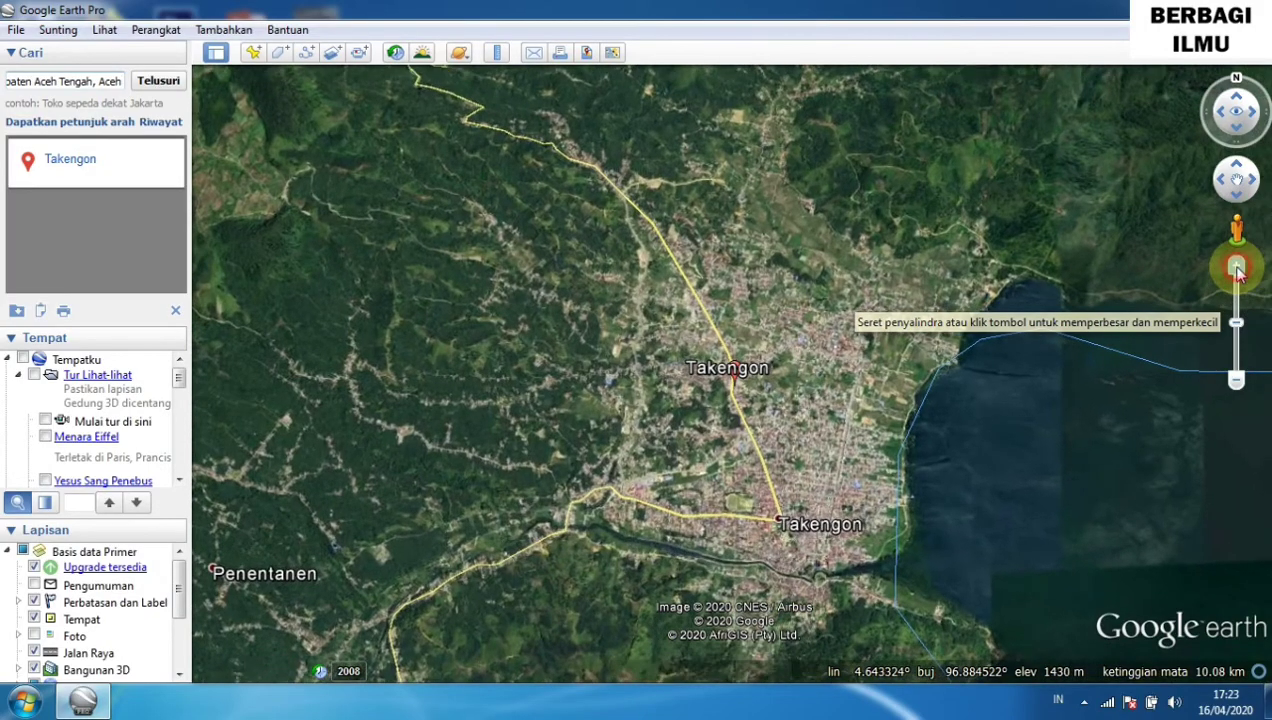
left_click(1237, 268)
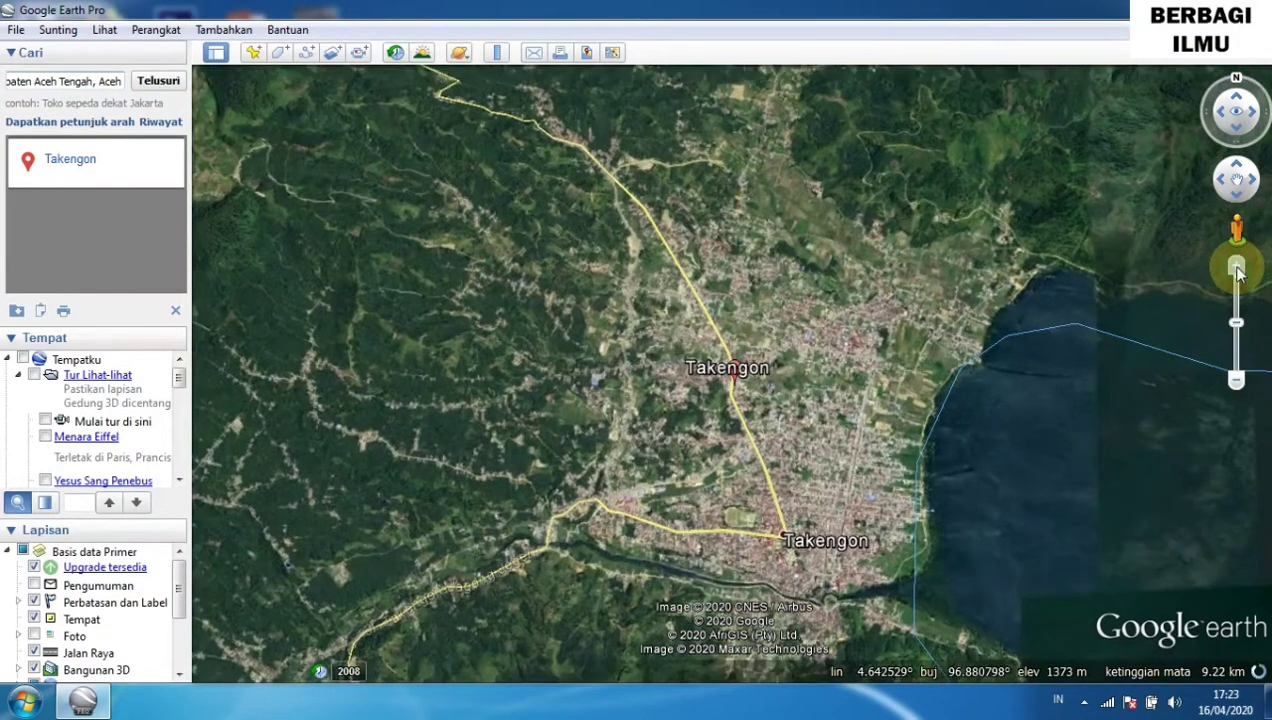
left_click(1237, 268)
left_click(1237, 268)
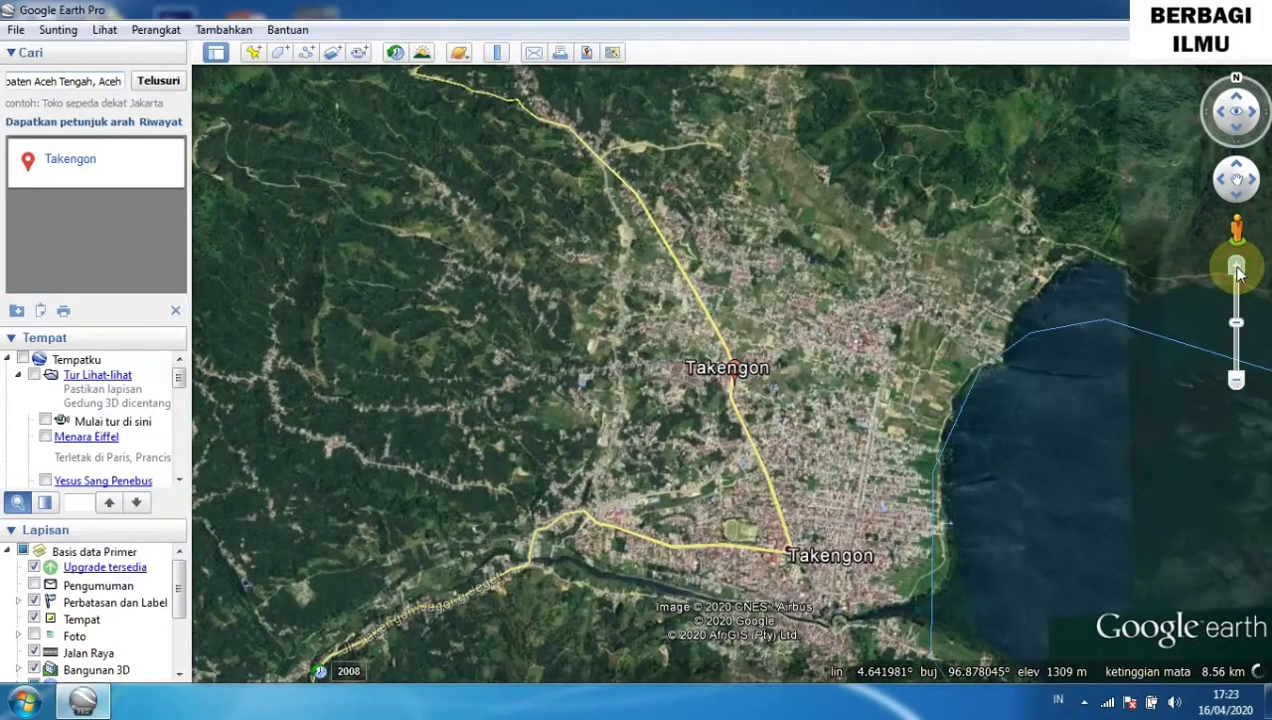
left_click(1237, 268)
left_click(1237, 268)
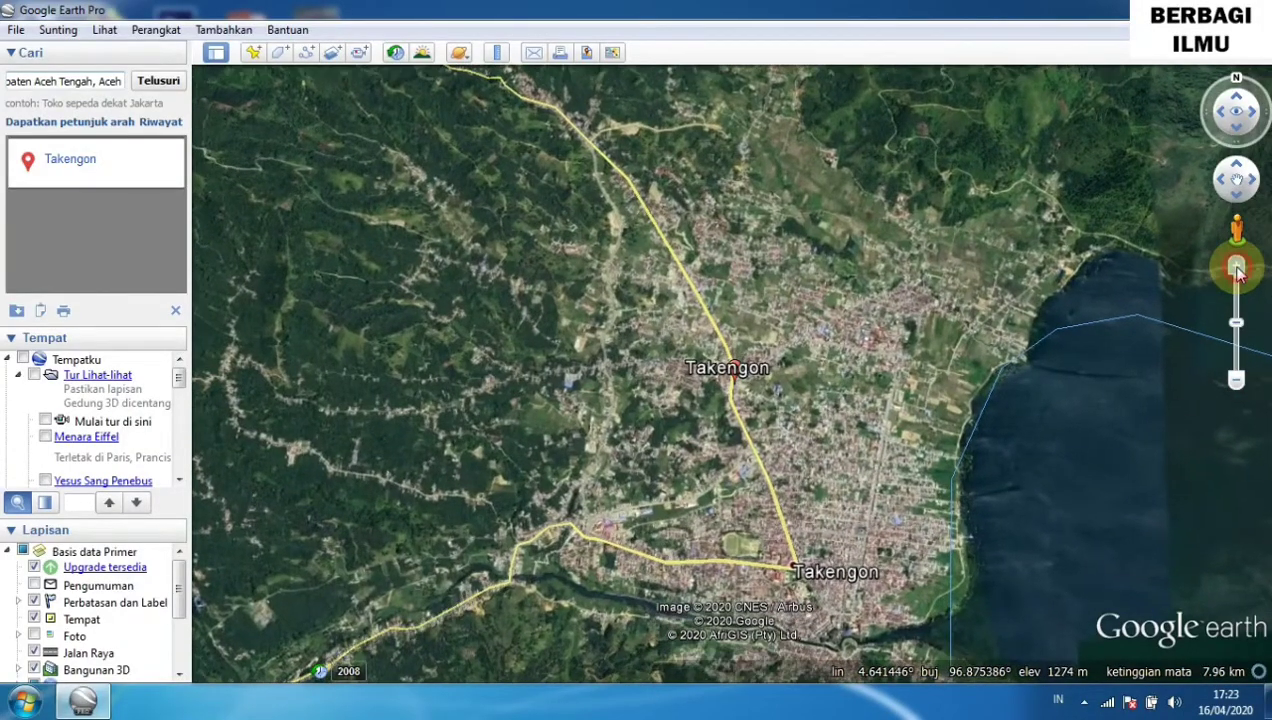
left_click(1237, 268)
left_click(1237, 268)
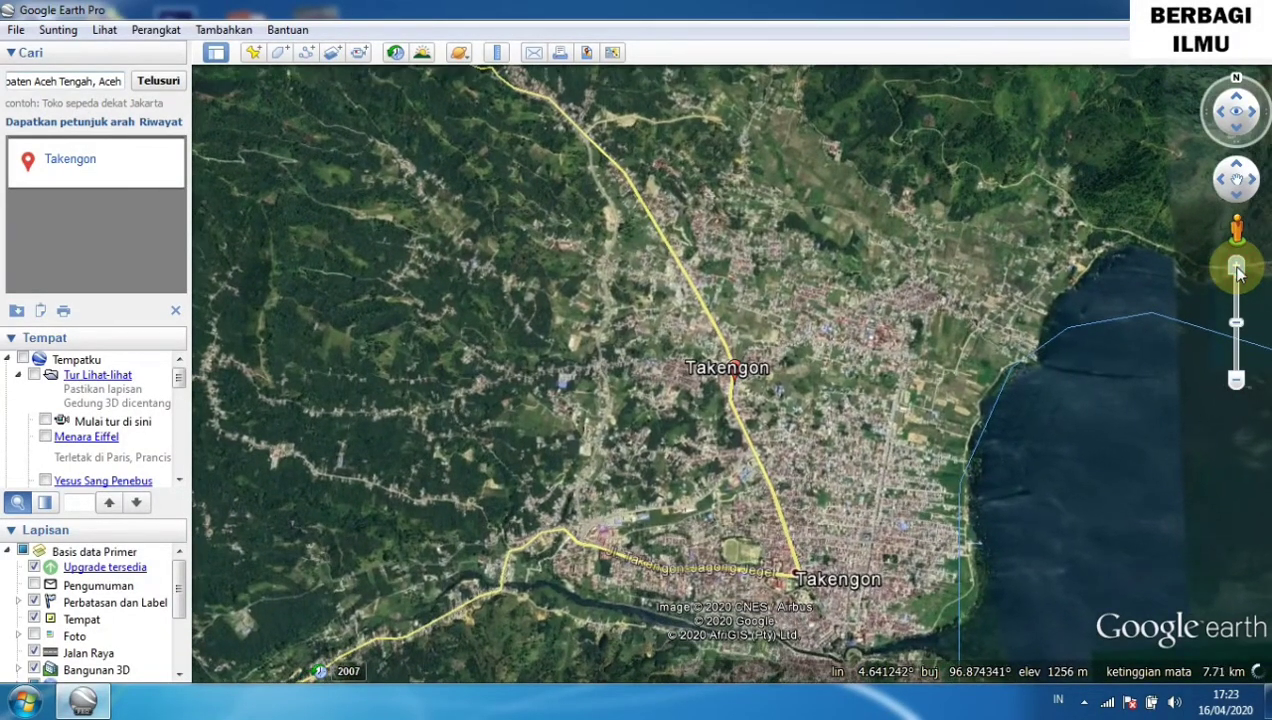
left_click(1237, 268)
left_click(1237, 268)
left_click(1237, 268)
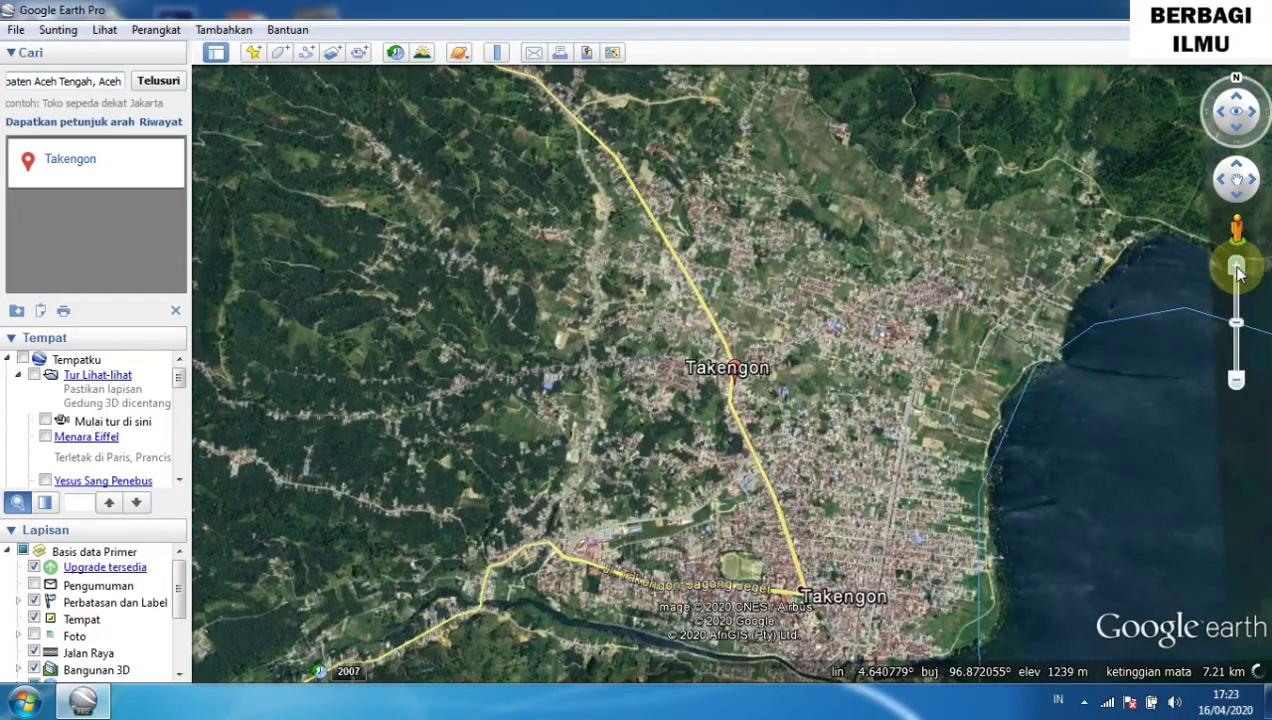
left_click(1237, 268)
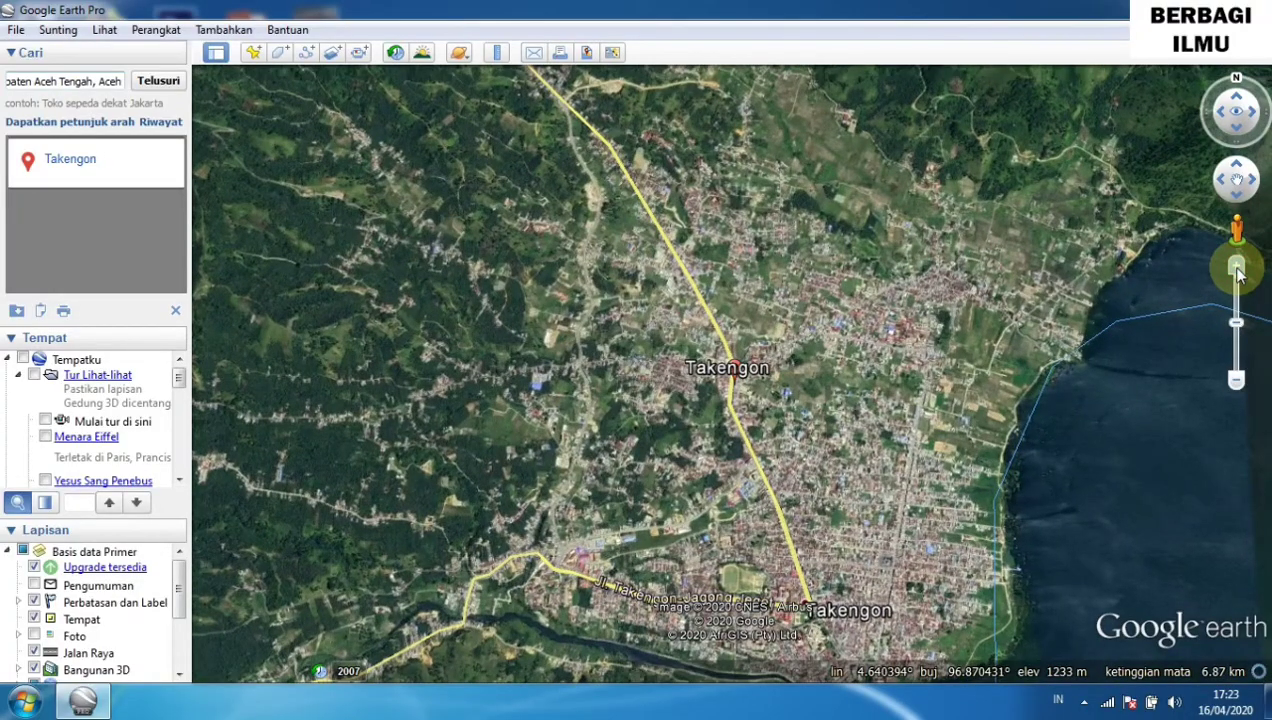
left_click(1237, 268)
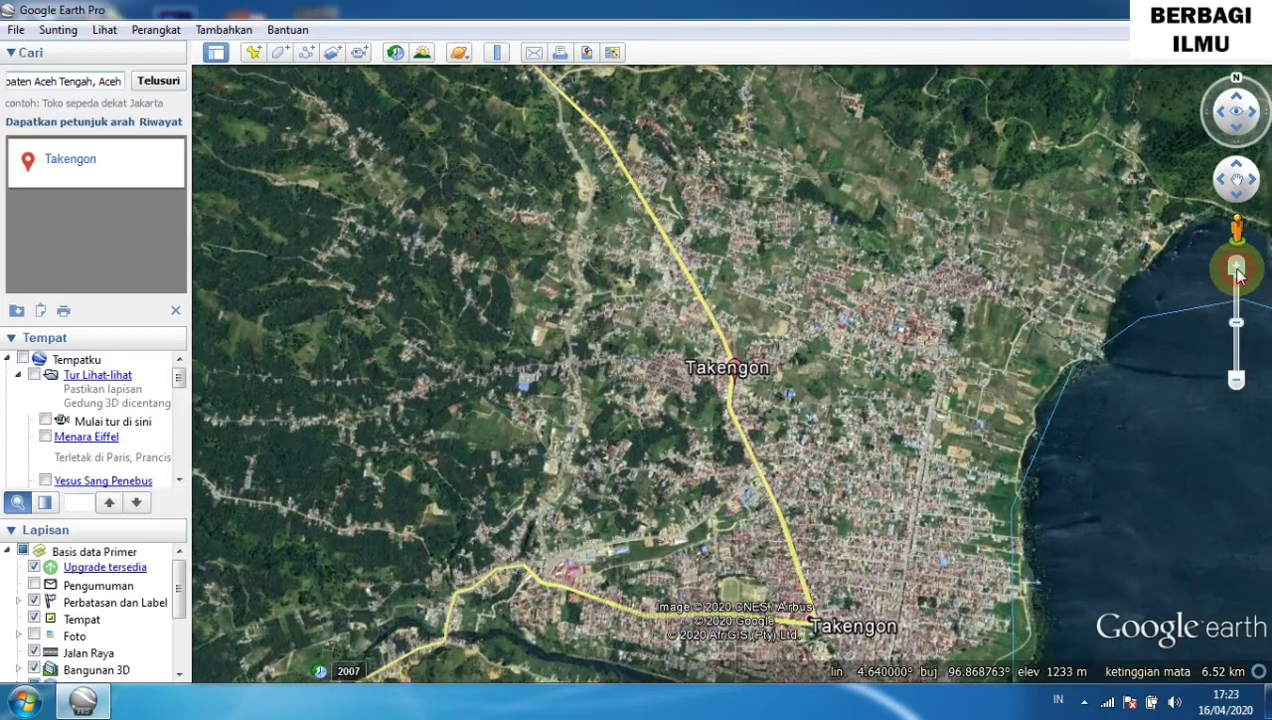
left_click(1237, 268)
left_click(1237, 268)
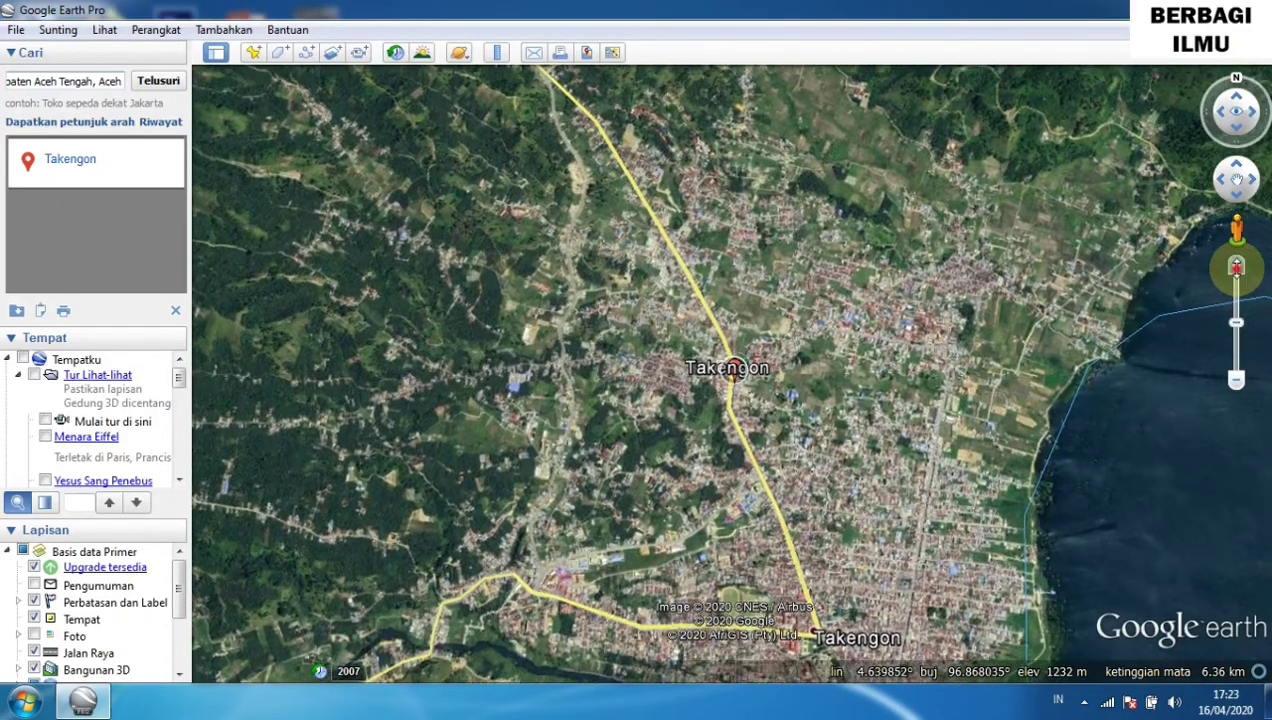
left_click(1237, 268)
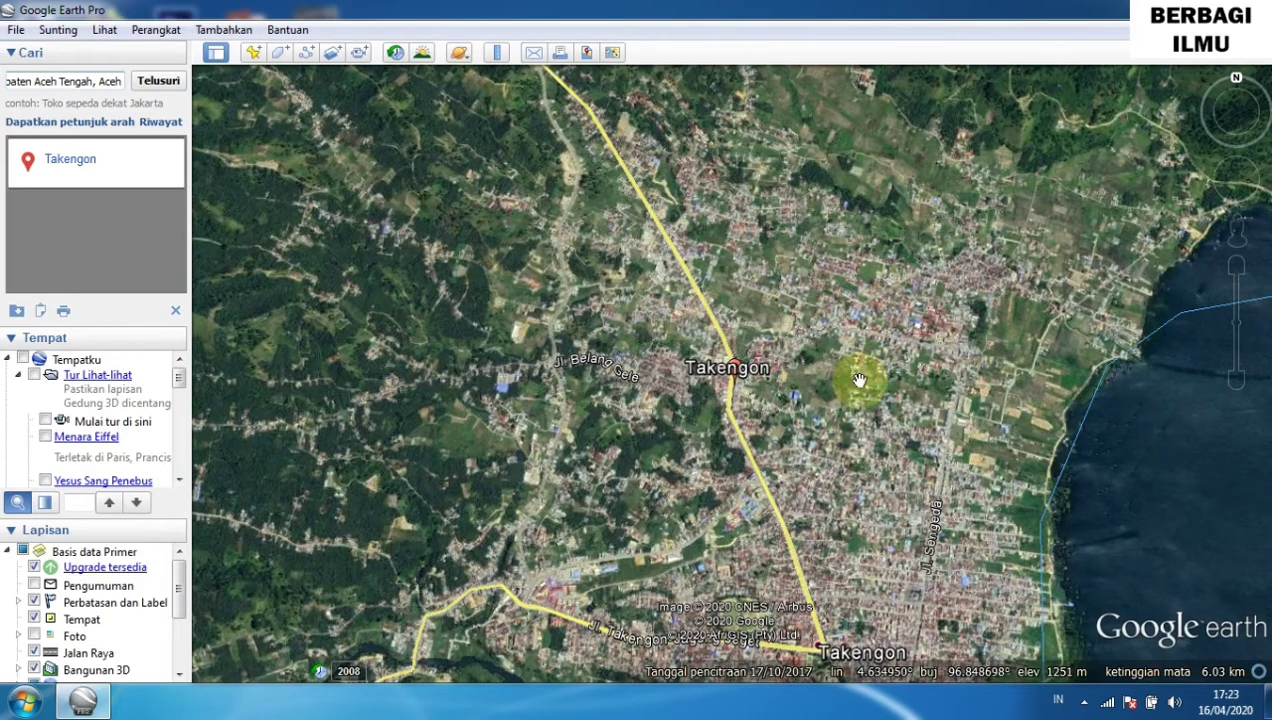
left_click_drag(855, 403, 843, 270)
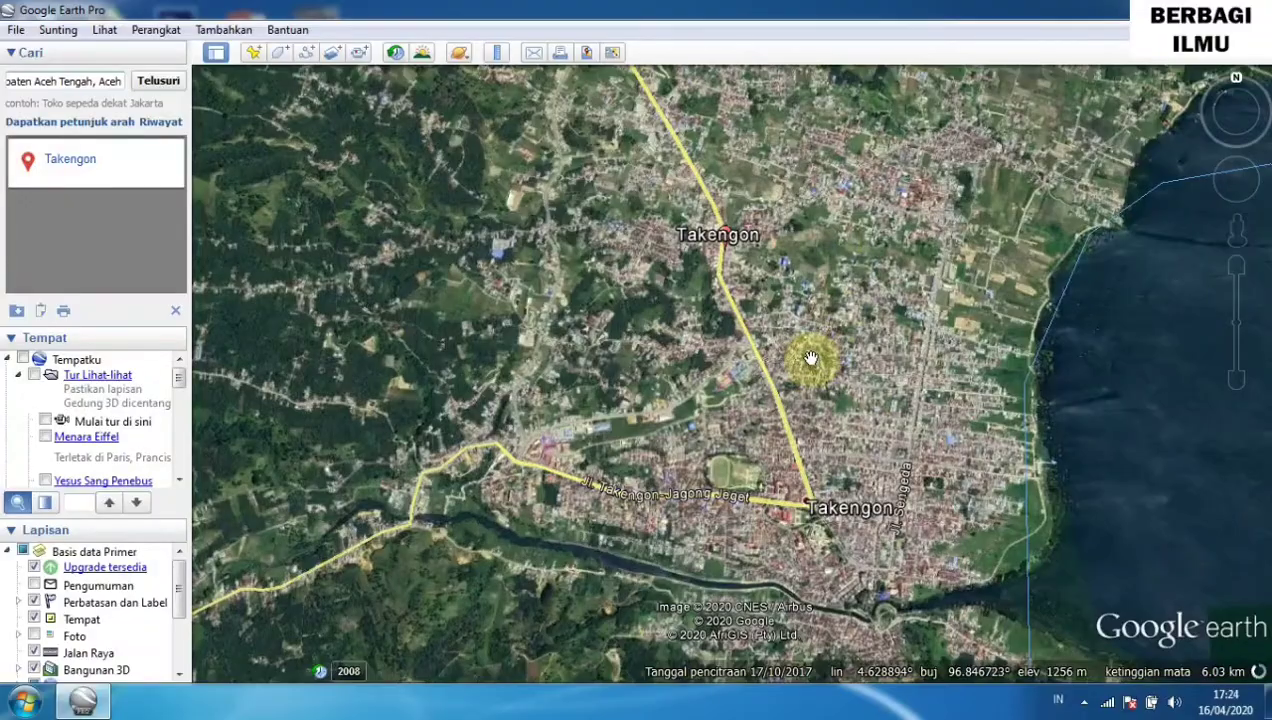
left_click_drag(781, 363, 686, 311)
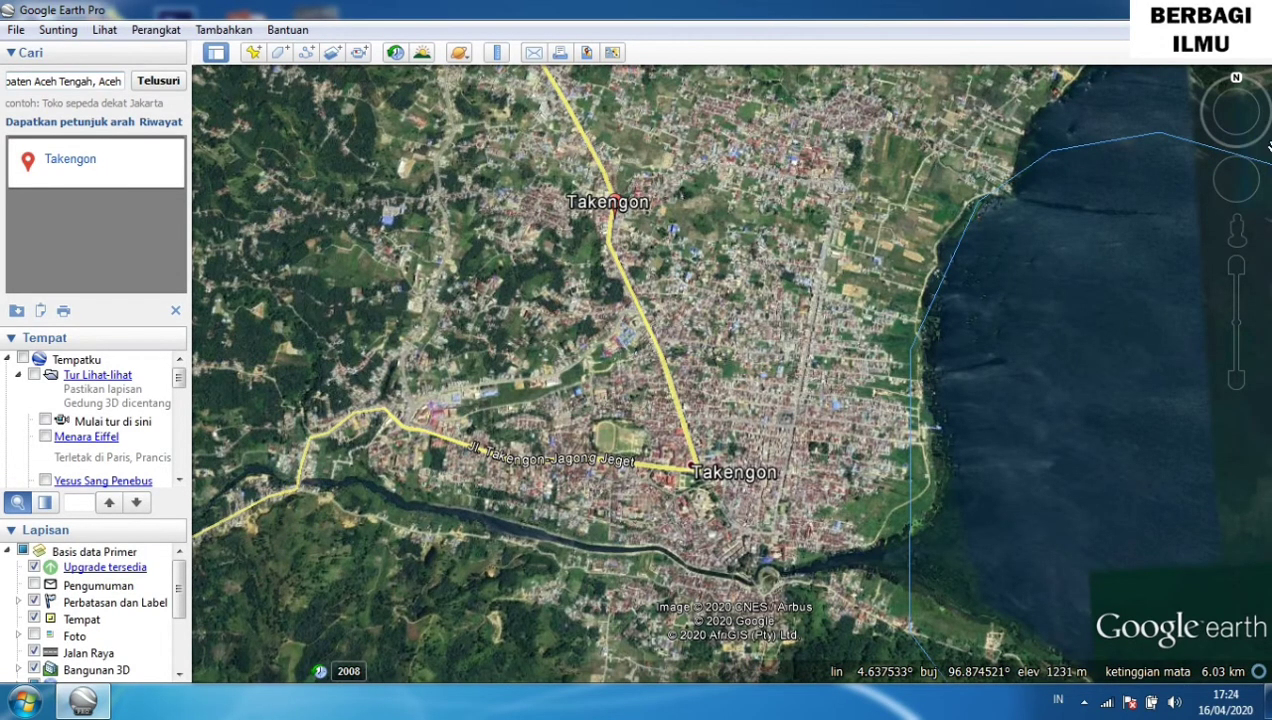
Tilt and turn the view over Takengon to look around the town, and realign it to north.
mouse_move(1240, 145)
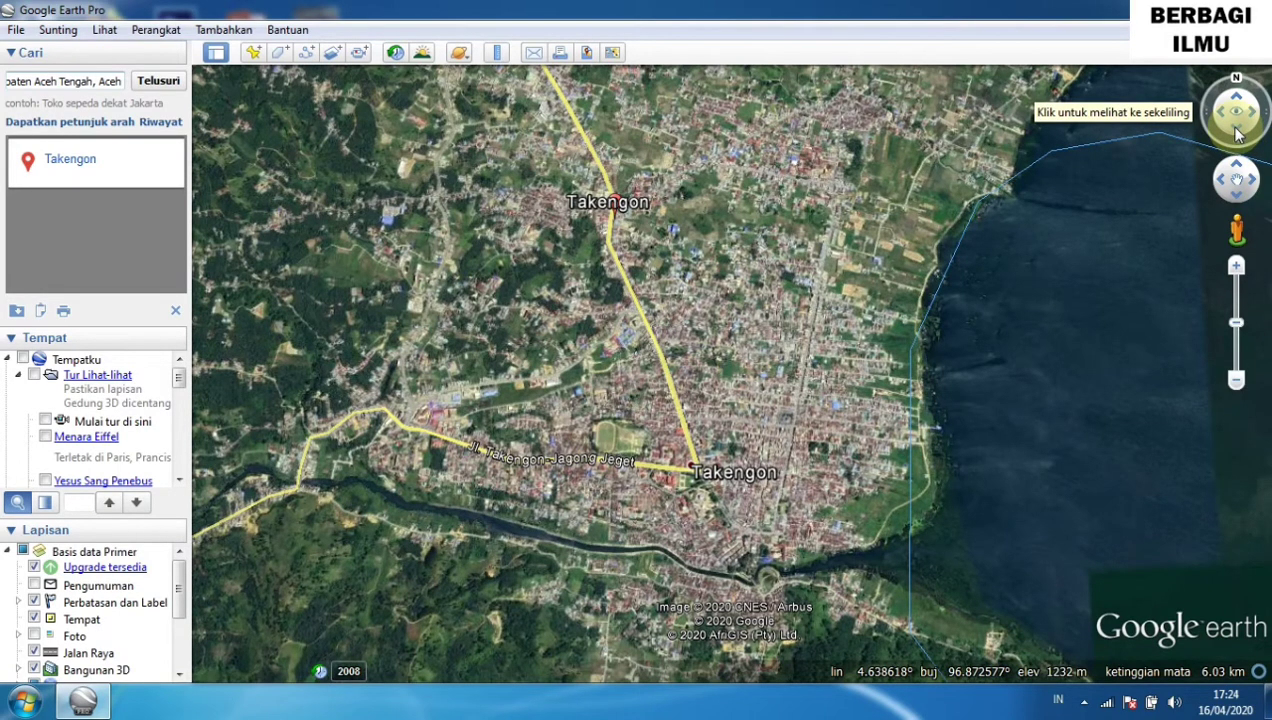
left_click(1238, 135)
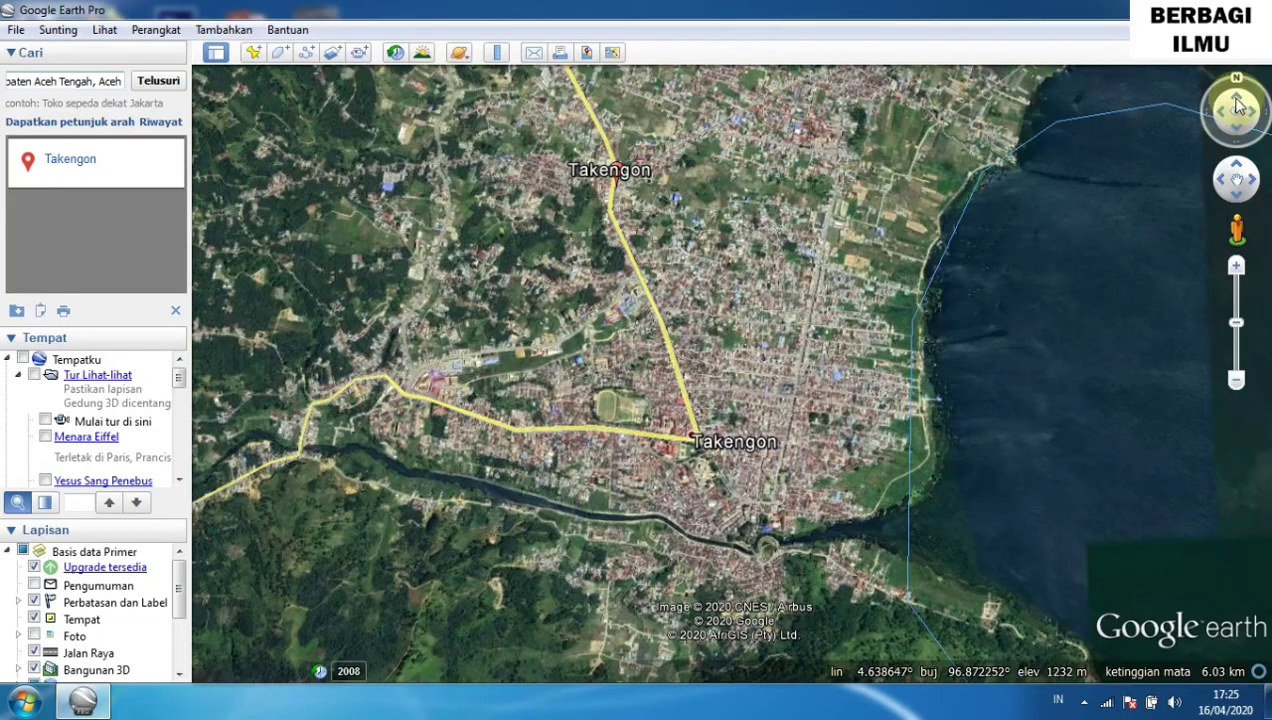
left_click(1237, 100)
left_click(1237, 100)
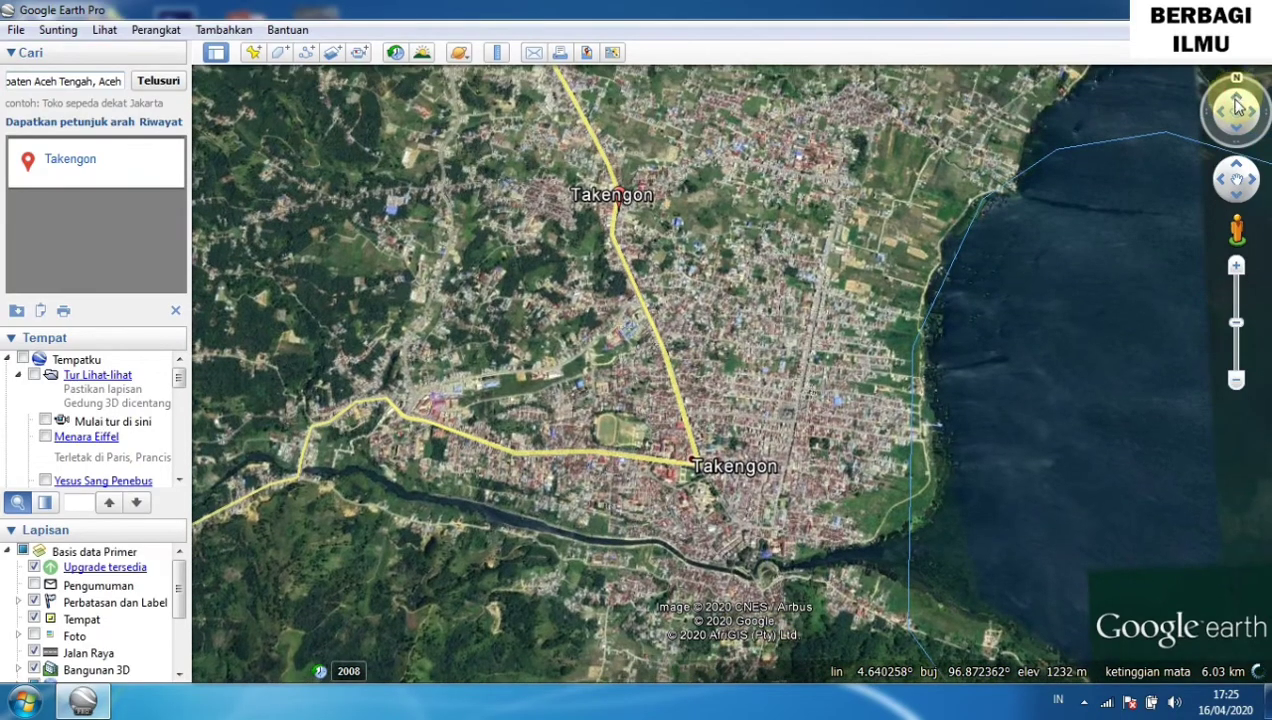
left_click(1237, 138)
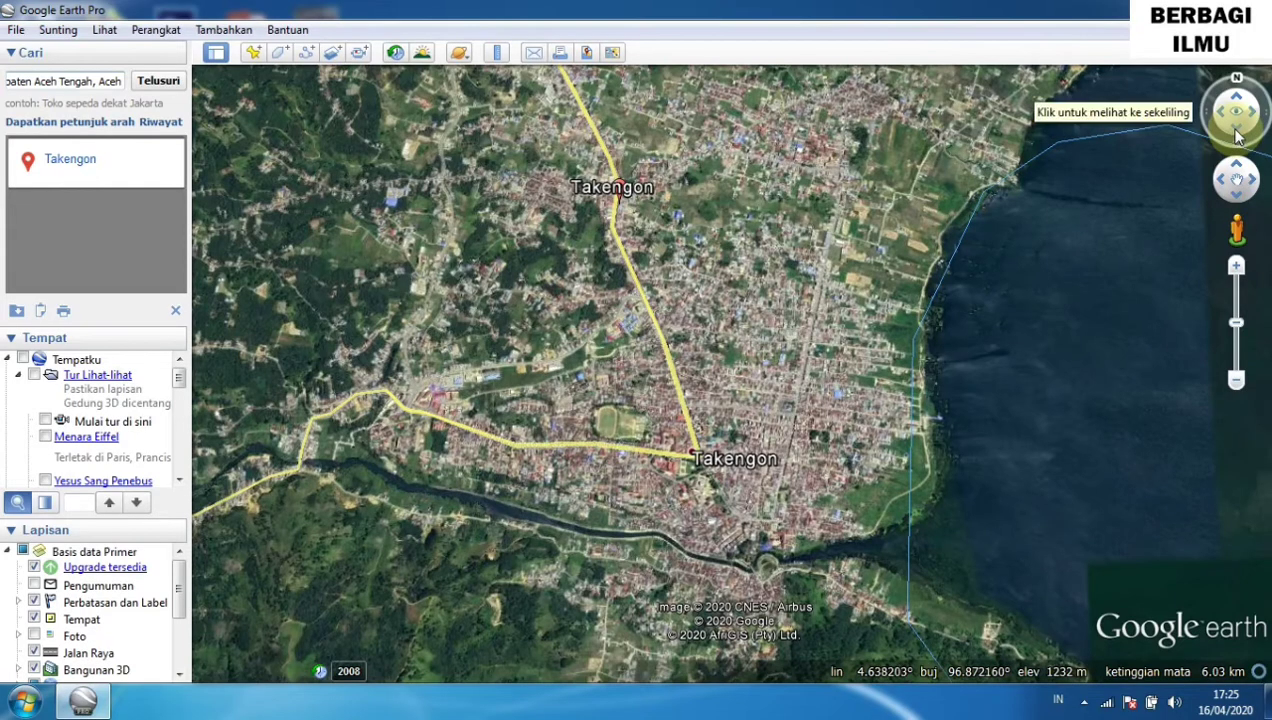
left_click(1236, 133)
left_click(1245, 121)
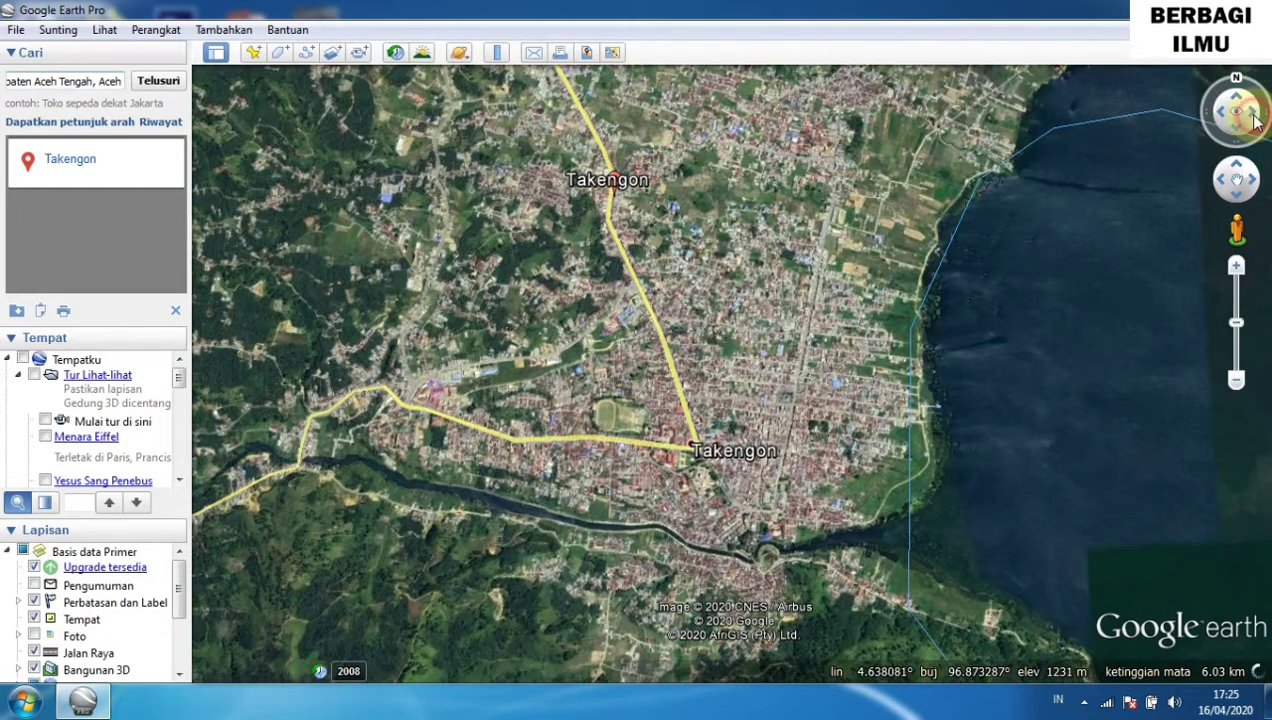
left_click(1232, 118)
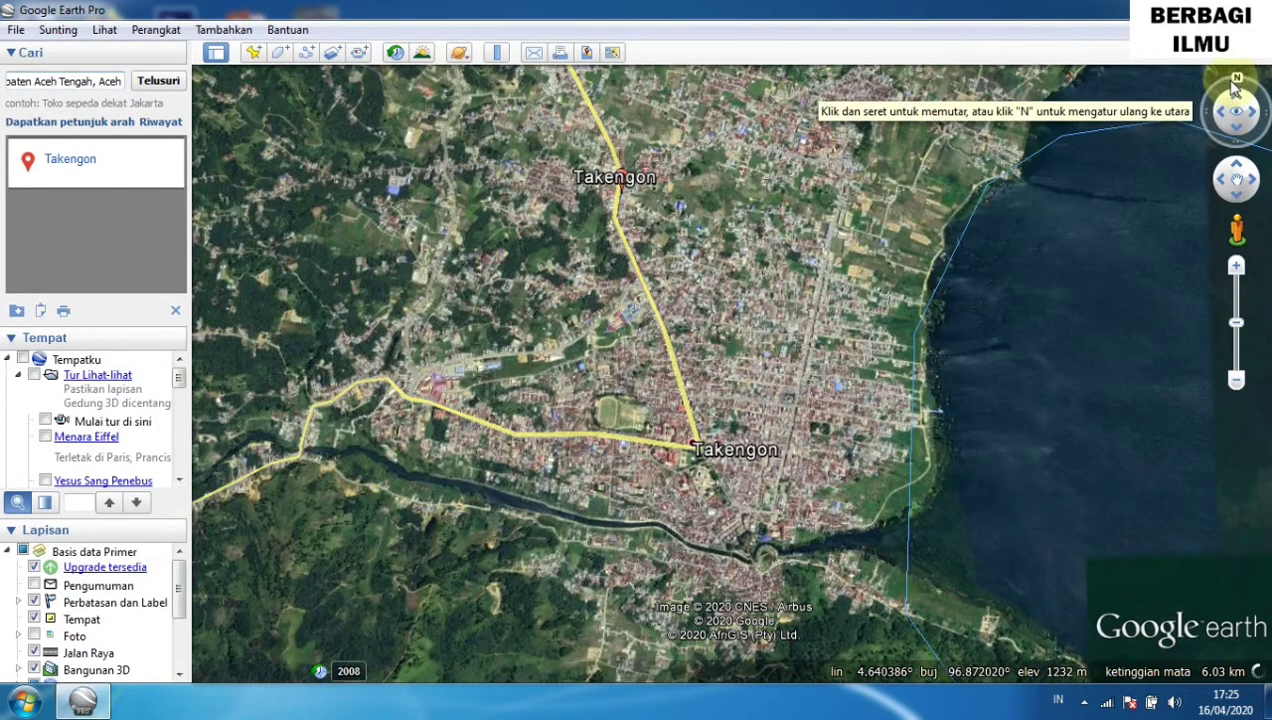
left_click(1236, 88)
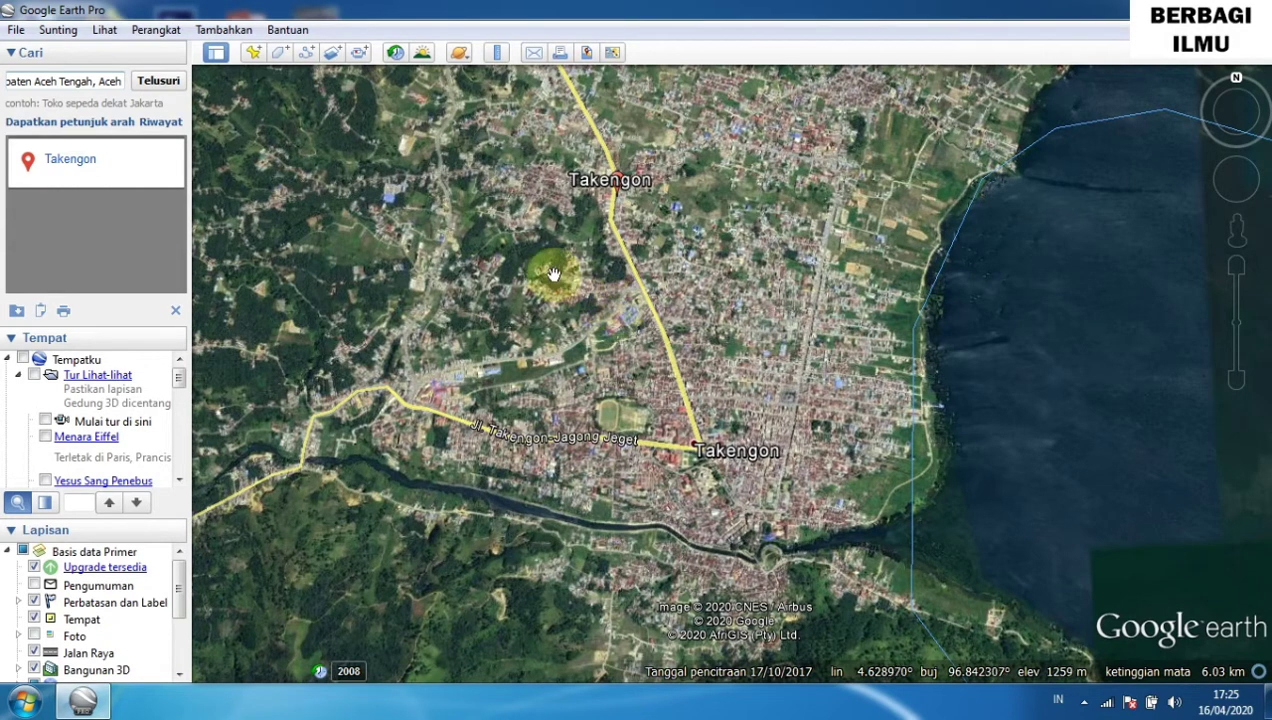
Add a new placemark and position it northwest of Takengon at about latitude 4.634346° and longitude 96.828446°.
left_click(255, 57)
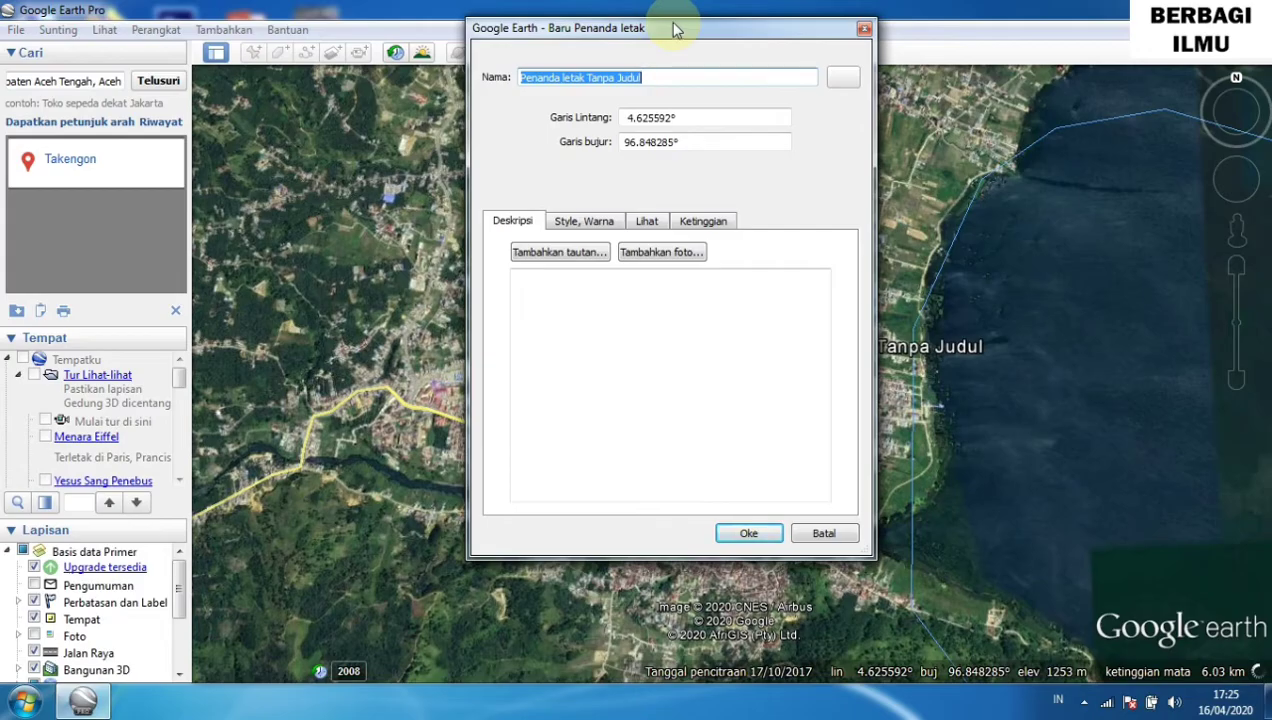
left_click_drag(676, 30, 759, 136)
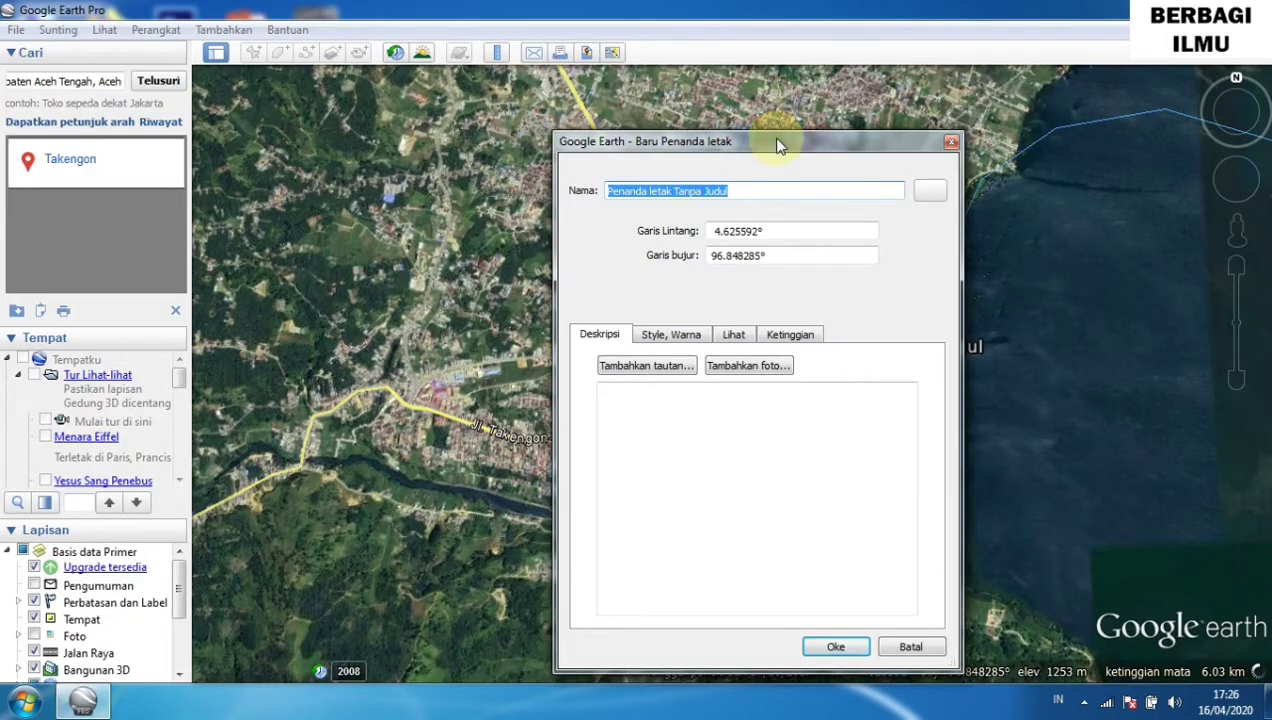
left_click_drag(780, 147, 1022, 207)
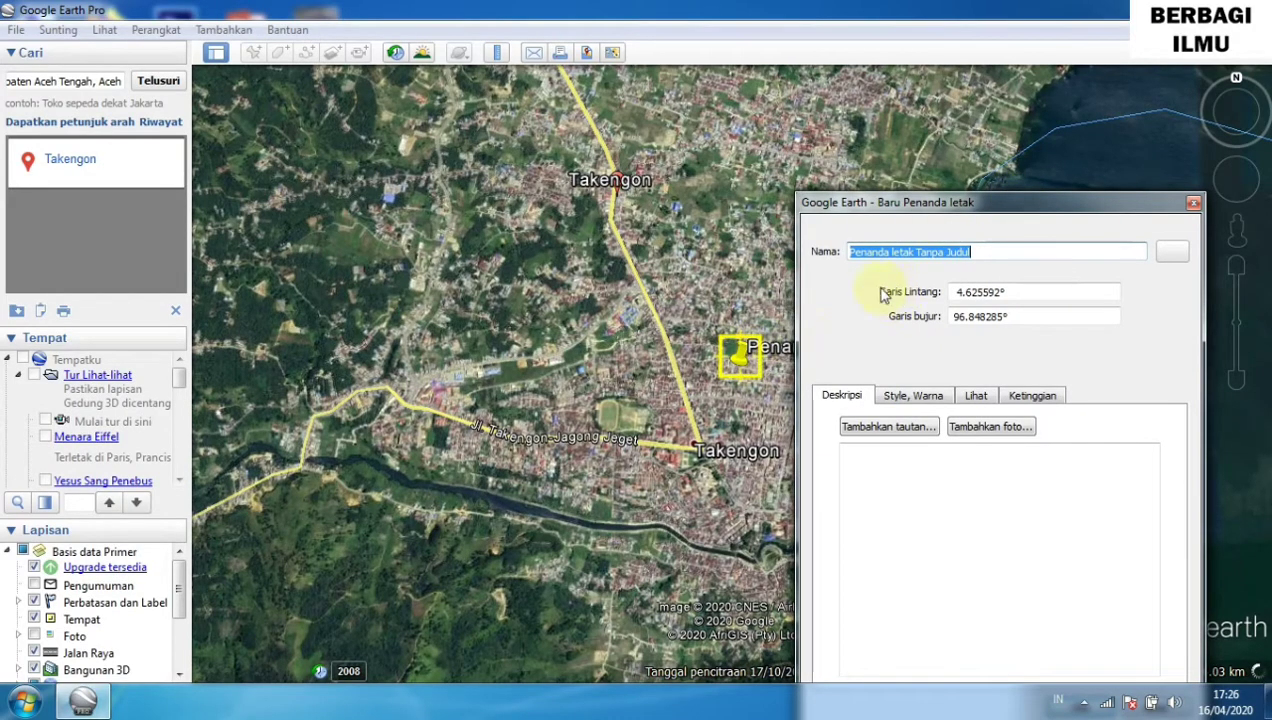
left_click(748, 363)
left_click_drag(748, 363, 313, 195)
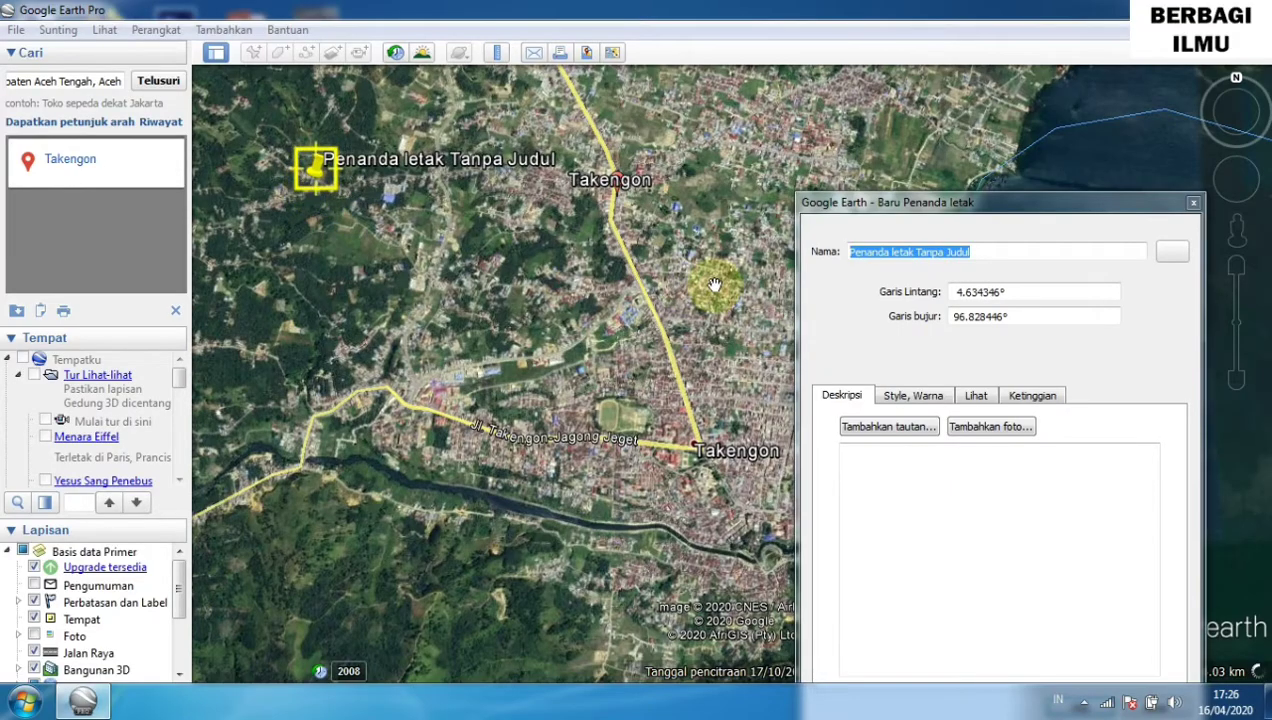
Replace the default name of the new placemark with 1.
left_click(977, 253)
triple_click(977, 253)
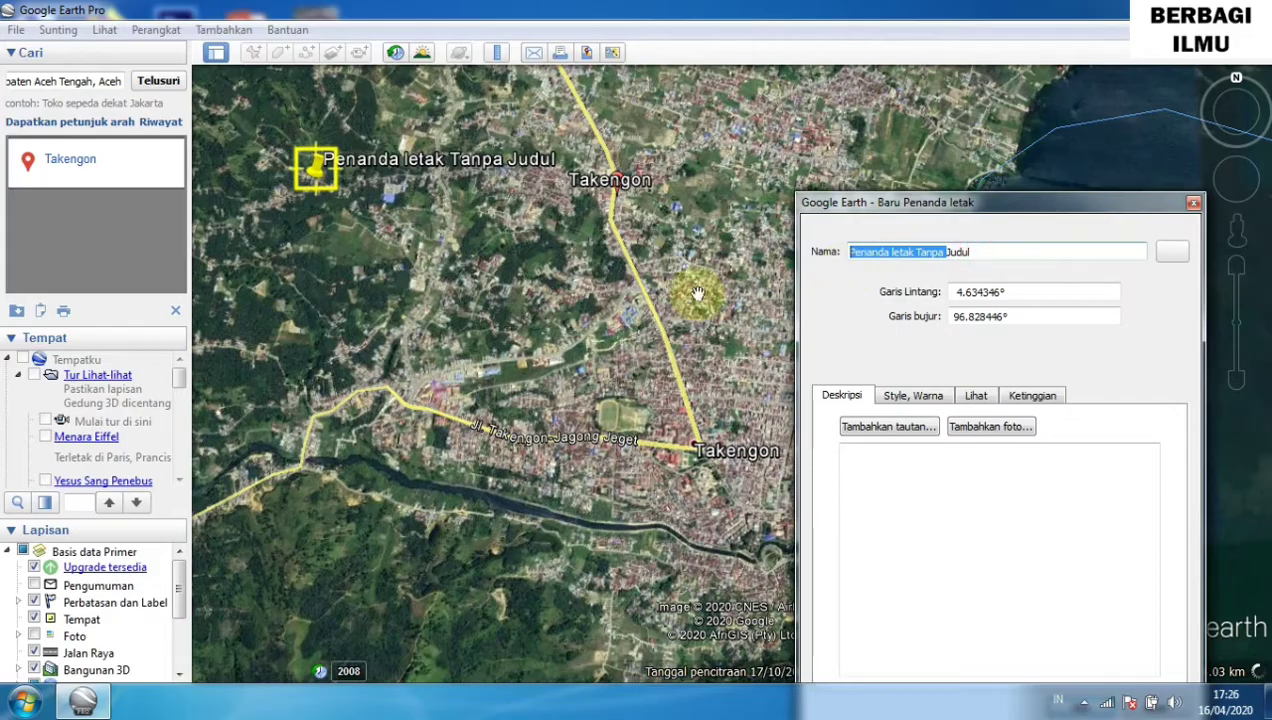
left_click(1000, 256)
left_click_drag(1000, 256, 775, 278)
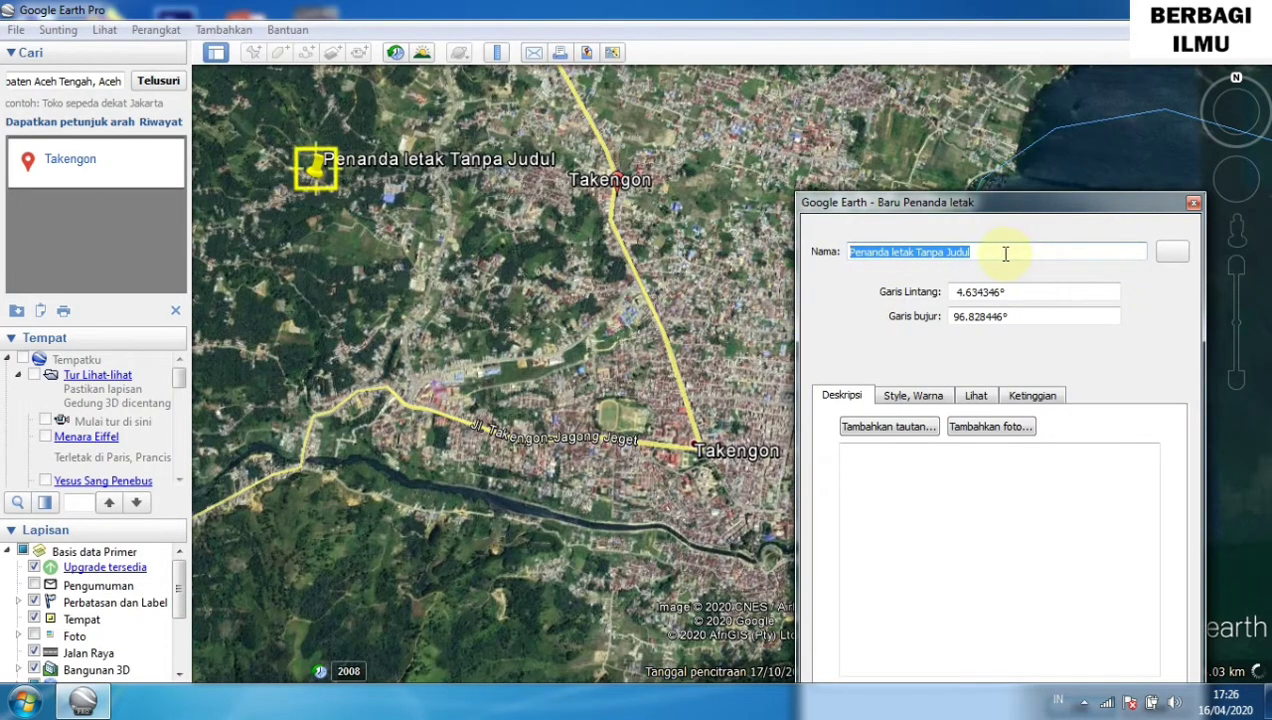
type("1")
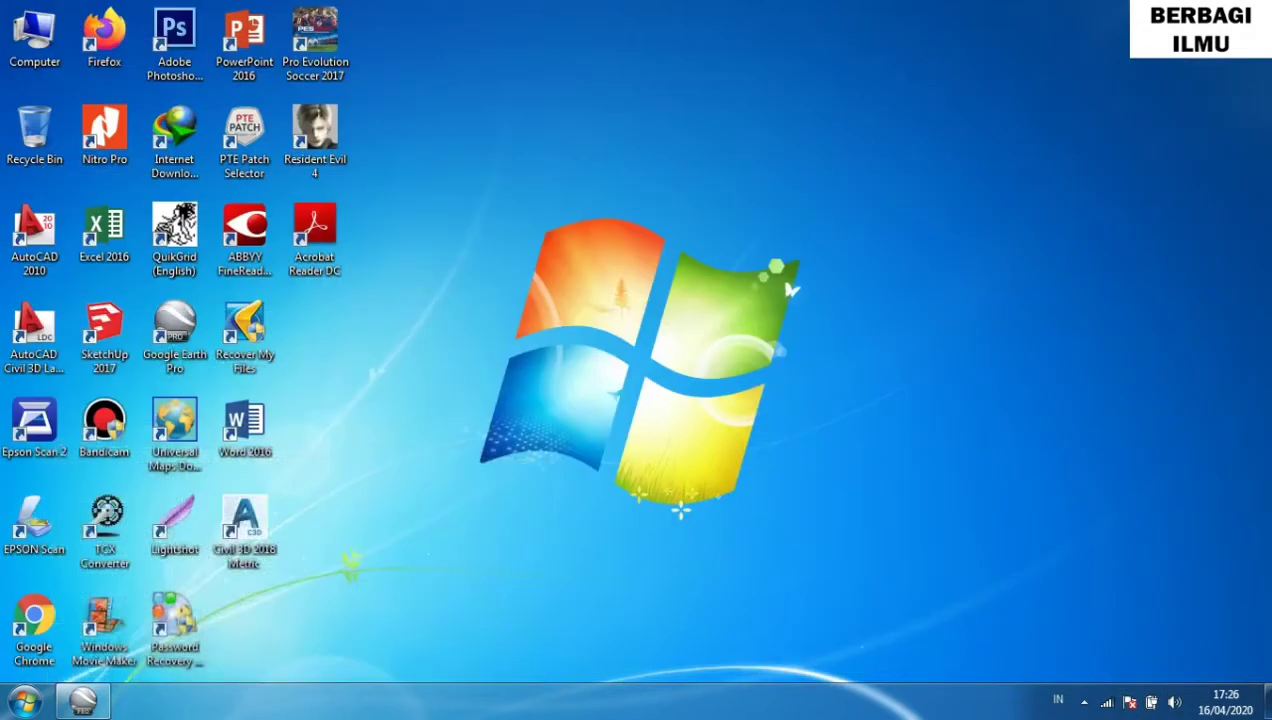
Switch to Excel, dismiss the activation notice and create a blank workbook.
double_click(115, 225)
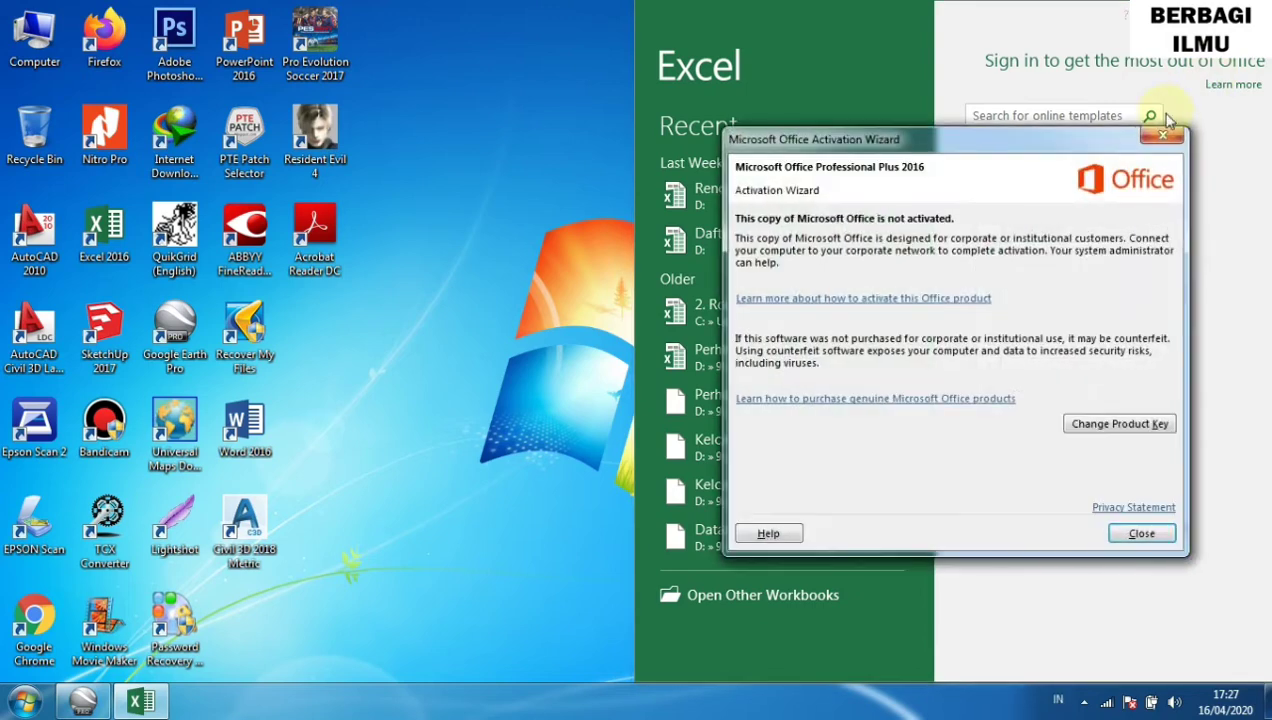
left_click(1162, 135)
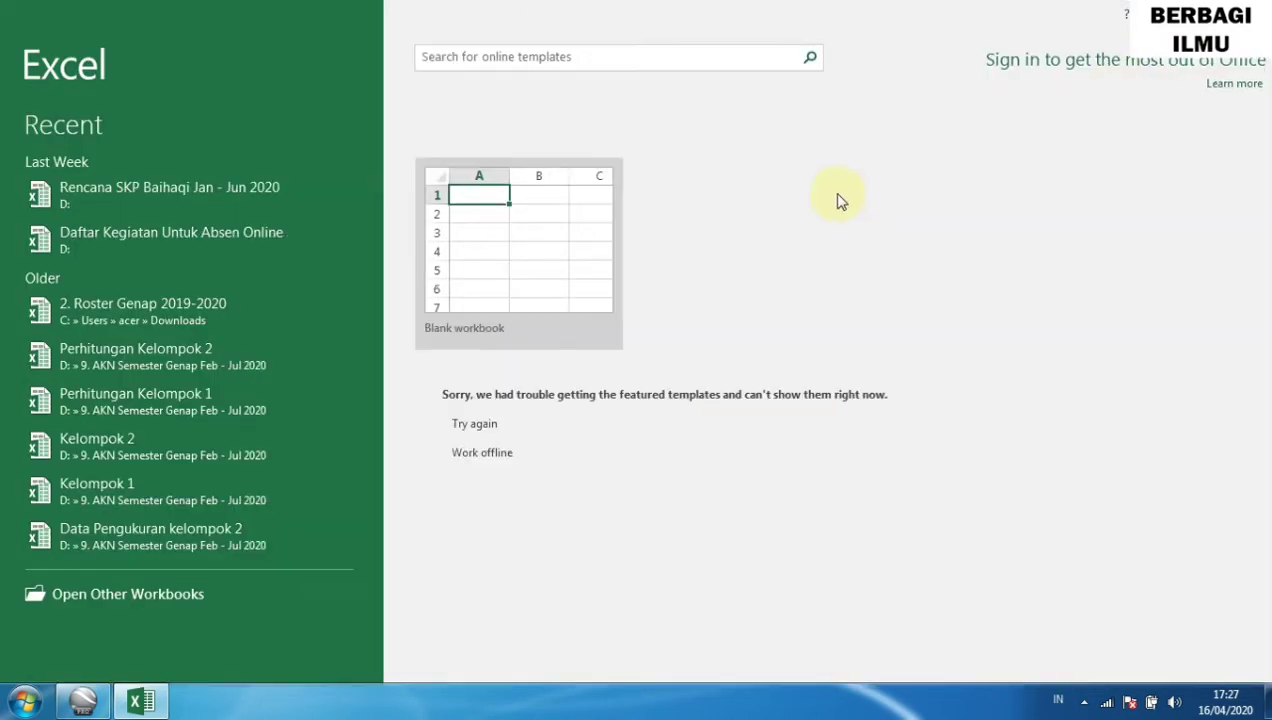
left_click(545, 238)
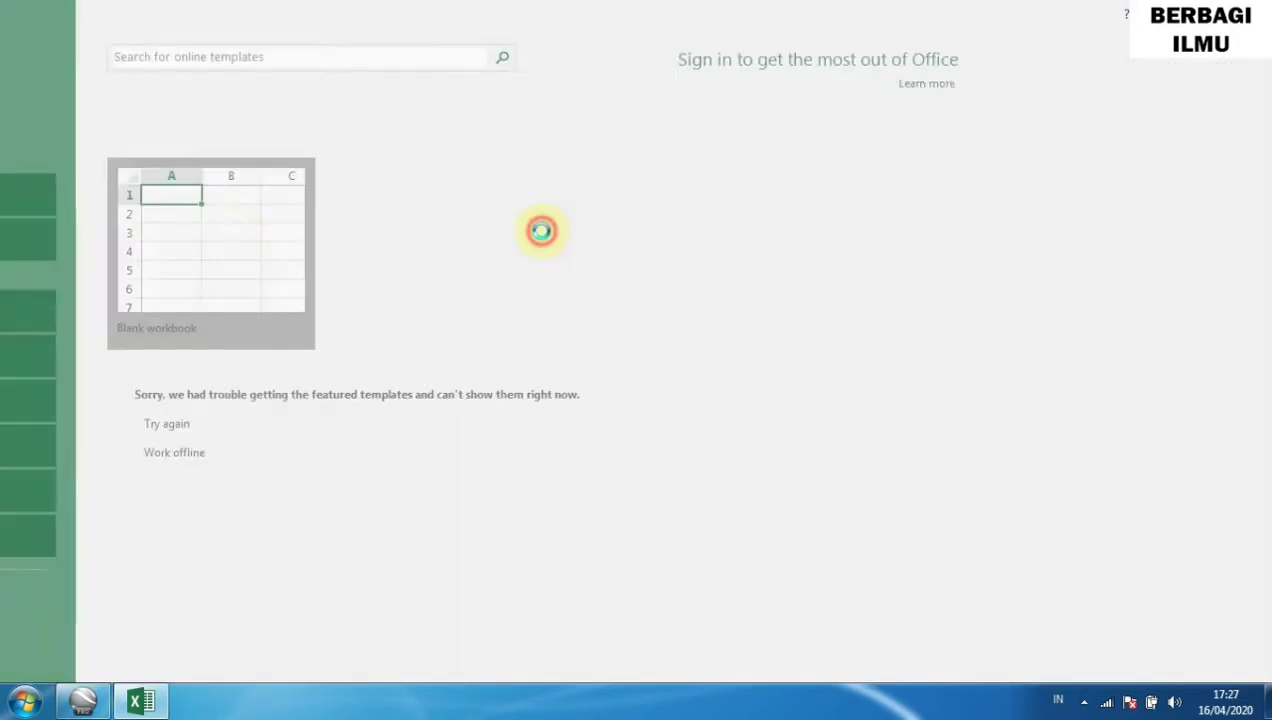
left_click(541, 230)
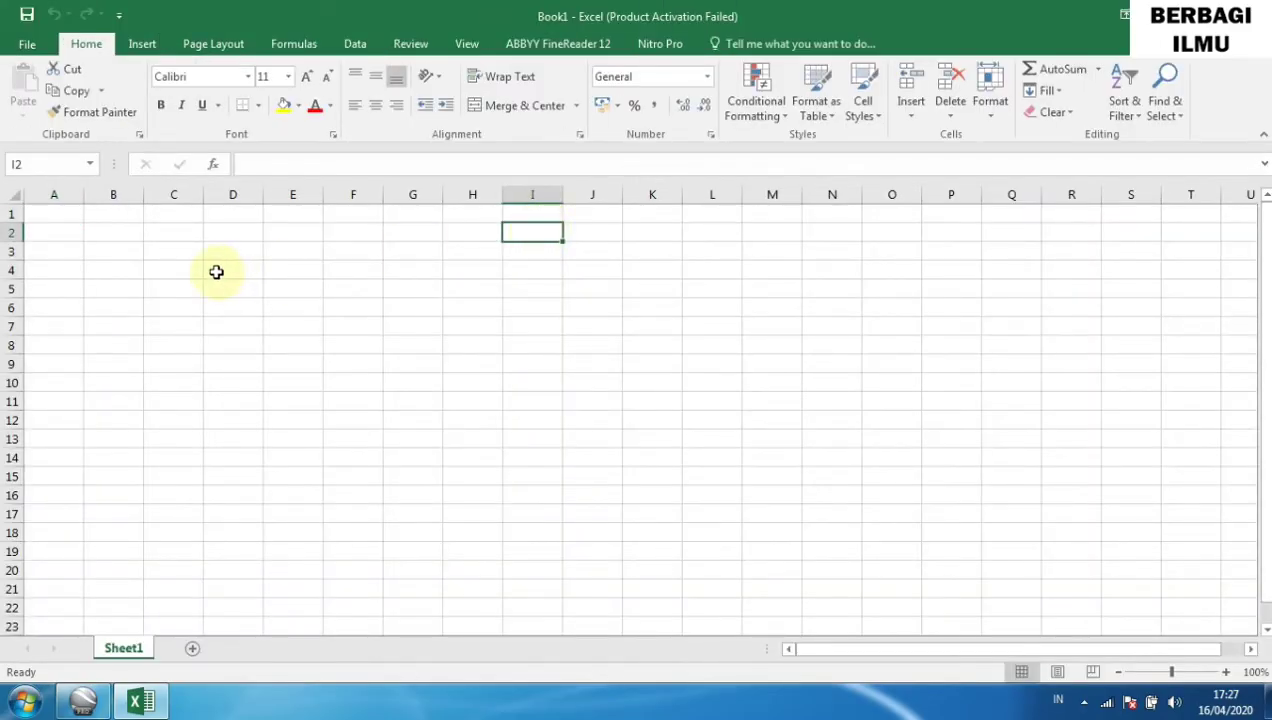
Enter the table headings Penanda in cell B3 and Koordinat Garis in cell C3.
left_click(117, 248)
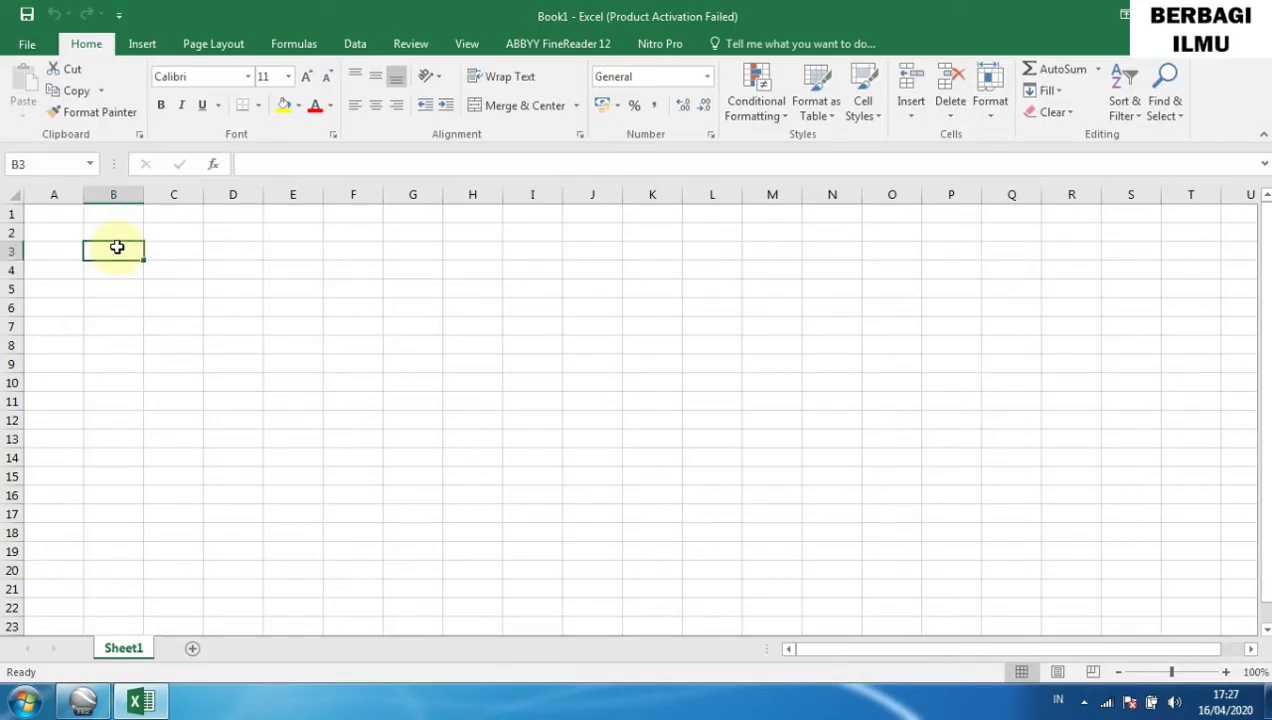
type("Penanda")
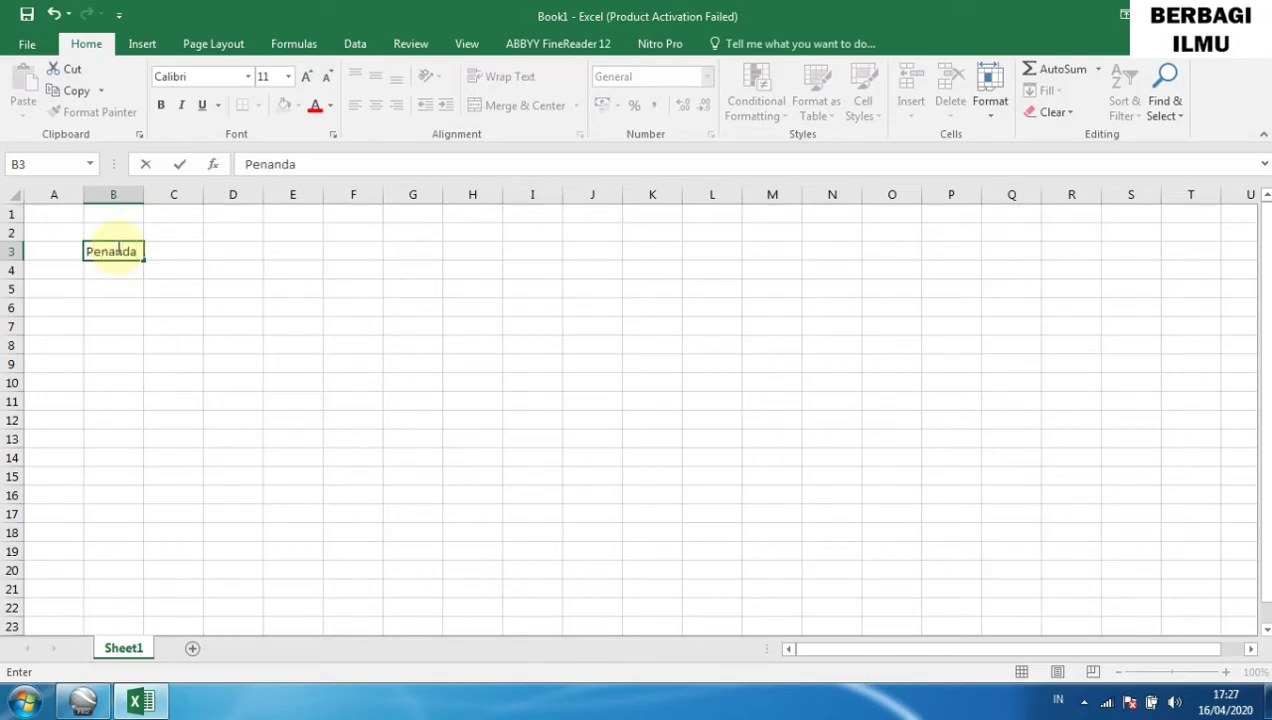
left_click(172, 251)
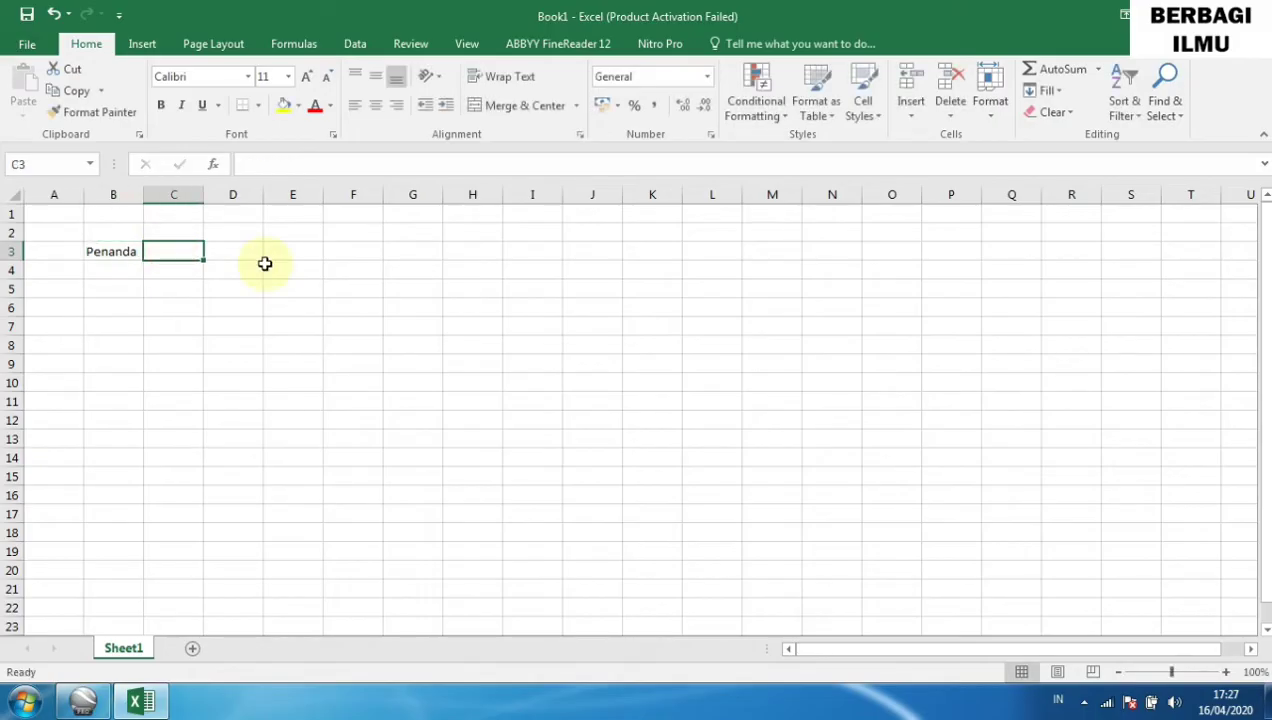
type("Koordina")
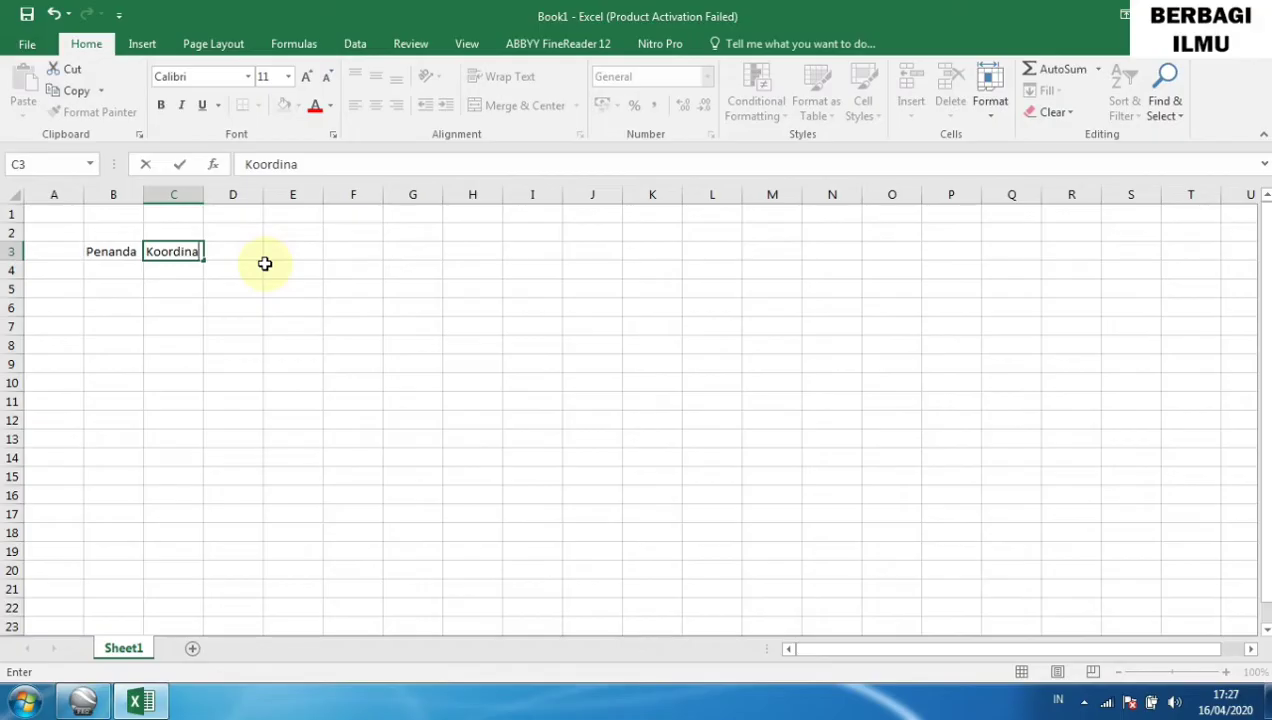
type("t Garis")
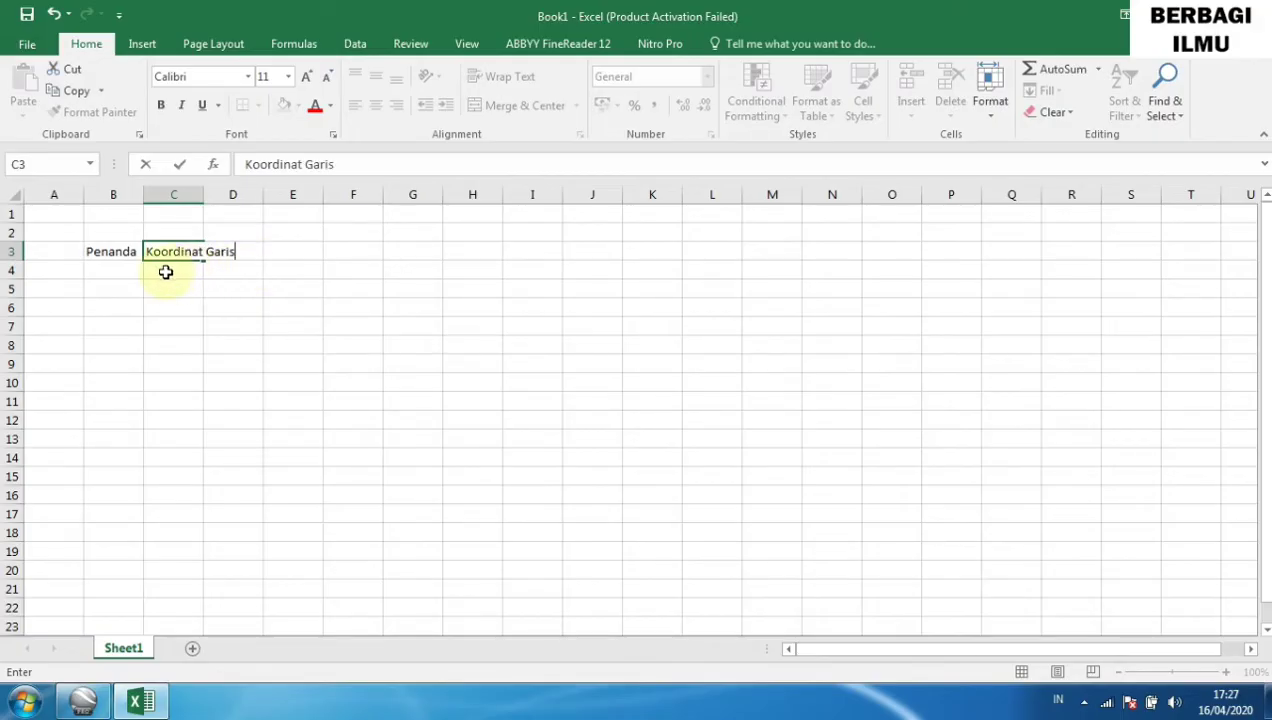
Enter the subheadings Lintang (Y) in C4 and Bujur (X) in D4, and widen columns C and D to fit.
left_click(166, 272)
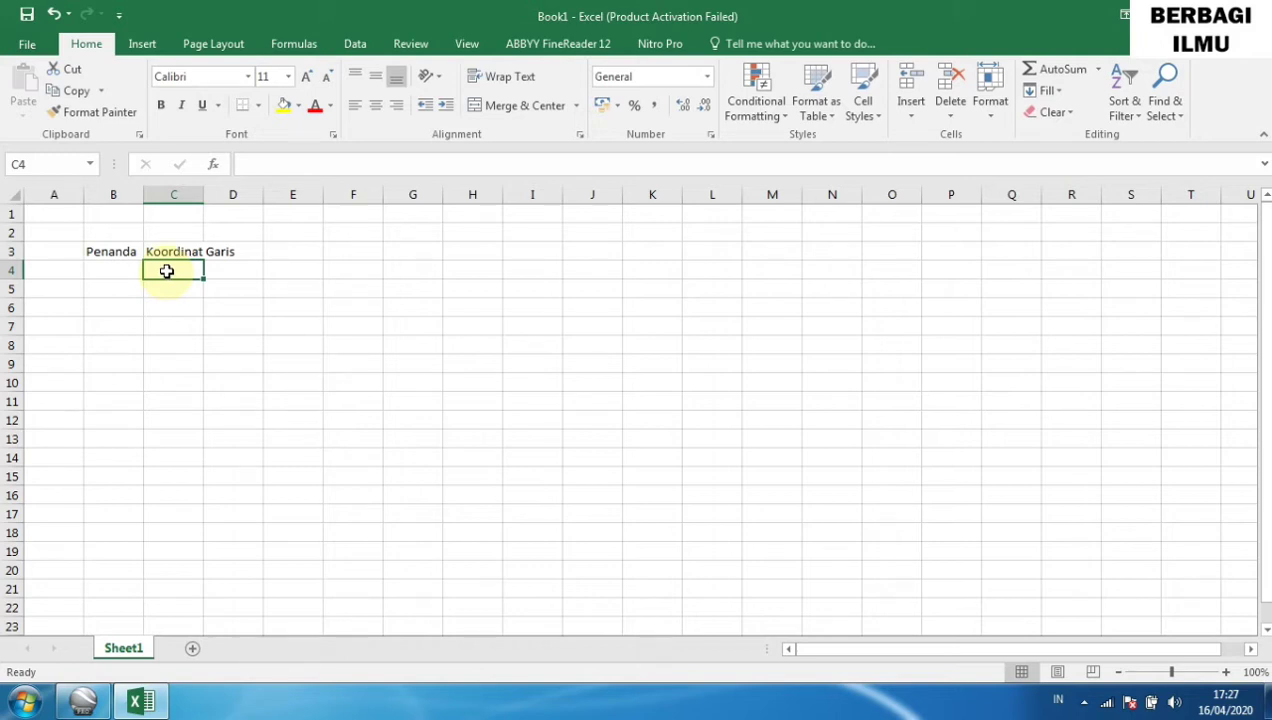
type("Lintang (Y")
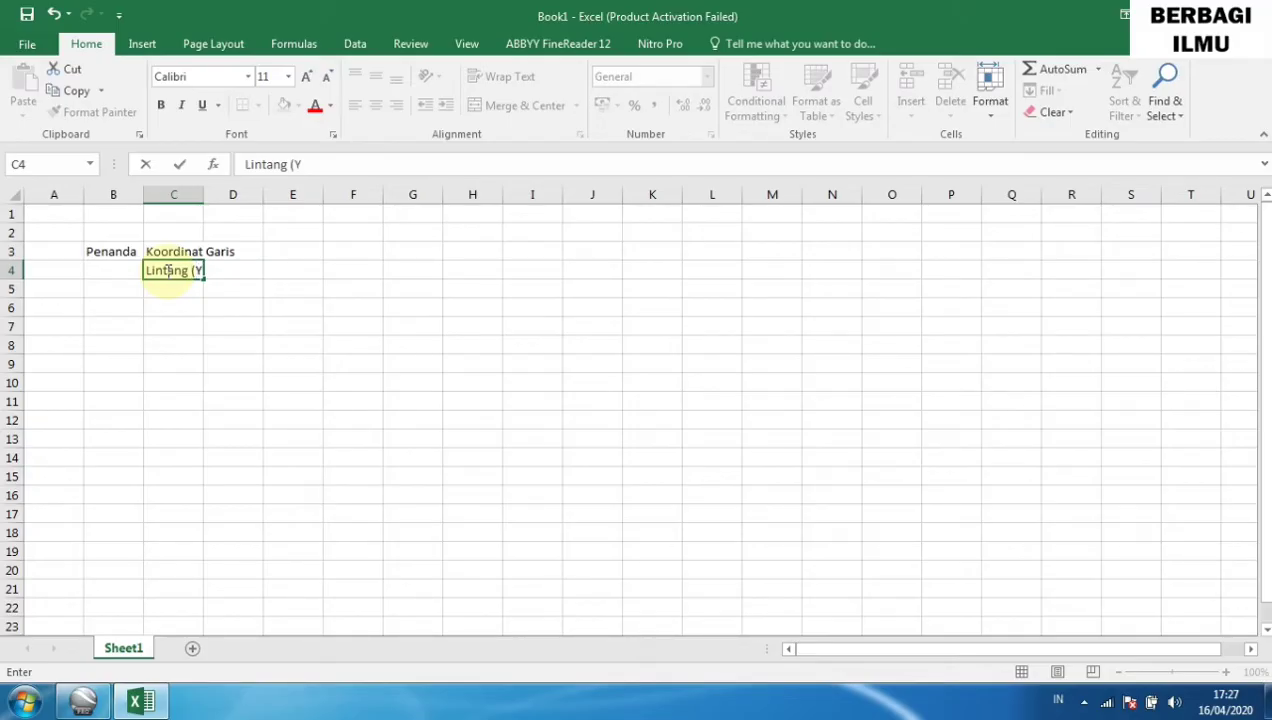
left_click(236, 270)
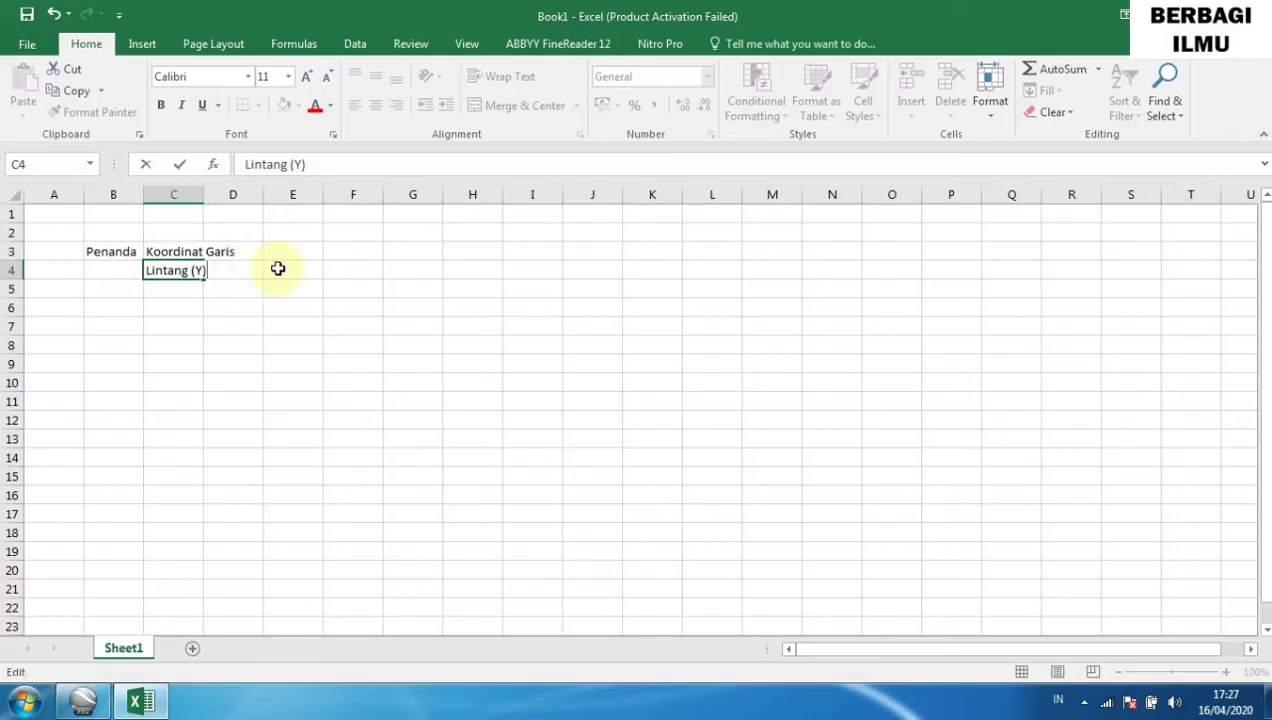
left_click(304, 268)
left_click(250, 268)
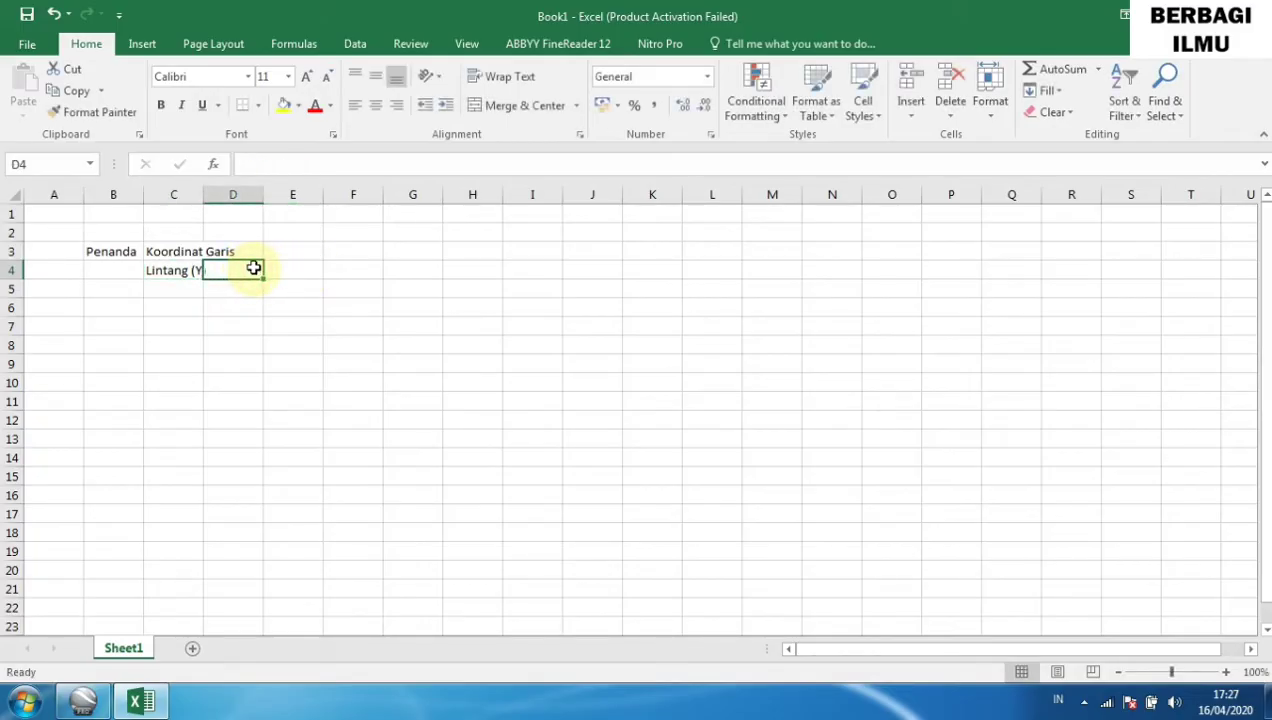
type("Bu")
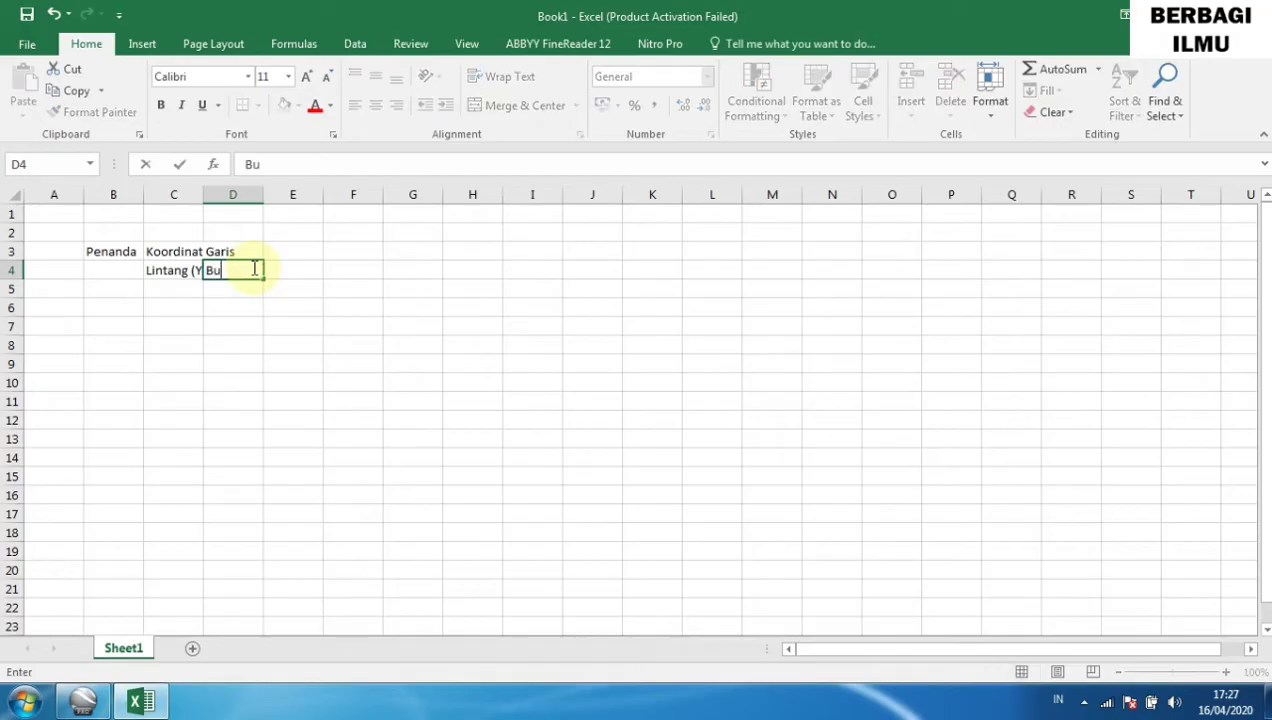
type("jur (X")
left_click(385, 310)
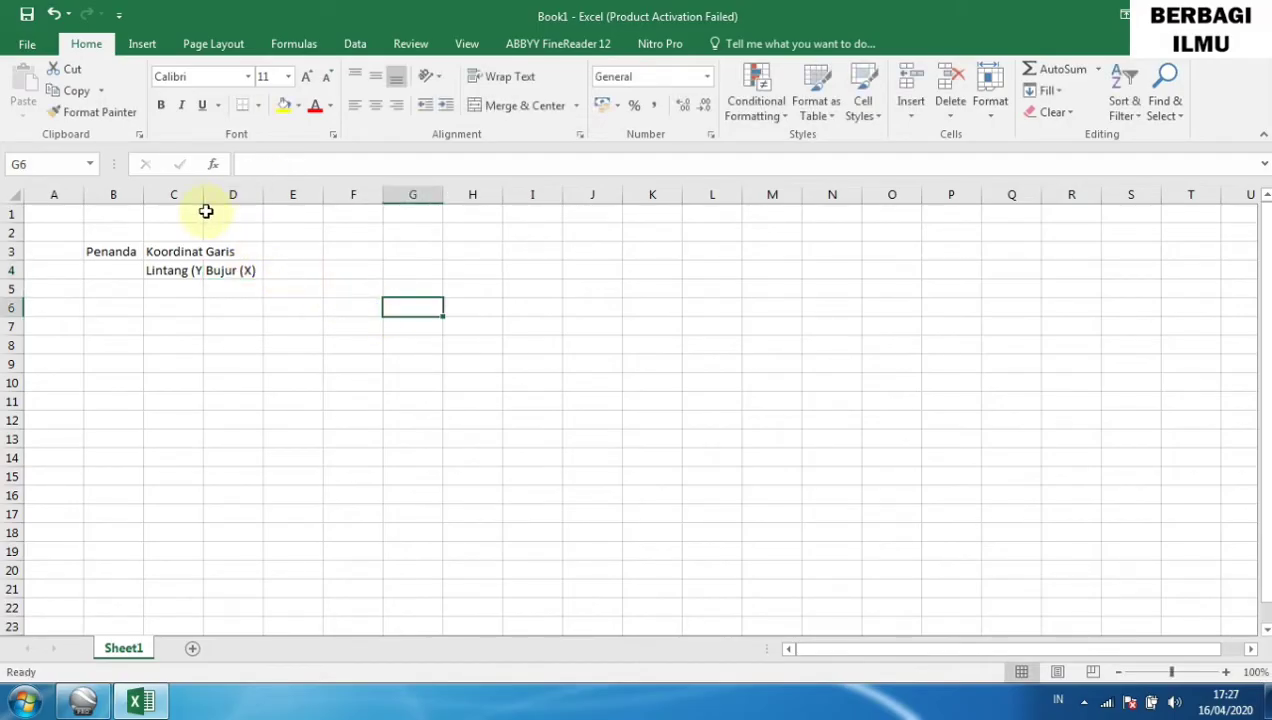
left_click_drag(203, 198, 283, 196)
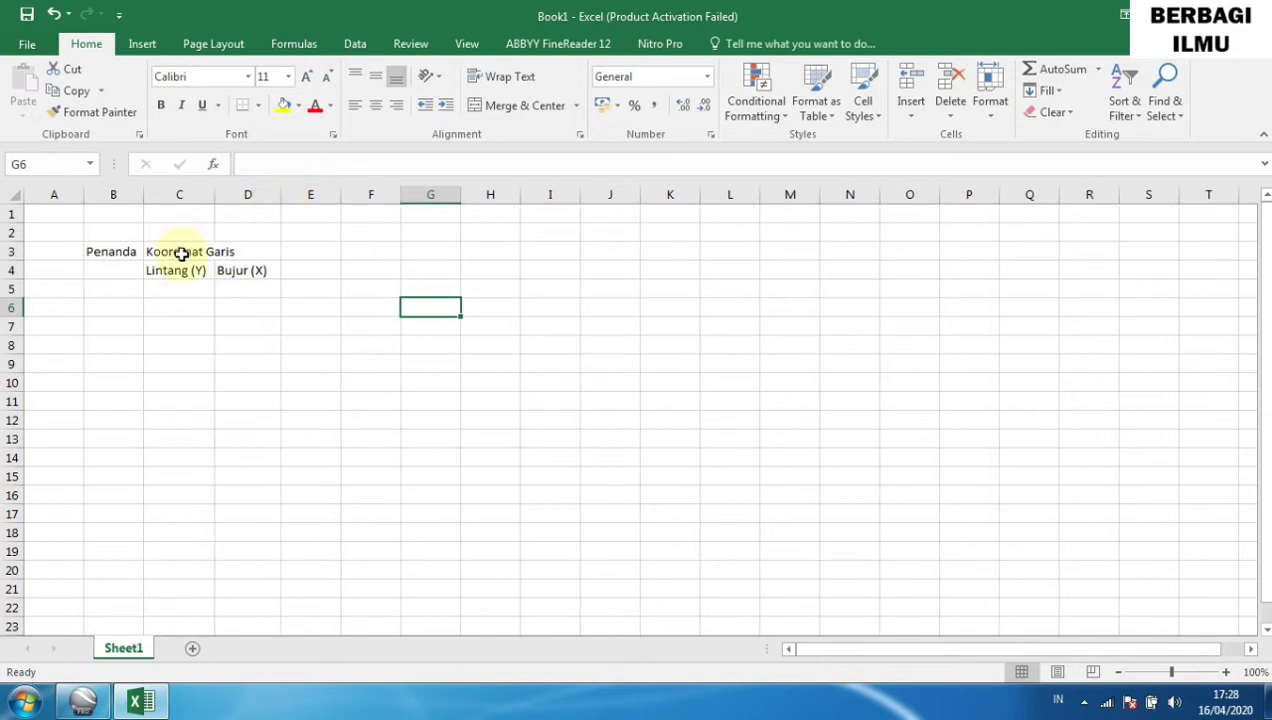
Merge and center Koordinat Garis across C3:D3 and Penanda across B3:B4, with Penanda also middle-aligned vertically.
left_click_drag(154, 251, 247, 250)
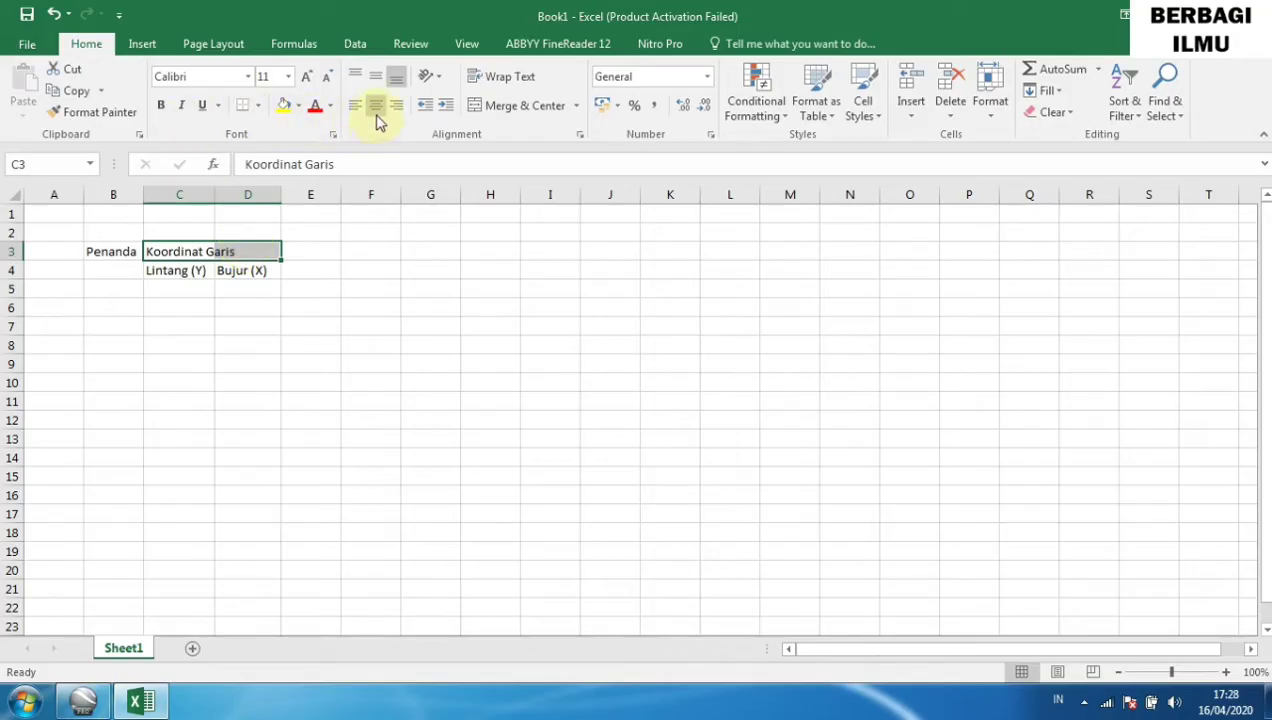
left_click(487, 110)
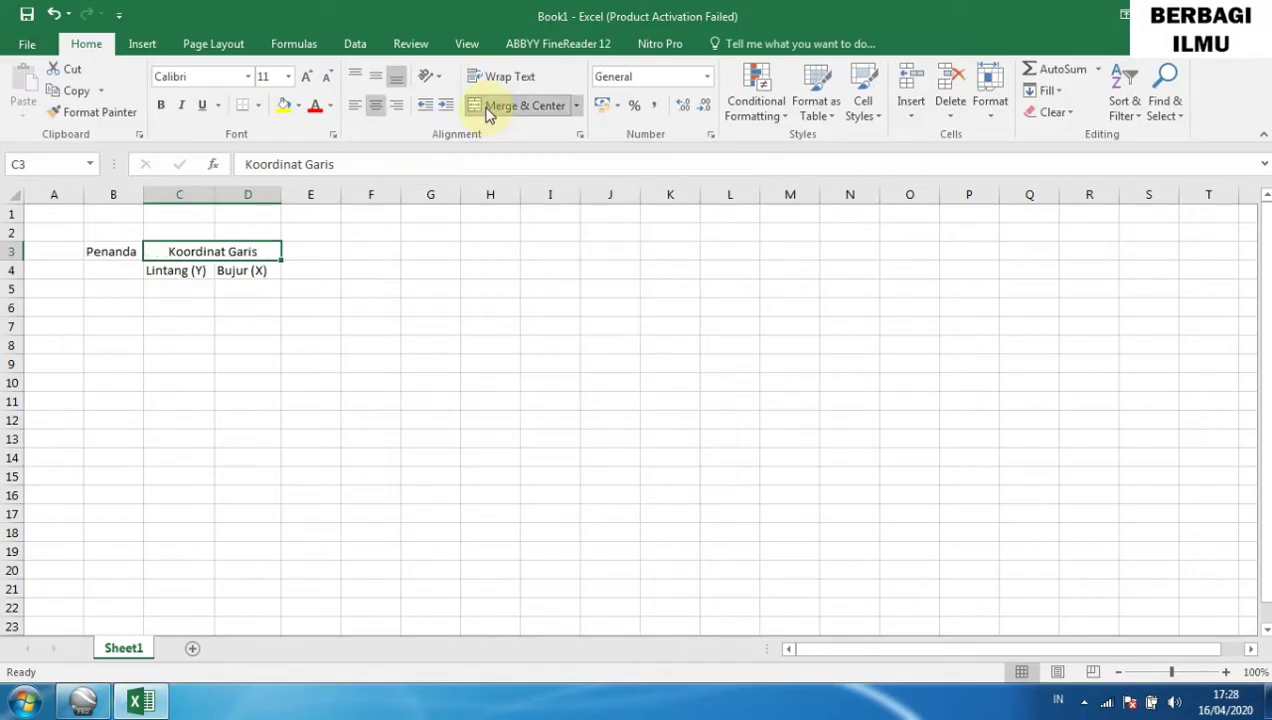
left_click(395, 303)
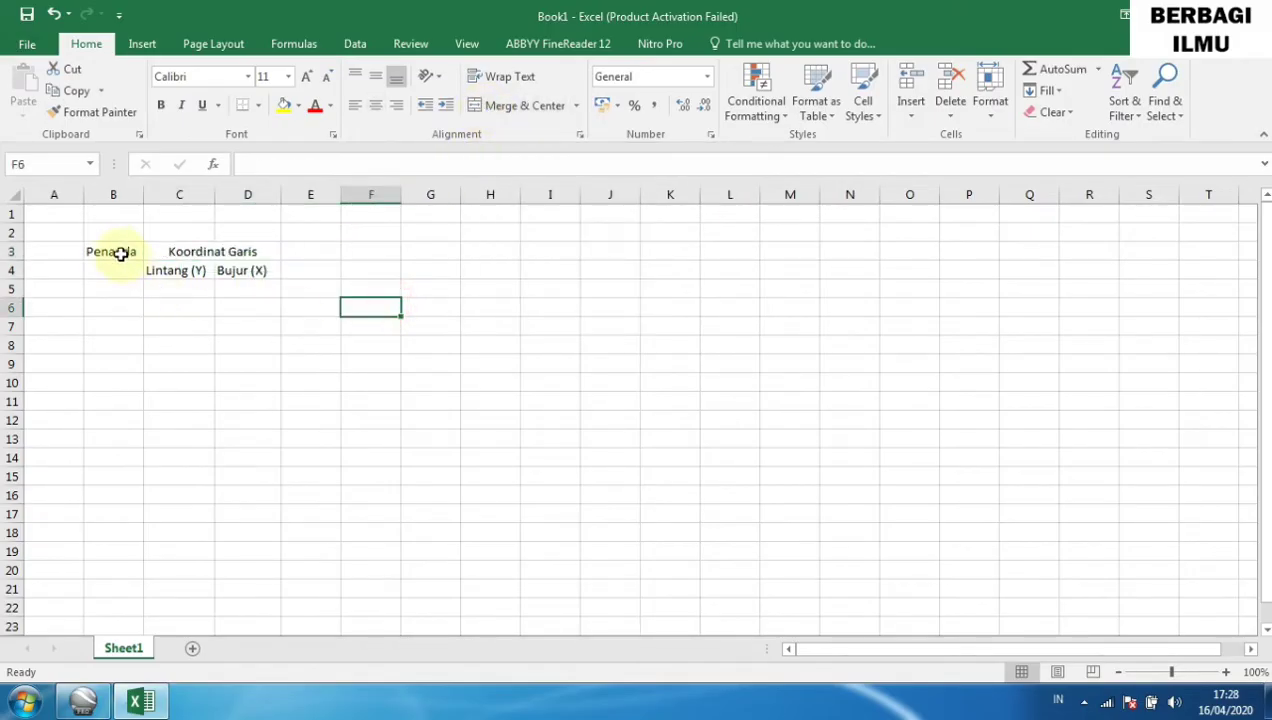
left_click_drag(114, 250, 121, 264)
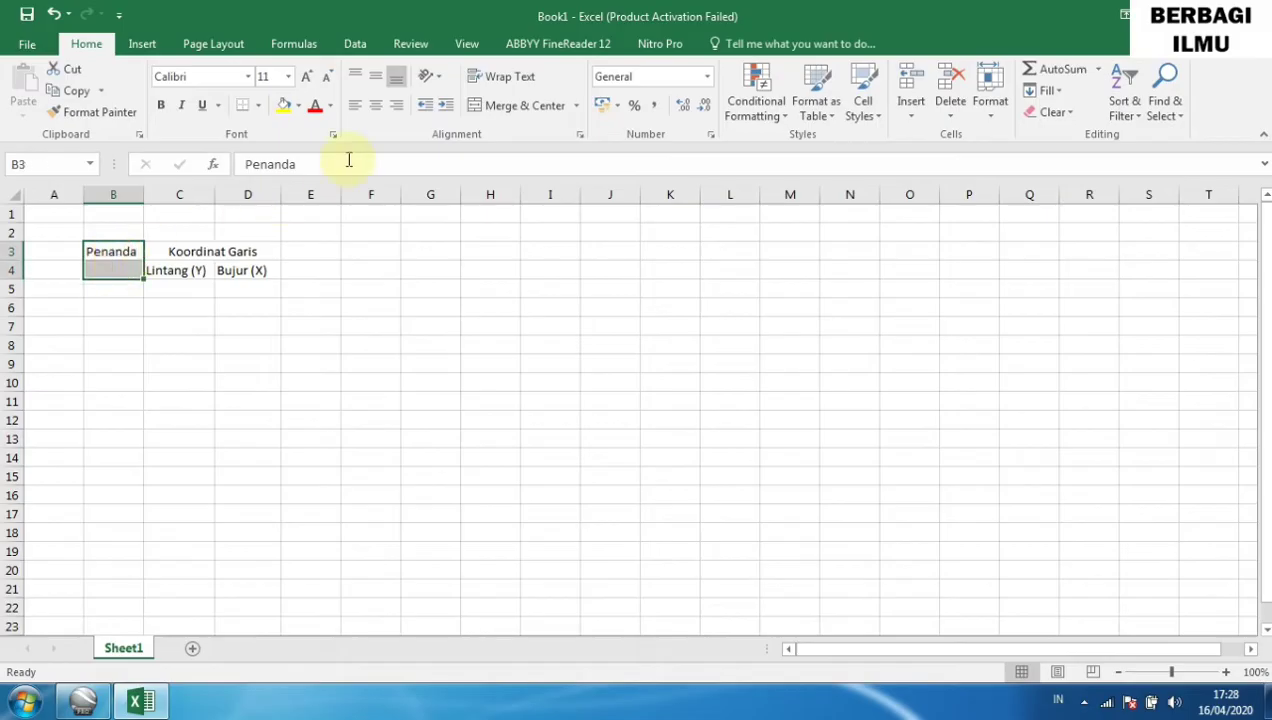
left_click(490, 104)
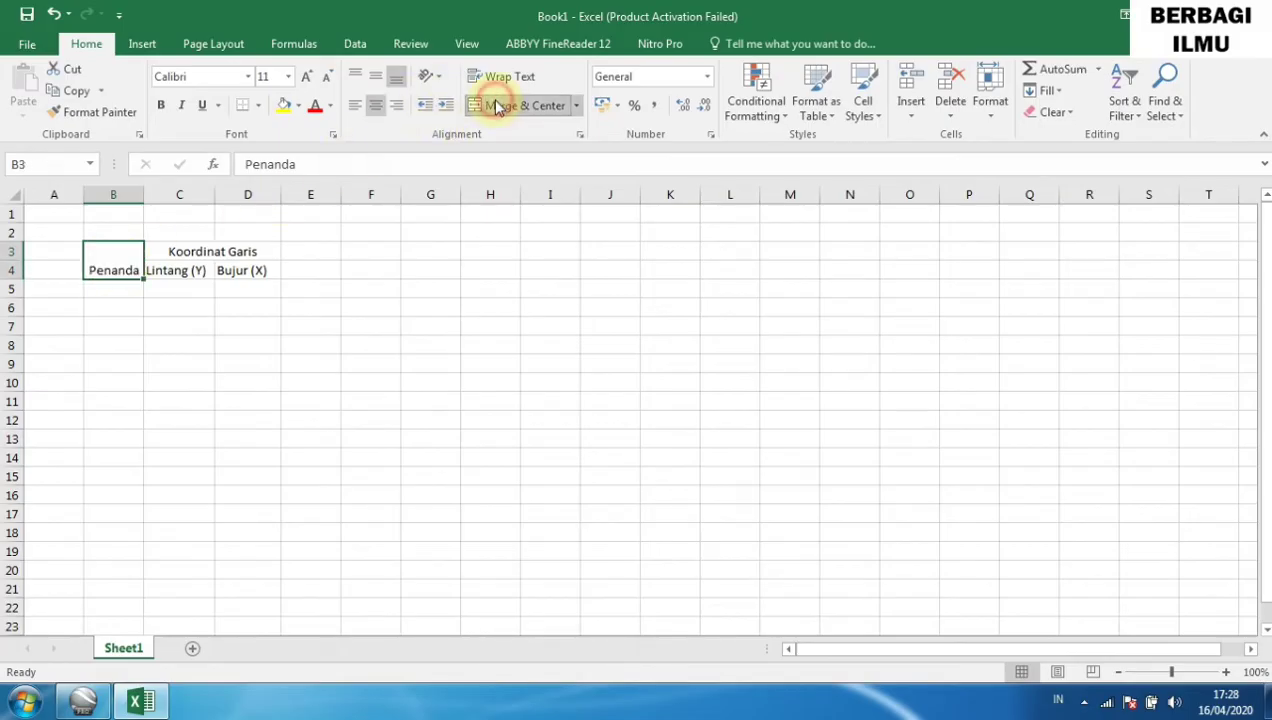
left_click(376, 76)
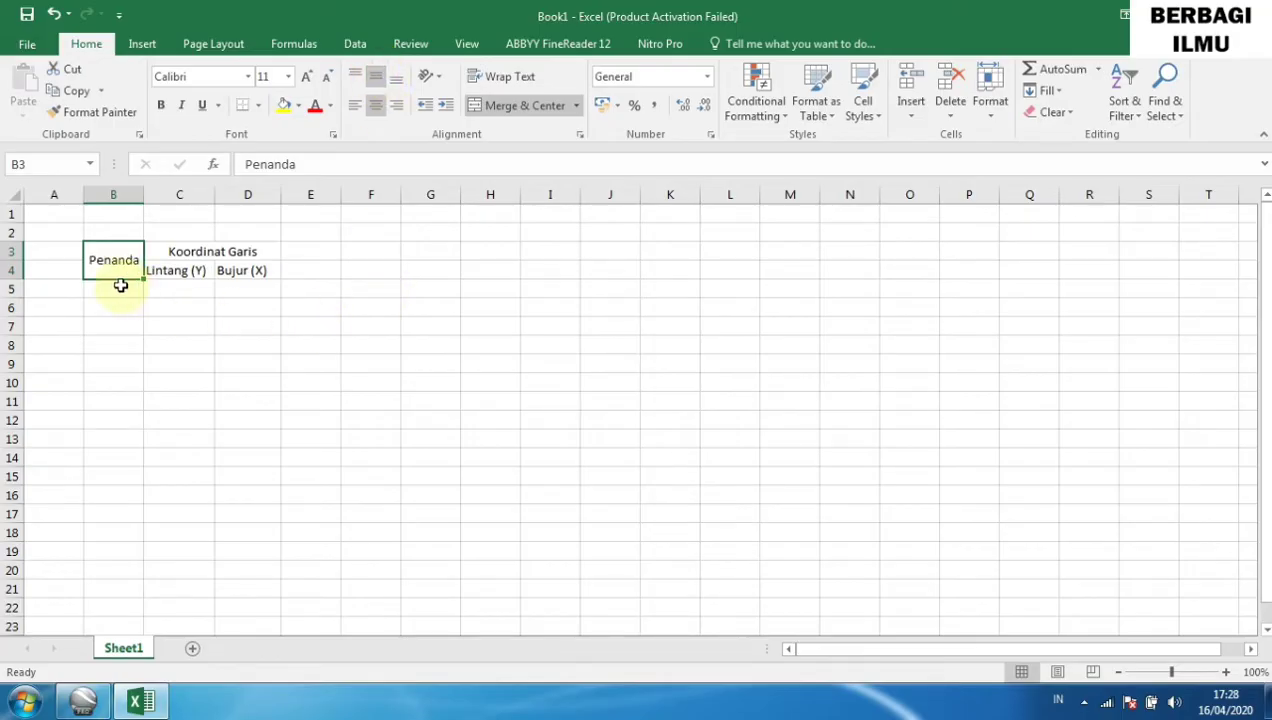
Enter the placemark numbers 1 to 4 in cells B5:B8 and center them horizontally.
left_click(119, 286)
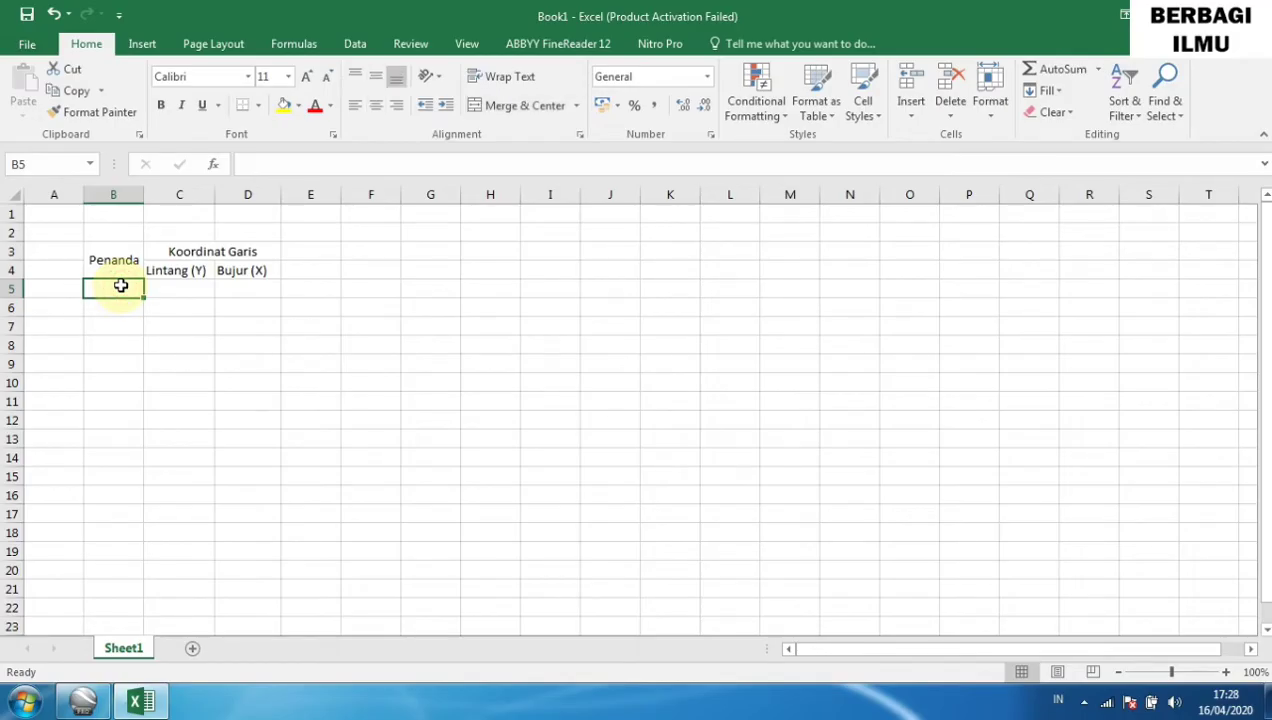
type("1")
key("Return")
type("2")
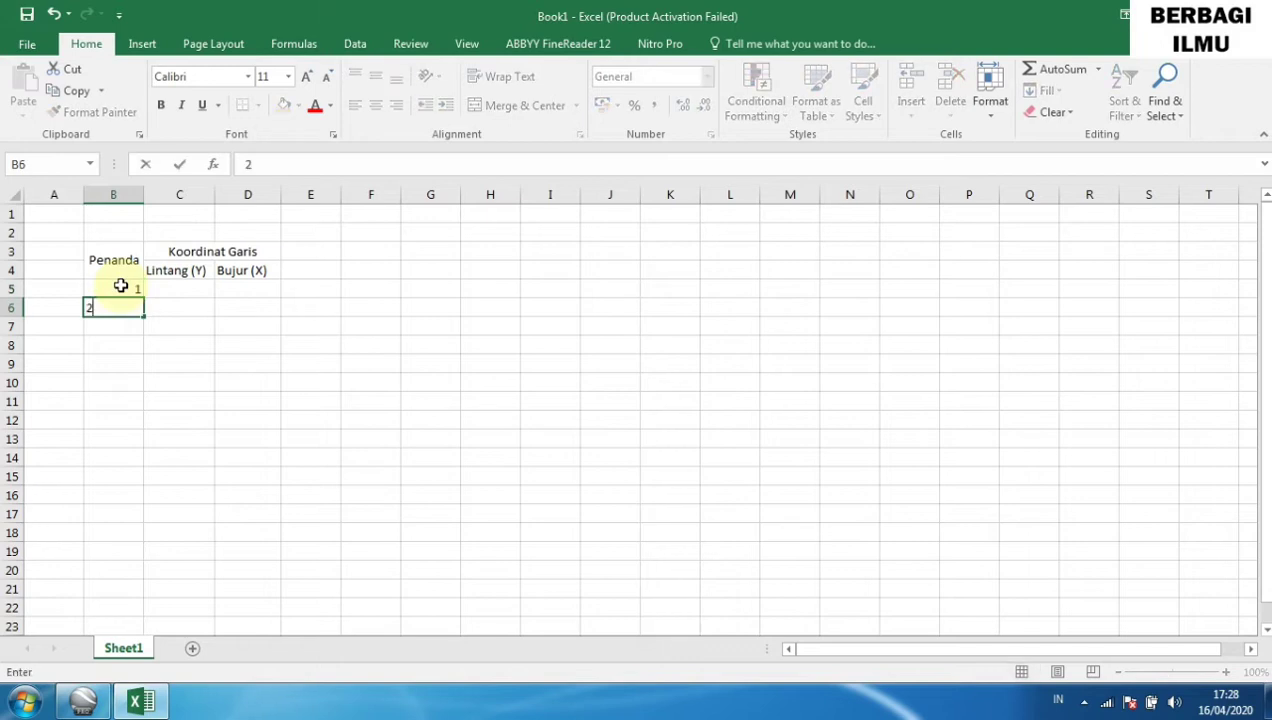
key("Return")
type("3")
key("Return")
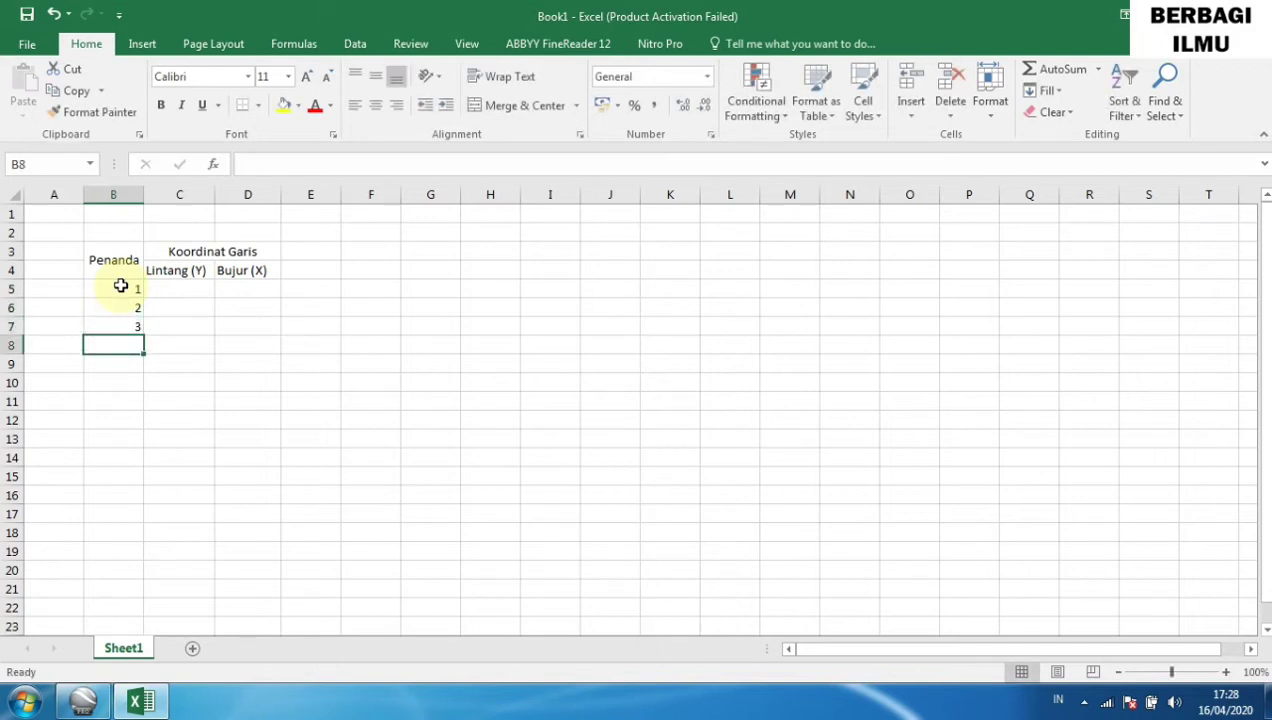
type("4")
left_click(120, 285)
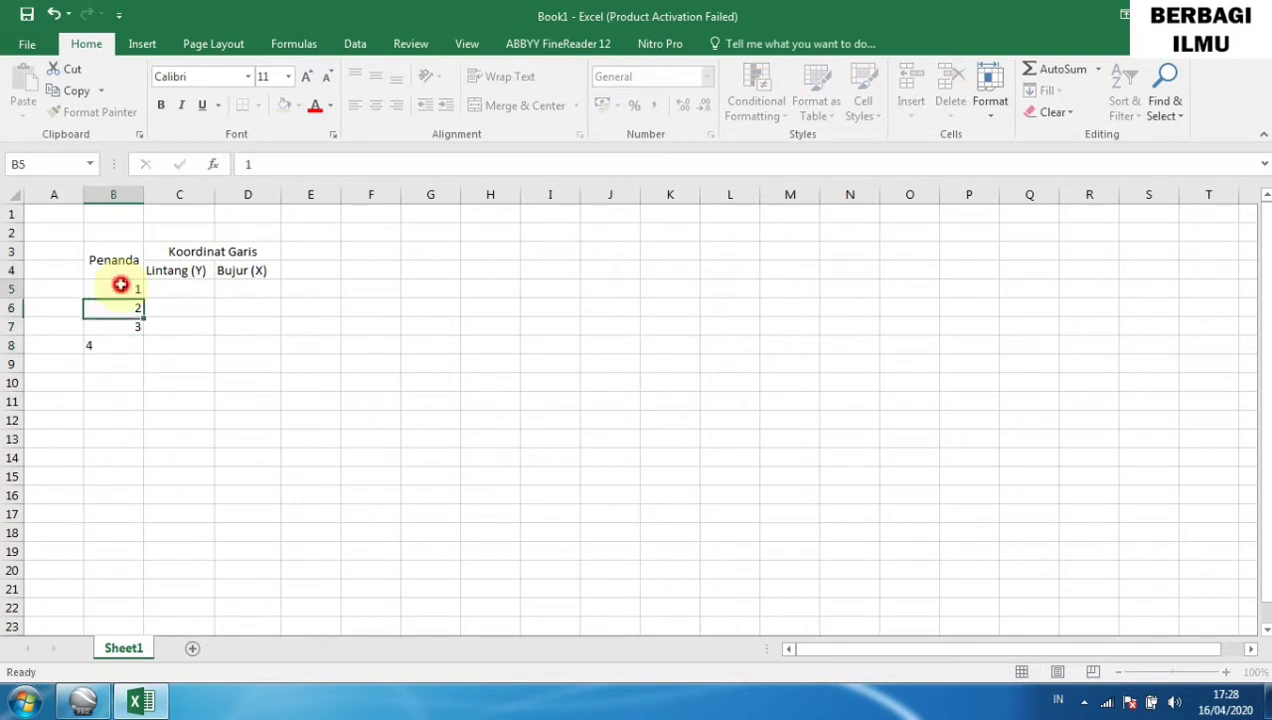
left_click_drag(119, 285, 133, 341)
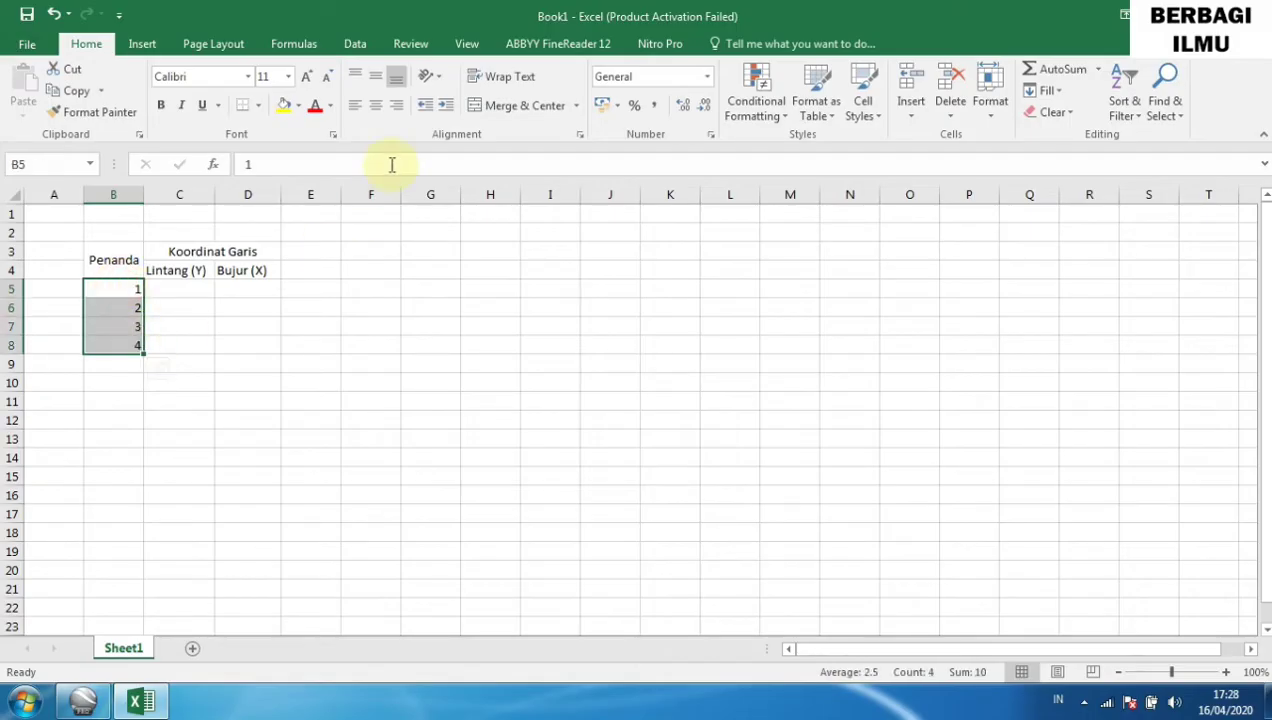
left_click(375, 105)
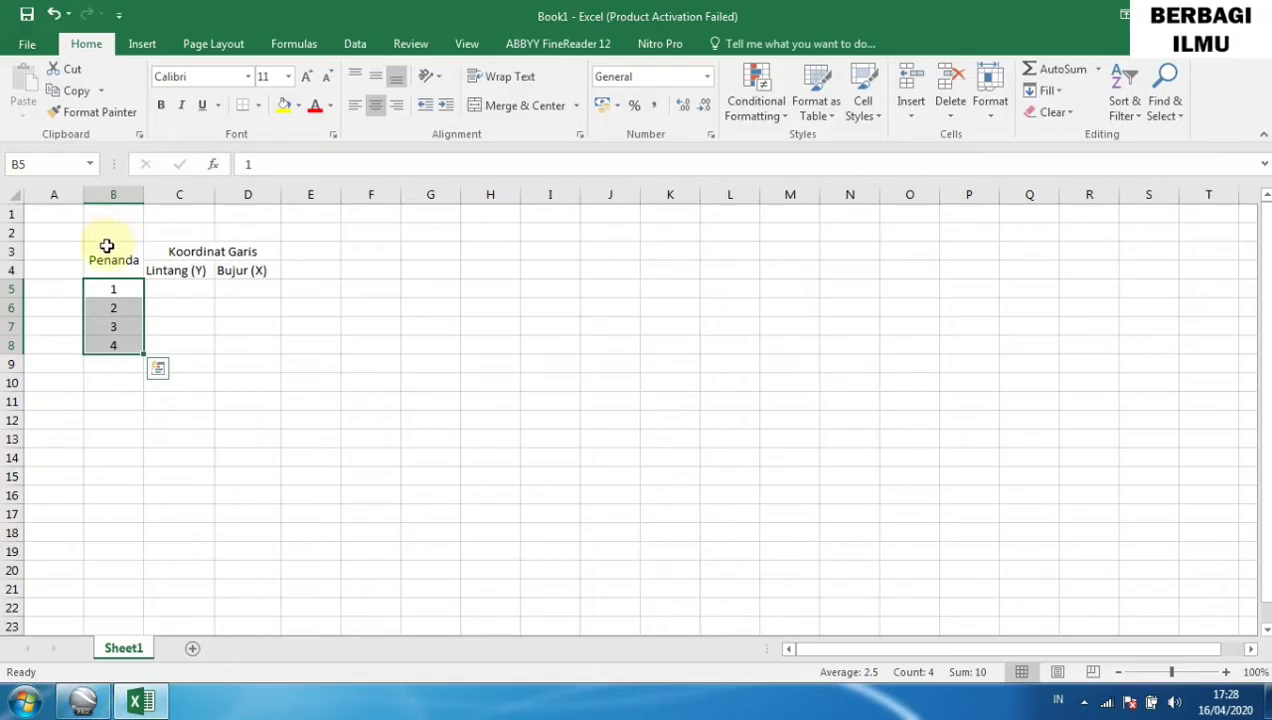
Apply all borders to the coordinate table in B3:D8.
left_click_drag(107, 246, 247, 340)
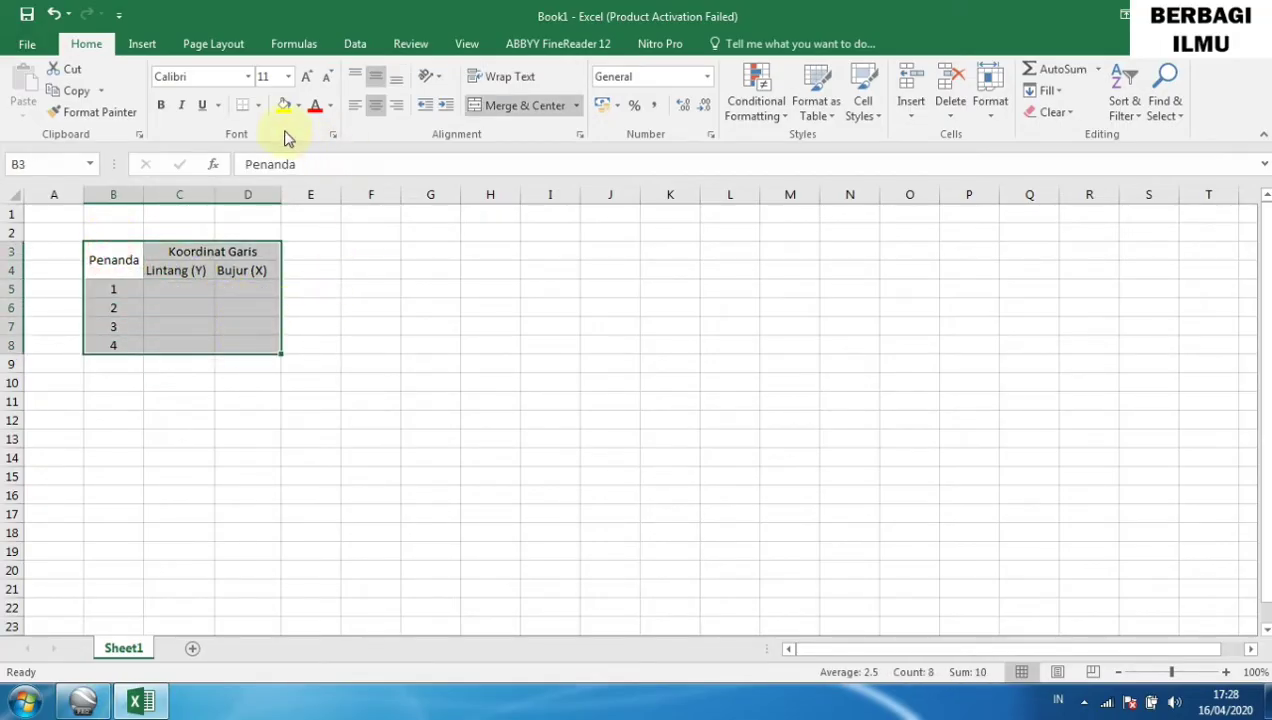
left_click(260, 107)
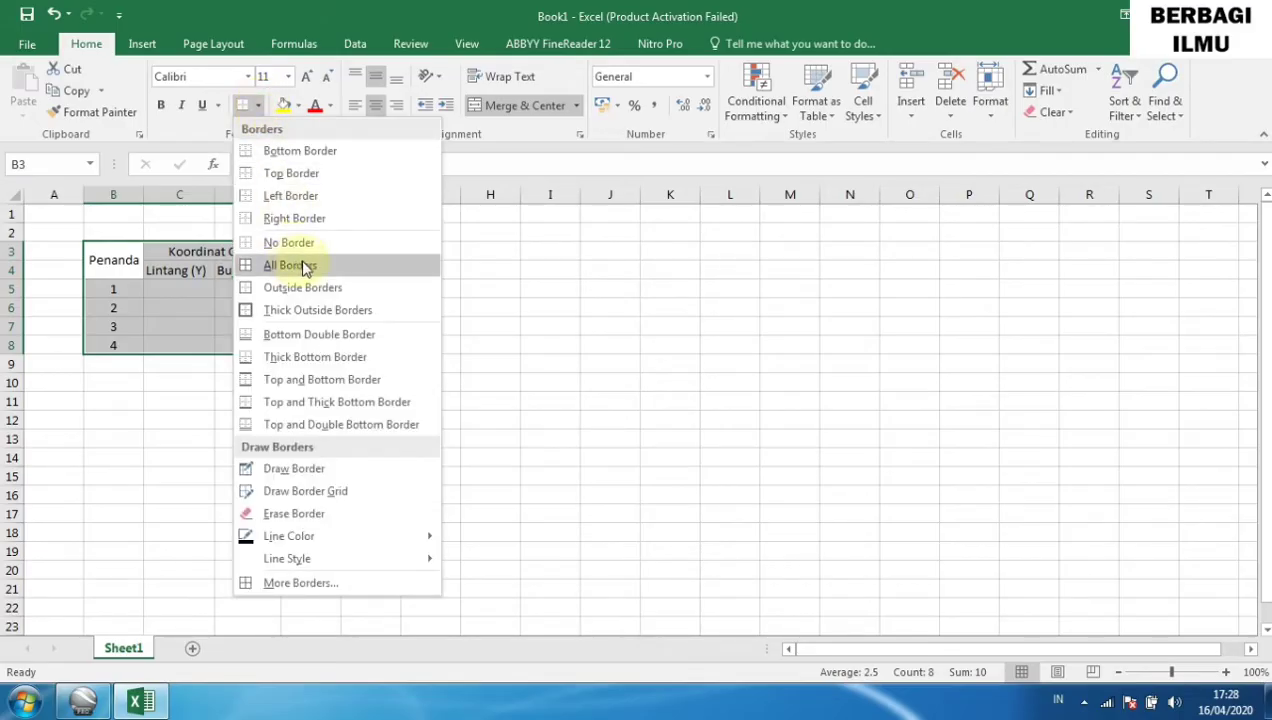
left_click(290, 265)
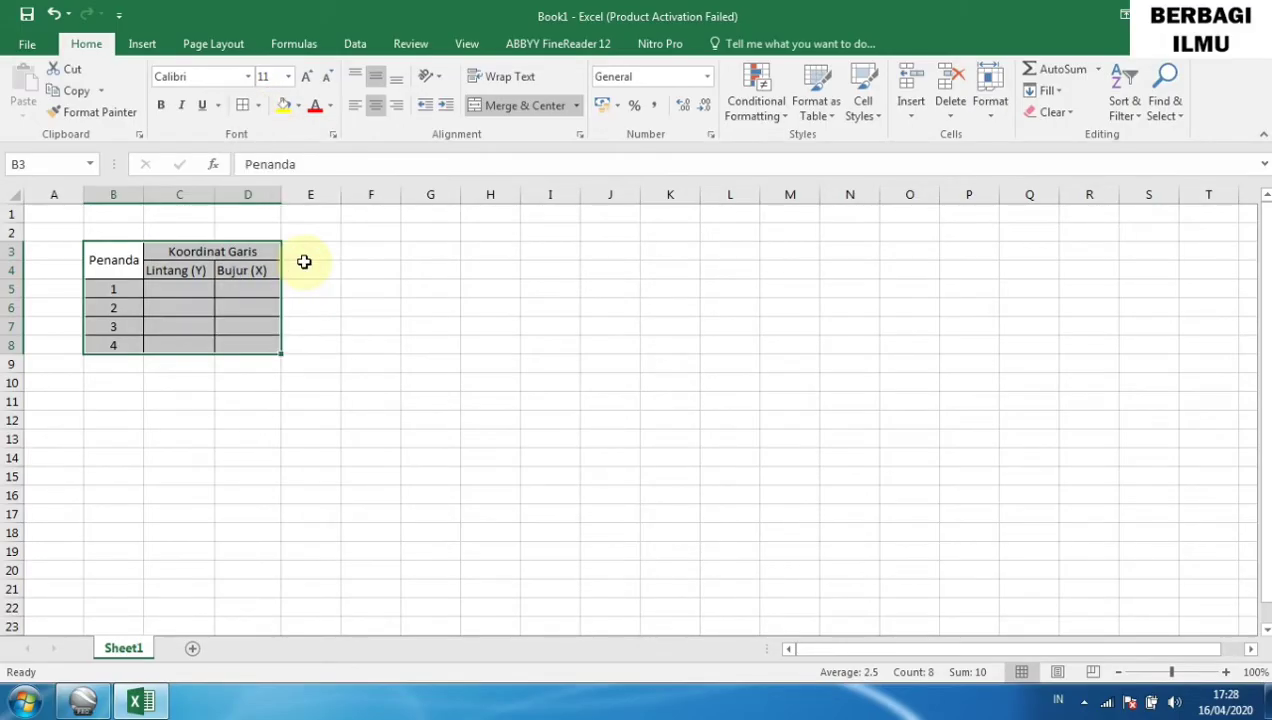
left_click(391, 332)
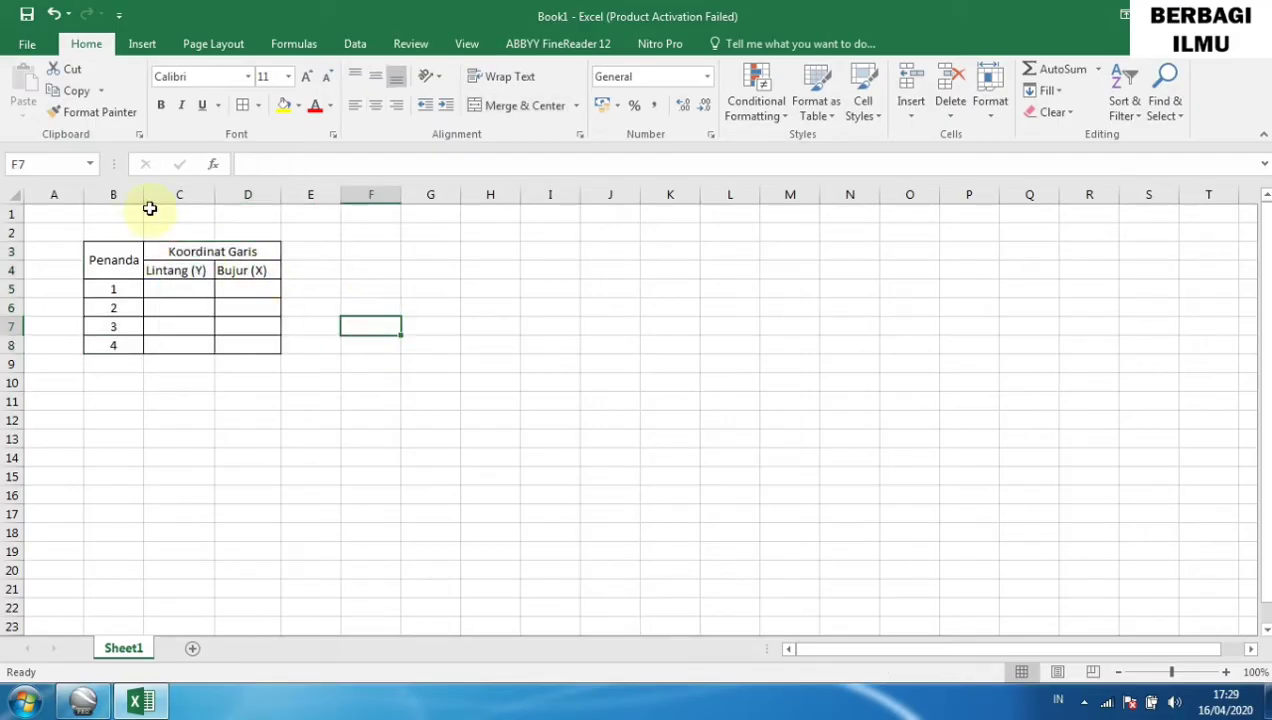
Adjust the coordinate table's column widths, and copy placemark 1's latitude 4.634346° from Google Earth Pro into Excel cell C5.
left_click_drag(140, 197, 293, 195)
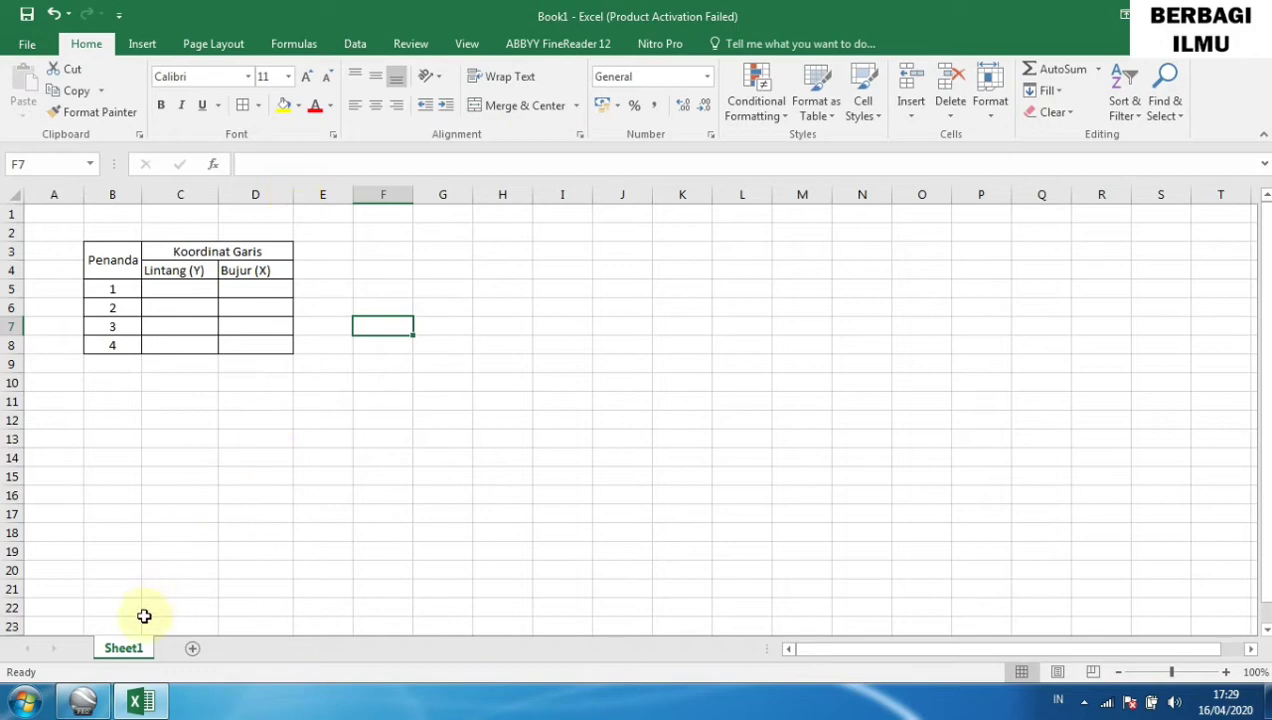
left_click(80, 706)
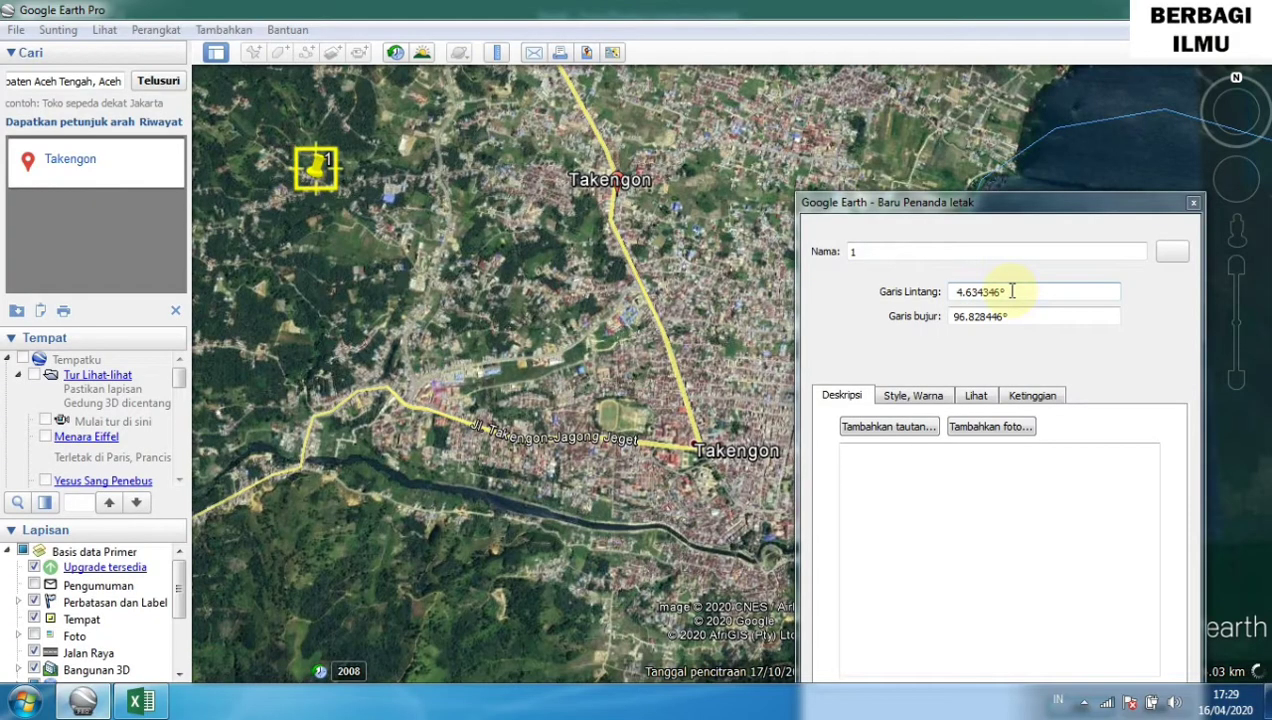
left_click_drag(1011, 291, 955, 299)
key("ctrl+c")
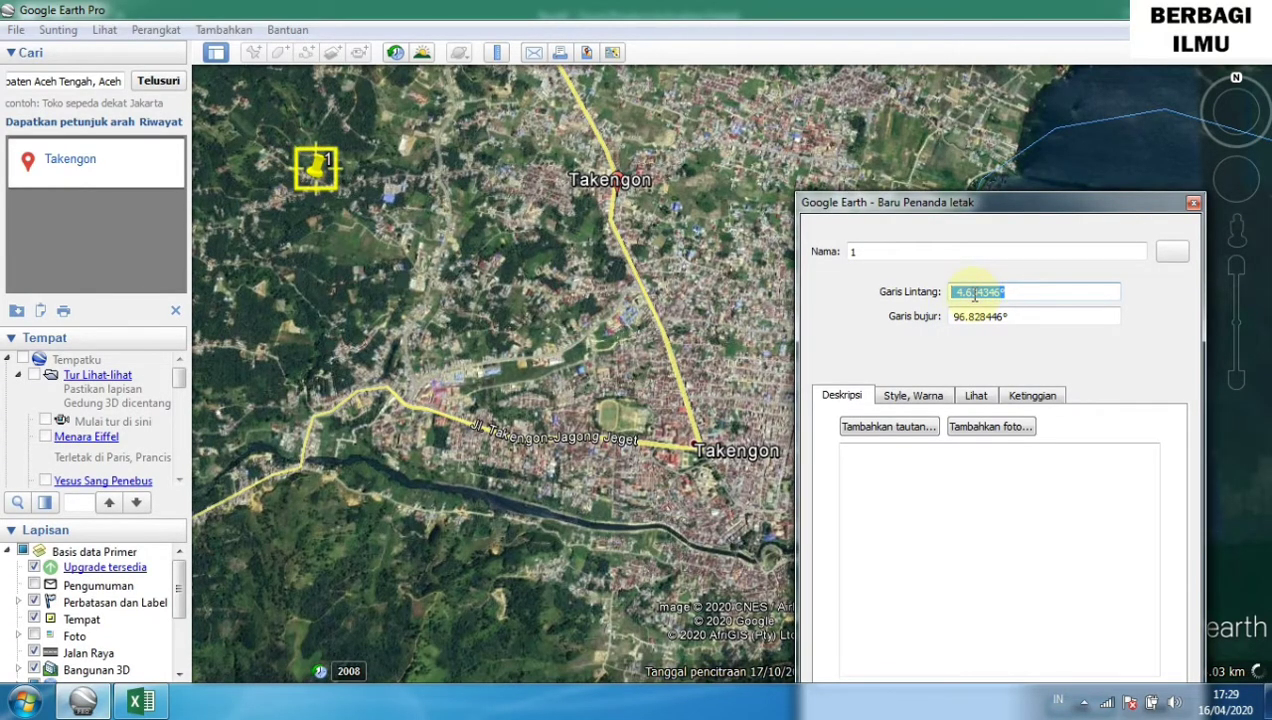
left_click(150, 701)
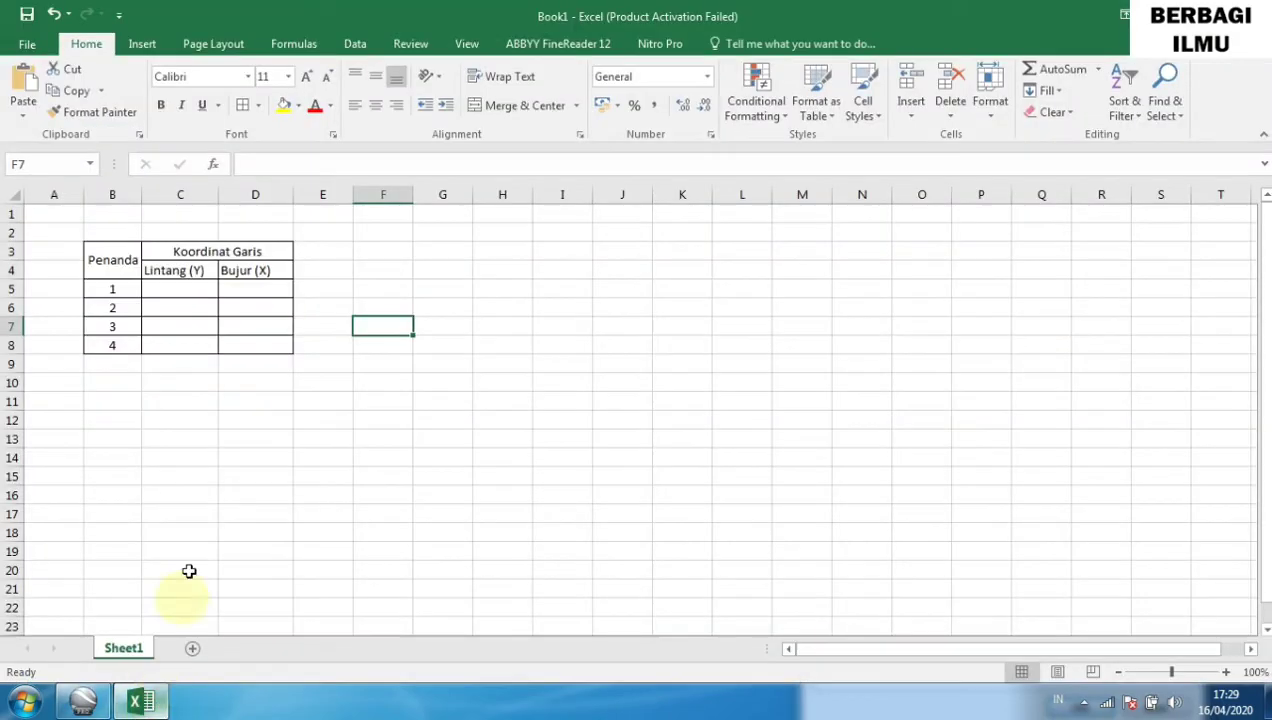
left_click(176, 287)
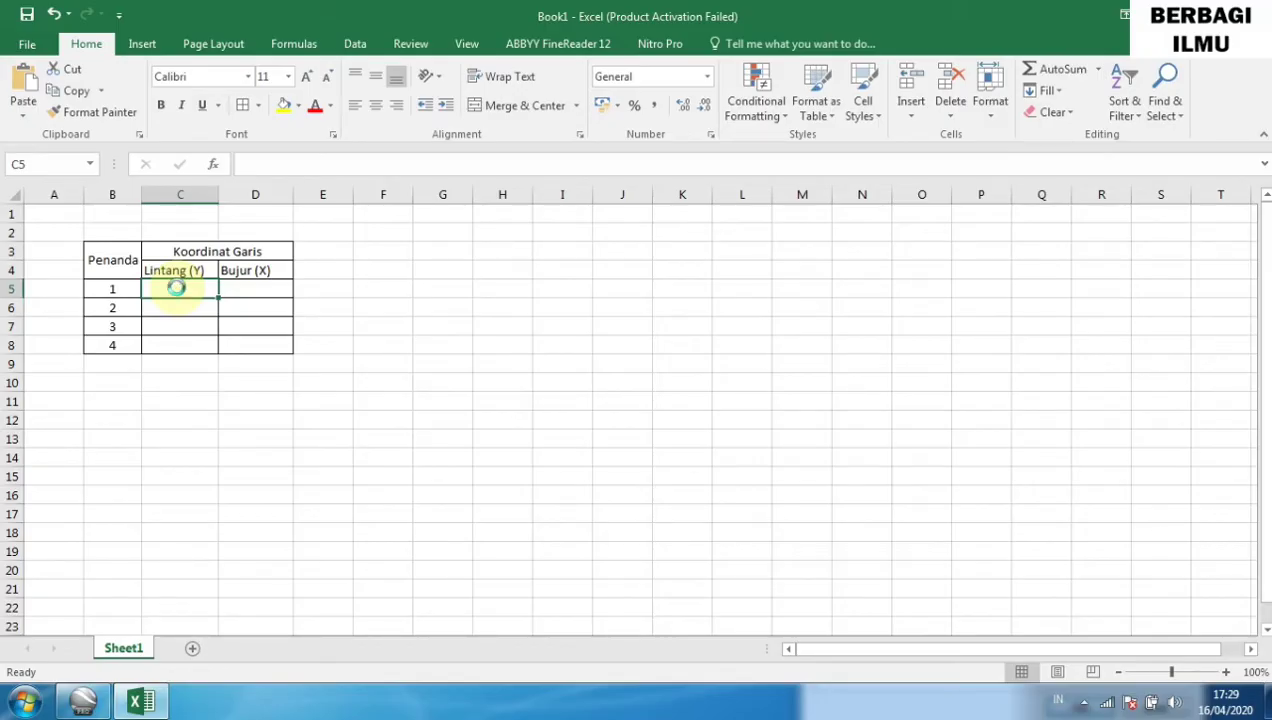
key("ctrl+v")
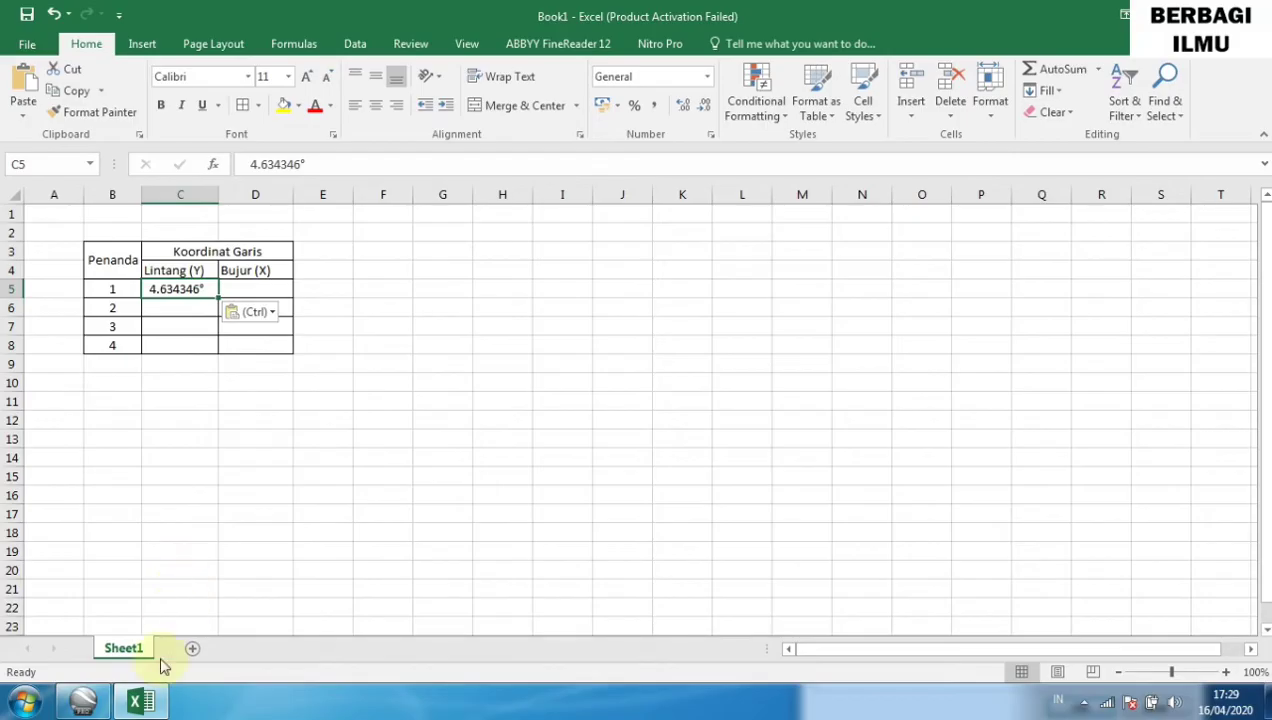
Copy placemark 1's longitude 96.828446° from Google Earth Pro into cell D5 of the Excel table.
mouse_move(150, 706)
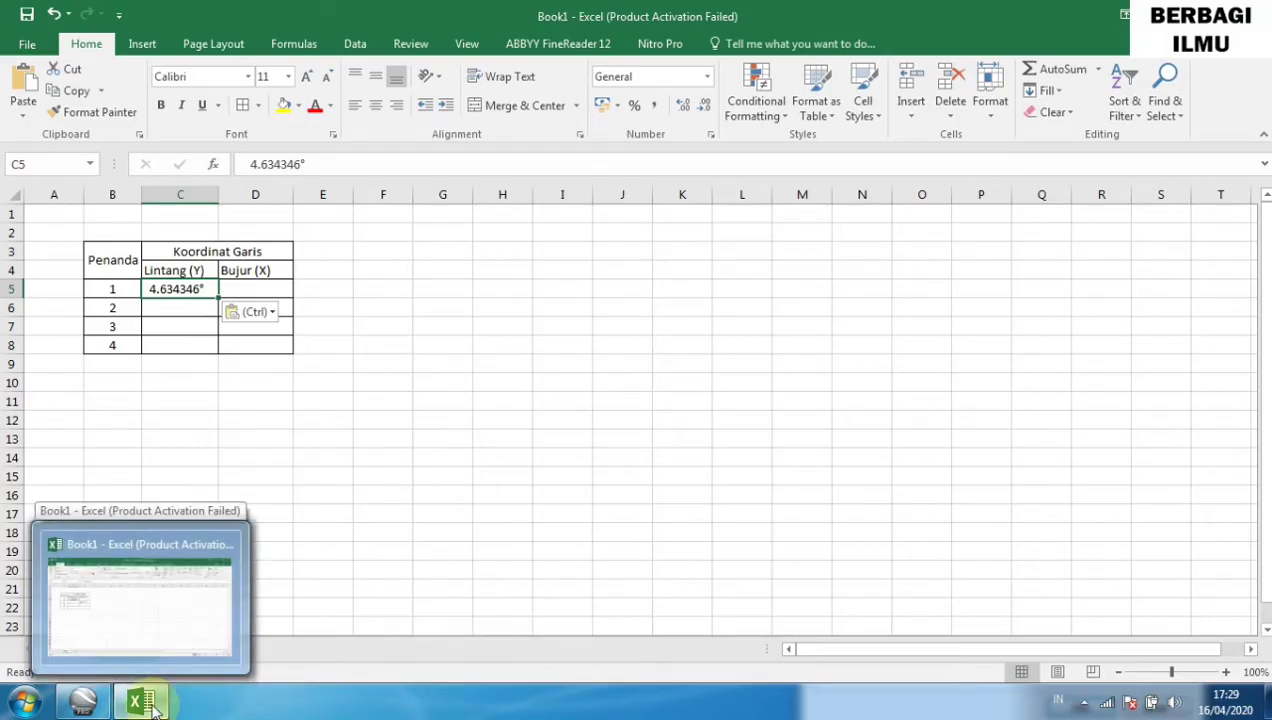
left_click(83, 702)
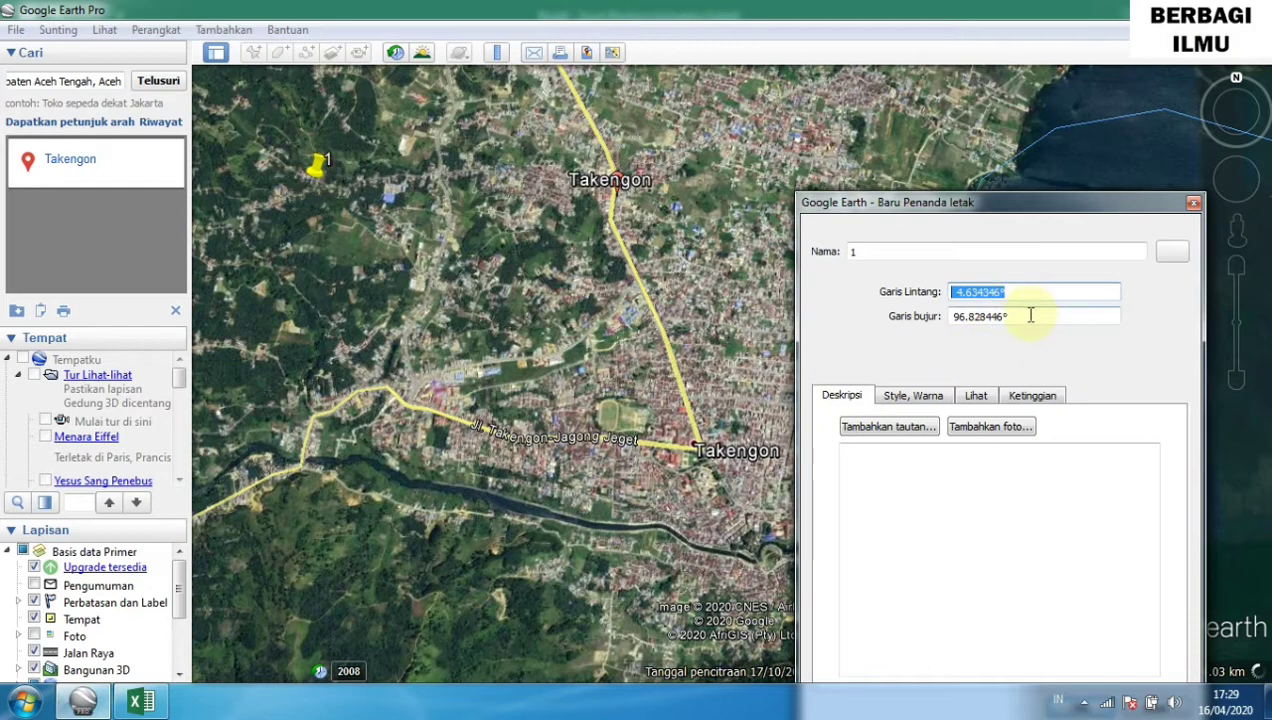
left_click_drag(1034, 316, 940, 318)
key("ctrl+c")
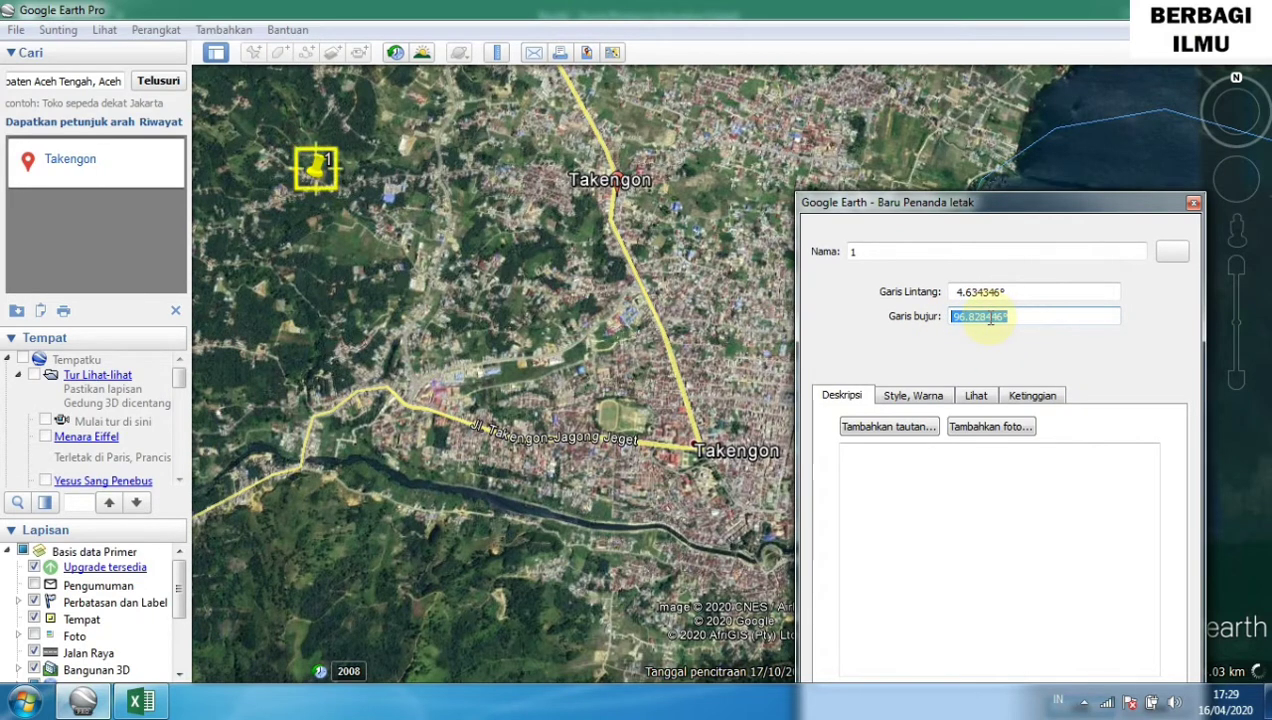
left_click(140, 701)
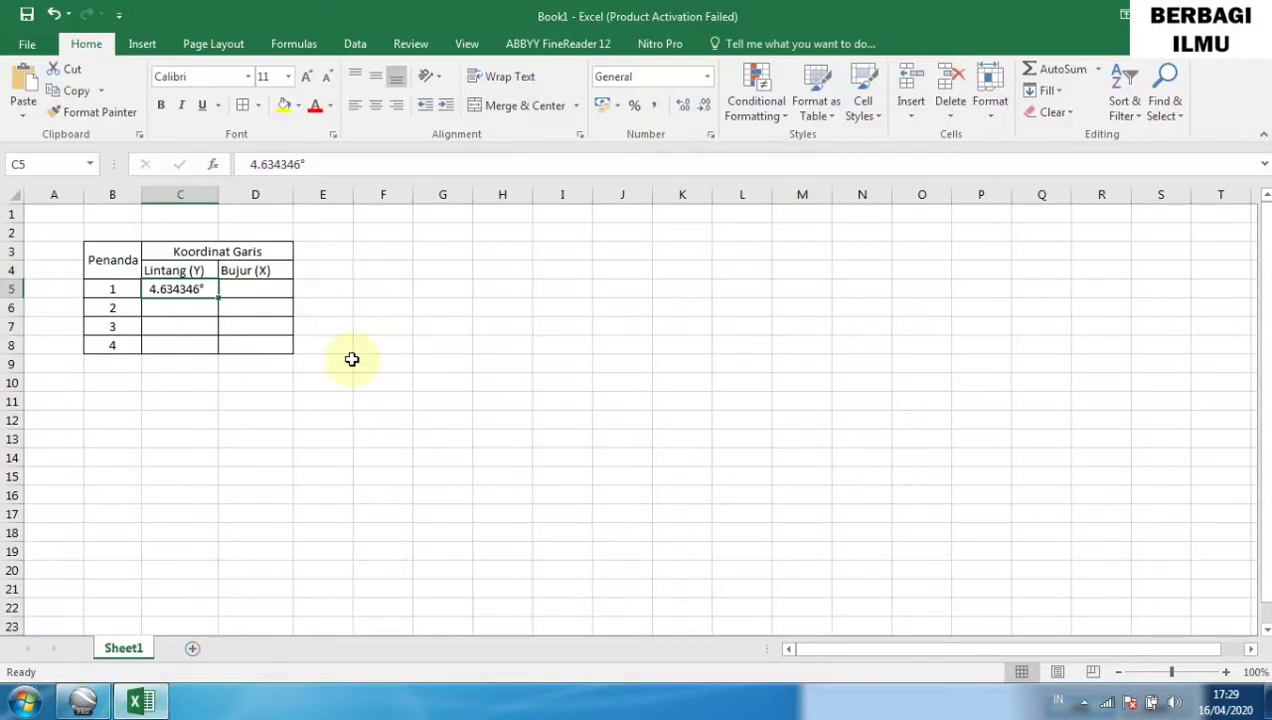
left_click(256, 289)
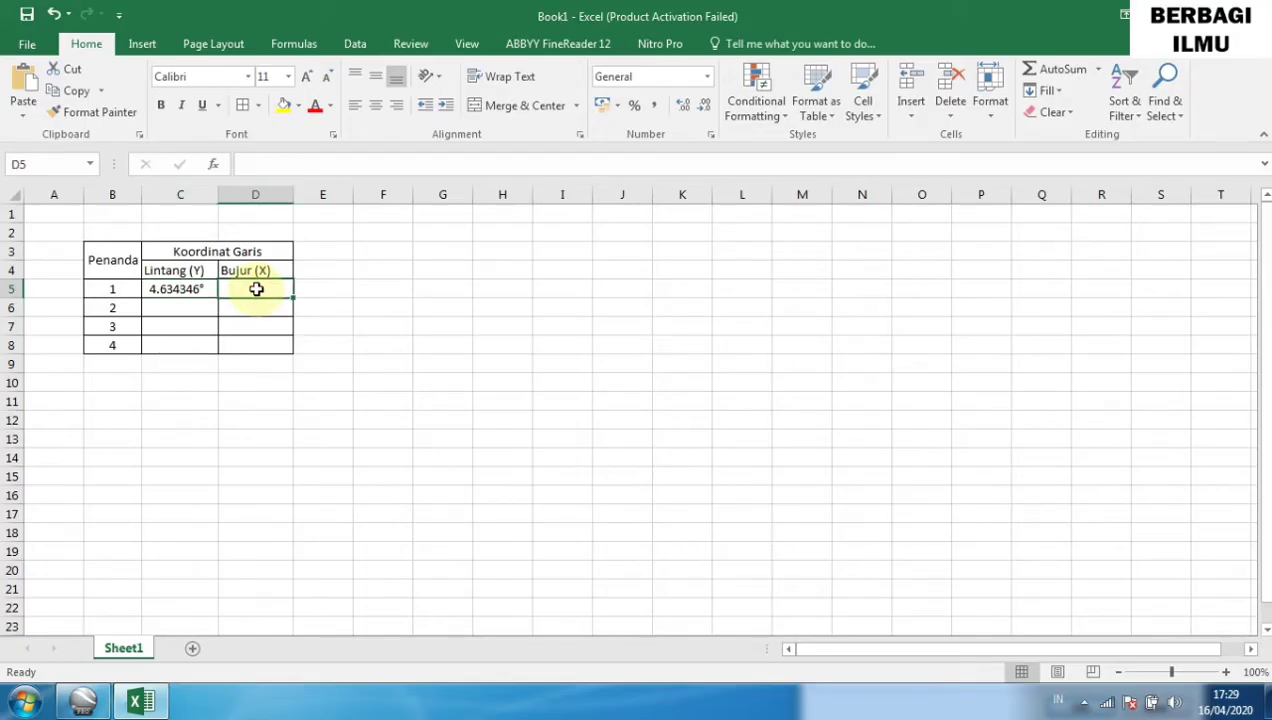
key("ctrl+v")
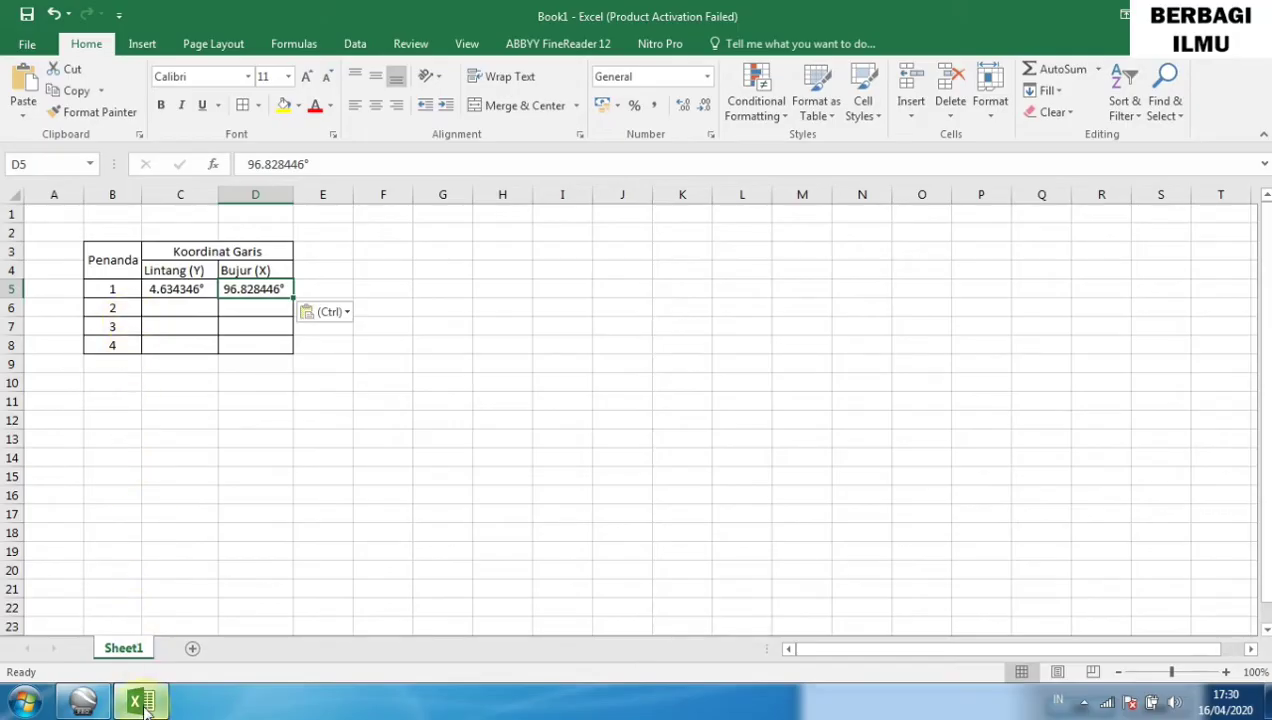
Switch to Google Earth Pro and save placemark 1.
mouse_move(146, 707)
left_click(83, 701)
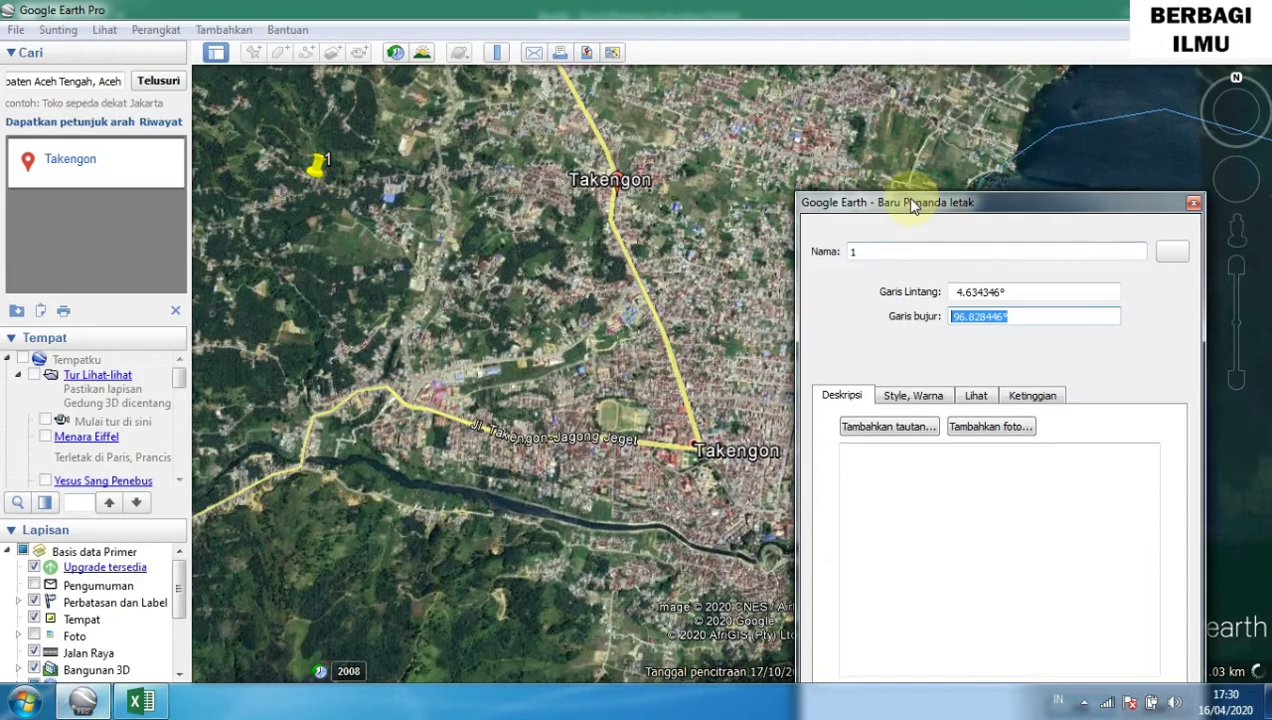
left_click_drag(910, 199, 804, 133)
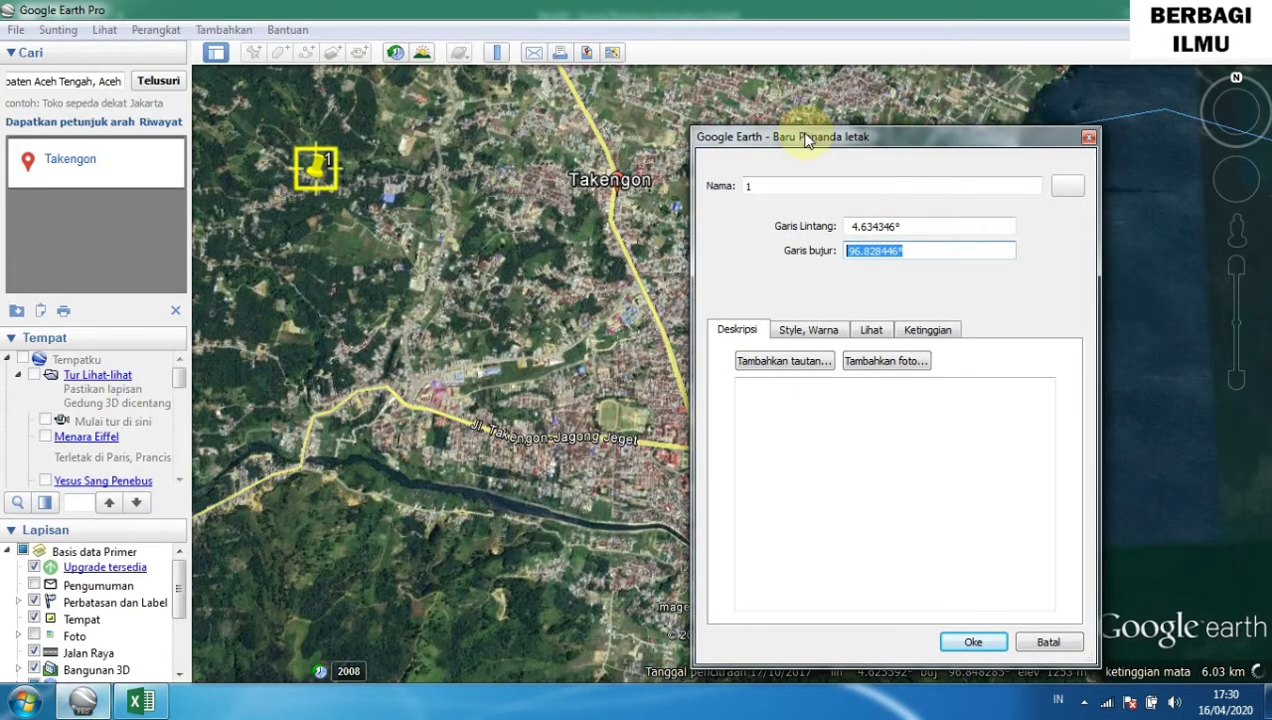
left_click(960, 640)
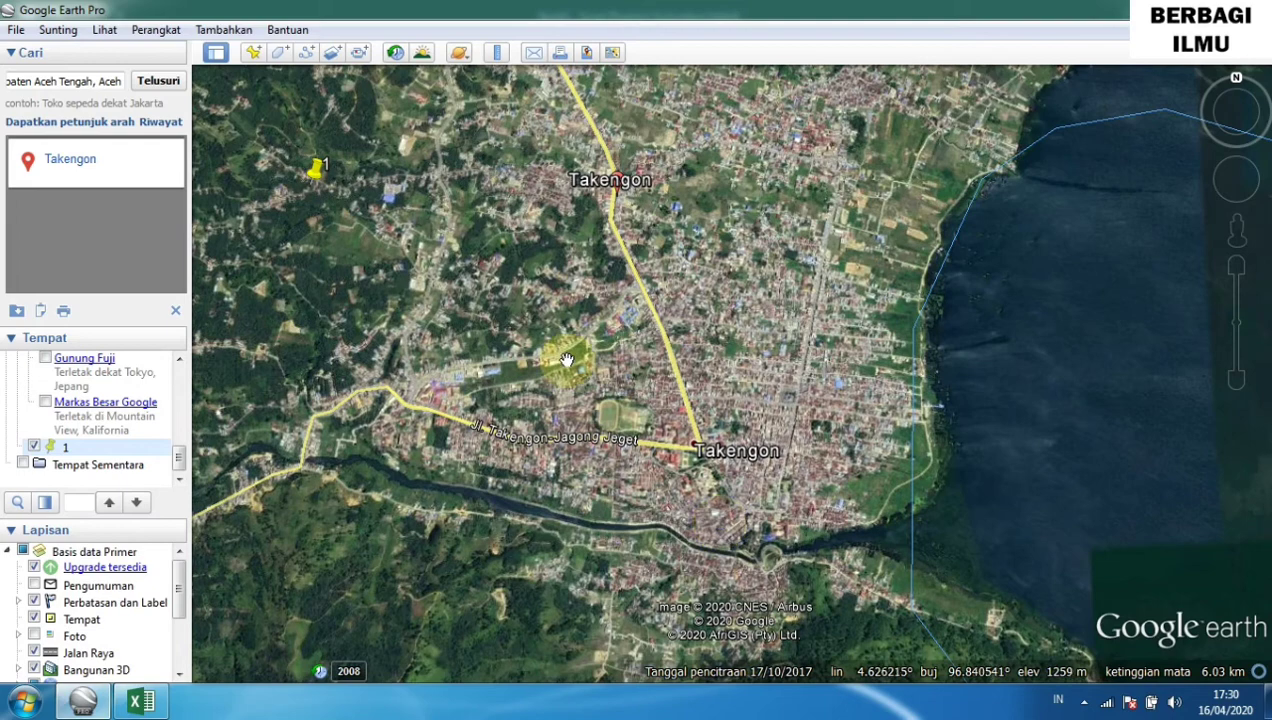
Add a placemark named 2 on the lake northeast of Takengon, at about latitude 4.634426° and longitude 96.868999°.
left_click(257, 60)
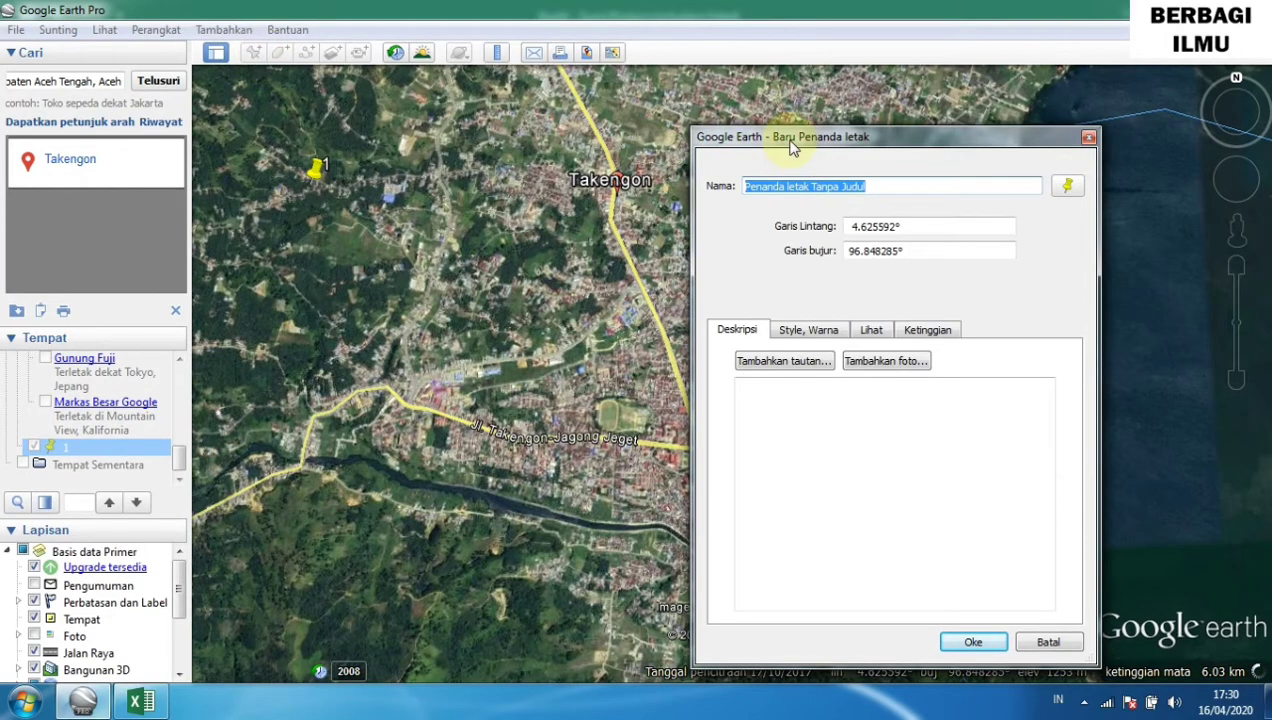
left_click_drag(785, 137, 515, 265)
left_click_drag(661, 278, 1058, 340)
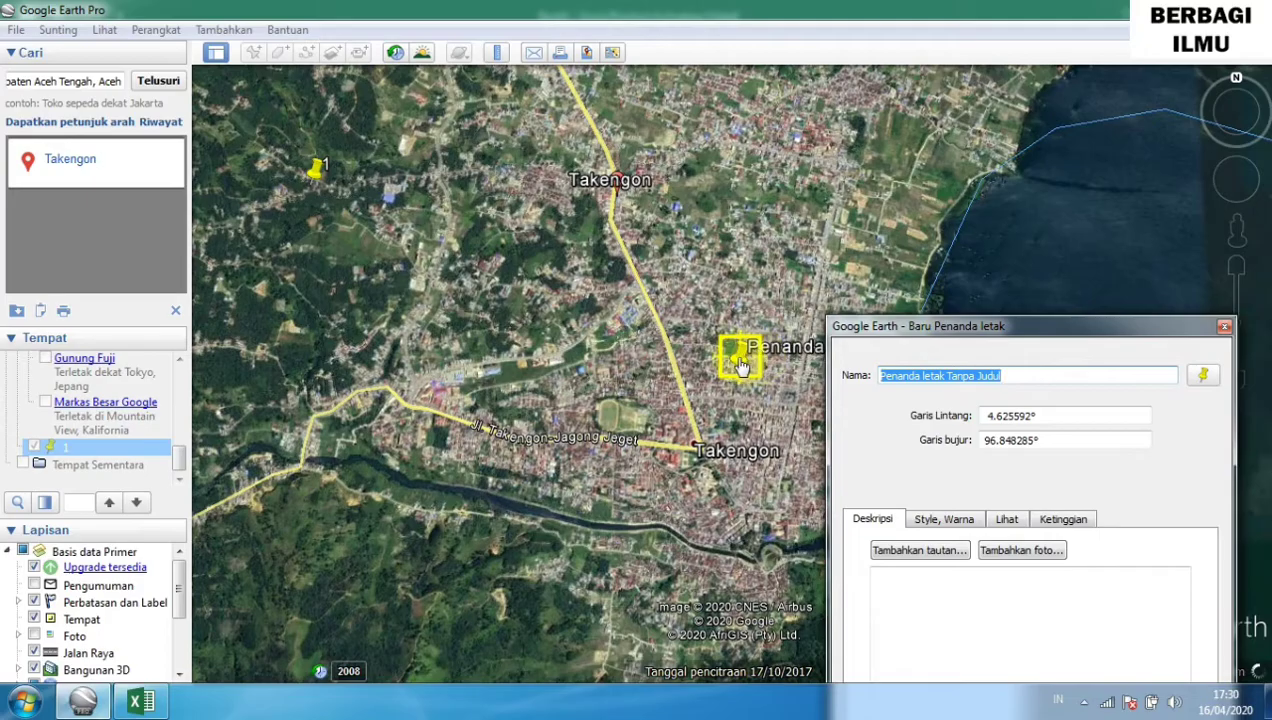
left_click_drag(757, 355, 1158, 185)
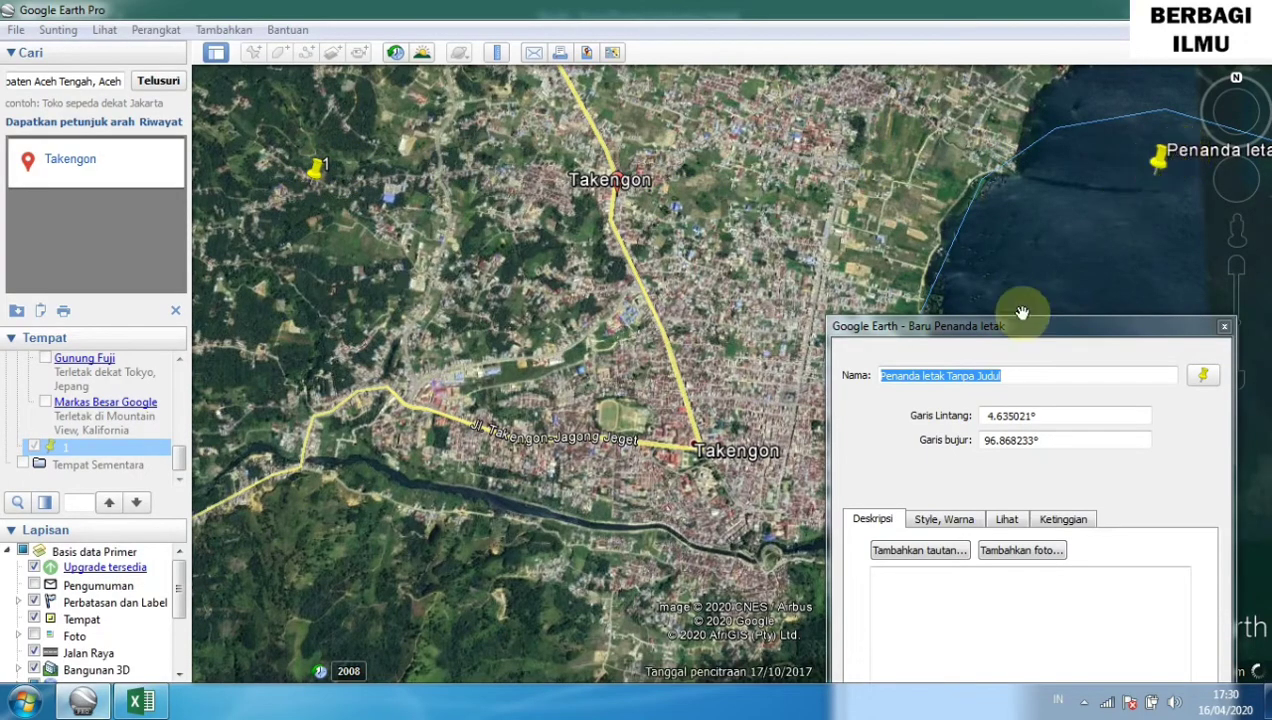
left_click(1014, 376)
type("2")
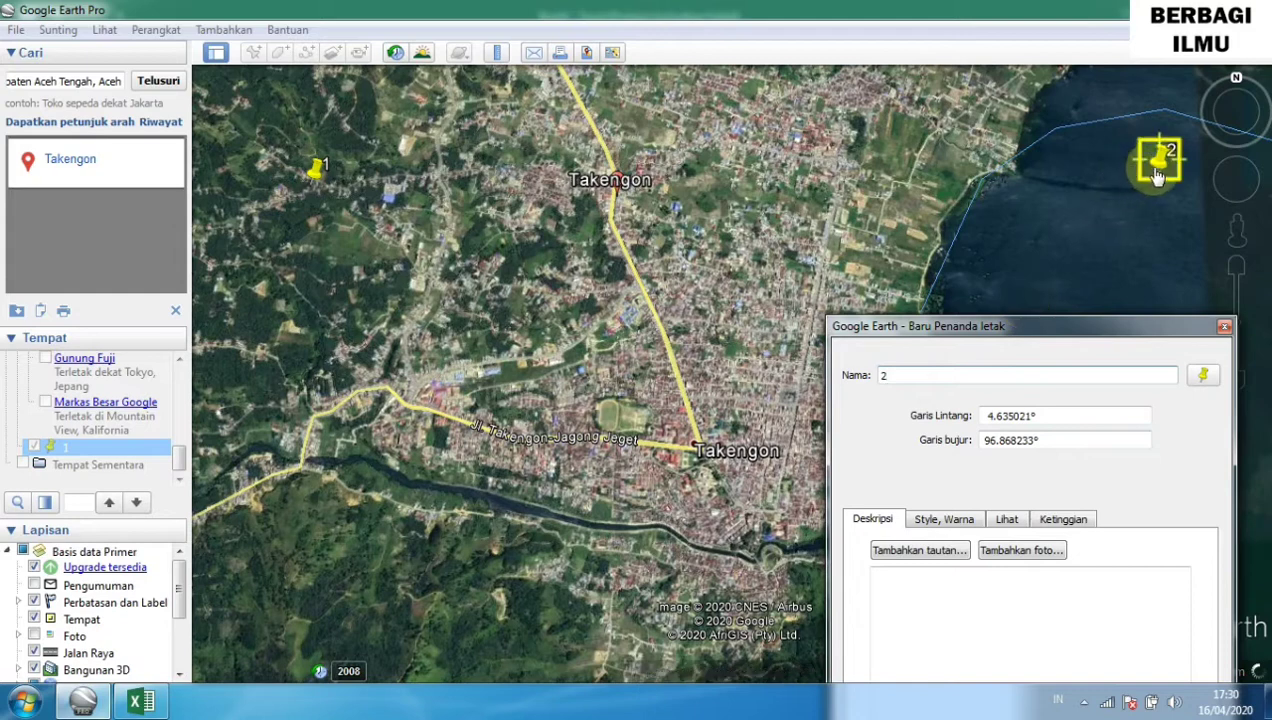
left_click_drag(1158, 172, 1175, 199)
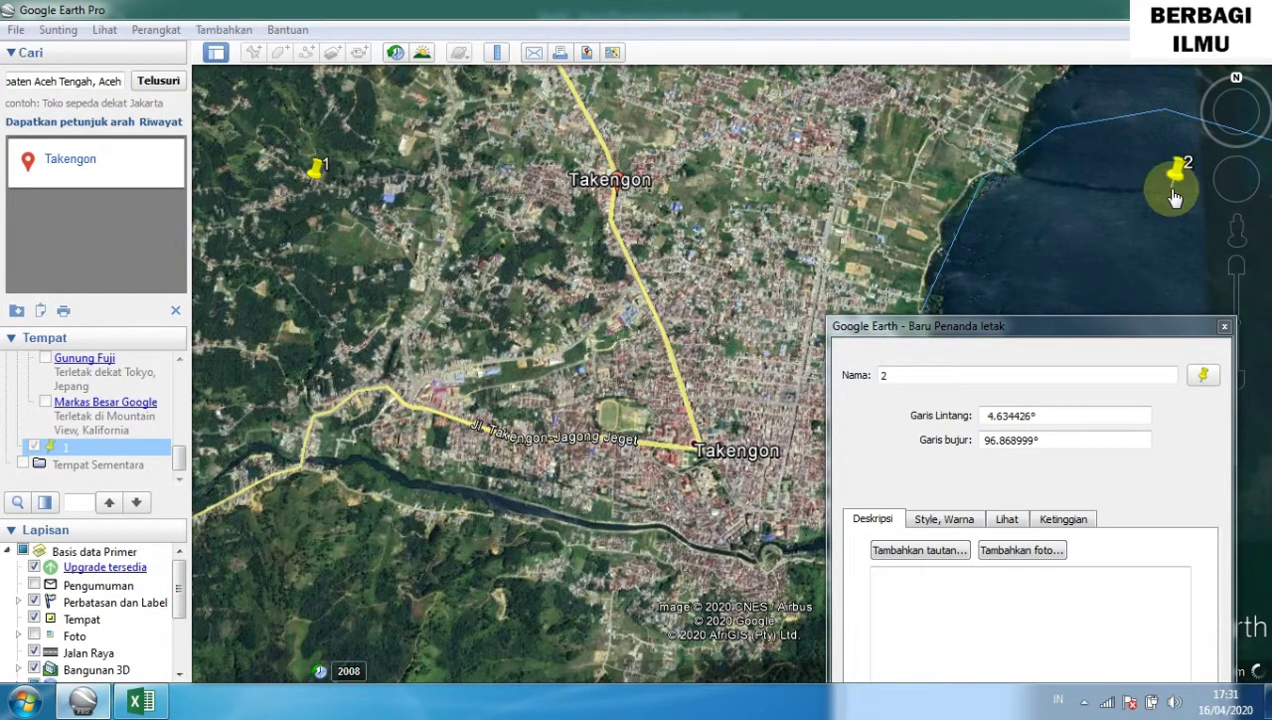
Copy placemark 2's latitude 4.634426° into cell C6 of the Excel table.
left_click(1012, 328)
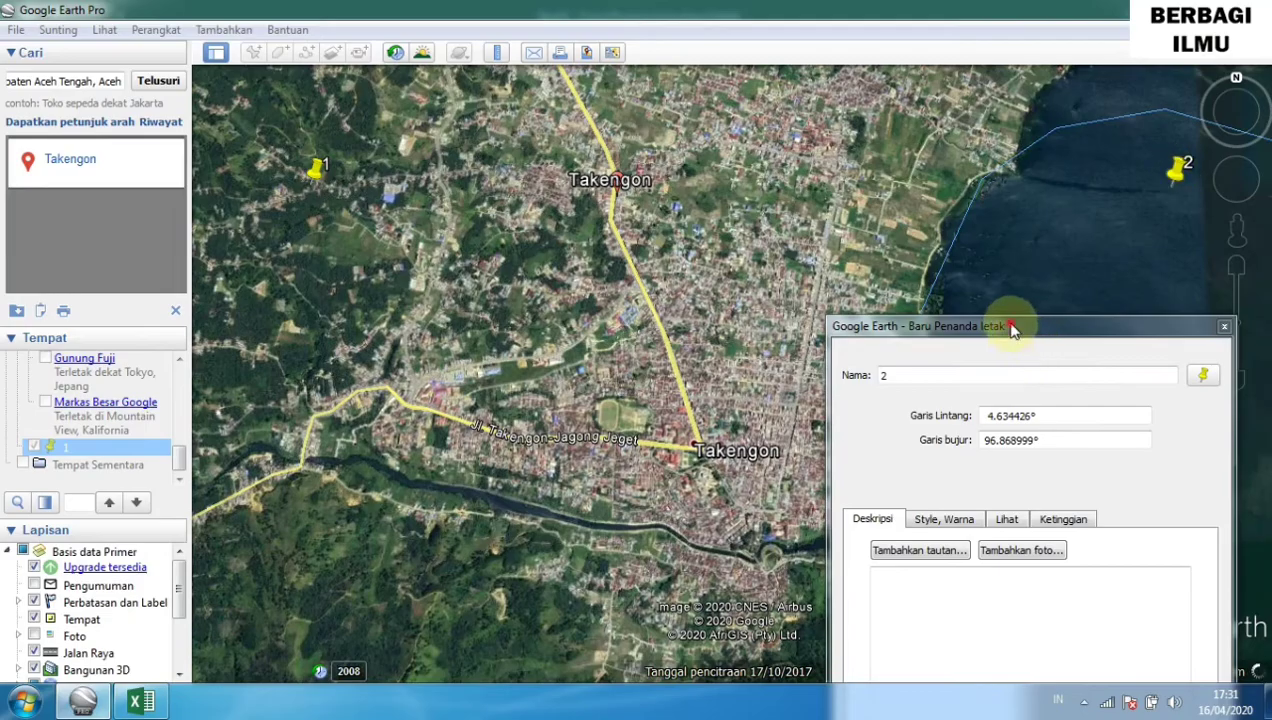
left_click_drag(1012, 328, 771, 208)
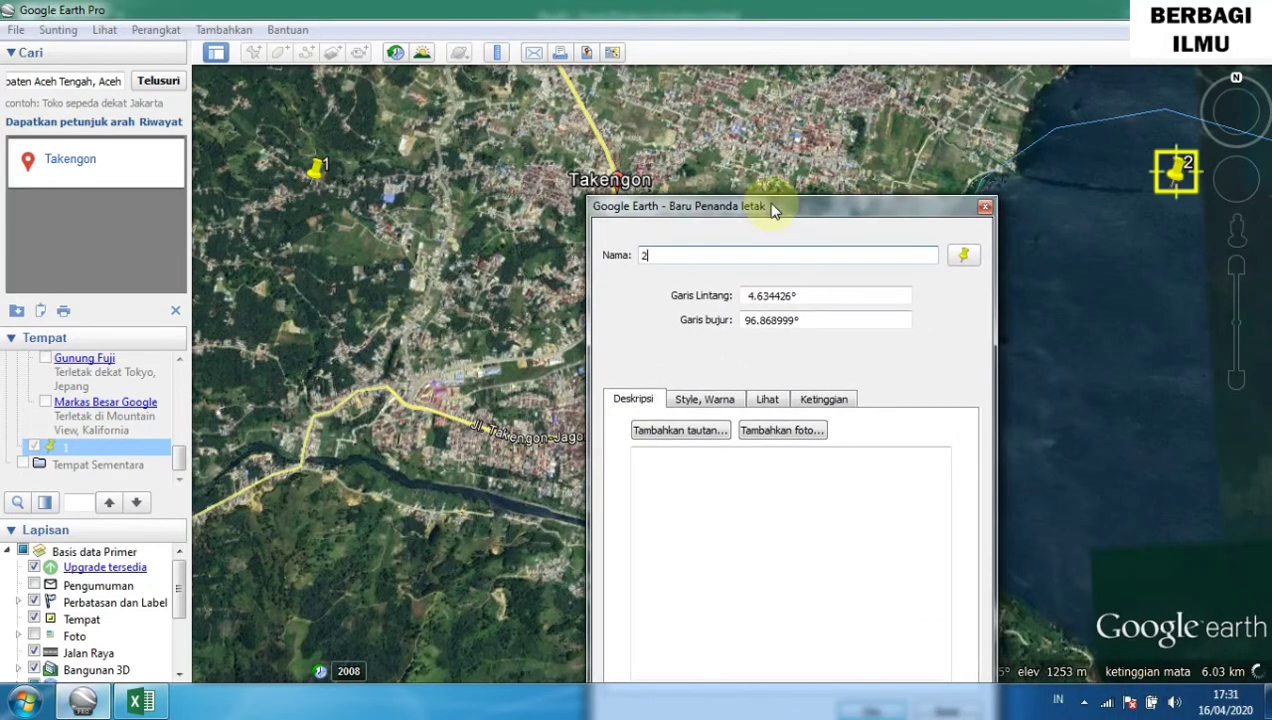
double_click(803, 296)
key("ctrl+c")
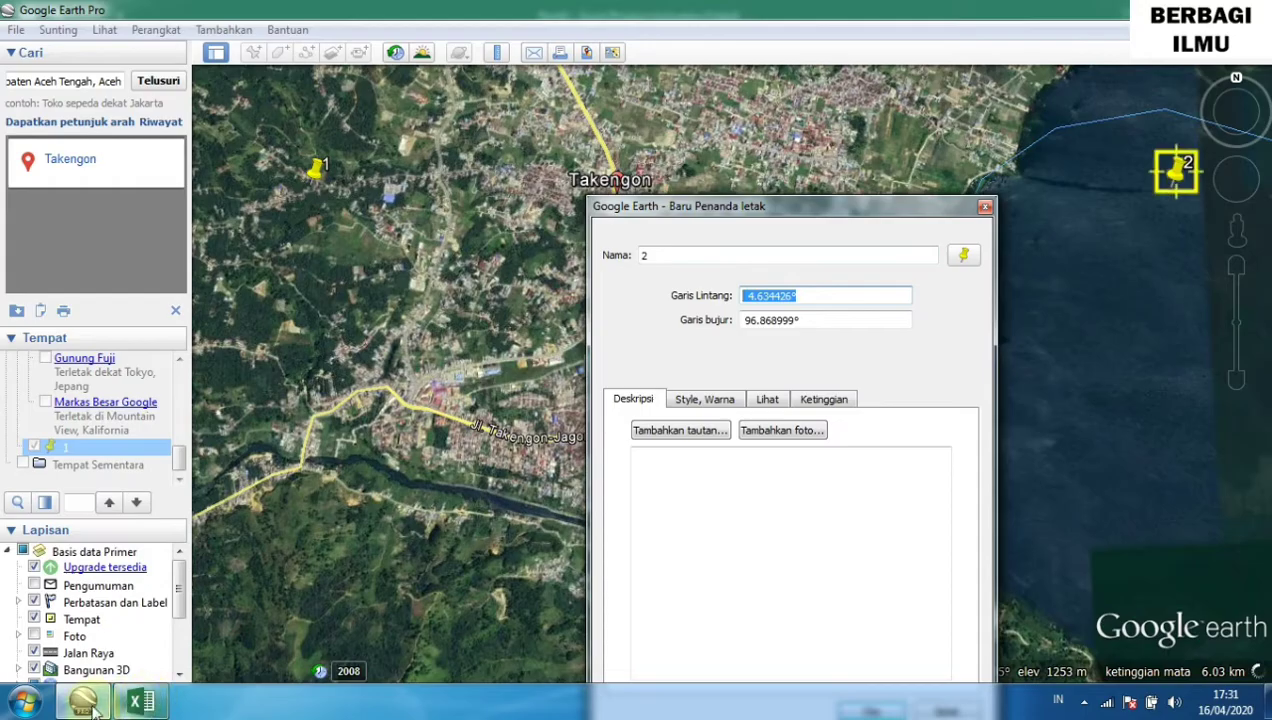
left_click(141, 705)
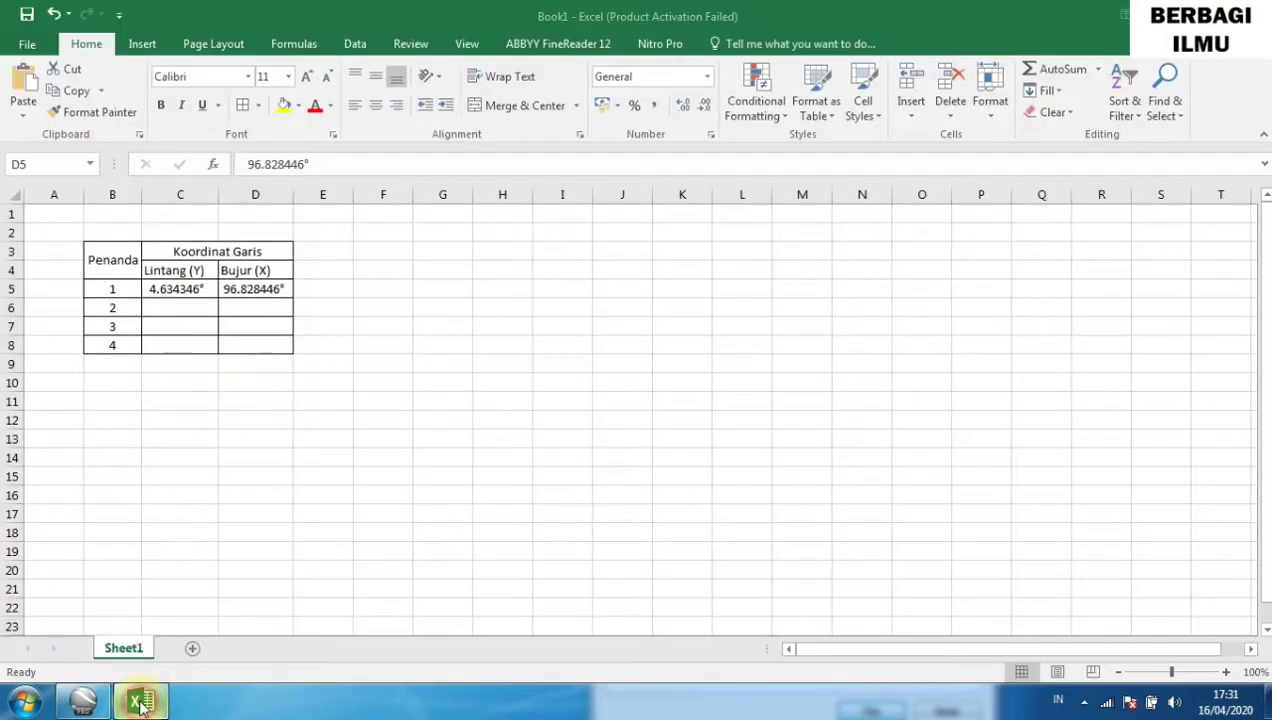
left_click(166, 310)
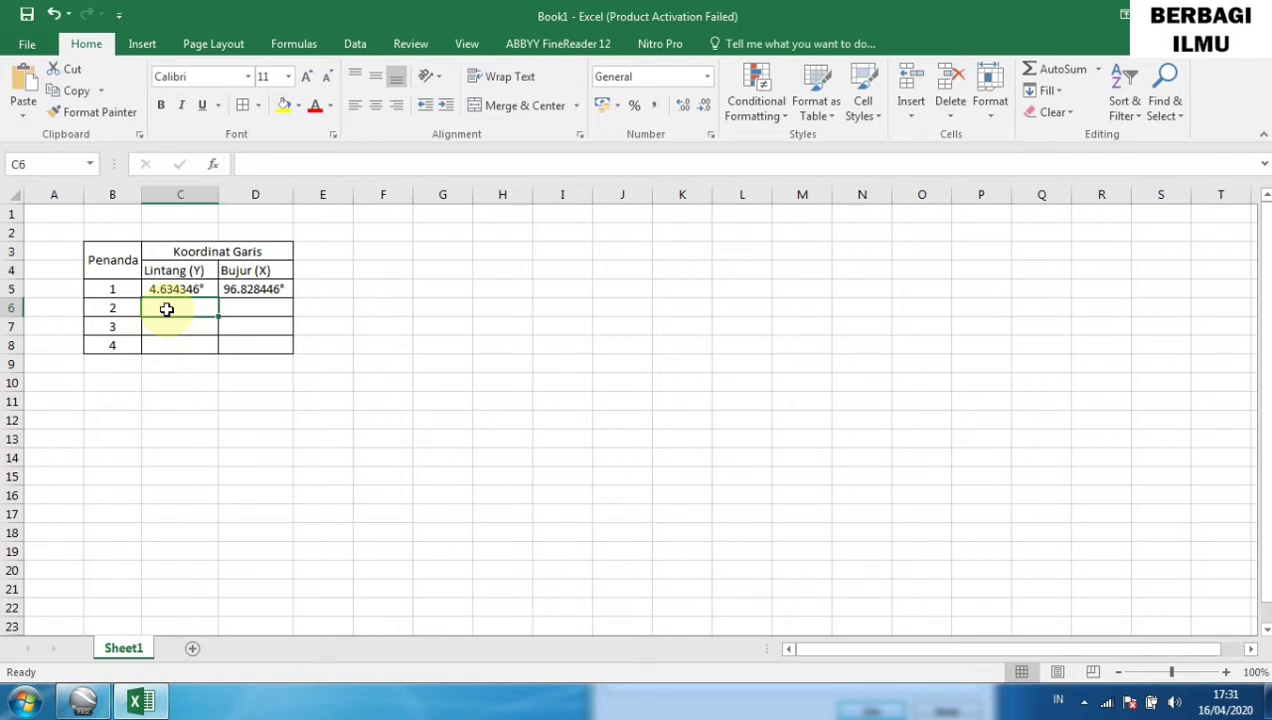
key("ctrl+v")
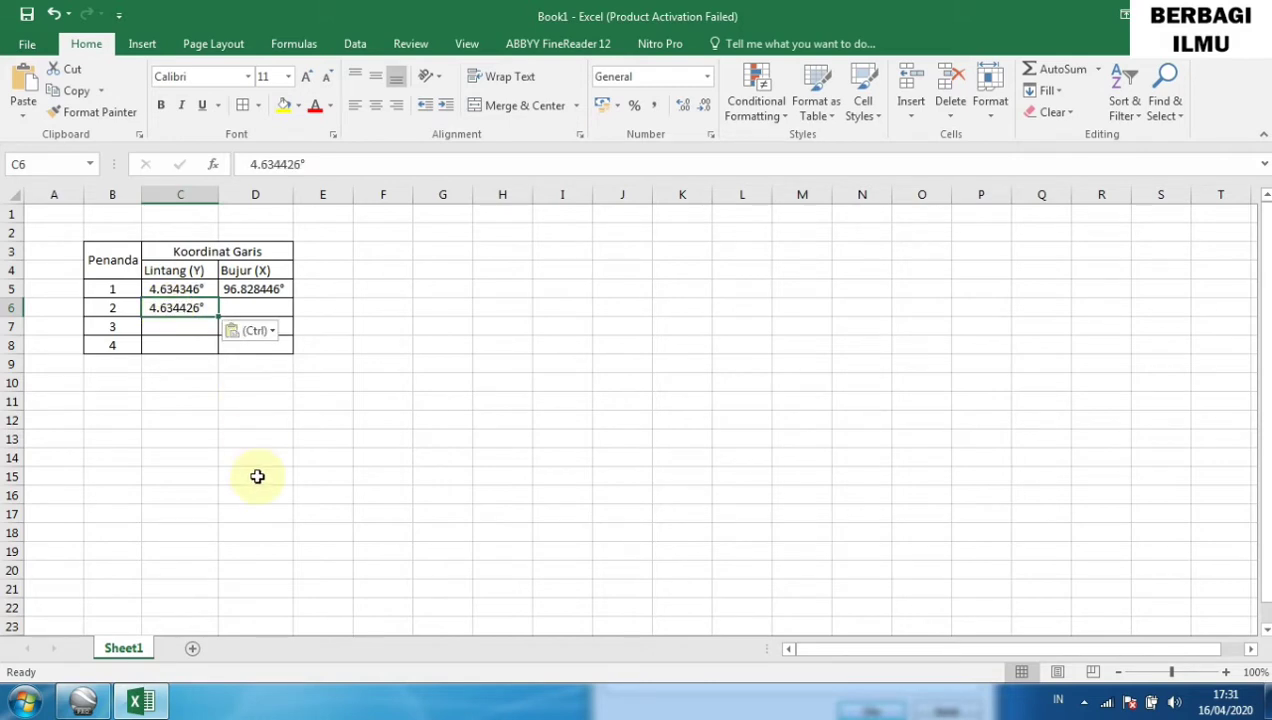
Copy placemark 2's longitude 96.868999° from Google Earth Pro into cell D6 of the Excel table.
left_click(86, 703)
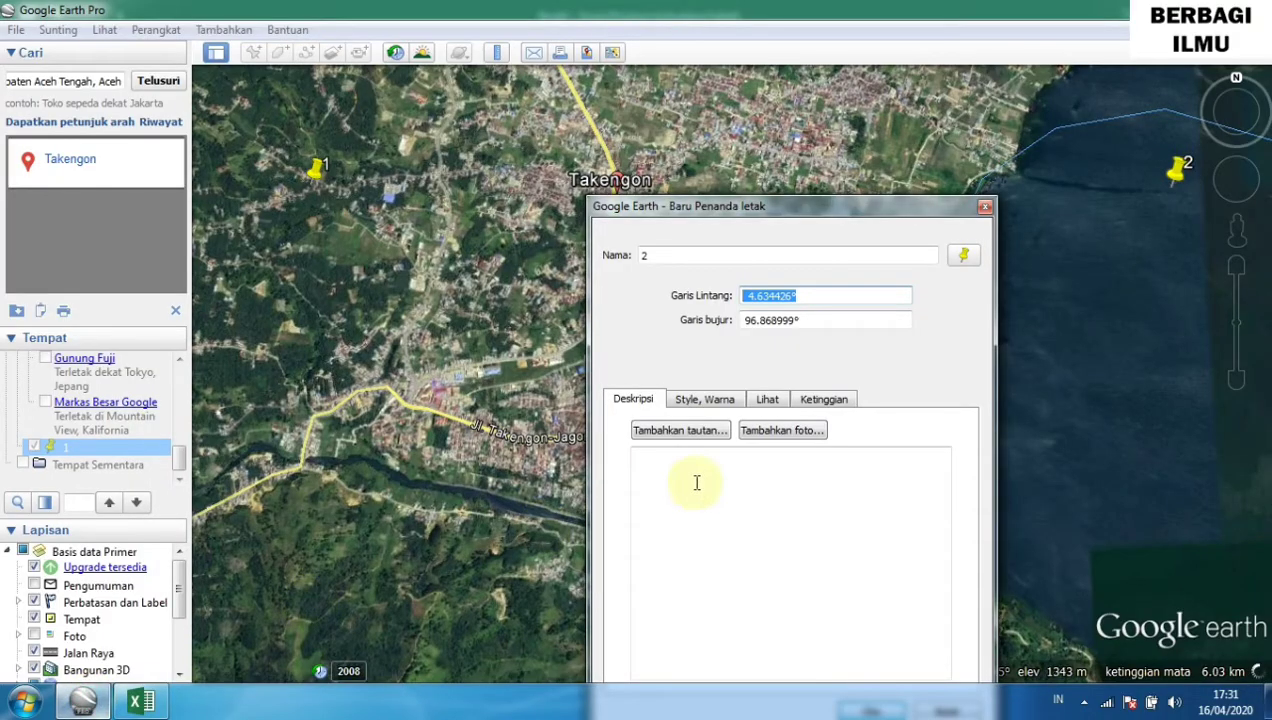
left_click(813, 320)
left_click_drag(813, 320, 744, 320)
key("ctrl+c")
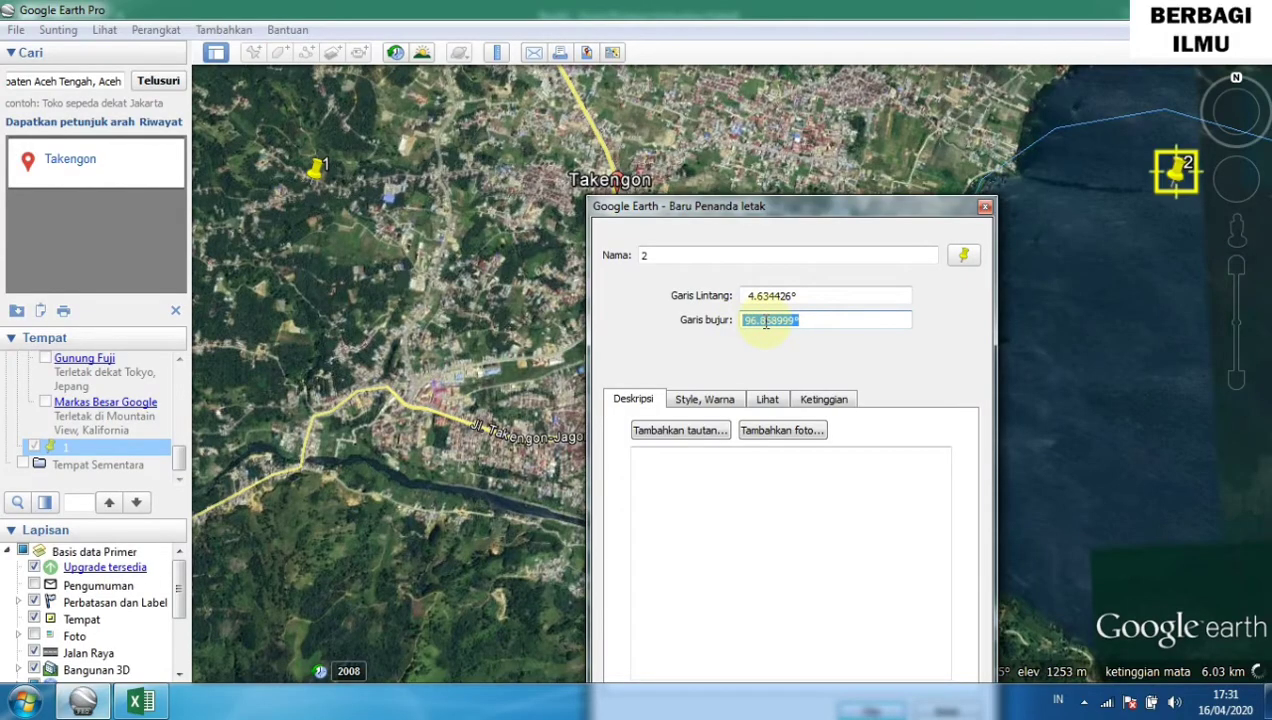
left_click(135, 706)
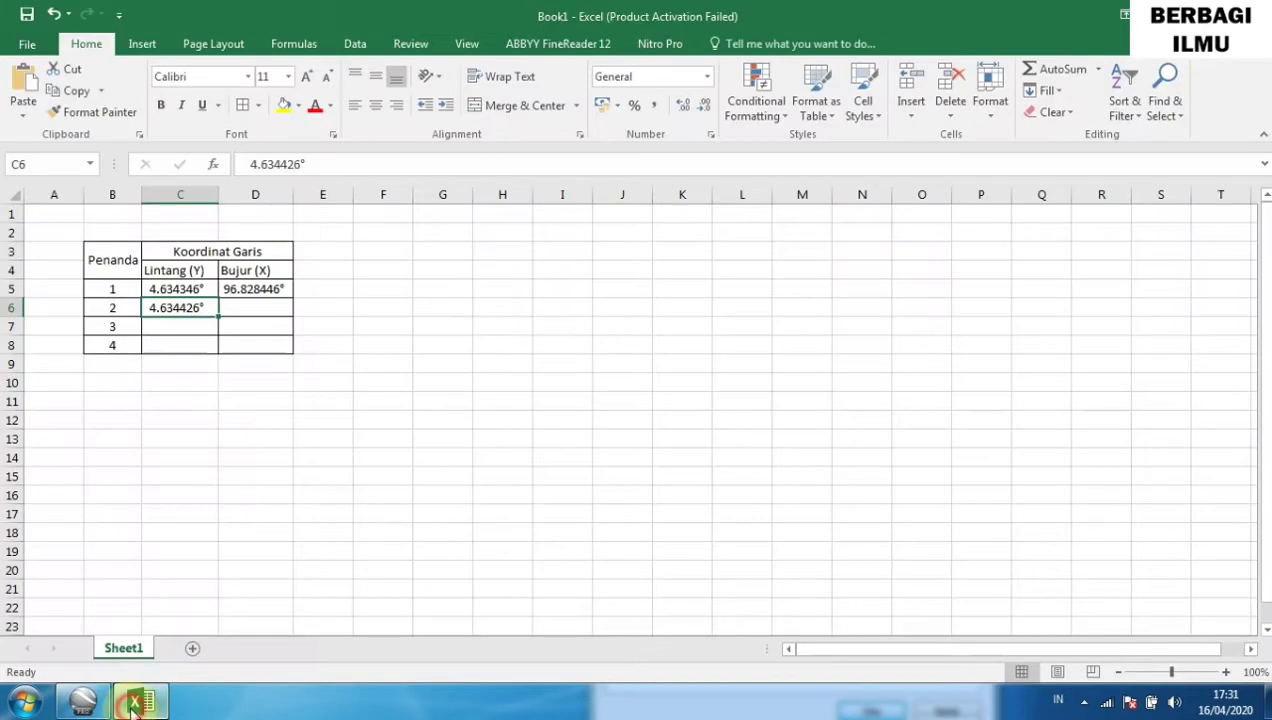
left_click(244, 310)
key("ctrl+v")
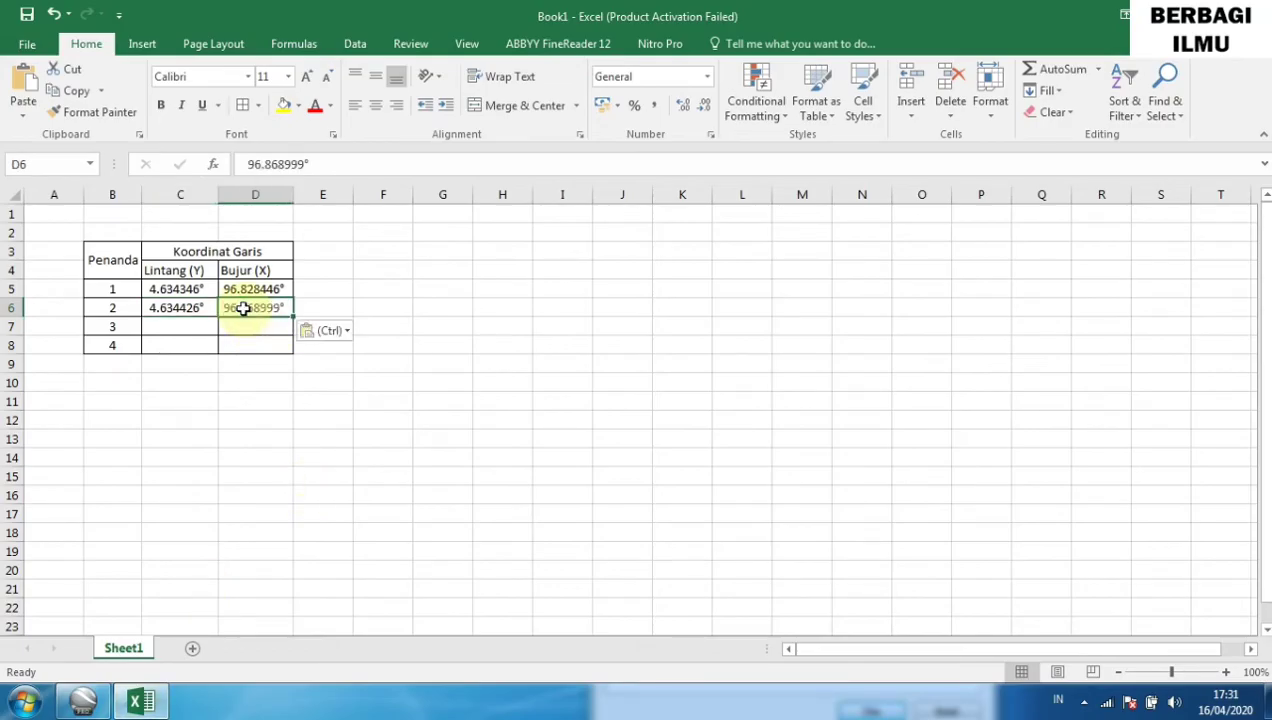
Return to Google Earth Pro and save placemark 2.
left_click(140, 705)
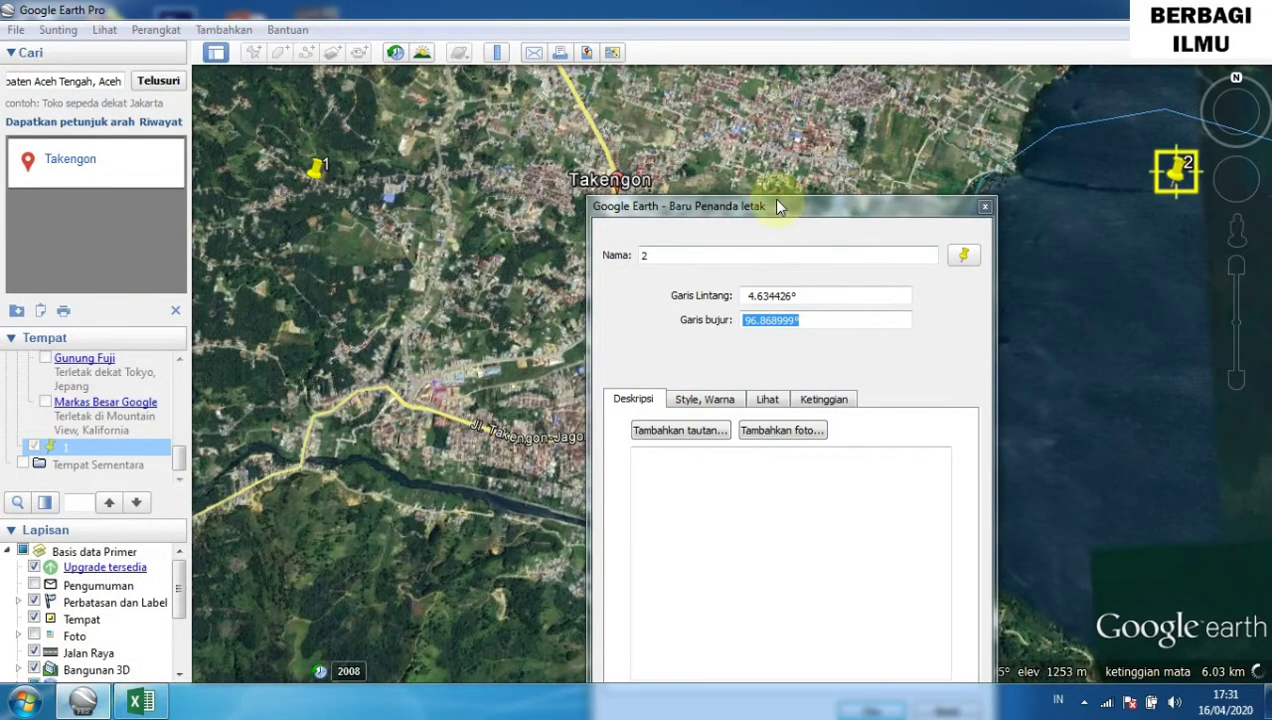
left_click_drag(771, 199, 776, 121)
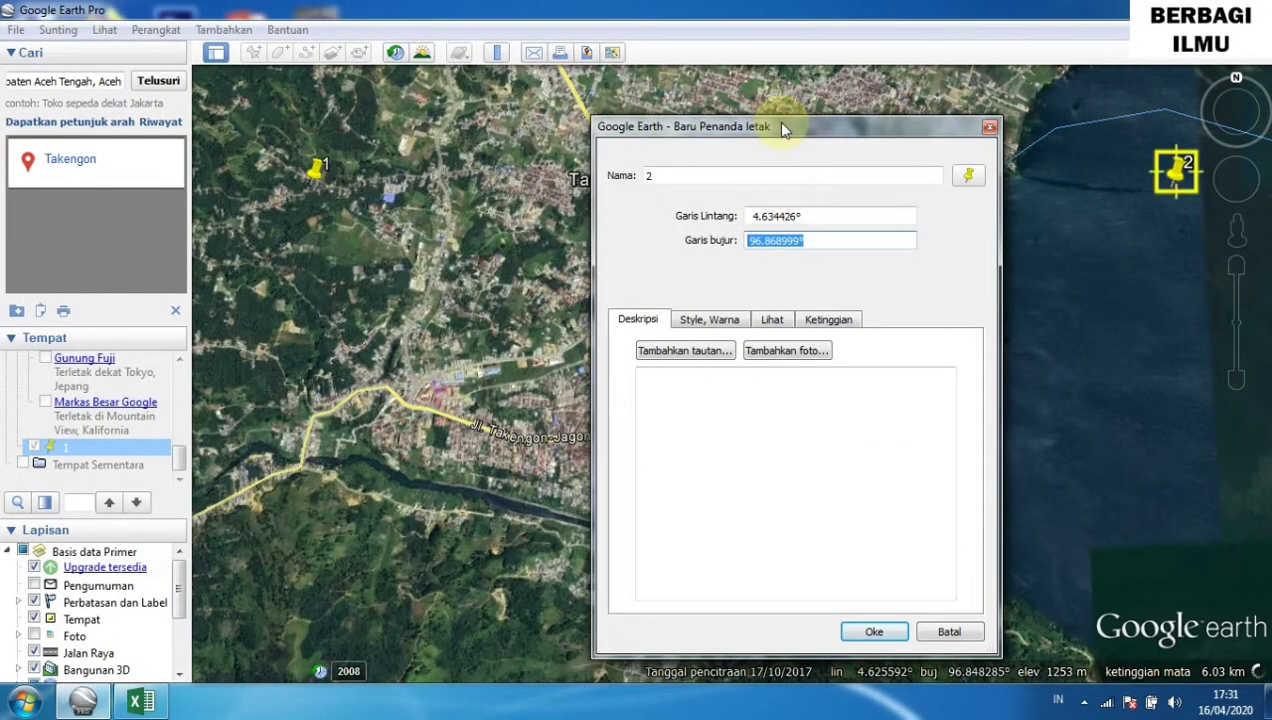
left_click(874, 631)
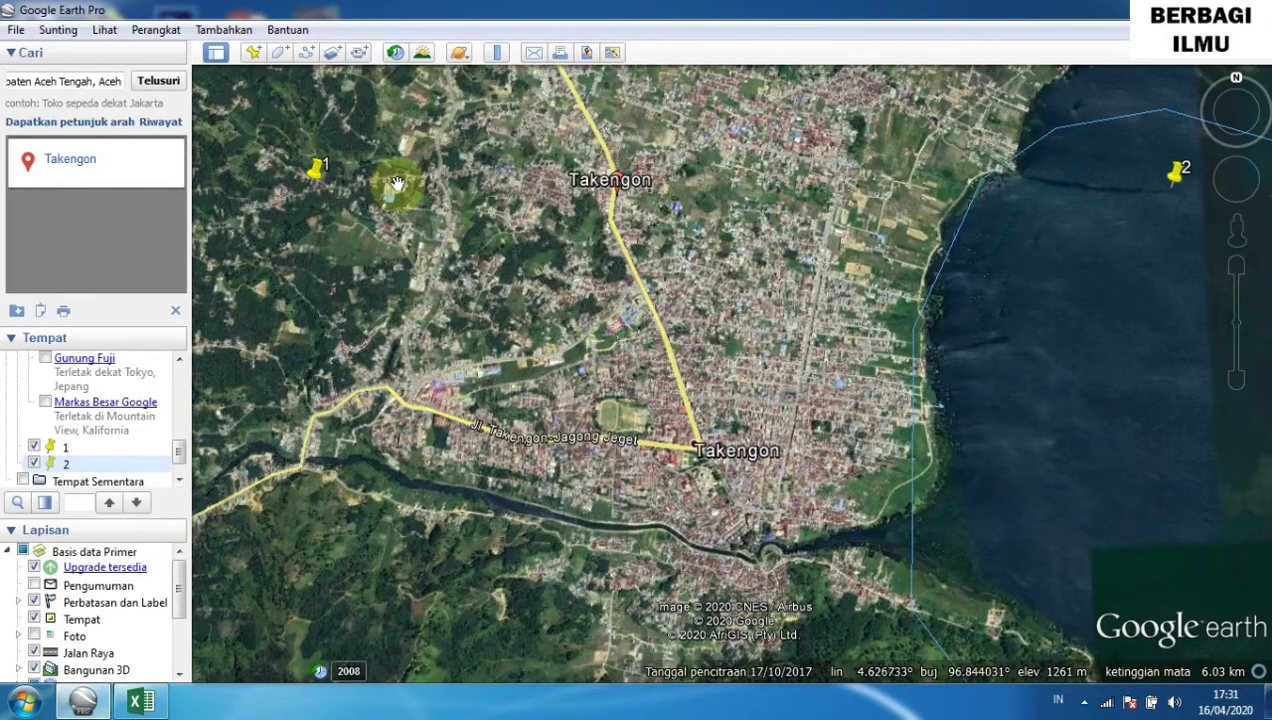
Add a placemark named 3 on the lake southeast of Takengon, at about latitude 4.615539° and longitude 96.868583°.
left_click(253, 55)
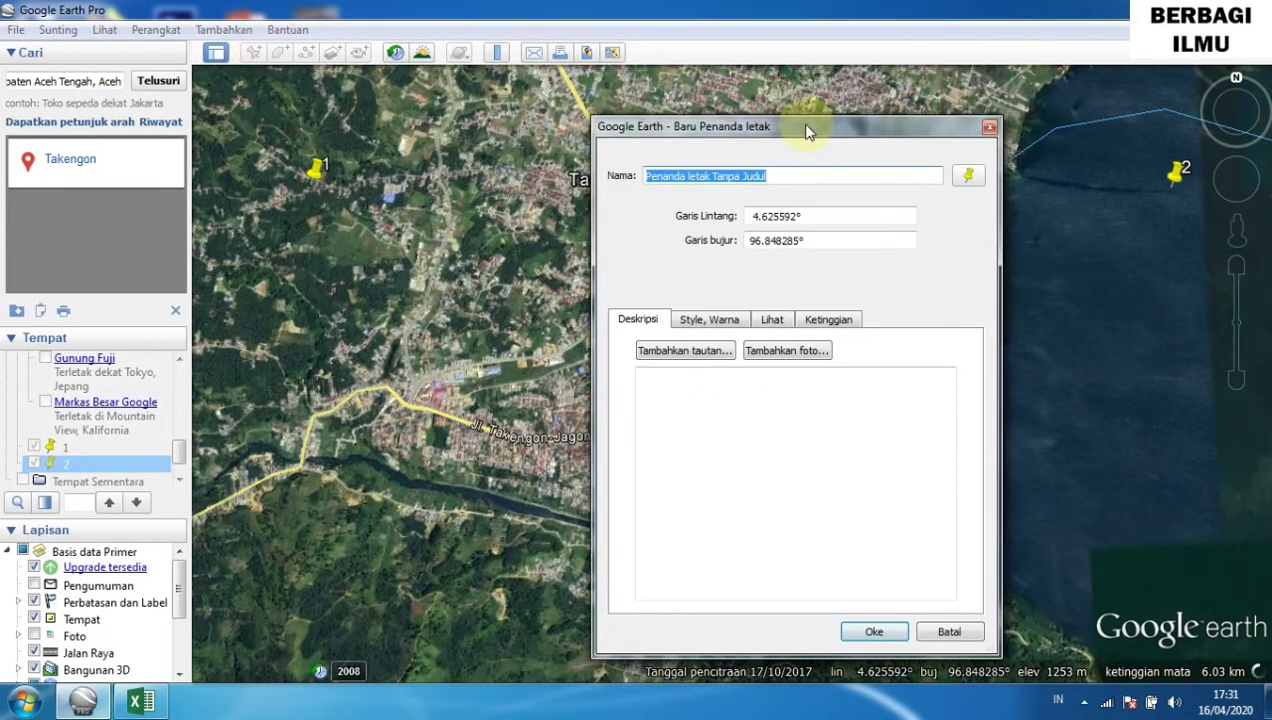
left_click_drag(808, 130, 424, 222)
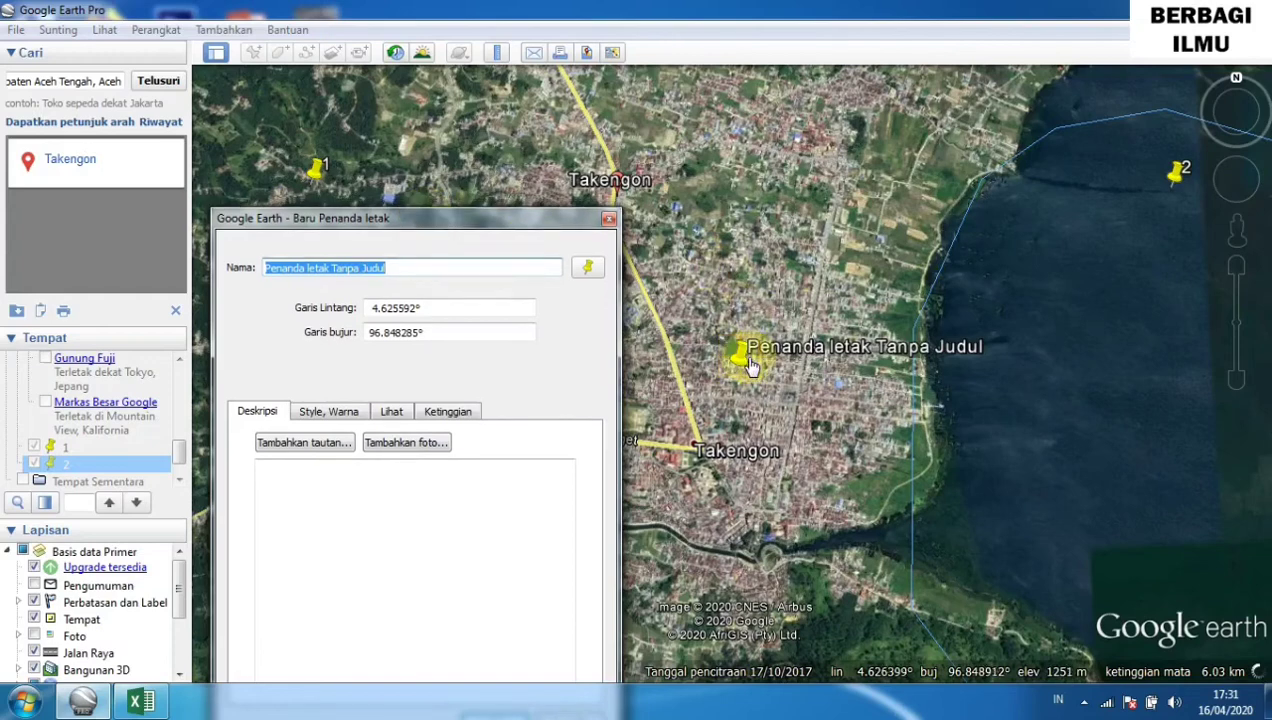
left_click_drag(750, 365, 1184, 619)
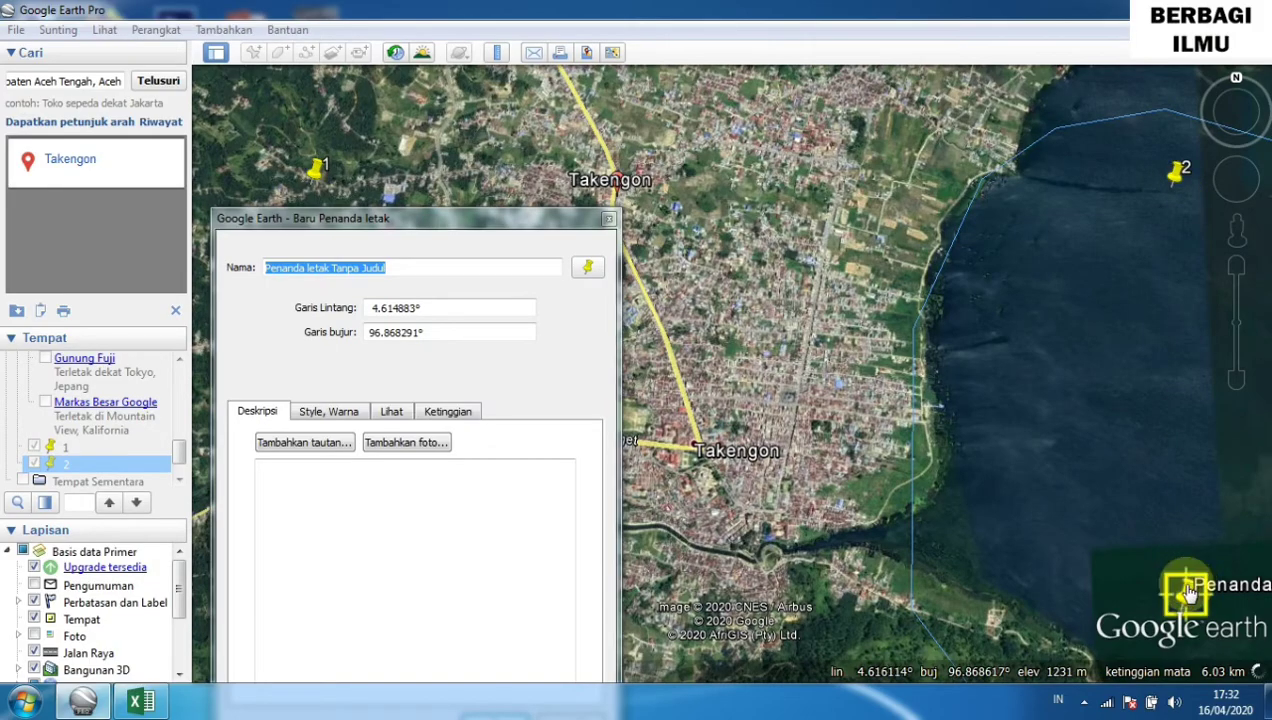
left_click_drag(1190, 593, 1190, 625)
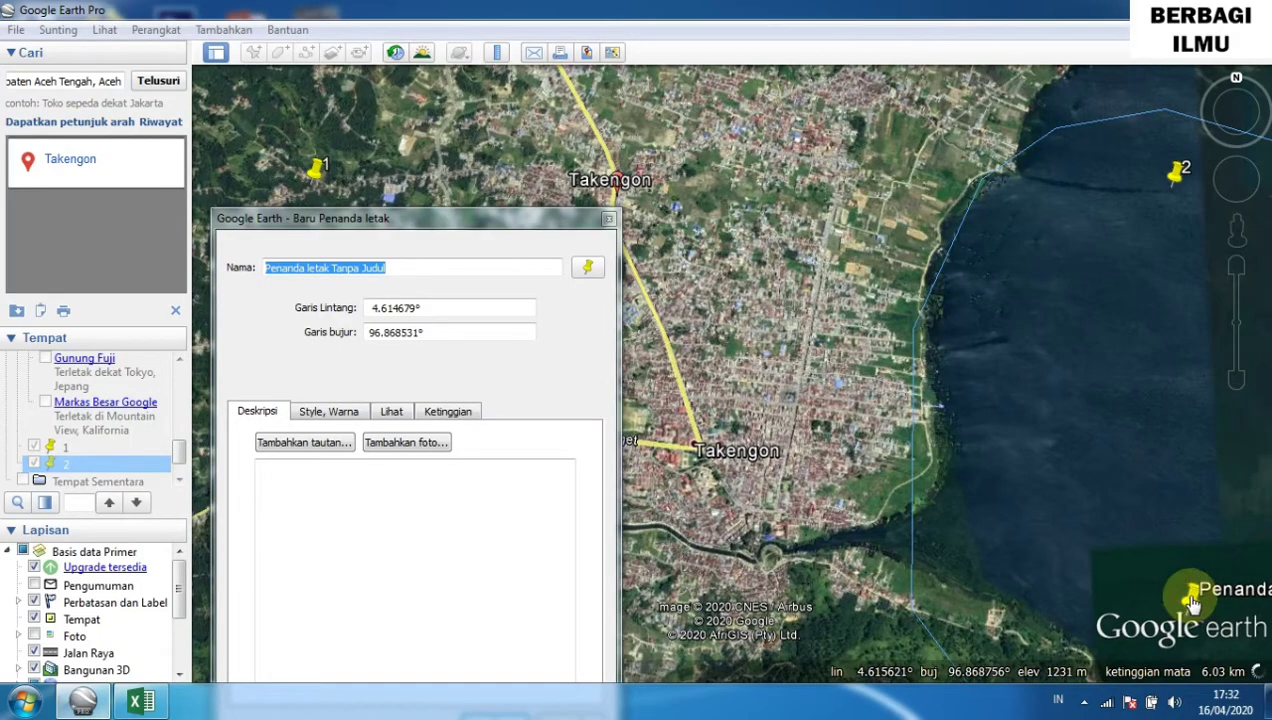
left_click_drag(1192, 598, 1188, 606)
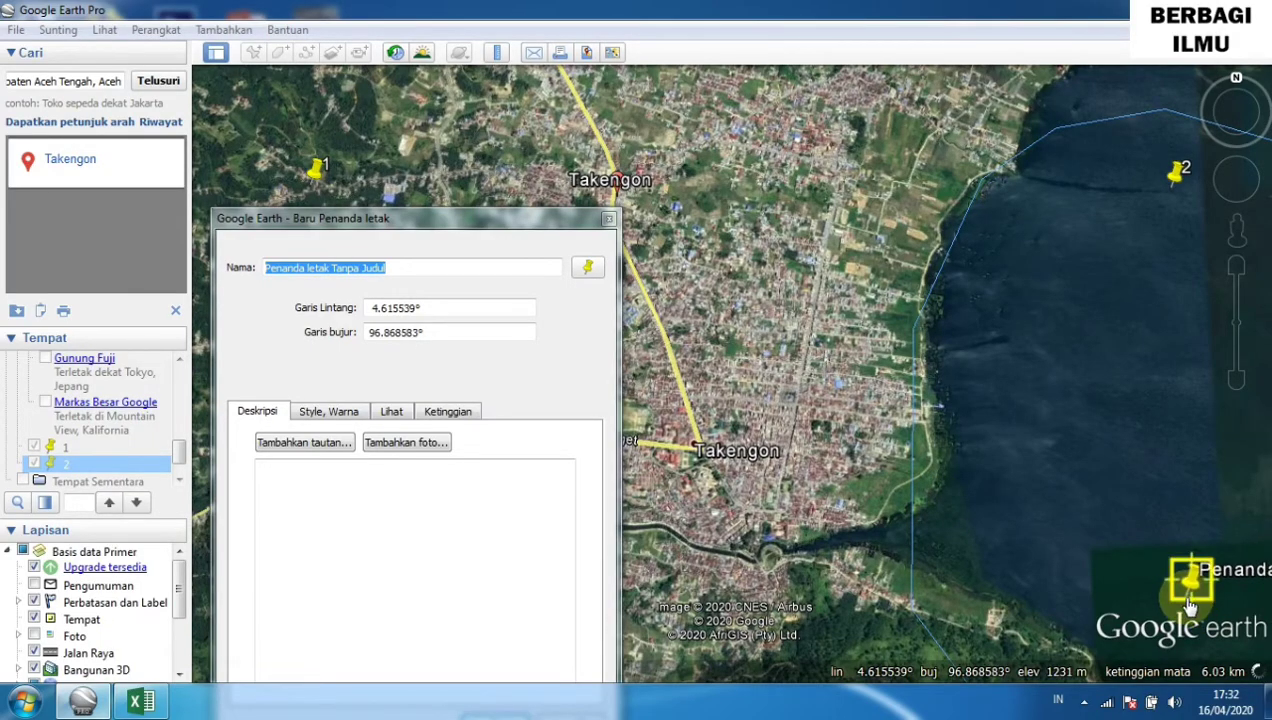
left_click(431, 270)
key("BackSpace")
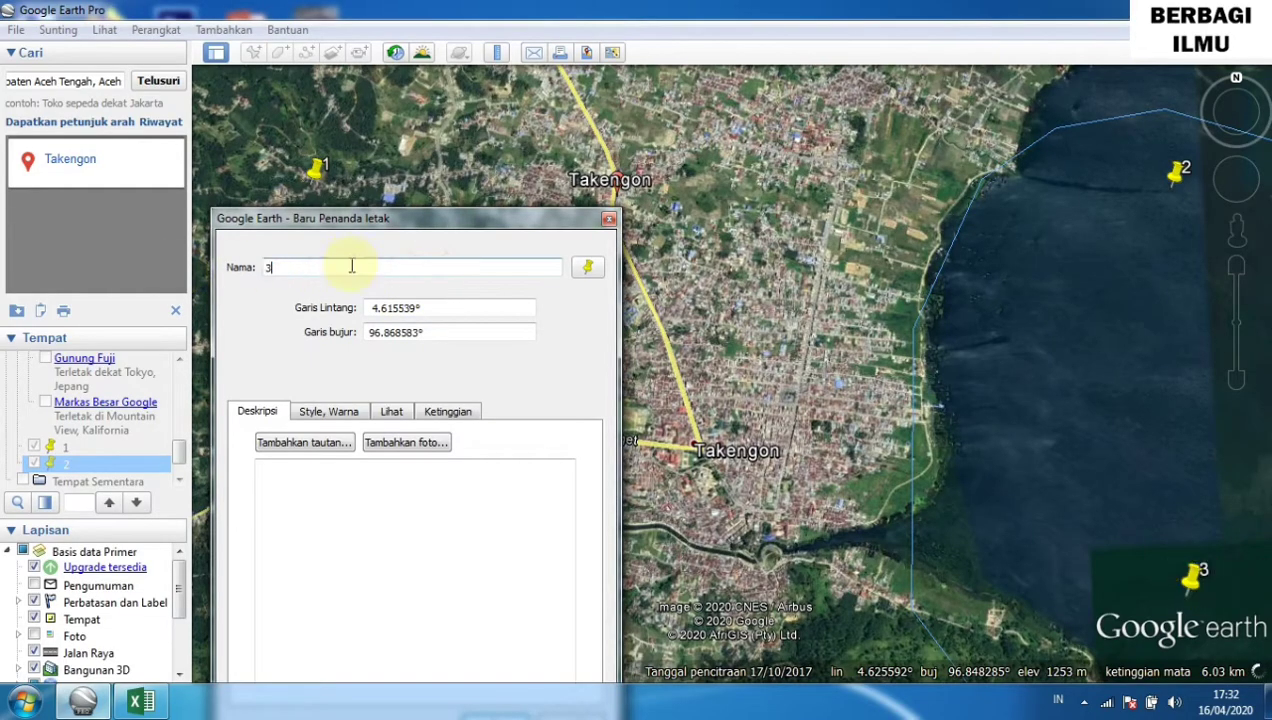
type("3")
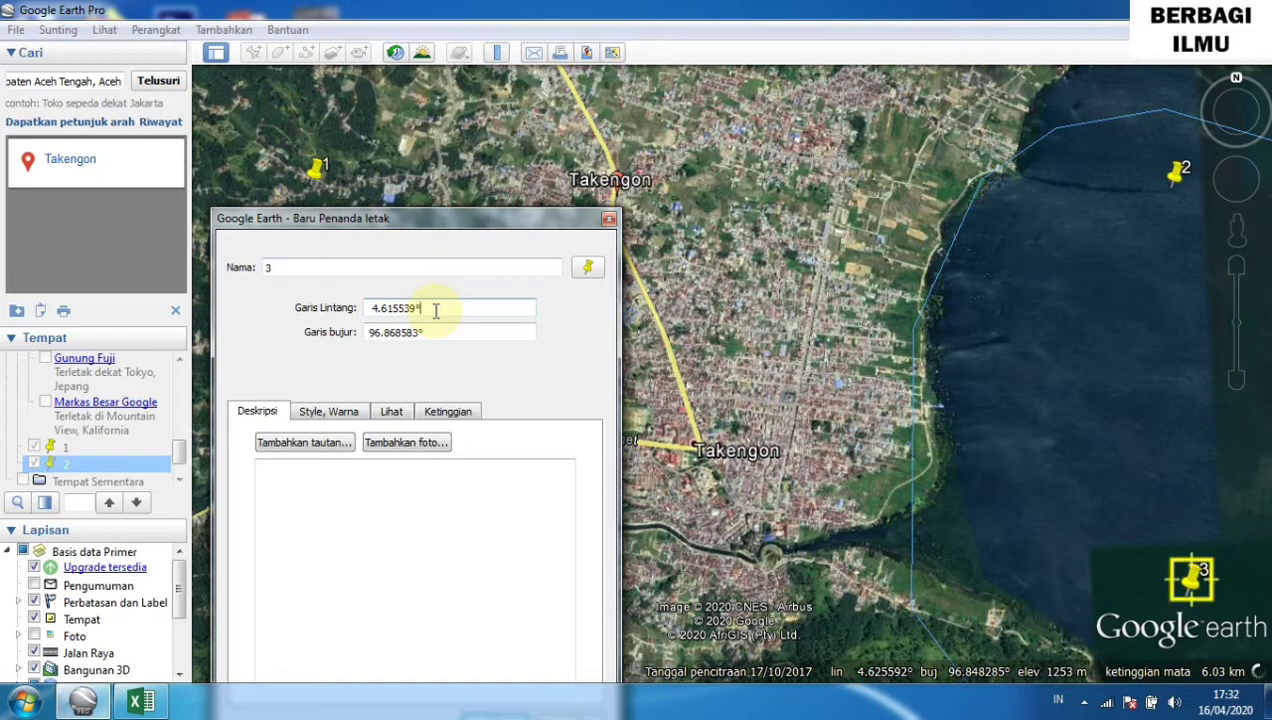
Copy placemark 3's latitude 4.615539° into cell C7 of the Excel table.
left_click_drag(435, 311, 333, 307)
key("ctrl+c")
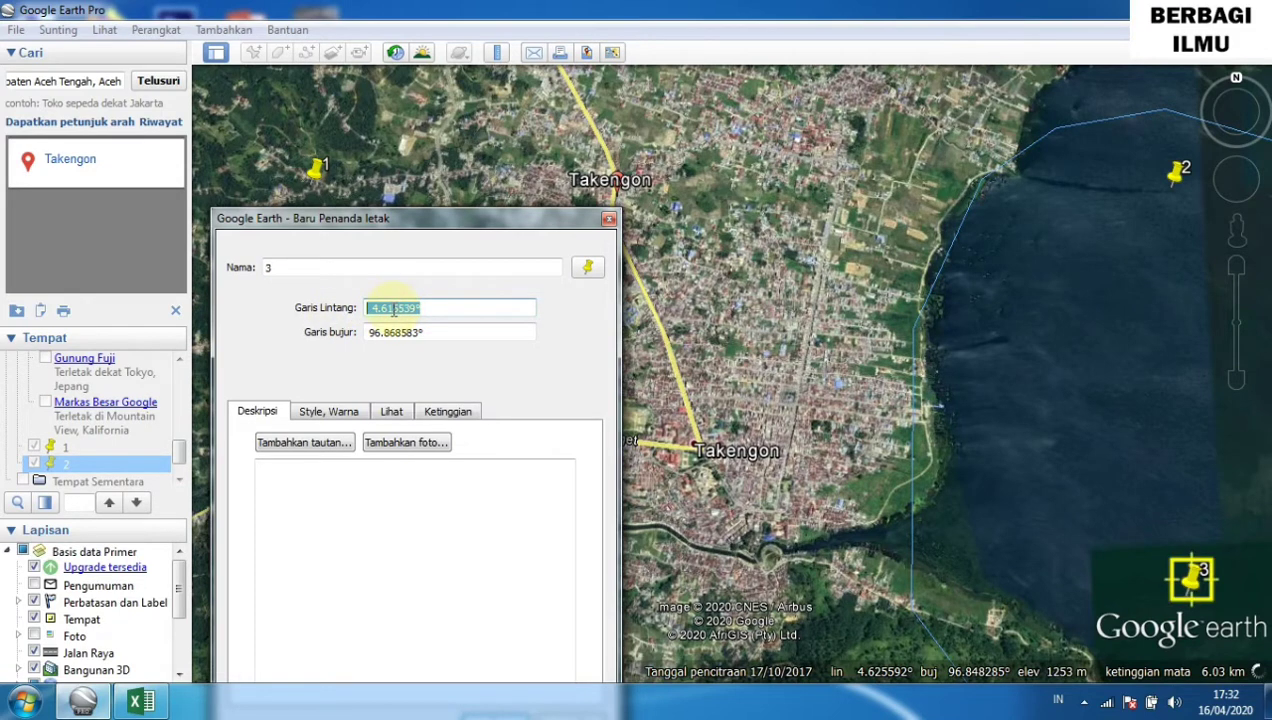
left_click(140, 700)
left_click(177, 328)
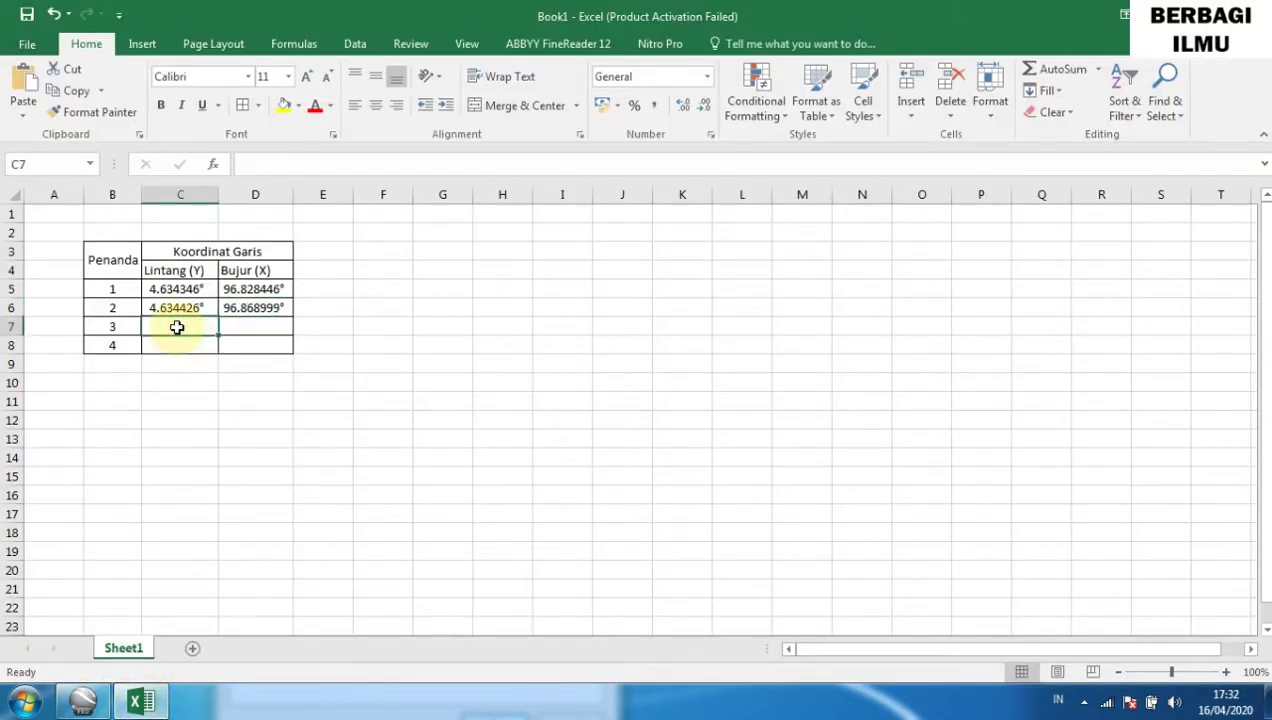
key("ctrl+v")
Copy placemark 3's longitude 96.868583° from Google Earth Pro into cell D7 of the Excel table.
left_click(150, 704)
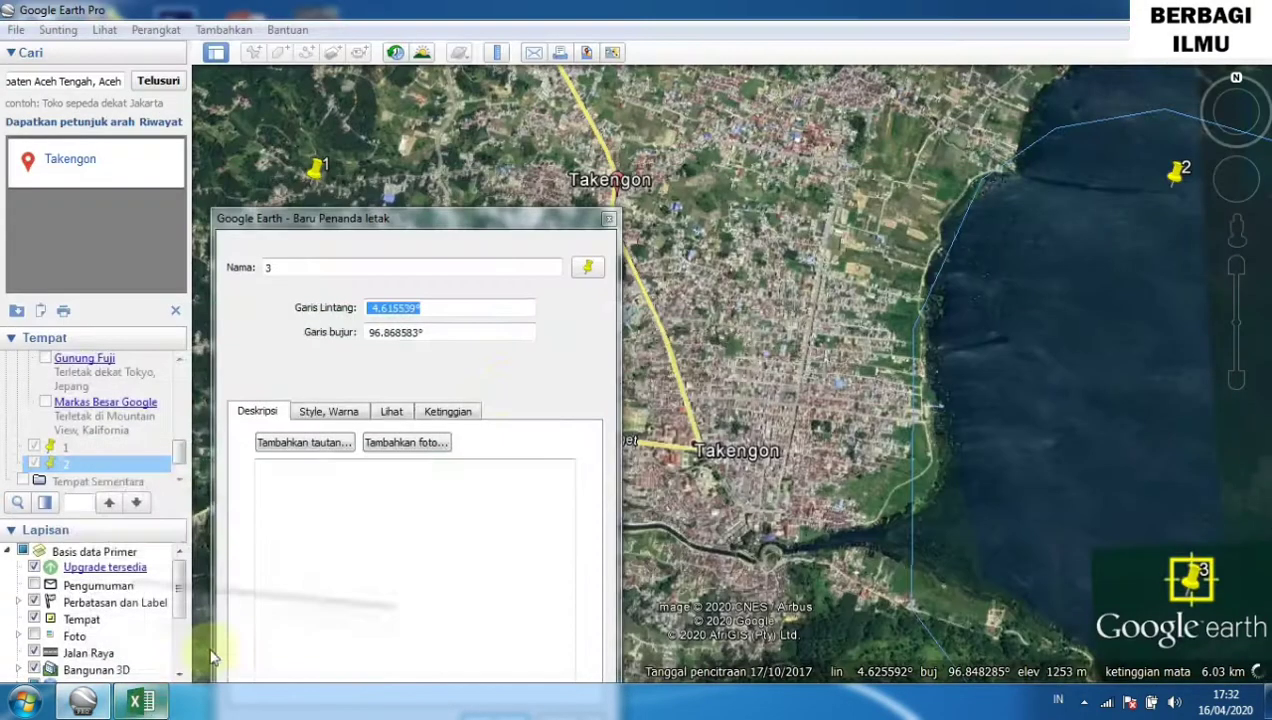
left_click_drag(435, 335, 345, 338)
key("ctrl+c")
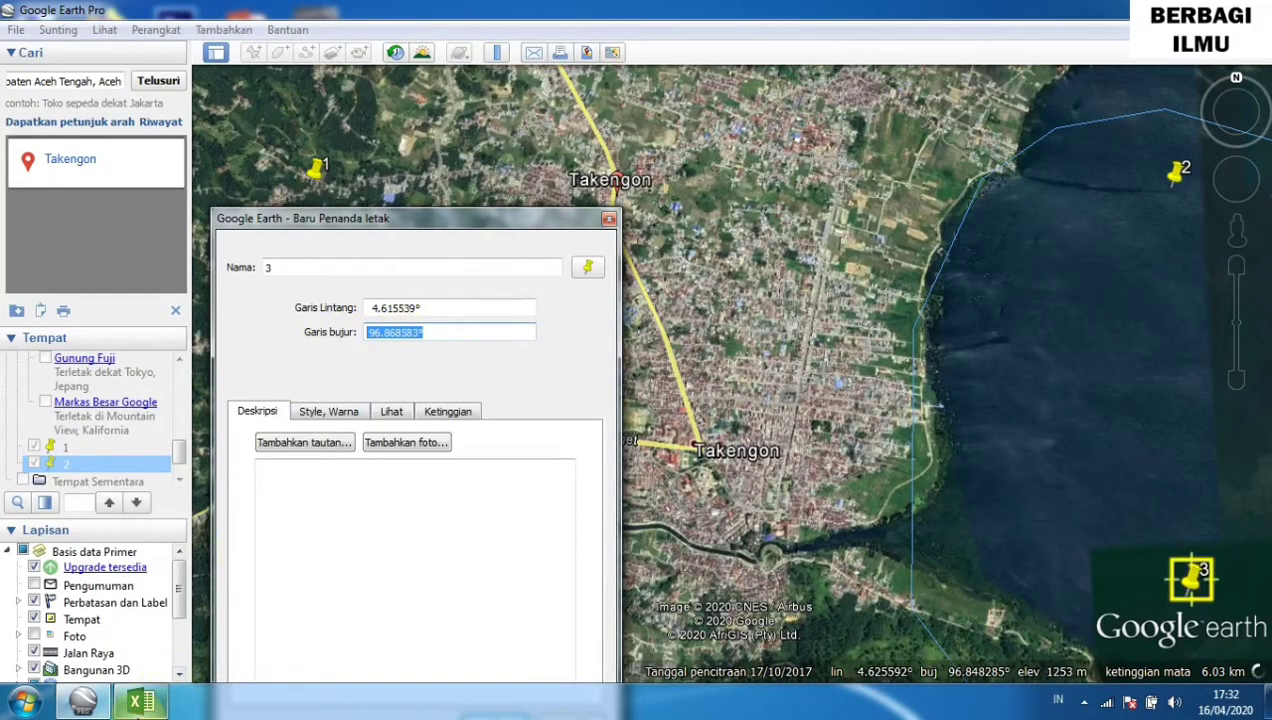
left_click(140, 702)
left_click(260, 324)
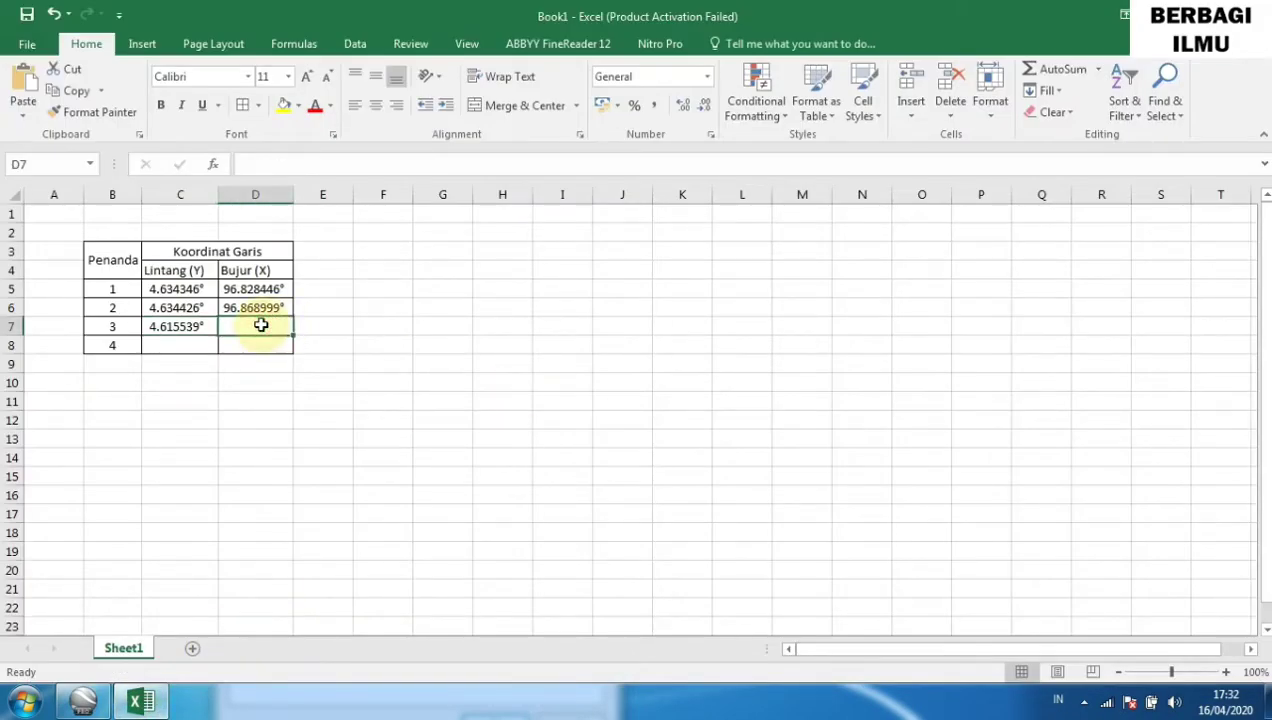
key("ctrl+v")
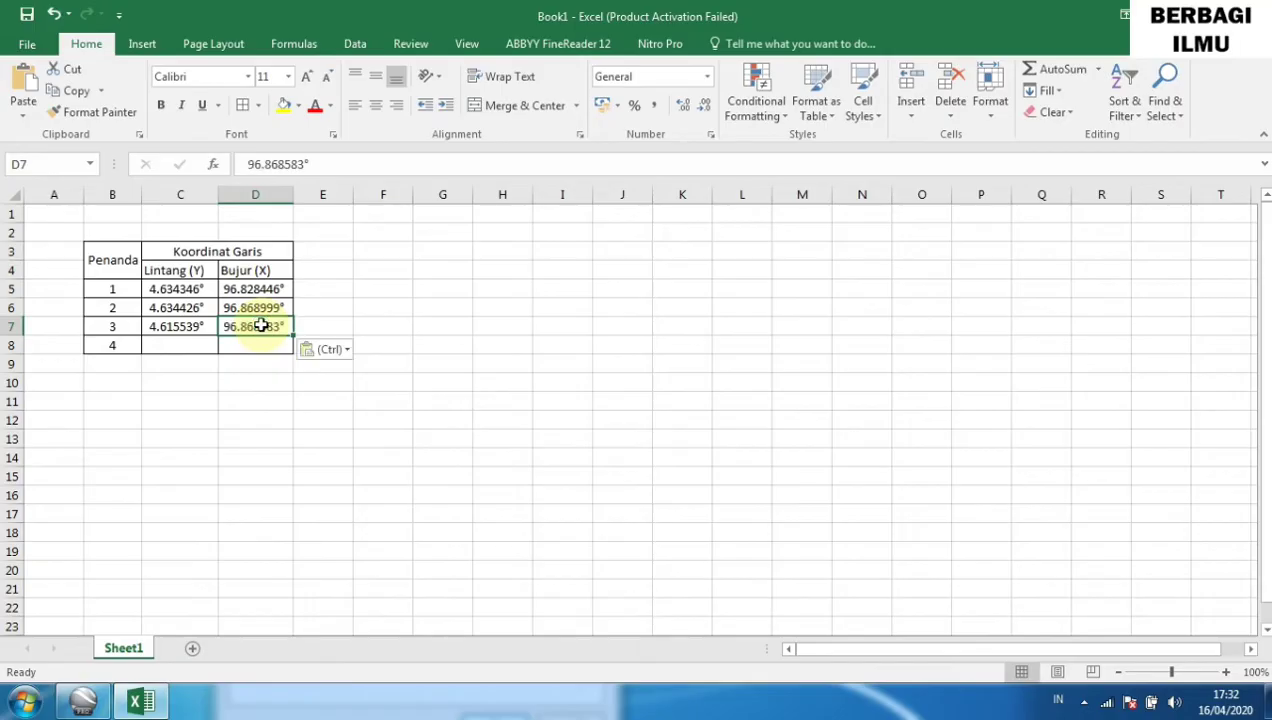
Return to Google Earth Pro and save placemark 3.
left_click(82, 705)
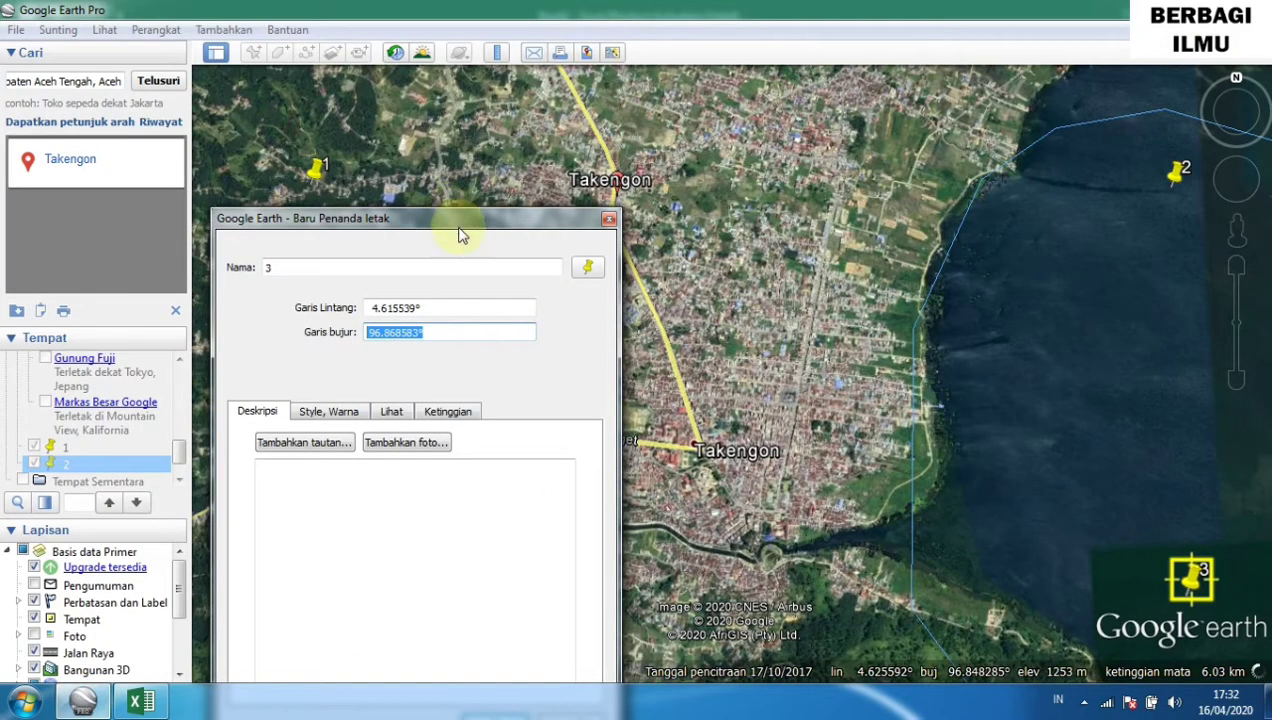
left_click_drag(462, 224, 582, 106)
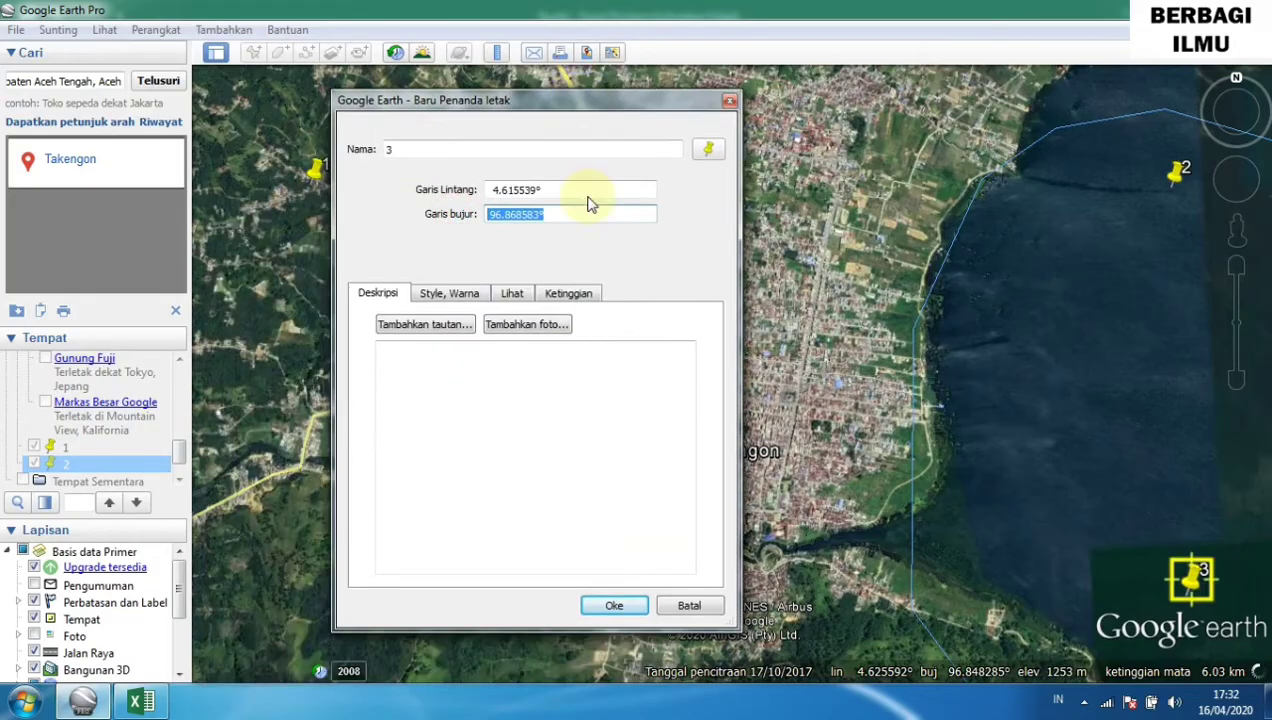
left_click(614, 606)
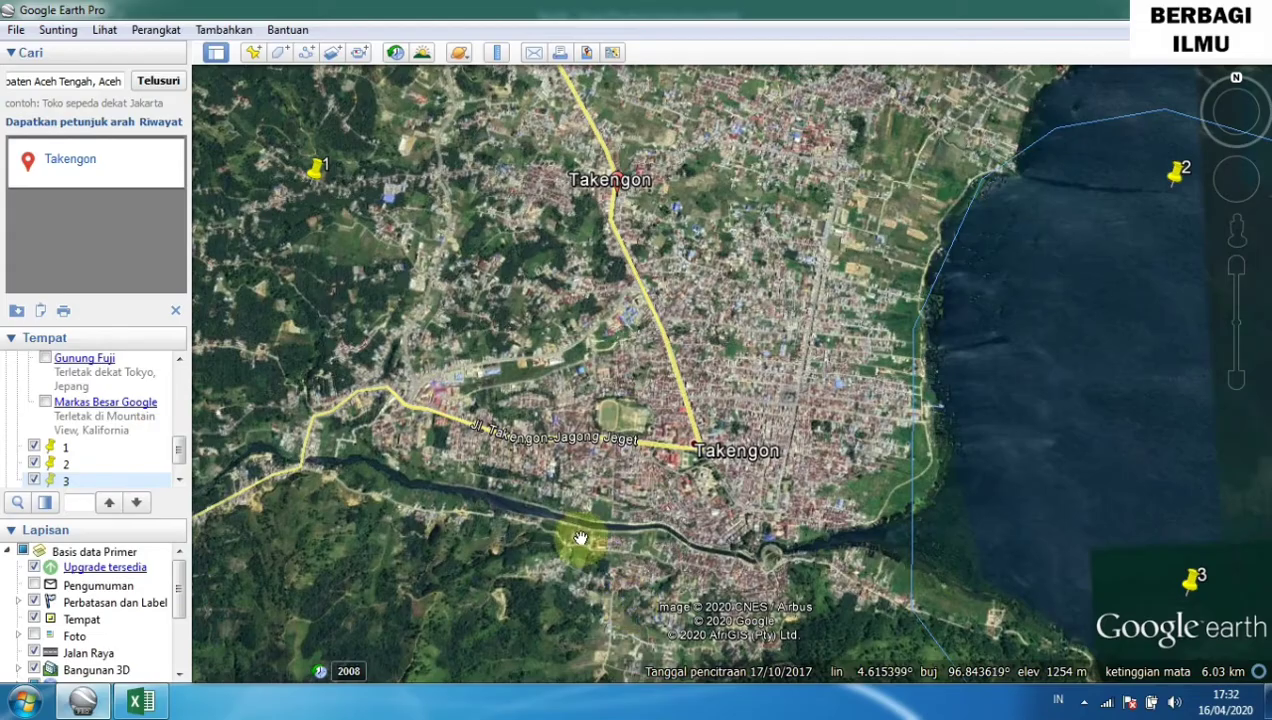
Add a placemark named 4 in the forest southwest of Takengon, at about latitude 4.615816° and longitude 96.830064°.
left_click(254, 62)
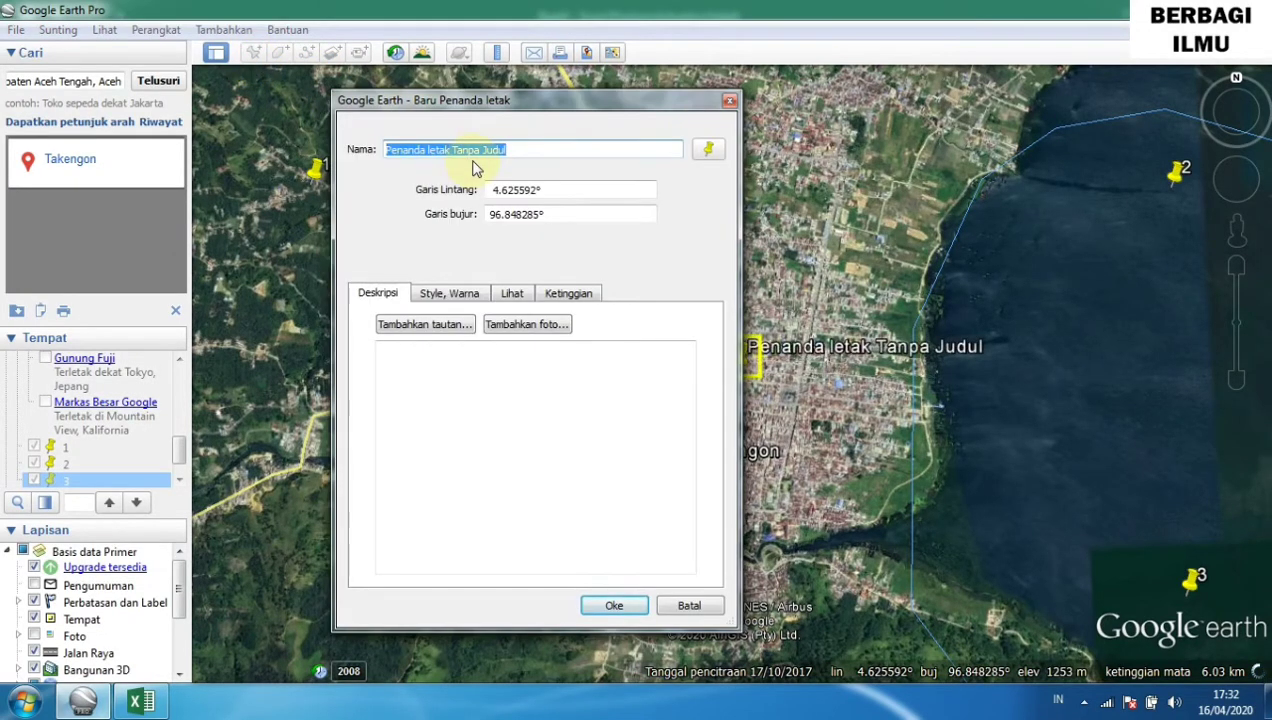
type("4")
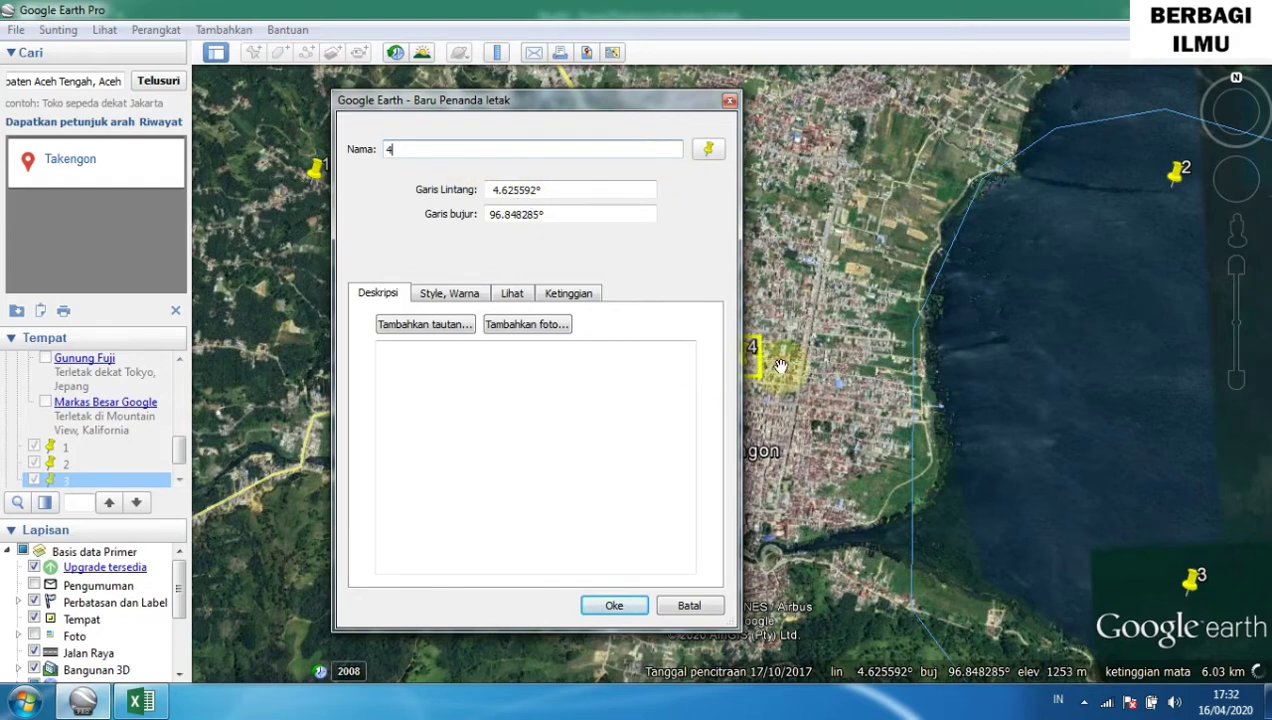
scroll(780, 365, "up", 2)
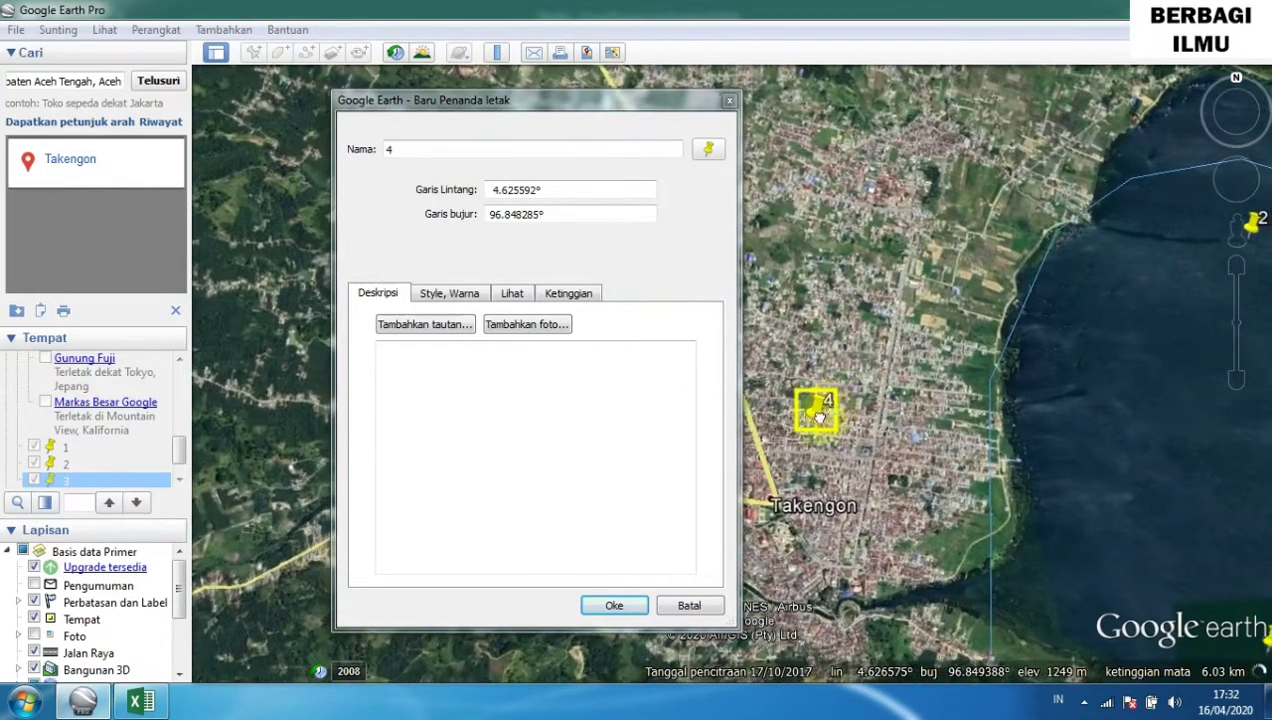
left_click_drag(818, 415, 770, 348)
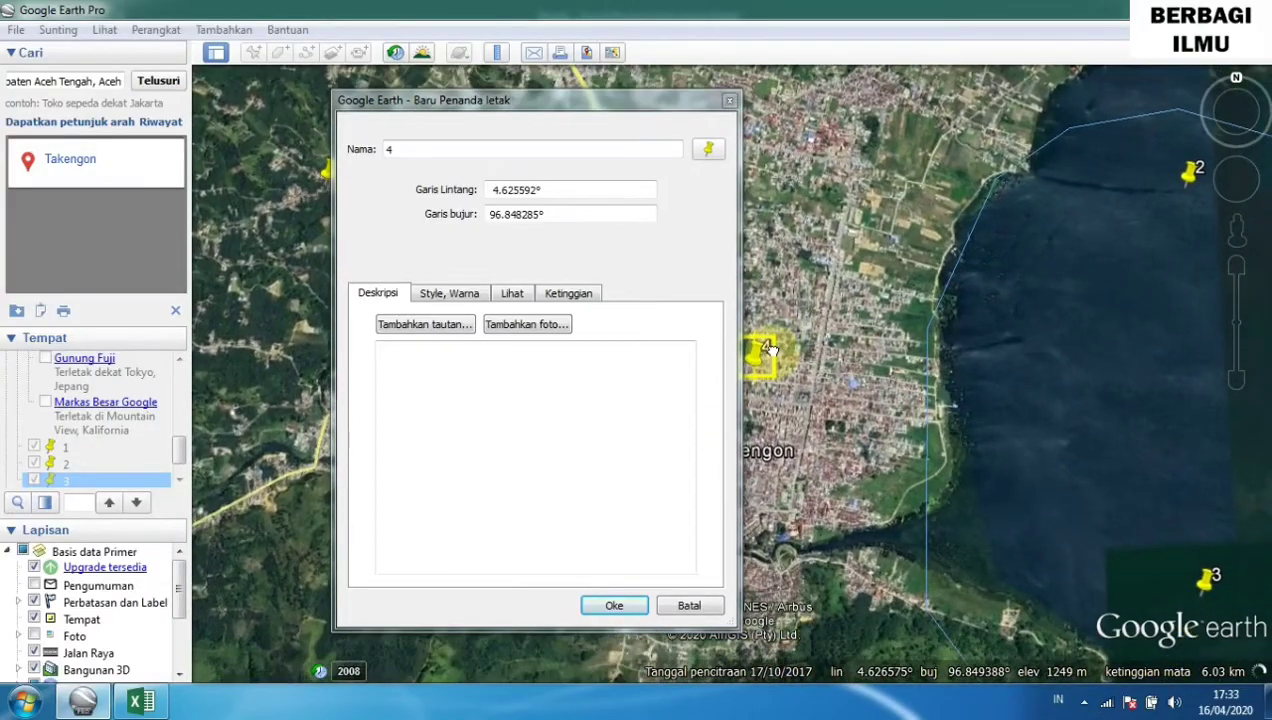
left_click(578, 104)
left_click_drag(578, 104, 1135, 202)
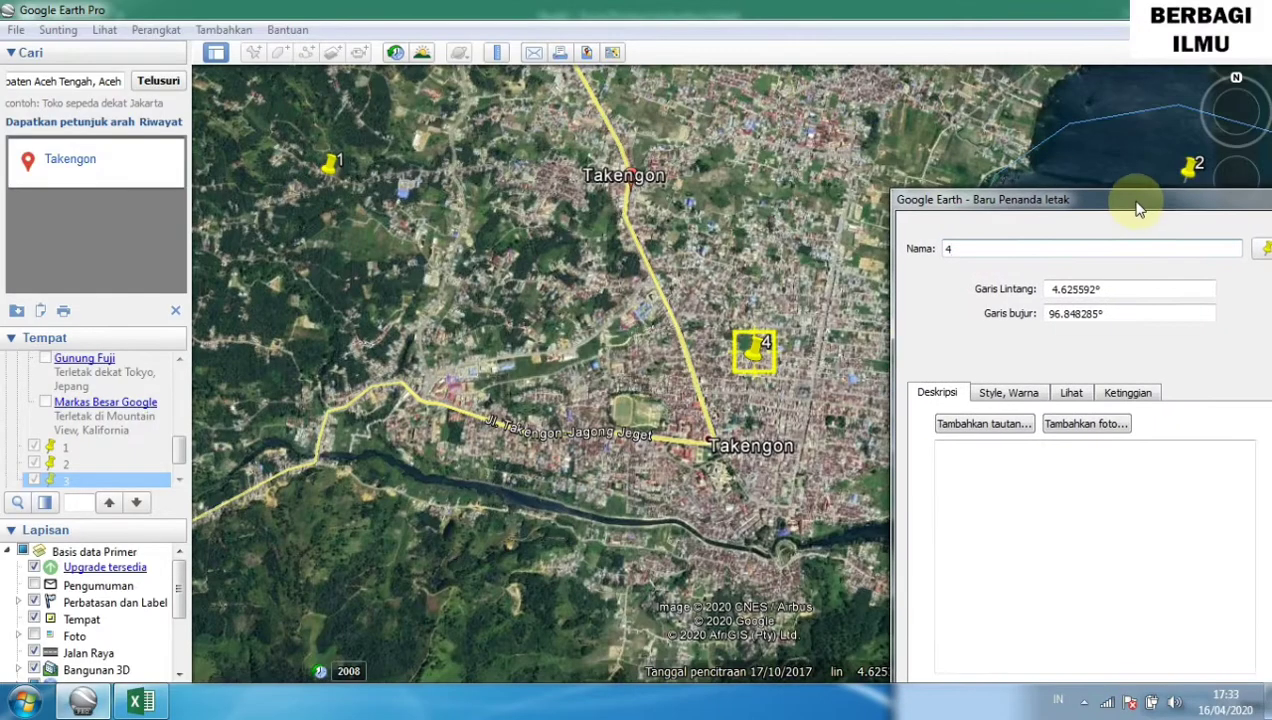
left_click_drag(748, 358, 343, 612)
left_click_drag(781, 275, 760, 272)
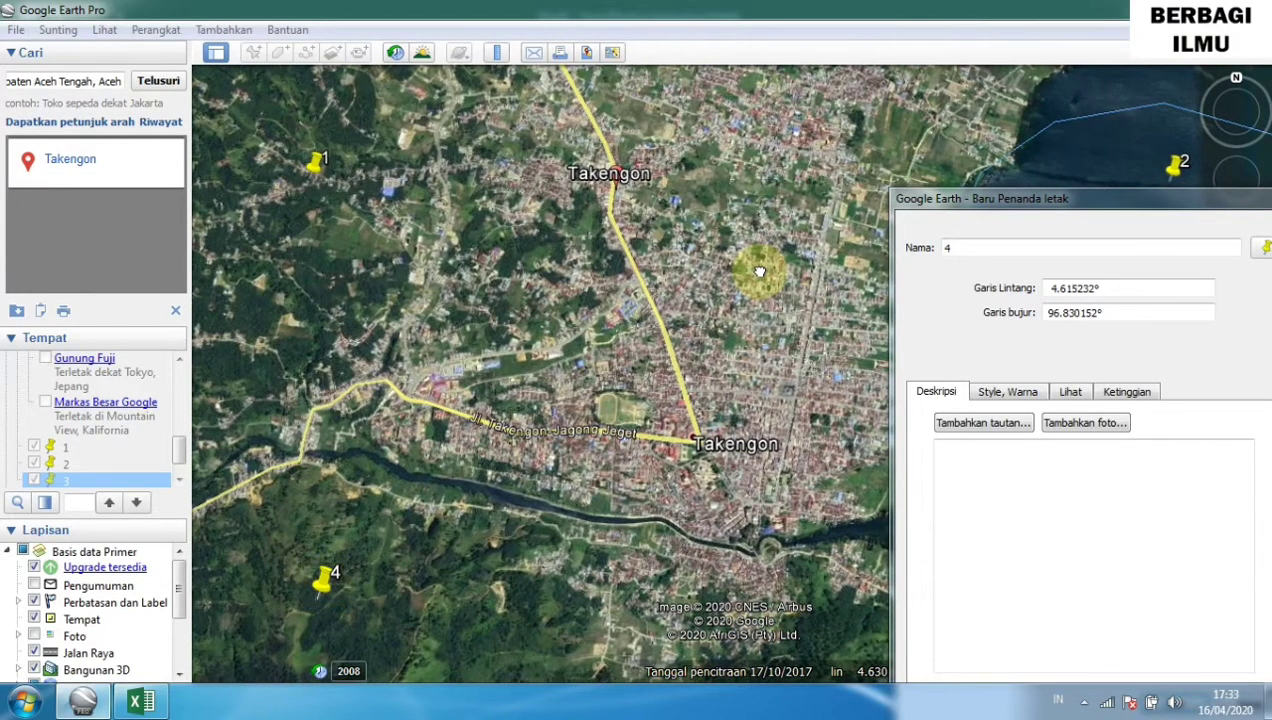
left_click_drag(760, 272, 755, 272)
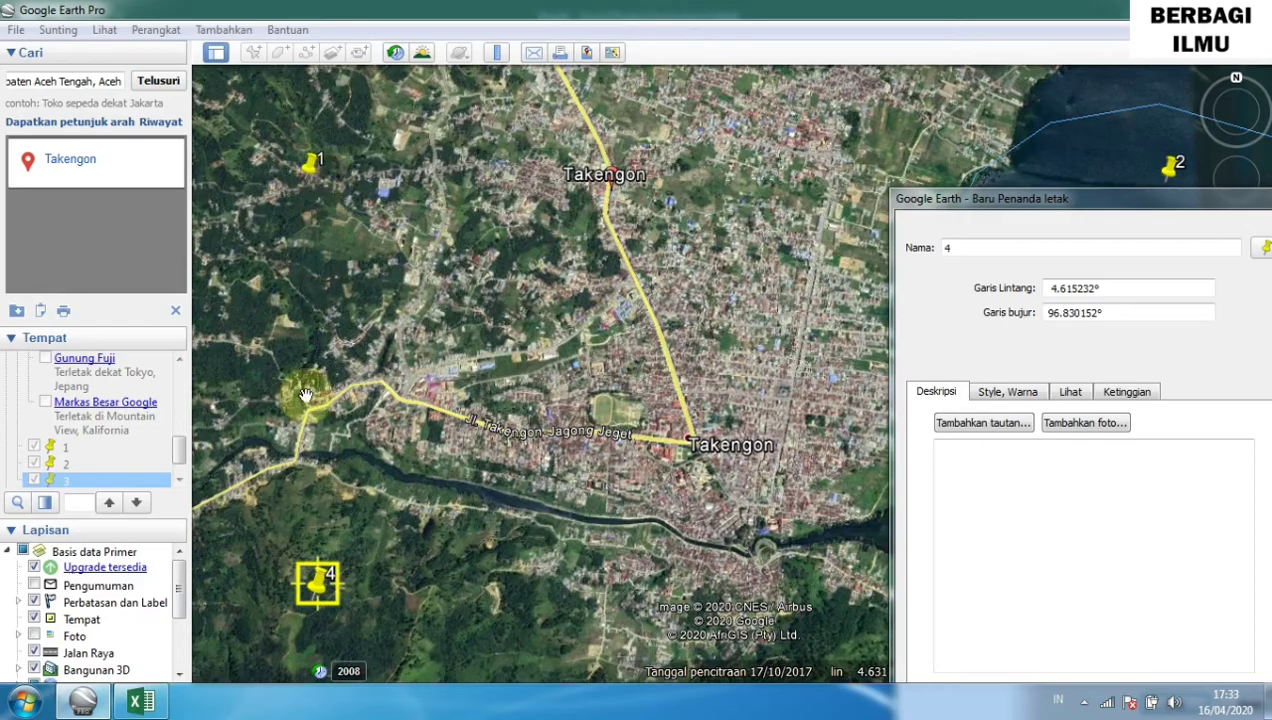
left_click_drag(1084, 200, 706, 78)
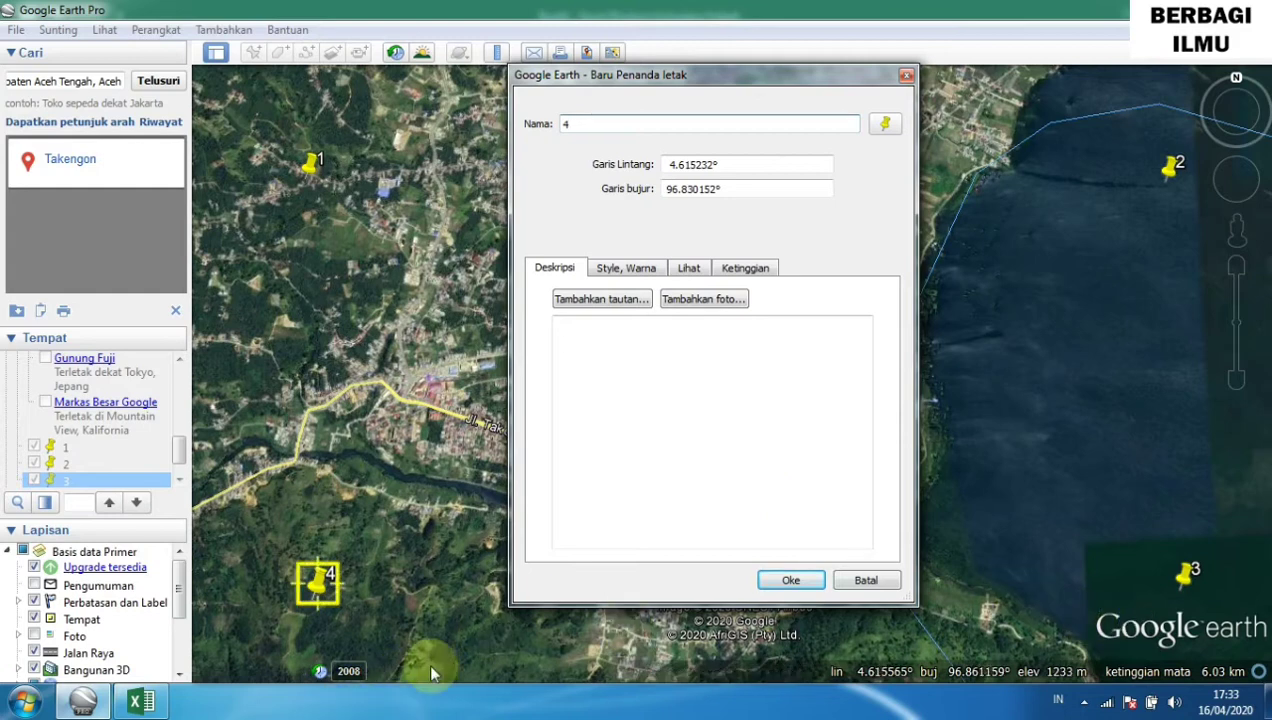
left_click(320, 594)
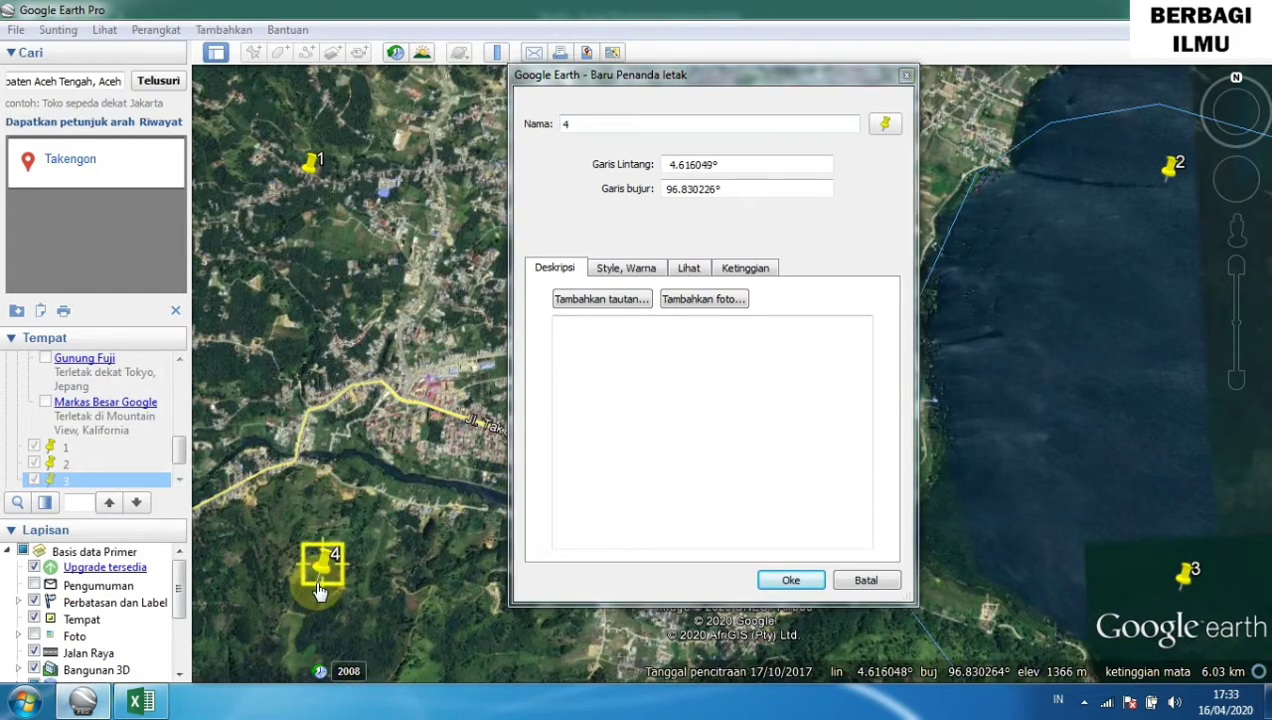
left_click_drag(316, 592, 313, 591)
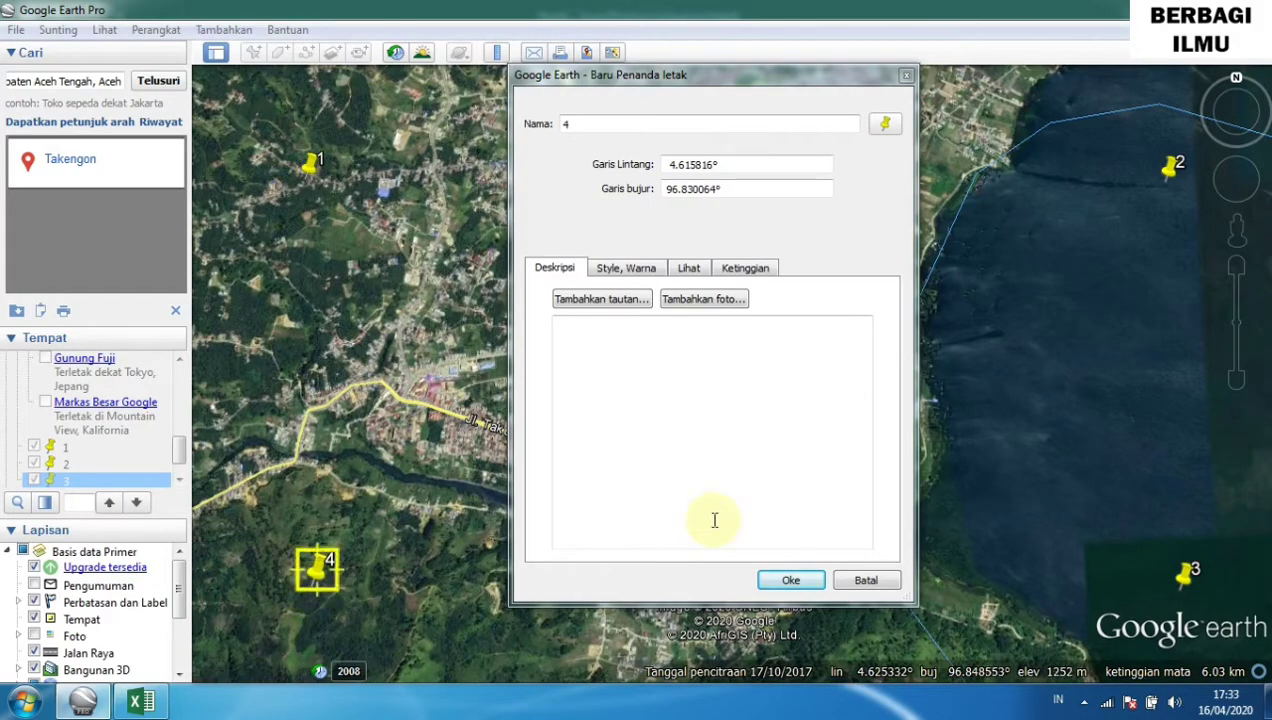
Copy placemark 4's latitude 4.615816° into cell C8 of the Excel table.
double_click(732, 166)
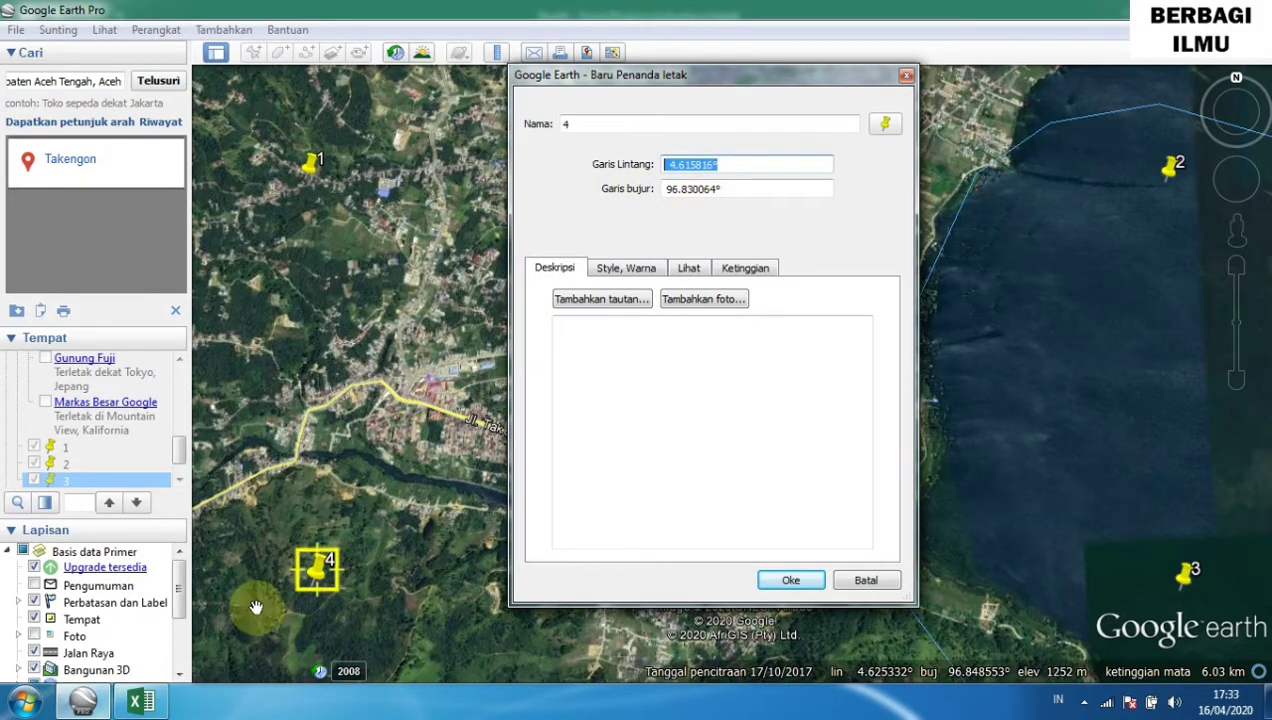
left_click(158, 705)
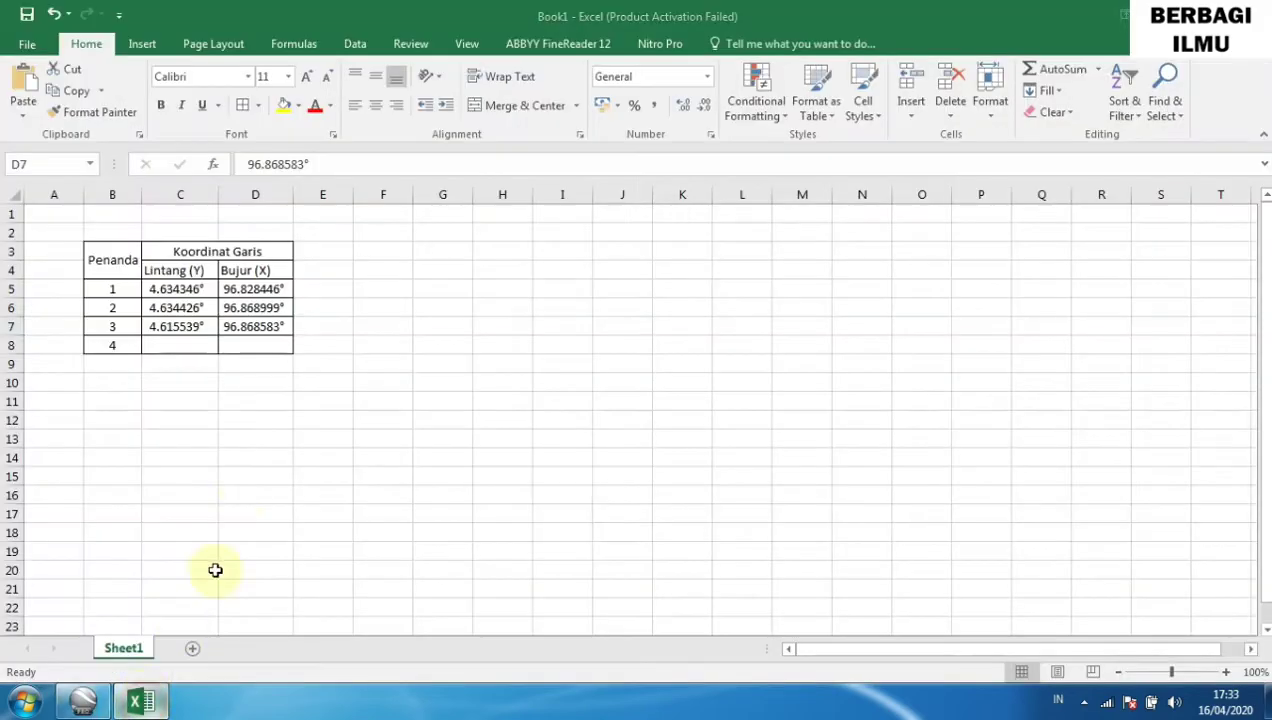
left_click(176, 346)
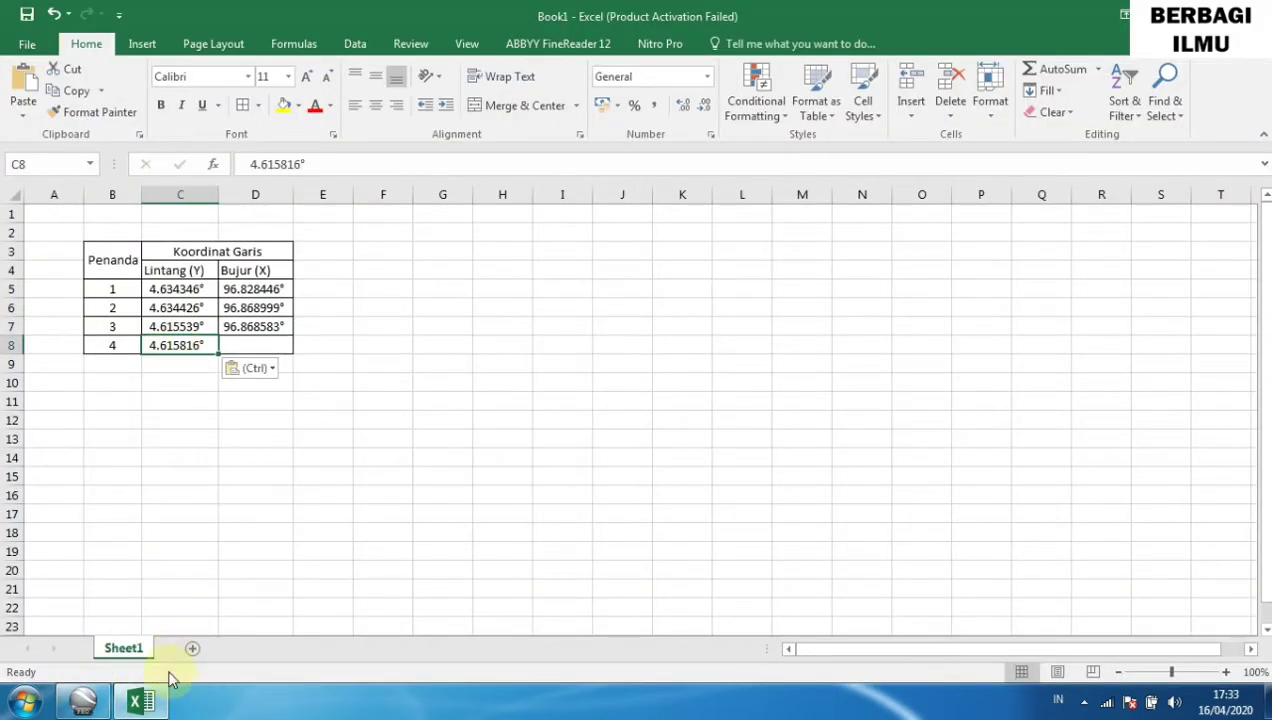
Copy placemark 4's longitude 96.830064° from Google Earth Pro into cell D8 of the Excel table and return to Google Earth Pro.
left_click(83, 702)
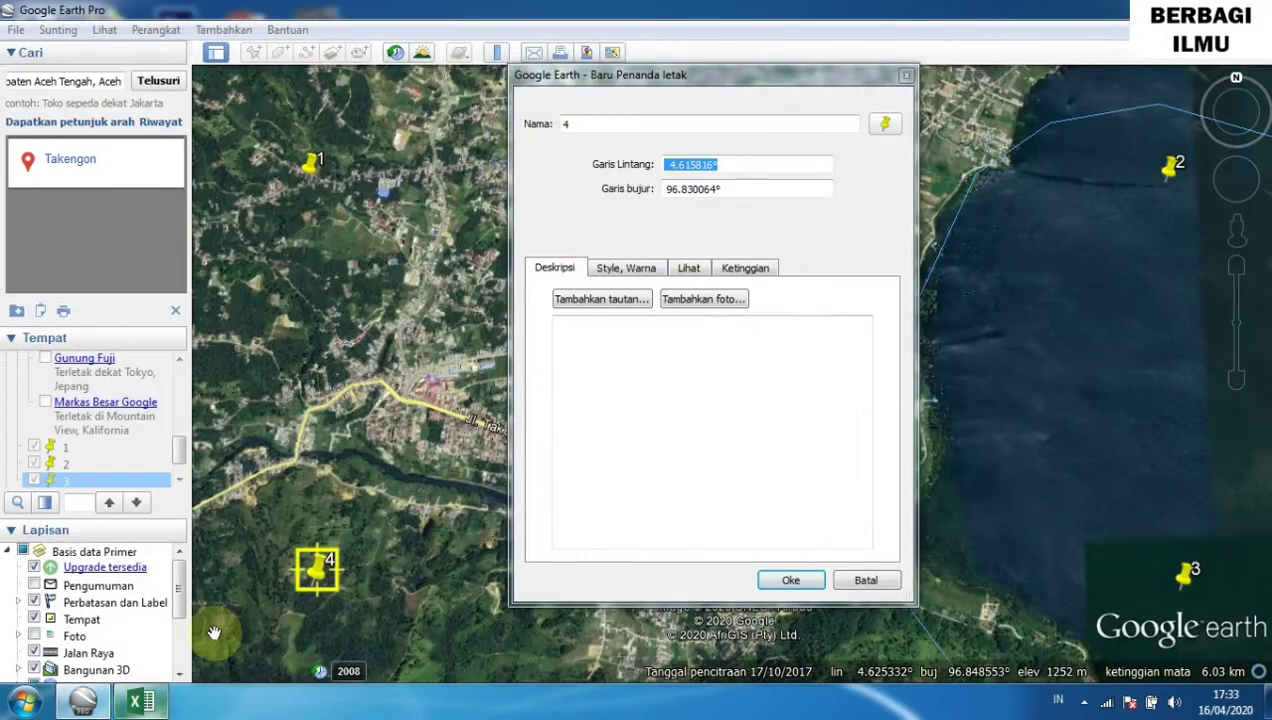
left_click(728, 190)
key("ctrl+c")
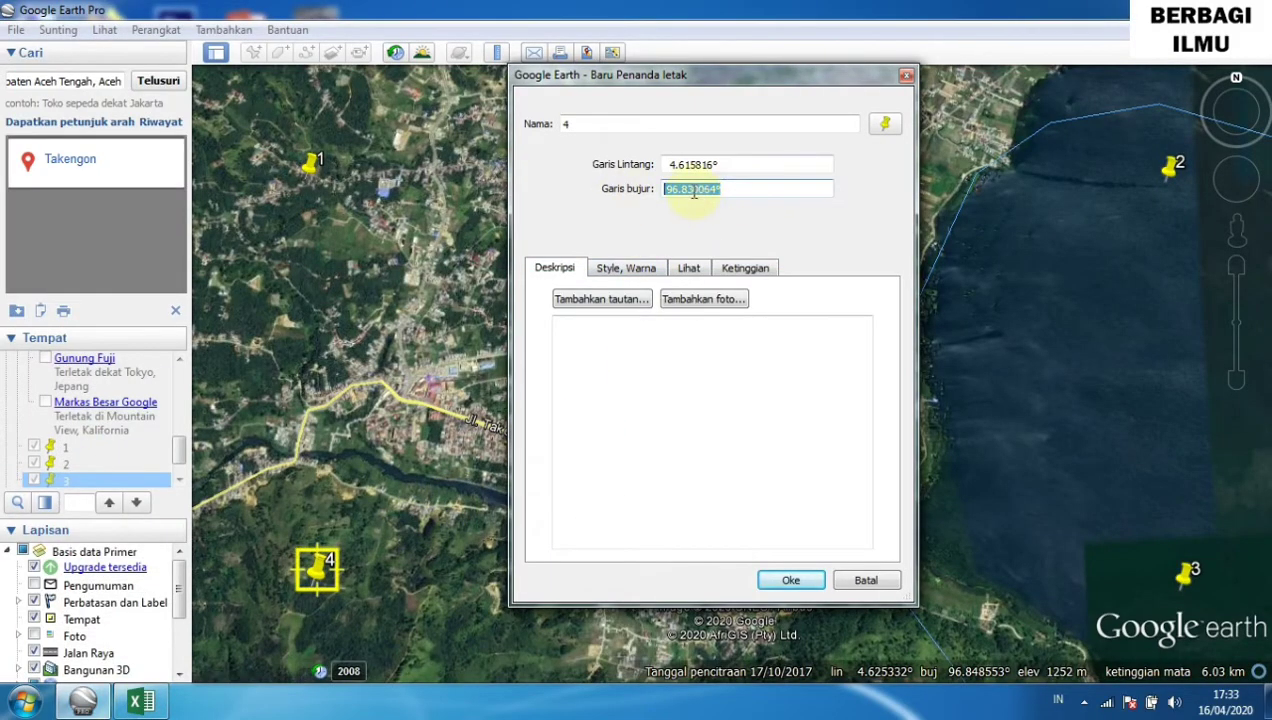
left_click(84, 704)
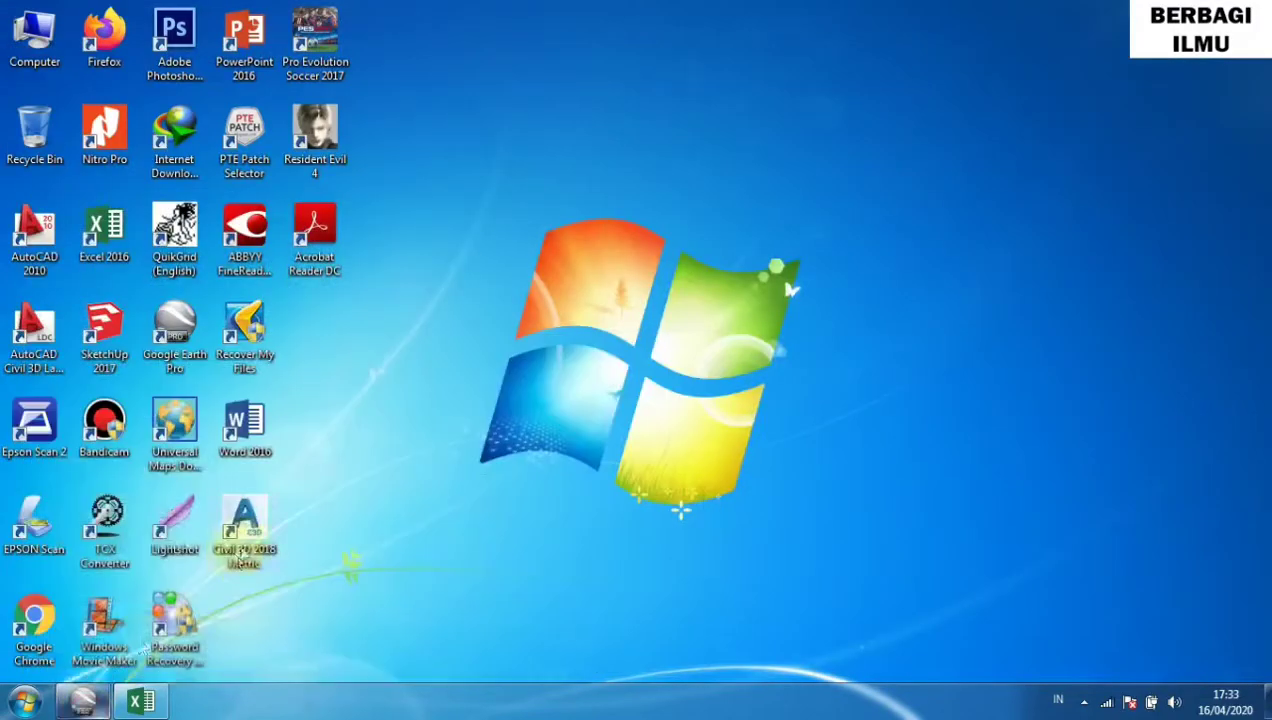
left_click(140, 703)
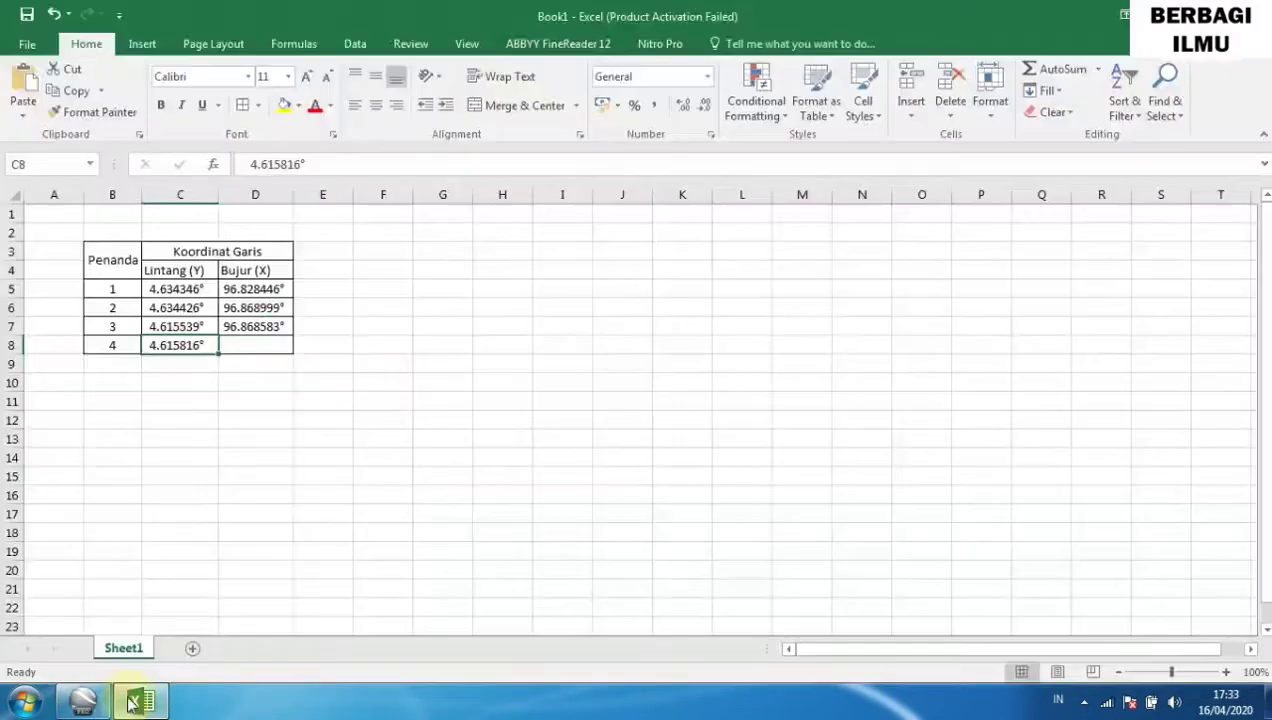
left_click(267, 343)
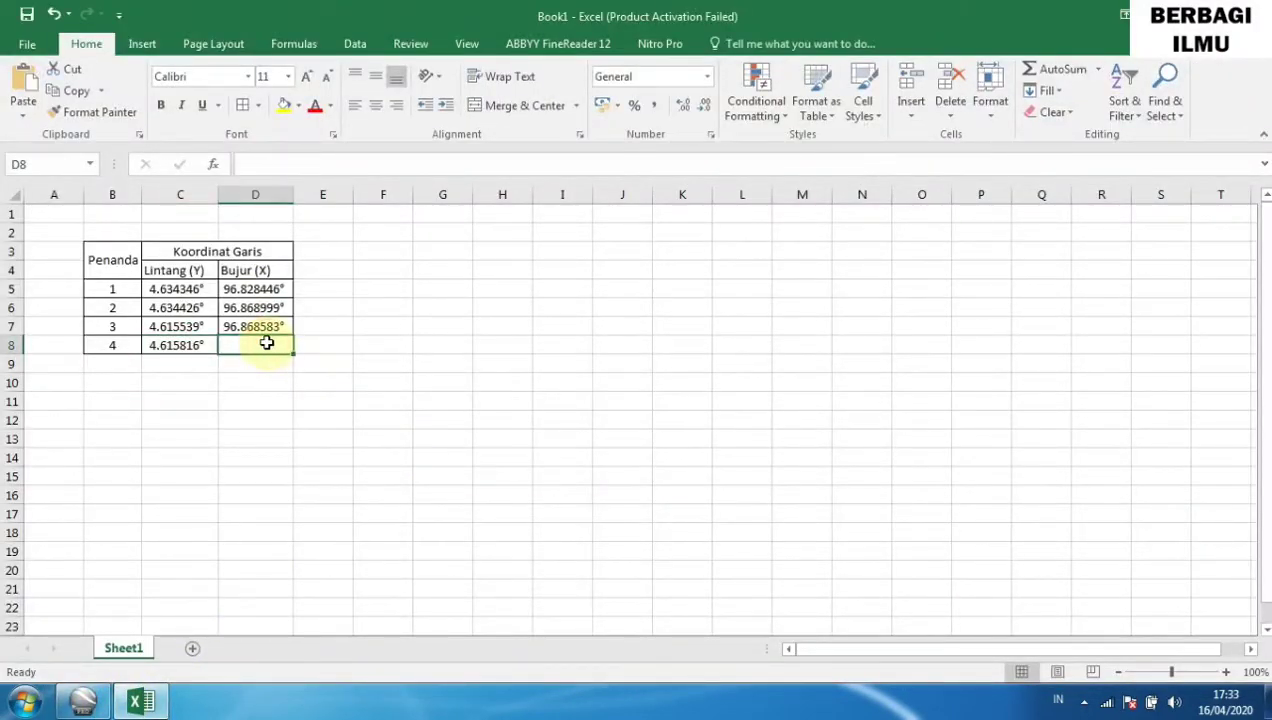
key("ctrl+v")
left_click(87, 704)
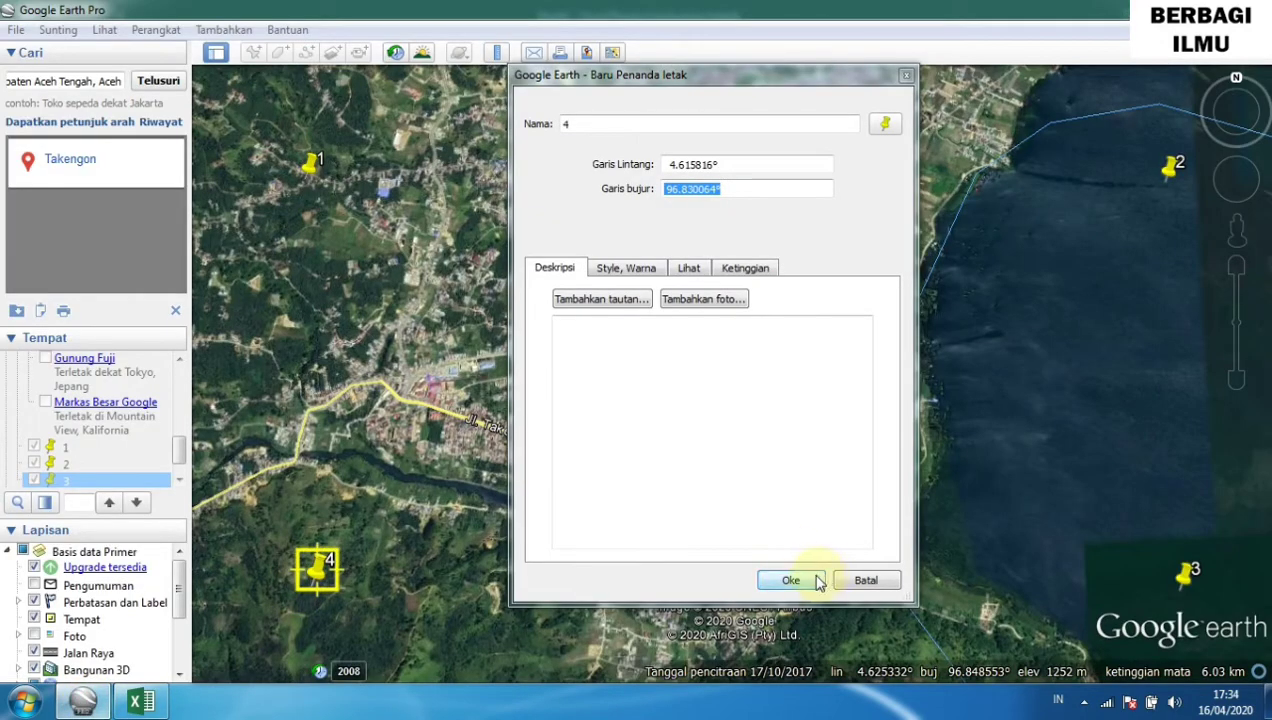
Save placemark 4 and start saving the current map view as an image.
left_click(792, 581)
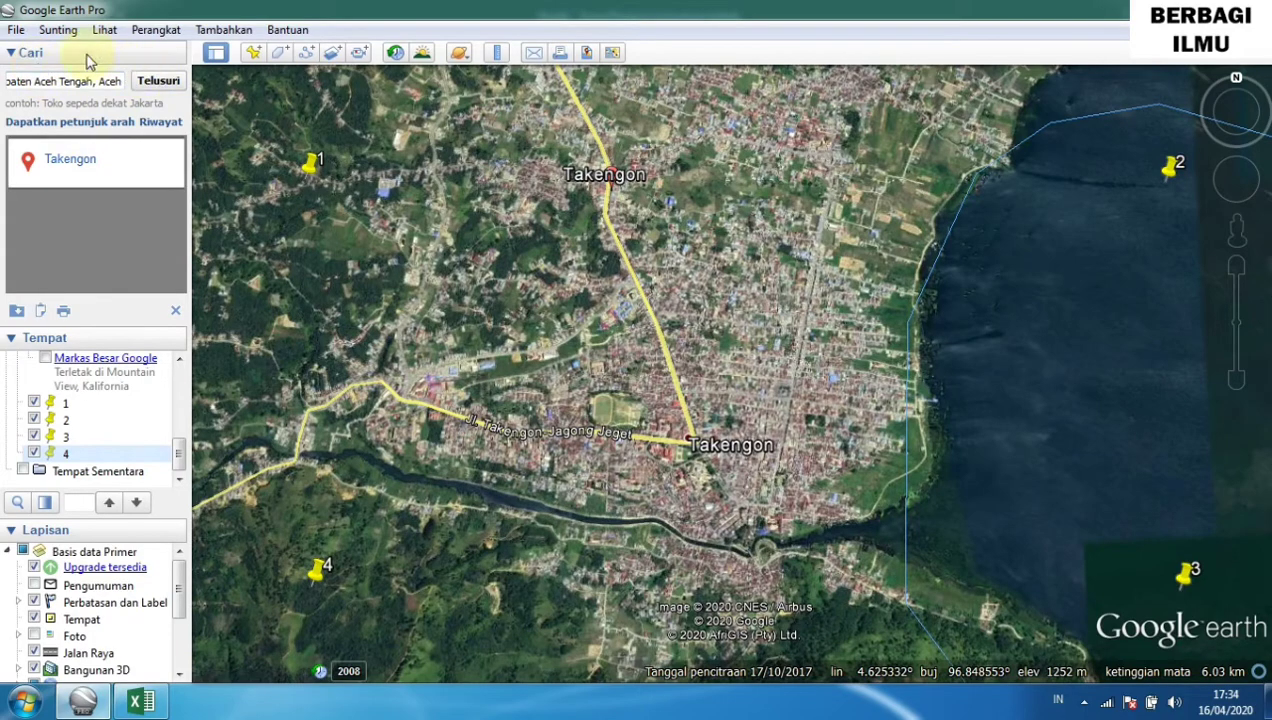
left_click(16, 30)
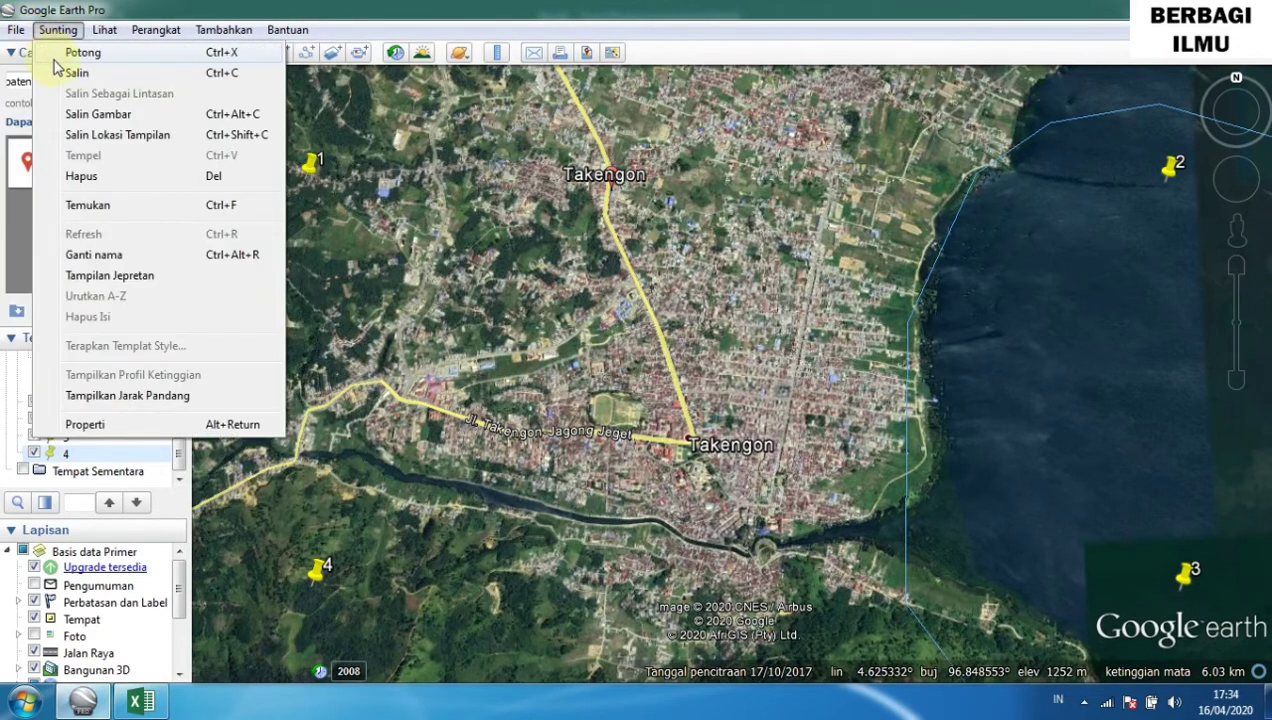
mouse_move(40, 78)
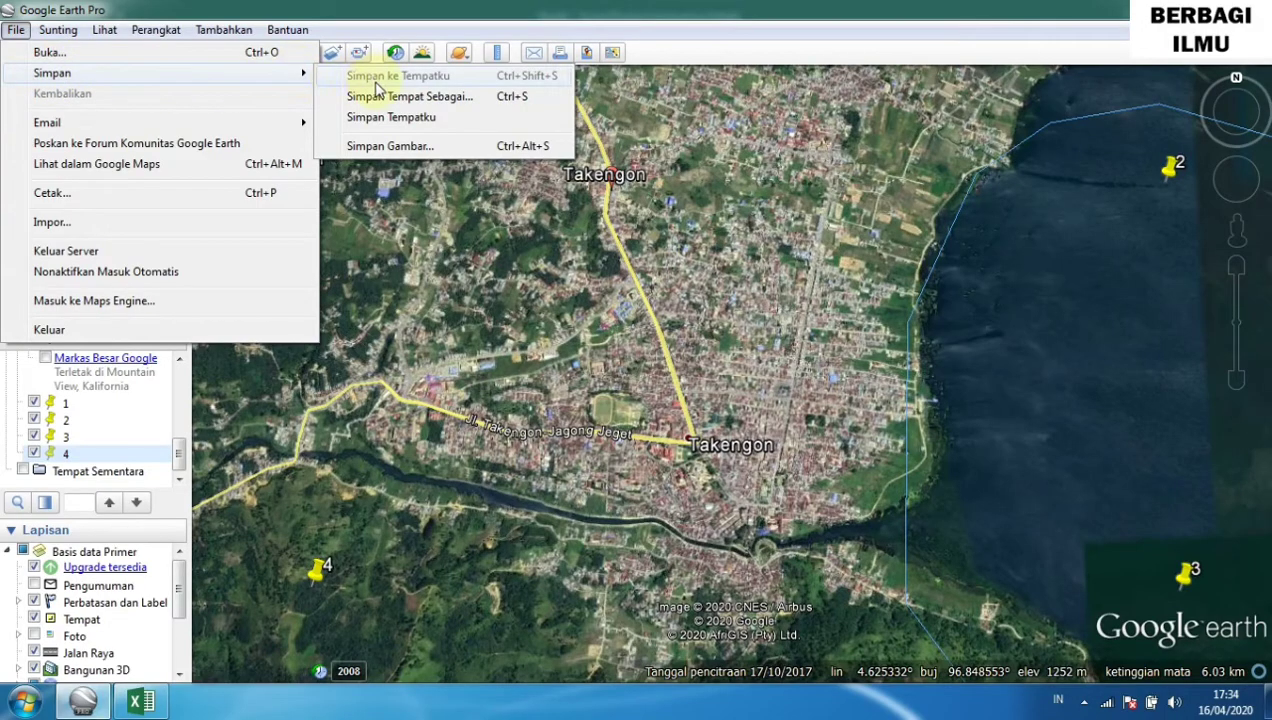
left_click(399, 147)
key("ctrl+alt+s")
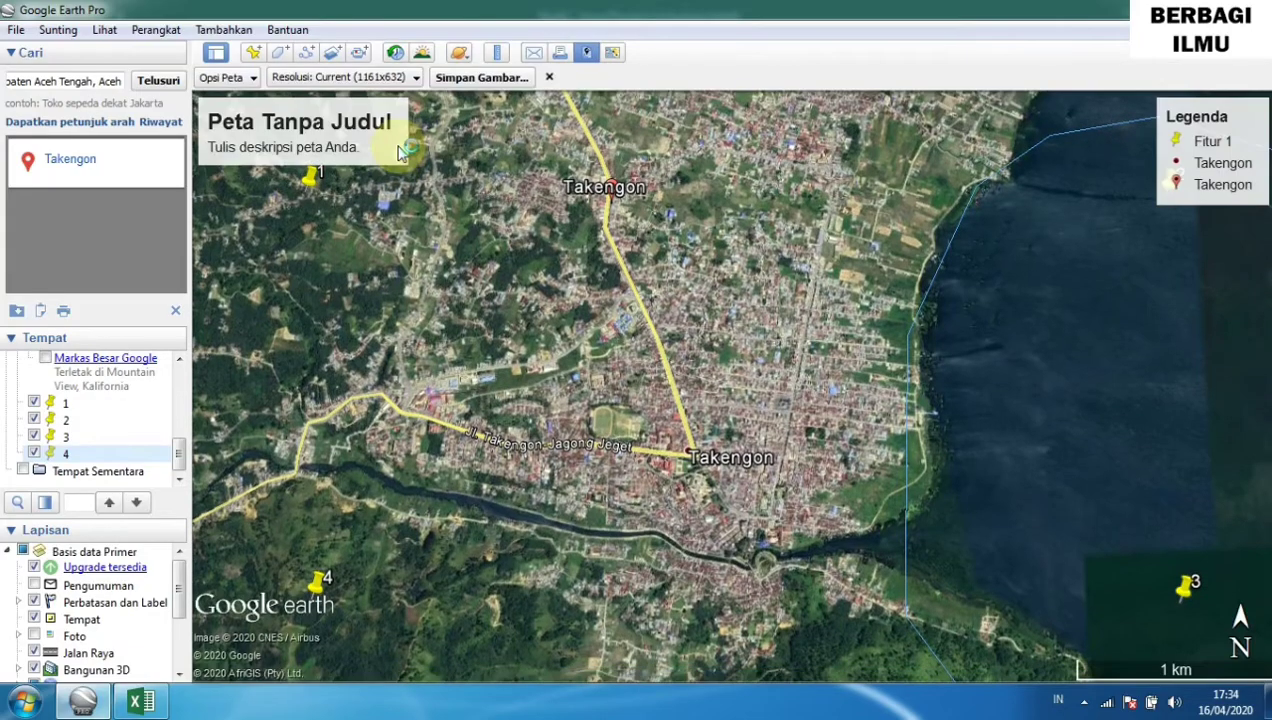
Remove the title and description, legend, scale and compass from the map image layout.
left_click(256, 79)
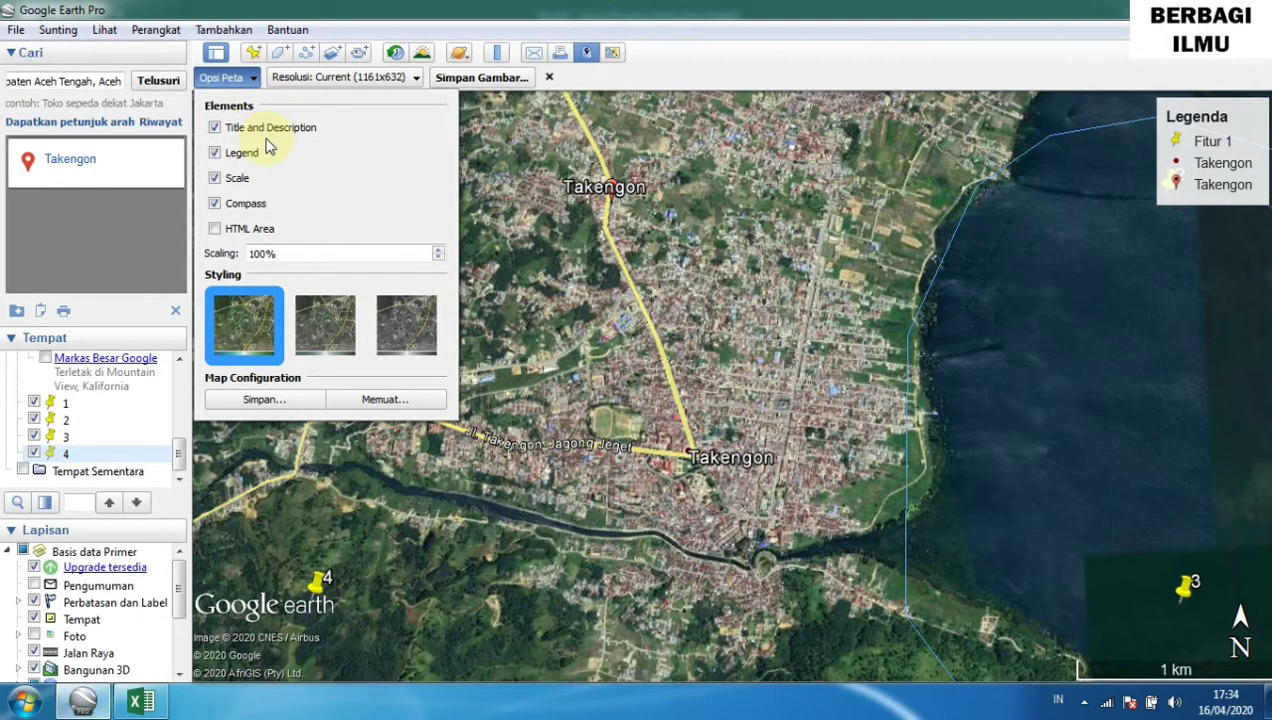
left_click(216, 128)
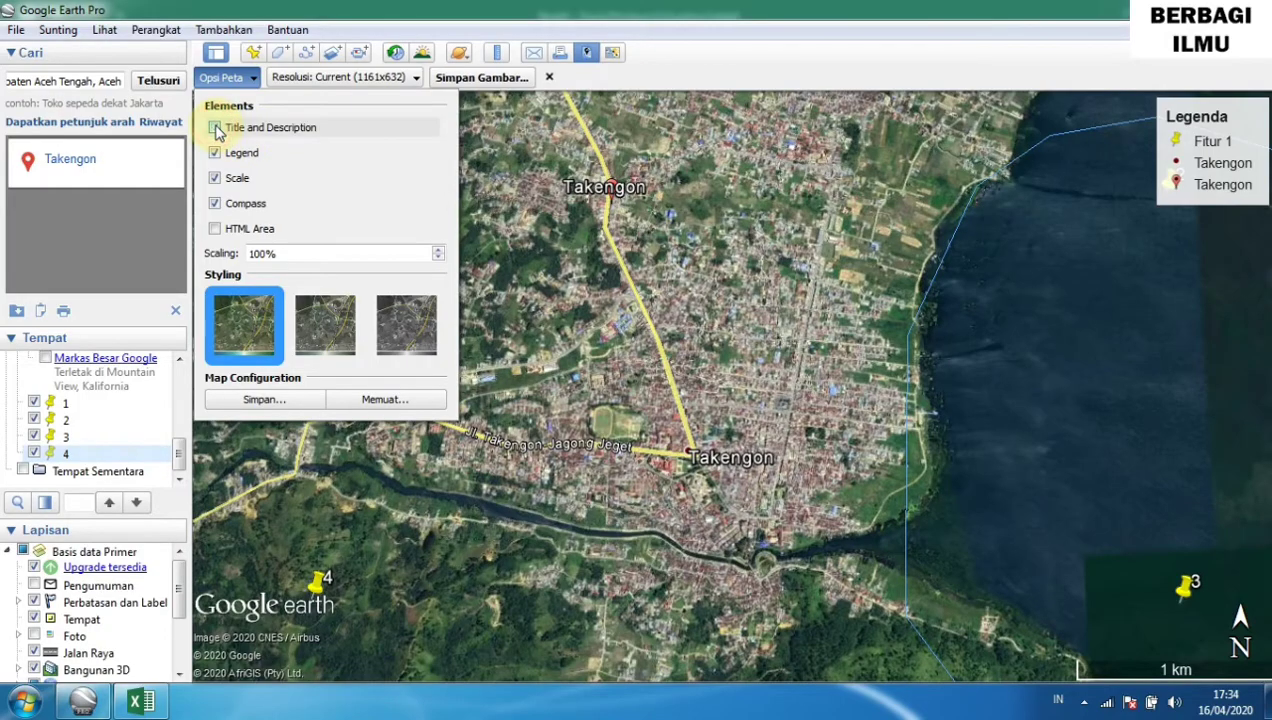
left_click(216, 153)
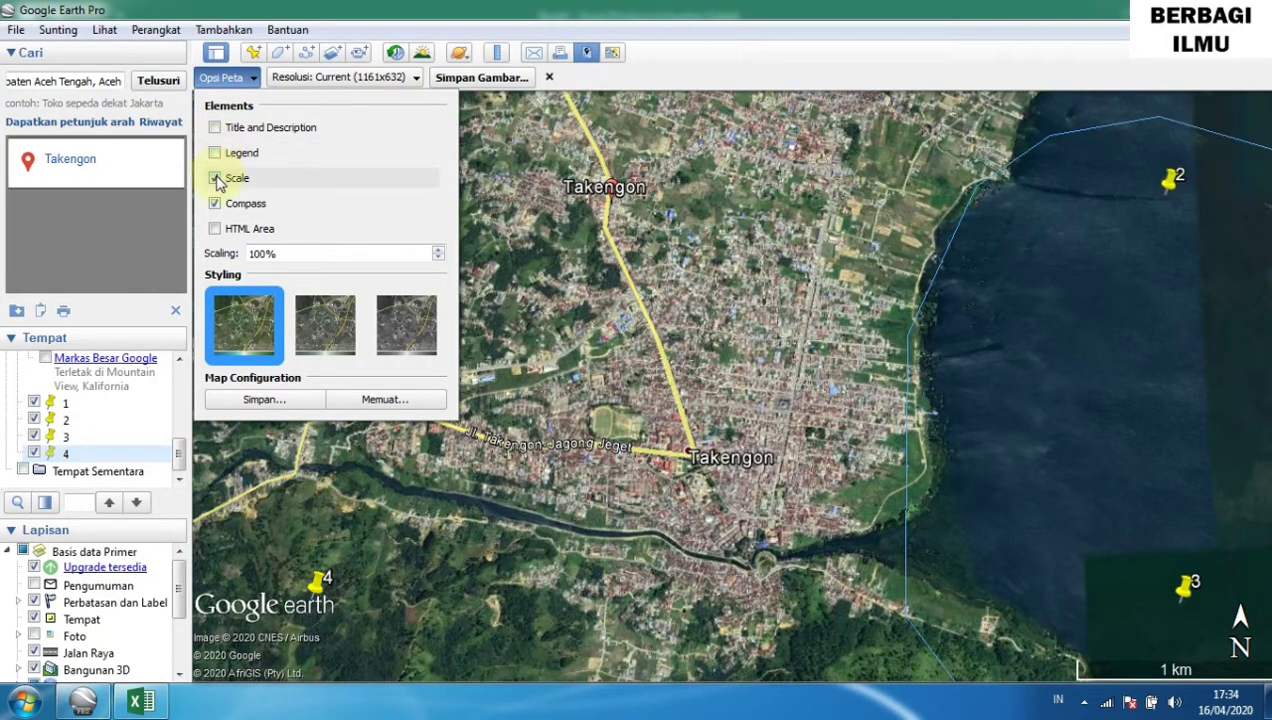
left_click(215, 178)
left_click(216, 204)
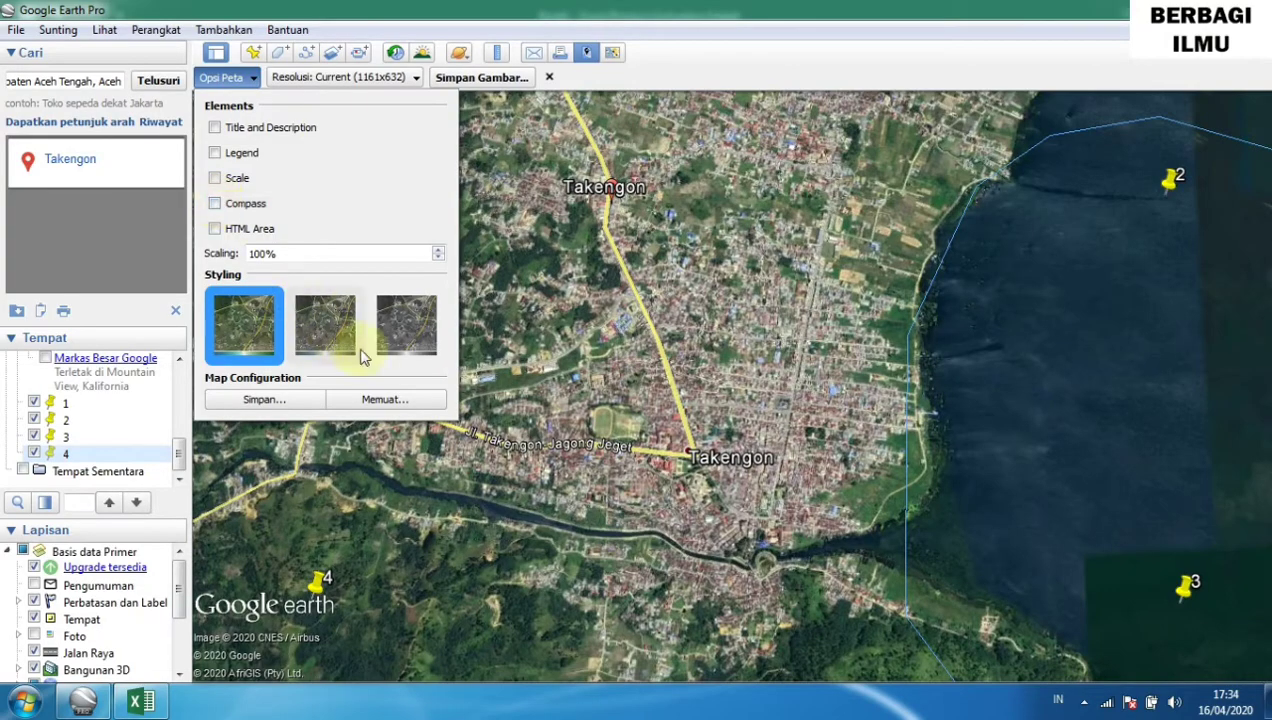
left_click(536, 198)
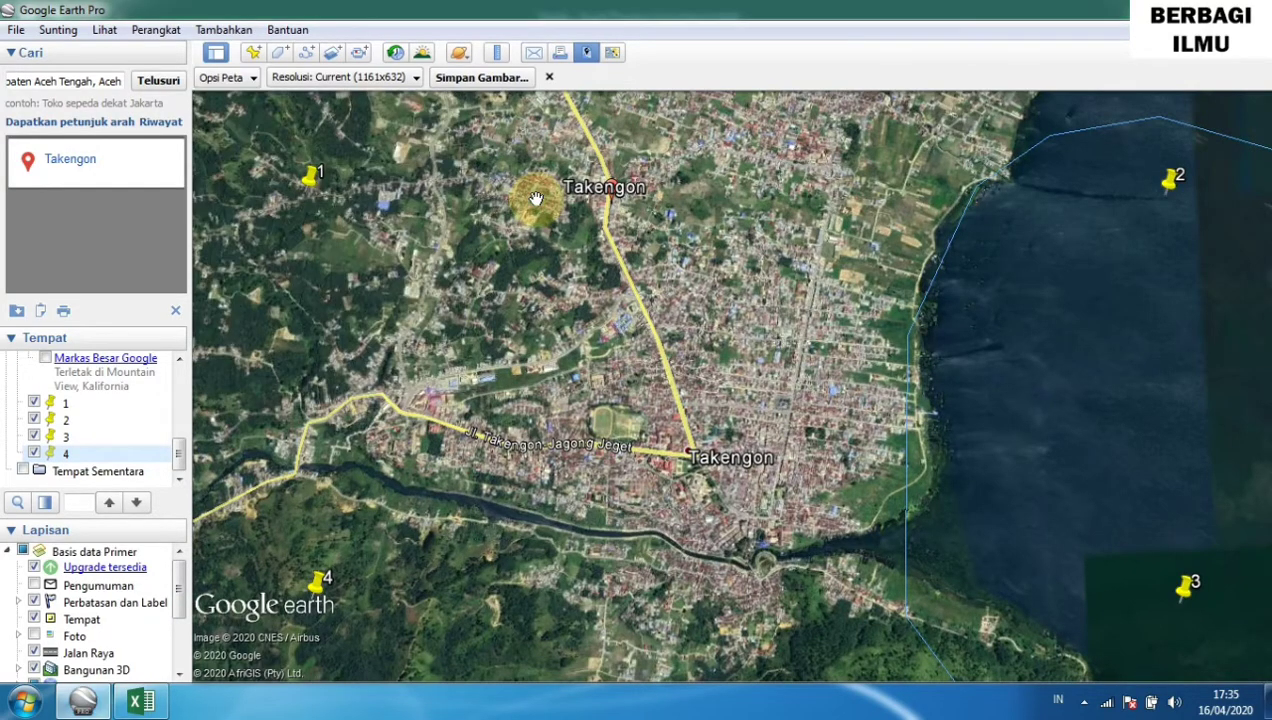
Set the map image resolution to Maximum (4800x2612) and dismiss the Windows color scheme prompt.
left_click(389, 85)
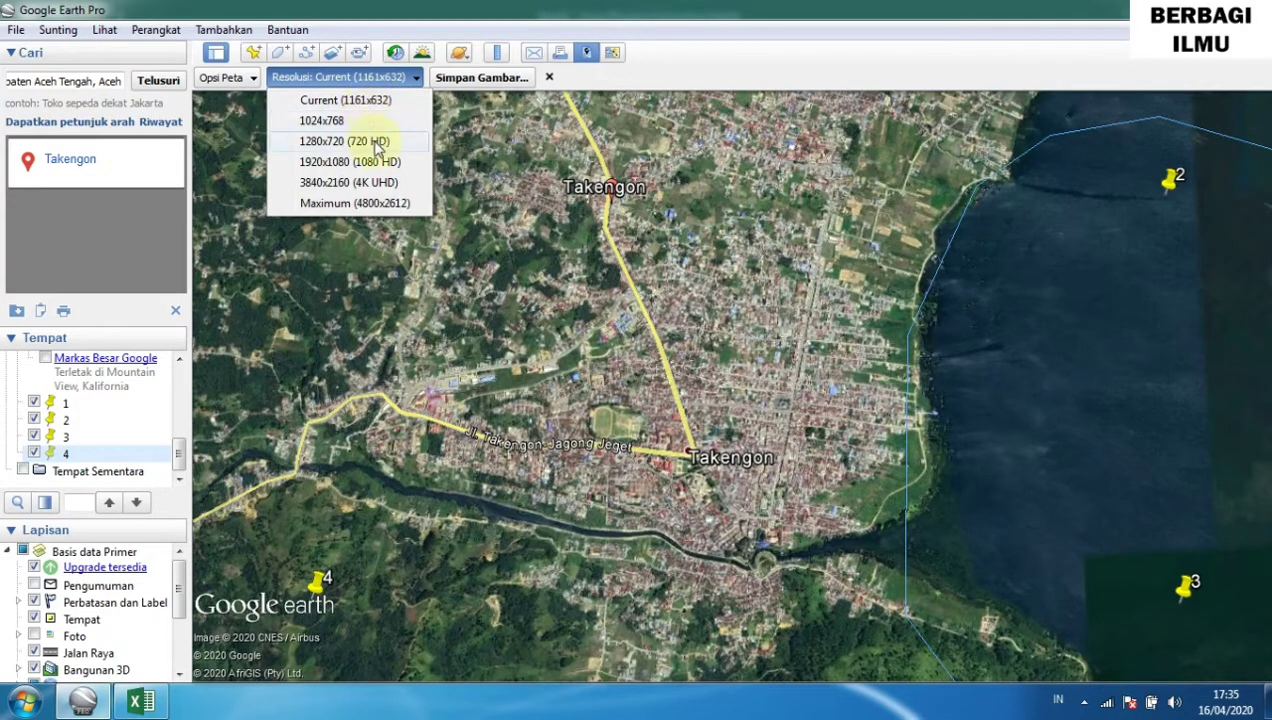
left_click(350, 205)
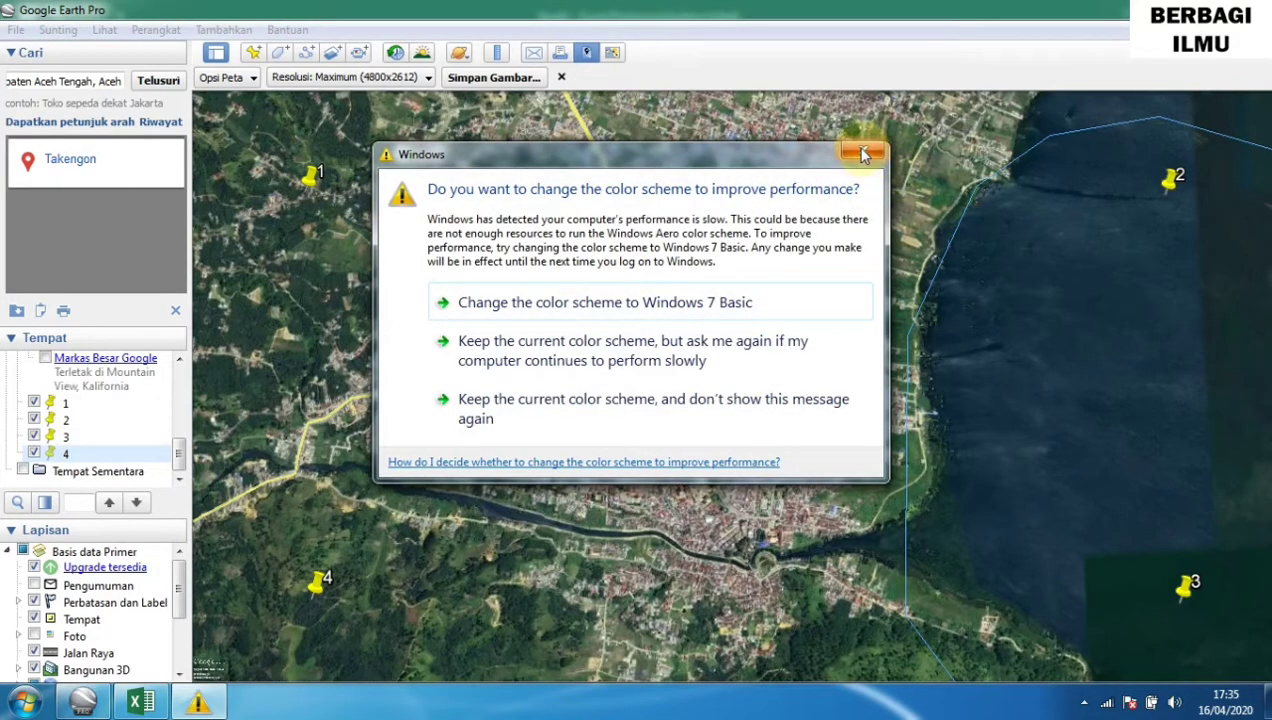
left_click(864, 153)
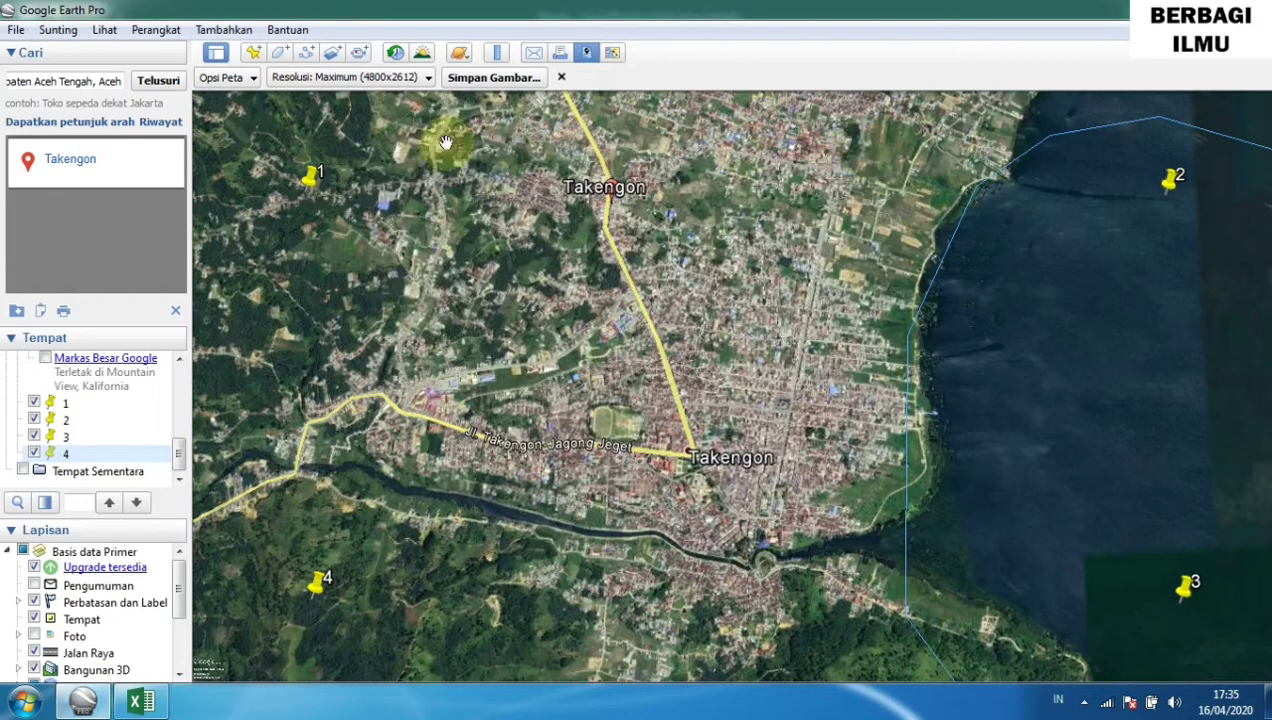
left_click(412, 79)
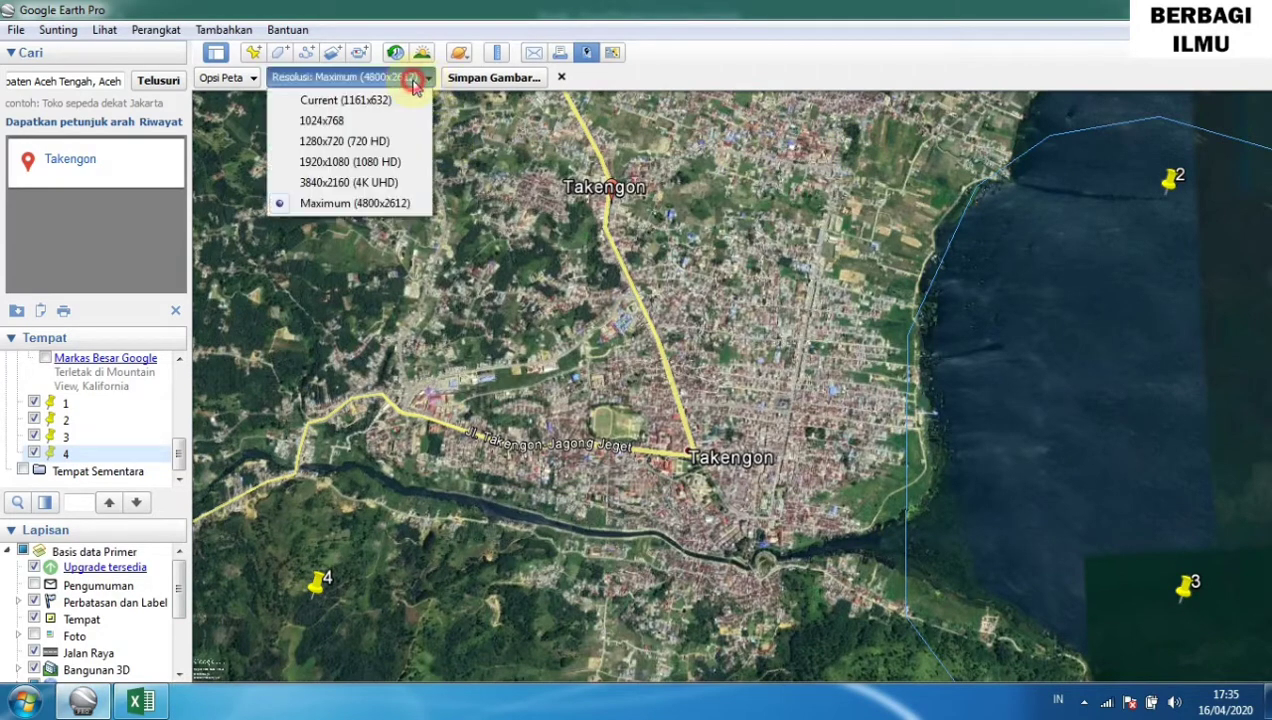
left_click(342, 204)
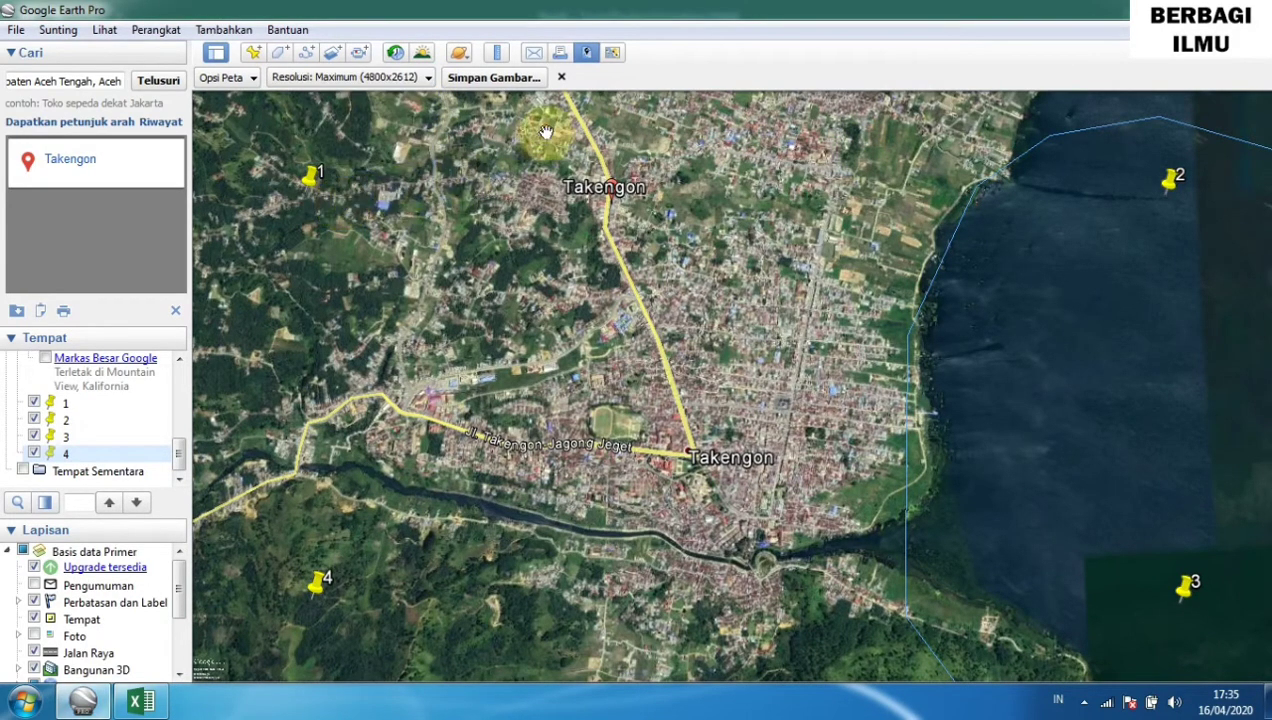
Start saving the map image file and browse to Local Disk (D:) as its destination.
left_click(494, 80)
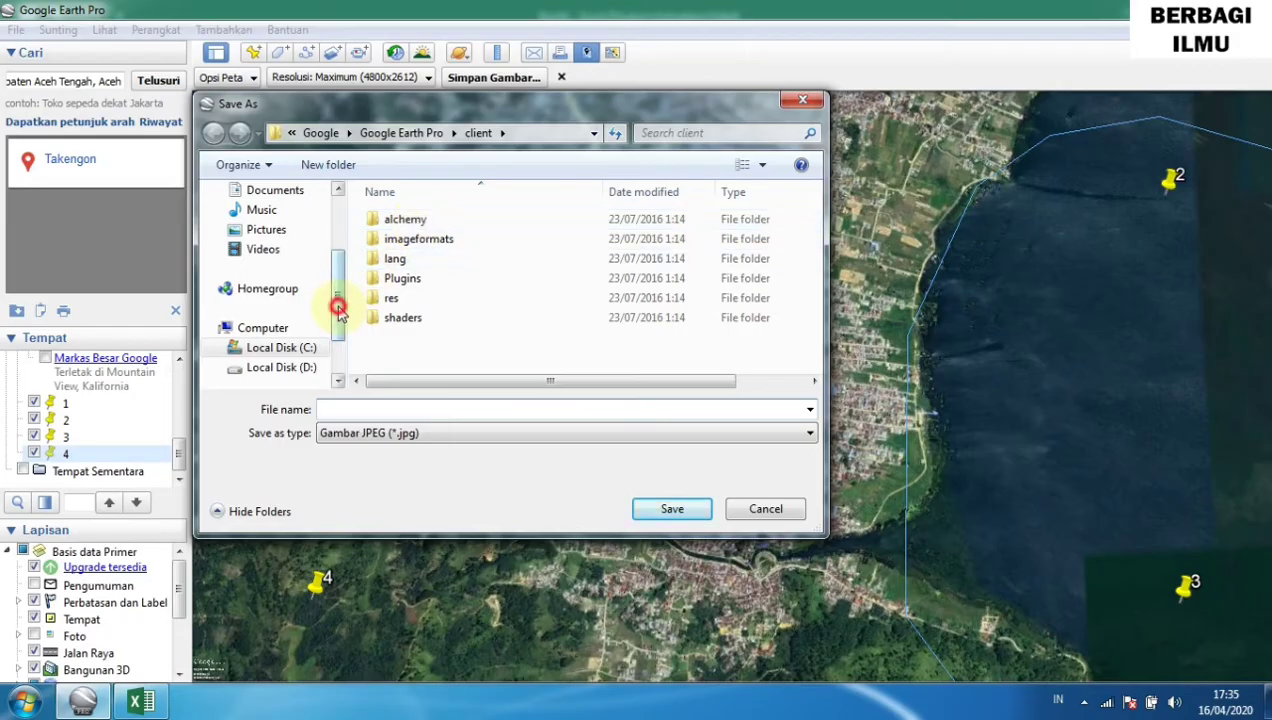
left_click(292, 328)
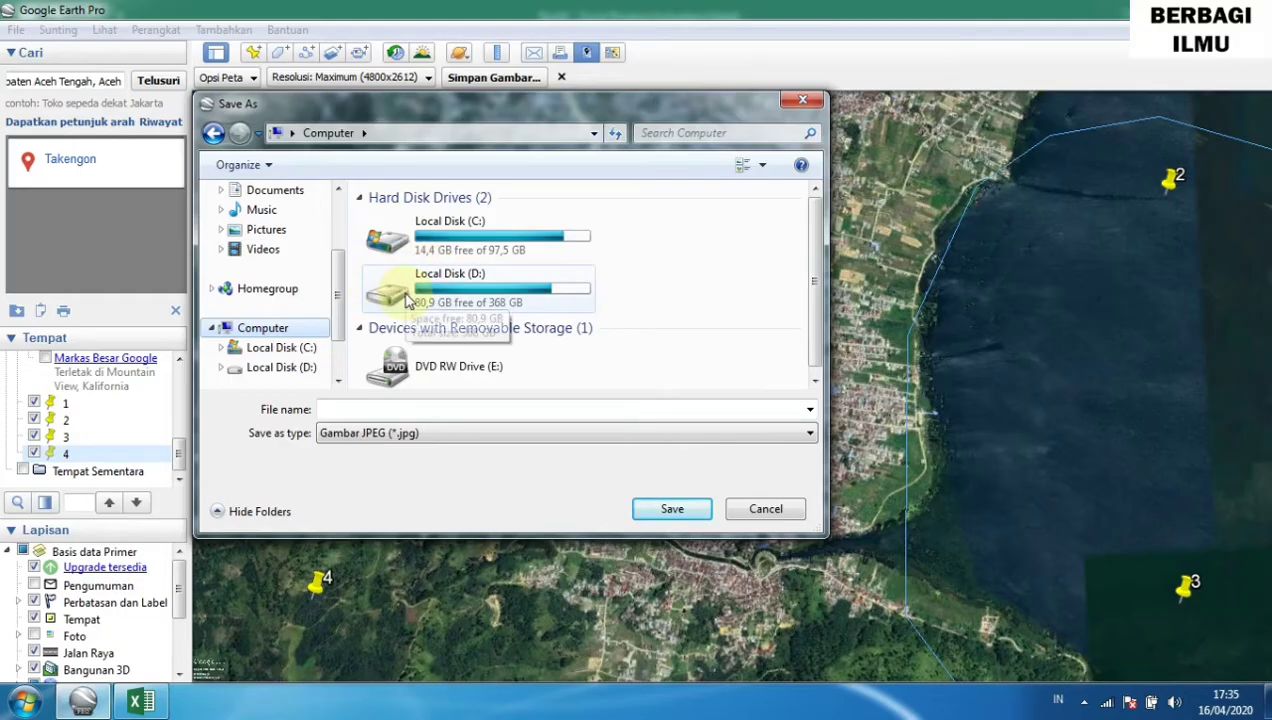
double_click(466, 232)
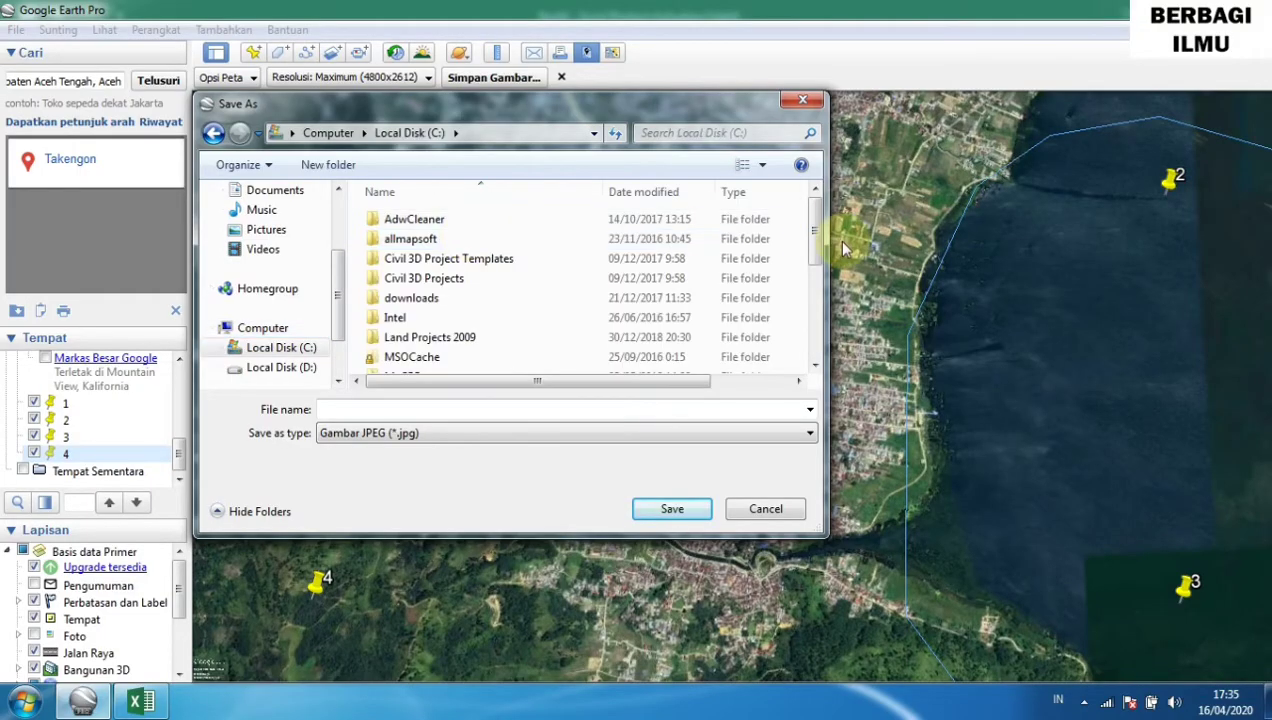
left_click_drag(812, 241, 806, 155)
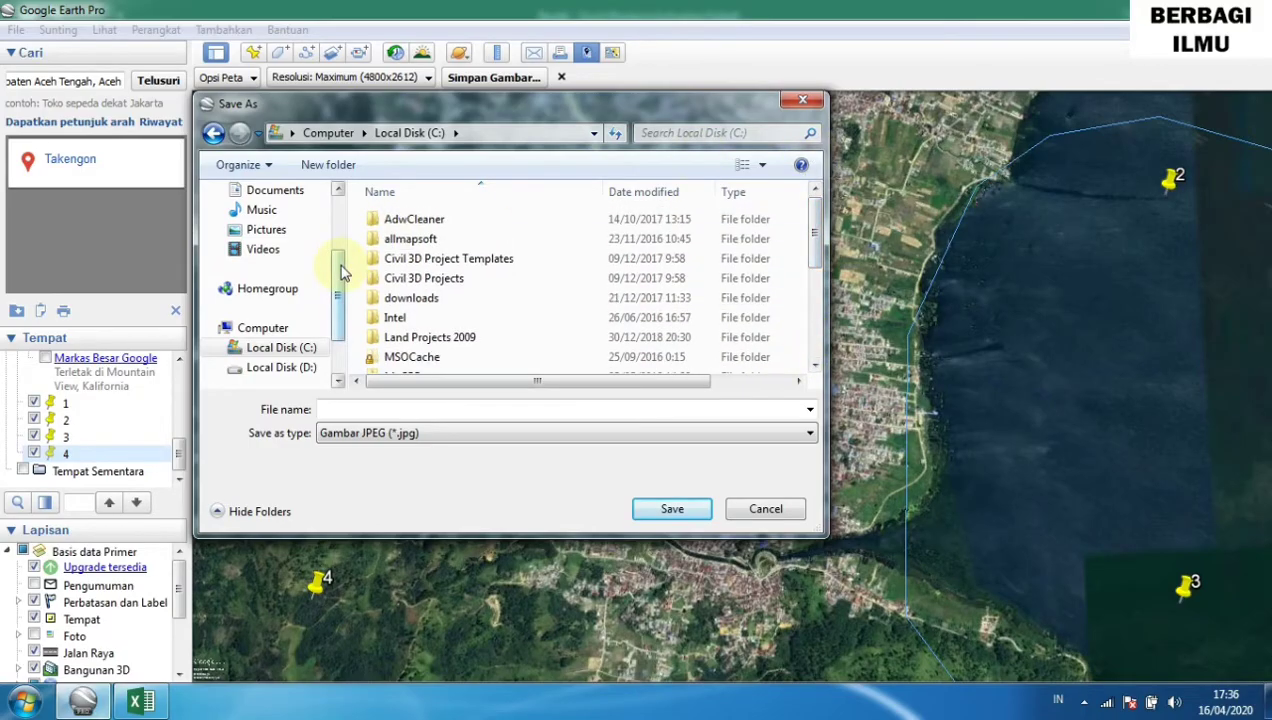
left_click(288, 368)
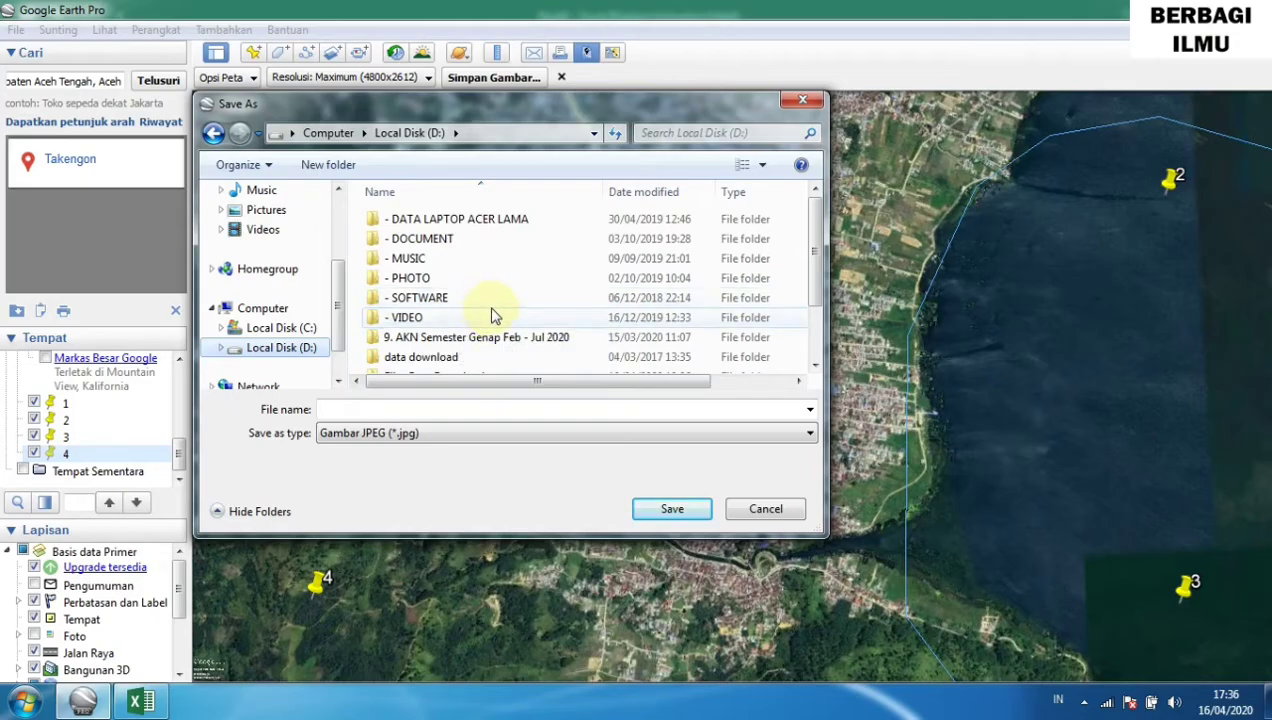
Create a new folder named Peta Kota Takengon on Local Disk (D:).
right_click(519, 318)
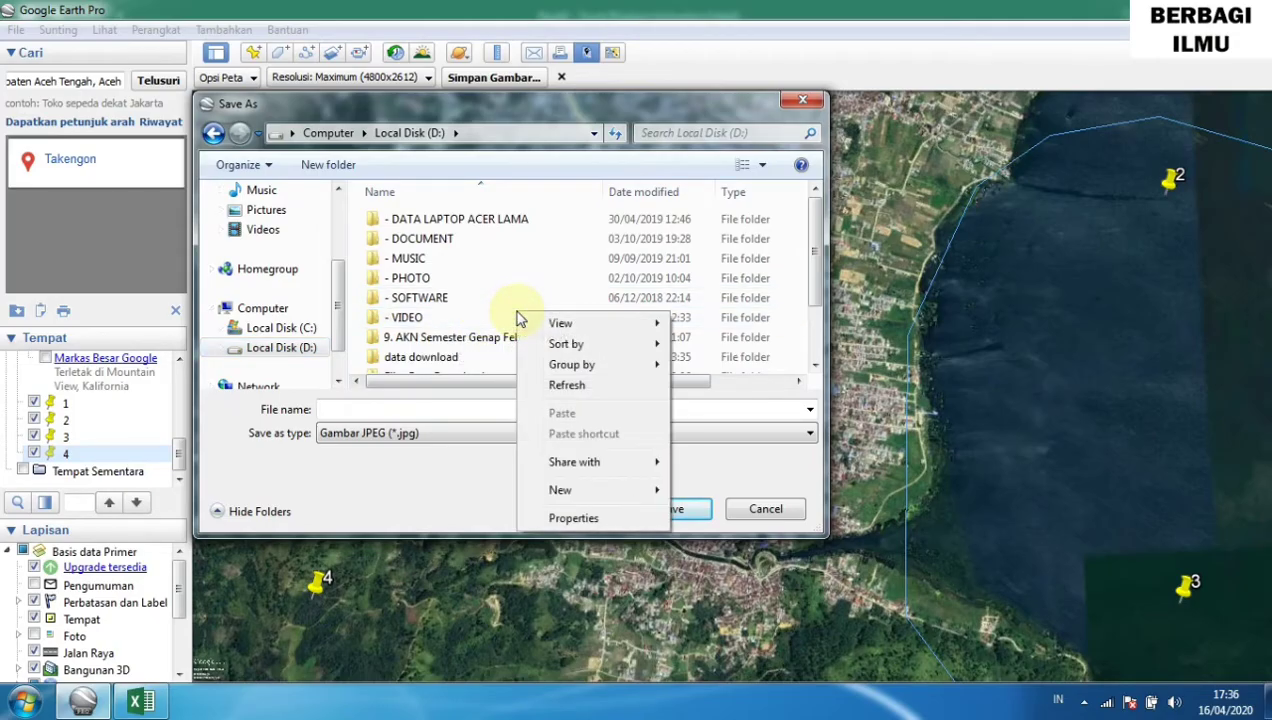
right_click(508, 305)
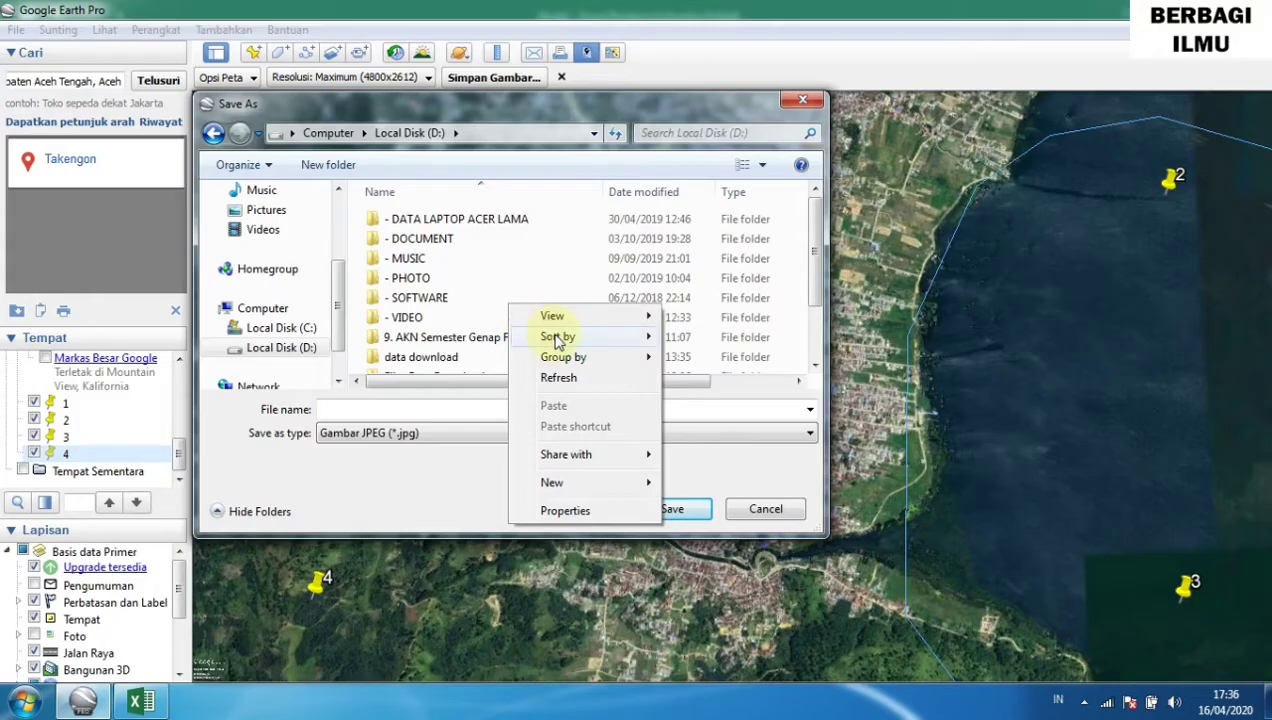
mouse_move(606, 495)
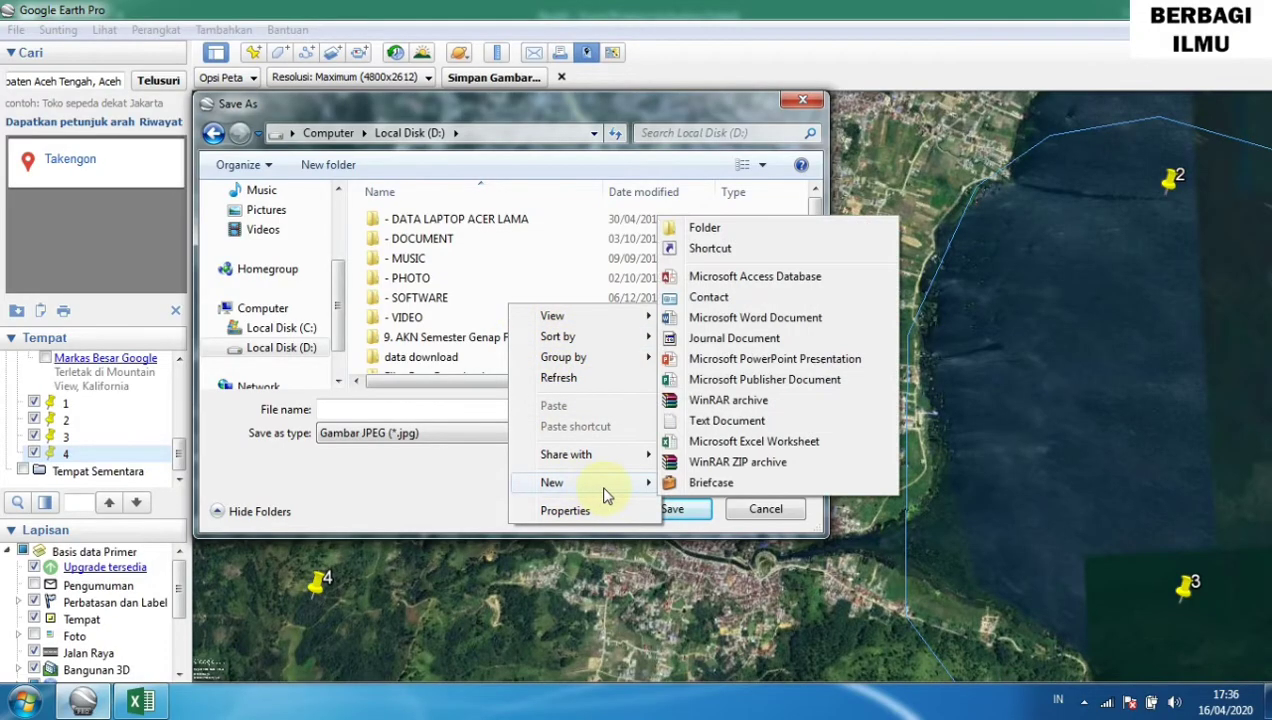
left_click(720, 229)
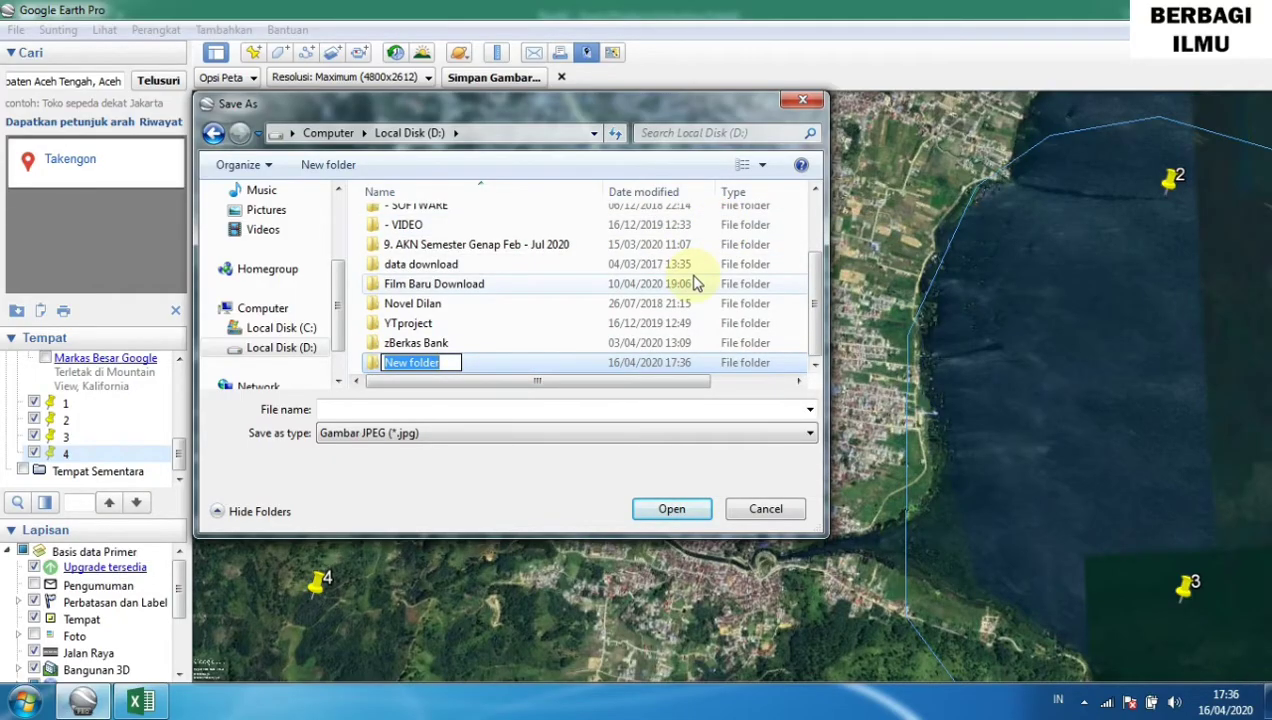
type("P")
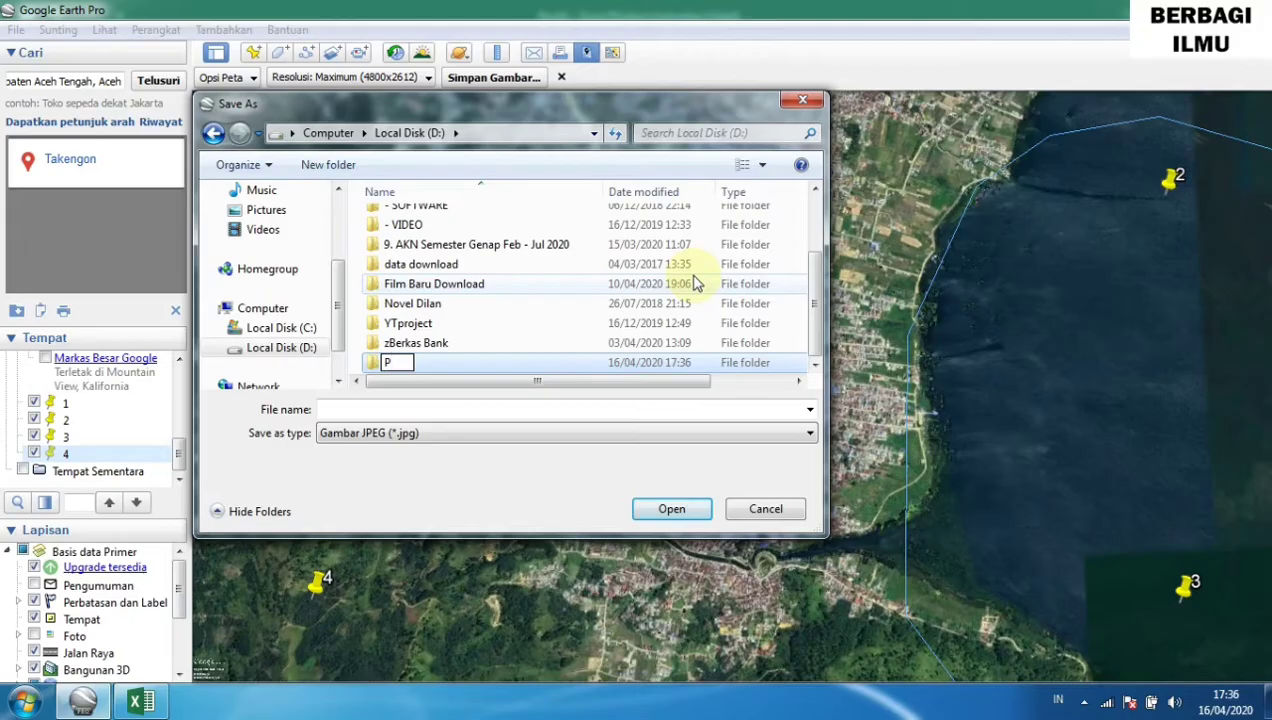
type("eta Kota T")
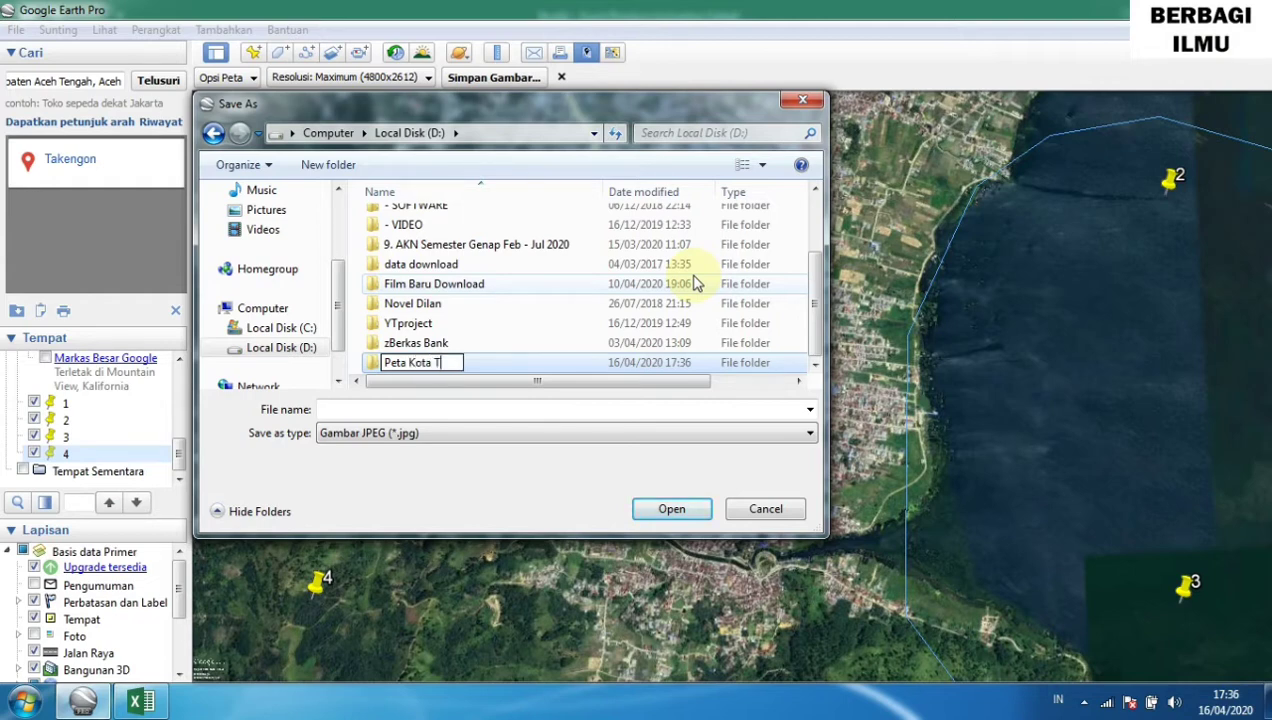
type("akengon")
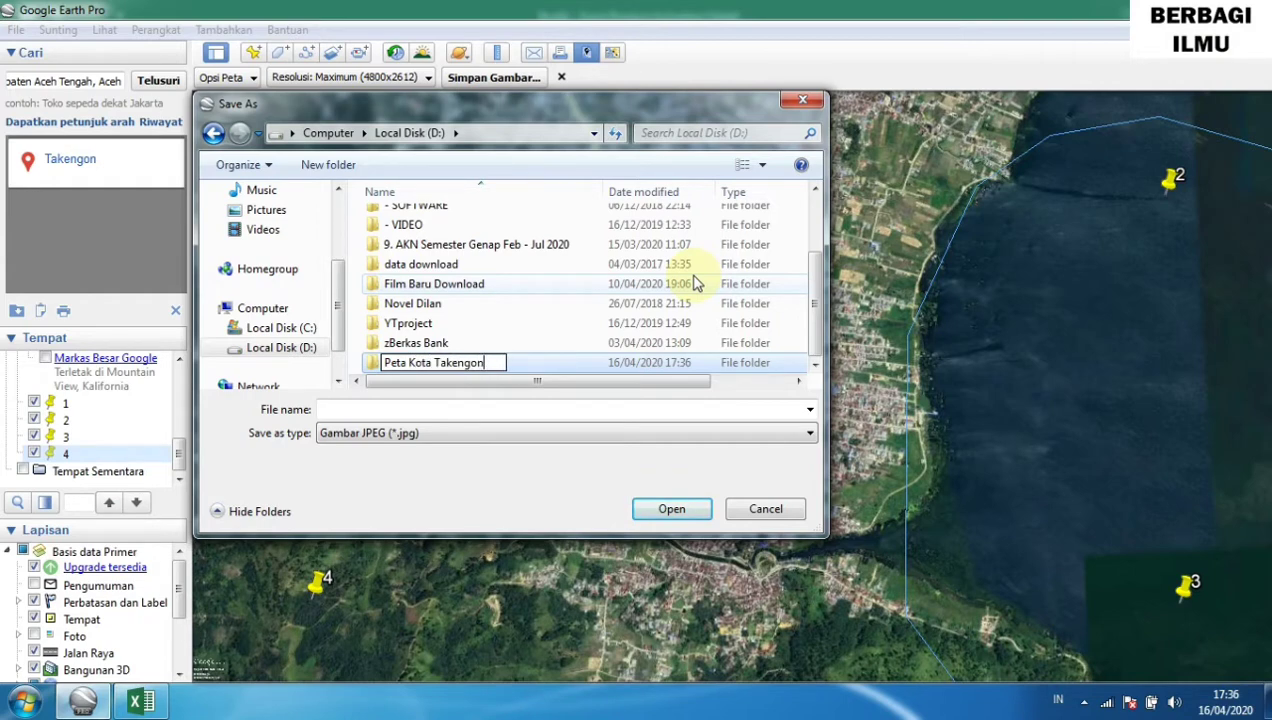
left_click(408, 303)
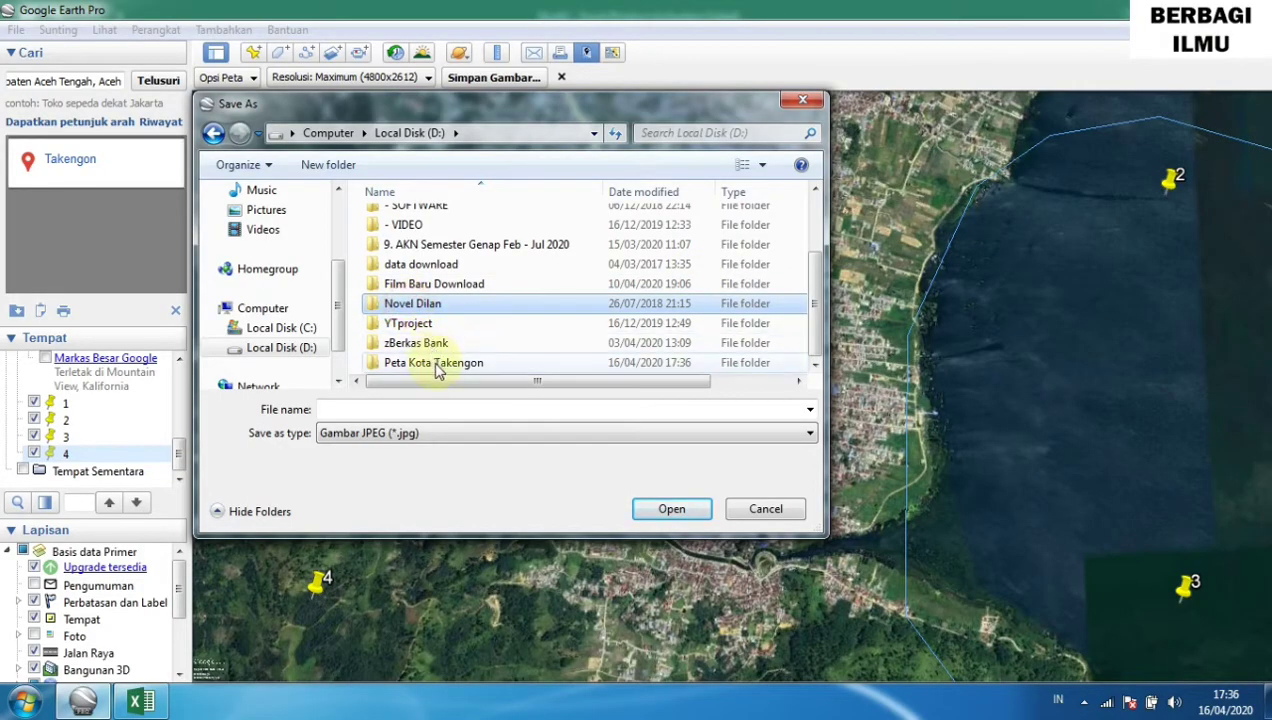
Save the map image as a JPEG named Peta Takengon inside the Peta Kota Takengon folder.
double_click(436, 364)
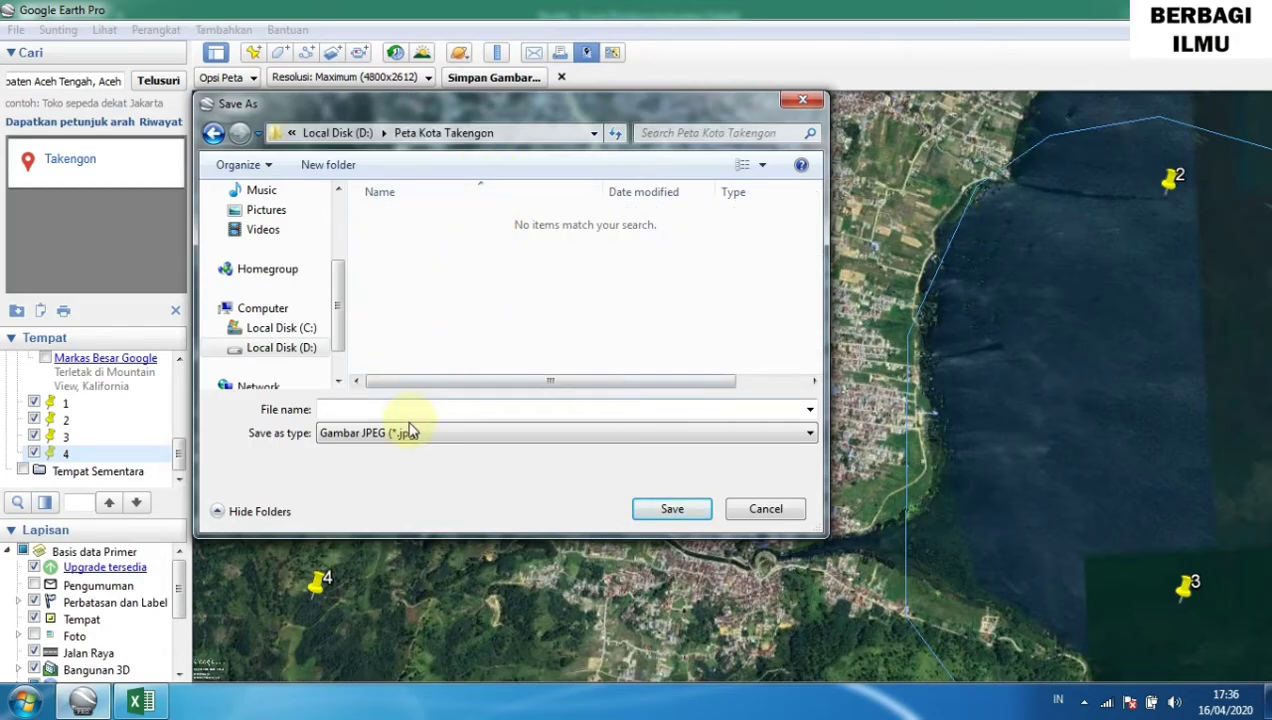
left_click(333, 408)
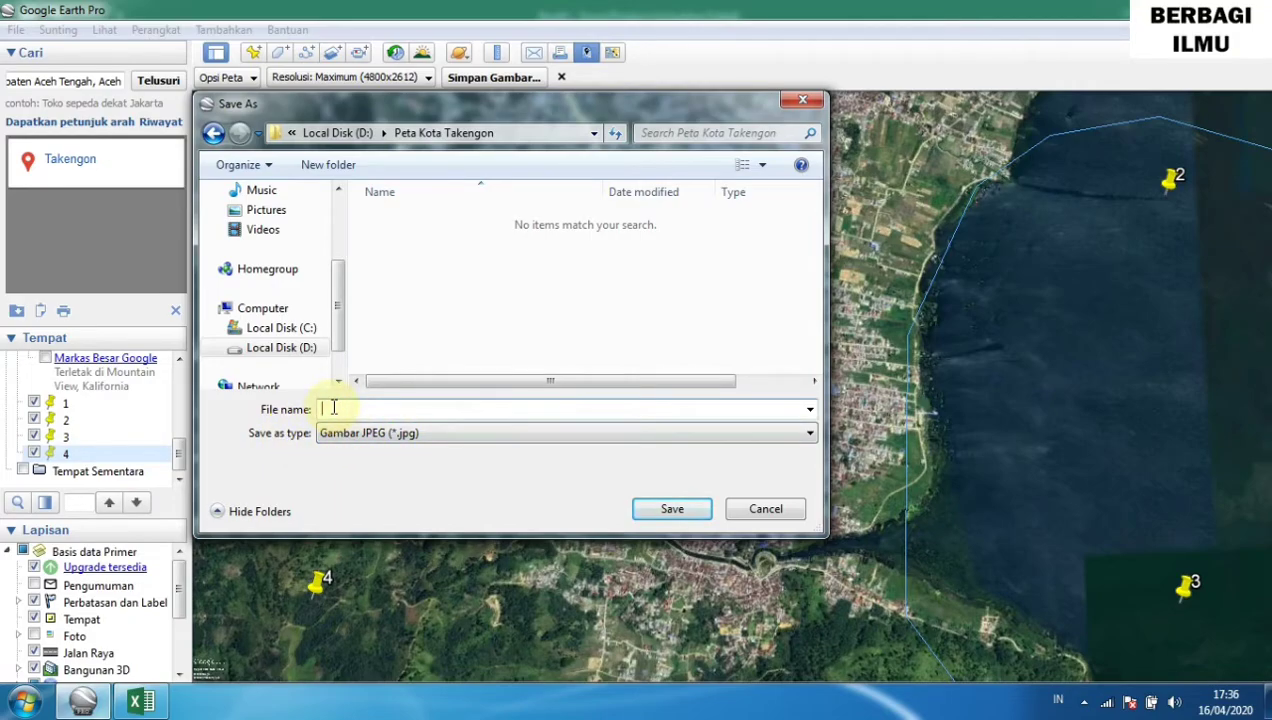
type("Peta Takengon")
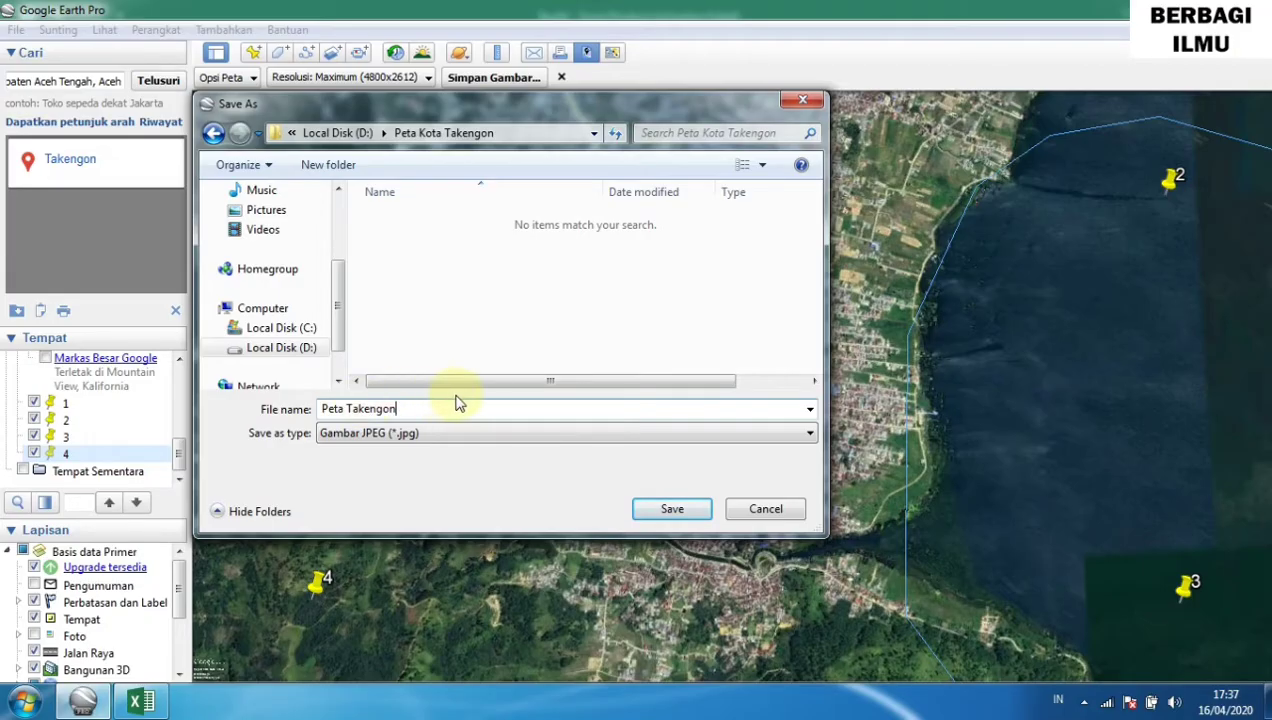
left_click(668, 510)
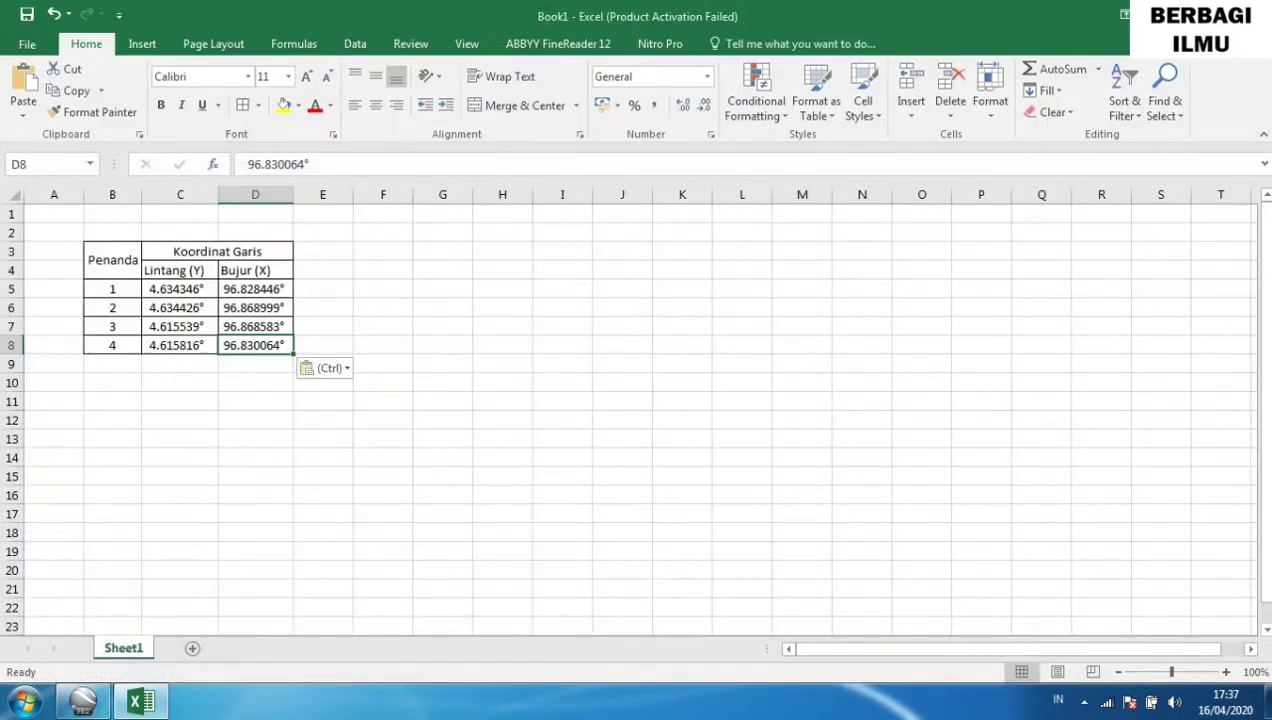
Switch to Windows Explorer and open the Peta Kota Takengon folder on Local Disk (D:) to check the saved image.
key("super+d")
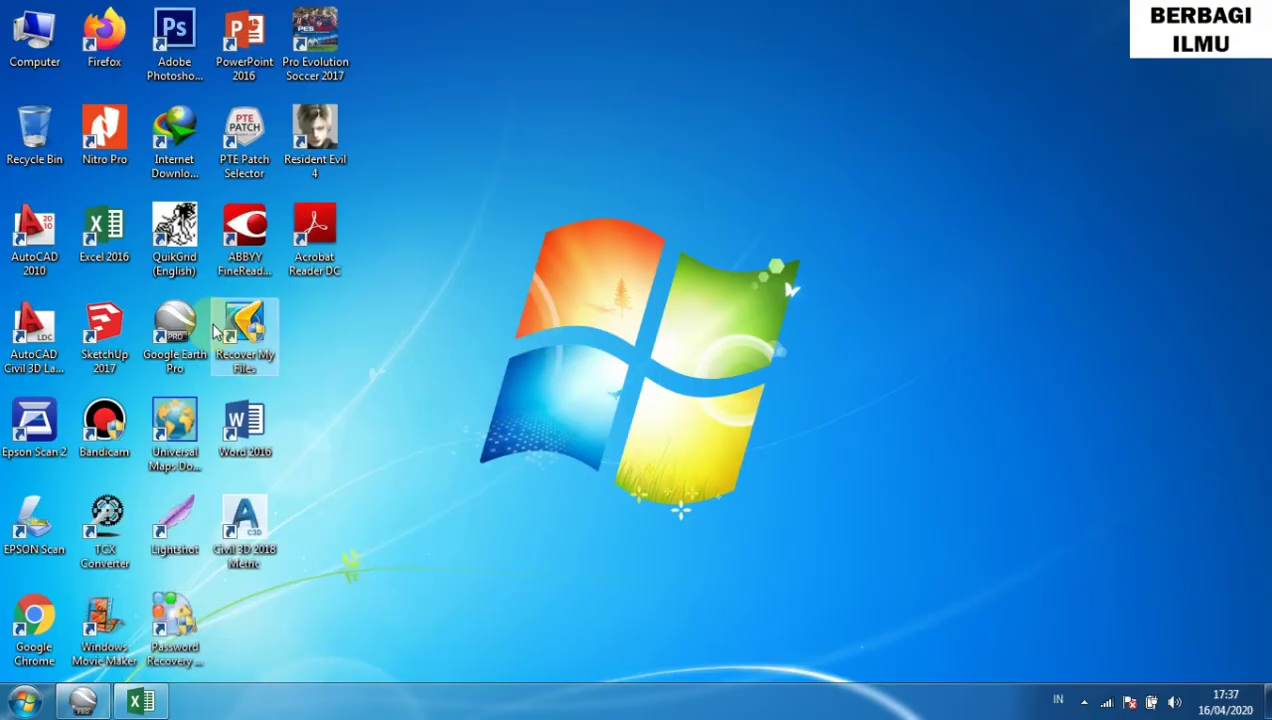
double_click(31, 48)
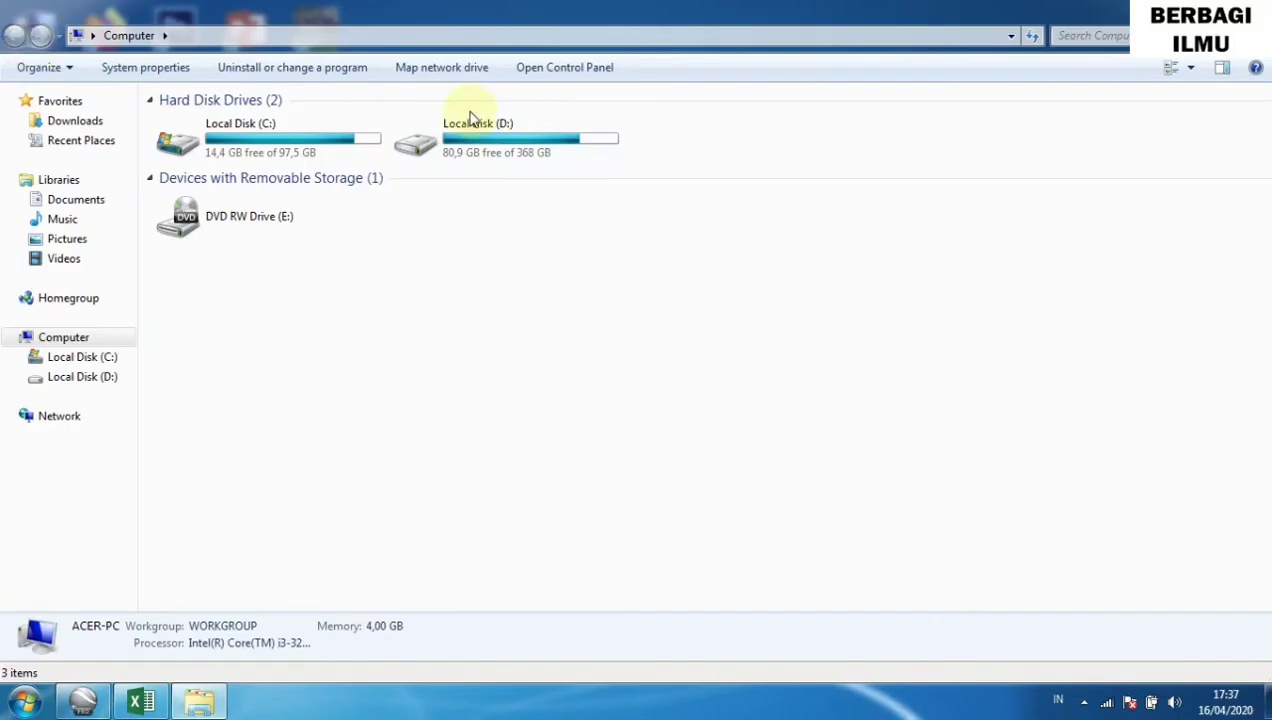
left_click(497, 133)
double_click(497, 133)
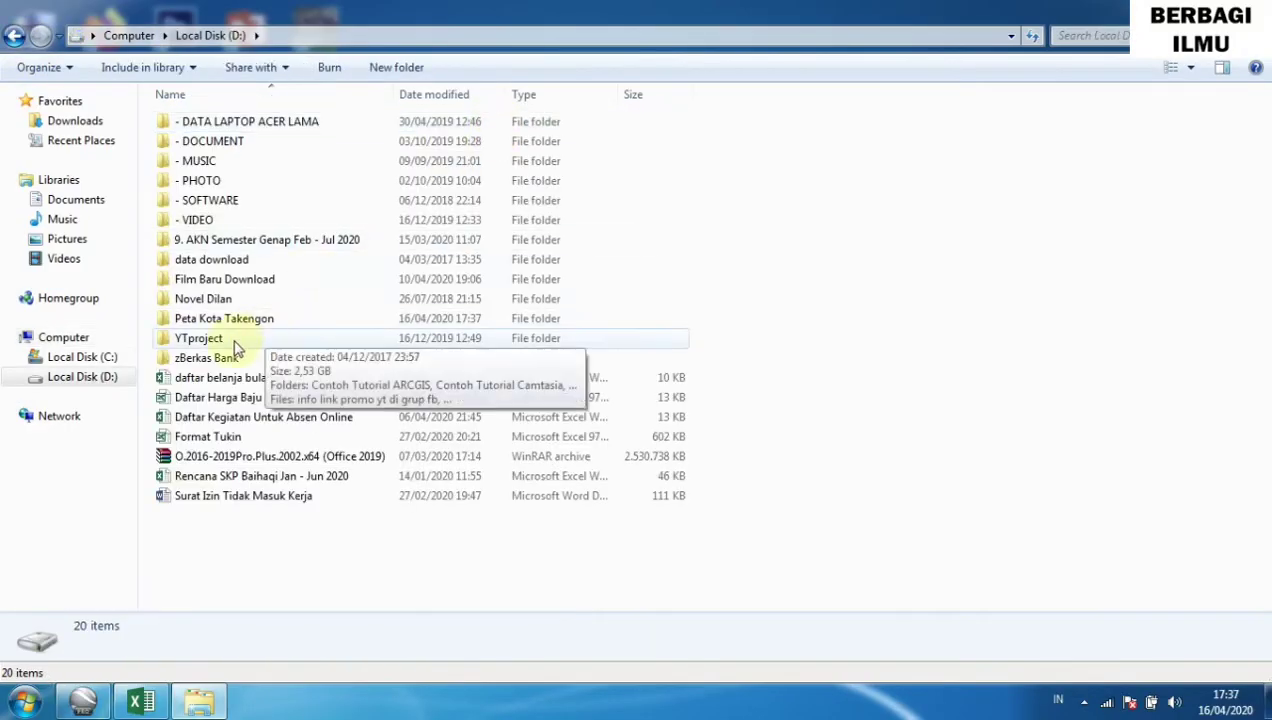
left_click(210, 318)
double_click(210, 318)
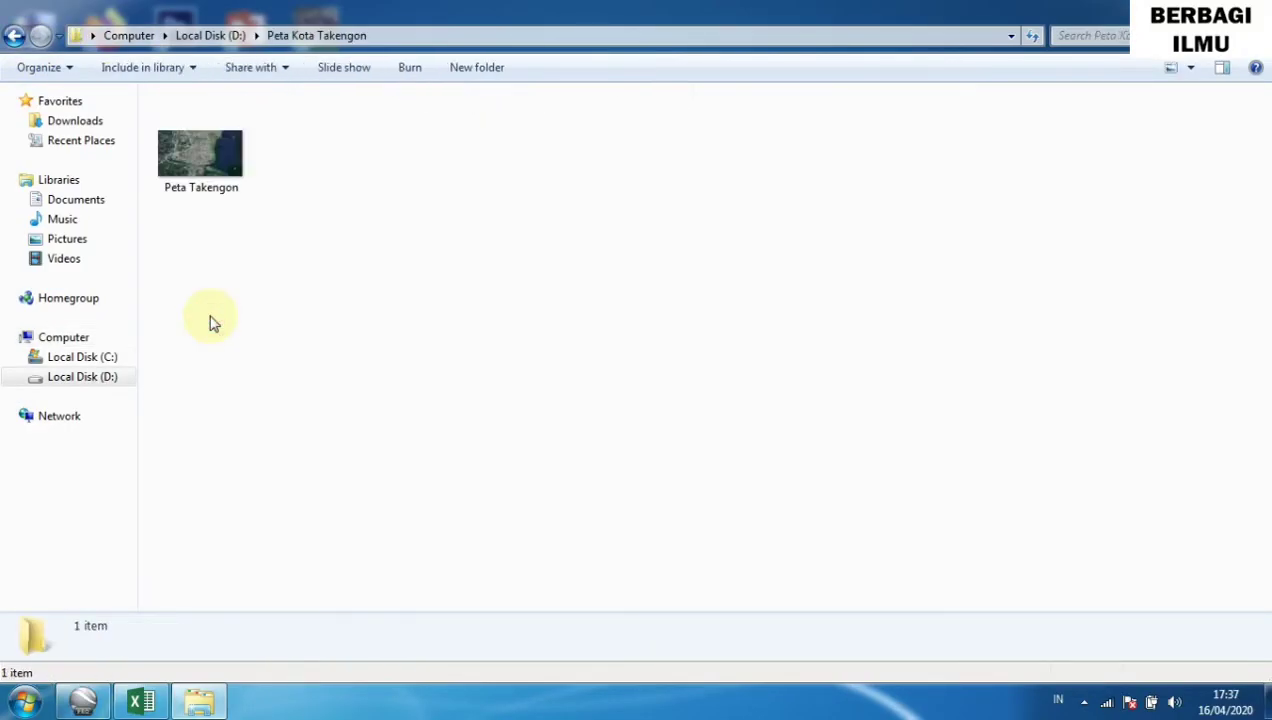
Open the saved Peta Takengon image in Windows Photo Viewer and check its sharpness at higher magnification.
double_click(212, 150)
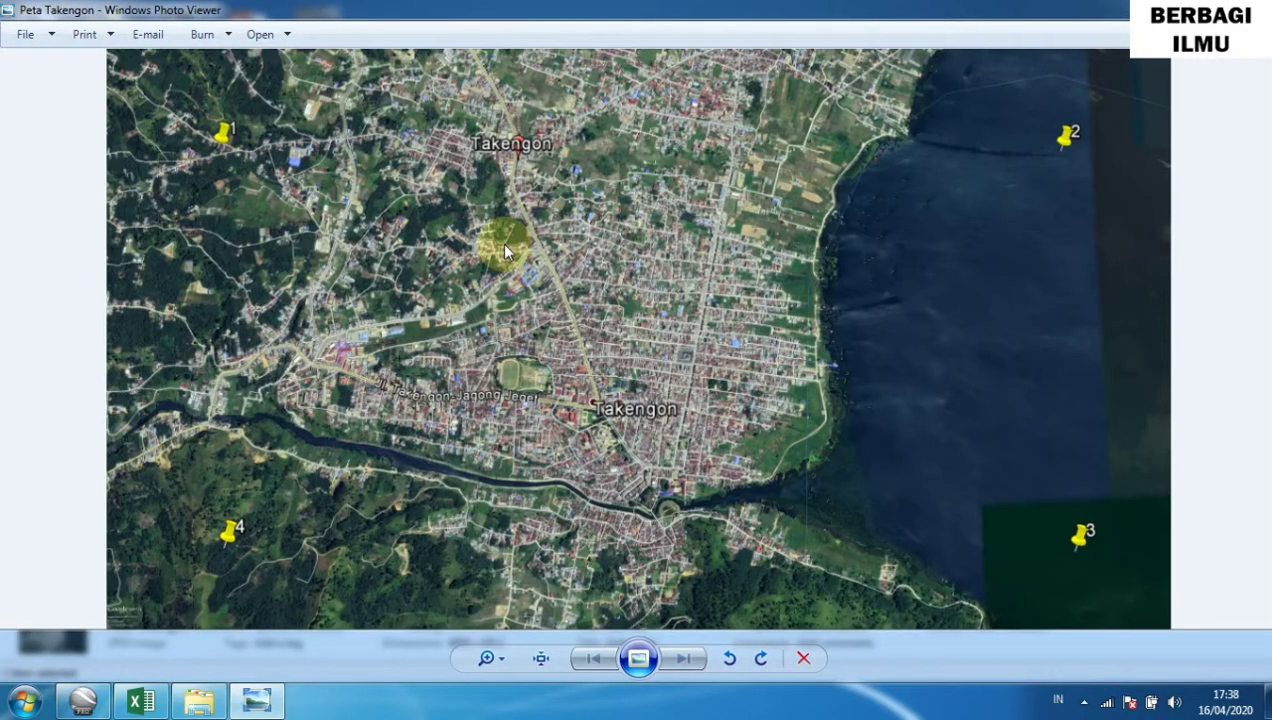
left_click(494, 657)
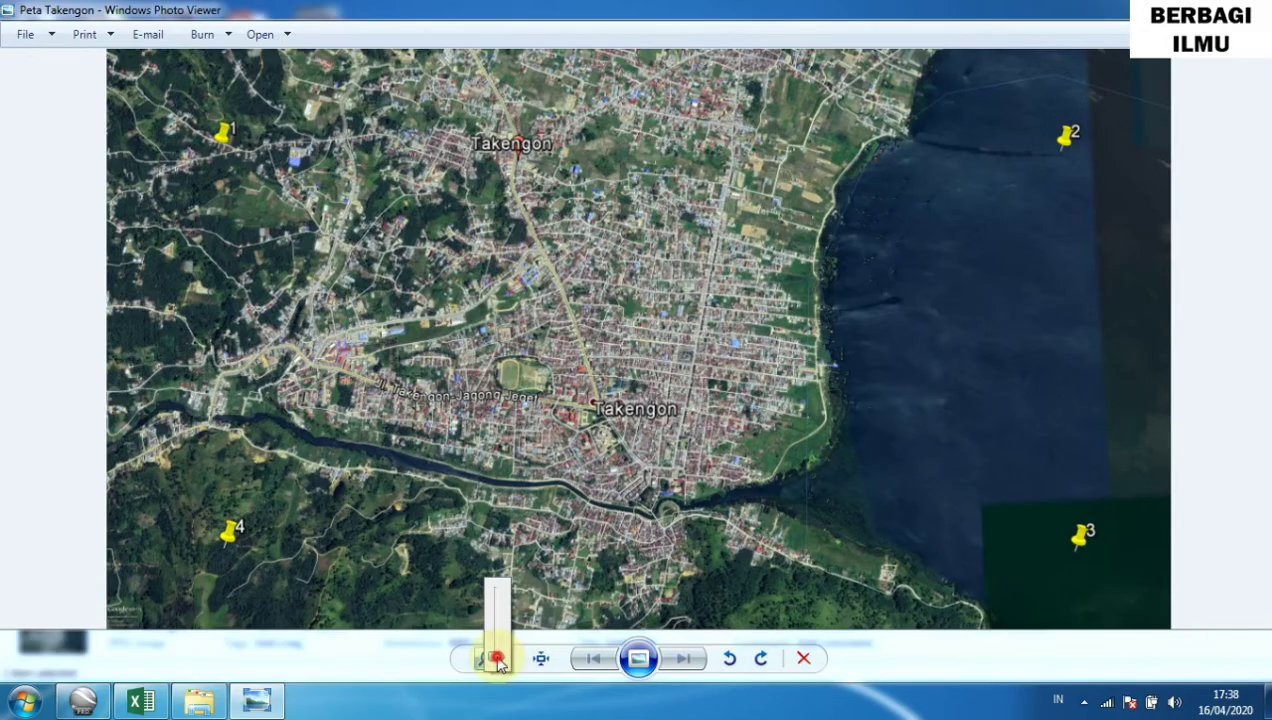
scroll(497, 652, "up", 5)
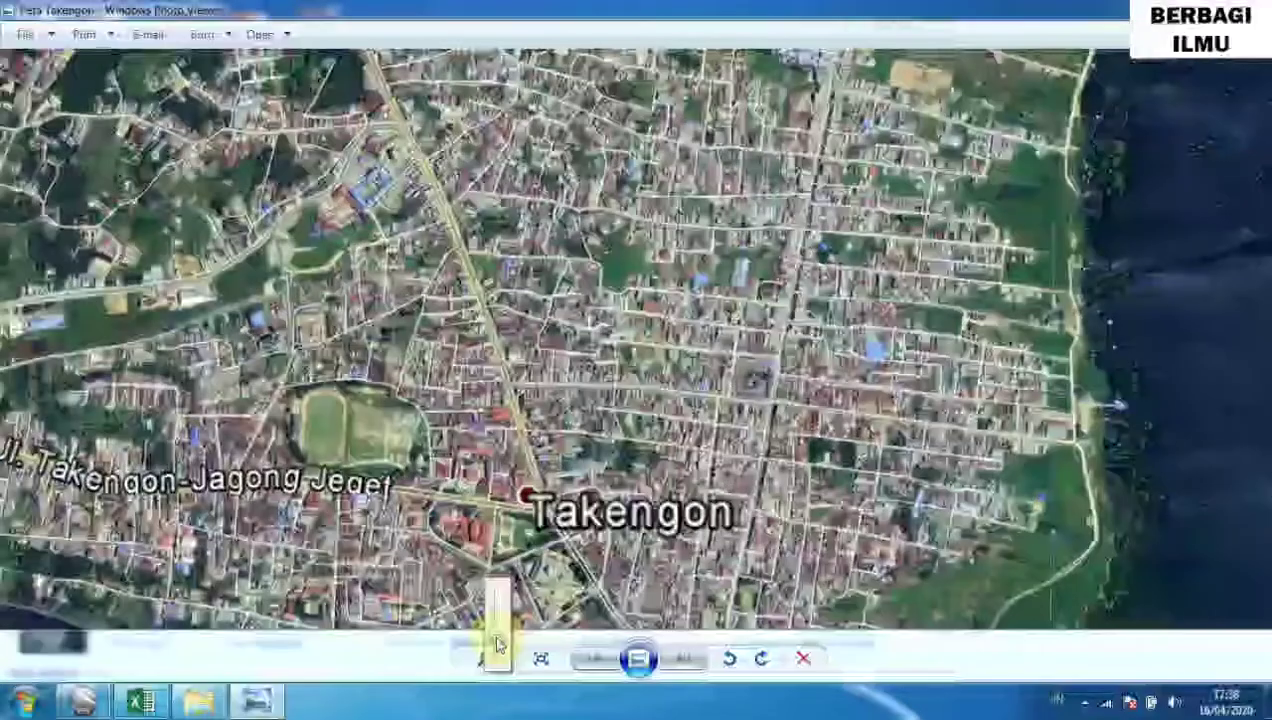
scroll(497, 650, "down", 3)
scroll(497, 650, "up", 3)
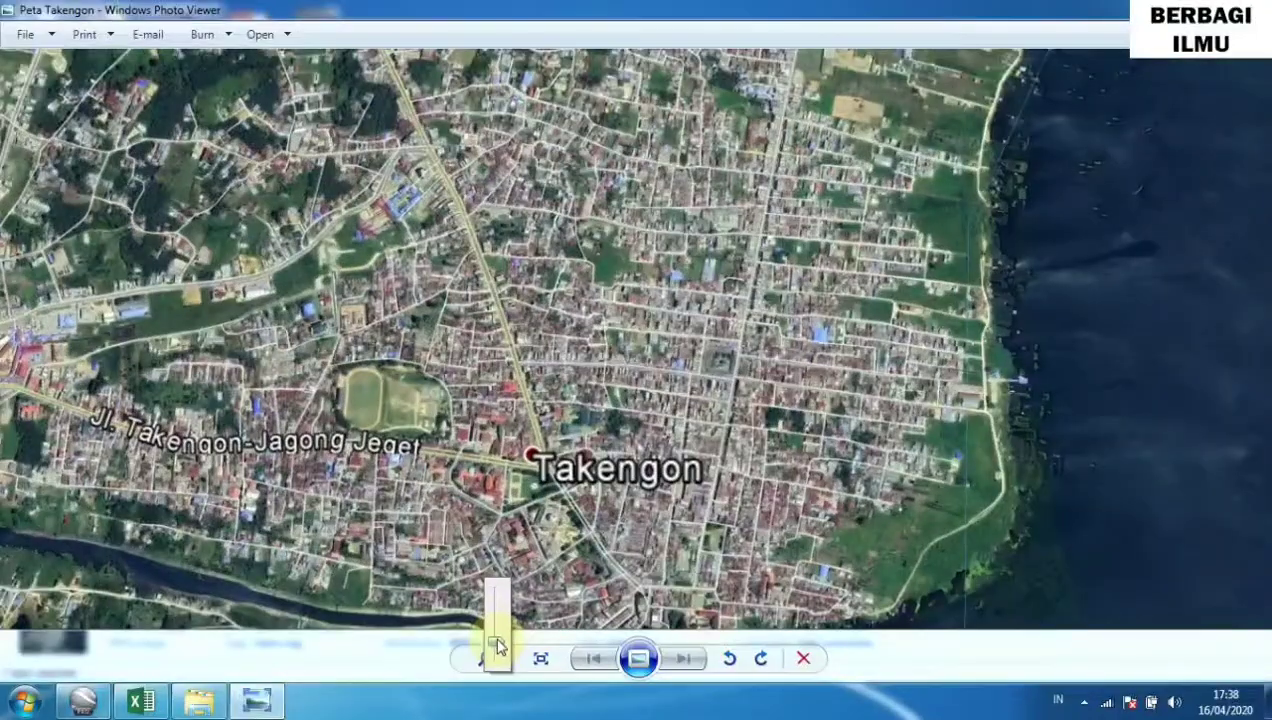
scroll(497, 650, "down", 3)
scroll(494, 644, "up", 4)
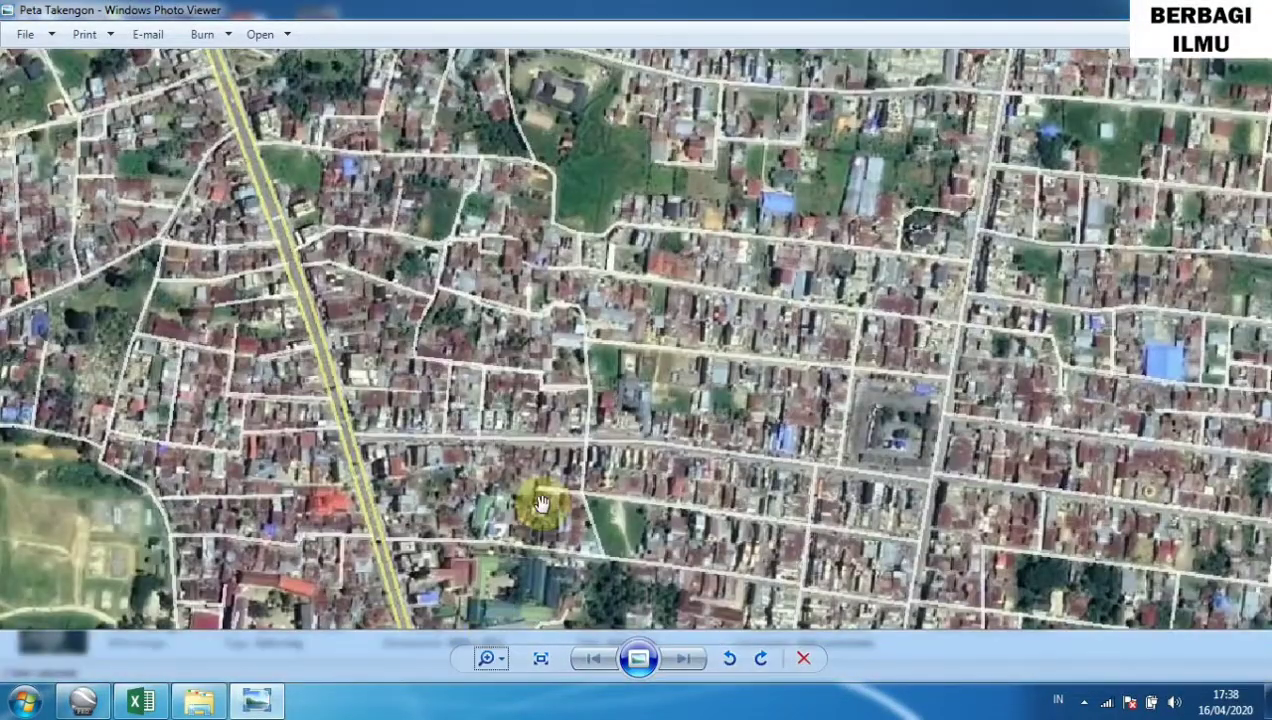
Examine the town streets, lakeshore and river in the enlarged map image, finishing at the full view with all four placemarks.
left_click(490, 658)
left_click_drag(772, 377, 305, 398)
scroll(305, 398, "down", 2)
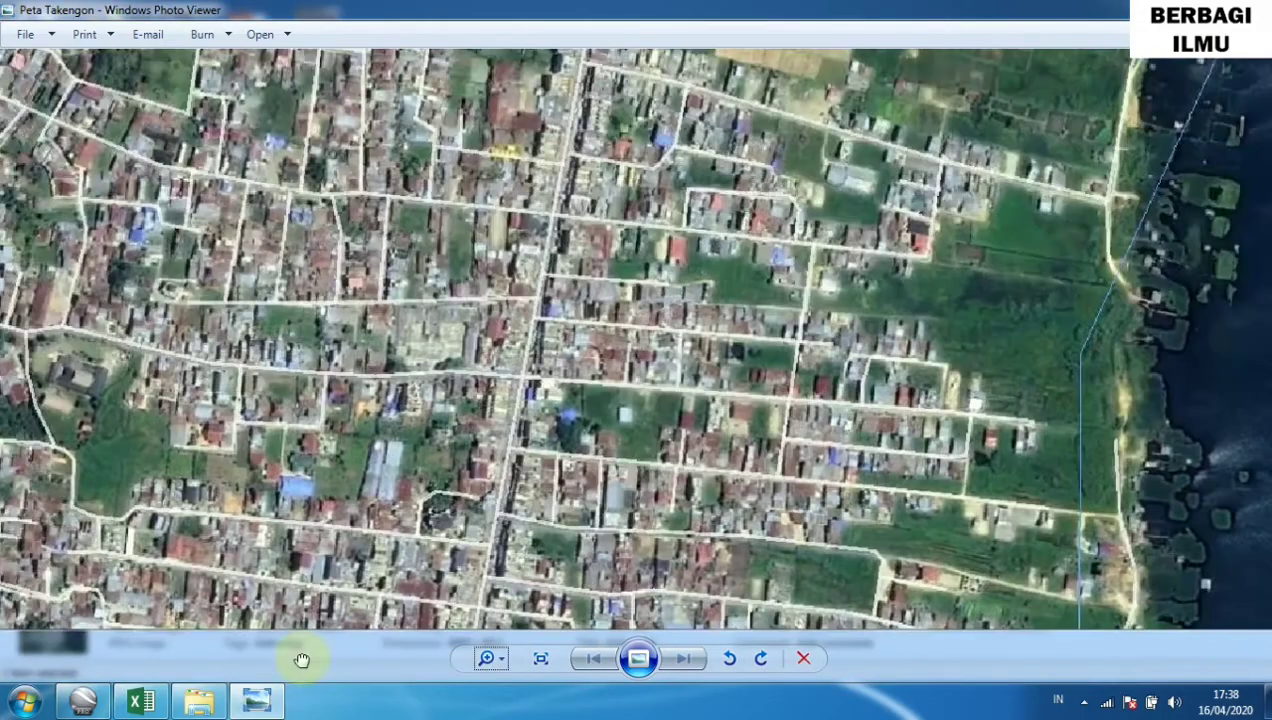
scroll(213, 156, "up", 3)
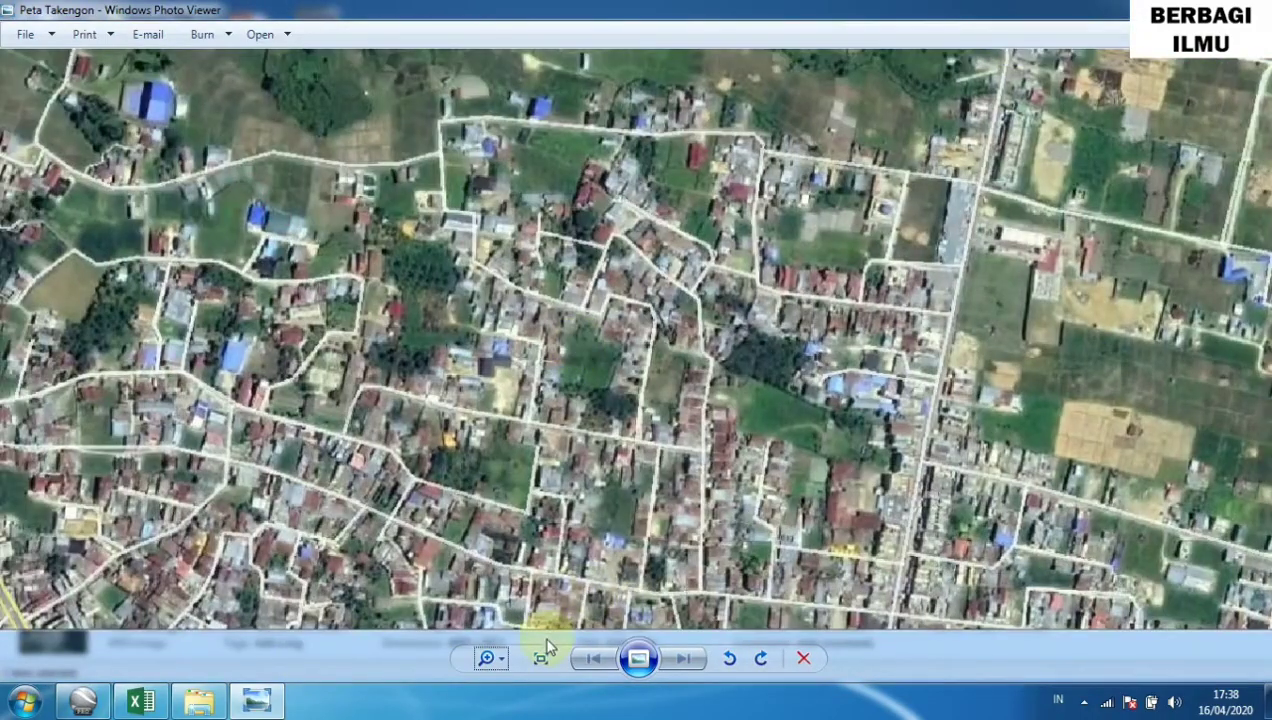
left_click(505, 659)
scroll(505, 659, "down", 2)
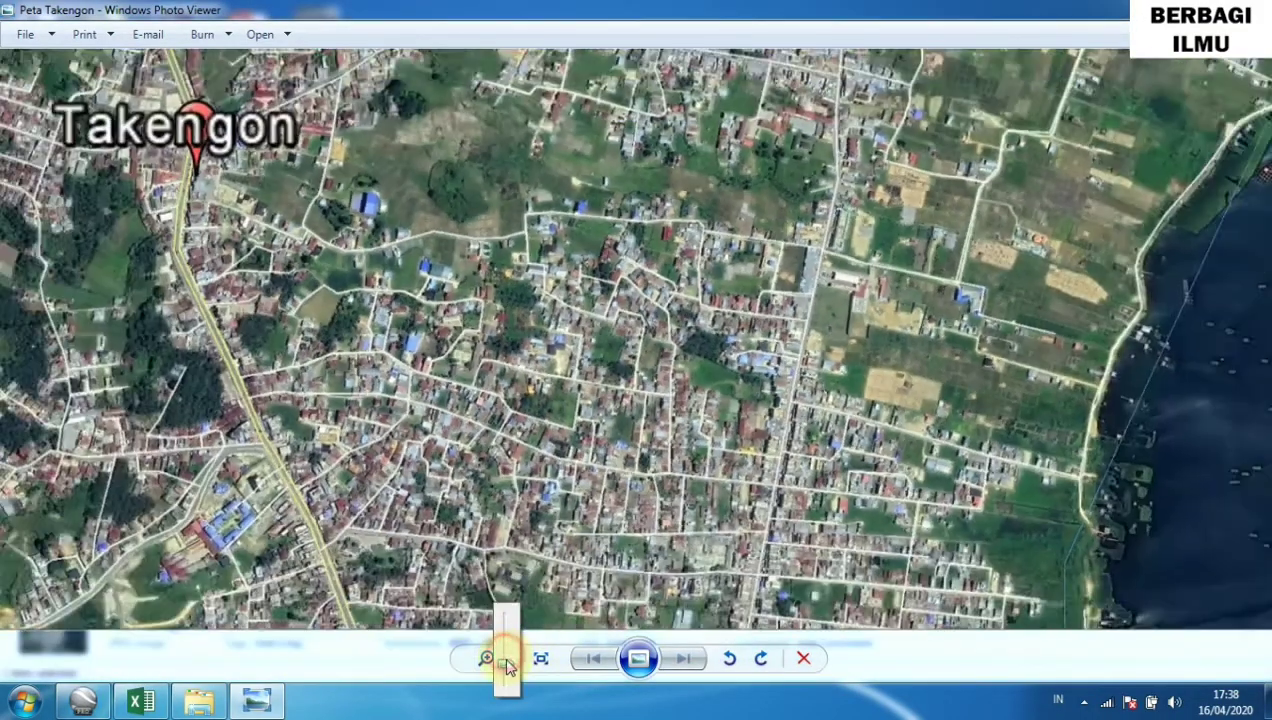
scroll(483, 519, "up", 3)
left_click_drag(483, 519, 940, 247)
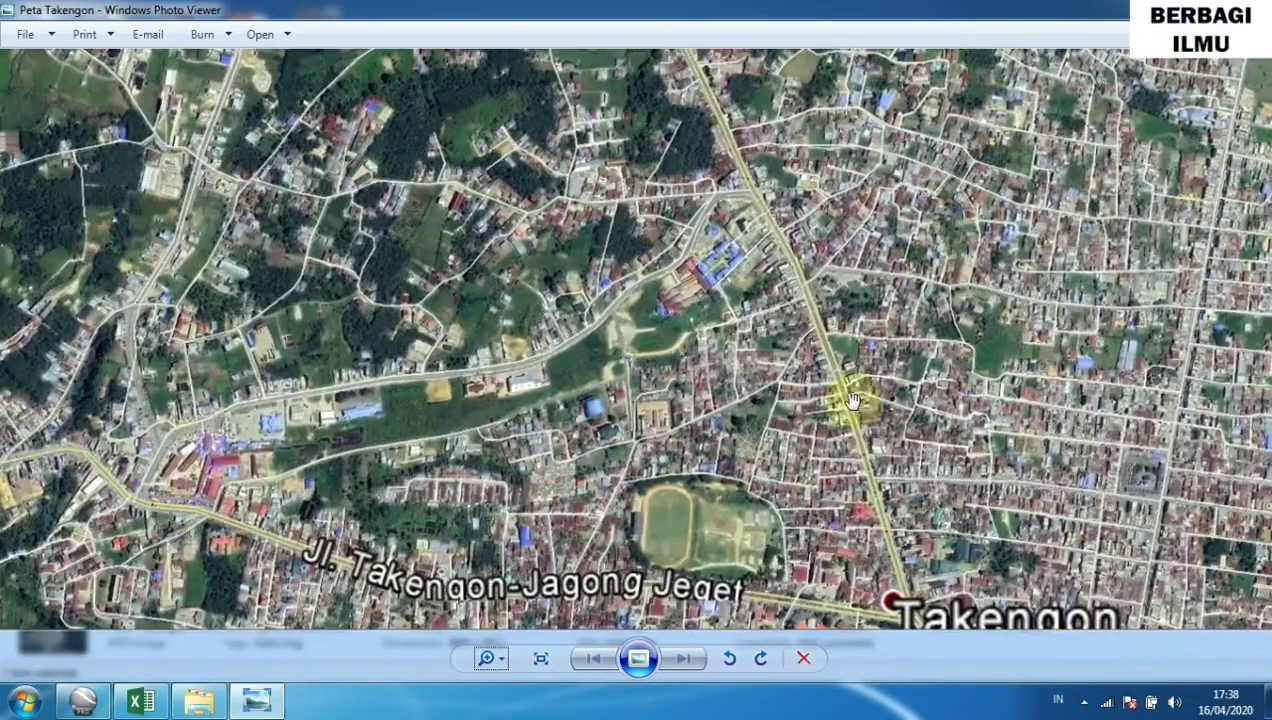
left_click_drag(840, 405, 790, 215)
left_click_drag(846, 497, 845, 300)
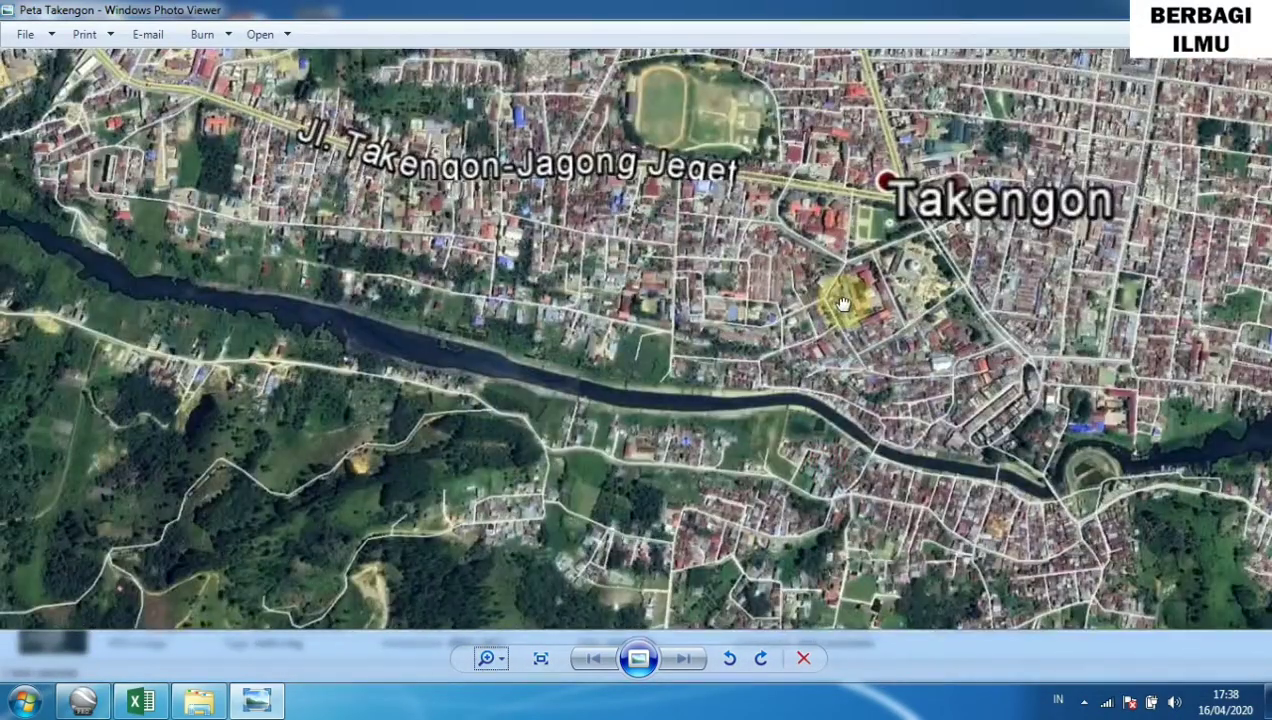
left_click(488, 658)
scroll(488, 658, "down", 3)
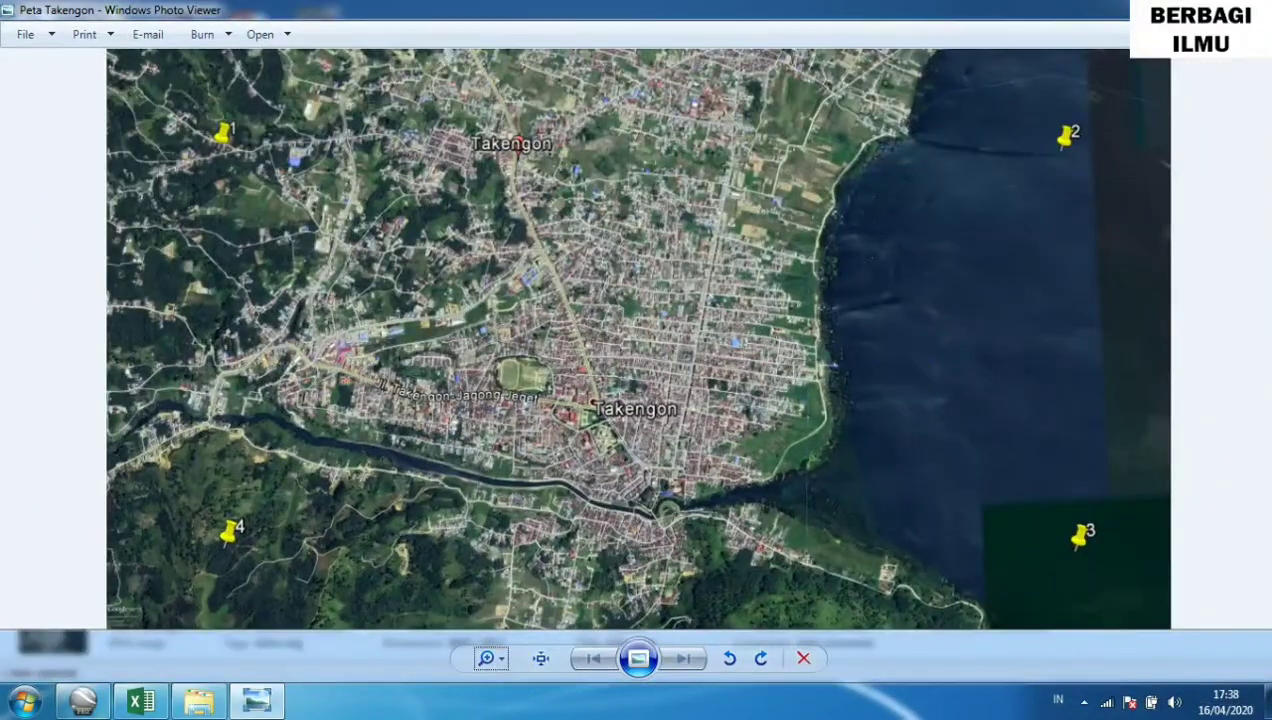
Close the image viewer, the folder window and Google Earth Pro, and minimize the Excel coordinate table after viewing it.
left_click(1252, 10)
left_click(1252, 10)
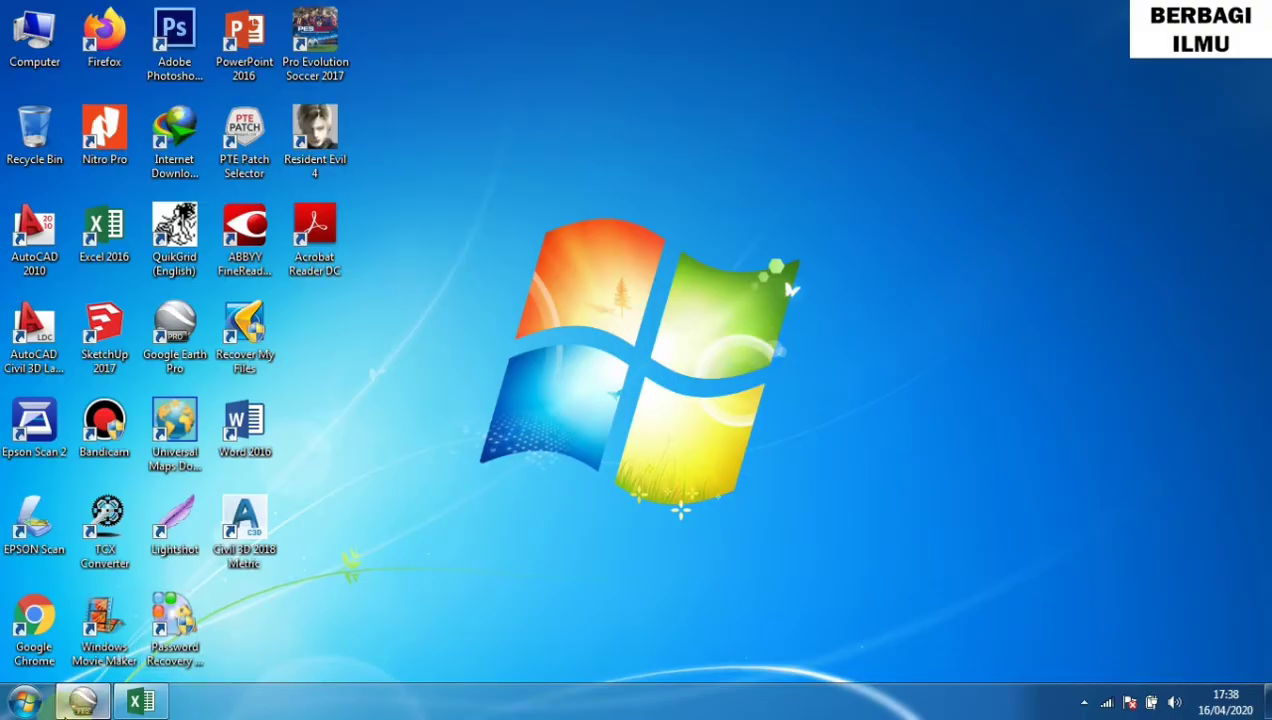
left_click(88, 703)
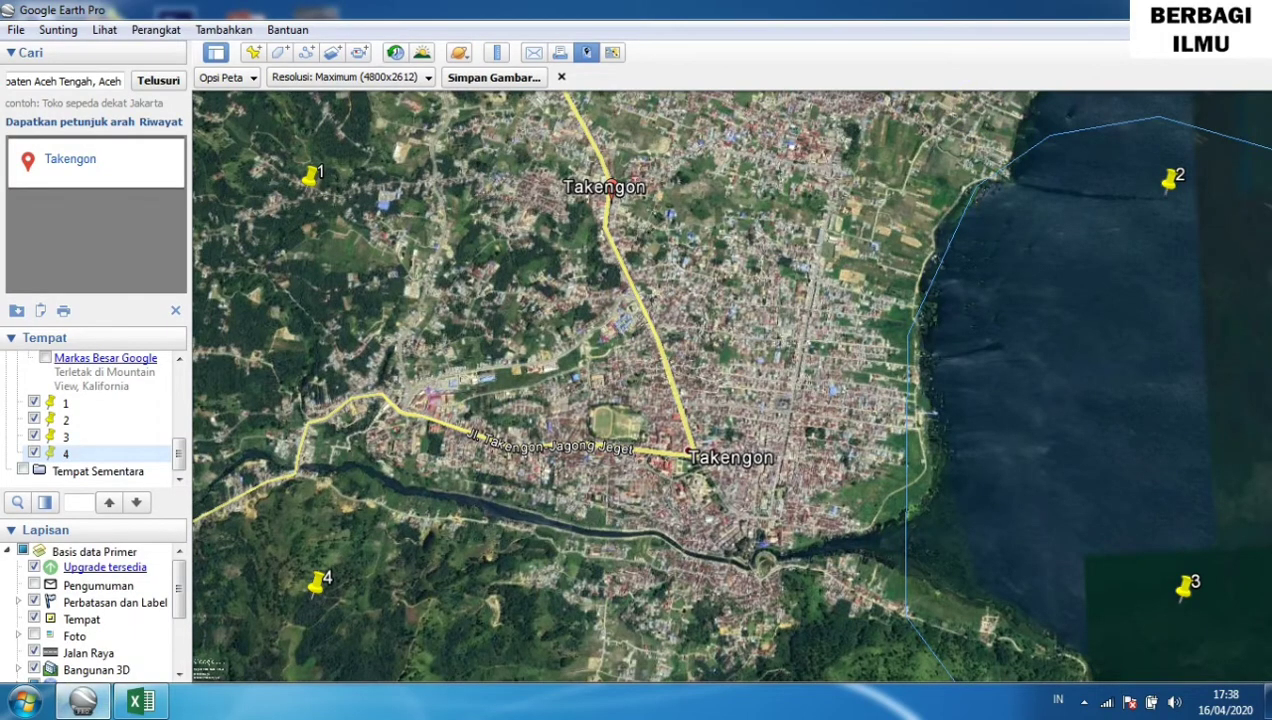
key("alt+F4")
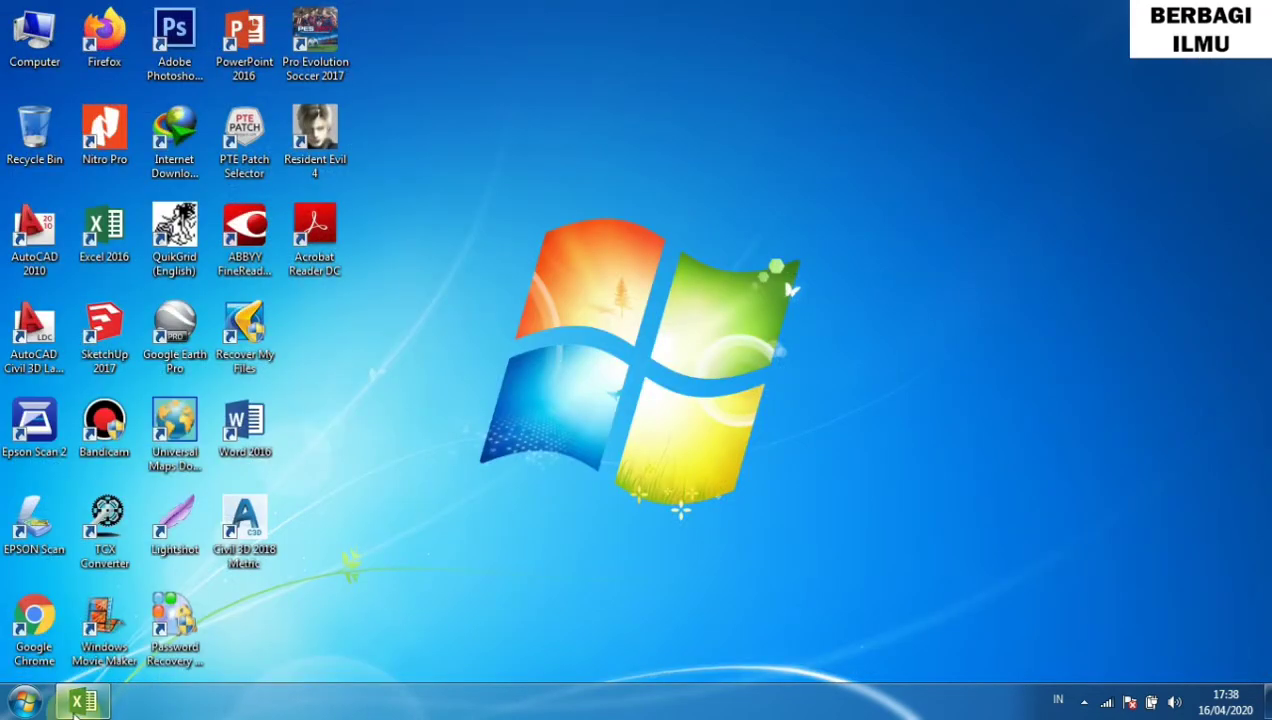
left_click(80, 703)
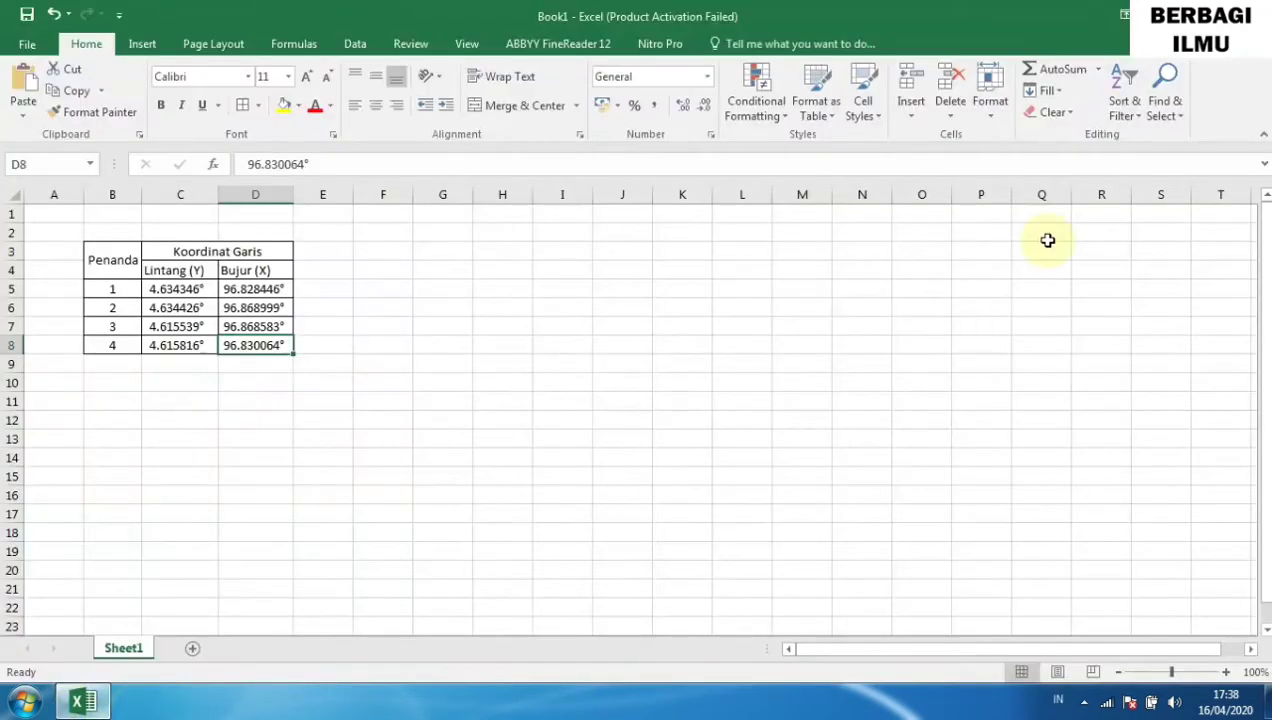
left_click(1160, 16)
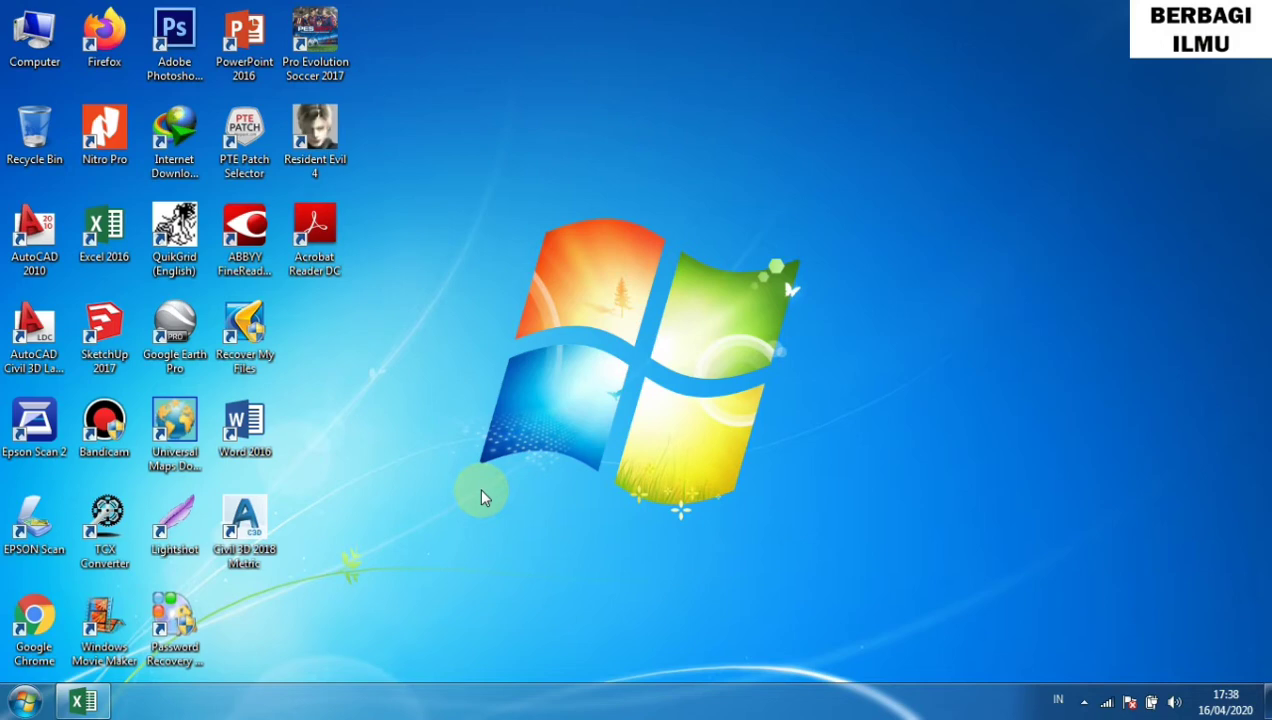
Search the installed programs for "arc" and launch ArcCatalog 10.3.
left_click(26, 702)
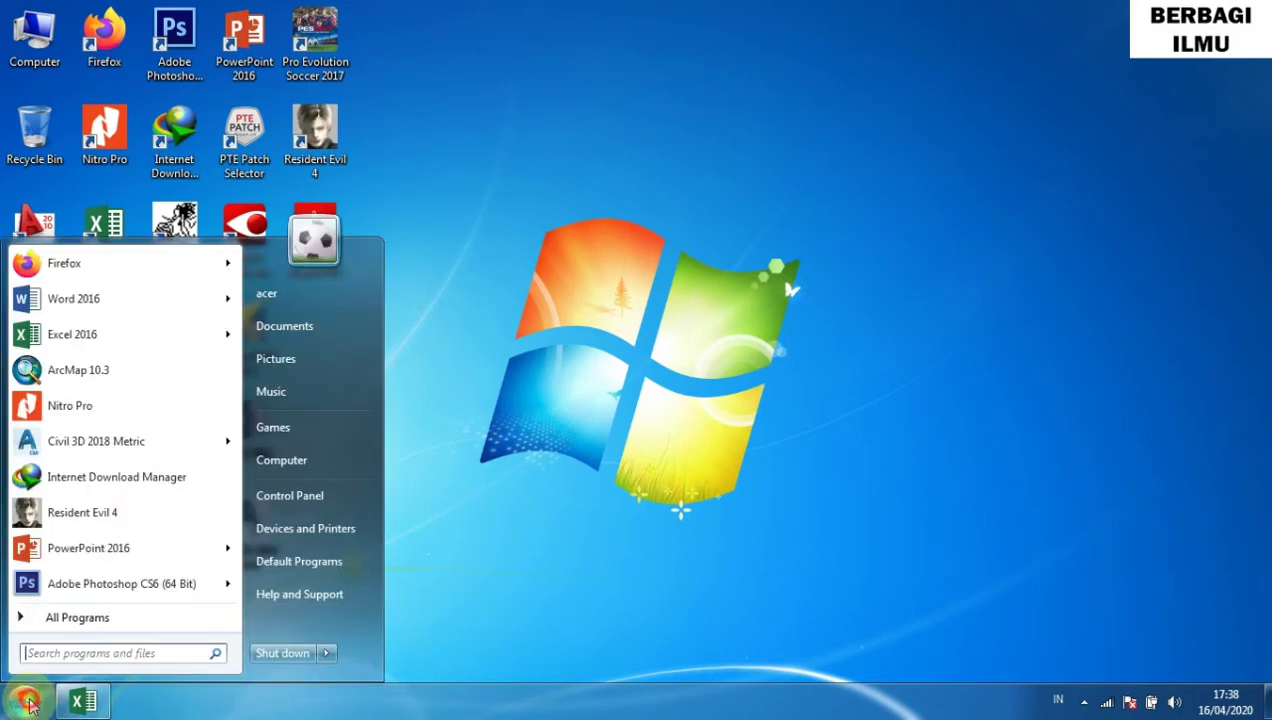
type("ar")
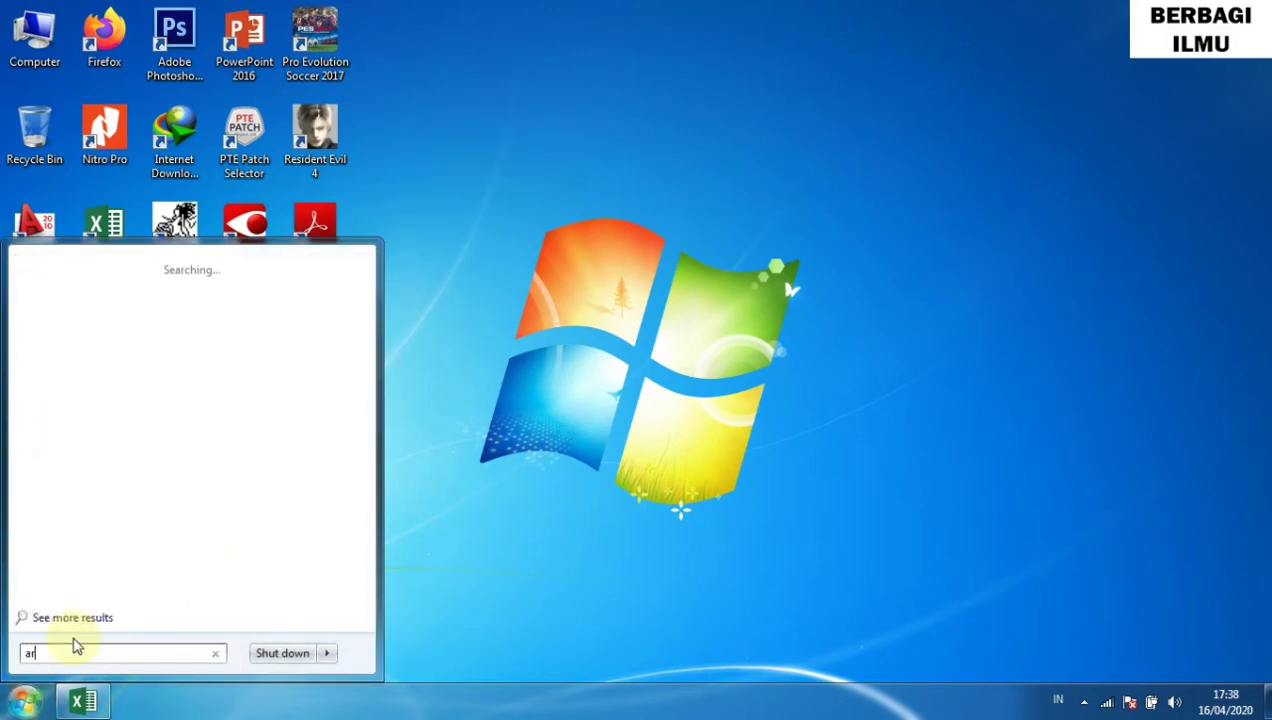
type("c")
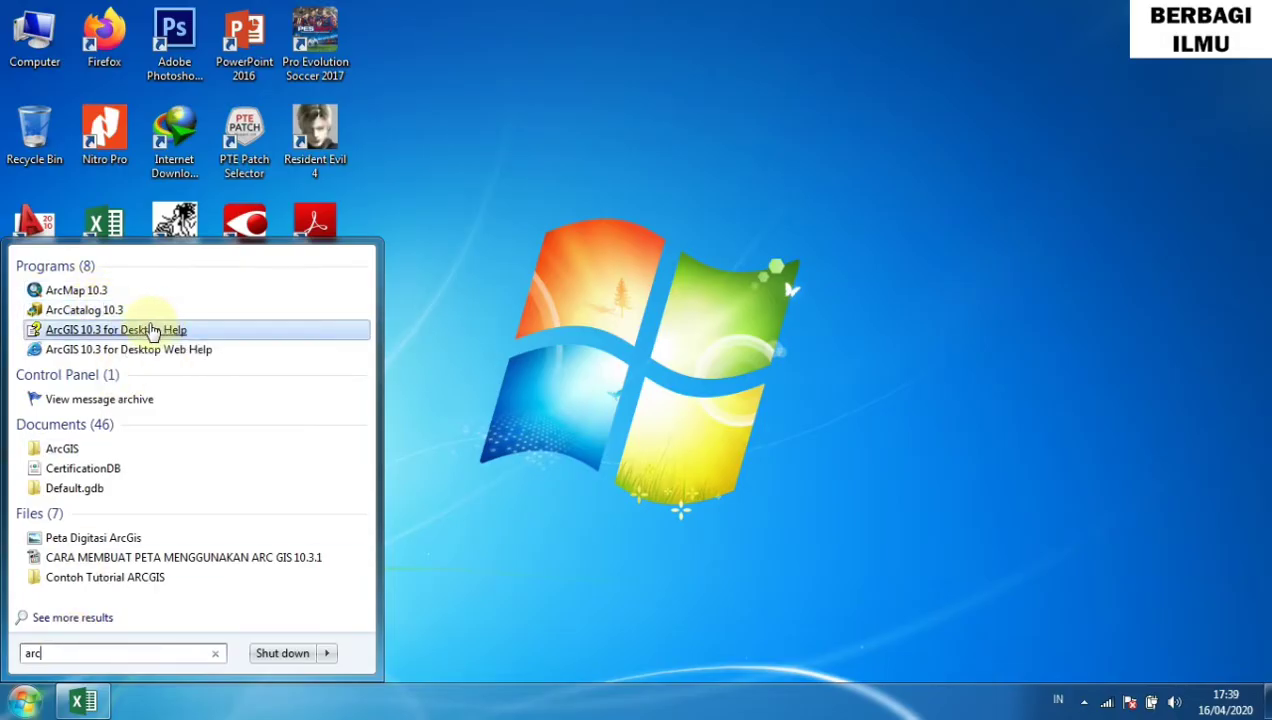
left_click(87, 313)
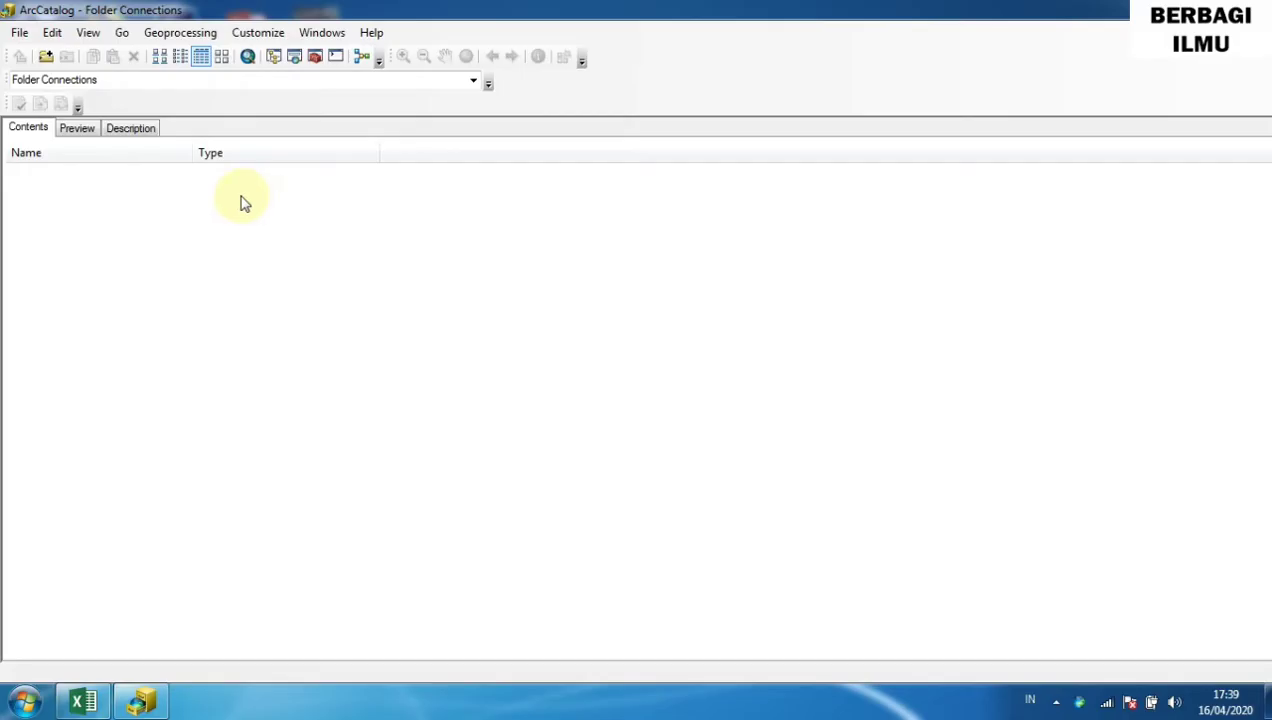
Connect ArcCatalog to the Peta Kota Takengon folder on Local Disk (D:).
left_click(47, 58)
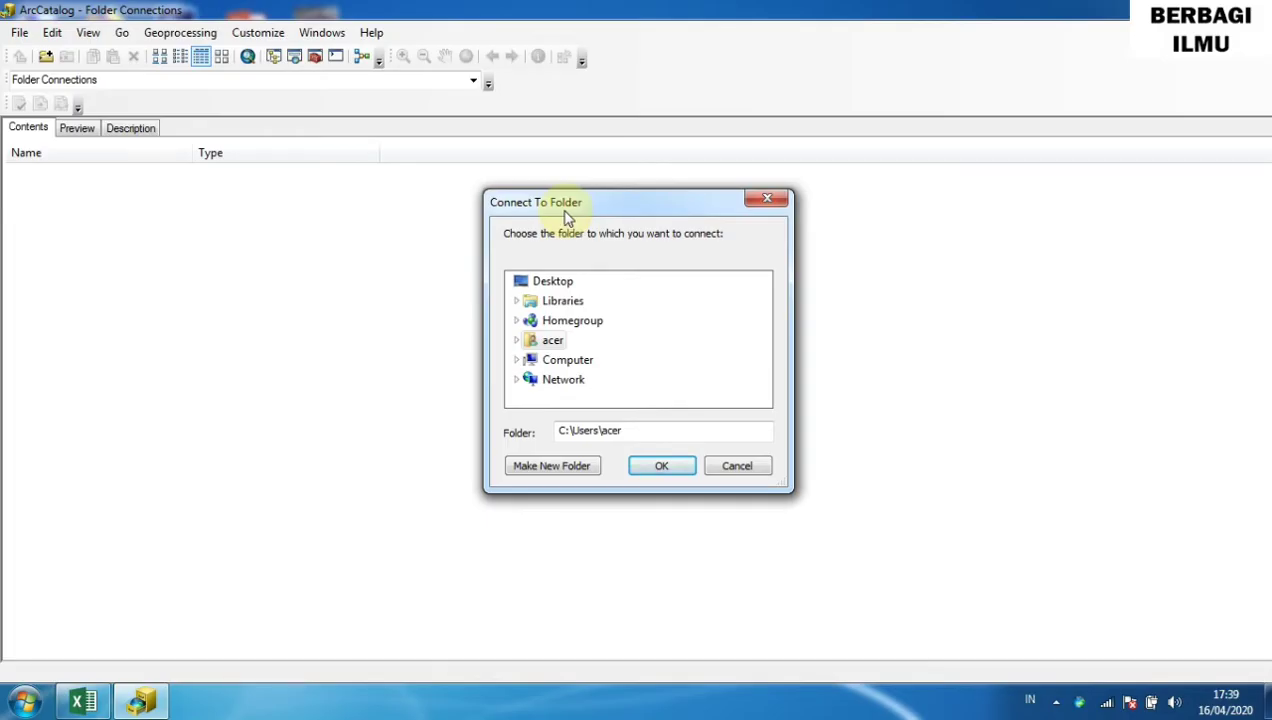
left_click(556, 366)
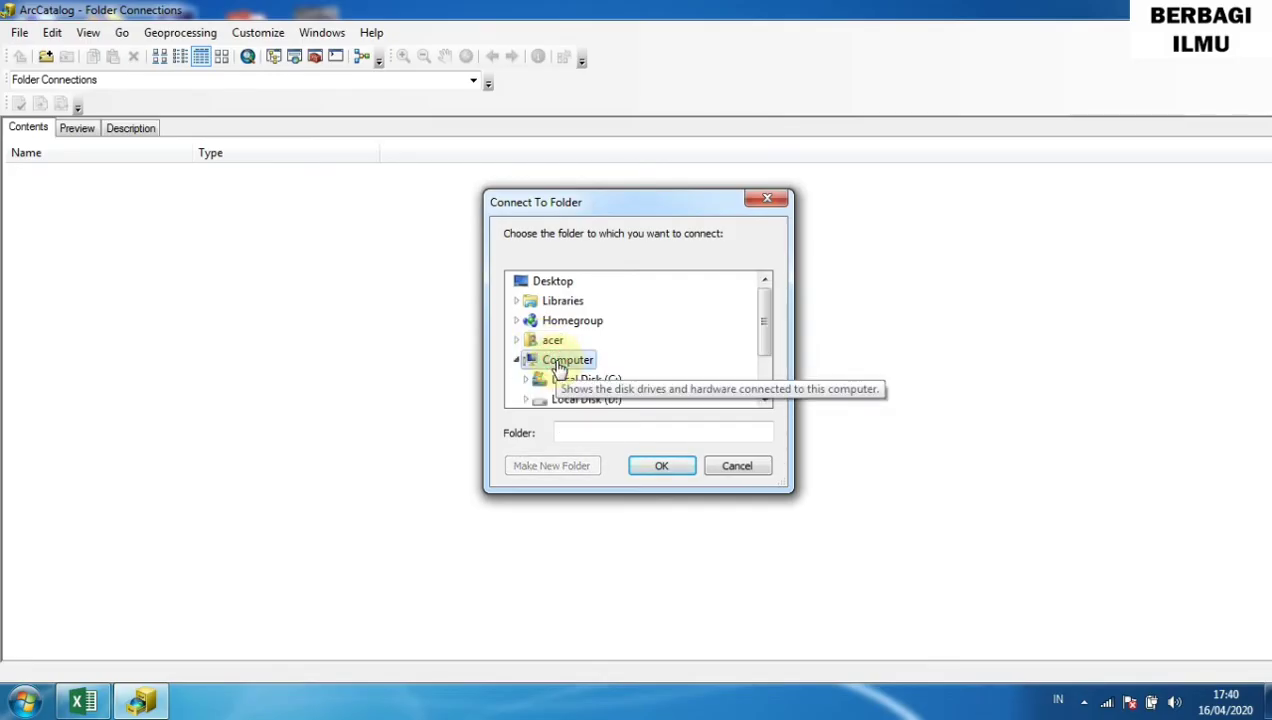
left_click(607, 401)
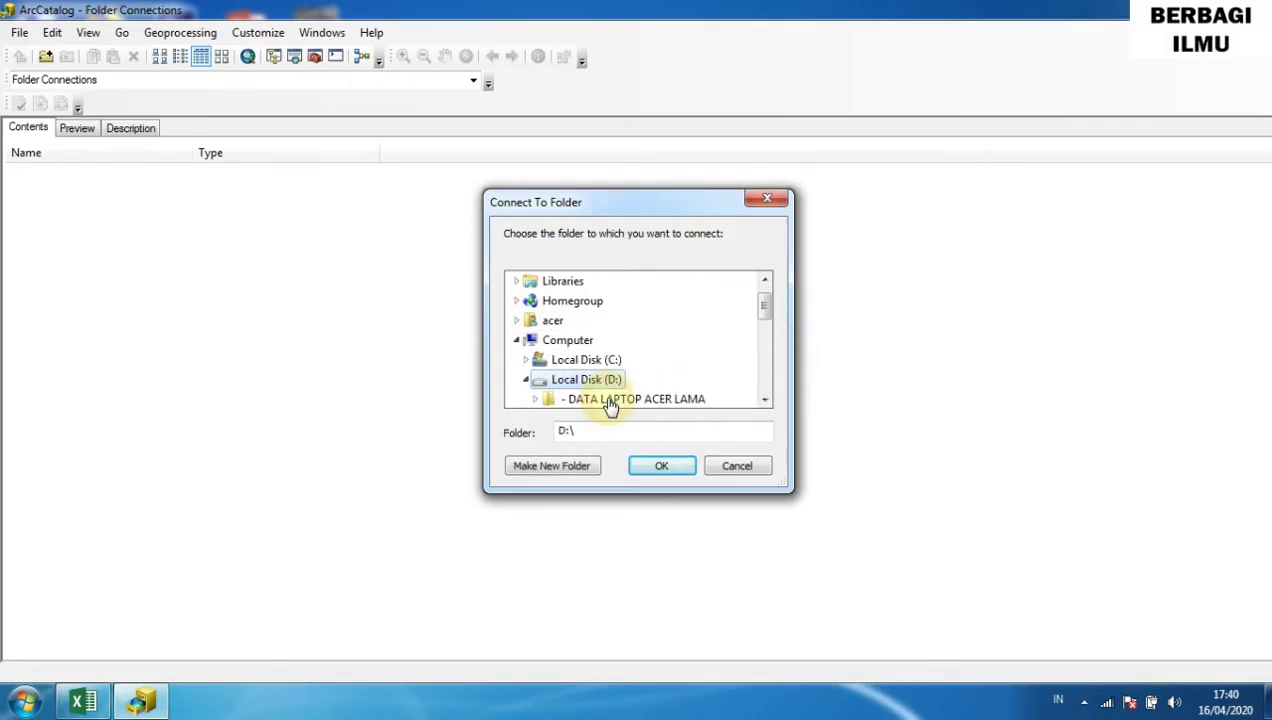
left_click(764, 401)
left_click(764, 401)
left_click(764, 401)
left_click(764, 401)
left_click(764, 401)
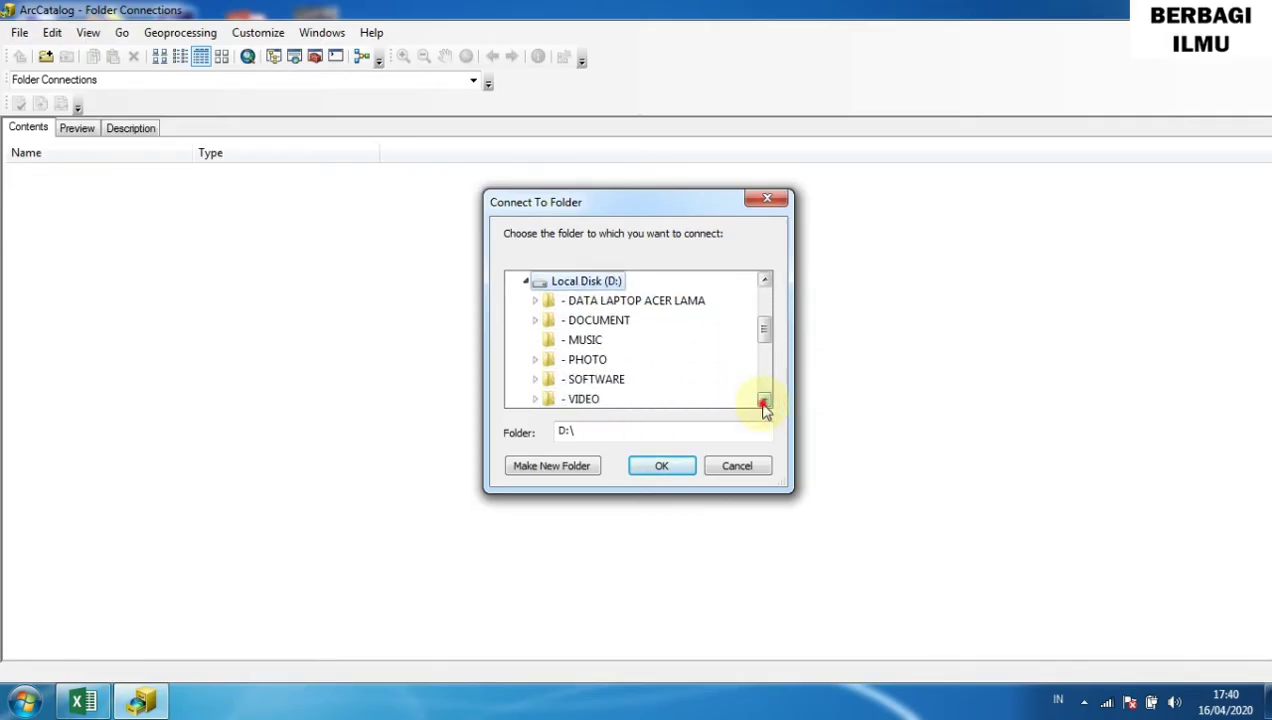
left_click(764, 401)
left_click(764, 401)
left_click(764, 401)
left_click(764, 401)
left_click(764, 401)
left_click(764, 401)
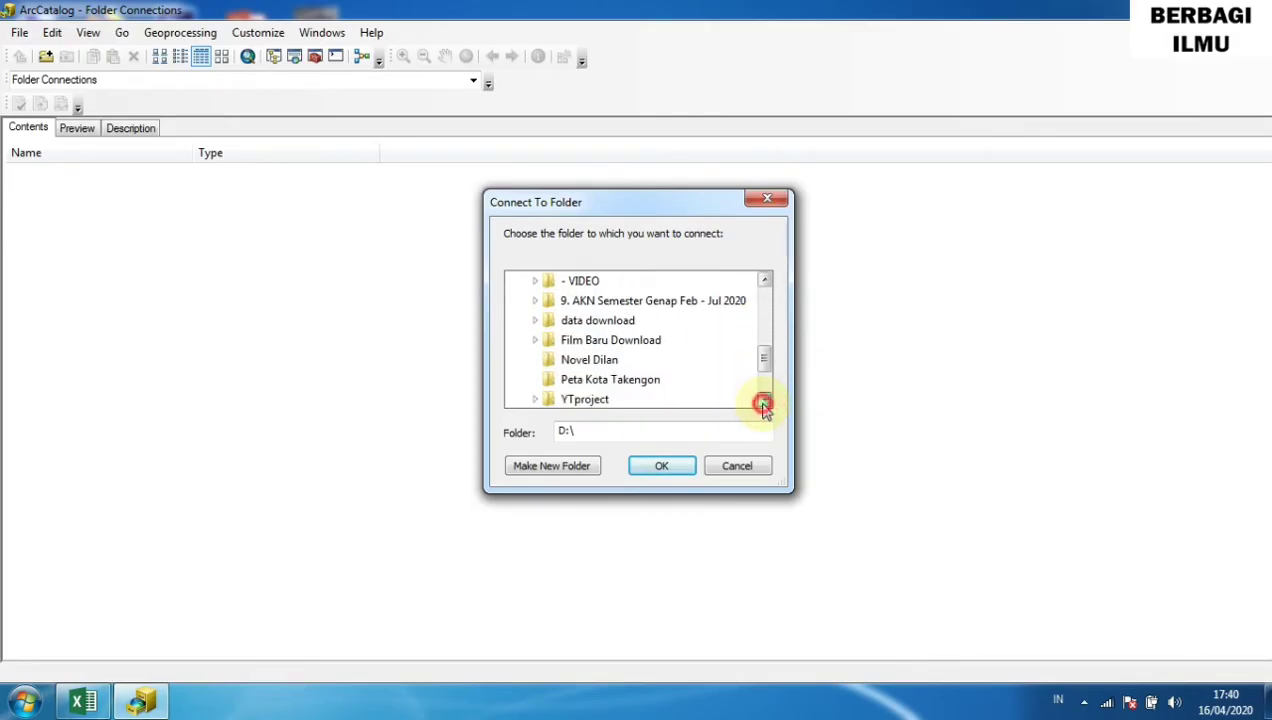
left_click(641, 382)
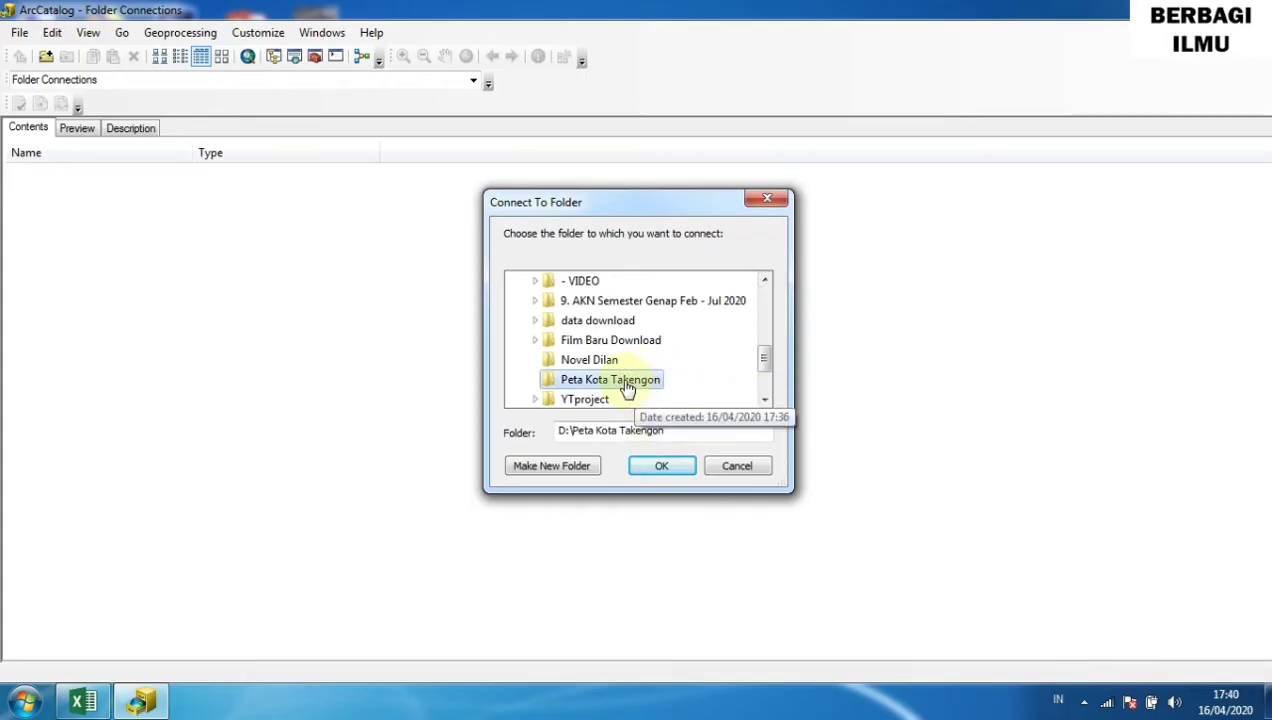
left_click(658, 467)
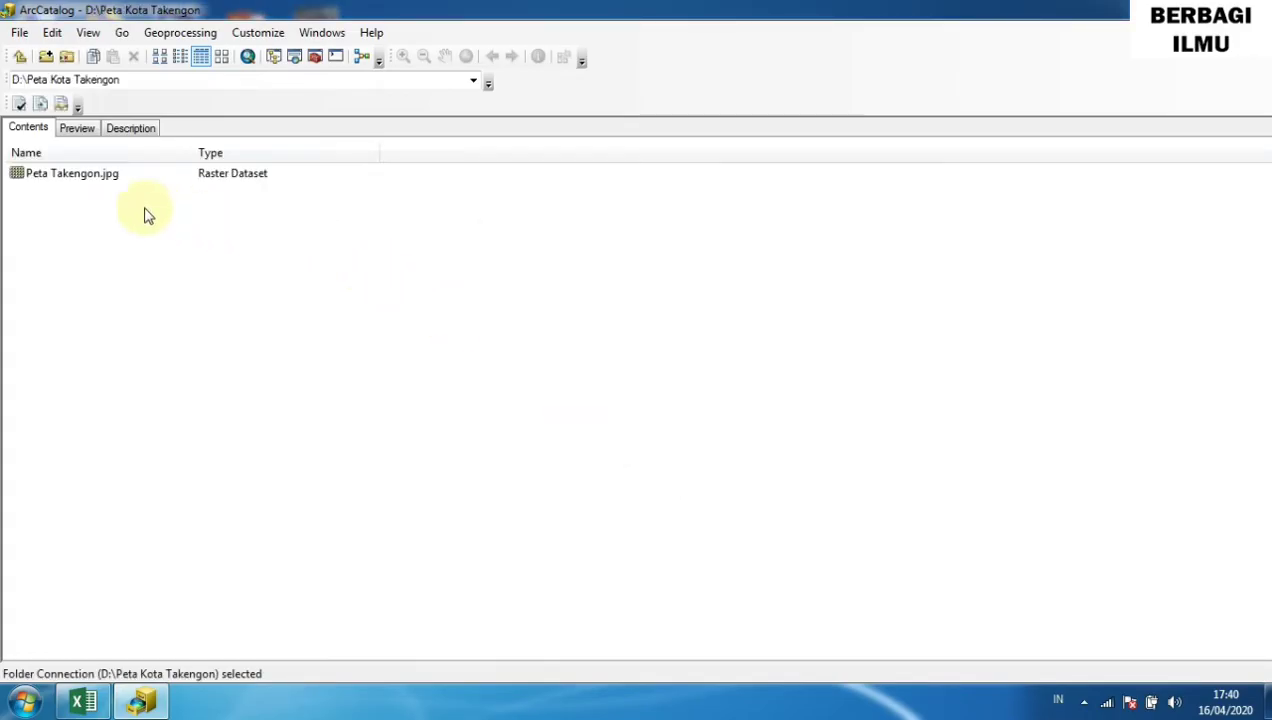
Open the raster dataset properties of Peta Takengon.jpg and start editing its spatial reference.
left_click(62, 177)
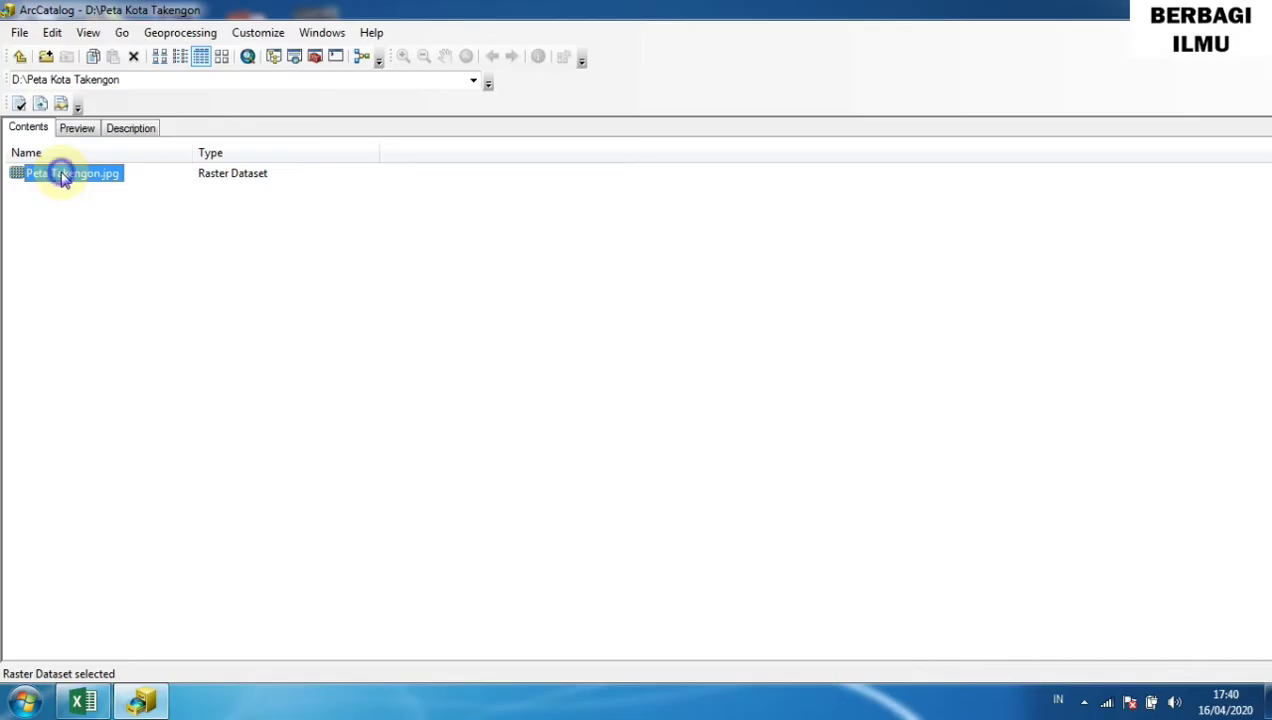
right_click(62, 177)
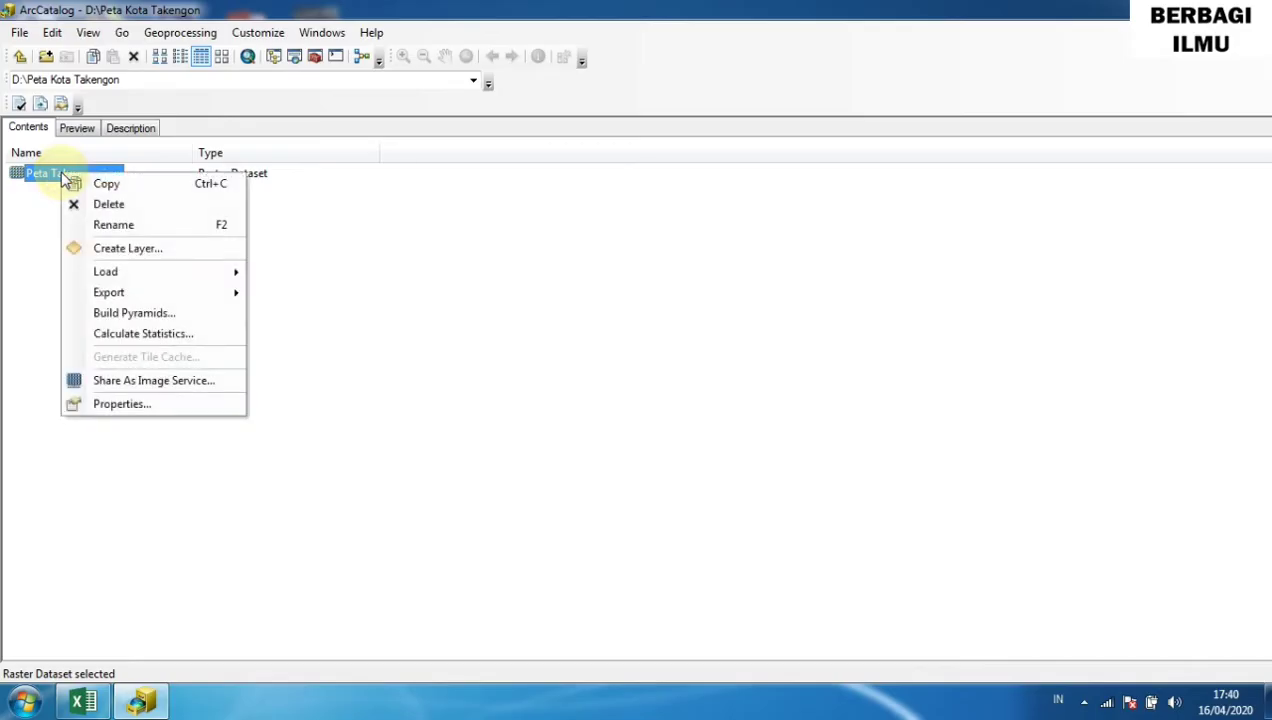
left_click(122, 404)
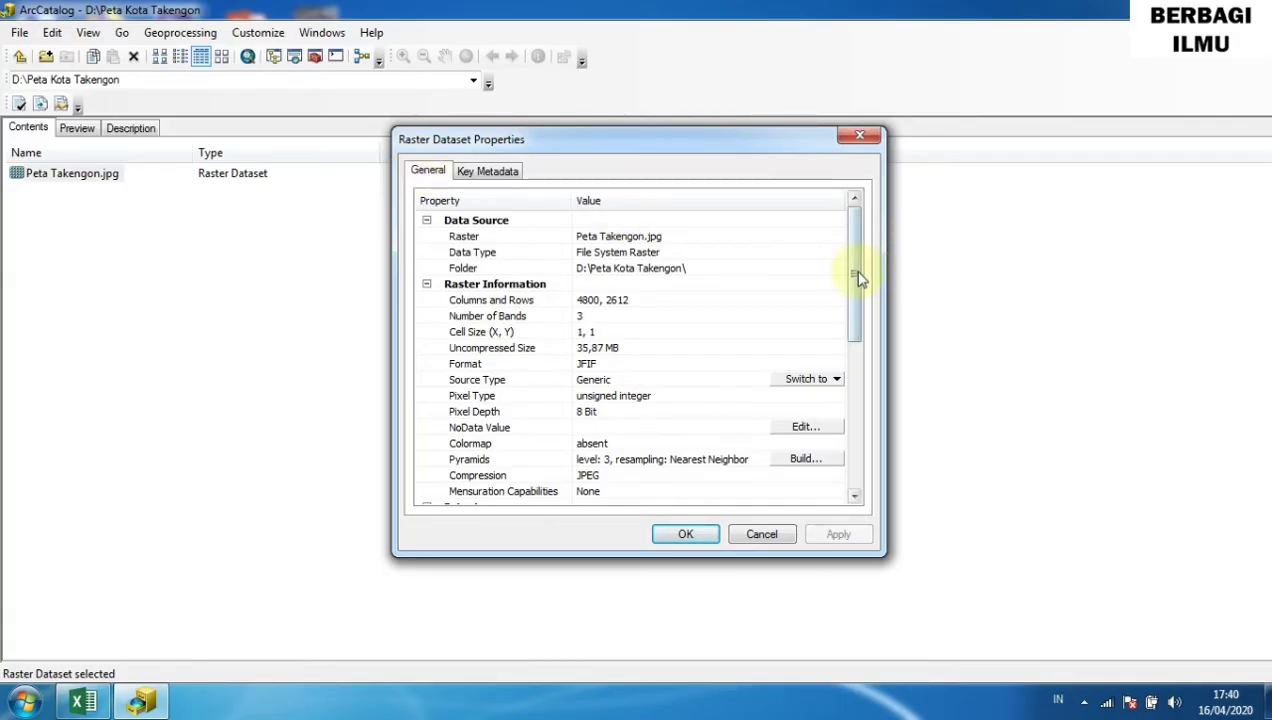
left_click_drag(855, 278, 852, 394)
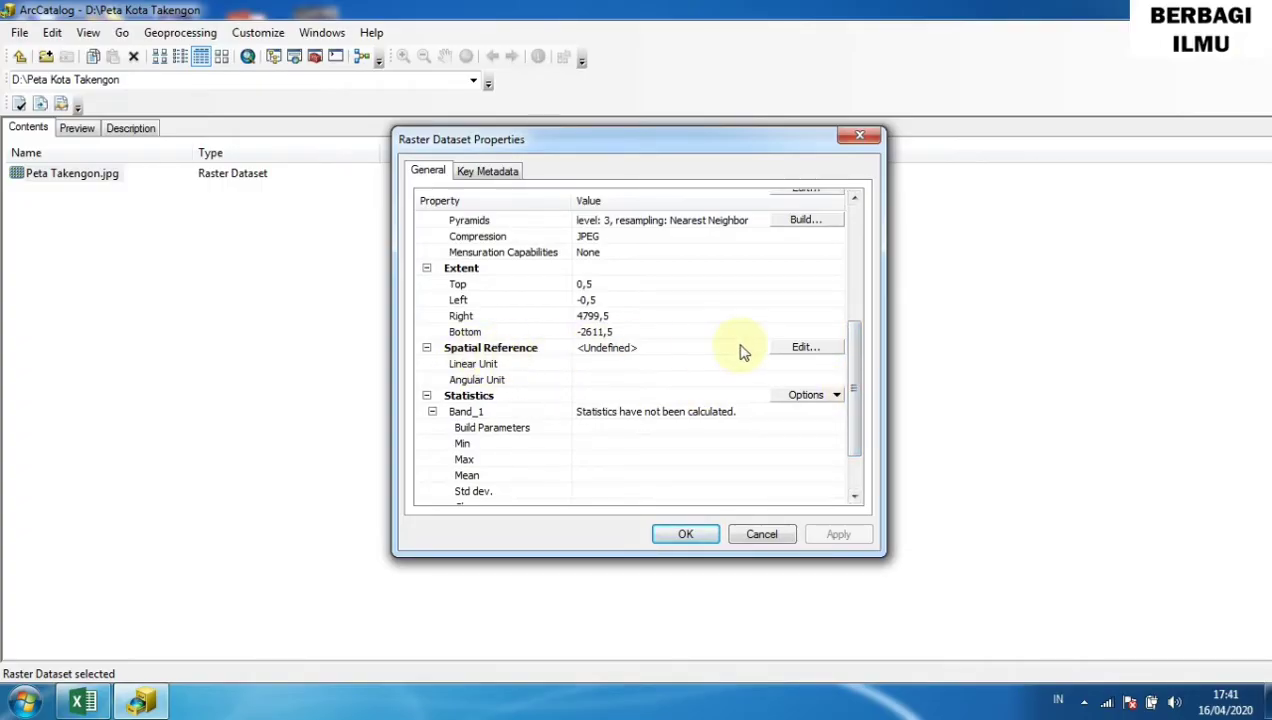
left_click(805, 348)
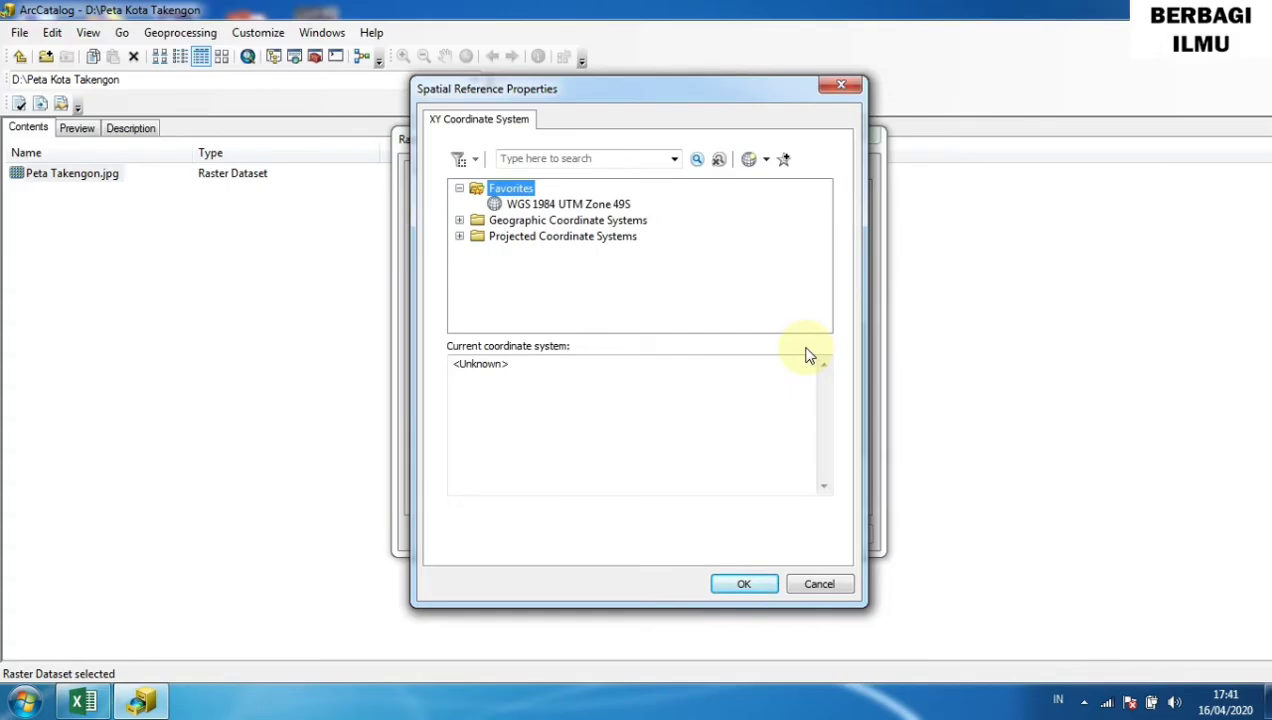
Assign the World geographic coordinate system WGS 1984 to Peta Takengon.jpg and apply the raster dataset properties.
left_click(507, 226)
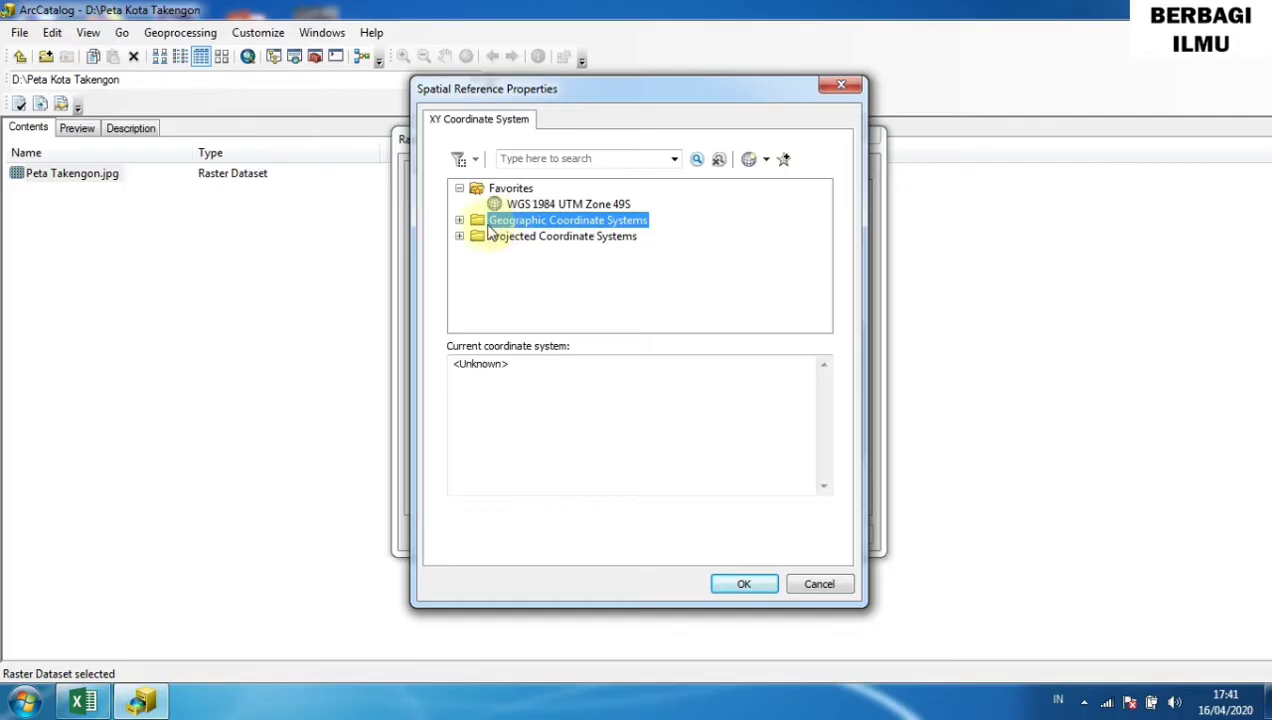
left_click(460, 222)
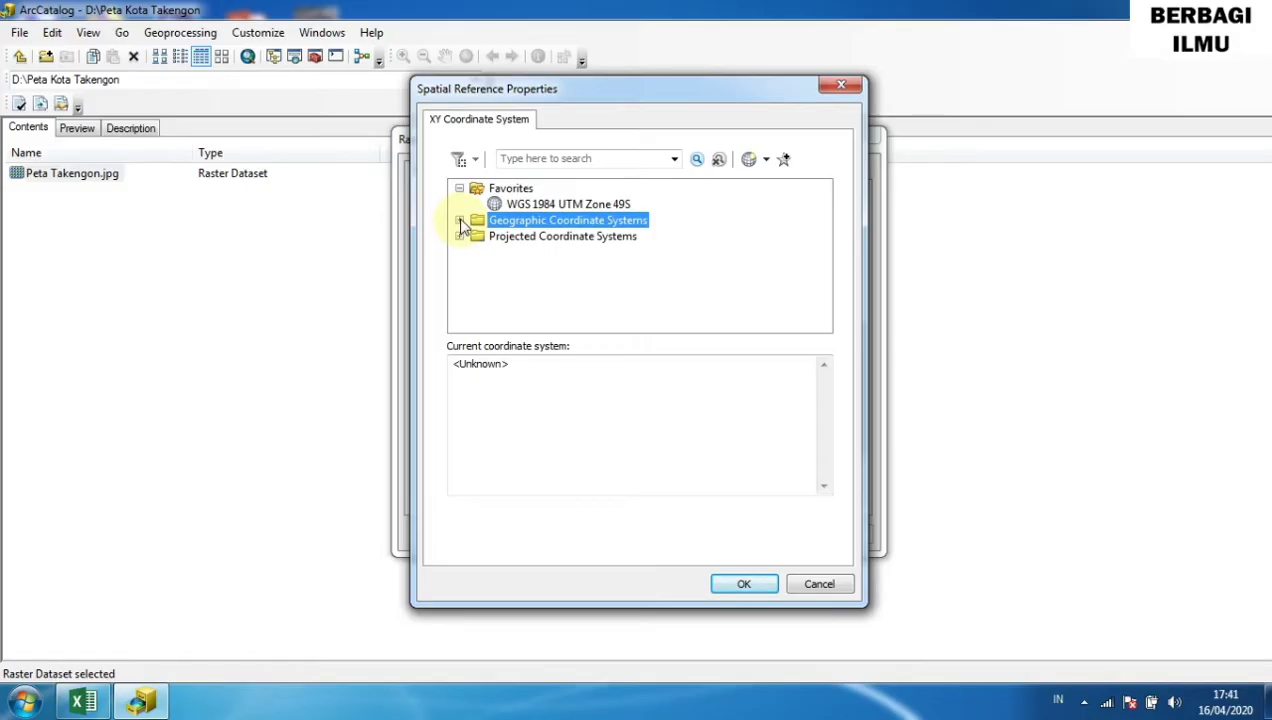
left_click(460, 221)
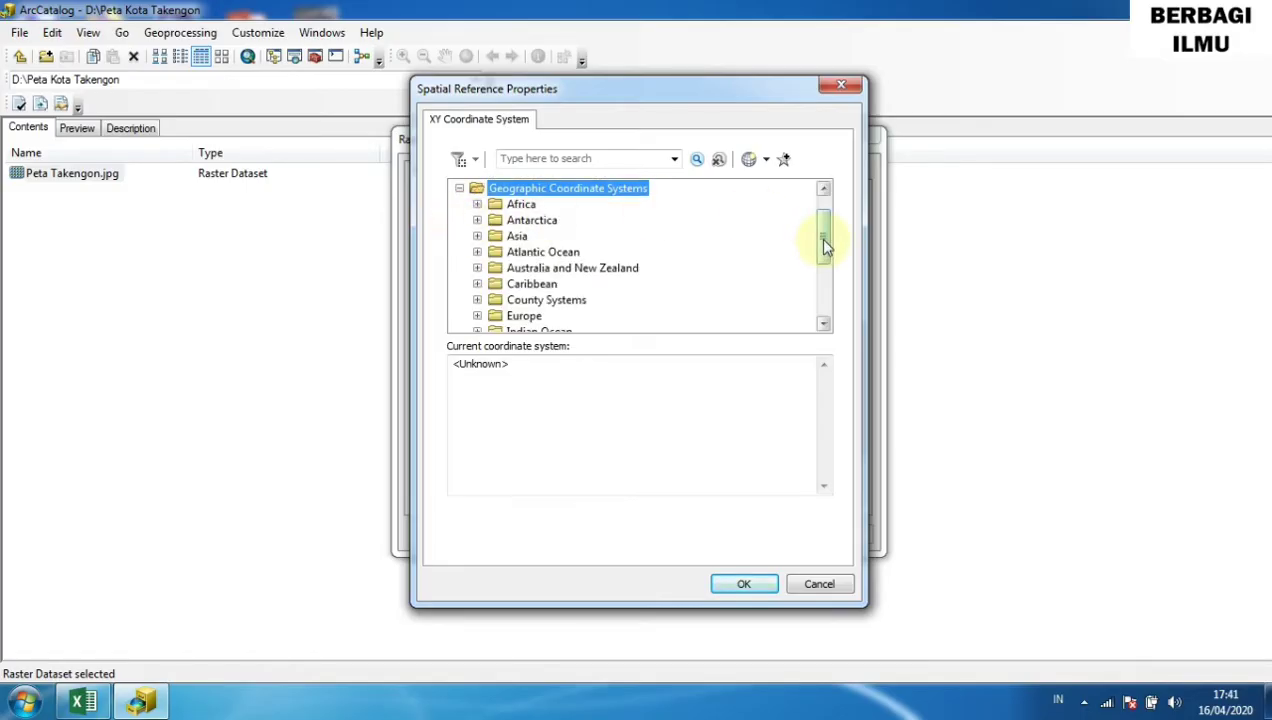
left_click_drag(823, 240, 821, 291)
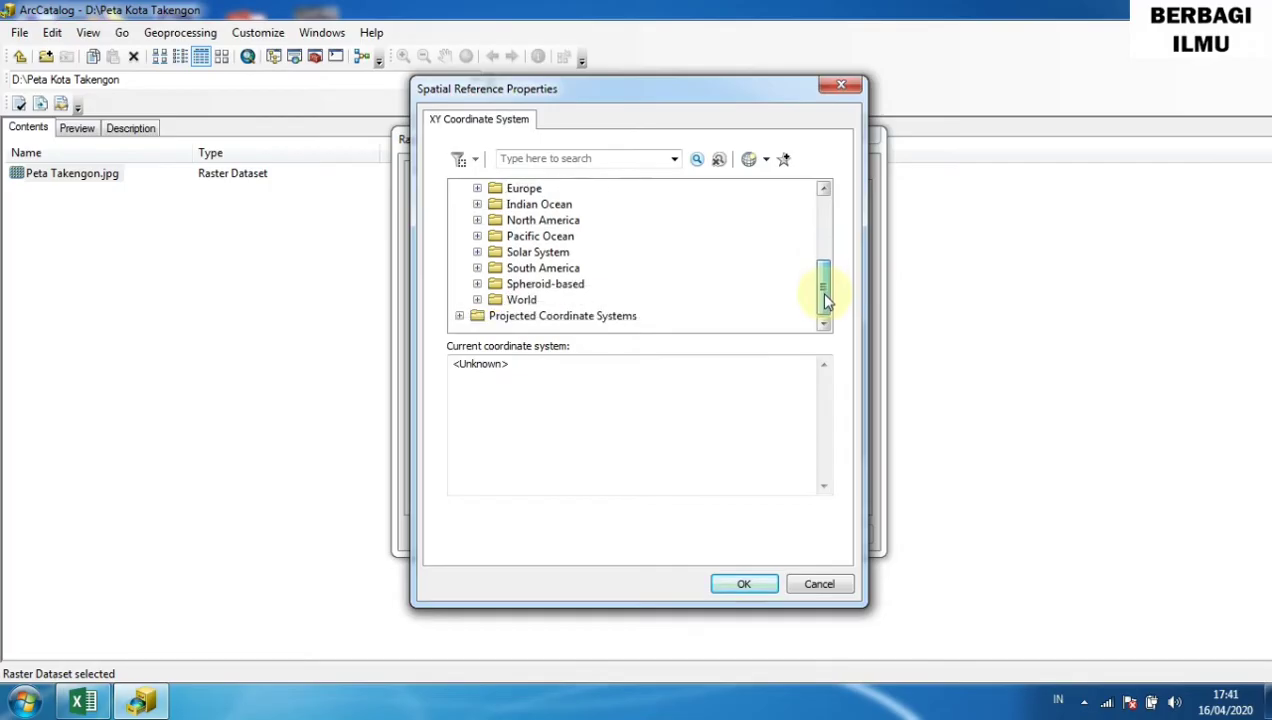
left_click(524, 301)
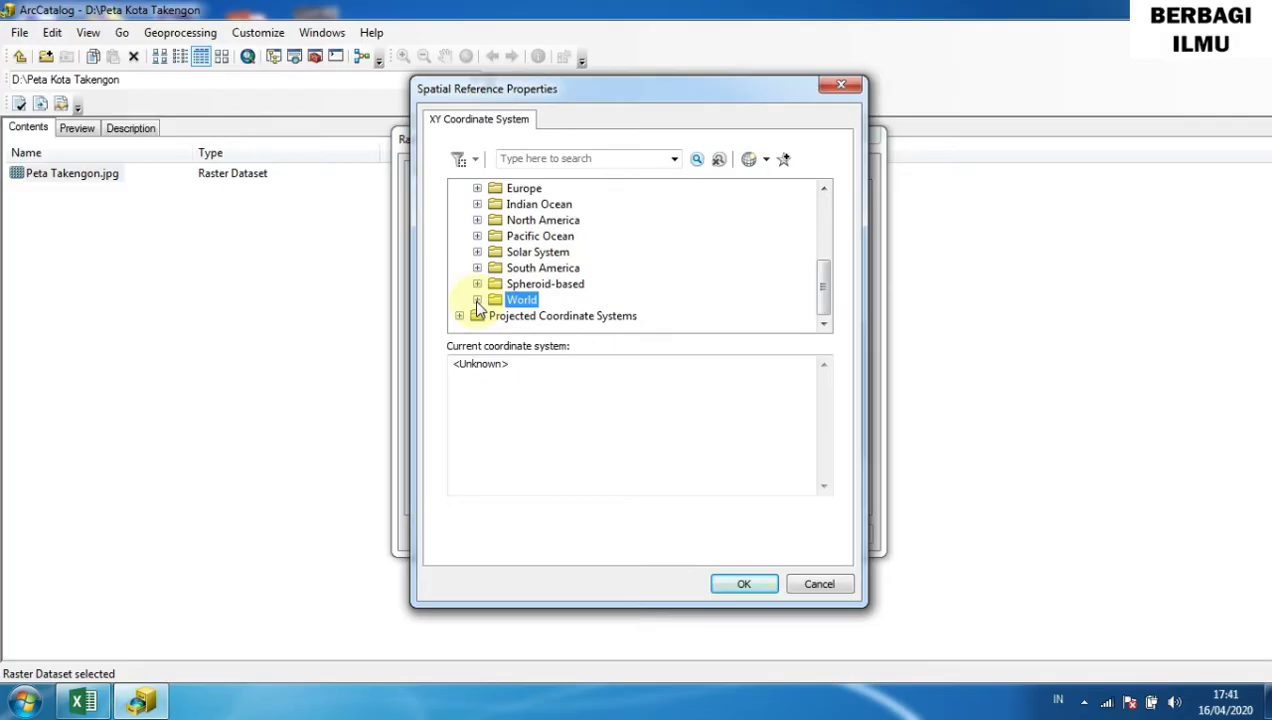
left_click(477, 300)
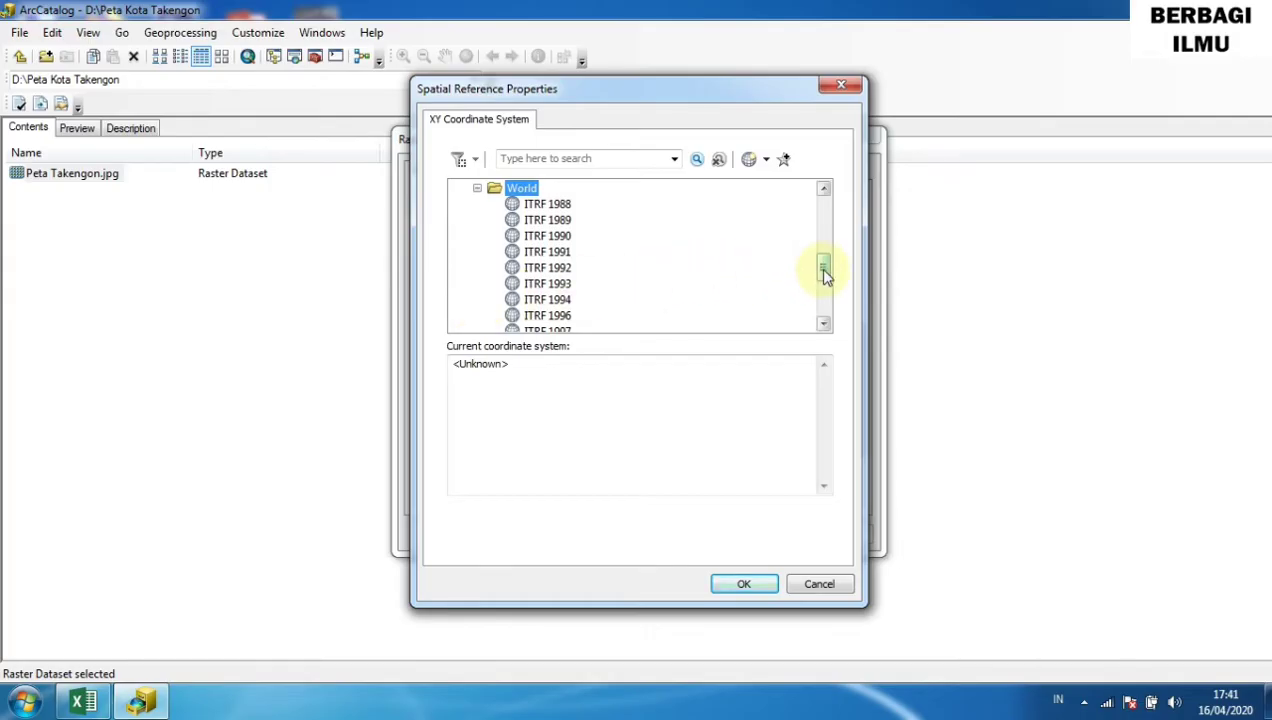
left_click_drag(824, 275, 826, 312)
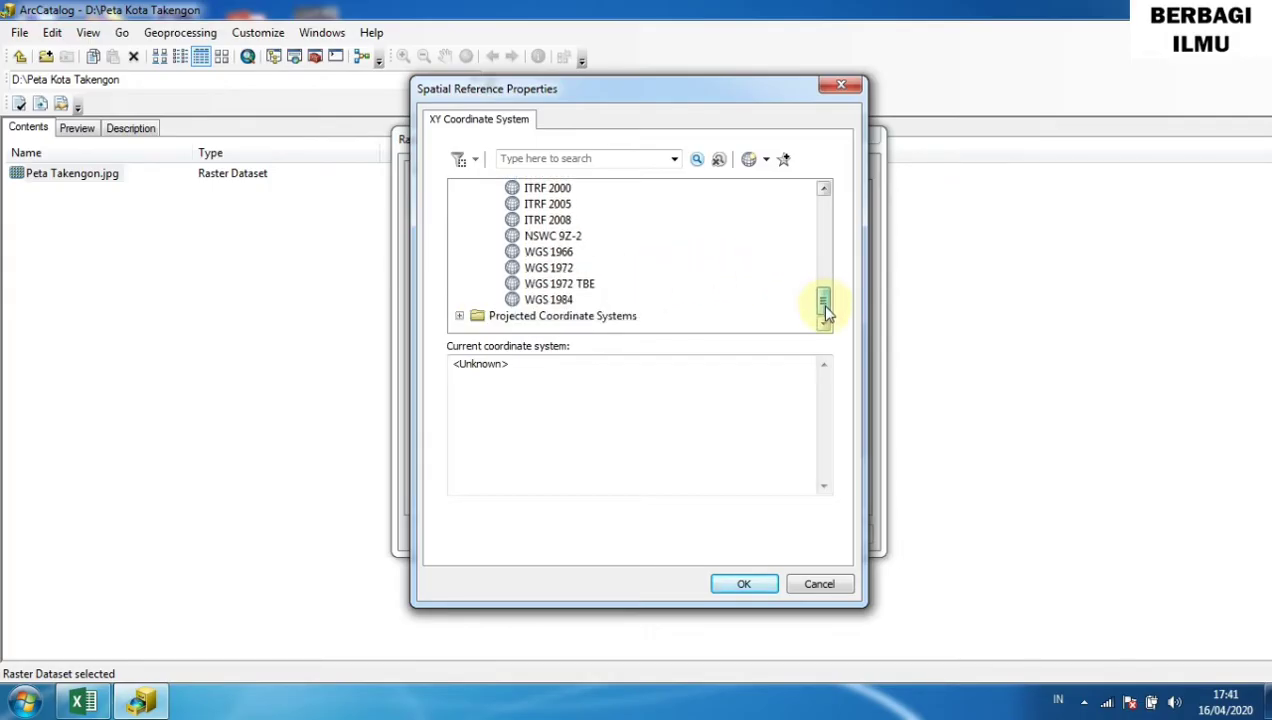
left_click(548, 300)
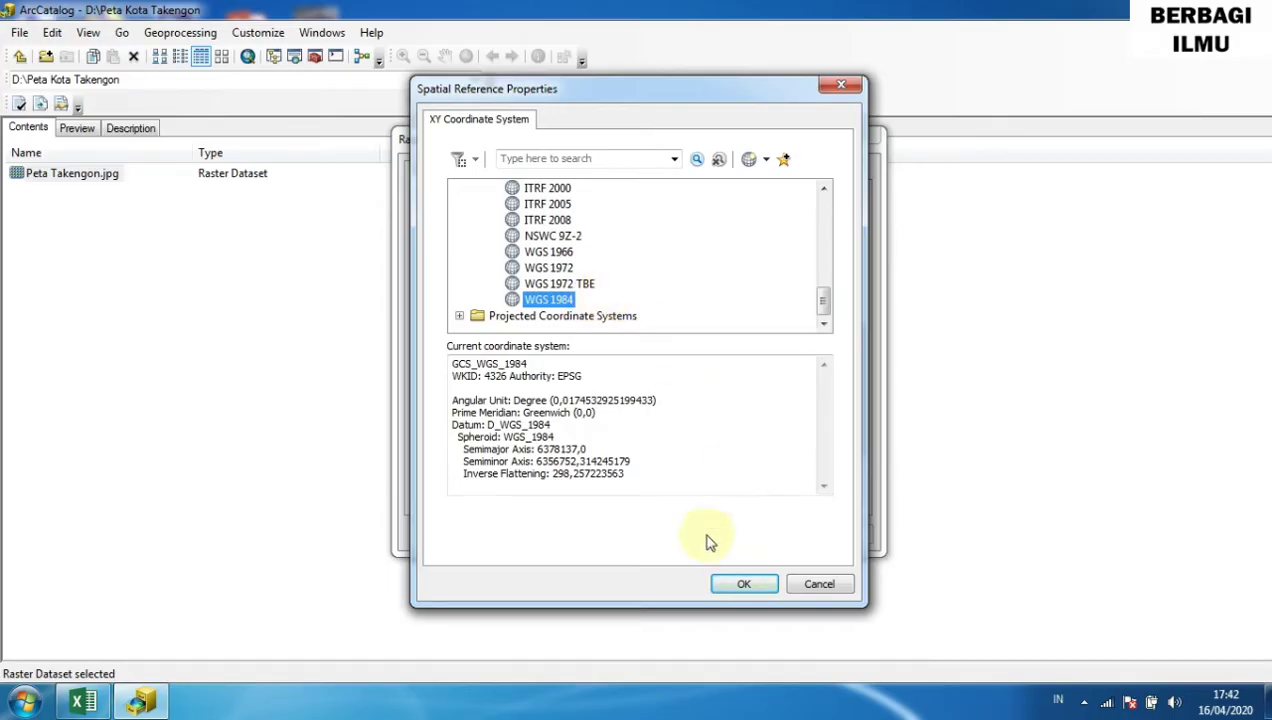
left_click(742, 586)
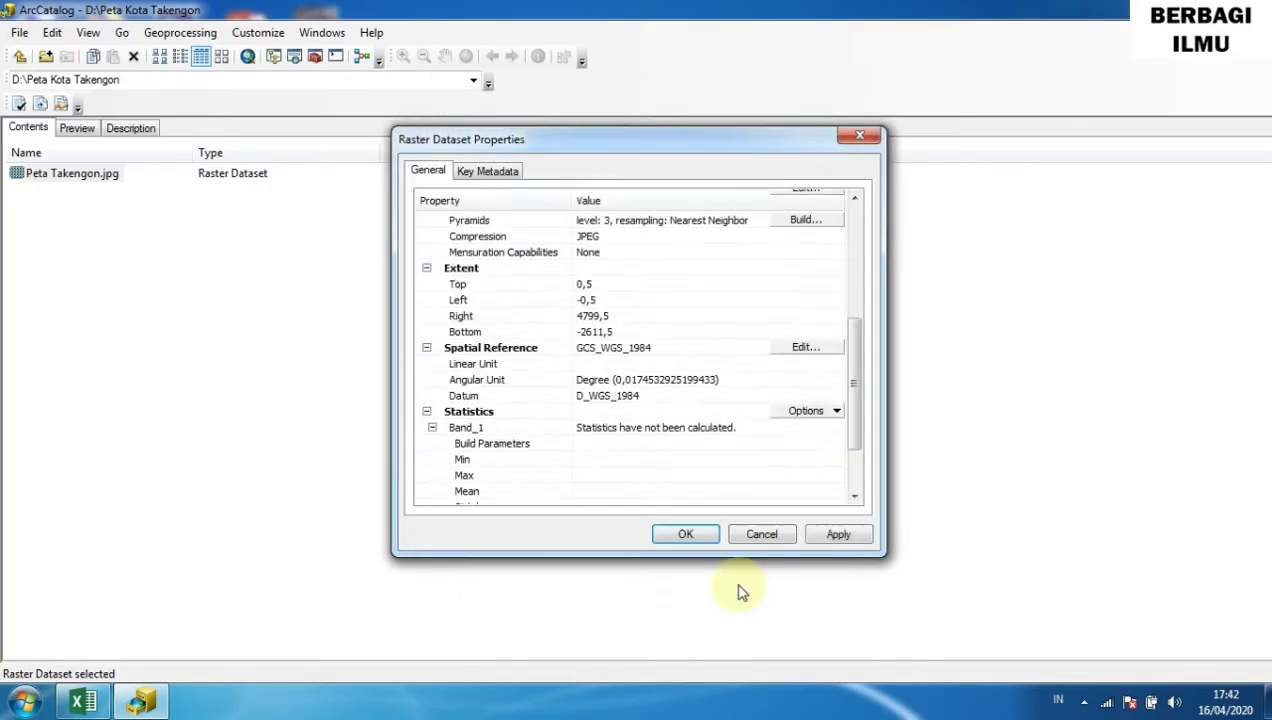
left_click(838, 535)
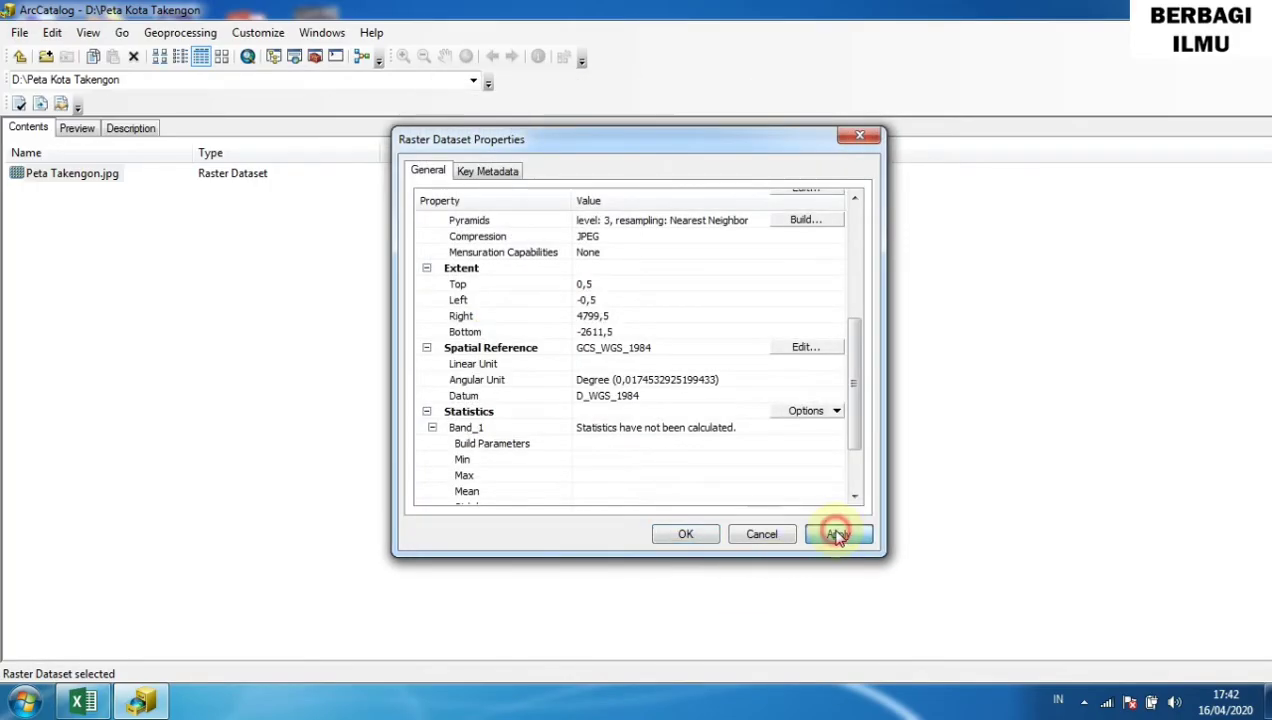
left_click(700, 536)
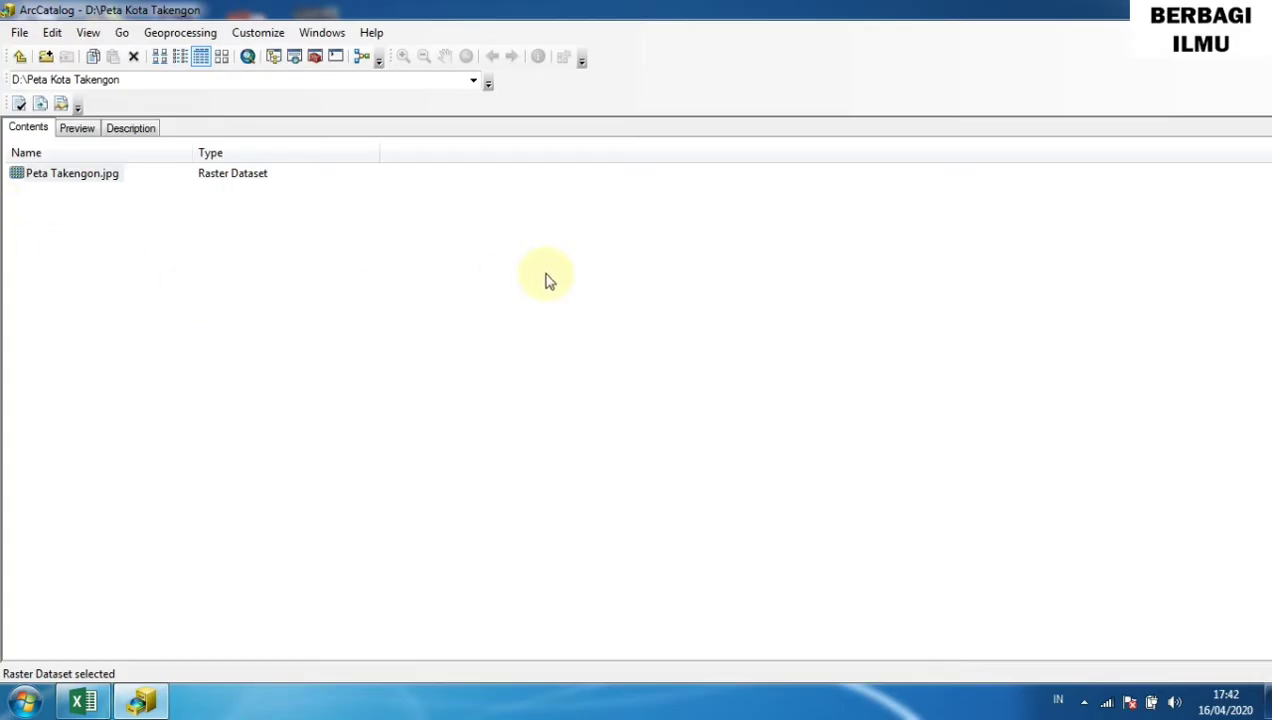
Start a new shapefile in the Peta Kota Takengon folder, named Jalan with feature type Polyline.
right_click(664, 294)
right_click(250, 338)
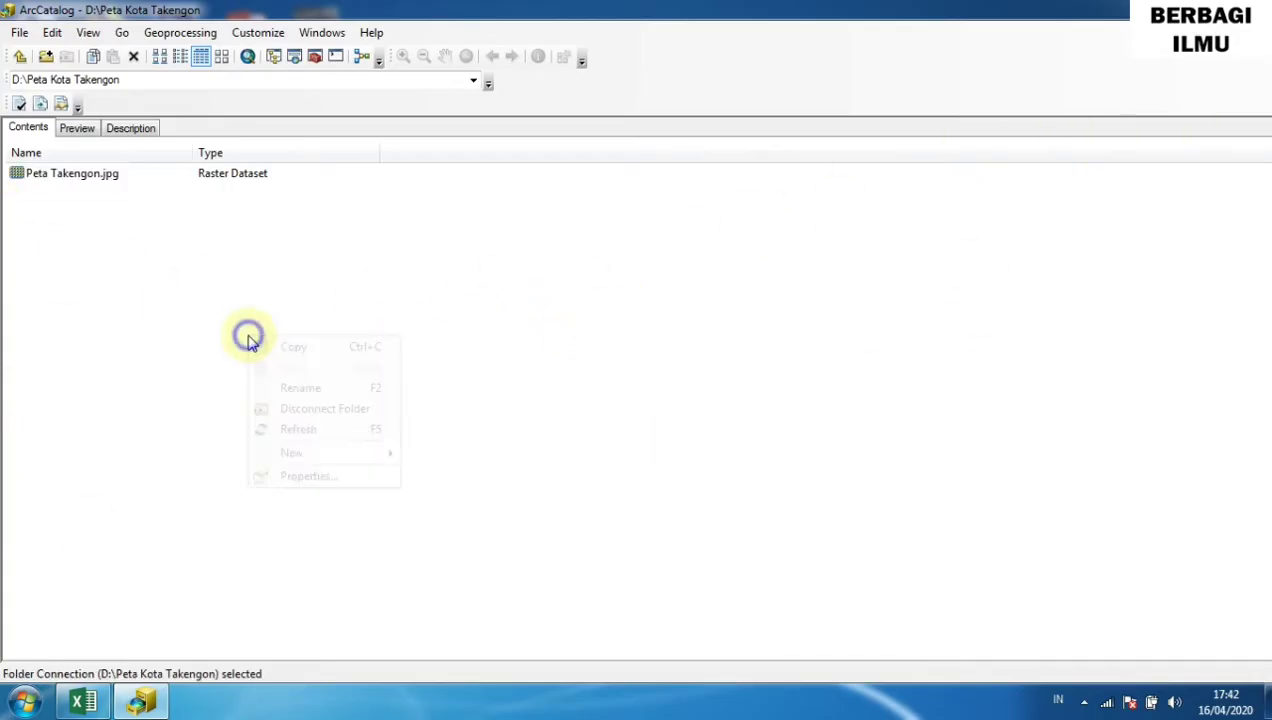
right_click(236, 276)
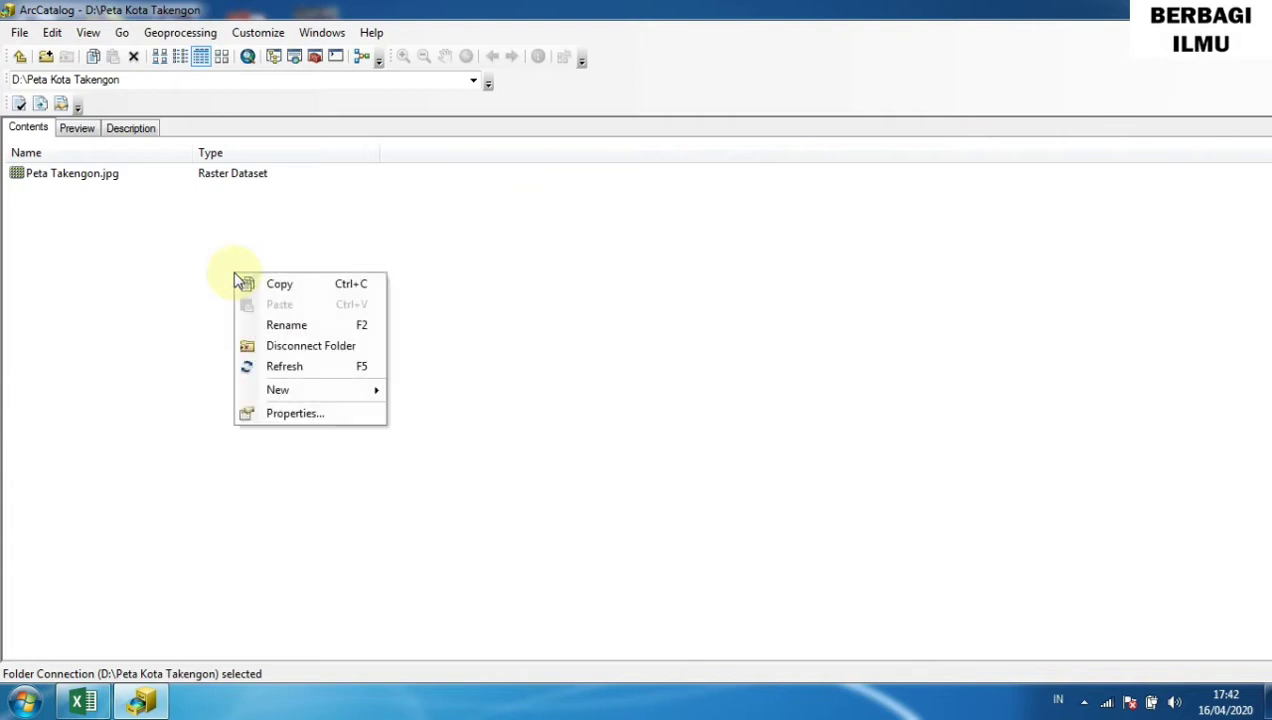
mouse_move(297, 394)
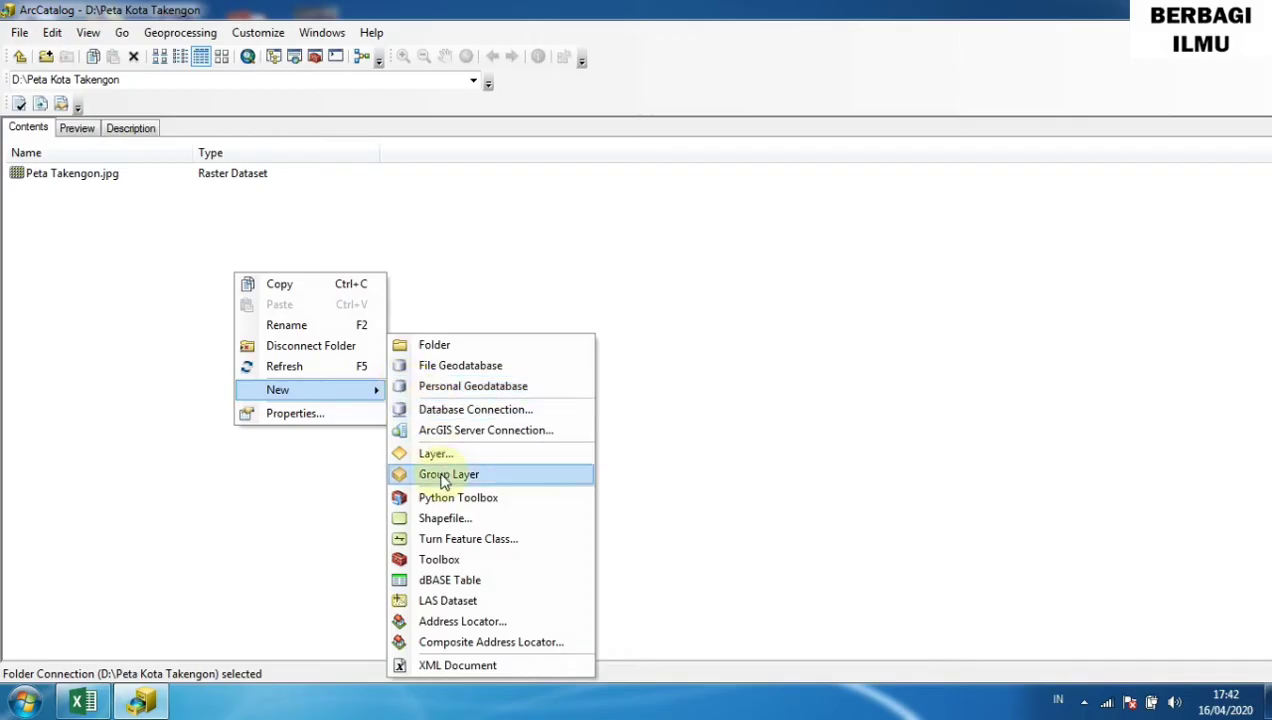
left_click(444, 519)
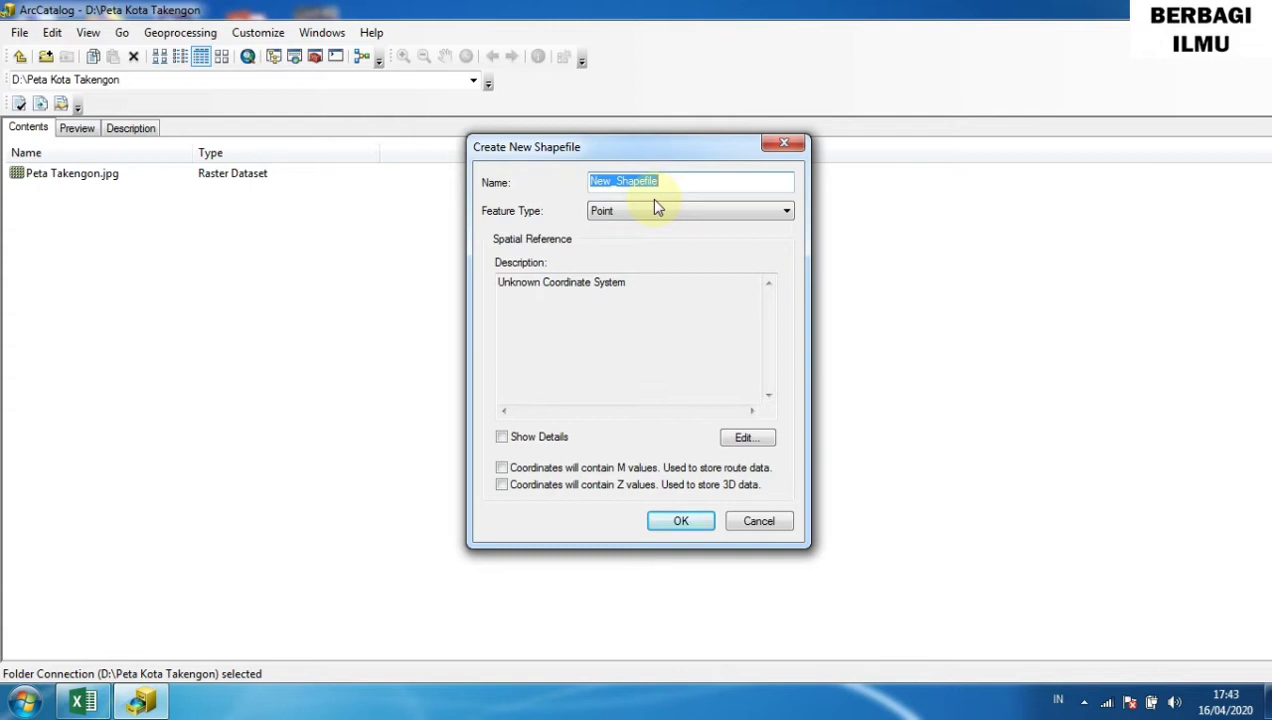
type("Jalan")
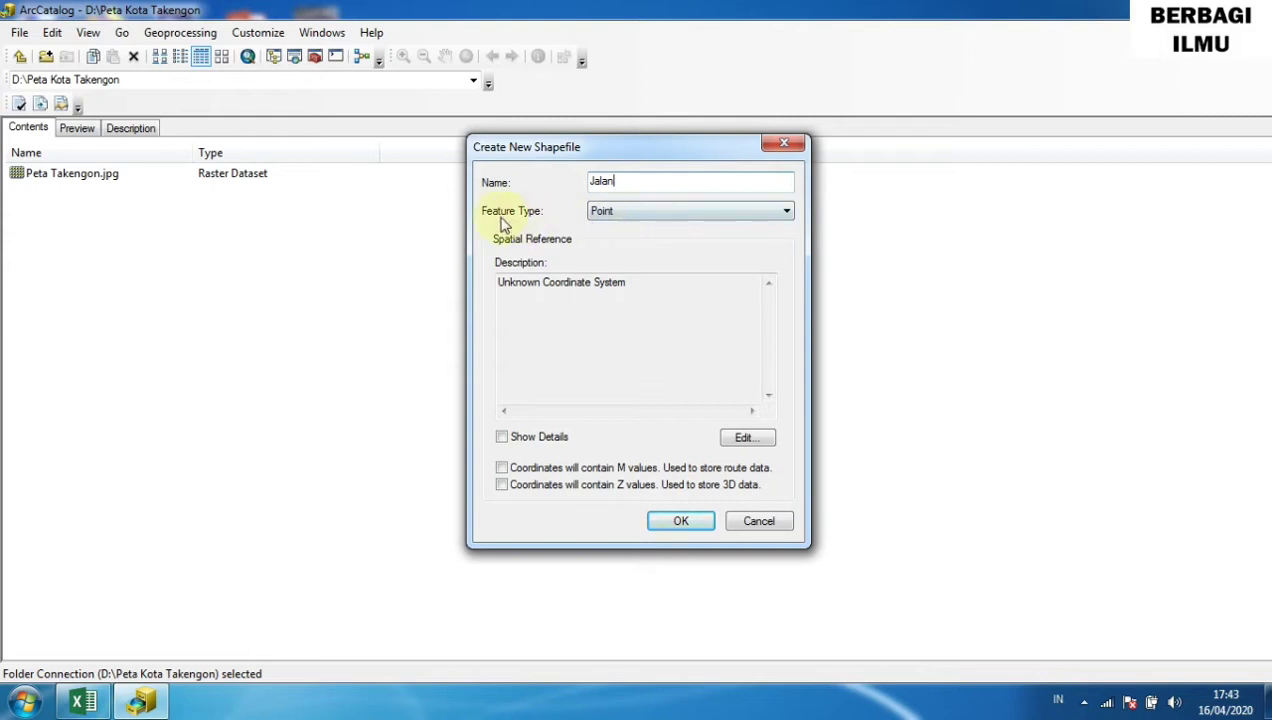
left_click(664, 215)
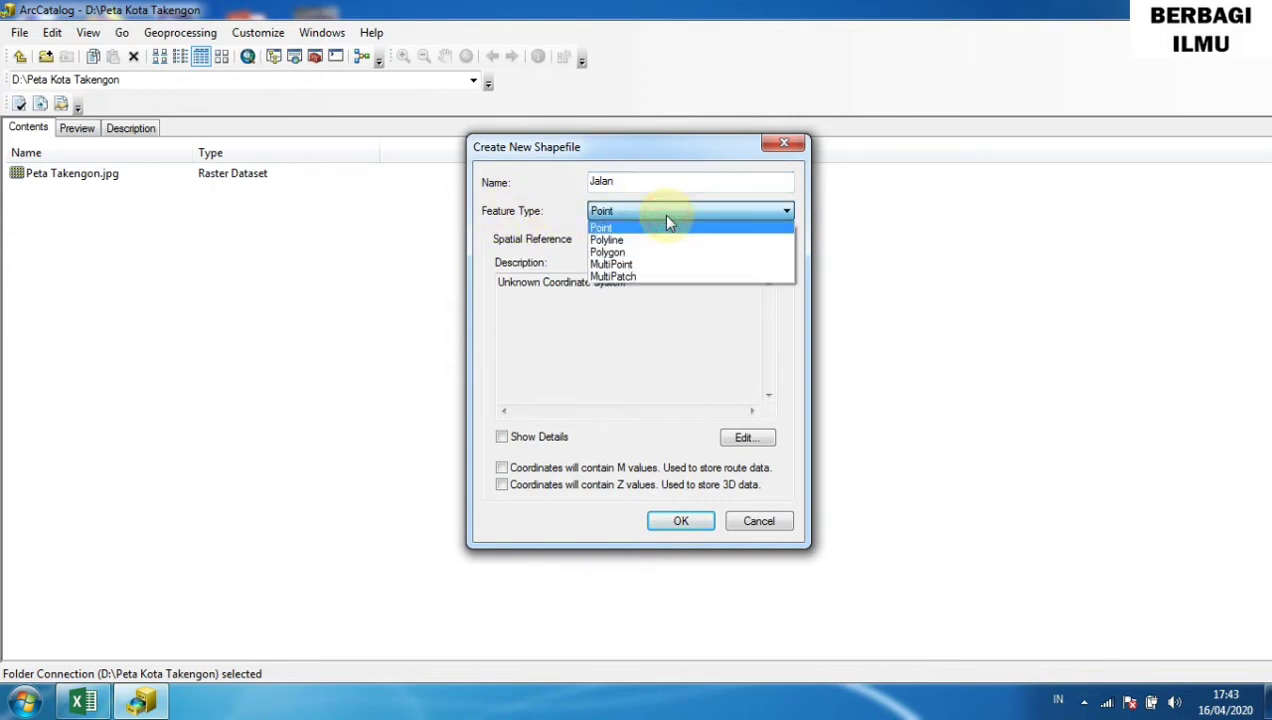
left_click(633, 242)
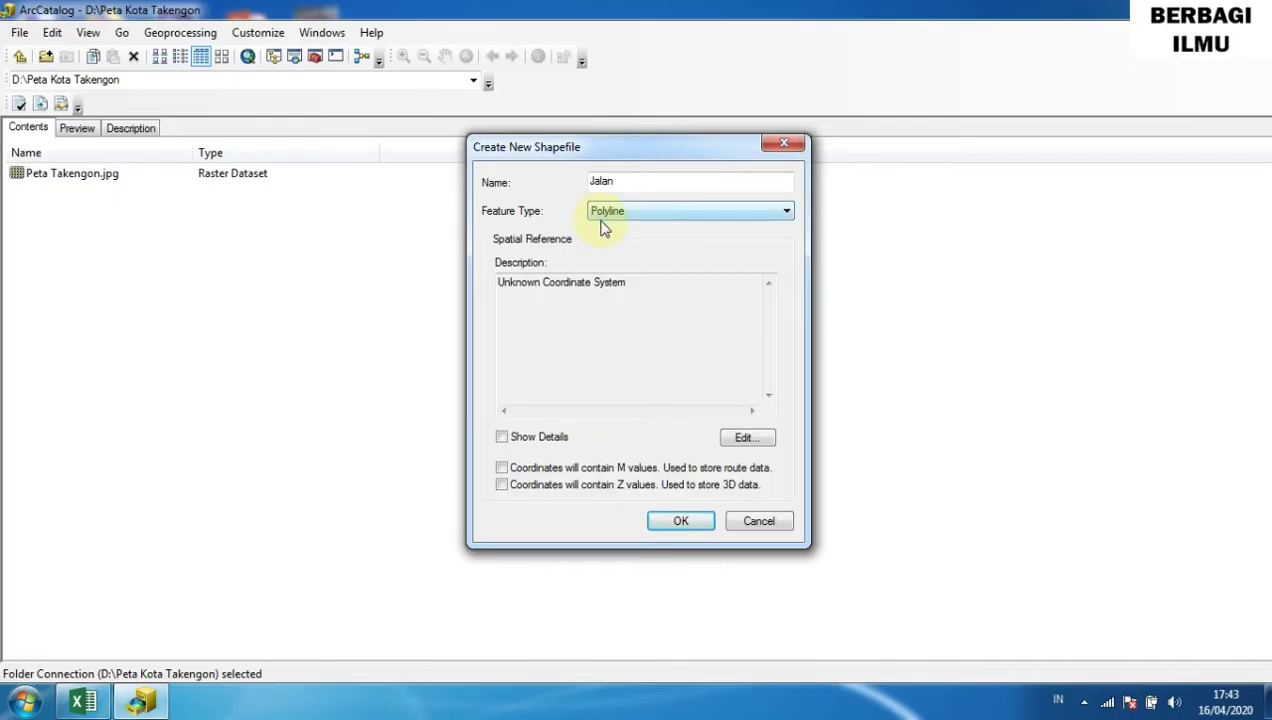
Set the Jalan shapefile's spatial reference to the World geographic coordinate system WGS 1984 and create the shapefile.
left_click(741, 440)
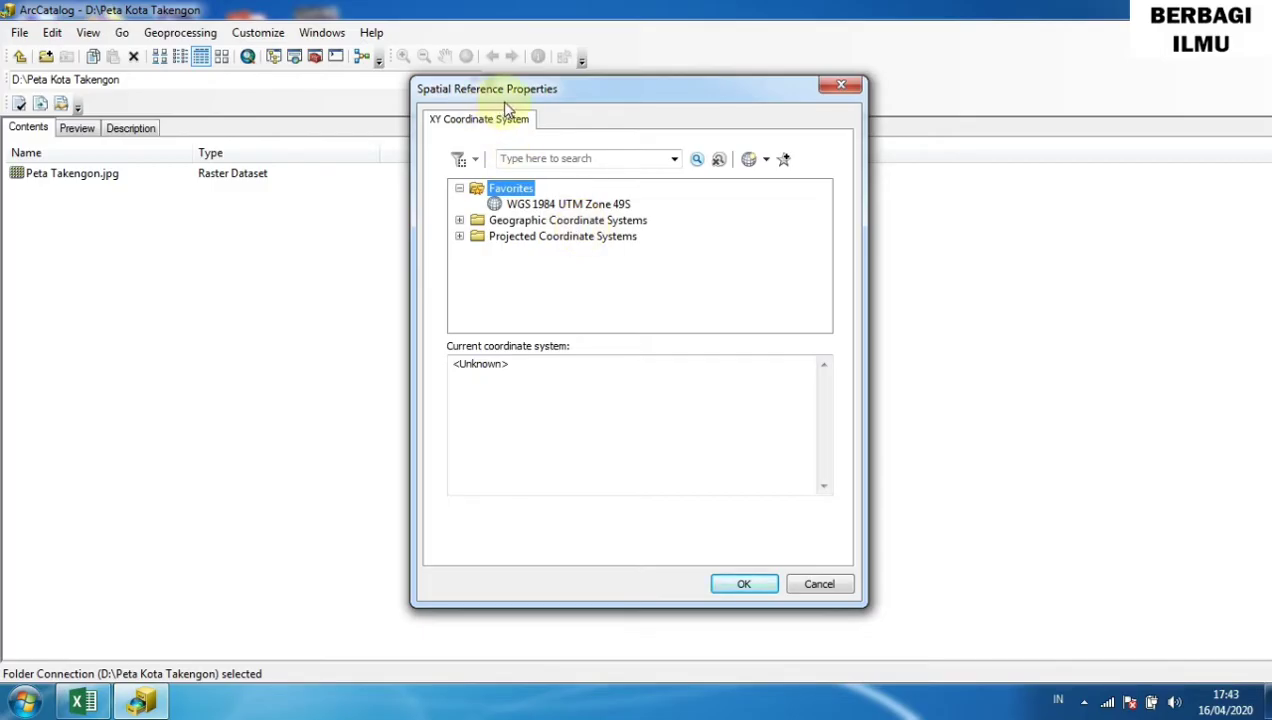
left_click(501, 222)
left_click(459, 221)
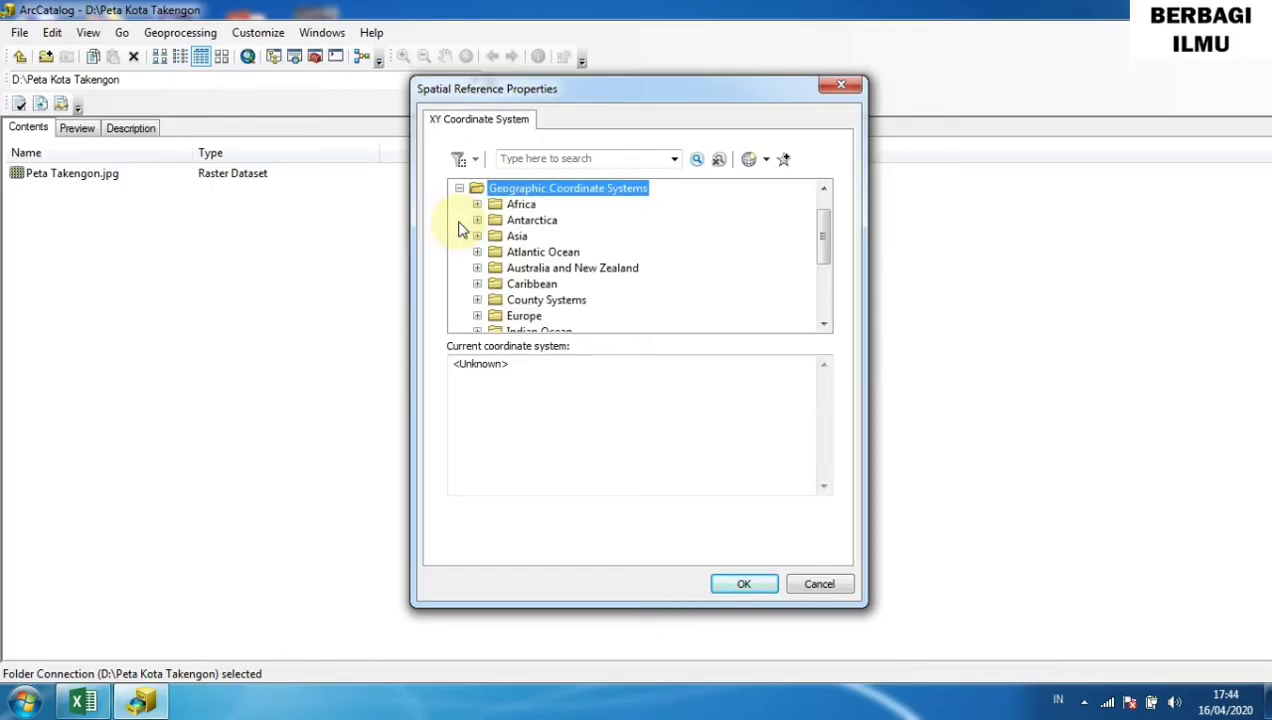
left_click_drag(823, 255, 824, 314)
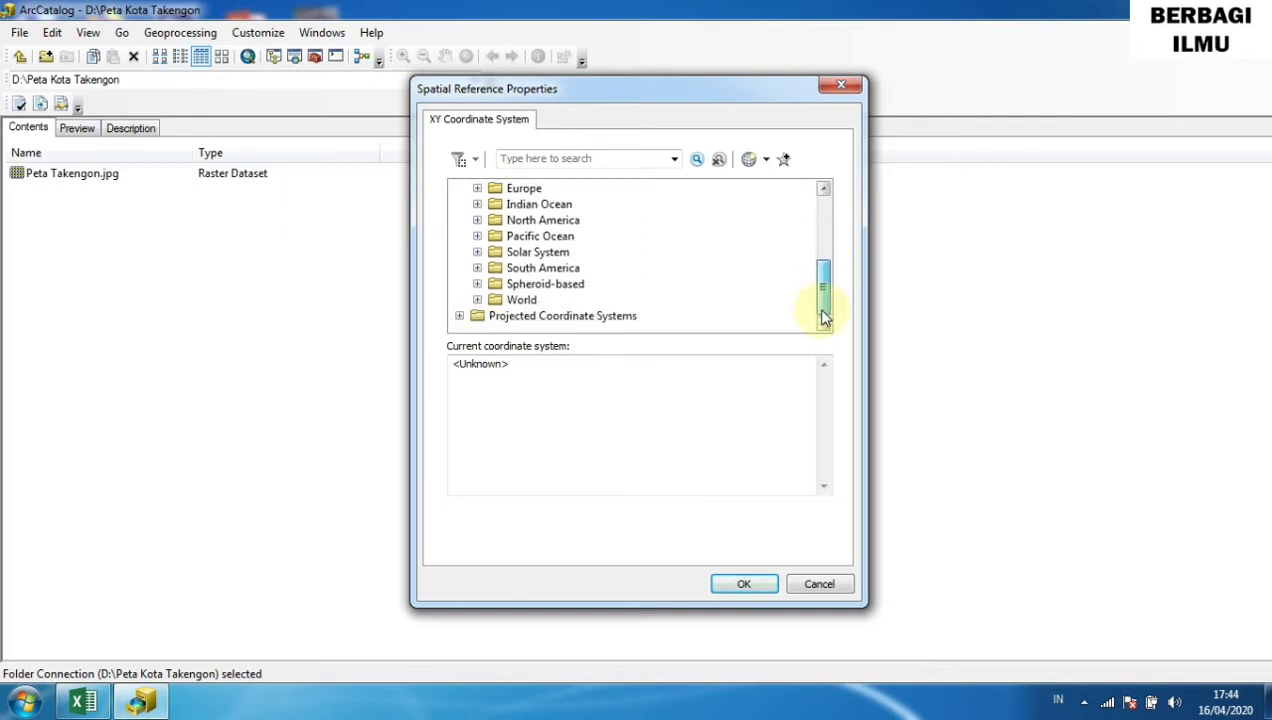
left_click(522, 301)
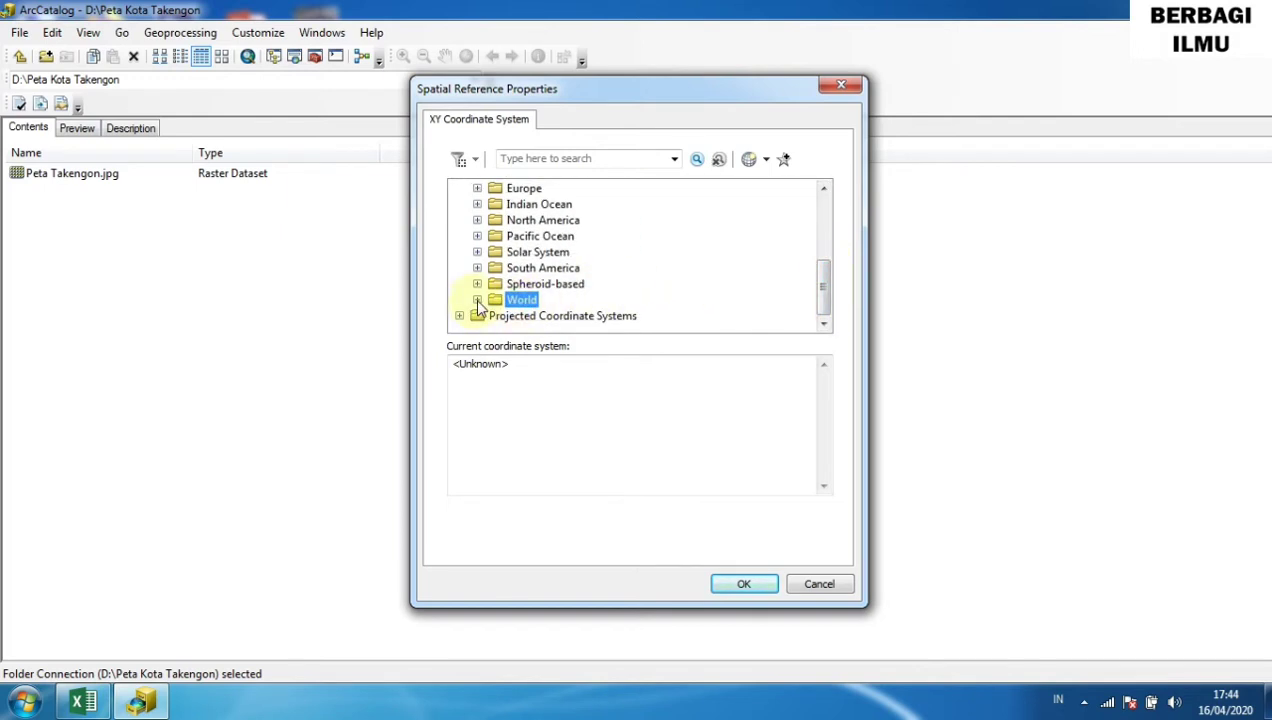
left_click(477, 301)
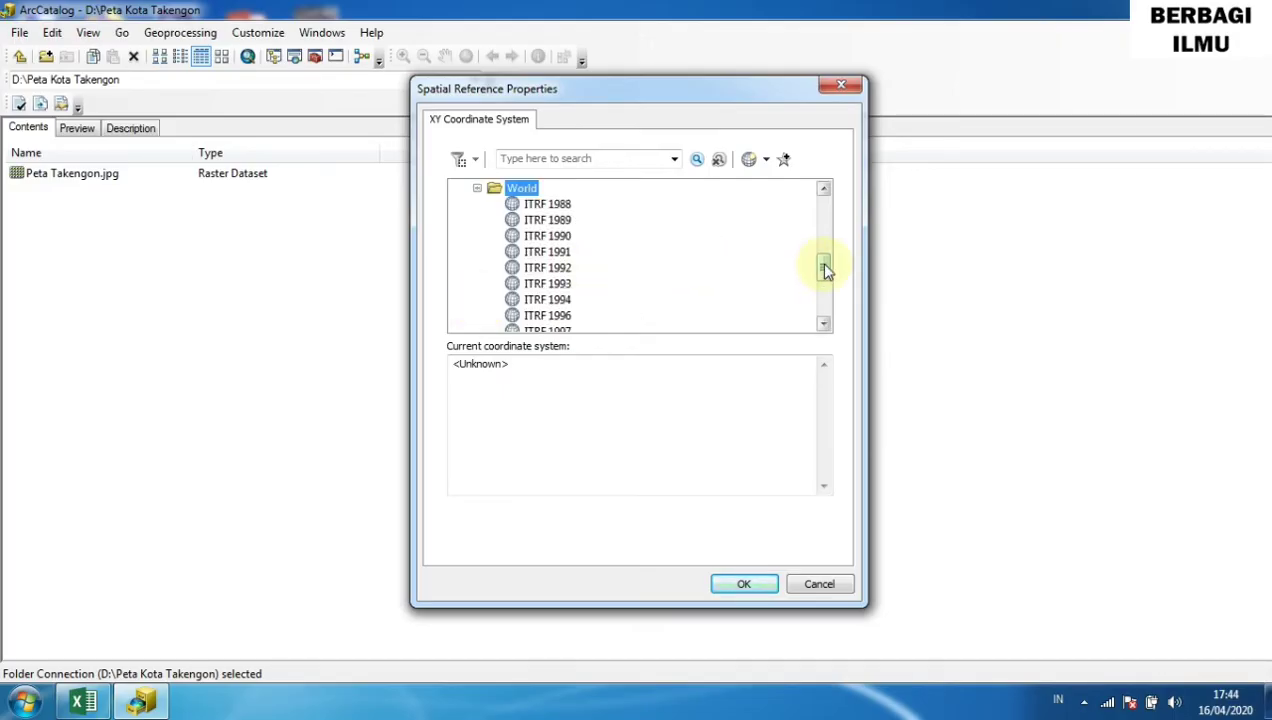
left_click_drag(825, 270, 826, 307)
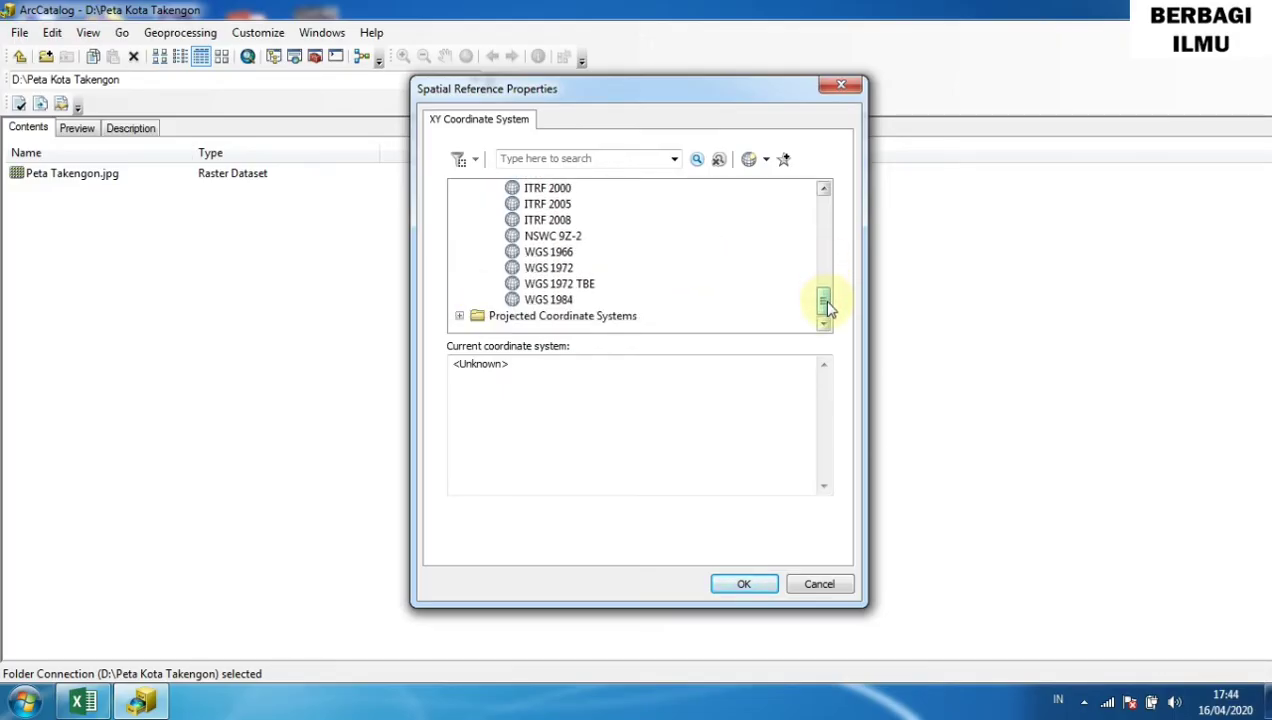
left_click(555, 300)
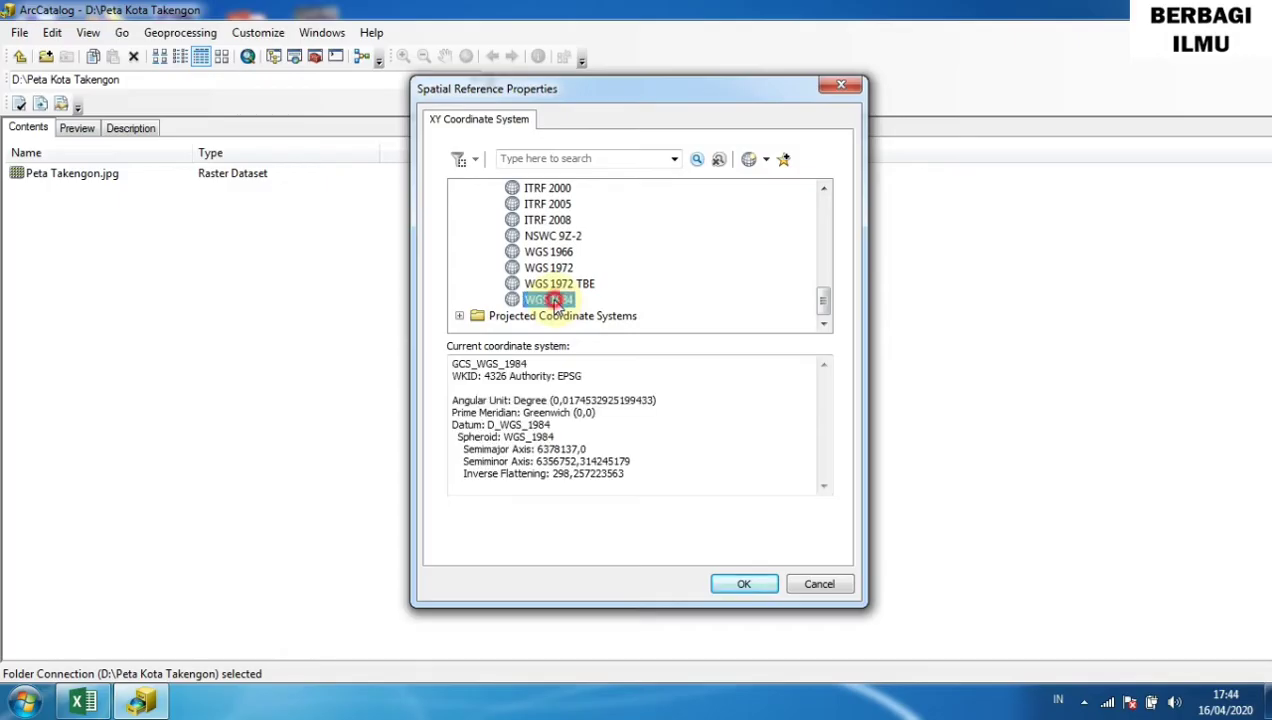
left_click(760, 585)
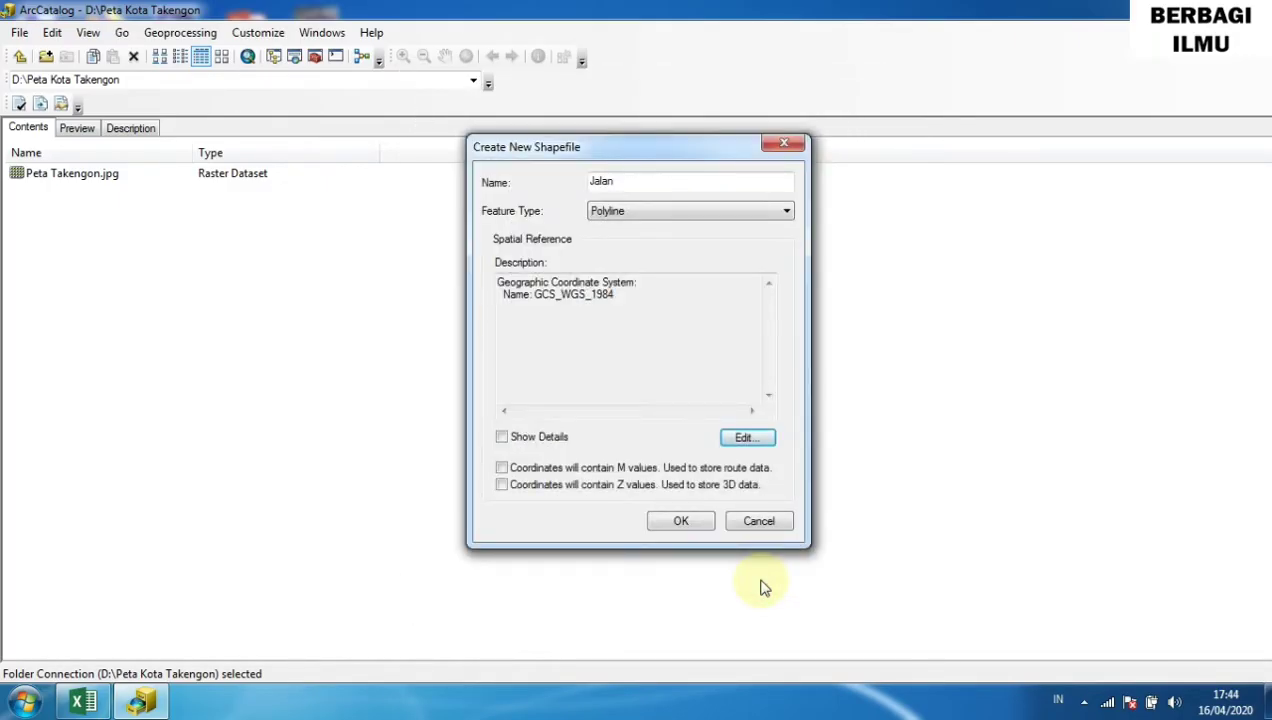
left_click(678, 522)
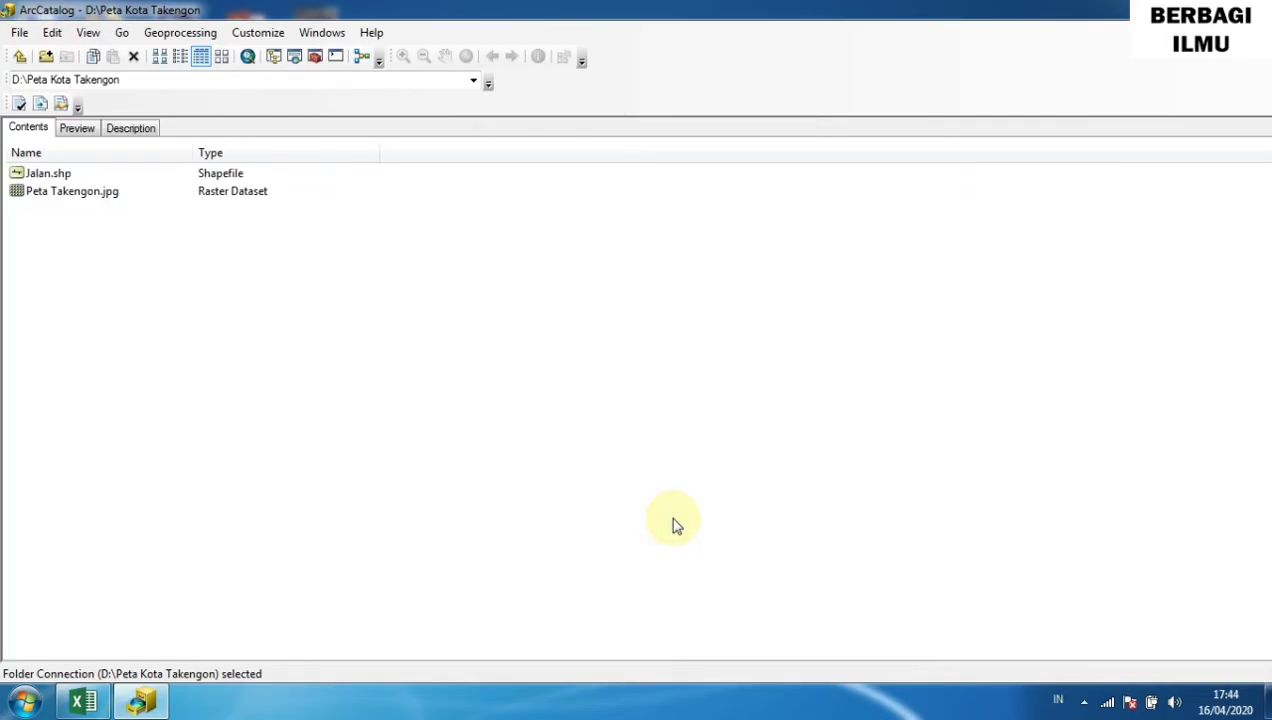
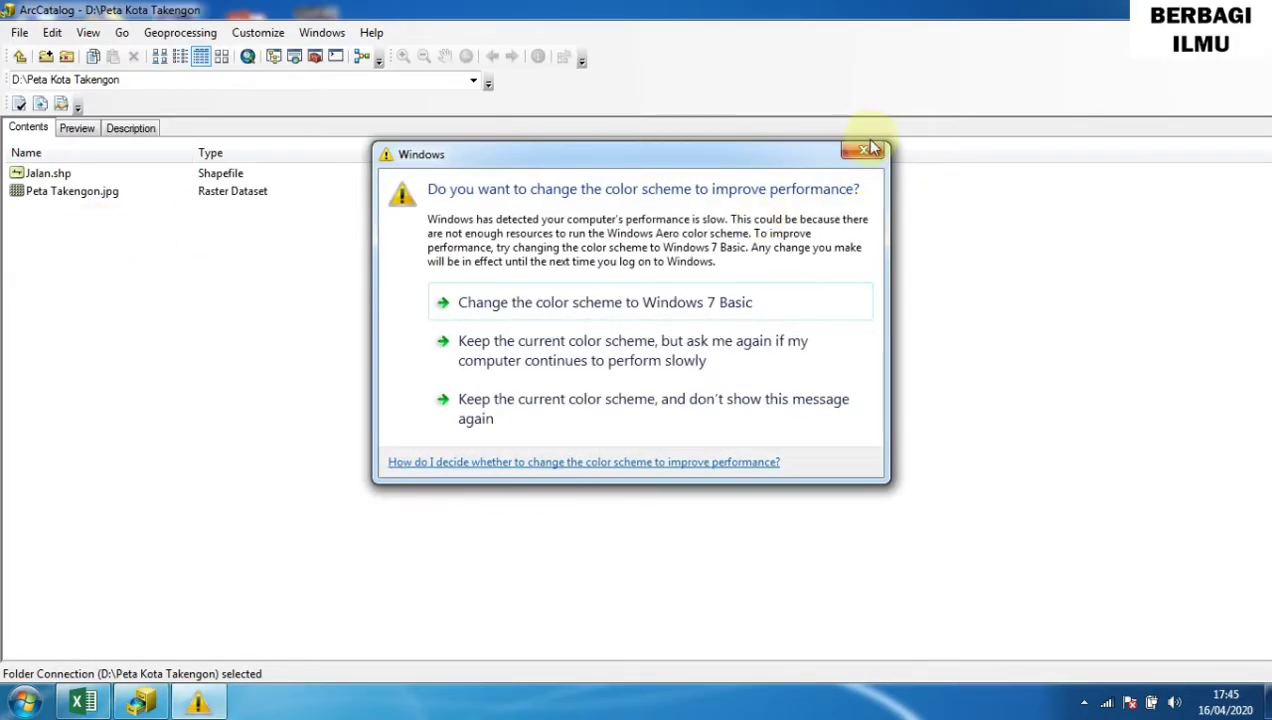
Dismiss the Windows color scheme prompt and start a new shapefile in the Peta Kota Takengon folder, named Sungai with feature type Polyline.
left_click(862, 150)
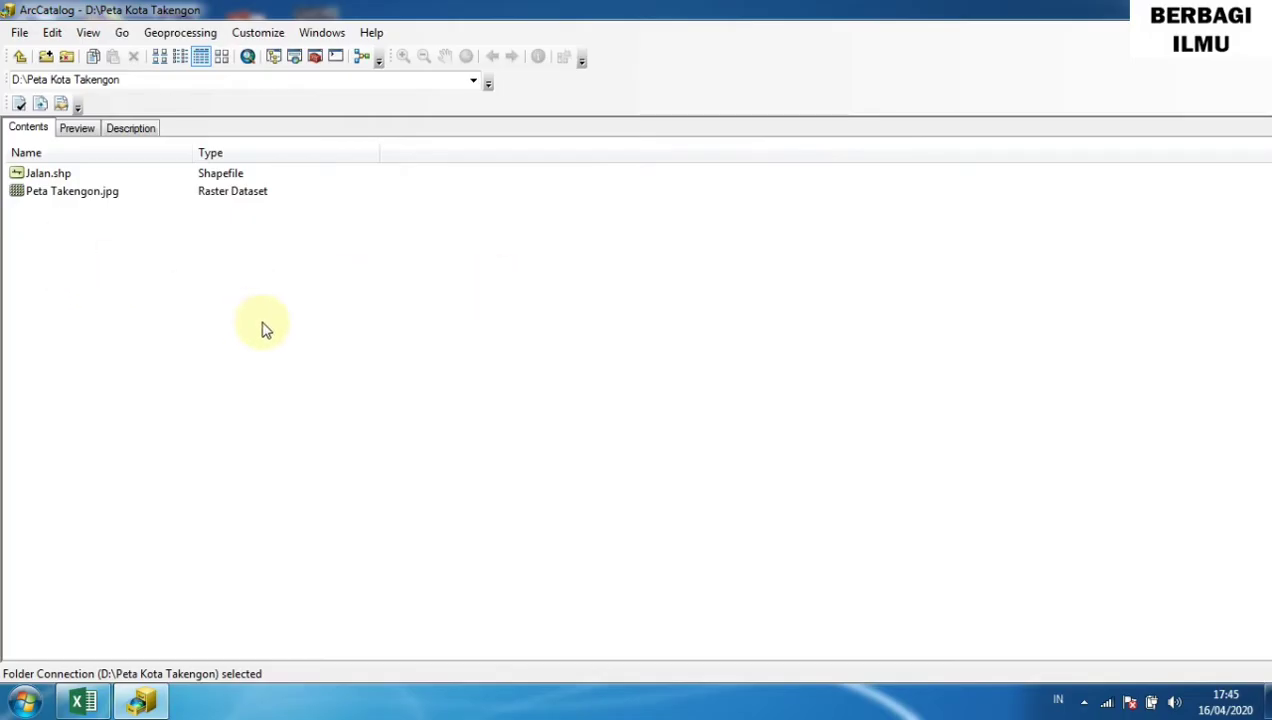
right_click(175, 315)
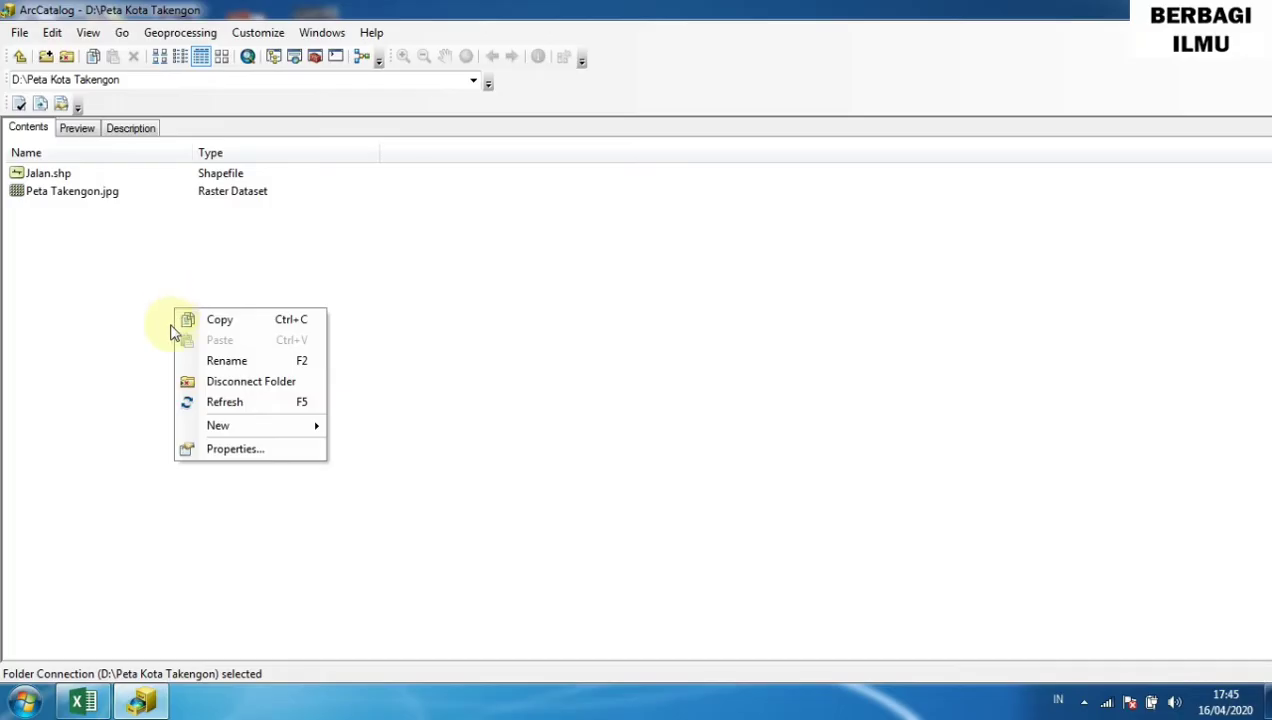
right_click(150, 326)
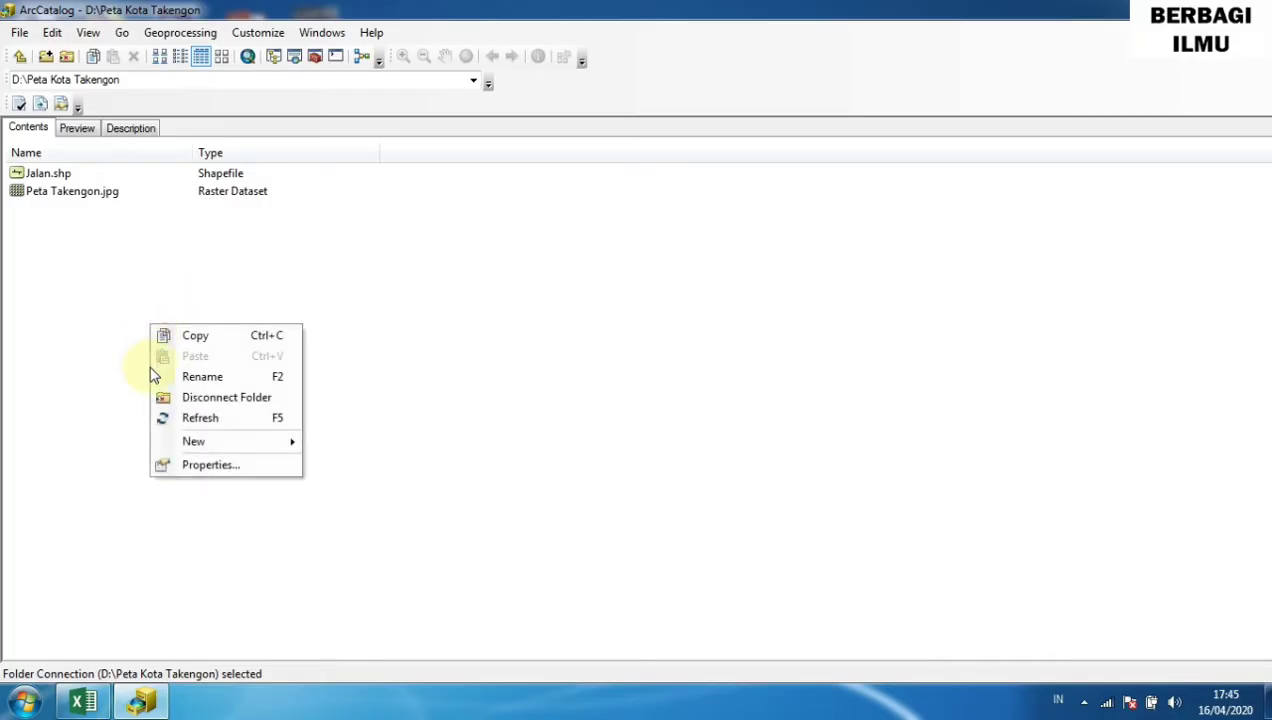
mouse_move(207, 445)
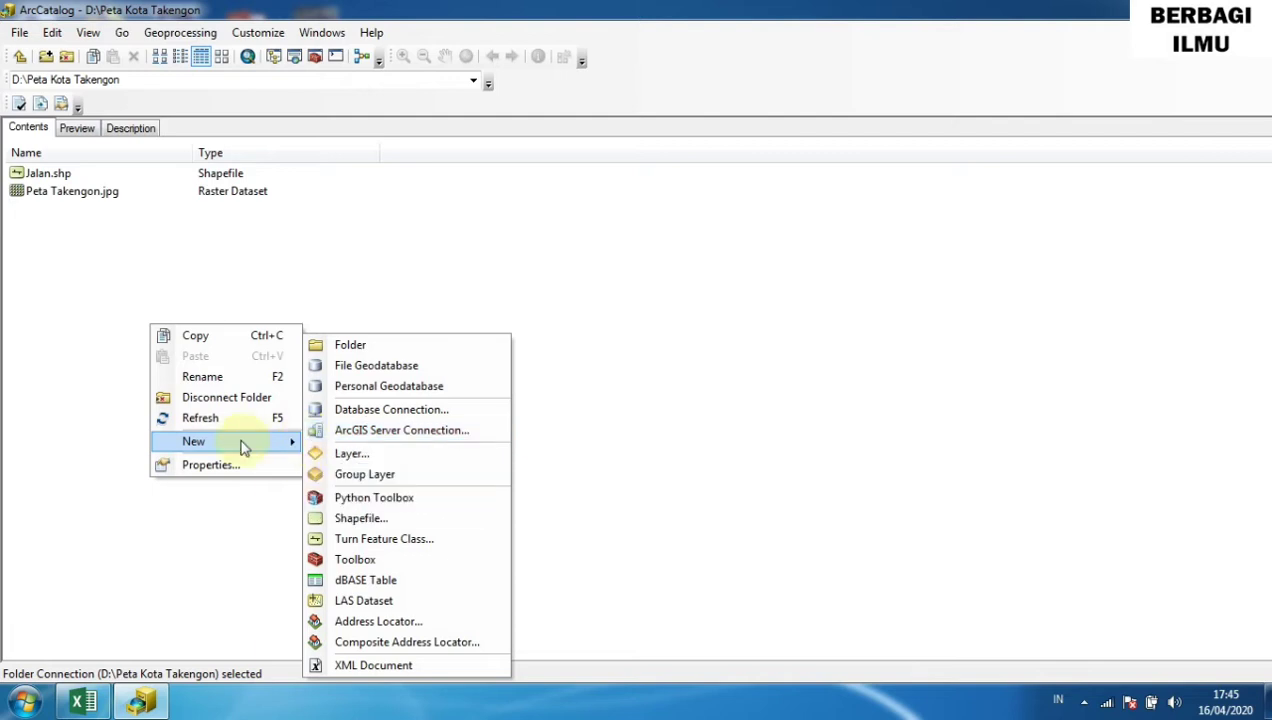
left_click(362, 519)
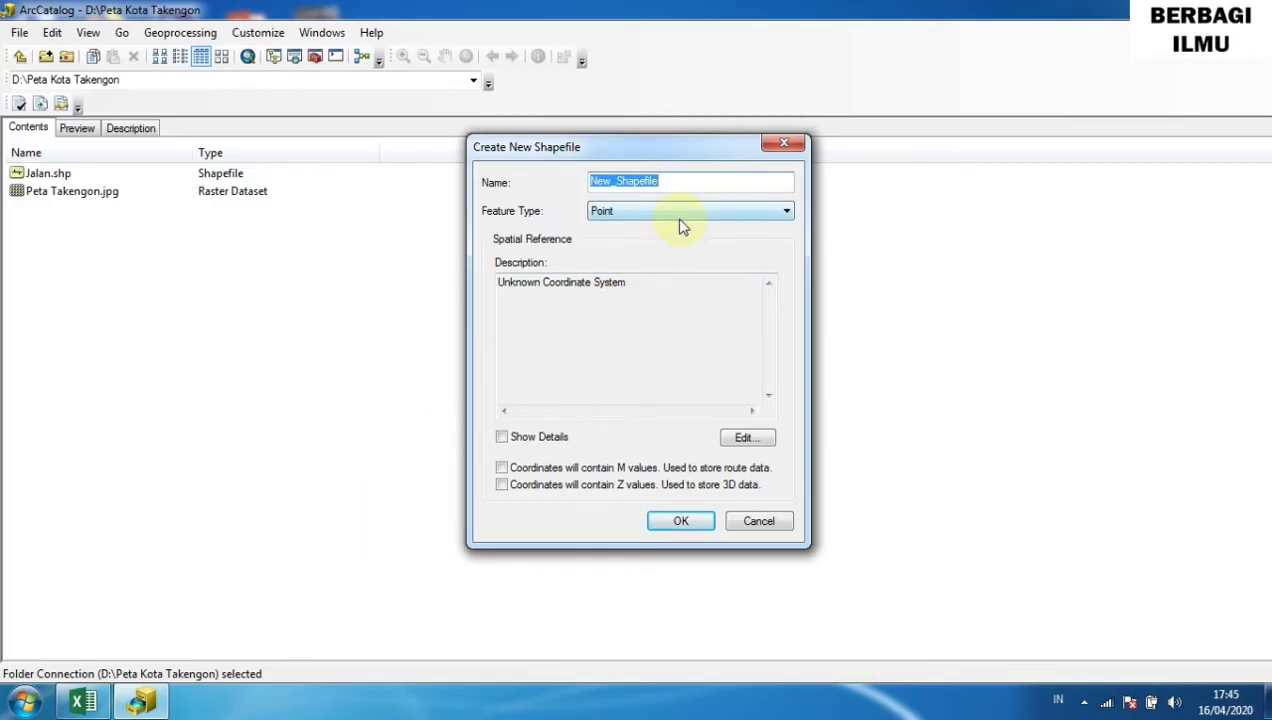
type("Sungai")
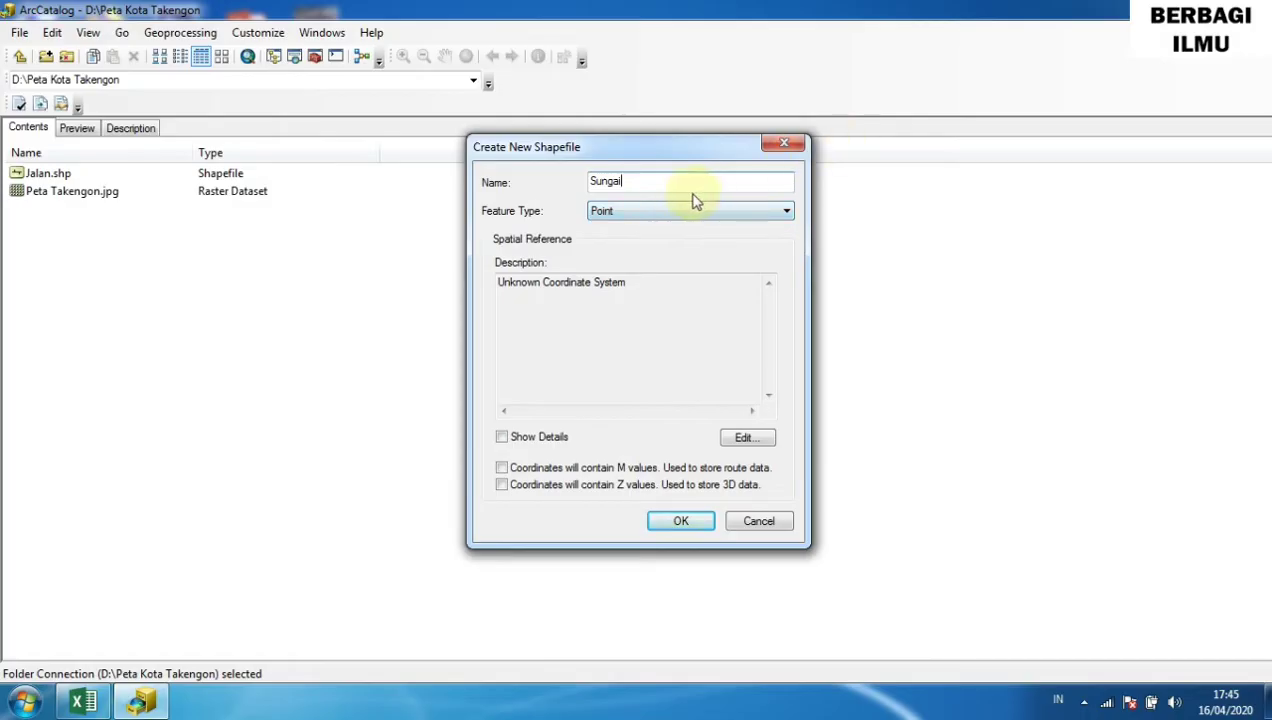
left_click(666, 213)
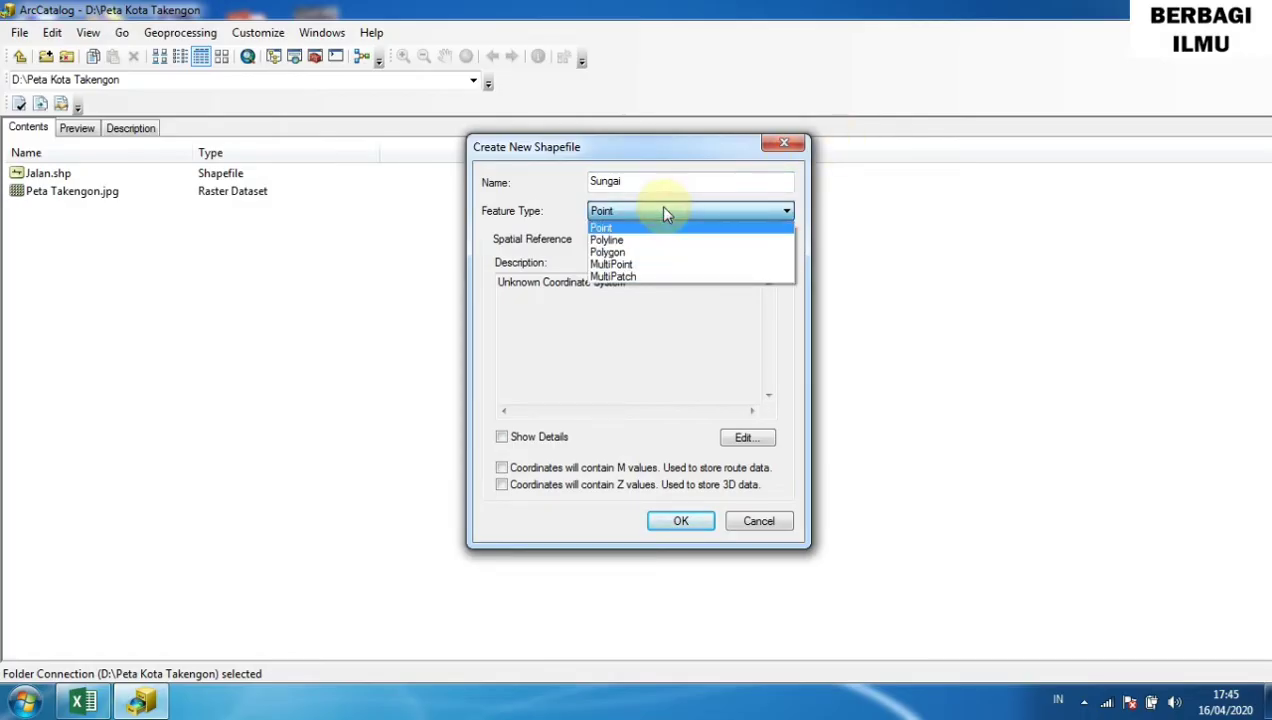
left_click(607, 241)
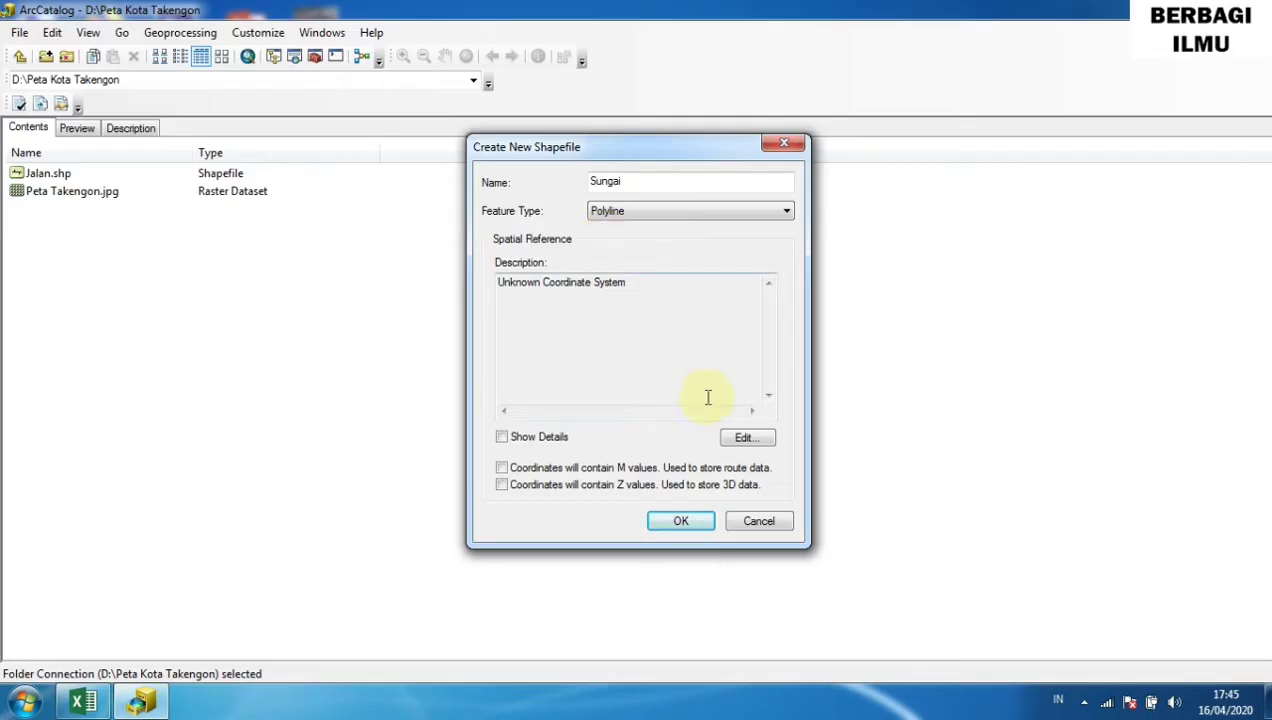
Set the Sungai shapefile's spatial reference to the World geographic coordinate system WGS 1984 and create the shapefile.
left_click(748, 438)
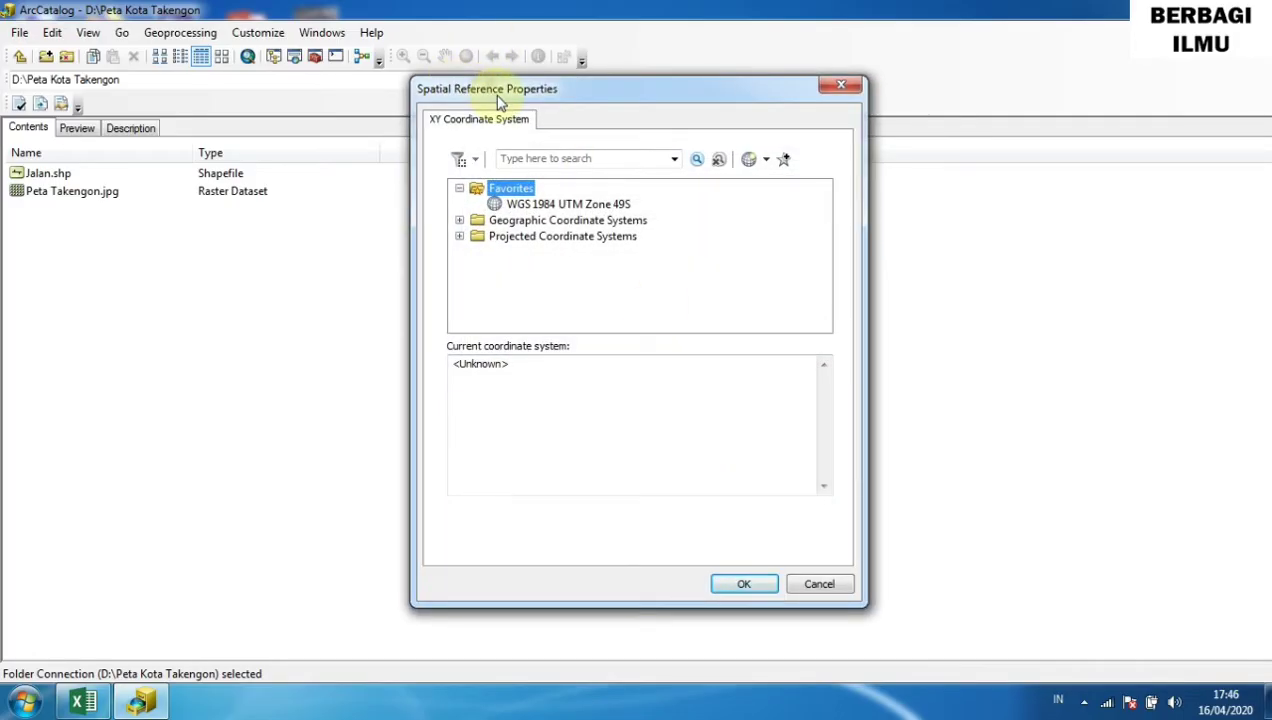
left_click(514, 222)
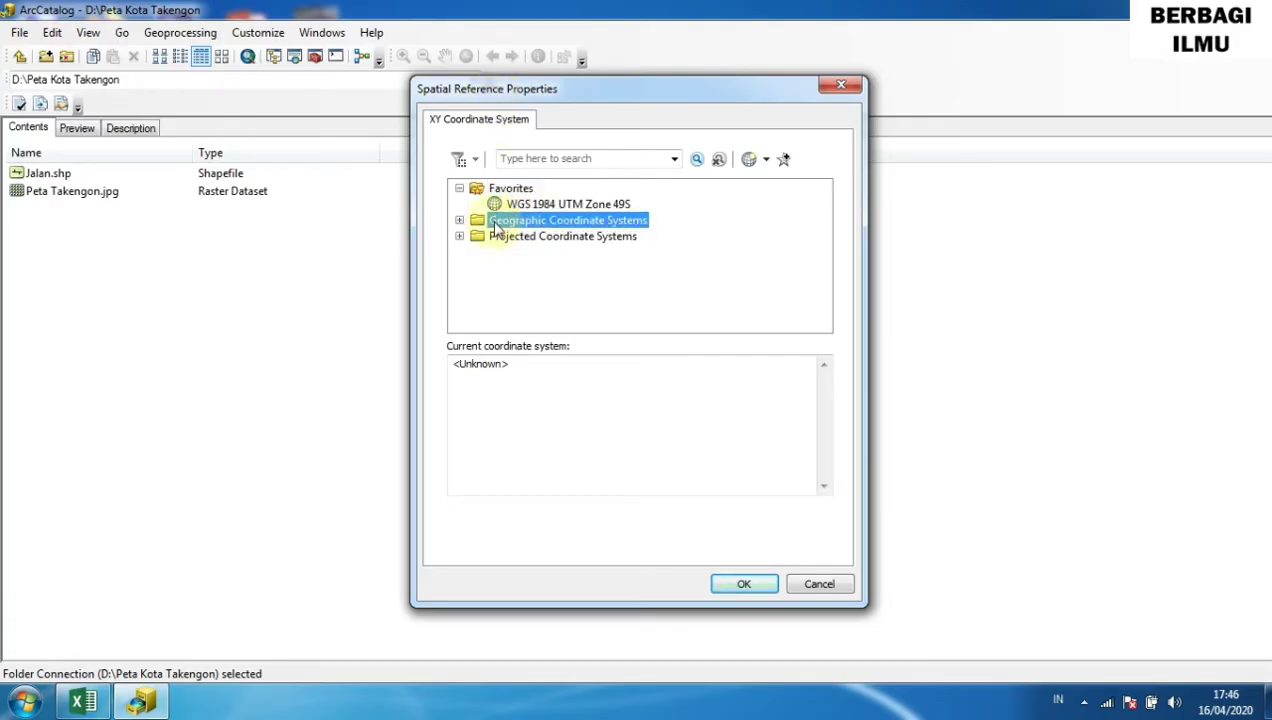
left_click(460, 221)
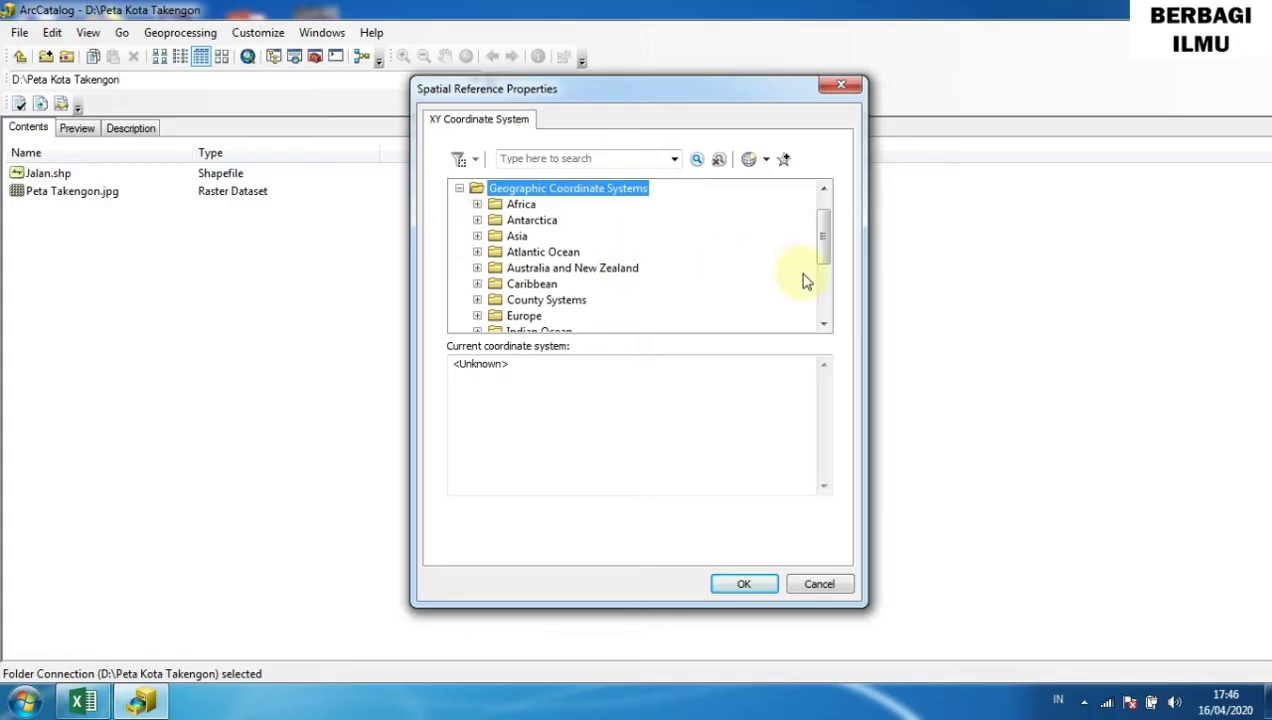
left_click(824, 324)
left_click(824, 324)
left_click(824, 324)
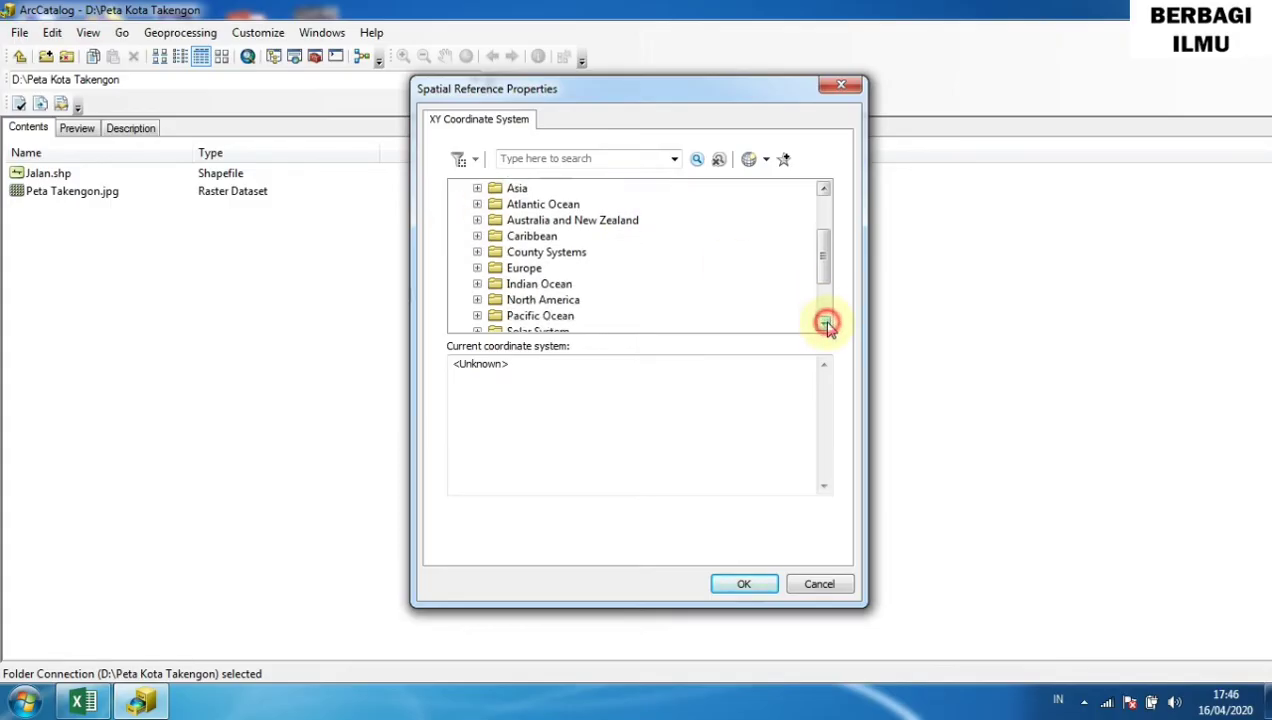
left_click(824, 324)
left_click(824, 324)
left_click(824, 324)
left_click(824, 324)
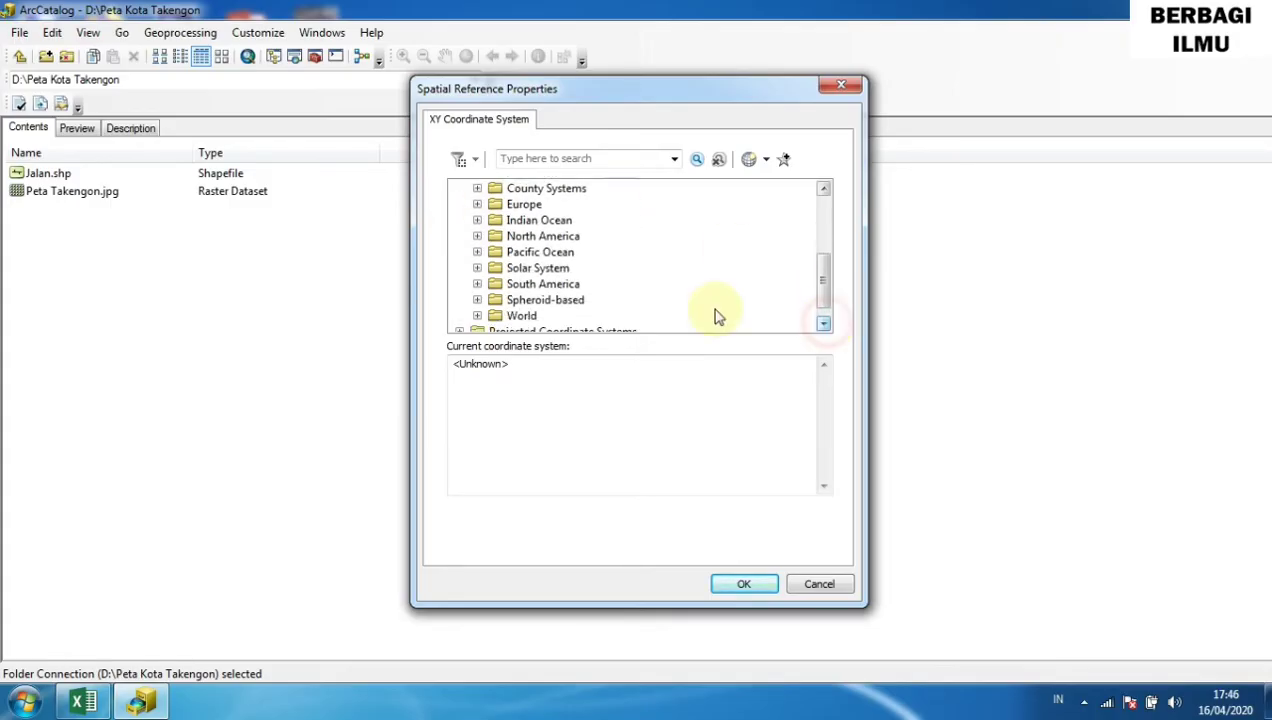
left_click(521, 315)
left_click(477, 316)
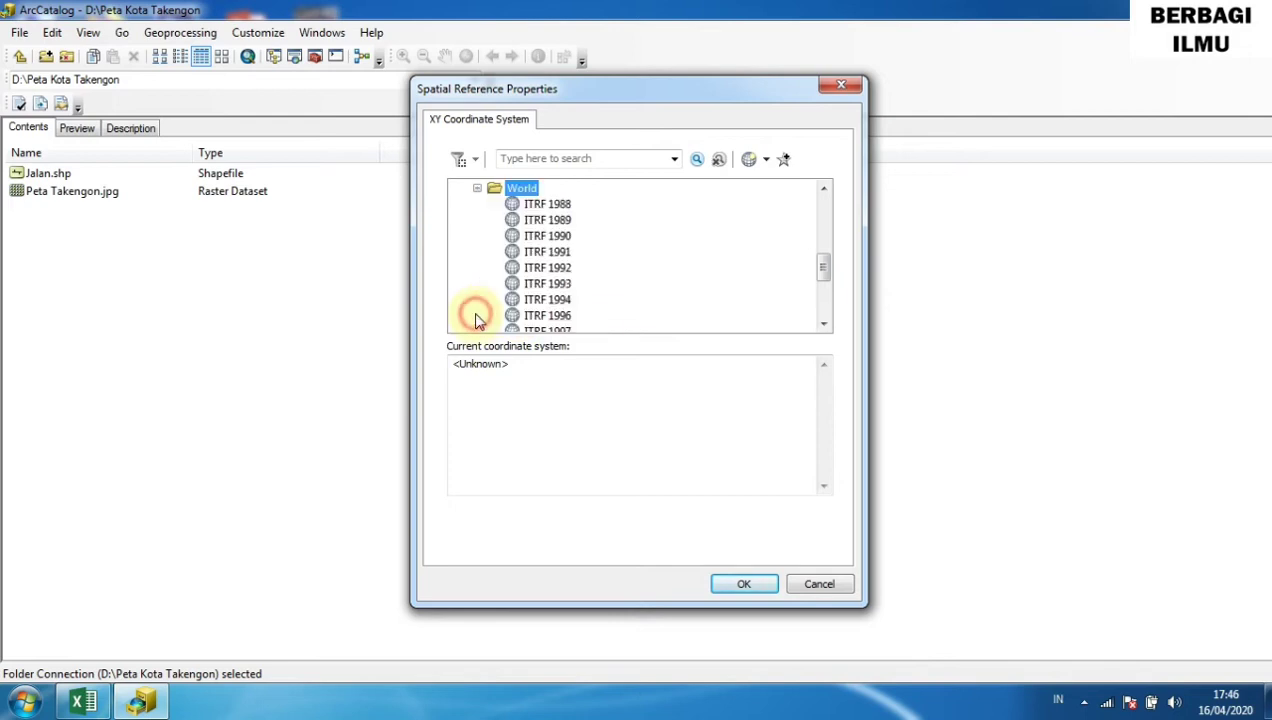
left_click(824, 324)
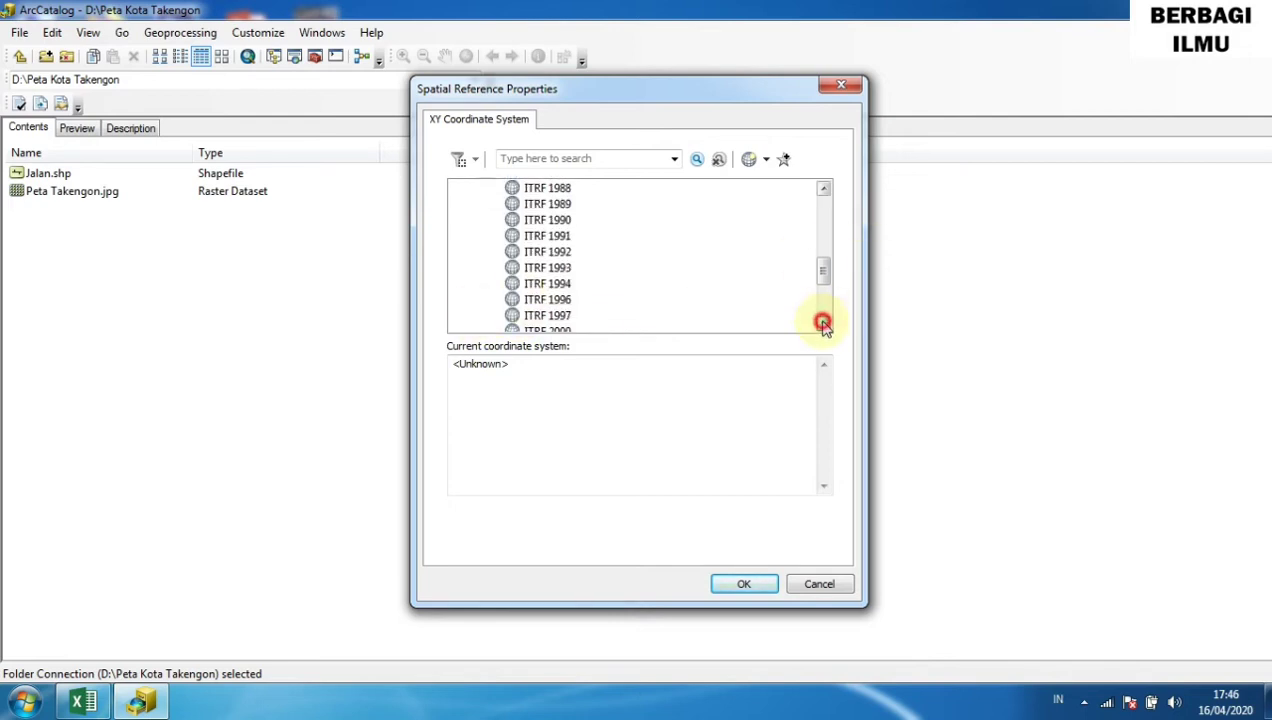
left_click(824, 324)
left_click(824, 324)
left_click(824, 324)
left_click(824, 324)
left_click(824, 324)
left_click(824, 324)
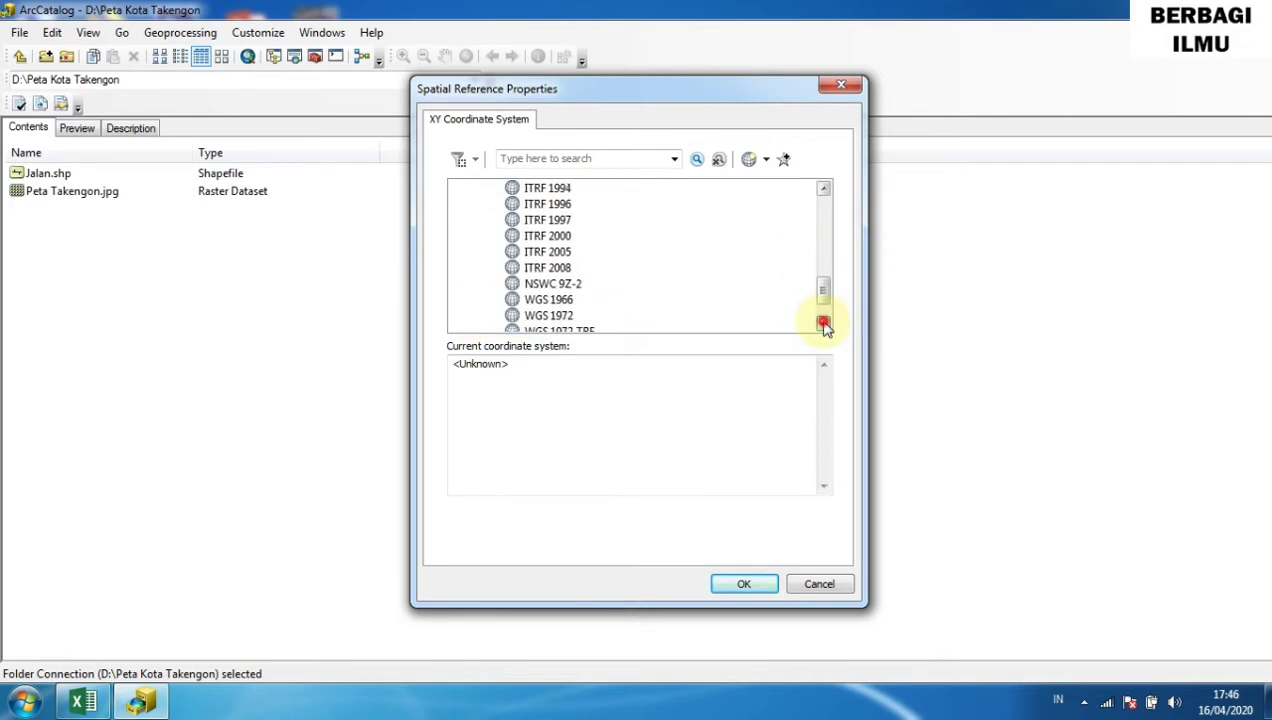
left_click(824, 324)
left_click(824, 324)
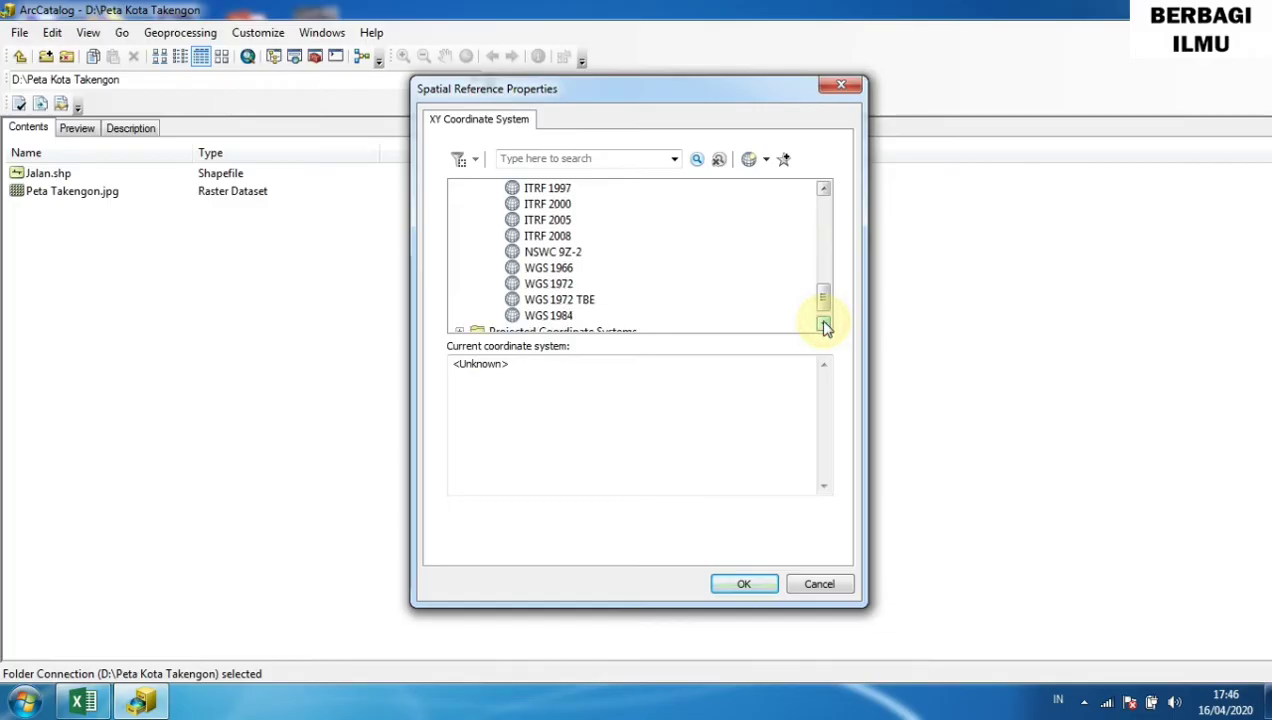
left_click(545, 317)
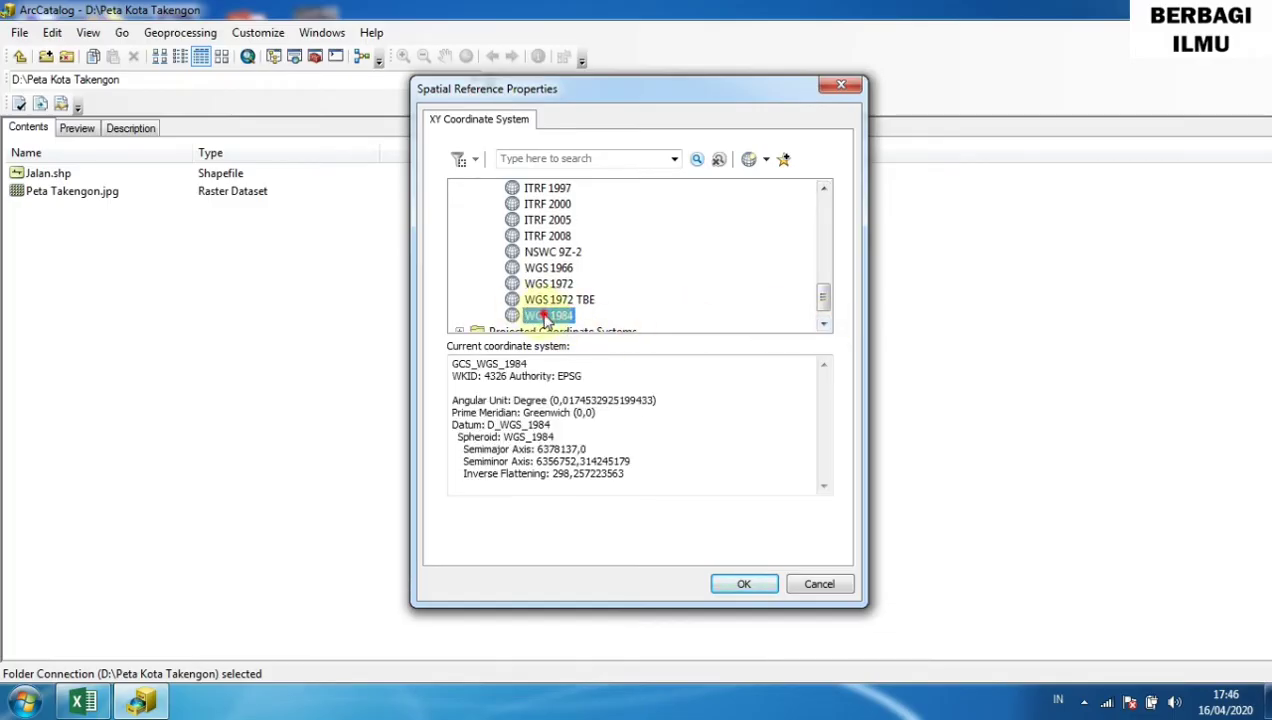
left_click(757, 590)
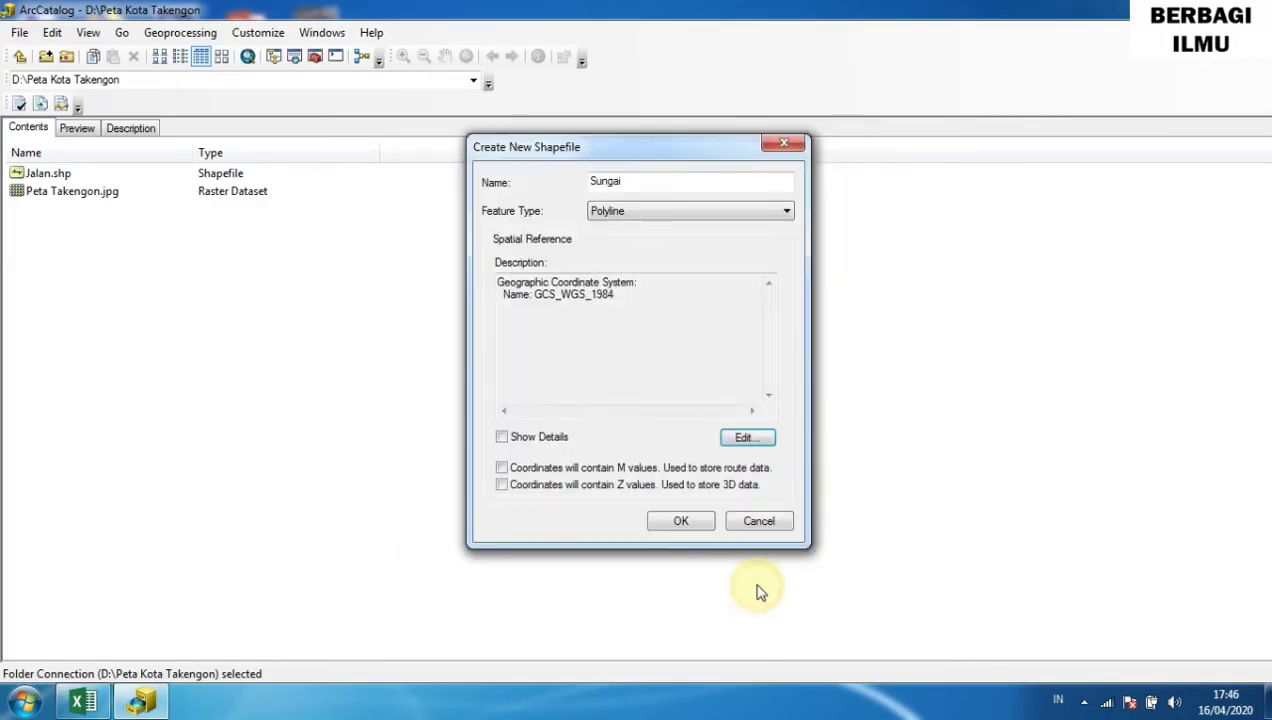
left_click(688, 521)
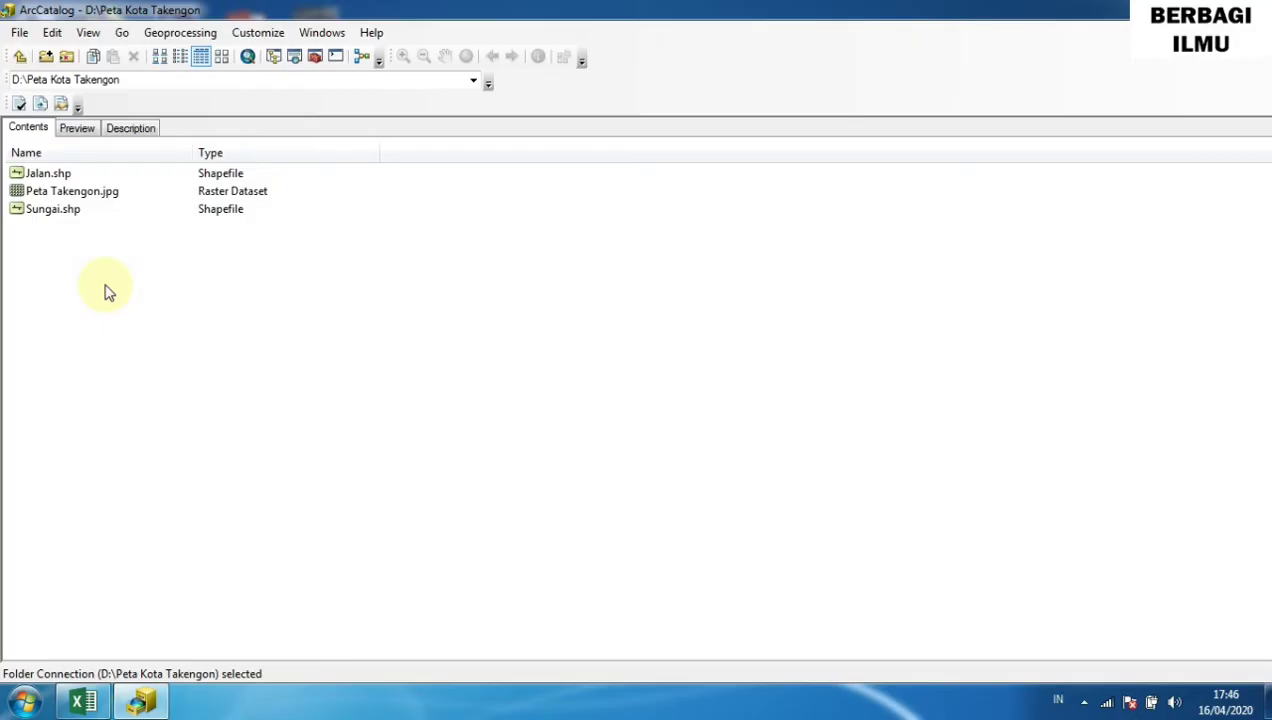
Start a new shapefile in the Peta Kota Takengon folder, named Permukiman with feature type Polygon.
right_click(184, 321)
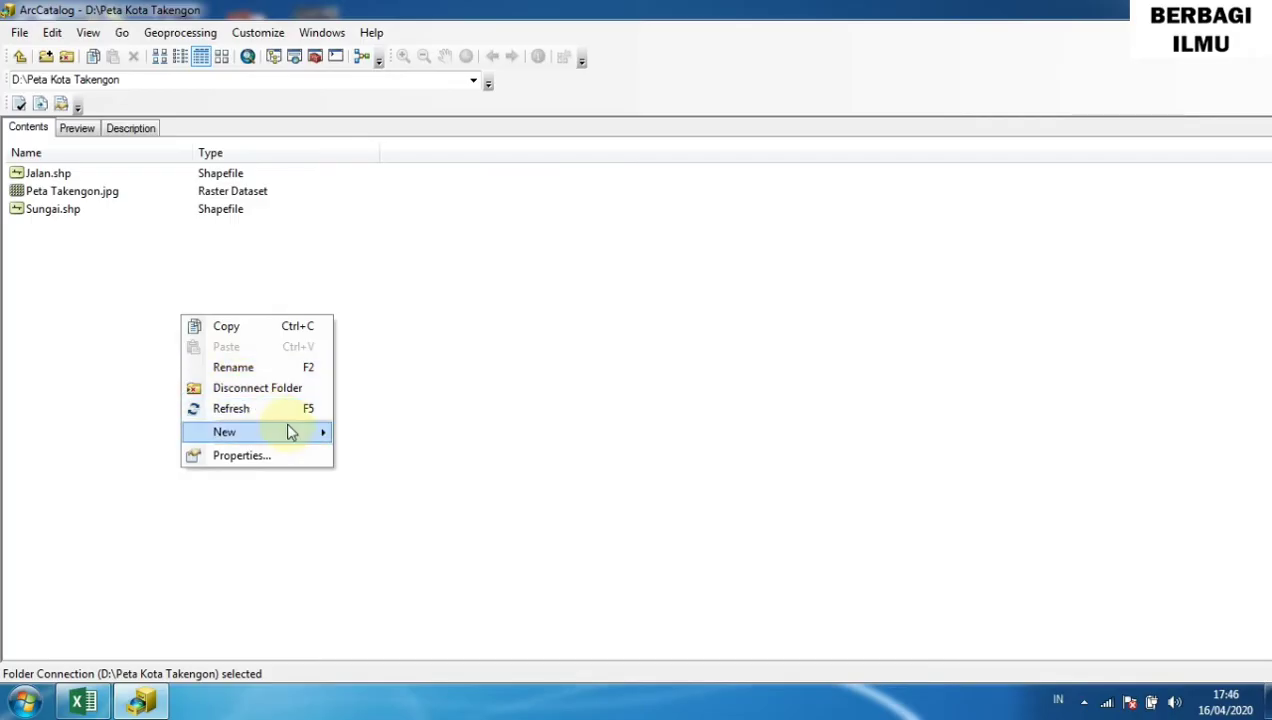
mouse_move(292, 432)
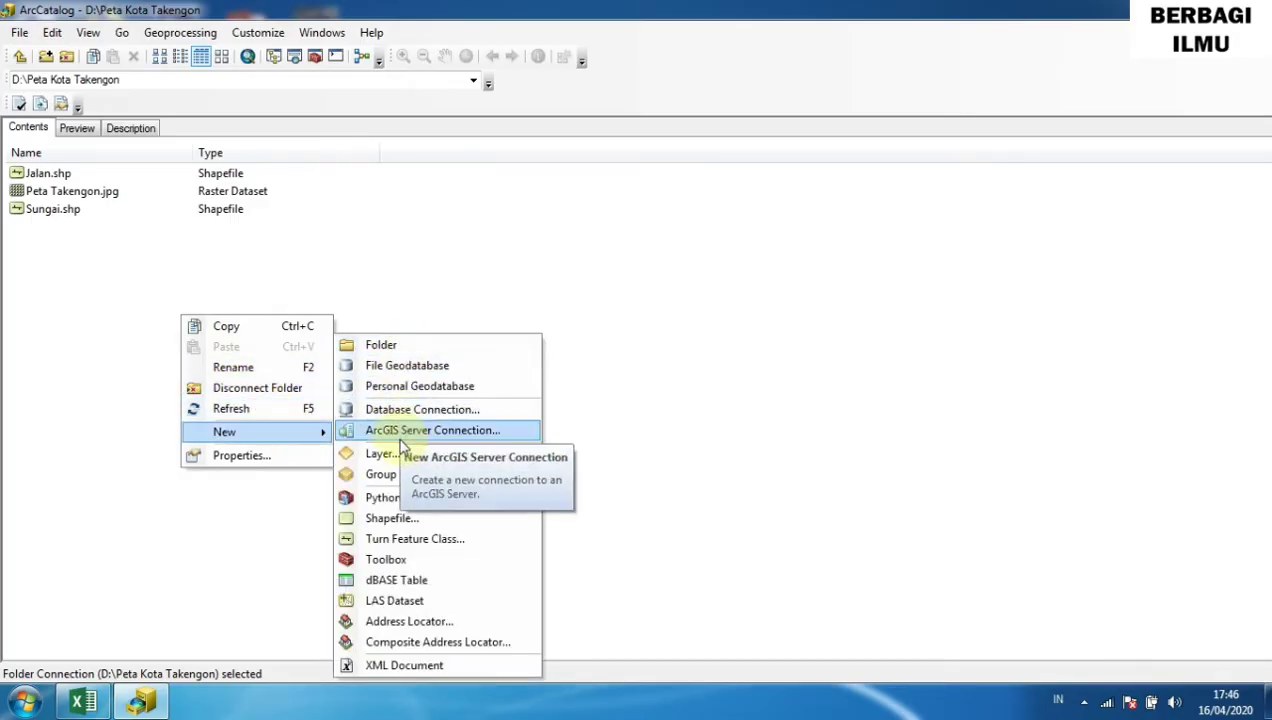
left_click(388, 518)
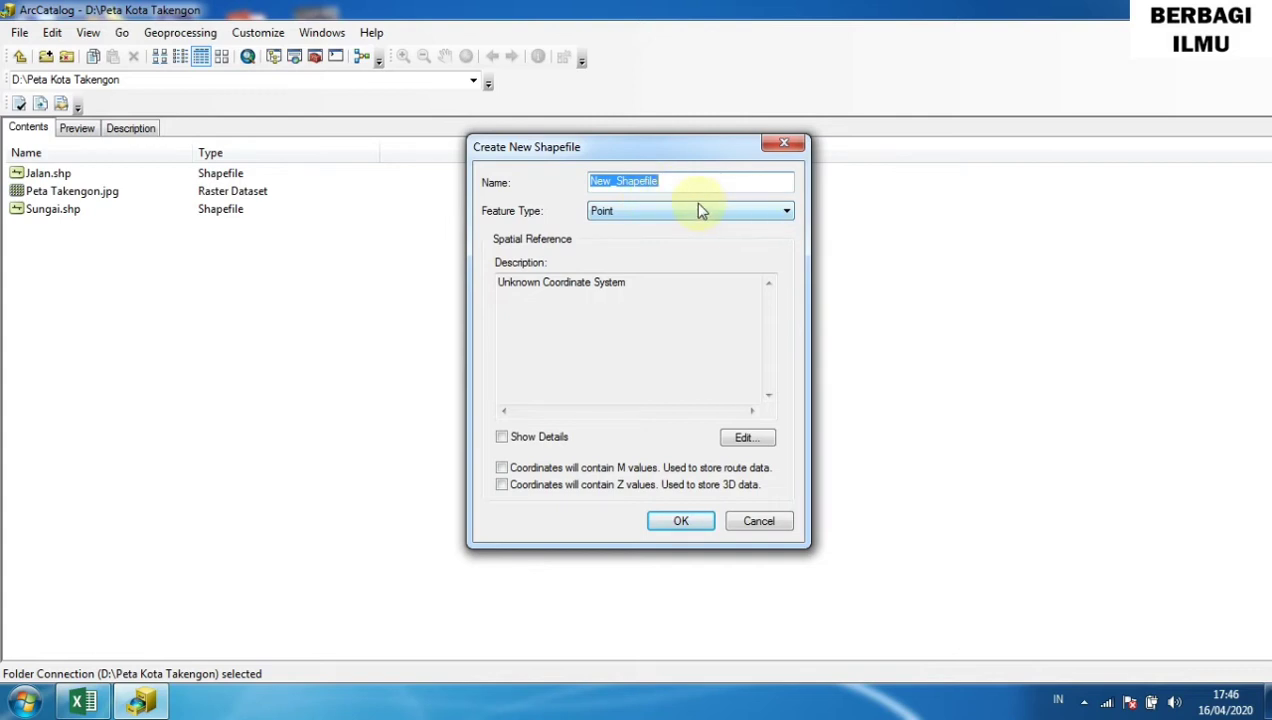
type("Permukiman")
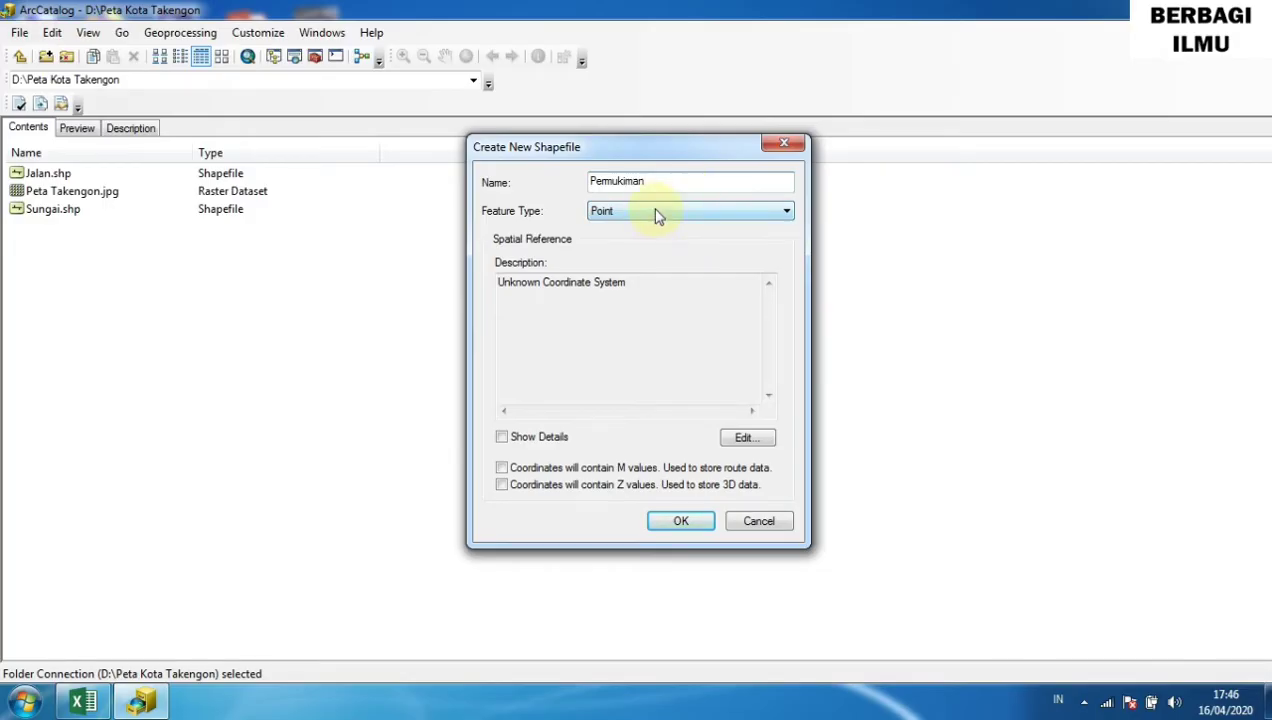
left_click(656, 212)
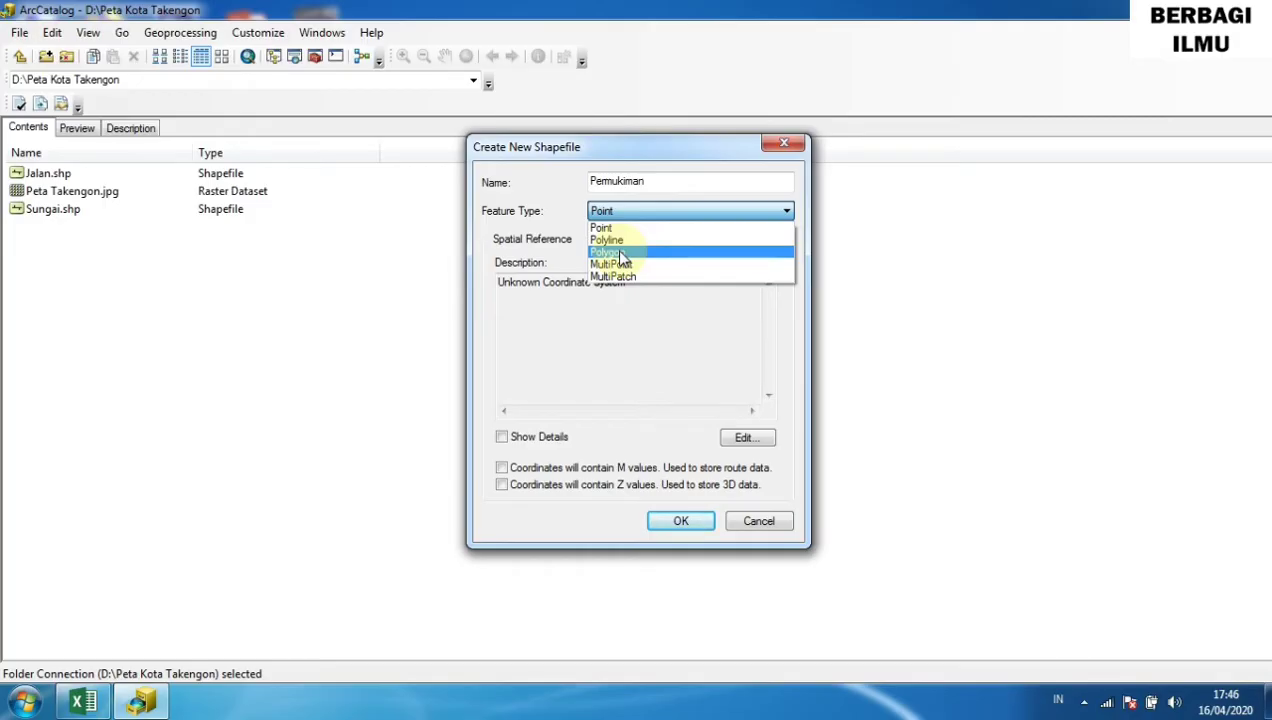
left_click(619, 252)
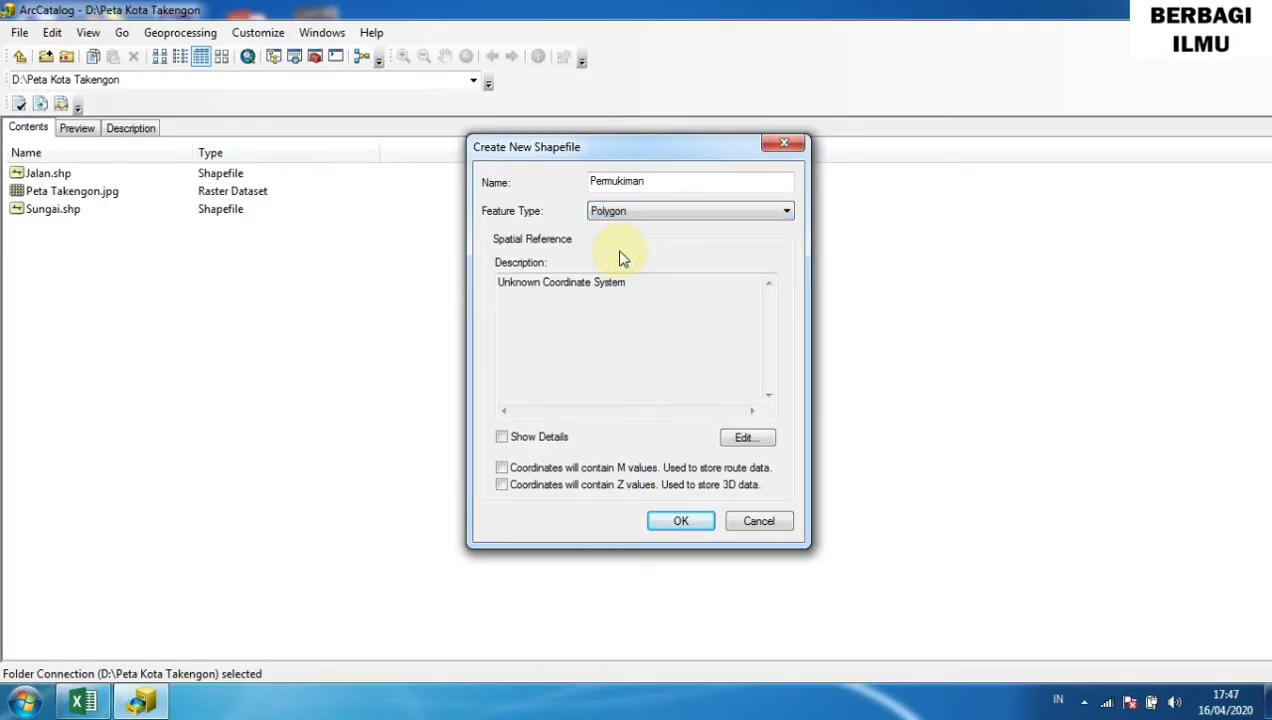
Set the Permukiman shapefile's spatial reference to the World geographic coordinate system WGS 1984.
left_click(745, 438)
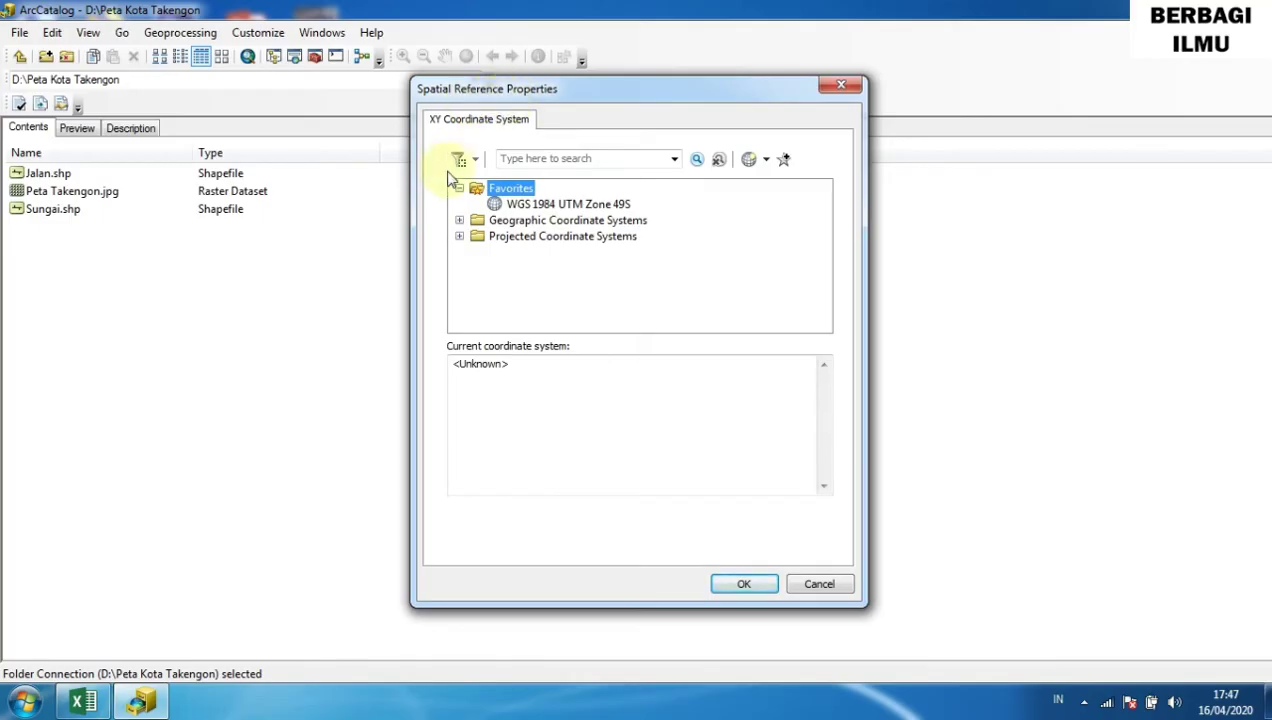
left_click(534, 222)
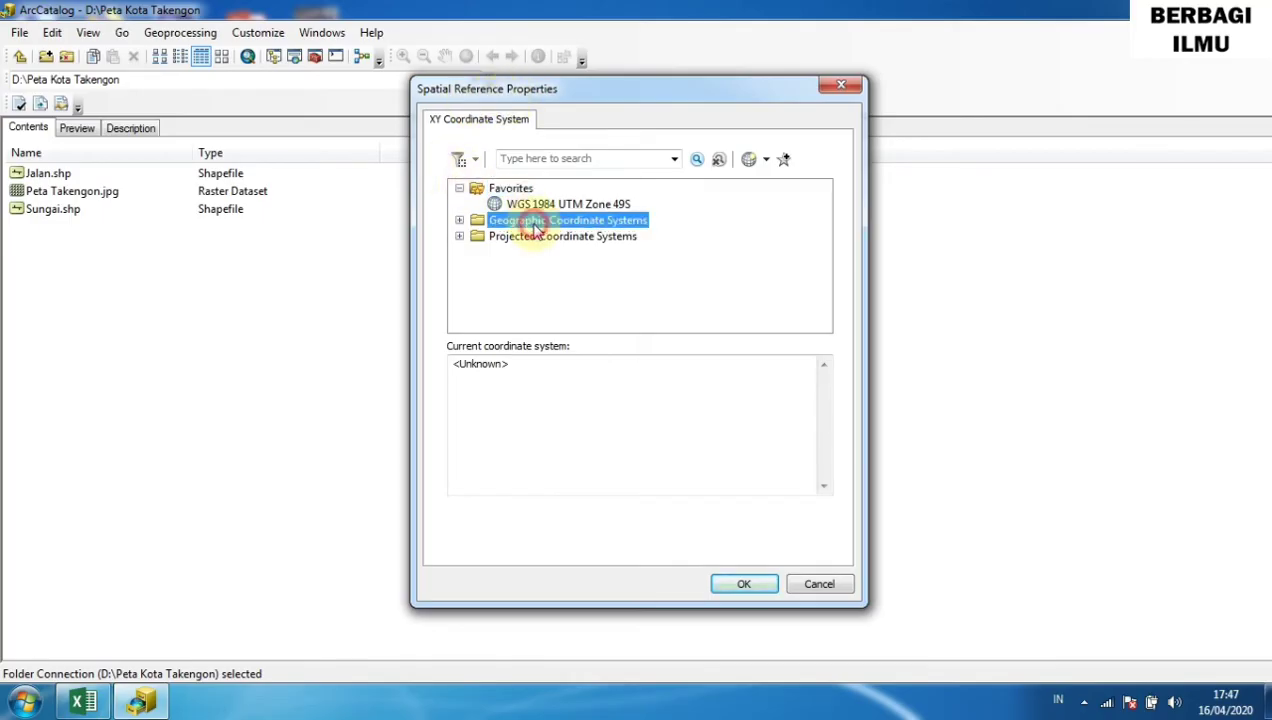
left_click(459, 221)
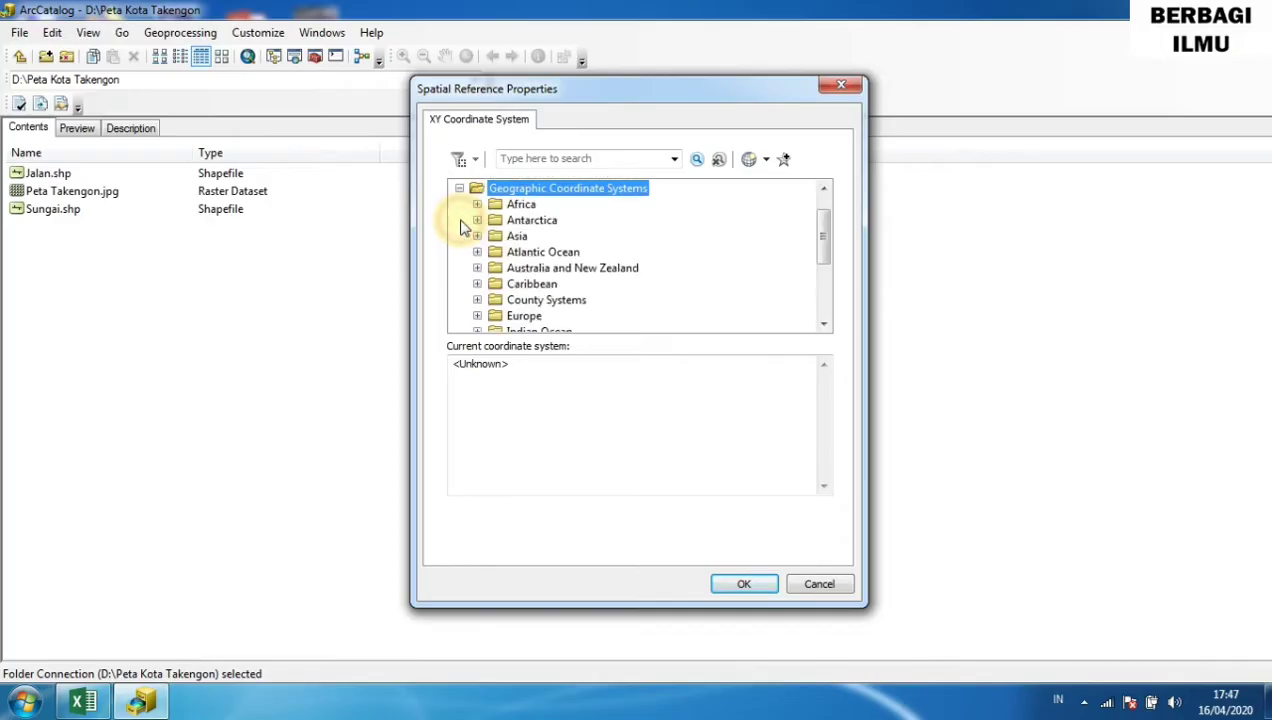
left_click_drag(826, 236, 824, 288)
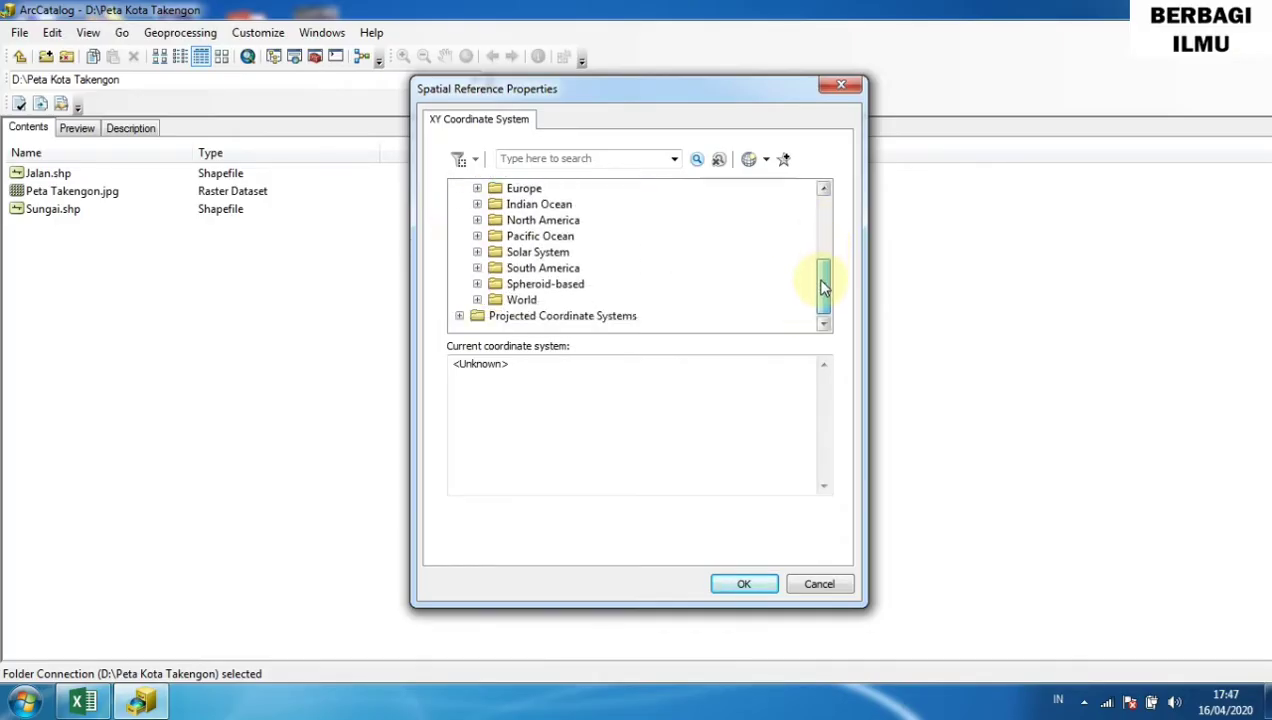
left_click(521, 300)
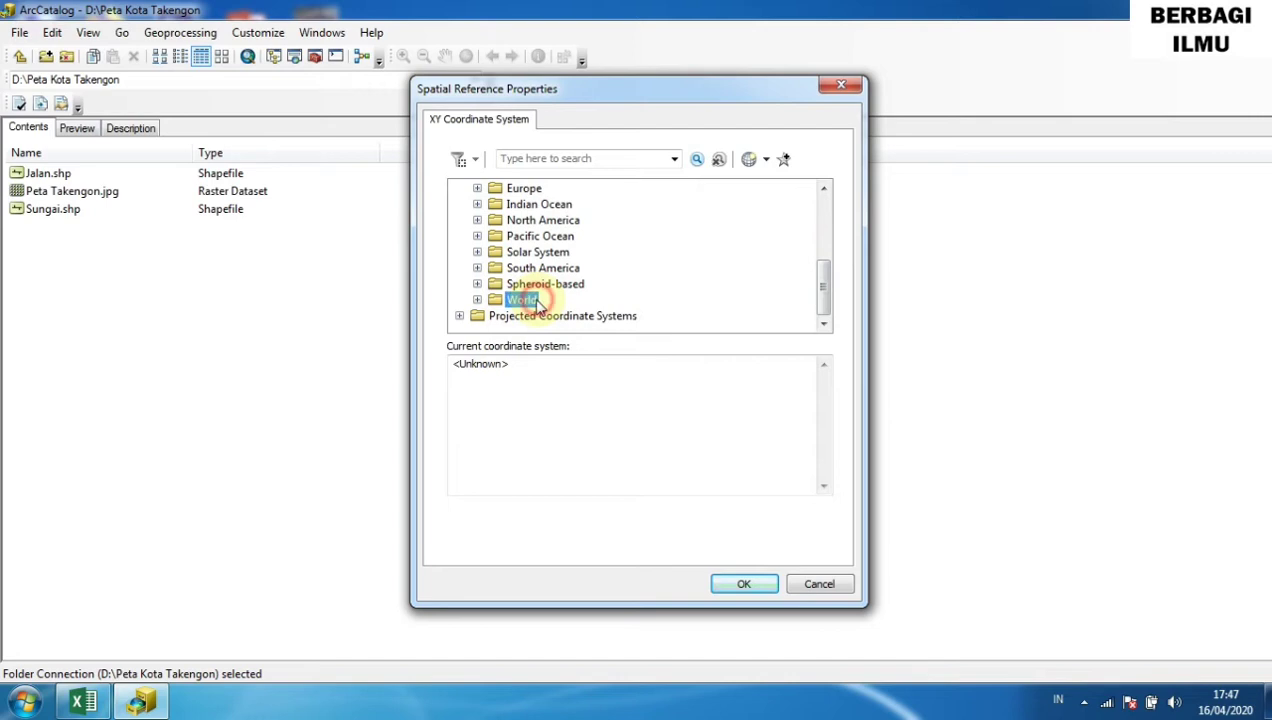
left_click(478, 300)
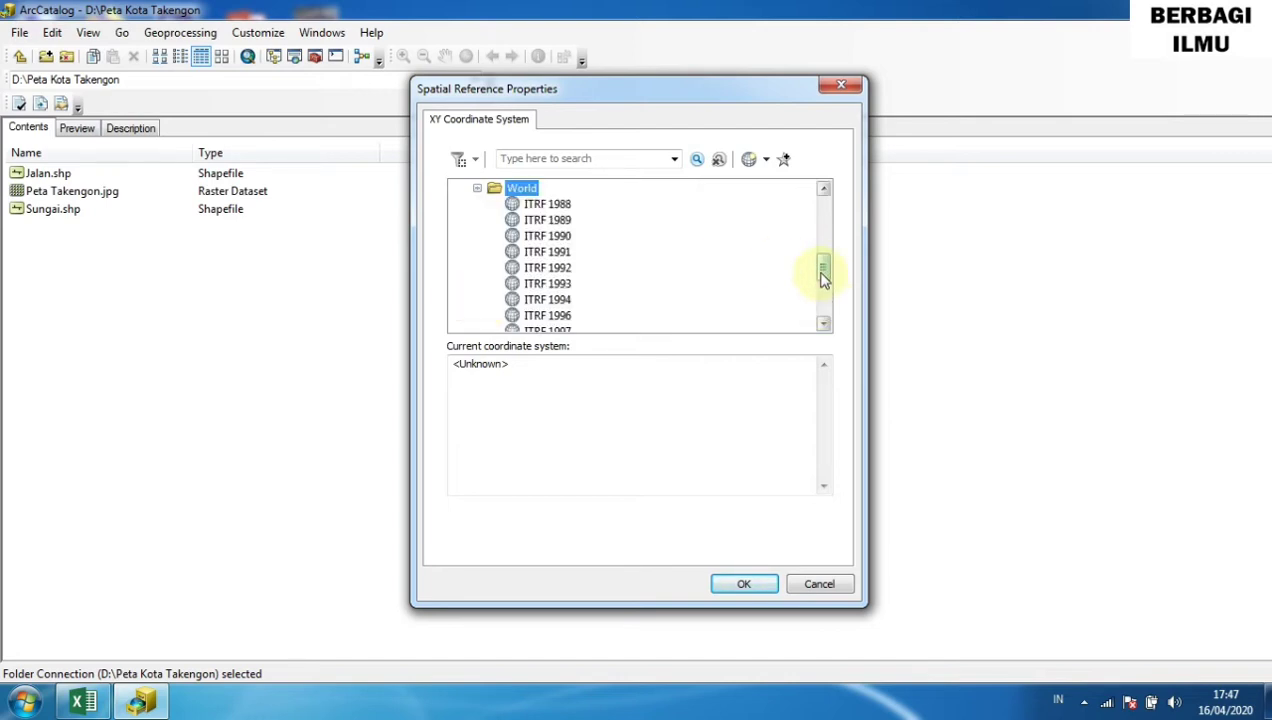
scroll(824, 310, "down", 3)
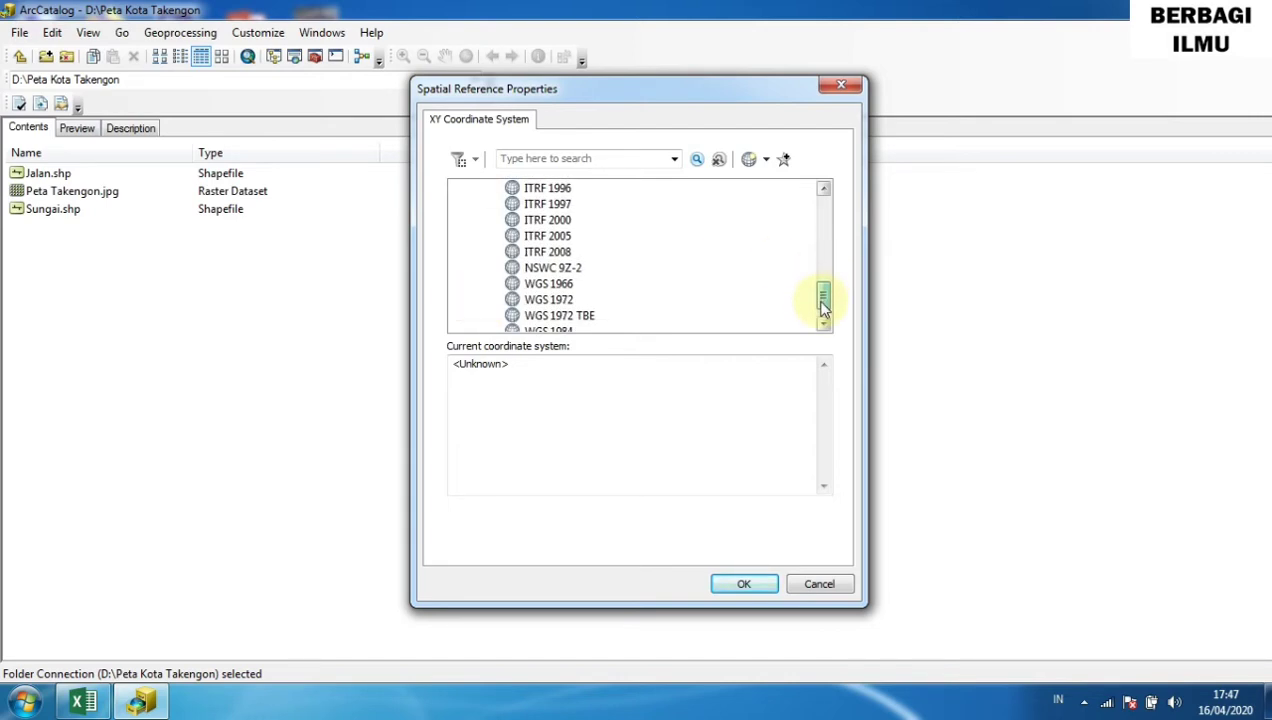
scroll(822, 305, "down", 1)
left_click(555, 300)
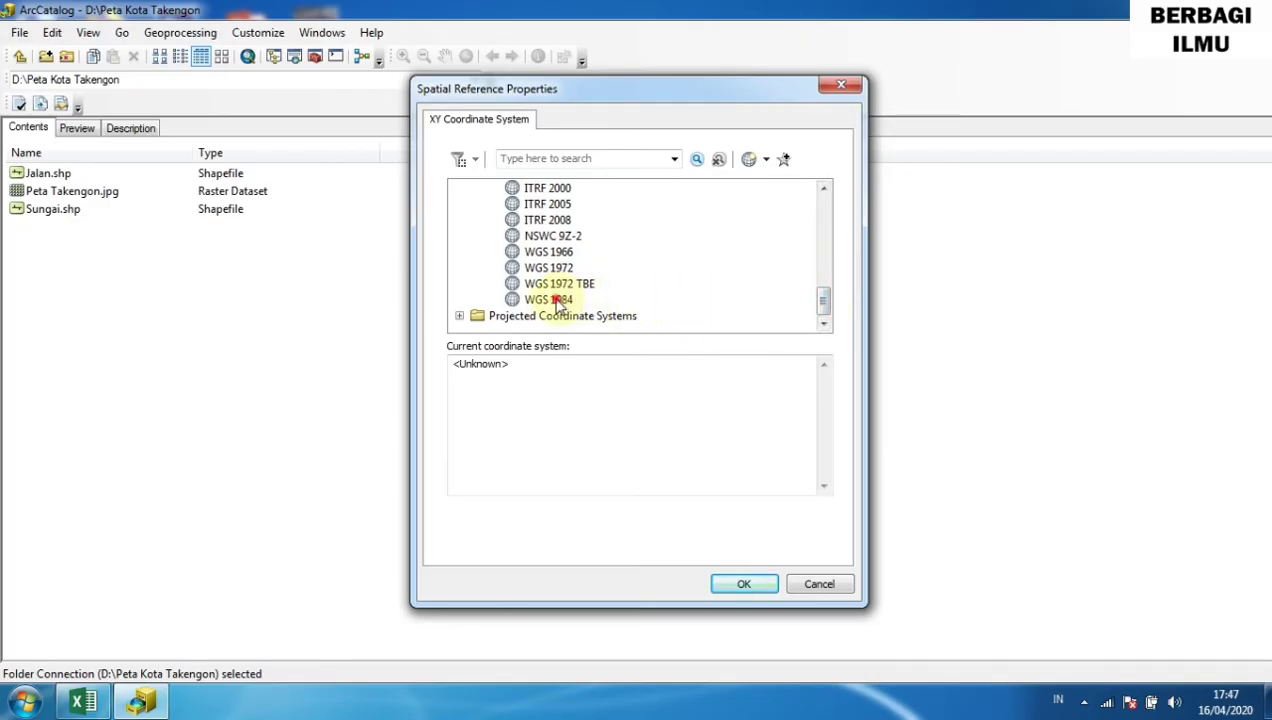
left_click(758, 584)
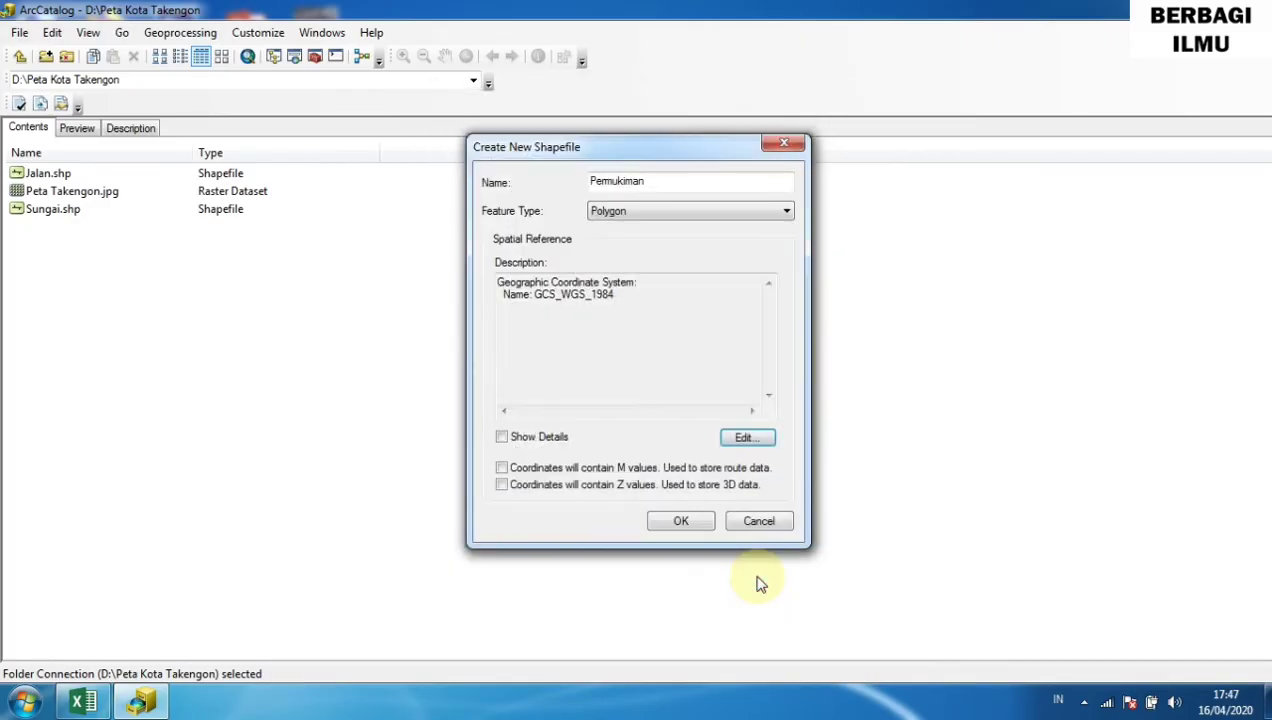
Create the Permukiman shapefile and start a new one in the Peta Kota Takengon folder, named Perkebunan with feature type Polygon.
left_click(684, 527)
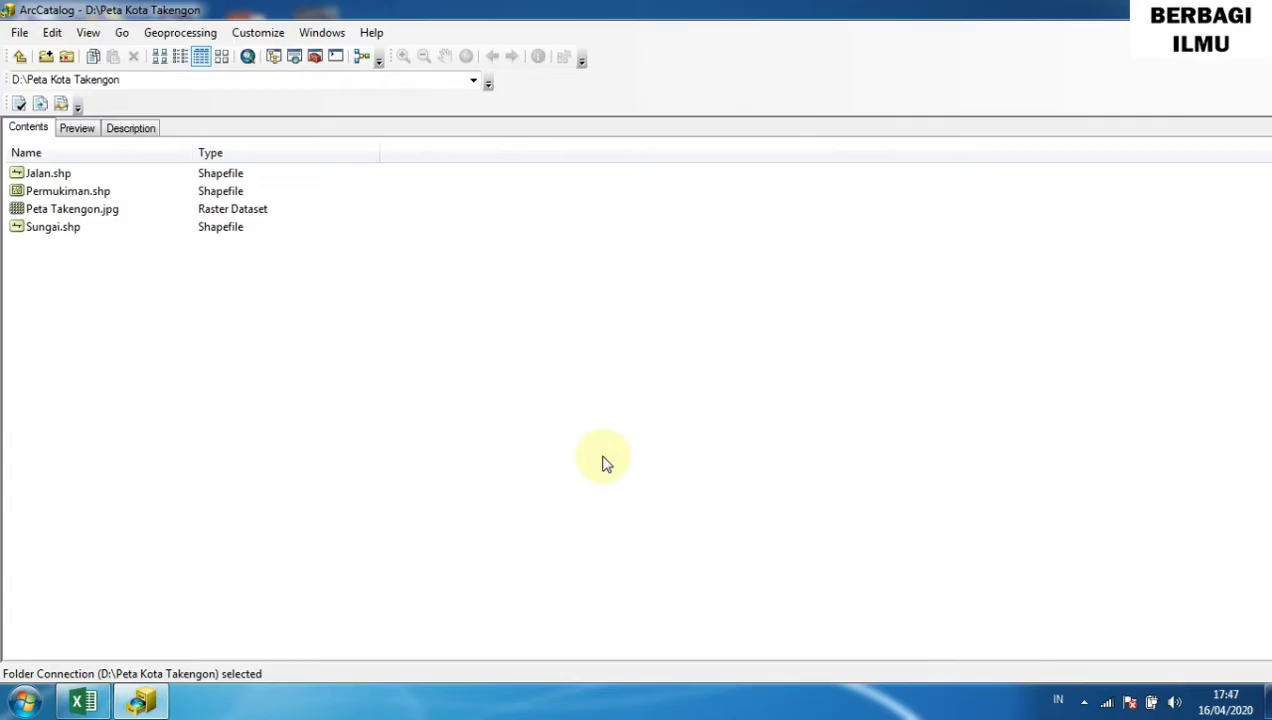
right_click(308, 360)
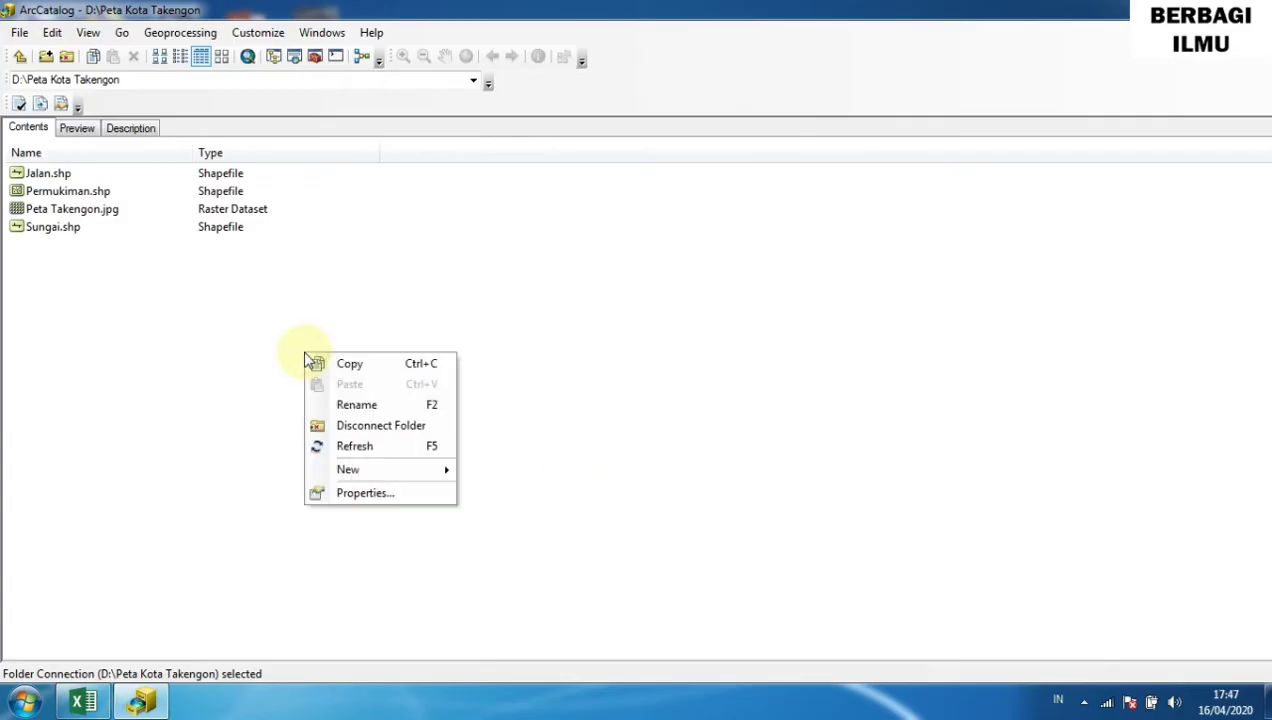
mouse_move(395, 471)
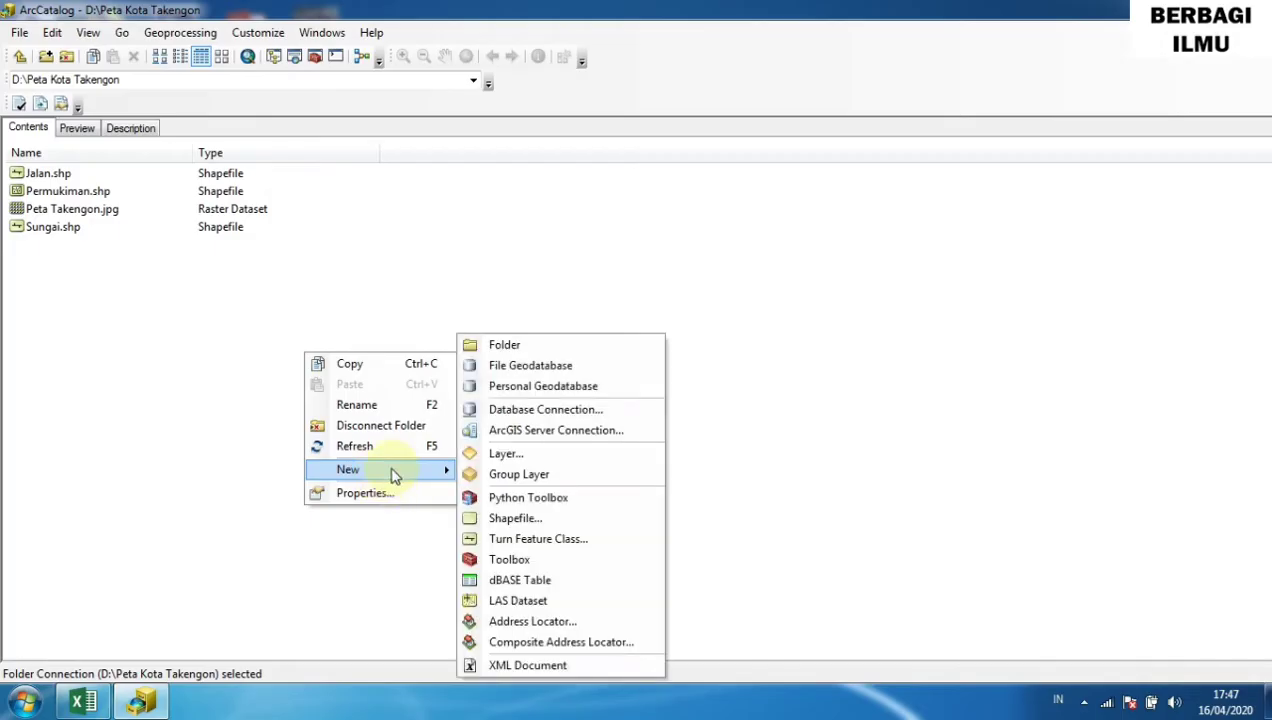
left_click(538, 519)
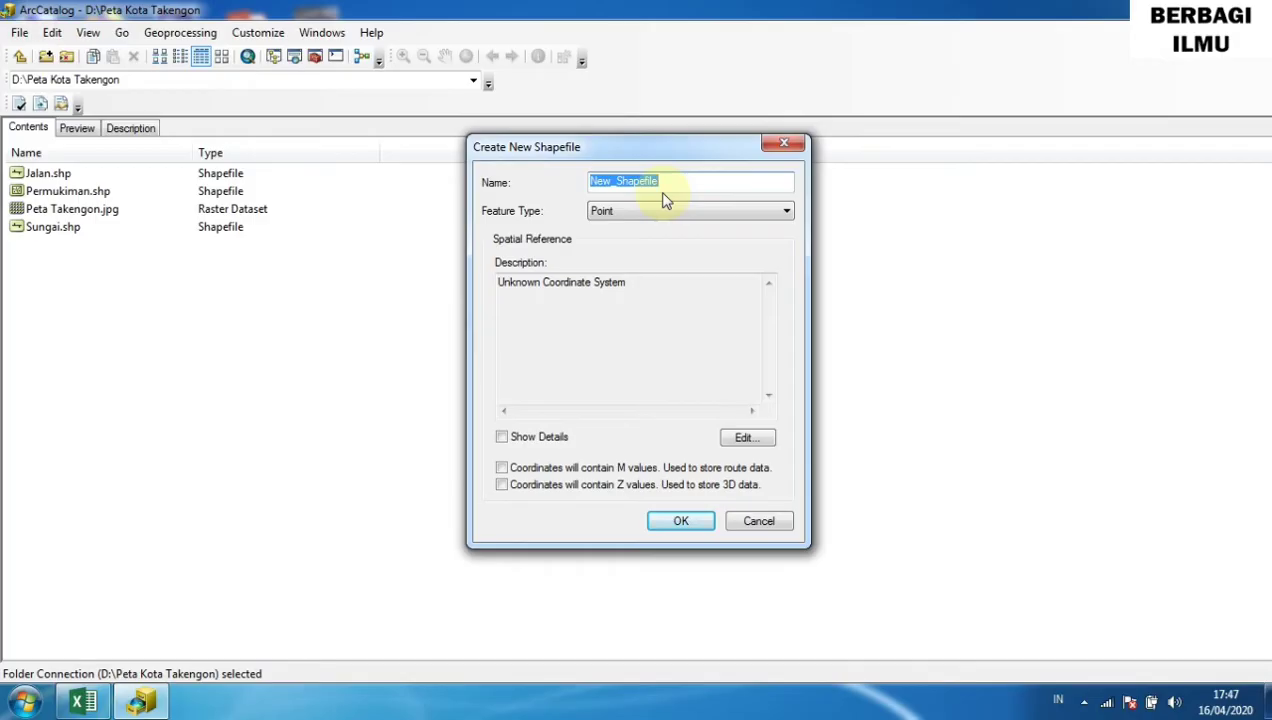
type("Perkebunan")
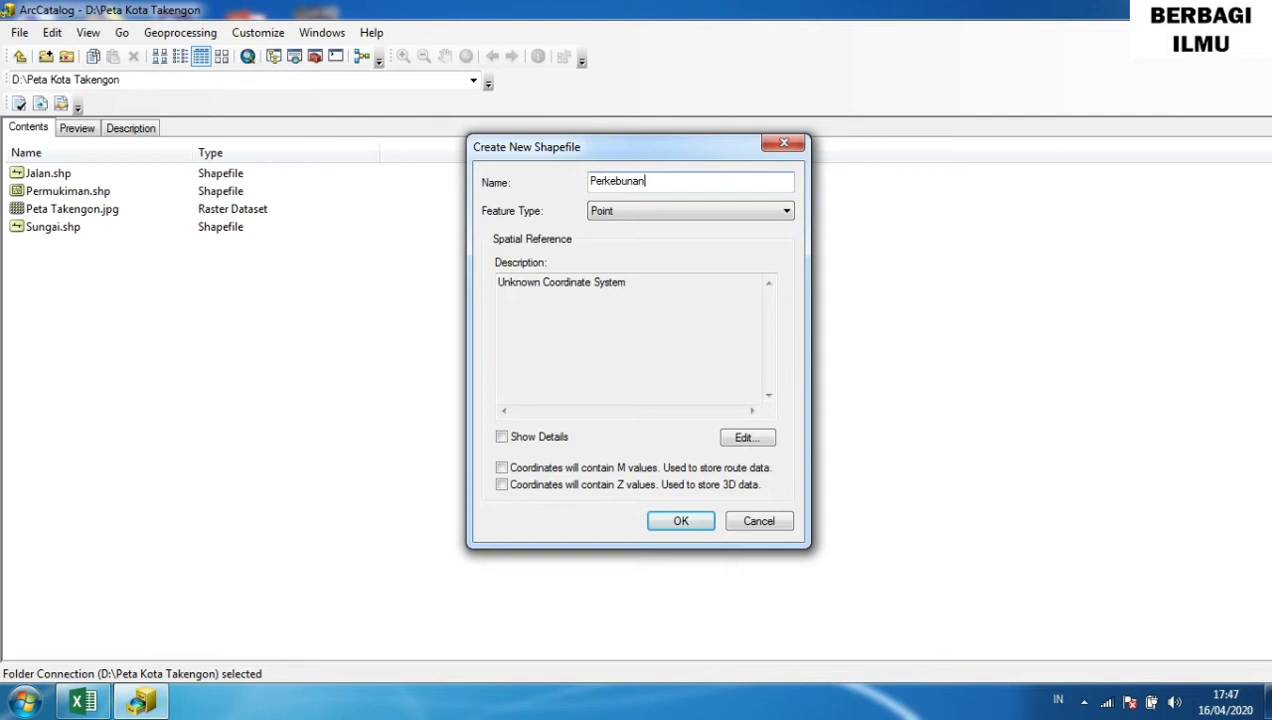
left_click(612, 211)
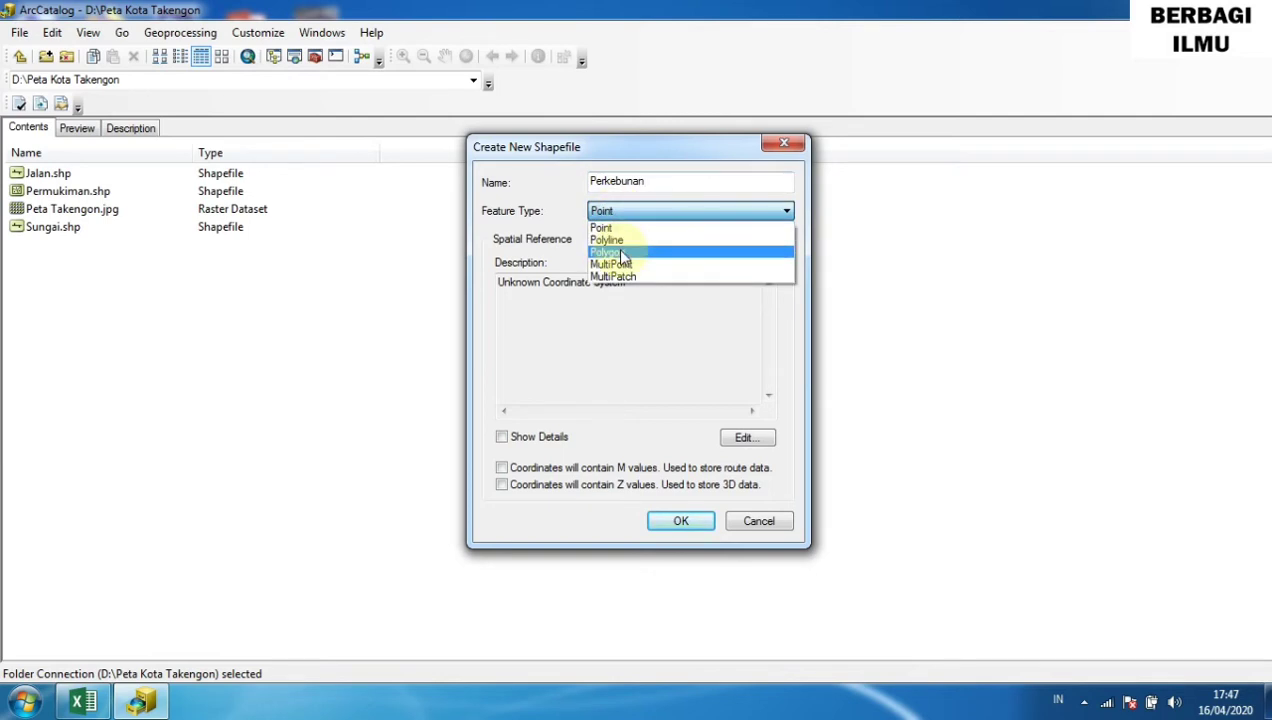
left_click(620, 252)
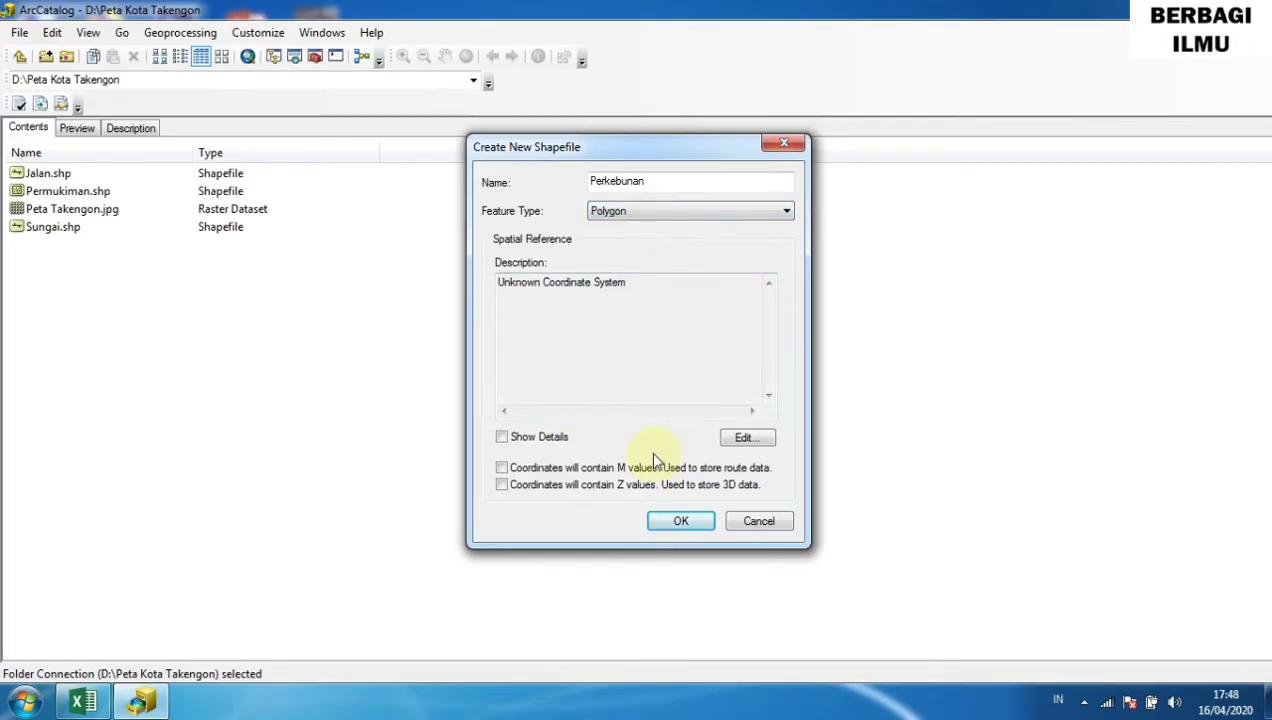
Set the Perkebunan shapefile's spatial reference to the World geographic coordinate system WGS 1984 and create the shapefile.
left_click(753, 443)
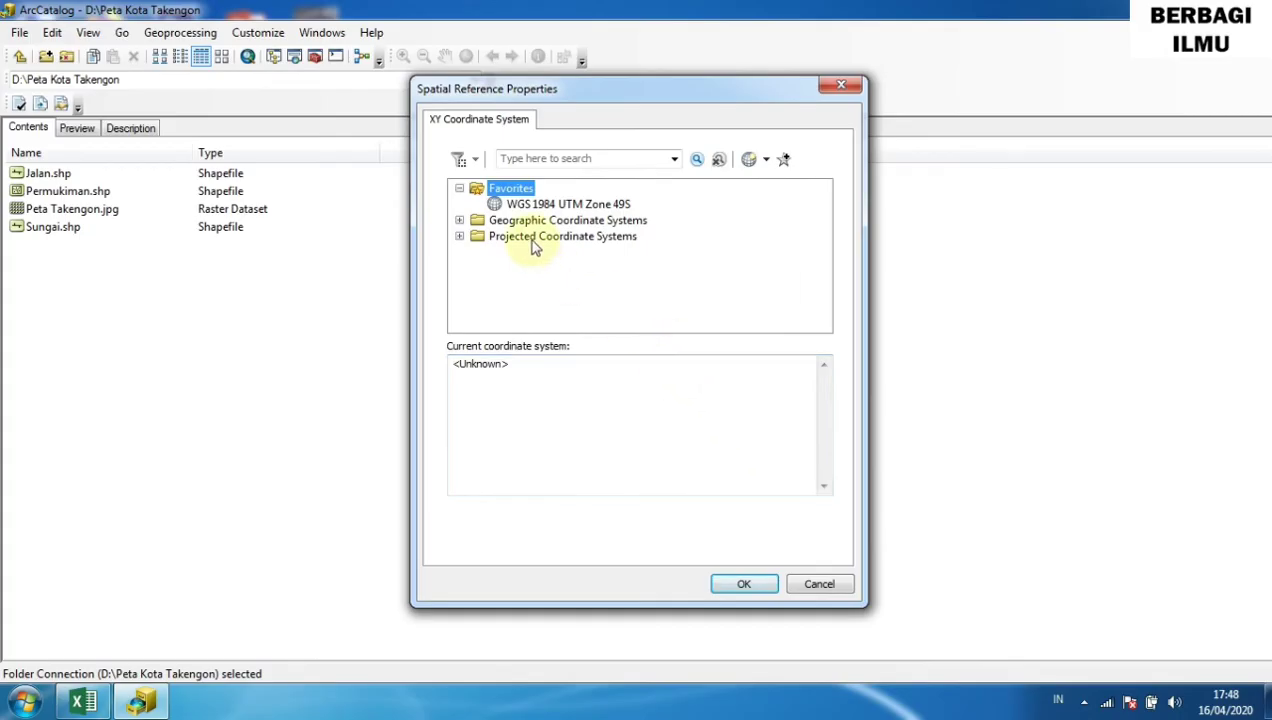
left_click(512, 220)
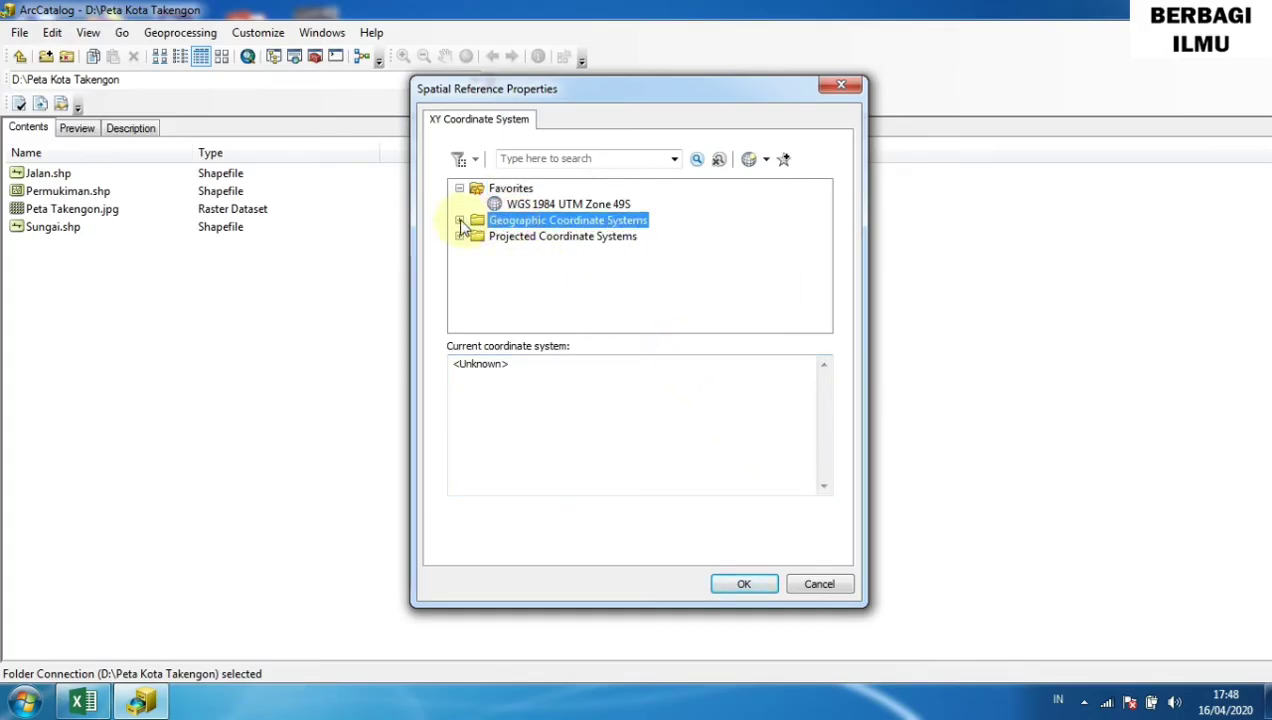
left_click(460, 221)
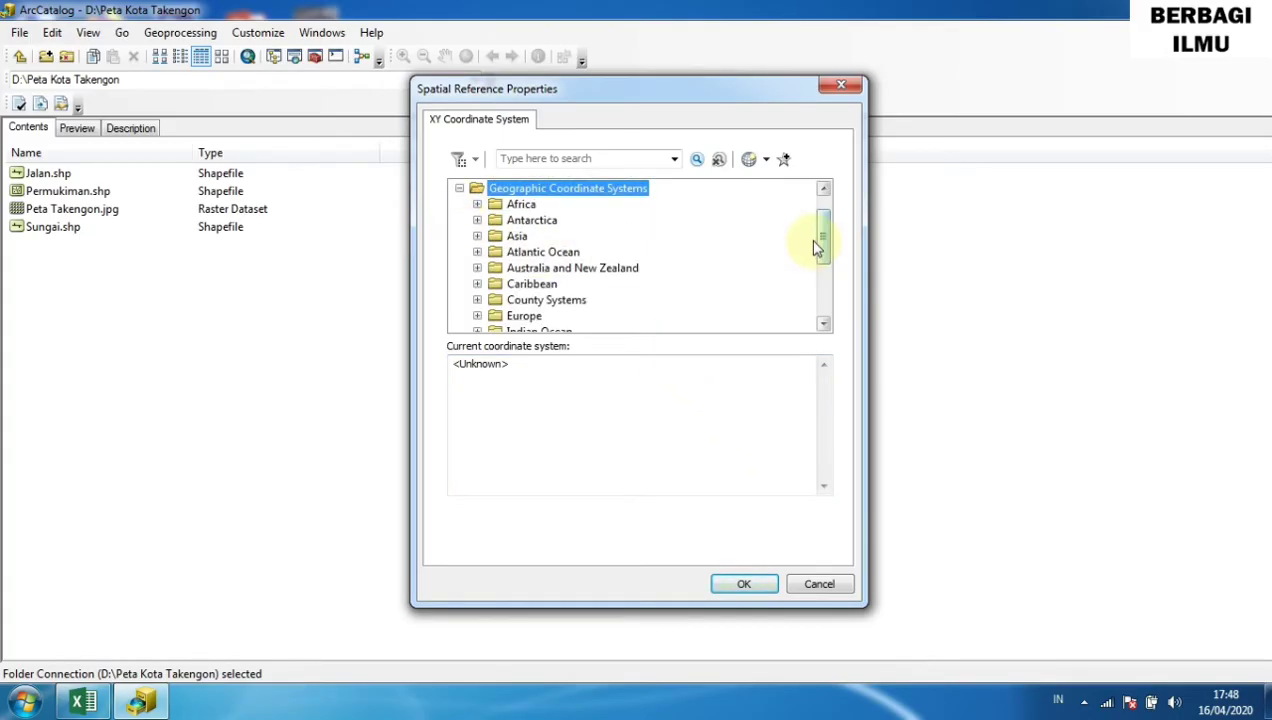
left_click_drag(822, 245, 825, 300)
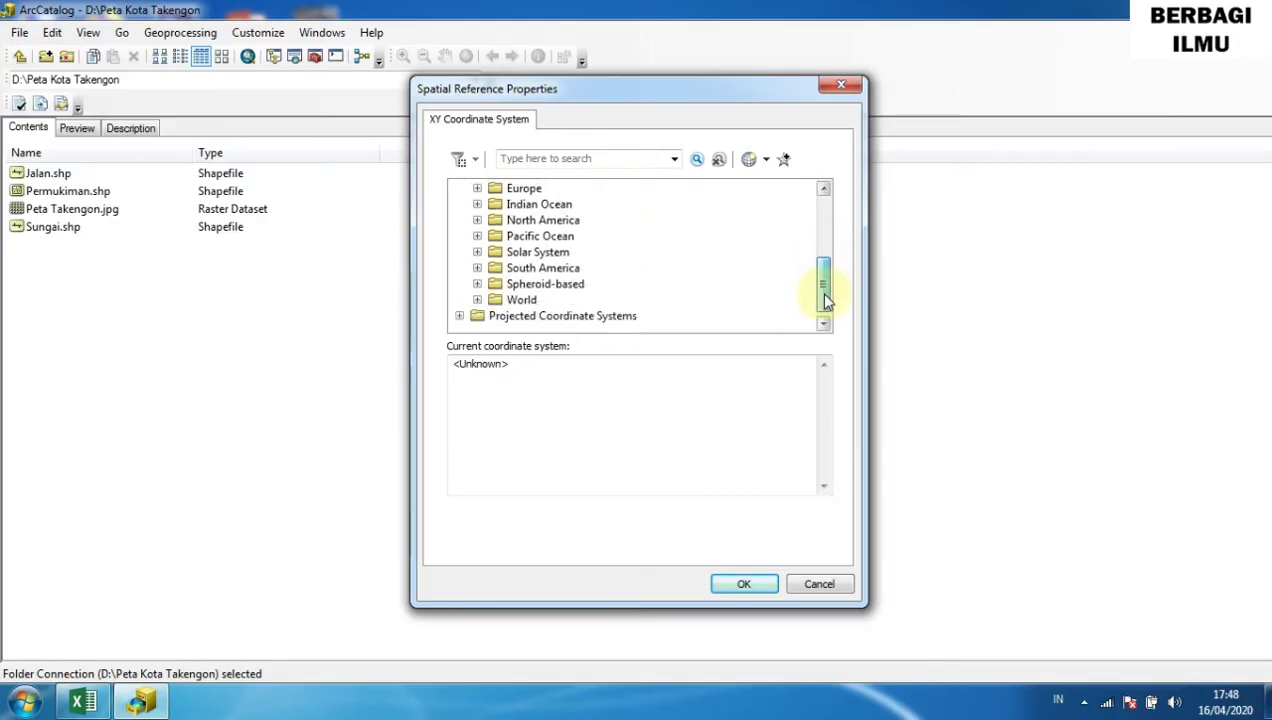
left_click(498, 306)
left_click(478, 302)
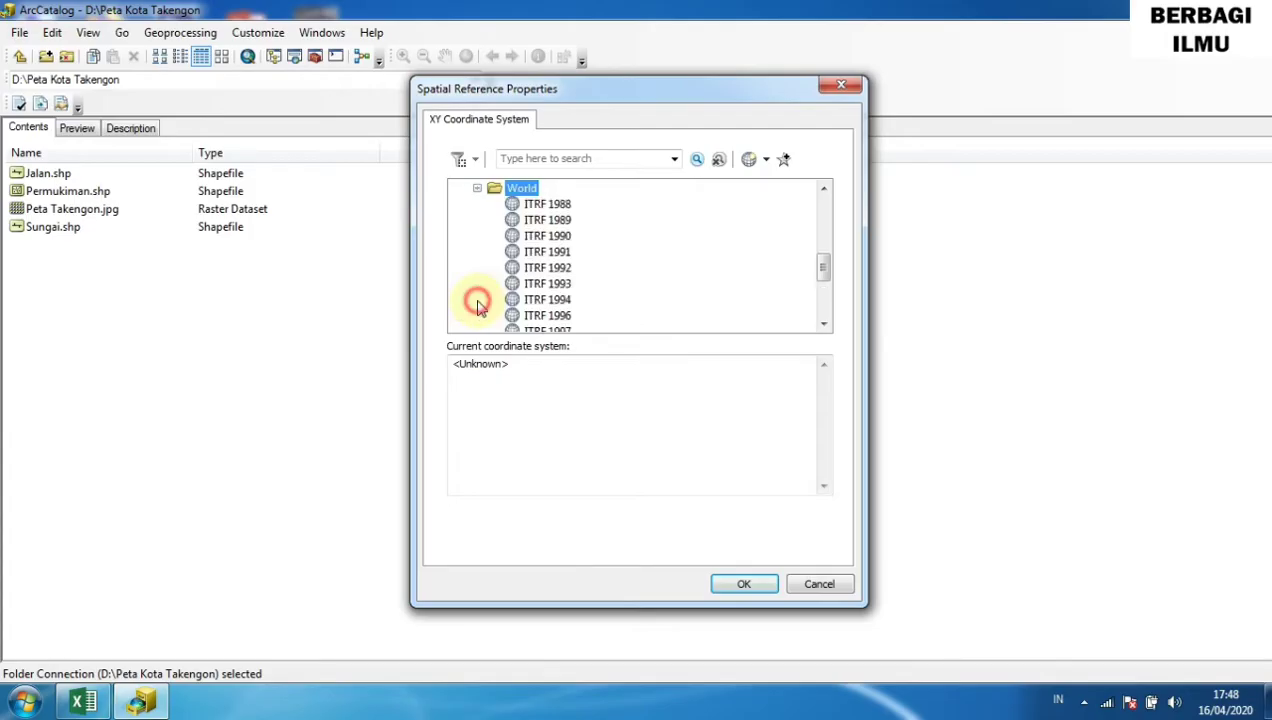
left_click_drag(822, 265, 826, 300)
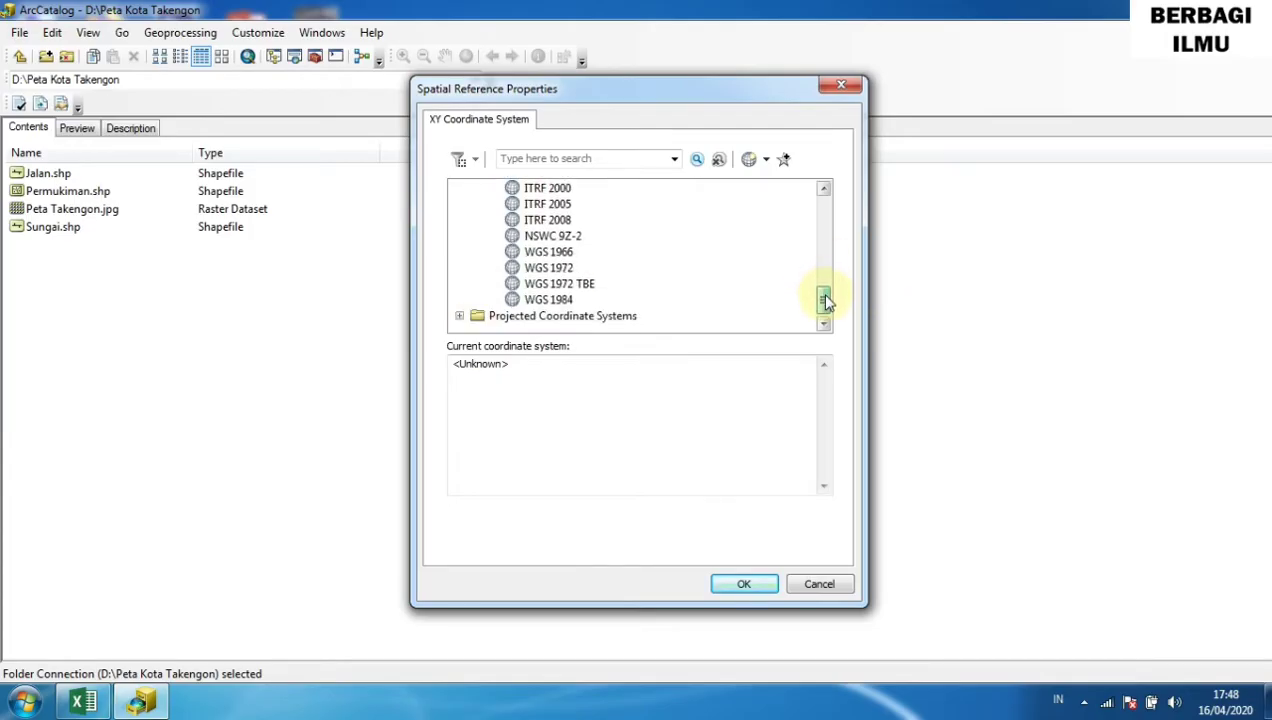
left_click(554, 300)
left_click(738, 584)
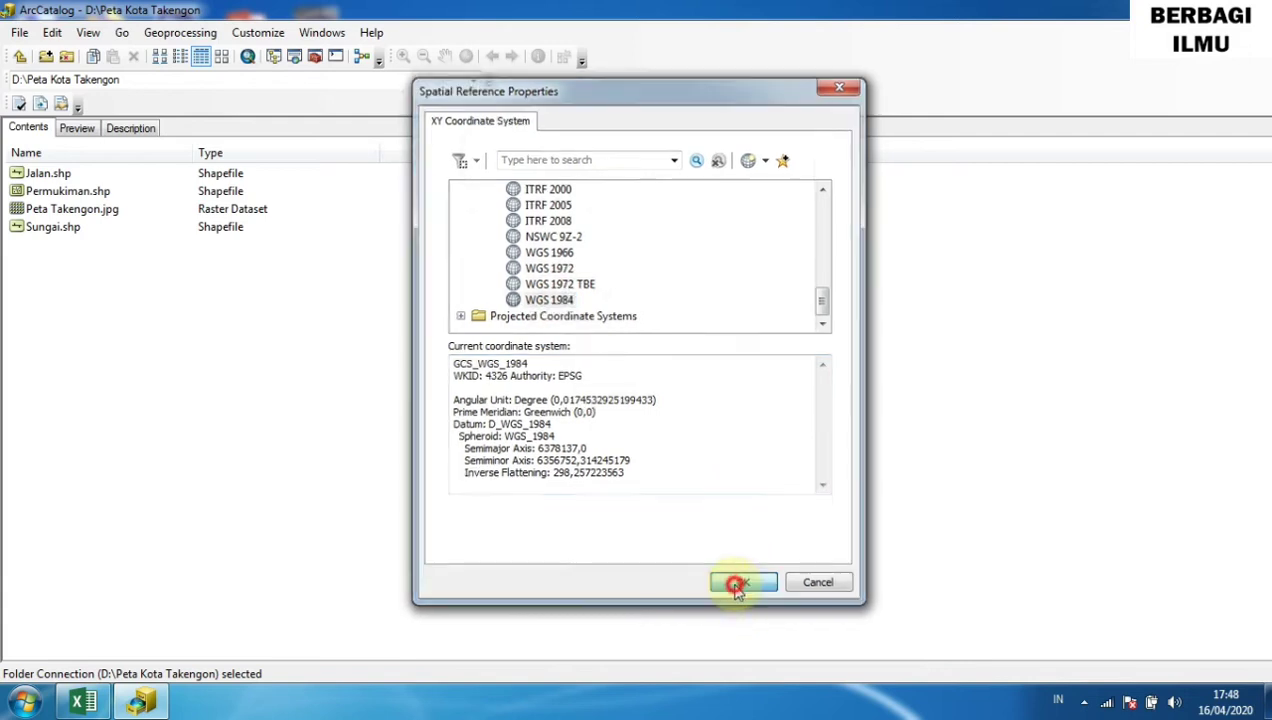
left_click(688, 522)
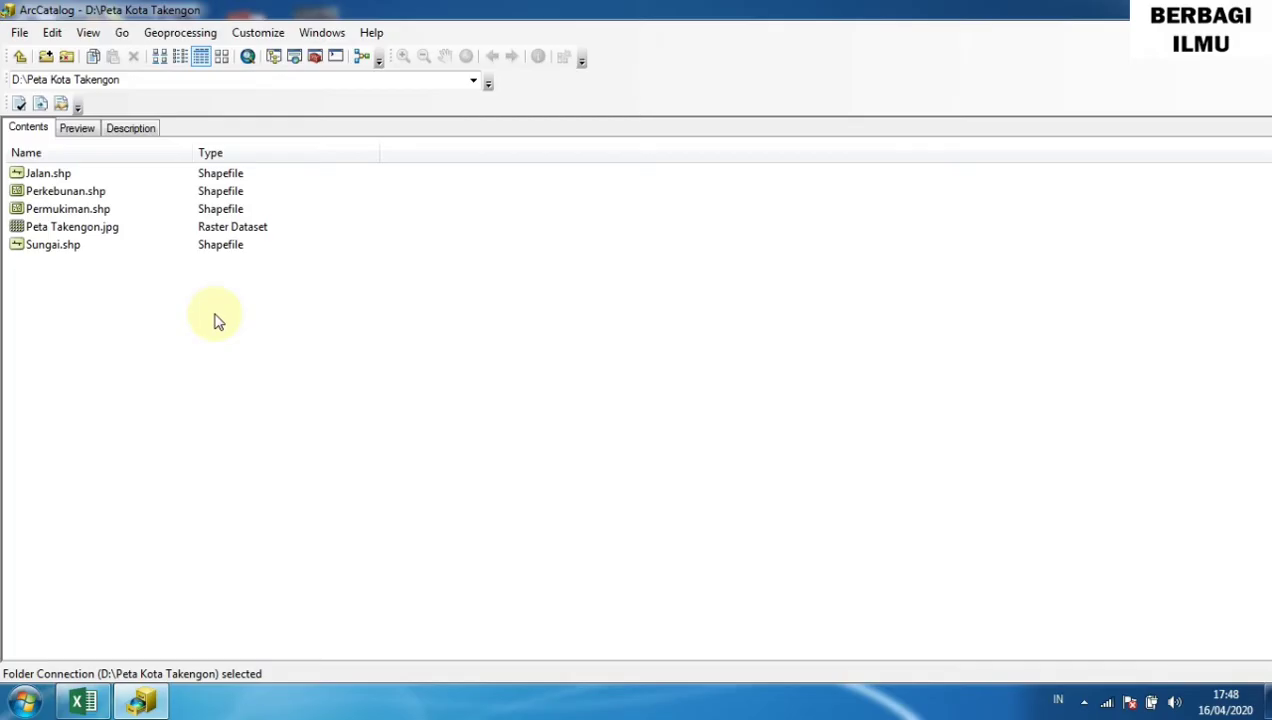
Start a new shapefile in the Peta Kota Takengon folder, named Danau with feature type Polygon.
right_click(238, 347)
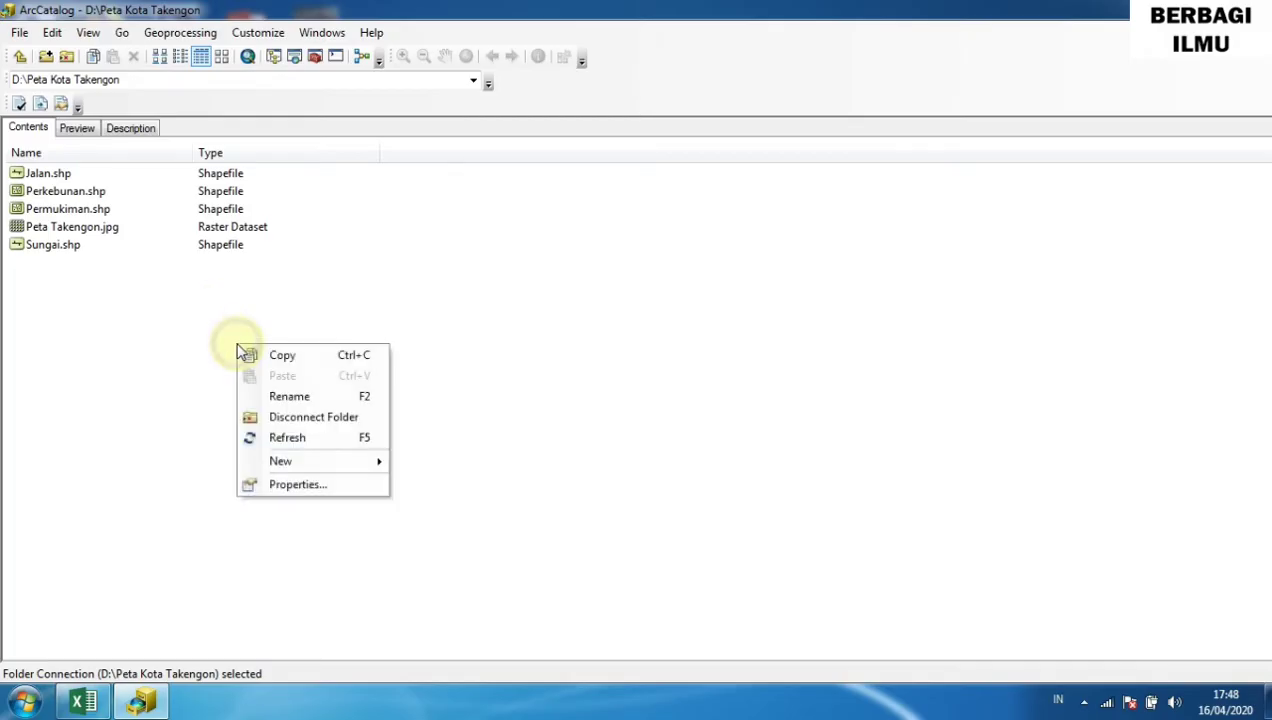
mouse_move(360, 462)
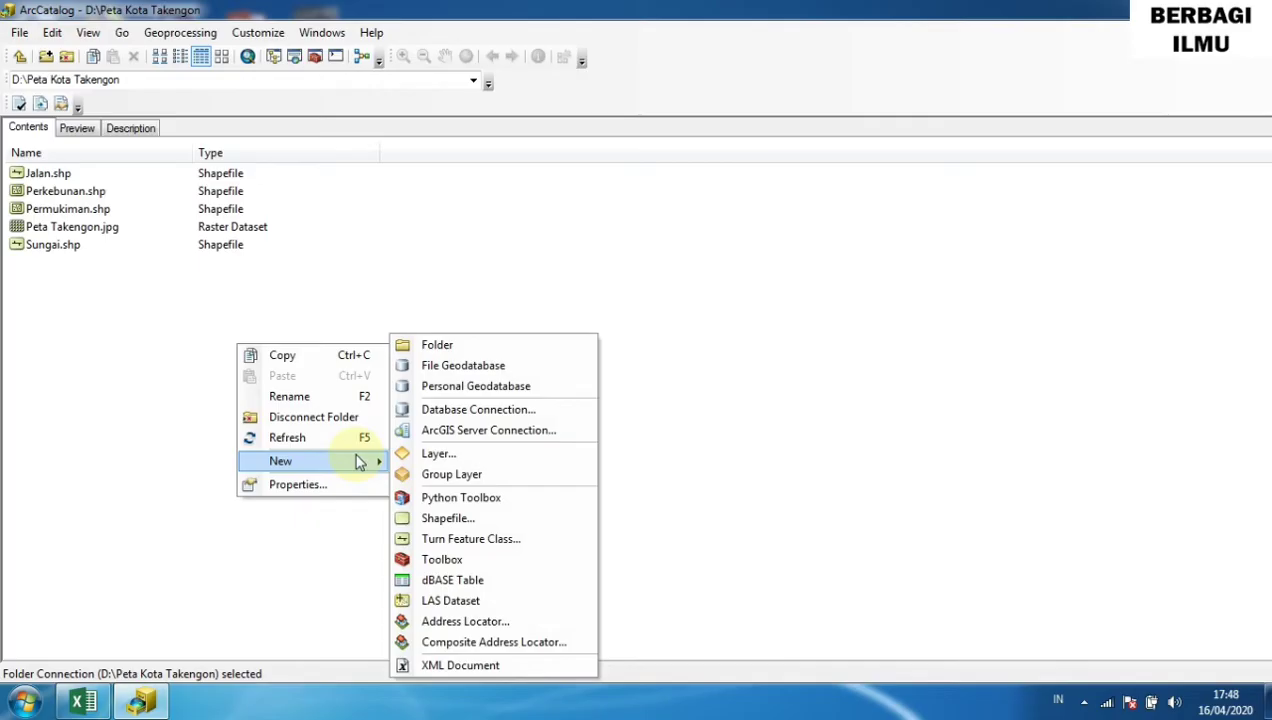
left_click(447, 518)
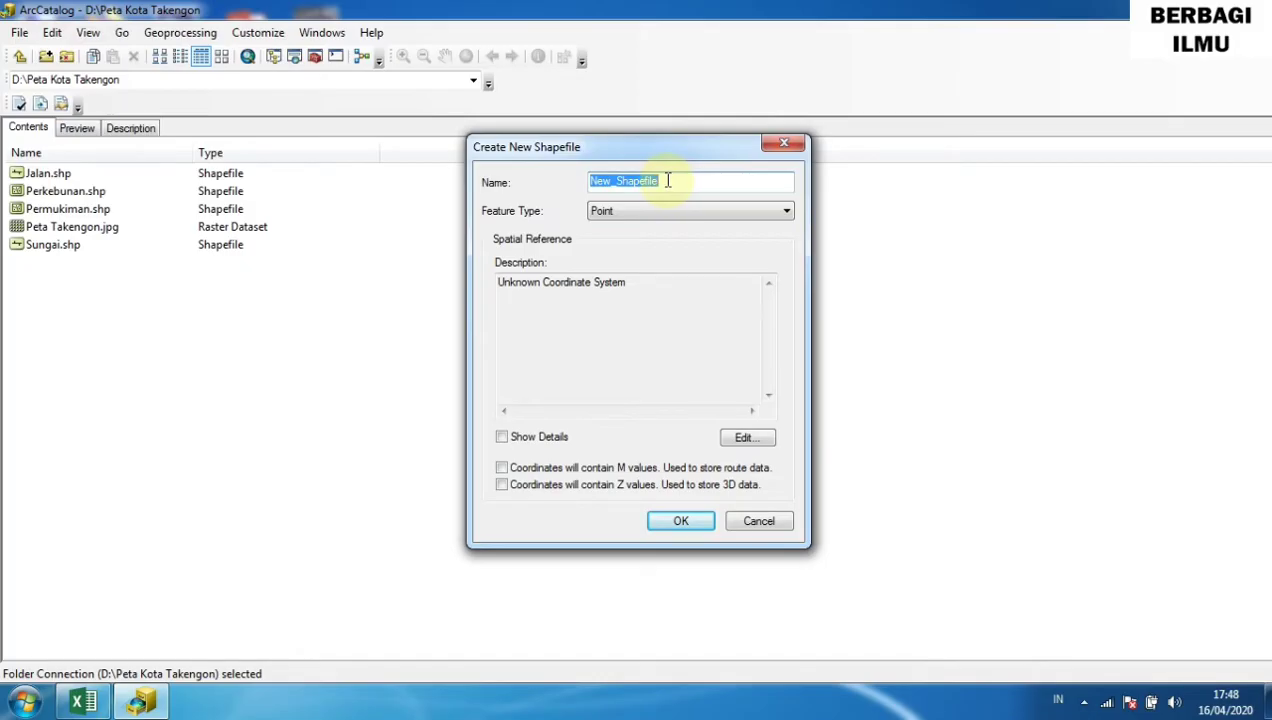
type("Danau")
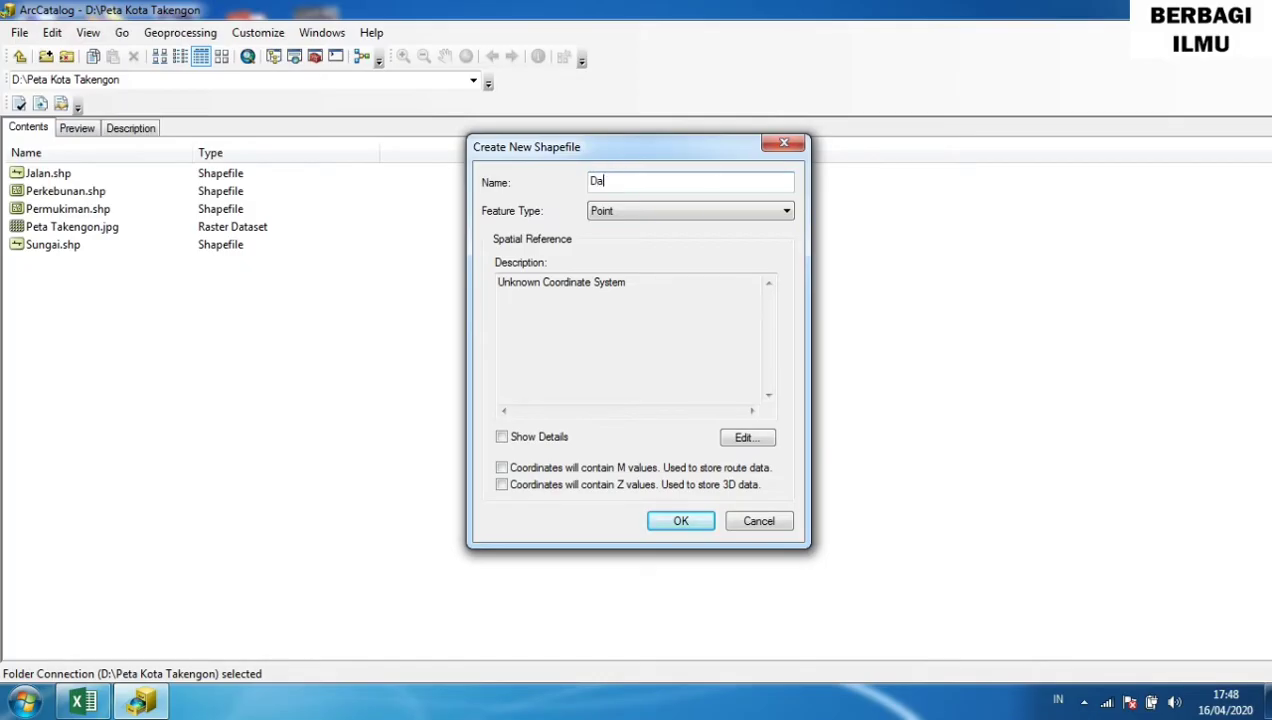
left_click(692, 210)
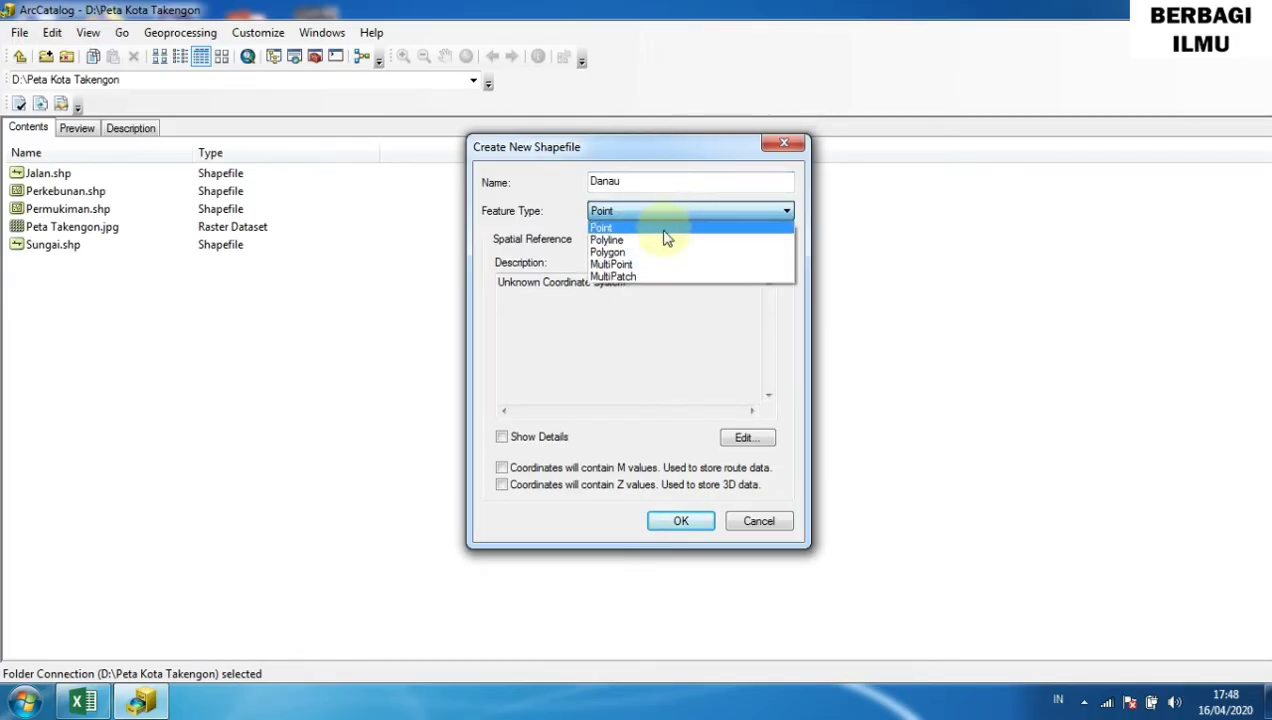
left_click(608, 253)
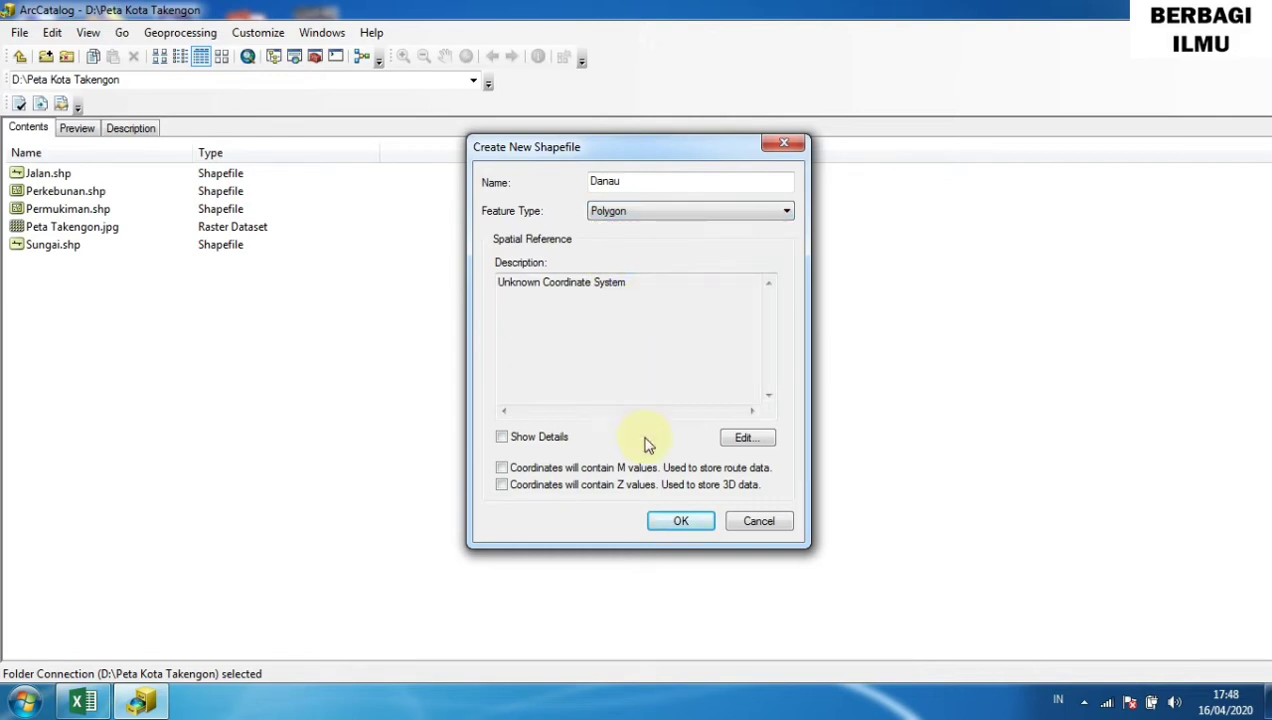
Set the Danau shapefile's spatial reference to the World geographic coordinate system WGS 1984 and create the shapefile.
left_click(743, 441)
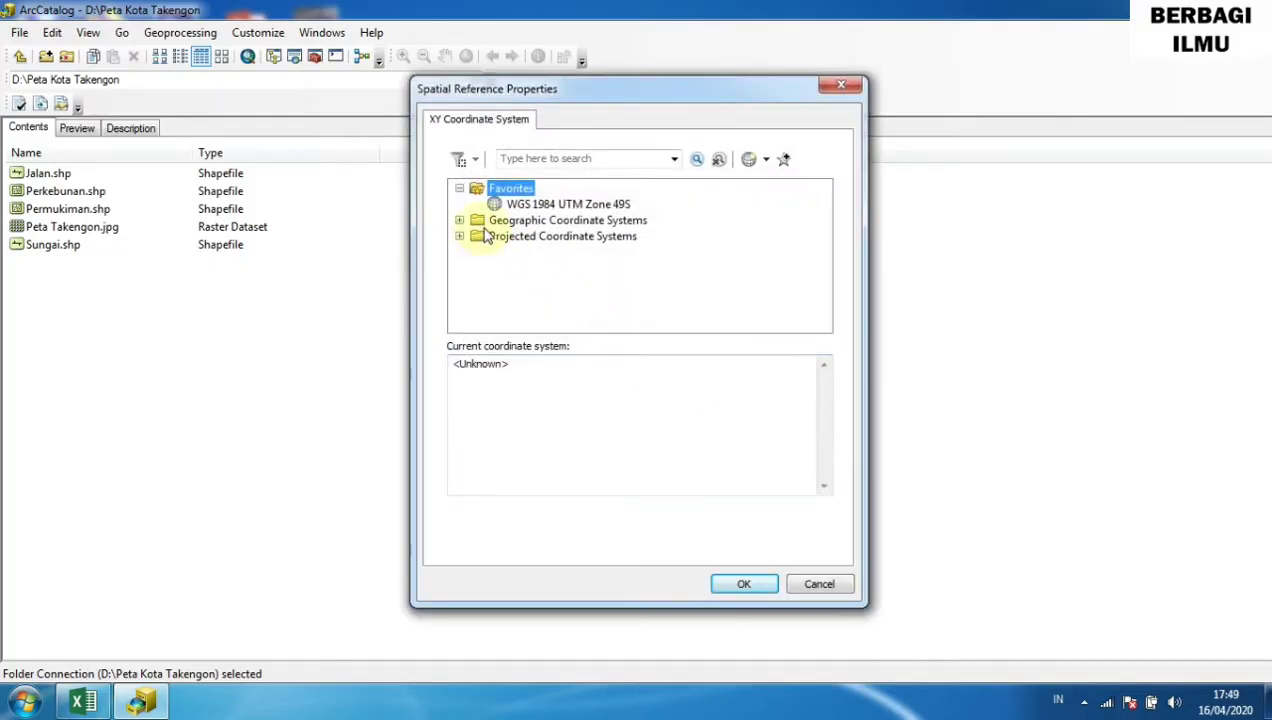
left_click(479, 226)
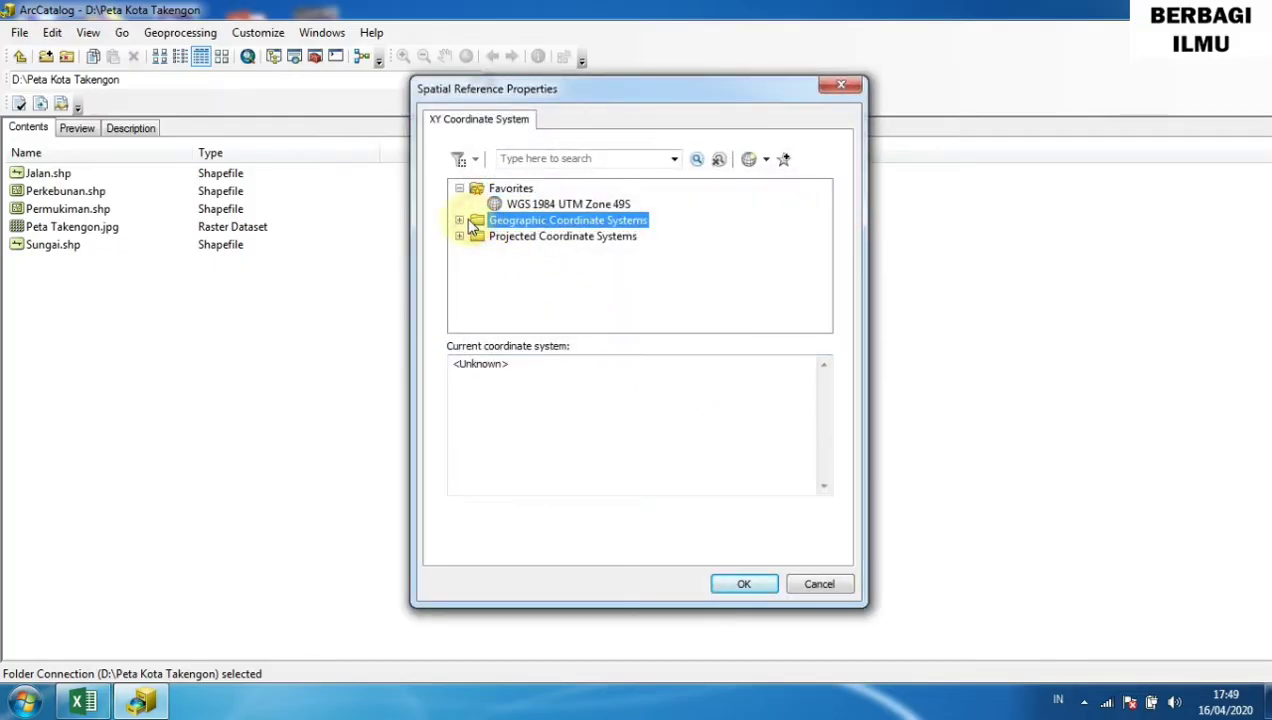
left_click(460, 220)
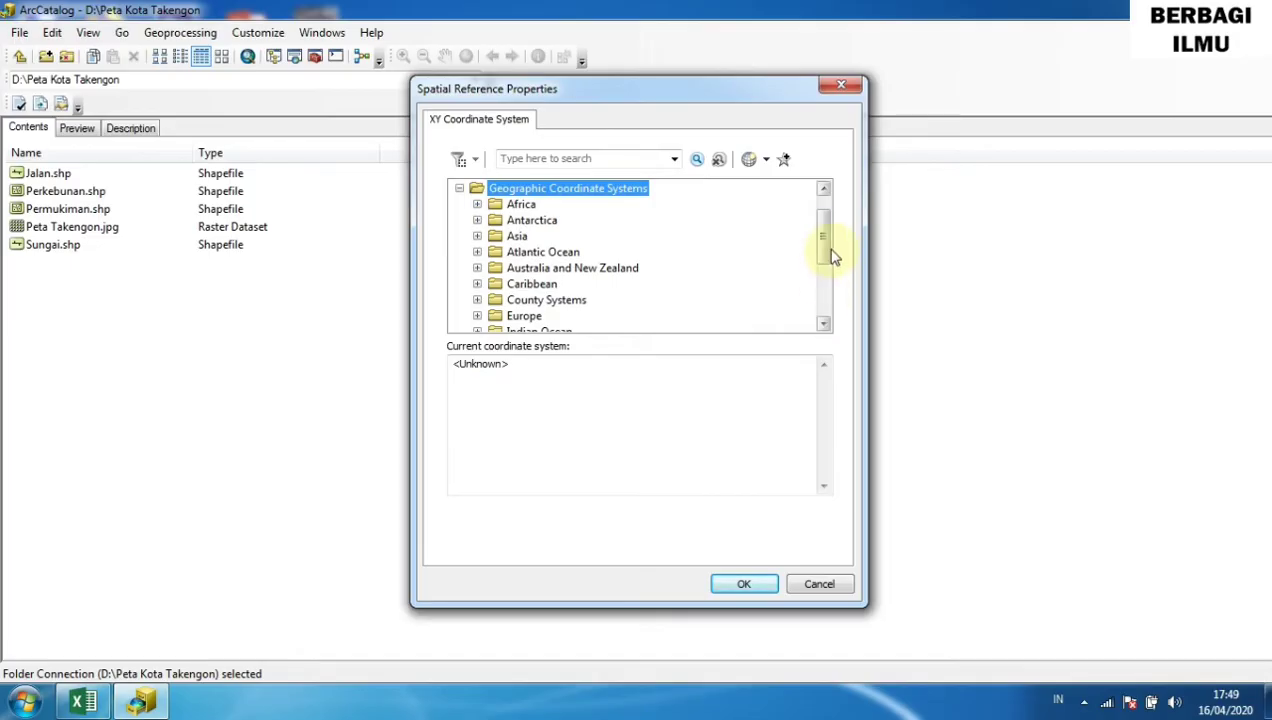
left_click_drag(826, 249, 829, 304)
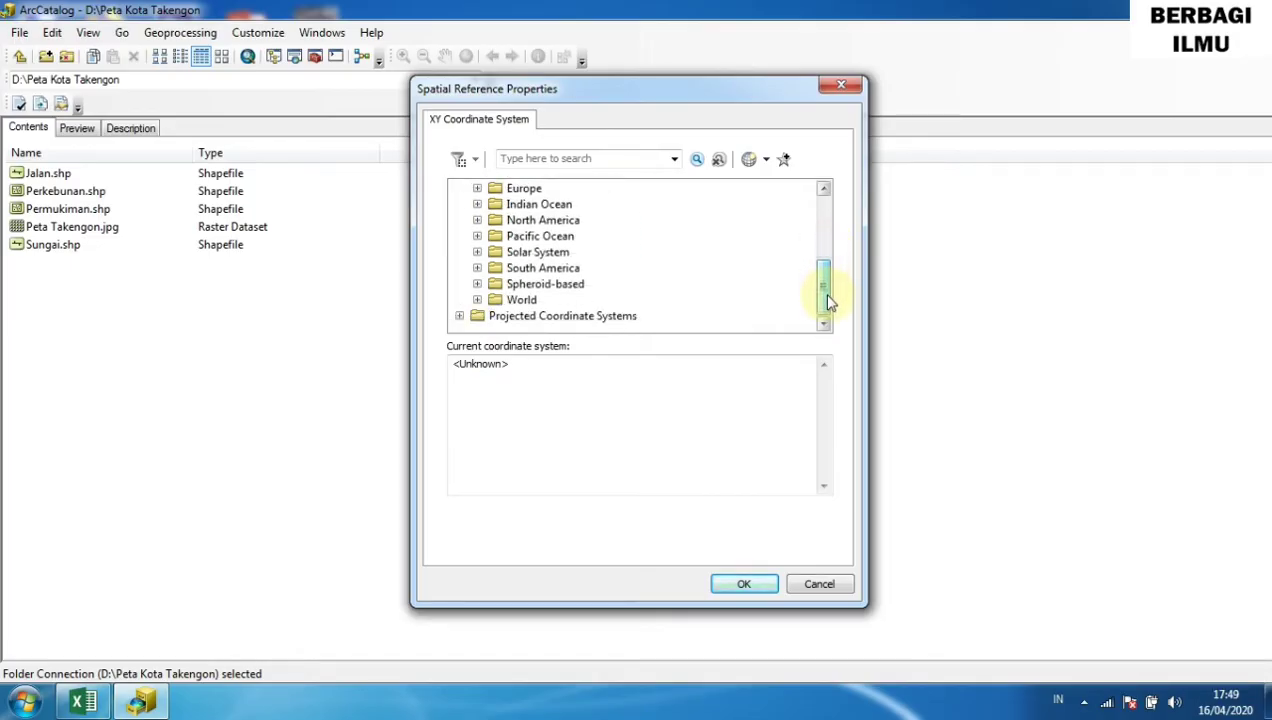
left_click(510, 300)
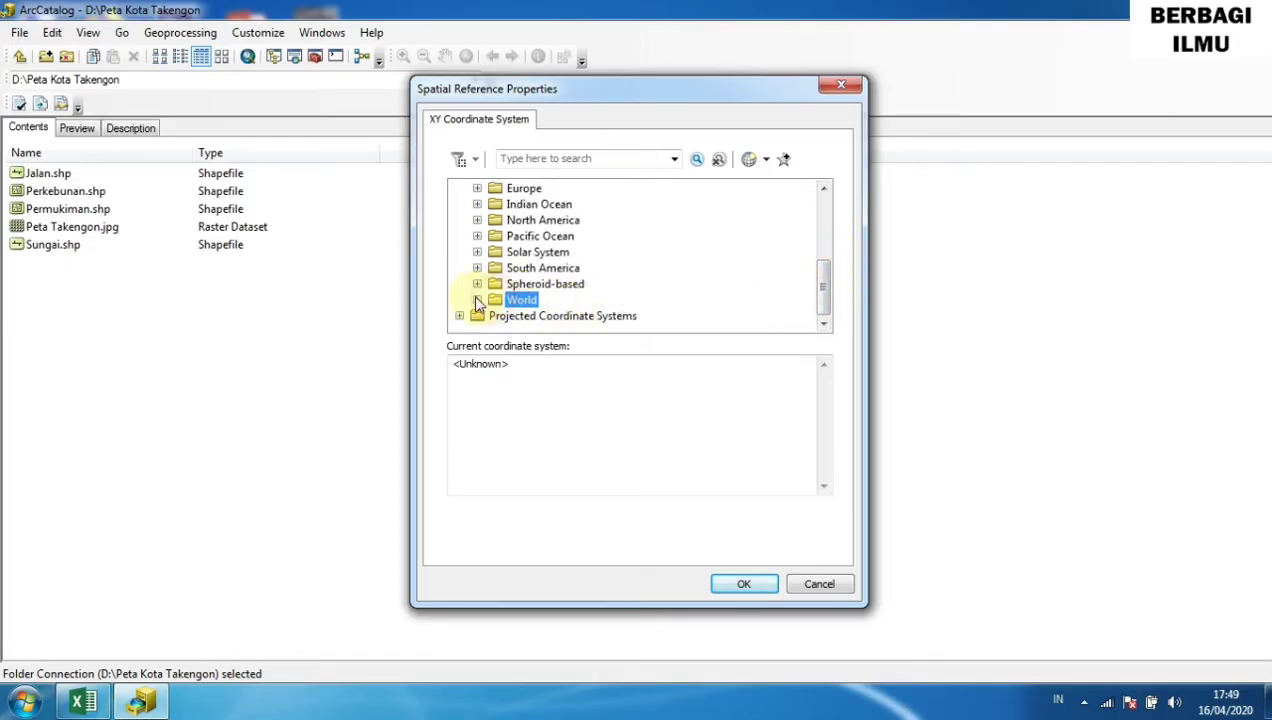
left_click(477, 300)
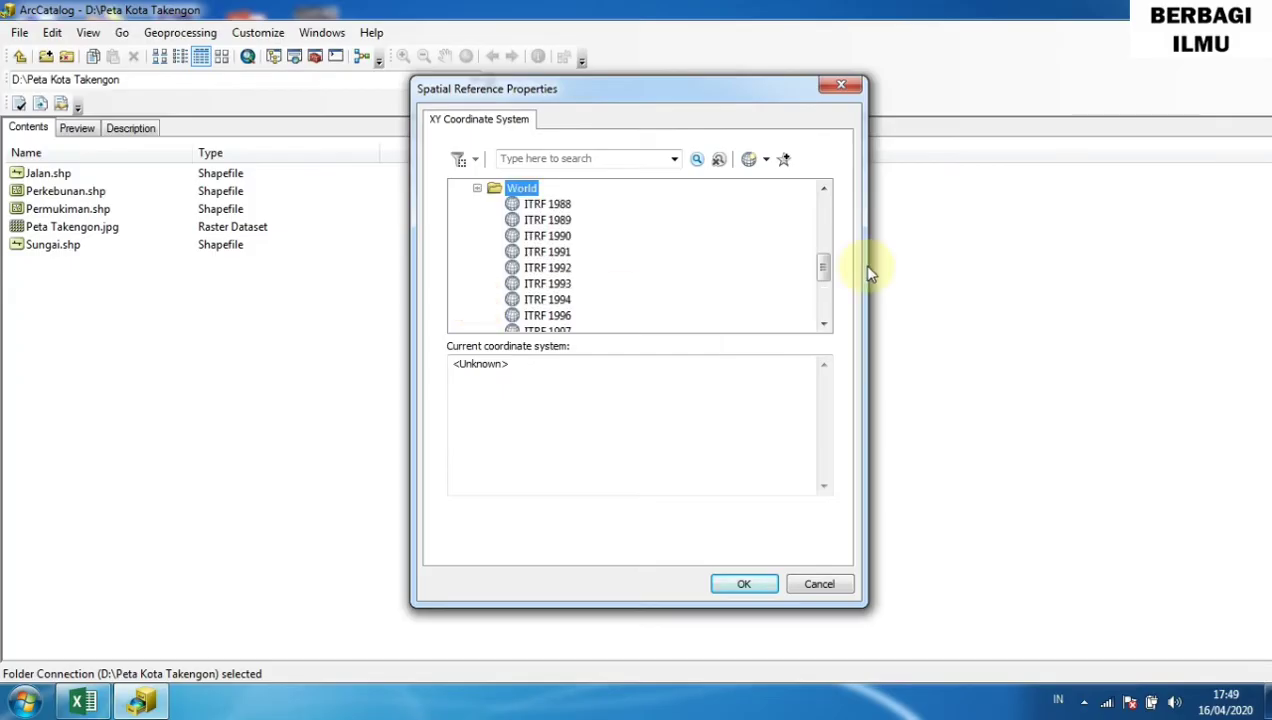
left_click_drag(823, 269, 824, 314)
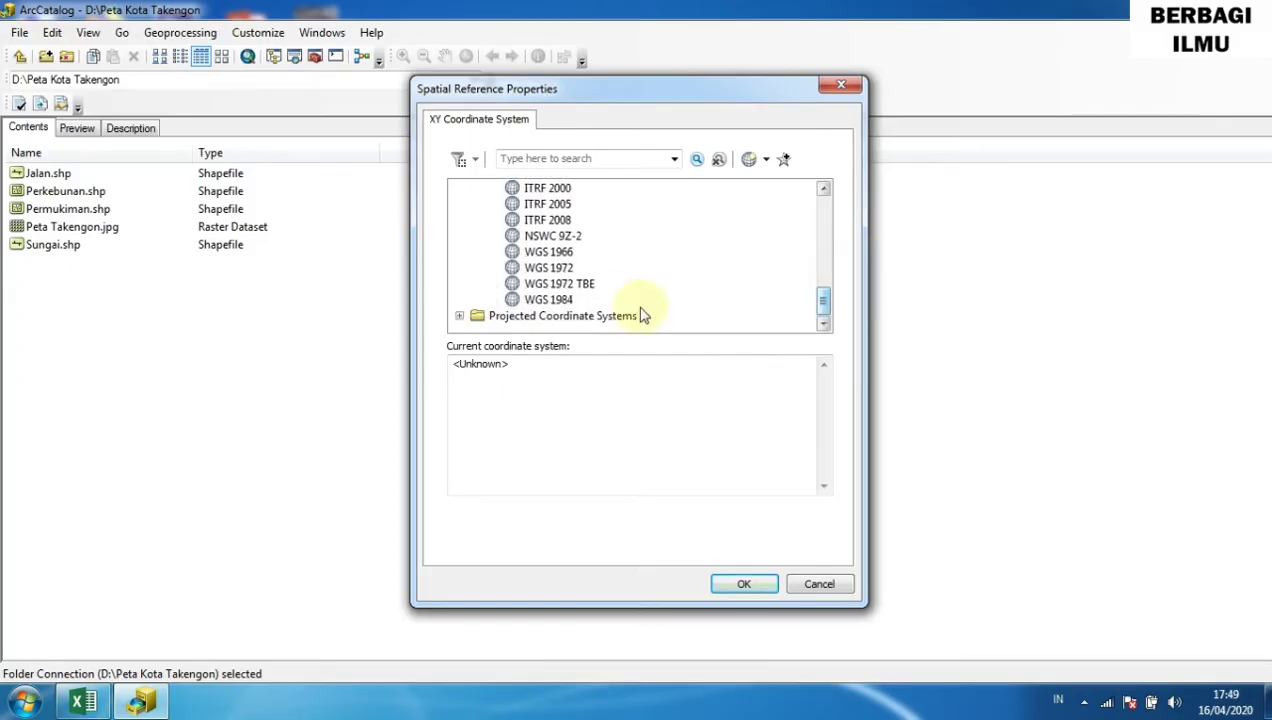
left_click(563, 300)
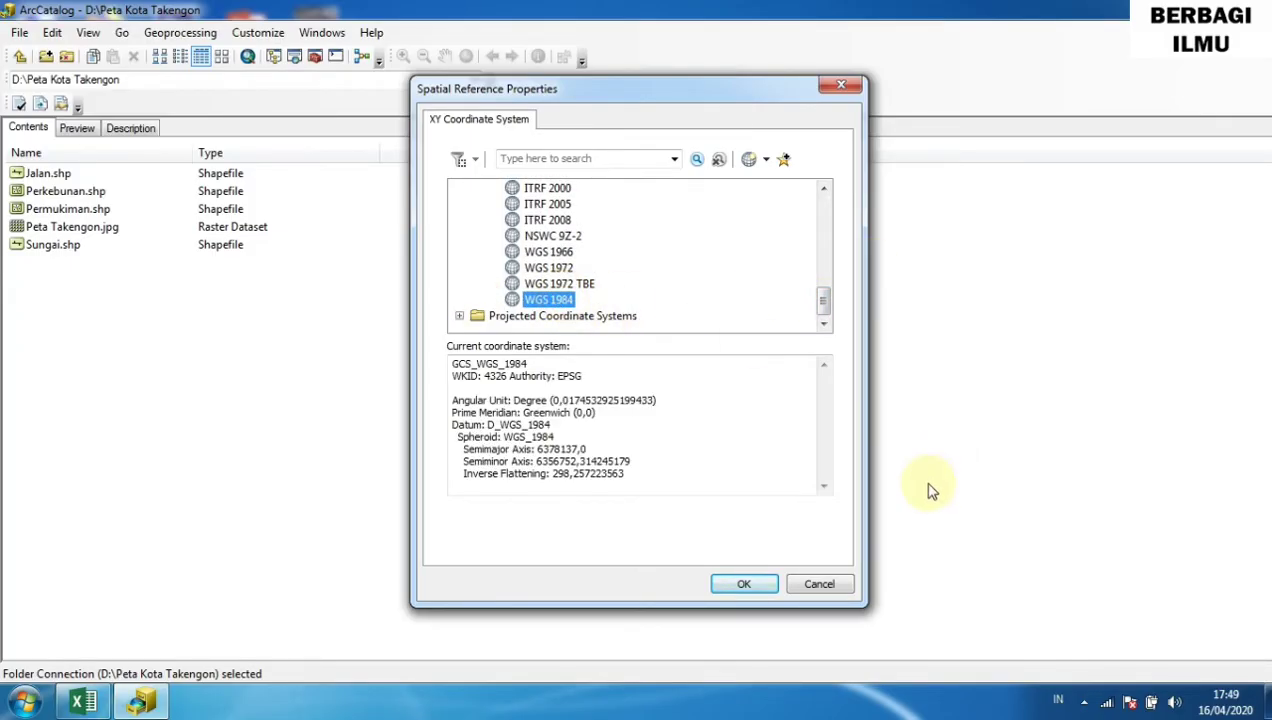
left_click(740, 586)
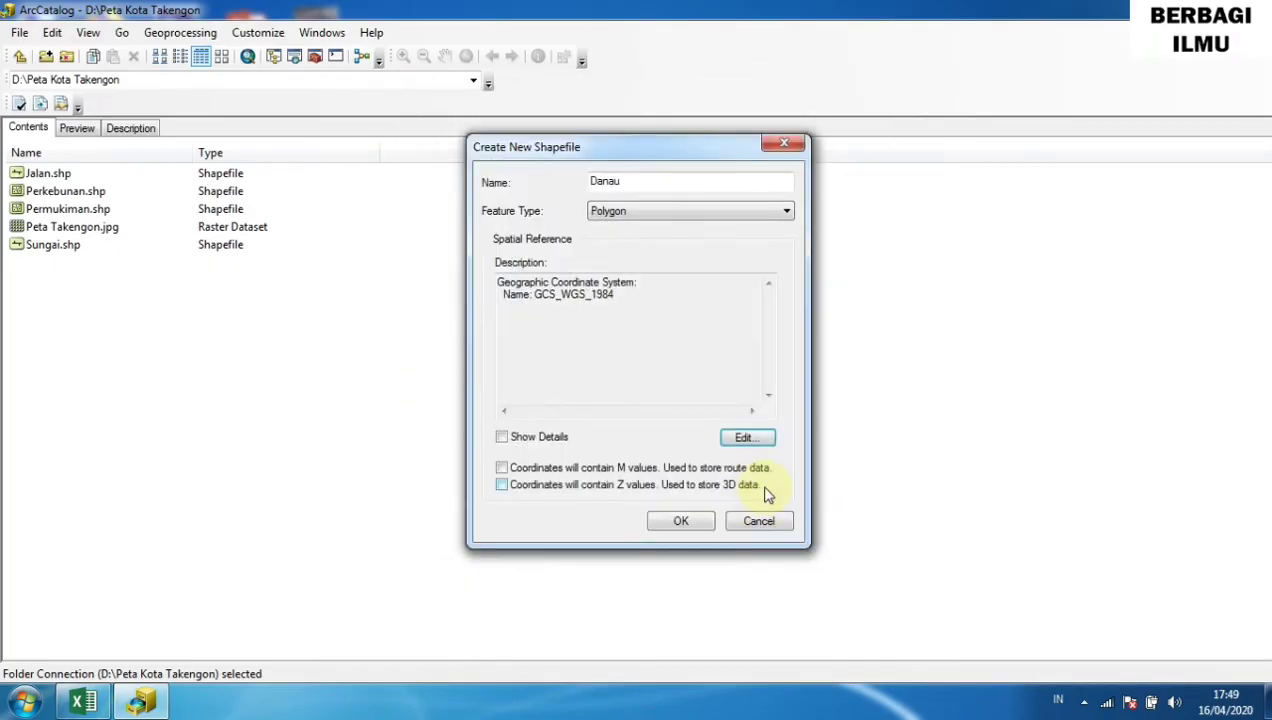
left_click(683, 521)
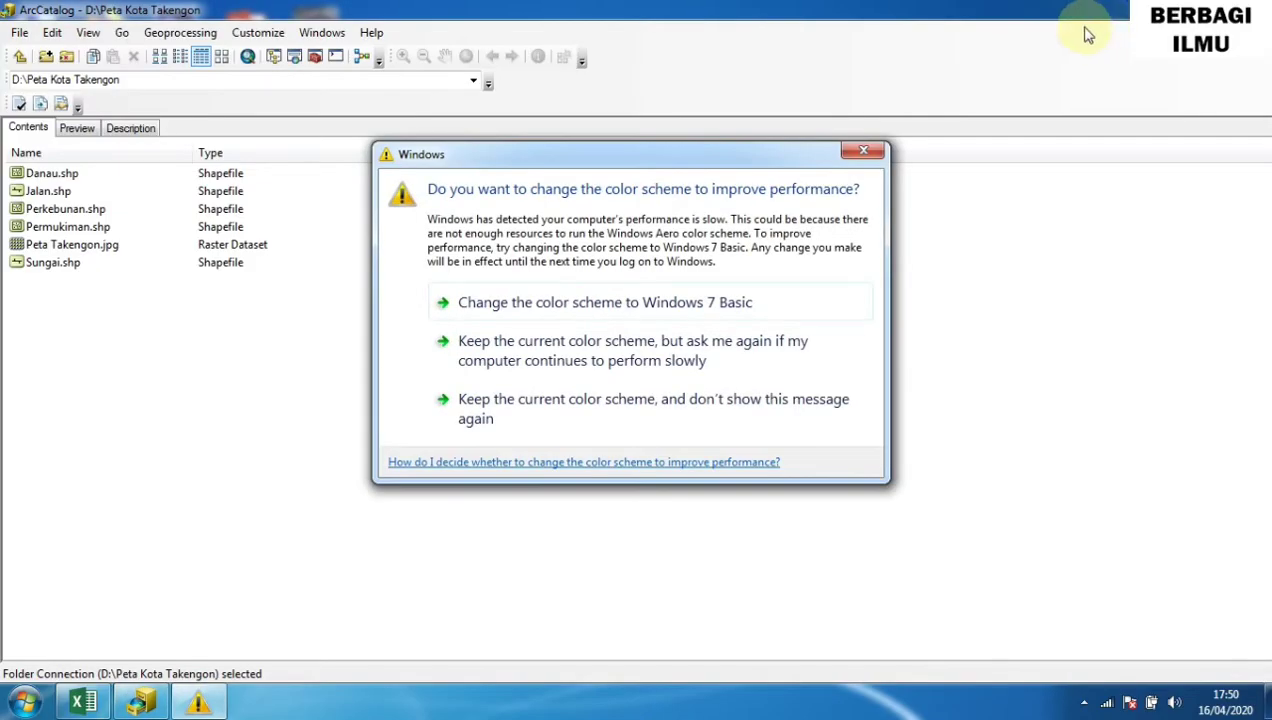
Dismiss the Windows color scheme prompt and close ArcCatalog.
left_click(866, 151)
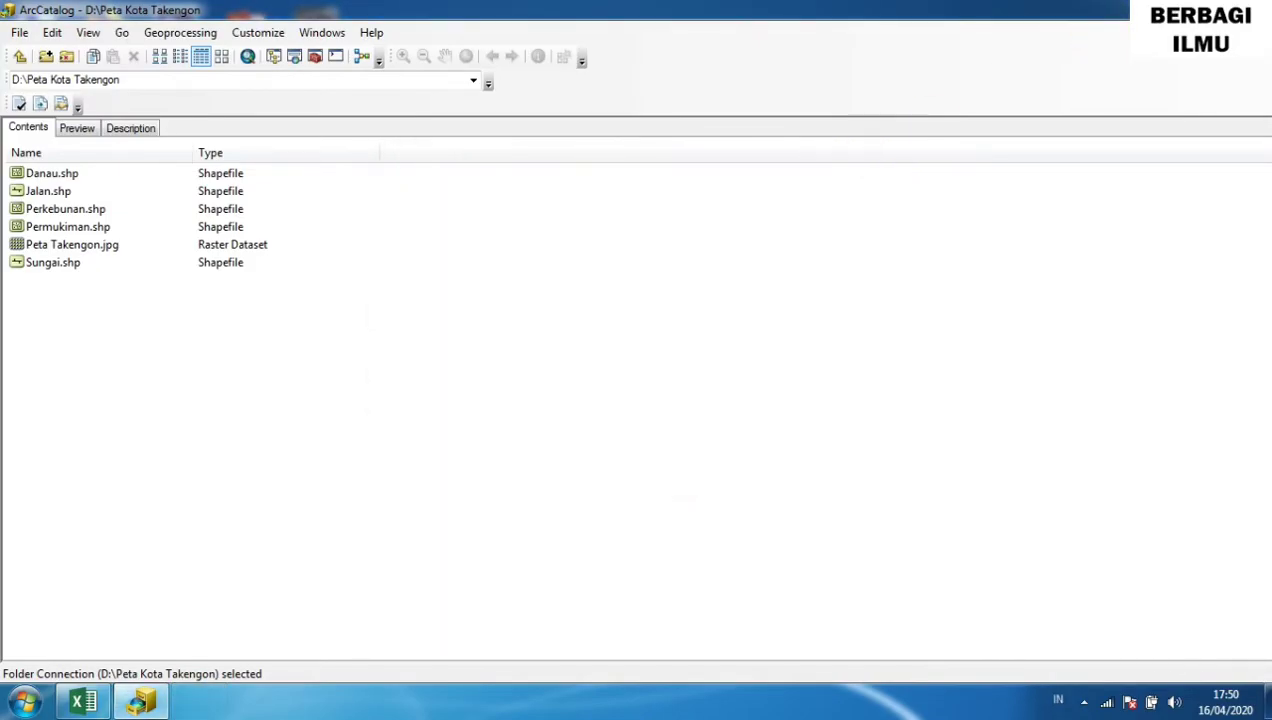
key("alt+F4")
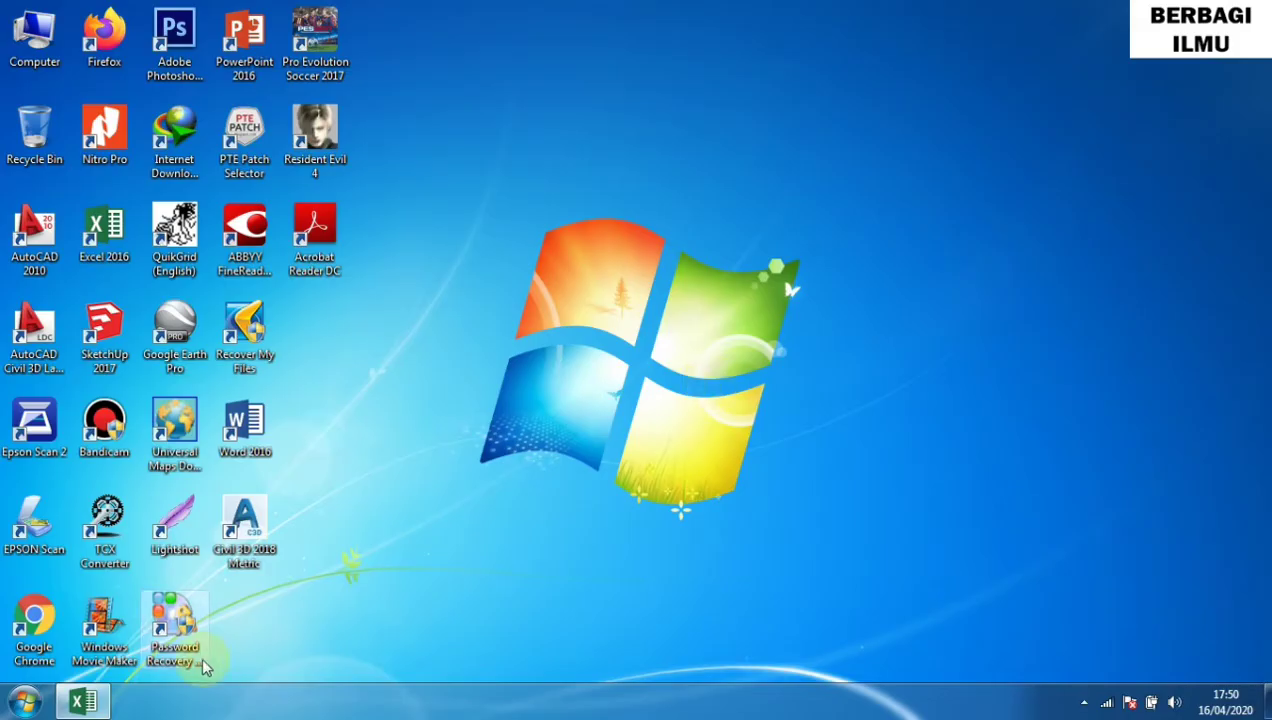
Launch ArcMap 10.3 and start a new map from the Blank Map template.
left_click(27, 703)
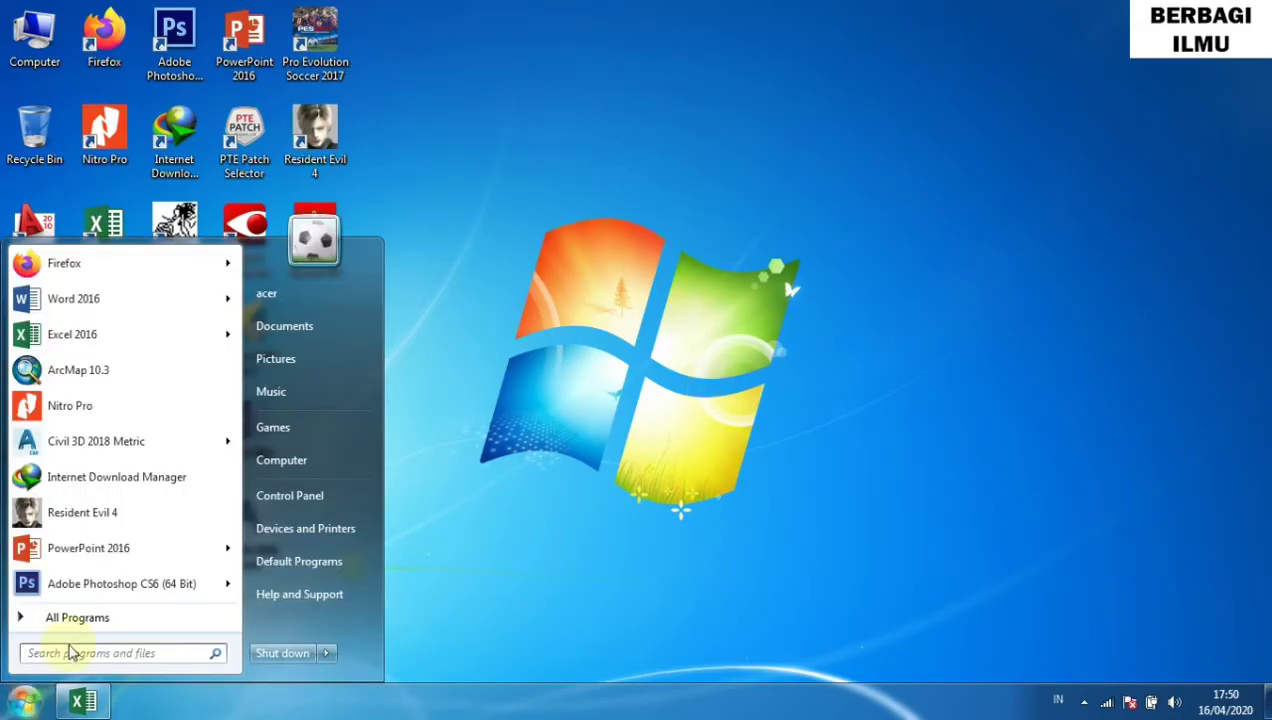
type("ar")
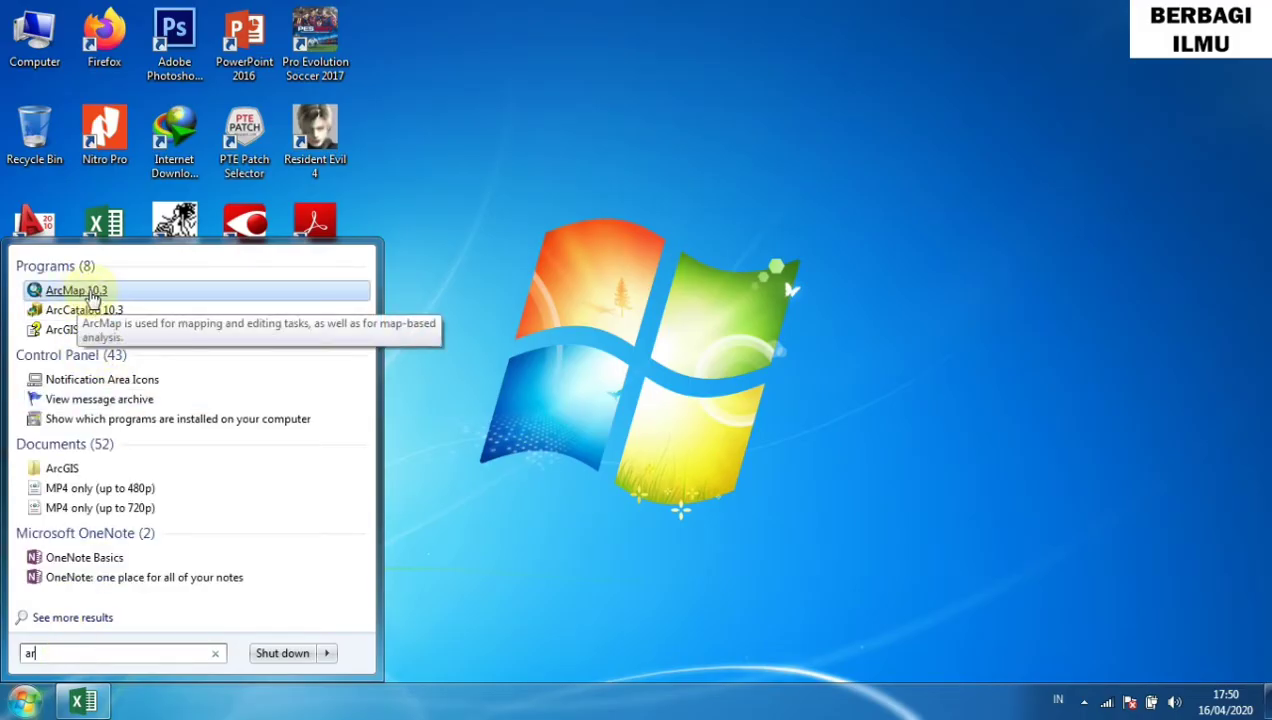
left_click(90, 292)
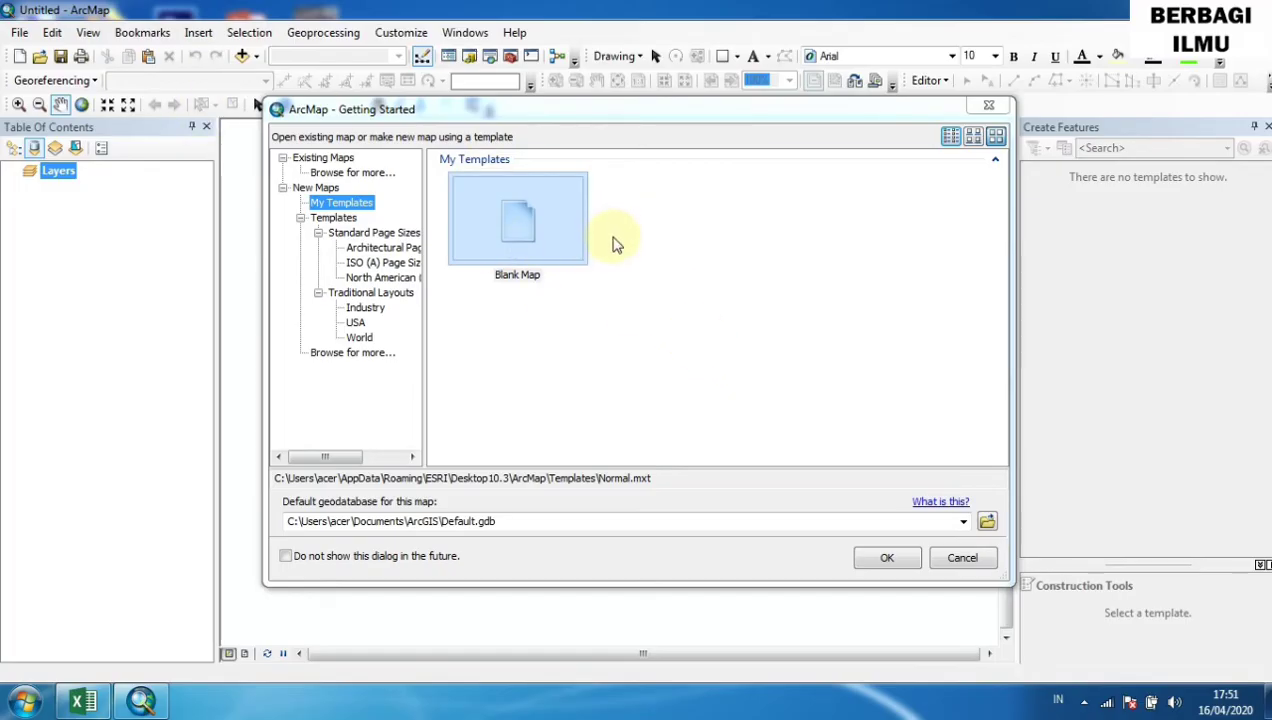
left_click(886, 561)
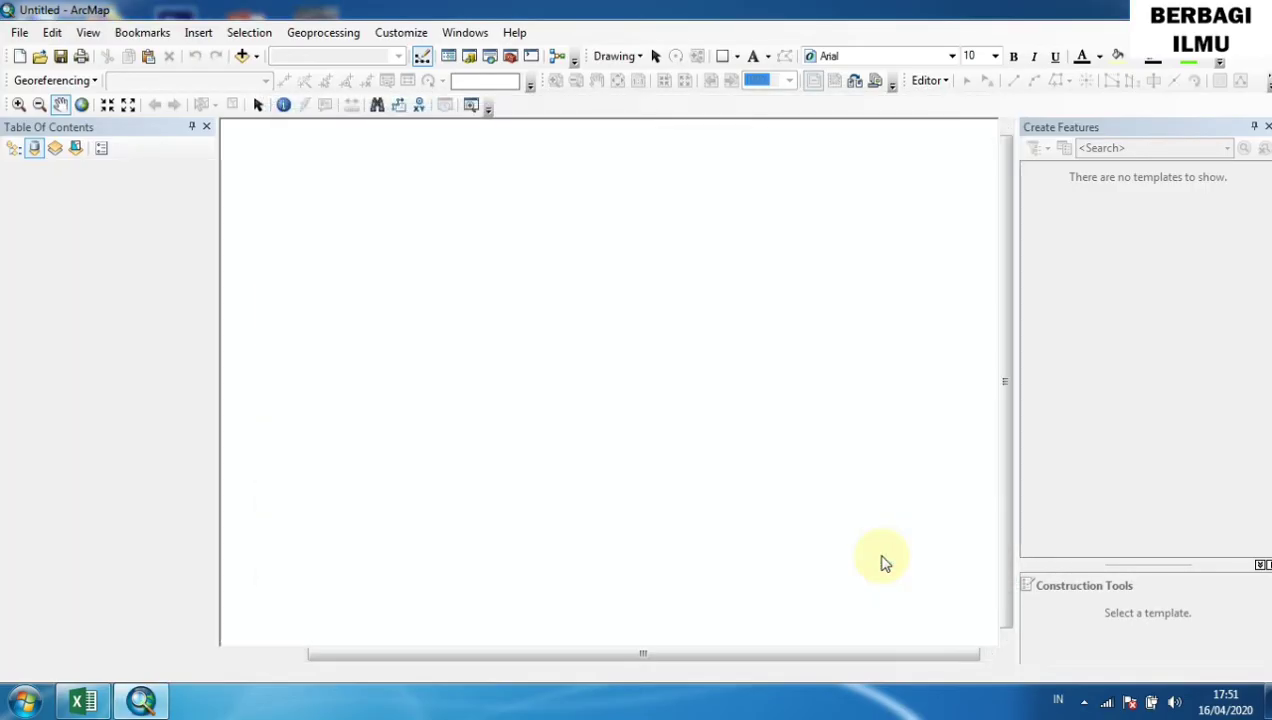
left_click(20, 33)
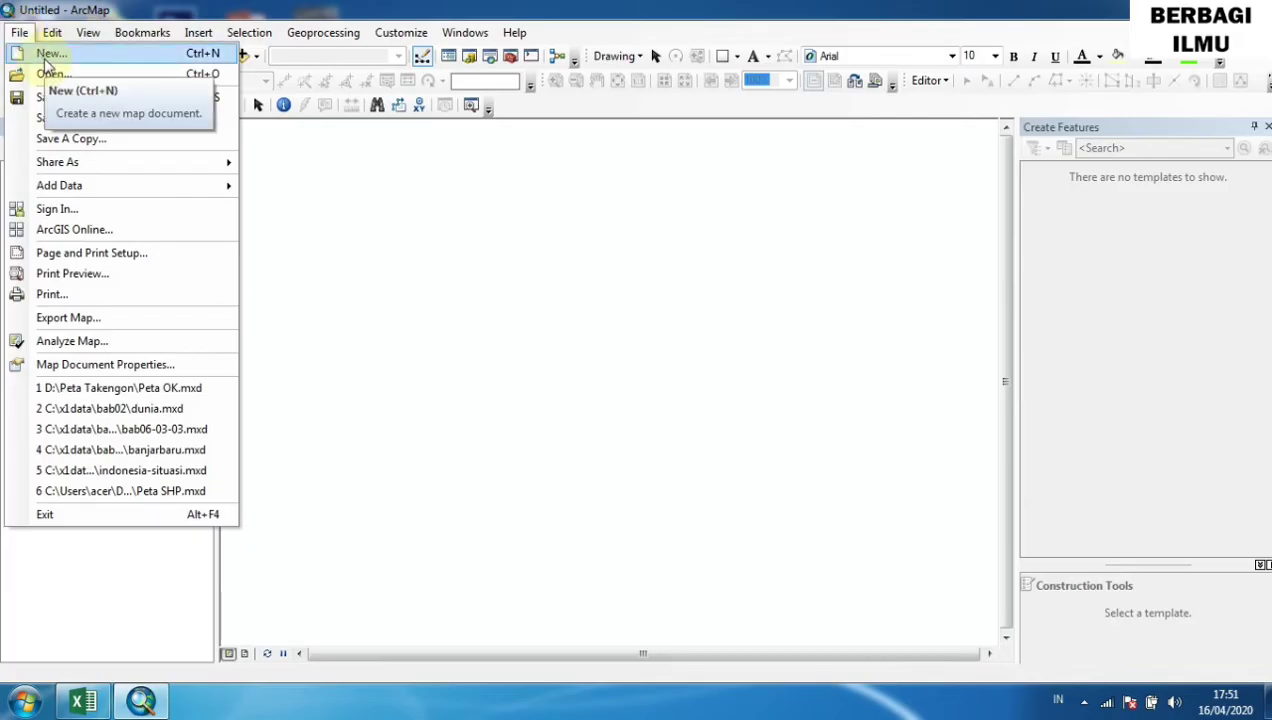
left_click(380, 246)
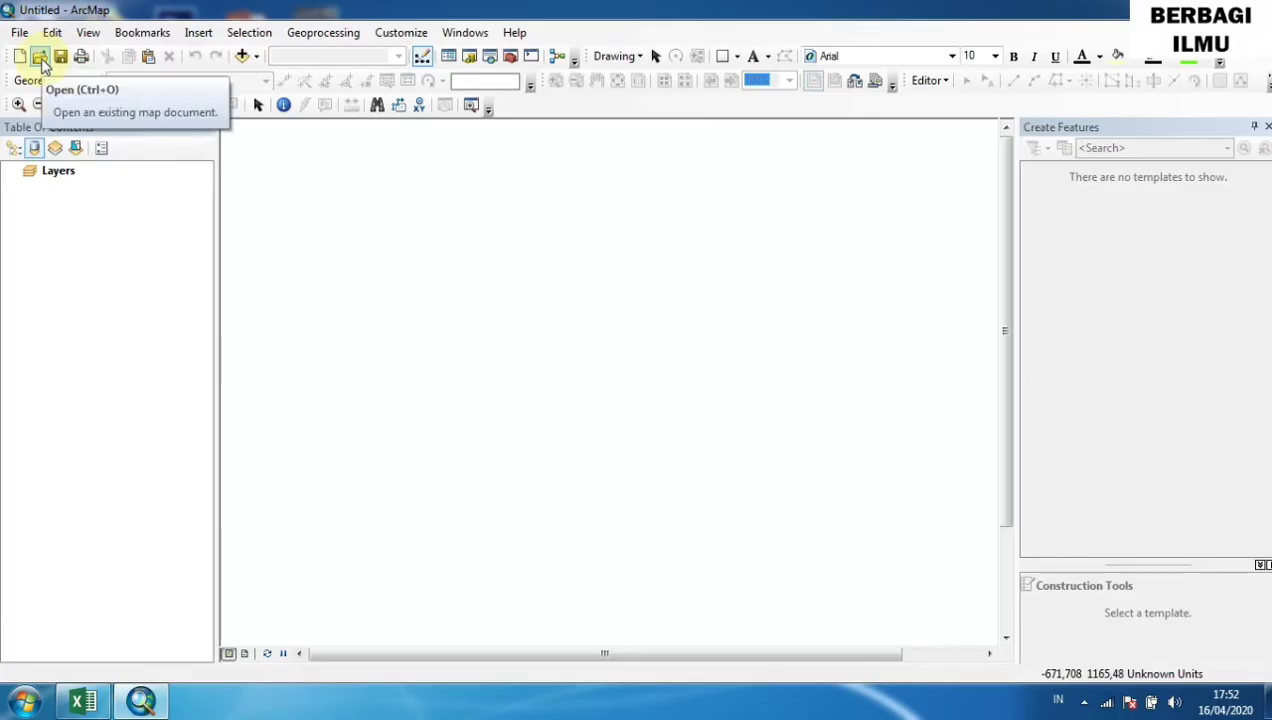
Start adding data to the blank map and browse the list of locations containing the D:\Peta Kota Takengon folder connection.
left_click(242, 57)
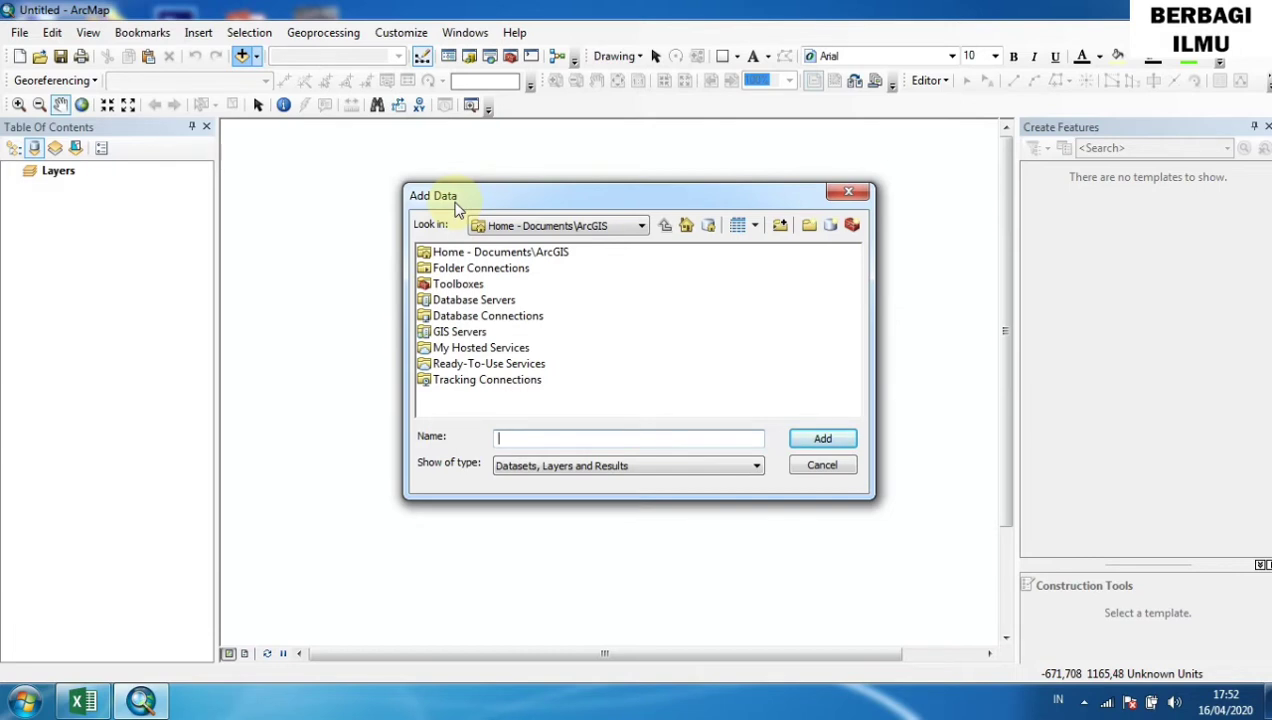
left_click(688, 228)
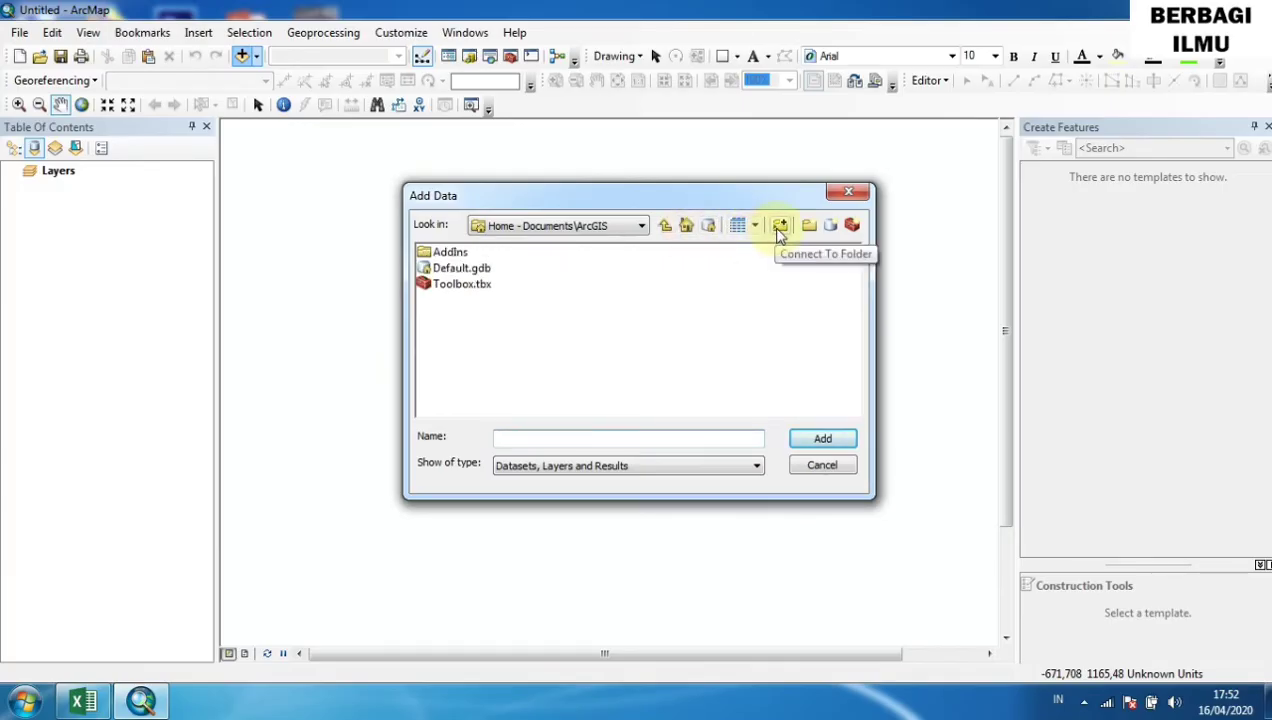
left_click(642, 227)
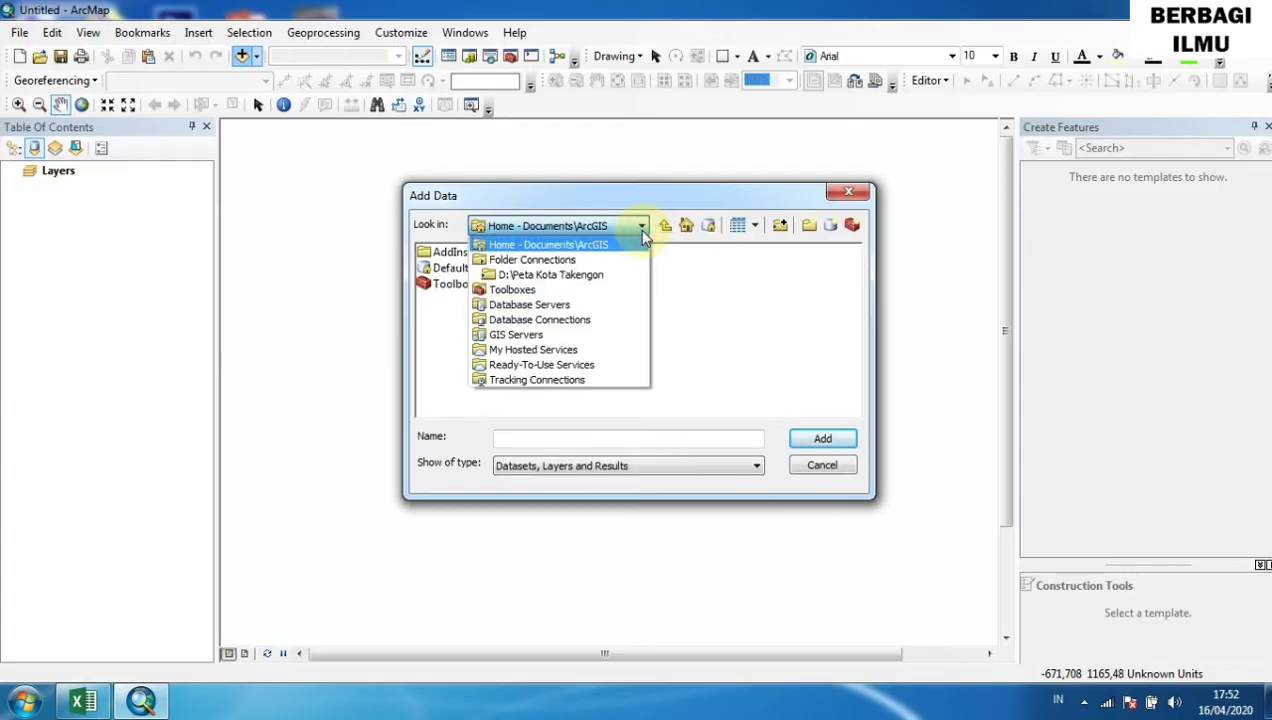
key("Down")
key("Down")
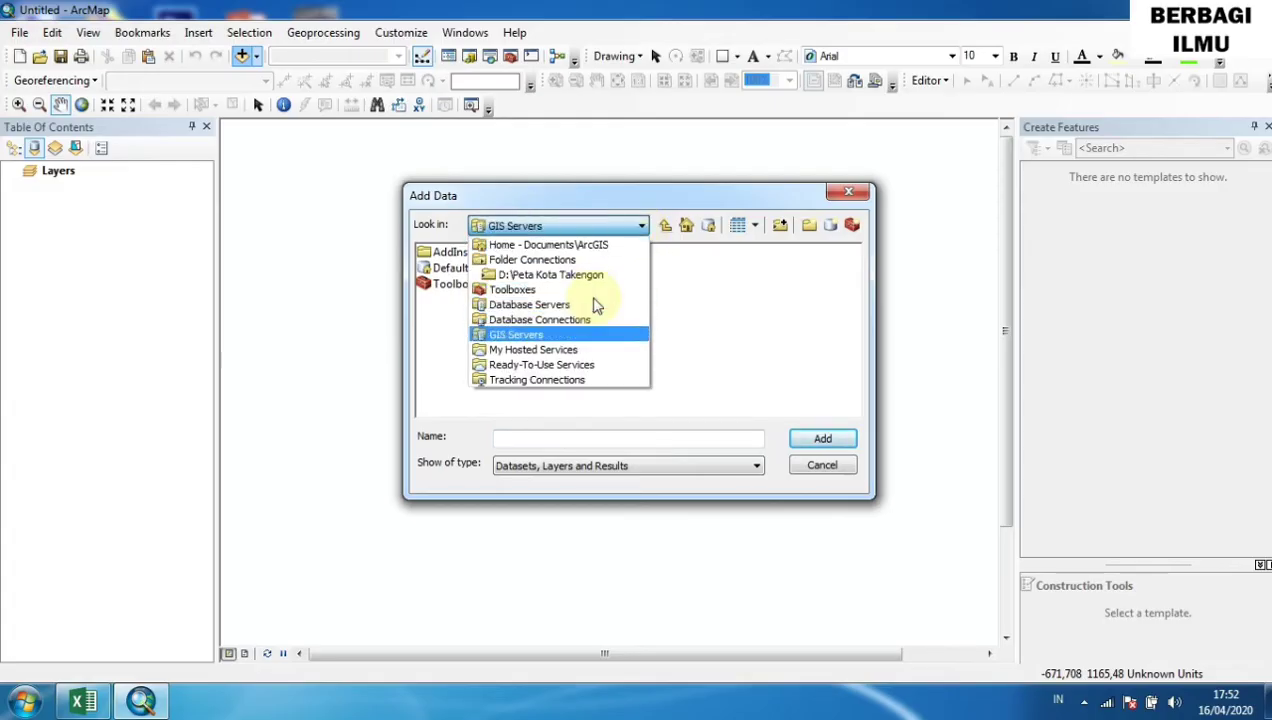
key("Down")
key("Down")
key("Down")
key("Up")
key("Up")
key("Up")
key("Up")
key("Up")
key("Up")
key("Up")
key("Up")
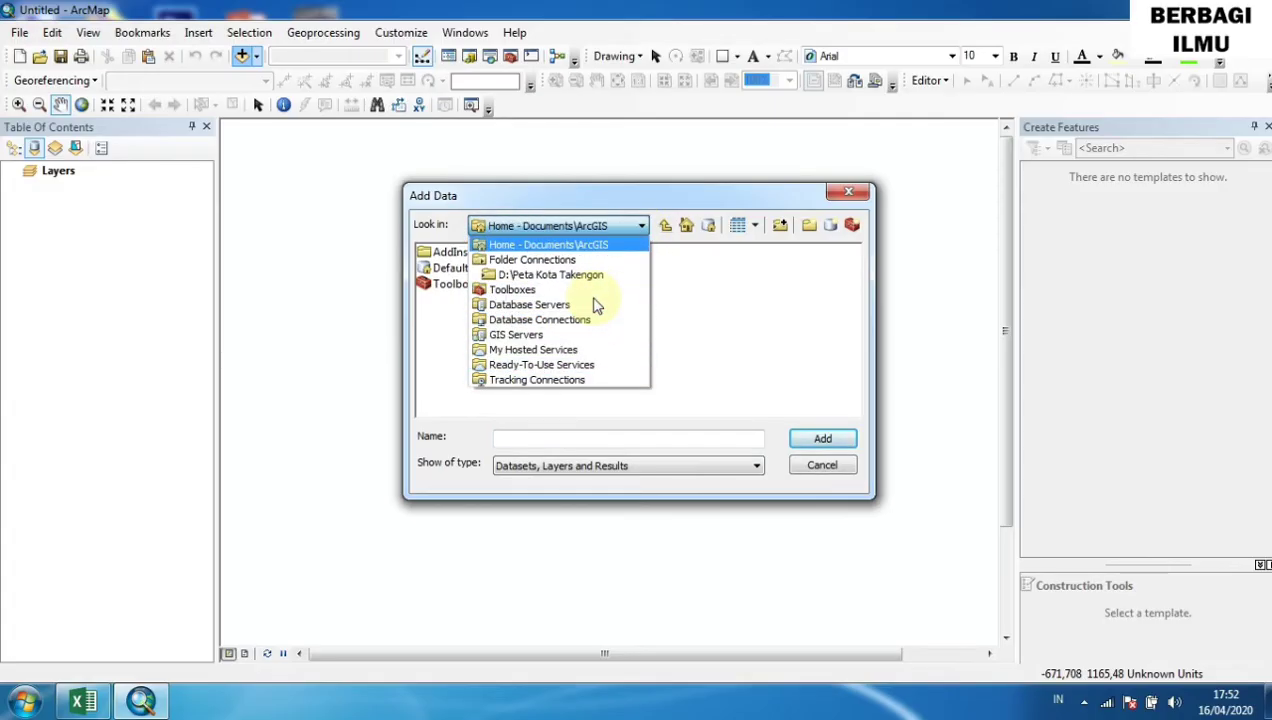
left_click(678, 313)
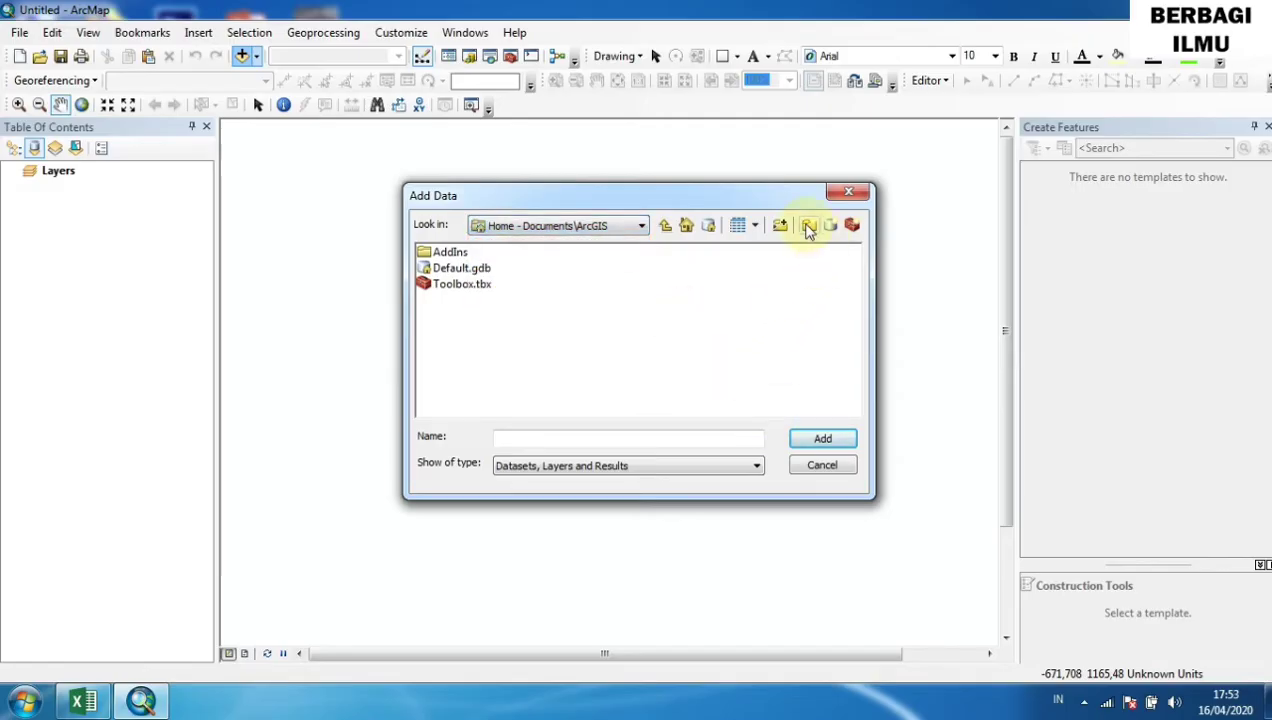
Add the raster image Peta Takengon.jpg from the folder D:\Peta Kota Takengon to the map.
left_click(643, 226)
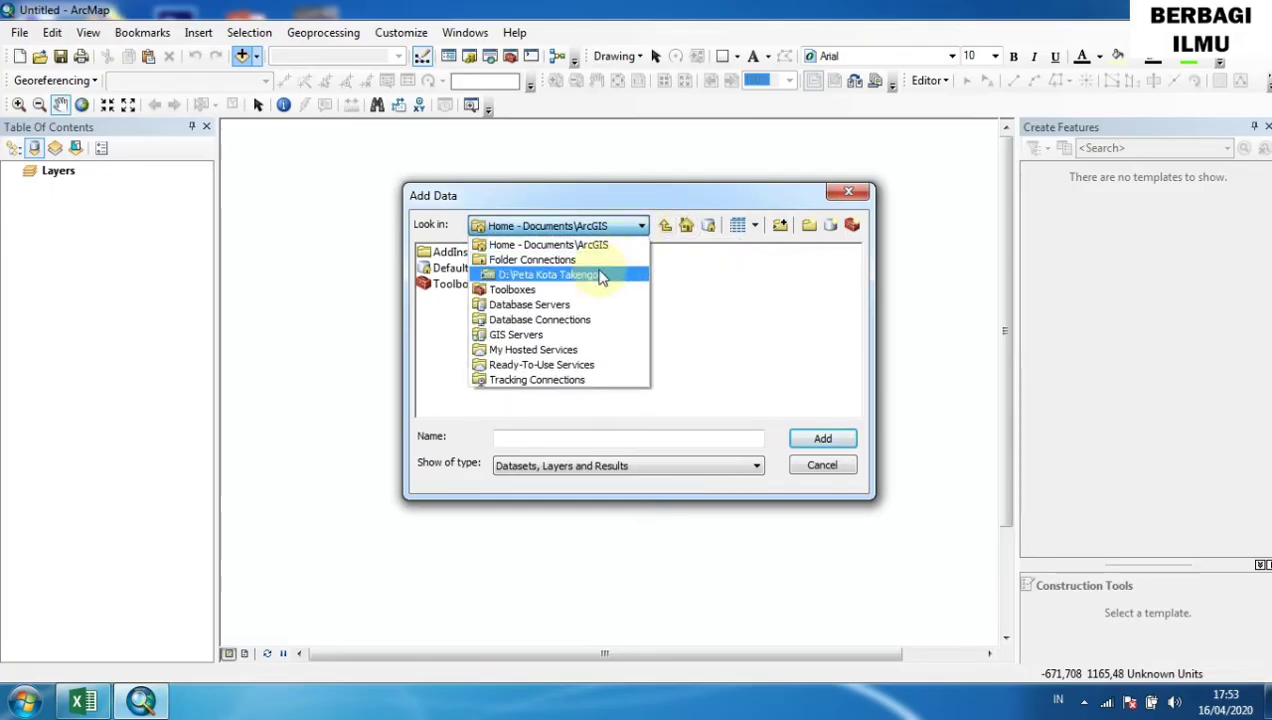
left_click(526, 276)
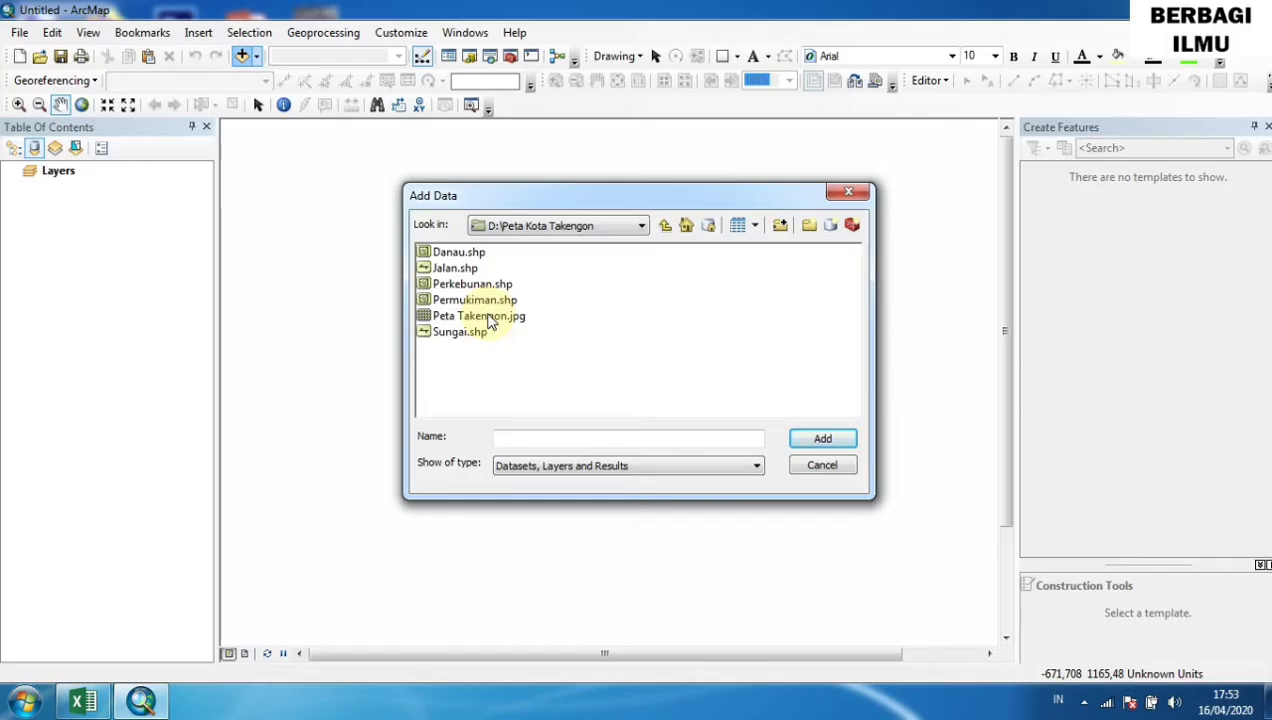
left_click(490, 318)
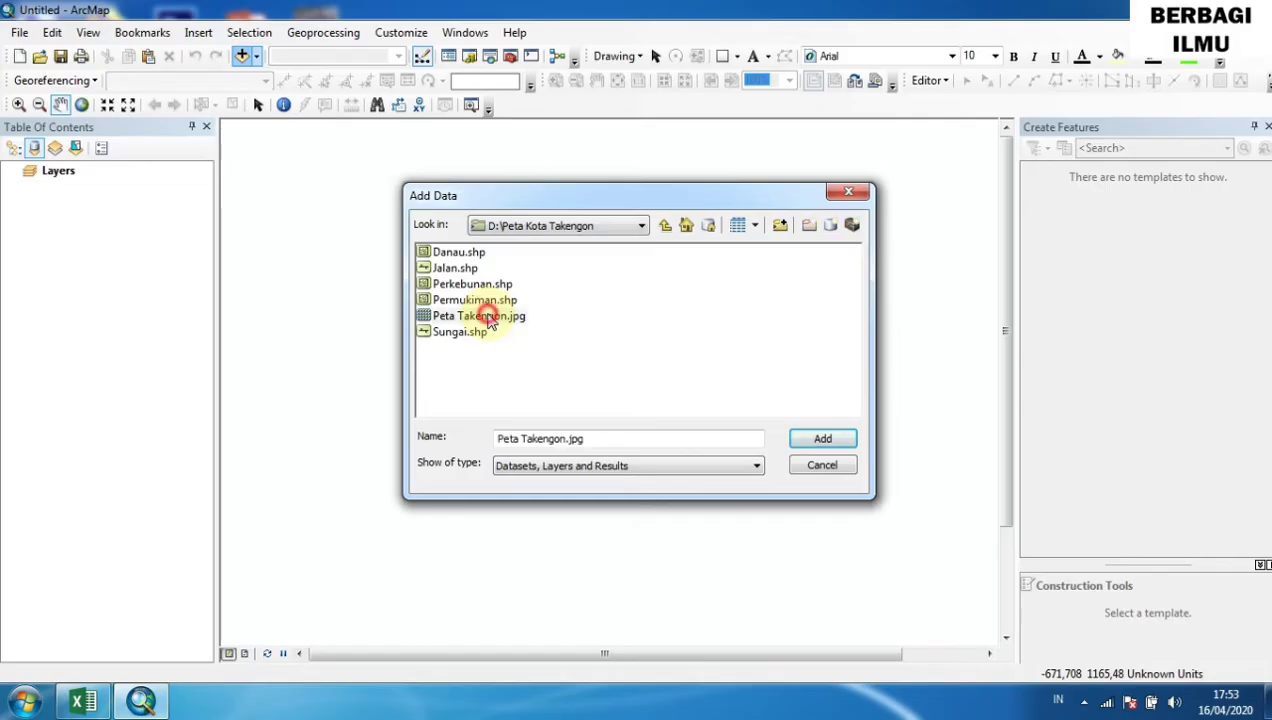
left_click(812, 439)
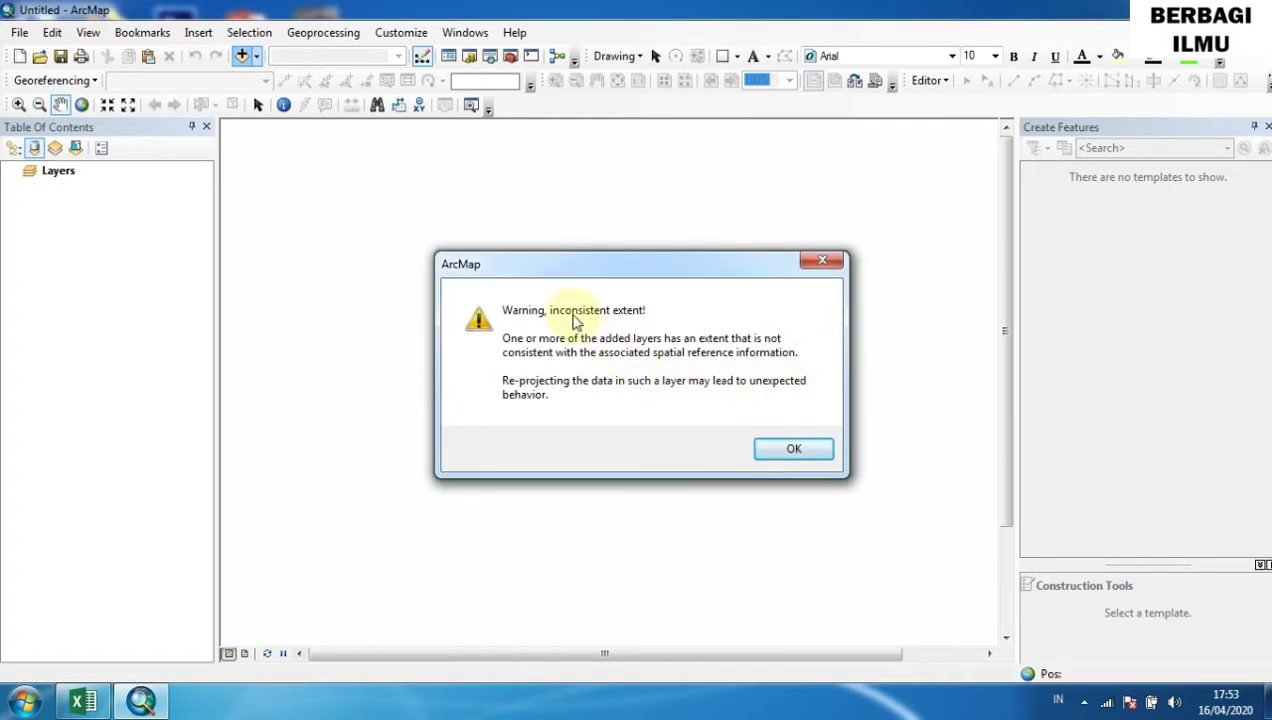
left_click(795, 451)
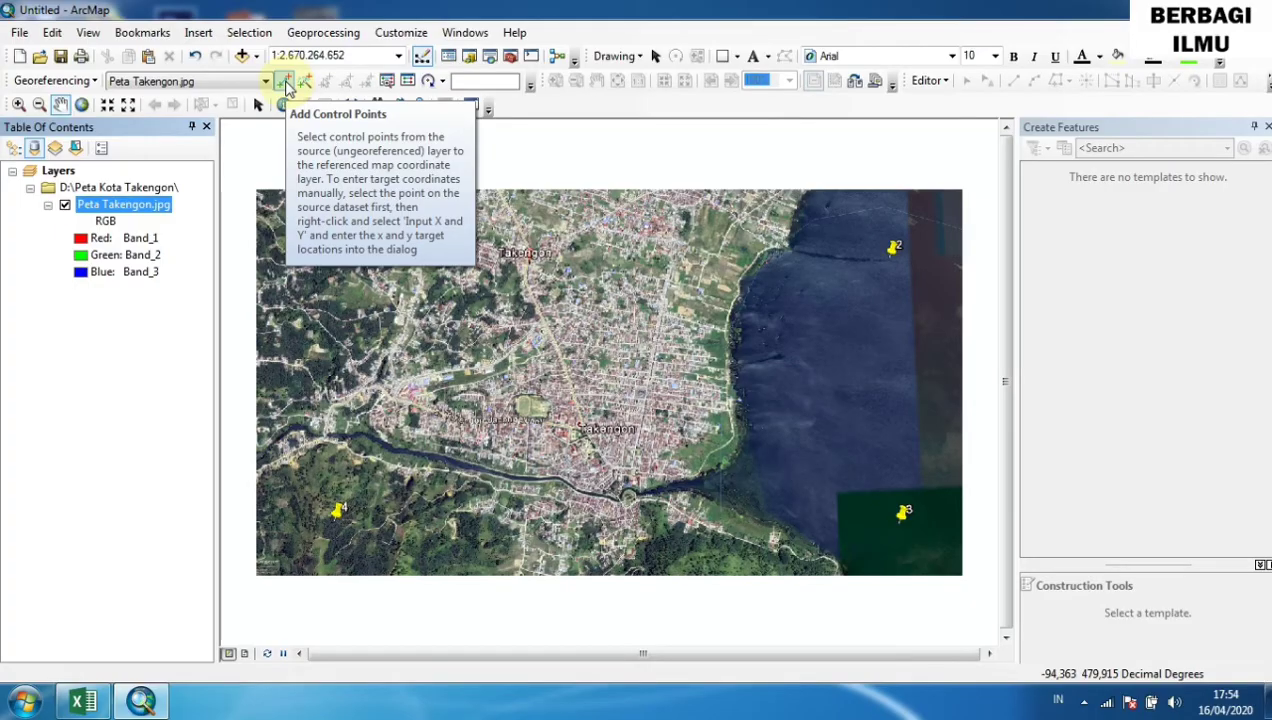
Place a georeferencing control point at the tip of marker 1's pin and open its X and Y coordinate entry.
left_click(286, 82)
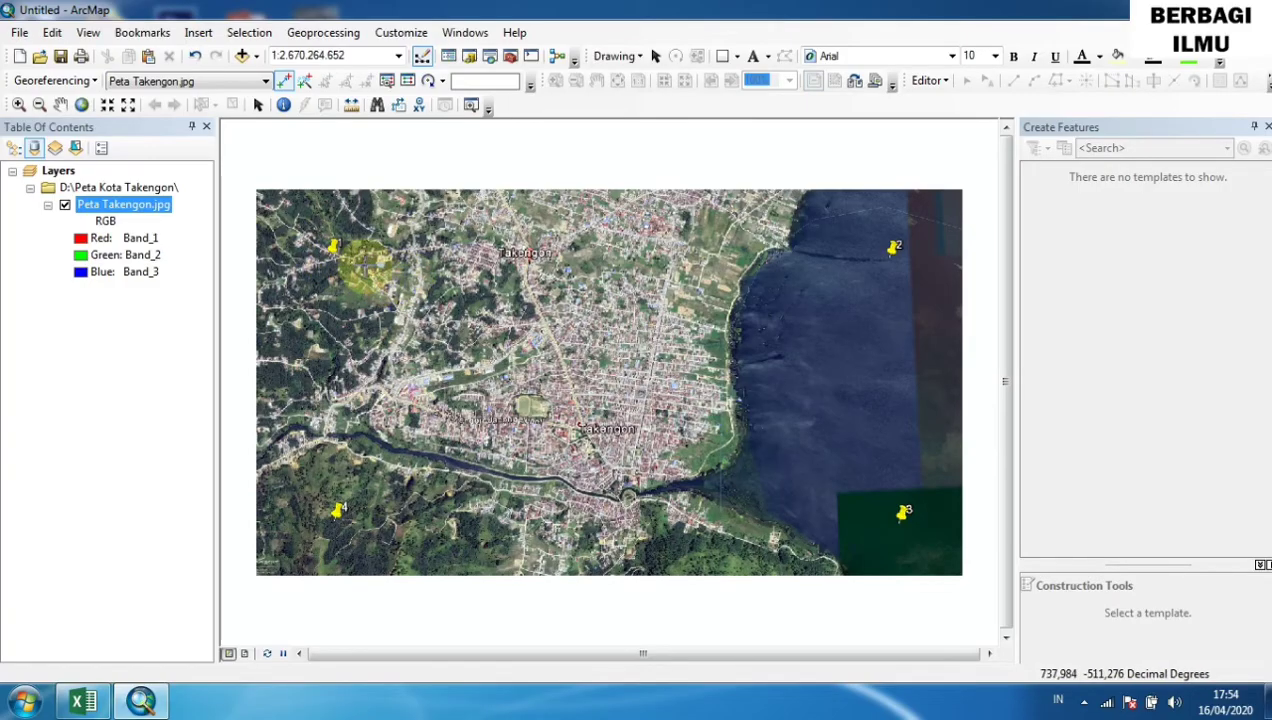
left_click(19, 106)
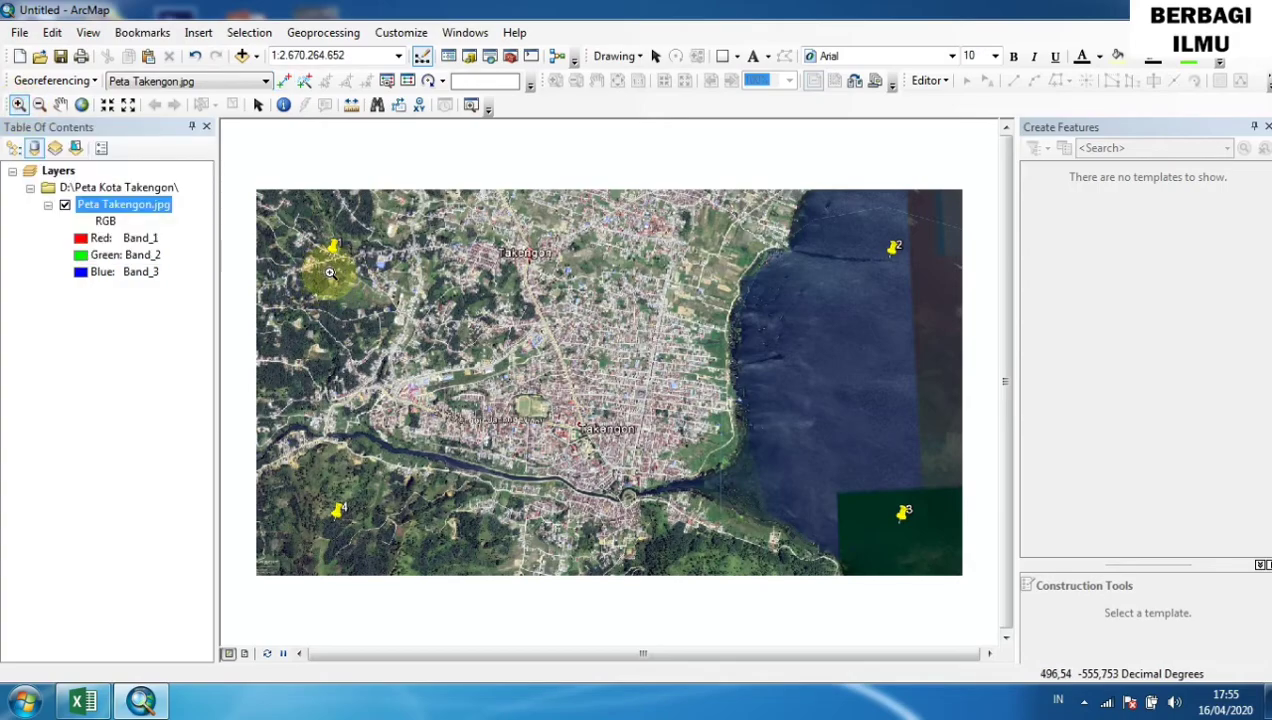
left_click(331, 272)
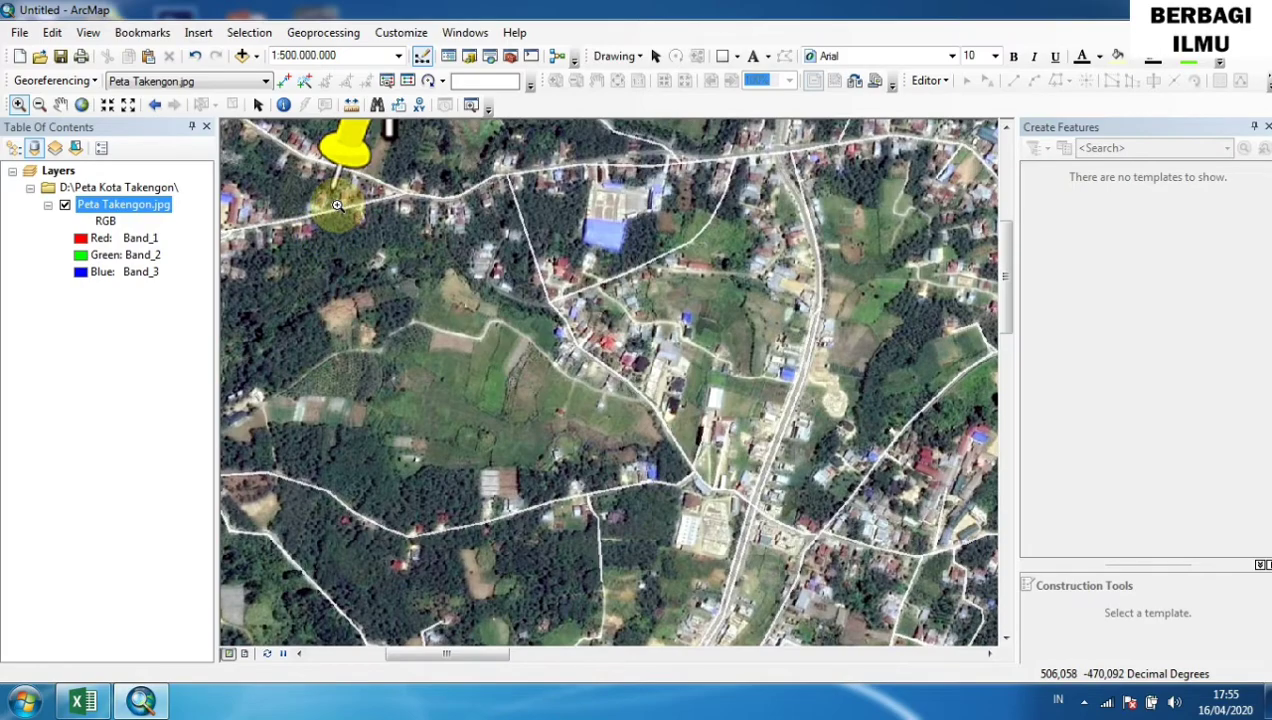
left_click(286, 82)
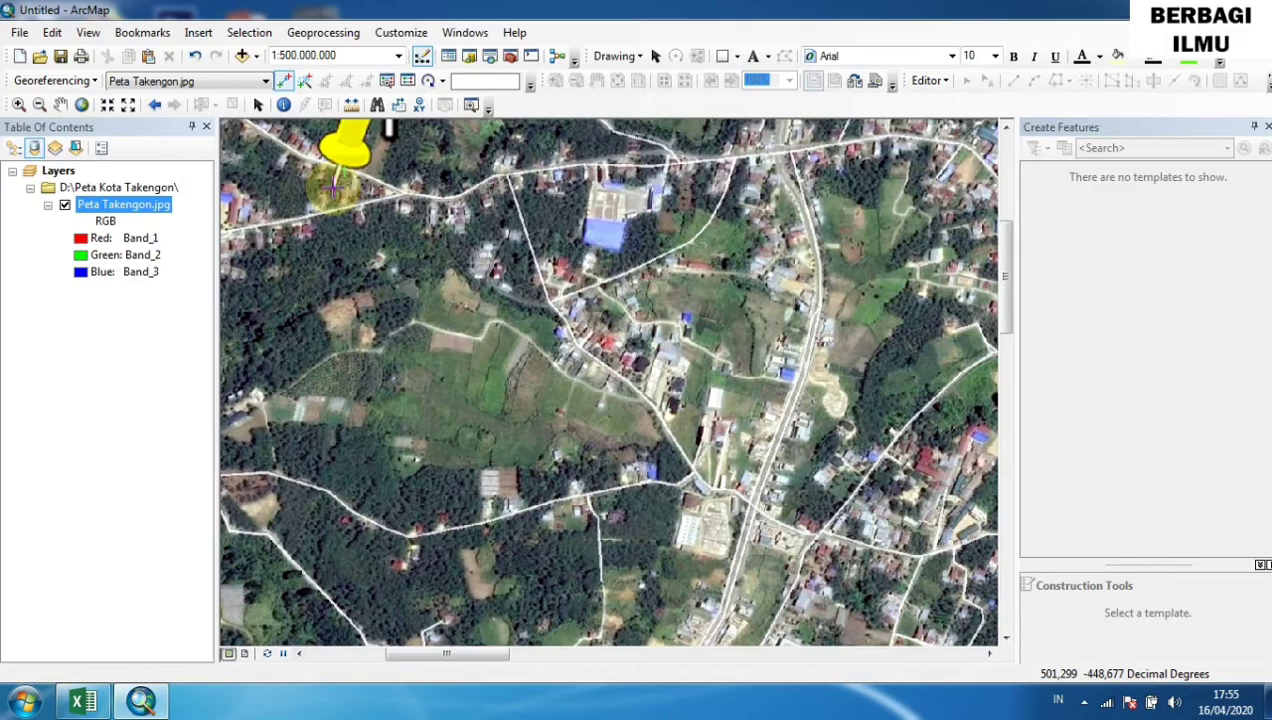
right_click(333, 187)
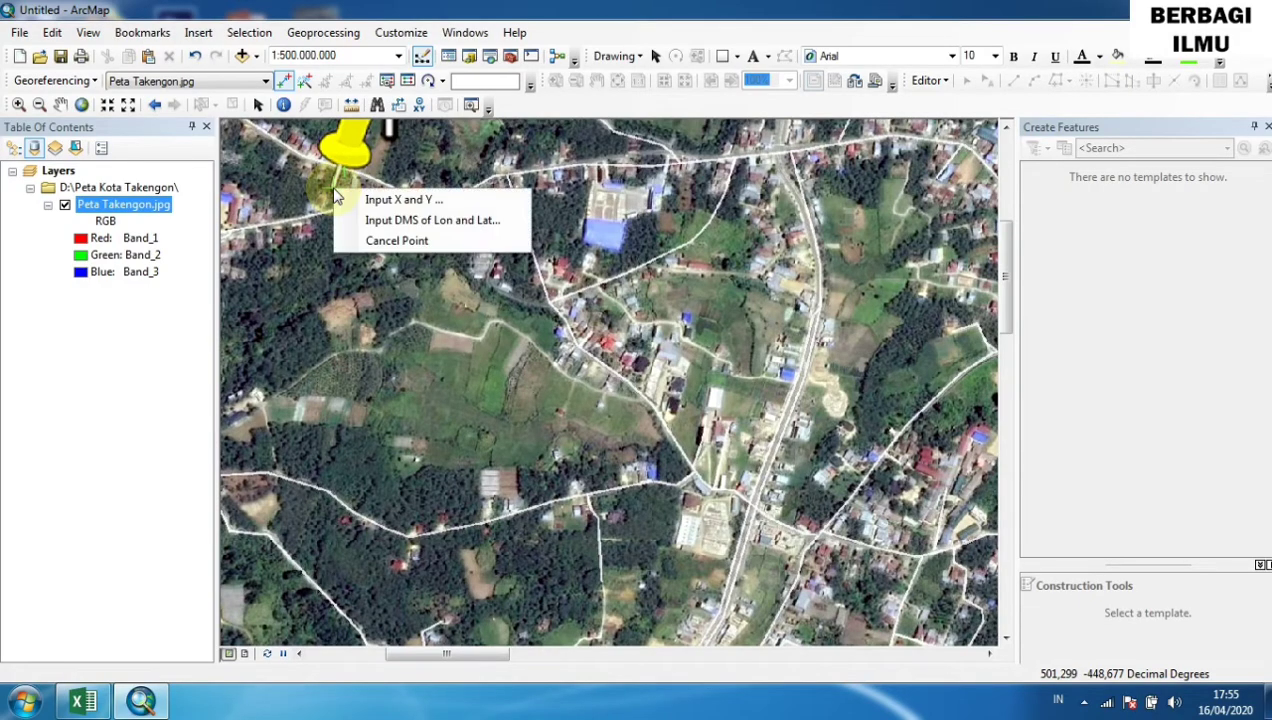
left_click(425, 200)
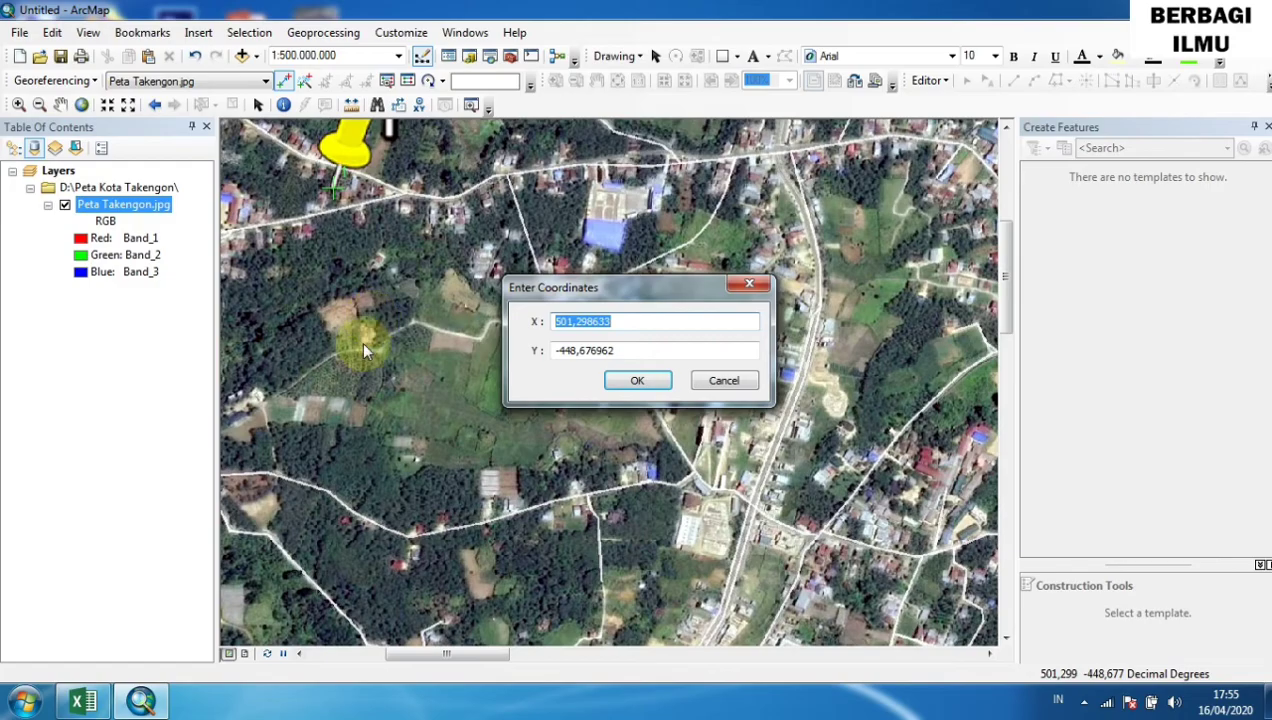
Copy marker 1's Bujur (X) value 96.828446° from the Excel sheet into the control point's X coordinate in ArcMap.
left_click(84, 702)
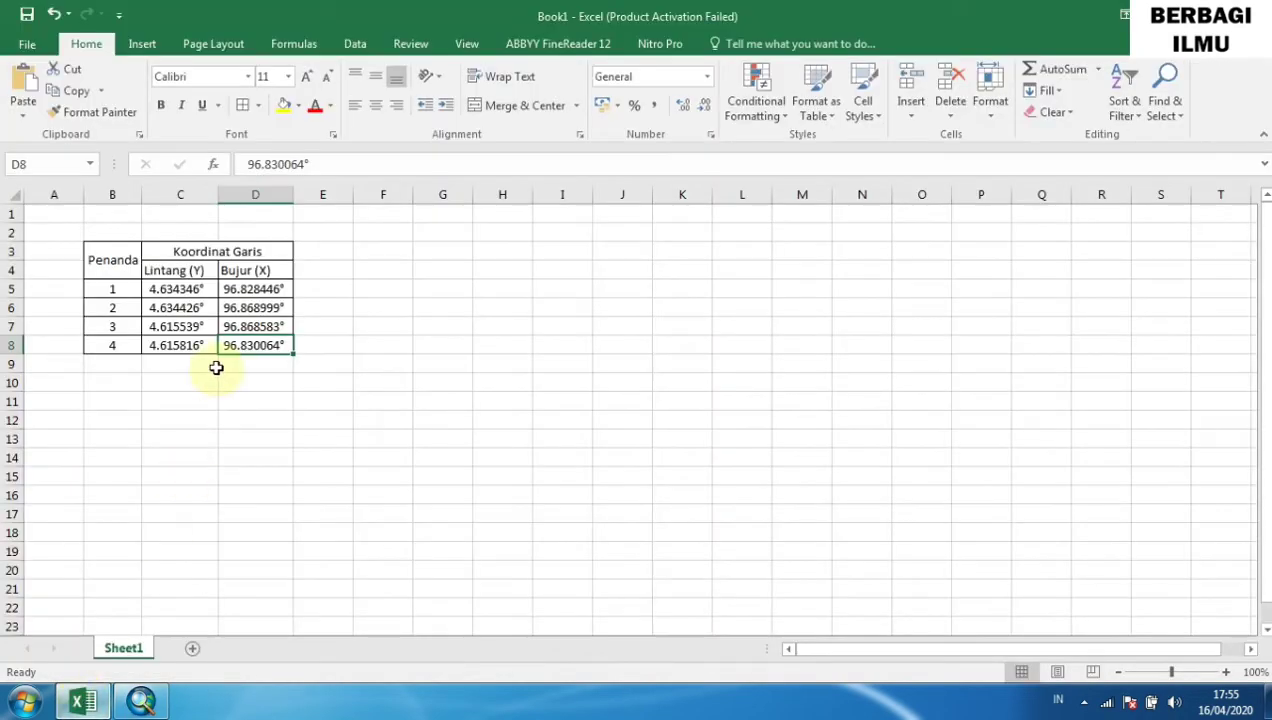
left_click(260, 291)
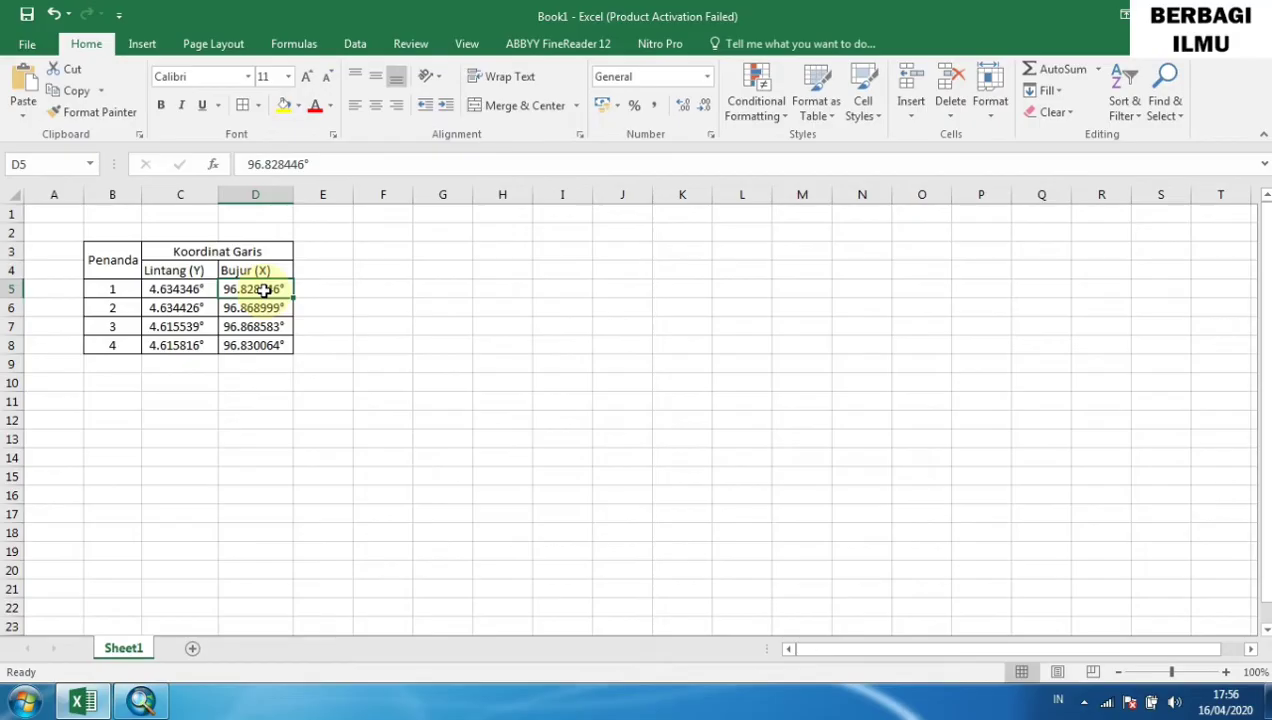
key("ctrl+c")
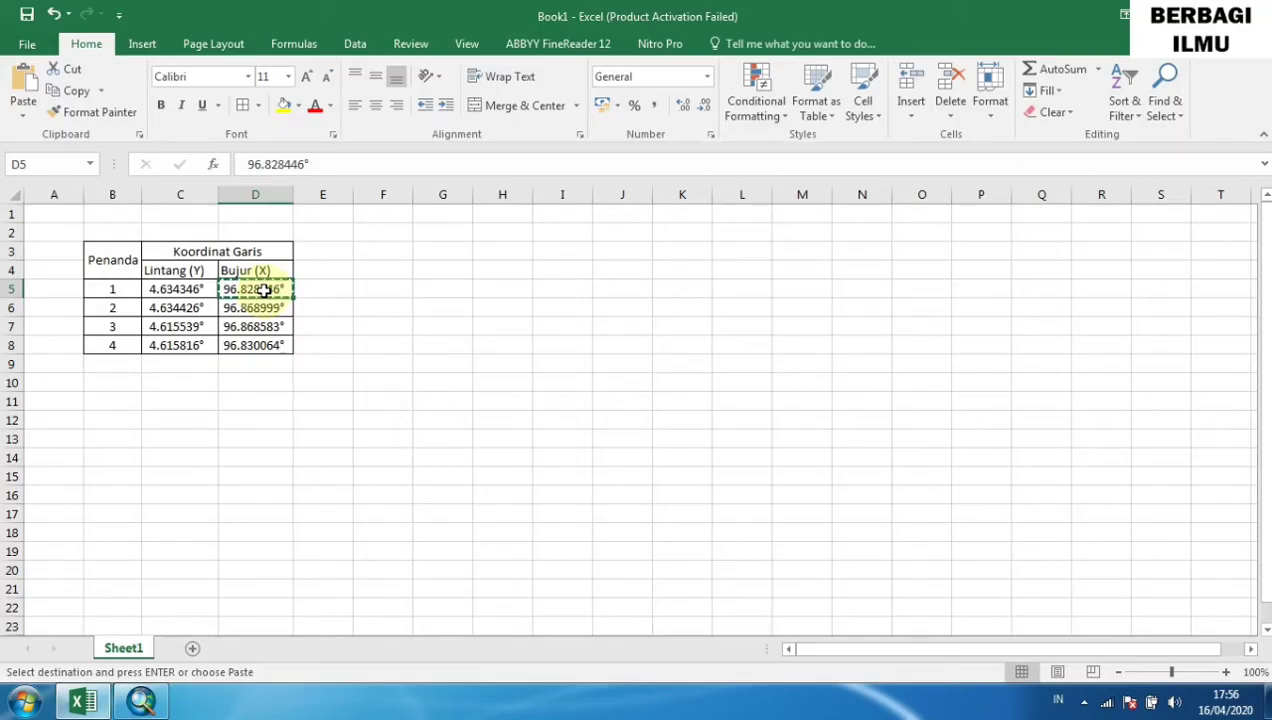
left_click(148, 705)
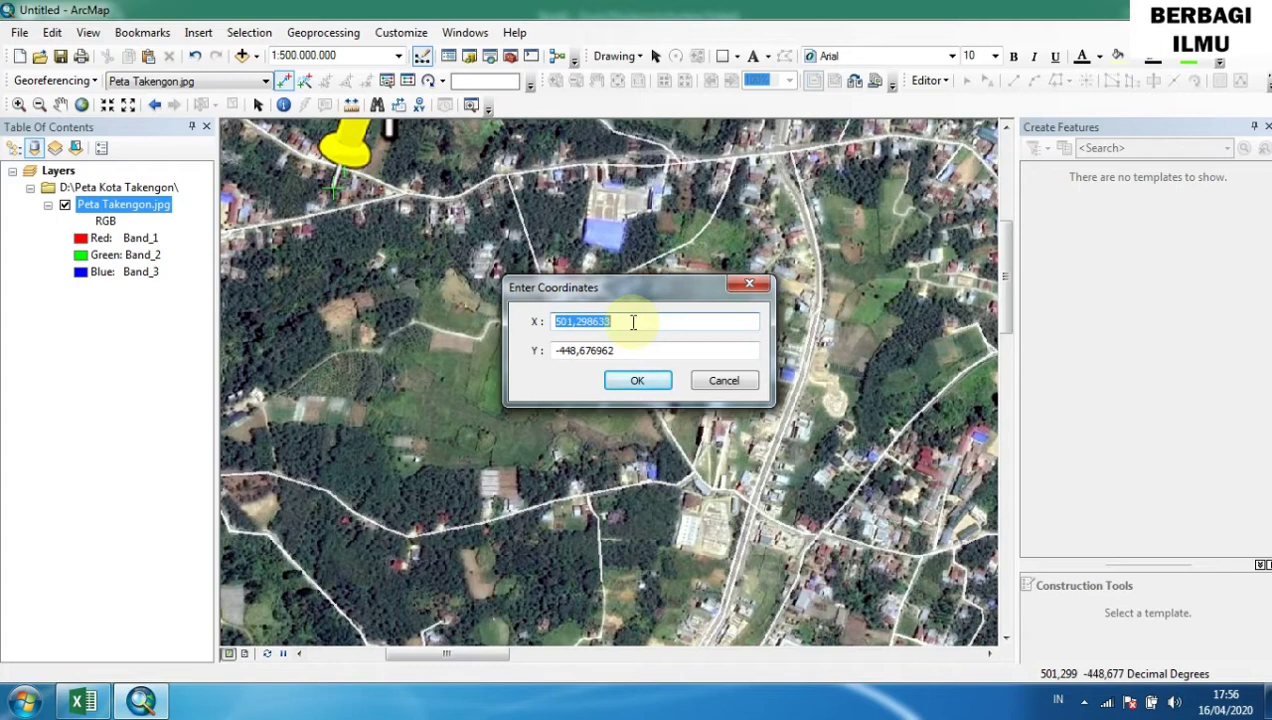
key("ctrl+v")
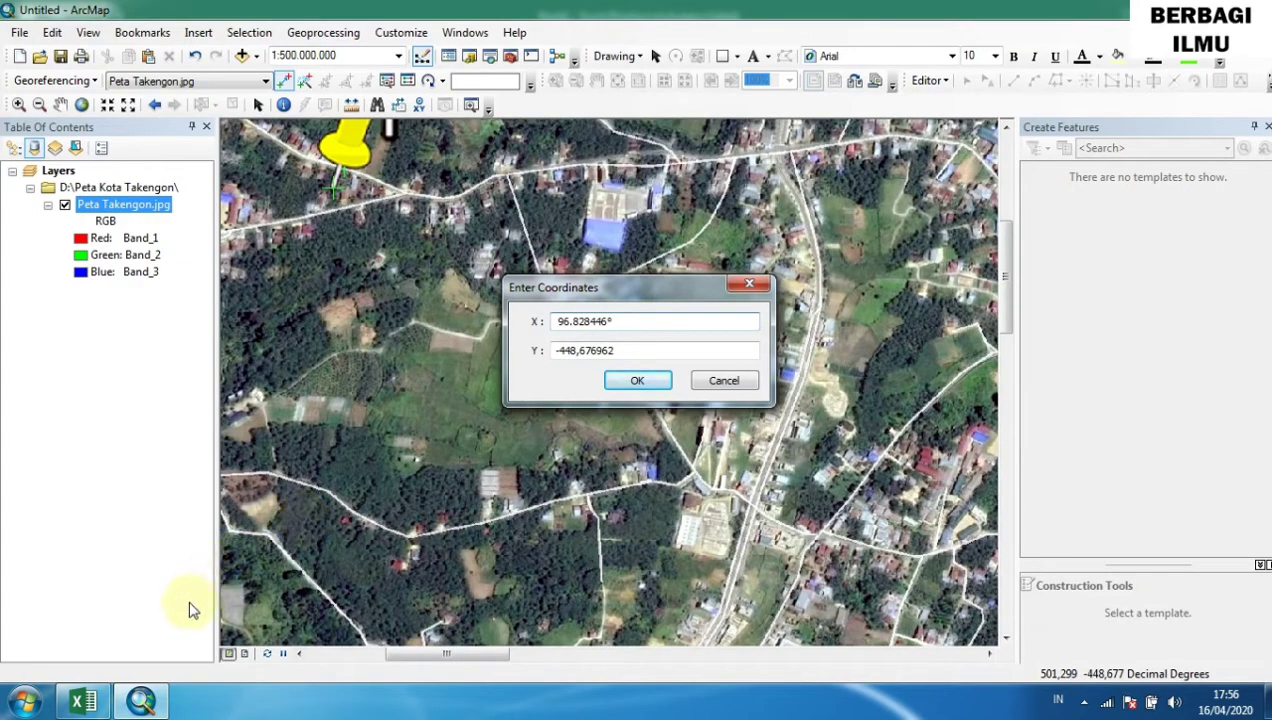
Copy marker 1's Lintang (Y) value 4.634346° from the Excel sheet into the control point's Y coordinate in ArcMap.
left_click(101, 705)
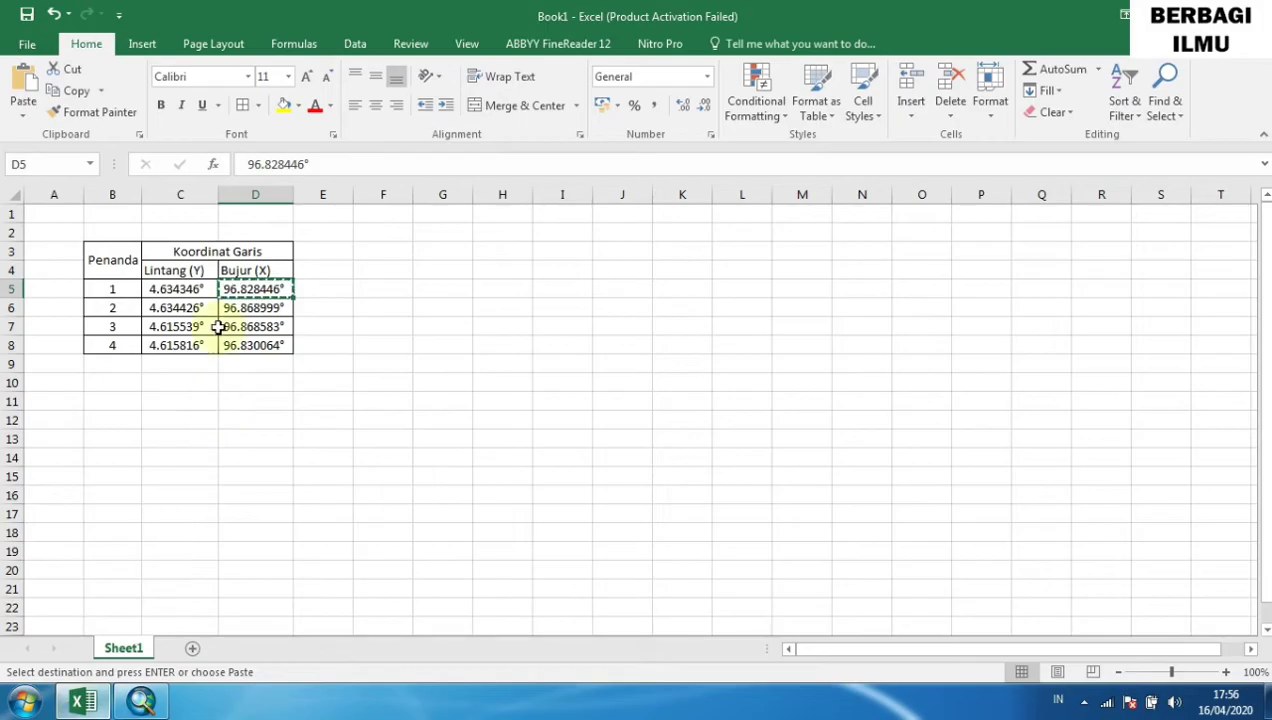
left_click(188, 289)
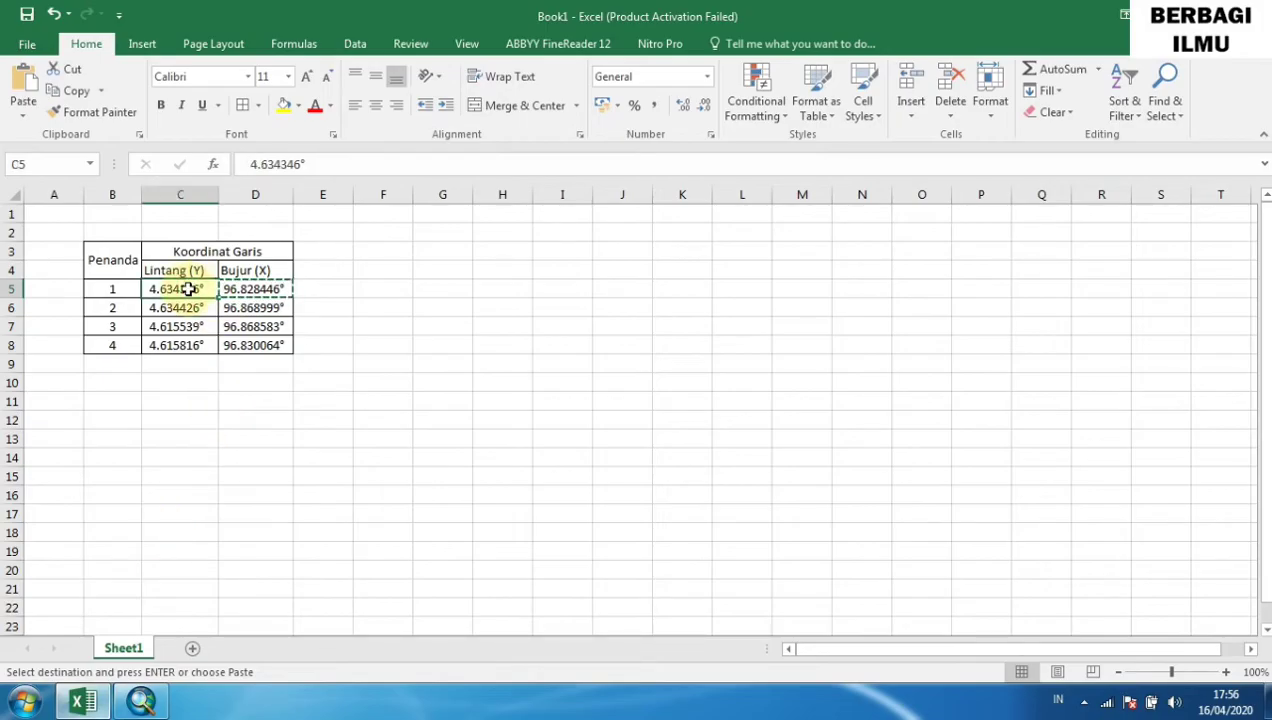
key("ctrl+c")
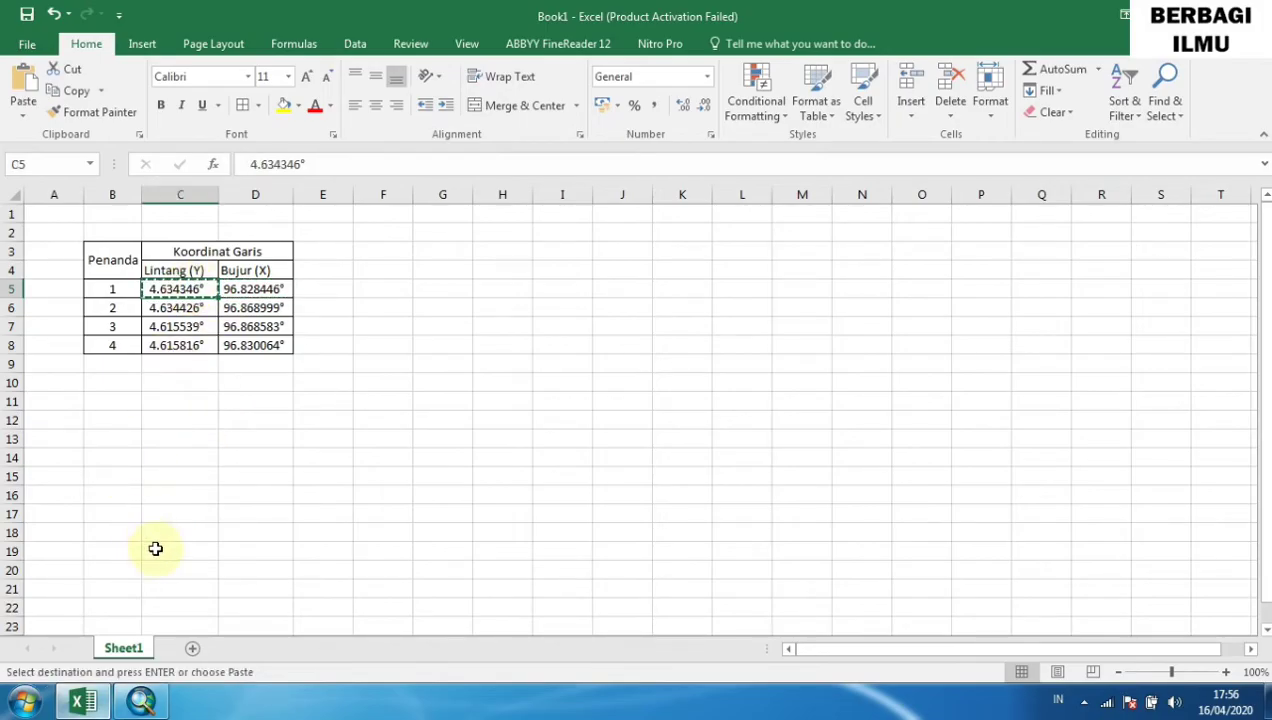
left_click(141, 705)
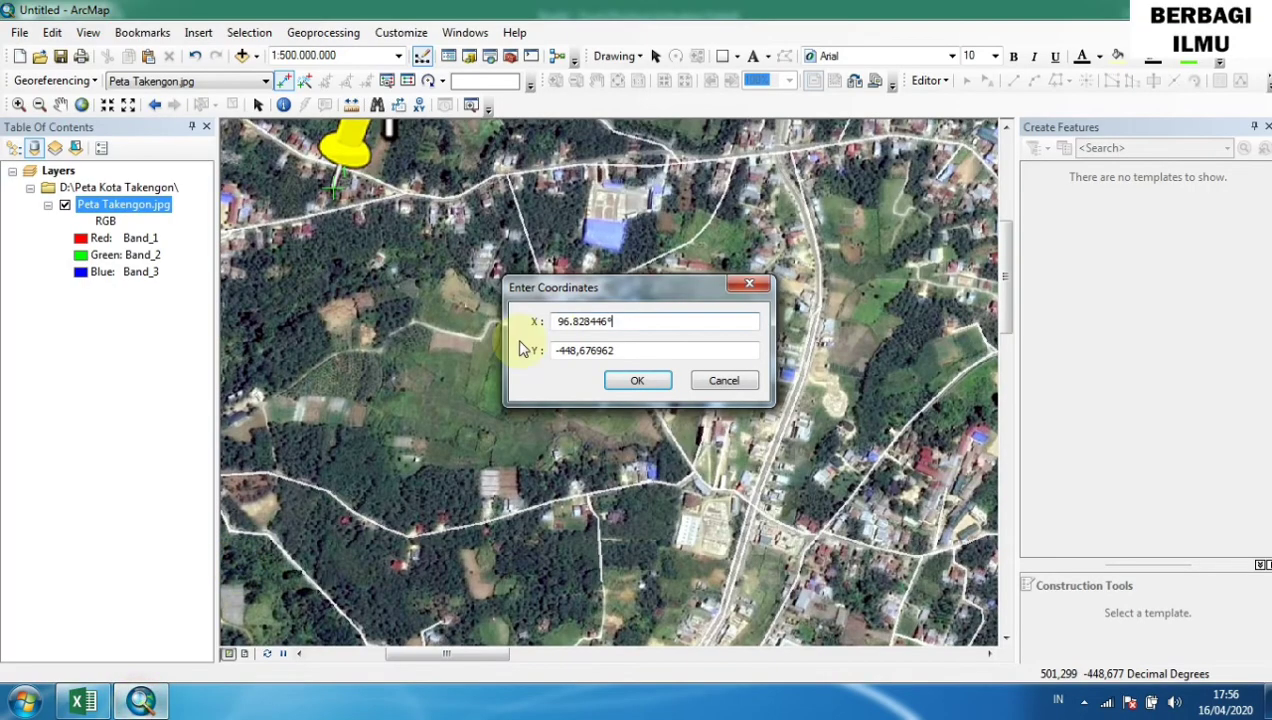
left_click(618, 347)
left_click_drag(620, 349, 469, 362)
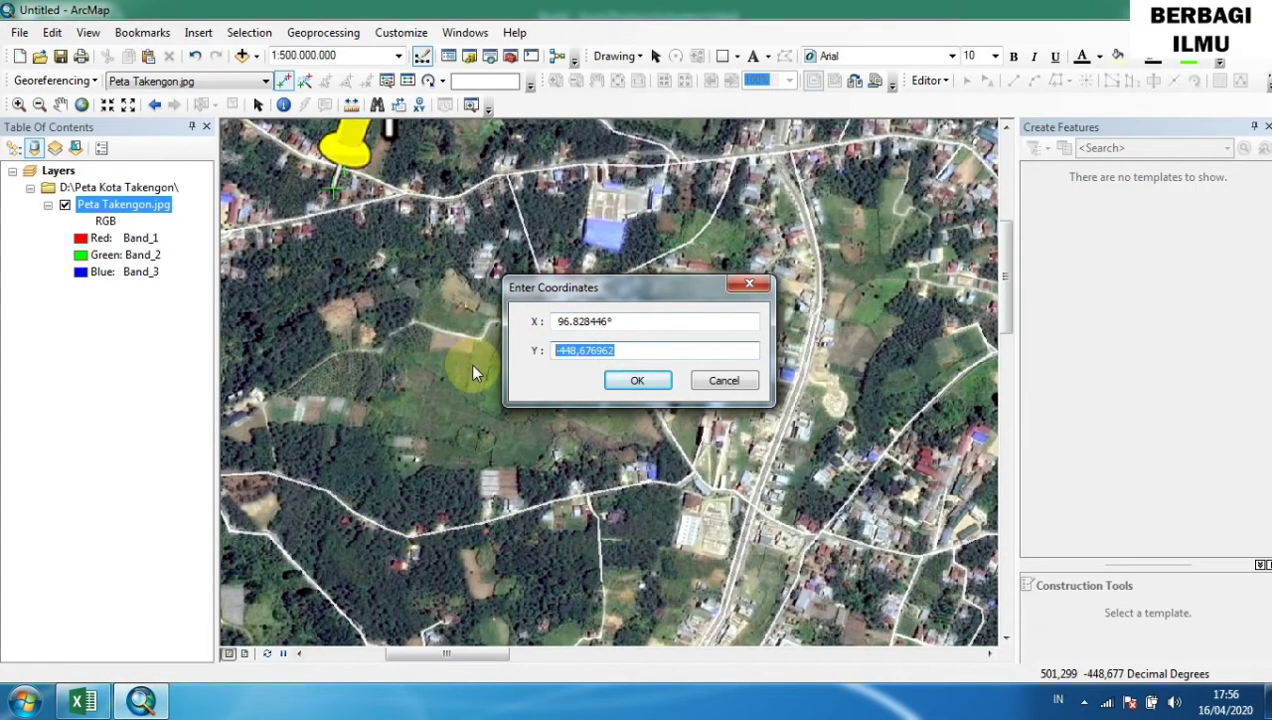
key("ctrl+v")
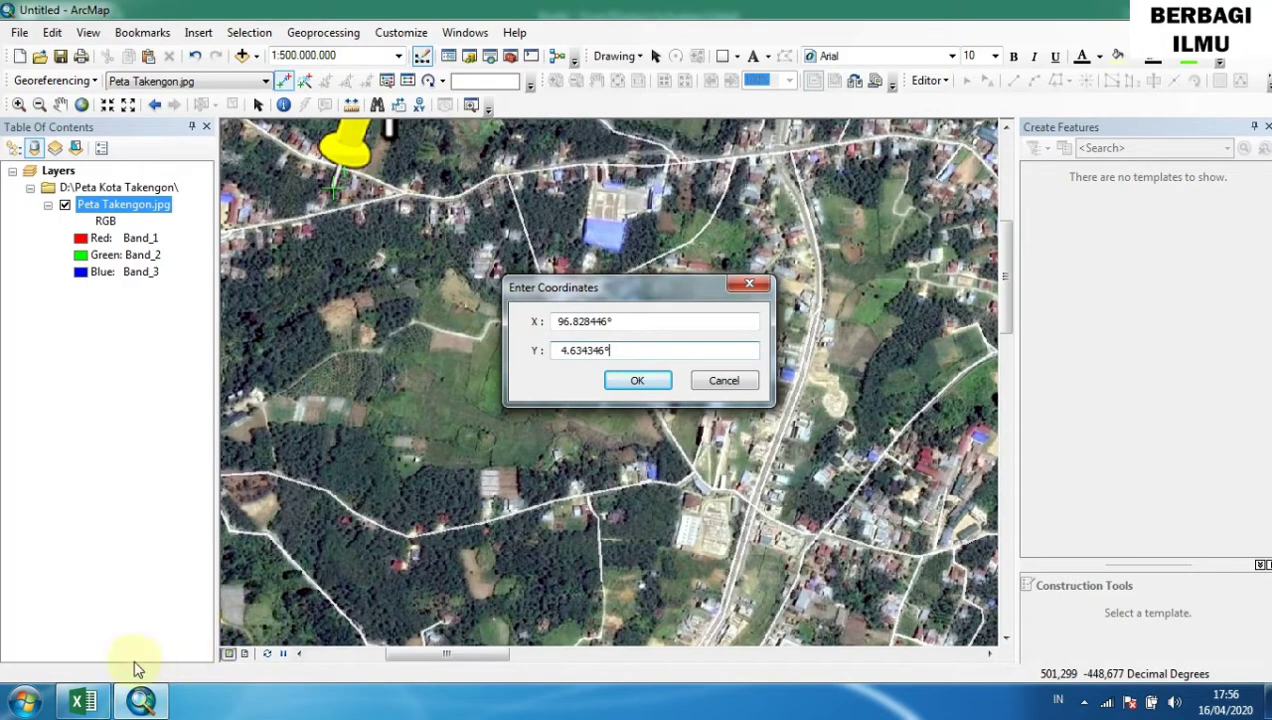
left_click(86, 704)
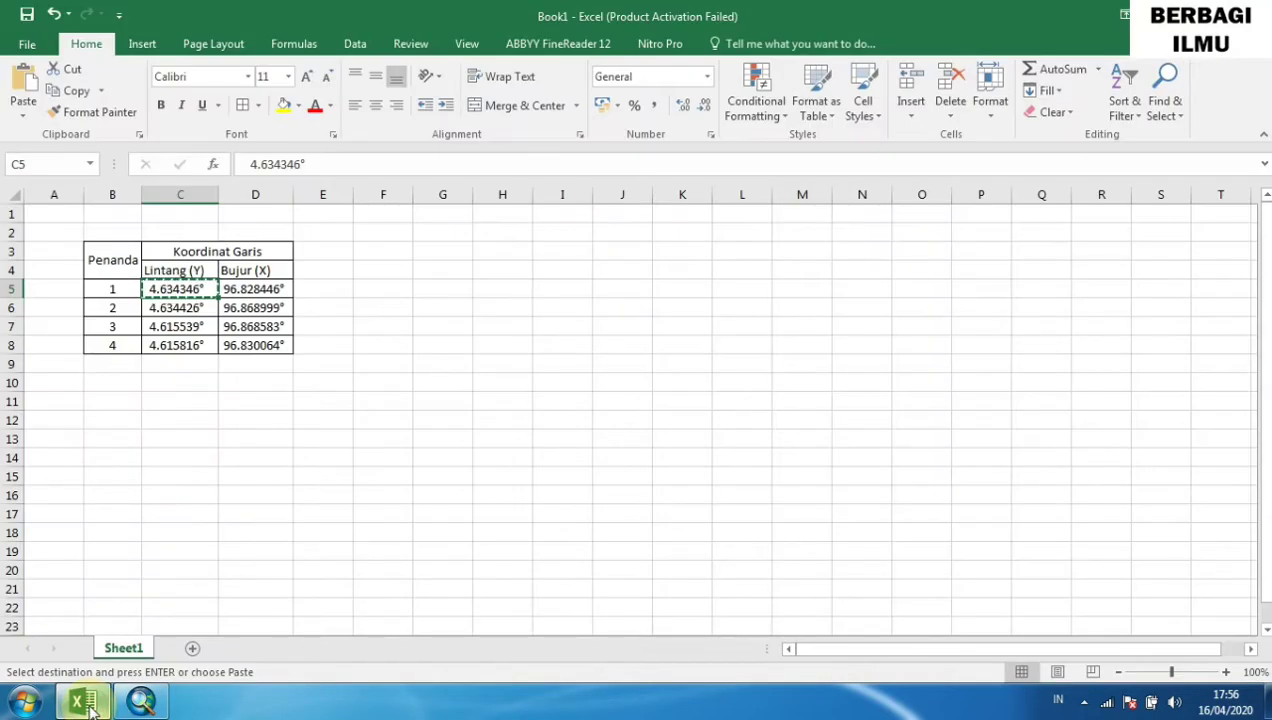
left_click(86, 704)
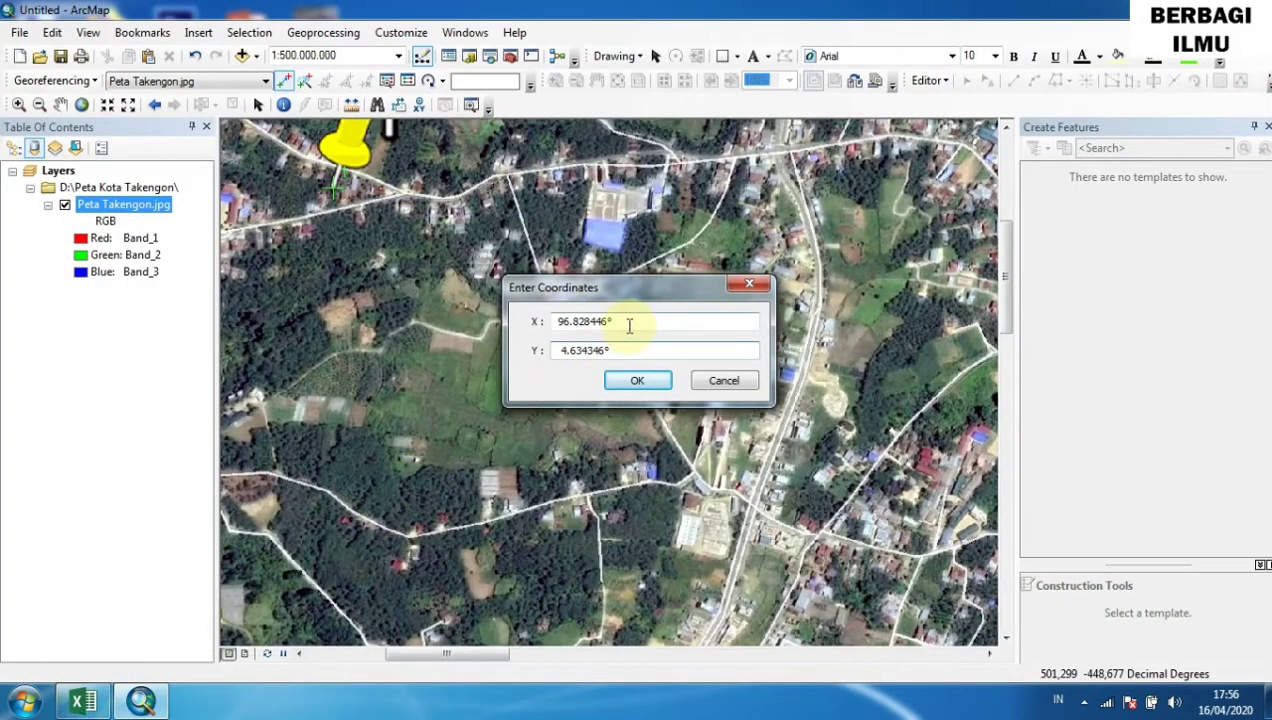
Change both coordinates to decimal commas without degree signs, X 96,828446 and Y 4,634346, and apply them to the control point.
left_click(628, 322)
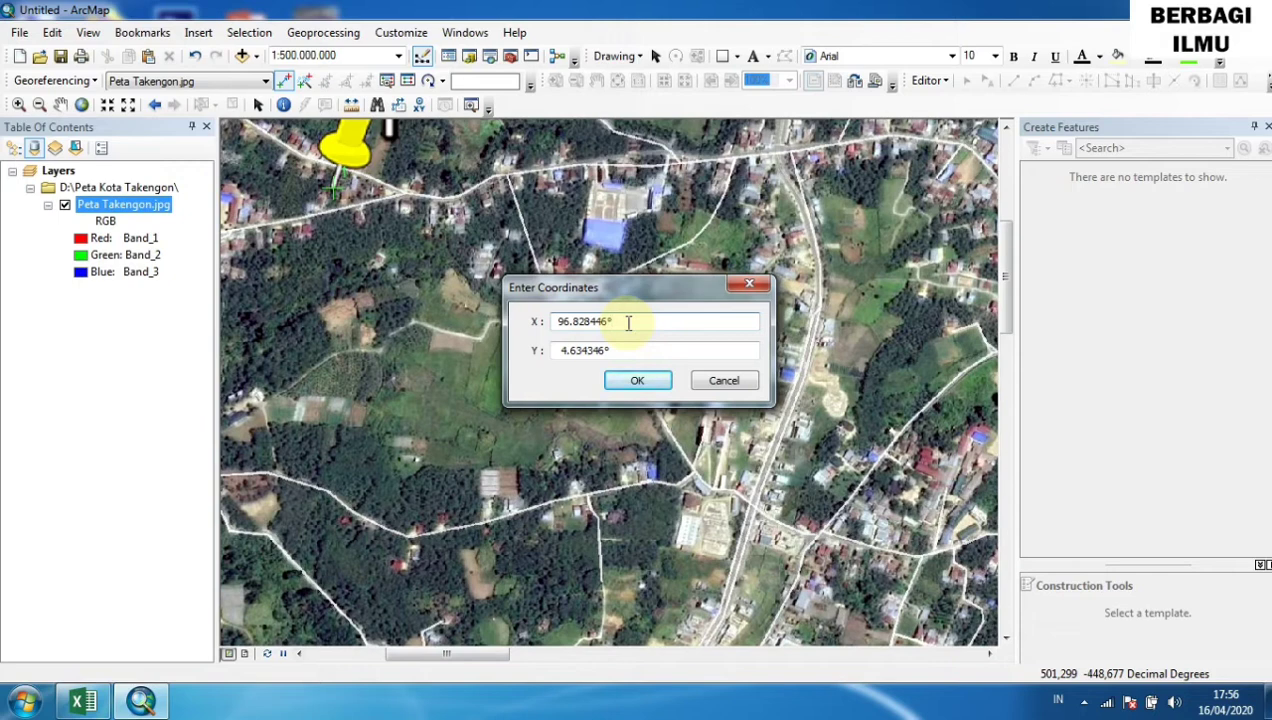
left_click(575, 321)
left_click(610, 388)
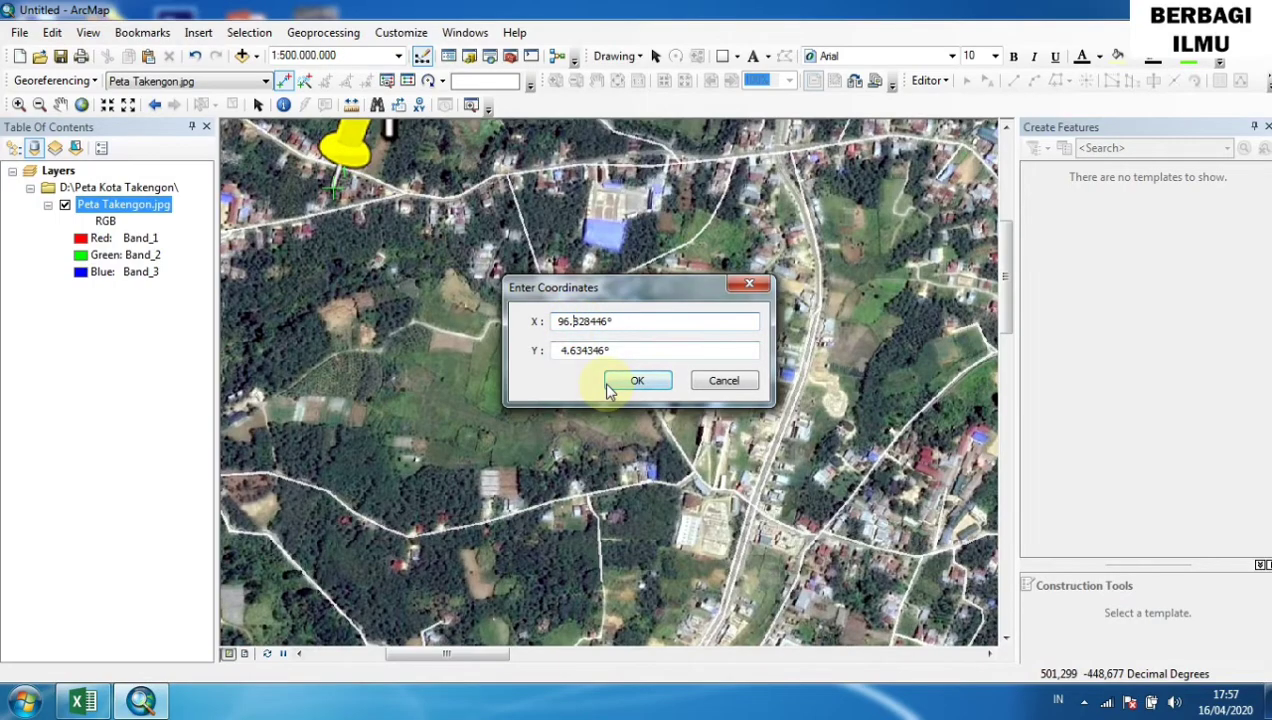
key("BackSpace")
type(",")
left_click(568, 351)
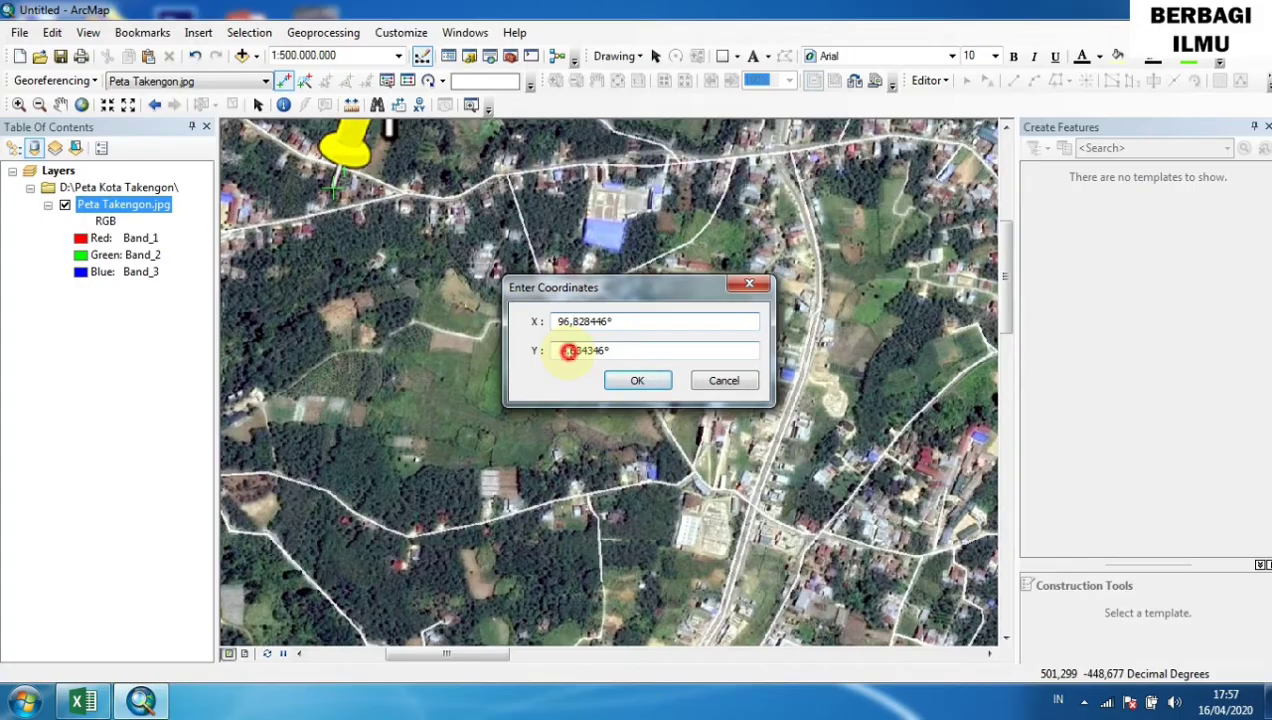
key("BackSpace")
type(",")
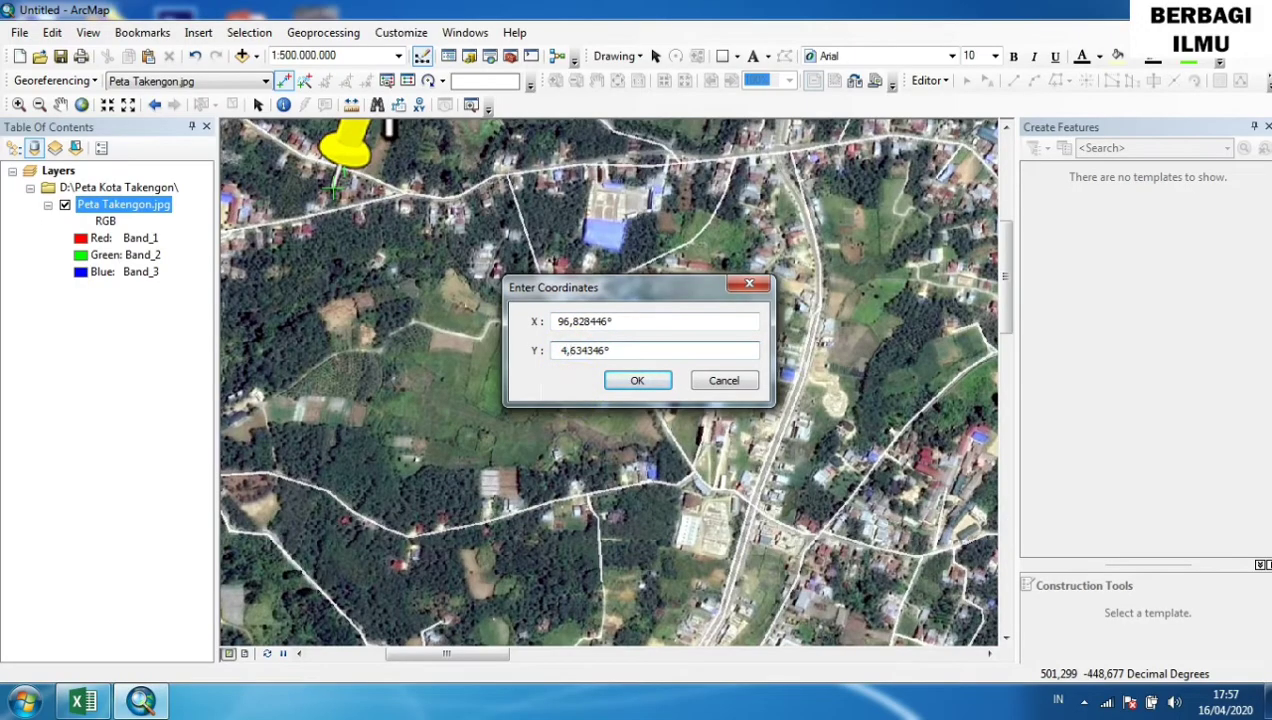
left_click(616, 321)
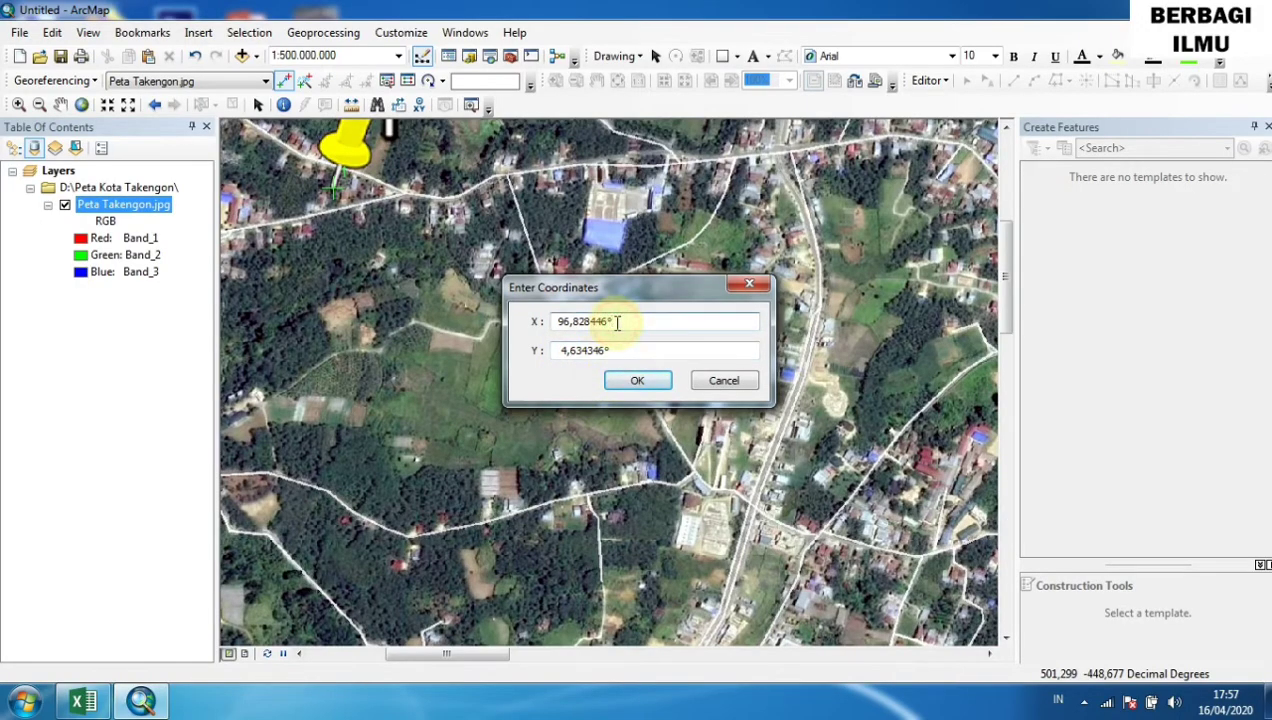
left_click(612, 350)
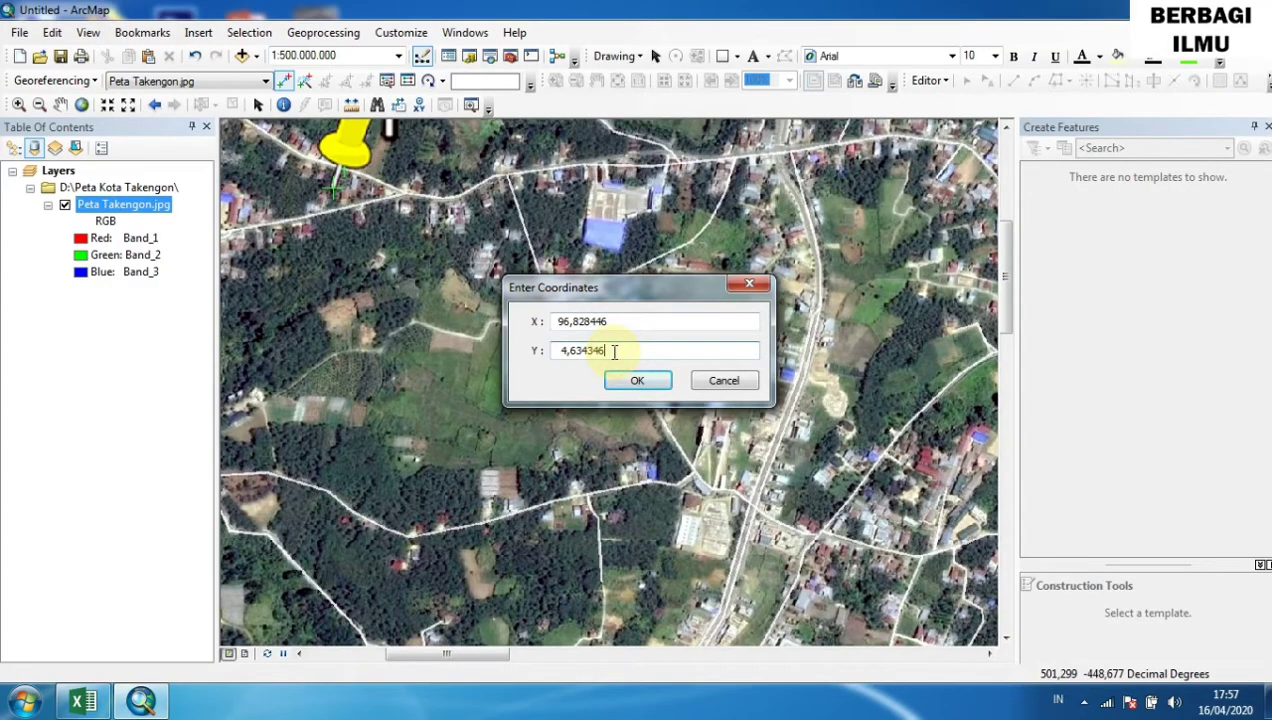
left_click(633, 384)
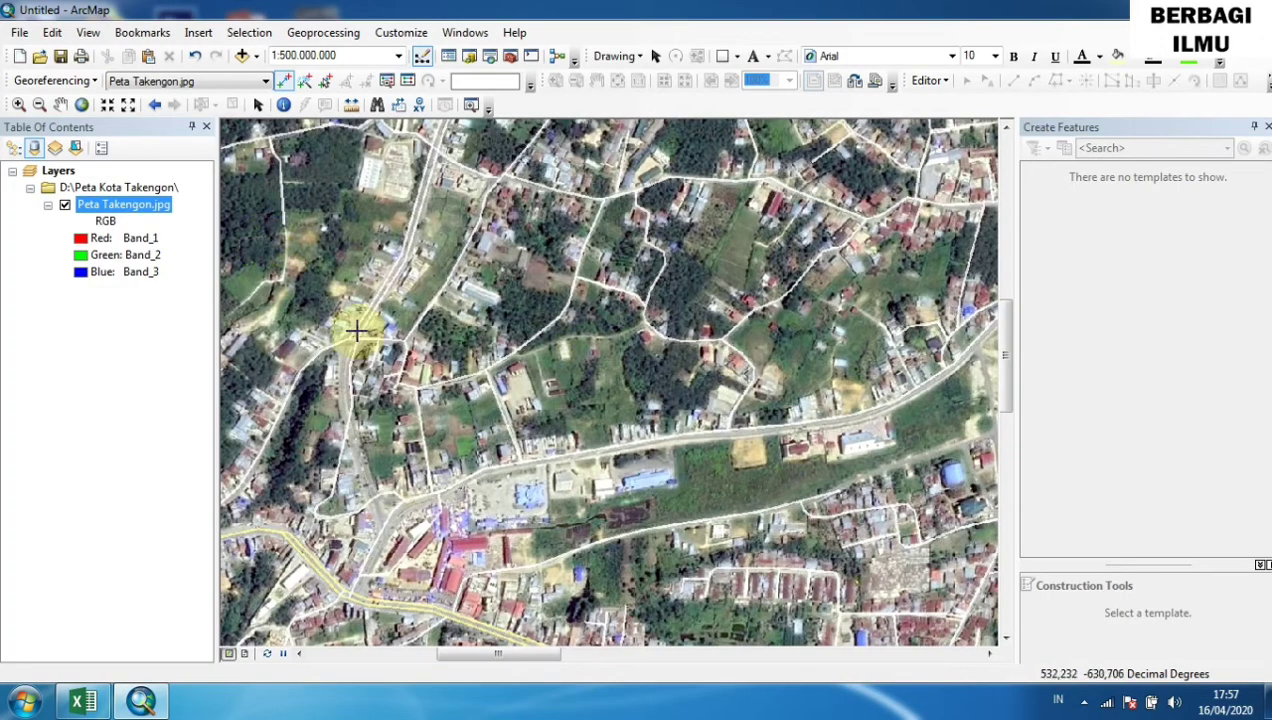
Zoom the map to the full extent of the Peta Takengon.jpg layer.
left_click_drag(1015, 360, 994, 434)
left_click_drag(480, 652, 576, 640)
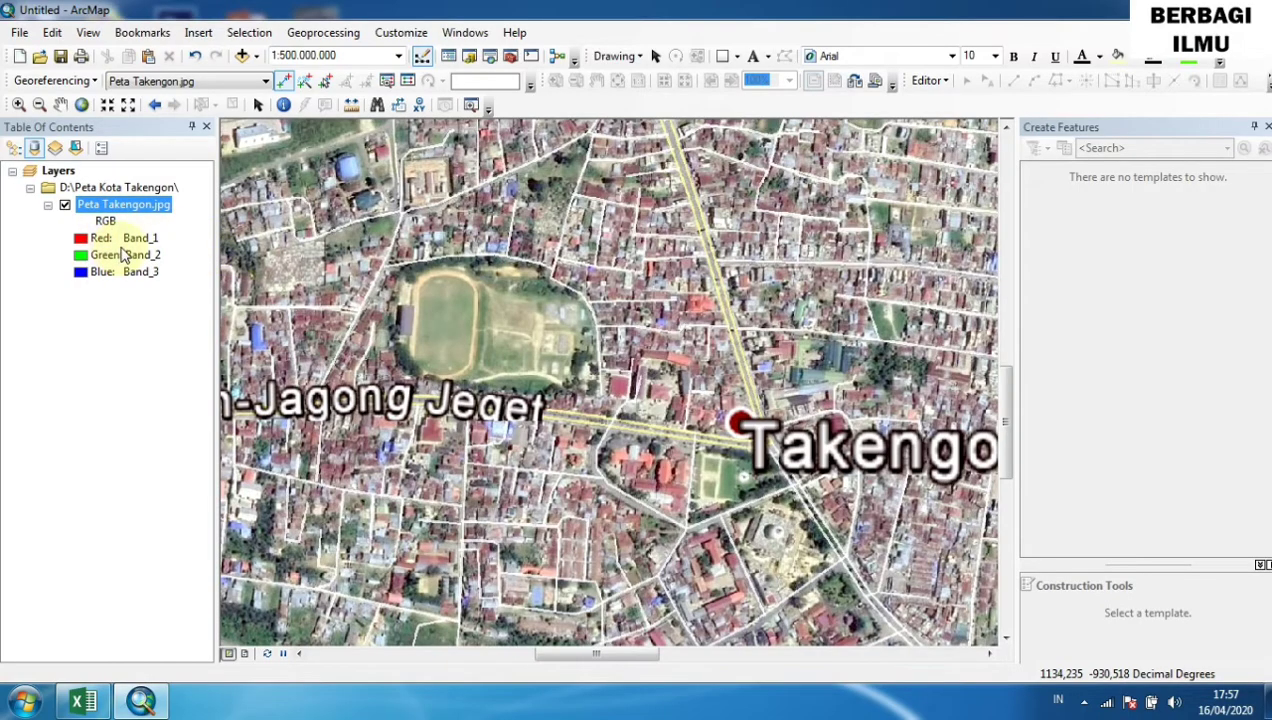
double_click(96, 206)
right_click(98, 206)
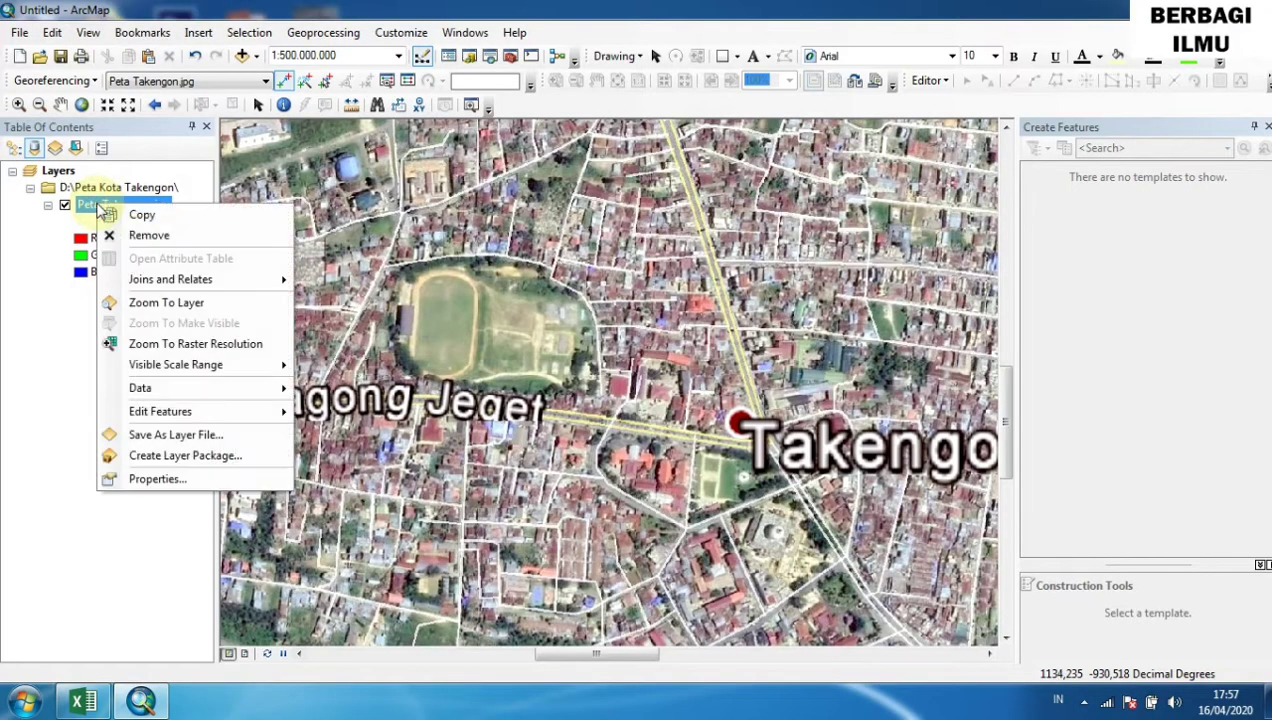
left_click(155, 305)
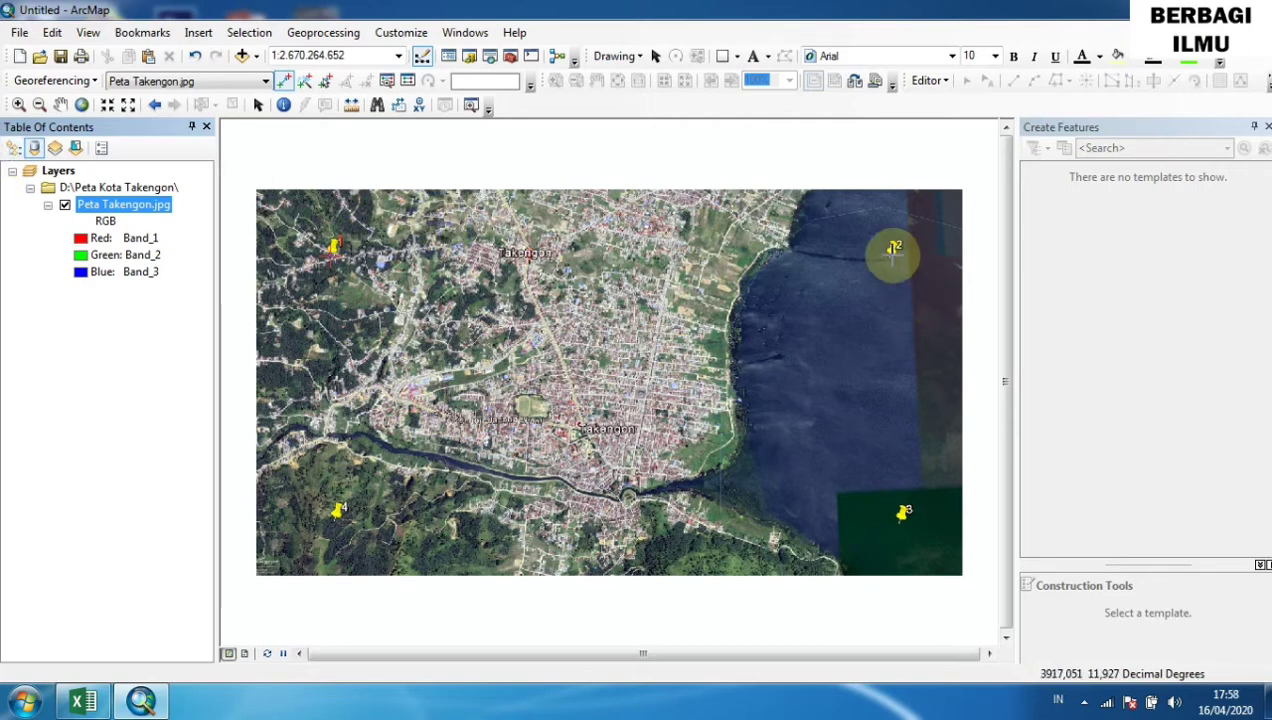
Undock the Table Of Contents, place it beside the map and resize the floating window to nearly the map's full height.
left_click(17, 106)
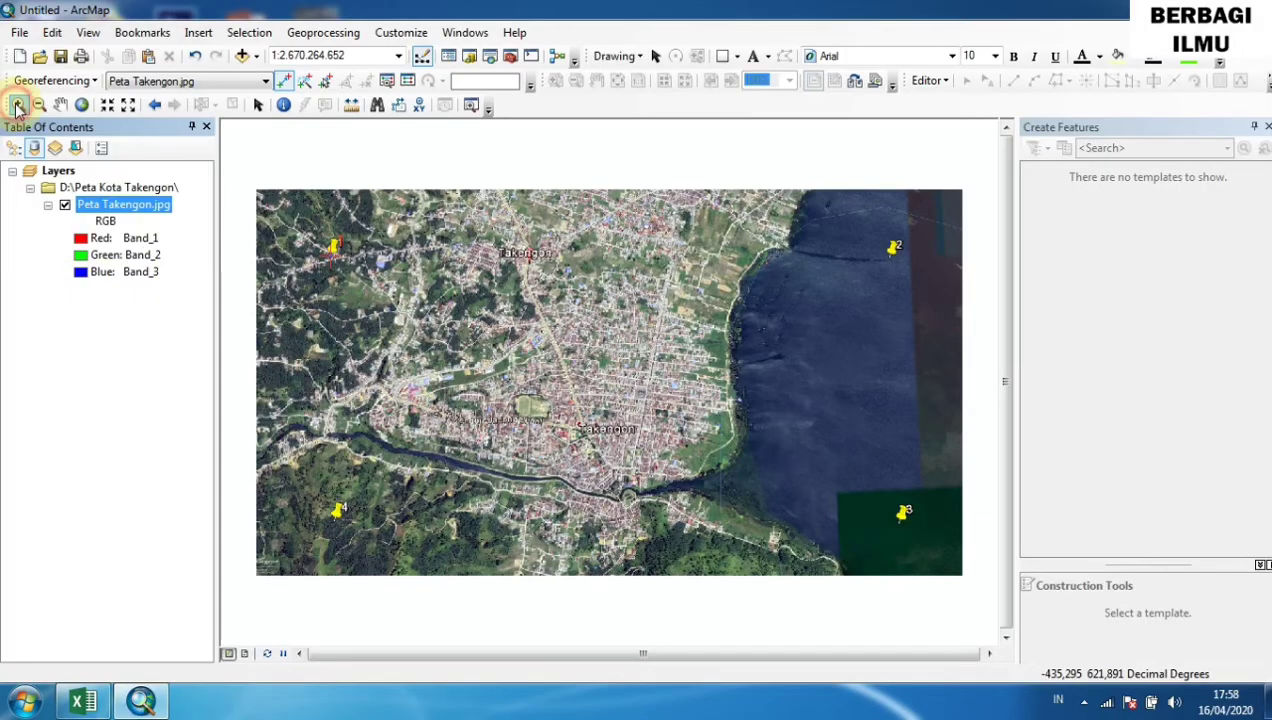
left_click_drag(14, 135, 60, 170)
left_click_drag(473, 337, 473, 337)
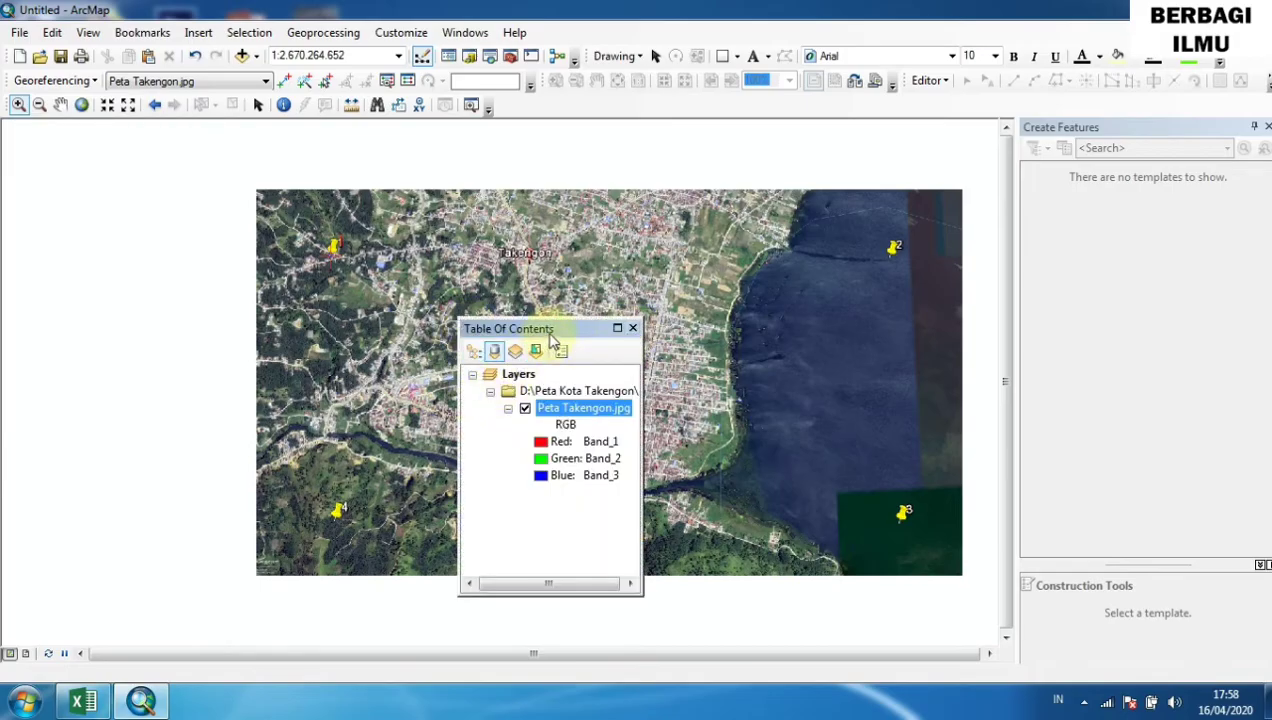
left_click_drag(576, 331, 127, 131)
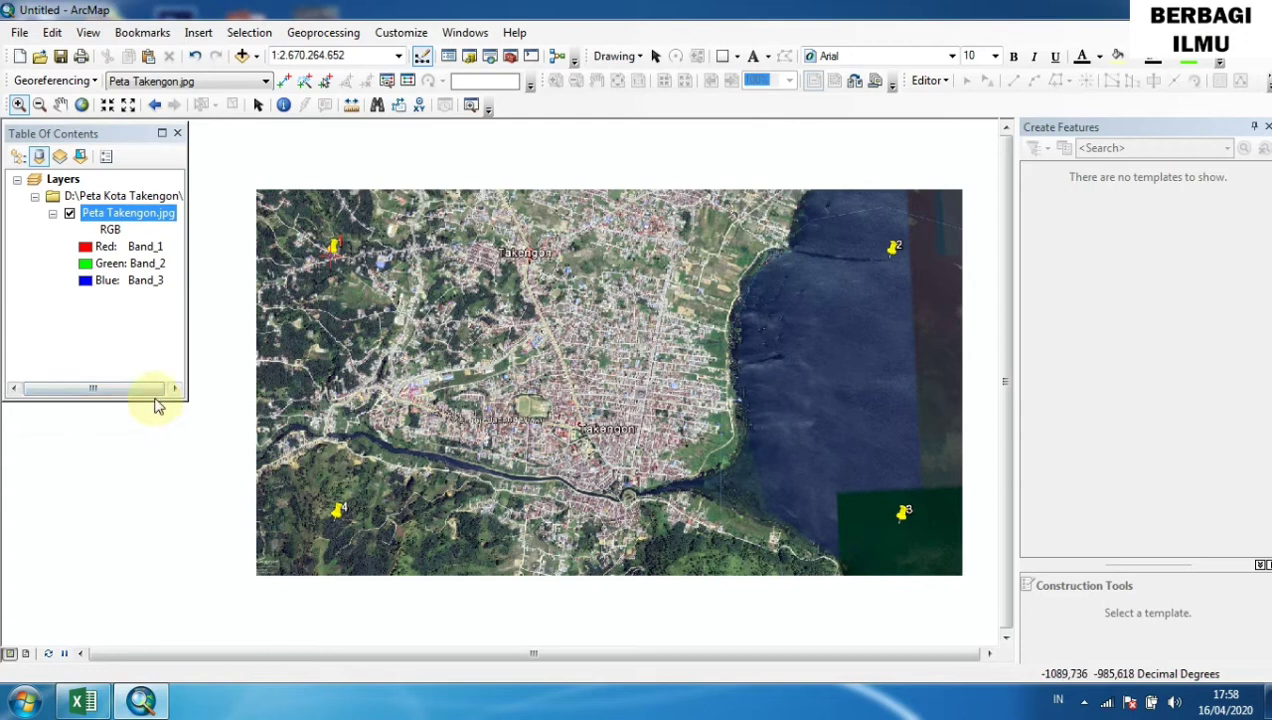
left_click_drag(155, 400, 148, 645)
left_click_drag(187, 442, 236, 445)
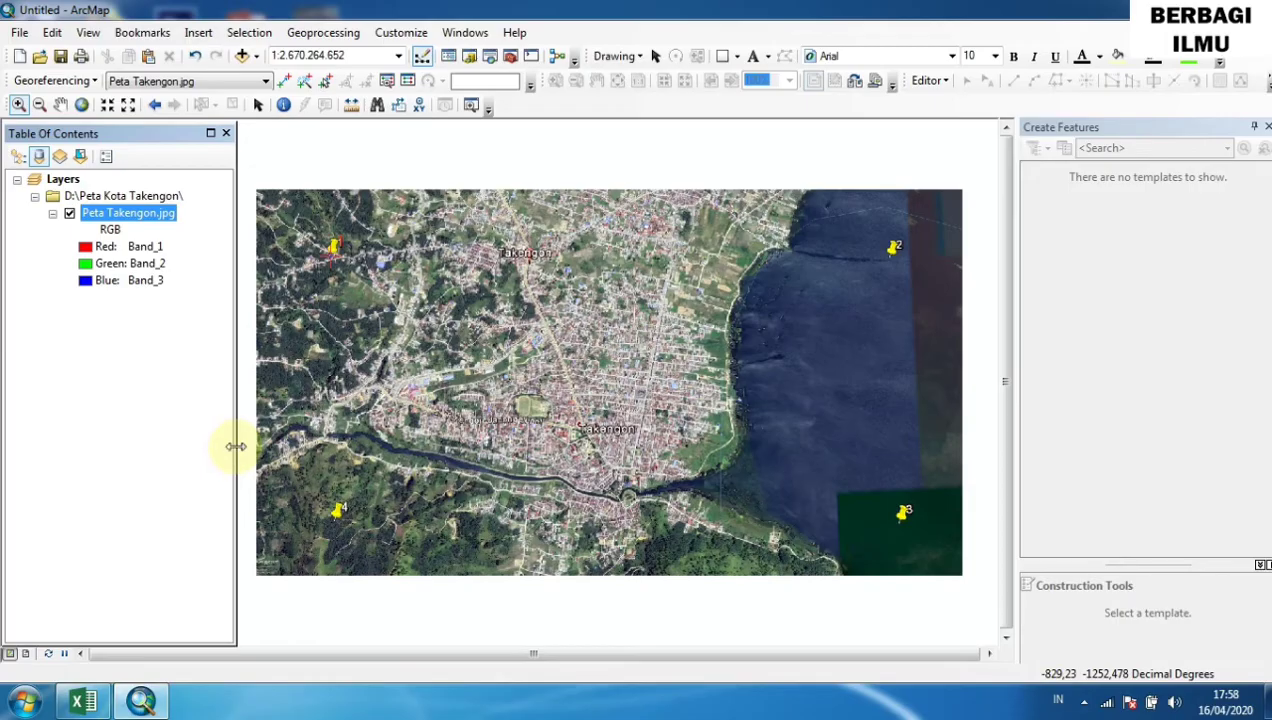
left_click_drag(236, 446, 222, 446)
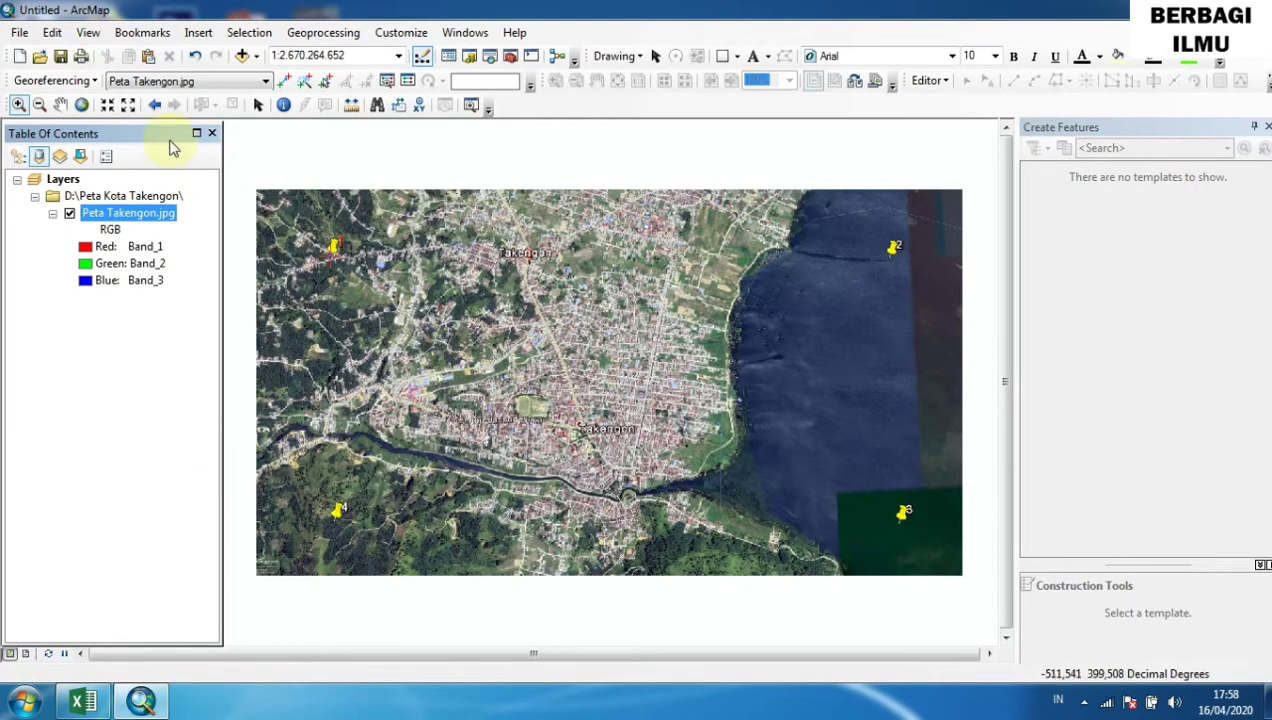
Place a georeferencing control point at the tip of marker 2's pin and open its X and Y coordinate entry.
left_click(18, 106)
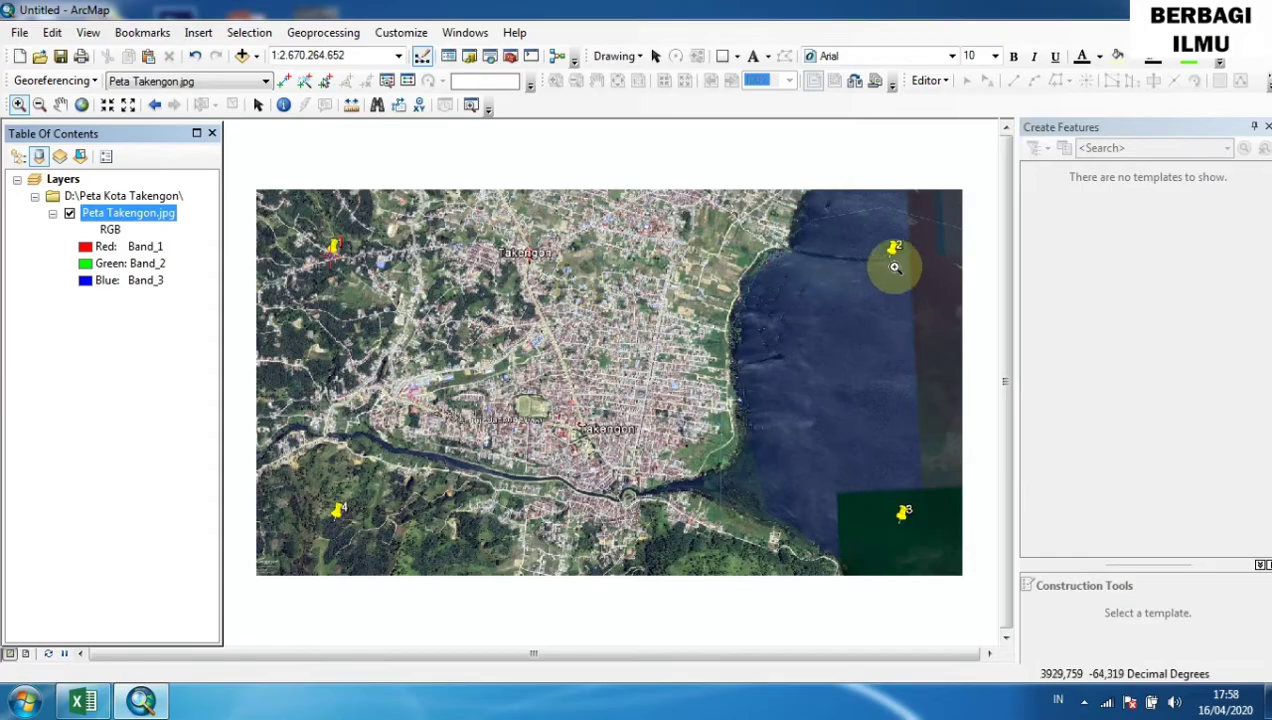
left_click(893, 265)
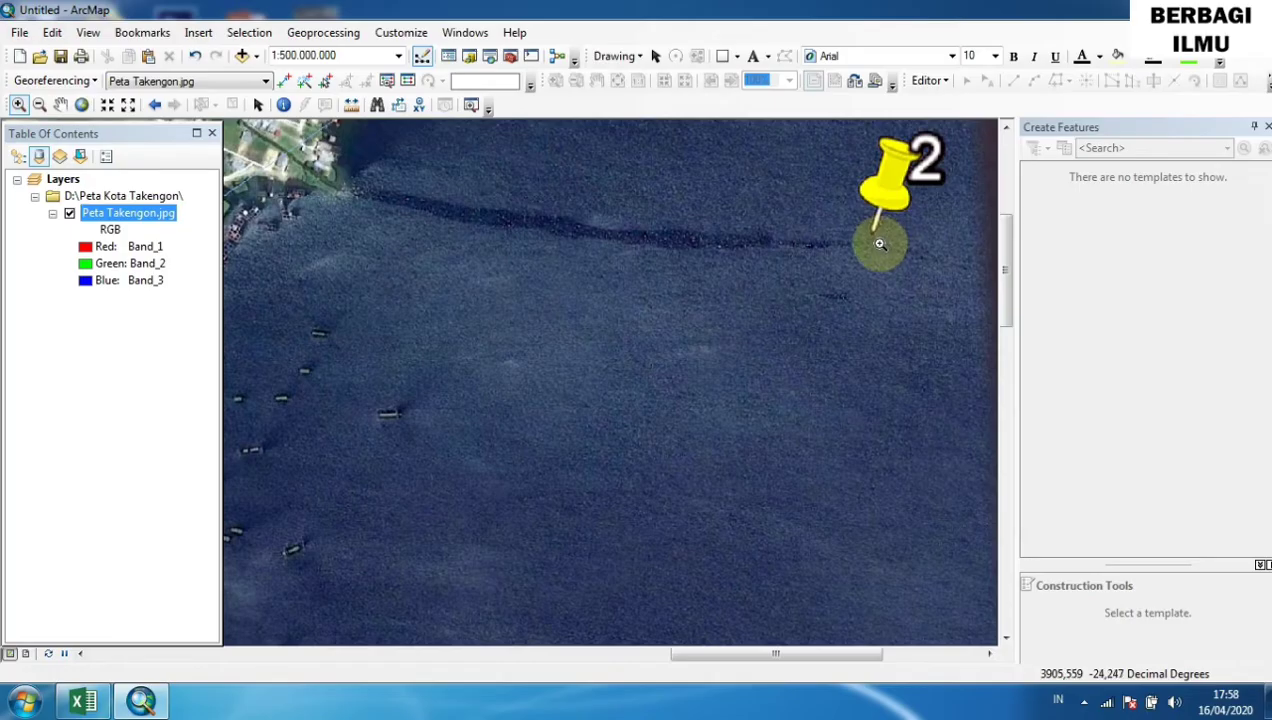
left_click(286, 82)
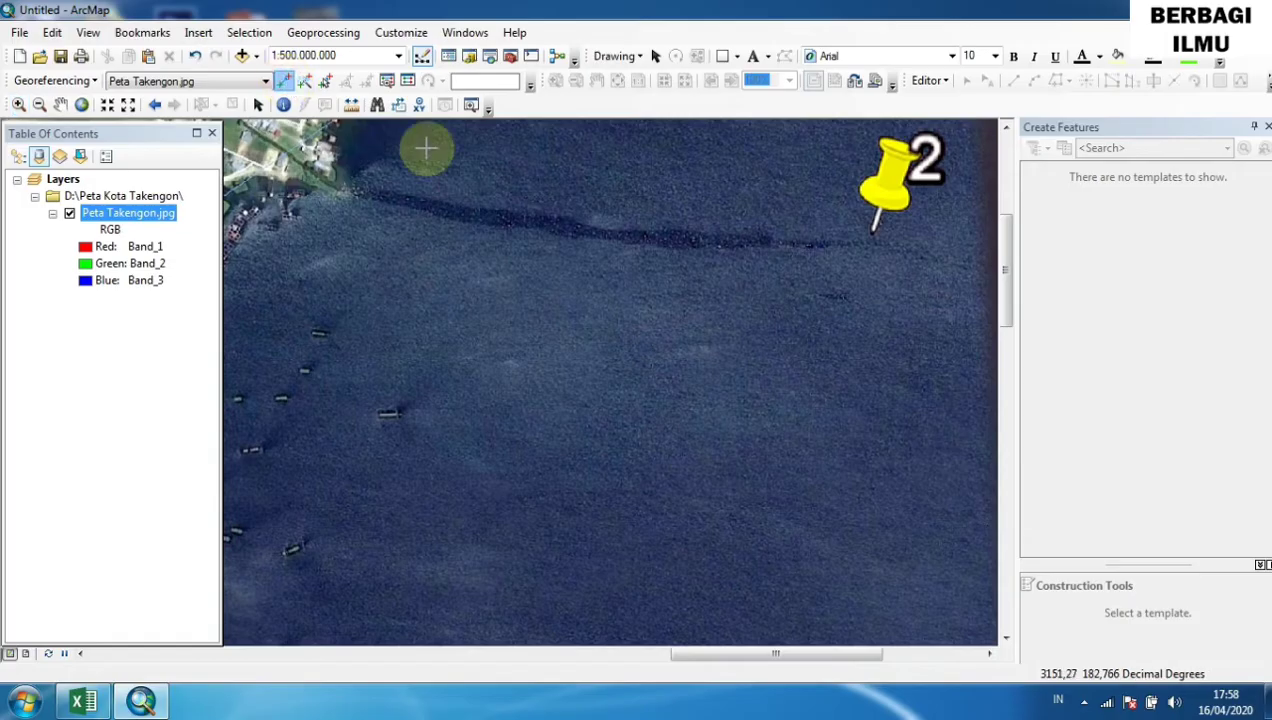
left_click(872, 233)
right_click(872, 233)
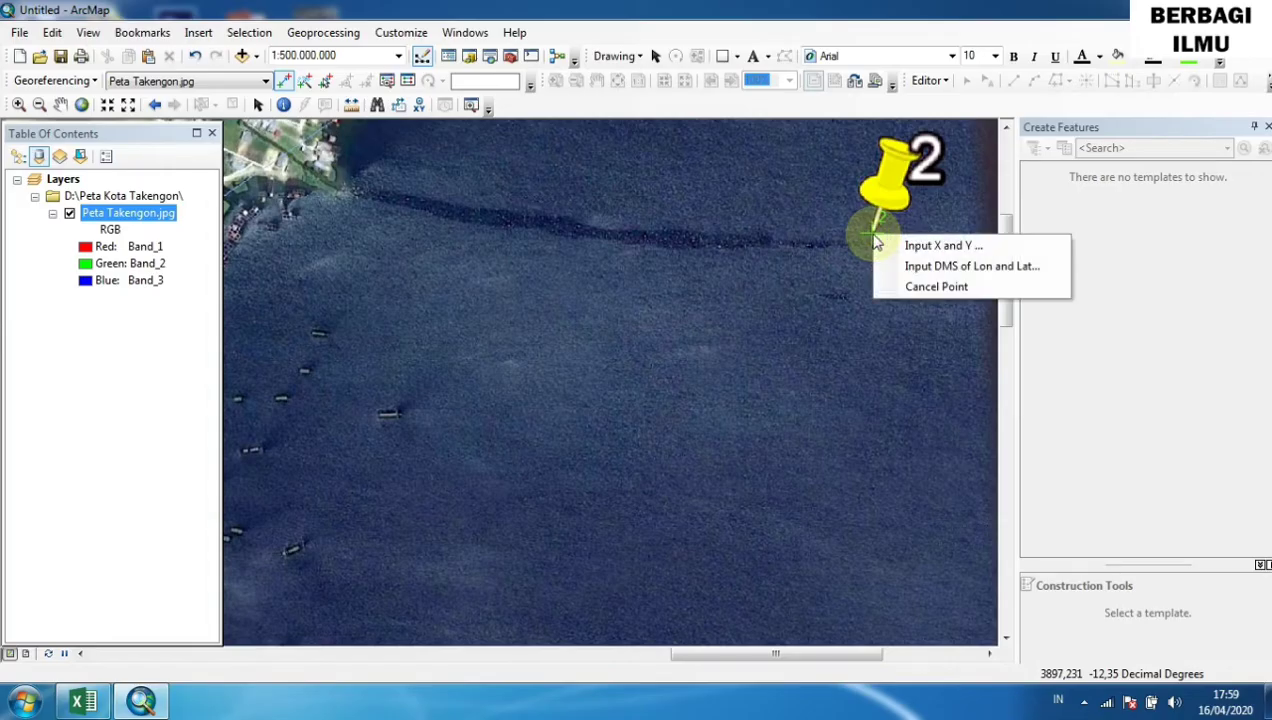
left_click(935, 247)
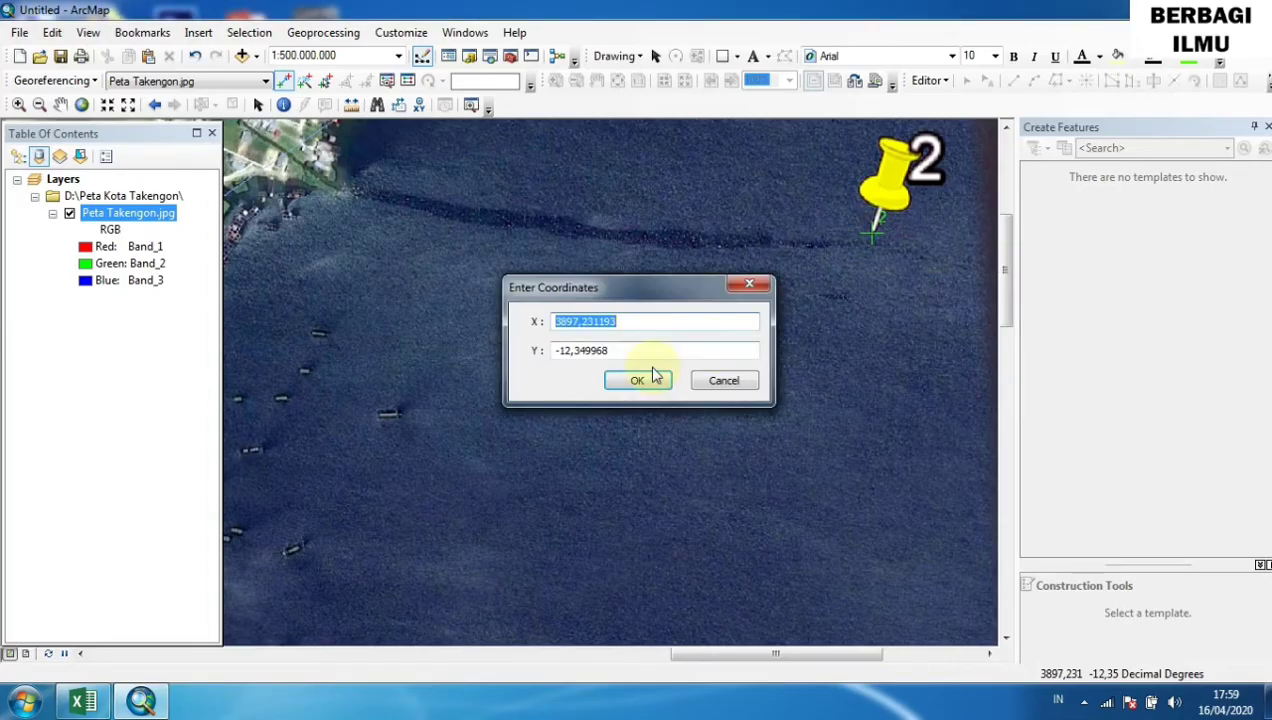
Copy marker 2's Bujur (X) value 96.868999° from the Excel sheet into the control point's X coordinate in ArcMap.
left_click(82, 701)
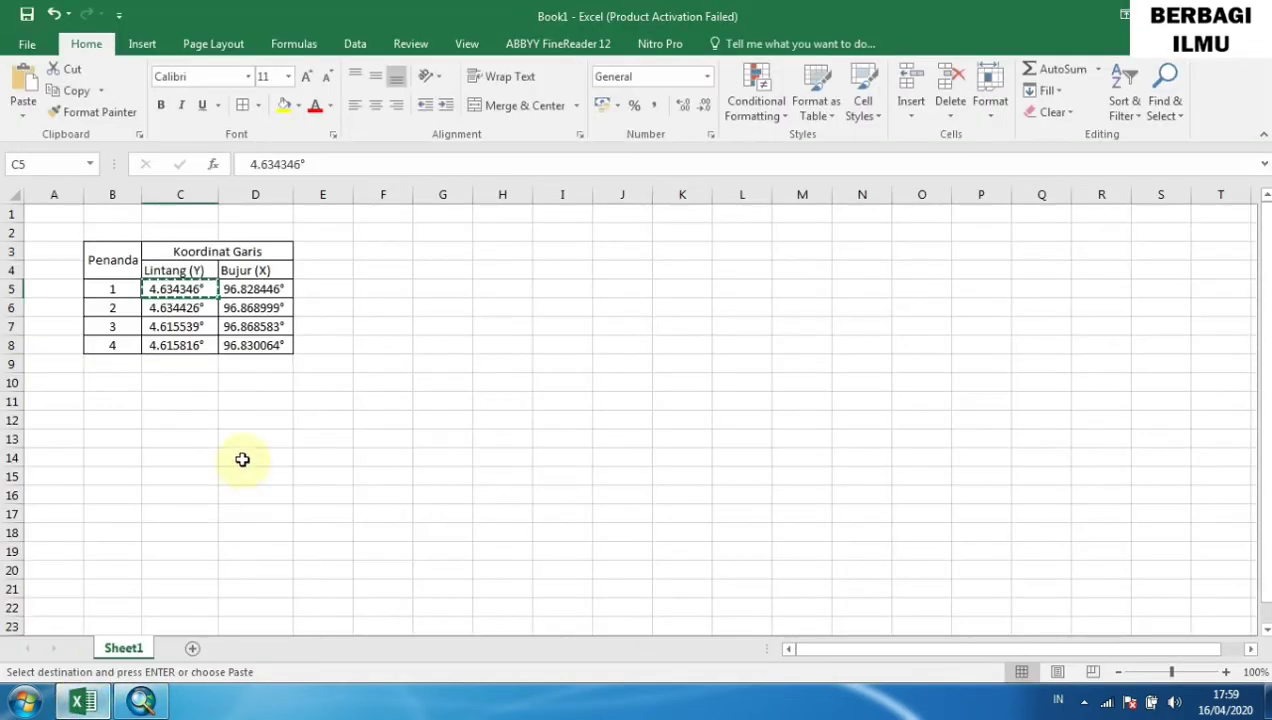
left_click(255, 310)
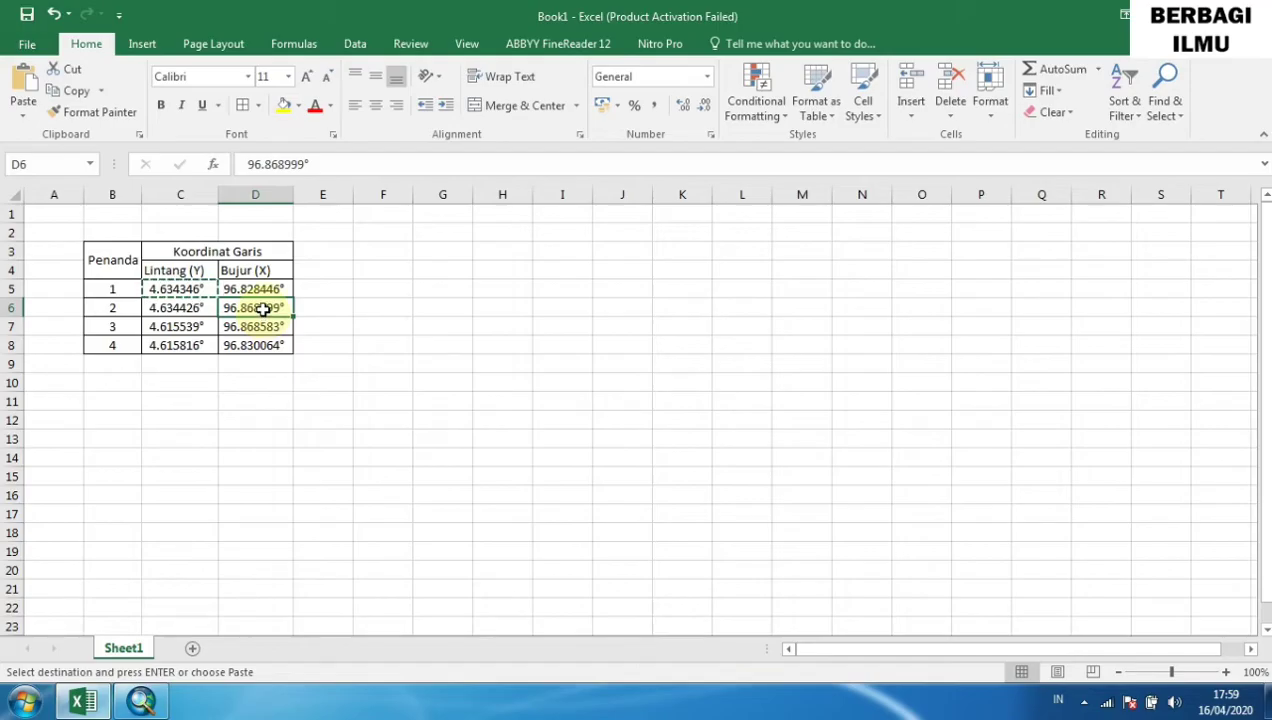
key("ctrl+c")
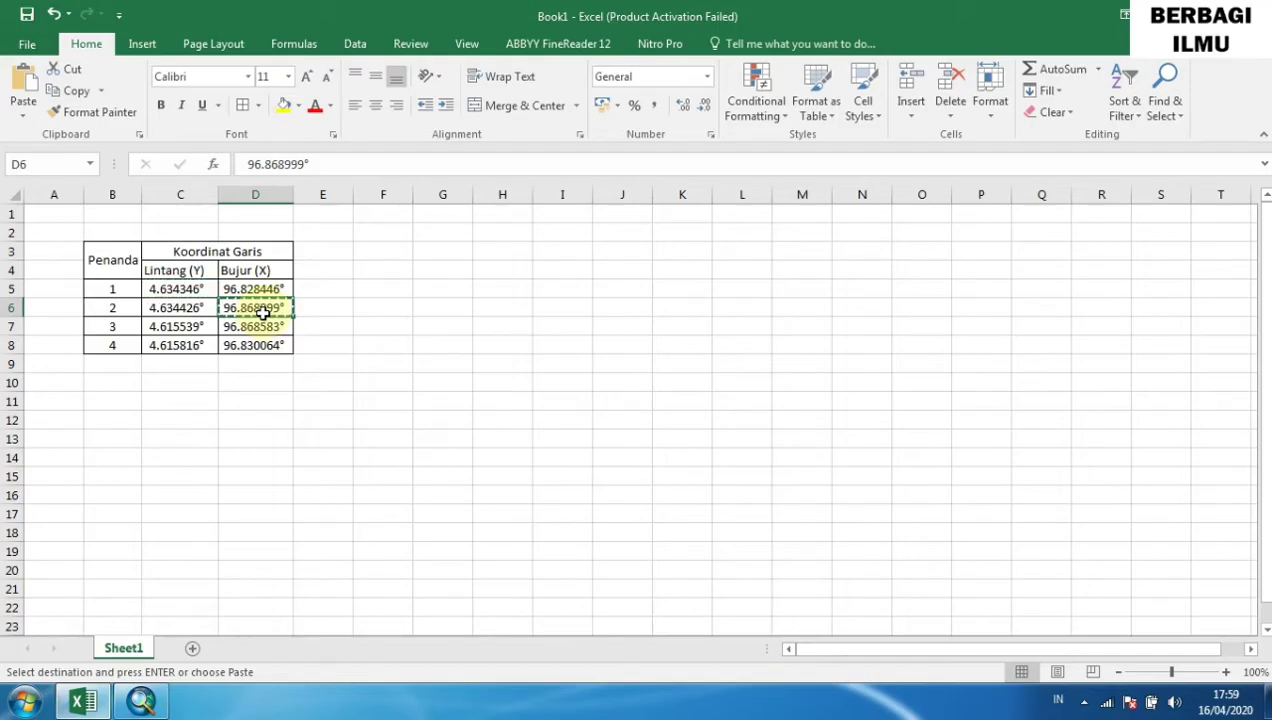
left_click(140, 704)
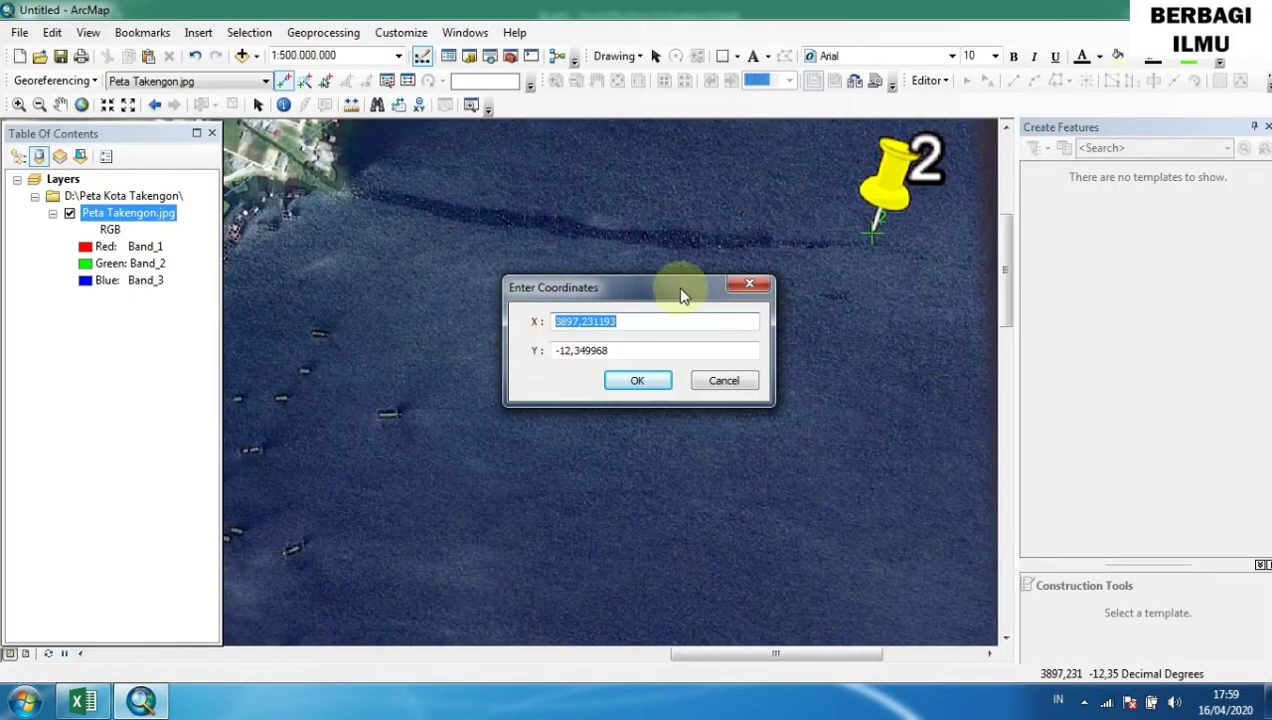
key("ctrl+v")
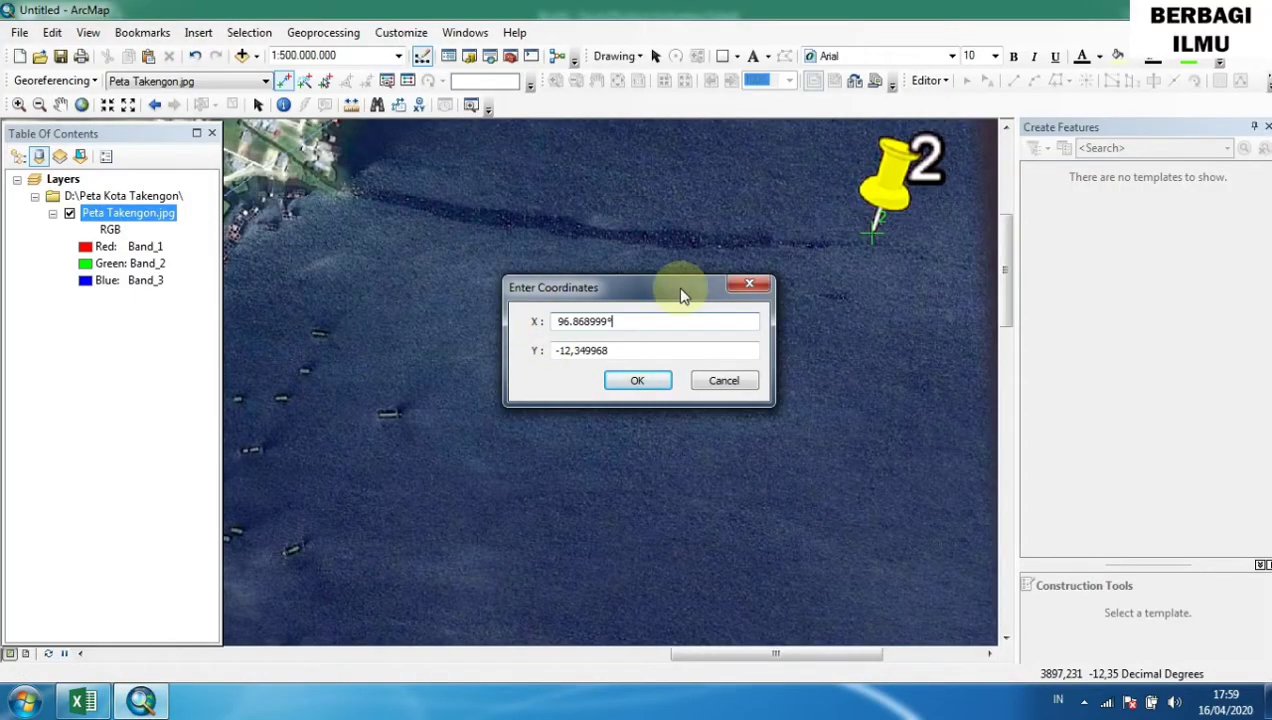
Copy marker 2's Lintang (Y) value 4.634426° from the Excel sheet into the control point's Y coordinate in ArcMap.
left_click(85, 703)
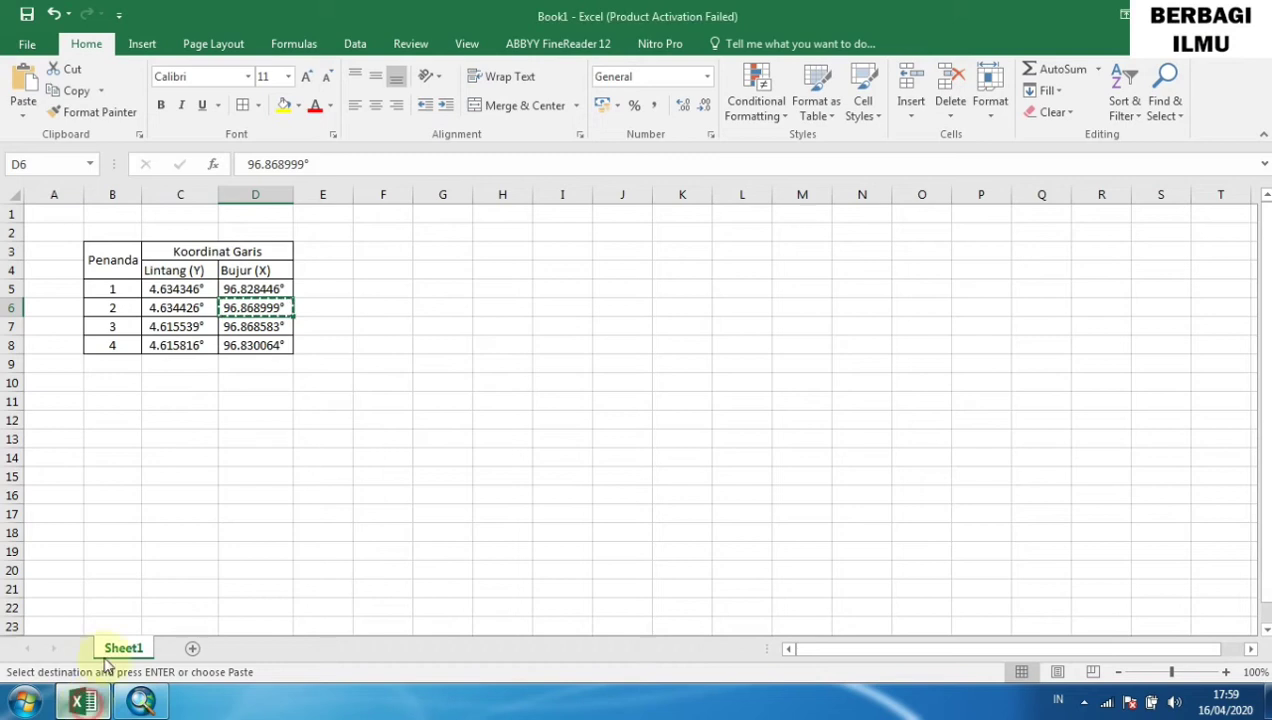
left_click(178, 310)
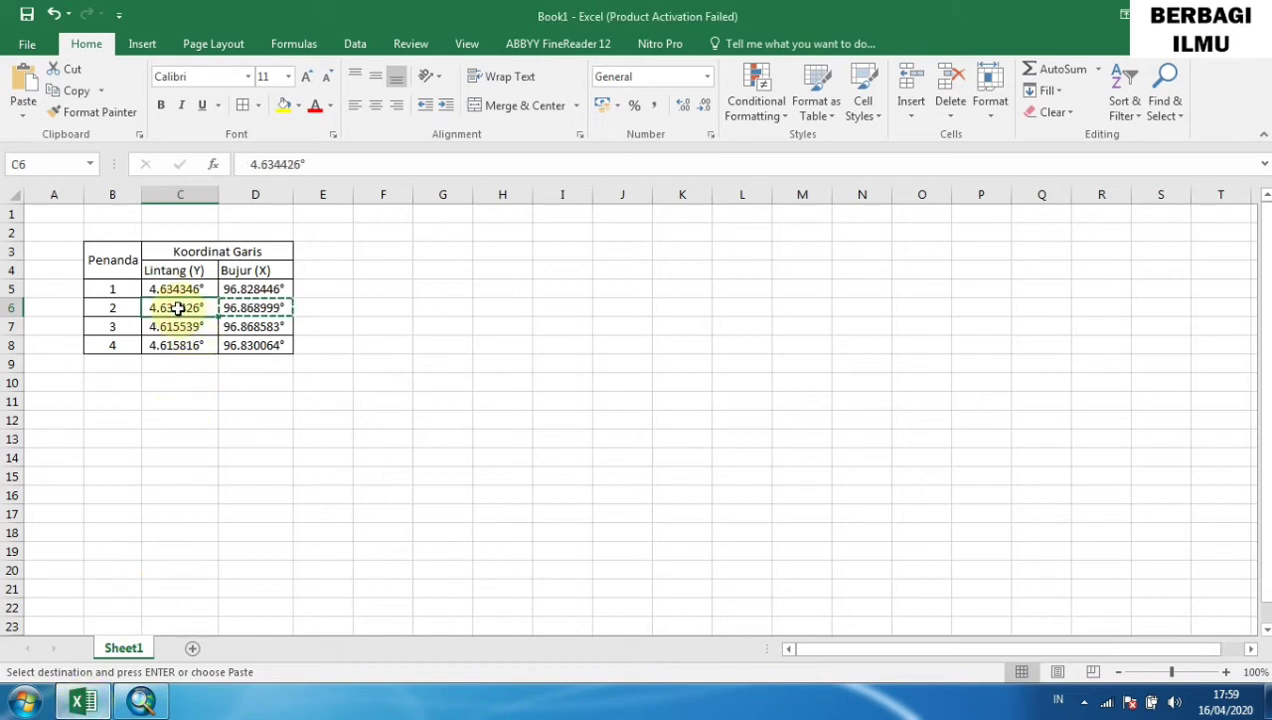
key("ctrl+c")
left_click(141, 703)
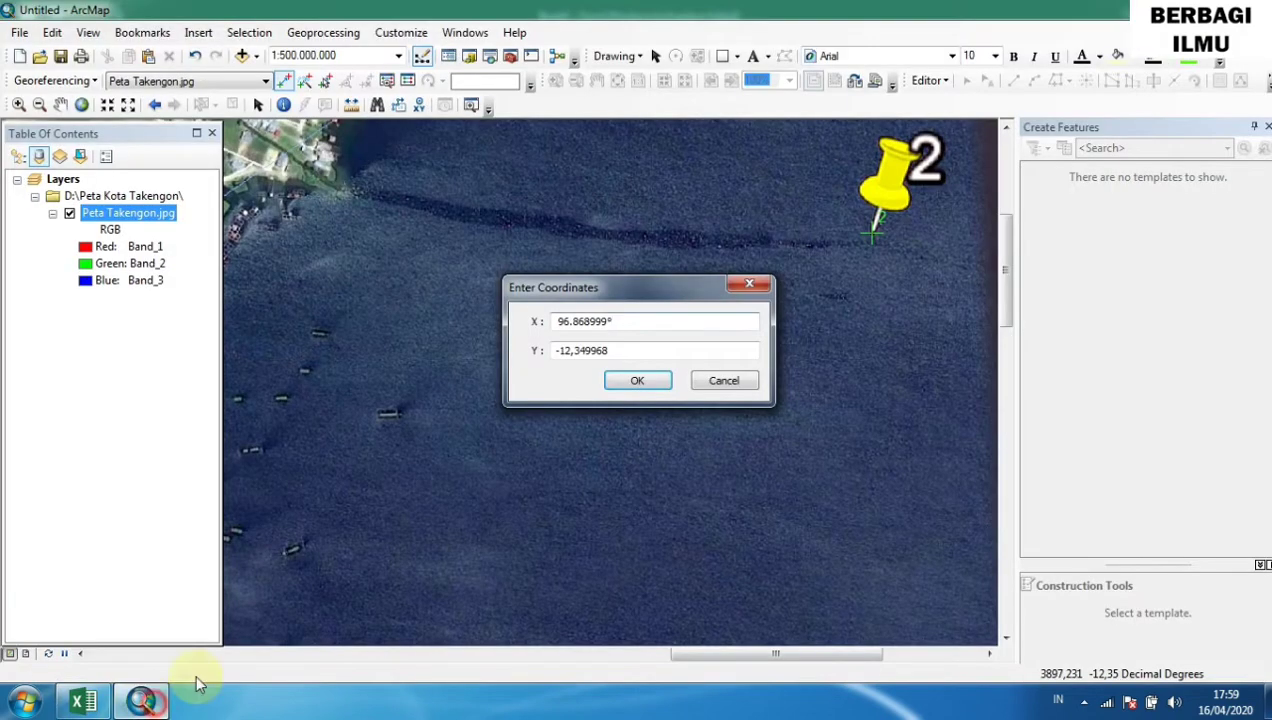
left_click_drag(645, 349, 469, 360)
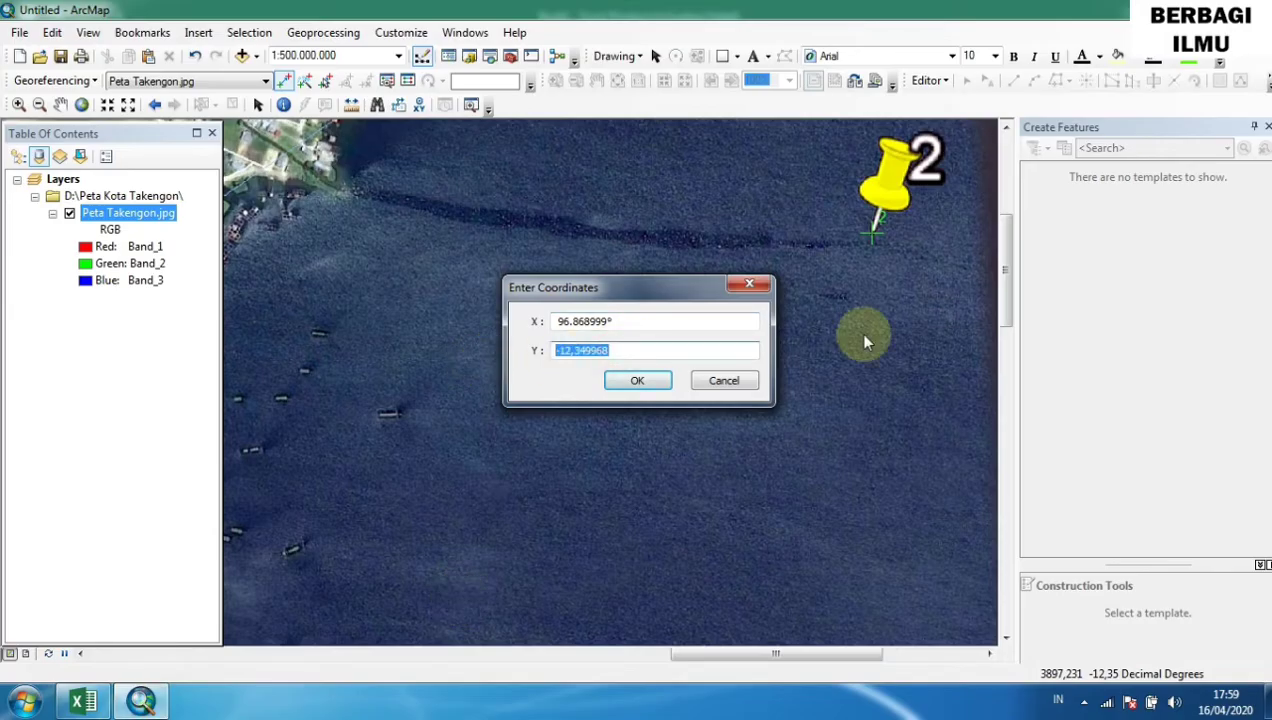
key("ctrl+v")
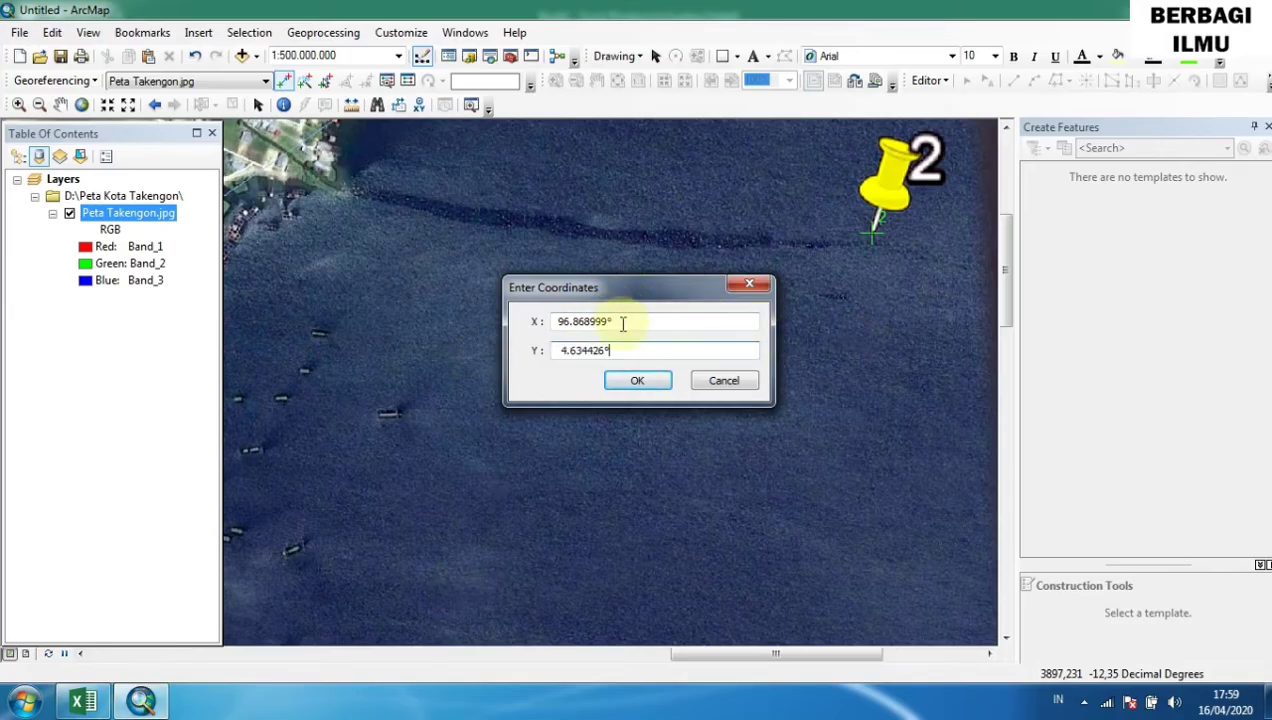
Change both coordinates to decimal commas without degree signs, X 96,868999 and Y 4,634426, and apply them to marker 2's control point.
left_click(622, 323)
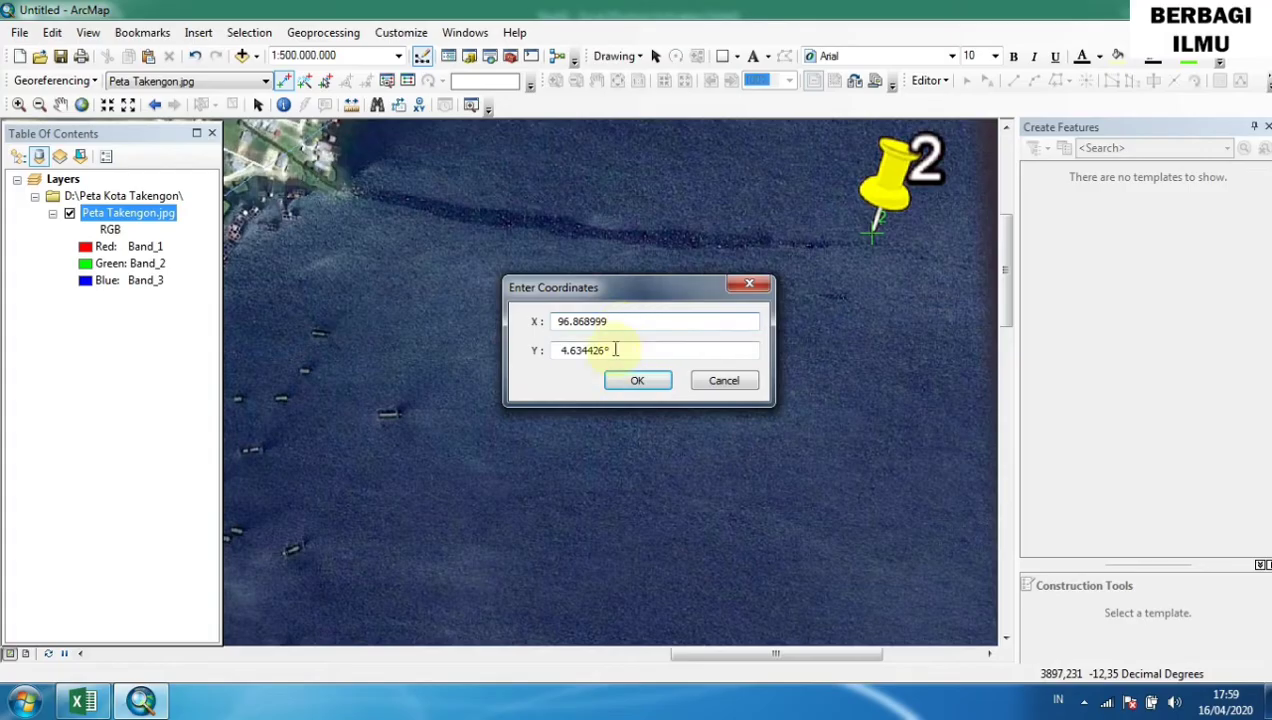
left_click(618, 350)
key("BackSpace")
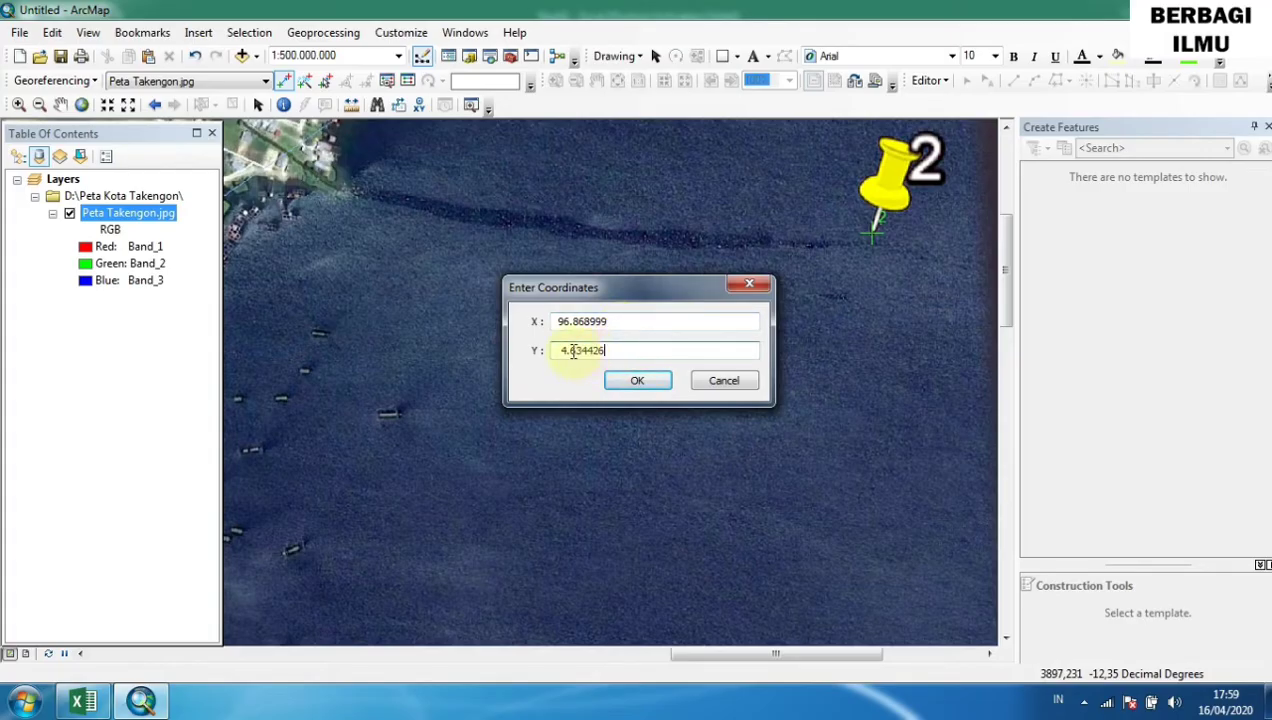
left_click(569, 350)
key("BackSpace")
type(",")
left_click(574, 321)
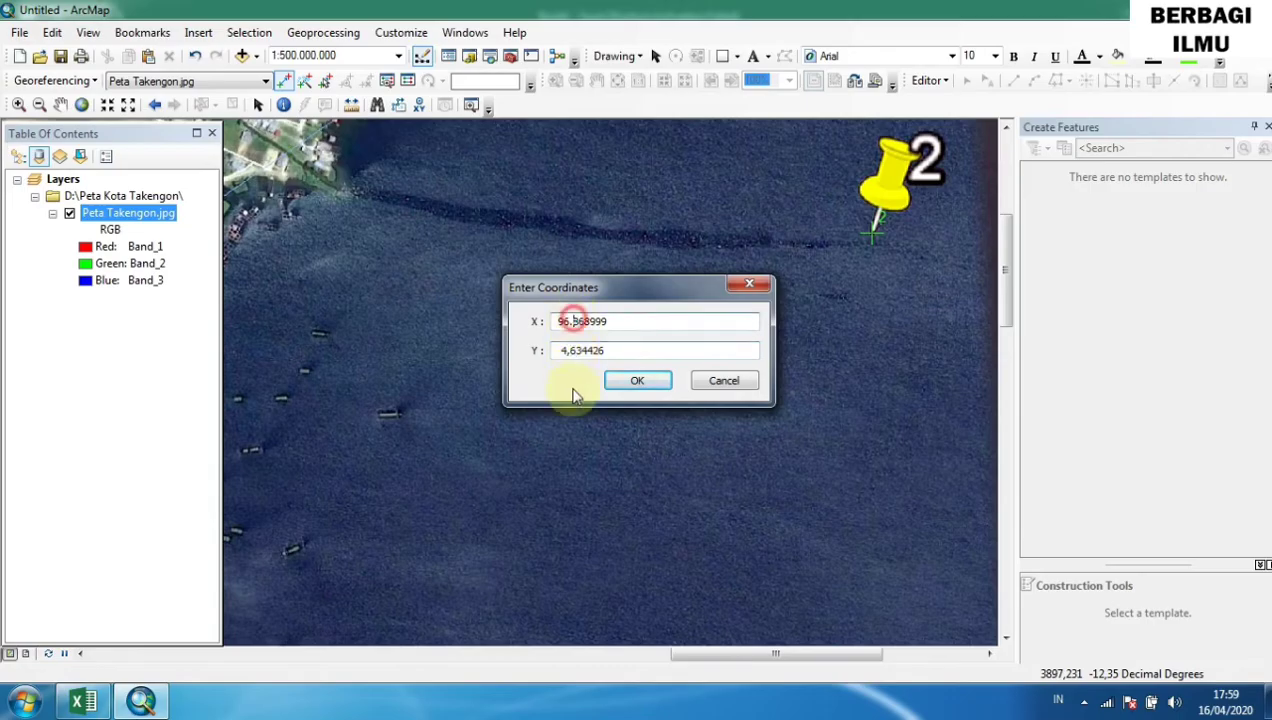
key("BackSpace")
type(",")
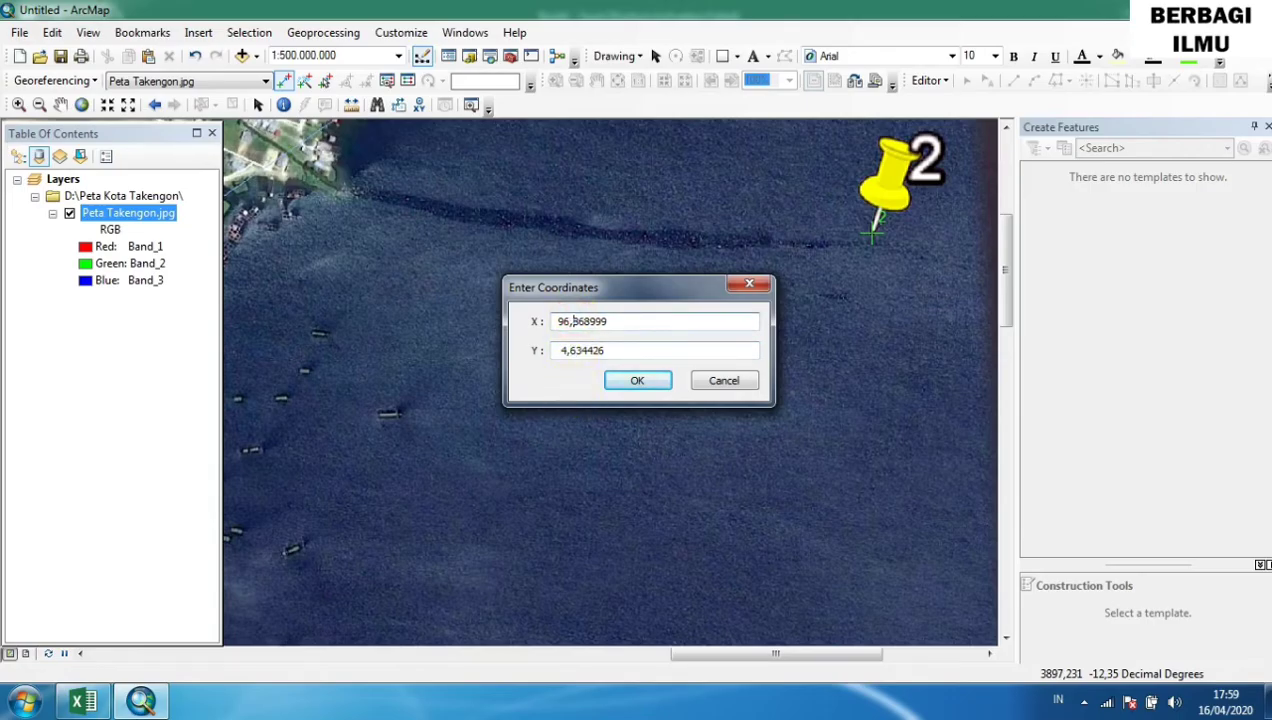
left_click(649, 381)
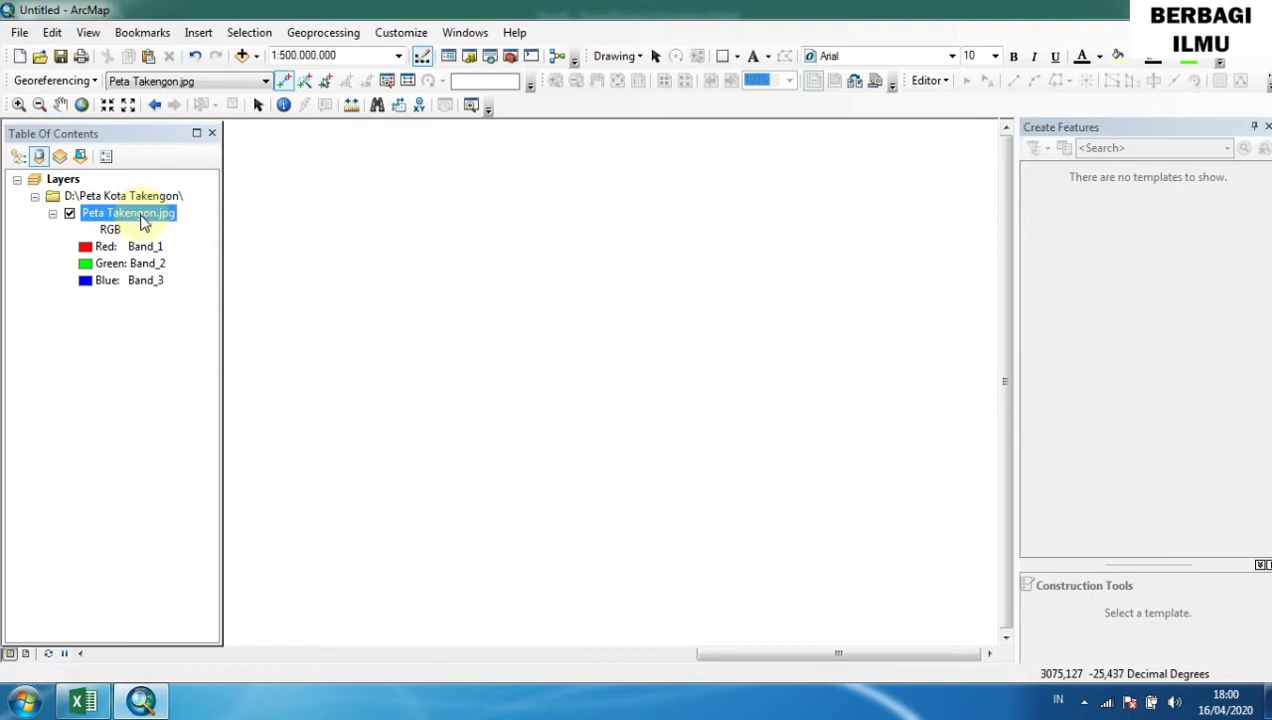
Zoom to the full extent of the georeferenced Peta Takengon.jpg layer and narrow the Table Of Contents to uncover more of the map.
right_click(143, 222)
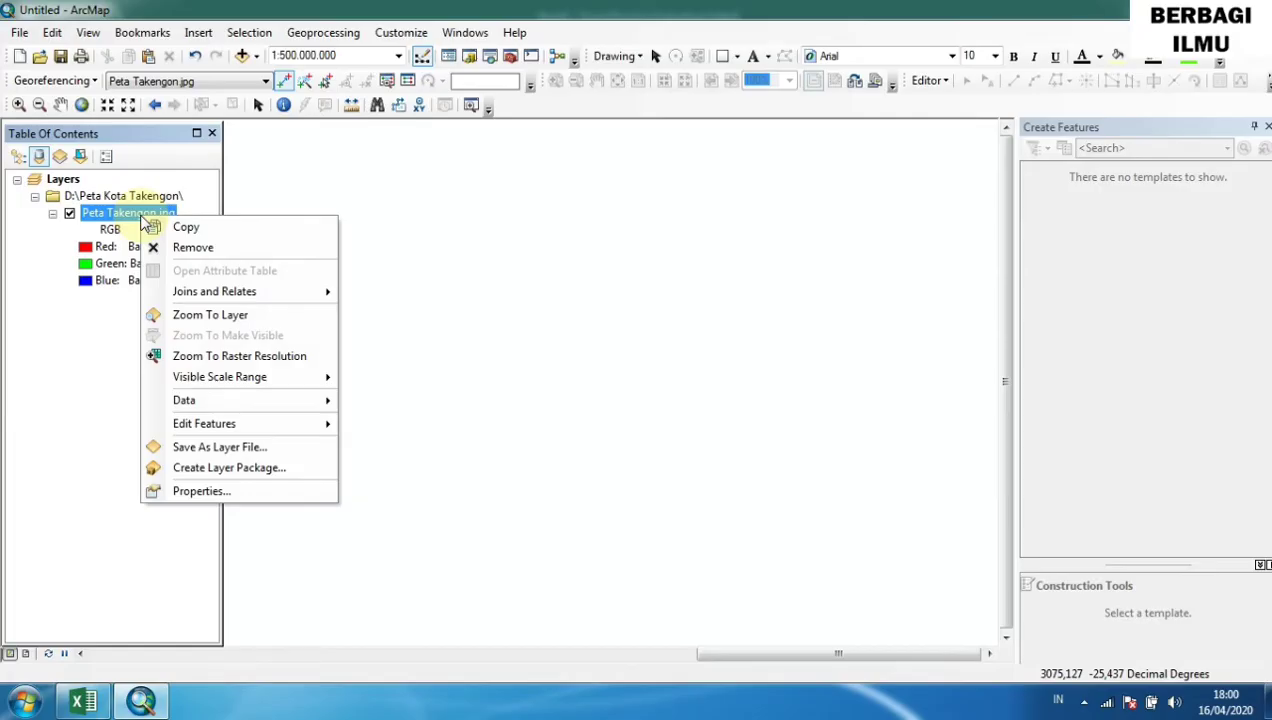
left_click(207, 315)
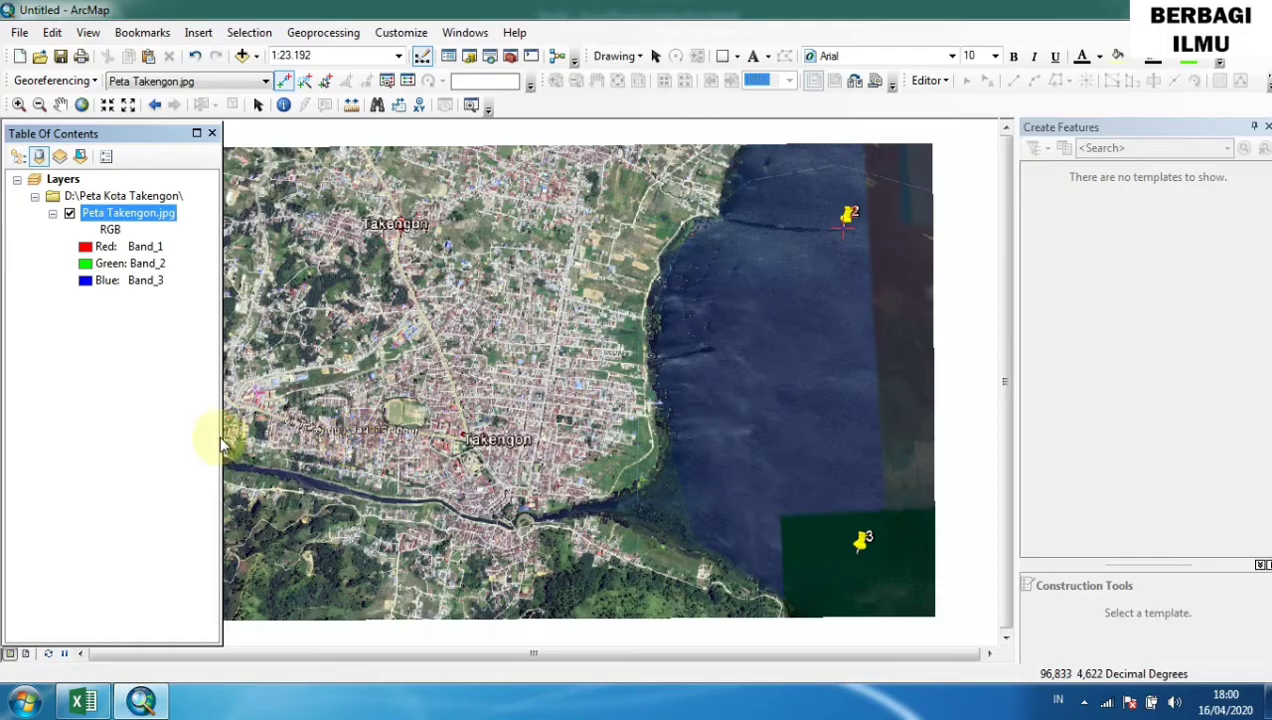
left_click_drag(222, 437, 170, 436)
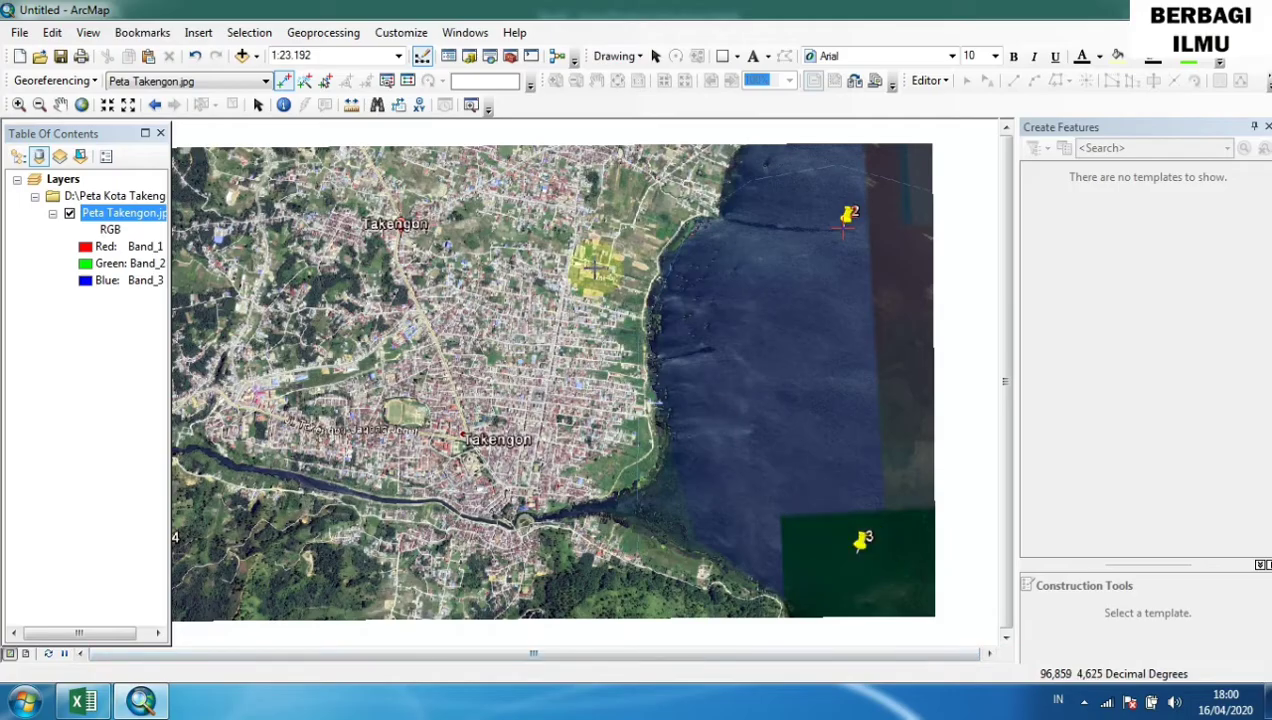
Place a control point at the tip of marker 3's pin and open its X and Y coordinate entry.
left_click(18, 105)
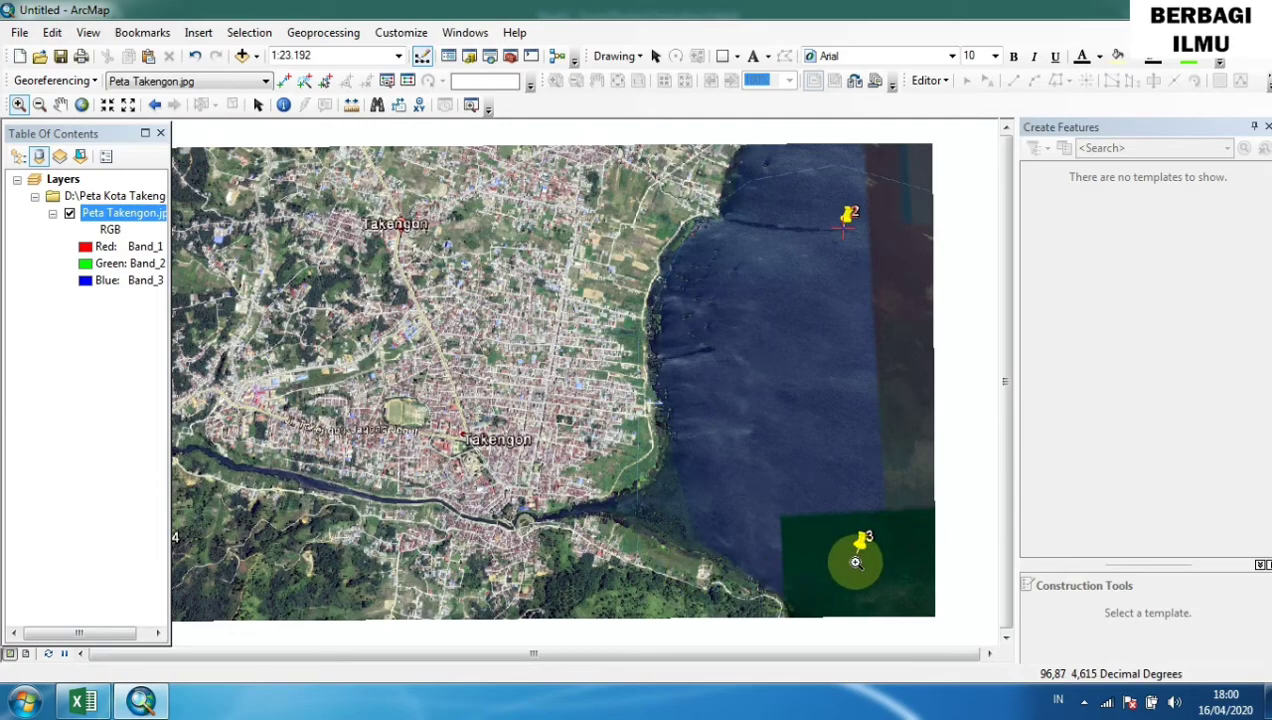
scroll(856, 562, "down", 1)
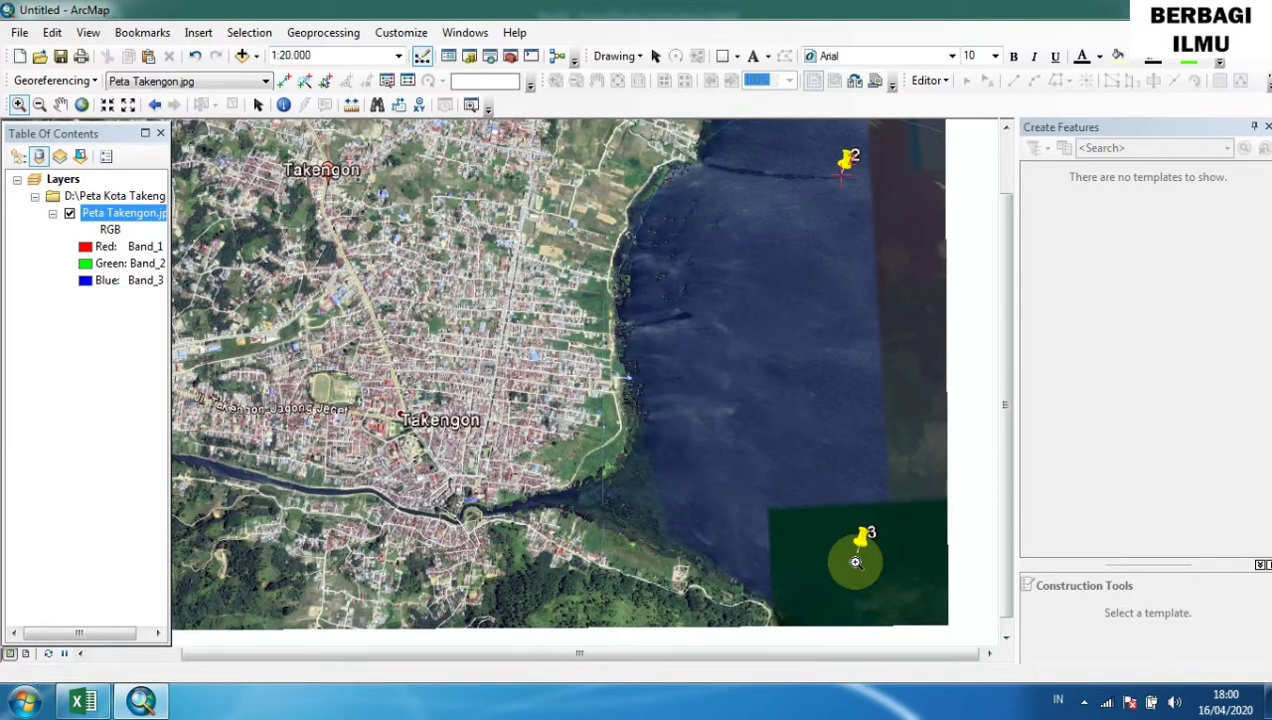
scroll(856, 562, "down", 1)
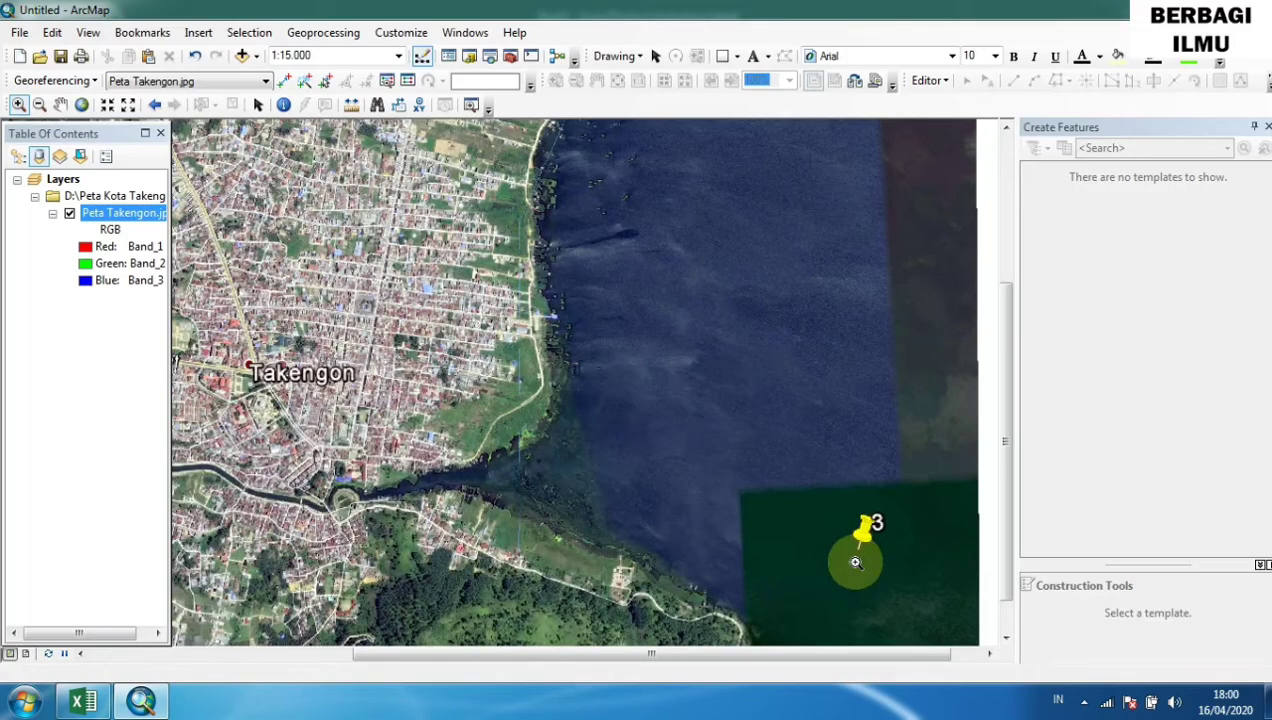
scroll(856, 562, "down", 1)
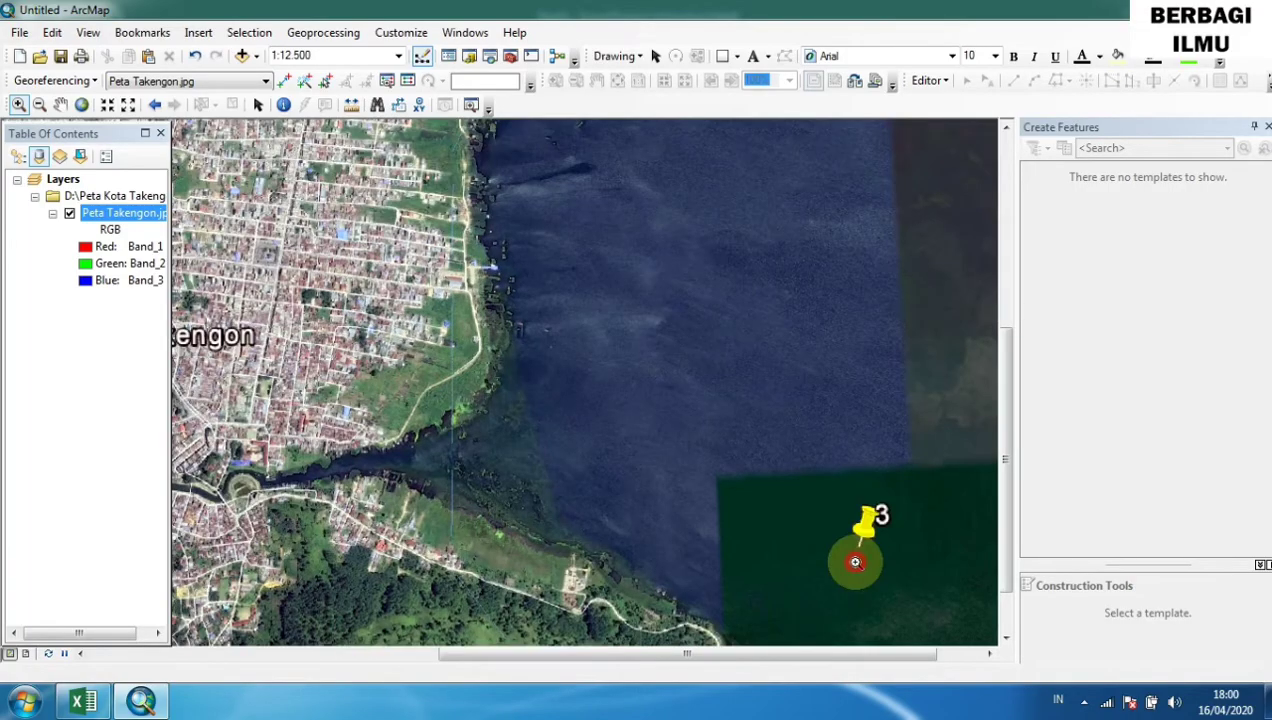
scroll(856, 562, "down", 1)
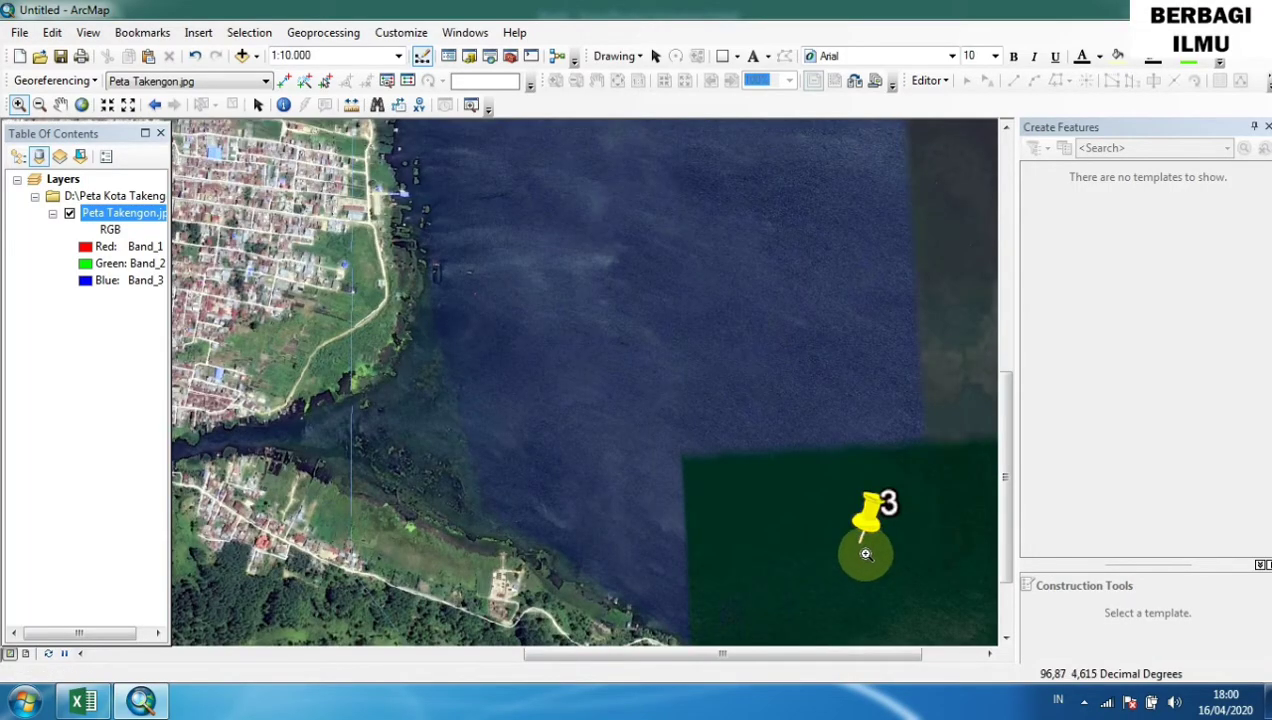
left_click(286, 84)
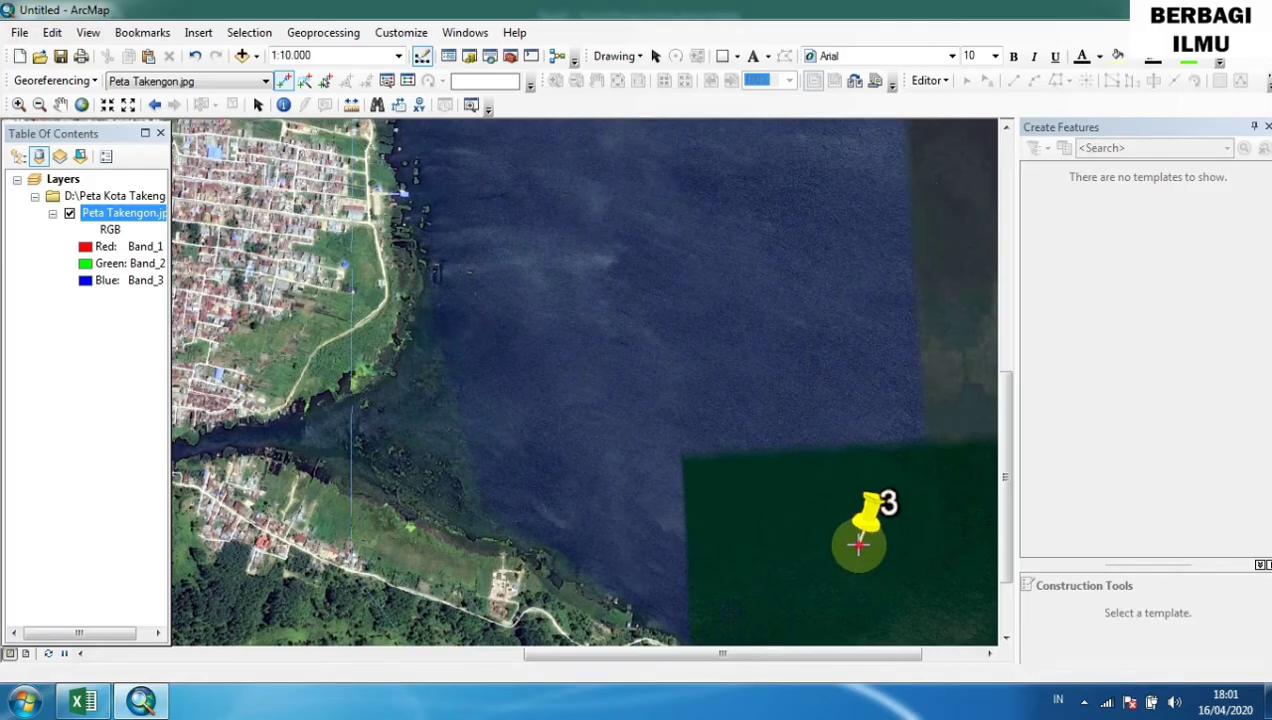
left_click(867, 526)
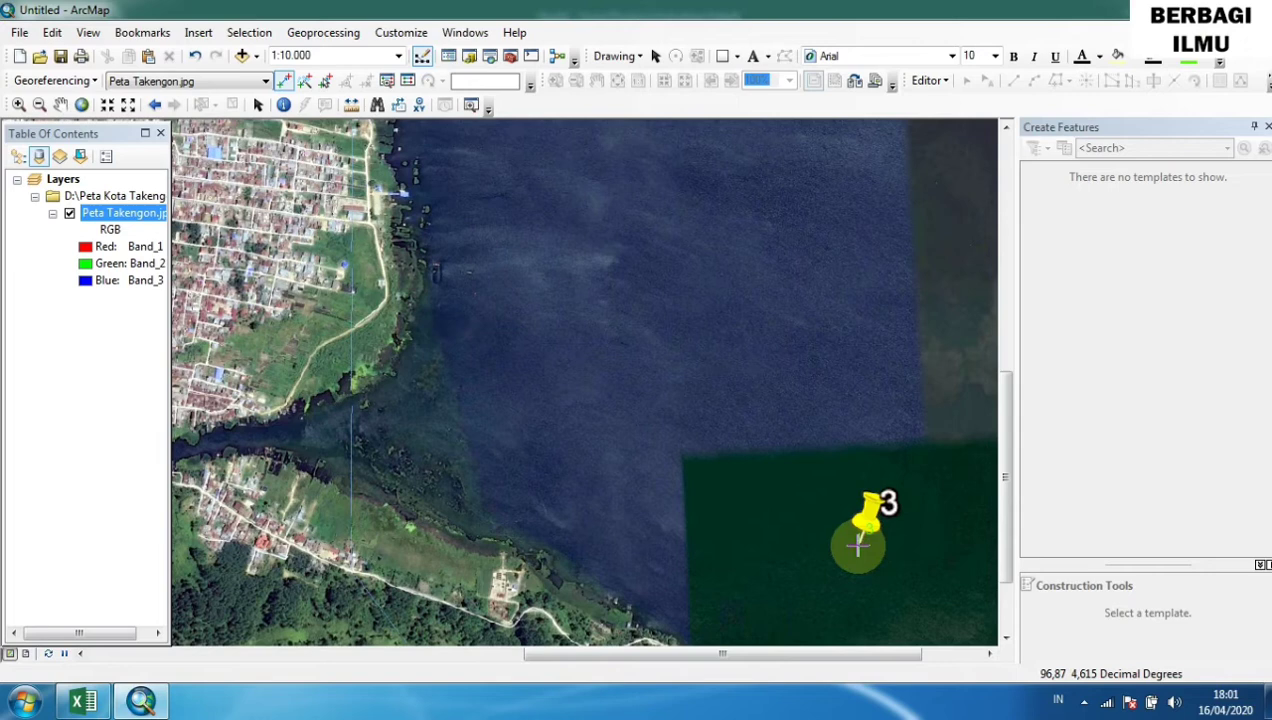
right_click(858, 545)
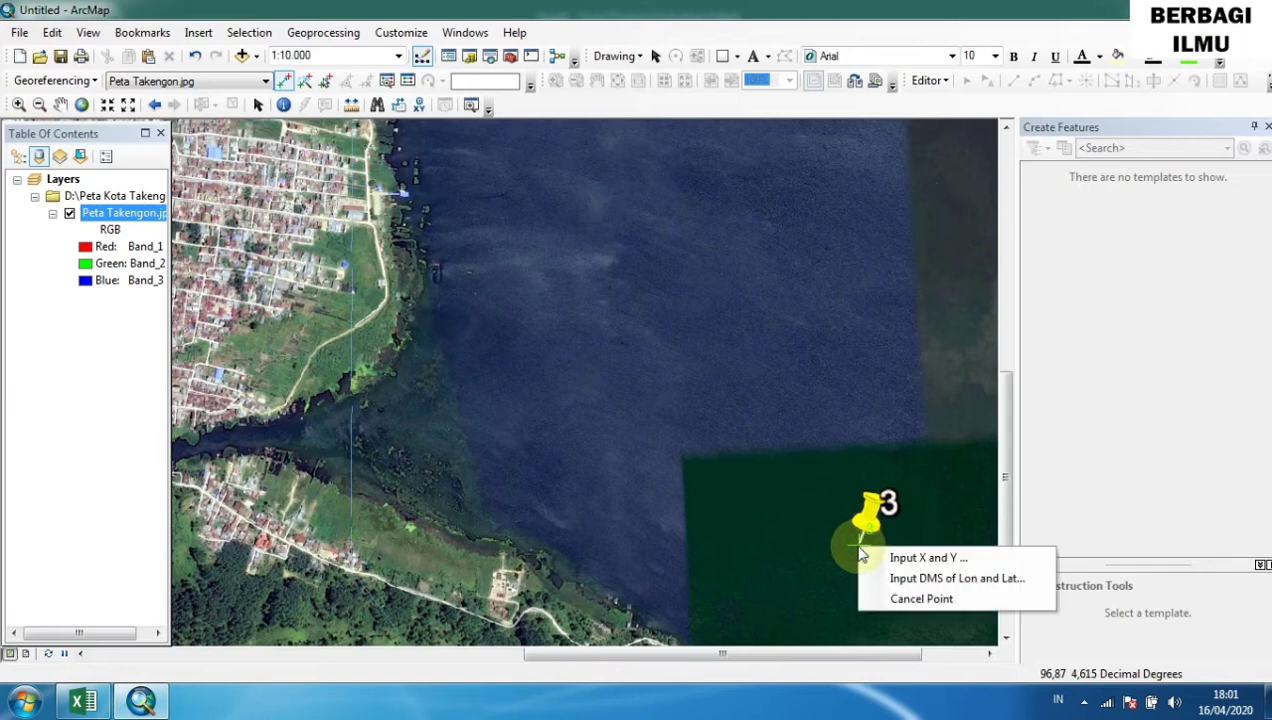
left_click(880, 558)
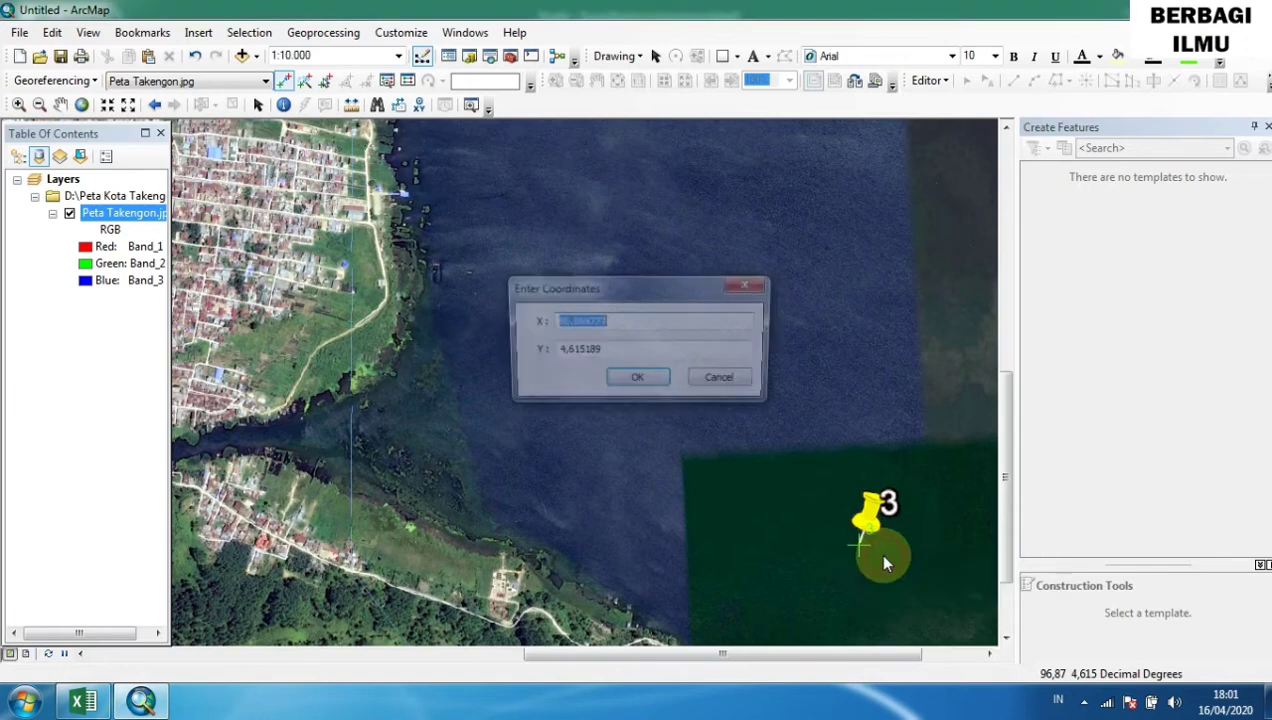
Copy marker 3's Bujur (X) value 96.868583° from the Excel sheet into the control point's X coordinate in ArcMap.
left_click(83, 700)
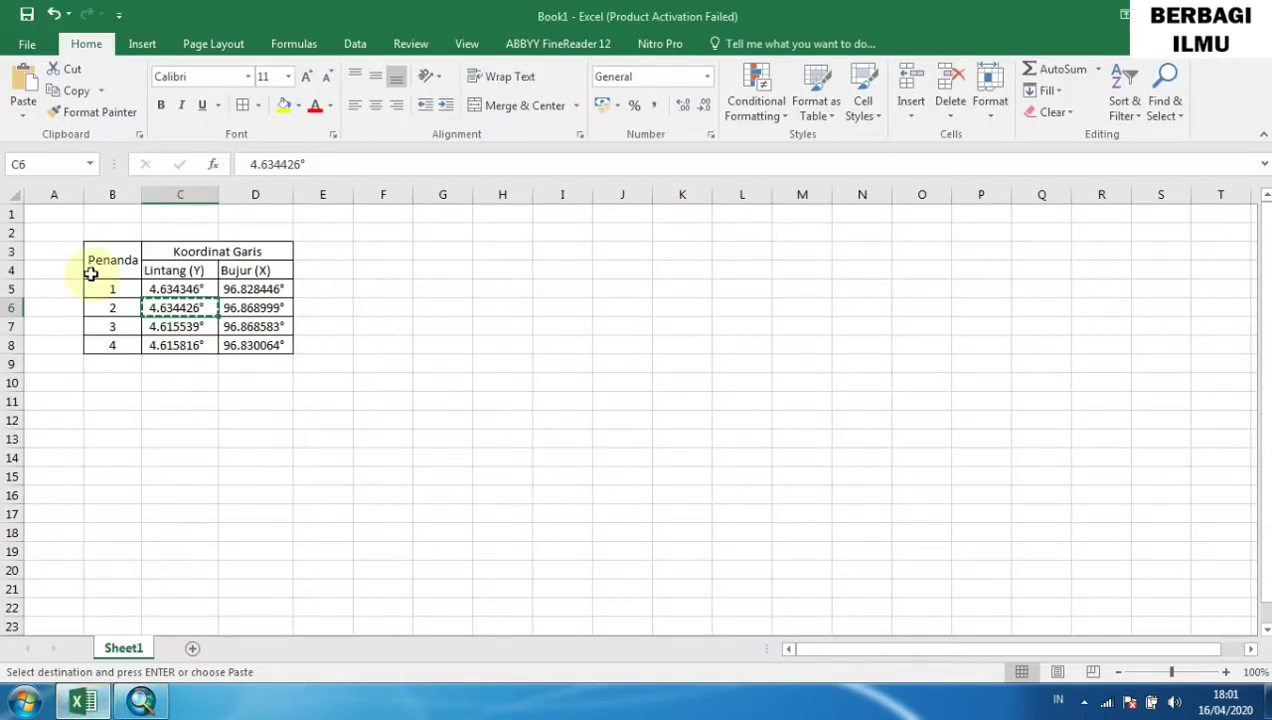
left_click(245, 328)
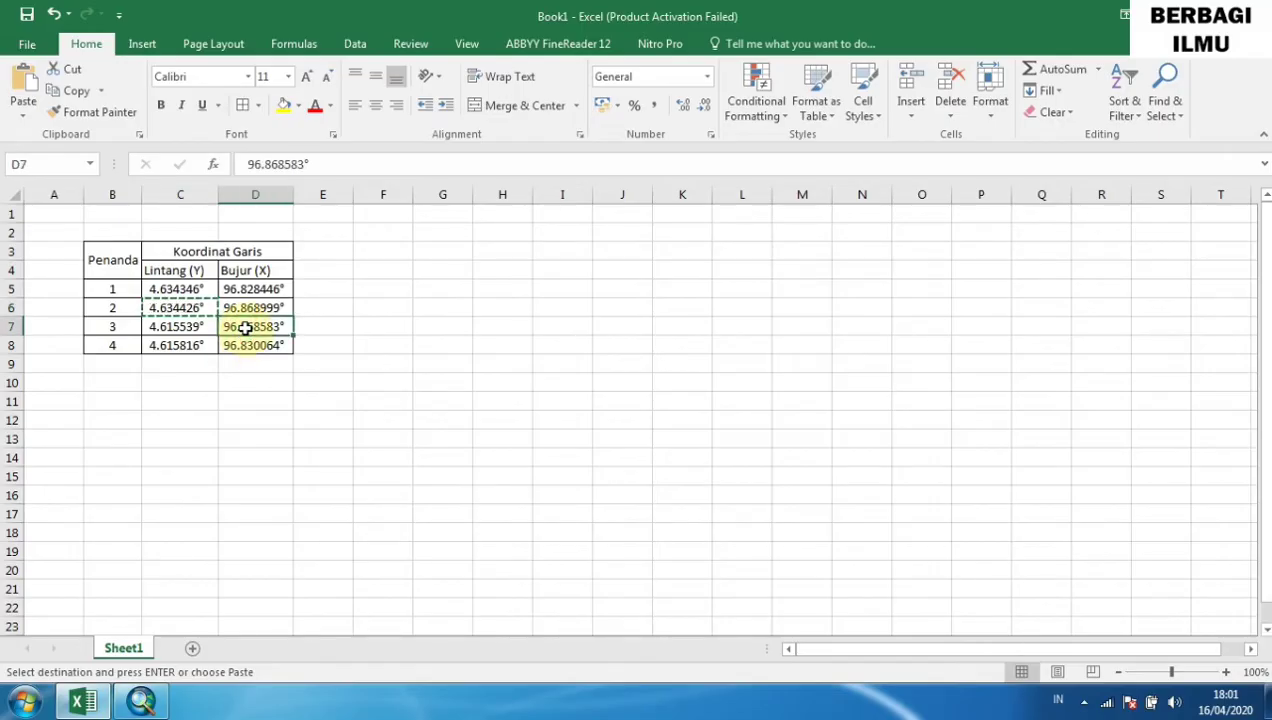
key("ctrl+c")
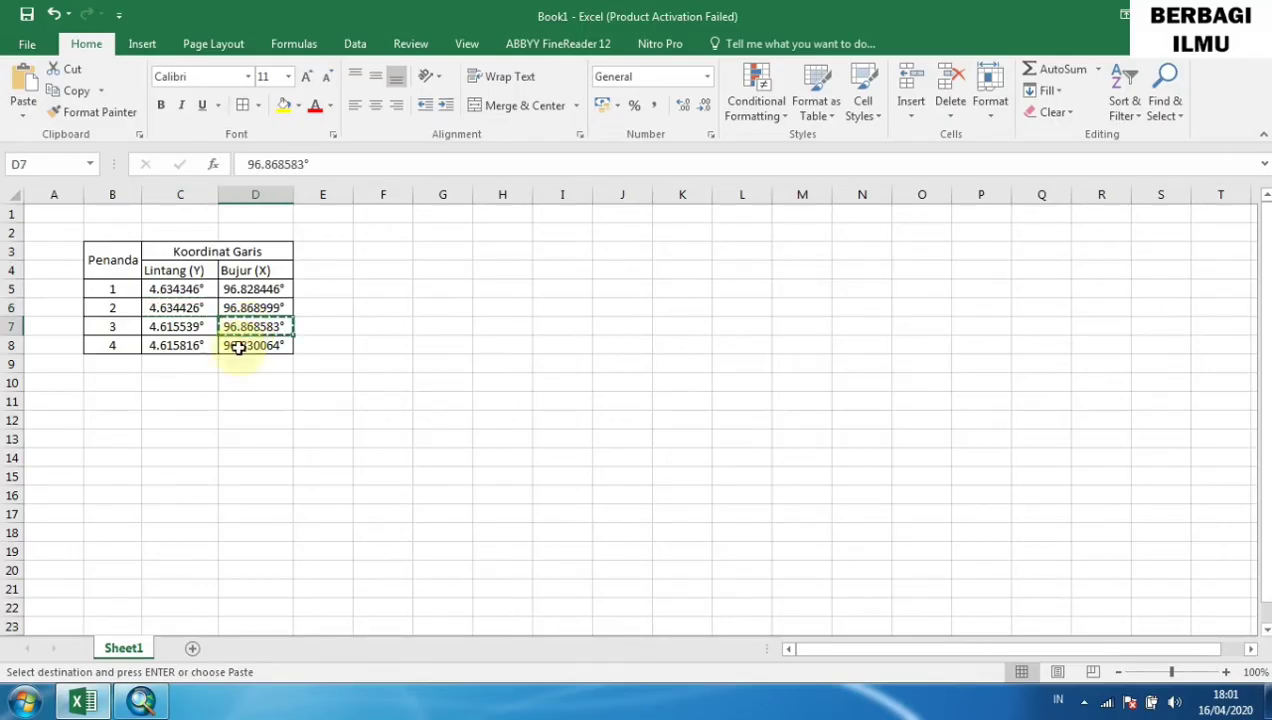
left_click(141, 700)
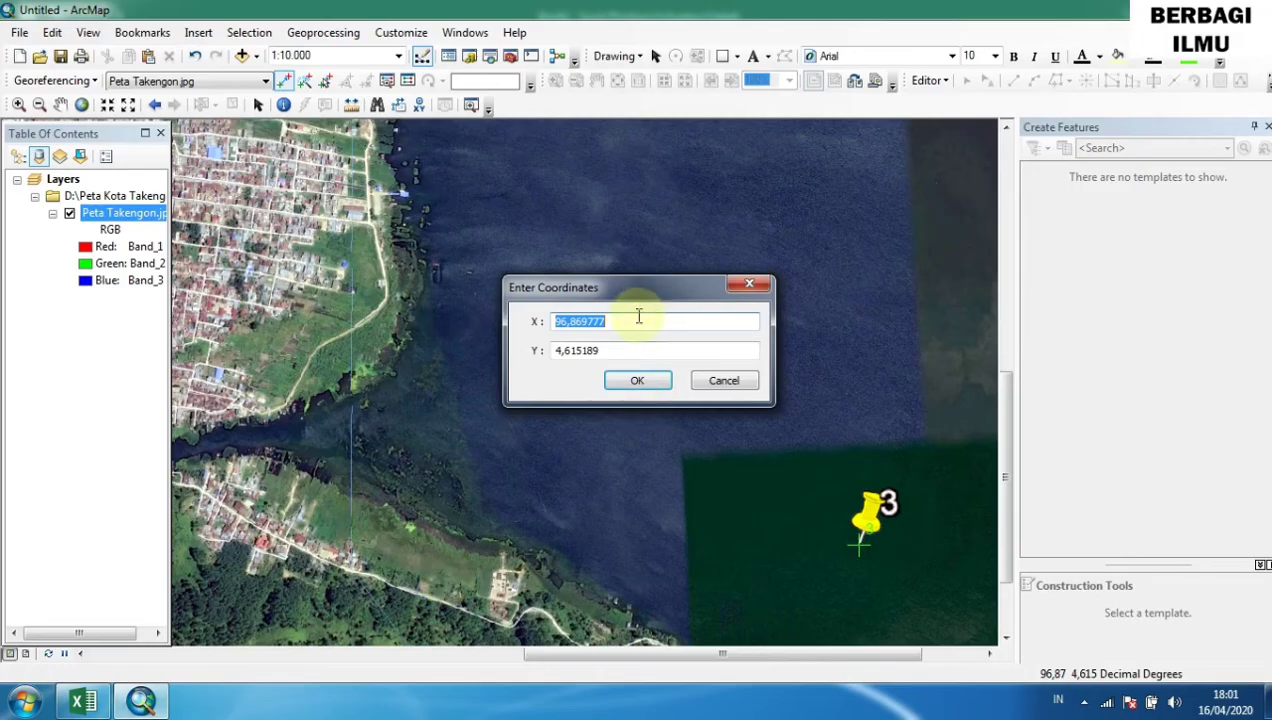
key("ctrl+v")
Copy marker 3's Lintang (Y) value 4.615539° from the Excel sheet into the control point's Y coordinate in ArcMap.
left_click(82, 700)
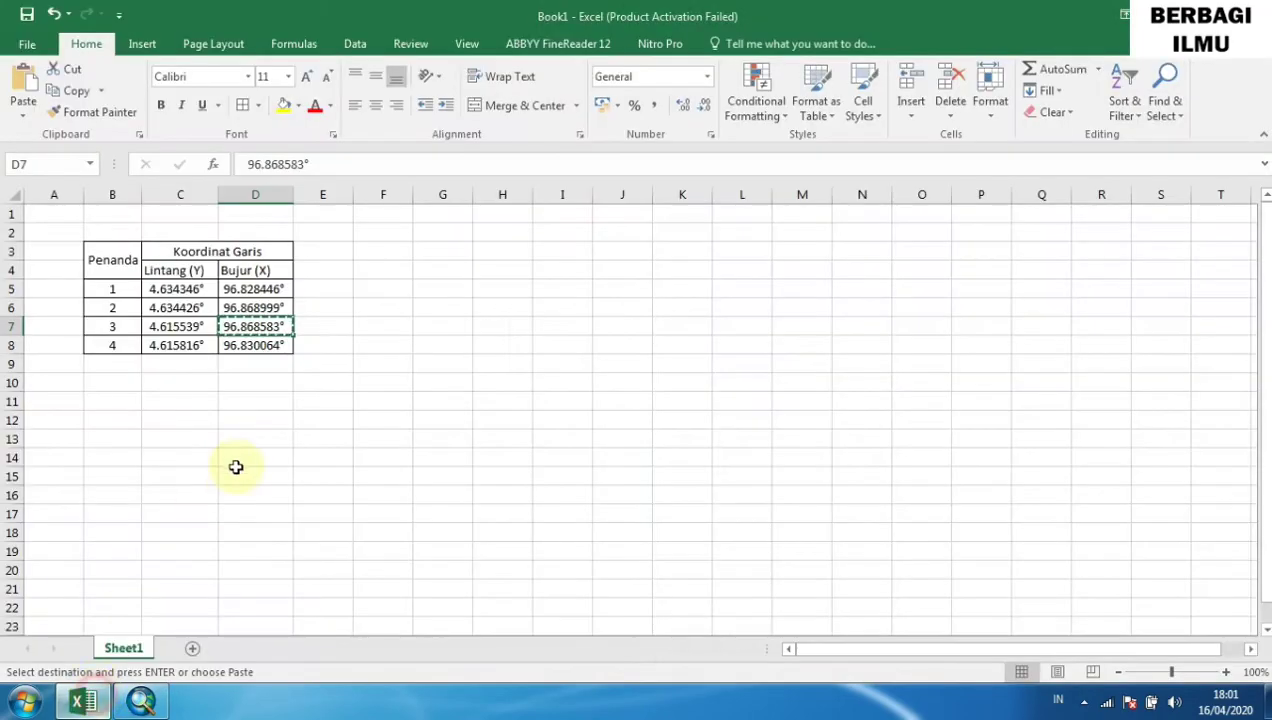
left_click(177, 330)
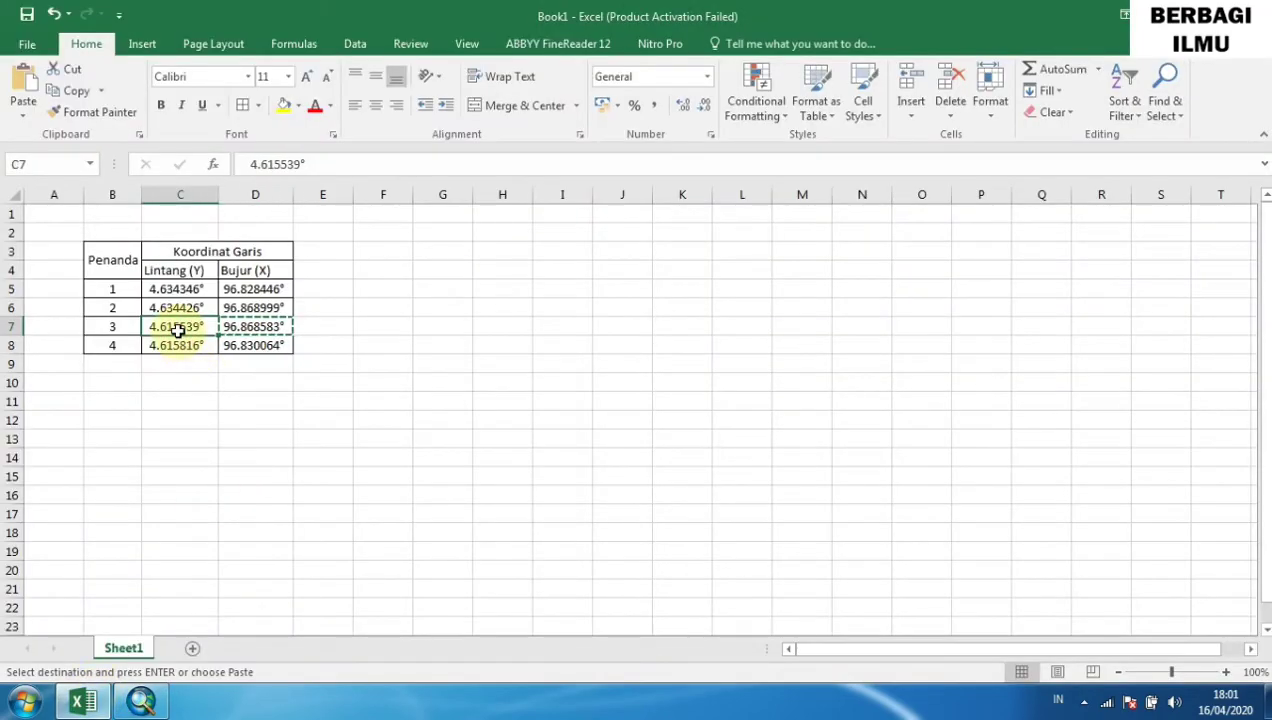
key("ctrl+c")
left_click(141, 700)
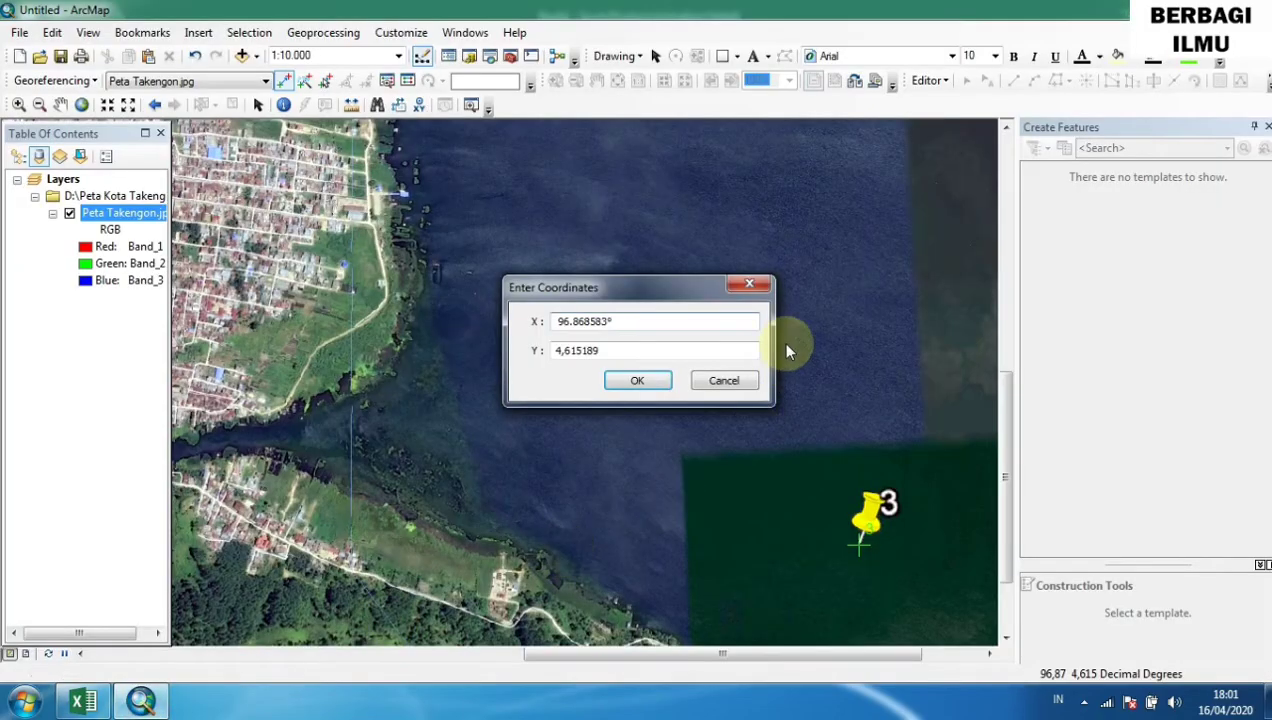
left_click_drag(604, 350, 490, 381)
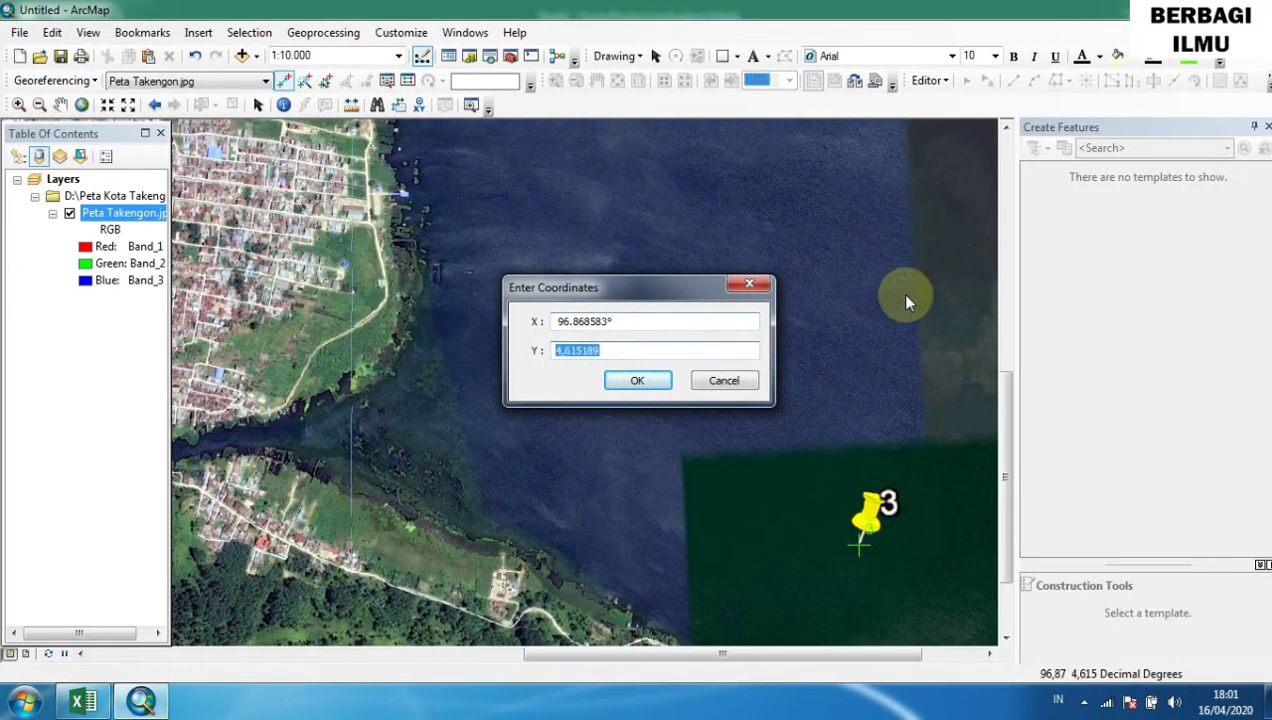
key("ctrl+v")
Change both coordinates to decimal commas without degree signs, X 96,868583 and Y 4,615539, and apply them to marker 3's control point.
left_click(641, 323)
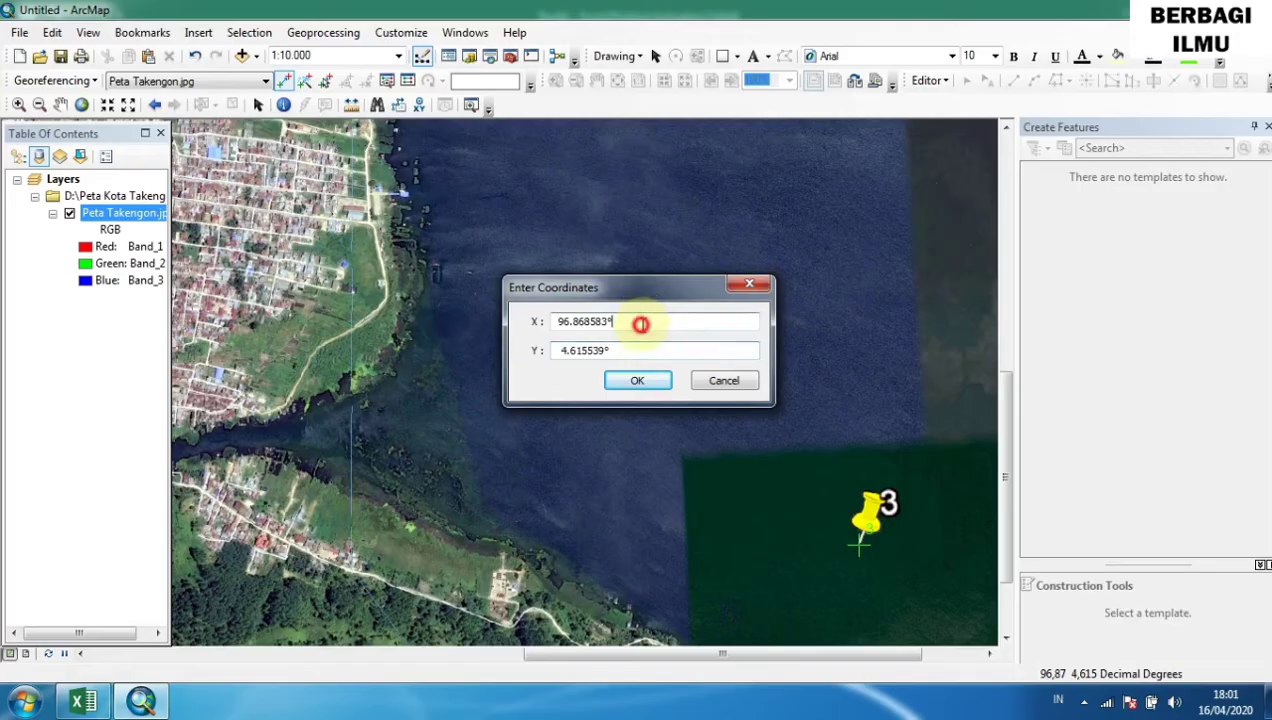
key("BackSpace")
left_click(628, 352)
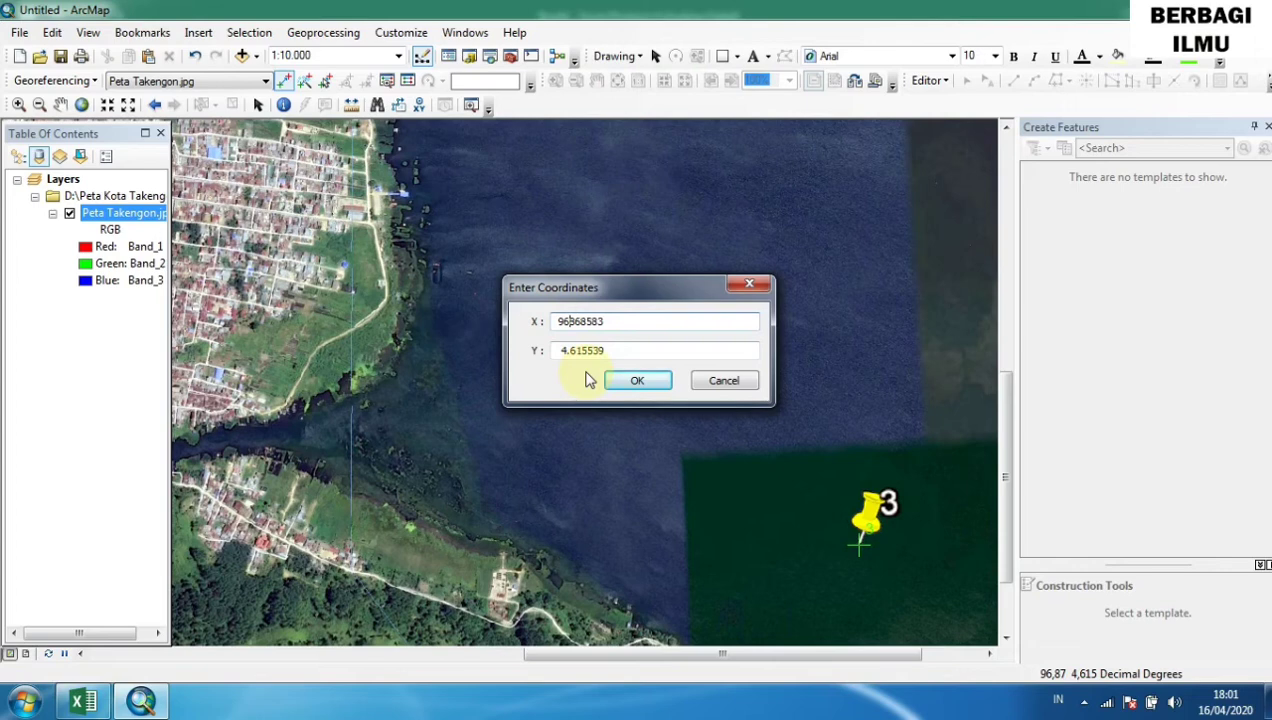
type(",")
left_click(573, 350)
type(",")
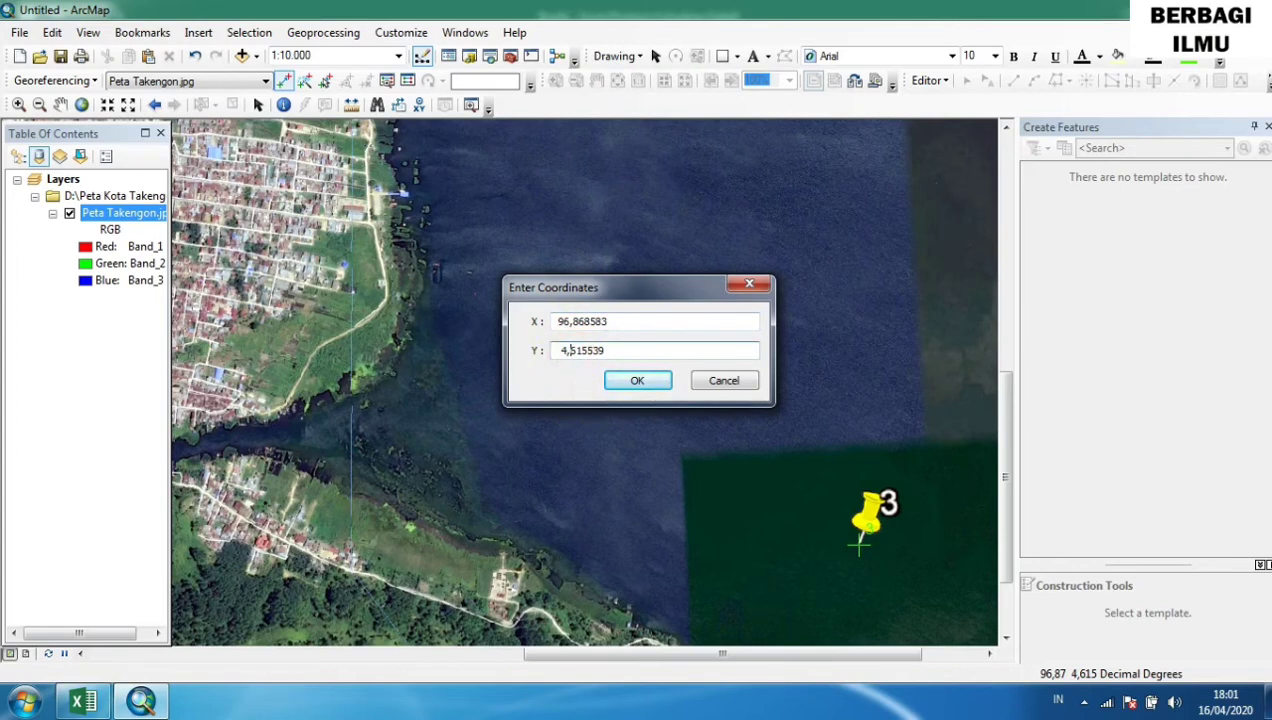
left_click(644, 380)
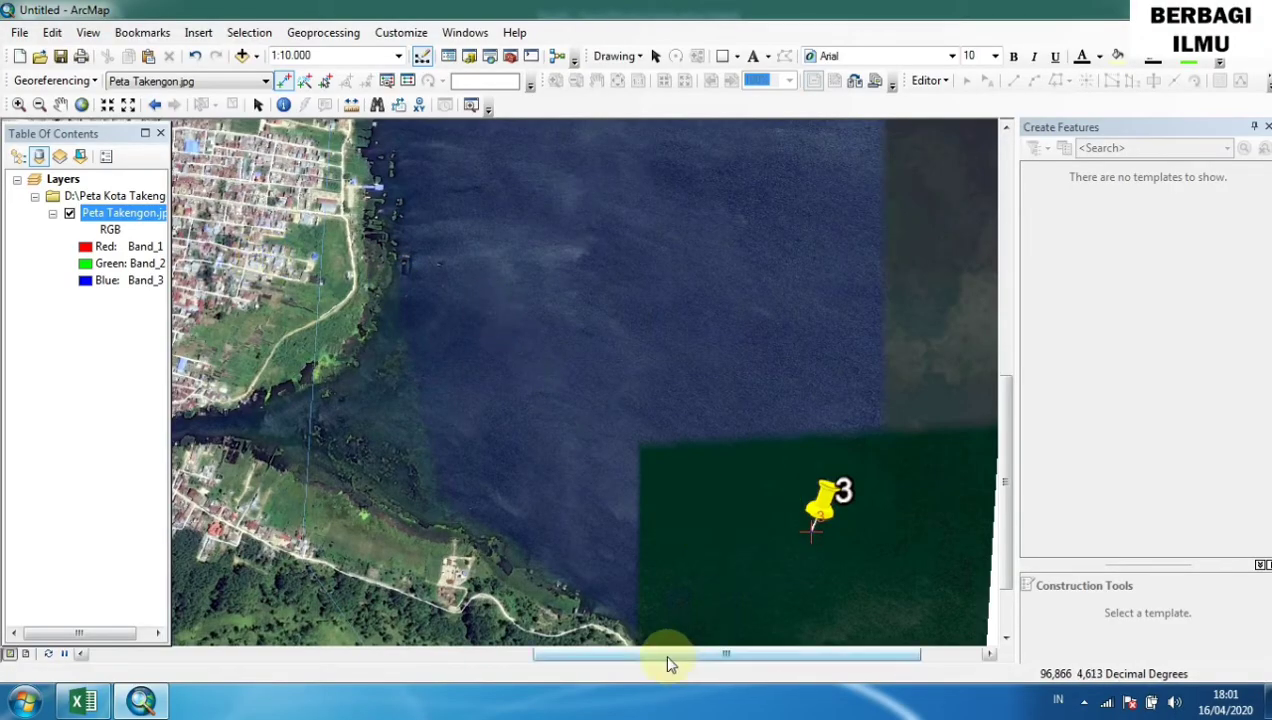
Place a control point at the tip of marker 4's pin and open its X and Y coordinate entry.
left_click_drag(668, 655, 204, 657)
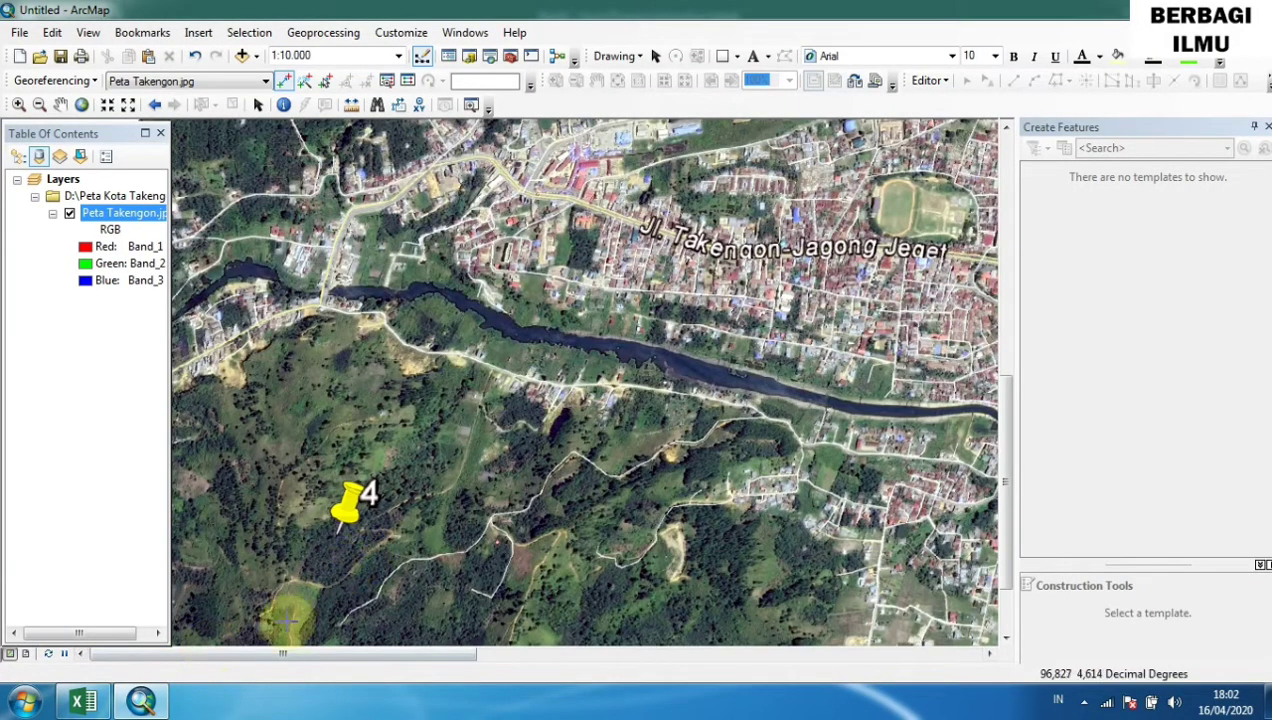
left_click_drag(276, 655, 208, 645)
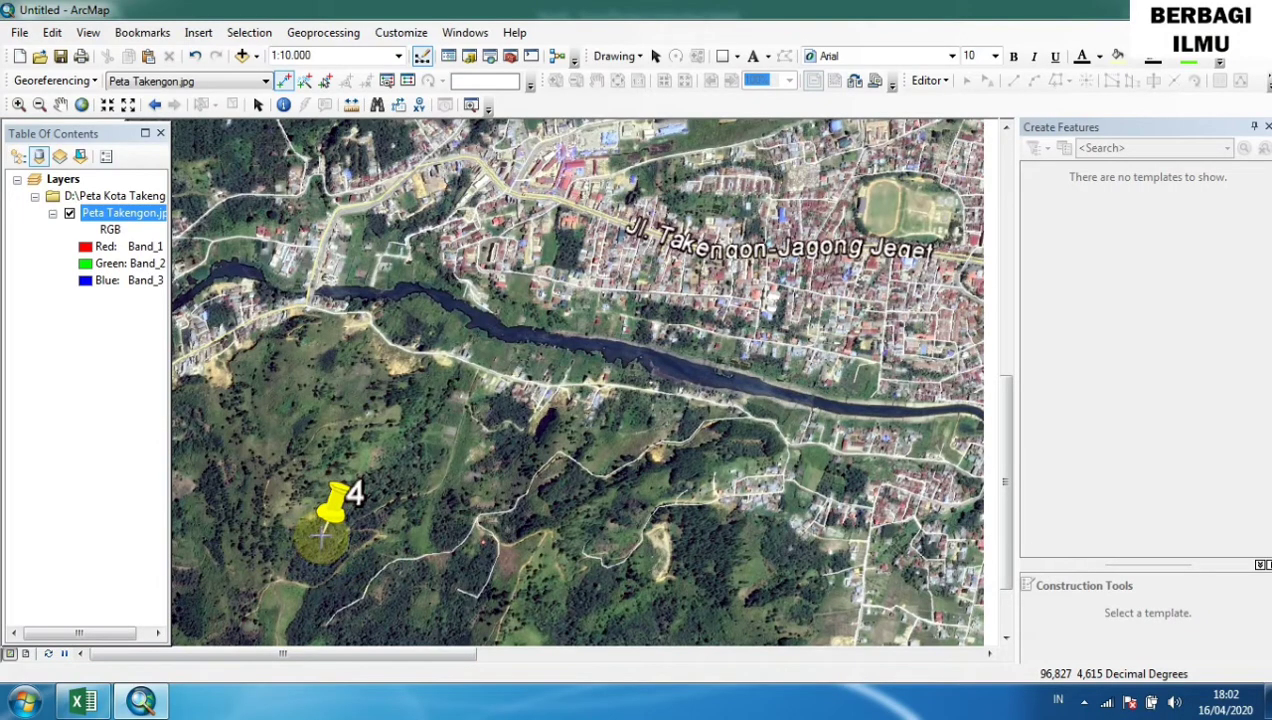
left_click(285, 82)
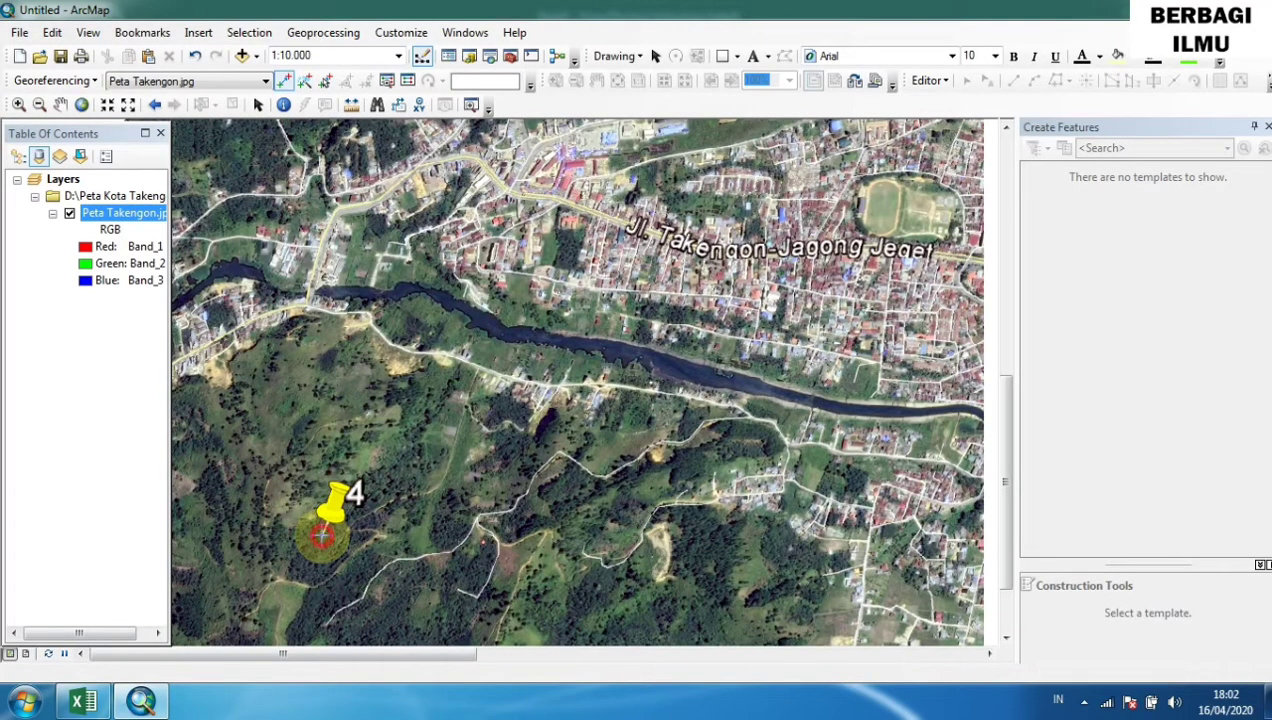
left_click(322, 535)
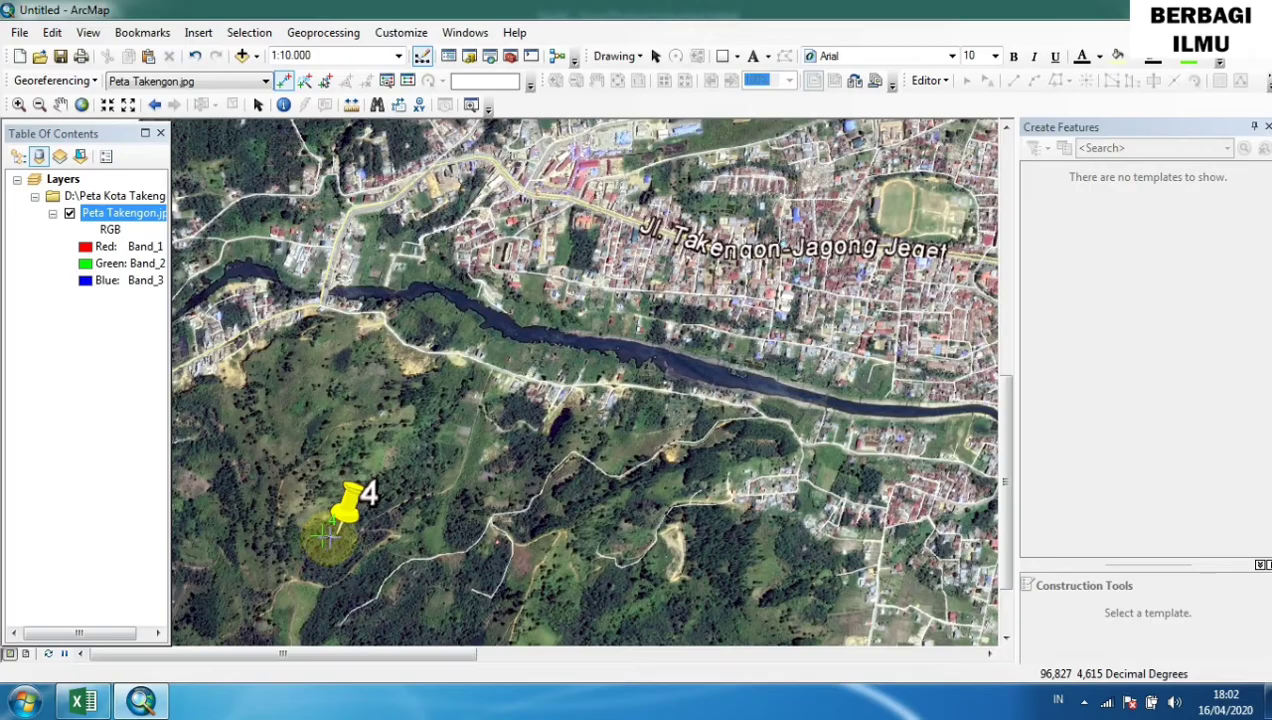
right_click(328, 537)
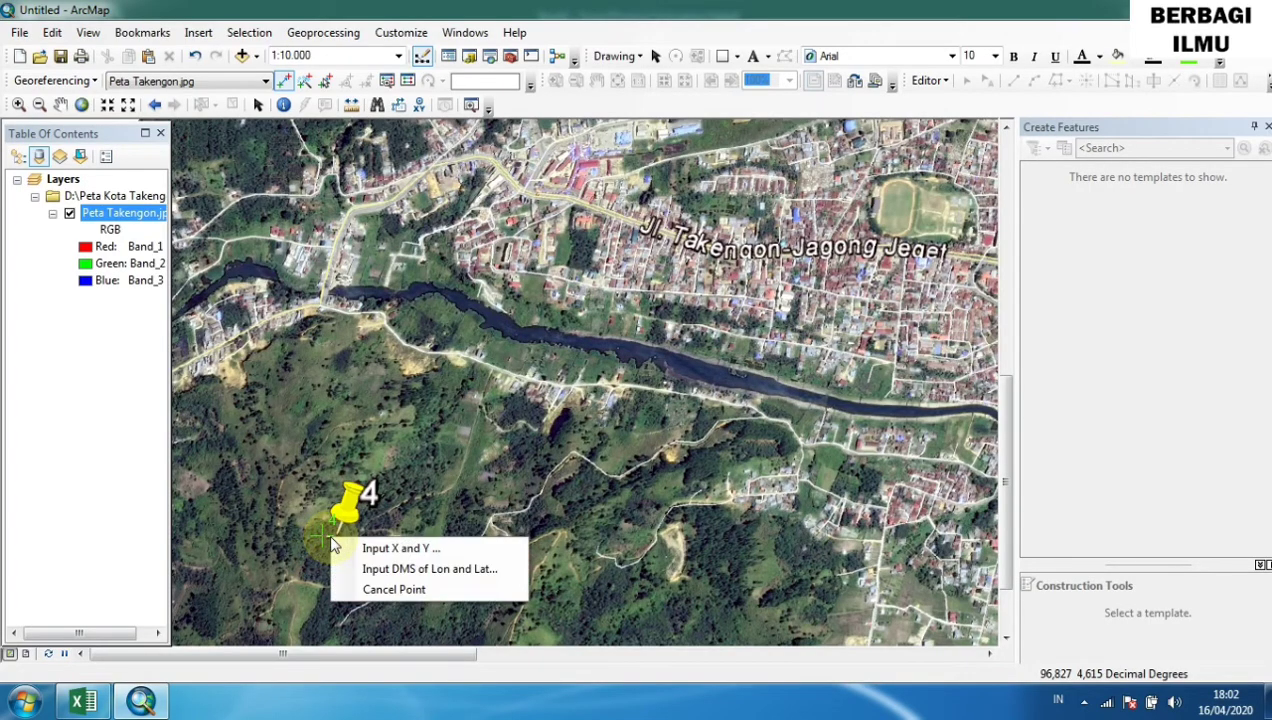
left_click(400, 548)
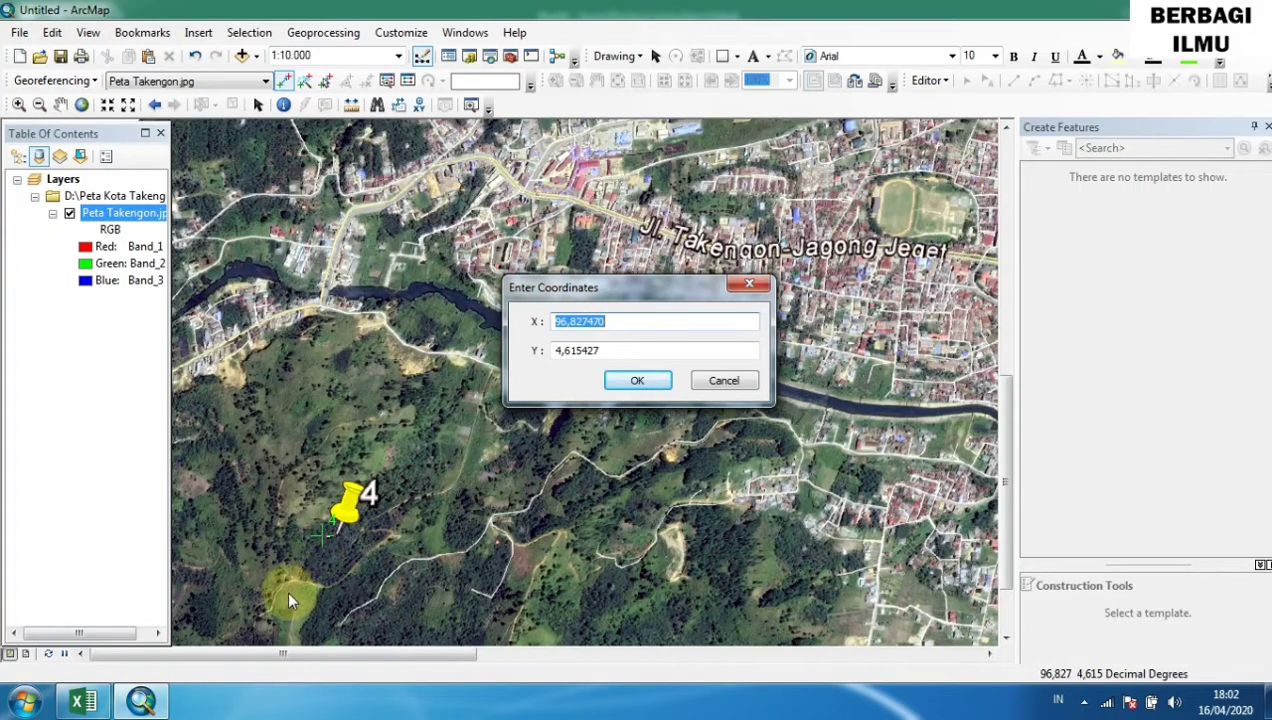
Copy marker 4's Bujur (X) value 96.830064° from the Excel sheet into the control point's X coordinate in ArcMap.
left_click(88, 701)
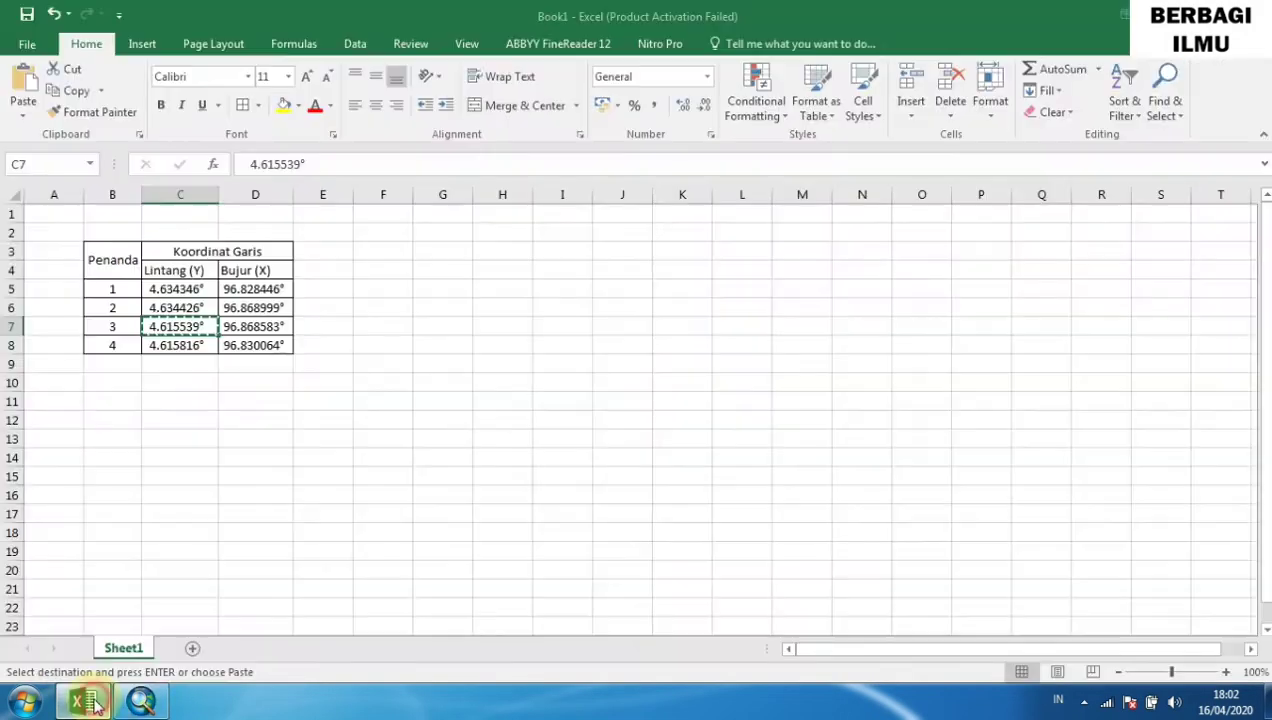
left_click(260, 345)
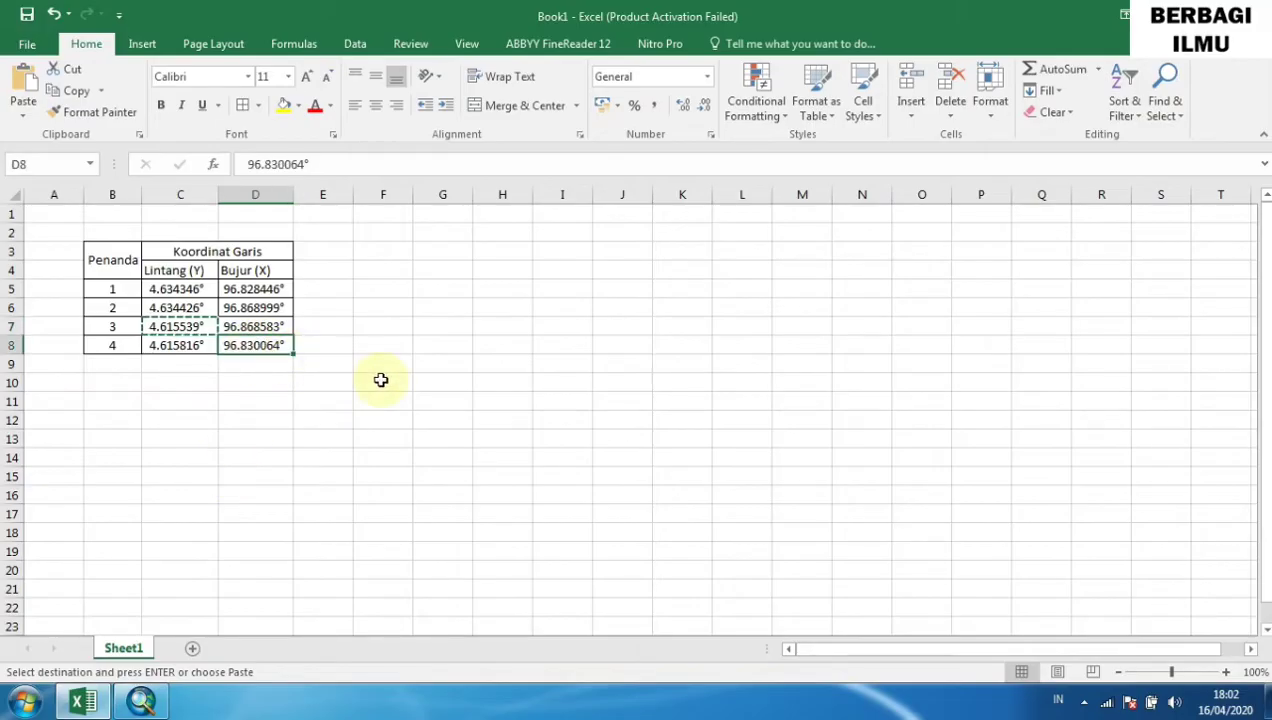
key("ctrl+c")
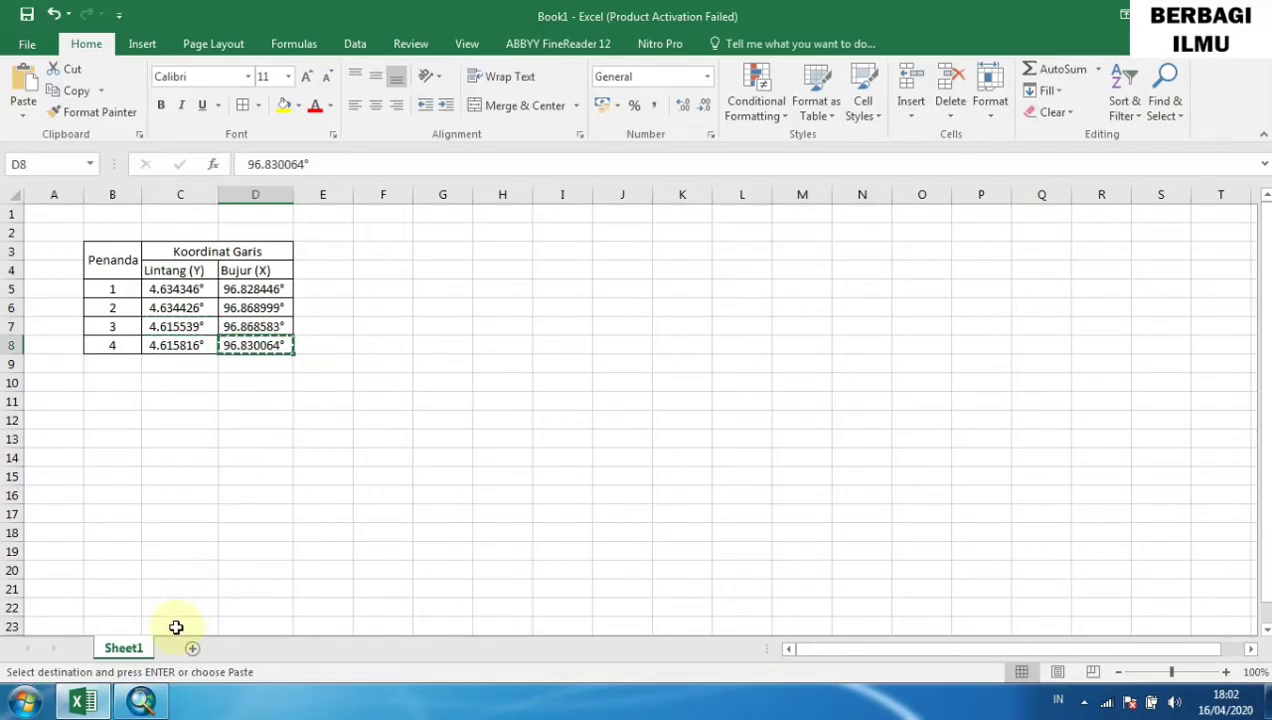
left_click(145, 703)
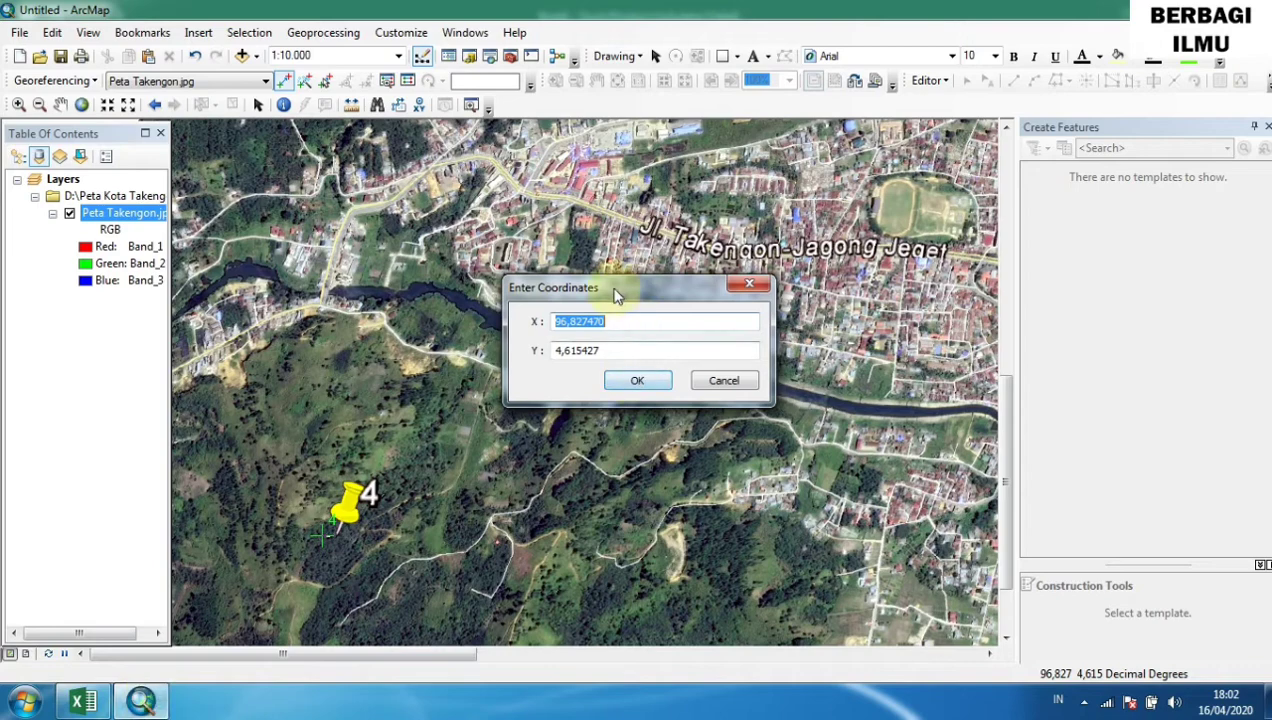
left_click_drag(610, 284, 321, 491)
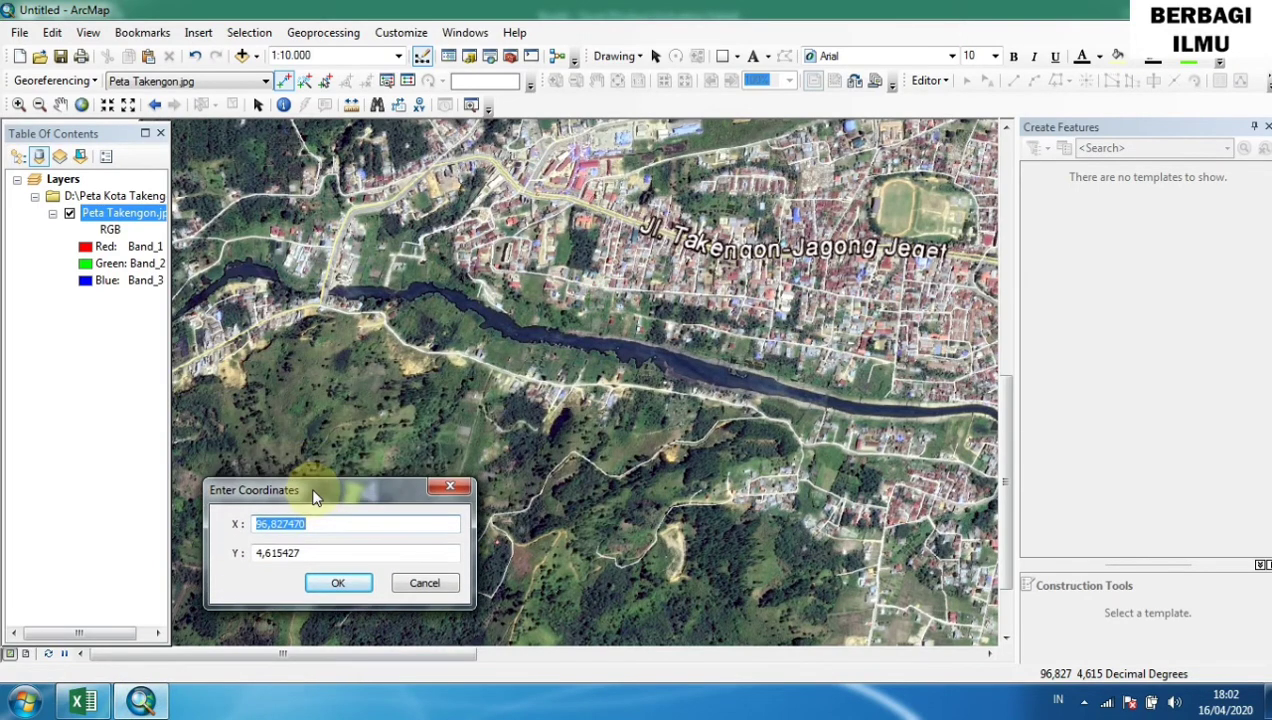
key("ctrl+v")
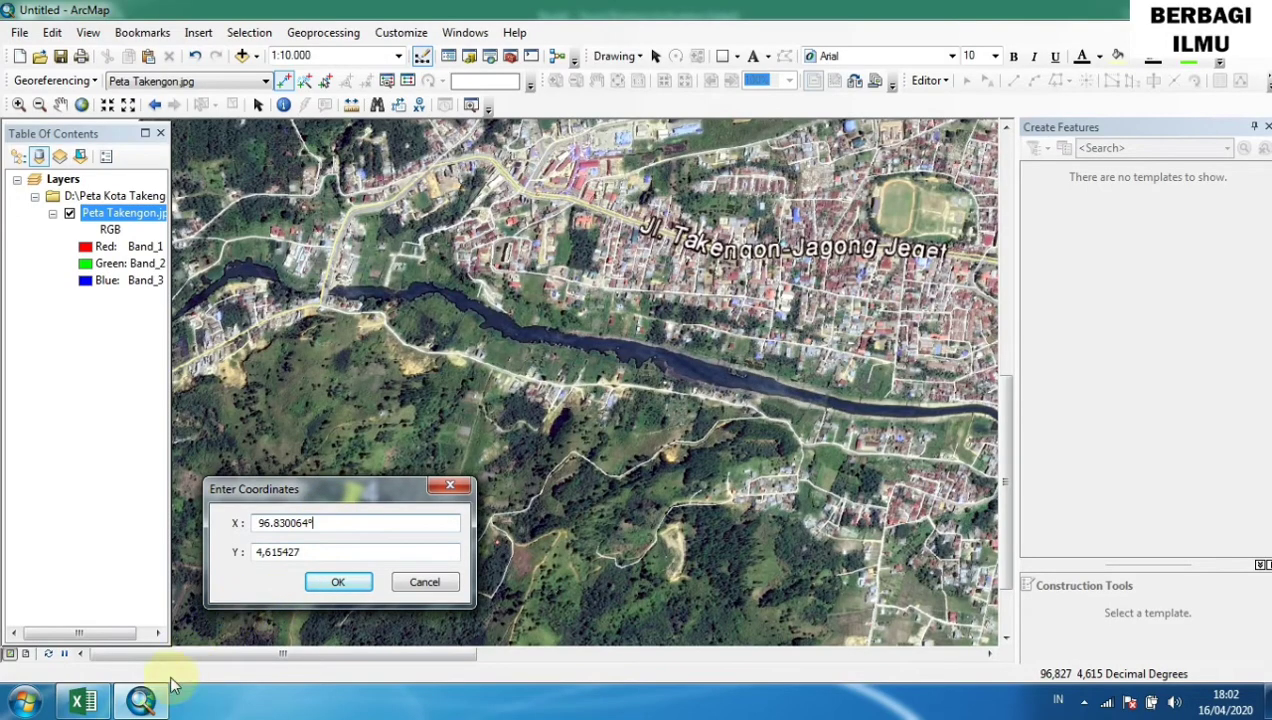
Copy marker 4's Lintang (Y) value from the Excel sheet into the control point's Y coordinate in ArcMap, written as 4,615816.
left_click(98, 702)
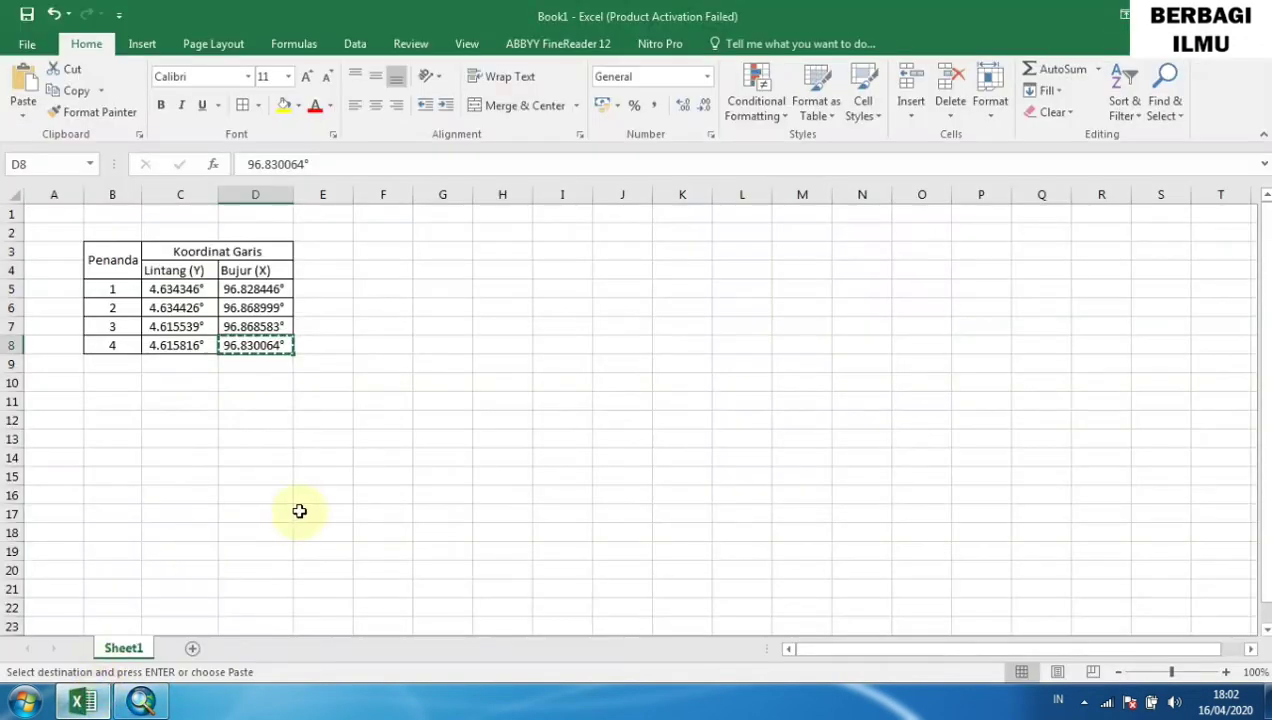
left_click(176, 350)
key("ctrl+c")
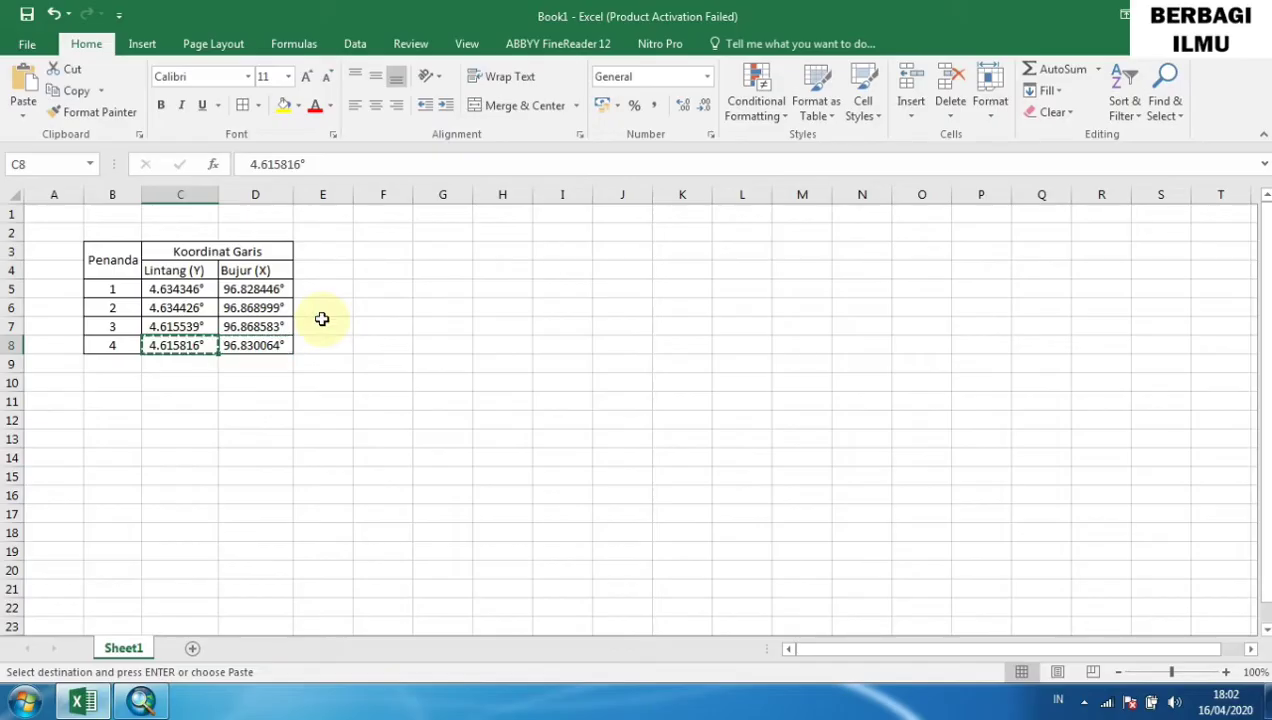
left_click(141, 702)
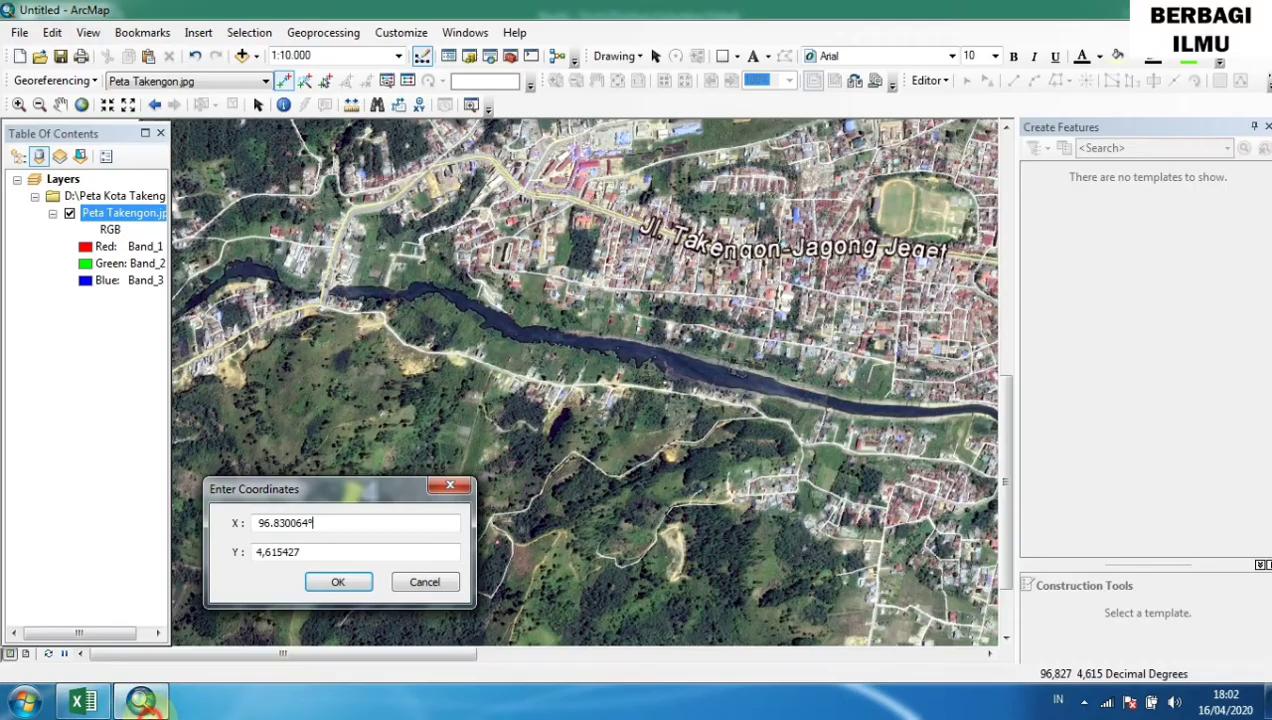
double_click(338, 552)
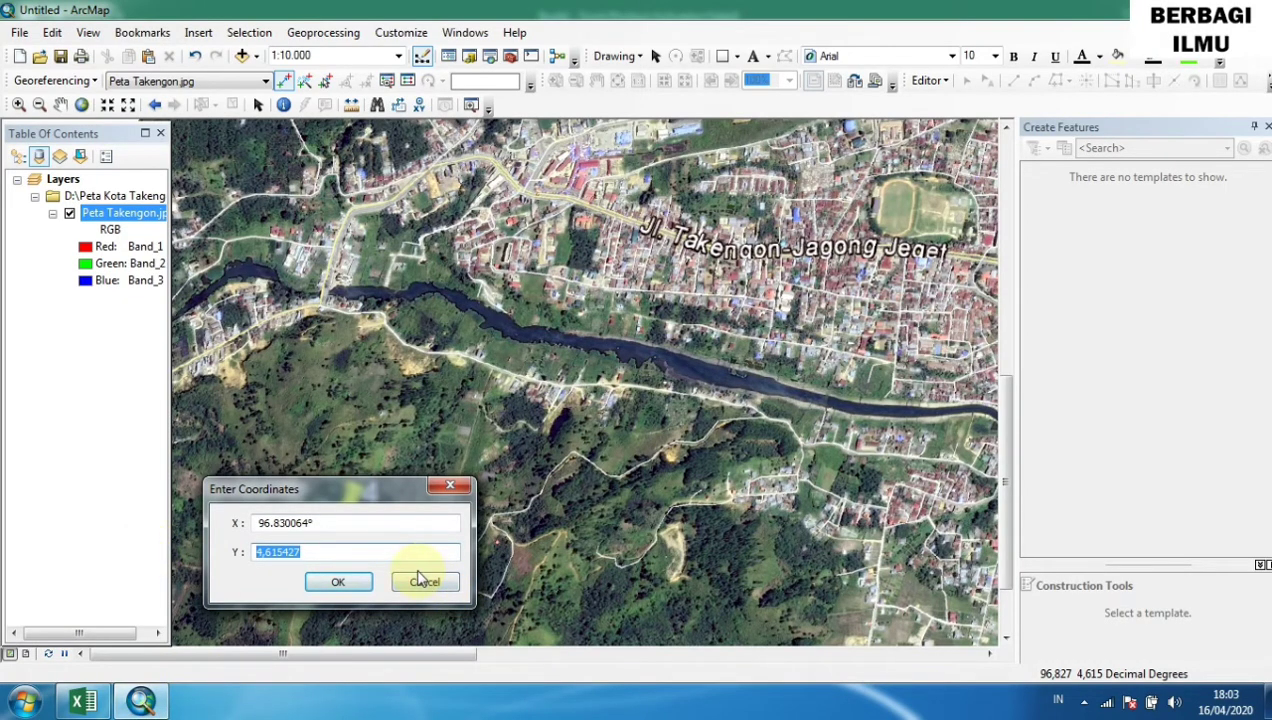
key("ctrl+v")
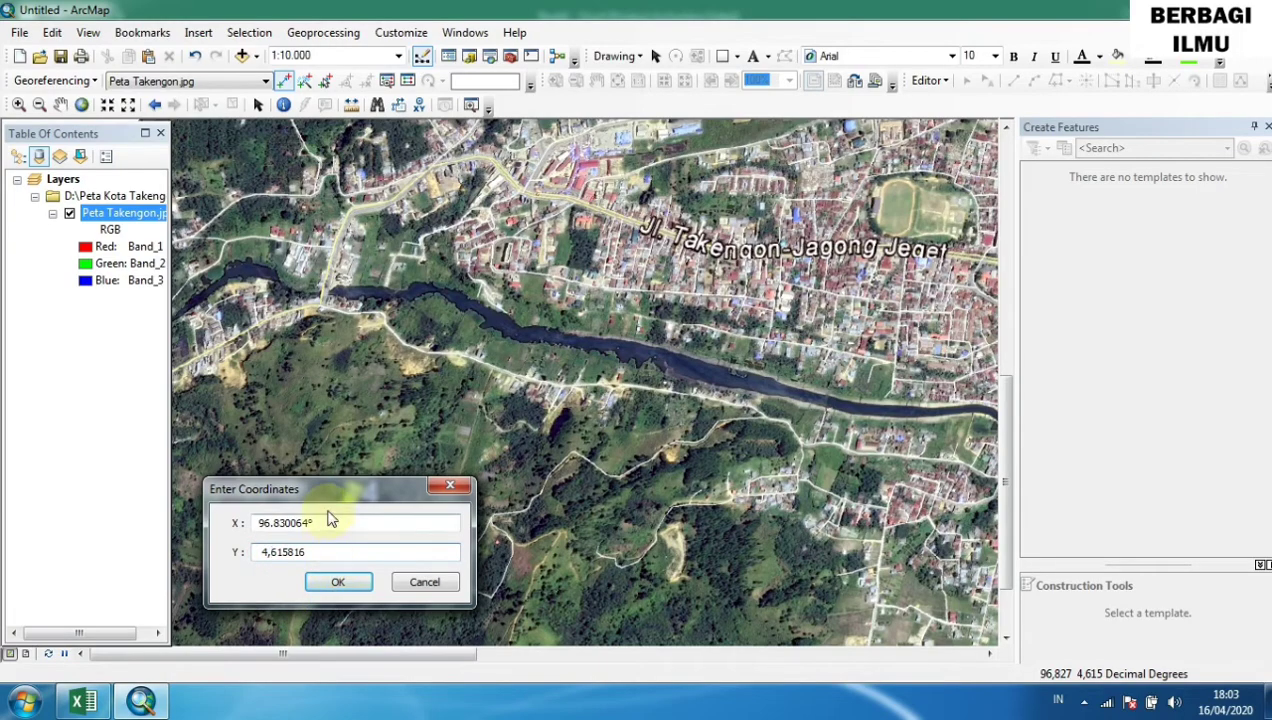
Change the X coordinate to 96,830064 with a decimal comma and no degree sign, and apply both coordinates to marker 4's control point.
left_click(327, 521)
left_click(270, 522)
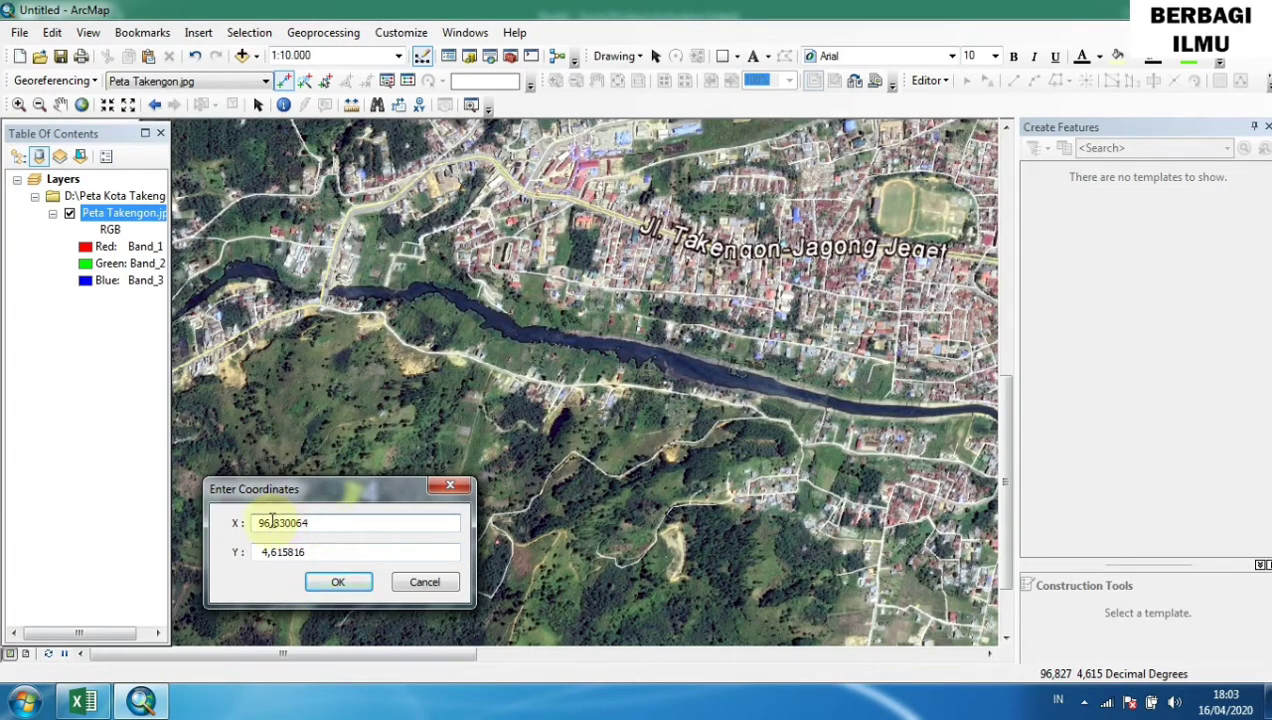
key("BackSpace")
type(",")
left_click(337, 586)
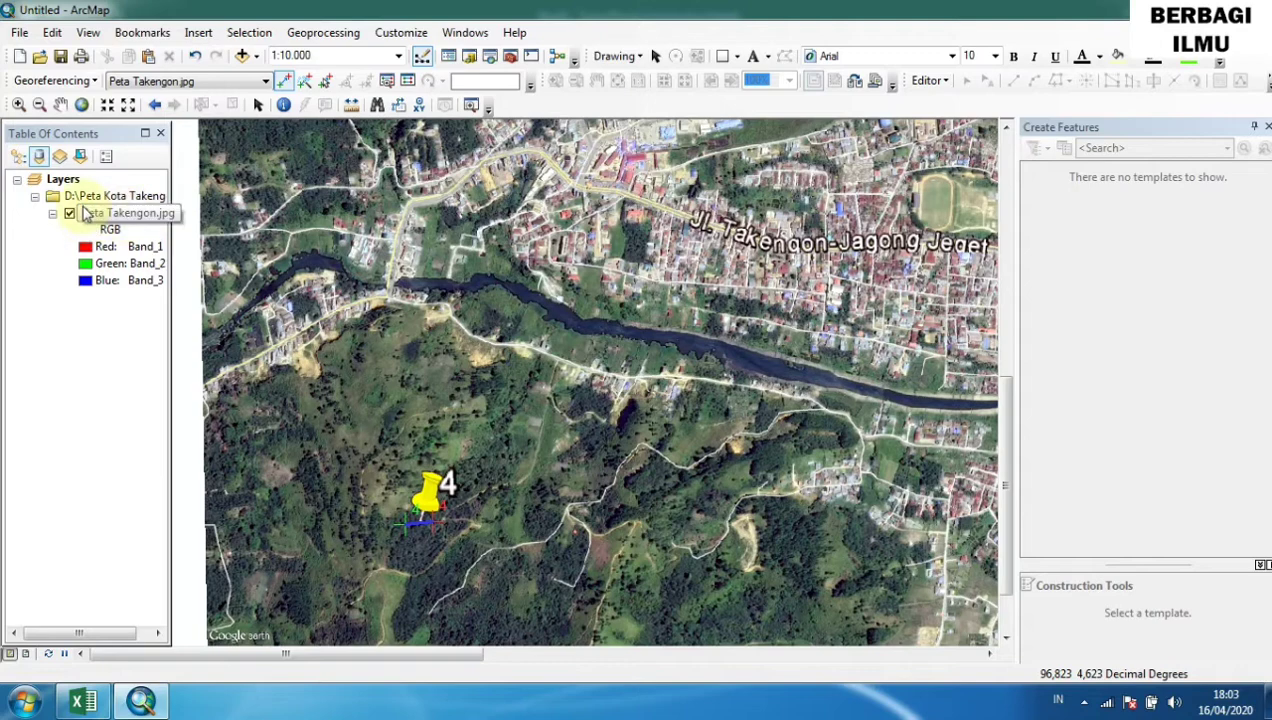
Zoom to the full extent of the Peta Takengon.jpg layer and narrow the table of contents to check all four control points.
right_click(93, 214)
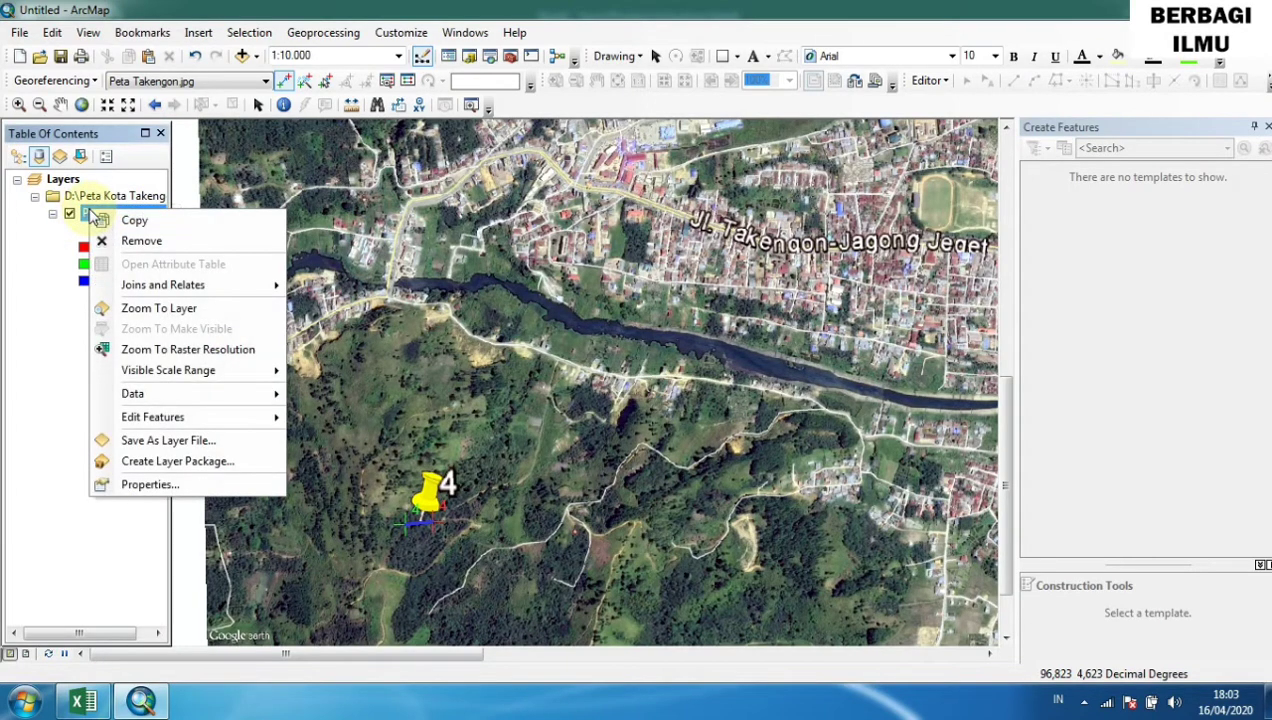
left_click(157, 309)
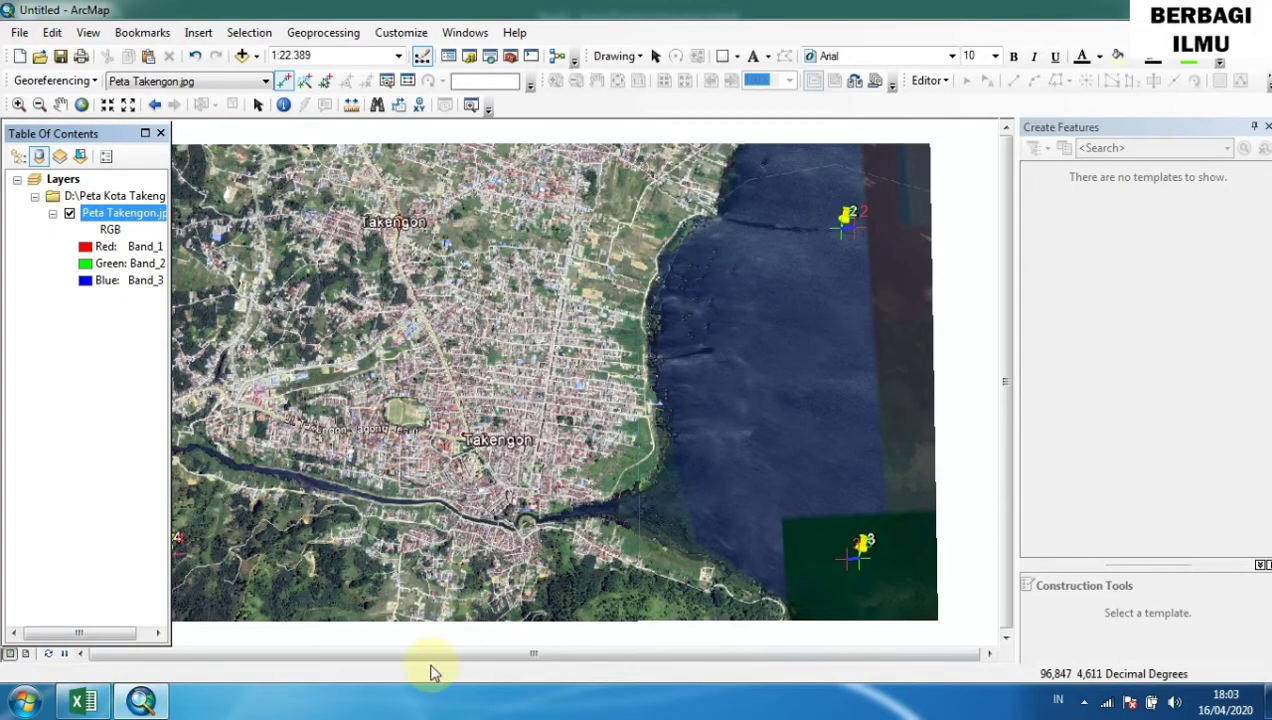
left_click(1002, 445)
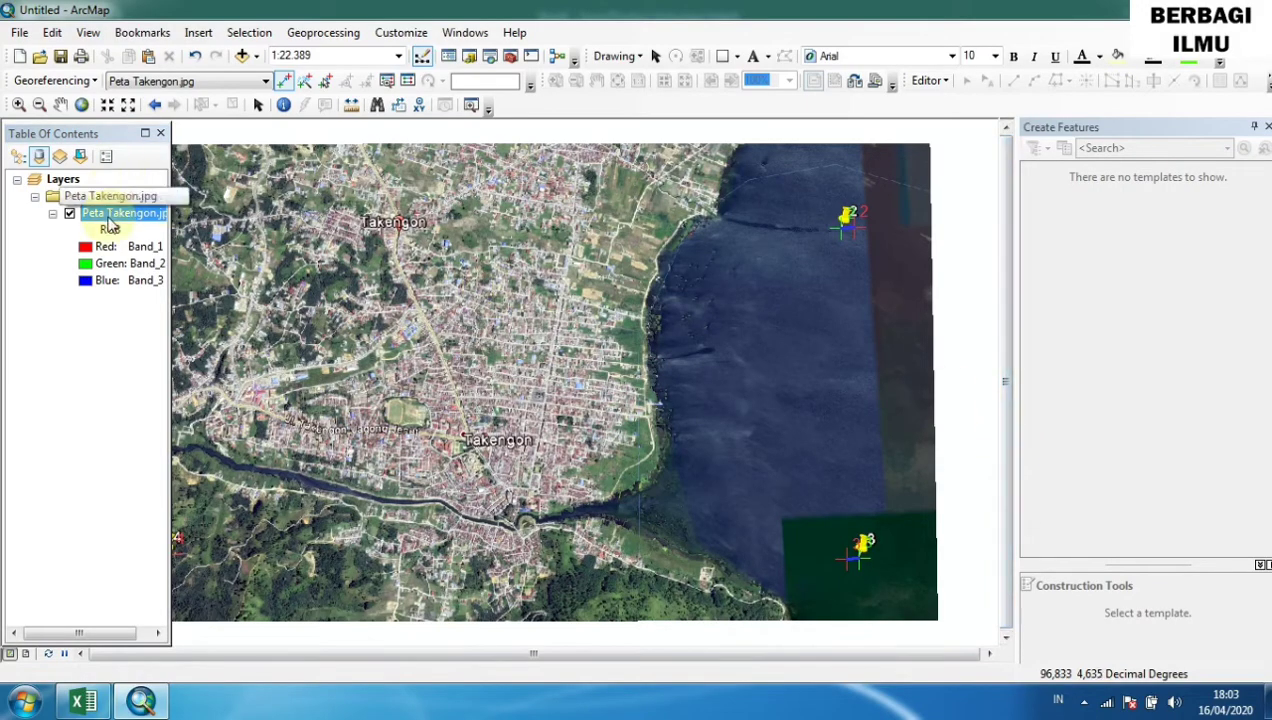
right_click(108, 218)
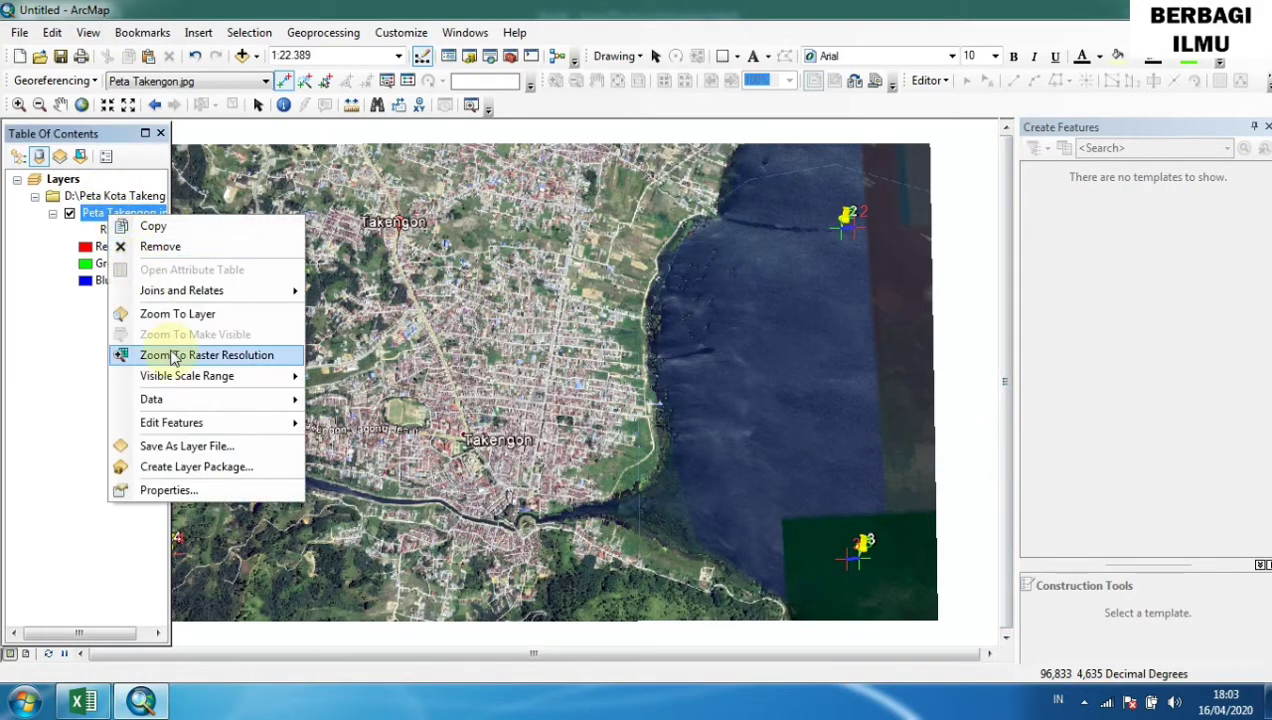
left_click(172, 313)
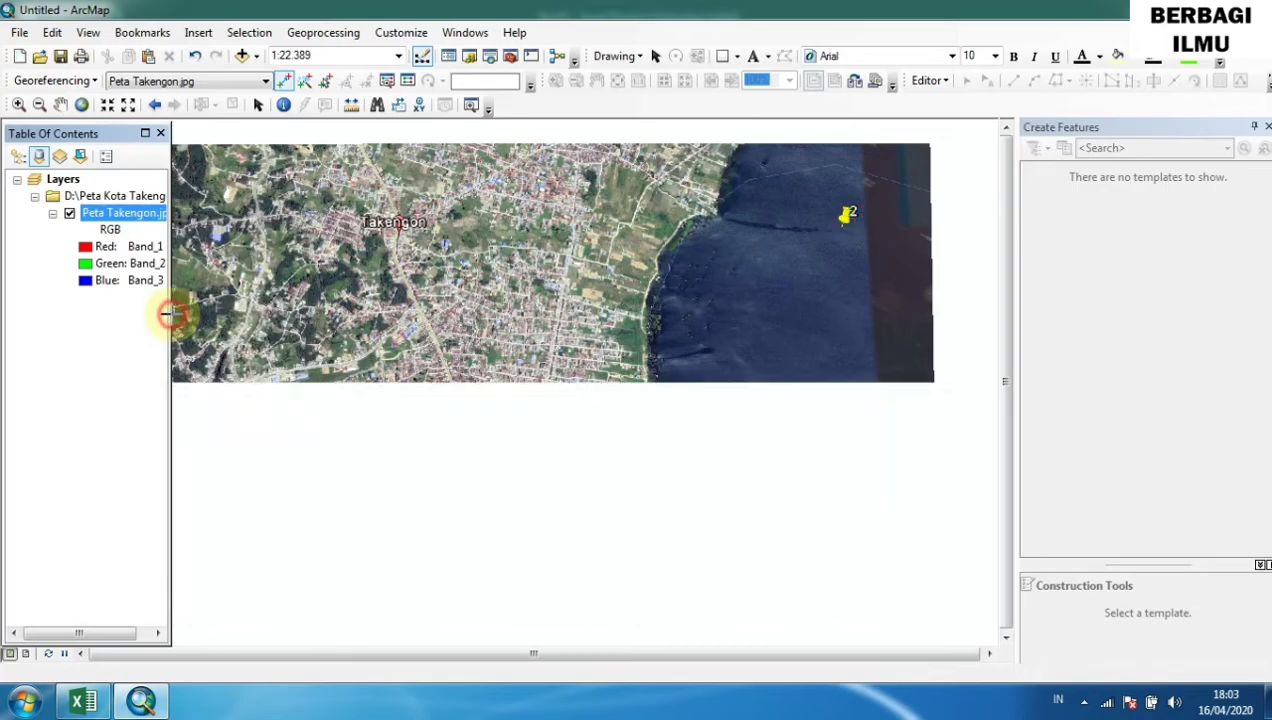
left_click(440, 656)
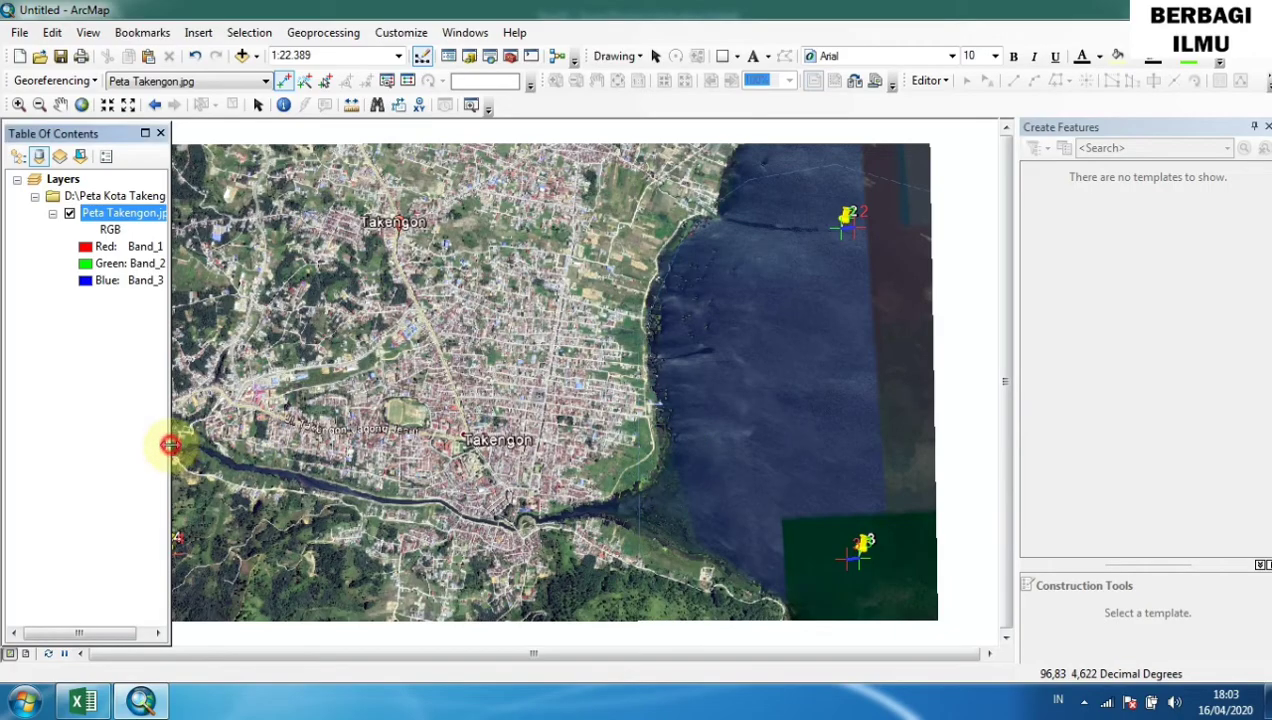
left_click_drag(170, 444, 85, 442)
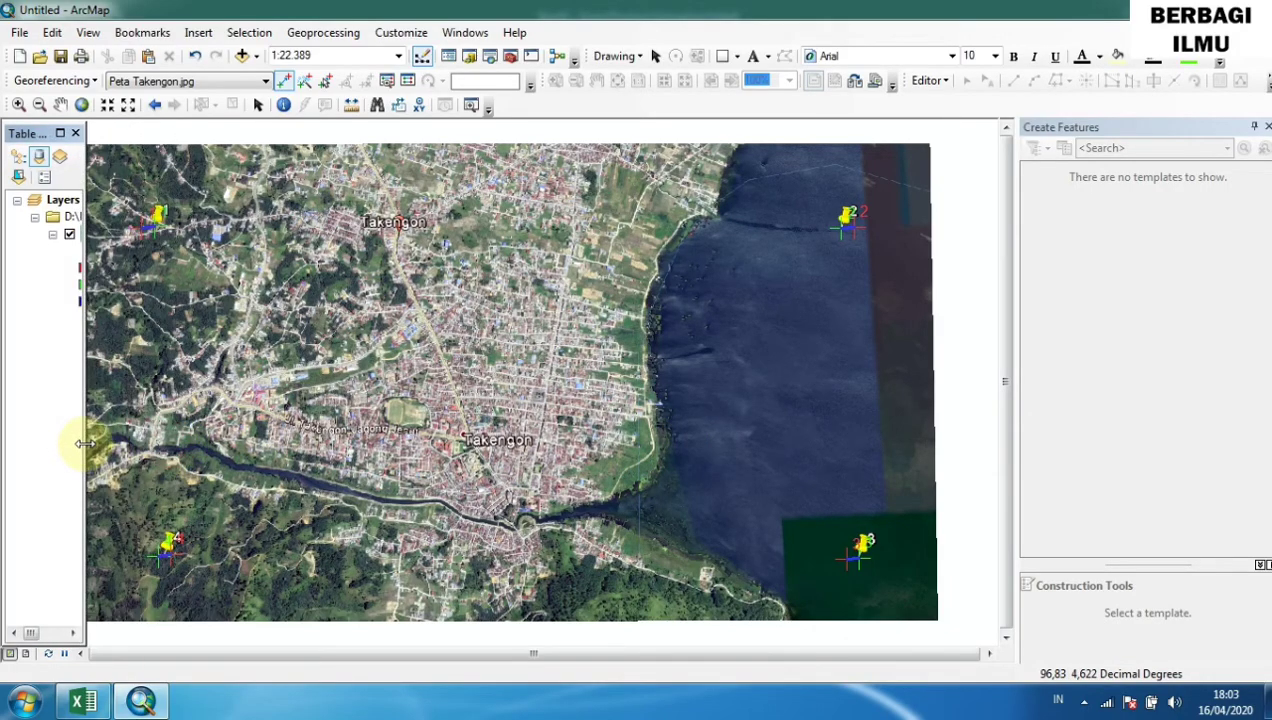
left_click_drag(85, 443, 126, 451)
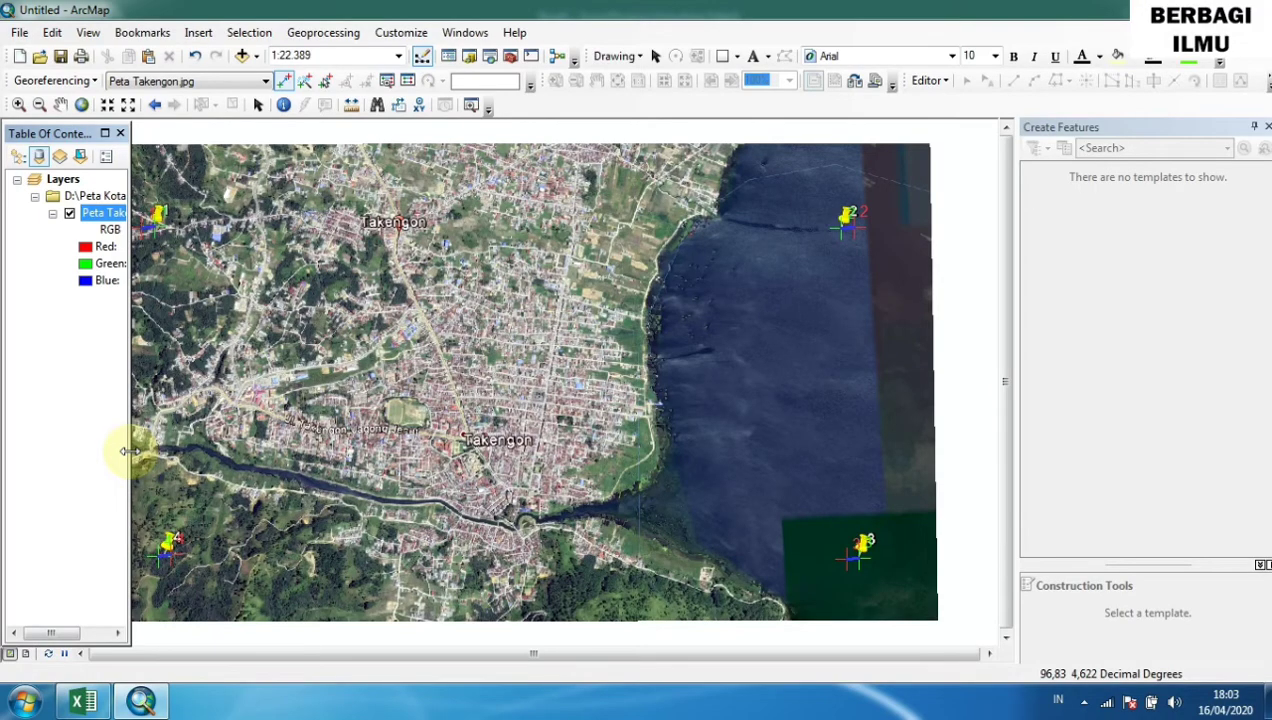
left_click_drag(130, 451, 134, 454)
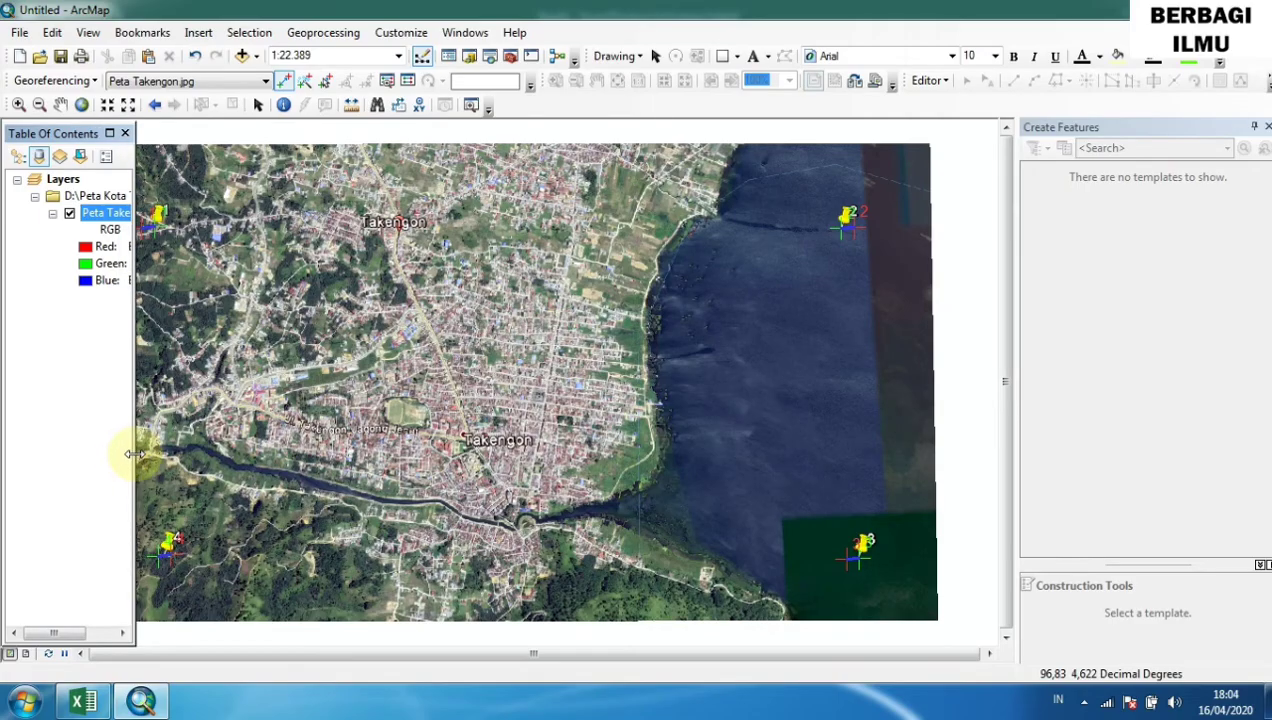
left_click_drag(134, 454, 135, 455)
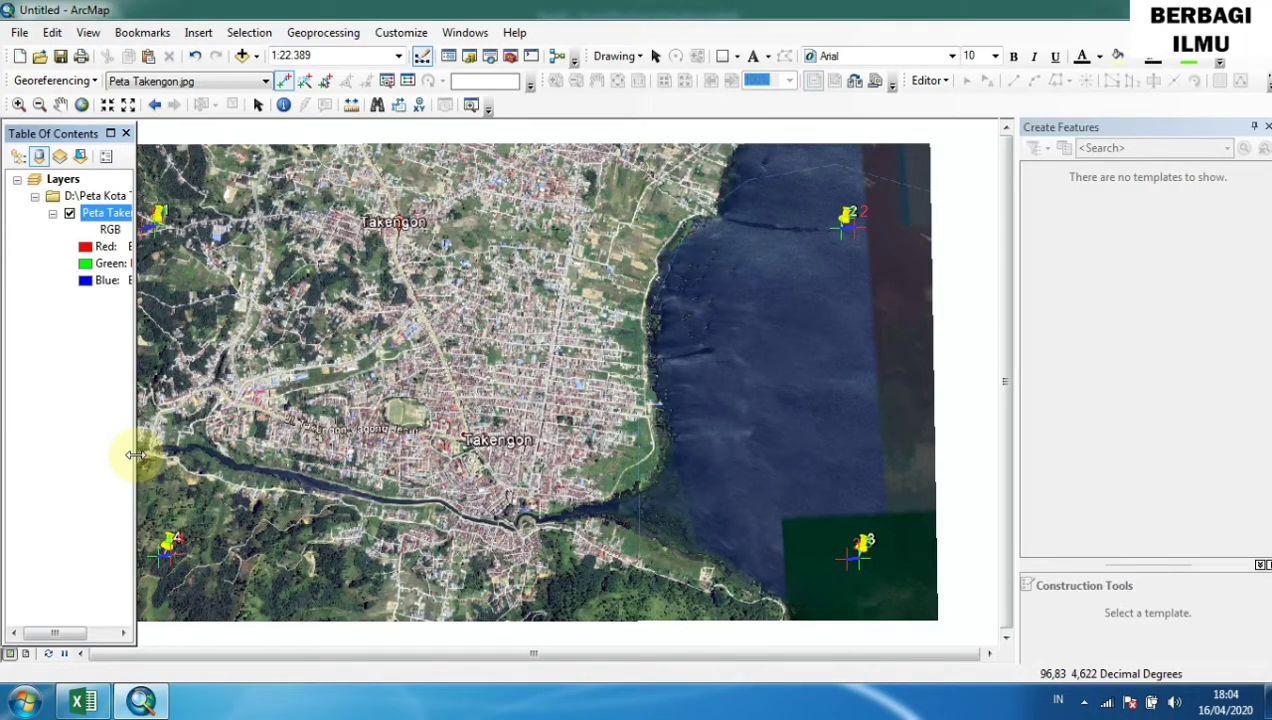
Switch to Excel and close the Book1 coordinate workbook without saving it.
left_click(95, 703)
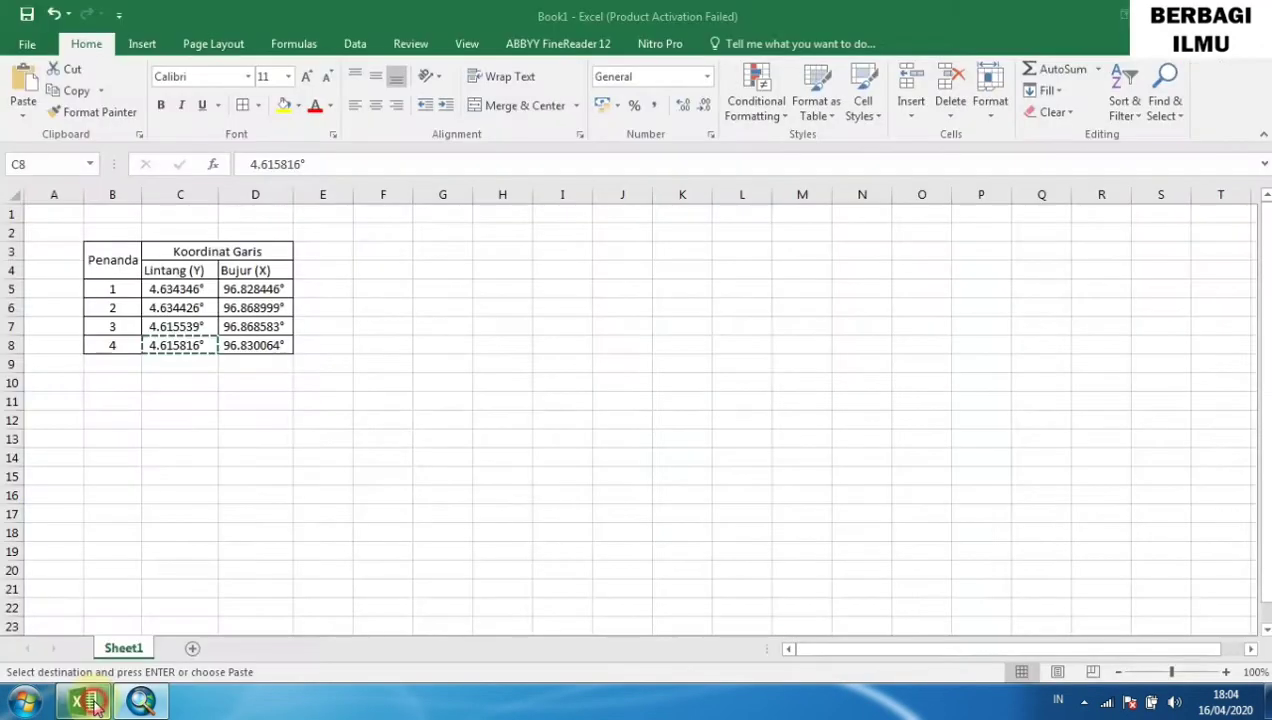
left_click(1255, 16)
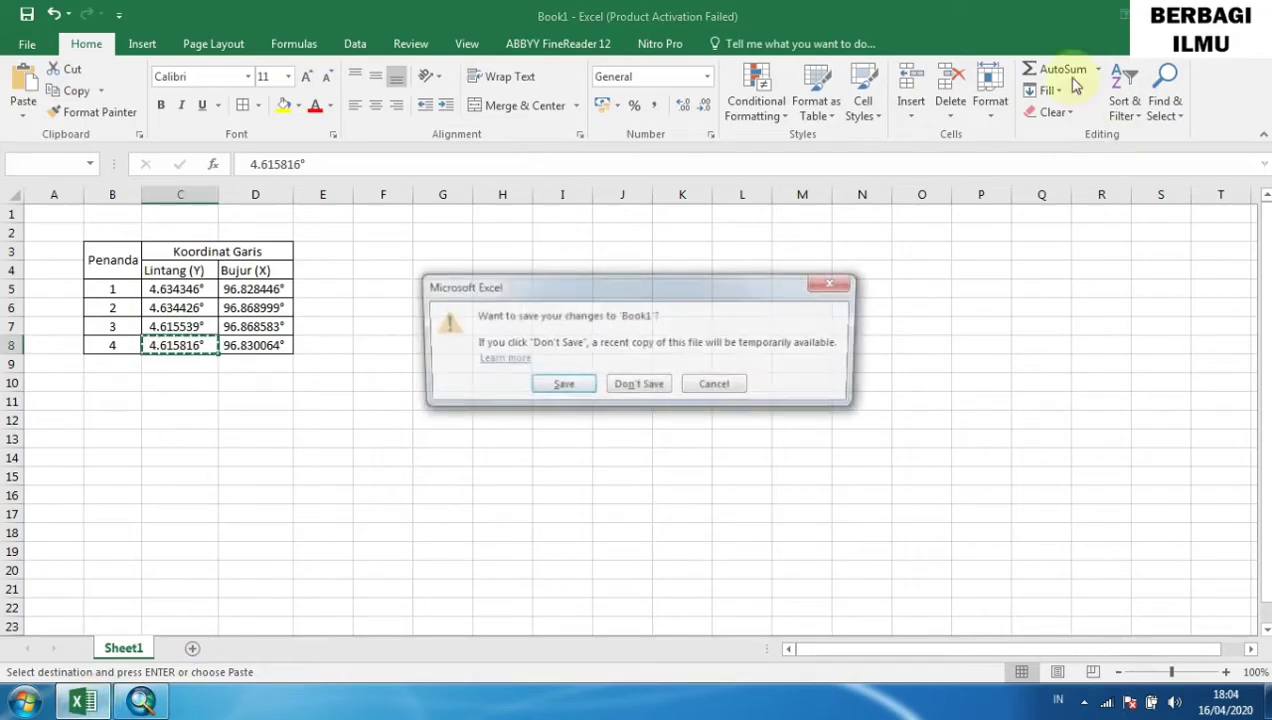
left_click(619, 388)
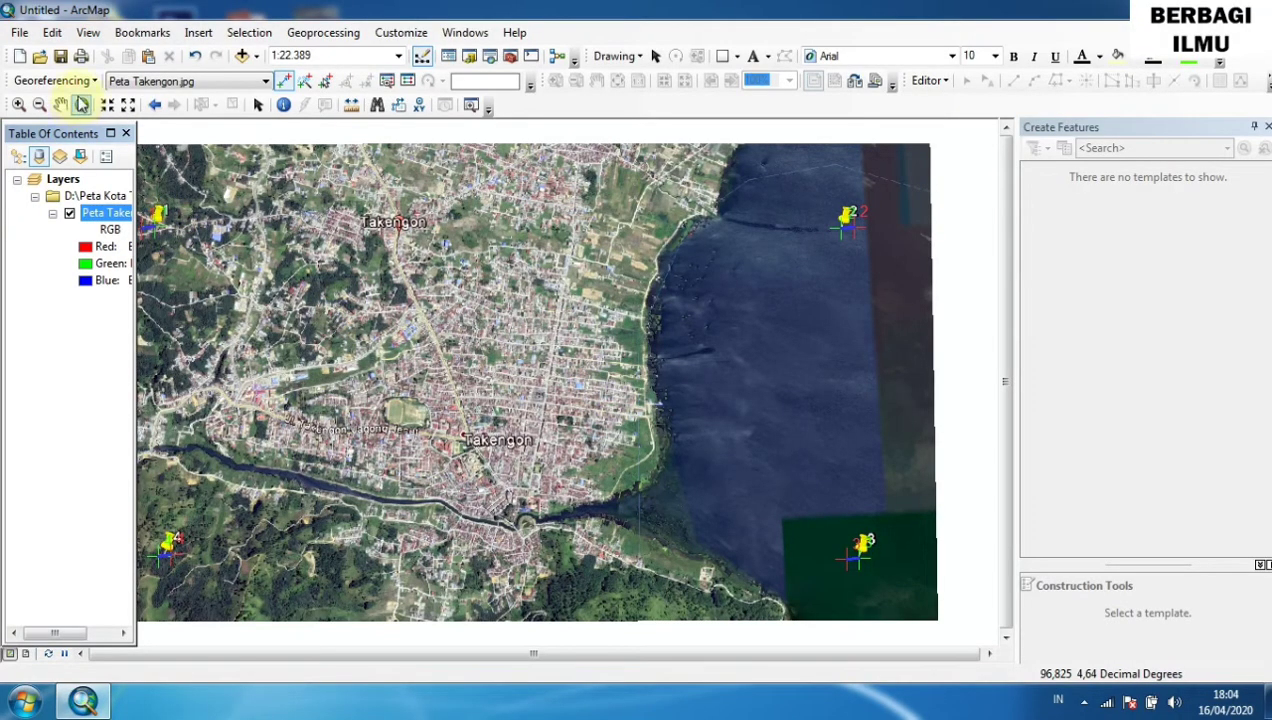
Update the georeferencing of Peta Takengon.jpg and widen the table of contents to show the full layer names.
left_click(93, 82)
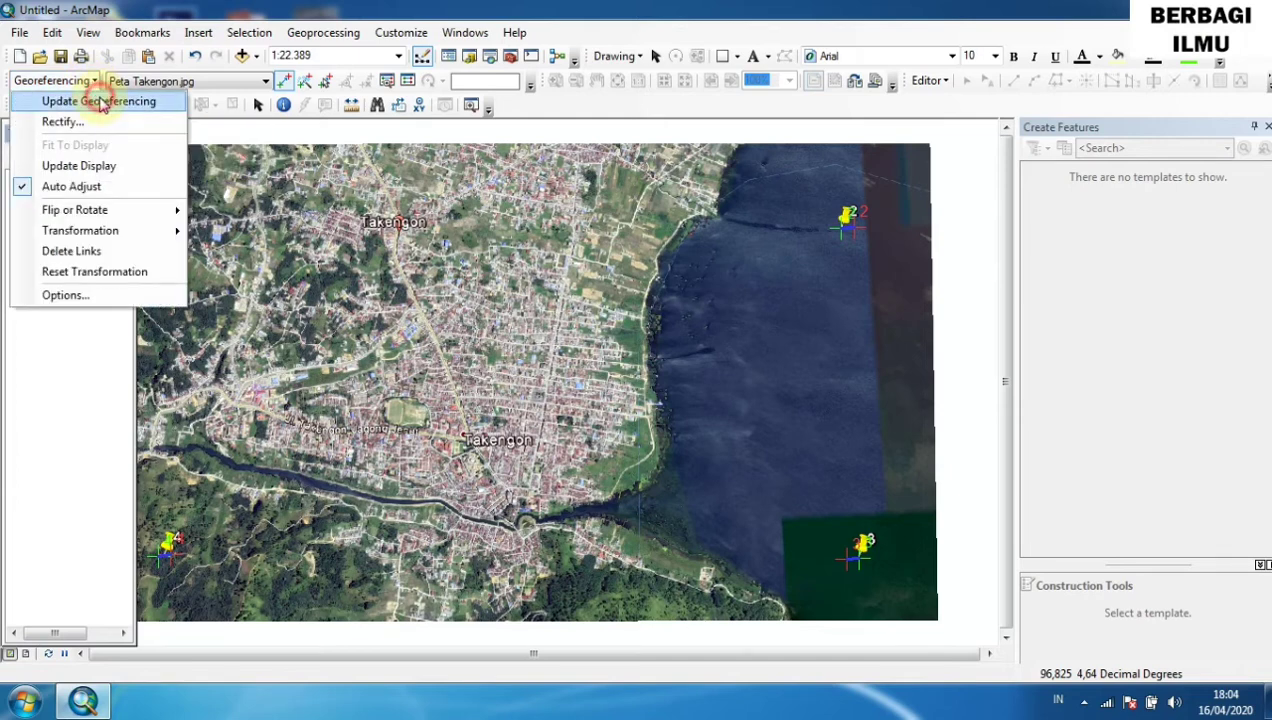
left_click(101, 103)
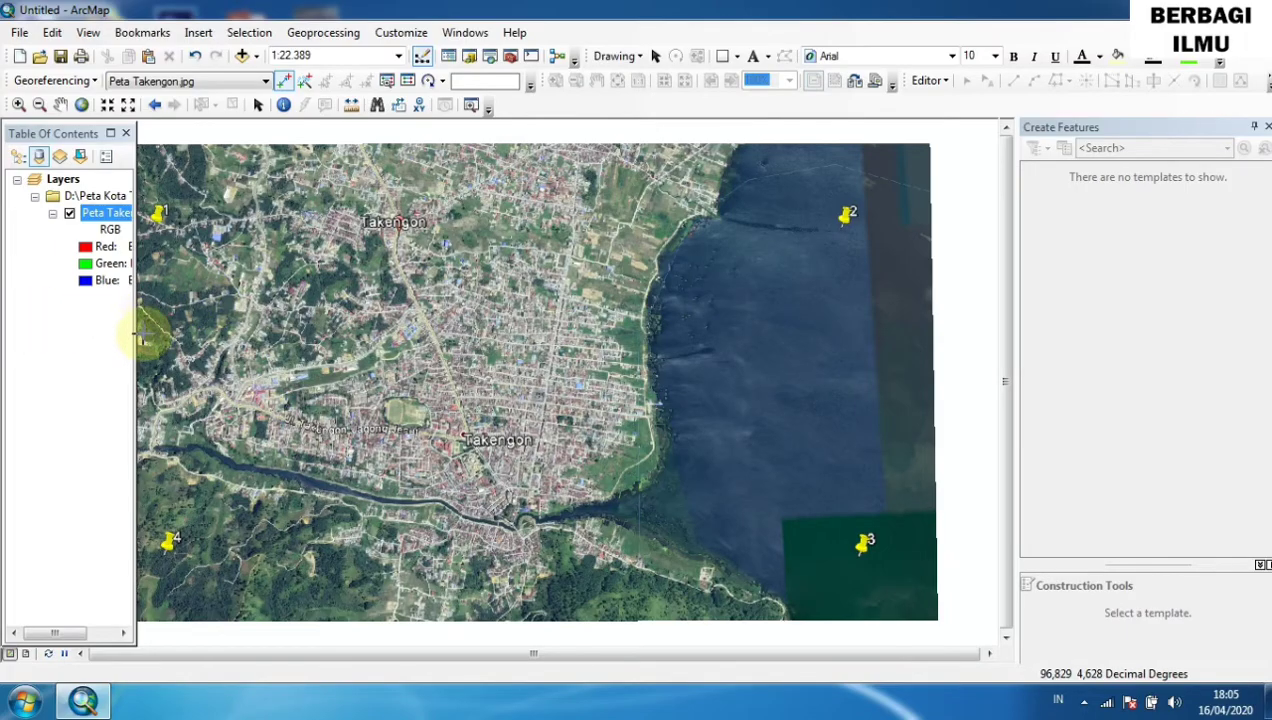
left_click_drag(136, 333, 219, 329)
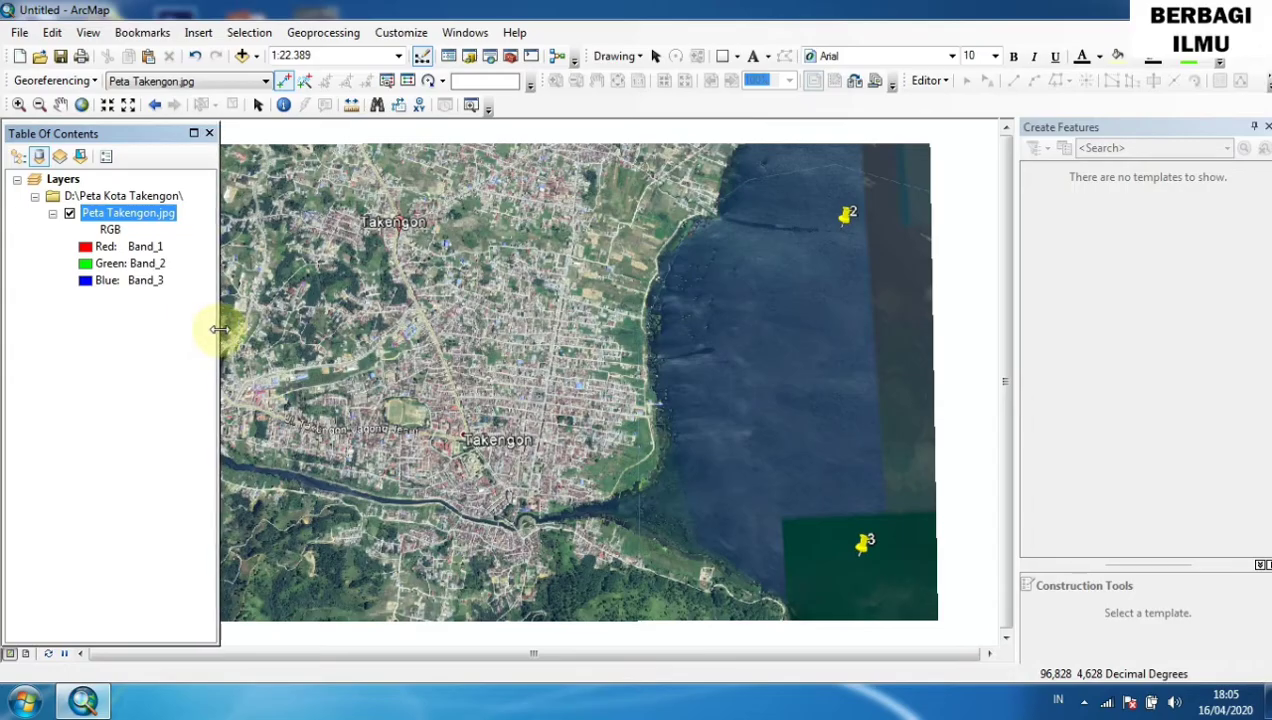
Add the shapefiles Danau, Jalan, Perkebunan, Permukiman and Sungai from D:\Peta Kota Takengon to the Layers data frame.
right_click(66, 184)
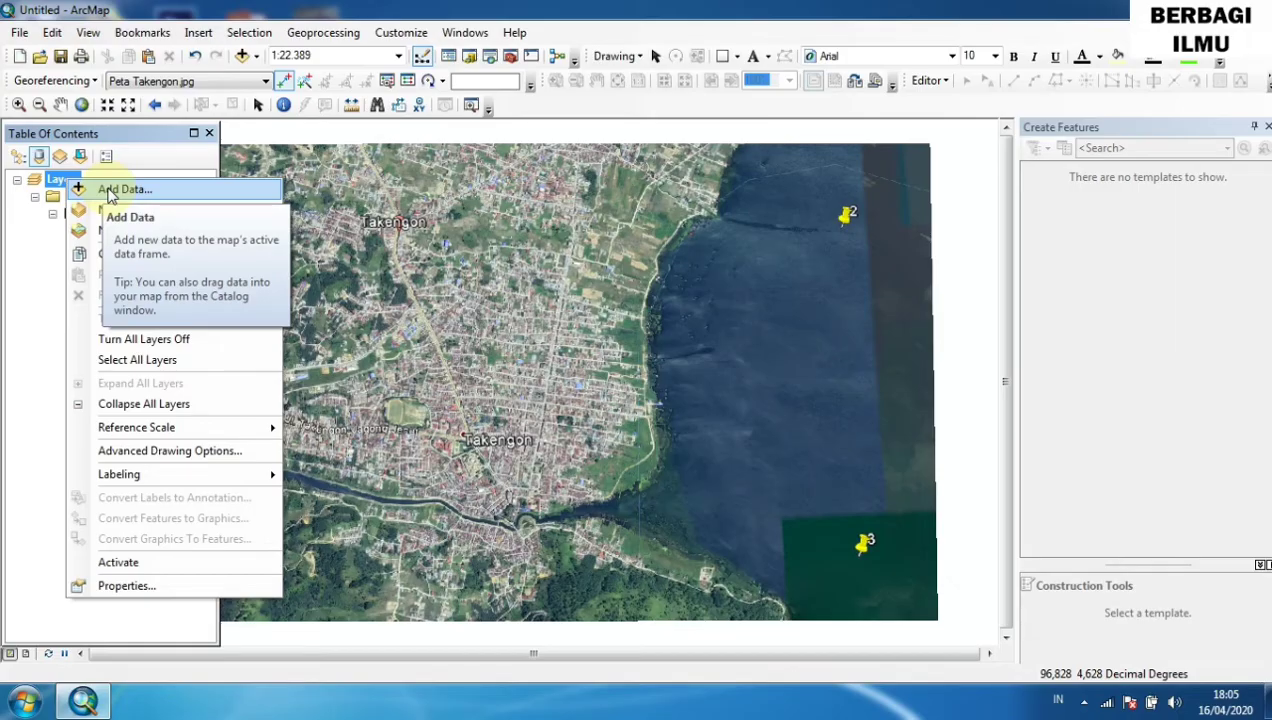
left_click(112, 190)
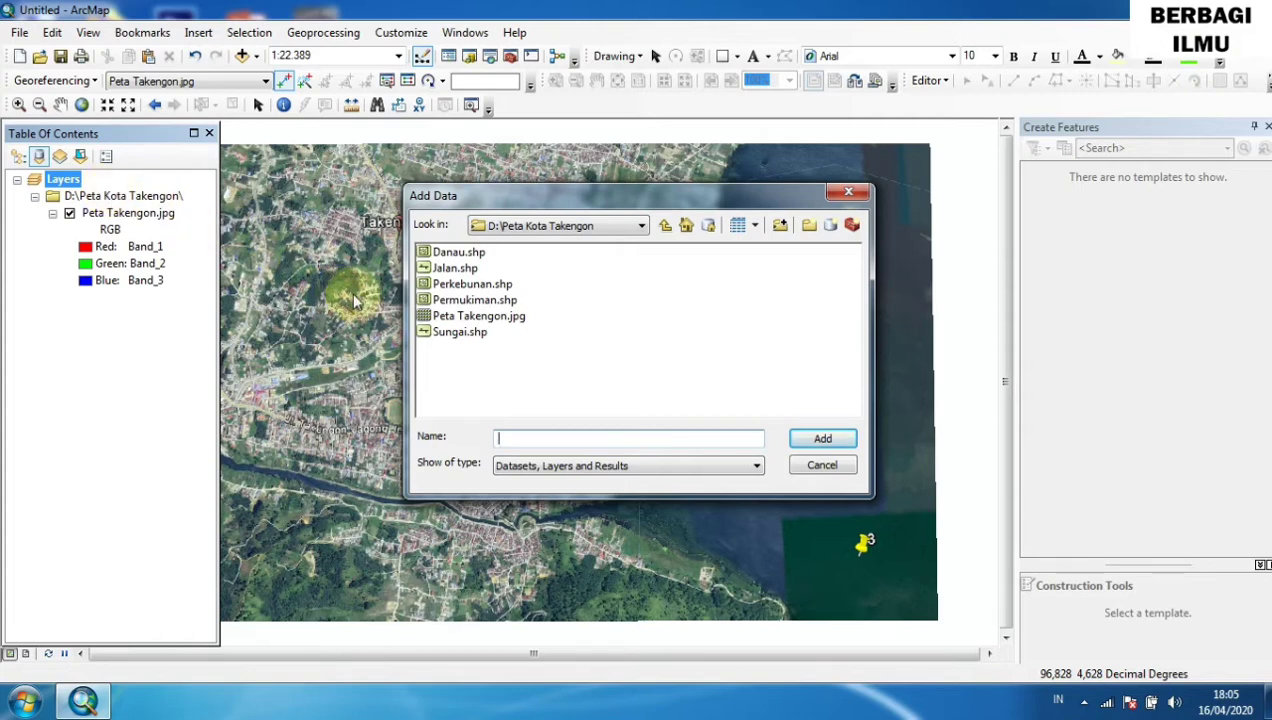
left_click(459, 254)
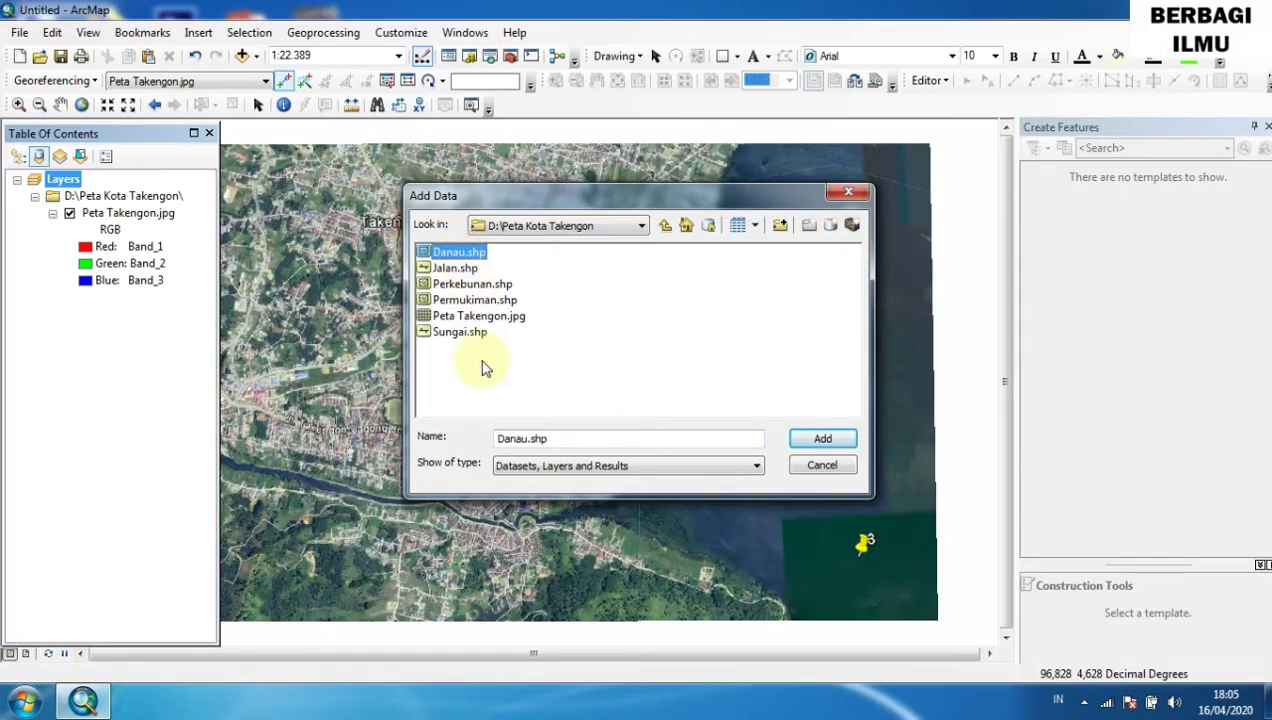
left_click_drag(483, 366, 448, 246)
left_click(479, 316, "ctrl")
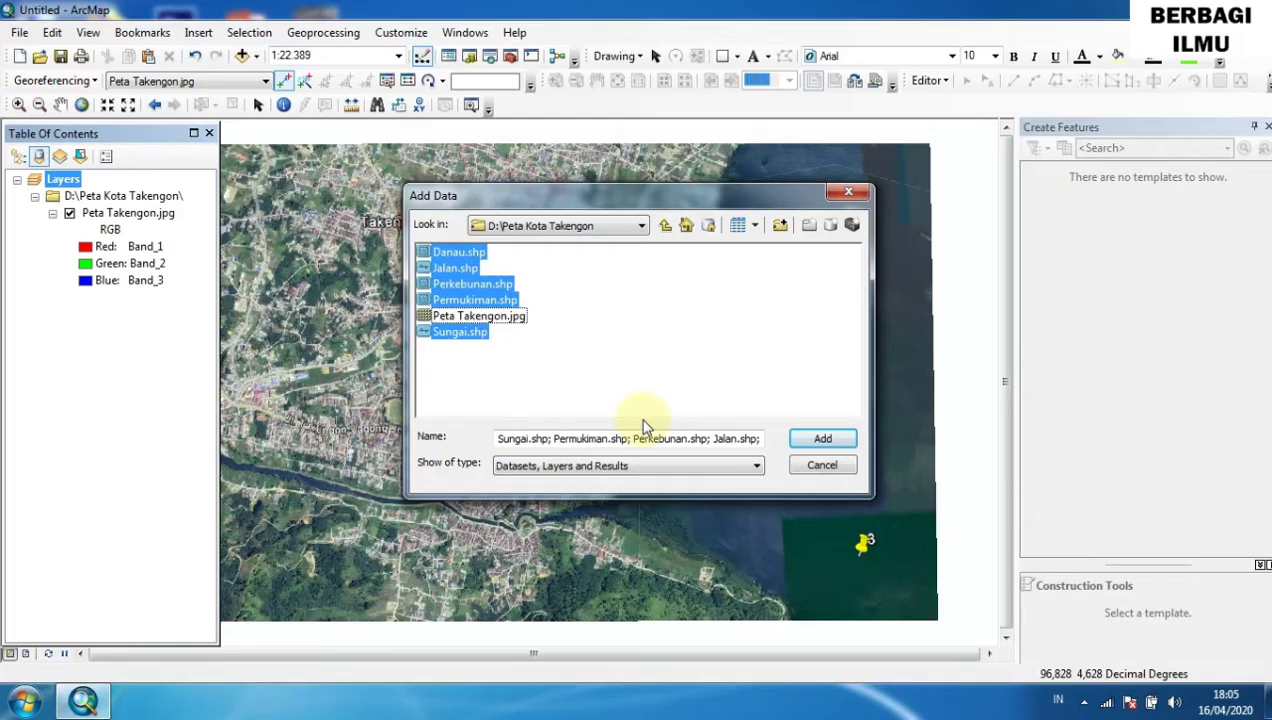
left_click(822, 440)
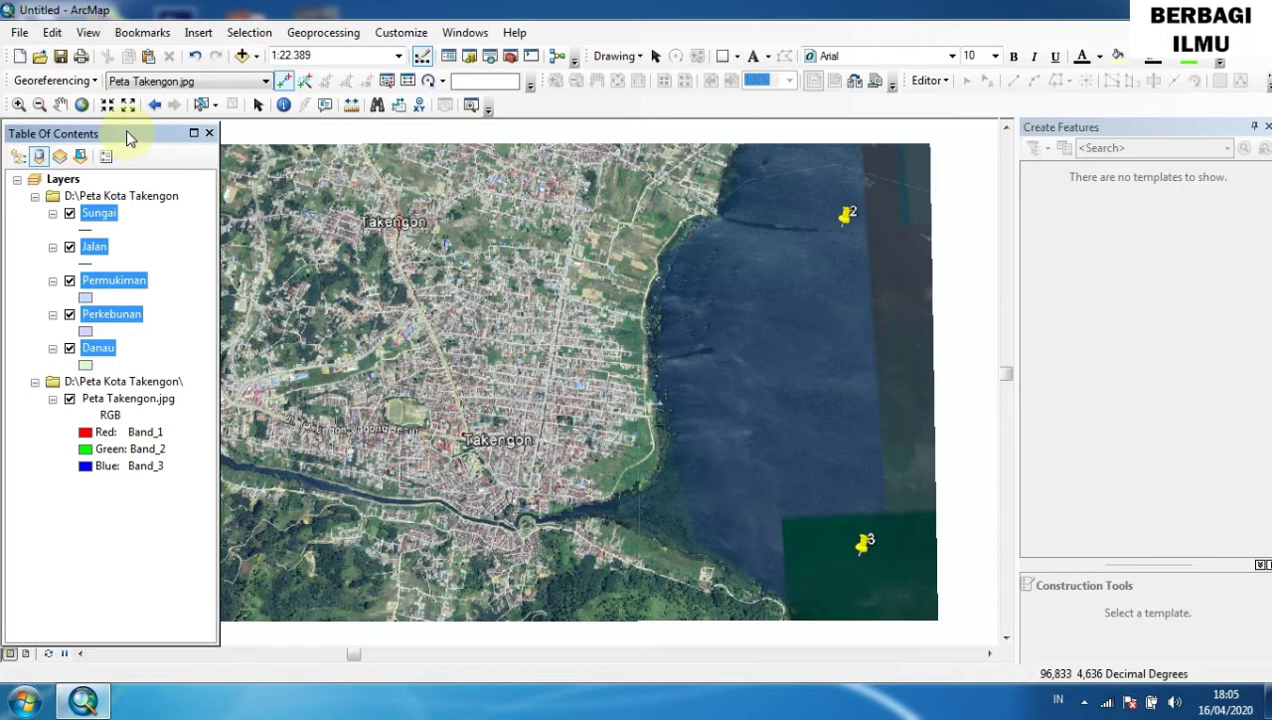
Shift the table of contents sideways and adjust its width so it covers less of the map while layer names stay readable.
mouse_move(126, 134)
left_mouse_down()
mouse_move(27, 136)
mouse_move(108, 136)
left_mouse_up()
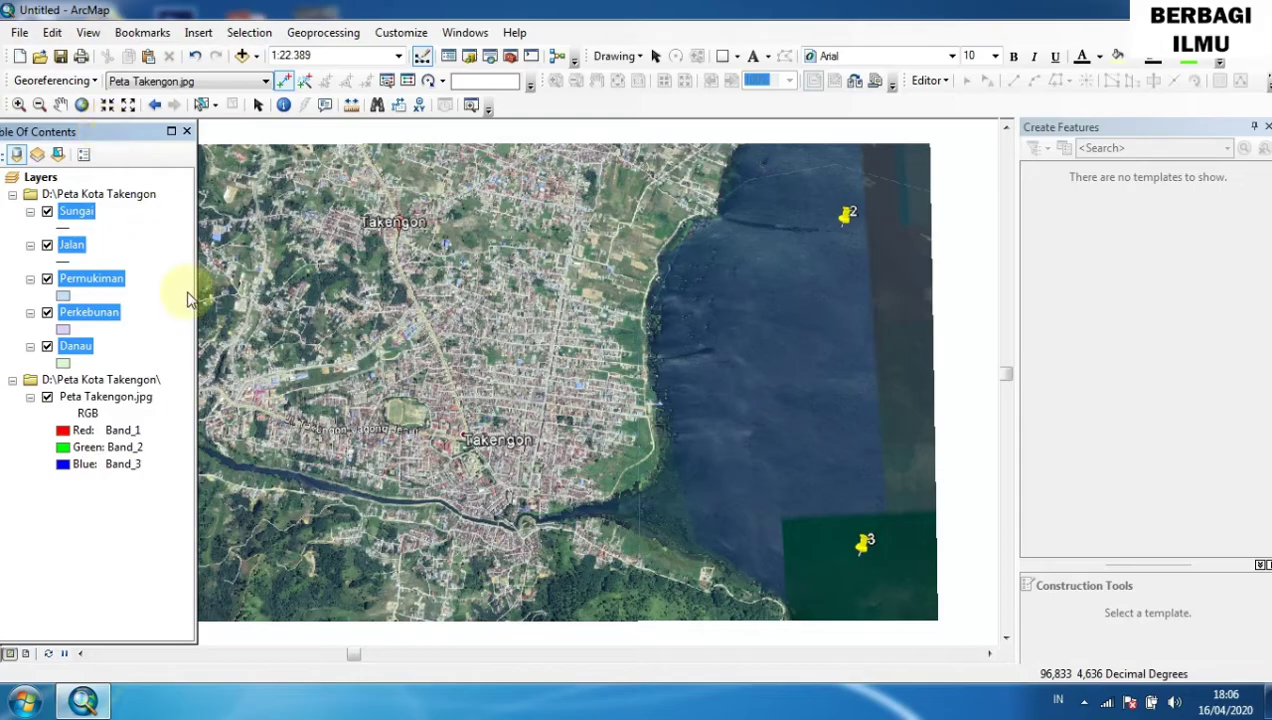
left_click_drag(187, 287, 143, 275)
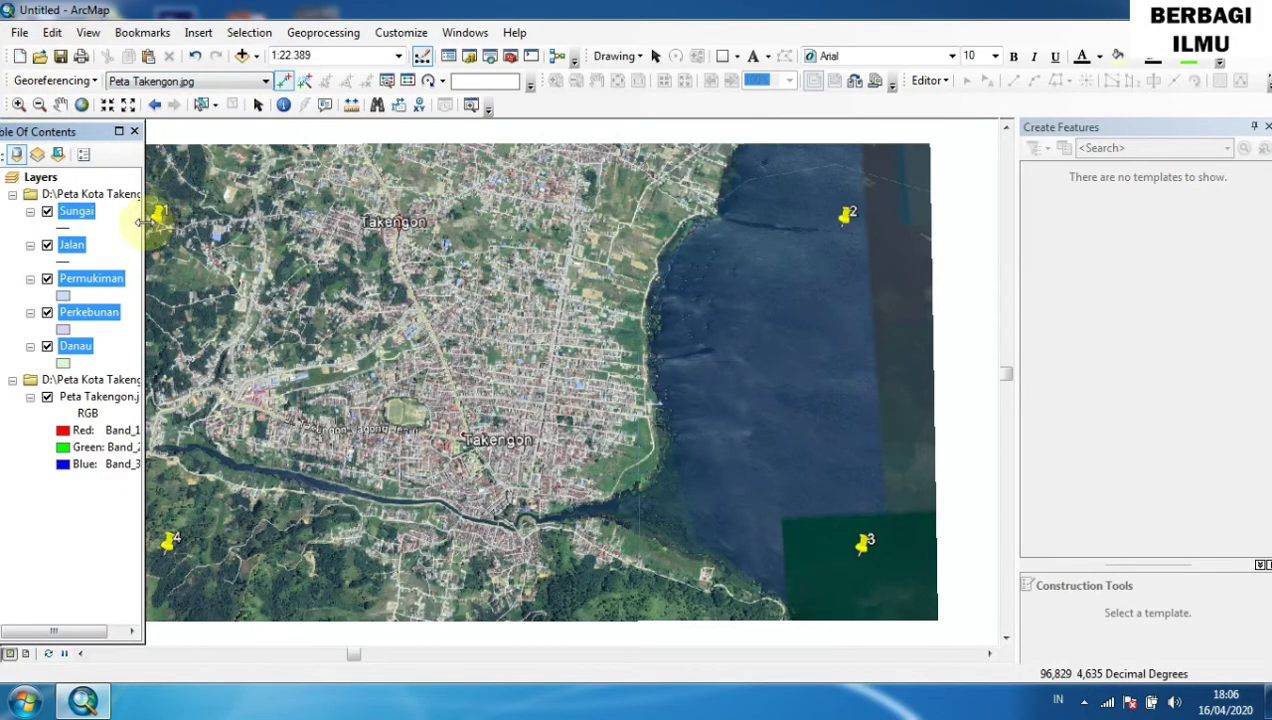
left_click_drag(145, 222, 187, 221)
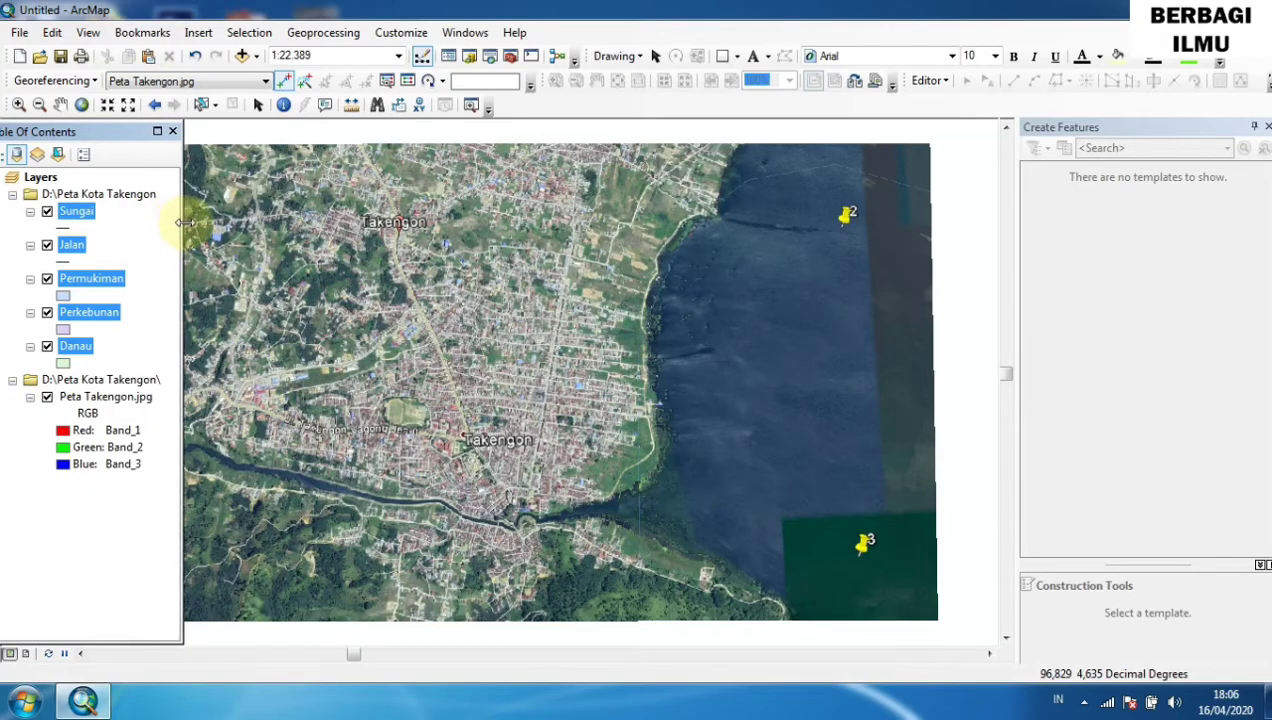
Zoom the map to the full extent of the Peta Takengon.jpg layer.
left_click(40, 105)
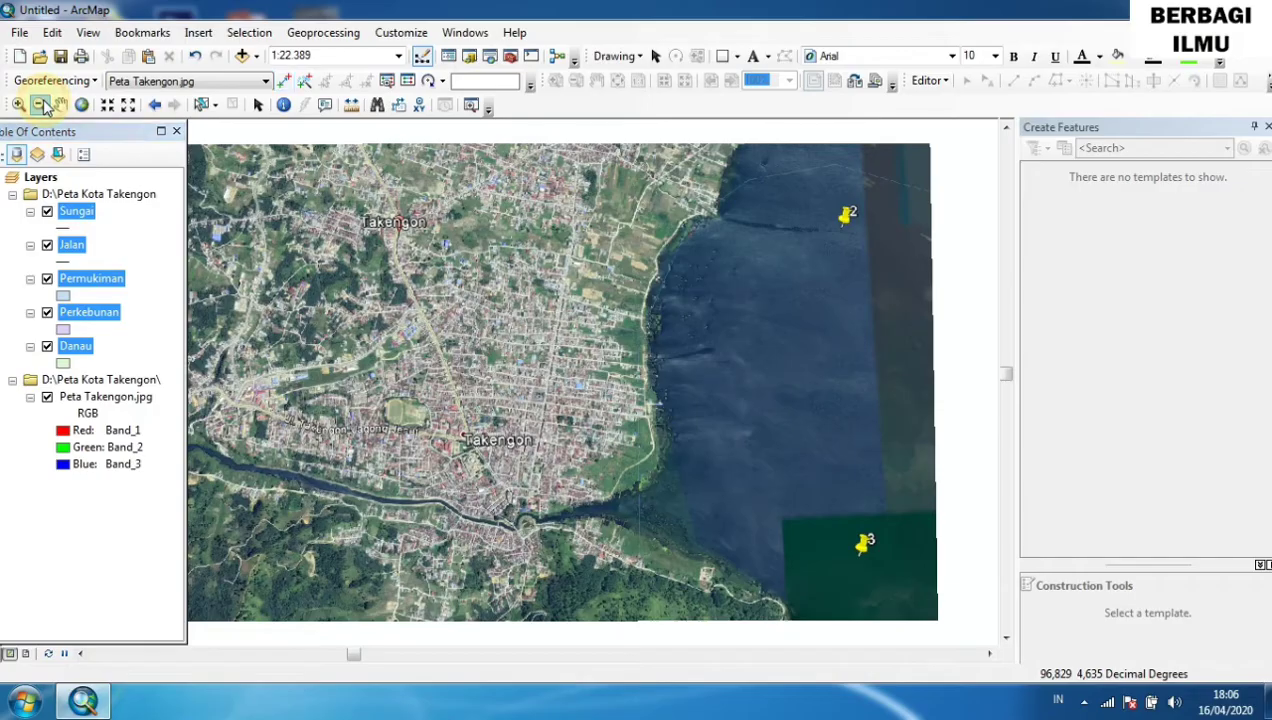
left_click(506, 358)
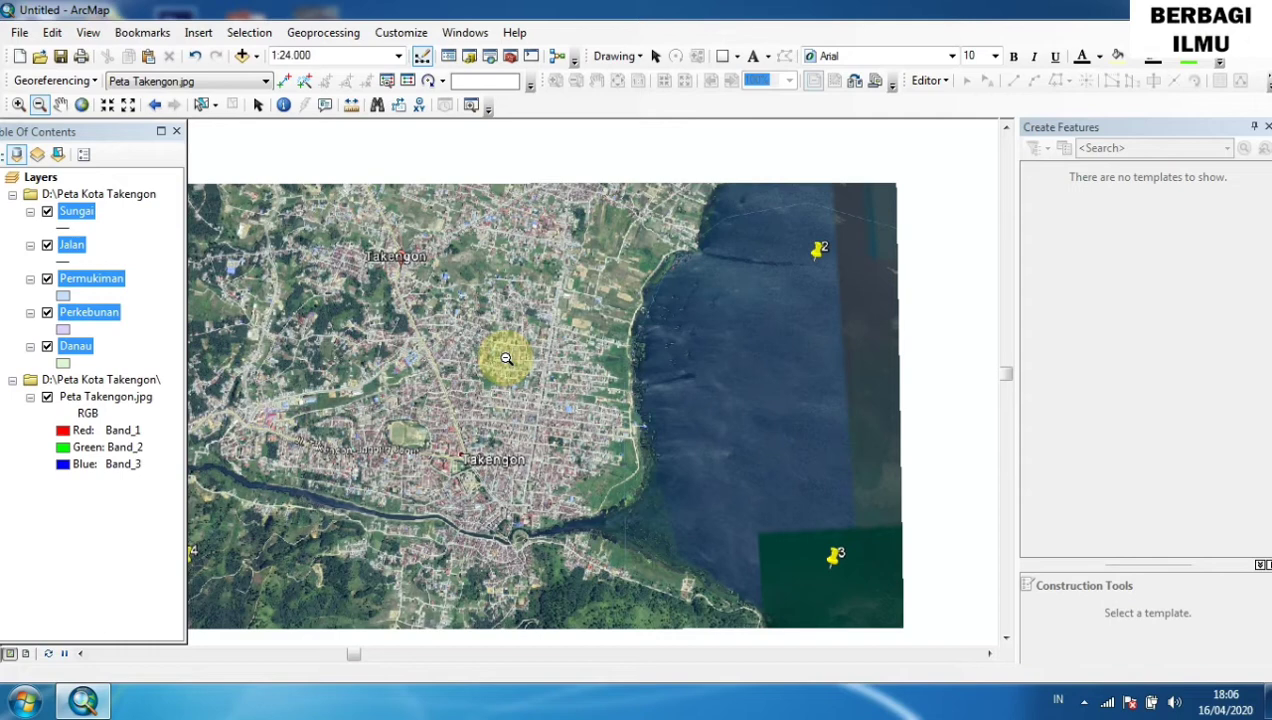
left_click(354, 658)
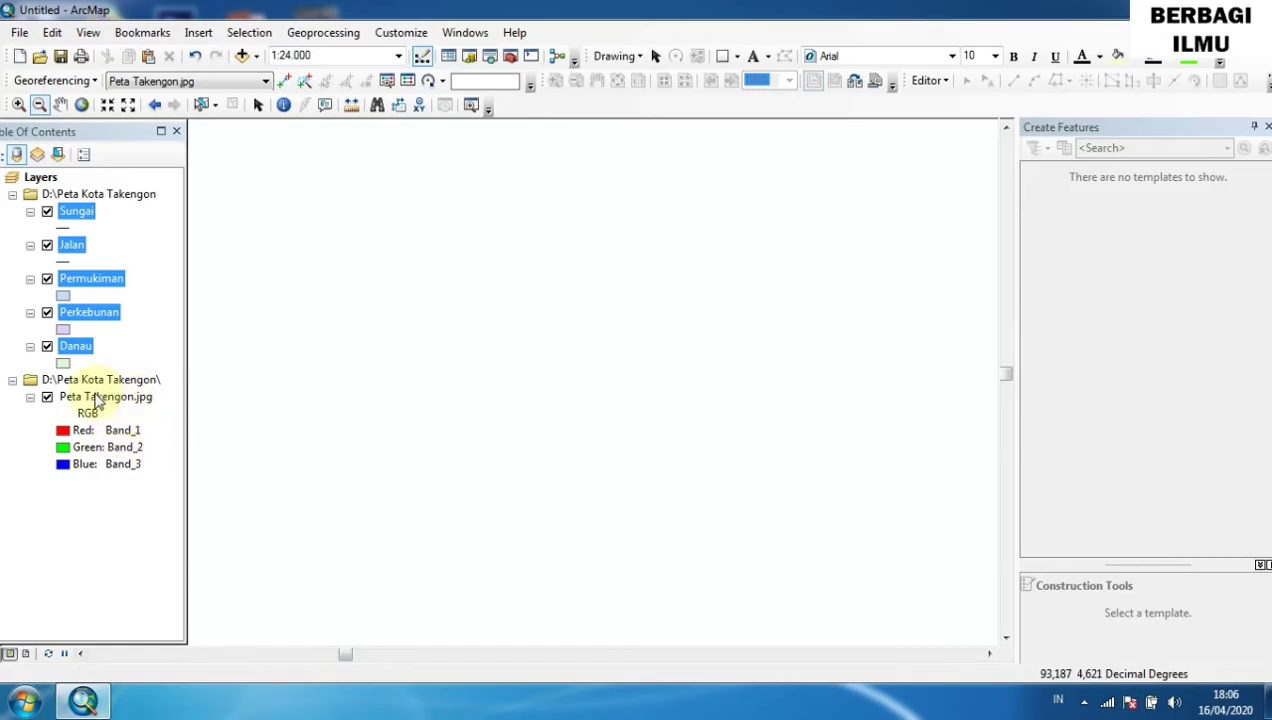
left_click(97, 400)
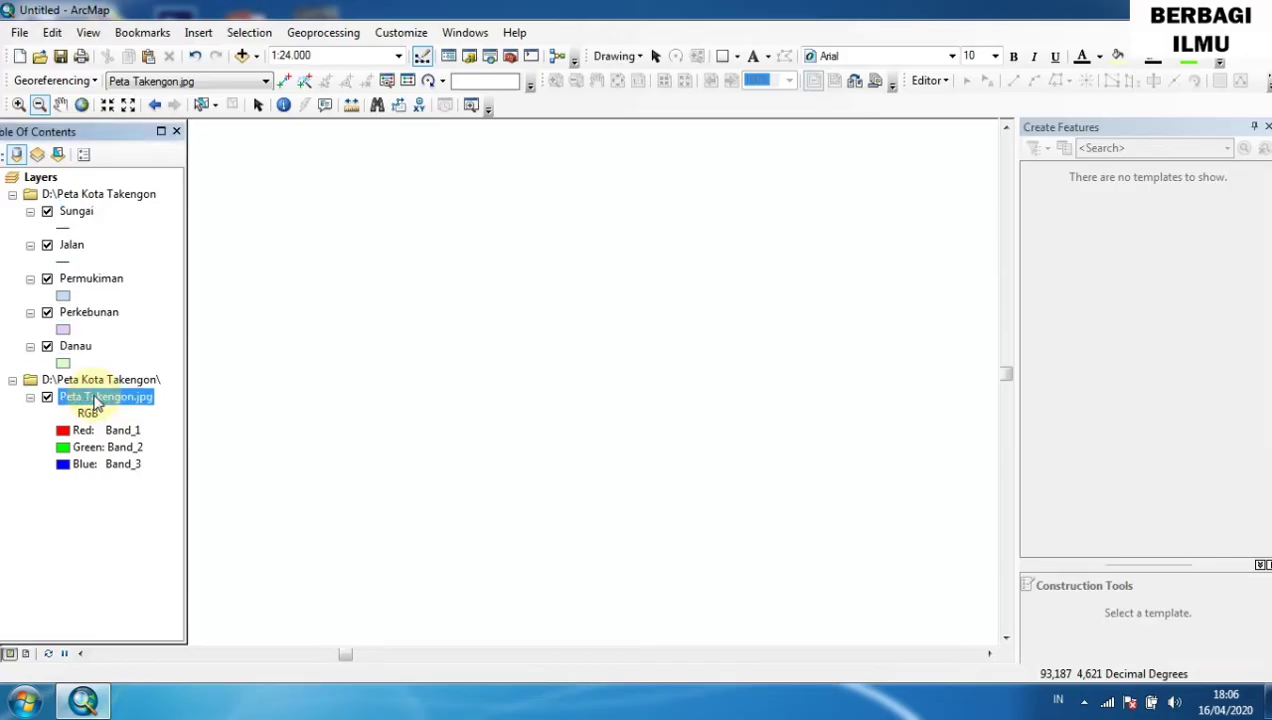
right_click(97, 400)
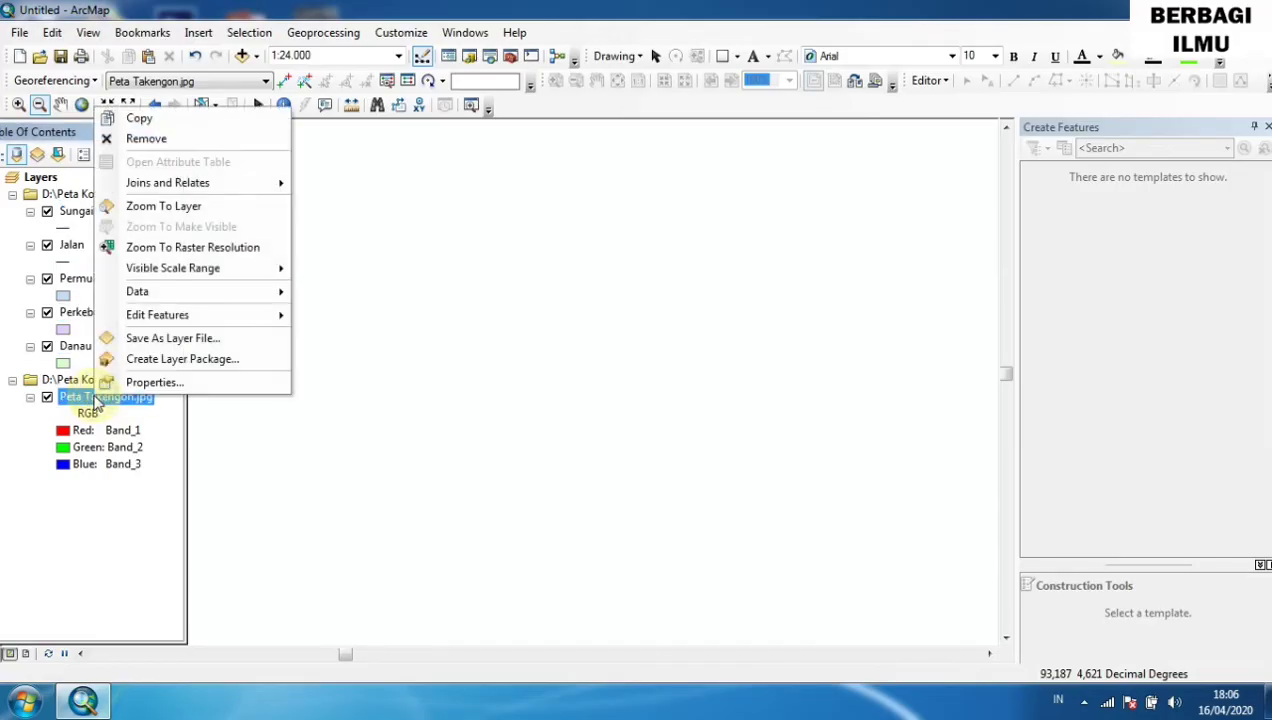
left_click(161, 206)
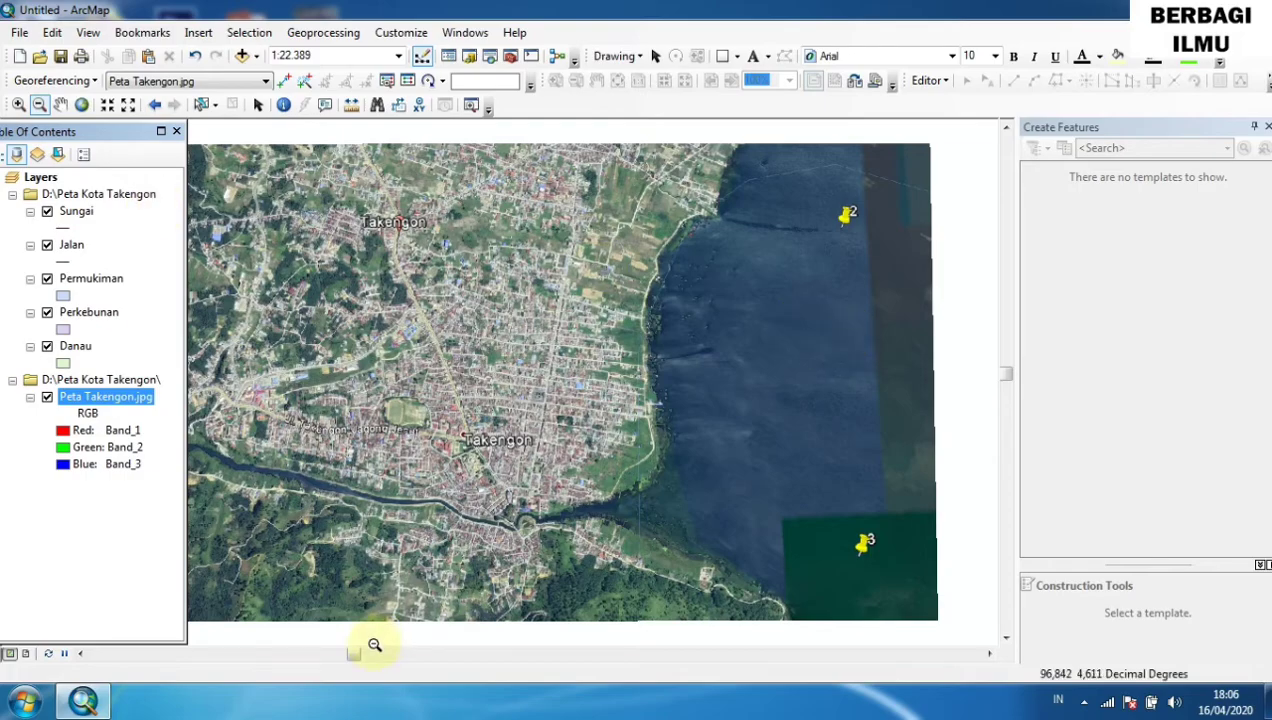
Zoom the map out to 1:24.000 and shift it until all four numbered control points are in view.
left_click(83, 655)
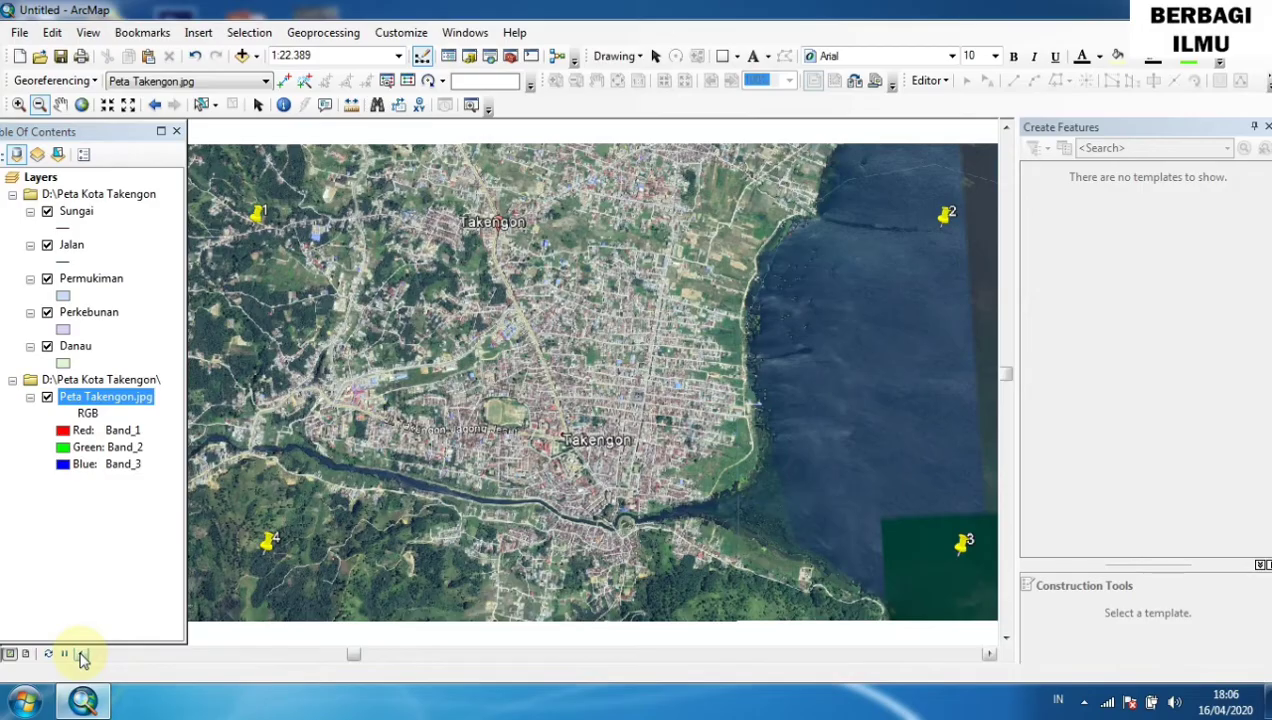
left_click(83, 655)
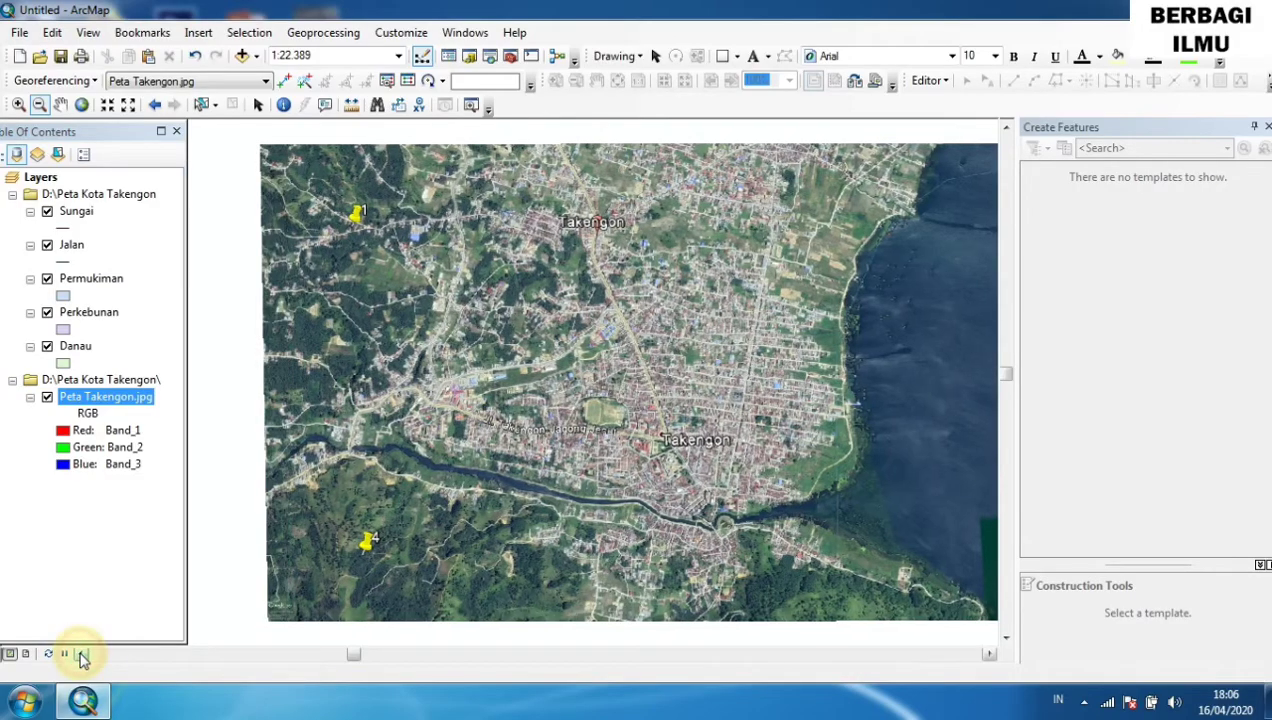
left_click(989, 653)
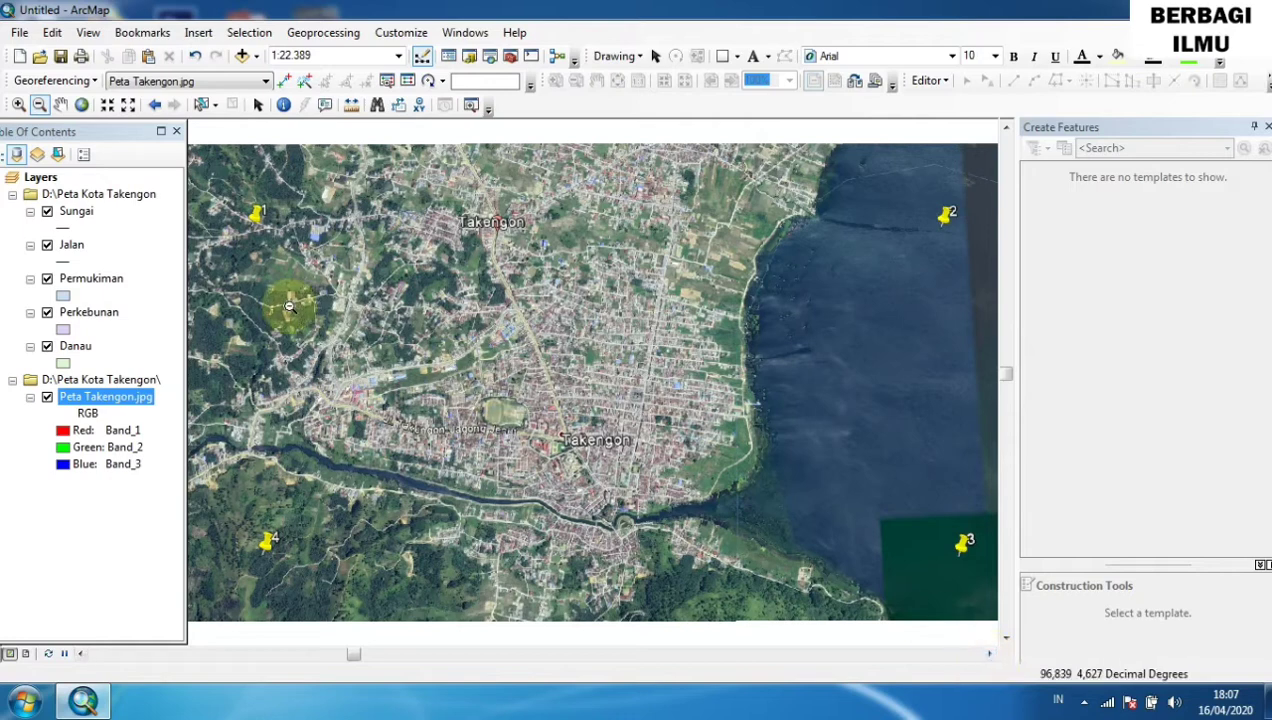
left_click(40, 106)
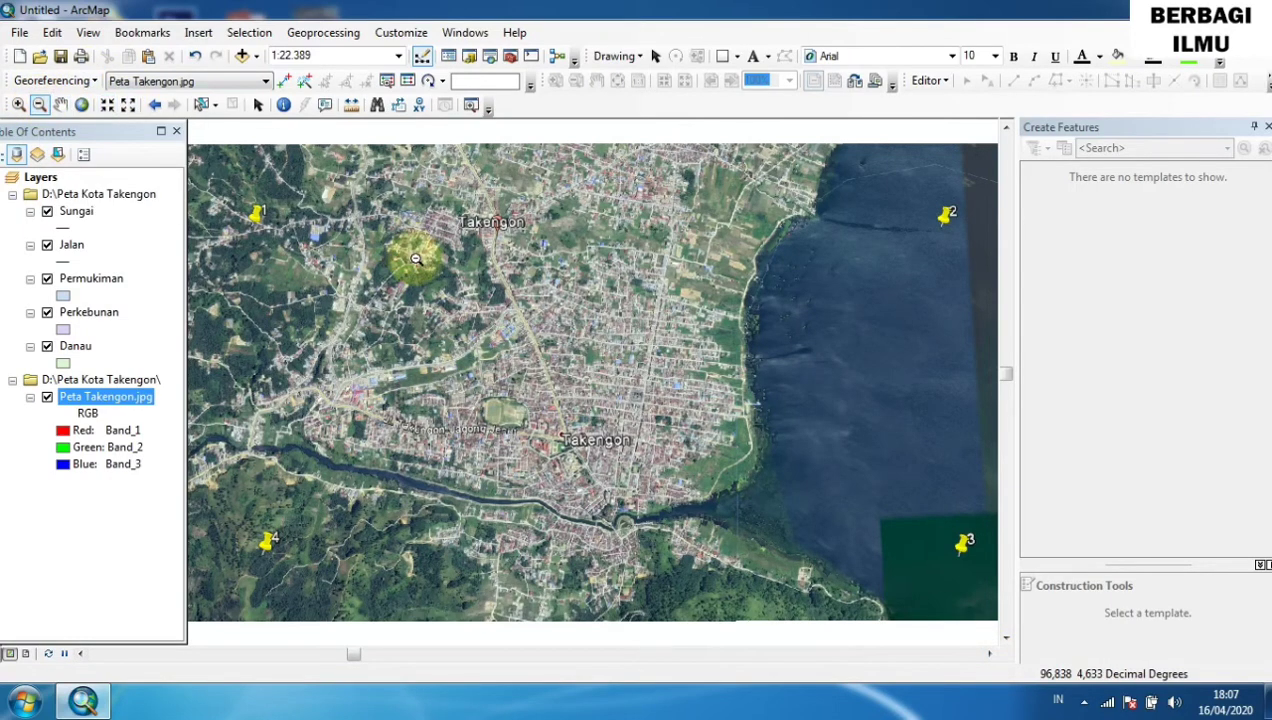
left_click(623, 389)
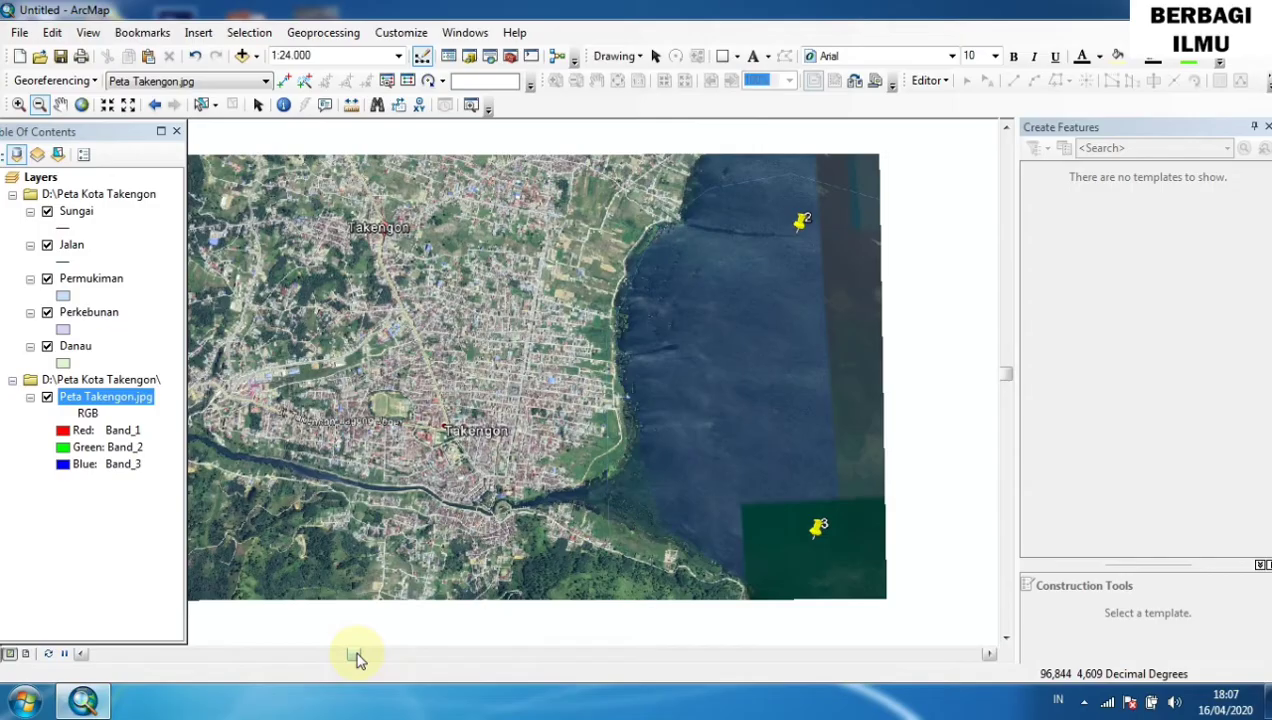
left_click(83, 655)
left_click(83, 655)
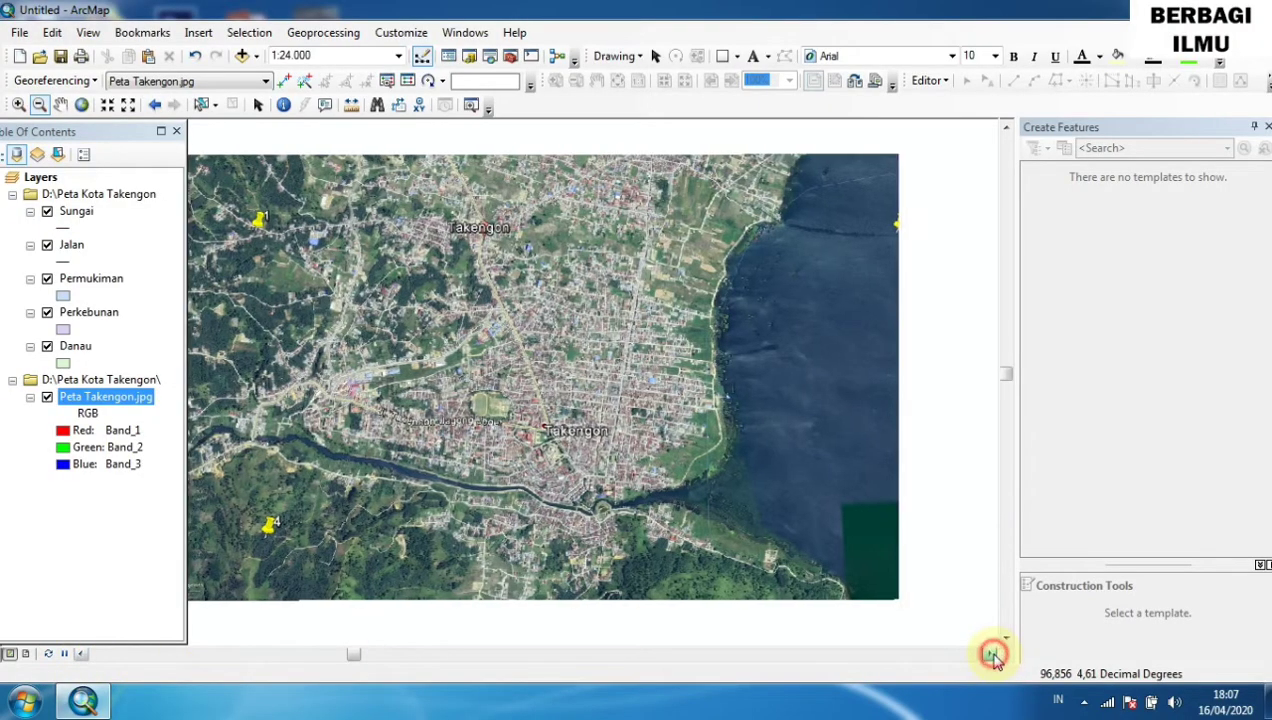
left_click(990, 654)
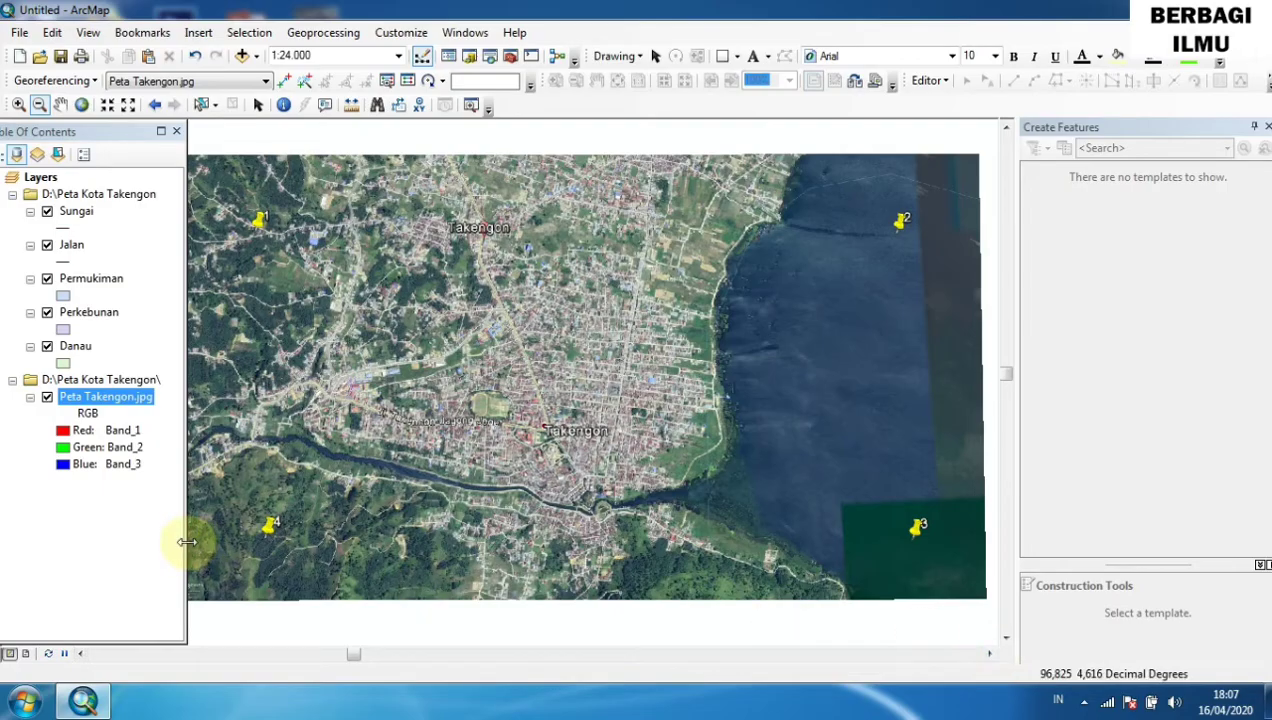
Narrow the table of contents, zoom out to 1:25.000 and shift the map so the image lies clear of it.
left_click_drag(186, 541, 162, 535)
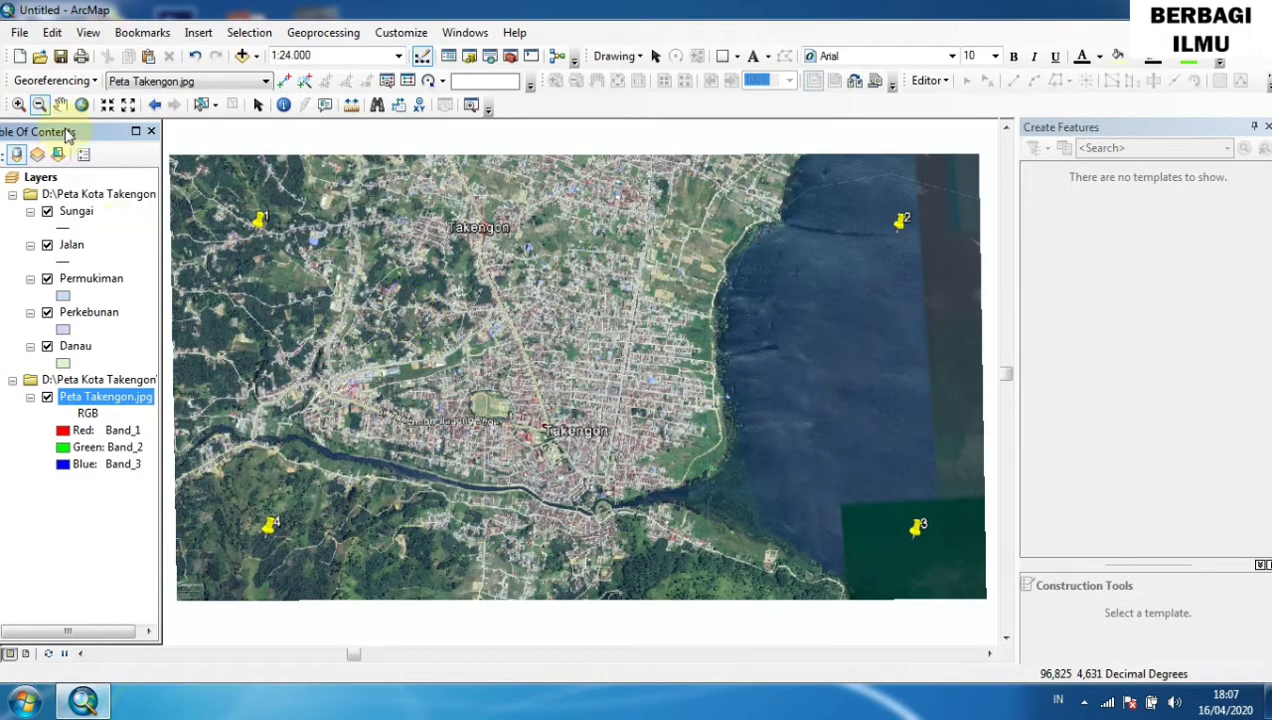
left_click(39, 104)
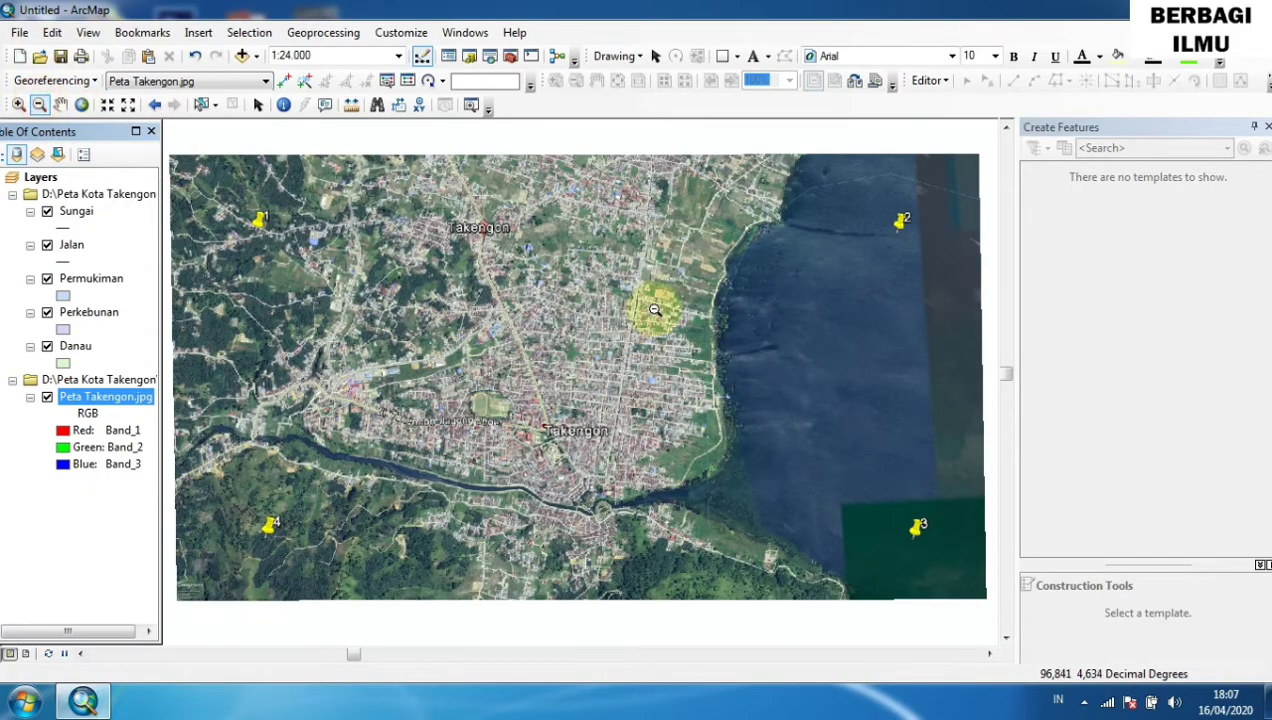
left_click(757, 417)
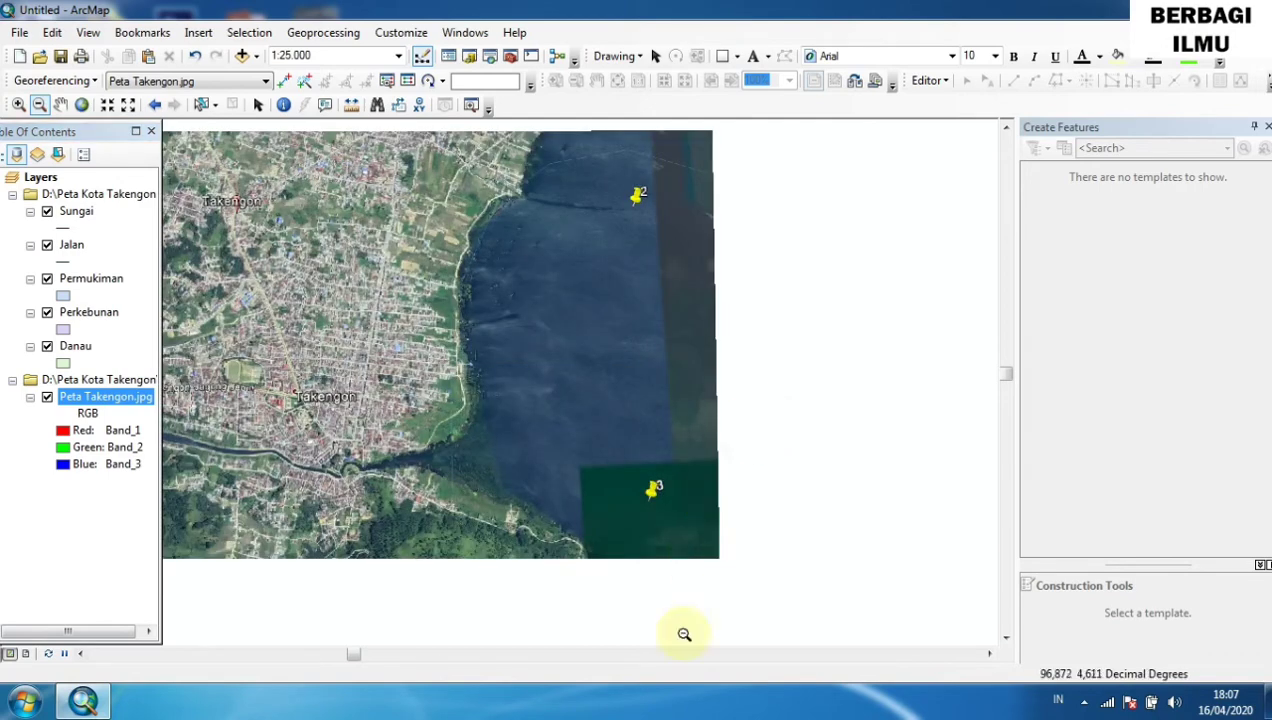
left_click(83, 655)
left_click(83, 655)
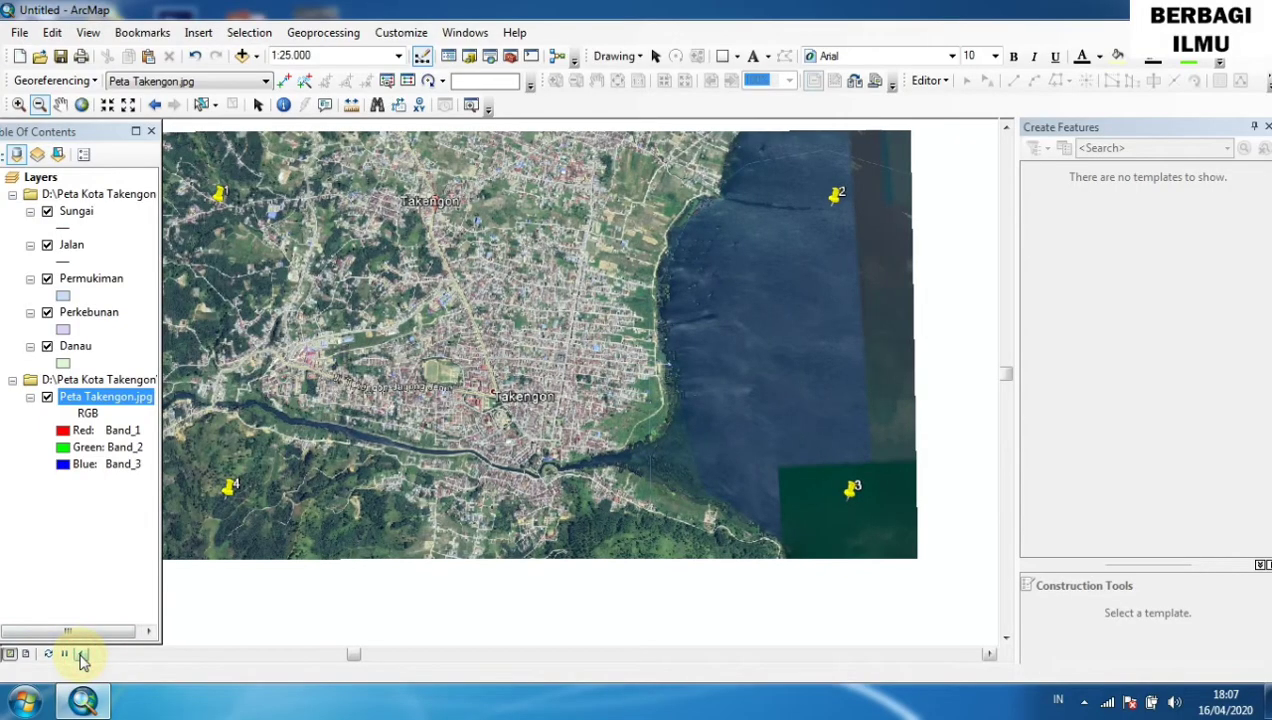
left_click(83, 655)
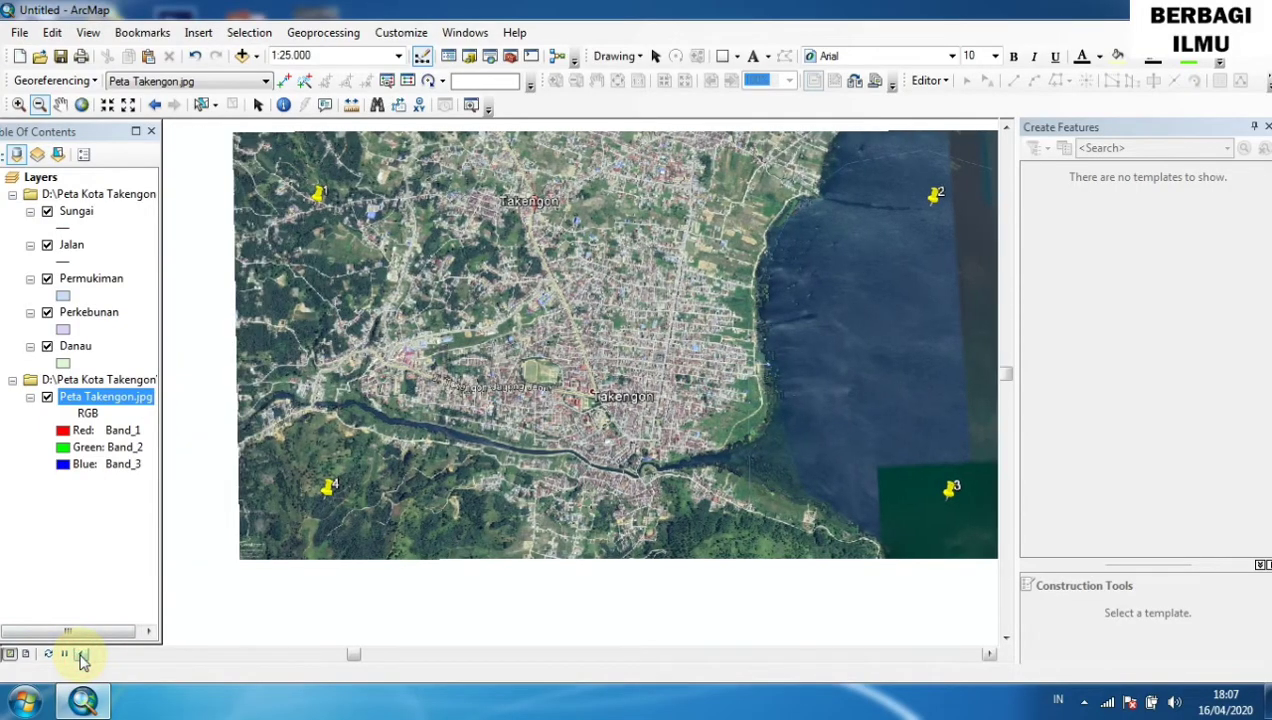
left_click(1007, 130)
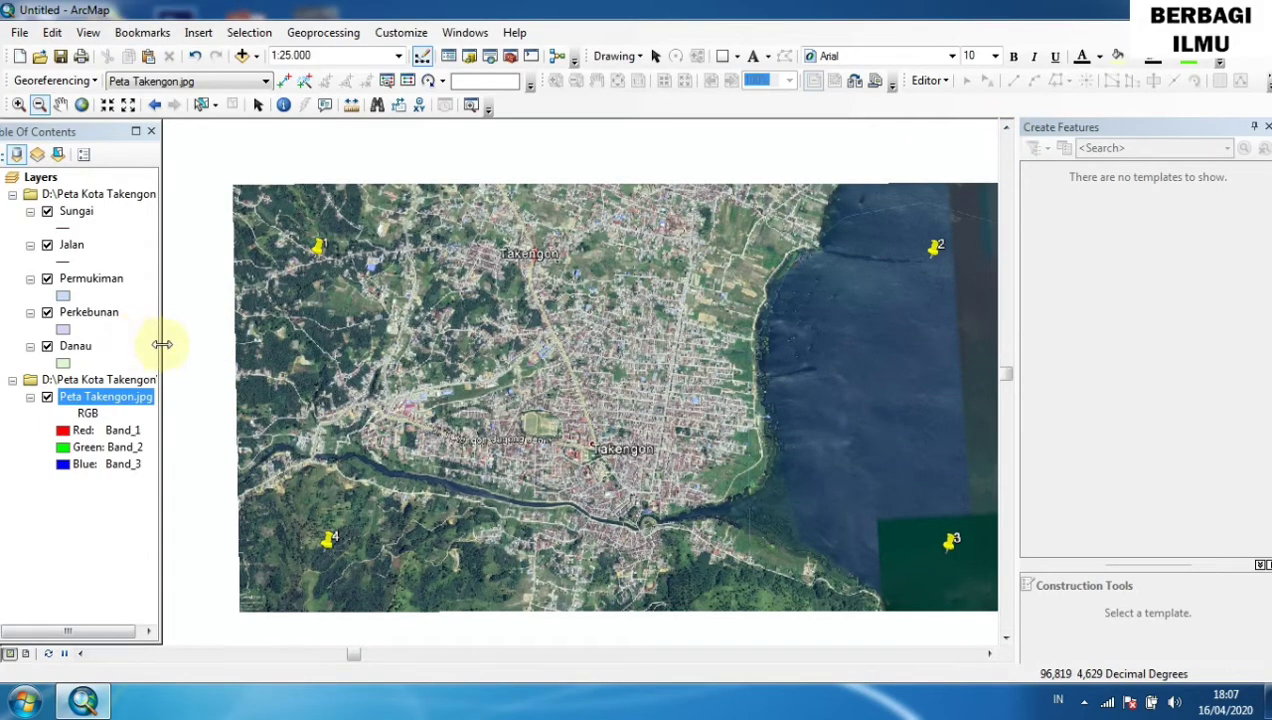
Widen the table of contents and reposition it so the whole window shows beside the image.
left_click_drag(162, 344, 188, 346)
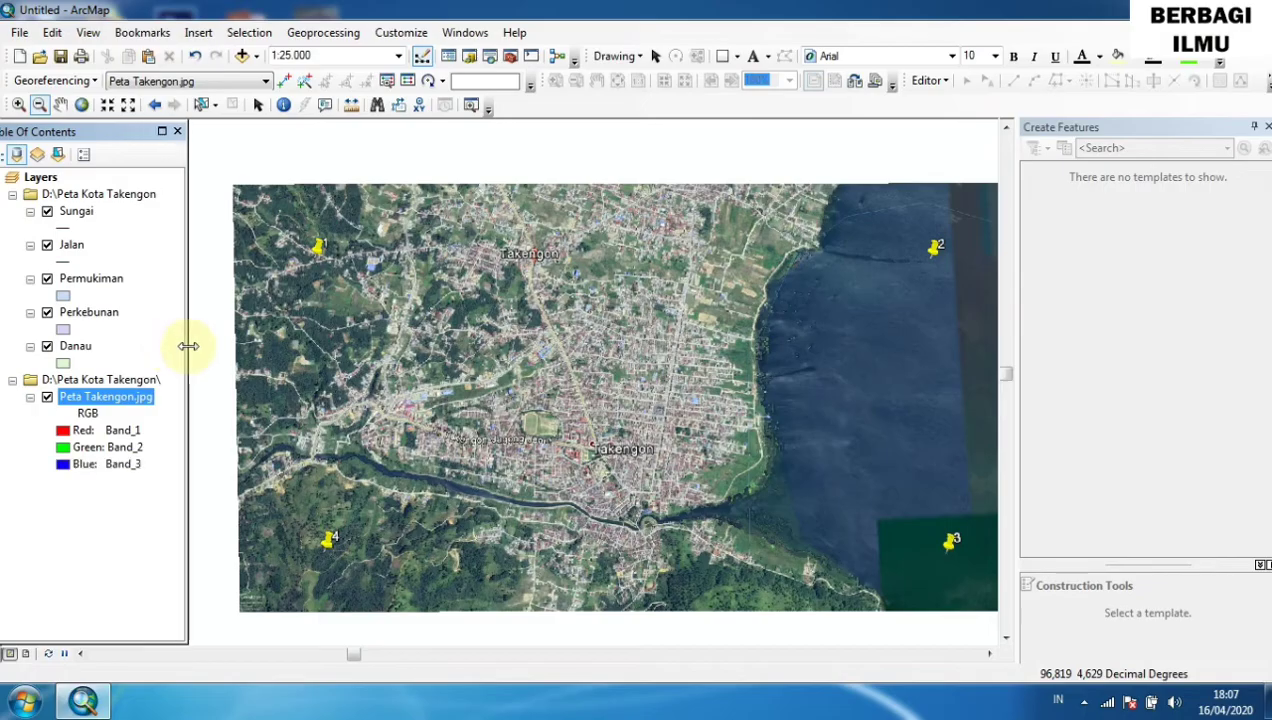
left_click(104, 131)
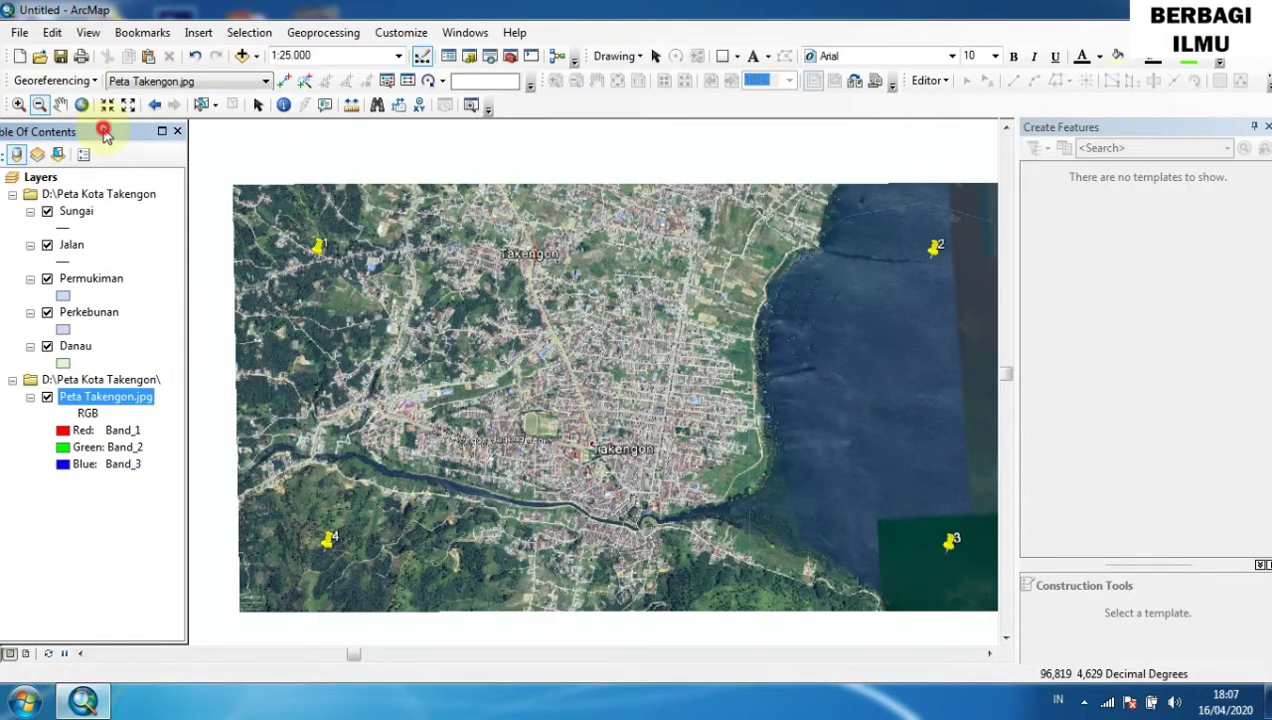
left_click_drag(105, 131, 135, 146)
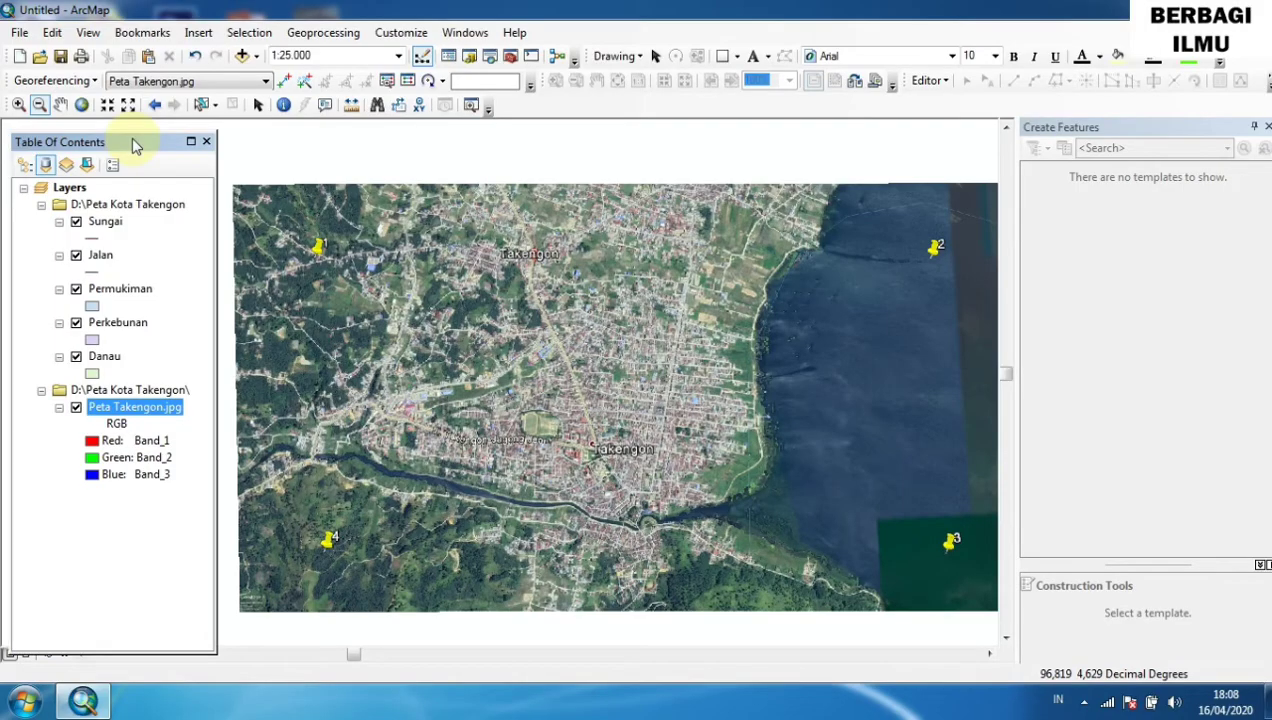
Start an edit session for the shapefile layers, continuing despite the spatial reference warnings.
left_click(946, 82)
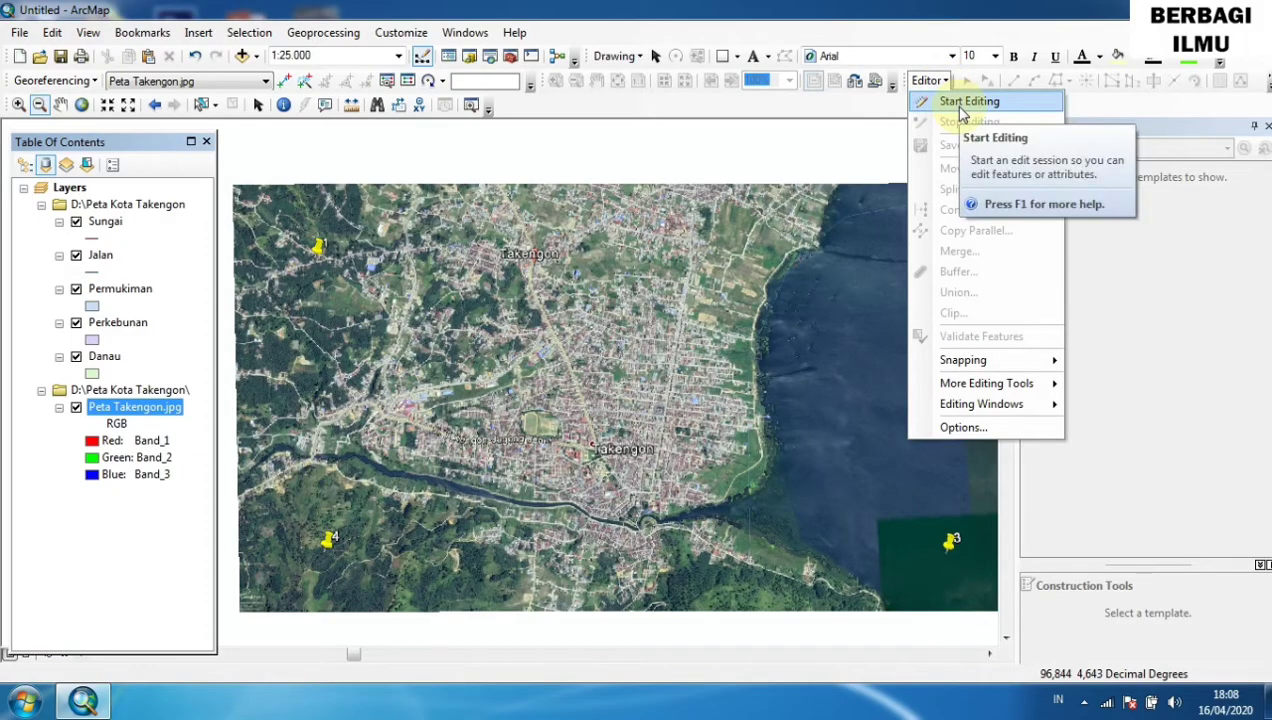
left_click(962, 104)
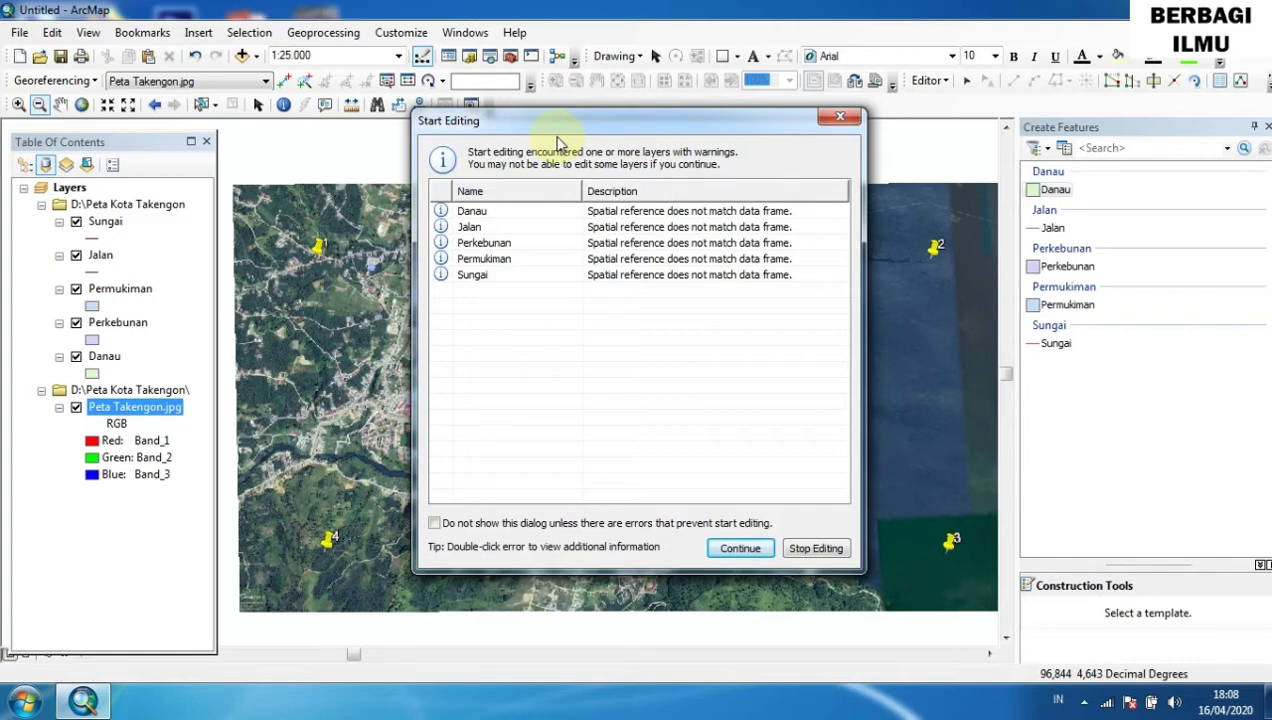
left_click(730, 556)
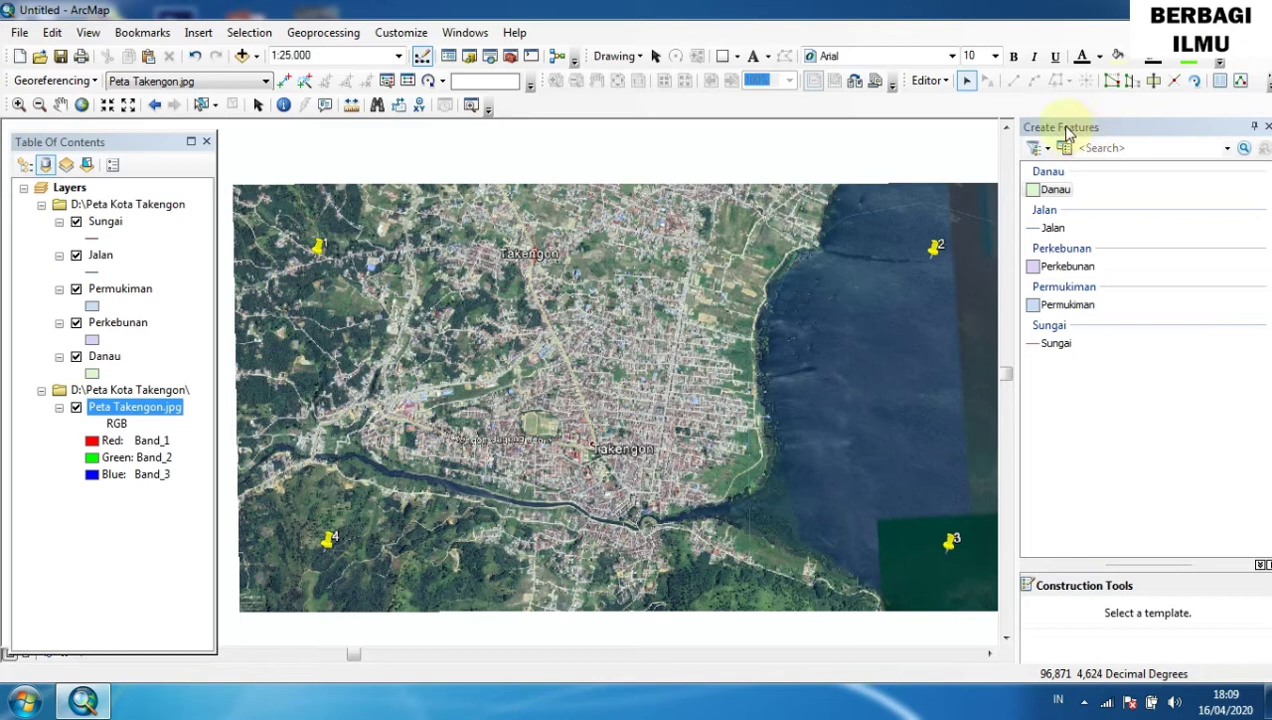
Check which editing windows are available, including Create Features, without opening another one.
left_click(950, 85)
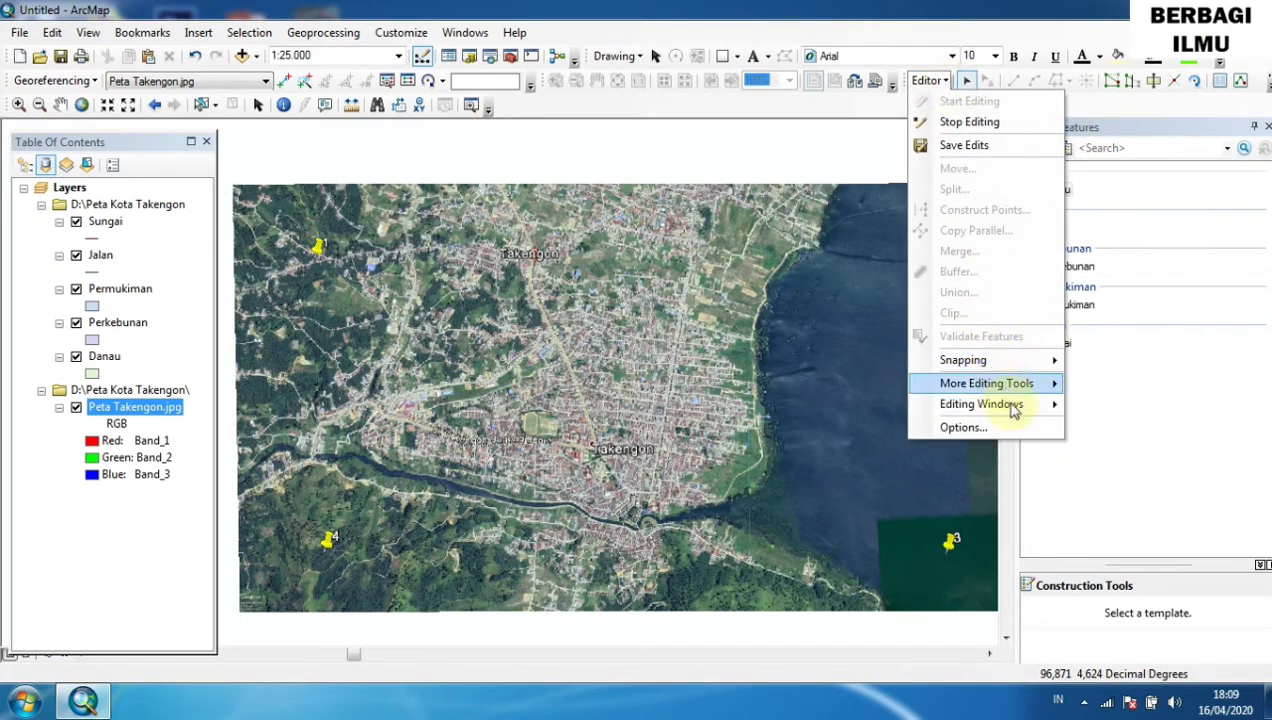
mouse_move(1022, 410)
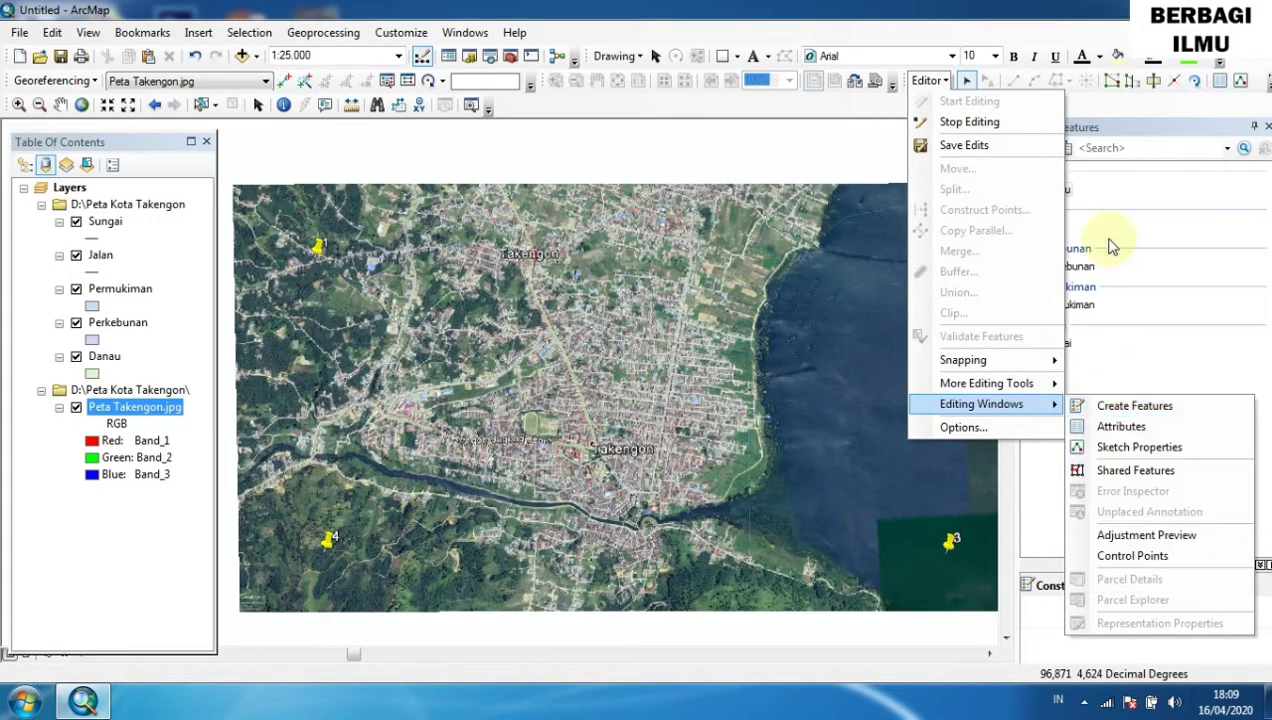
left_click(1131, 123)
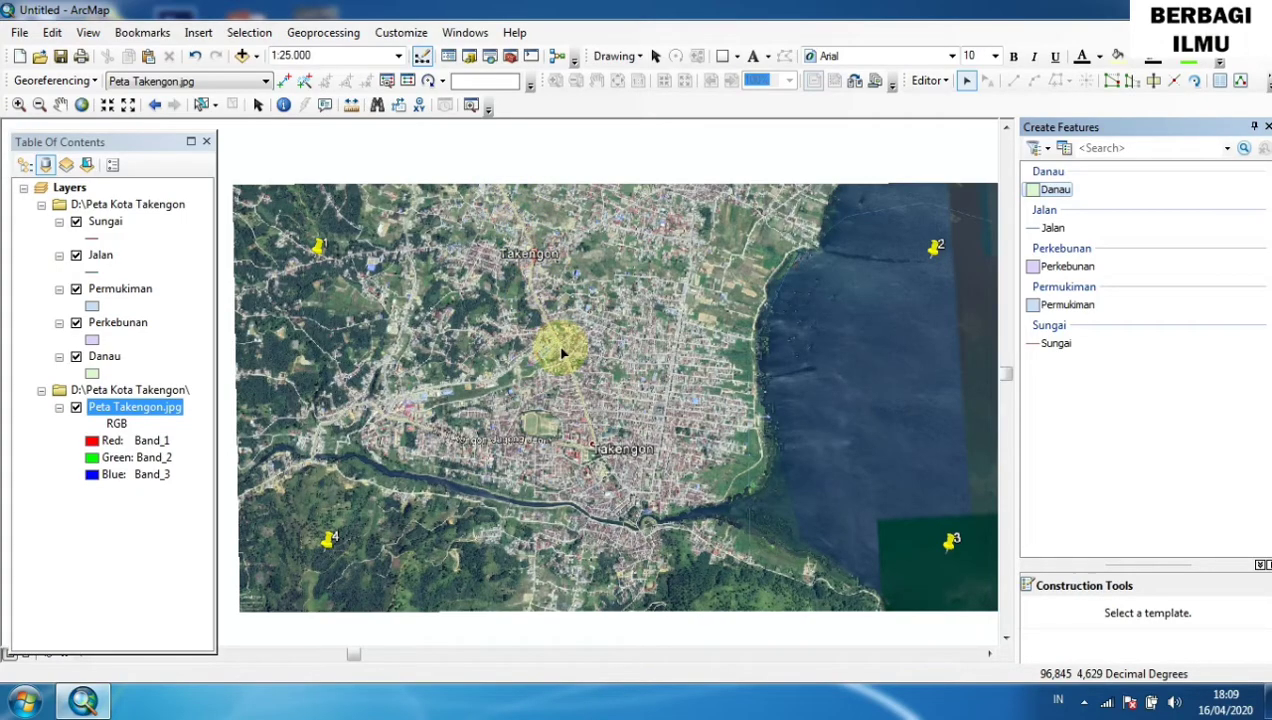
Zoom in to 1:8.000 and examine the main road around the northern Takengon marker.
scroll(546, 384, "up", 1)
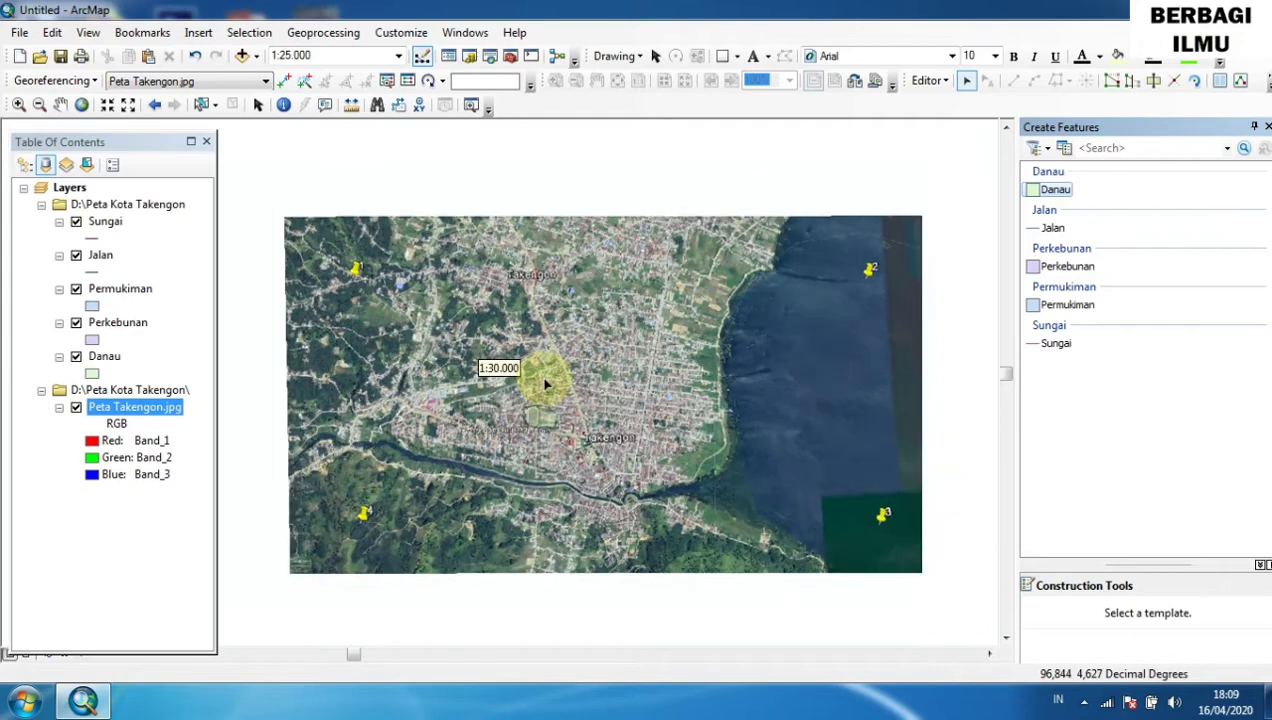
scroll(546, 384, "down", 1)
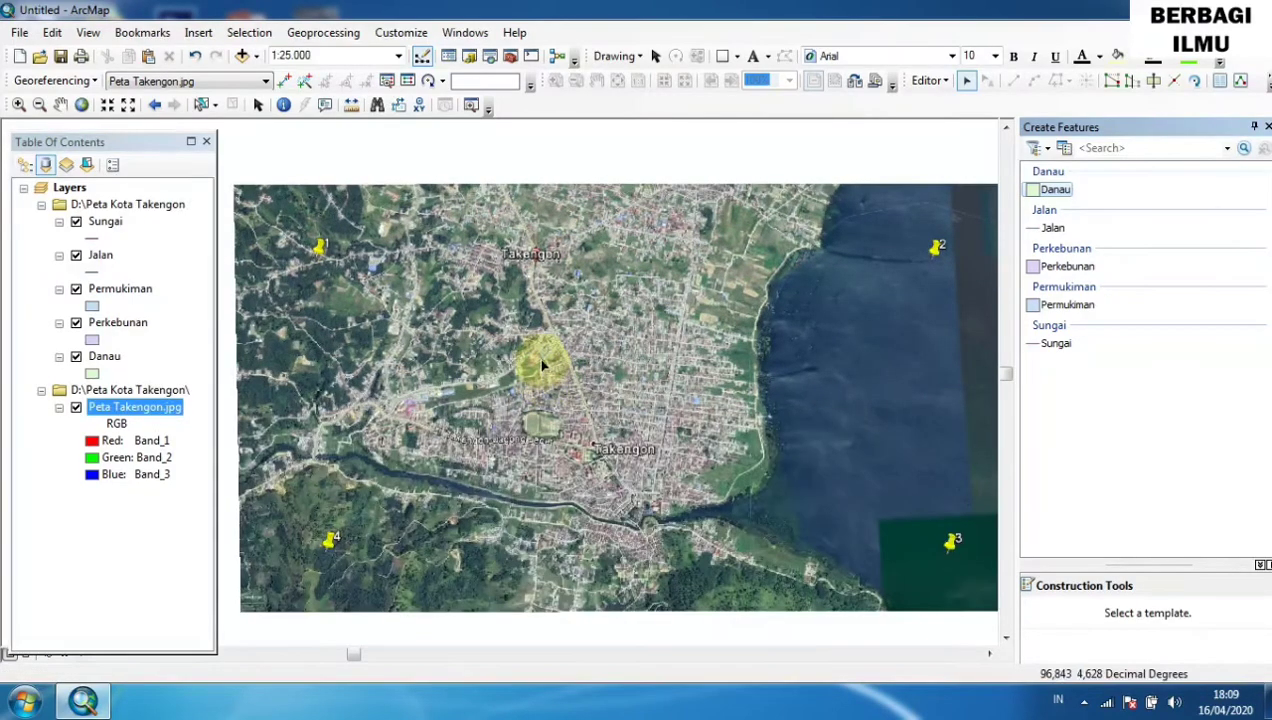
scroll(542, 355, "down", 1)
scroll(540, 298, "down", 1)
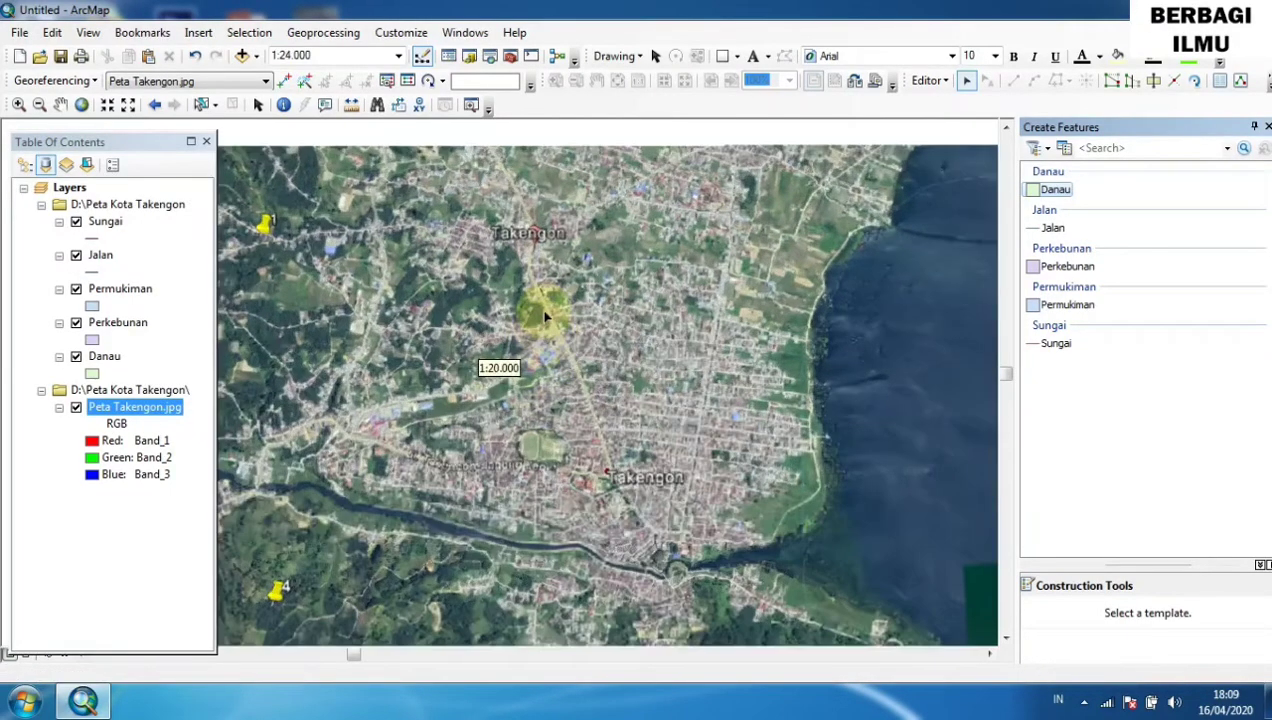
scroll(540, 284, "down", 1)
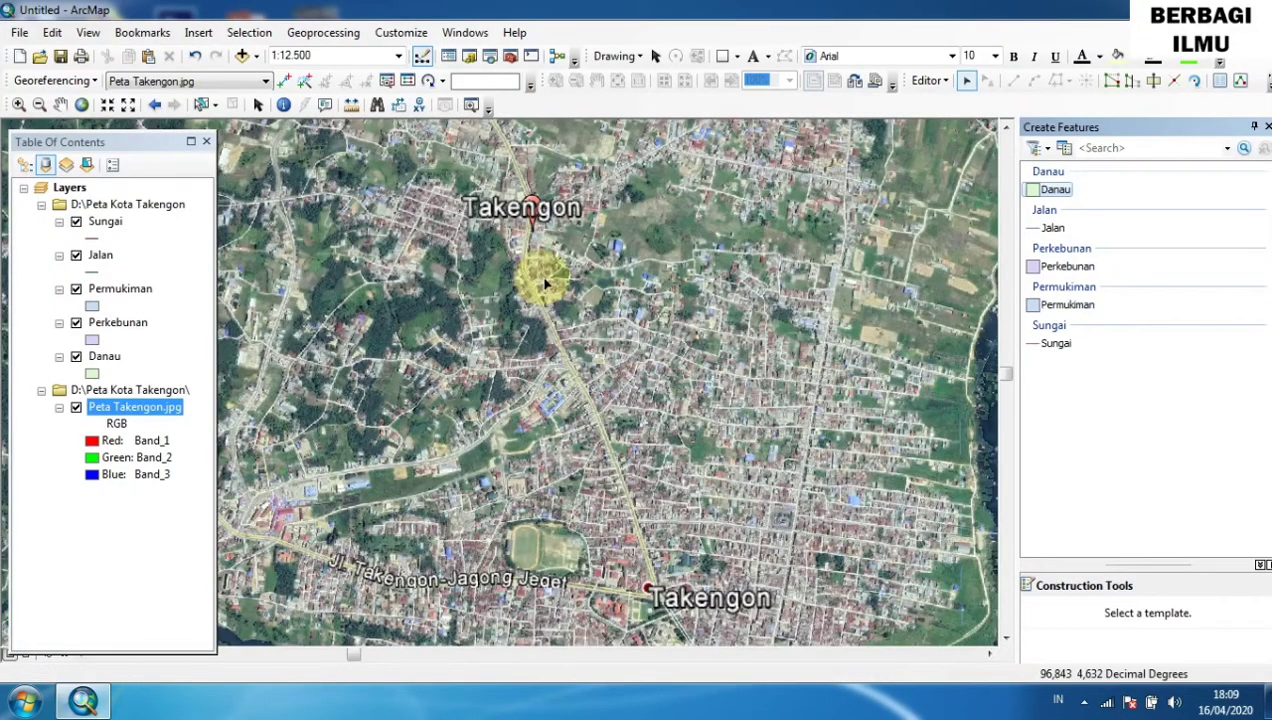
scroll(530, 285, "down", 1)
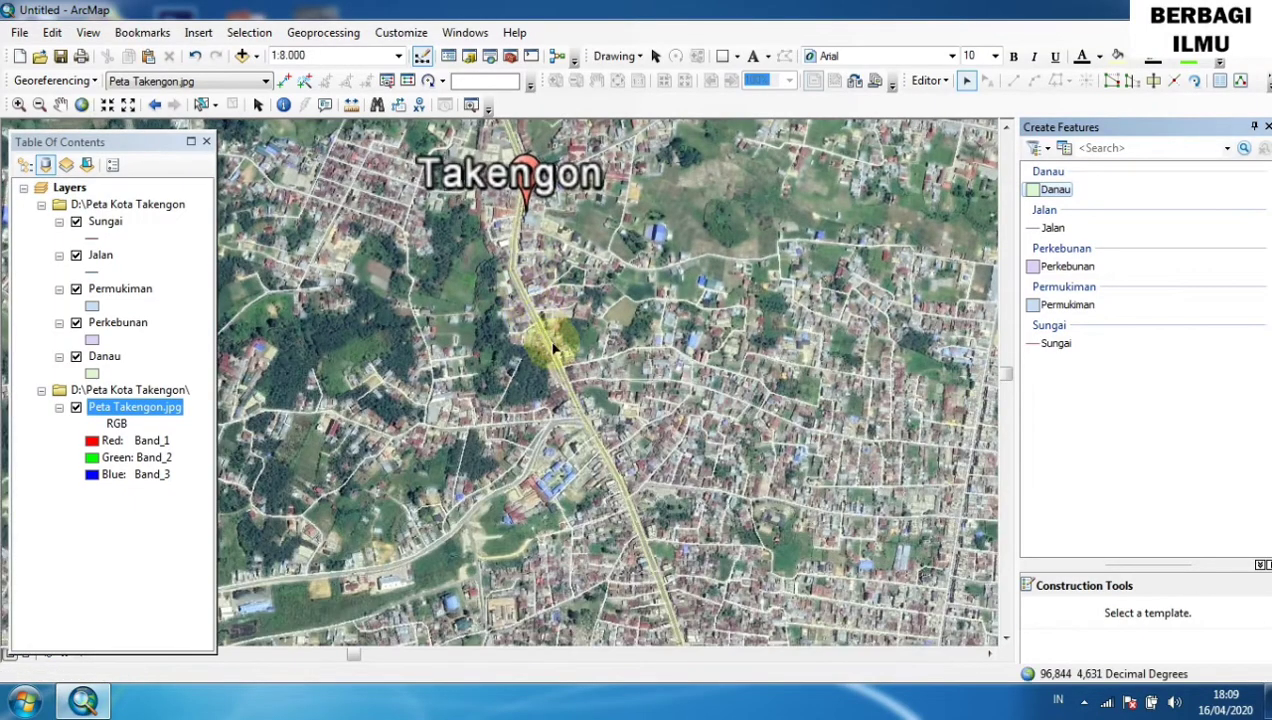
left_click(1006, 129)
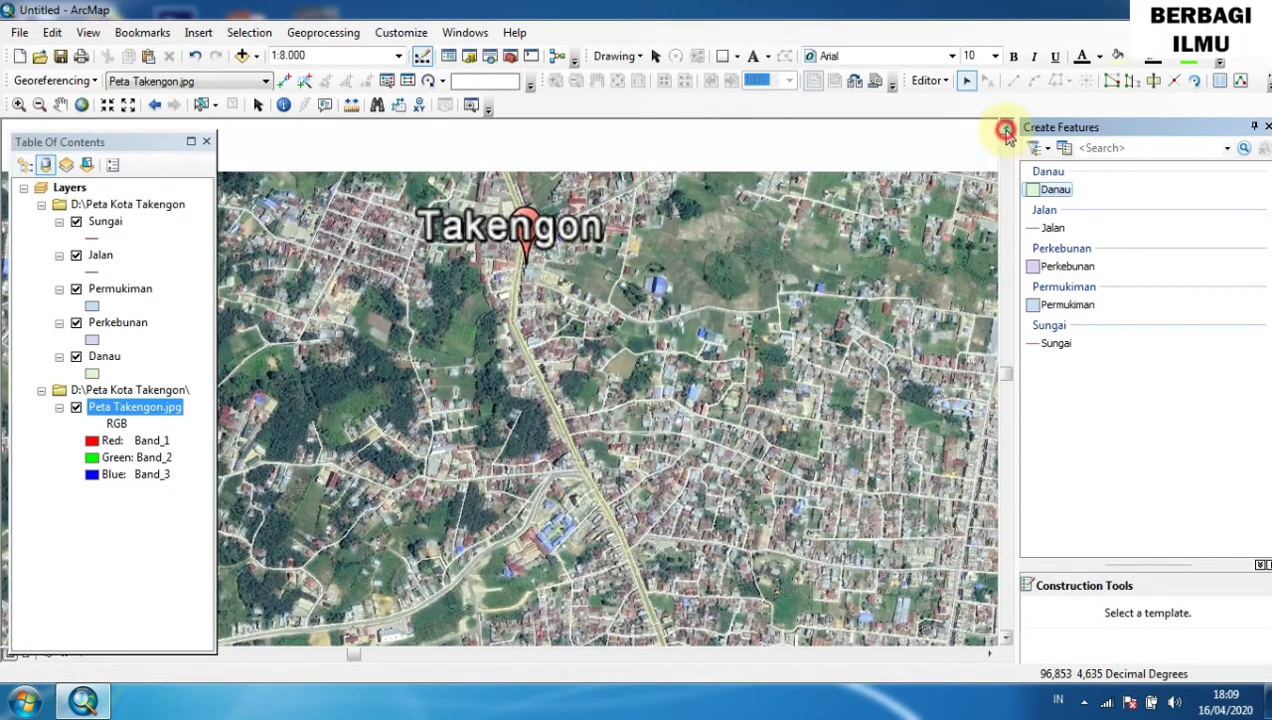
left_click(1006, 129)
left_click(1006, 129)
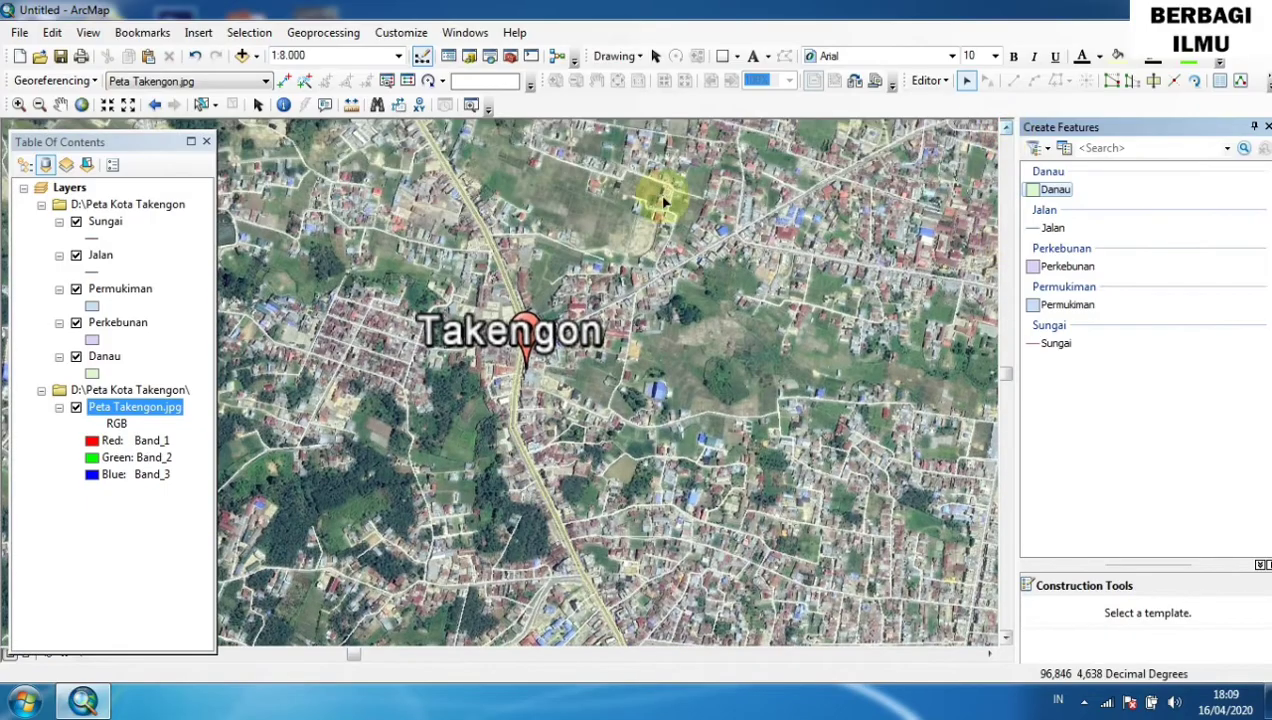
Reposition the table of contents away from the image and frame all four numbered markers of Peta Takengon.jpg at 1:25.000.
scroll(668, 293, "down", 1)
scroll(666, 292, "up", 2)
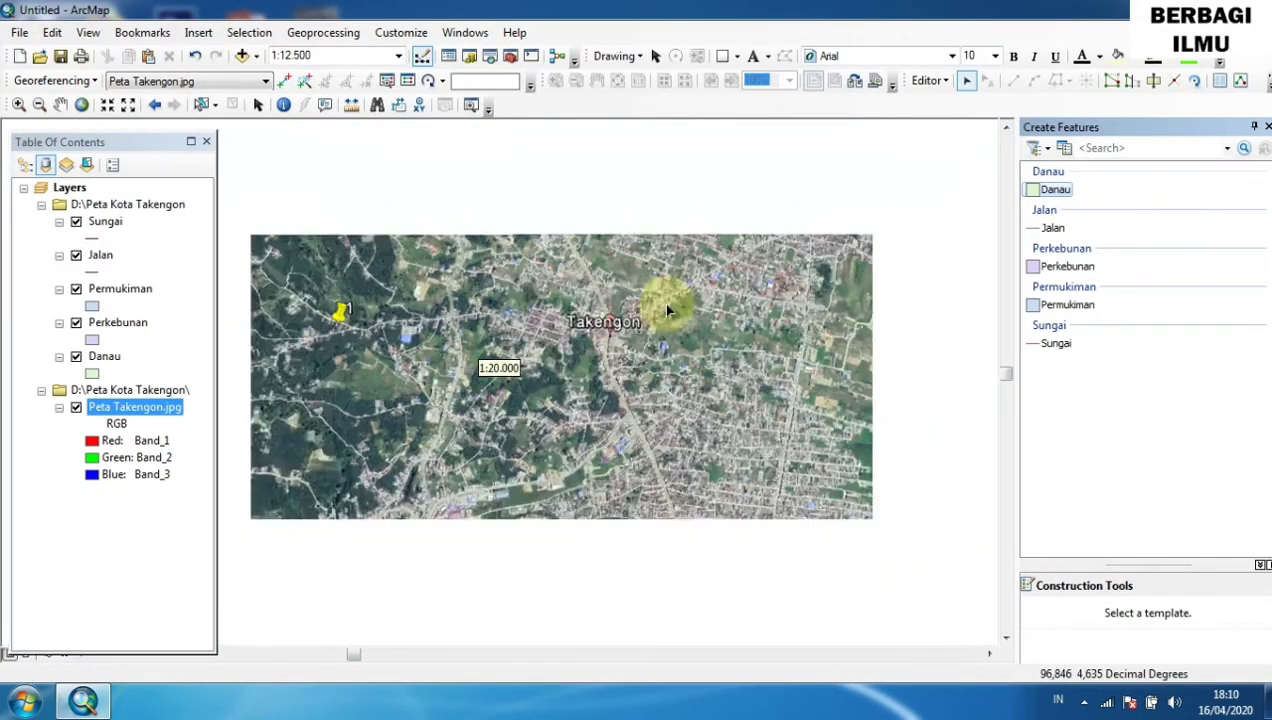
scroll(666, 310, "up", 2)
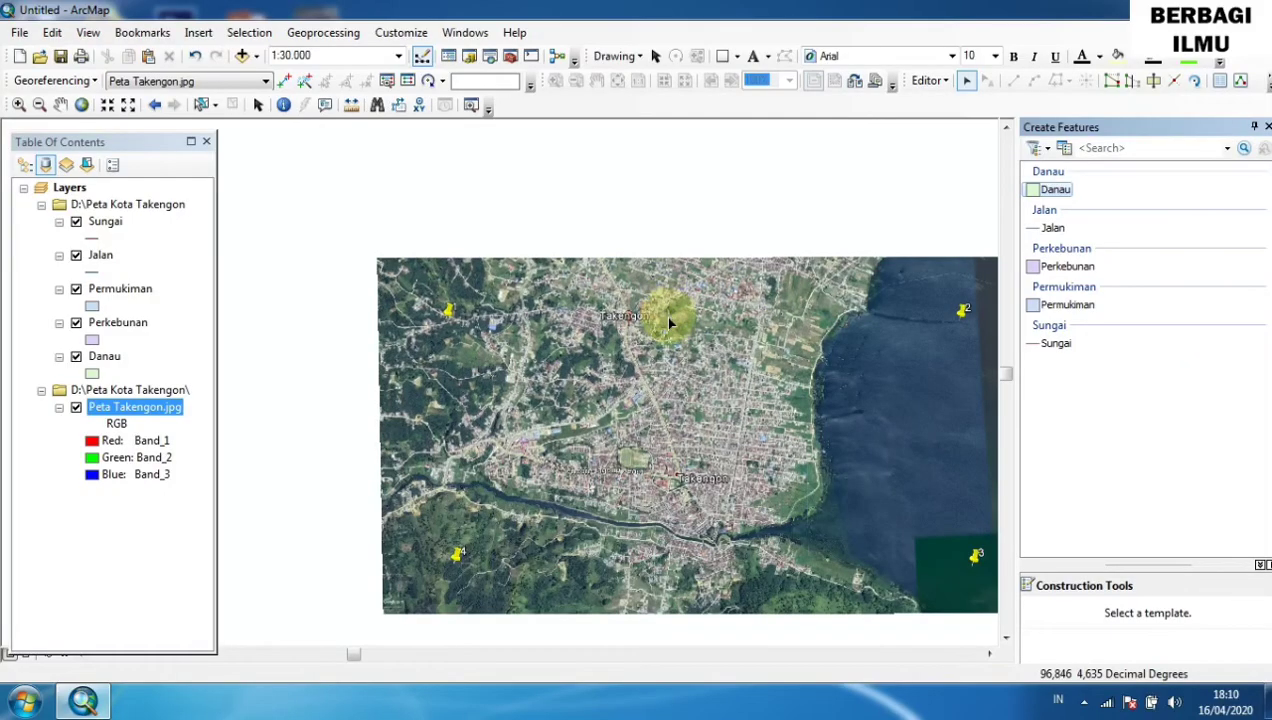
scroll(665, 317, "down", 1)
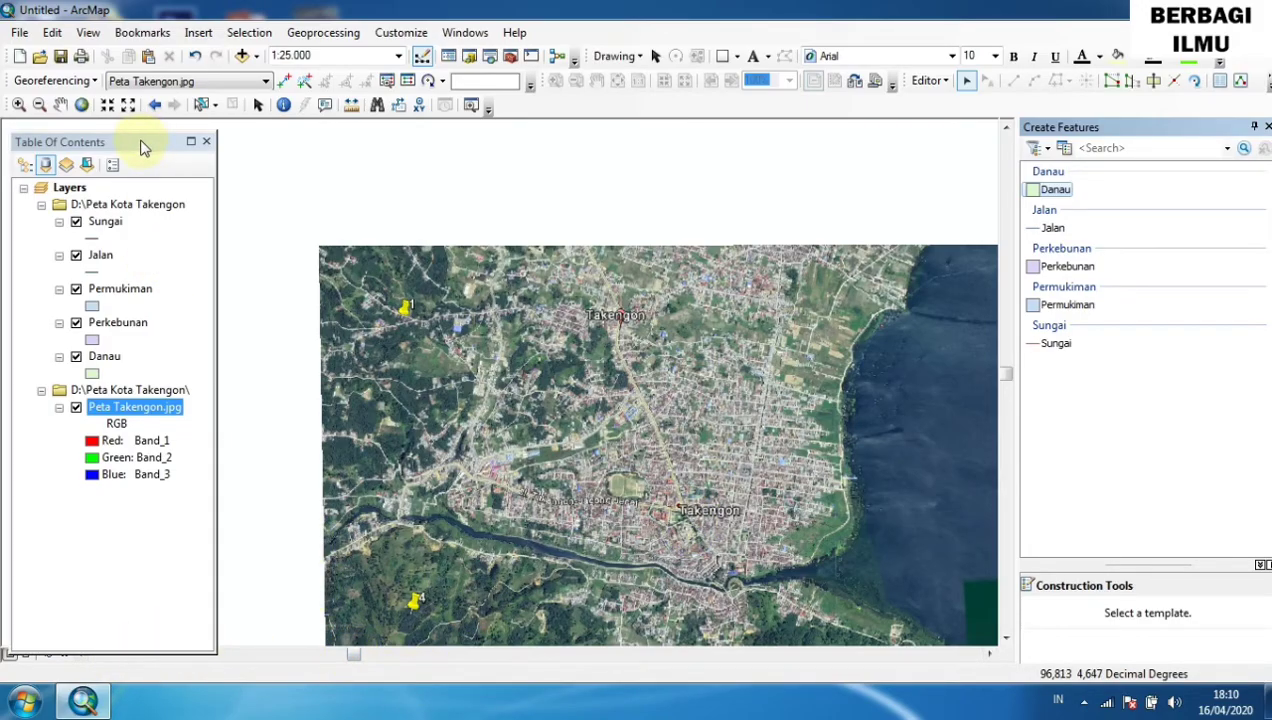
left_click_drag(141, 141, 128, 135)
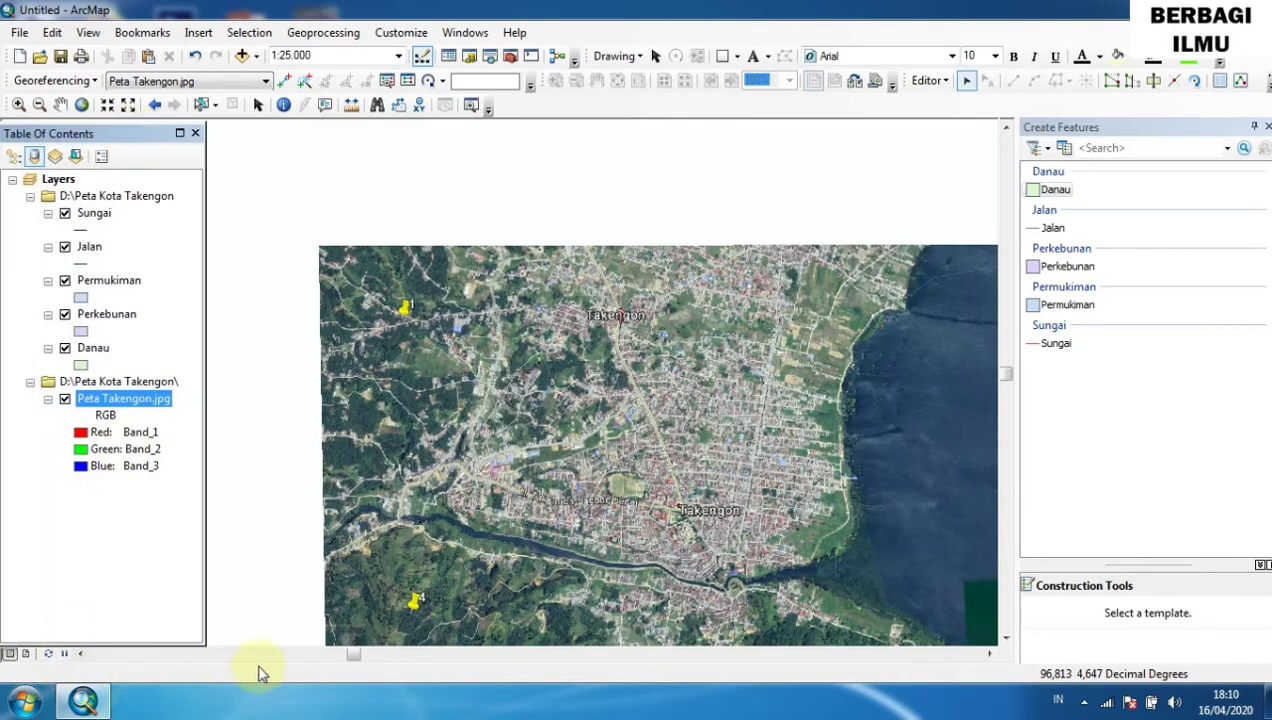
left_click(83, 655)
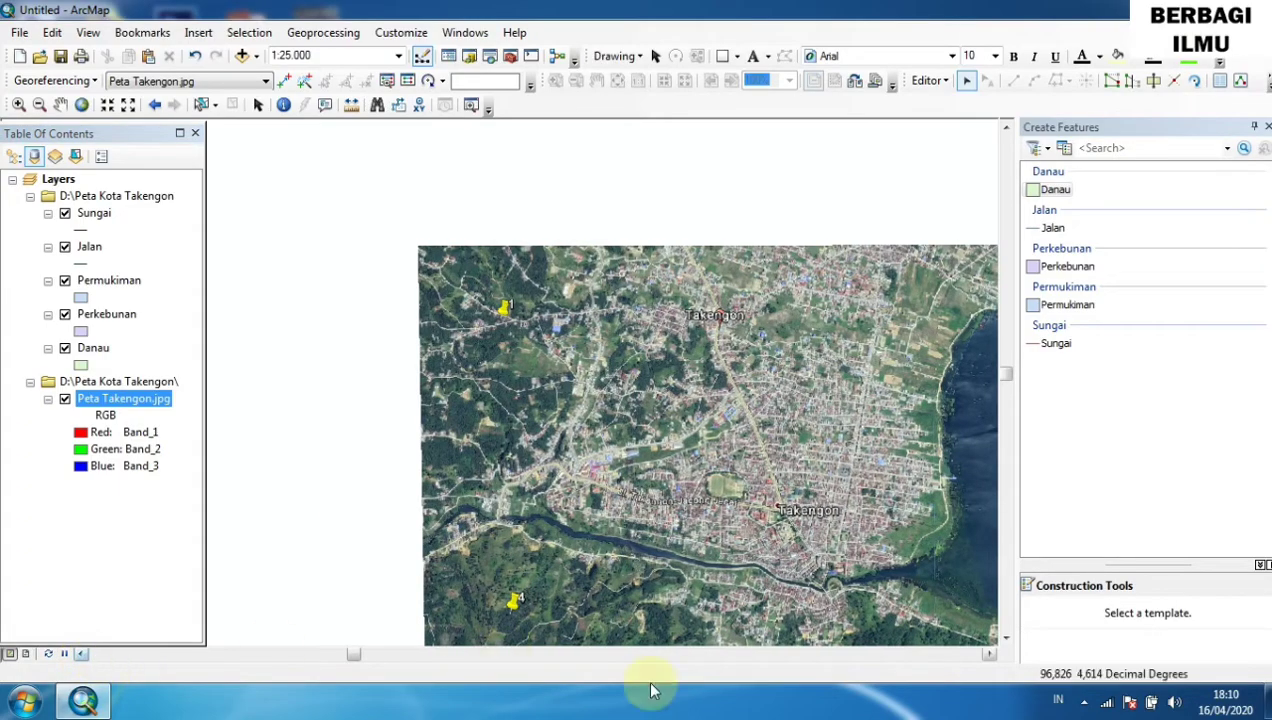
left_click(989, 655)
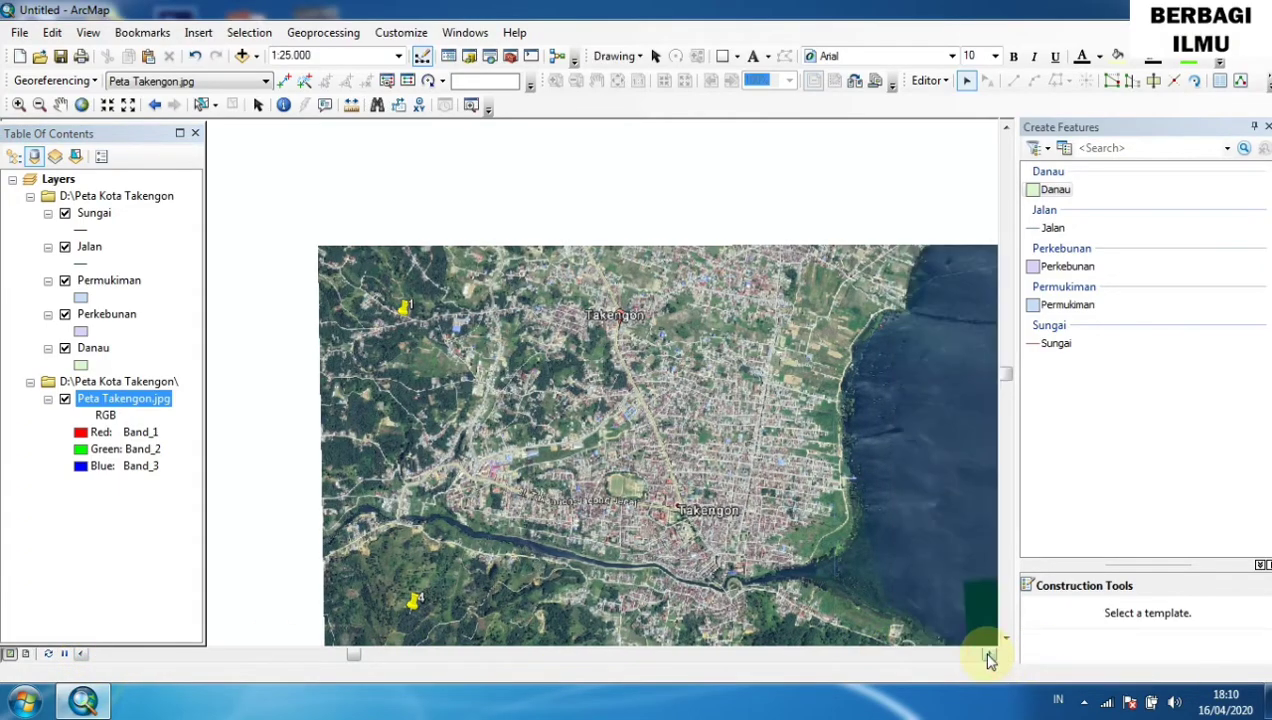
left_click(989, 655)
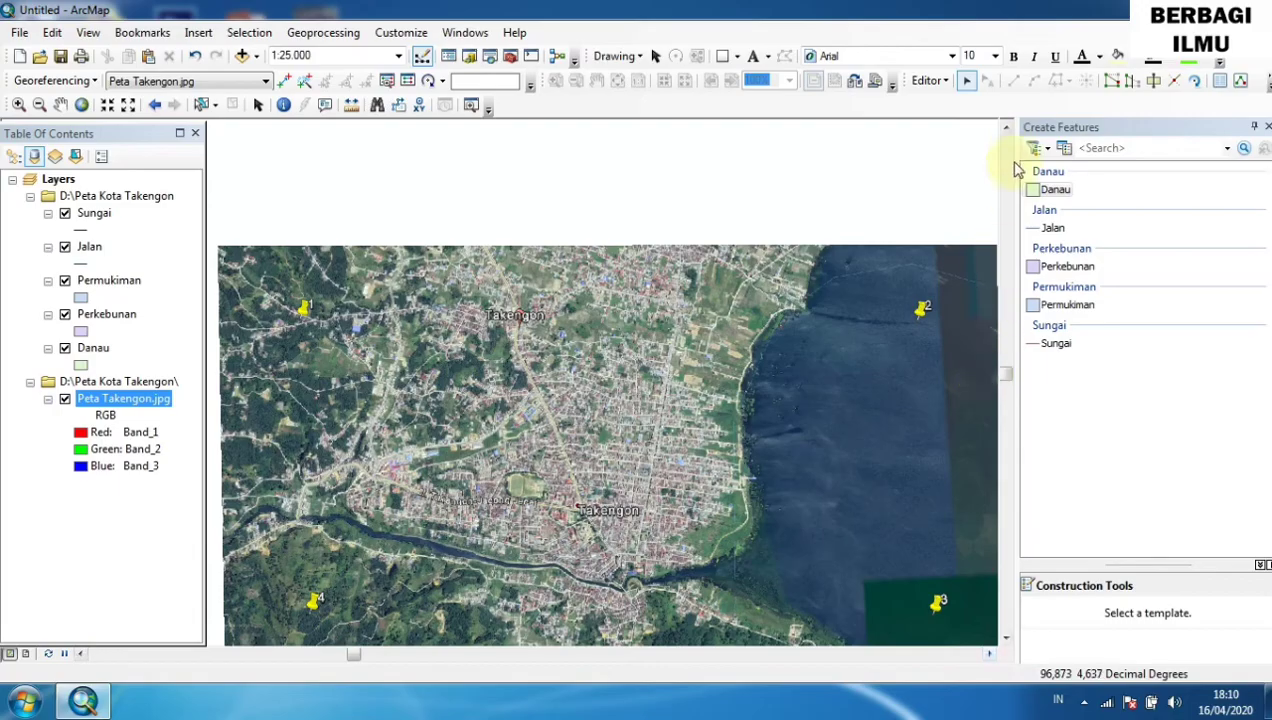
left_click(1006, 128)
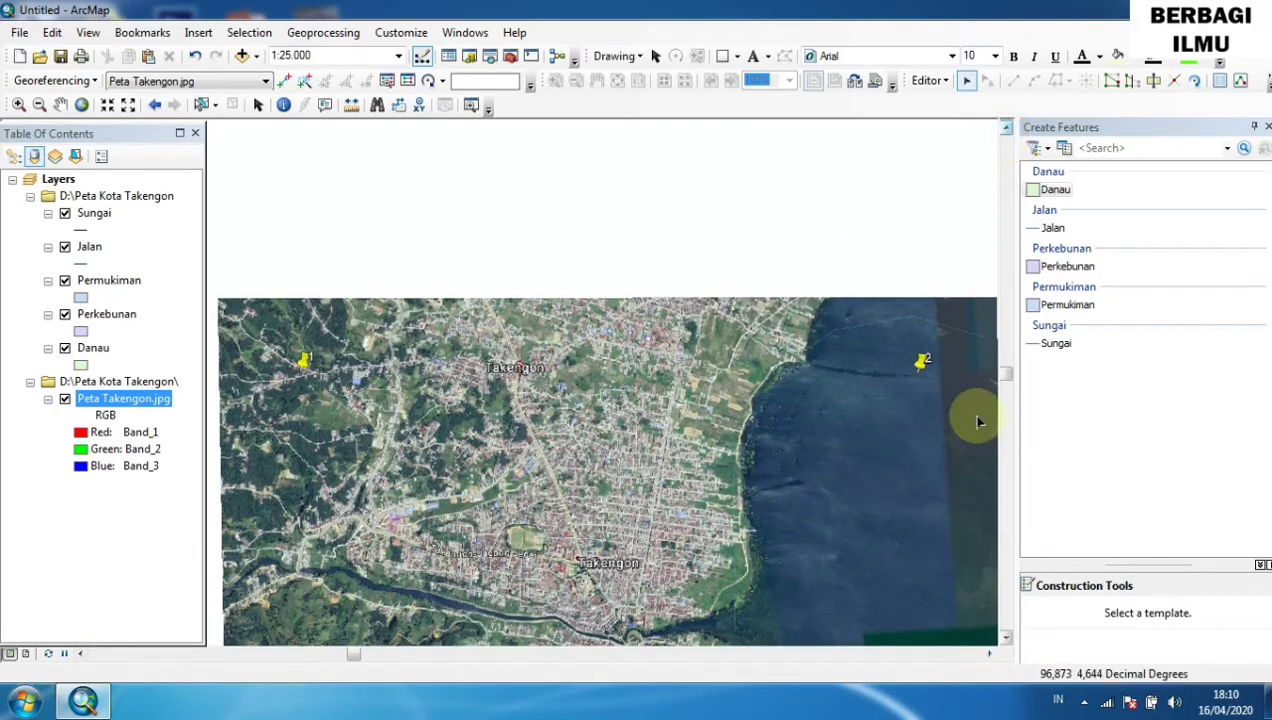
left_click(1006, 642)
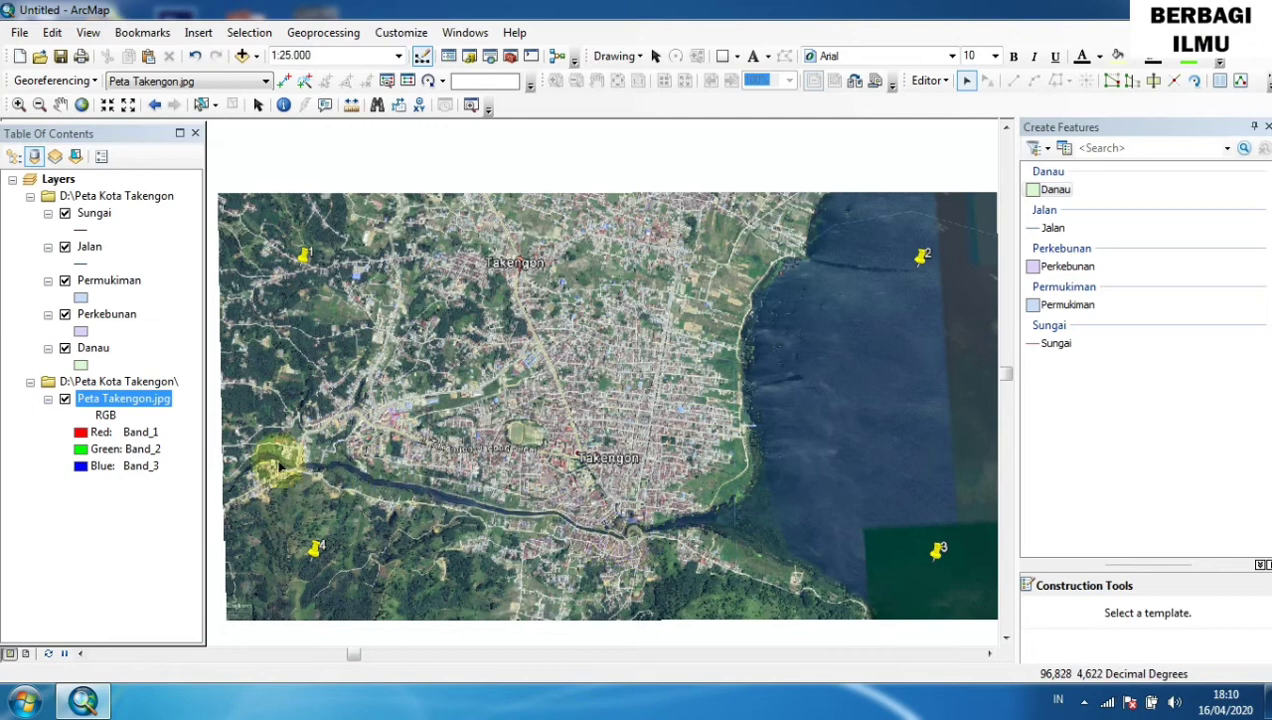
Digitize a Jalan line along the main road from the image's northern edge through the northern Takengon marker to the southern one.
left_click(1051, 229)
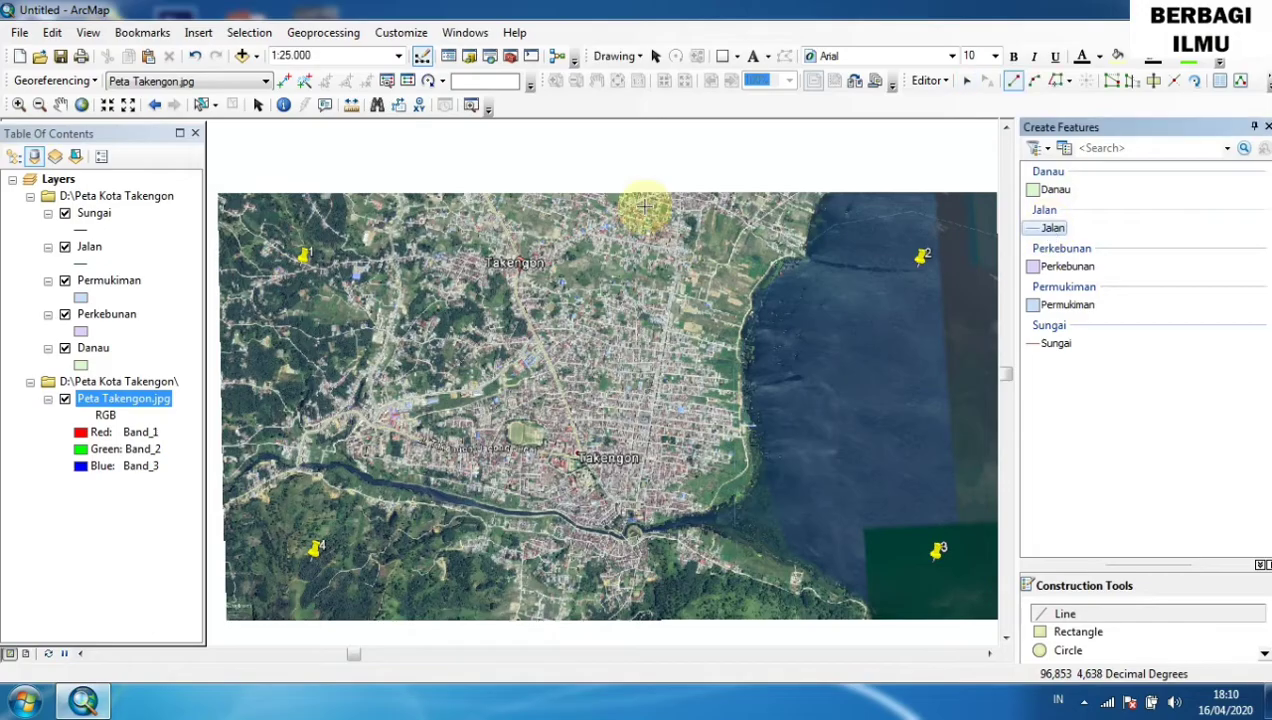
left_click(484, 193)
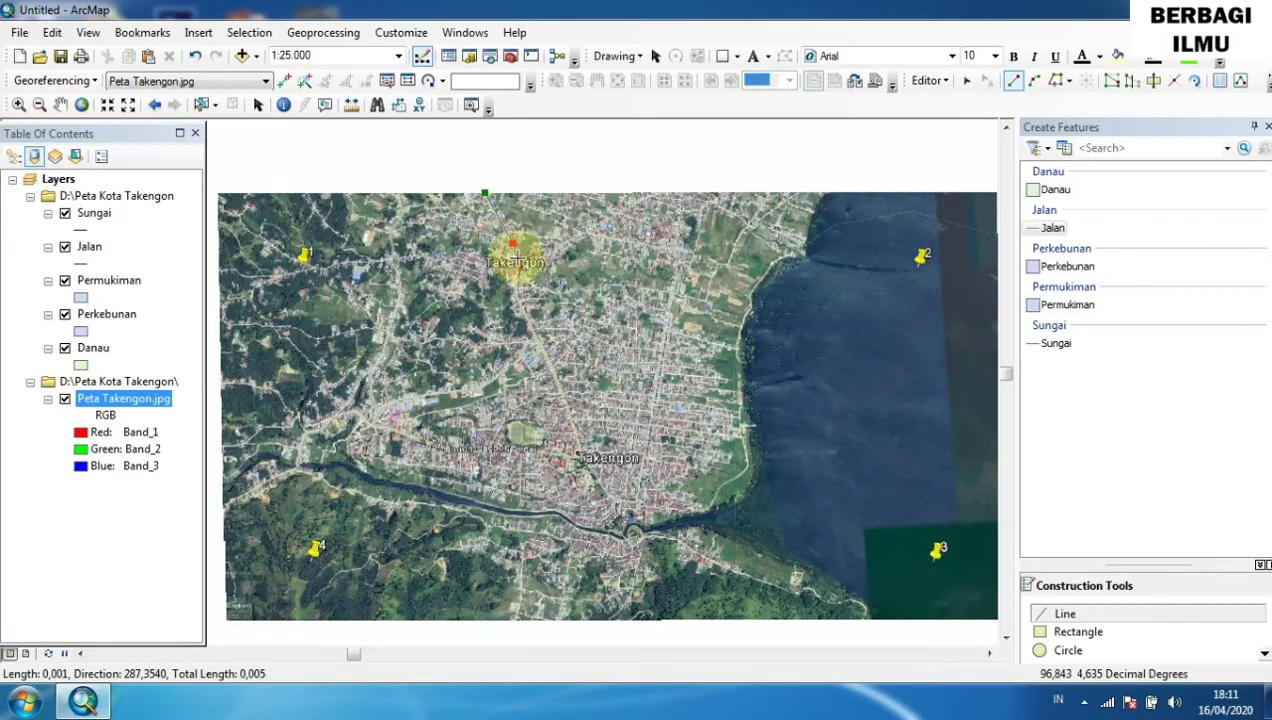
left_click(520, 261)
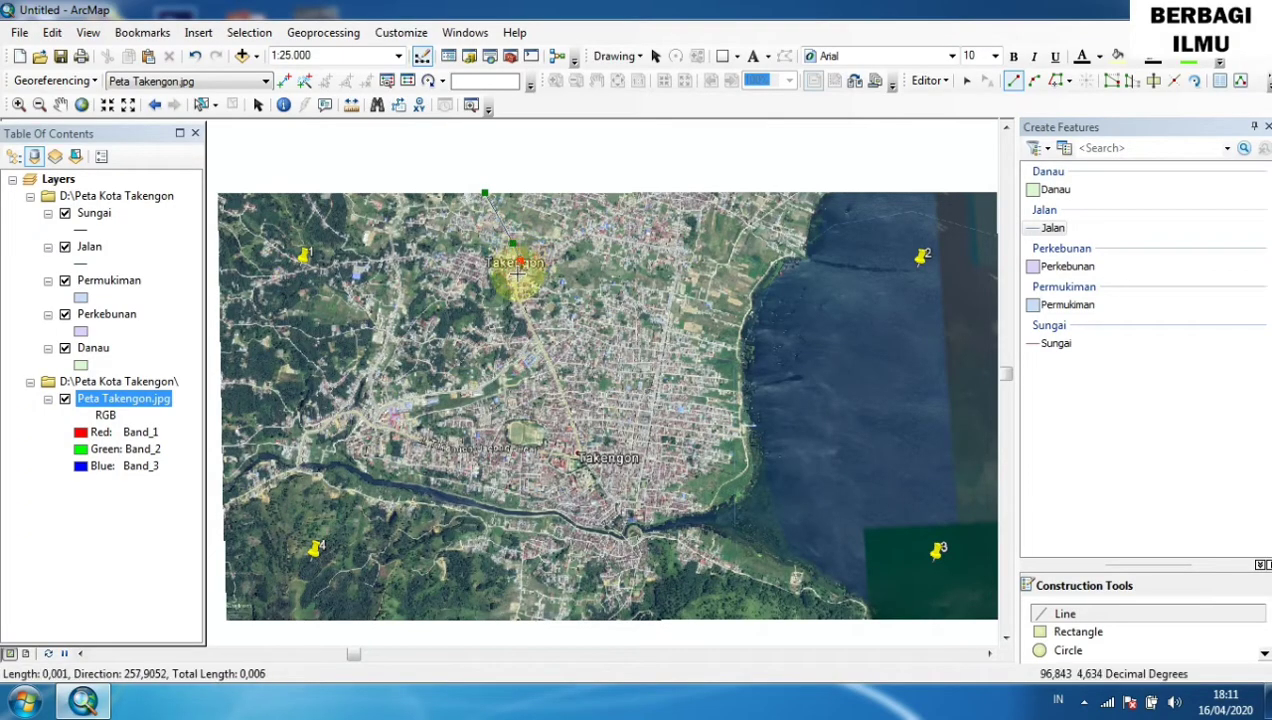
left_click(516, 282)
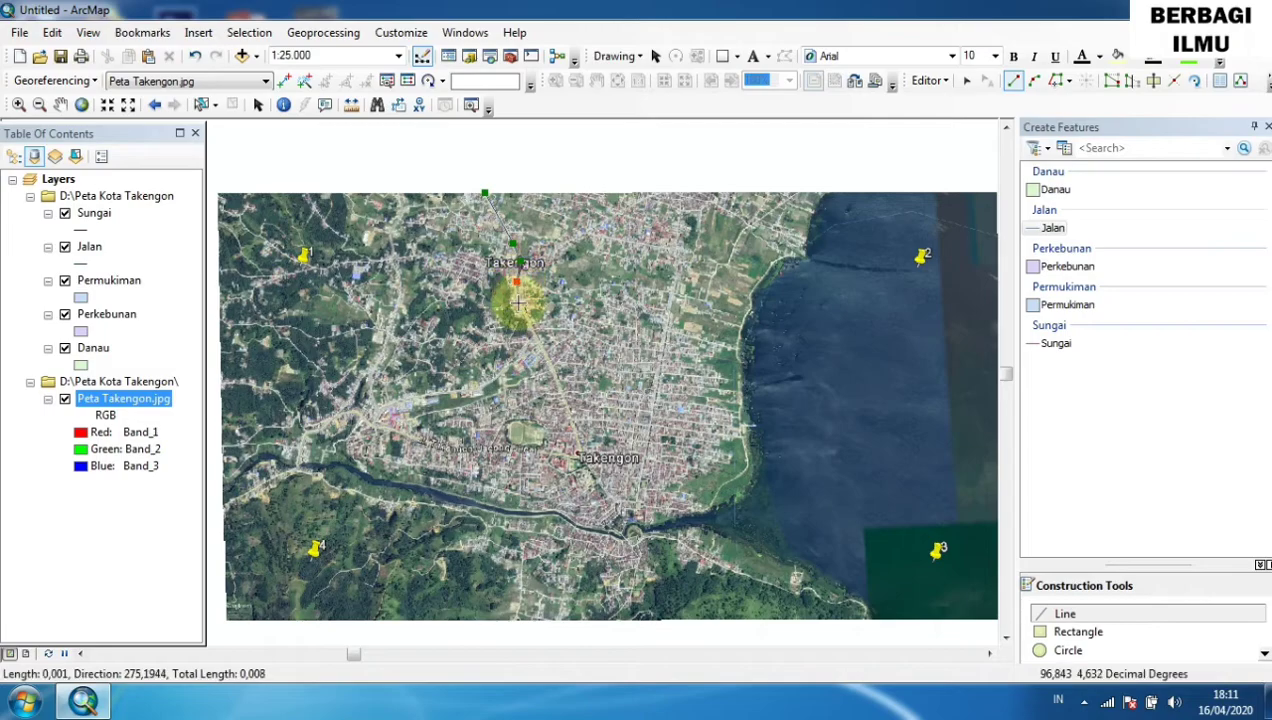
left_click(521, 311)
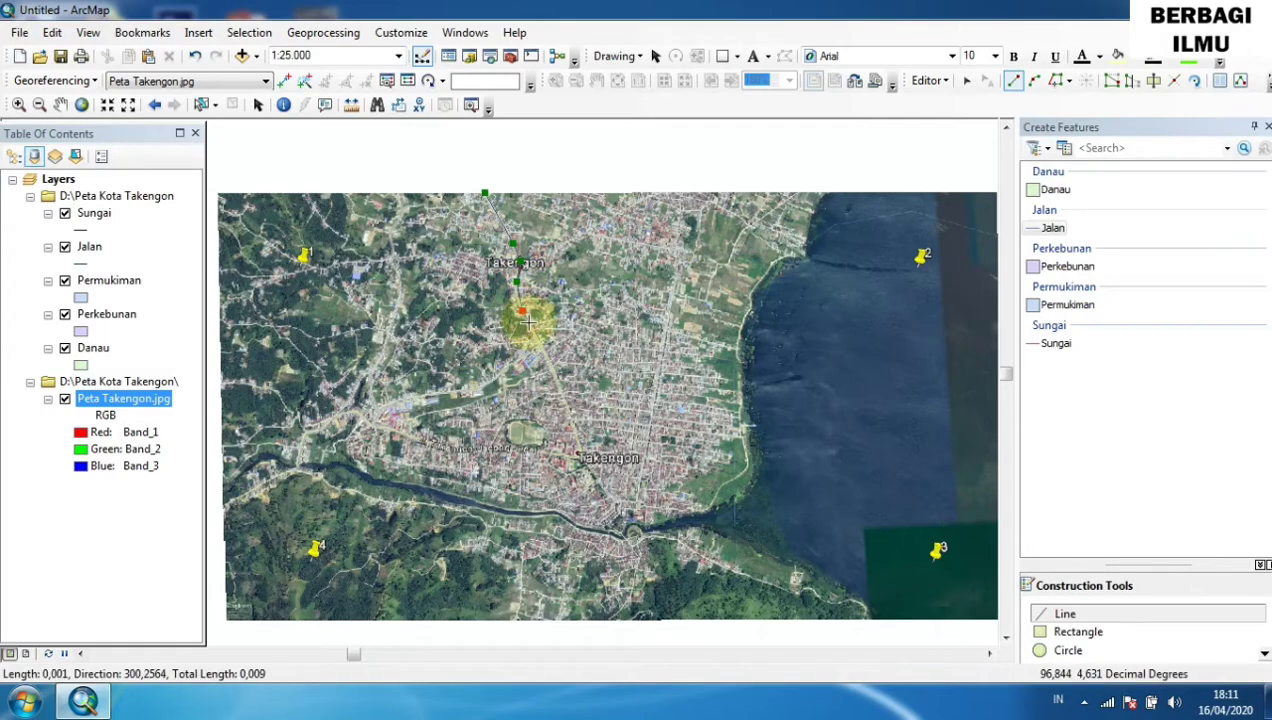
left_click(537, 340)
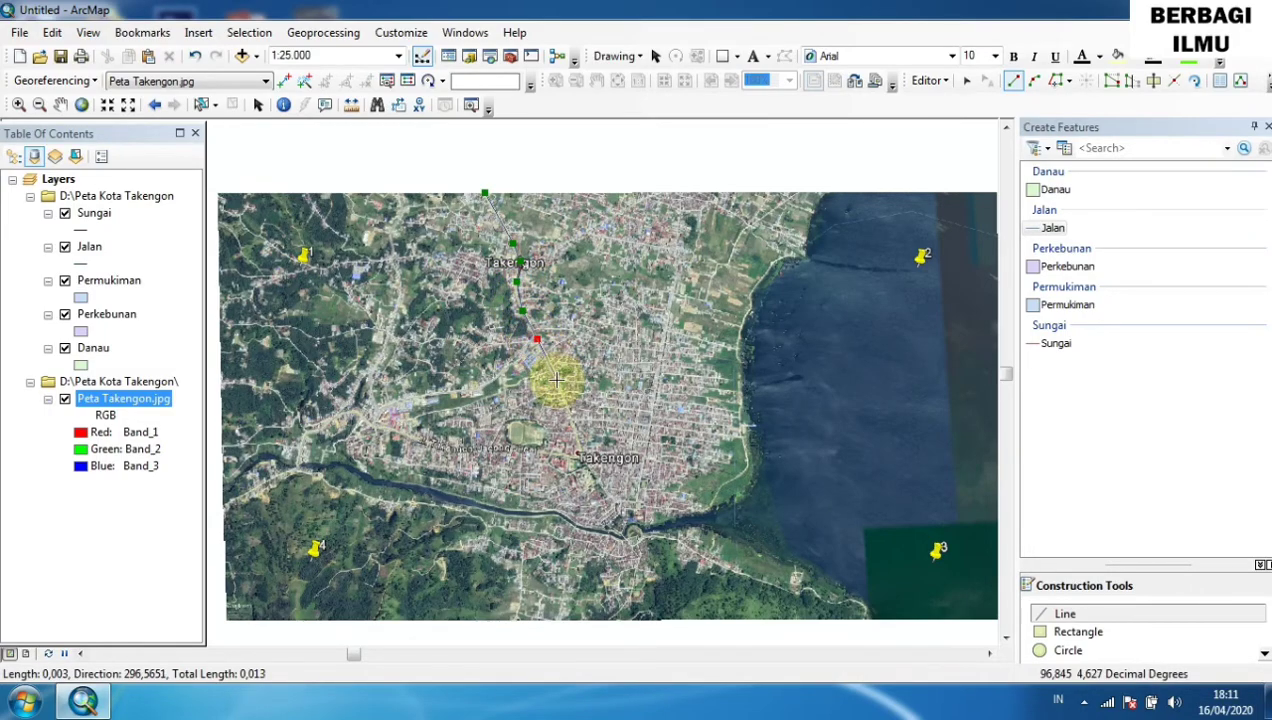
left_click(558, 383)
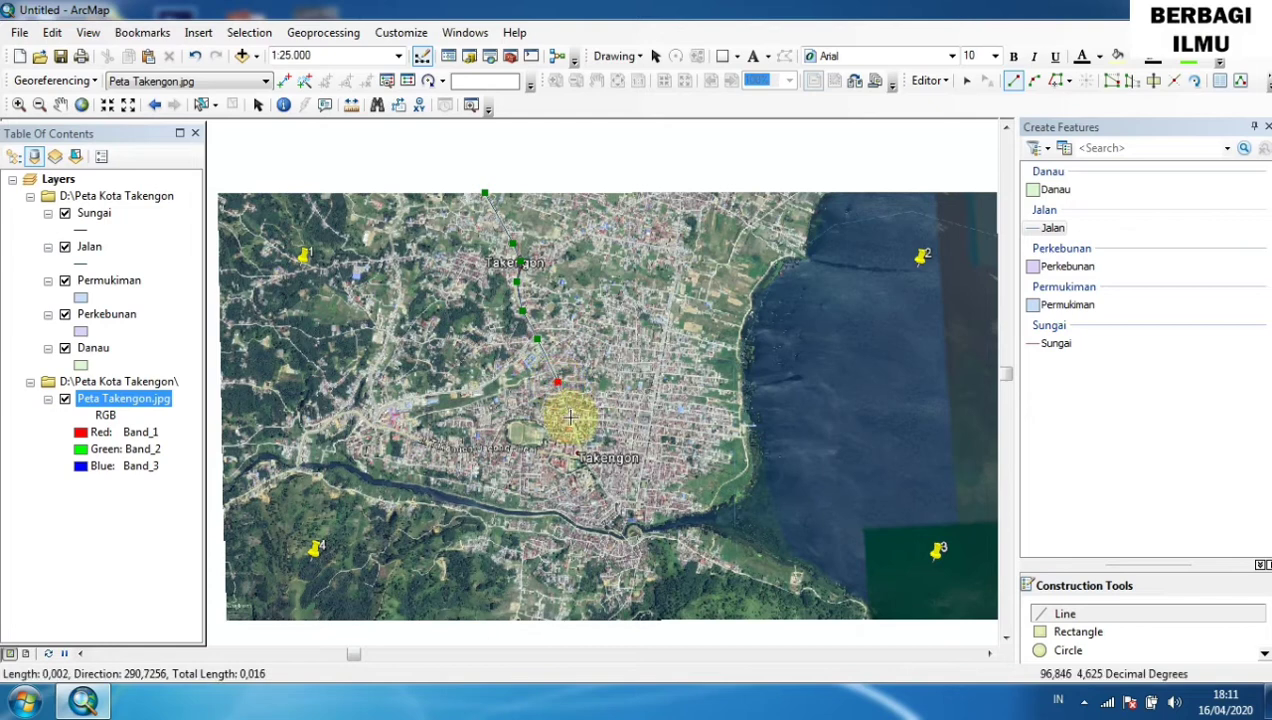
left_click(571, 420)
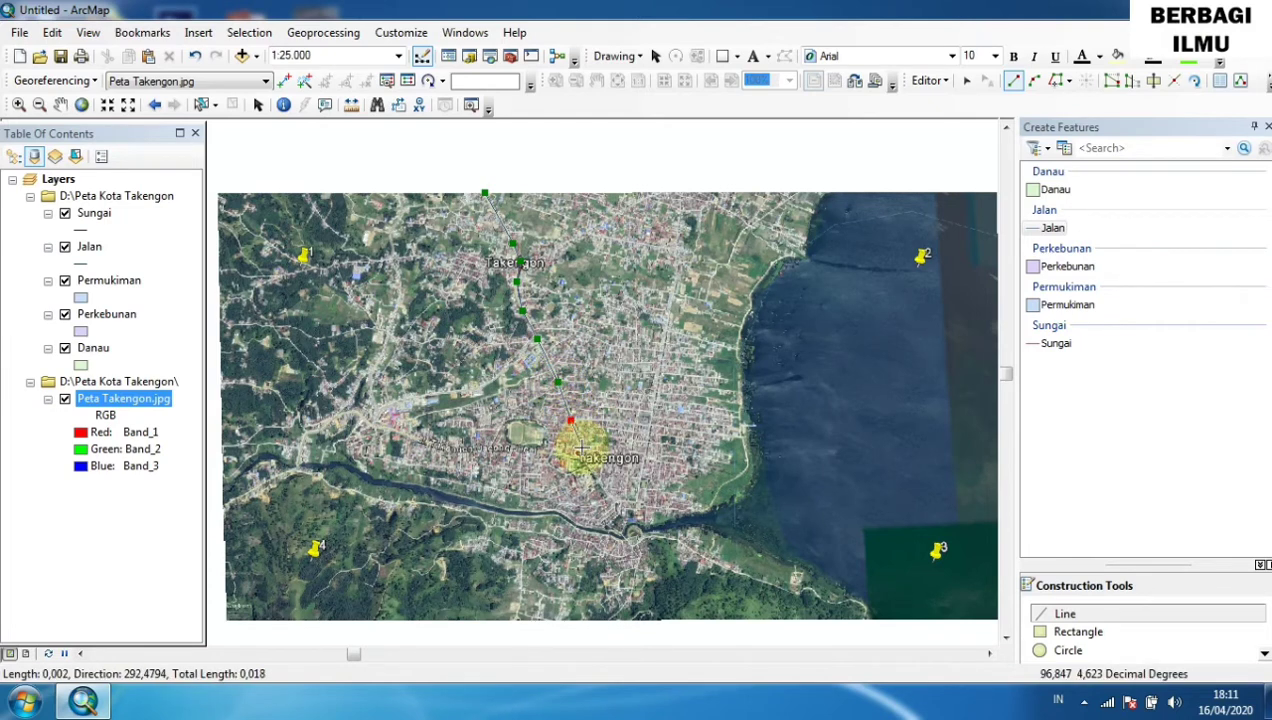
left_click(581, 447)
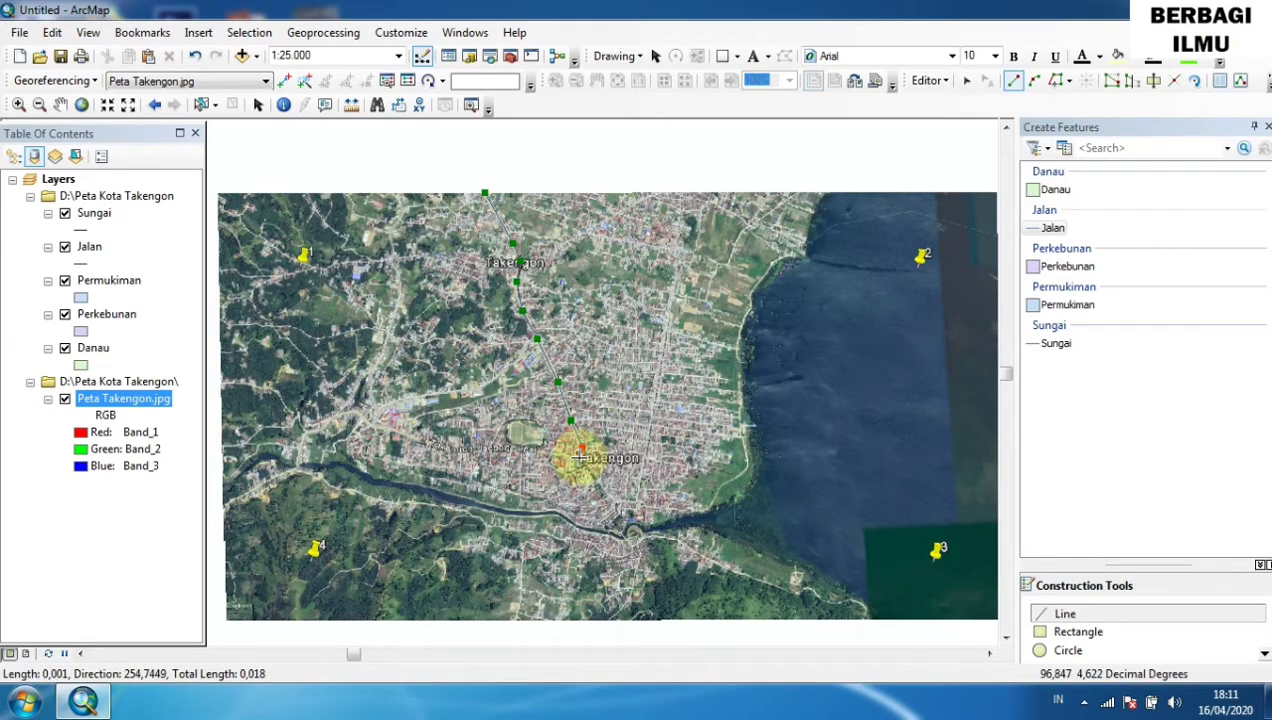
left_click(579, 458)
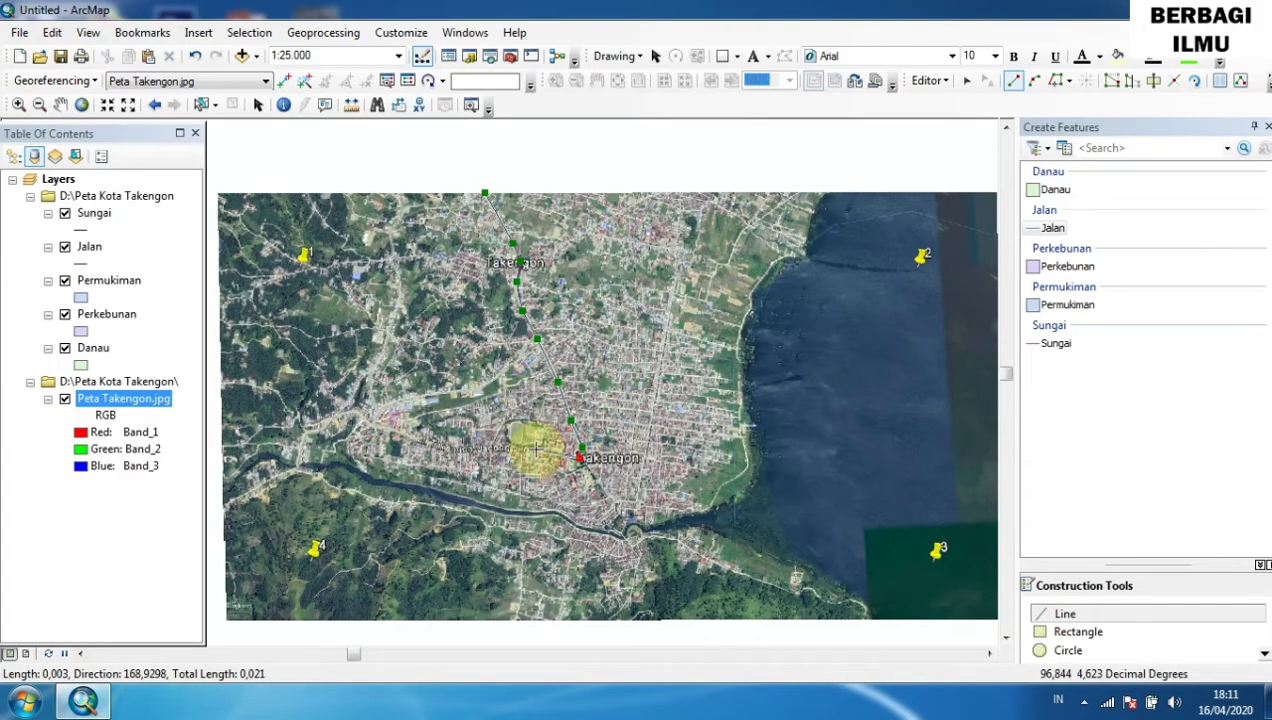
Continue the Jalan line westward from the southern Takengon marker, past the oval field, to the road bend north of the river.
left_click(536, 450)
left_click(496, 450)
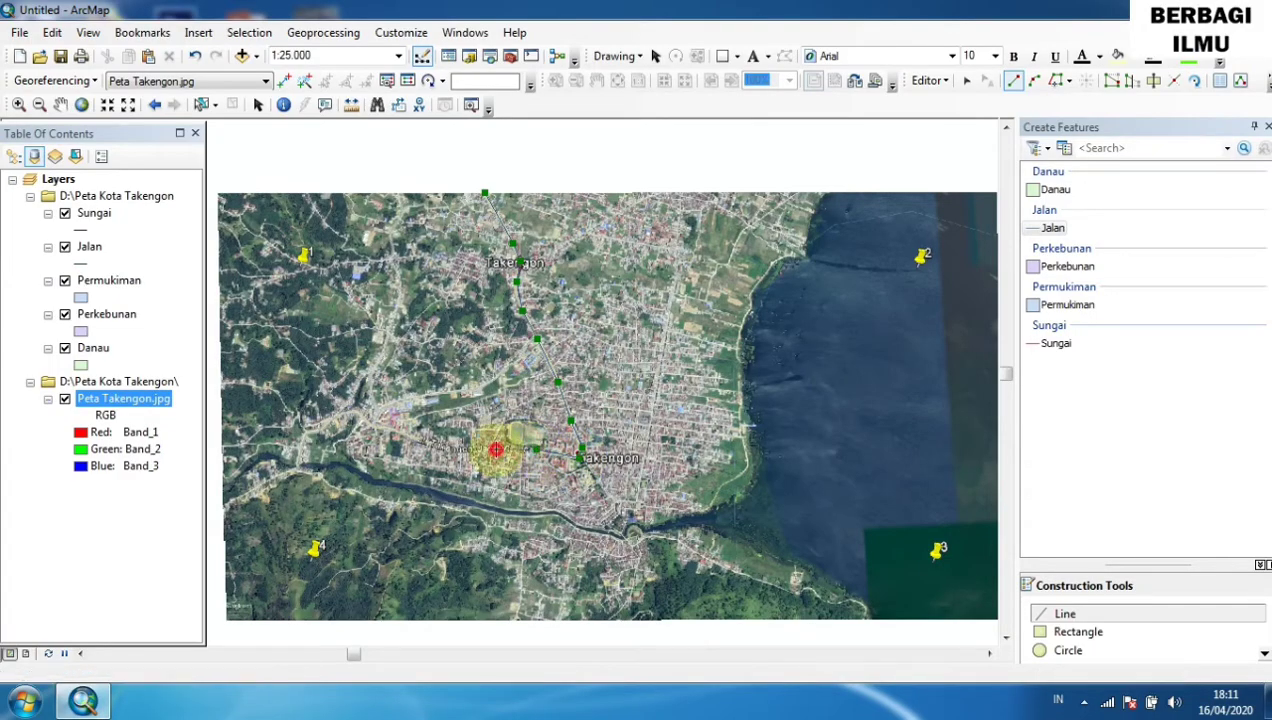
left_click(453, 450)
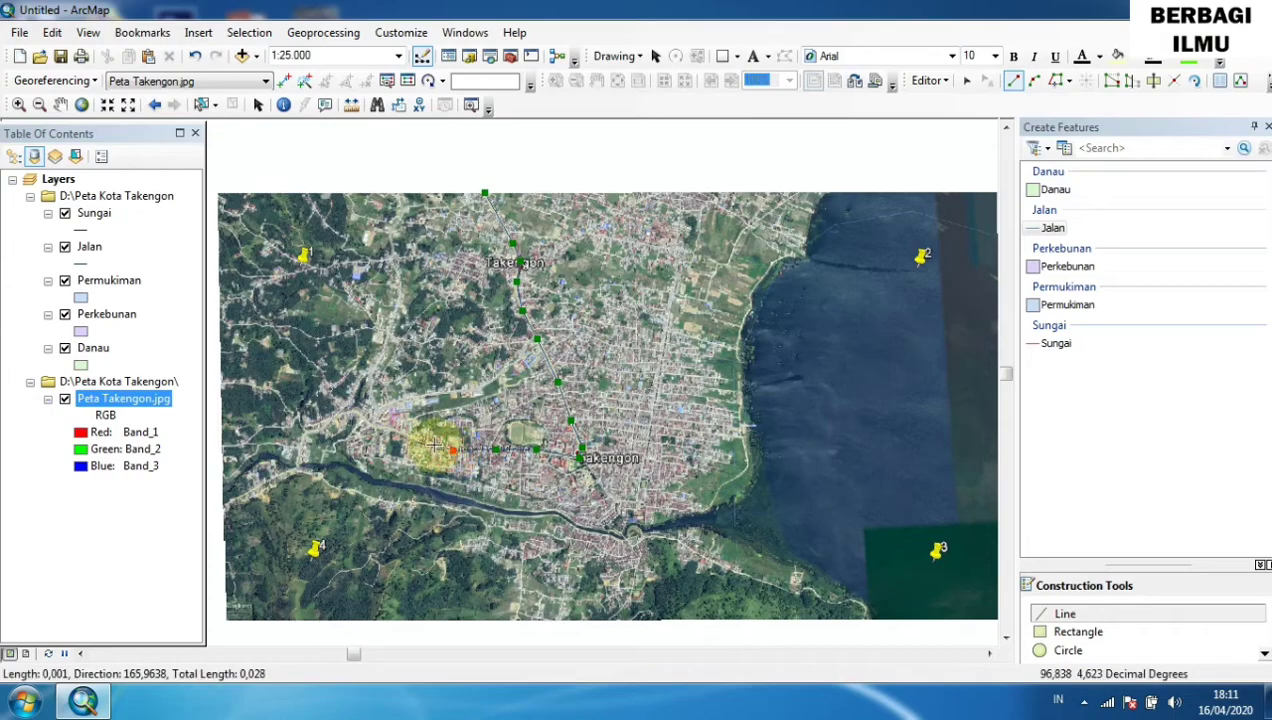
left_click(425, 441)
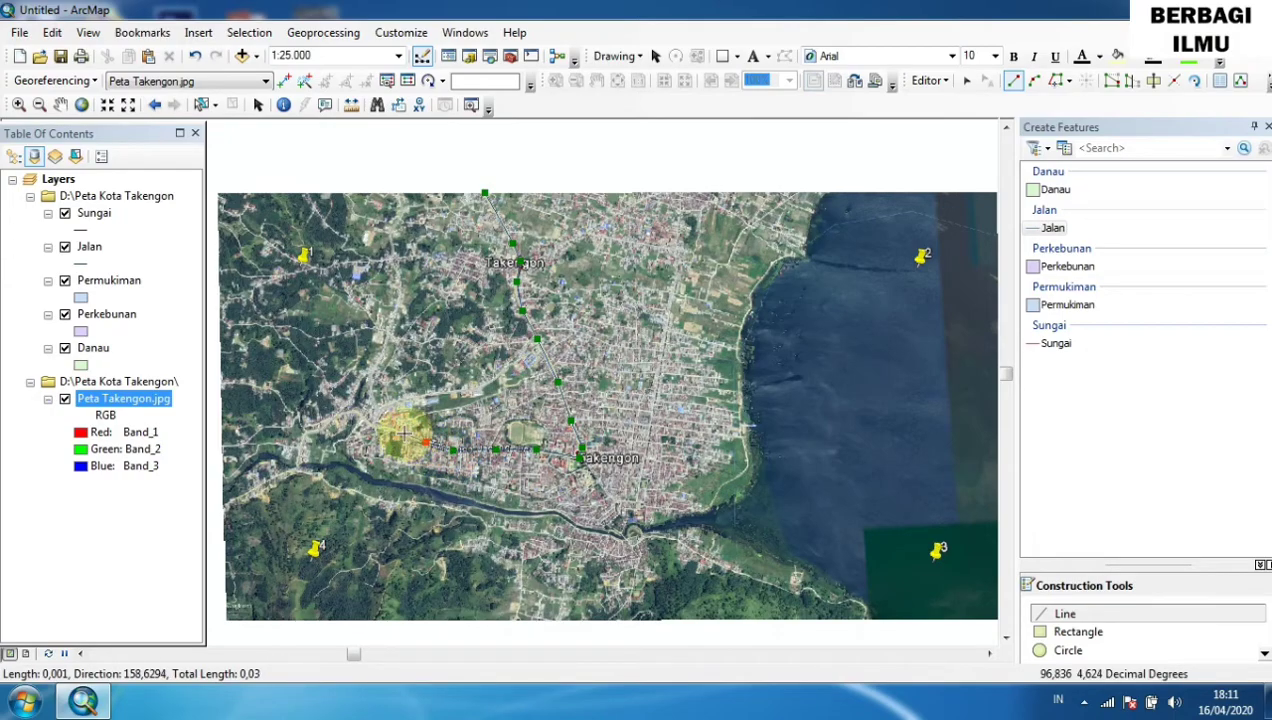
left_click(395, 430)
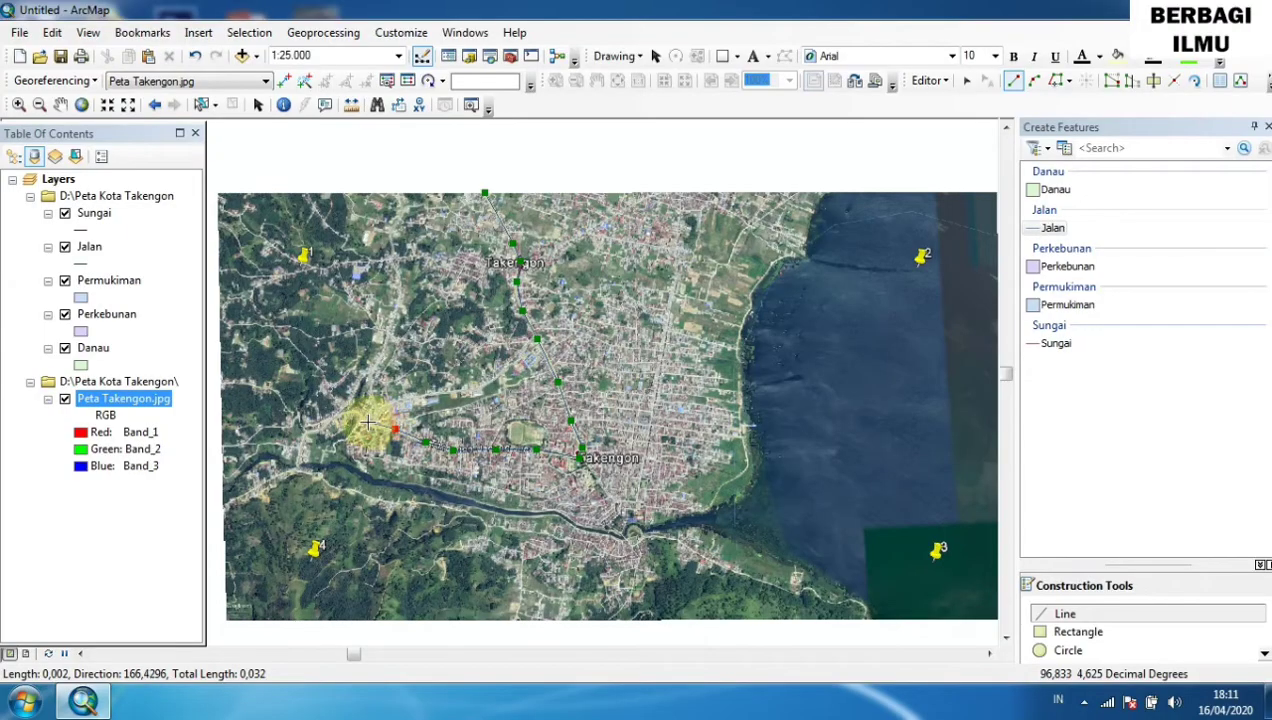
left_click(367, 423)
left_click(340, 416)
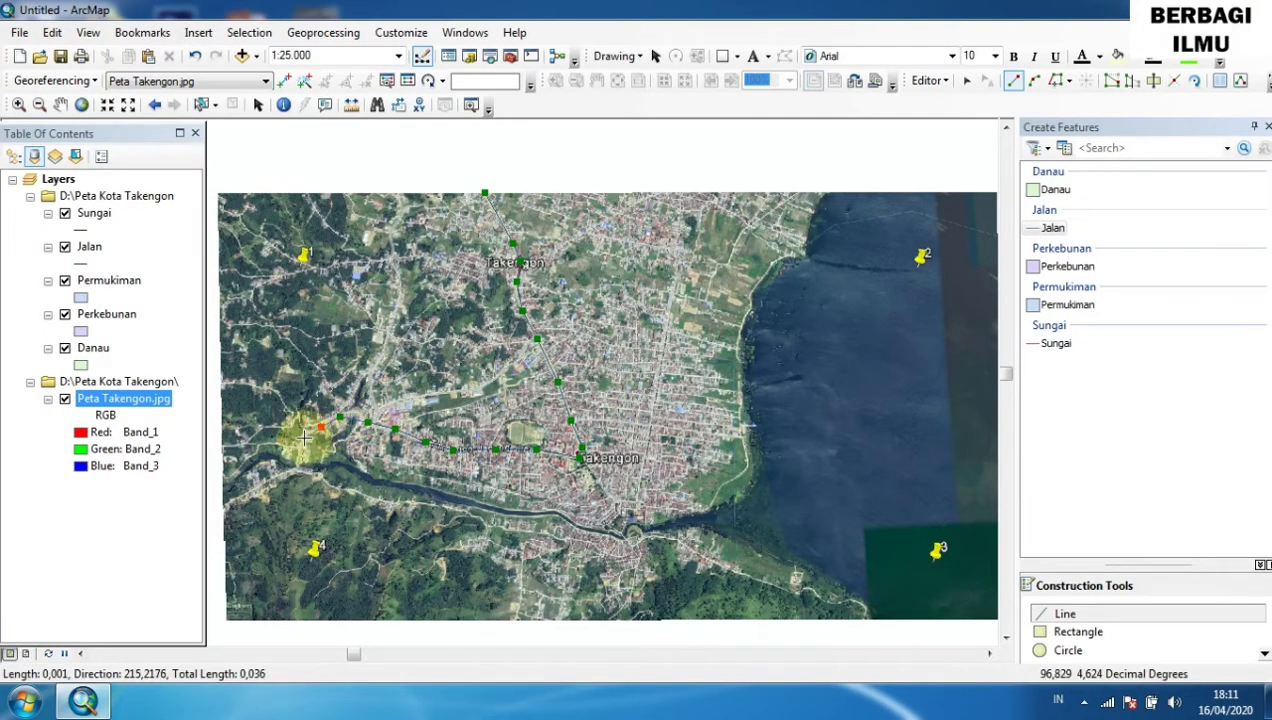
Extend the Jalan line southwest across the river to the image's western edge and finish the sketch.
left_click(303, 440)
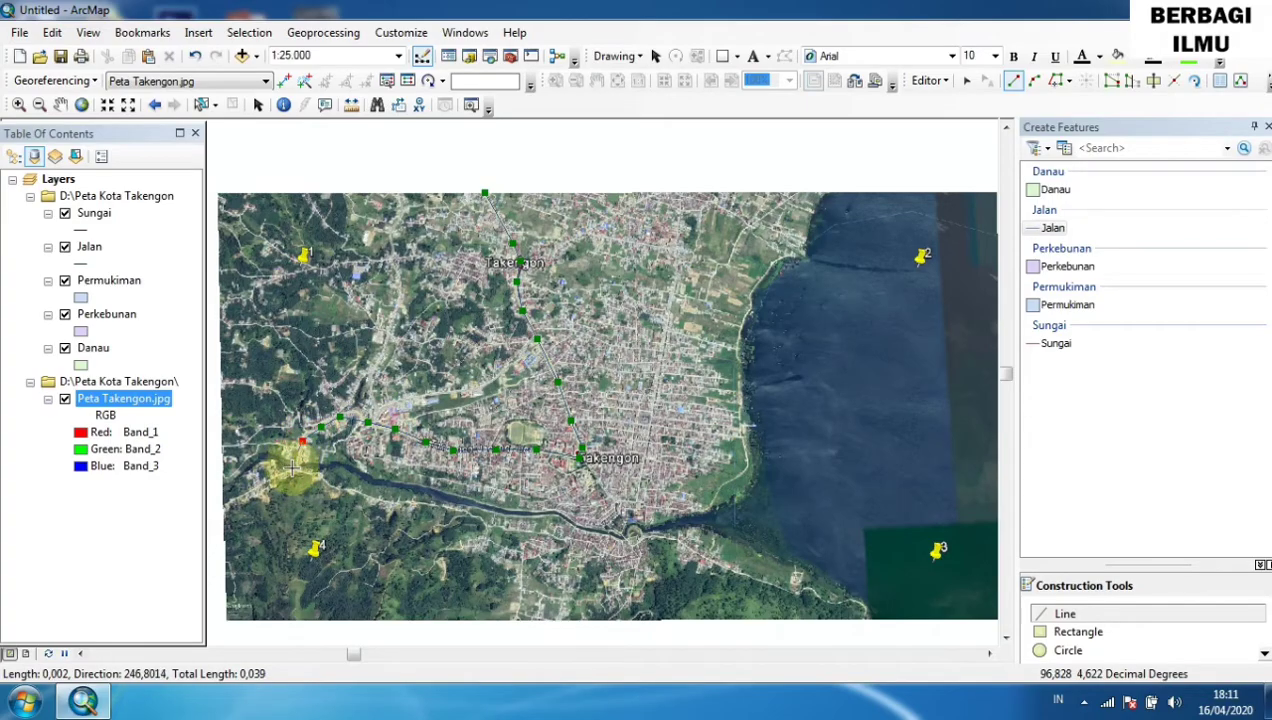
left_click(291, 472)
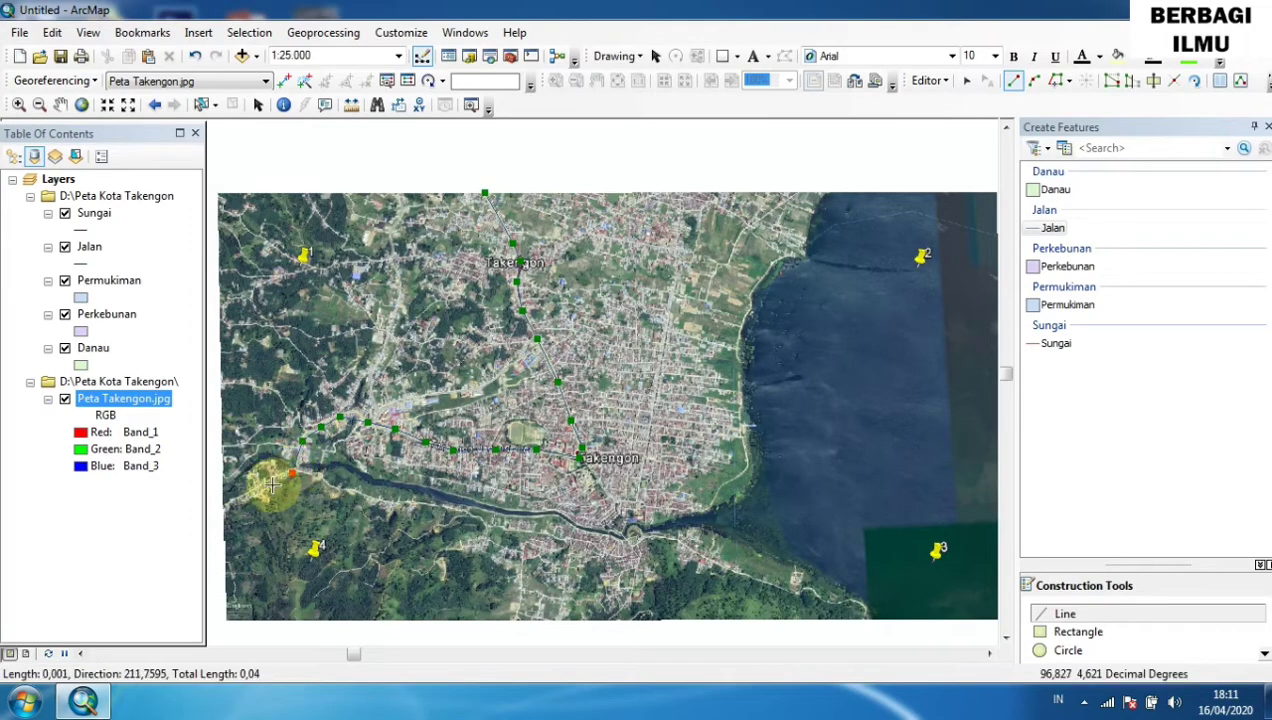
left_click(256, 492)
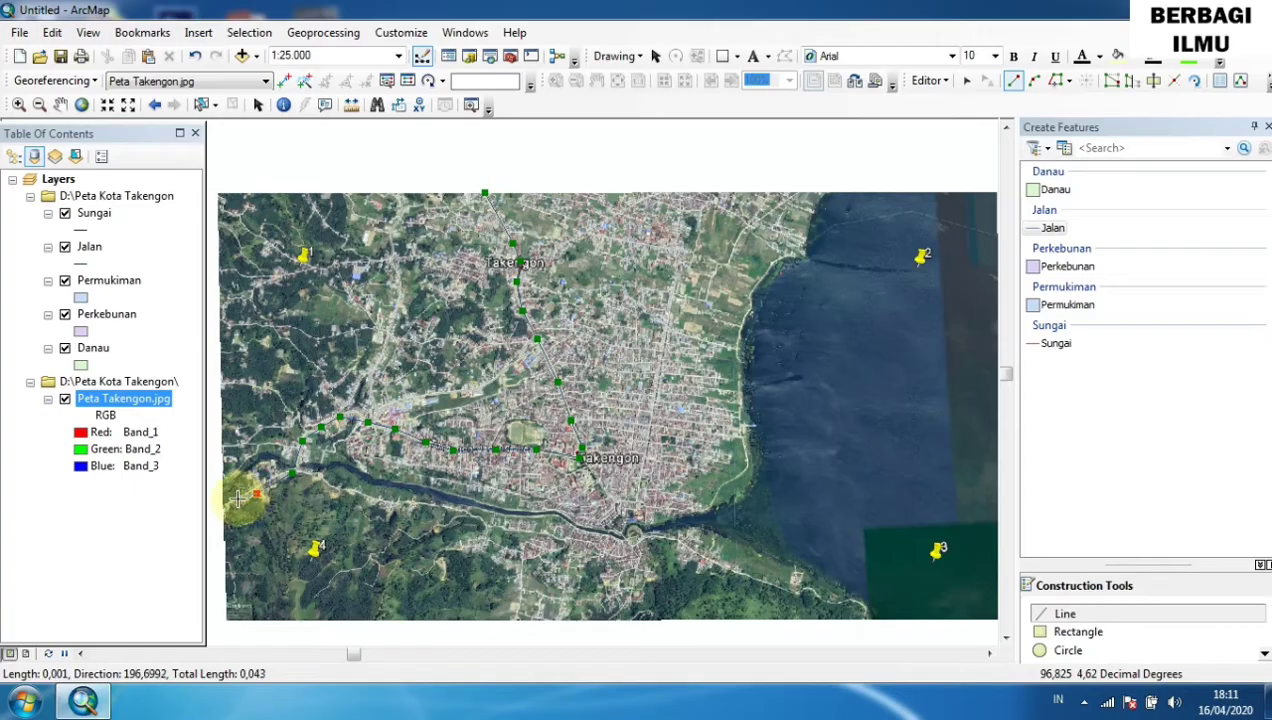
left_click(238, 500)
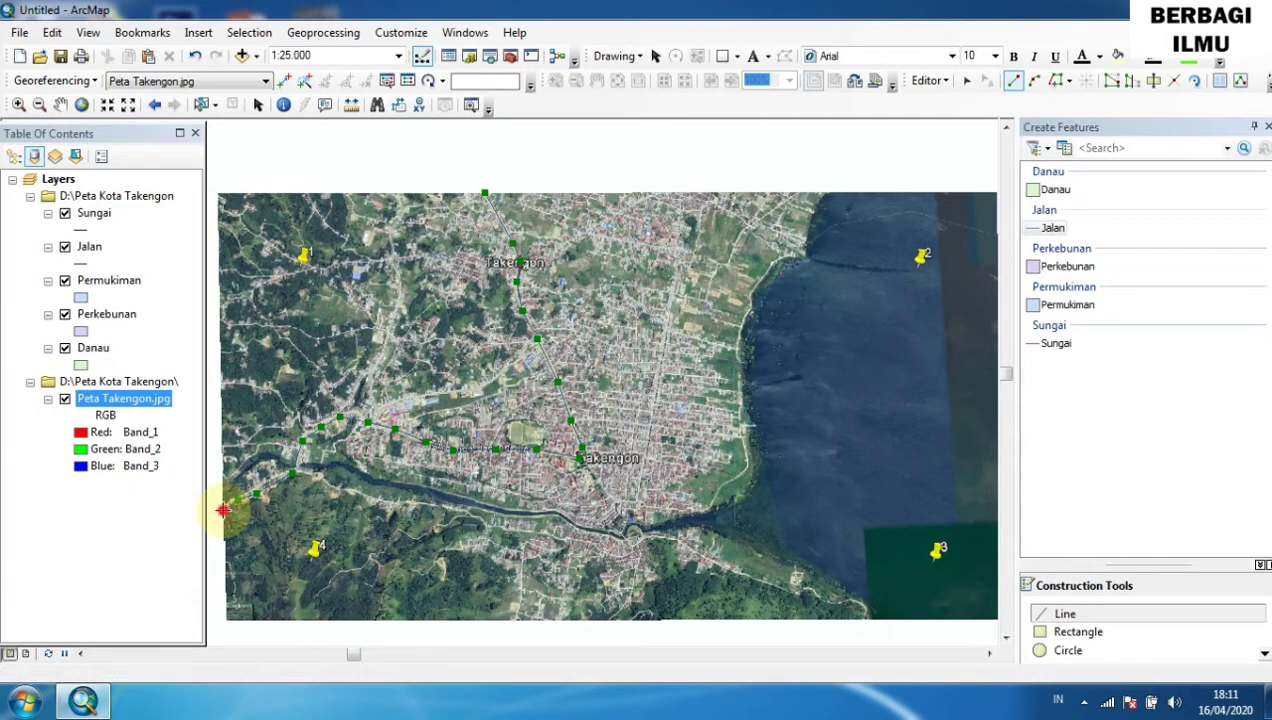
double_click(222, 511)
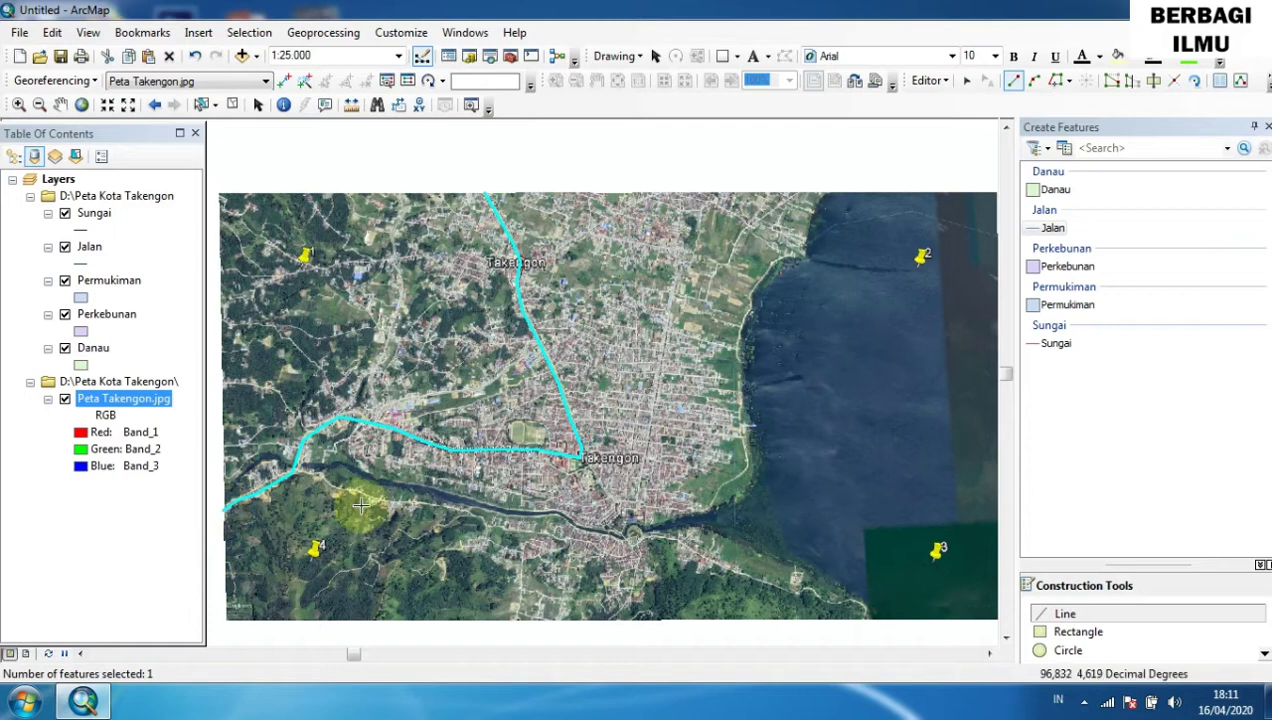
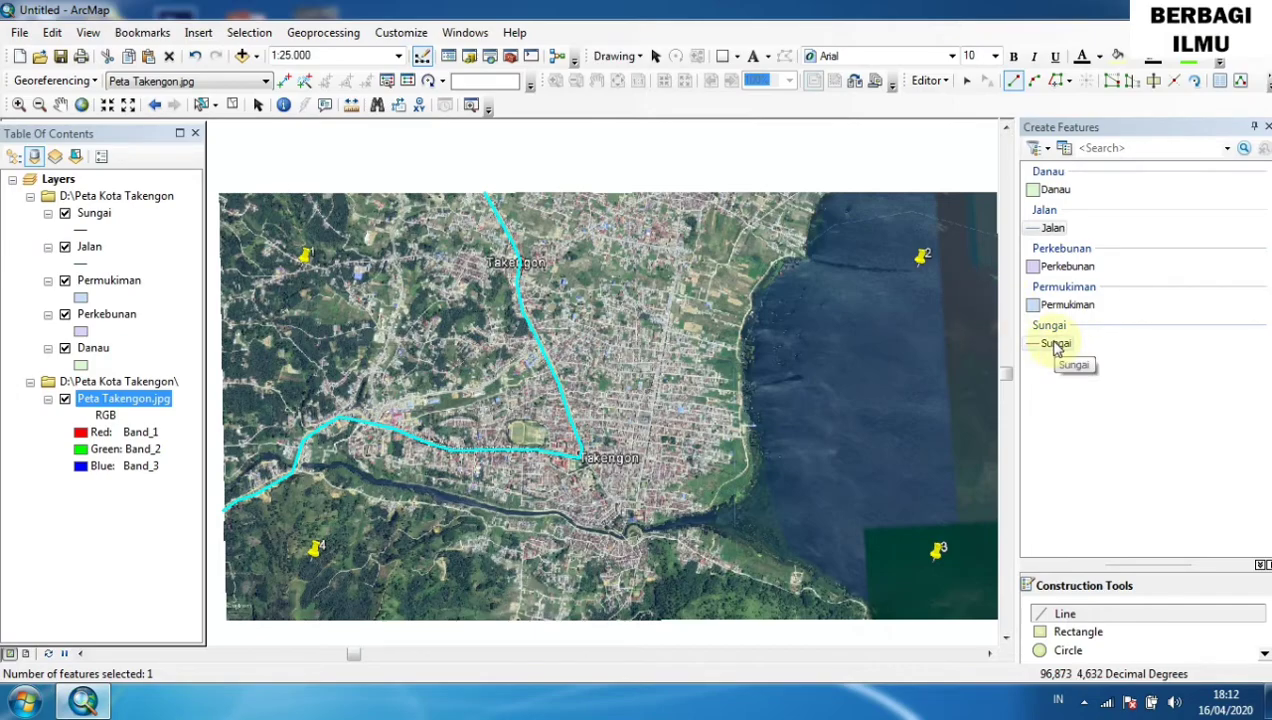
Digitize a Sungai line from the river mouth at the lake westward through the river bends south of the Takengon marker.
left_click(1056, 345)
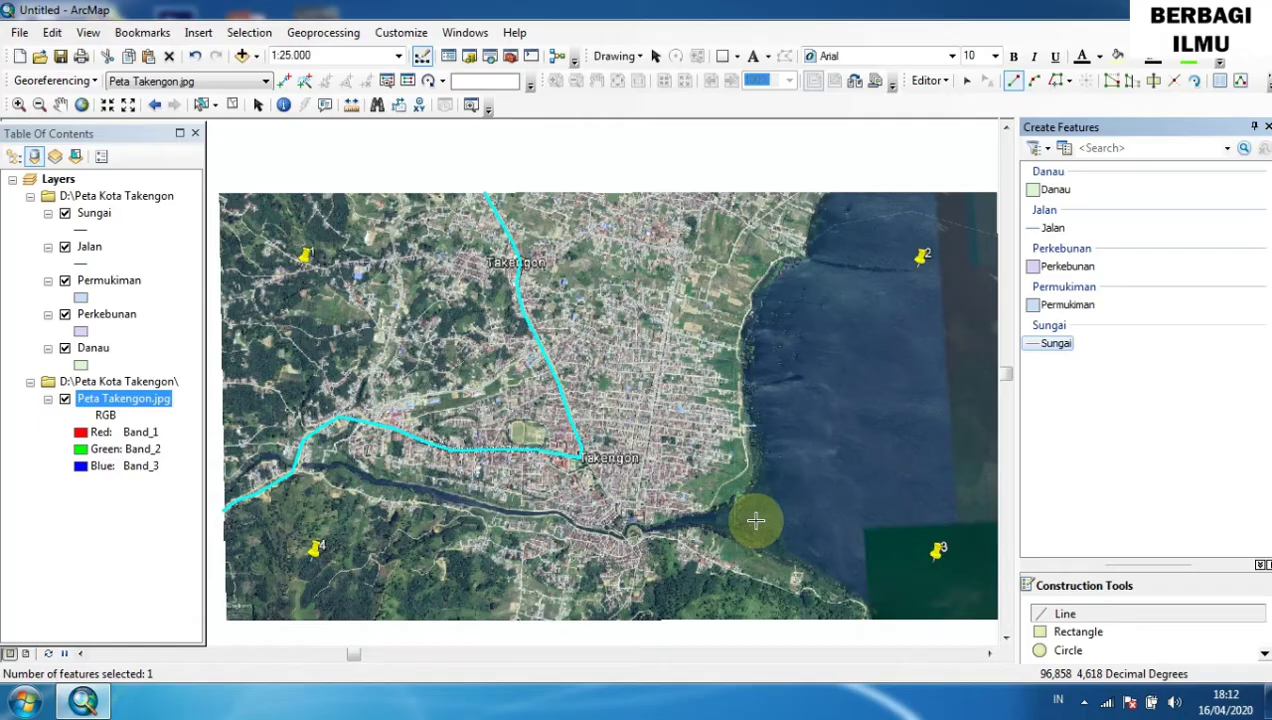
left_click(755, 520)
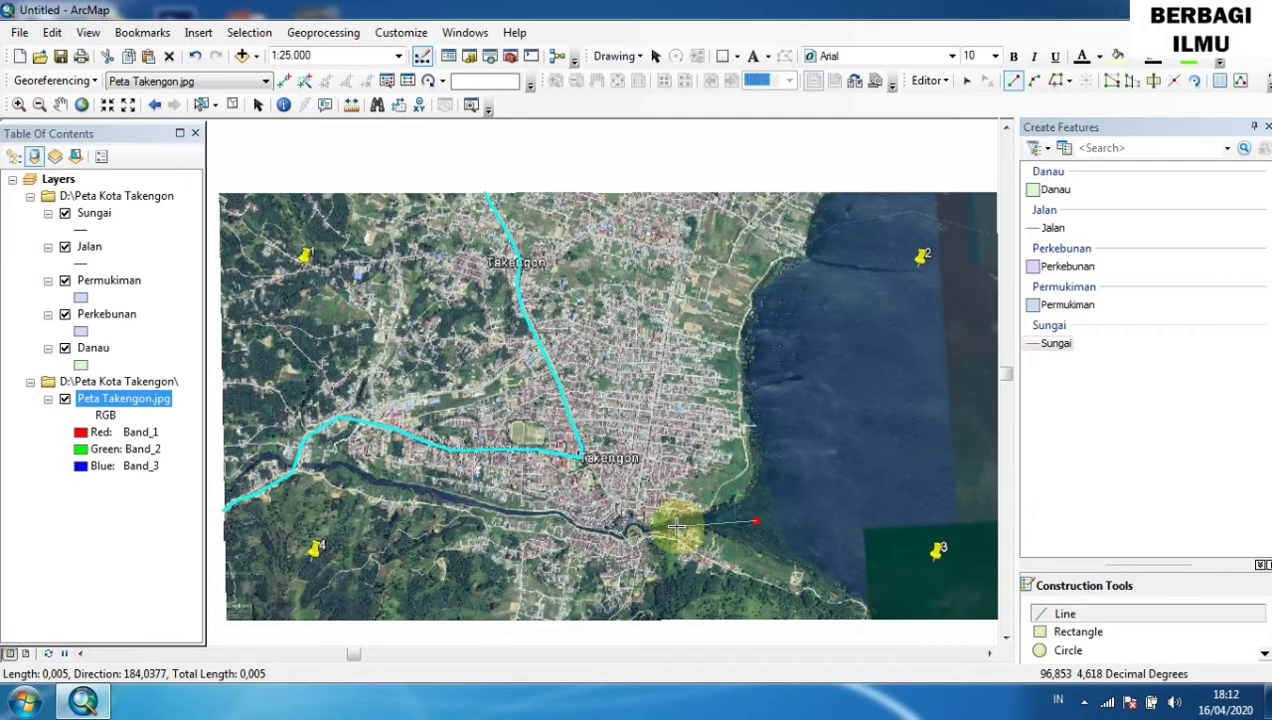
left_click(677, 524)
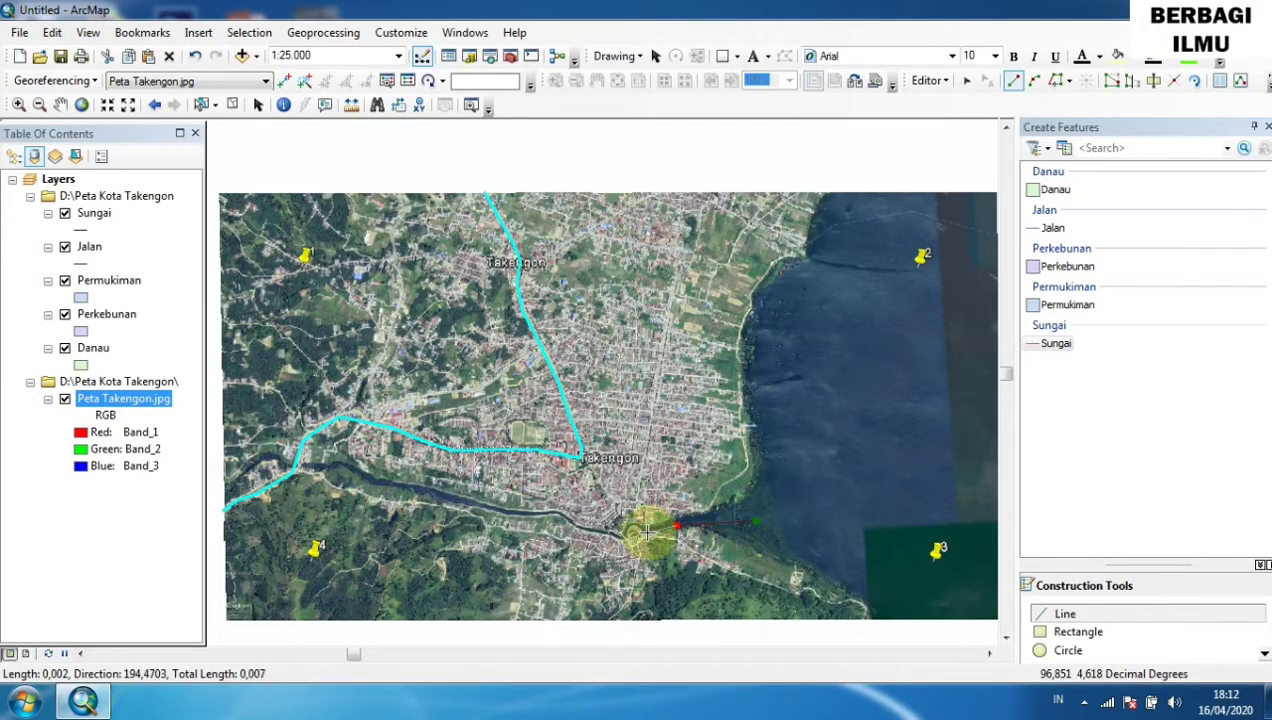
left_click(630, 527)
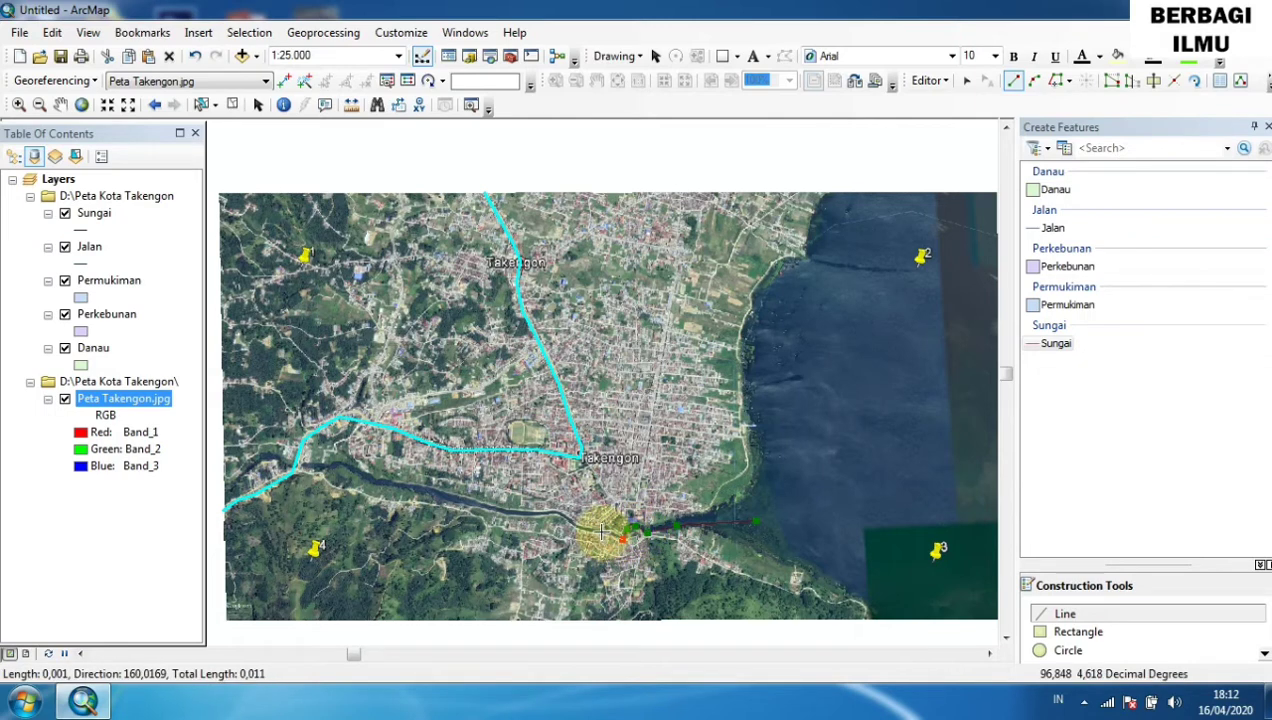
left_click(601, 532)
left_click(577, 525)
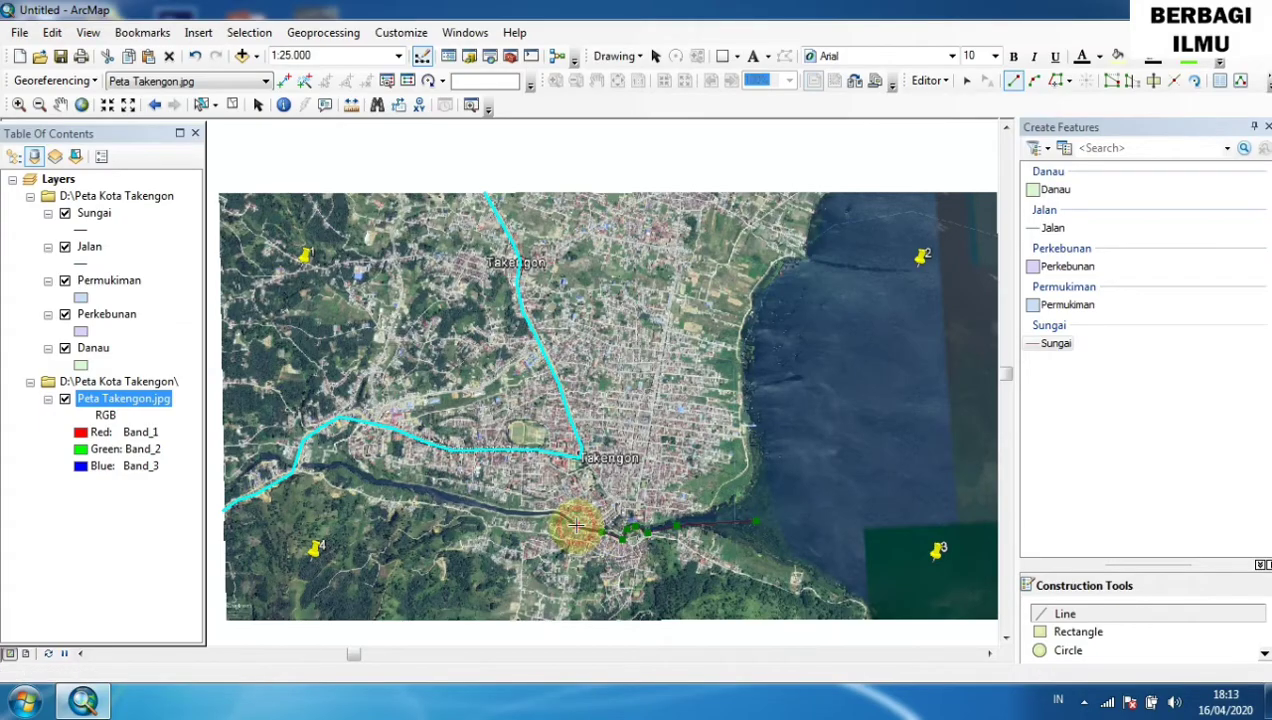
left_click(560, 515)
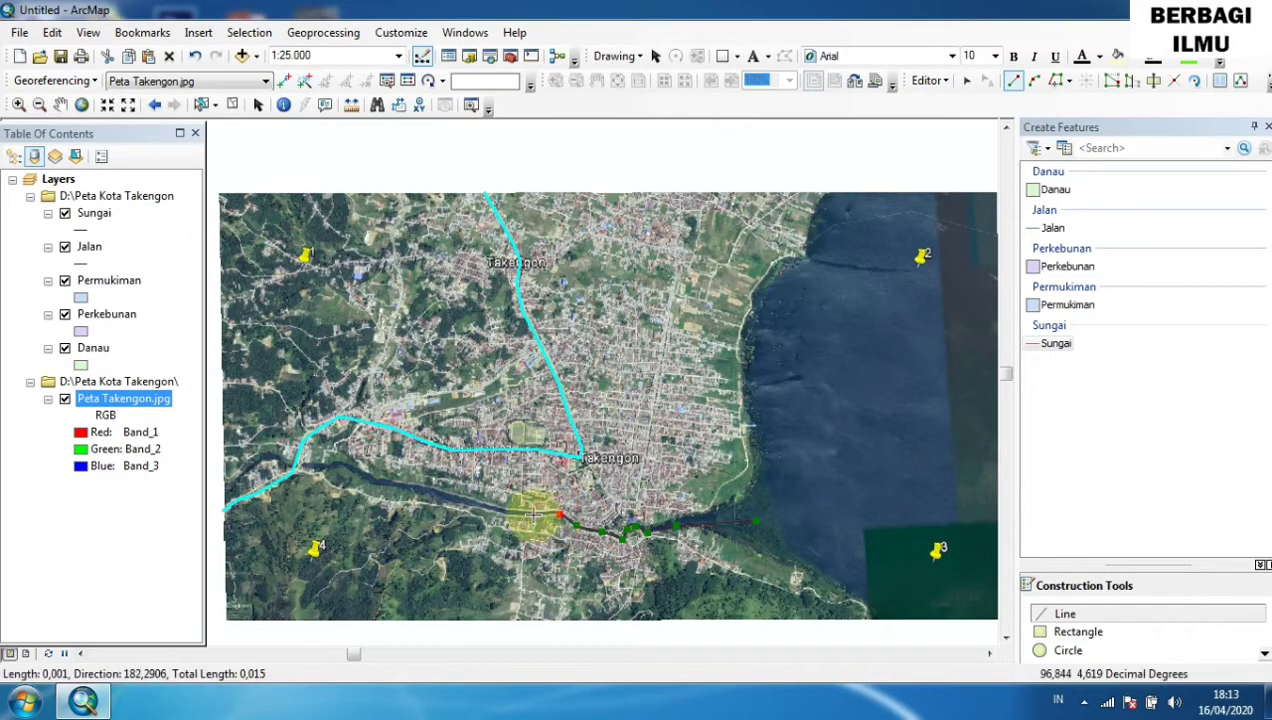
Continue the Sungai line westward along the river to the image's western edge and finish the sketch.
left_click(512, 513)
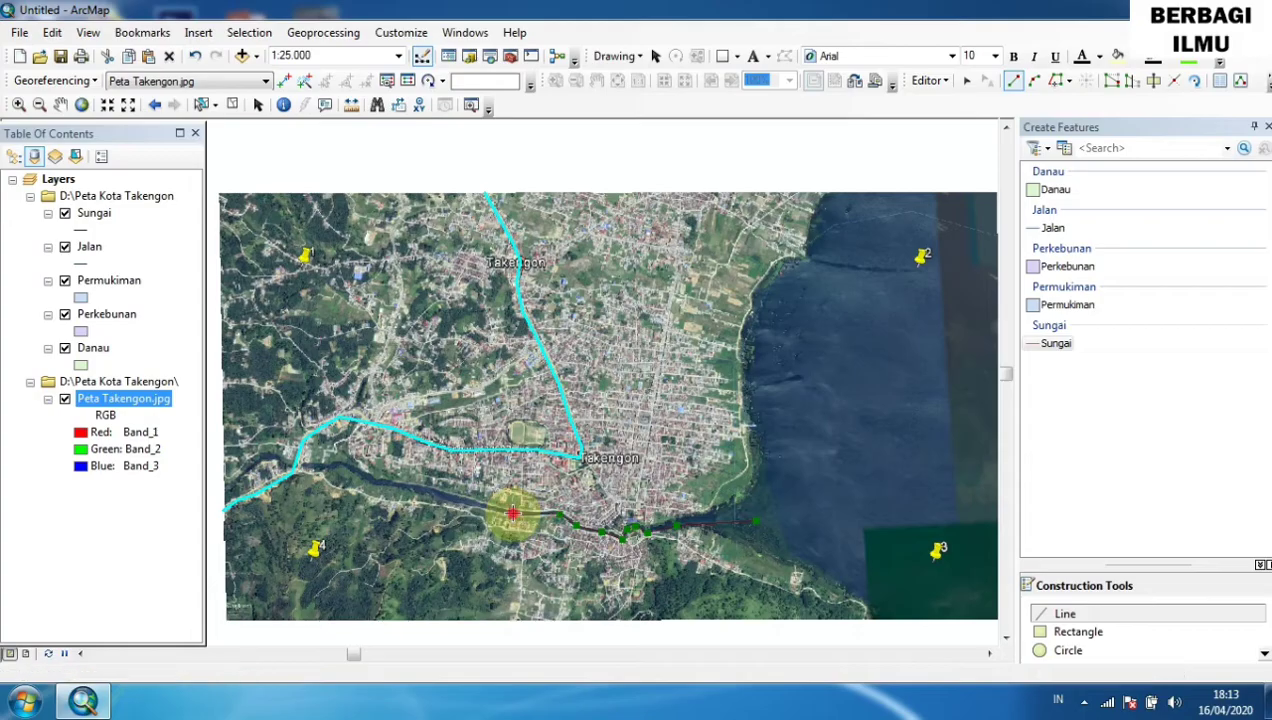
left_click(454, 500)
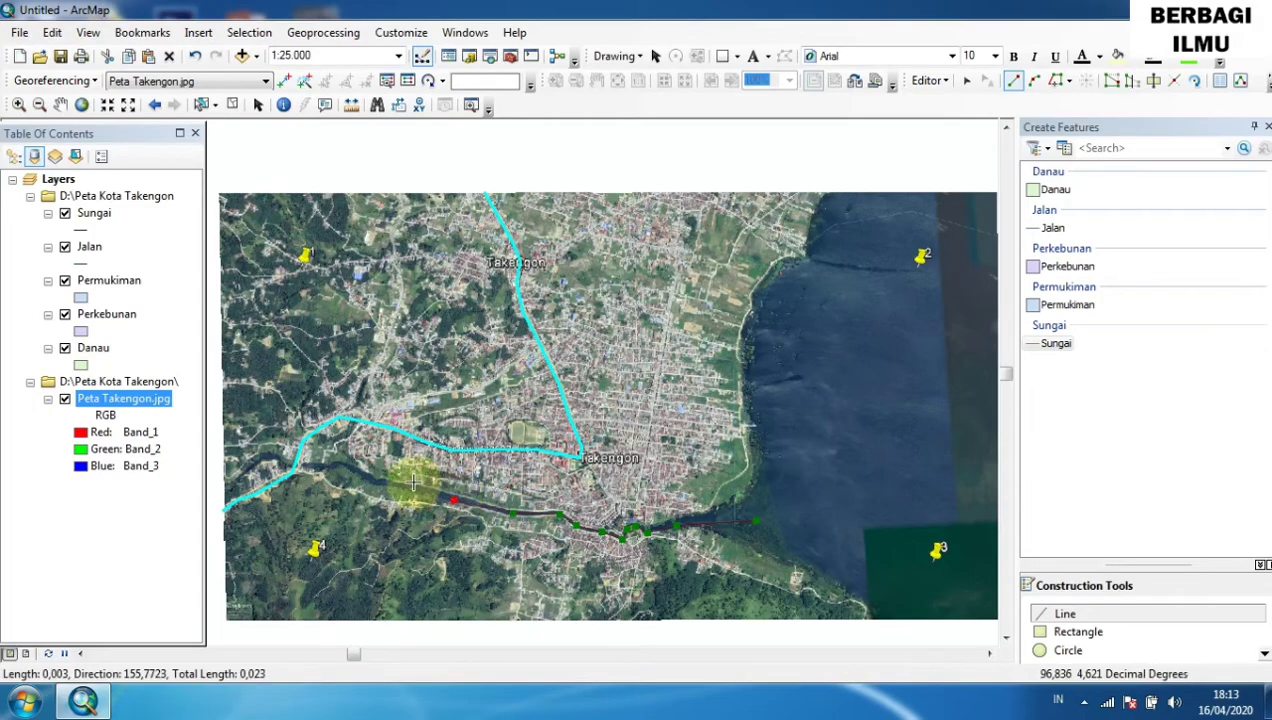
left_click(356, 469)
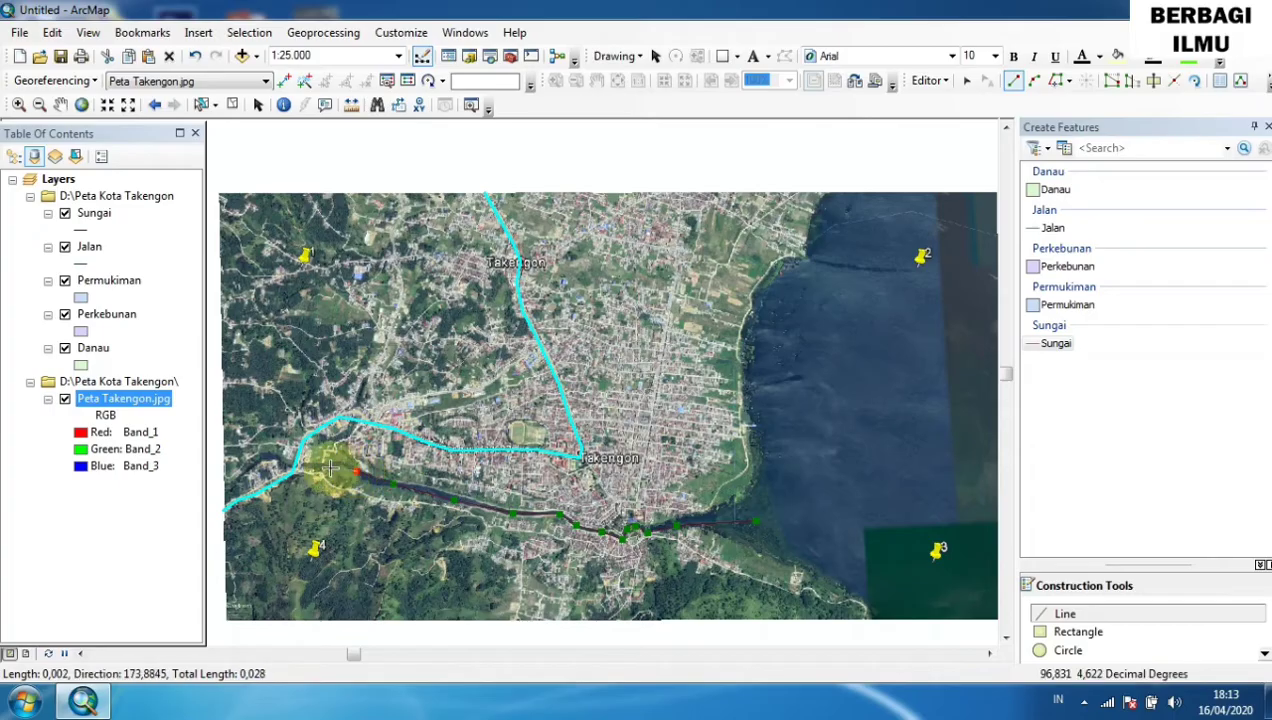
left_click(331, 468)
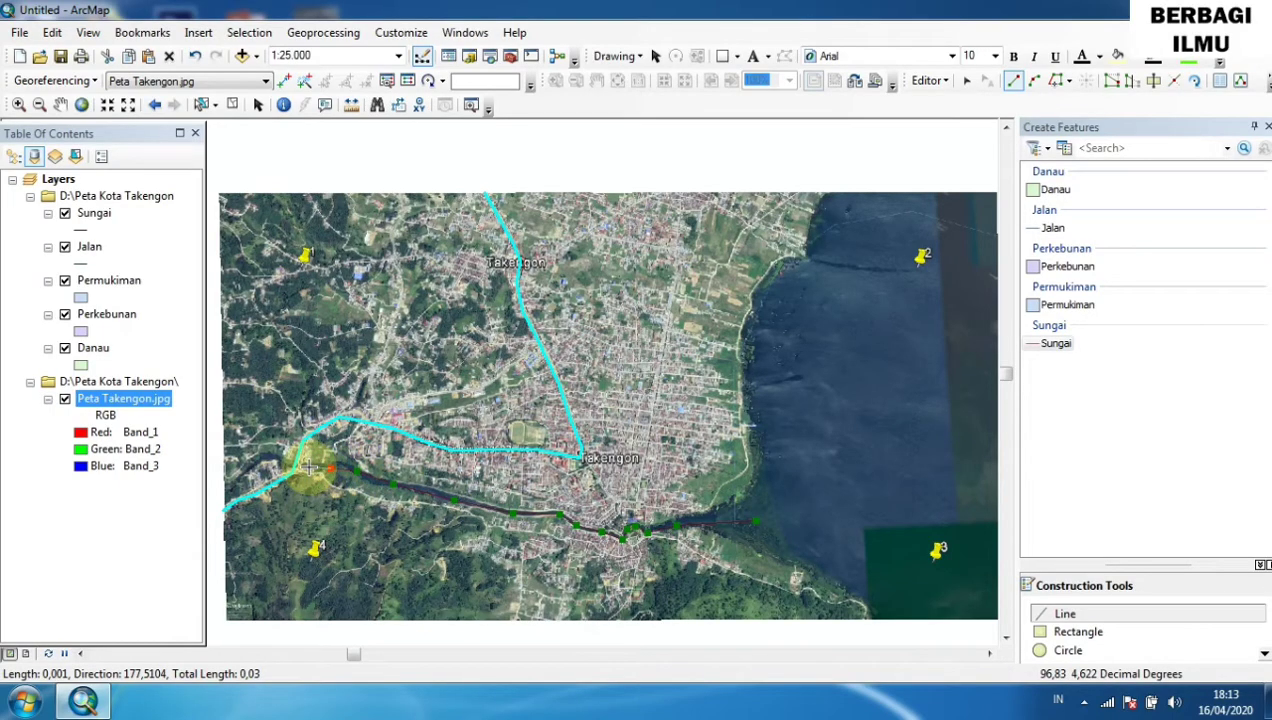
left_click(310, 467)
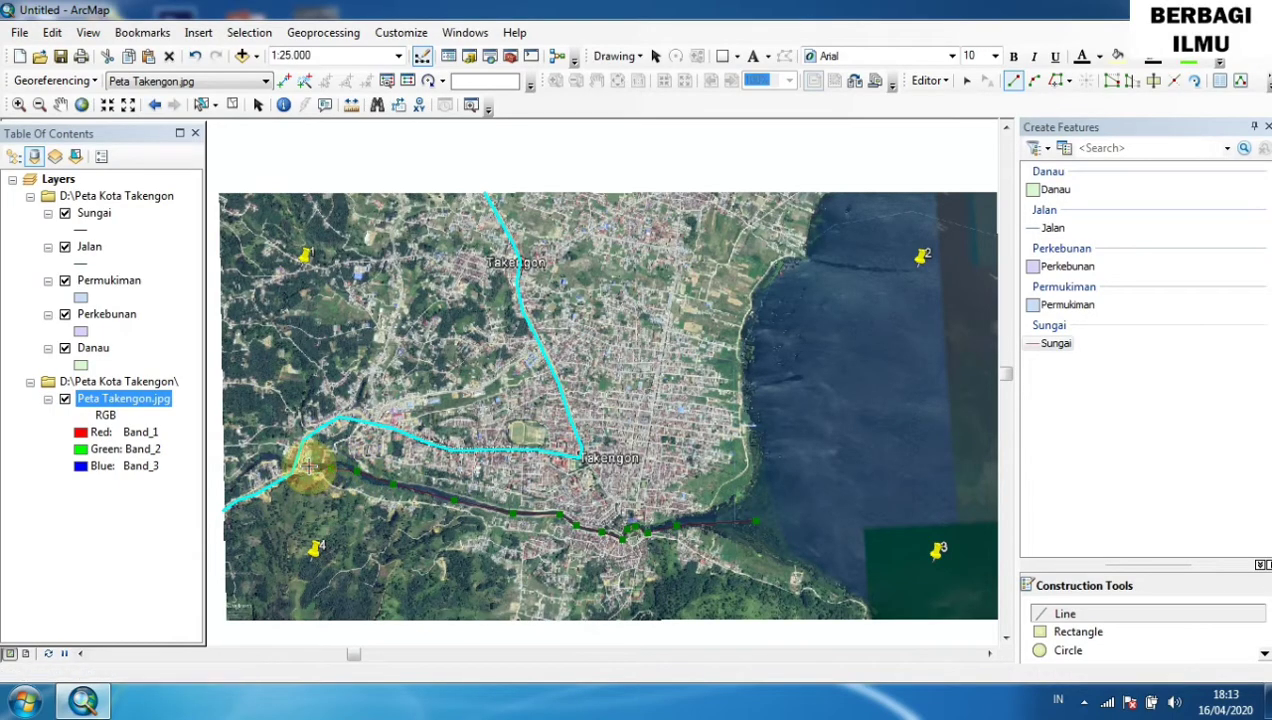
left_click(259, 457)
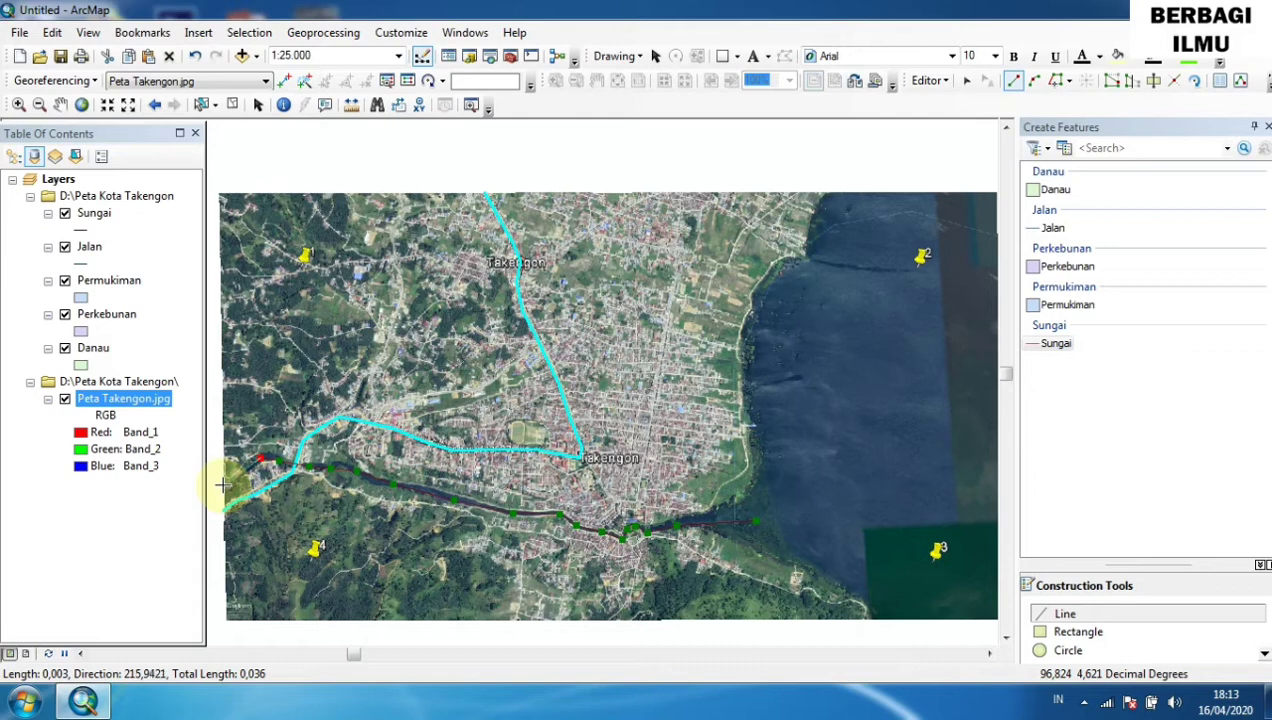
double_click(224, 486)
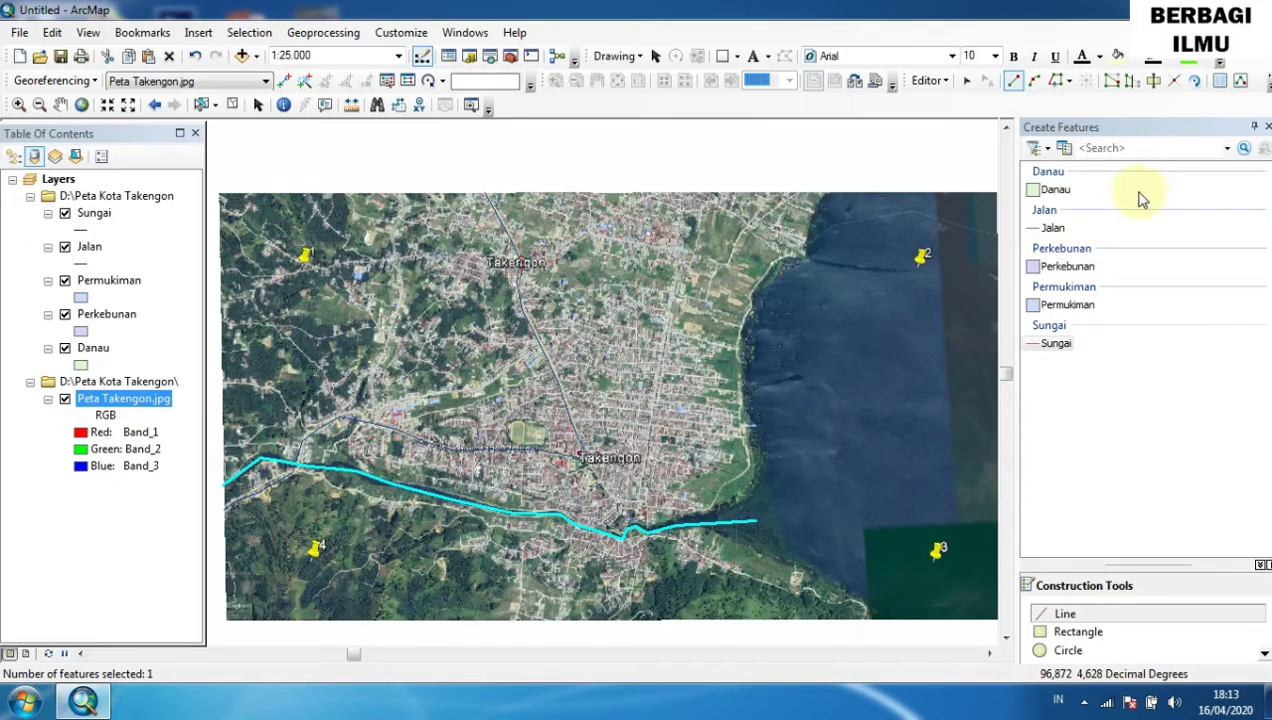
Start a Danau polygon along the image's eastern and southern edges, following the southern lakeshore to the eastern endpoint of the Sungai line.
left_click(1058, 192)
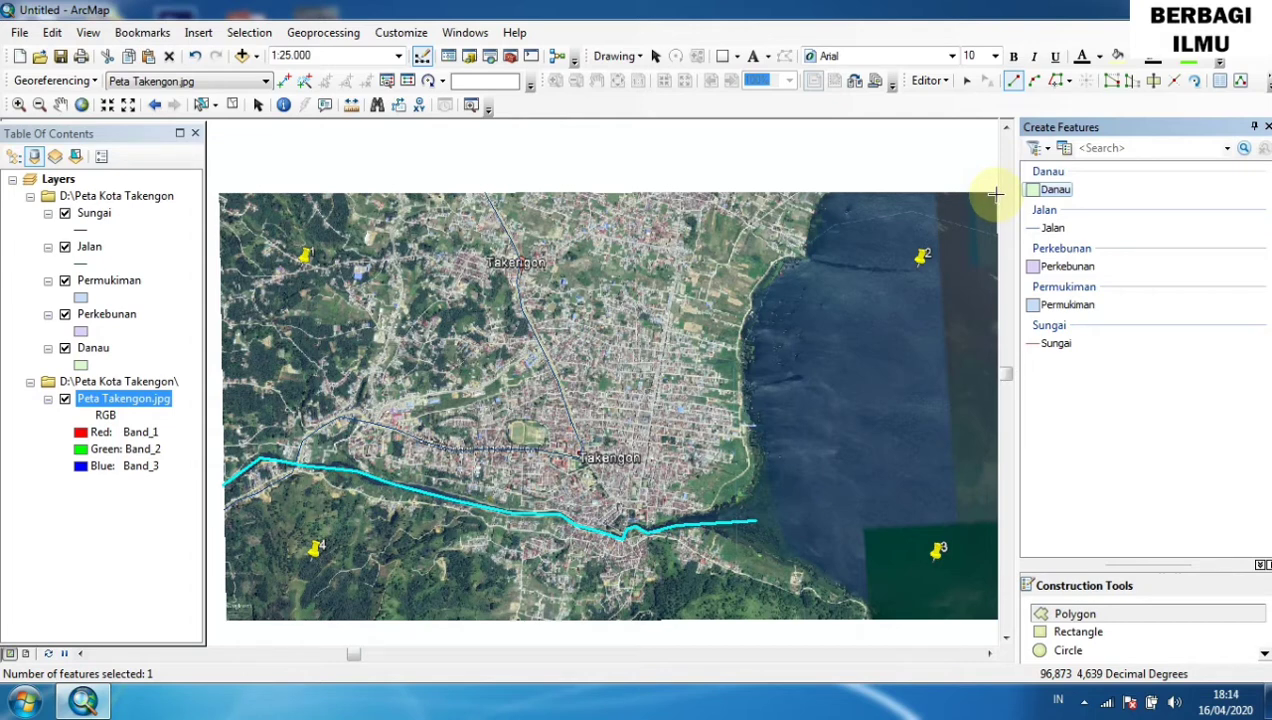
left_click(995, 193)
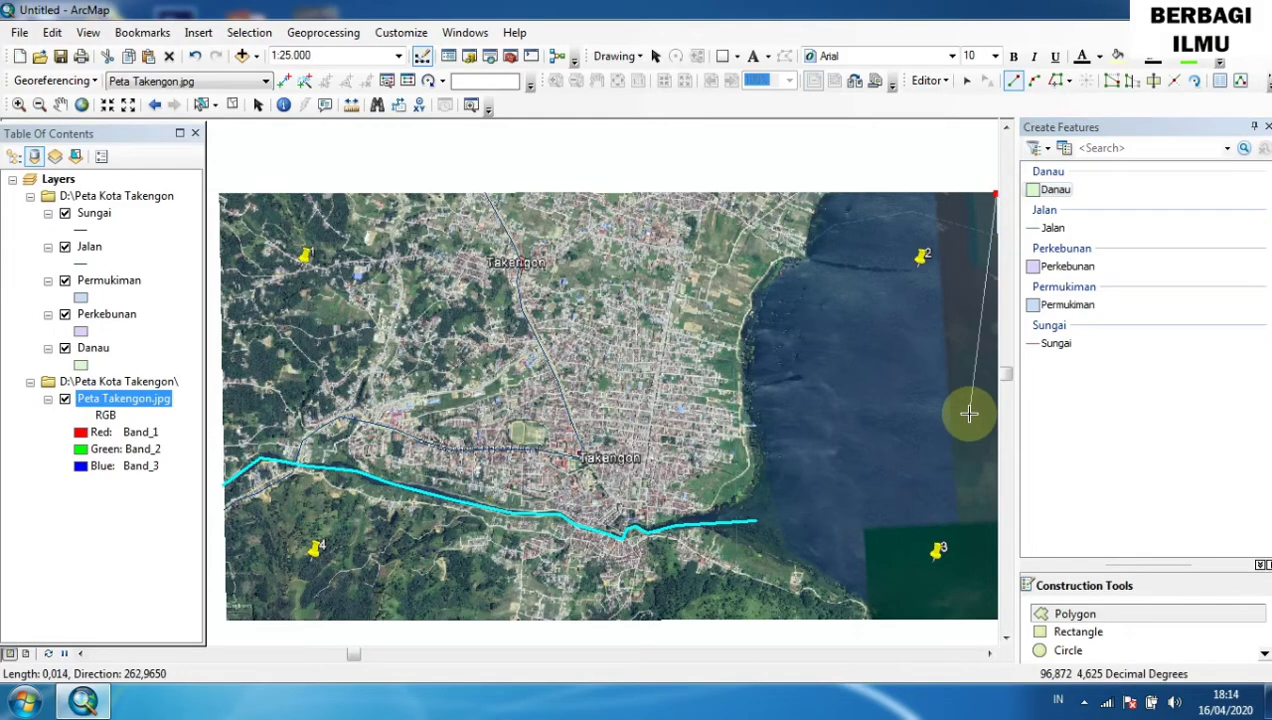
left_click(996, 622)
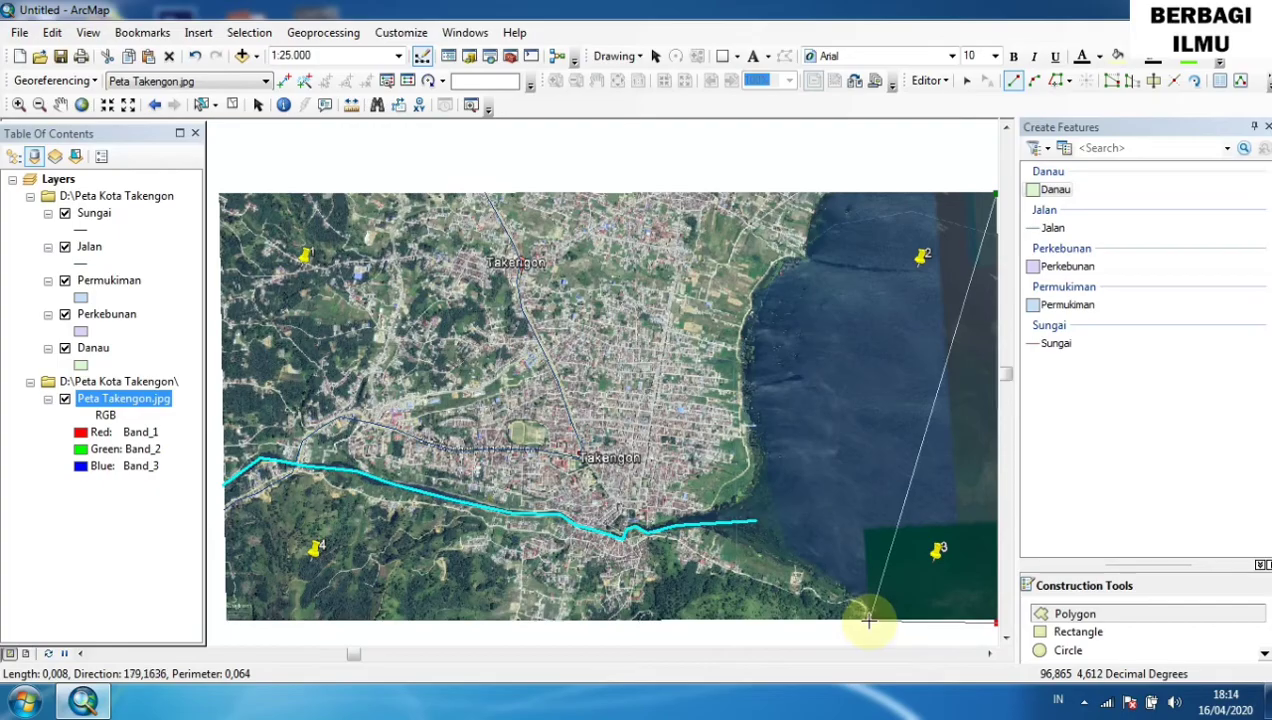
left_click(866, 622)
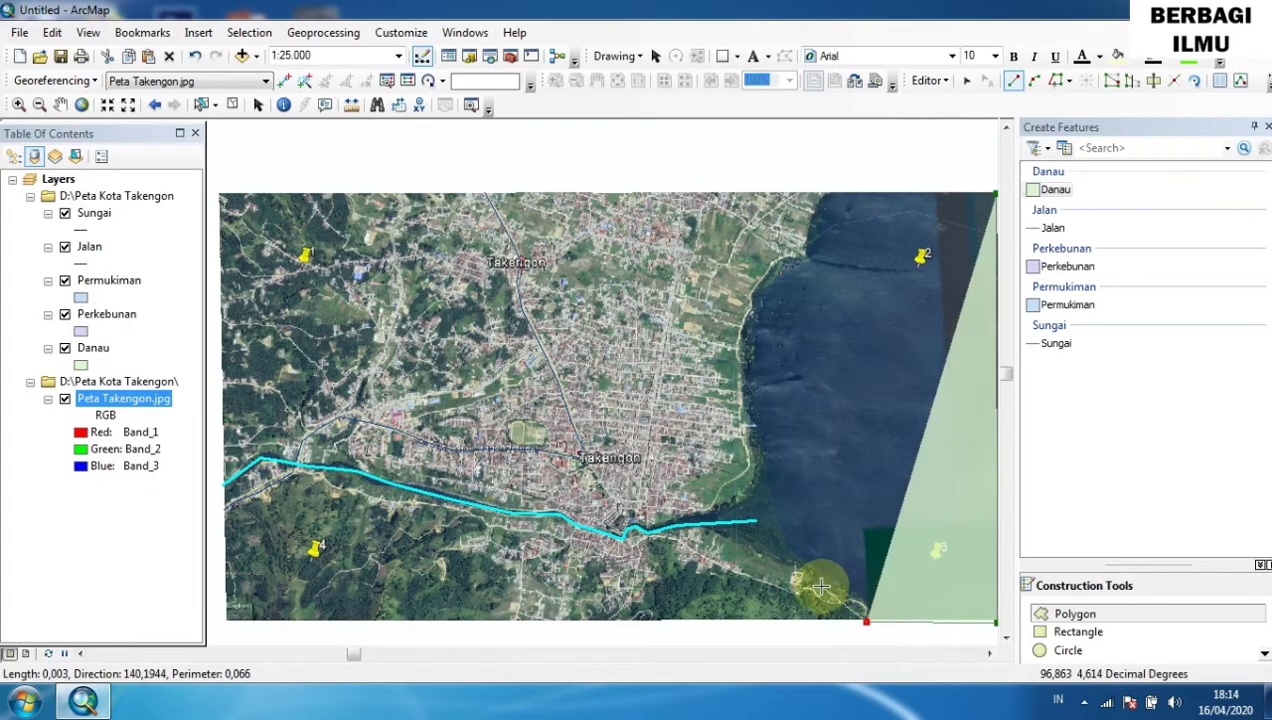
left_click(820, 579)
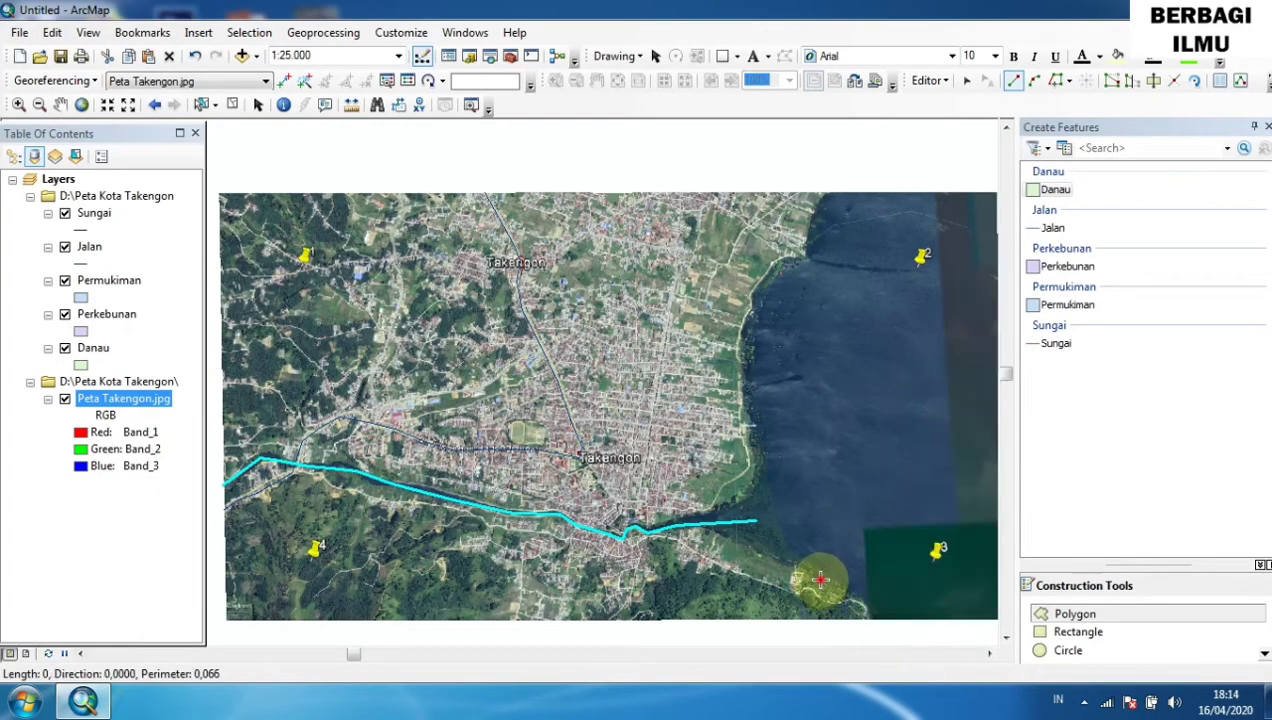
left_click(790, 567)
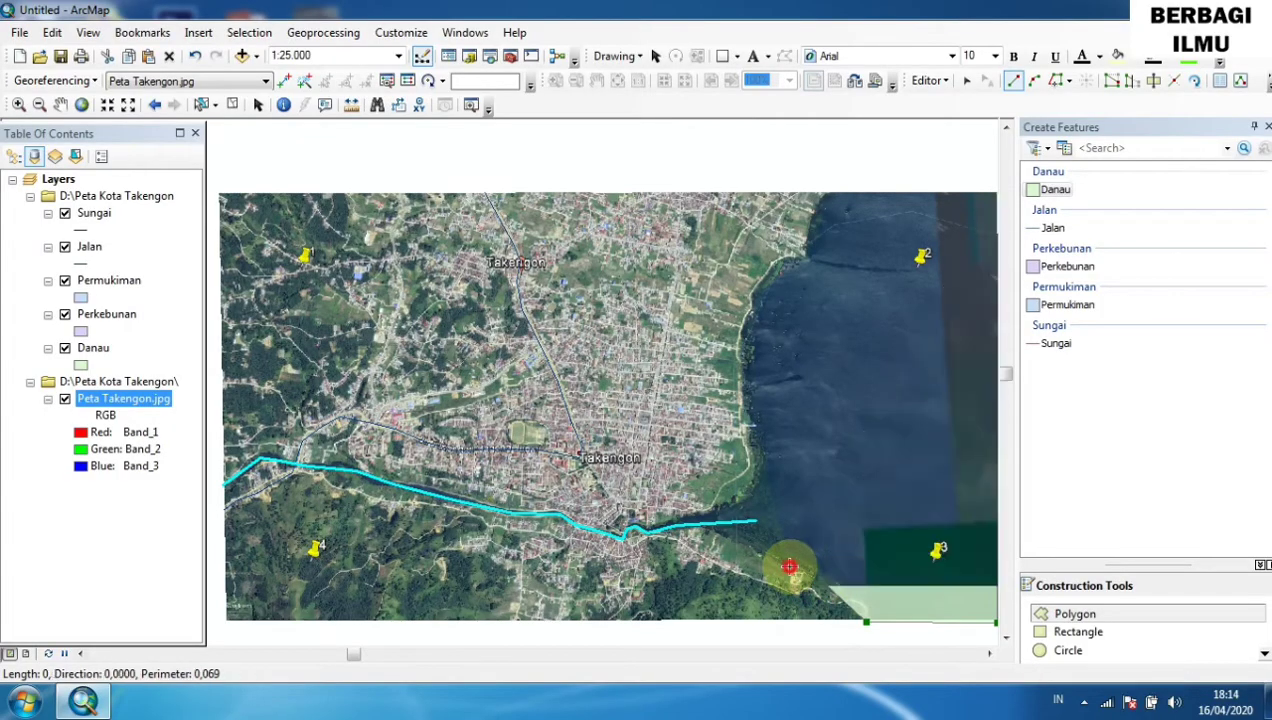
left_click(763, 551)
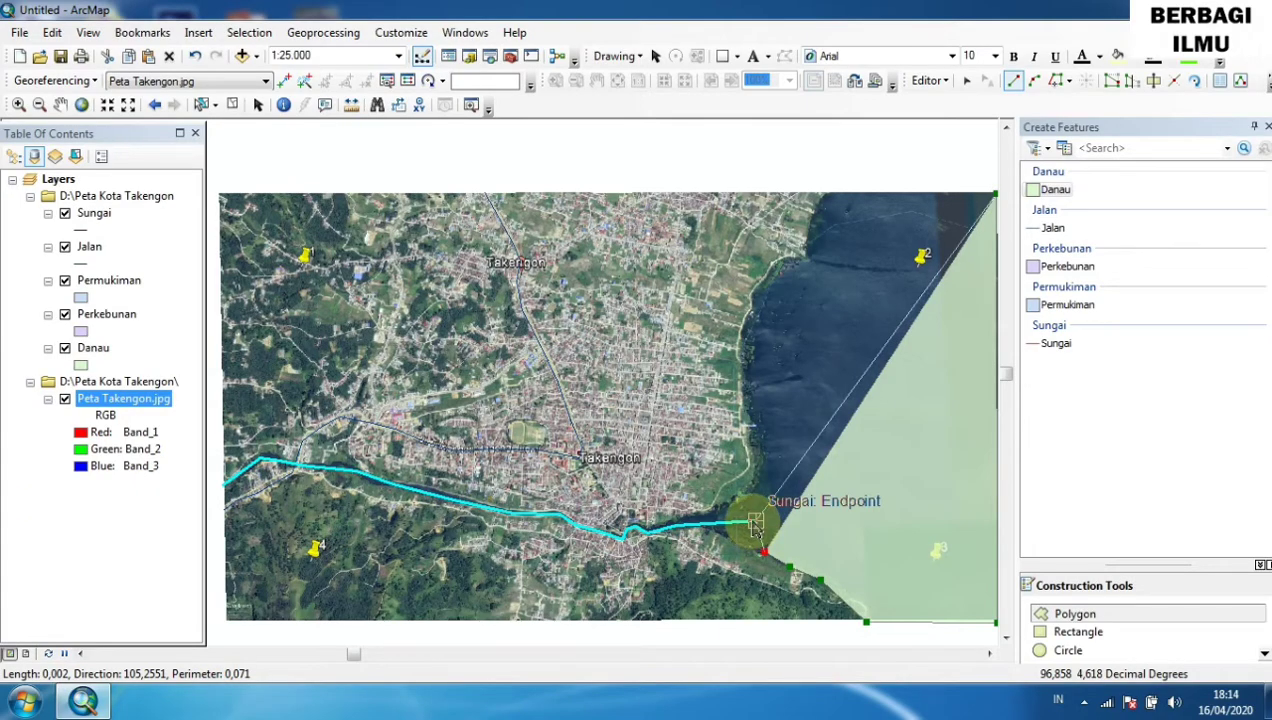
left_click(756, 522)
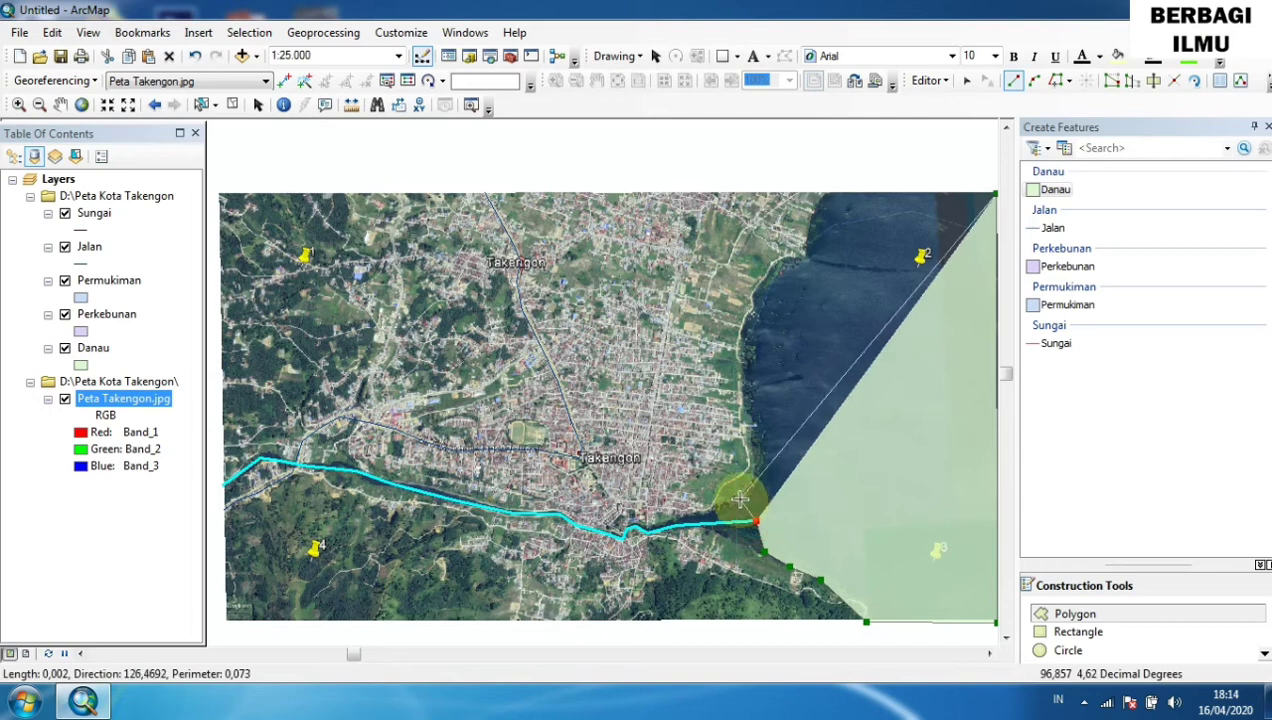
Extend the Danau polygon northward from the river mouth along the western lakeshore beside the town.
left_click(742, 497)
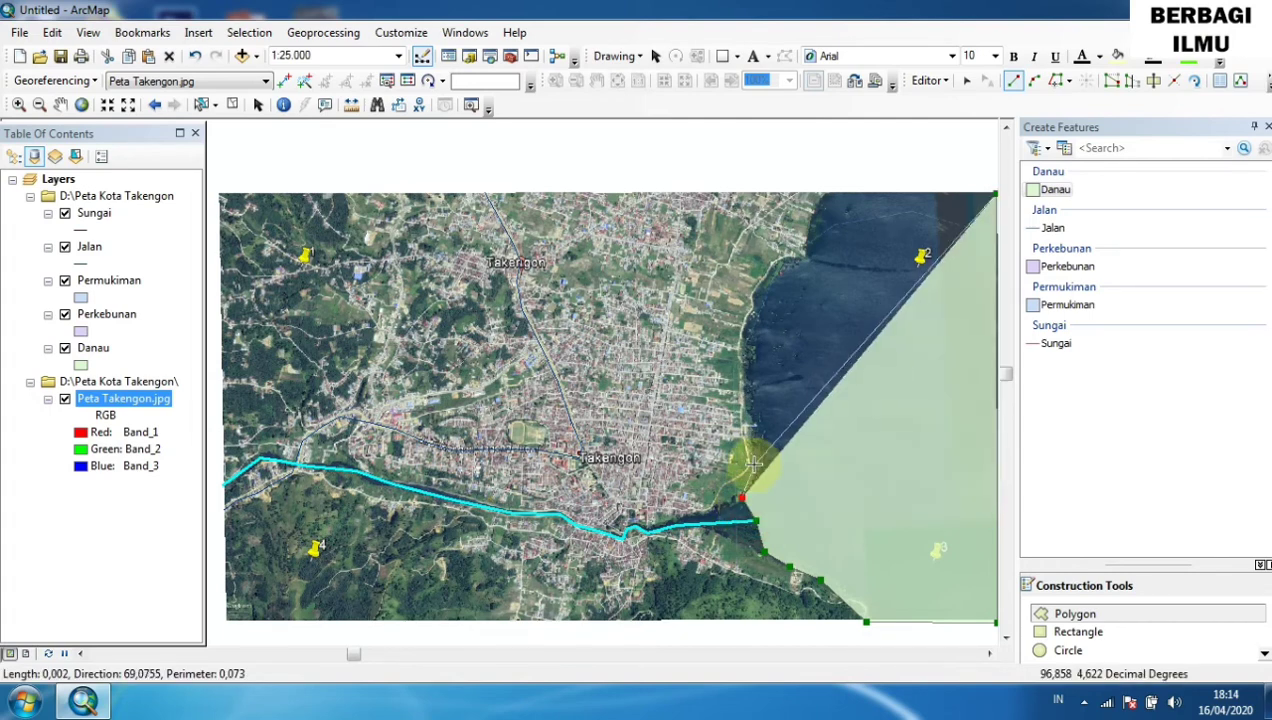
left_click(755, 456)
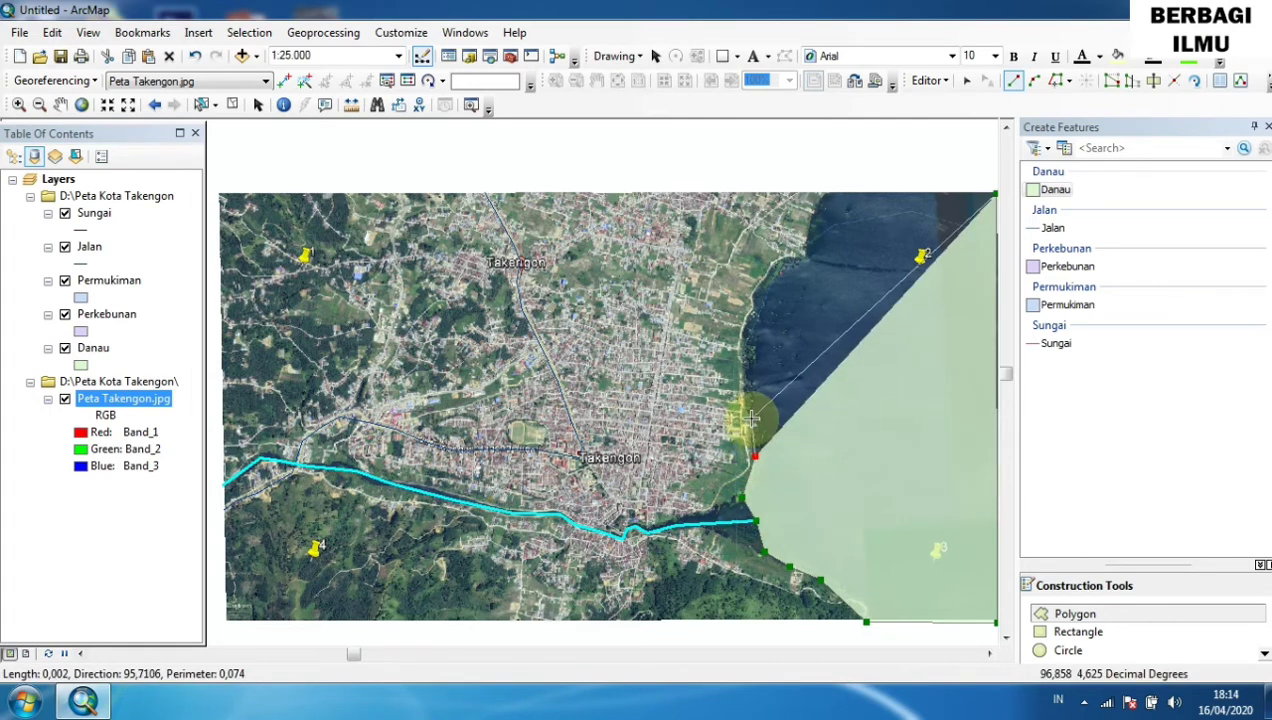
left_click(749, 418)
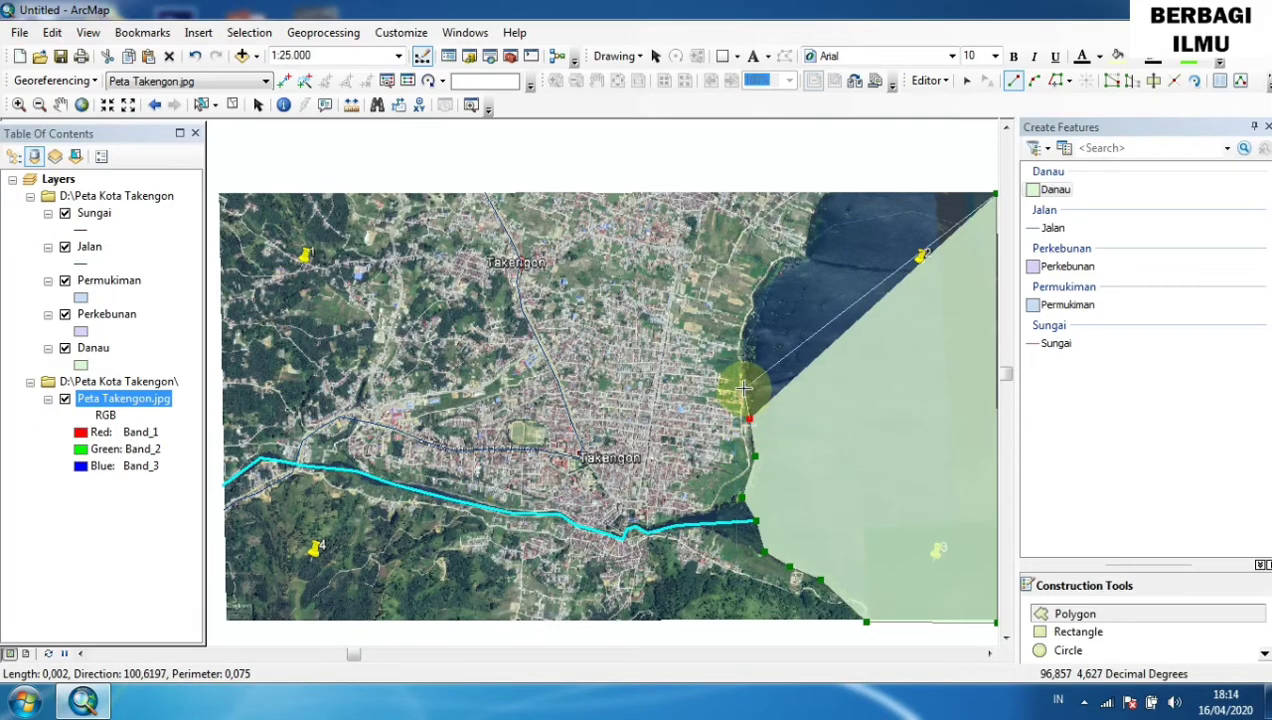
left_click(743, 387)
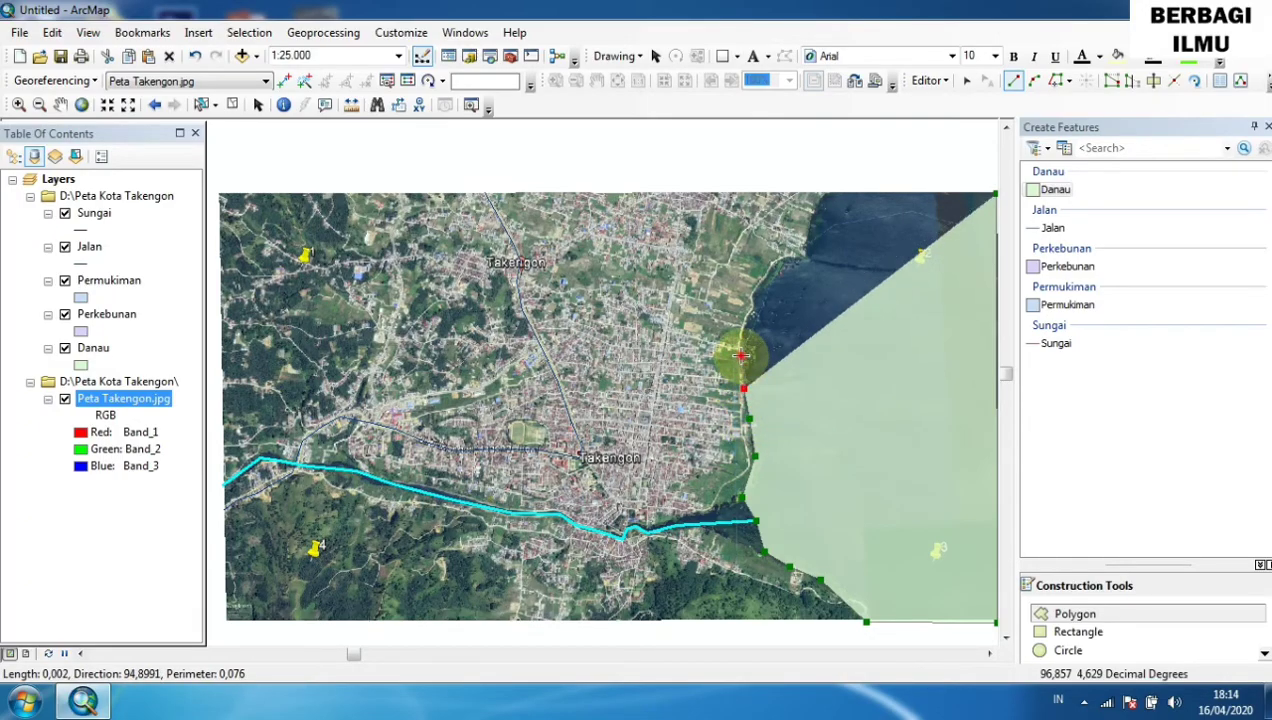
left_click(741, 355)
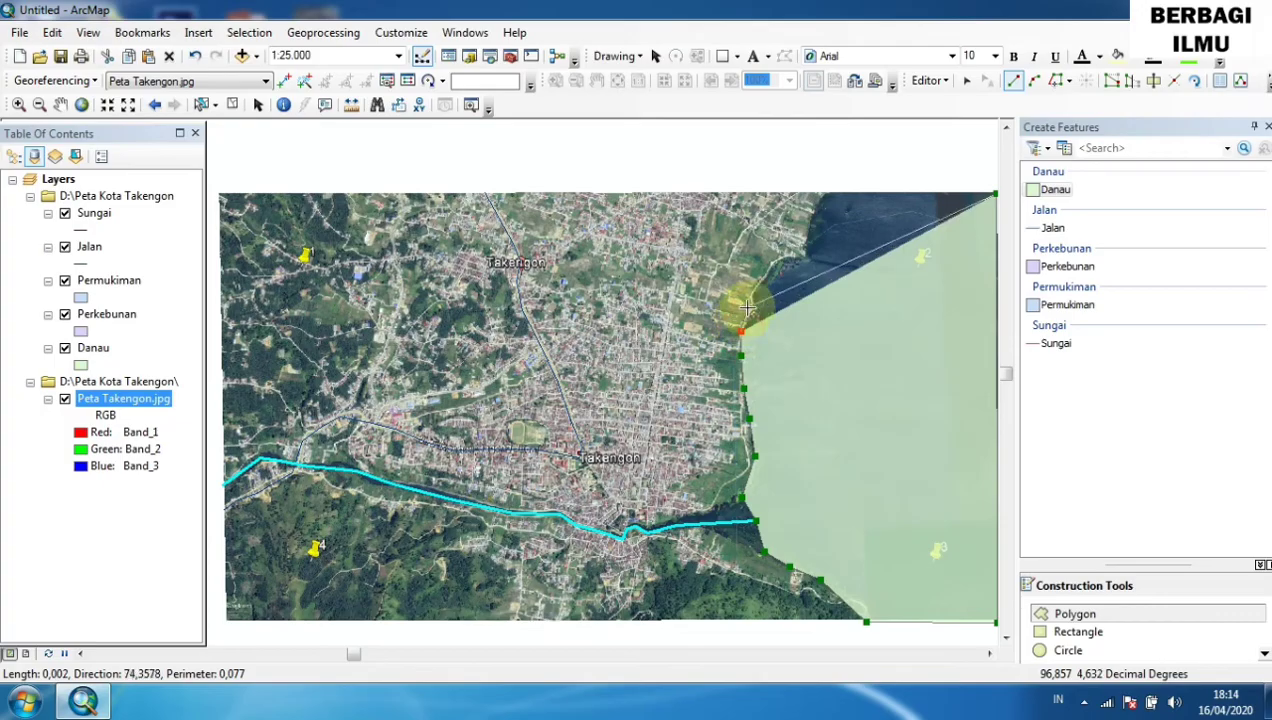
left_click(748, 308)
left_click(753, 292)
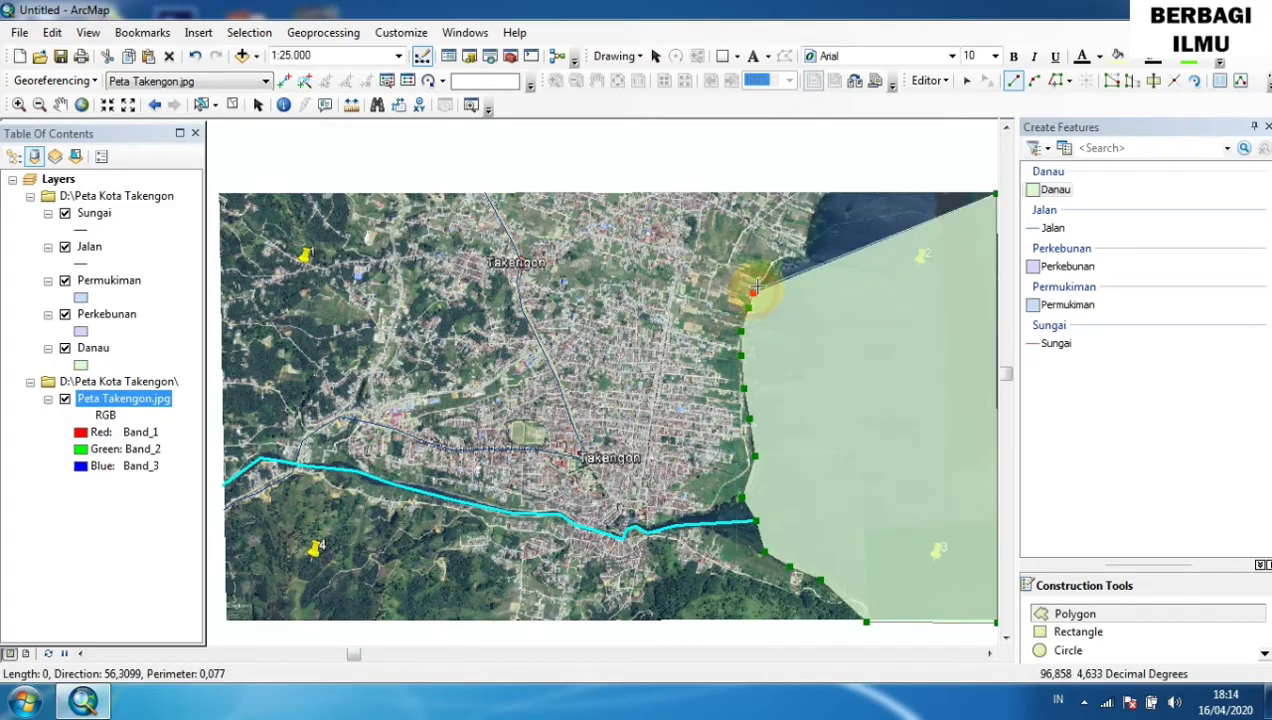
Trace the remaining northwestern lakeshore to the image's northern edge, finish the Danau polygon and dismiss the Windows color scheme prompt.
left_click(764, 270)
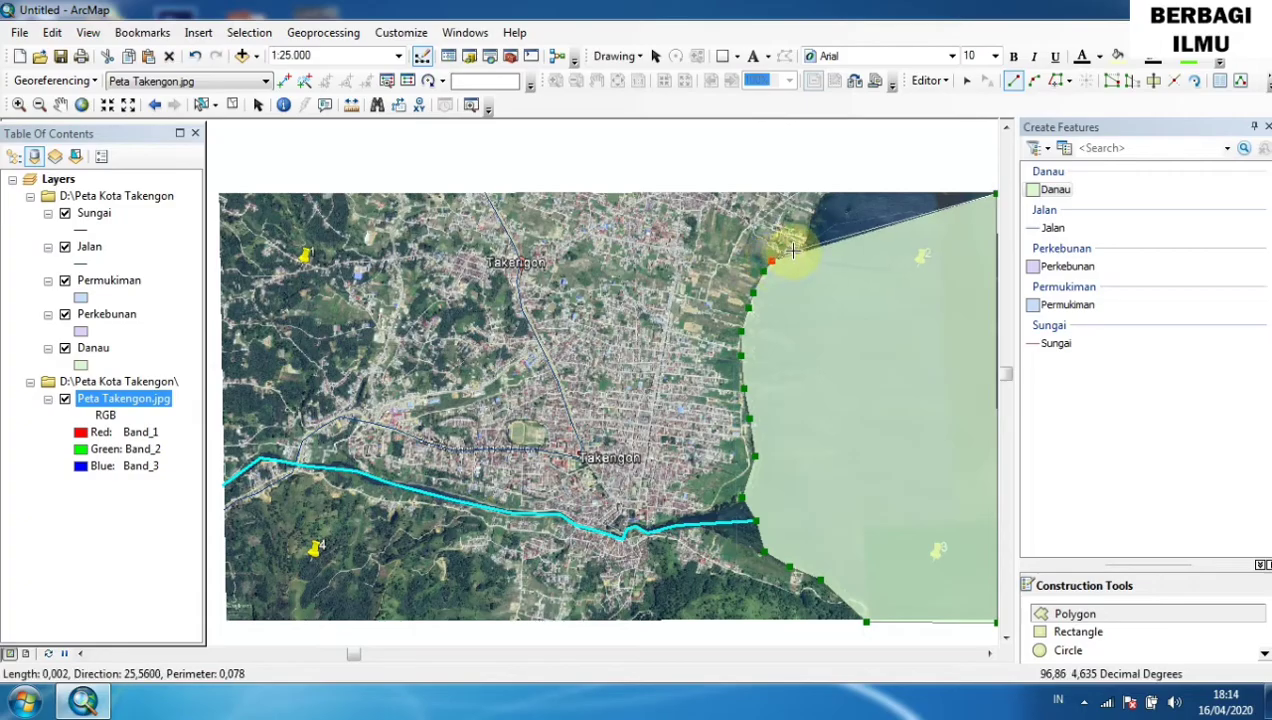
left_click(793, 251)
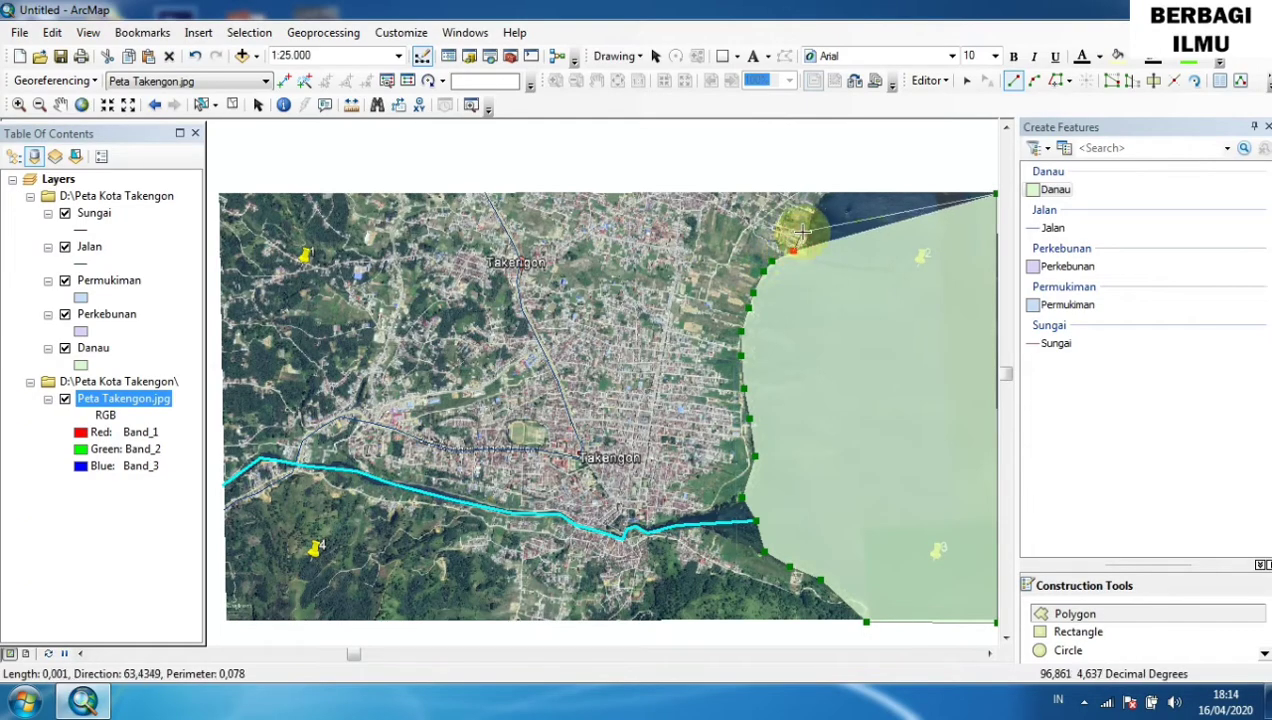
left_click(803, 230)
left_click(812, 203)
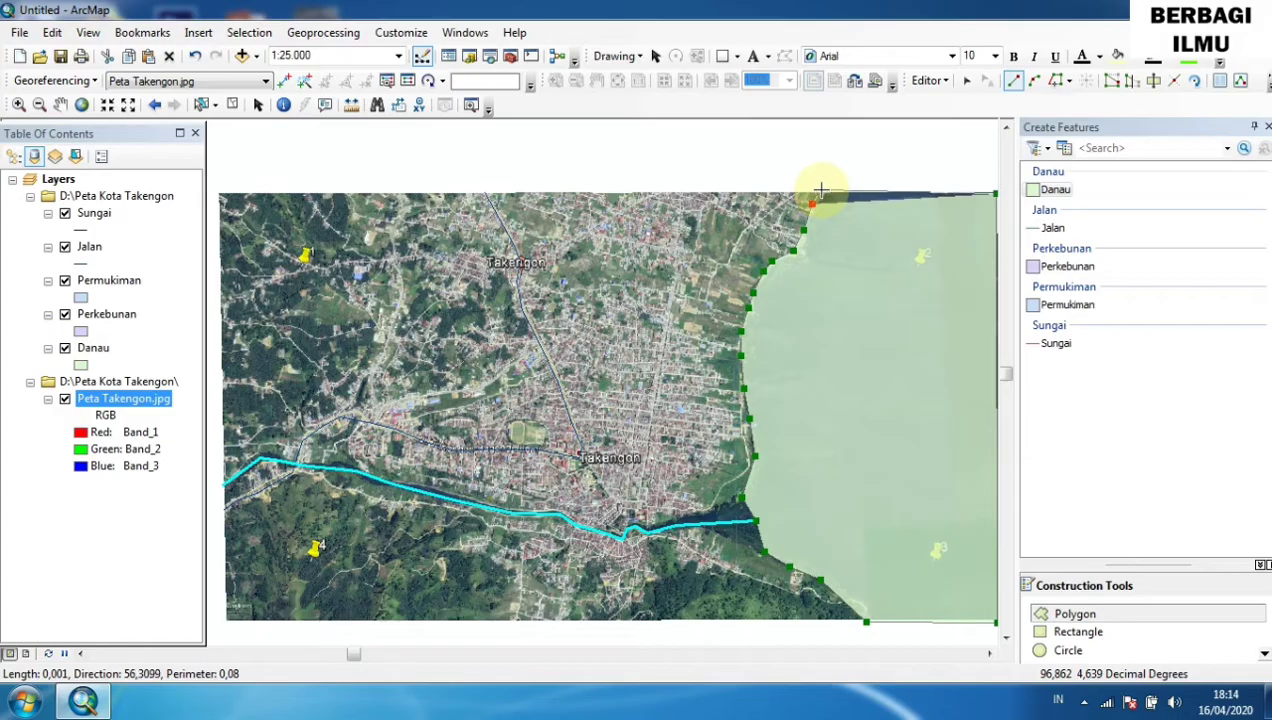
double_click(820, 190)
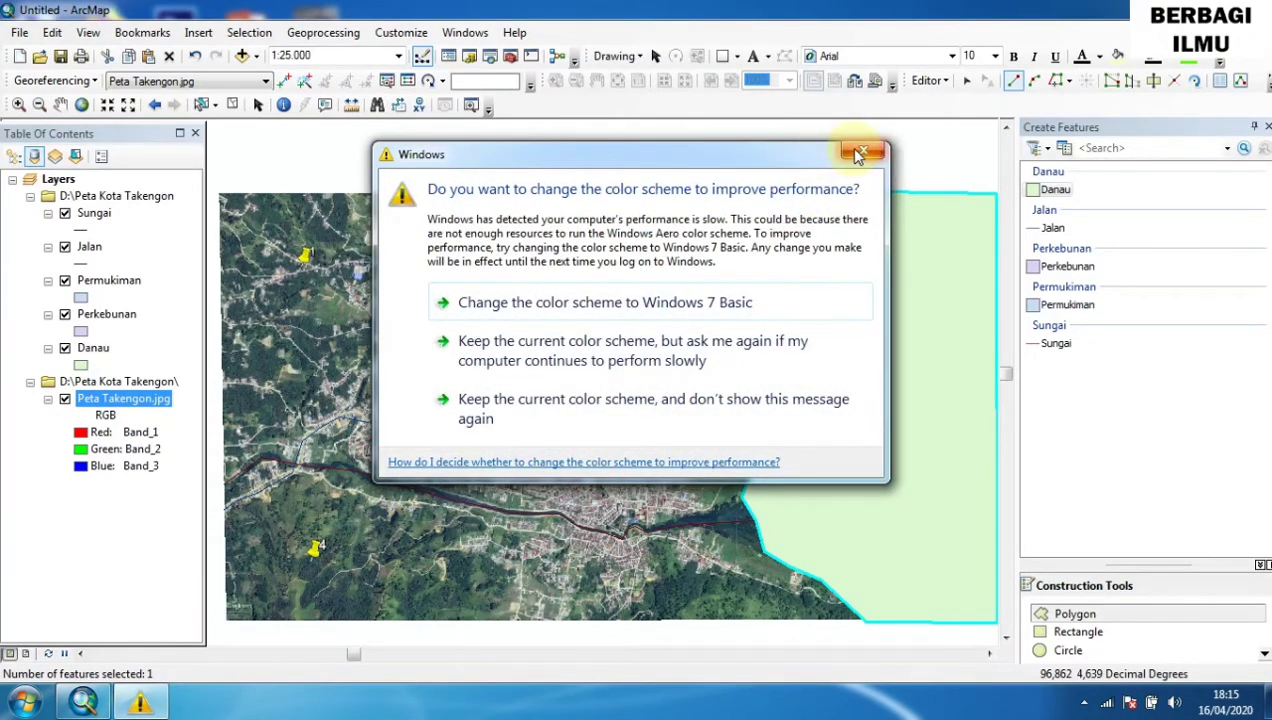
left_click(857, 153)
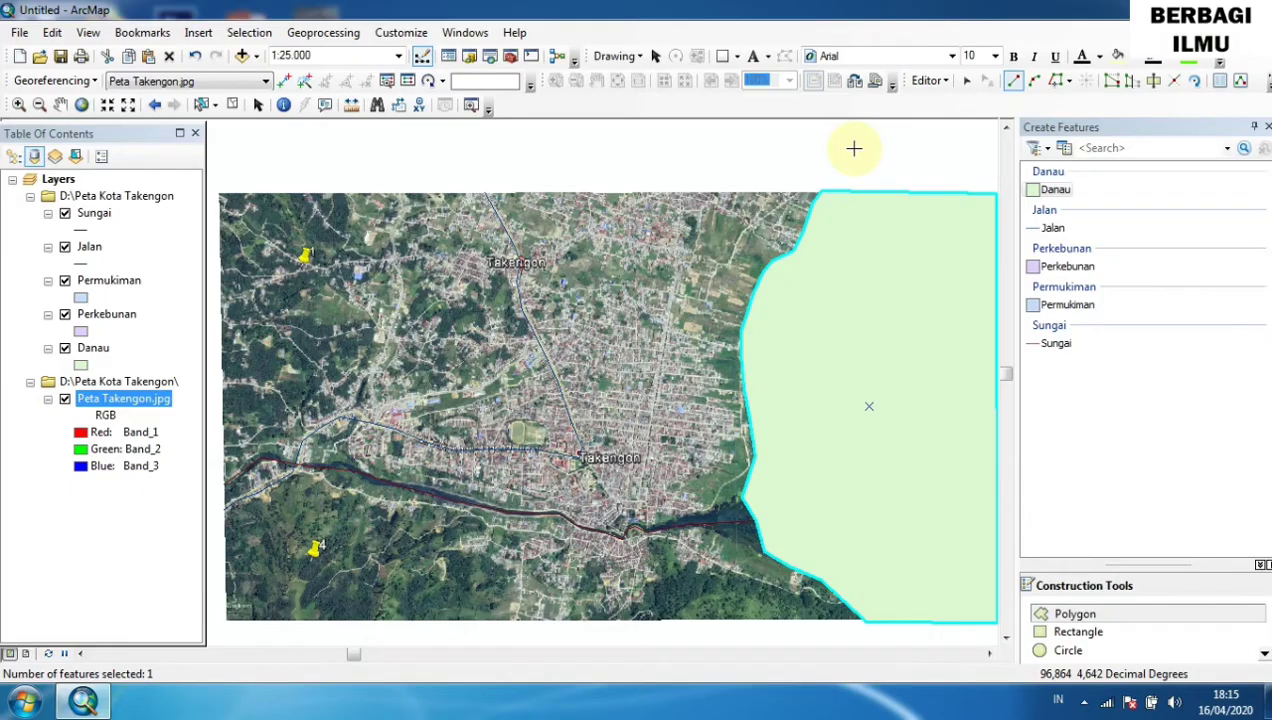
Start a Perkebunan polygon at the image's northwest corner, following the western and southern edges to the lake and up the southern lakeshore.
left_click(1060, 270)
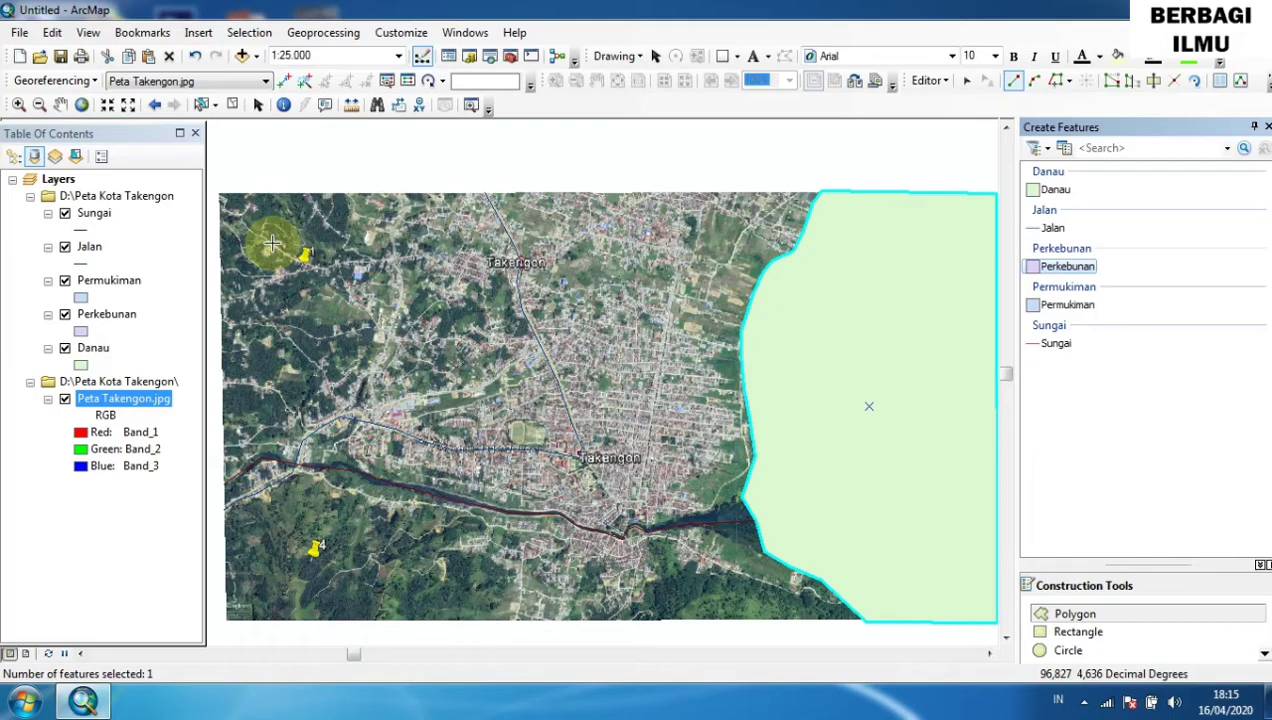
left_click(219, 193)
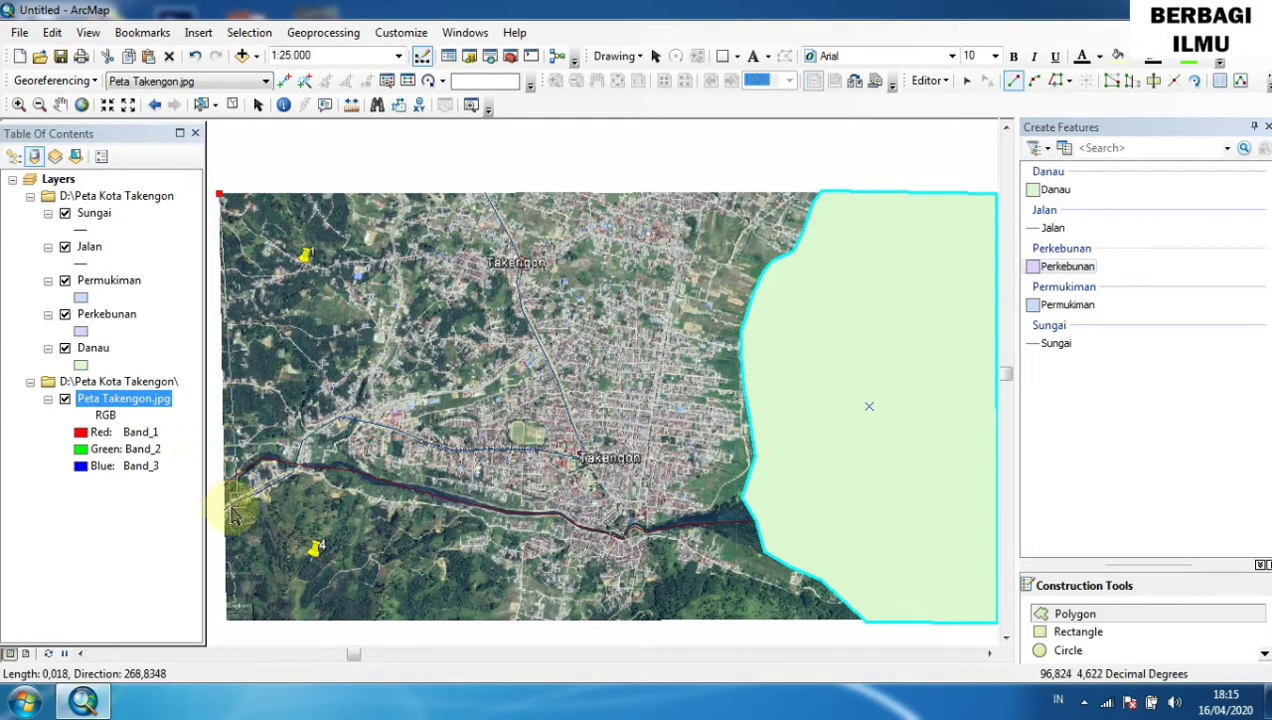
left_click(227, 622)
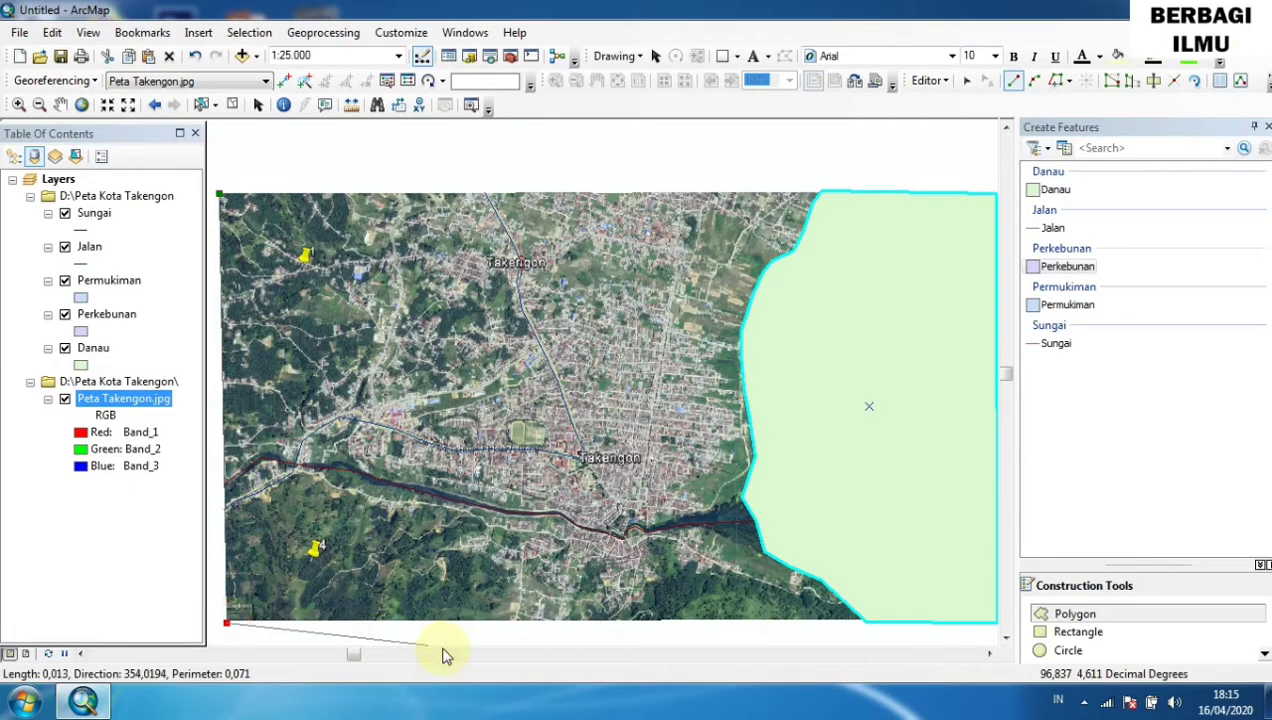
left_click(866, 625)
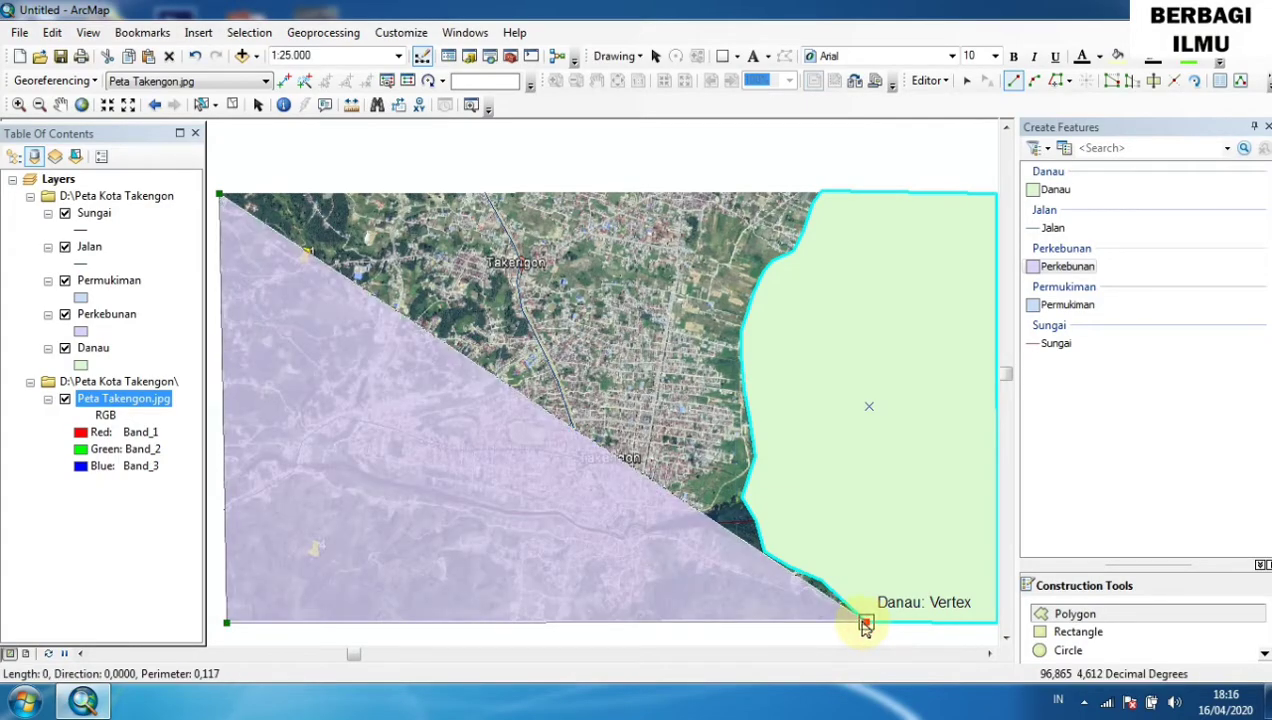
left_click(763, 551)
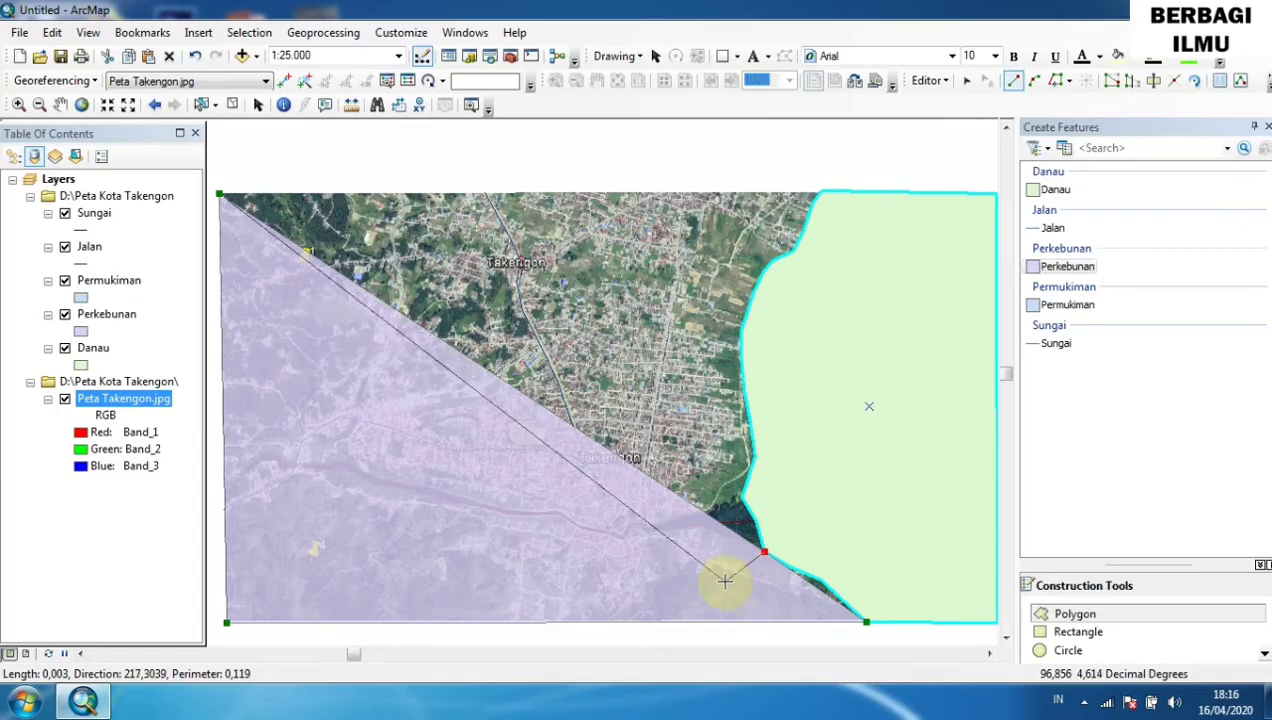
Continue the Perkebunan polygon westward along the vegetation boundary south of the town.
left_click(726, 577)
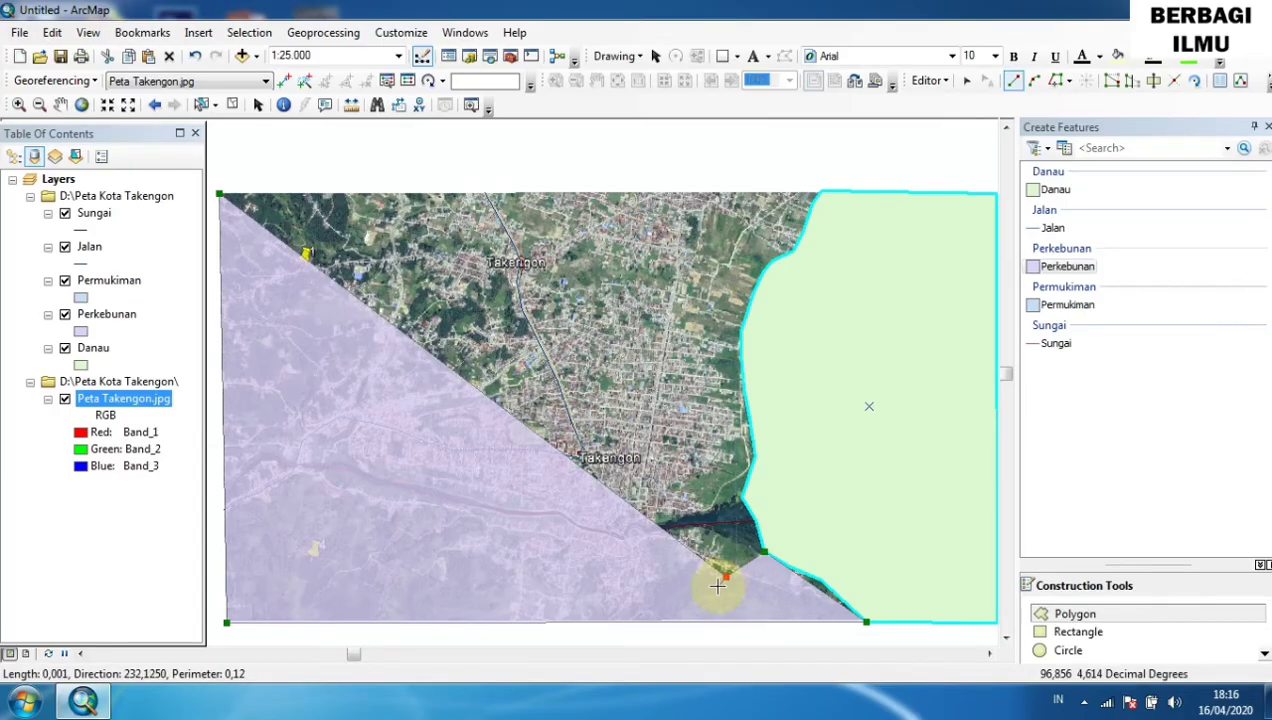
left_click(697, 590)
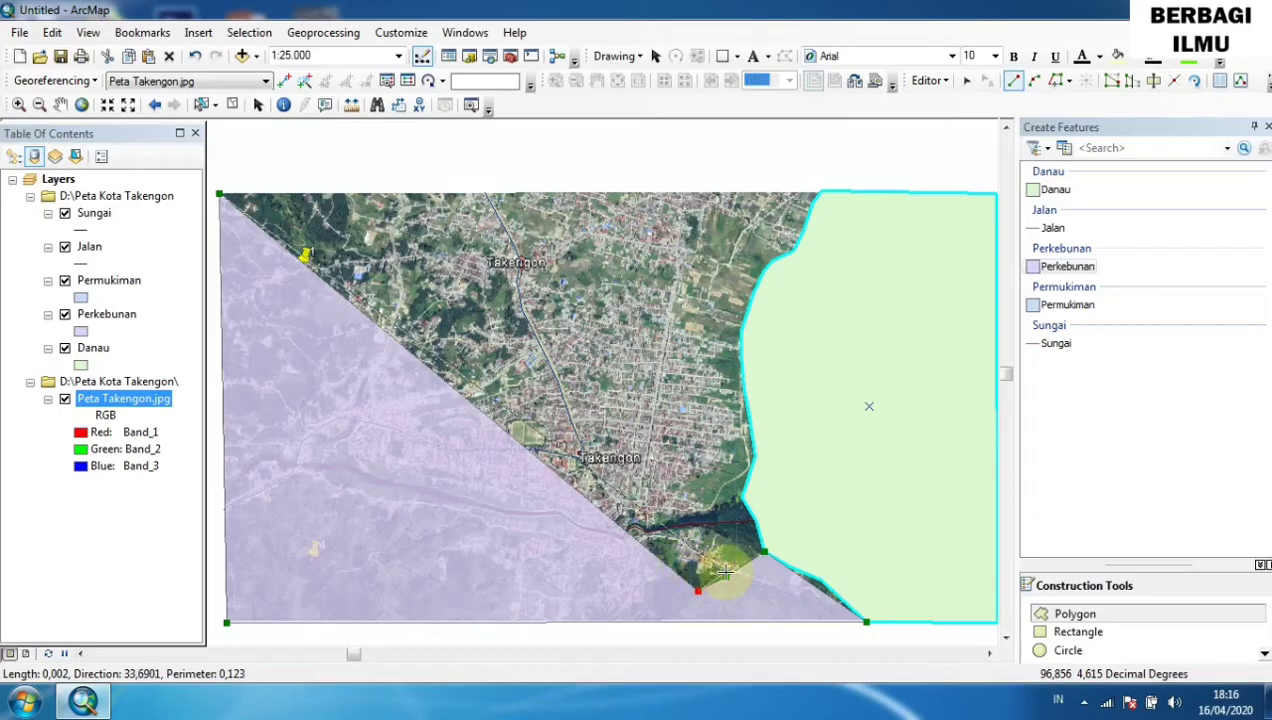
left_click(719, 566)
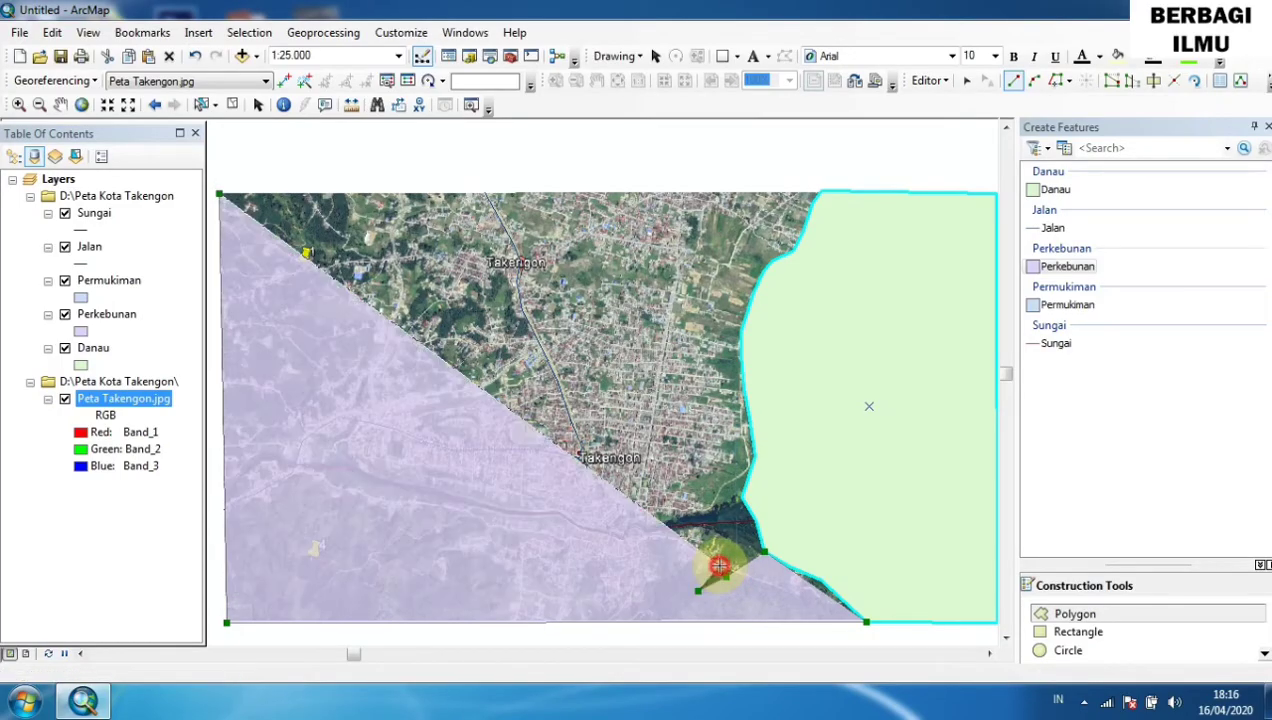
double_click(661, 603)
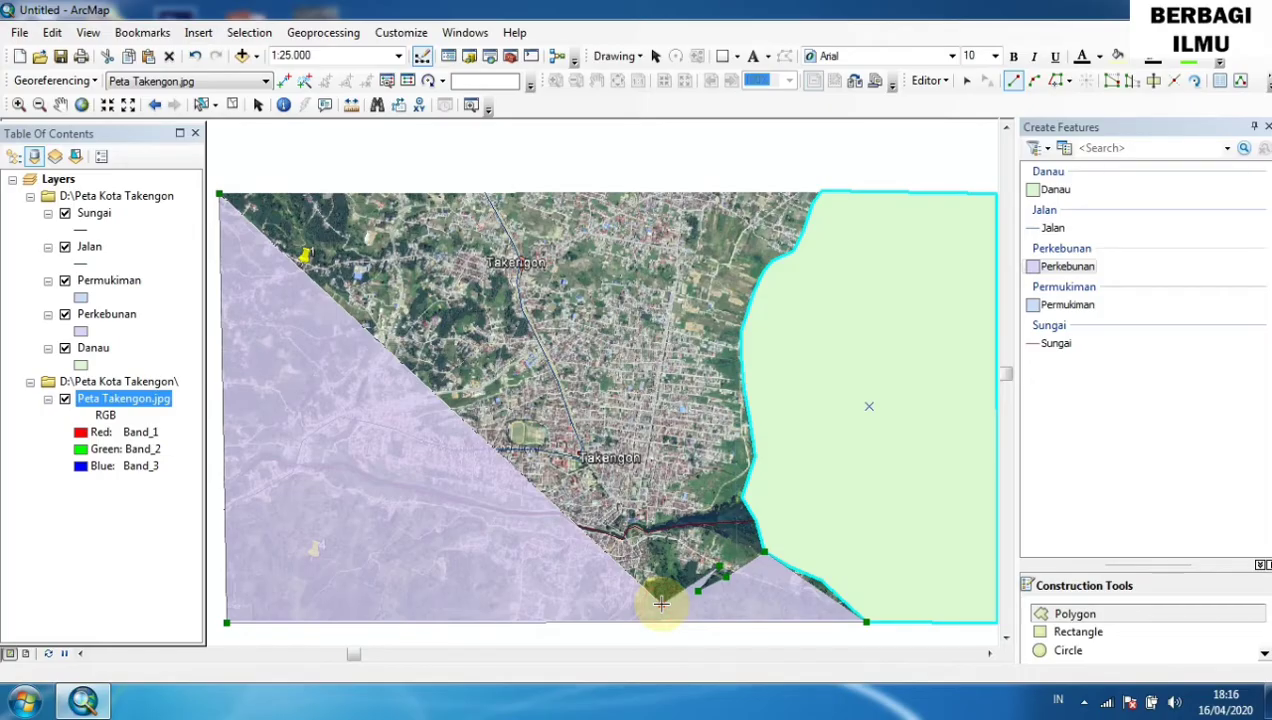
left_click(634, 602)
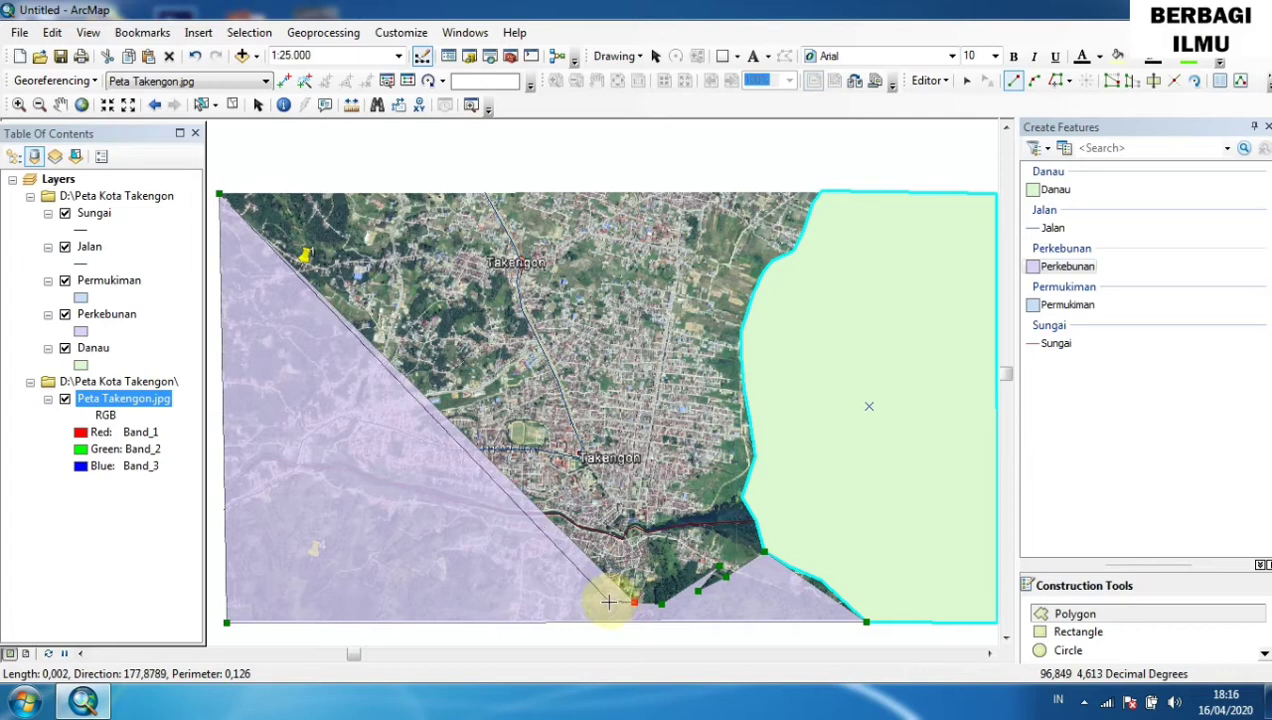
left_click(607, 604)
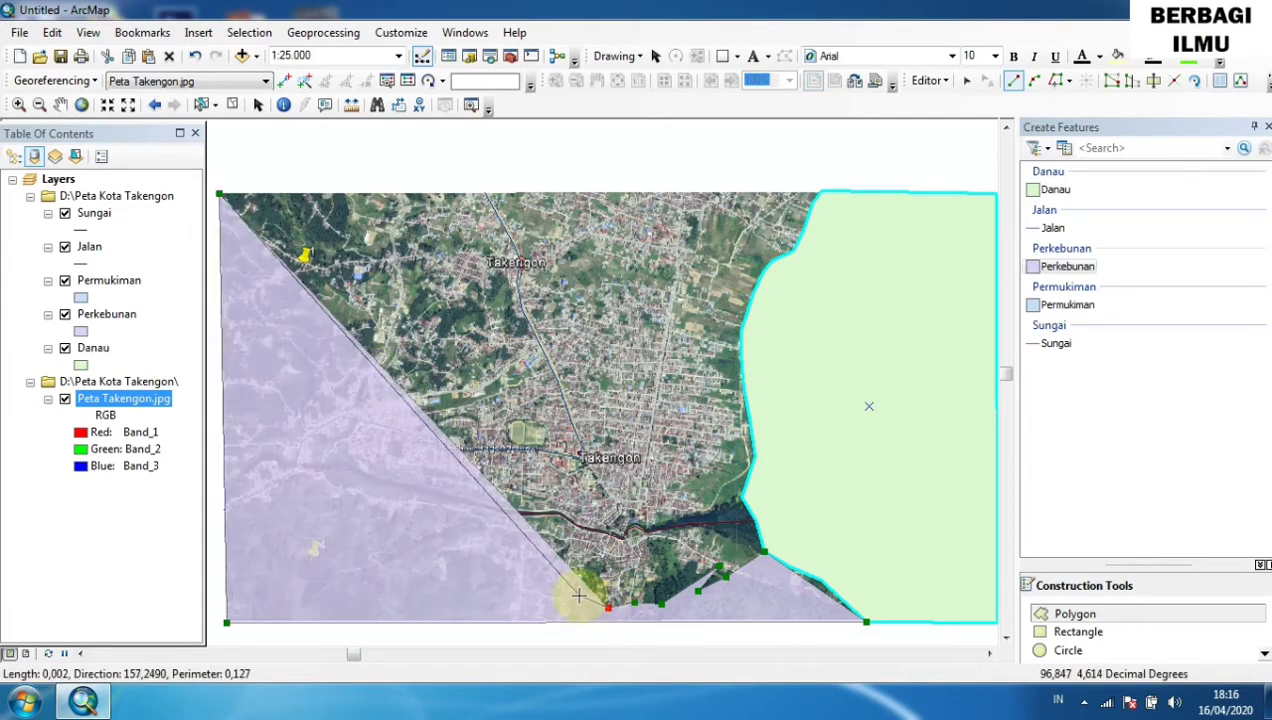
left_click(579, 599)
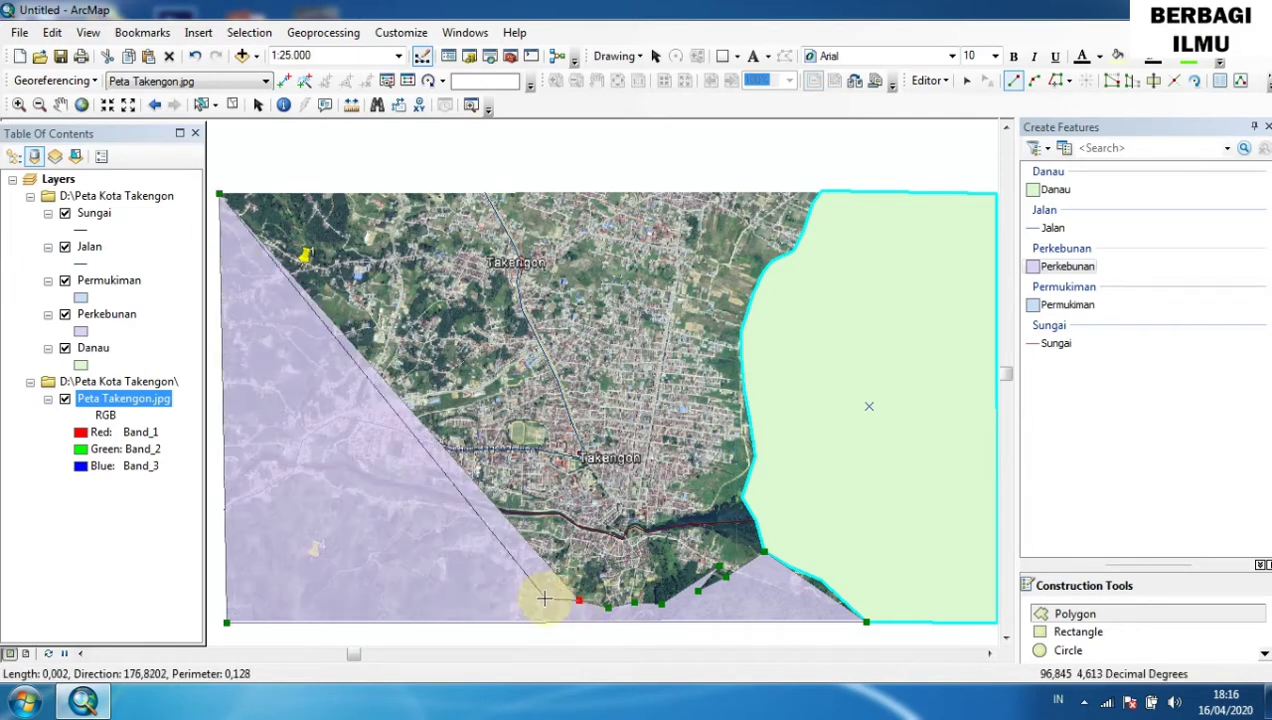
left_click(541, 601)
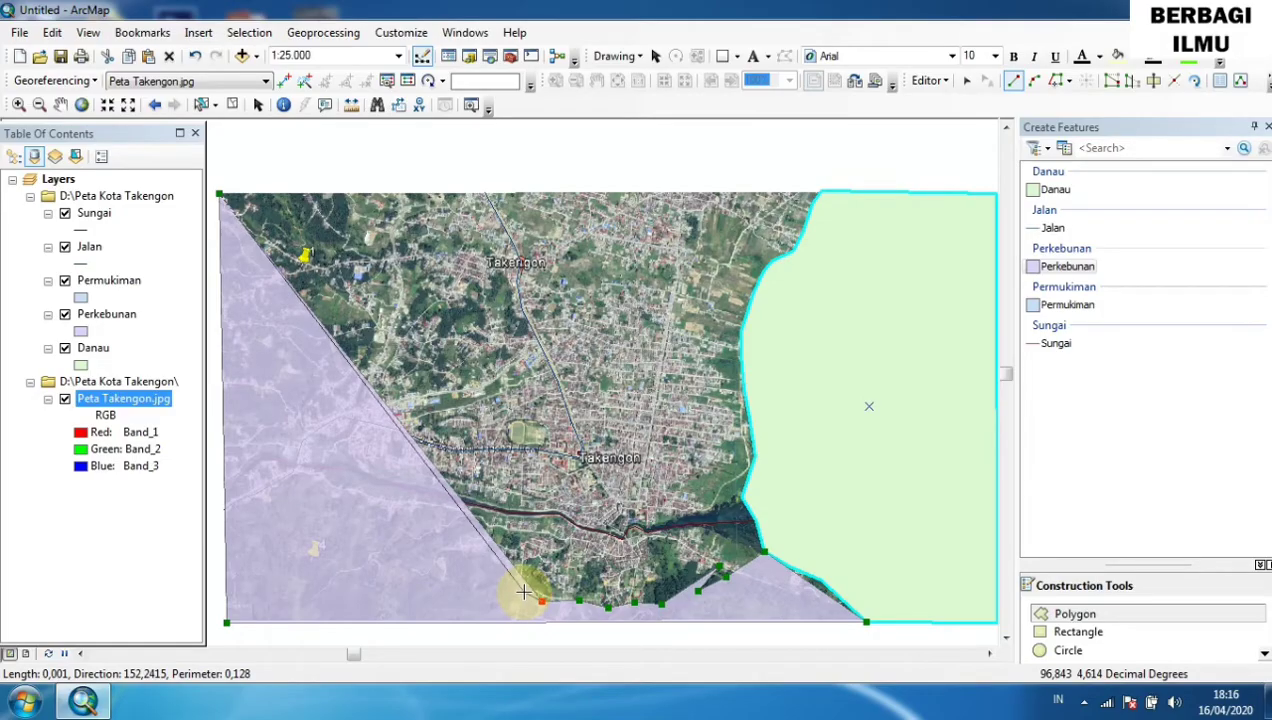
left_click(523, 592)
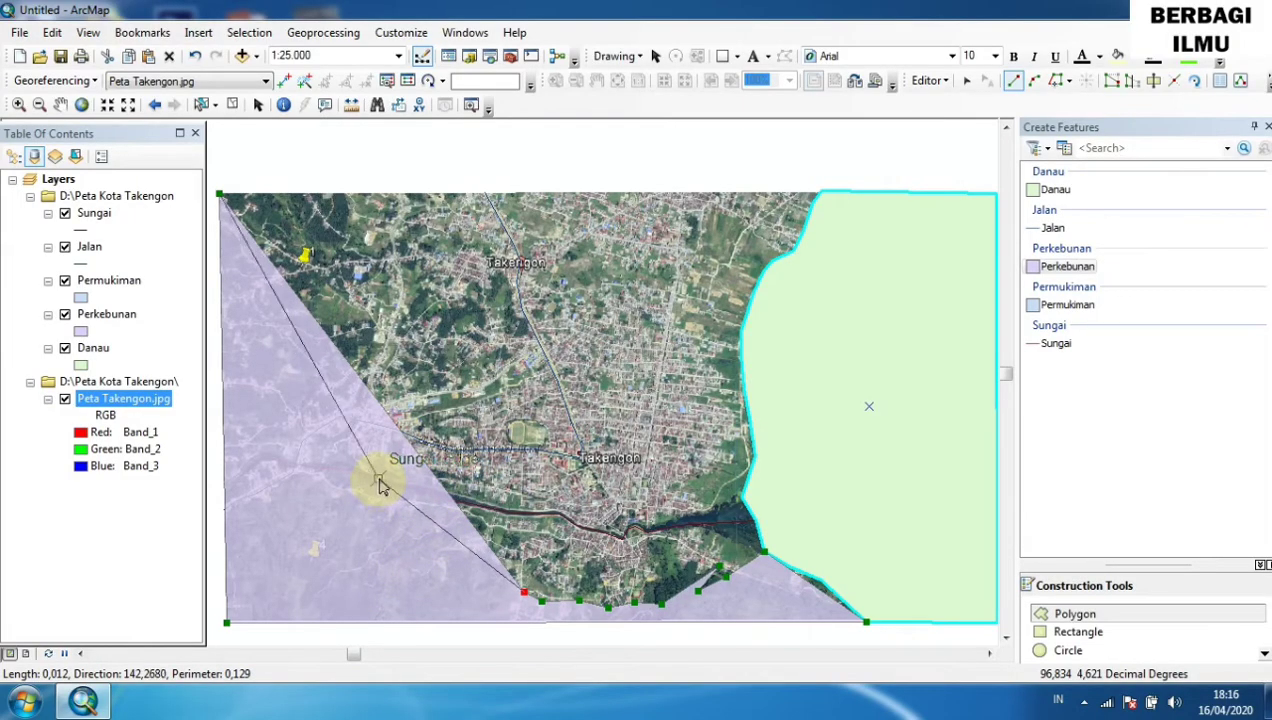
Extend the Perkebunan polygon northwestward across the river to the town's western tip near the Jalan line.
left_click(467, 516)
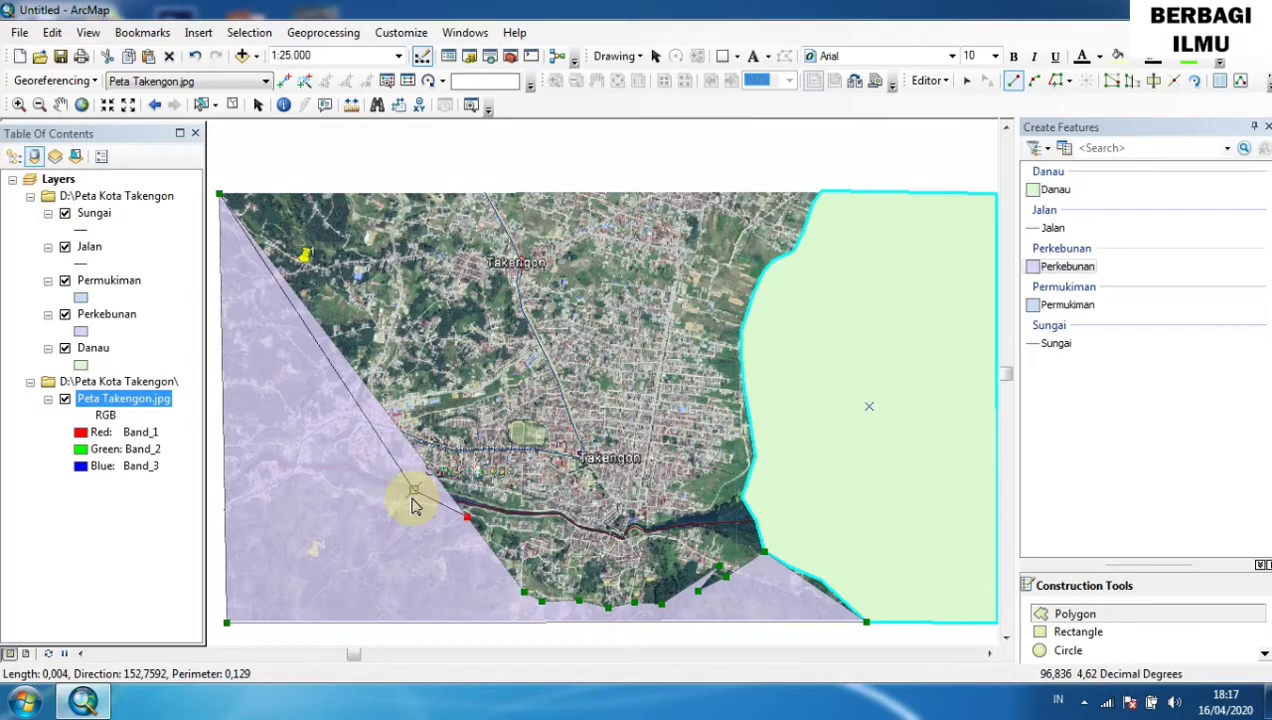
left_click(414, 489)
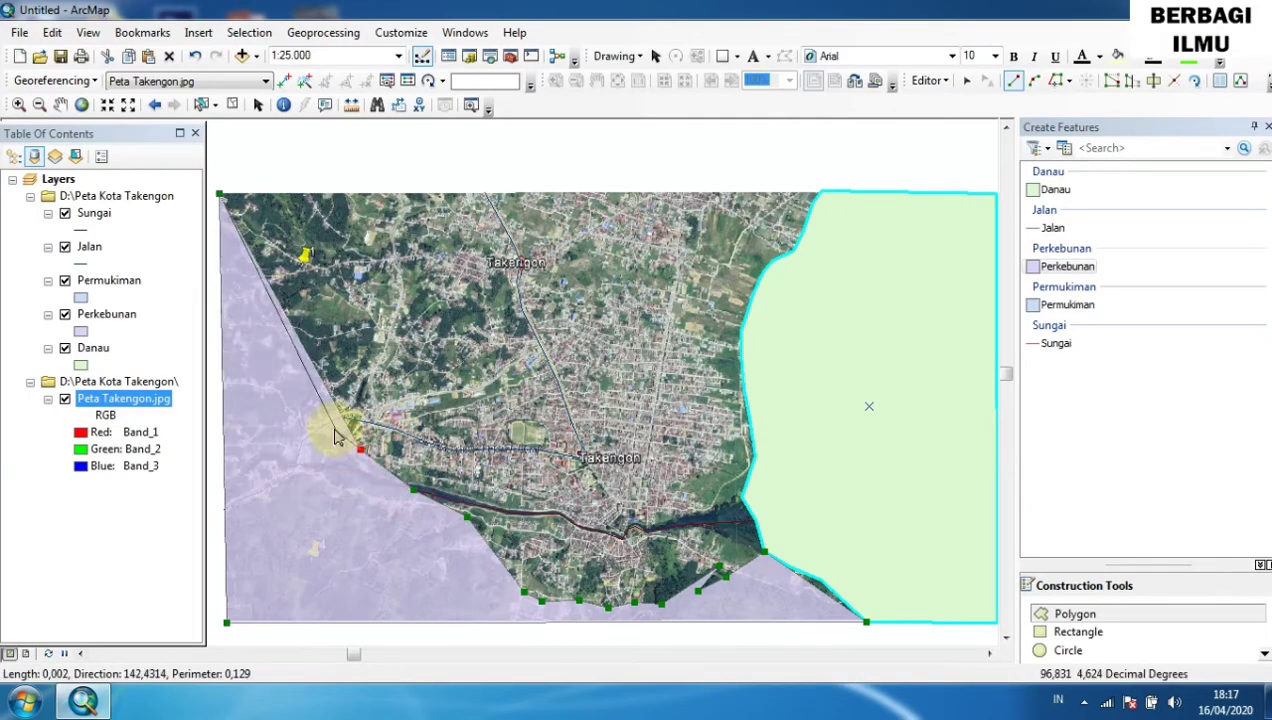
left_click(334, 429)
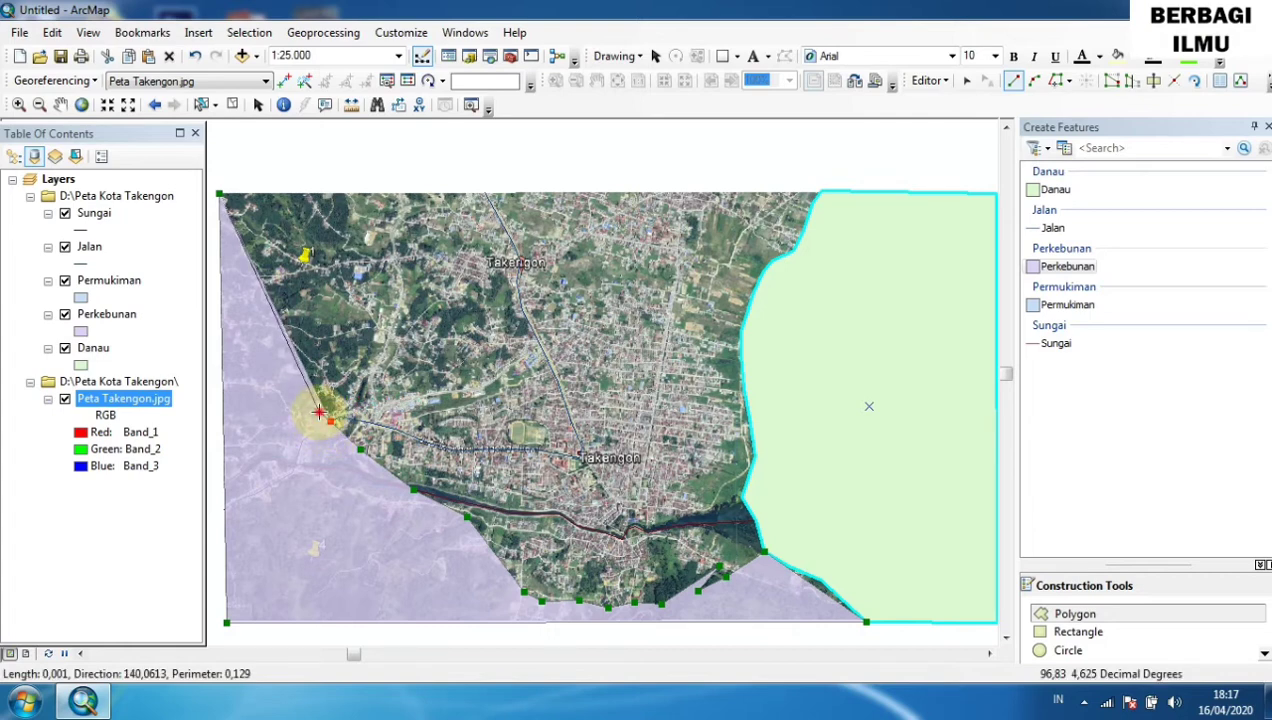
left_click(319, 413)
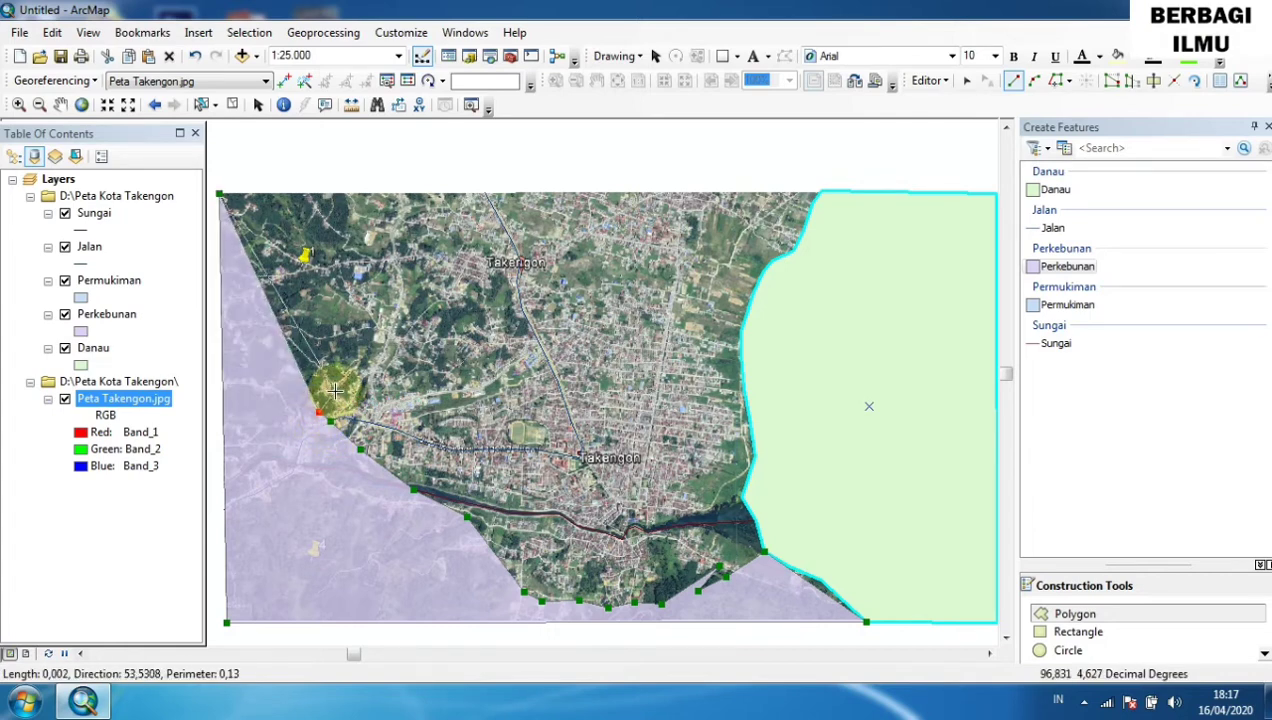
Trace the Perkebunan boundary northeastward and north to the image's northern edge and finish the polygon.
left_click(342, 391)
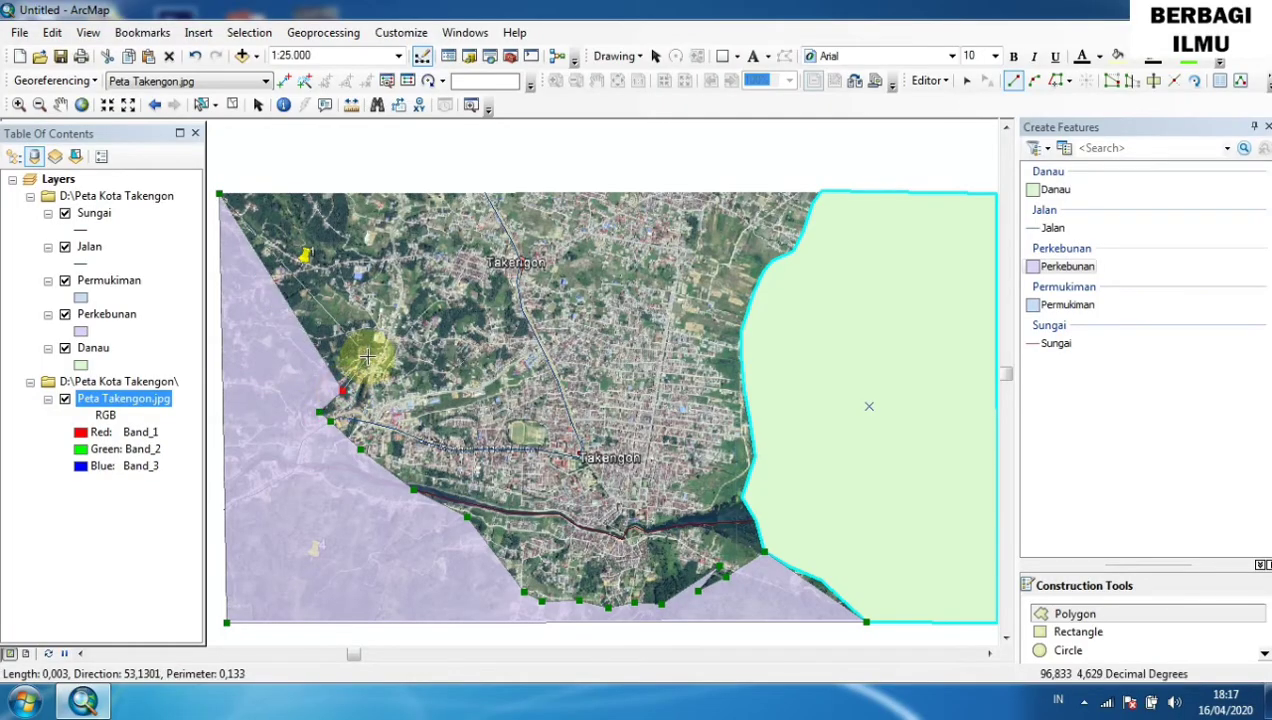
left_click(367, 357)
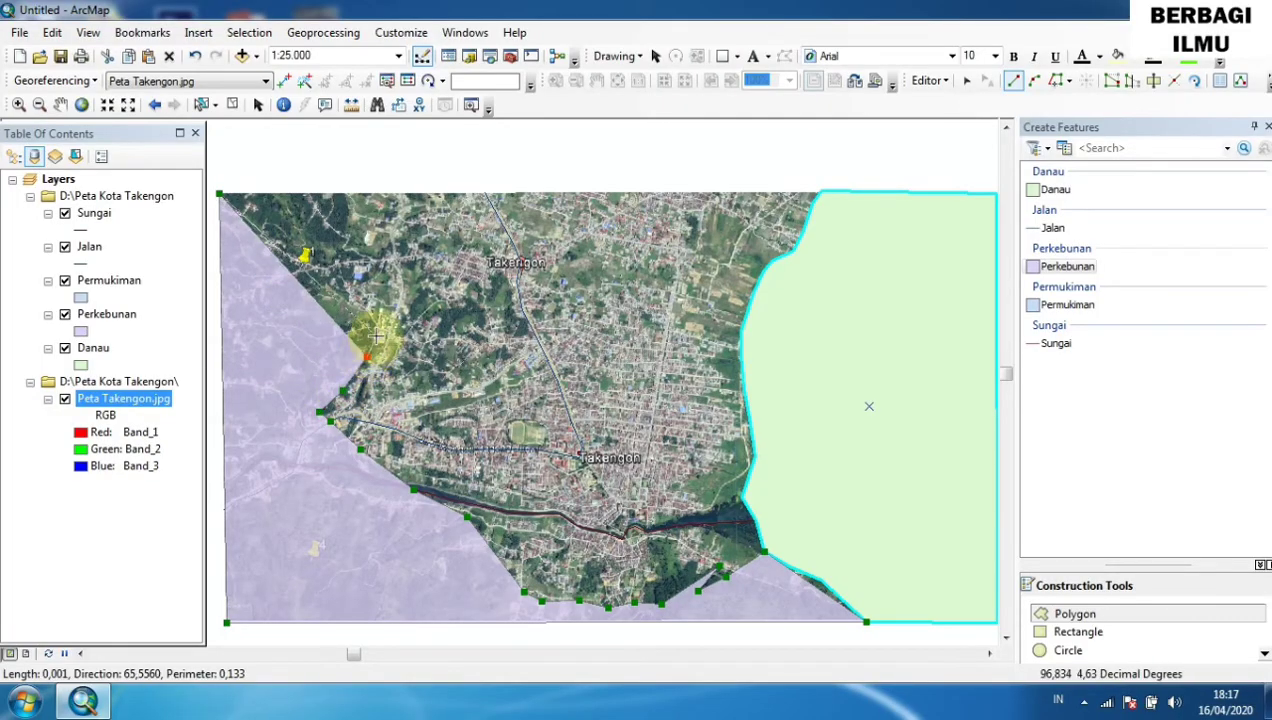
left_click(378, 333)
left_click(389, 302)
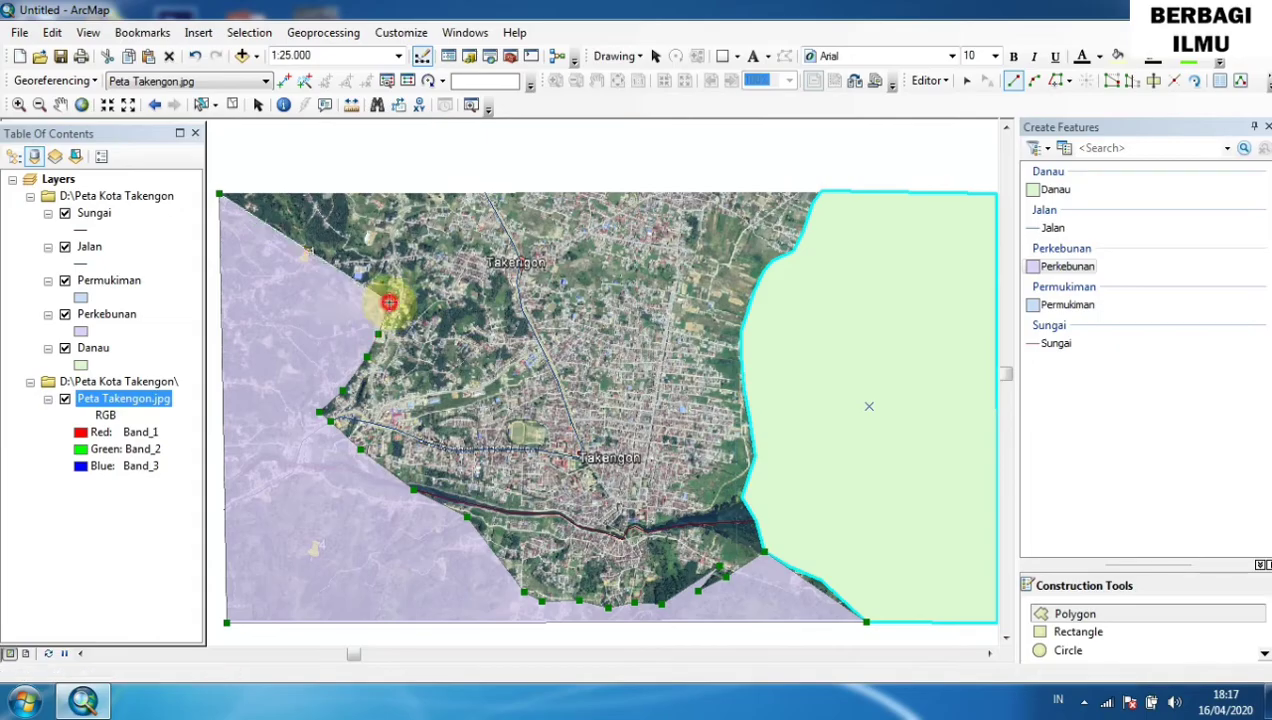
left_click(402, 246)
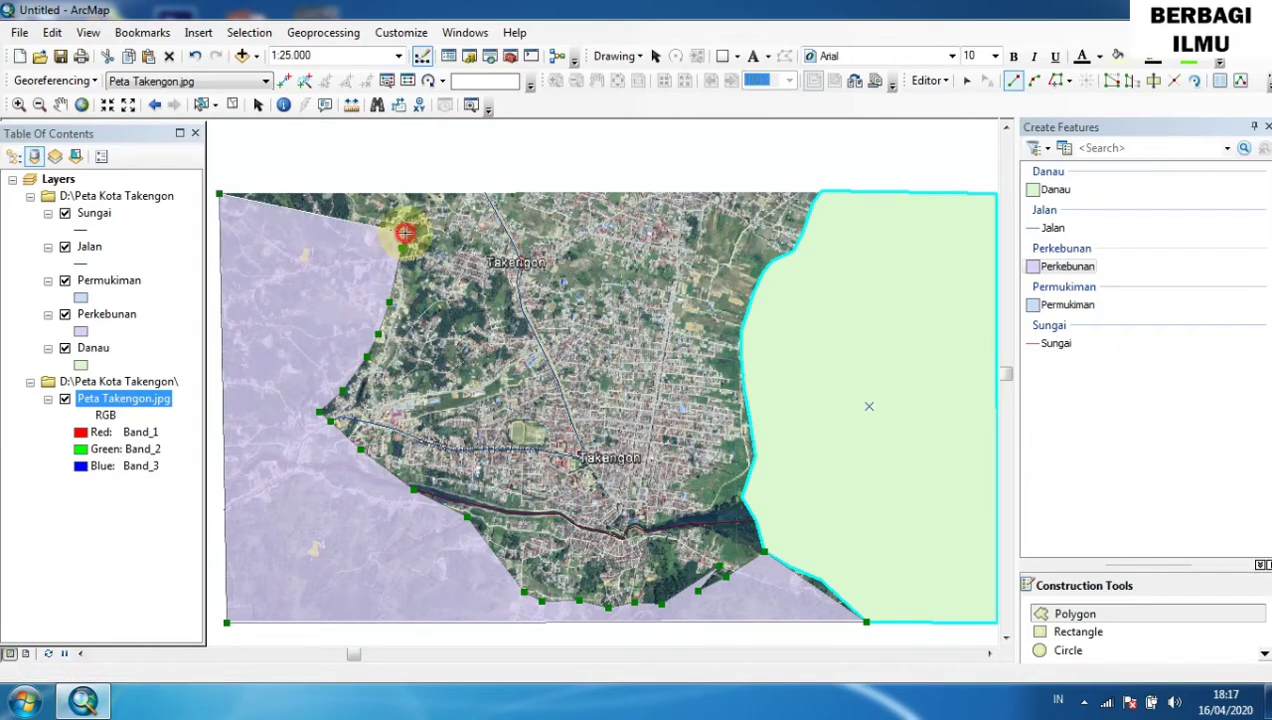
left_click(410, 213)
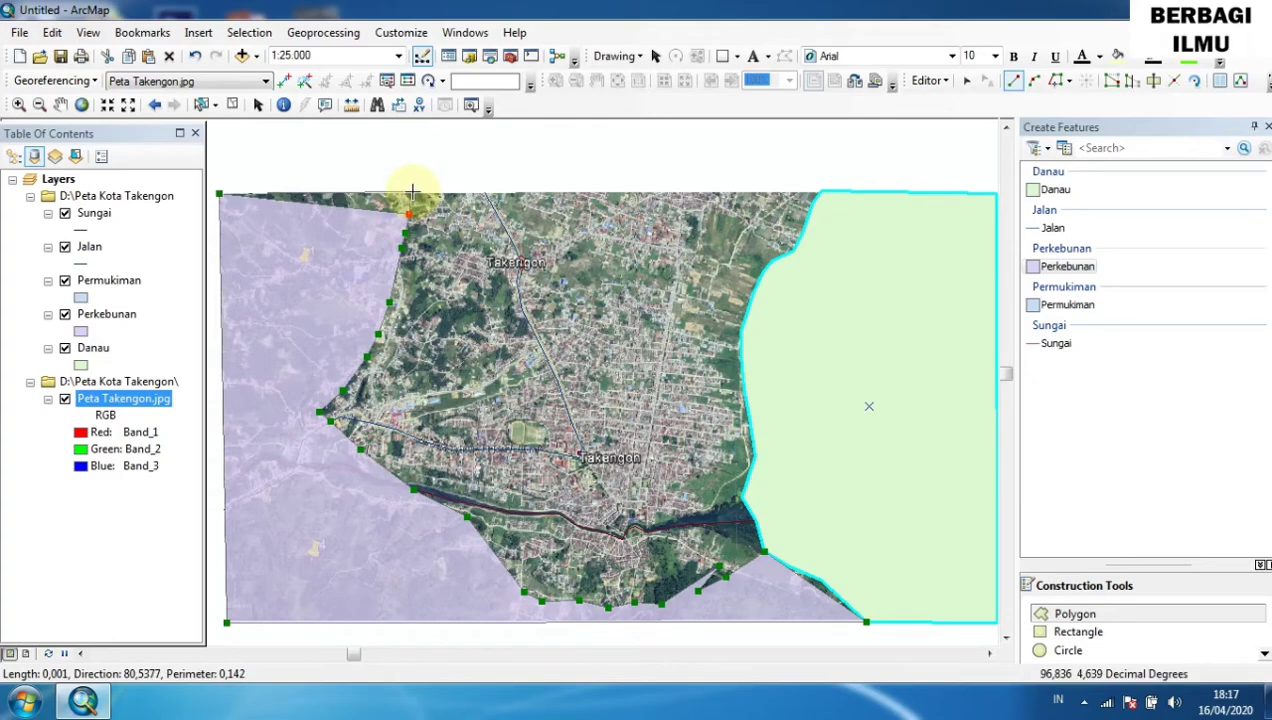
double_click(412, 190)
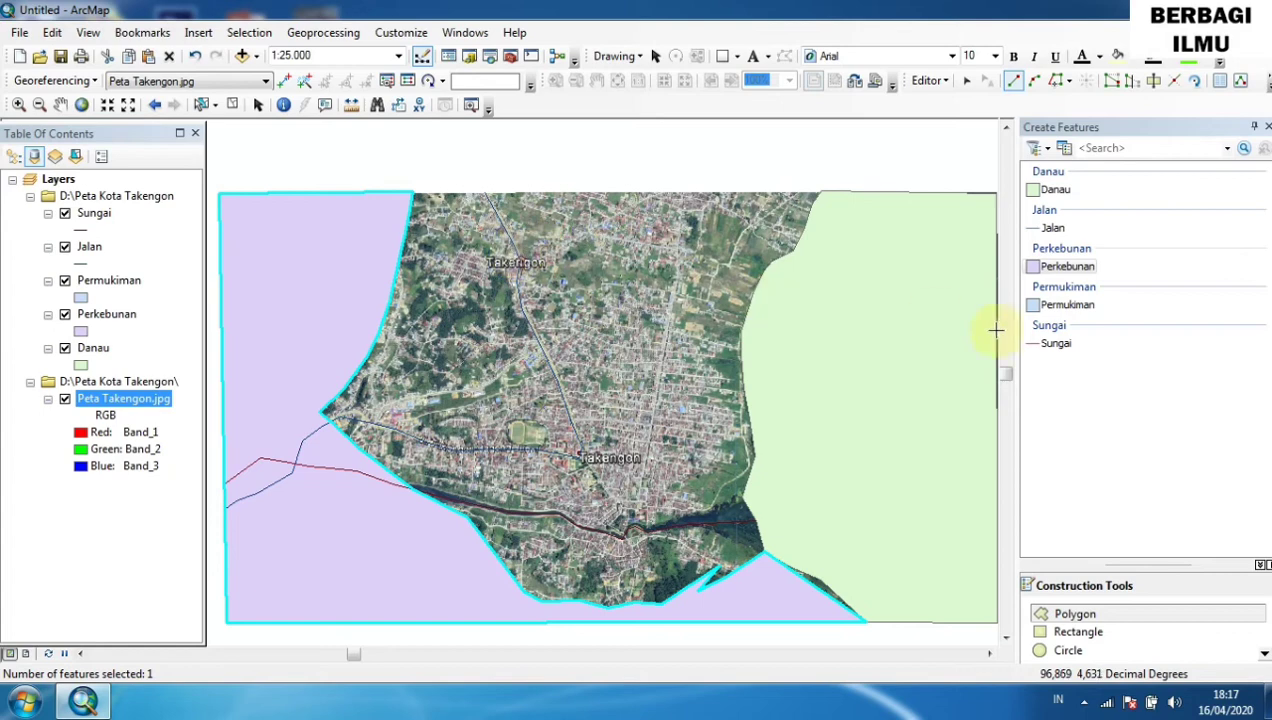
Try to cover the whole image with a Permukiman polygon through its four corners, and undo the finished polygon.
left_click(1078, 312)
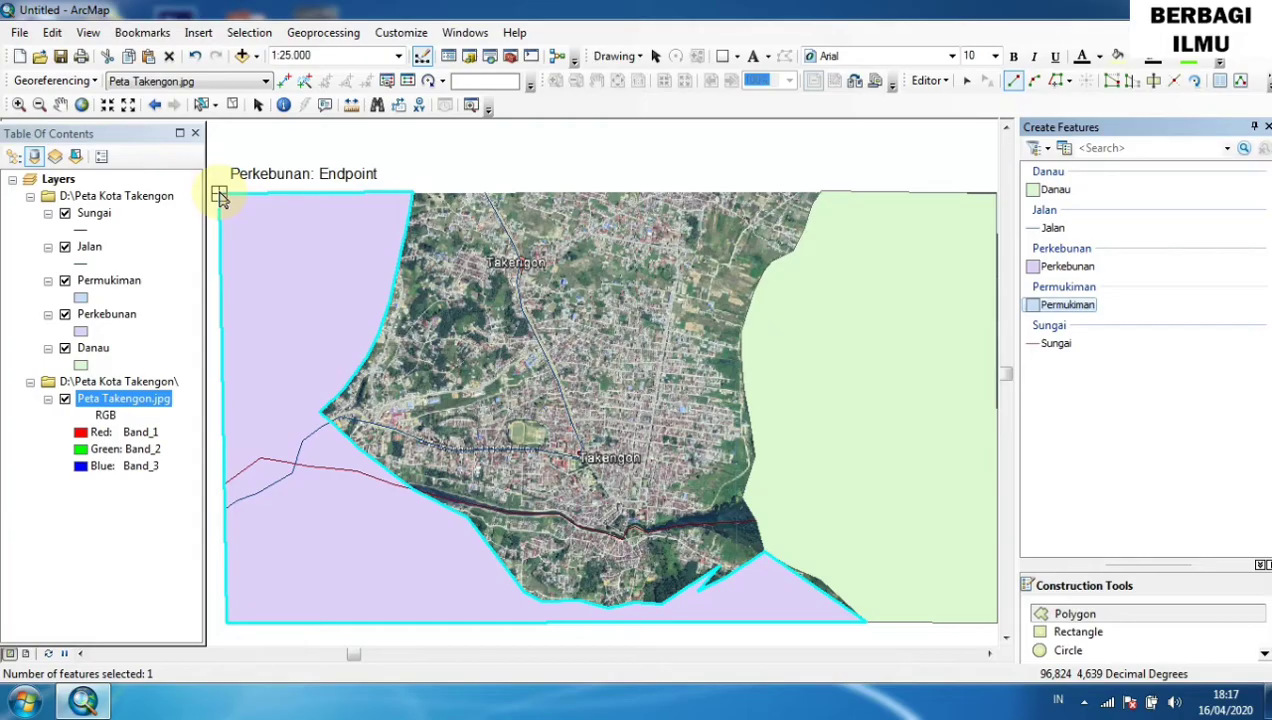
left_click(220, 195)
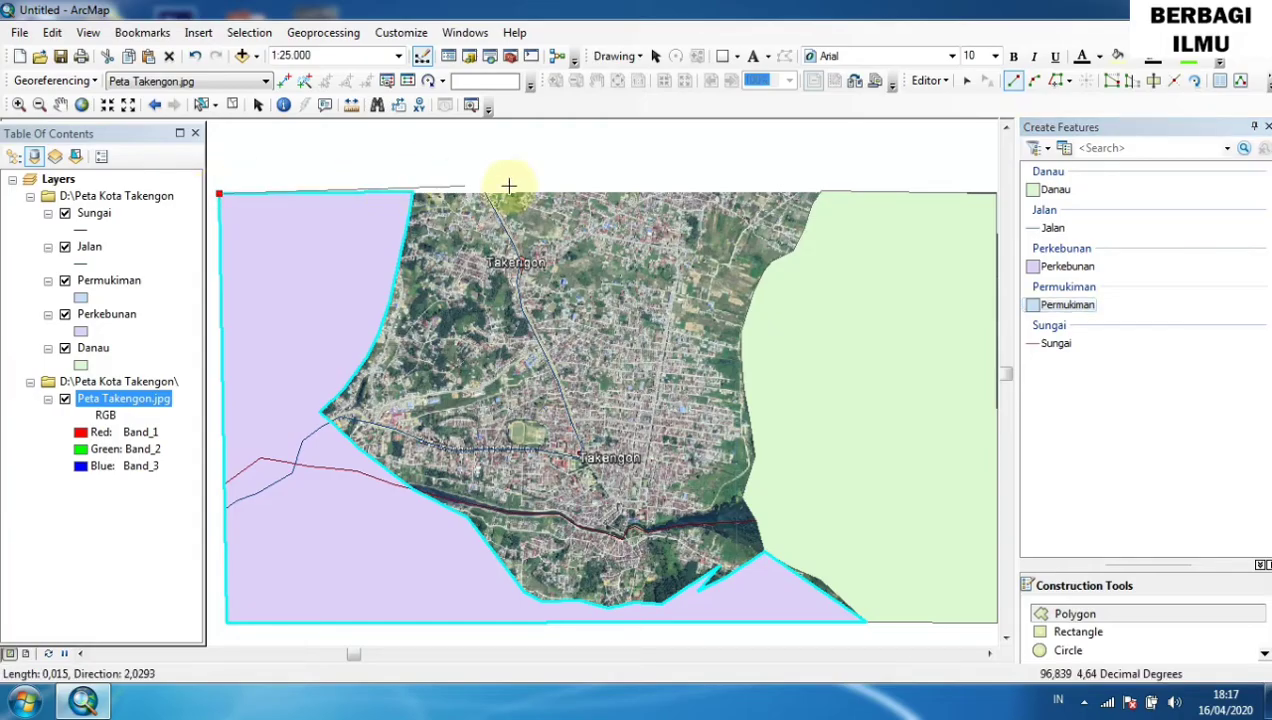
left_click(995, 195)
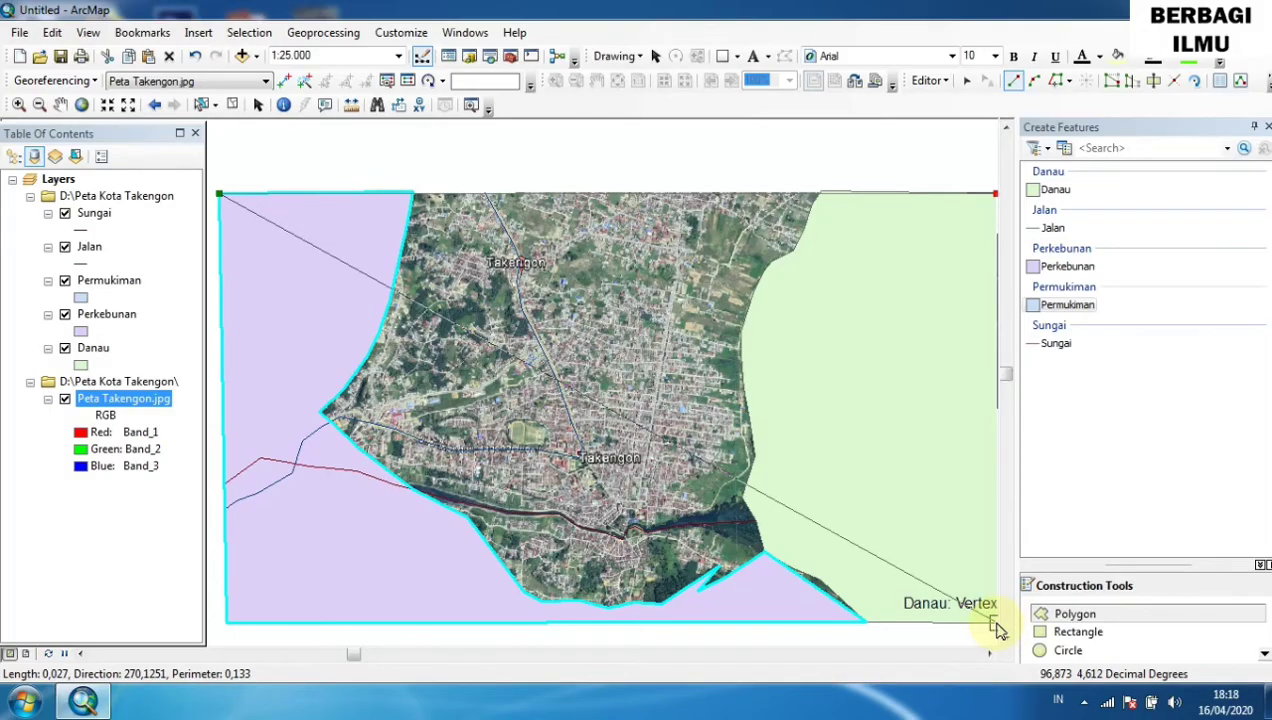
left_click(997, 624)
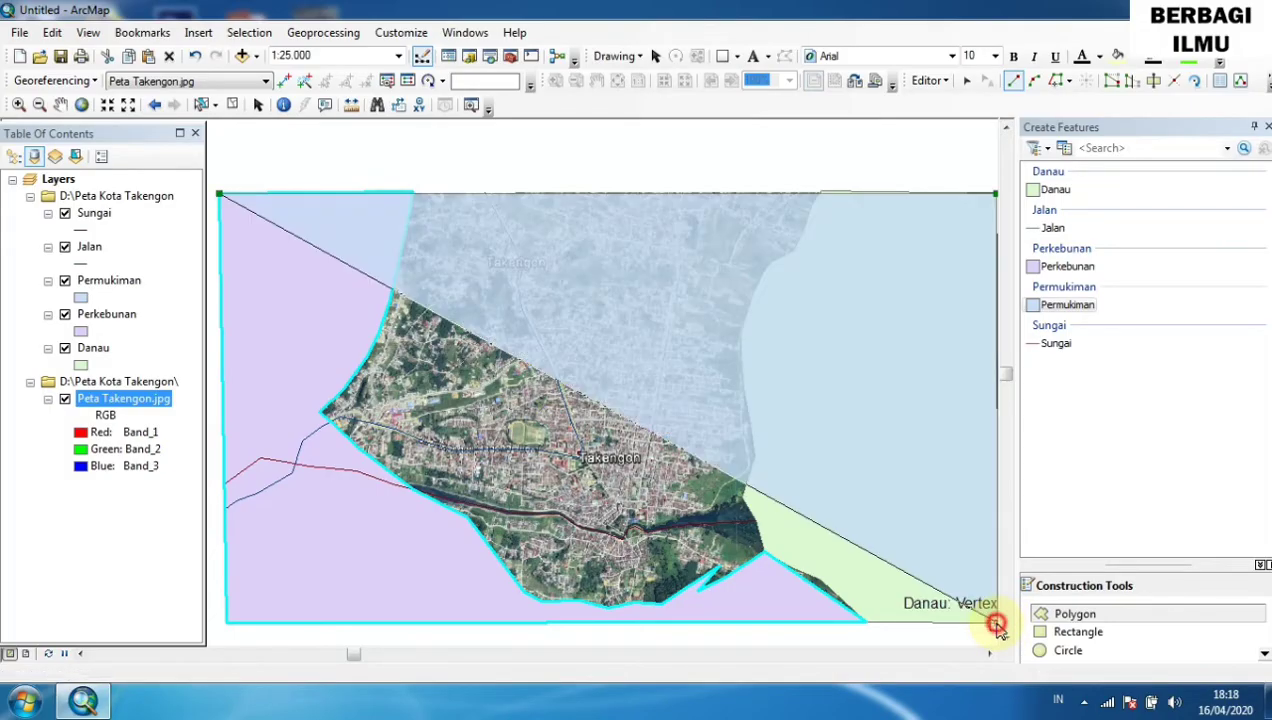
double_click(226, 624)
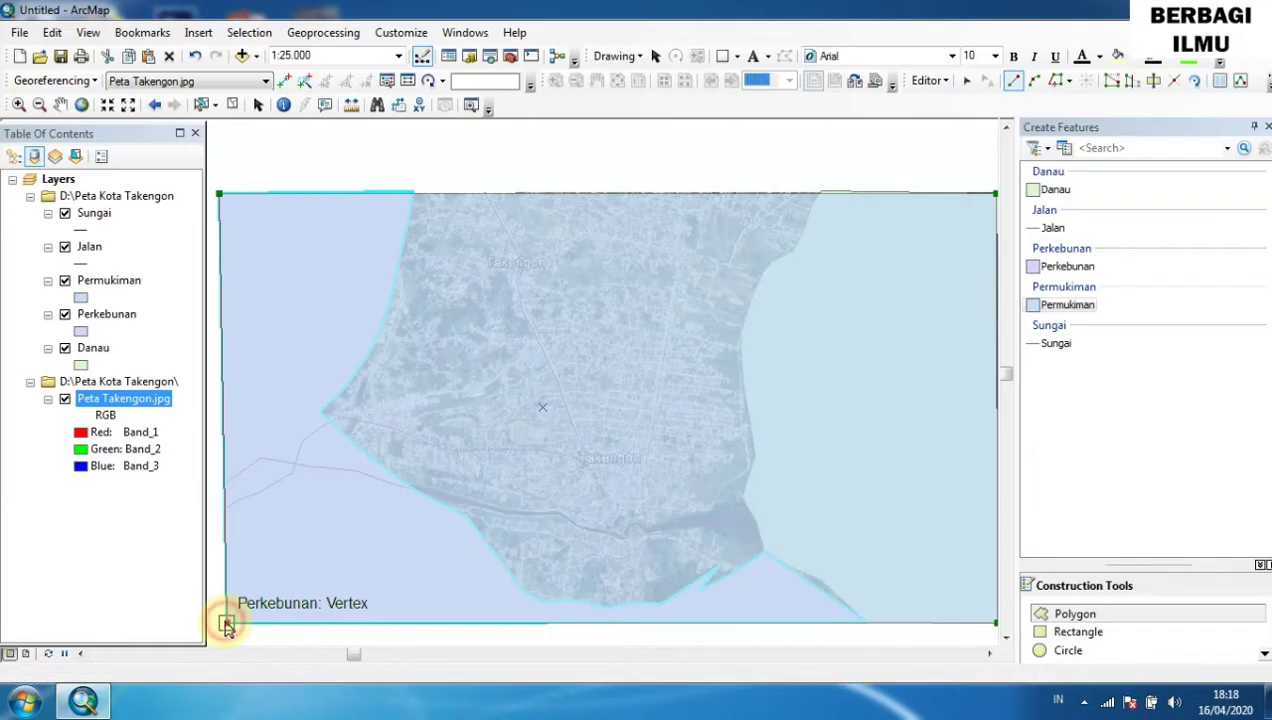
left_click(226, 624)
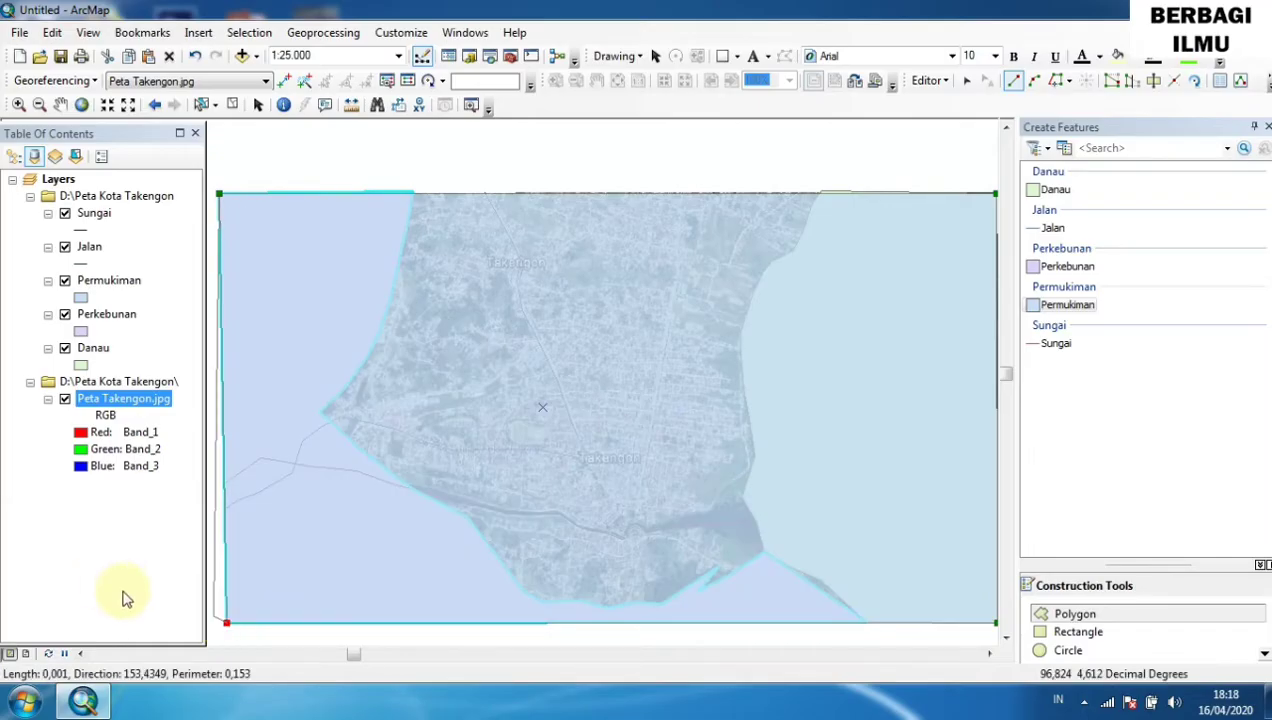
double_click(226, 624)
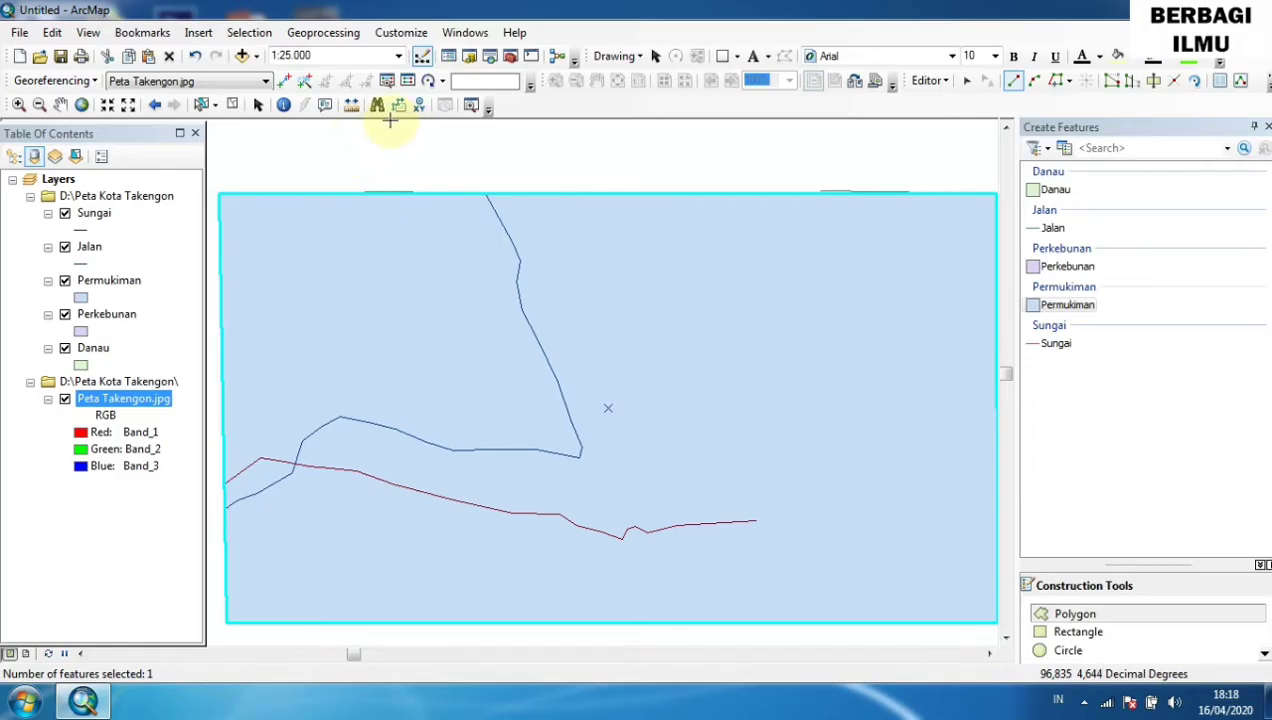
left_click(428, 80)
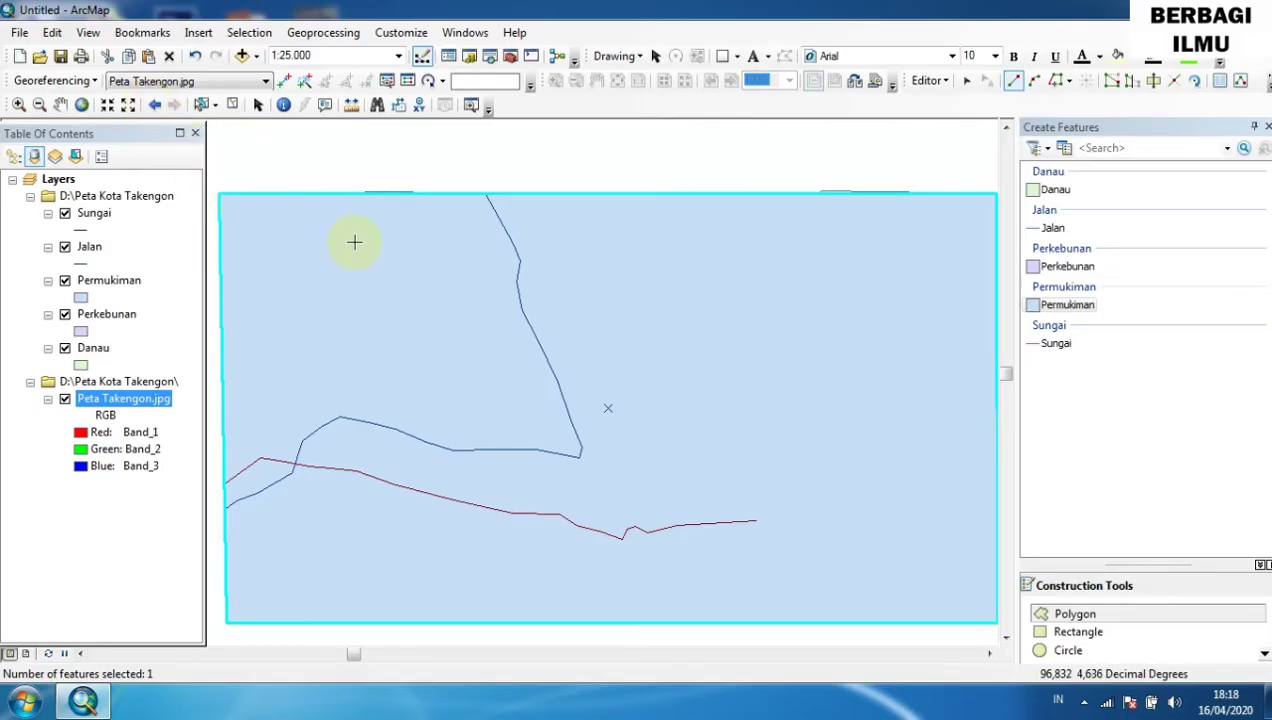
left_click(354, 356)
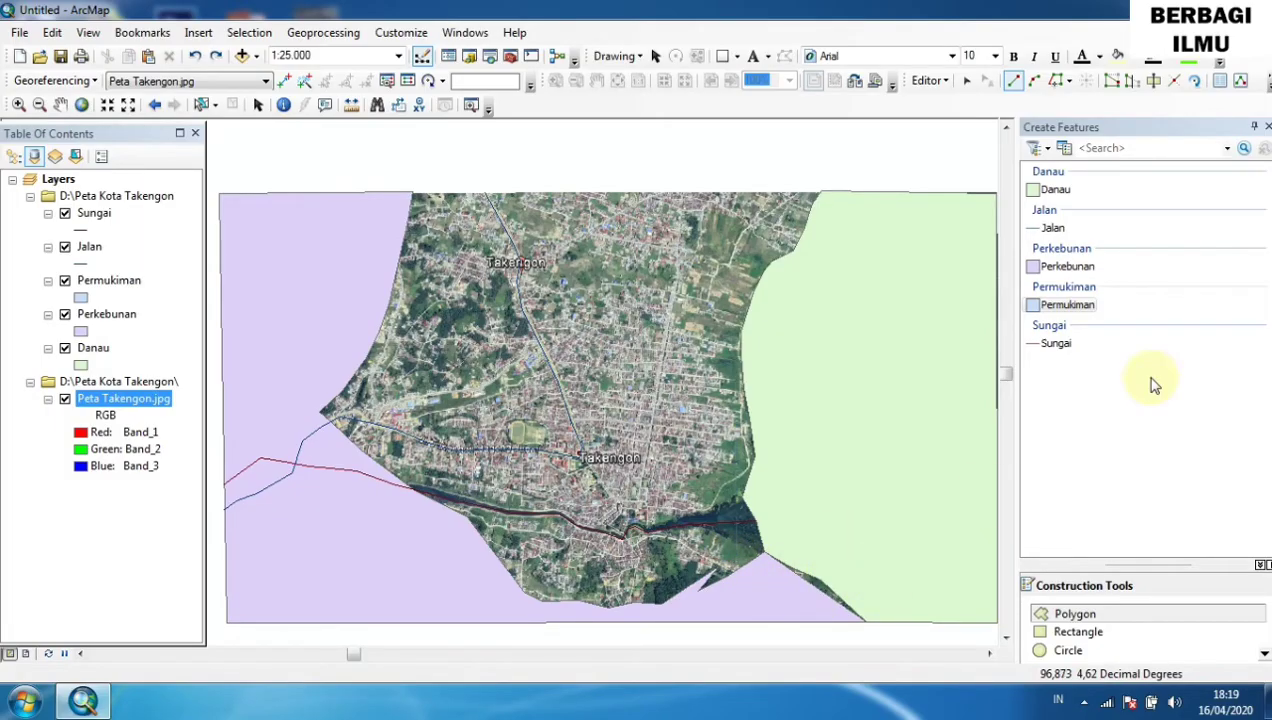
Fill the narrow gap between the Danau polygon and the southeastern Perkebunan edge with a small Perkebunan polygon.
left_click(1068, 266)
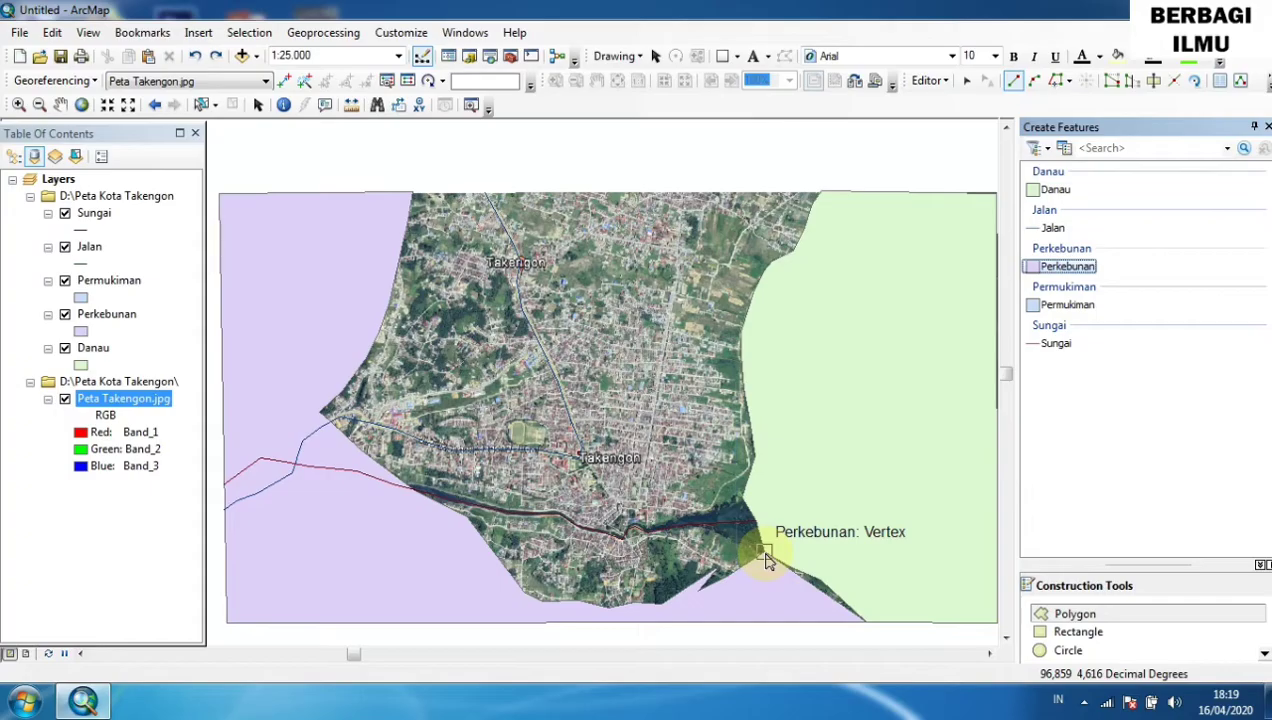
left_click(764, 554)
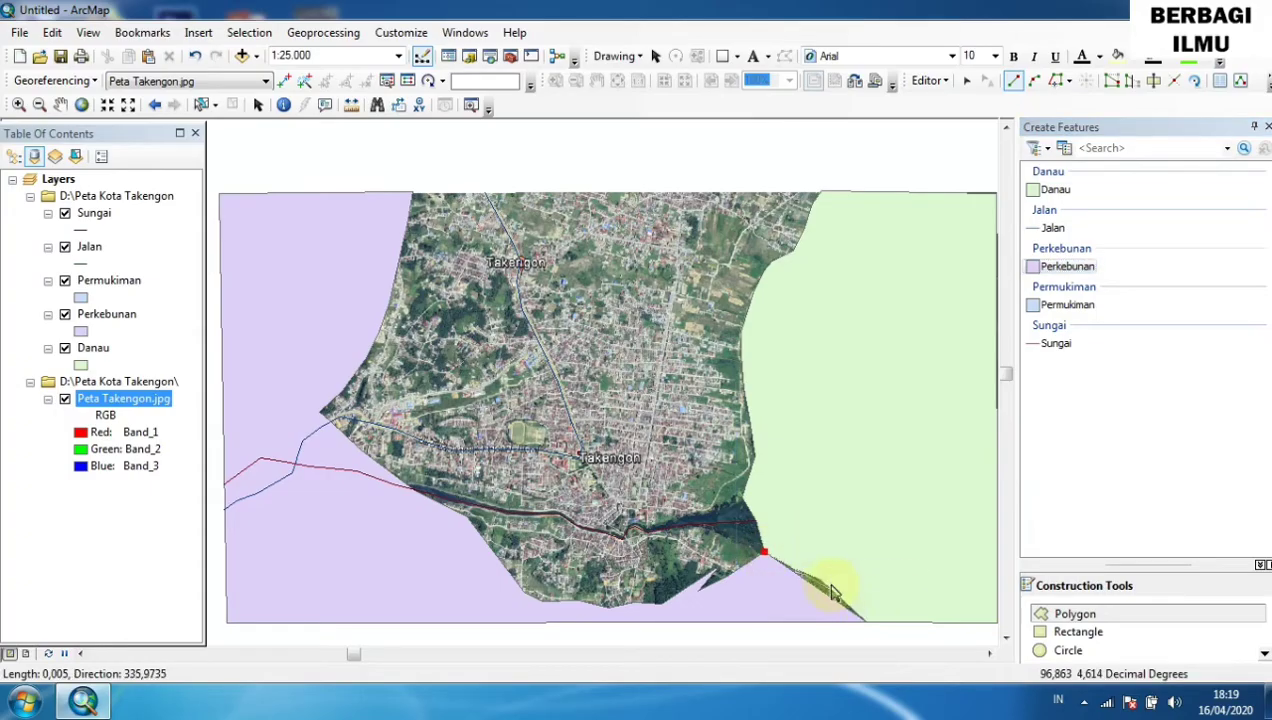
left_click(821, 582)
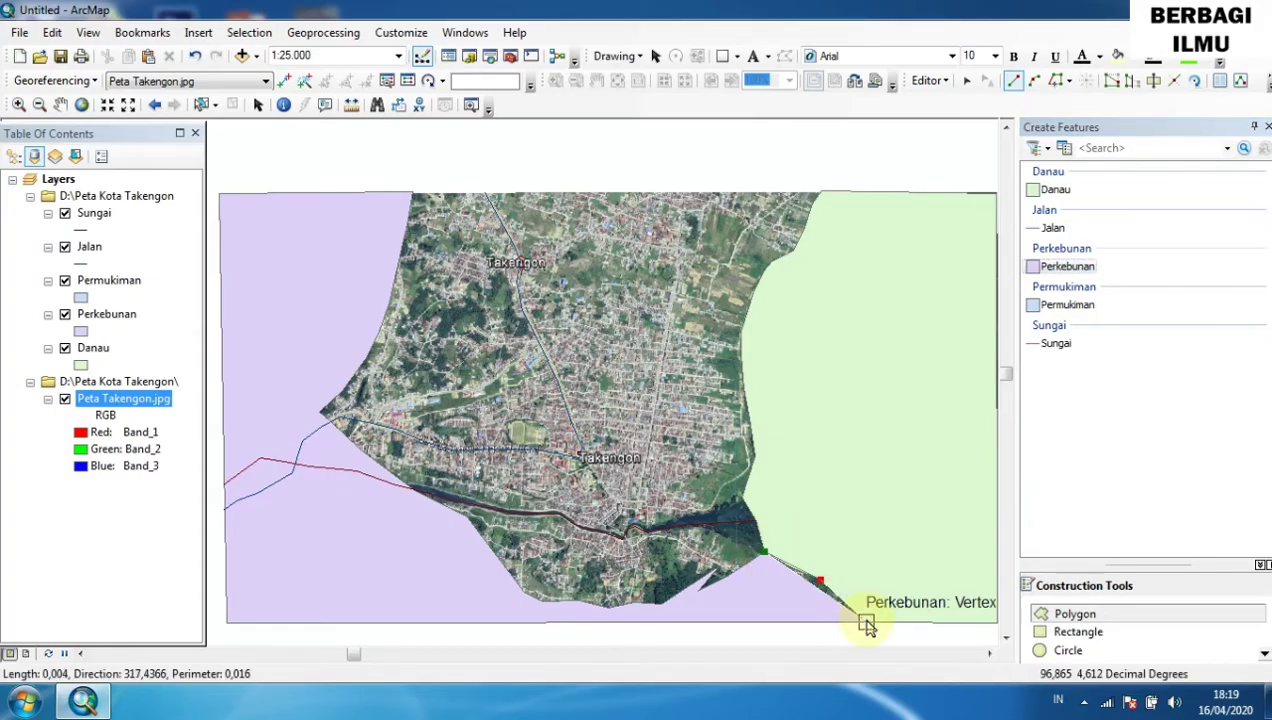
left_click(866, 622)
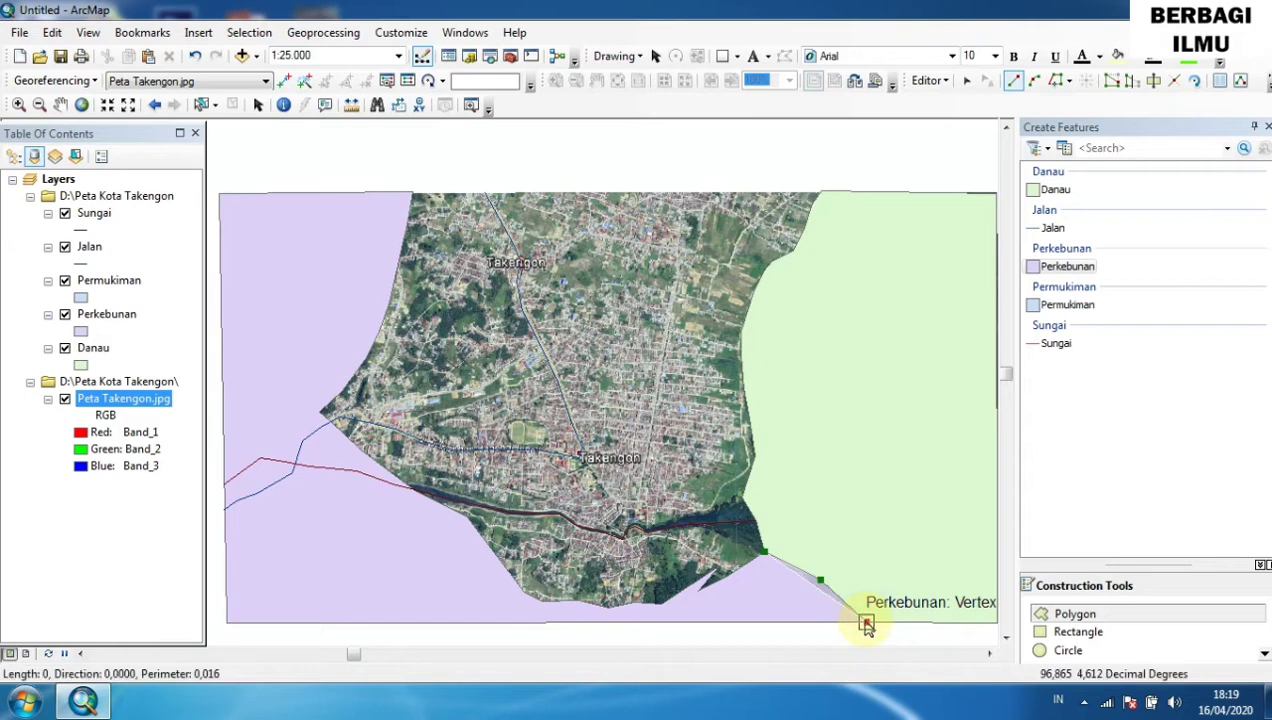
double_click(866, 622)
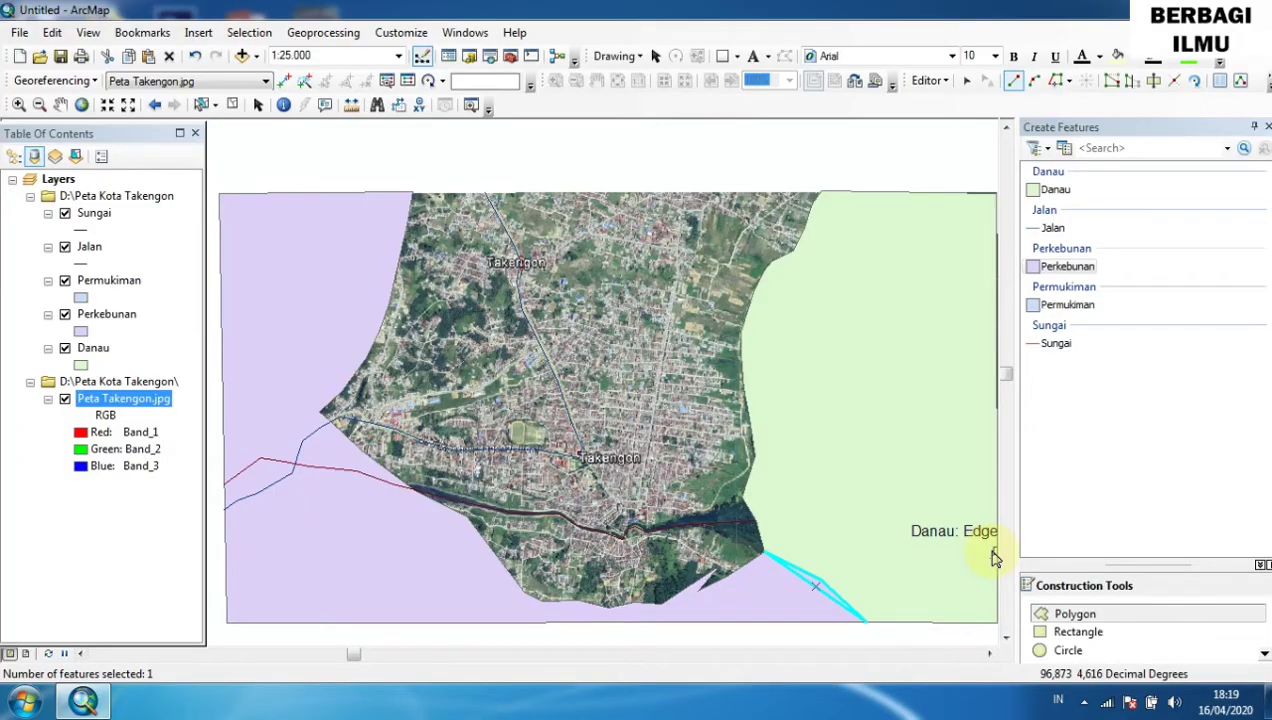
Try again to cover the full image extent with a four-corner Permukiman polygon, and delete it.
left_click(1062, 305)
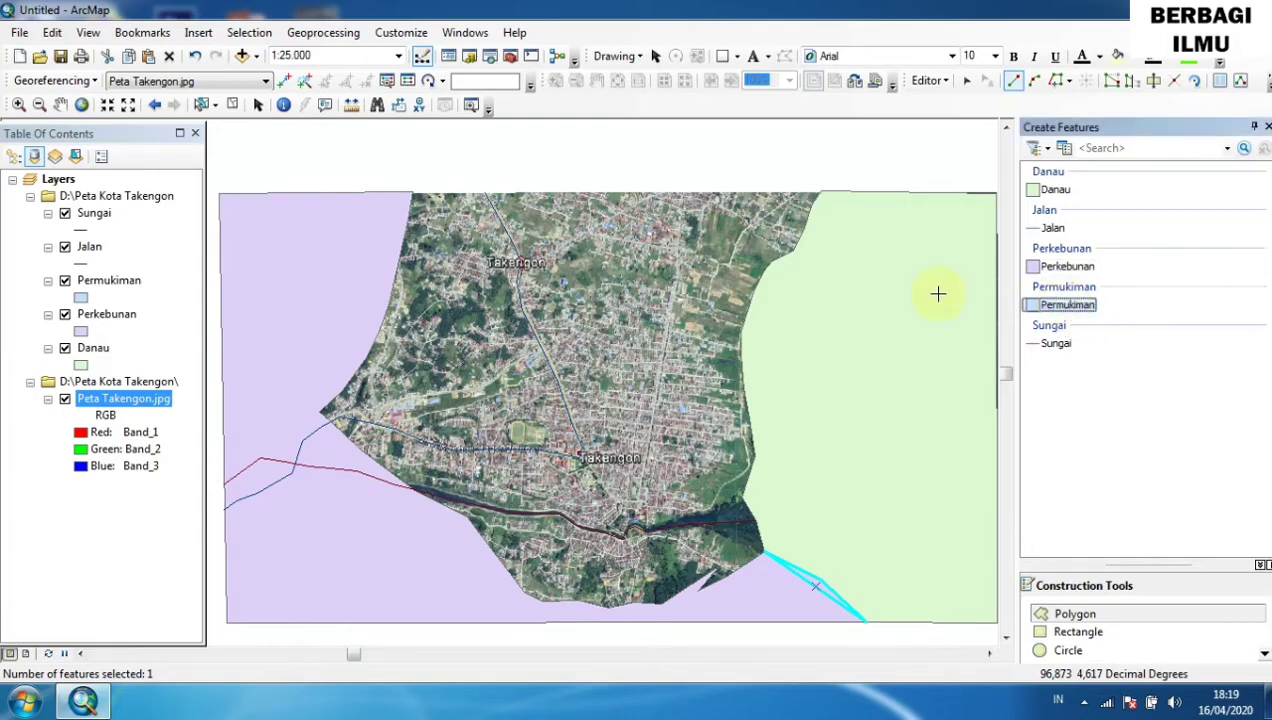
left_click(218, 195)
left_click(218, 195)
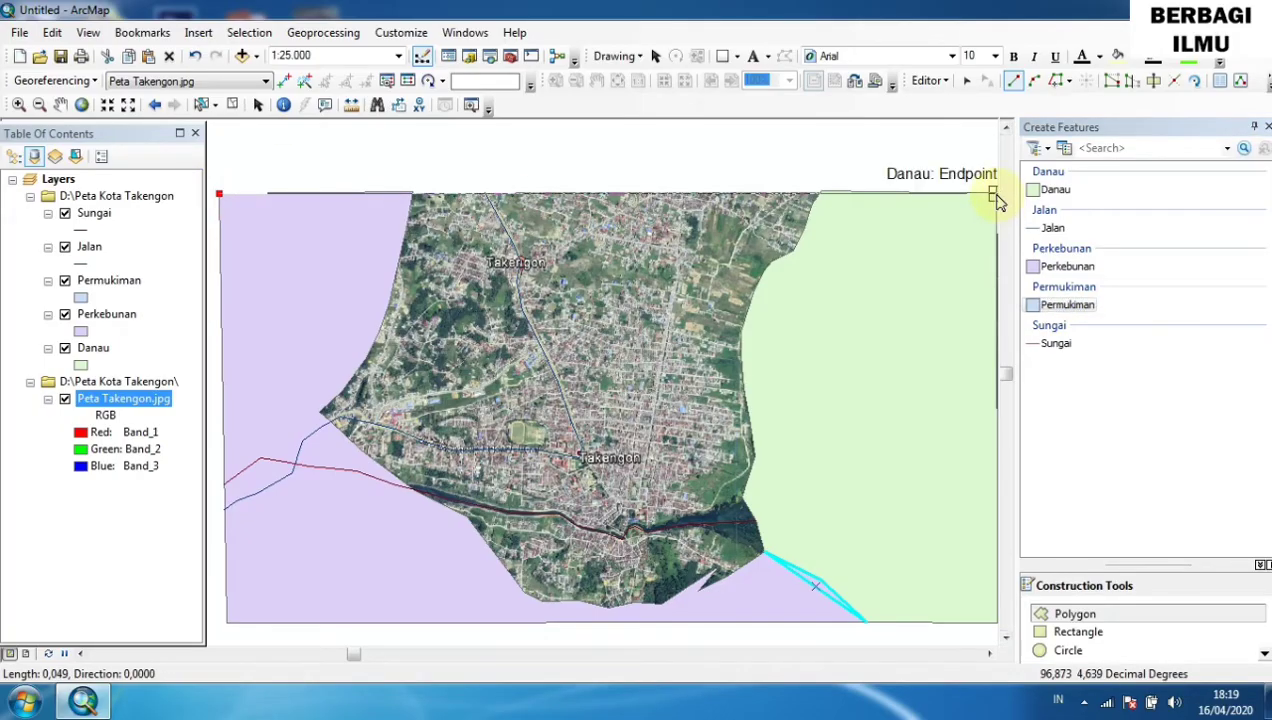
left_click(994, 195)
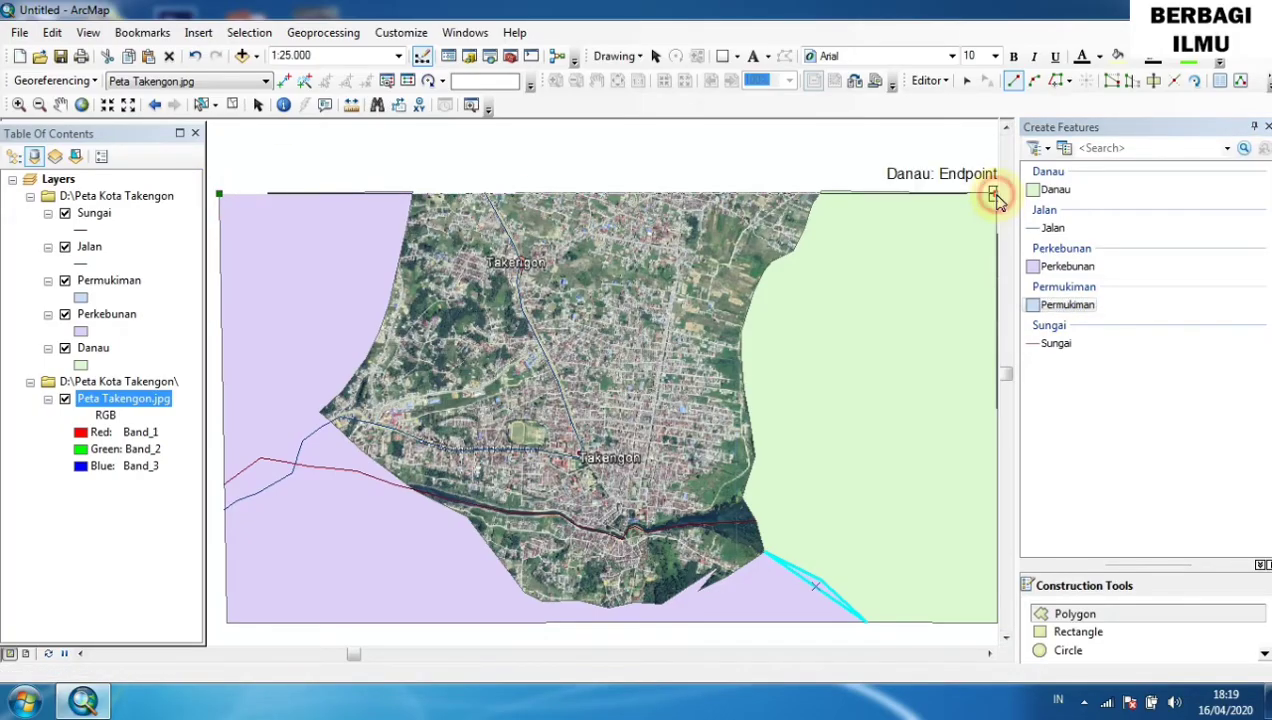
left_click(996, 624)
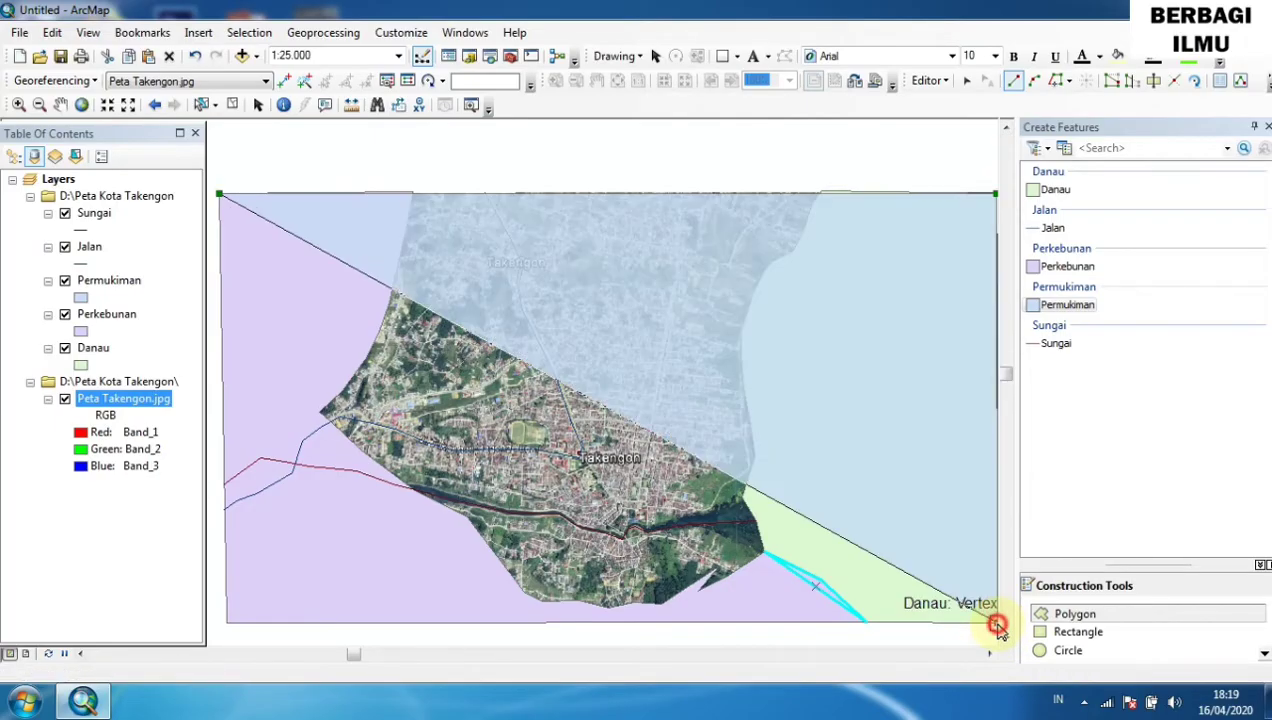
double_click(226, 624)
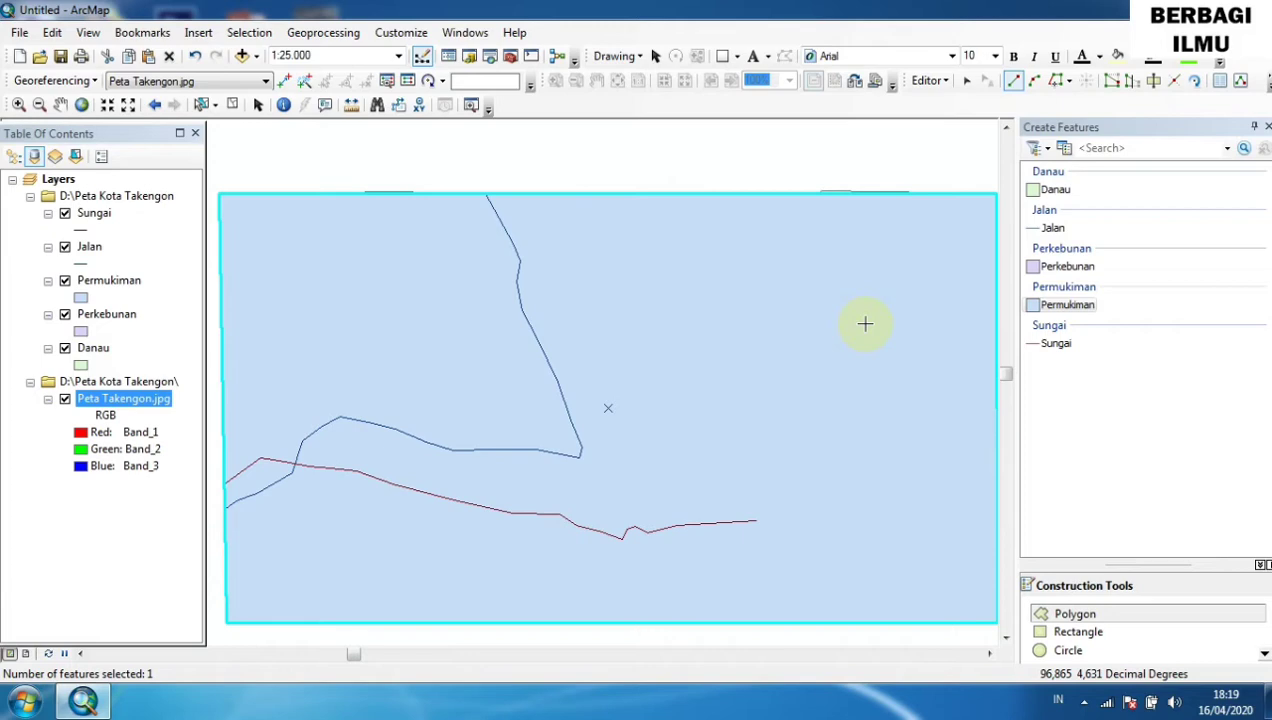
key("Delete")
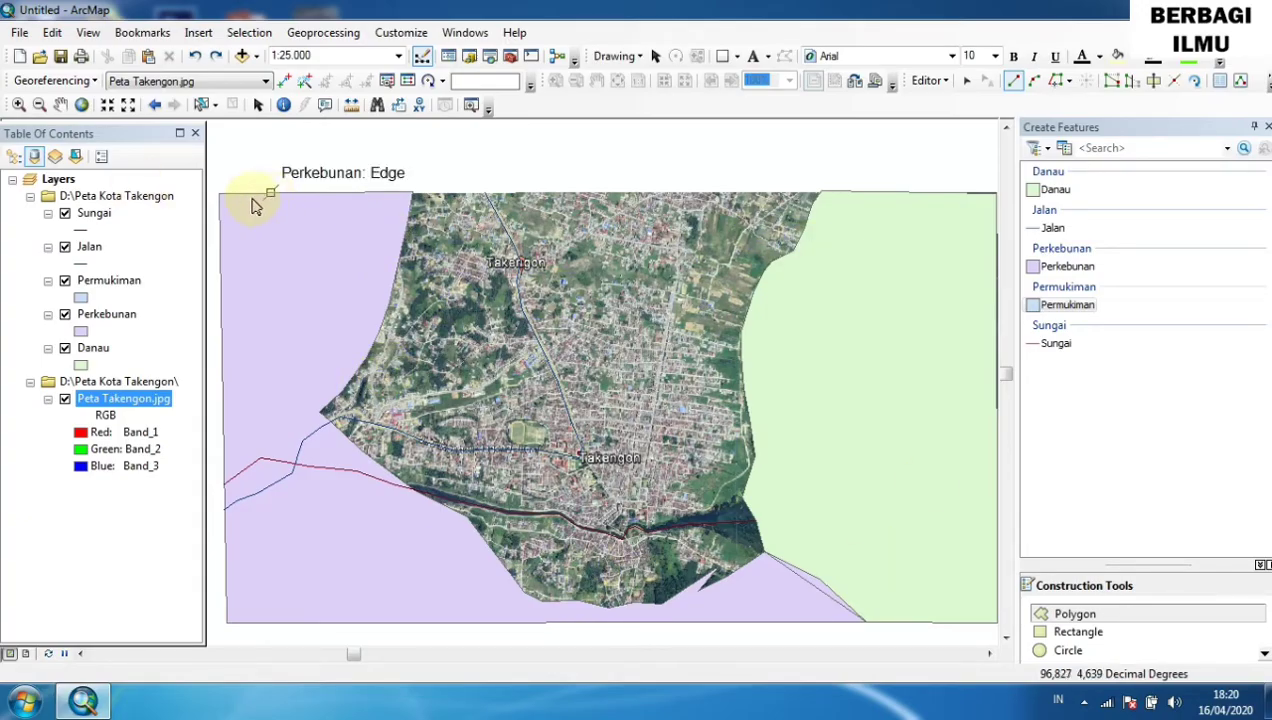
Start a Permukiman polygon along the image's northern edge, from the Perkebunan corner to the Danau corner.
left_click(1066, 306)
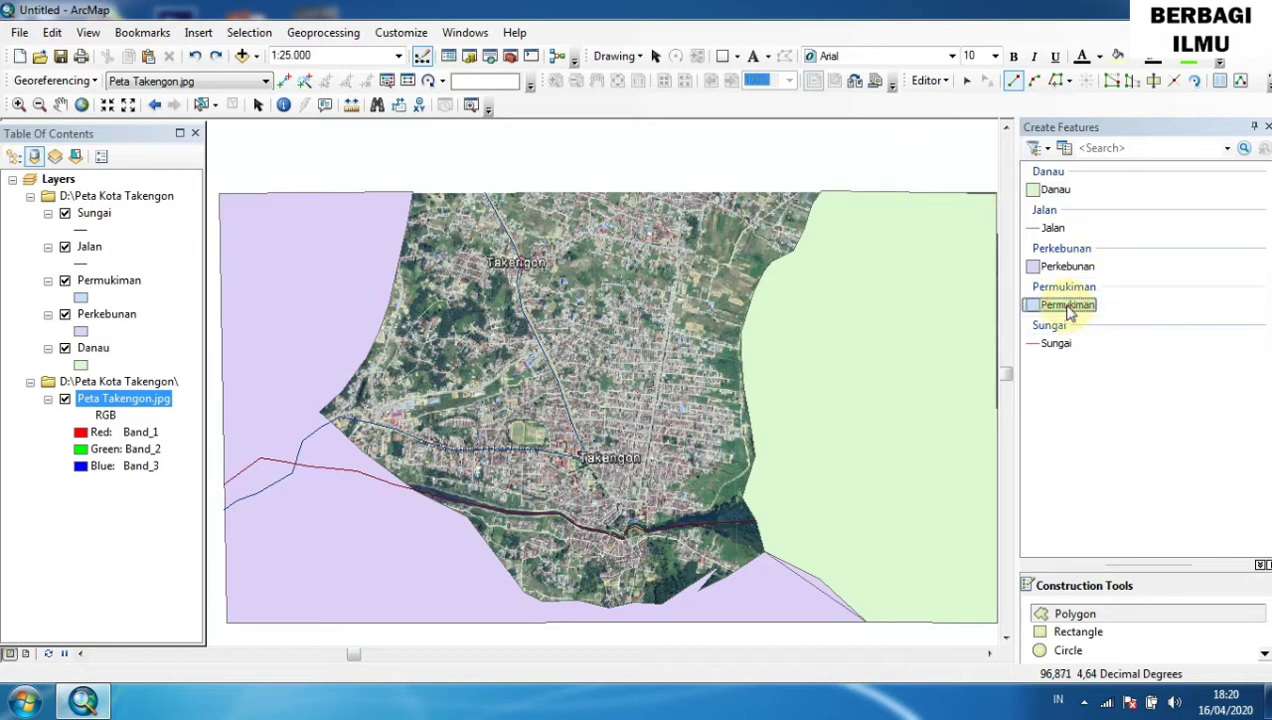
left_click(412, 193)
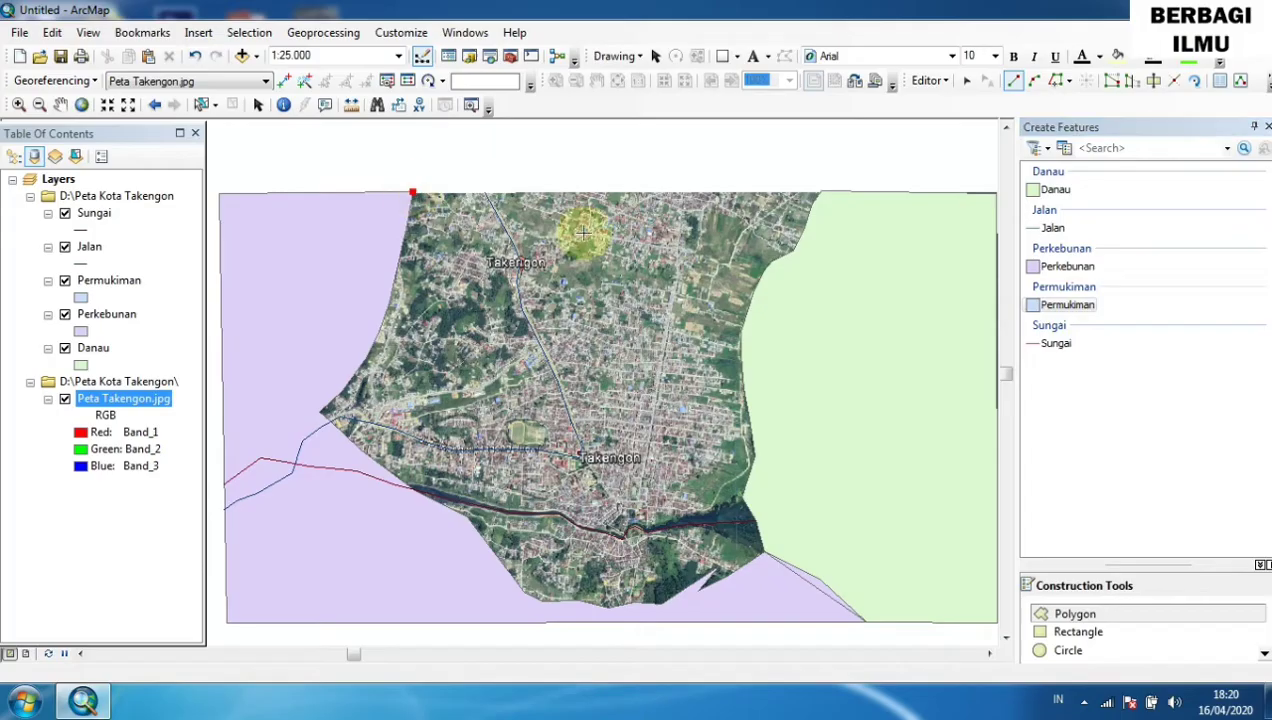
left_click(821, 192)
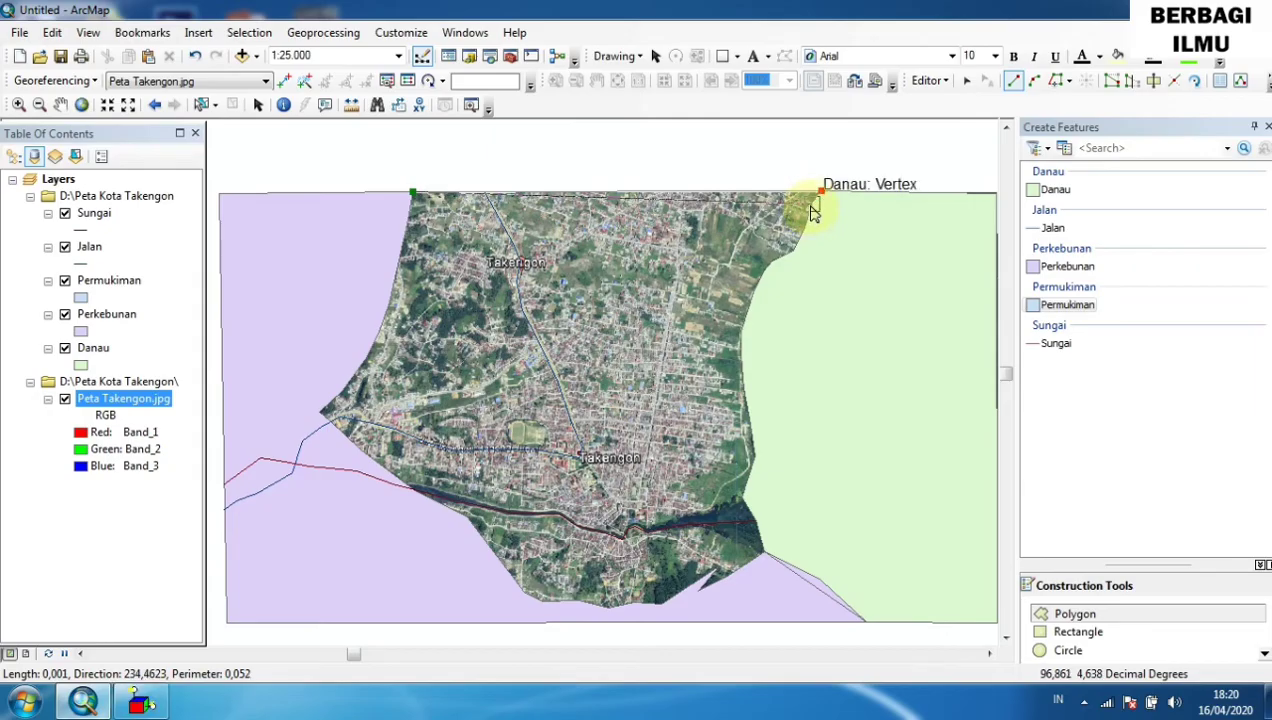
Try to trace the Permukiman boundary down the upper Danau shoreline with three vertices, and undo them.
left_click(792, 251)
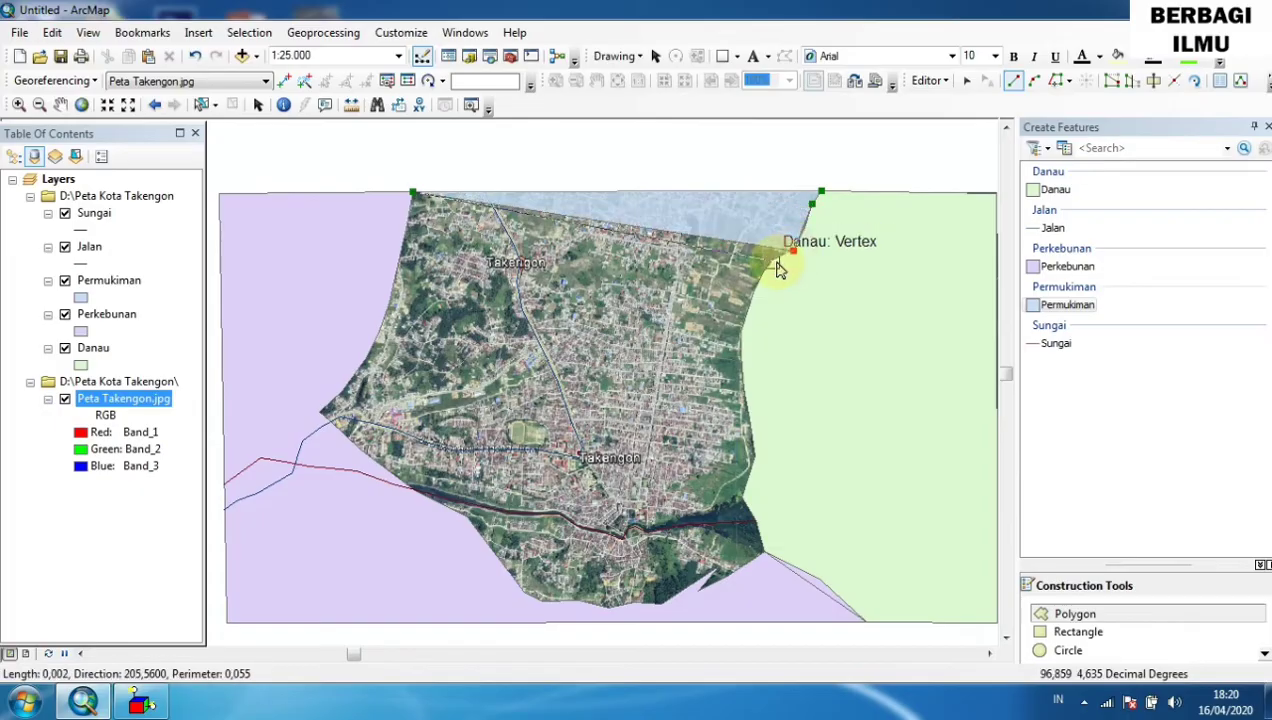
left_click(770, 262)
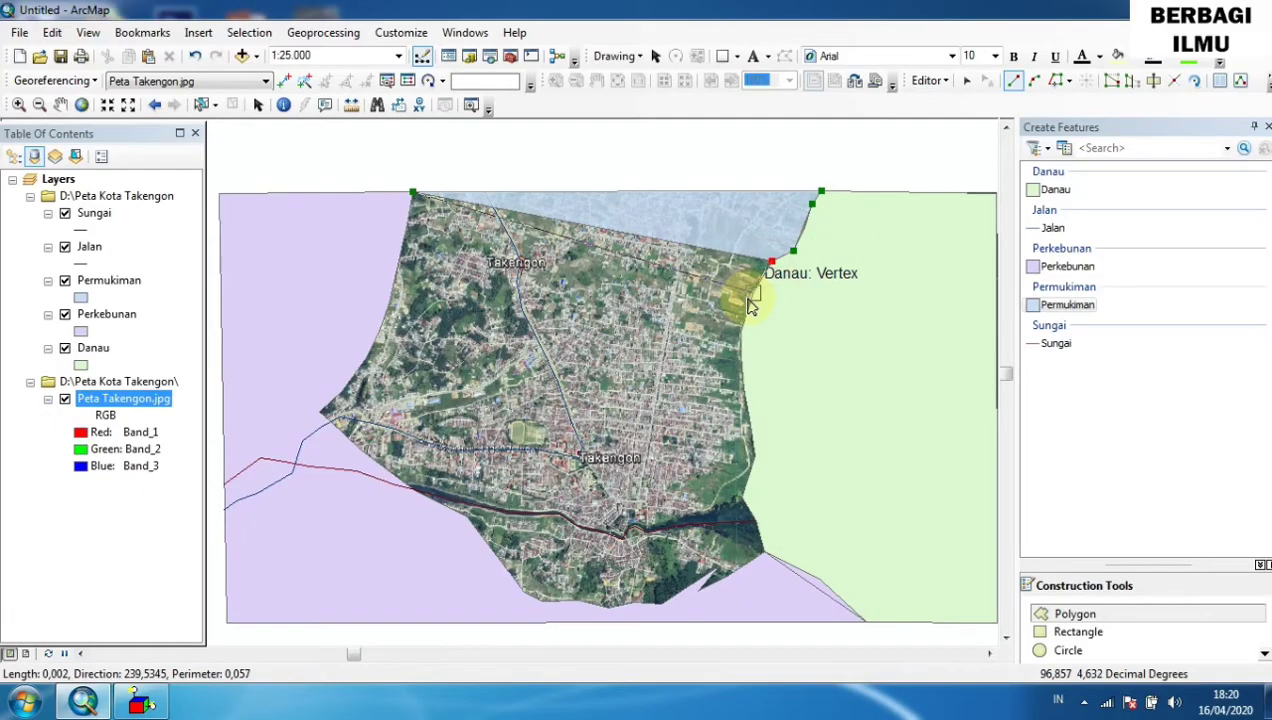
left_click(753, 296)
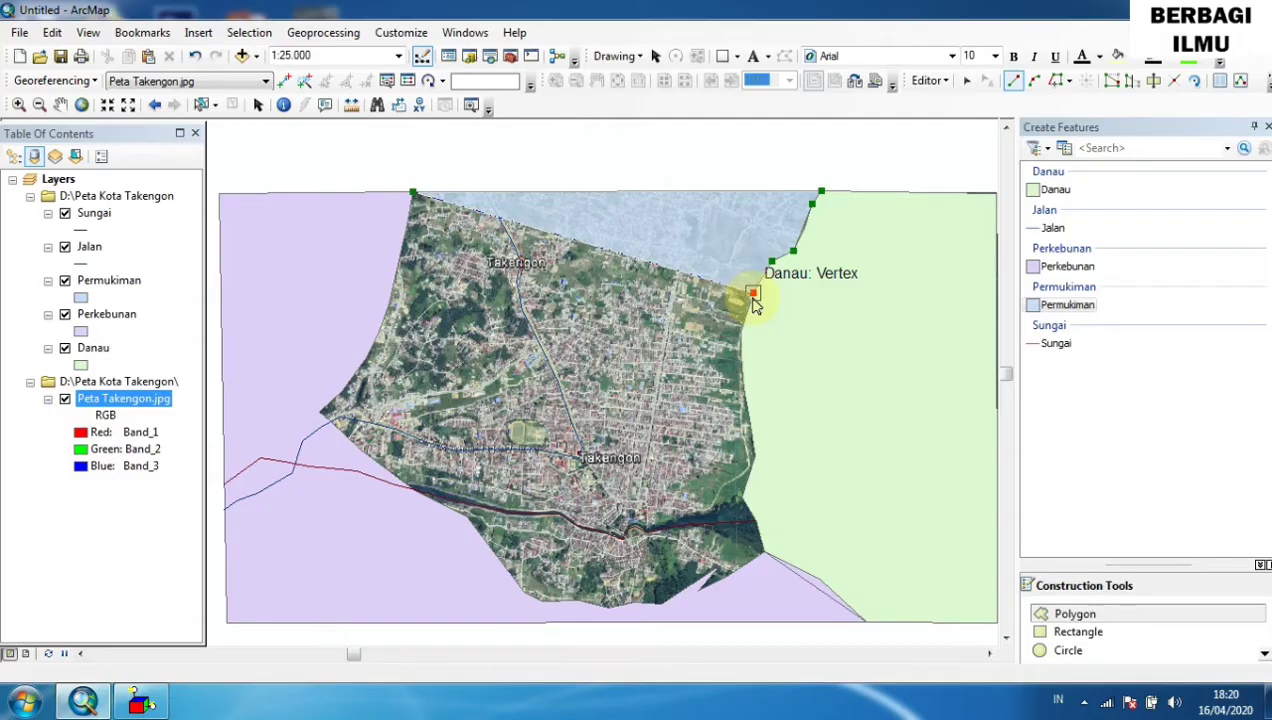
key("ctrl+z")
key("ctrl+z")
key("ctrl+z")
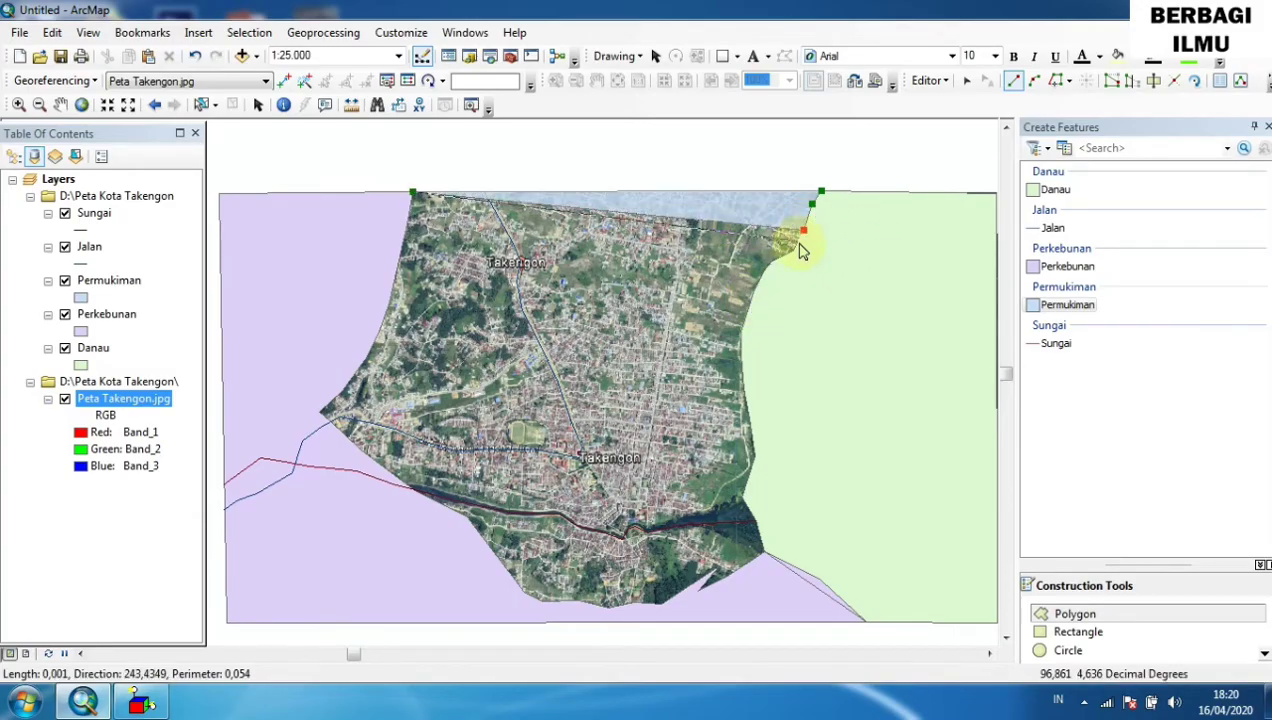
Trace the Permukiman boundary southward along the Danau shoreline to the bend just north of the river mouth.
left_click(794, 252)
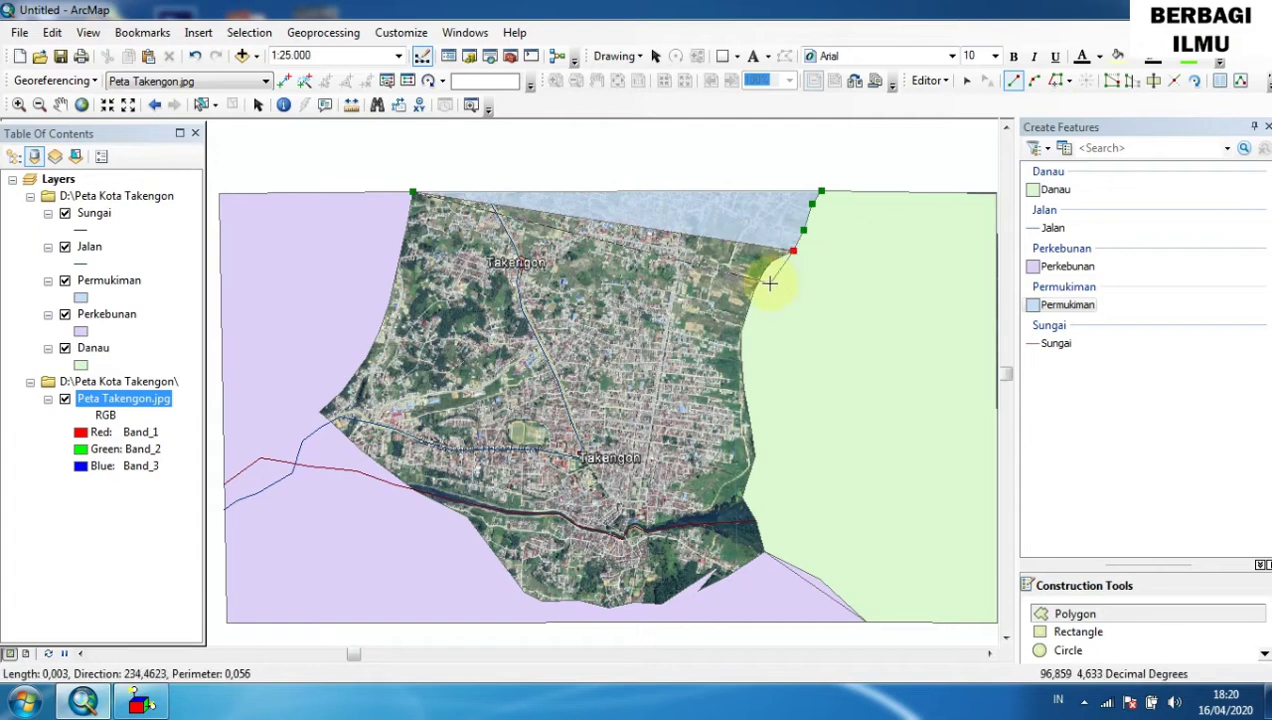
left_click(772, 262)
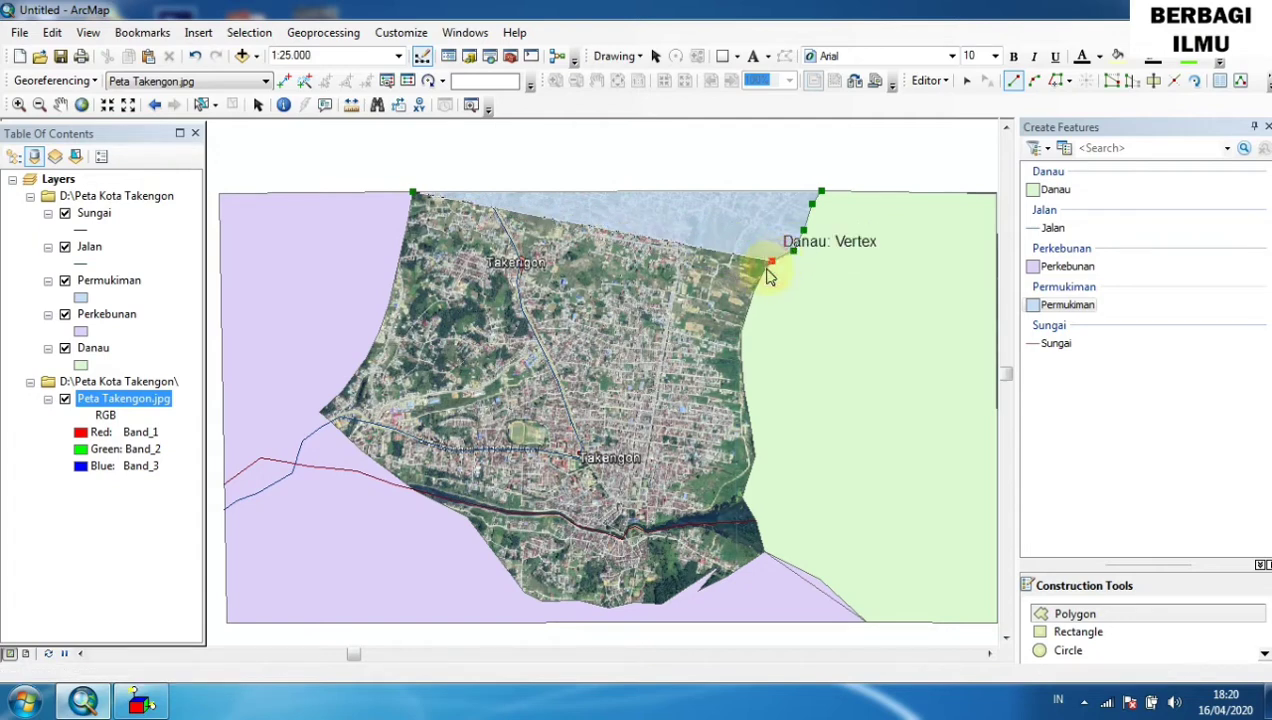
left_click(748, 308)
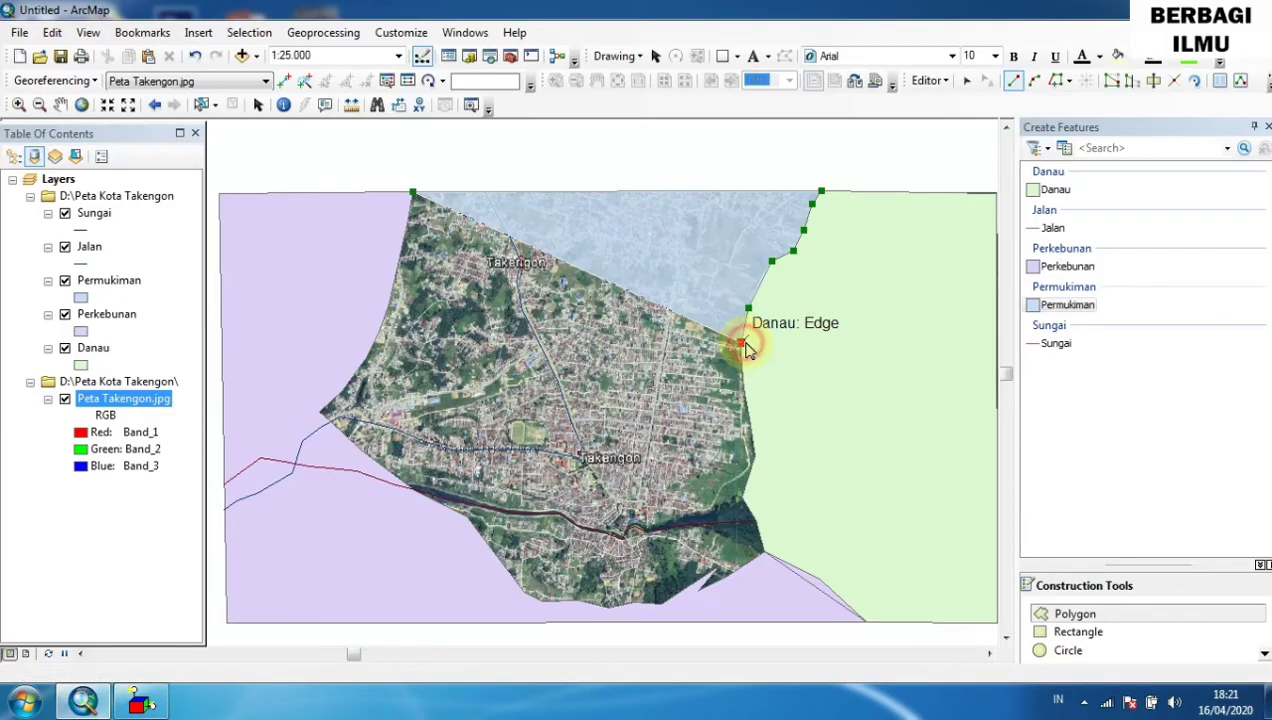
left_click(740, 343)
left_click(744, 388)
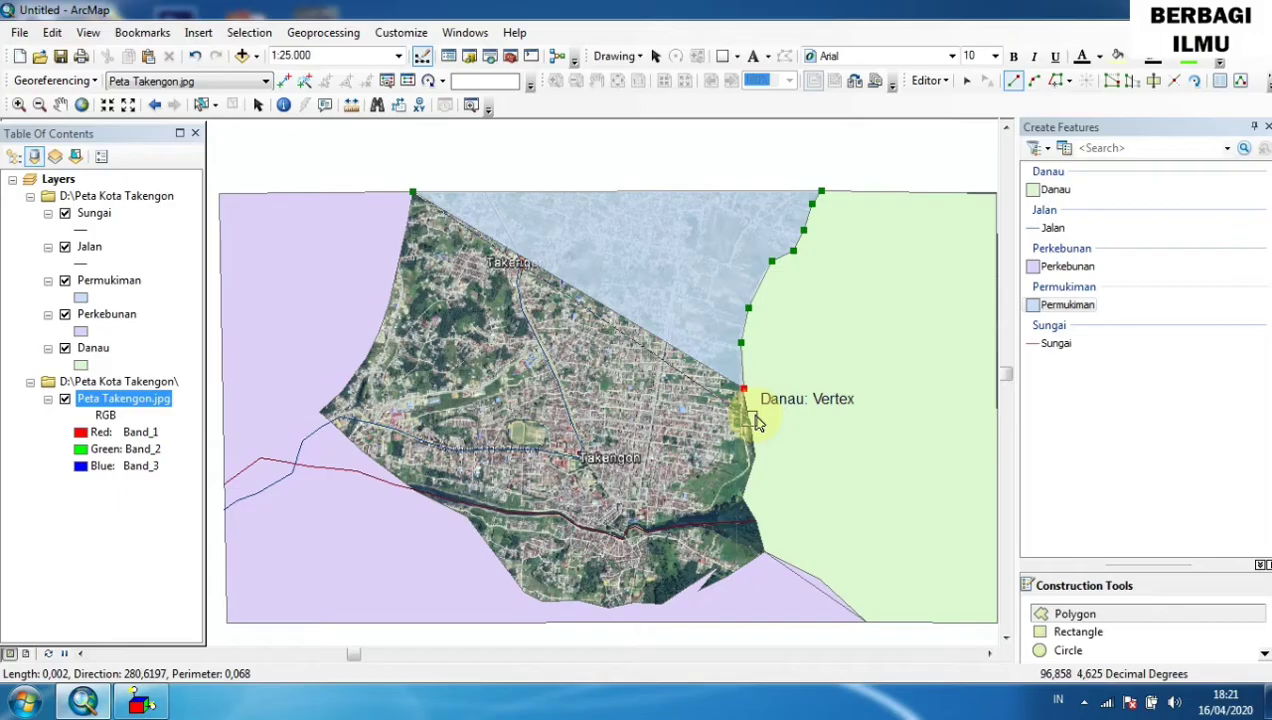
left_click(752, 421)
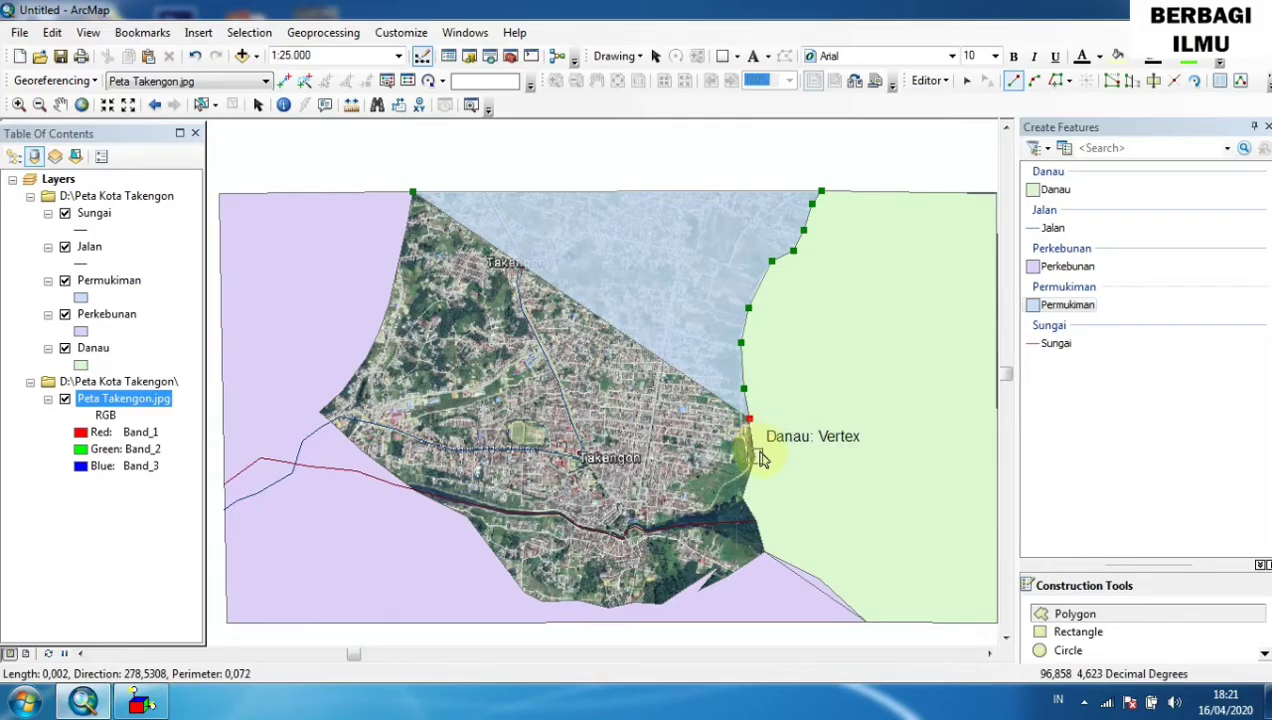
left_click(755, 457)
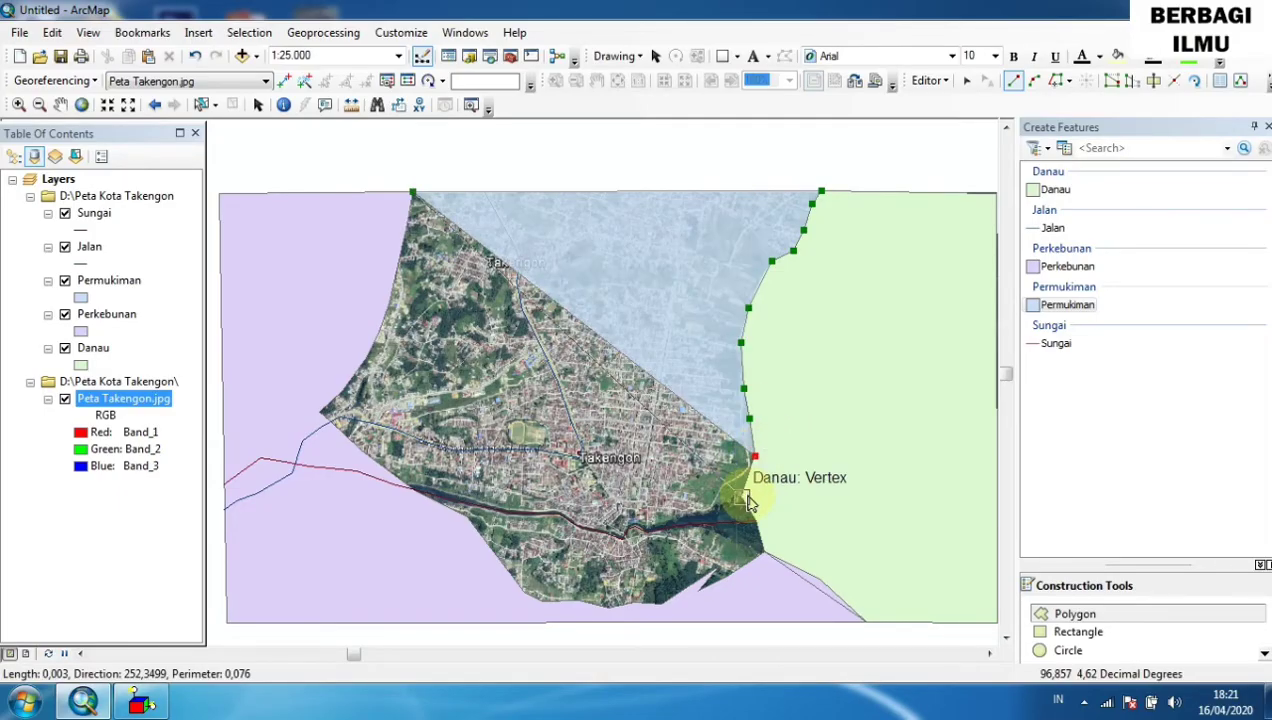
left_click(742, 498)
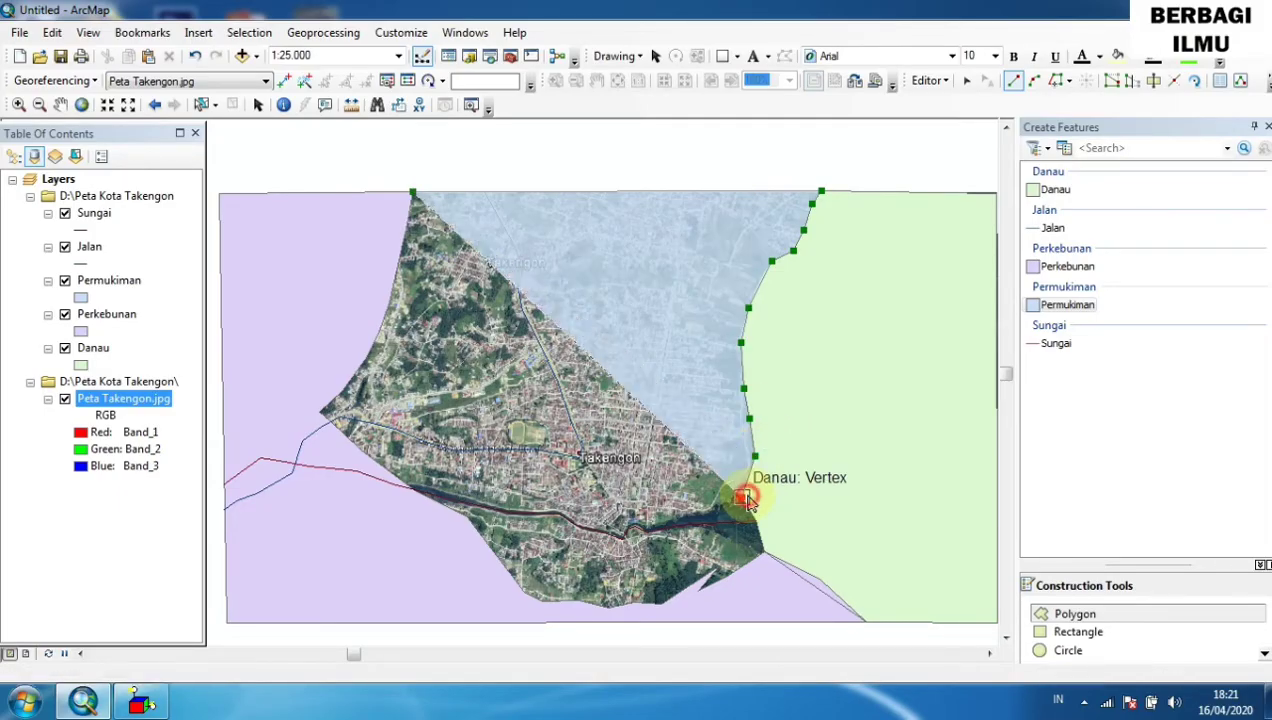
Try placing the Danau–Perkebunan corner vertex before the one at the Sungai line's end, and undo both.
left_click(766, 556)
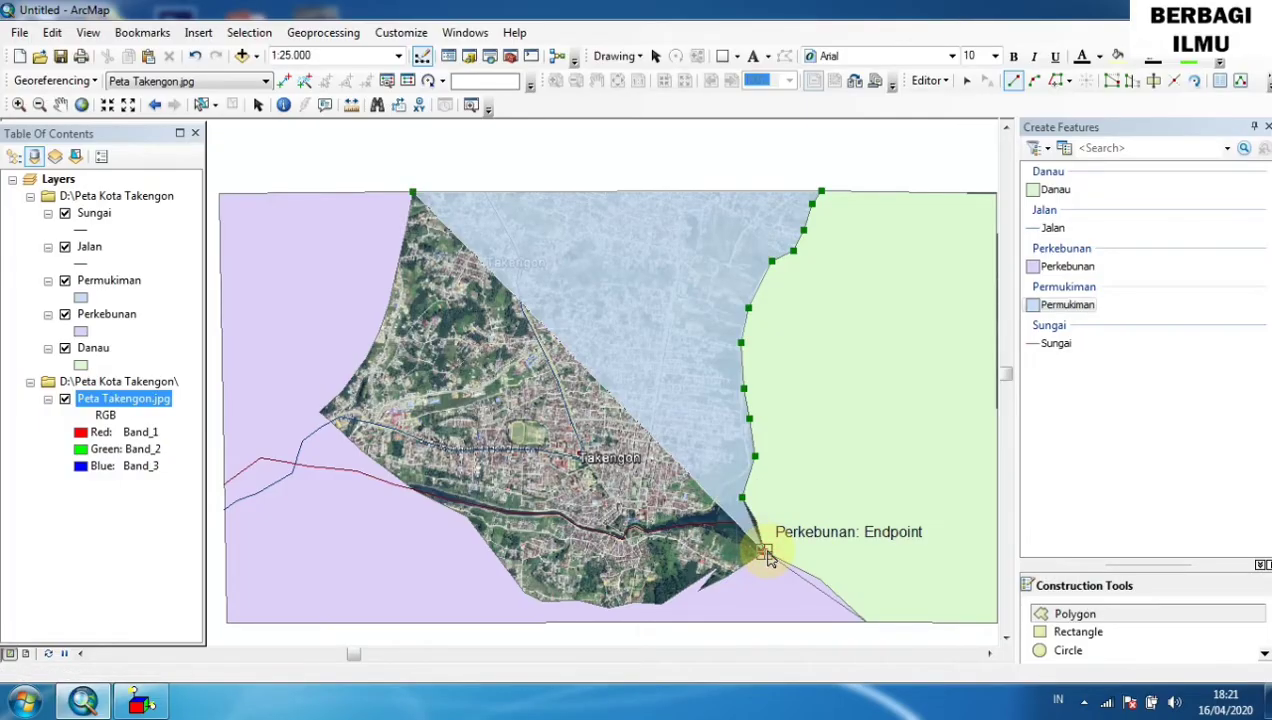
left_click(756, 522)
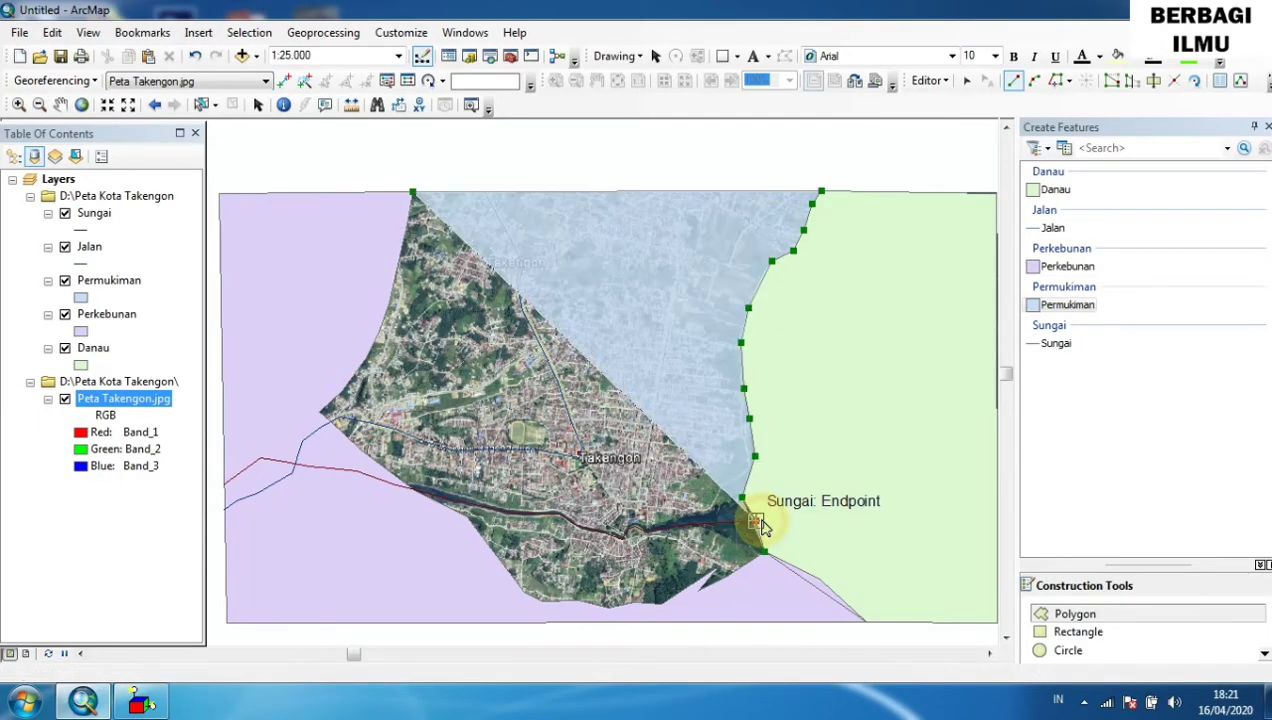
key("ctrl+z")
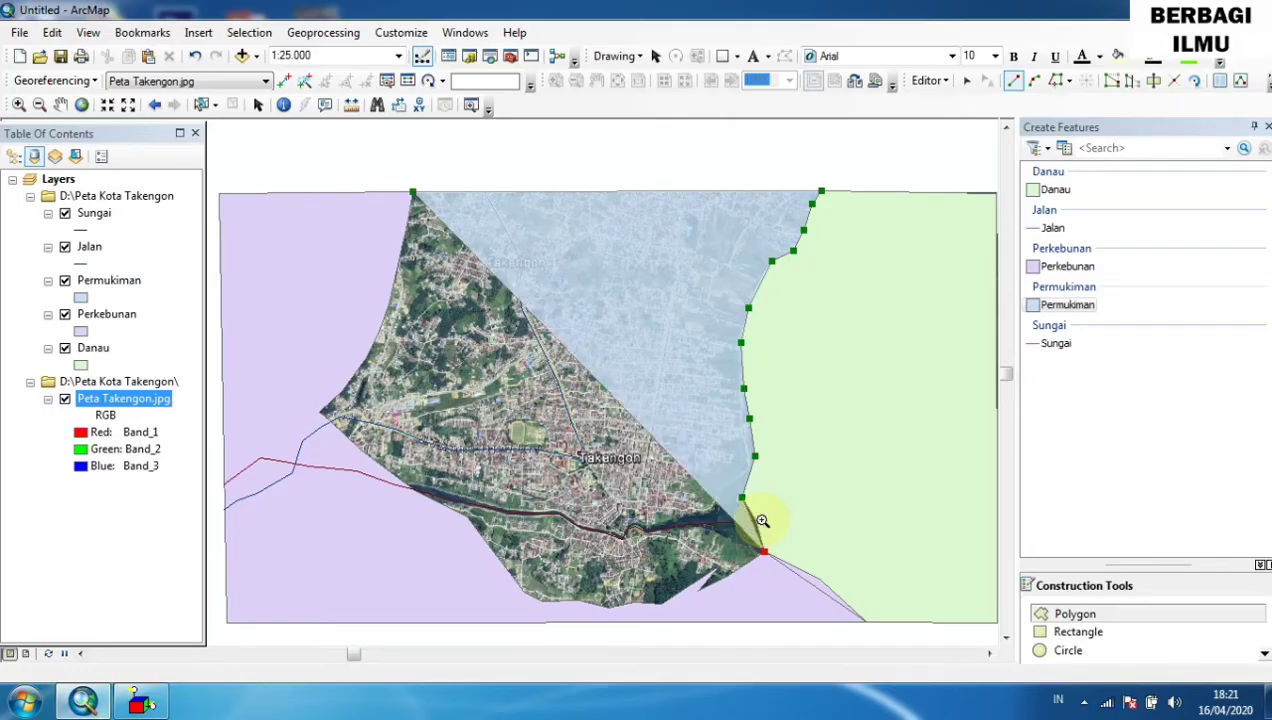
key("ctrl+z")
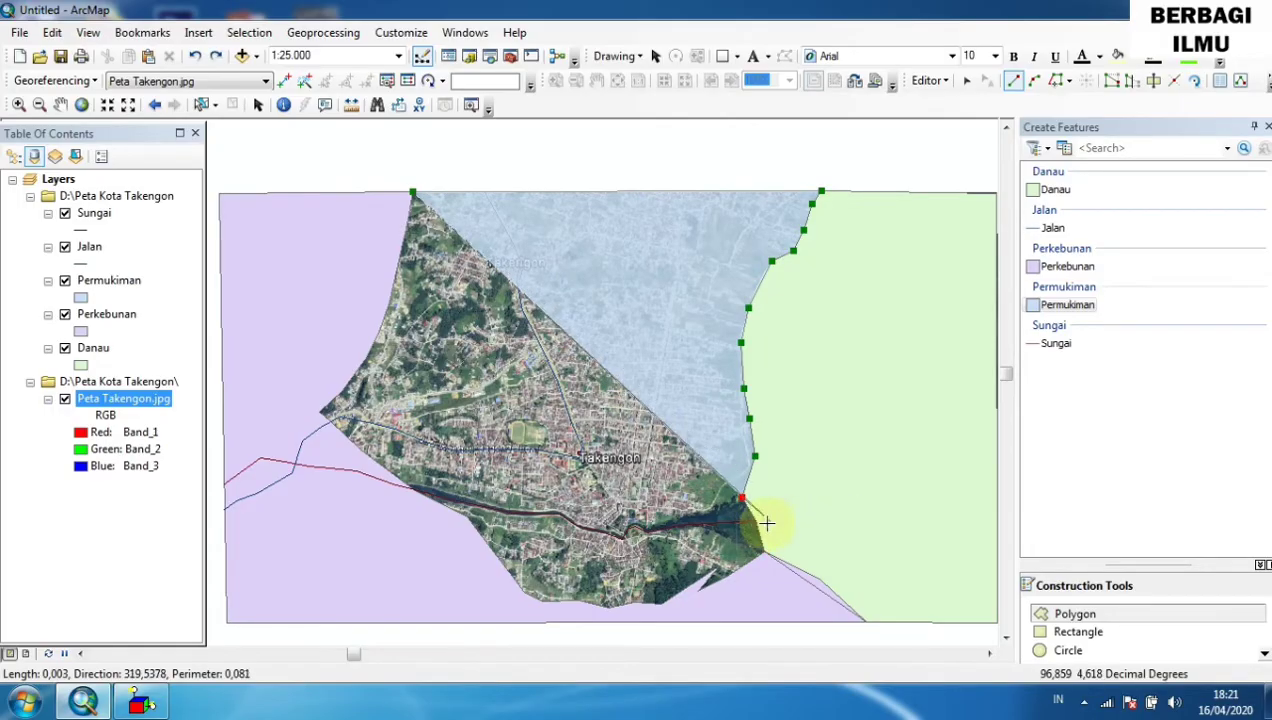
Continue the Permukiman boundary through the Sungai line's eastern end to the corner where Danau meets Perkebunan.
left_click(757, 522)
left_click(756, 521)
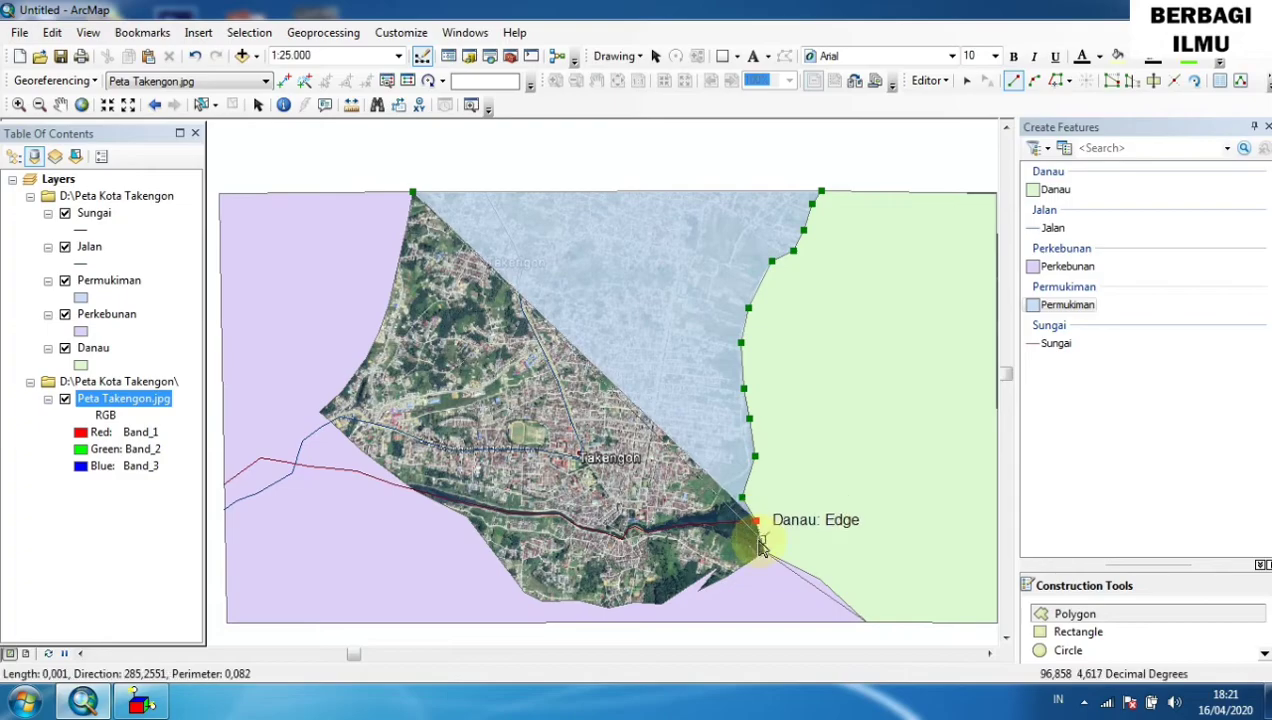
left_click(764, 556)
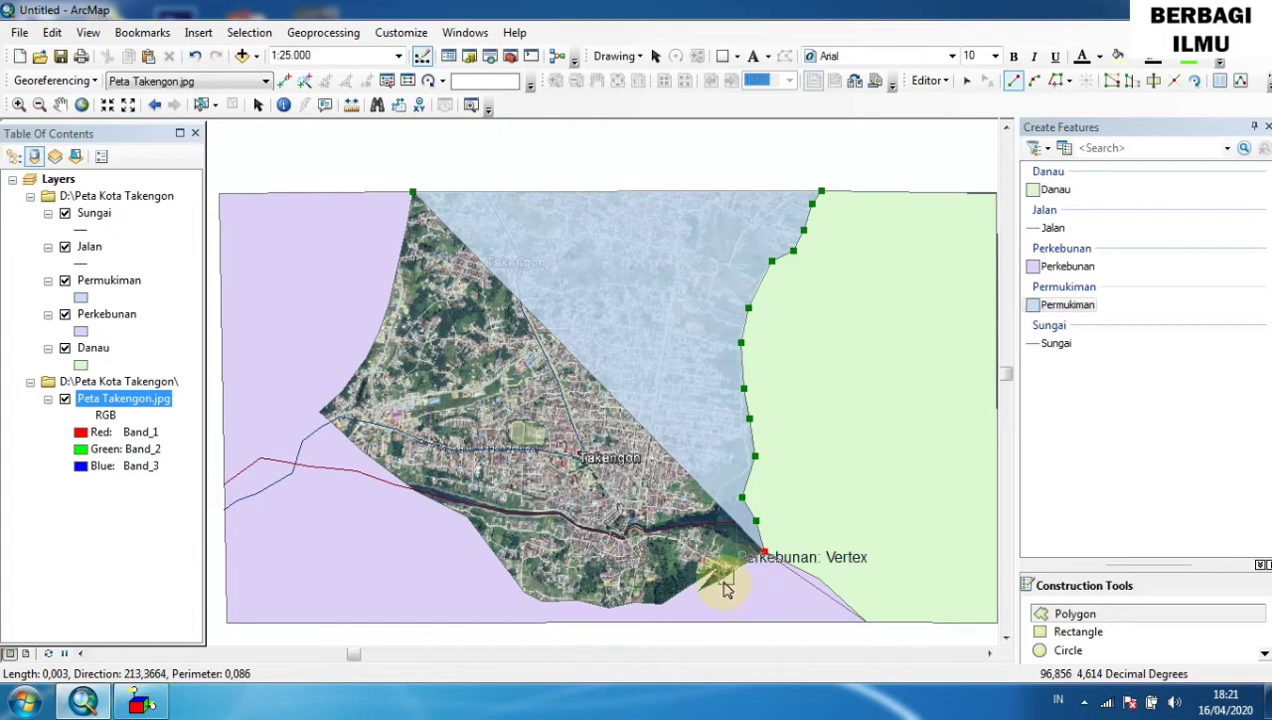
Trace the Permukiman boundary westward along the southern Perkebunan edge, snapping eight vertices from the Danau corner to the southwestern bend.
left_click(725, 578)
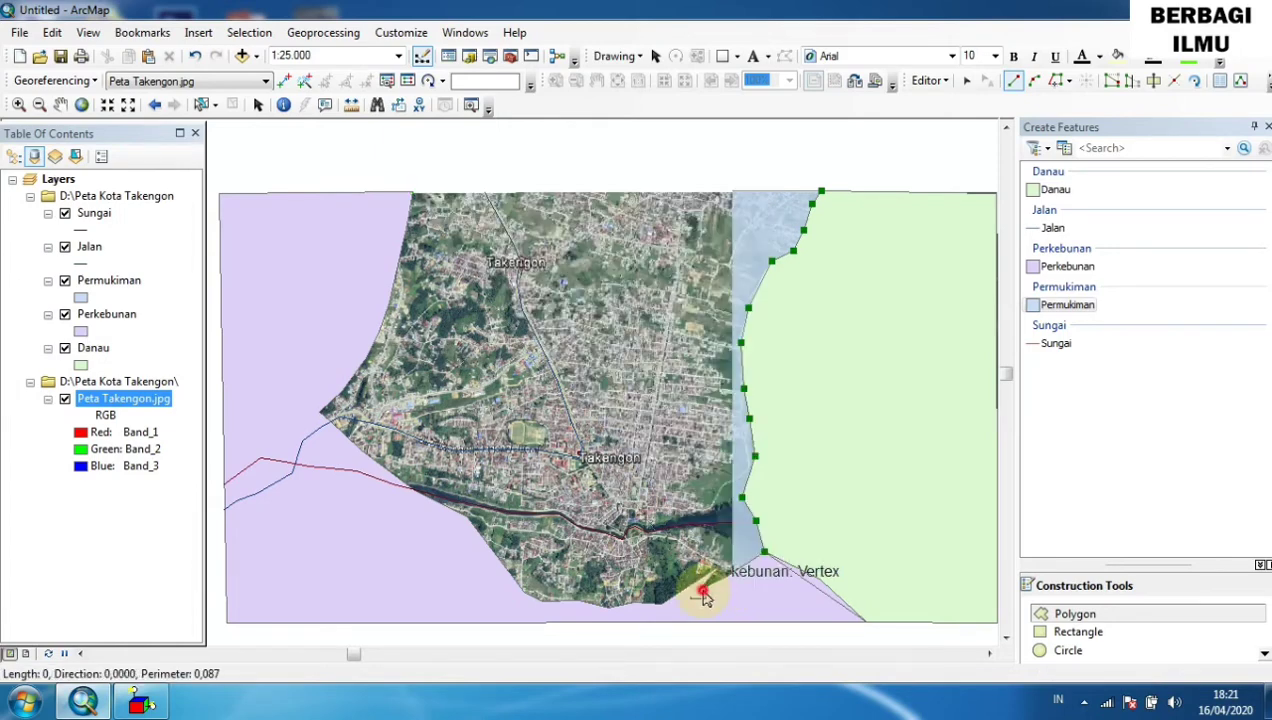
left_click(698, 591)
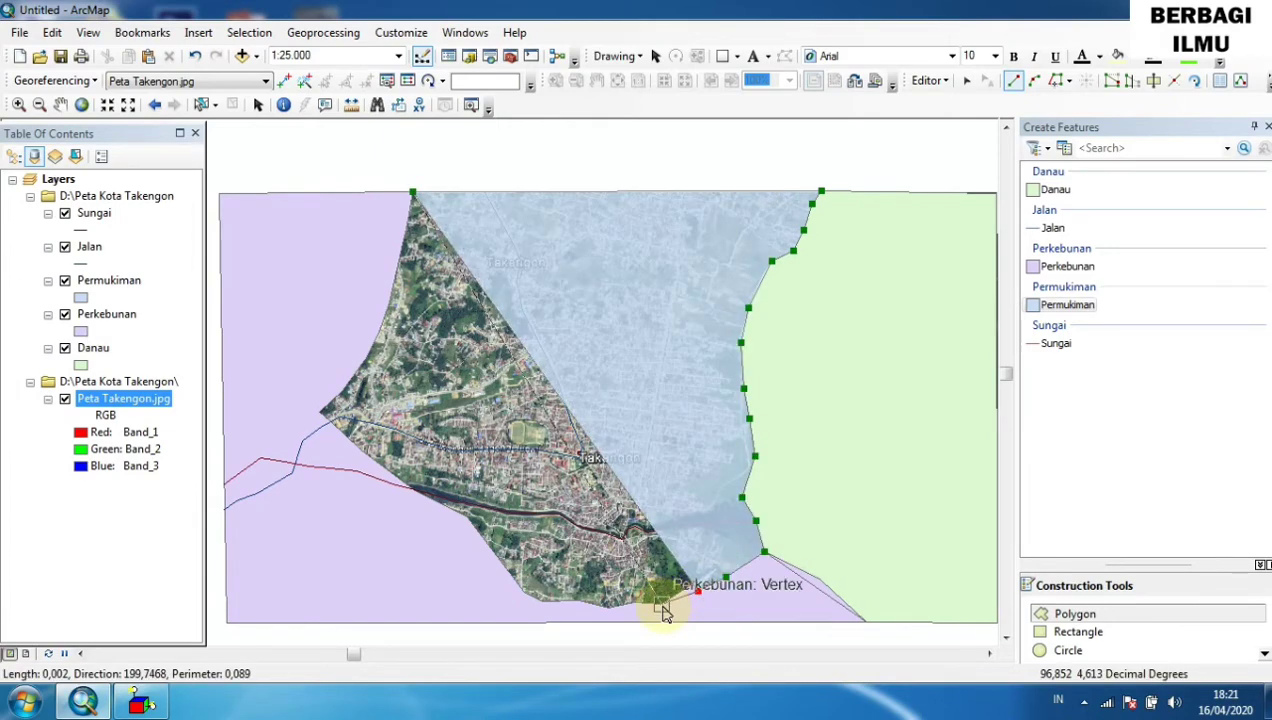
left_click(660, 603)
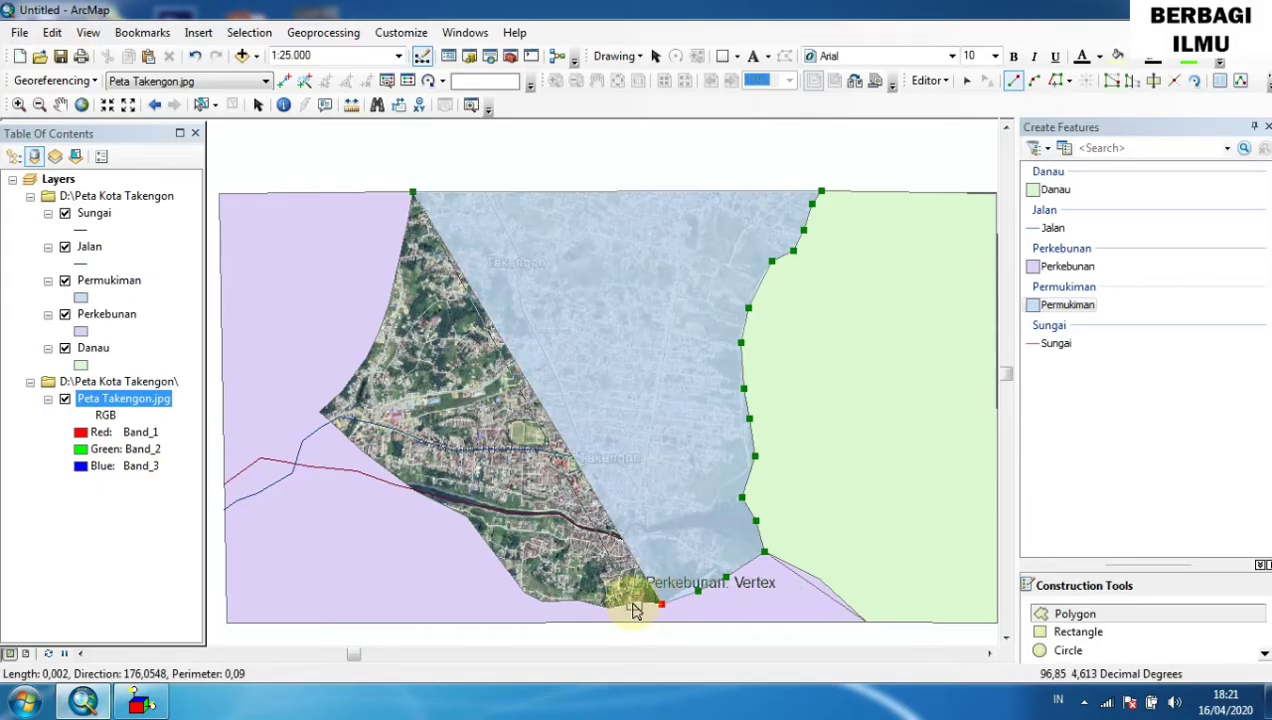
left_click(634, 603)
left_click(607, 607)
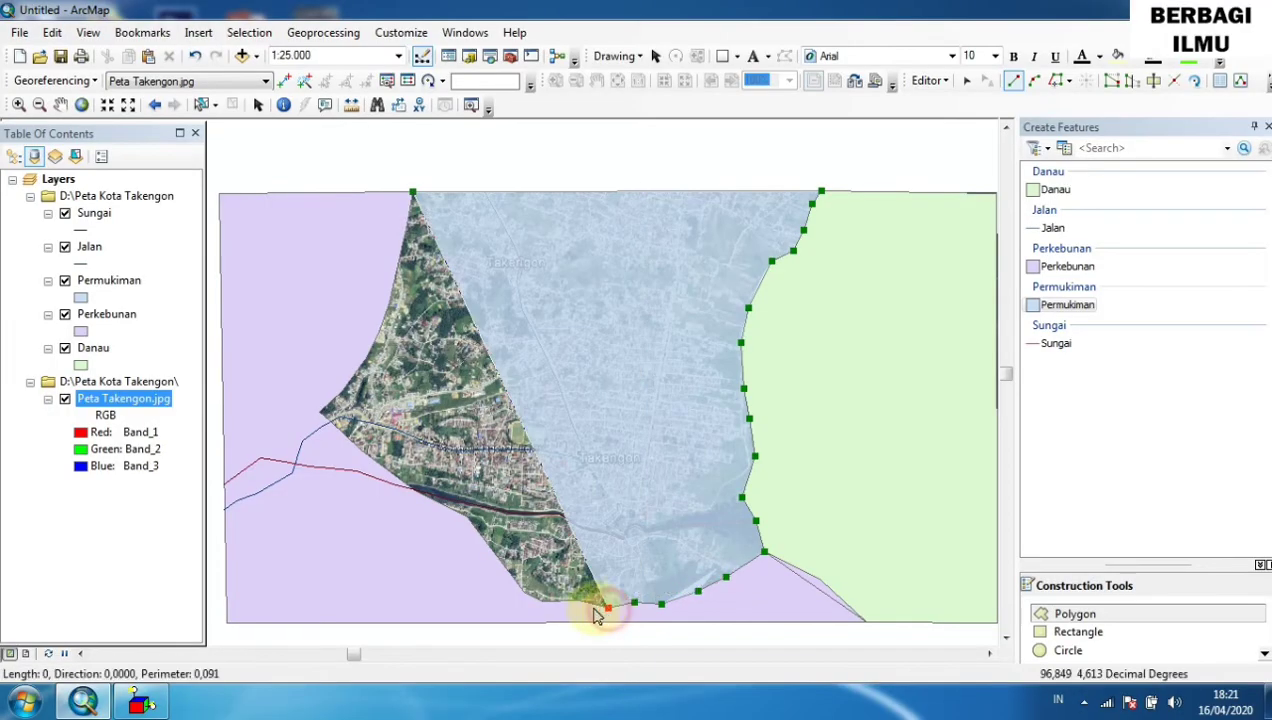
left_click(580, 601)
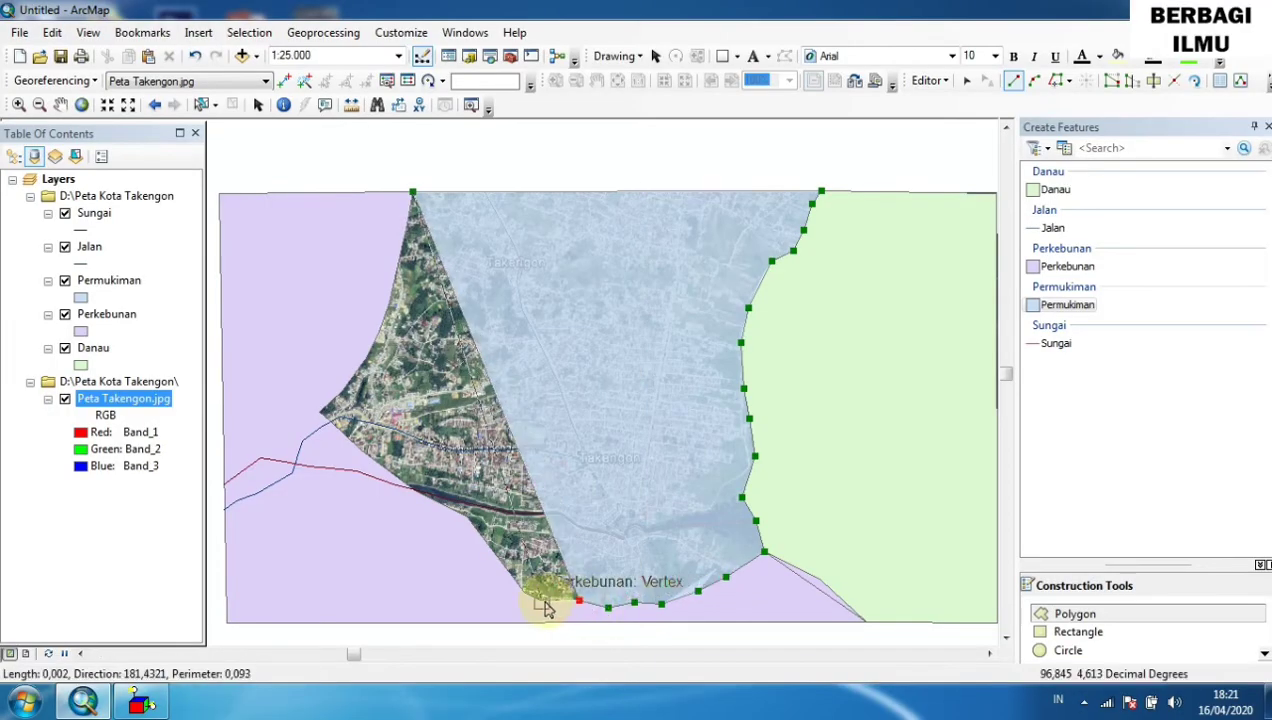
left_click(534, 601)
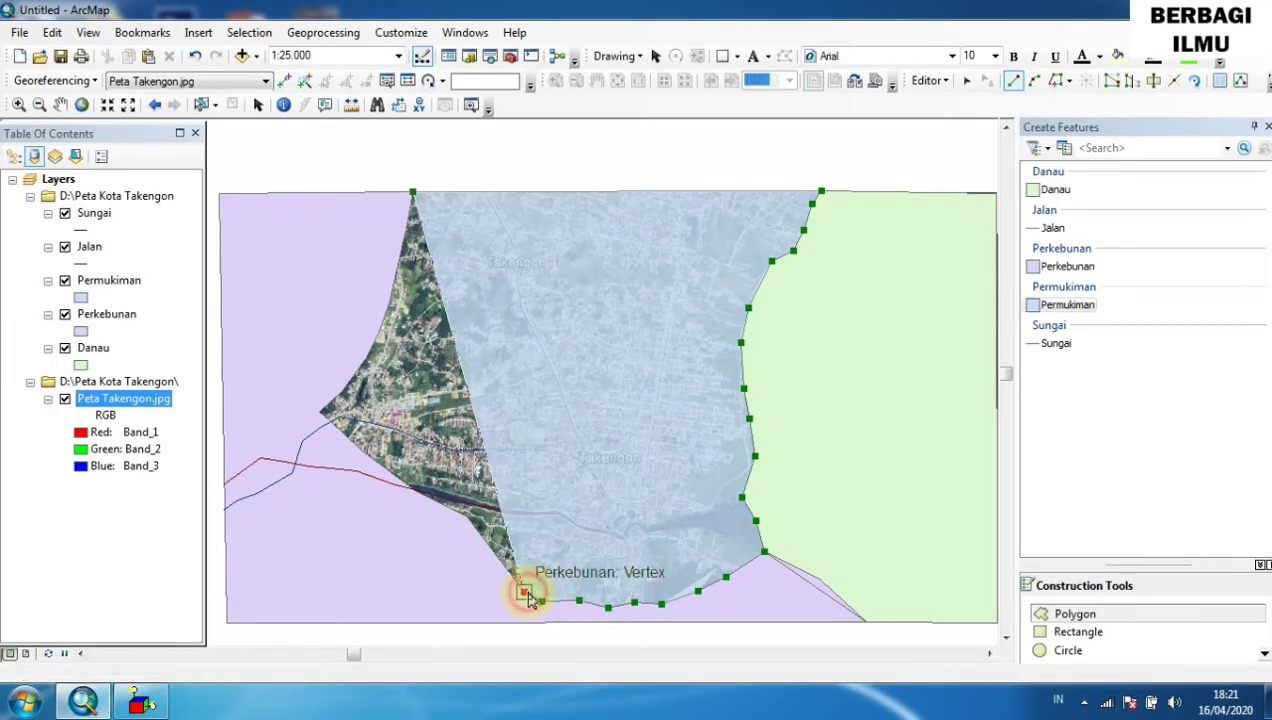
left_click(524, 592)
Continue the Permukiman boundary northwest along the Perkebunan edge to its westernmost tip, and finish the polygon at the northwestern starting corner.
left_click(466, 516)
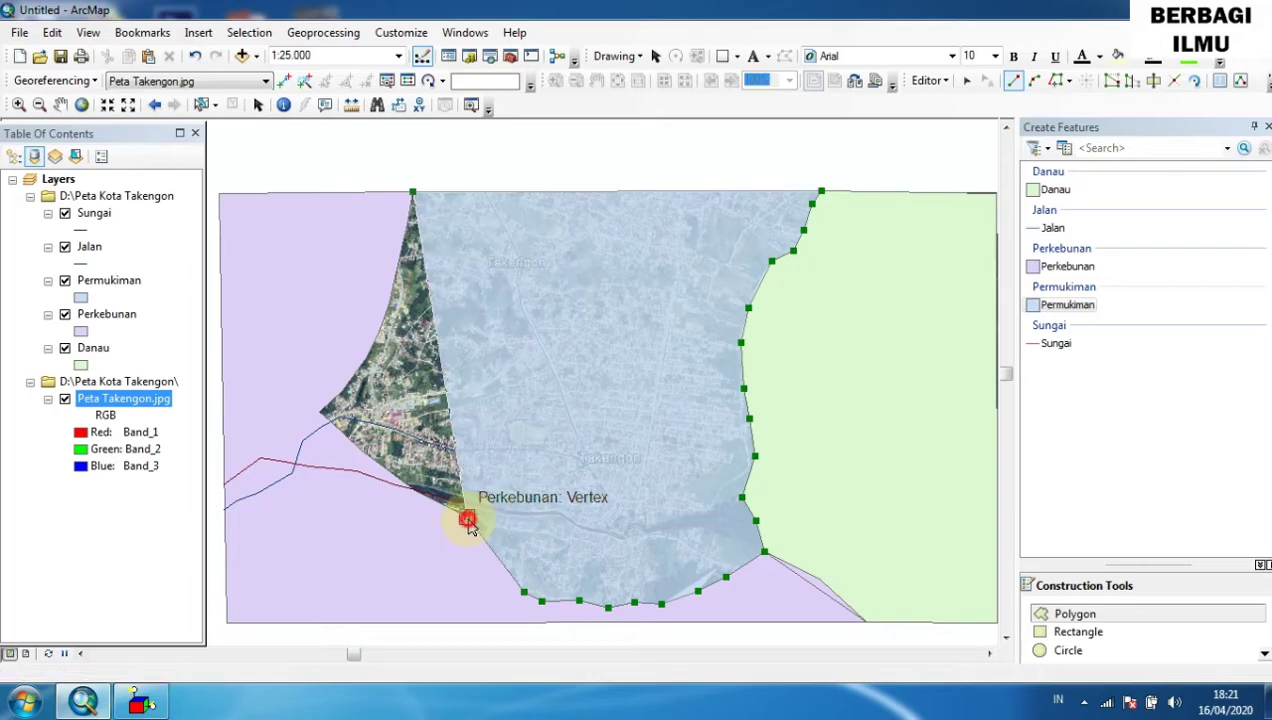
left_click(387, 488)
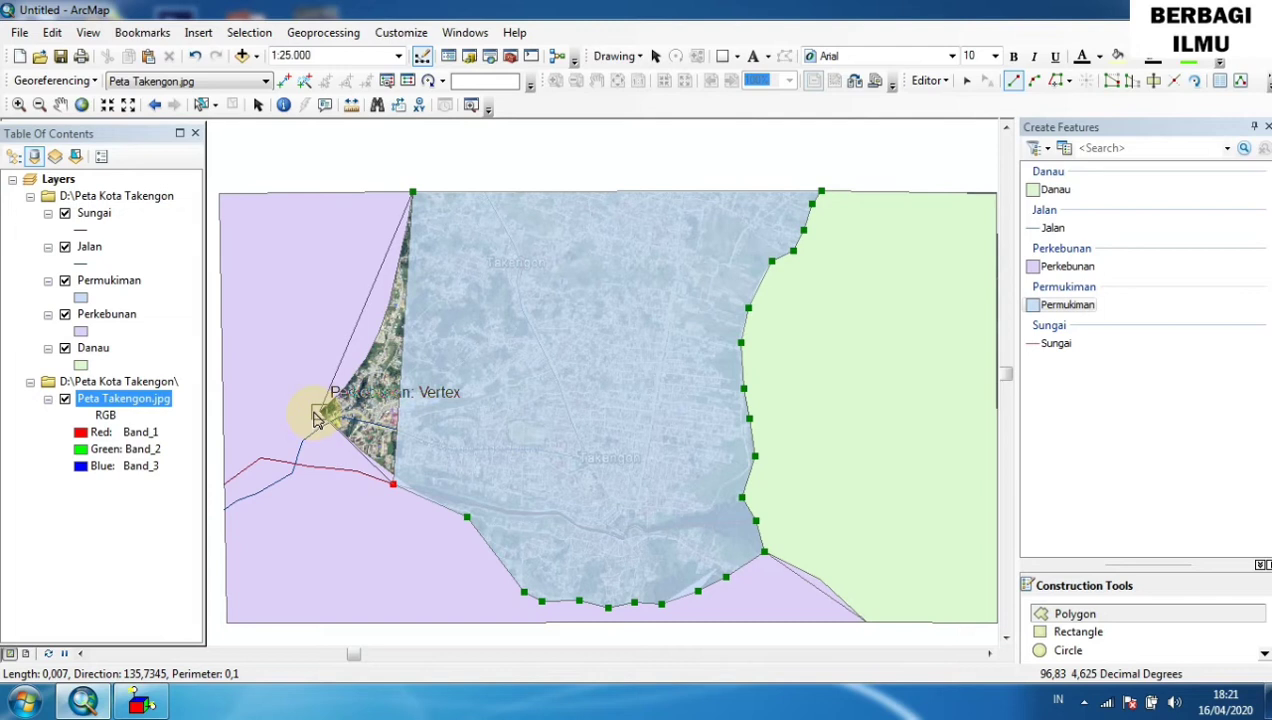
left_click(315, 415)
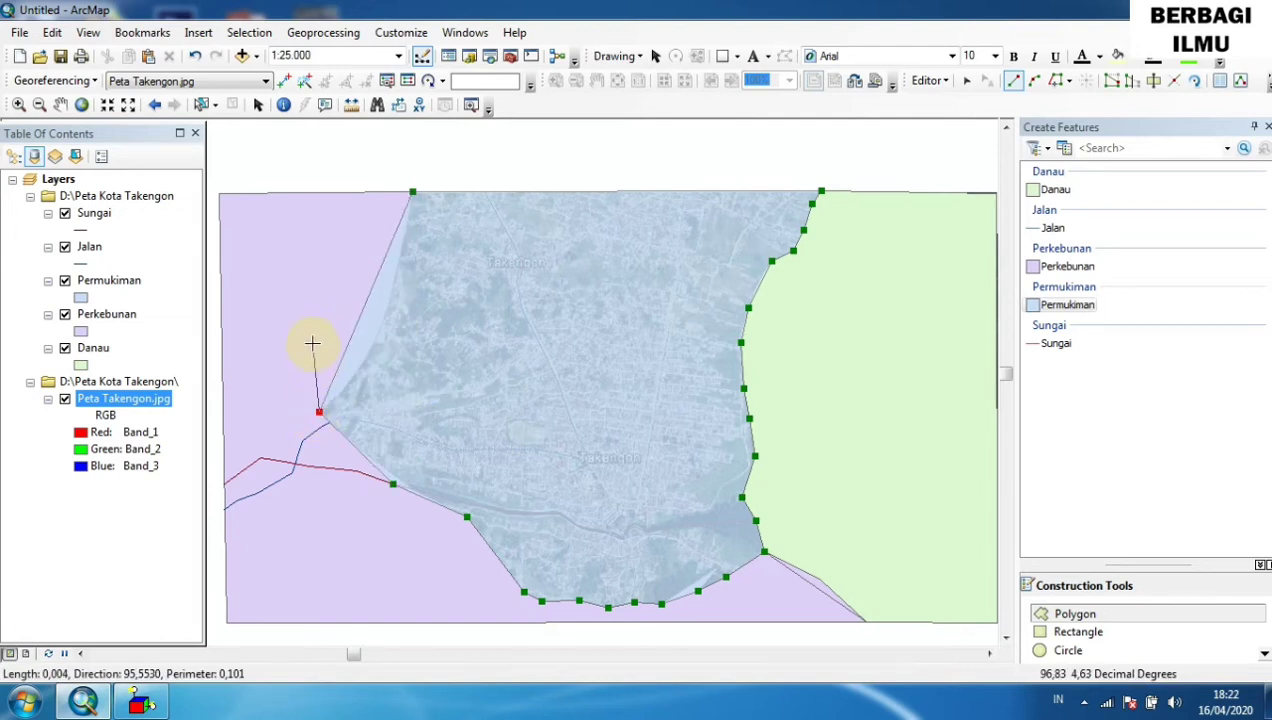
double_click(413, 193)
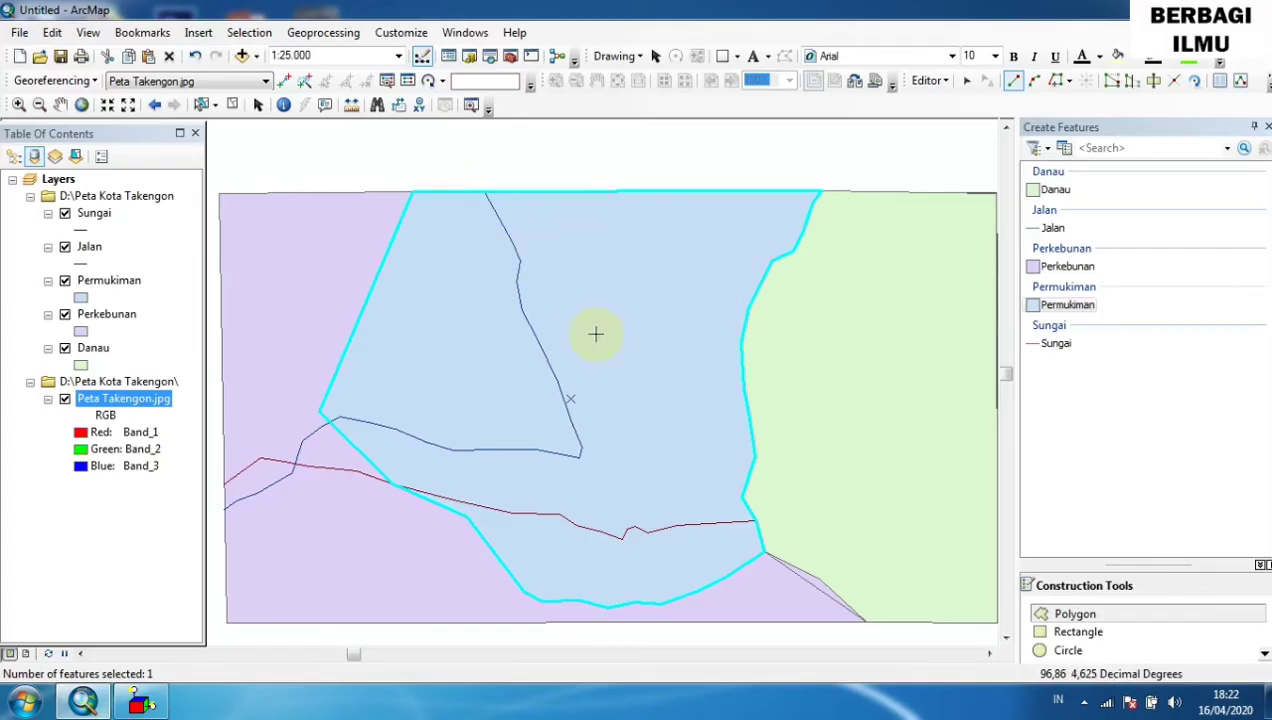
left_click(221, 197)
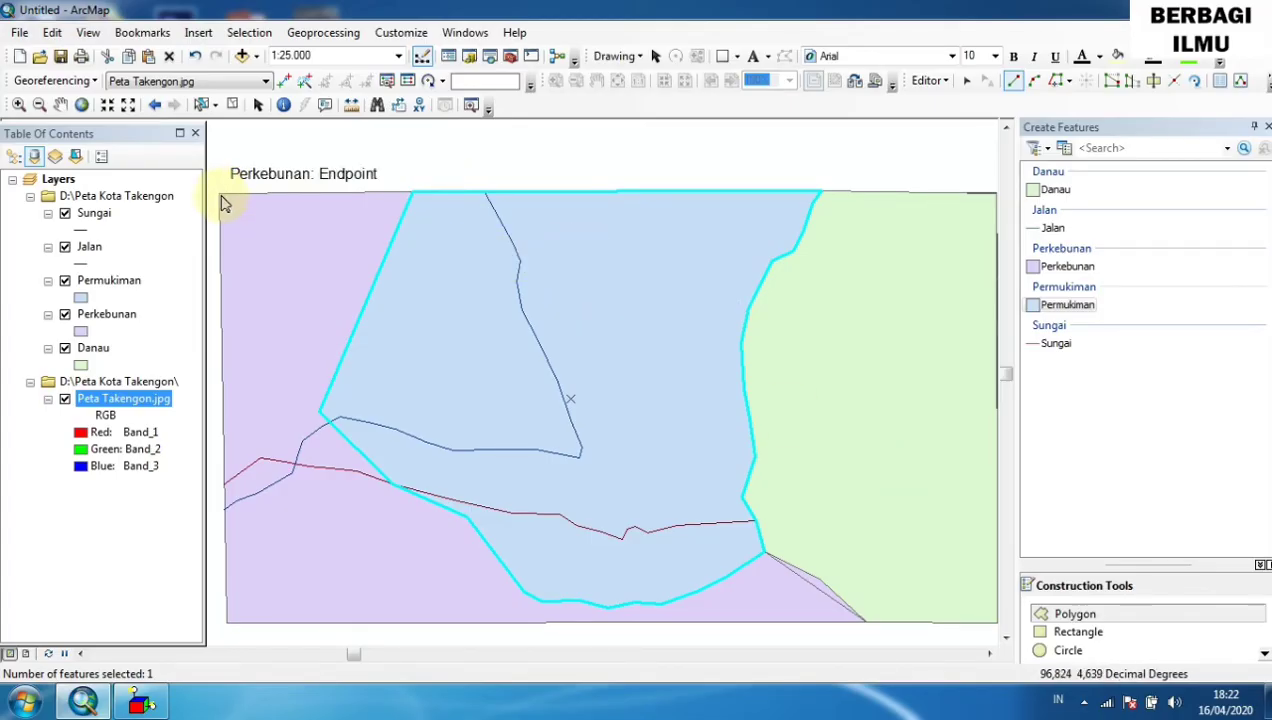
left_click(220, 197)
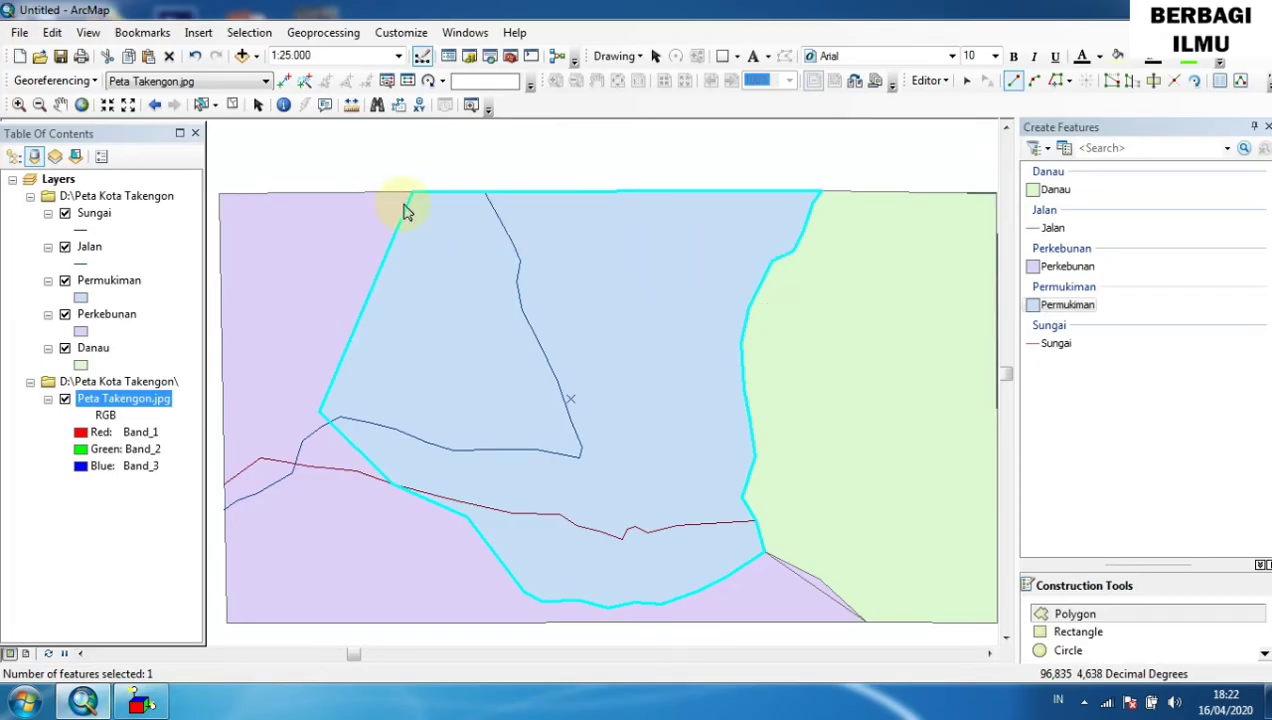
left_click(671, 260)
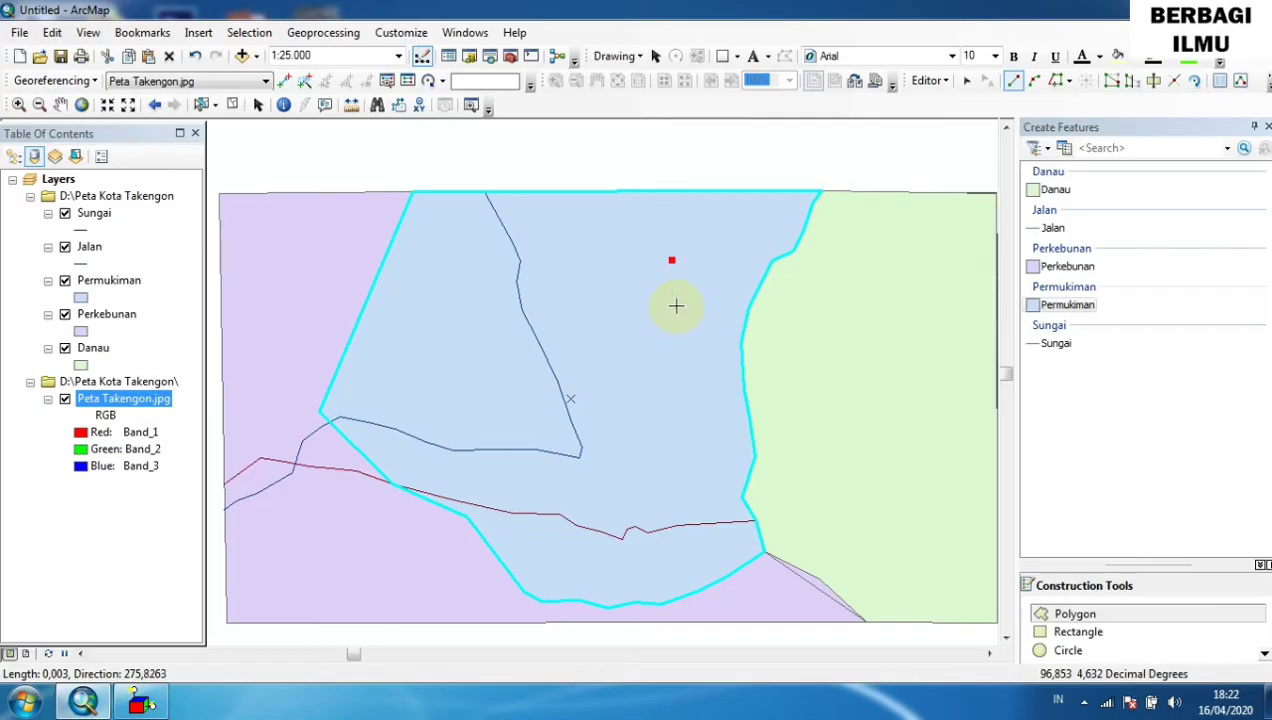
key("Escape")
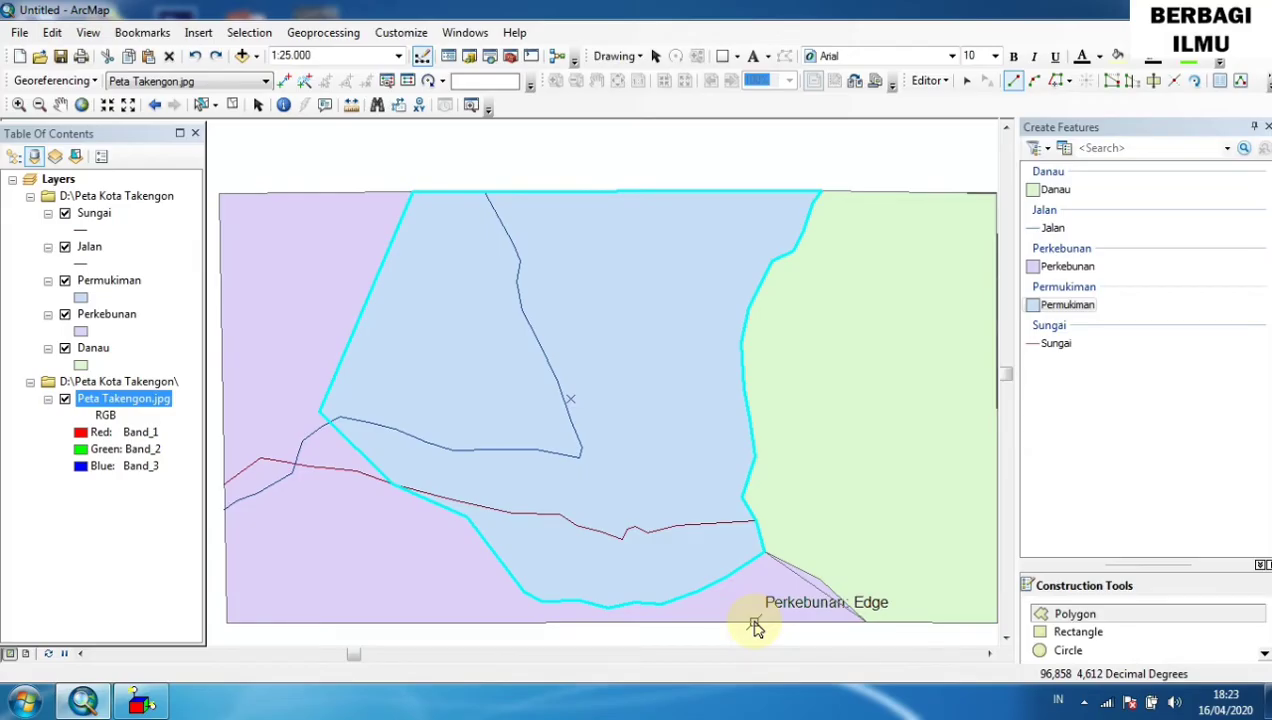
Choose the River line symbol for the Sungai layer and open its width for editing.
left_click(80, 229)
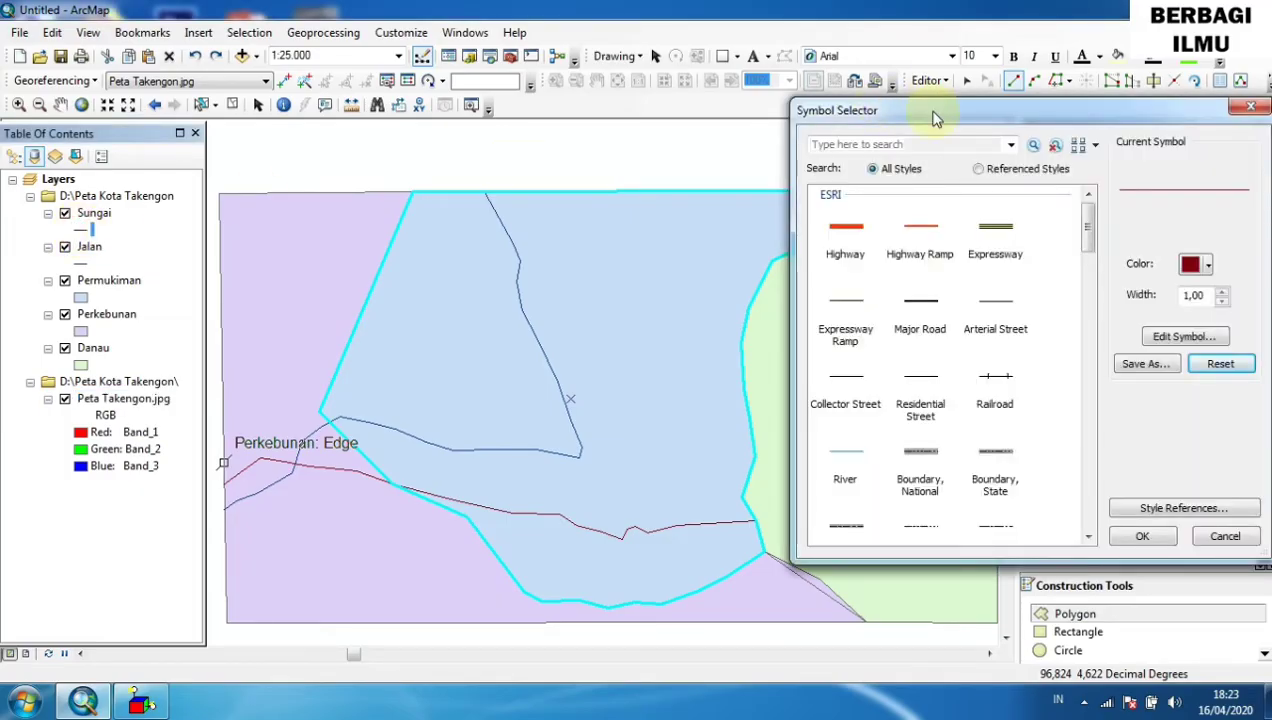
left_click_drag(931, 113, 643, 111)
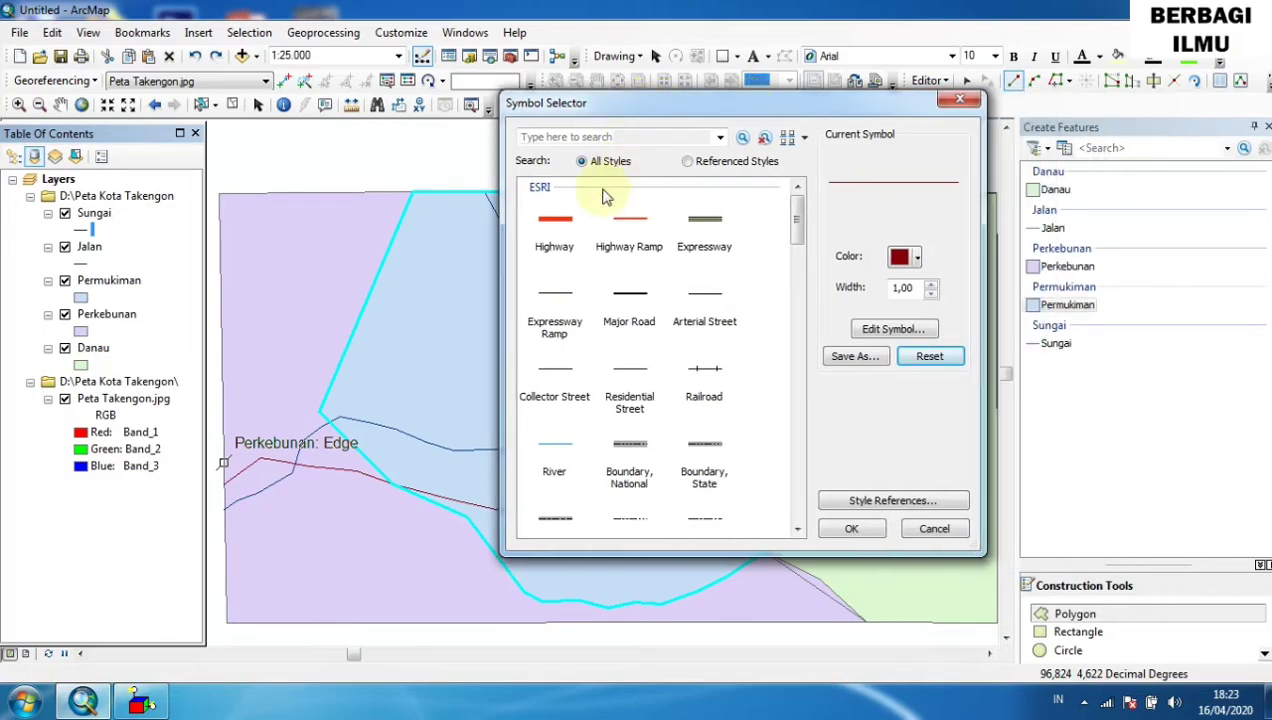
left_click(556, 446)
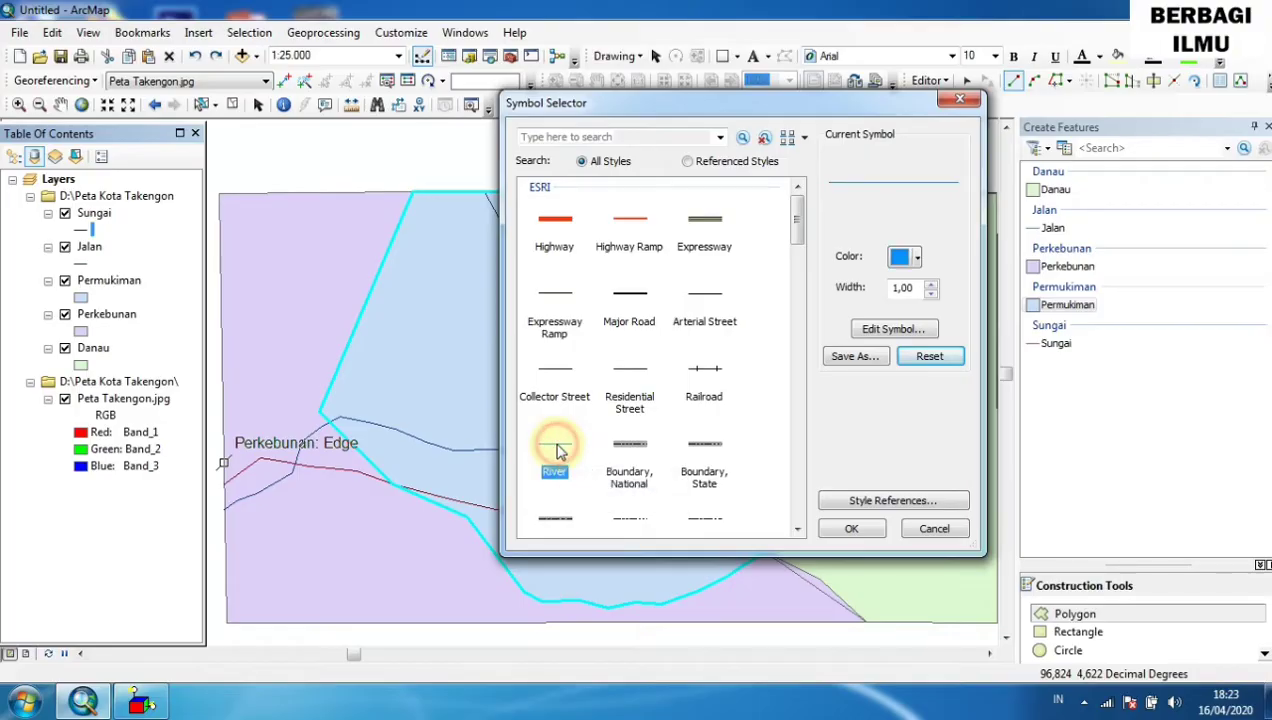
double_click(916, 288)
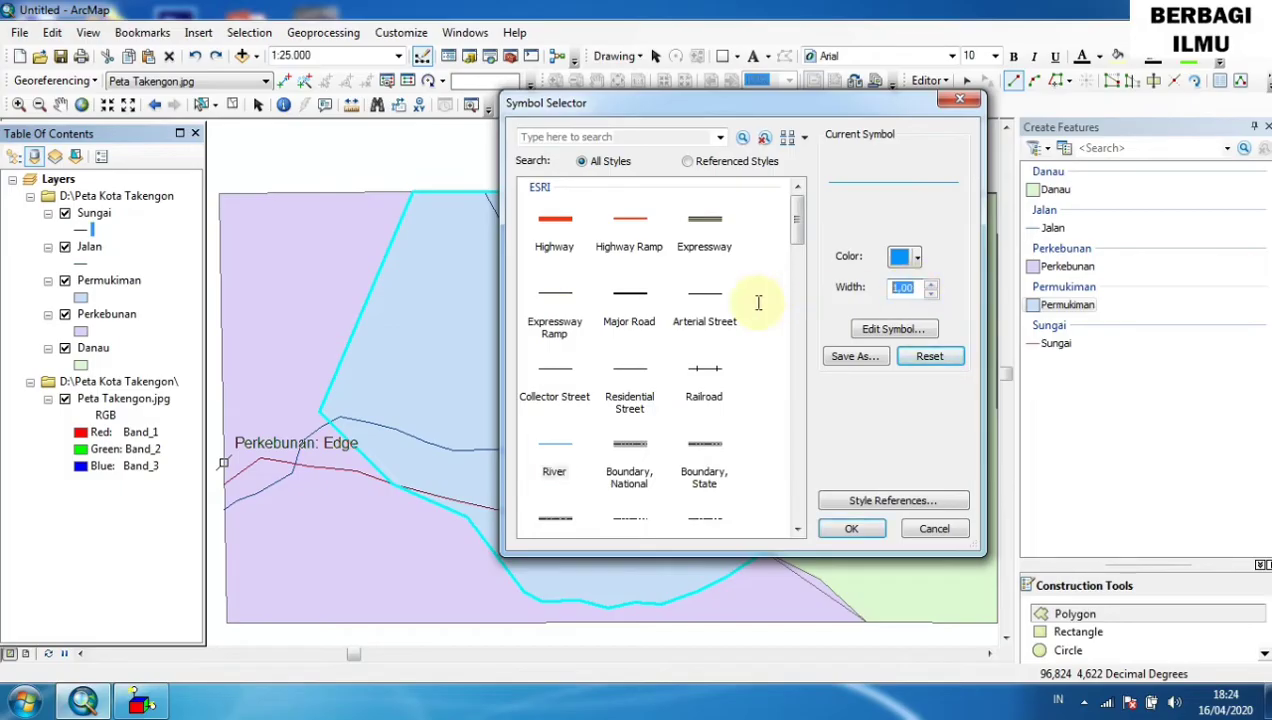
Set the Sungai line symbol's width to 2.
type("2")
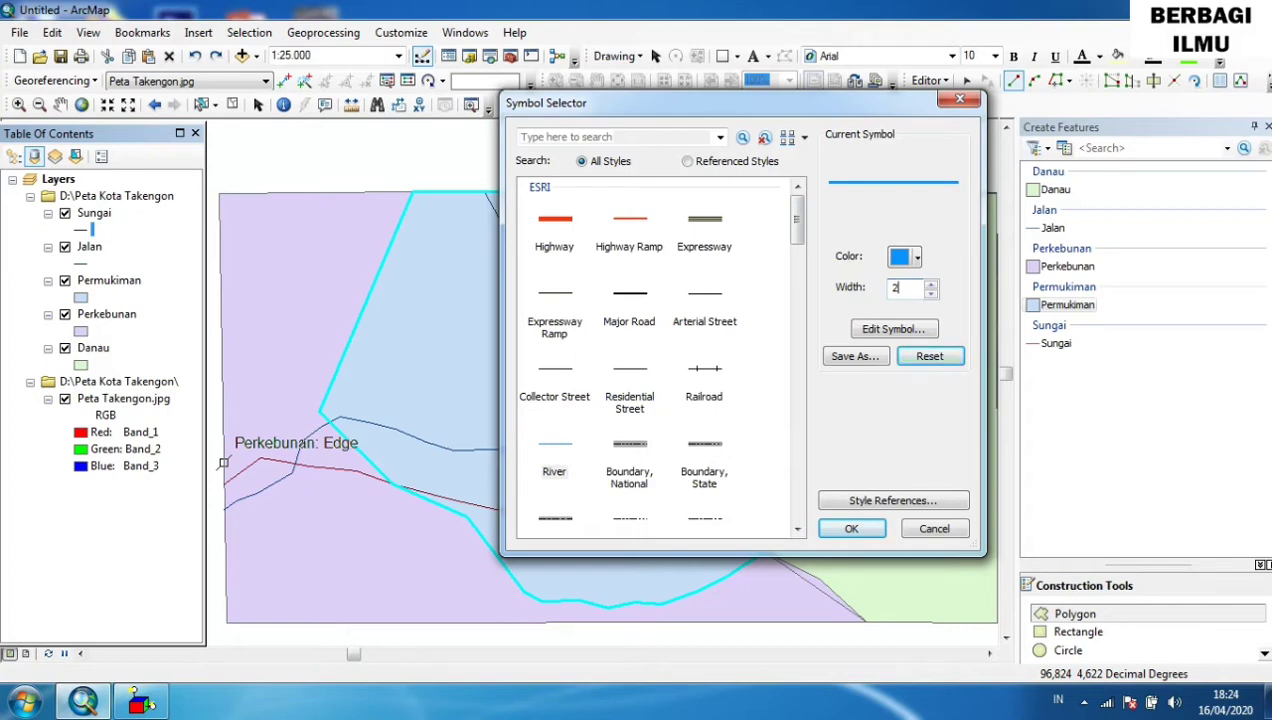
key("Return")
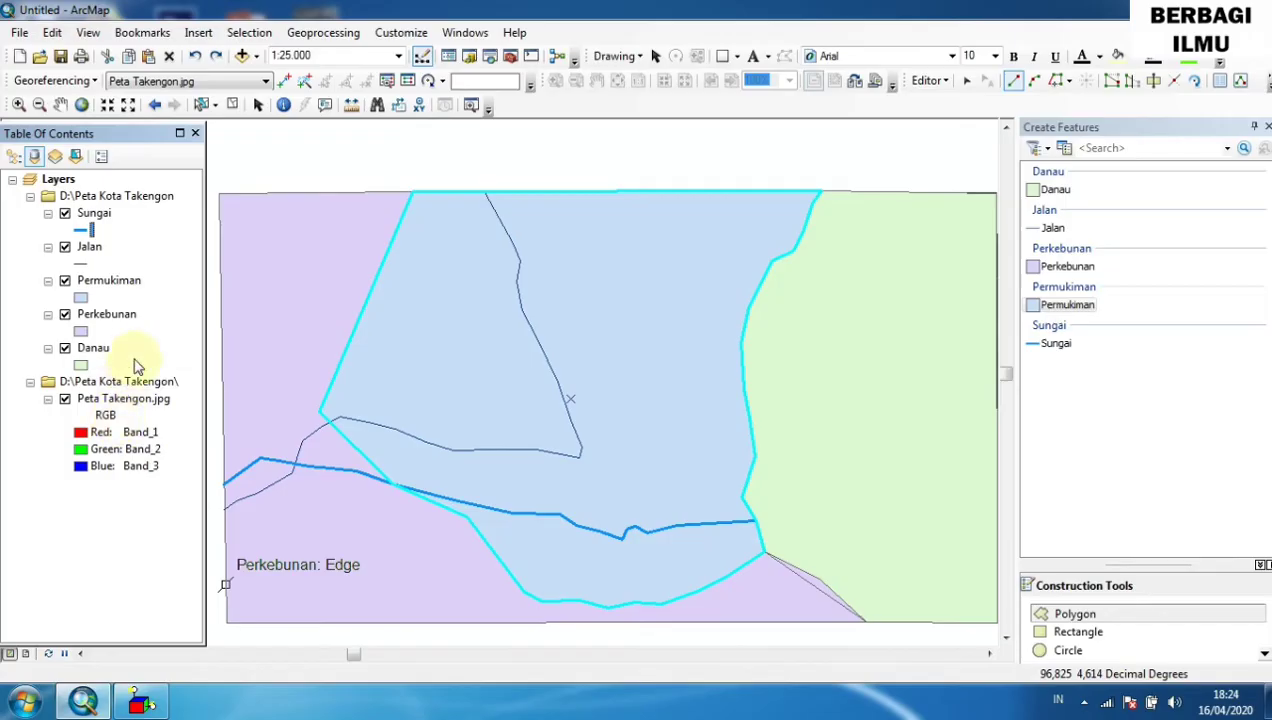
Apply the Highway line symbol to the Jalan layer, keeping its red colour, and set the width to 3,50.
left_click(83, 266)
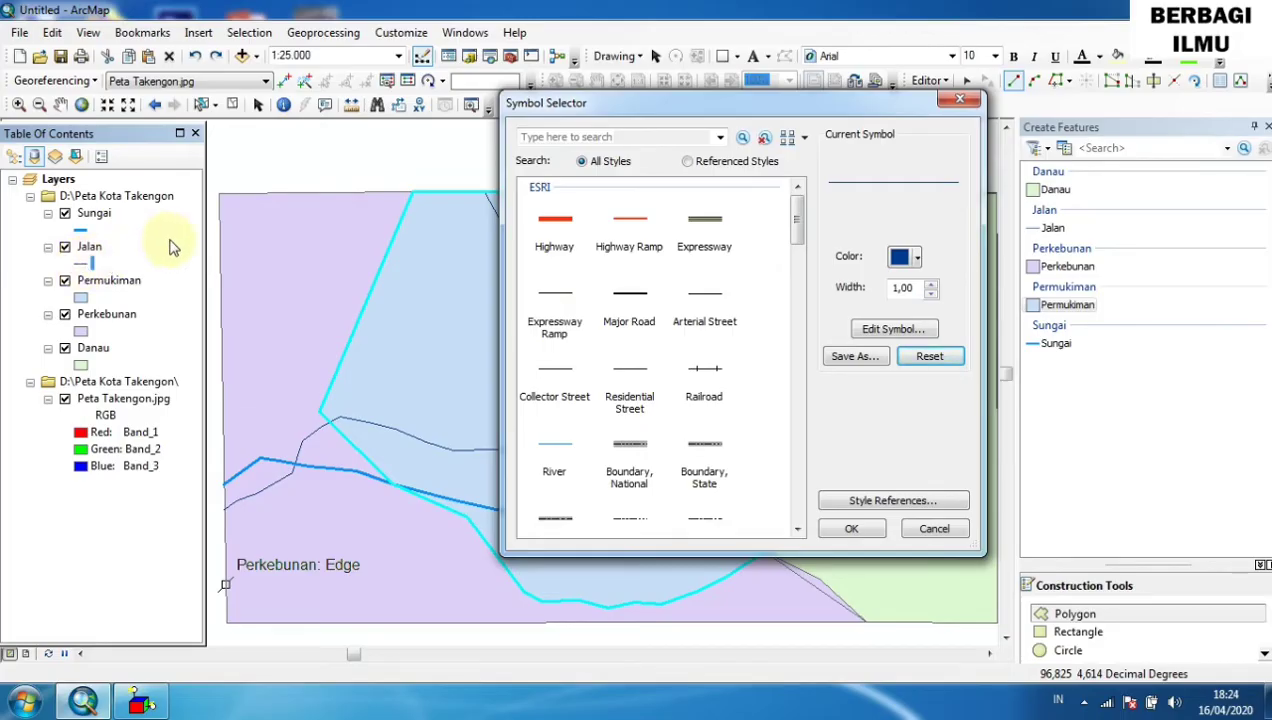
left_click(556, 222)
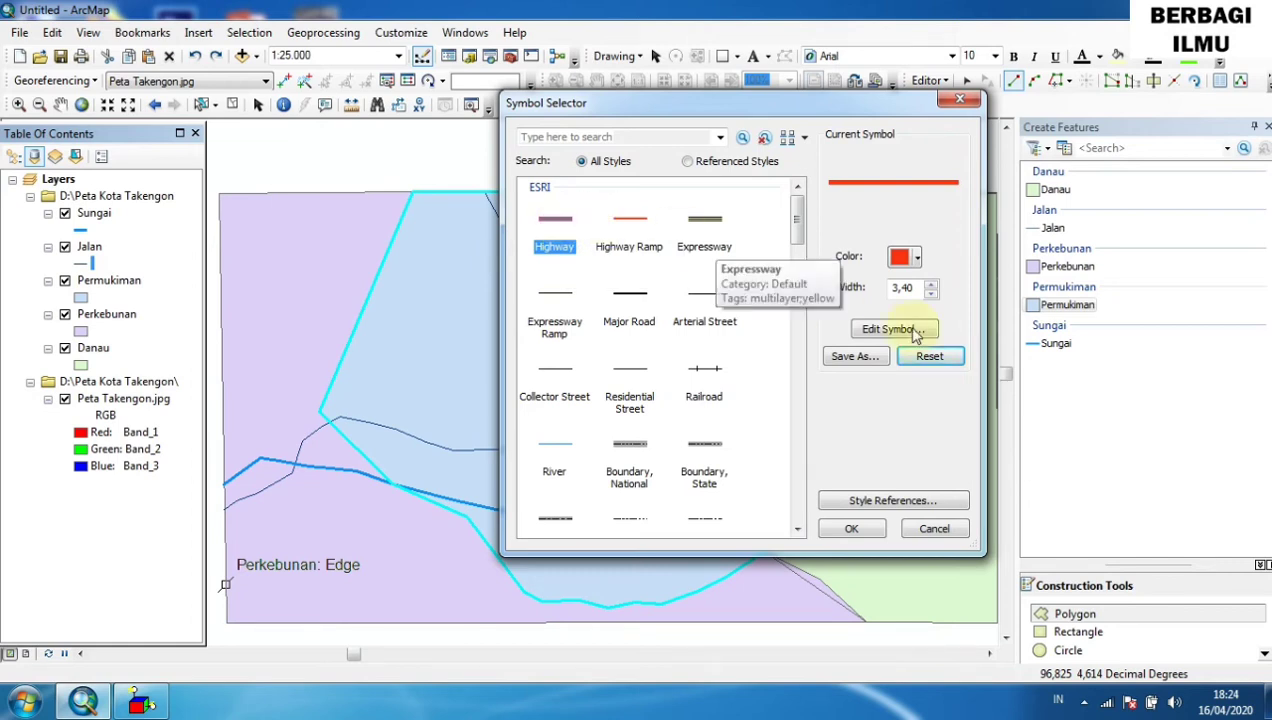
left_click(916, 262)
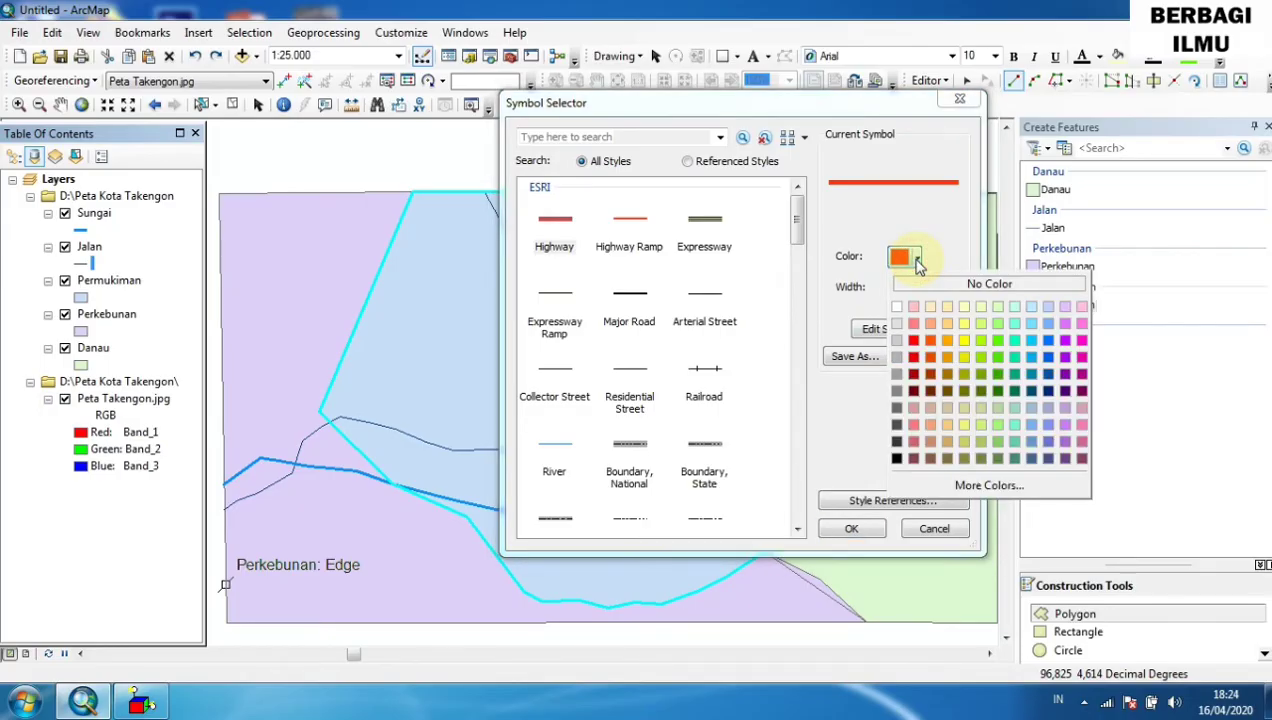
left_click(918, 262)
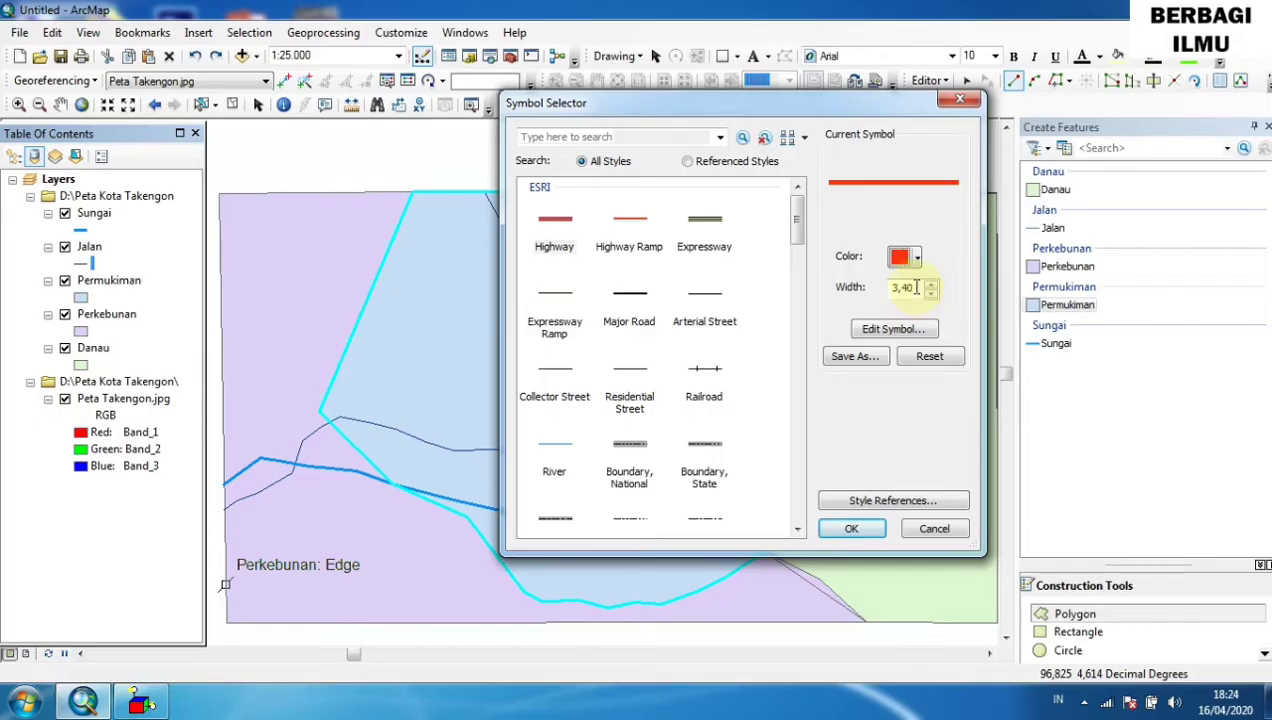
left_click(916, 287)
key("BackSpace")
key("BackSpace")
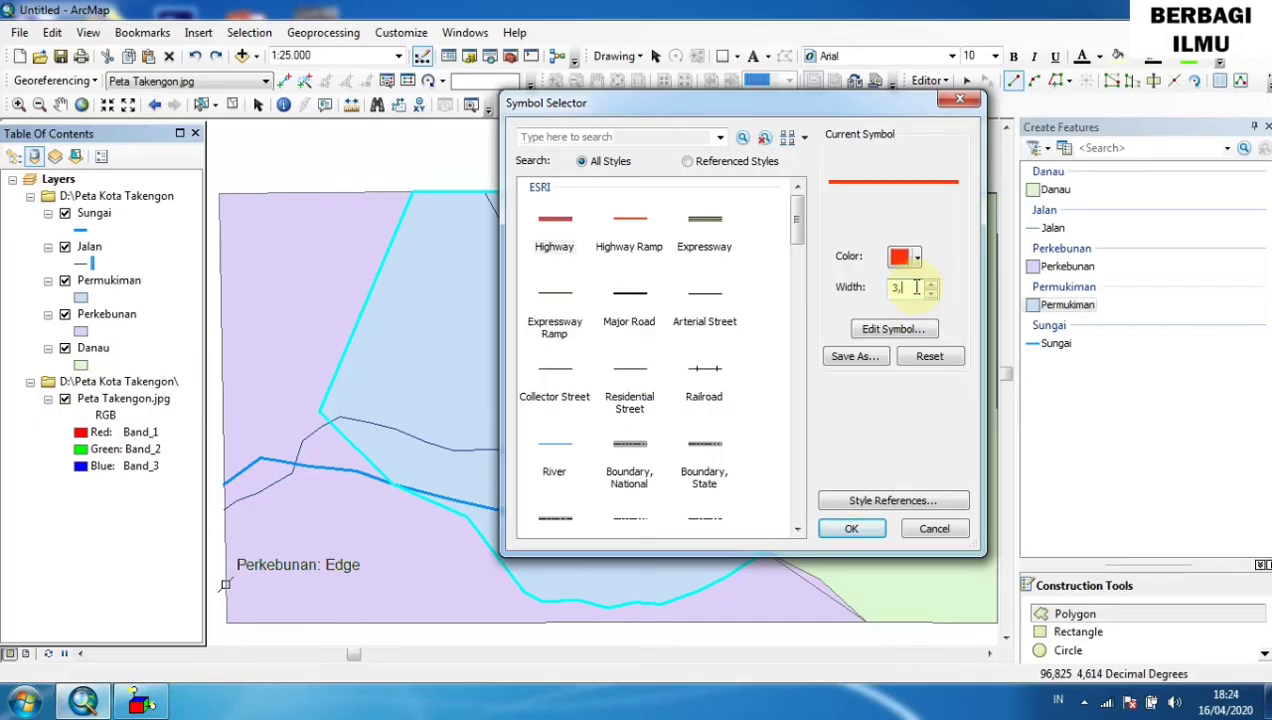
type("50")
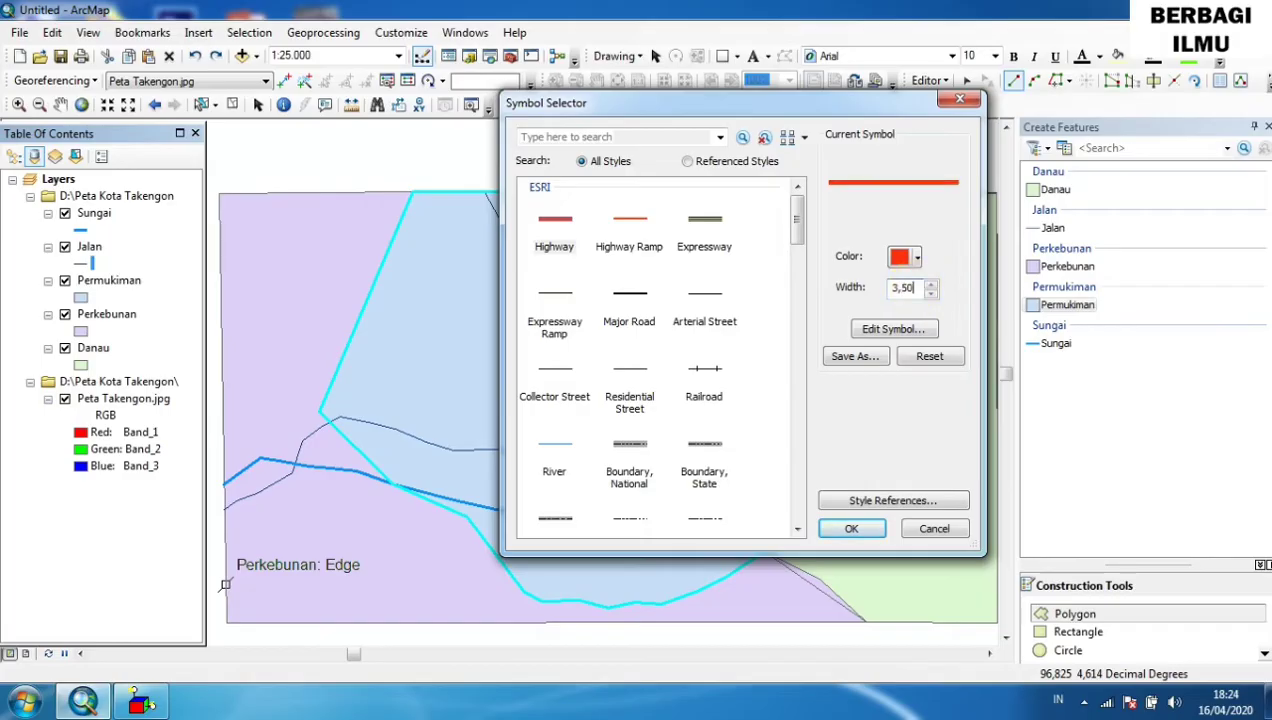
left_click(852, 529)
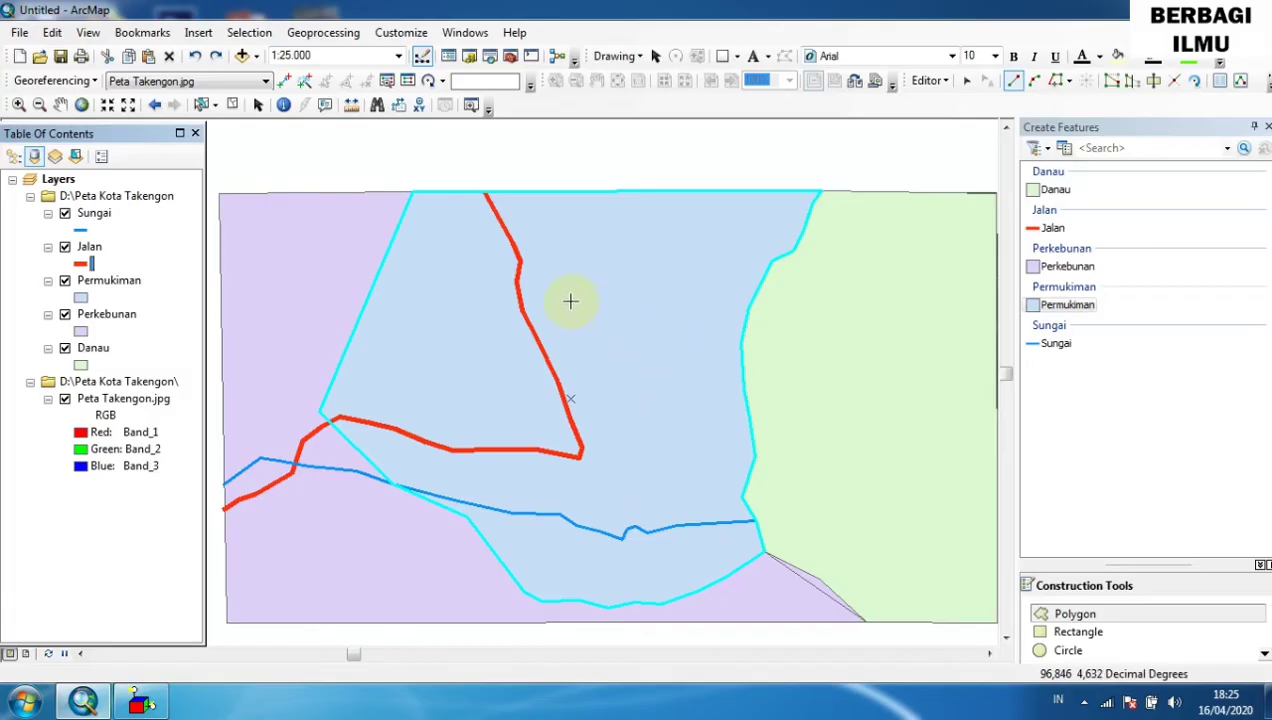
Open the symbol settings of the Permukiman layer.
left_click(84, 299)
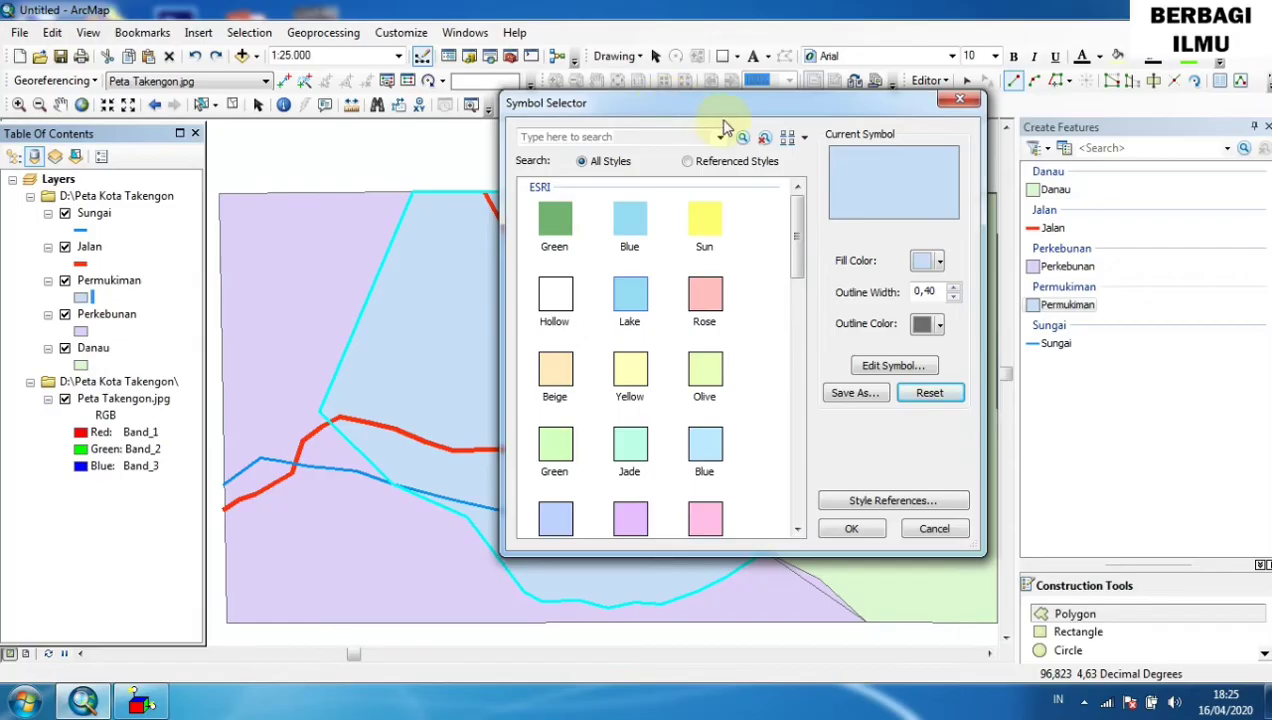
left_click(941, 325)
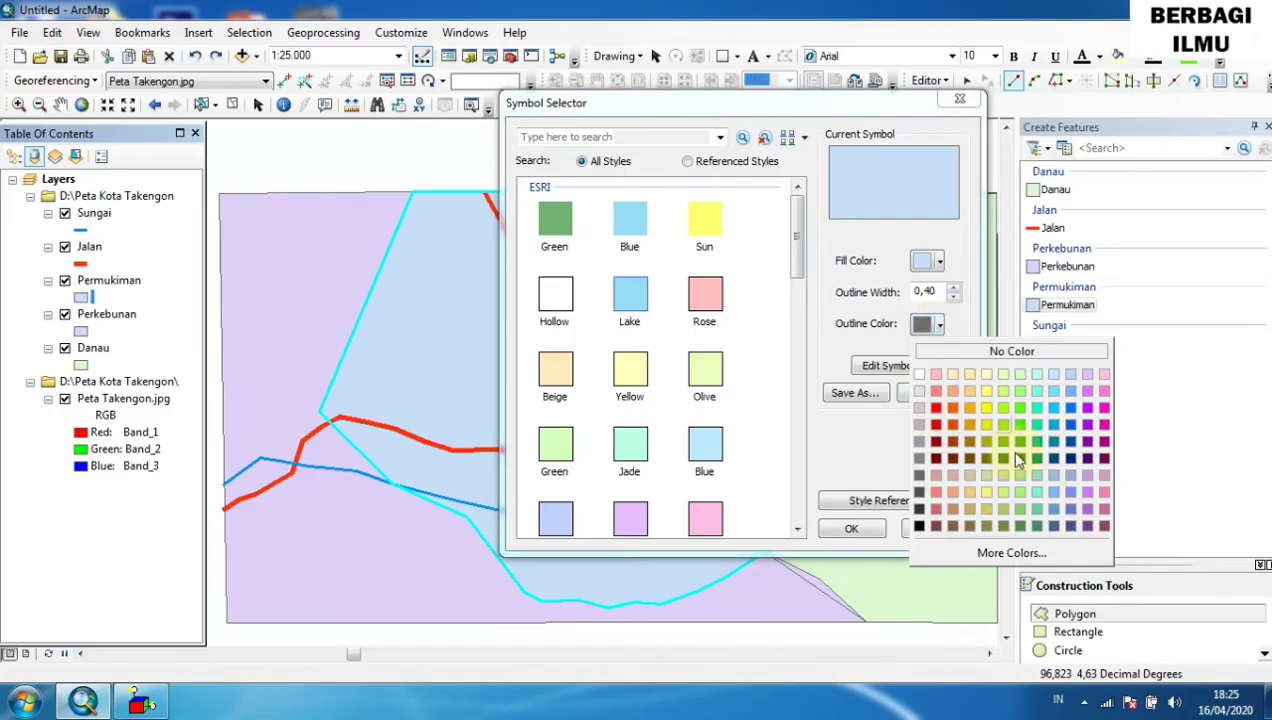
left_click(1005, 552)
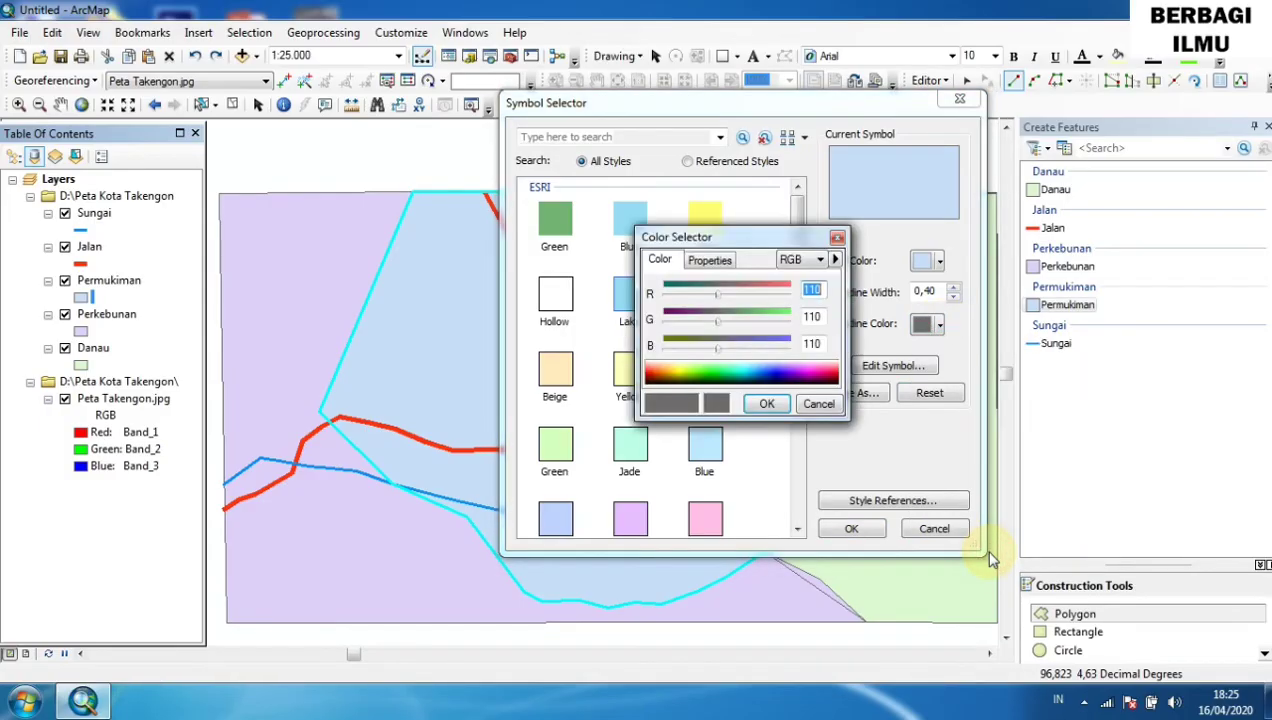
left_click(837, 238)
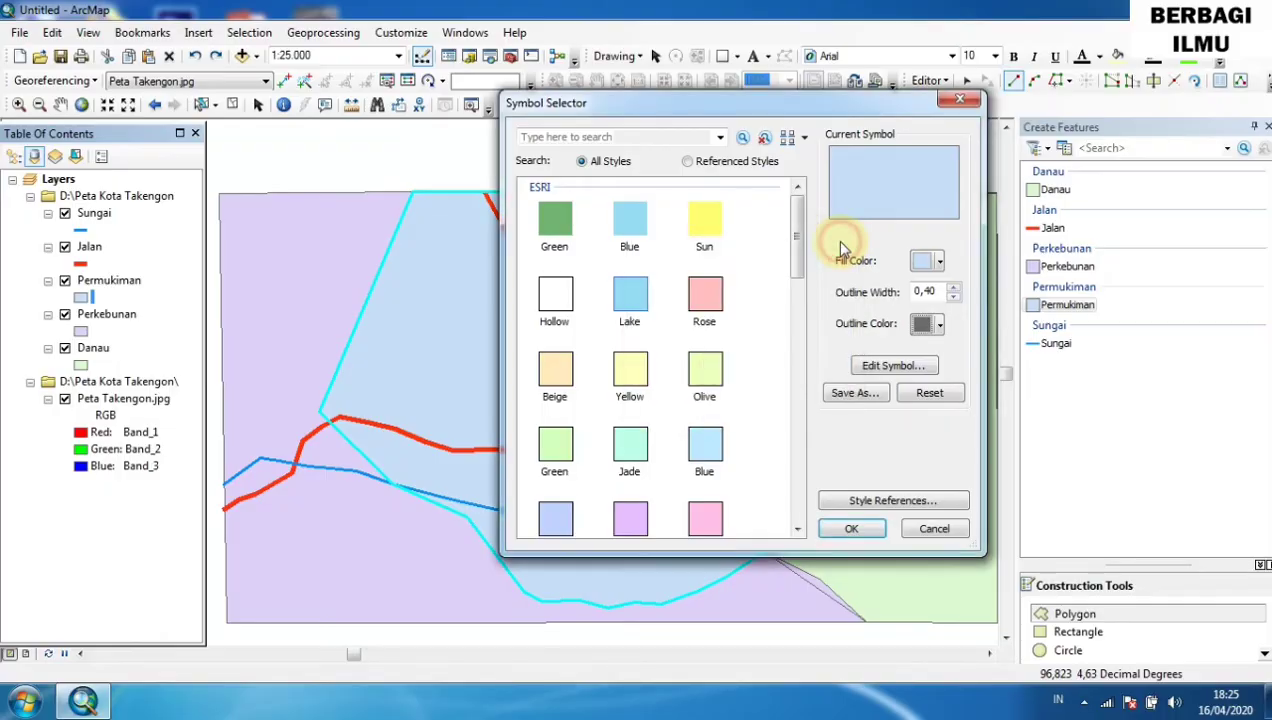
Apply the preset Yellow fill symbol to the Permukiman layer.
left_click(630, 376)
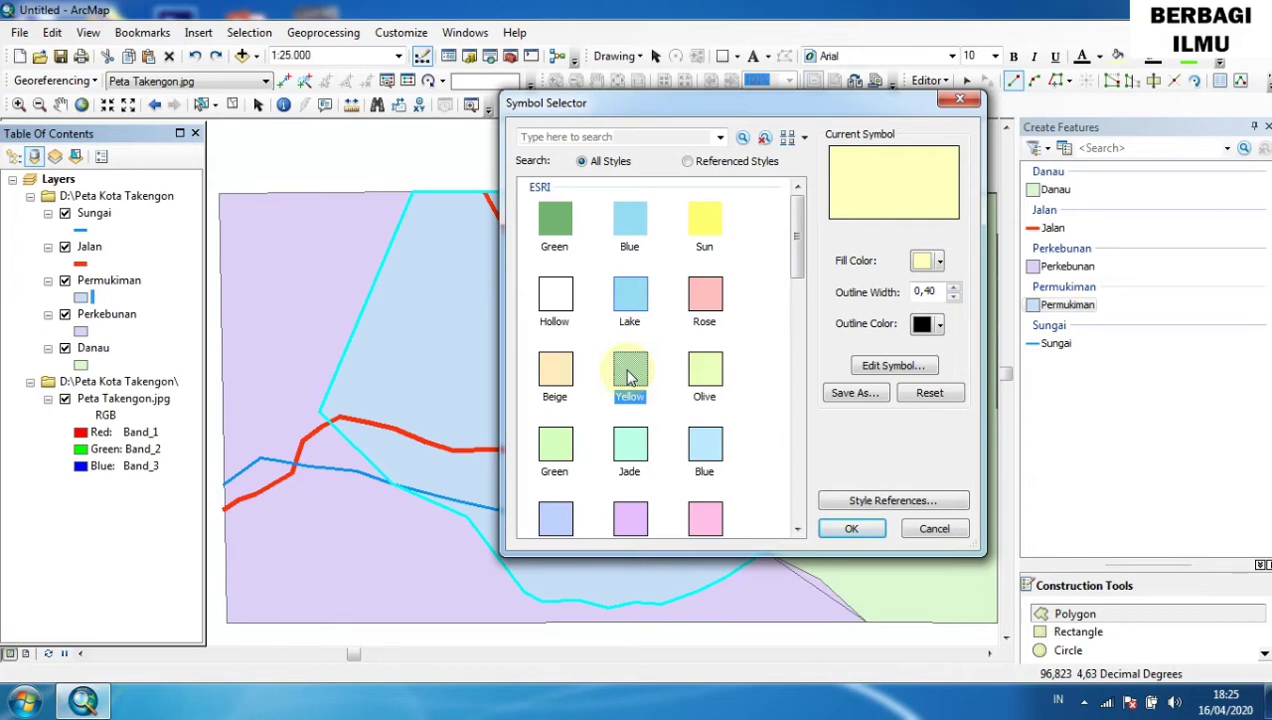
left_click(851, 528)
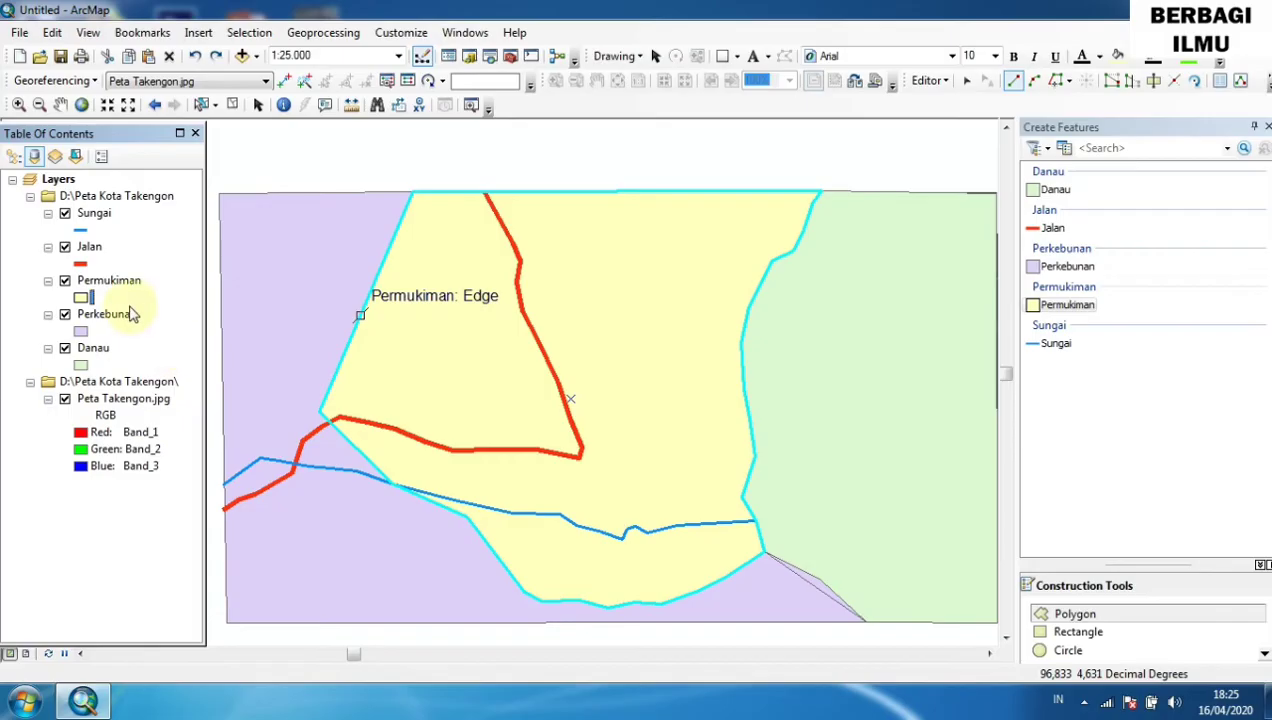
Apply the Green preset symbol without outline to the Perkebunan layer and change its fill to dark green.
left_click(81, 332)
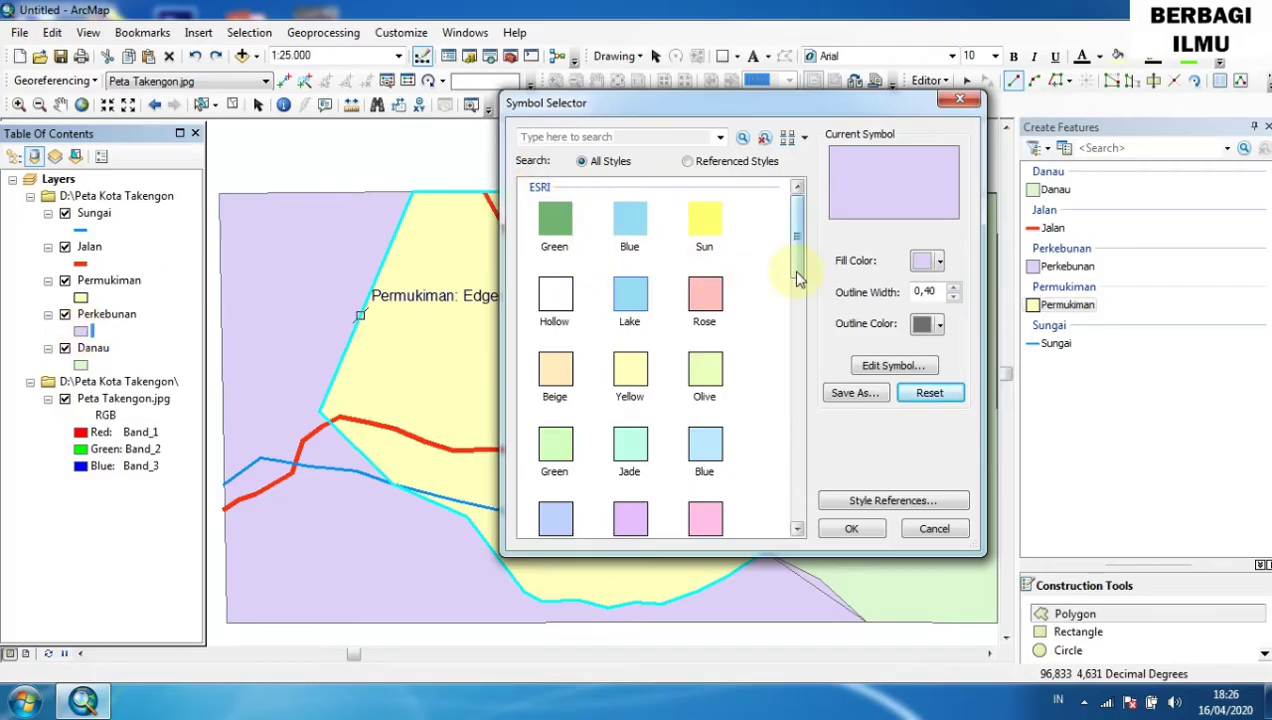
mouse_move(798, 268)
left_mouse_down()
mouse_move(810, 518)
mouse_move(798, 513)
mouse_move(815, 213)
left_mouse_up()
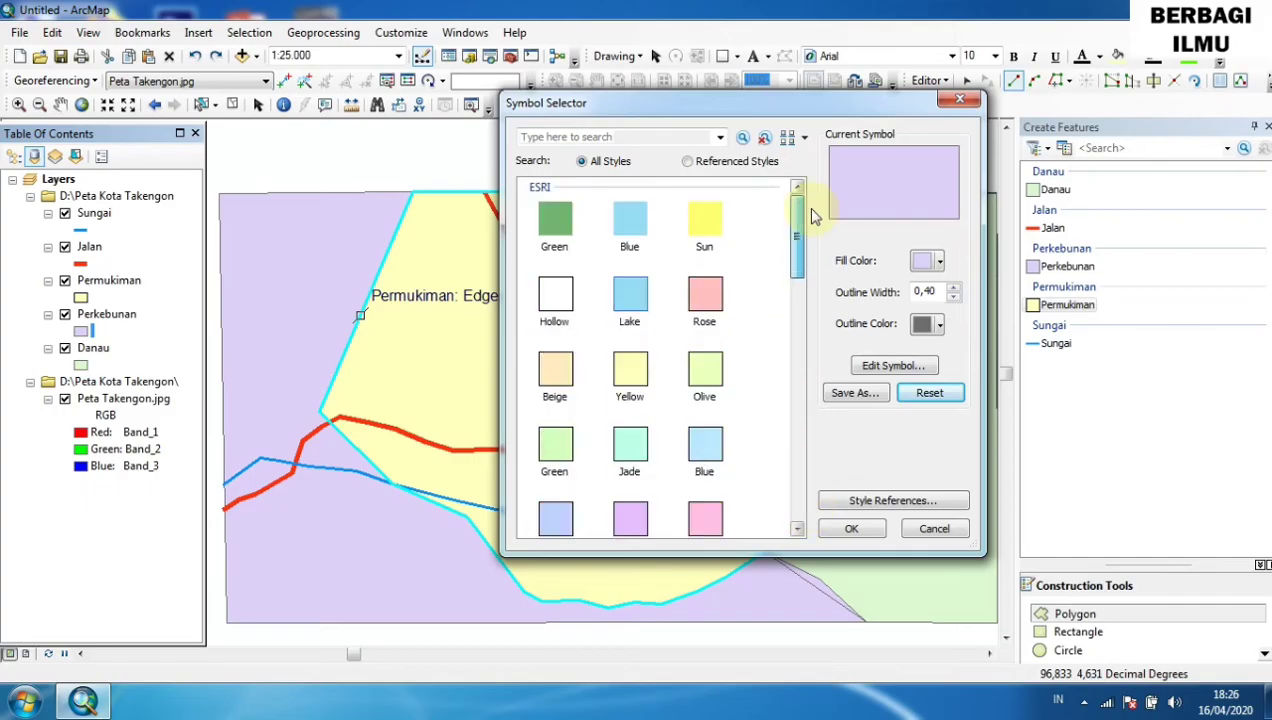
left_click(556, 220)
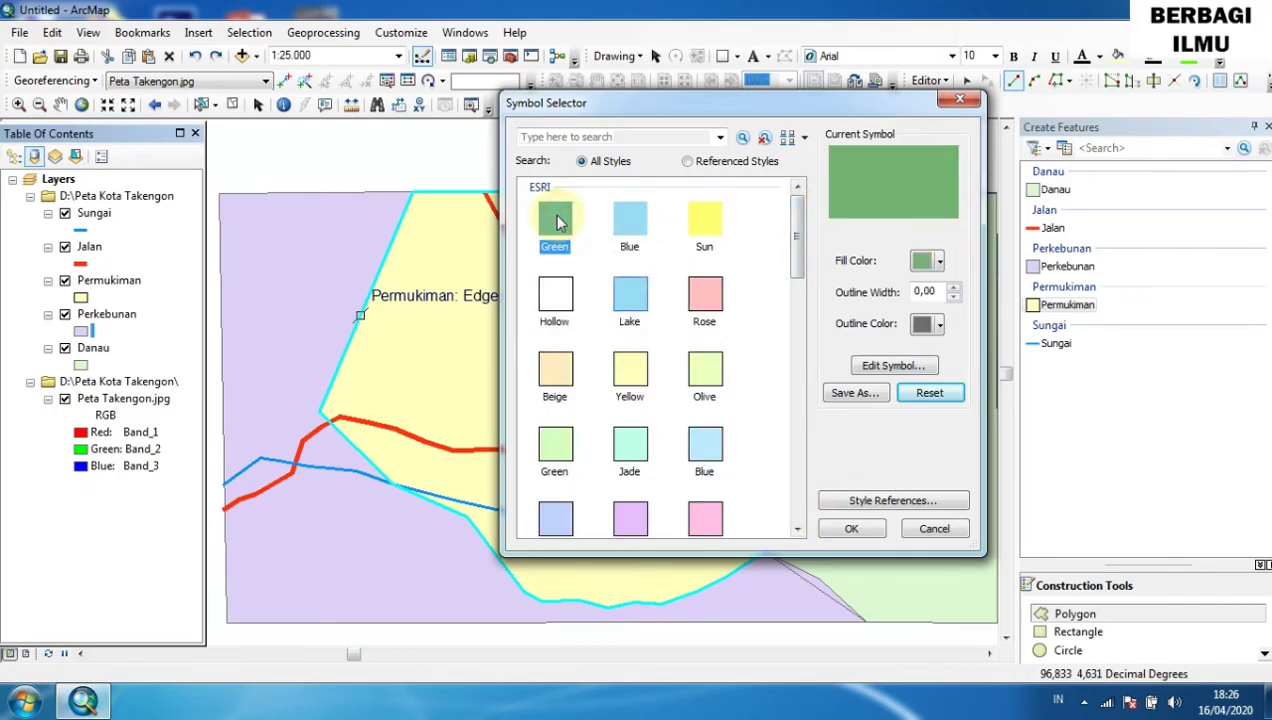
left_click(940, 262)
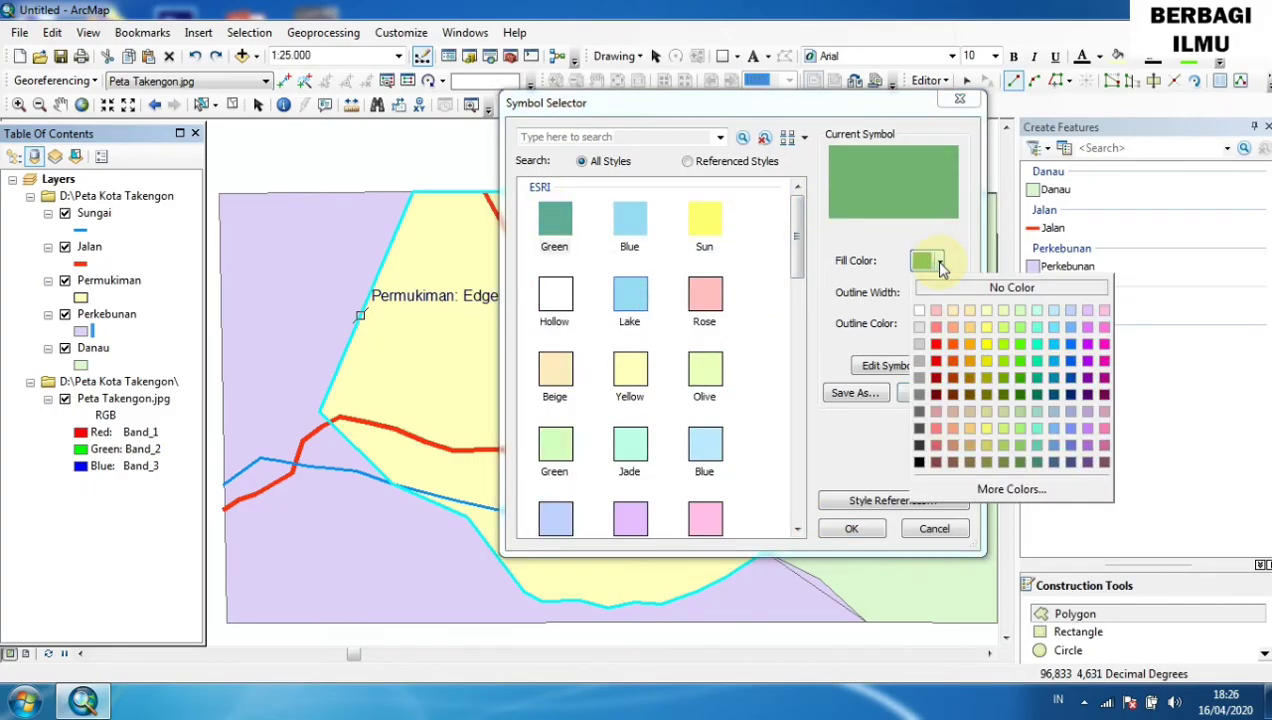
left_click(1020, 381)
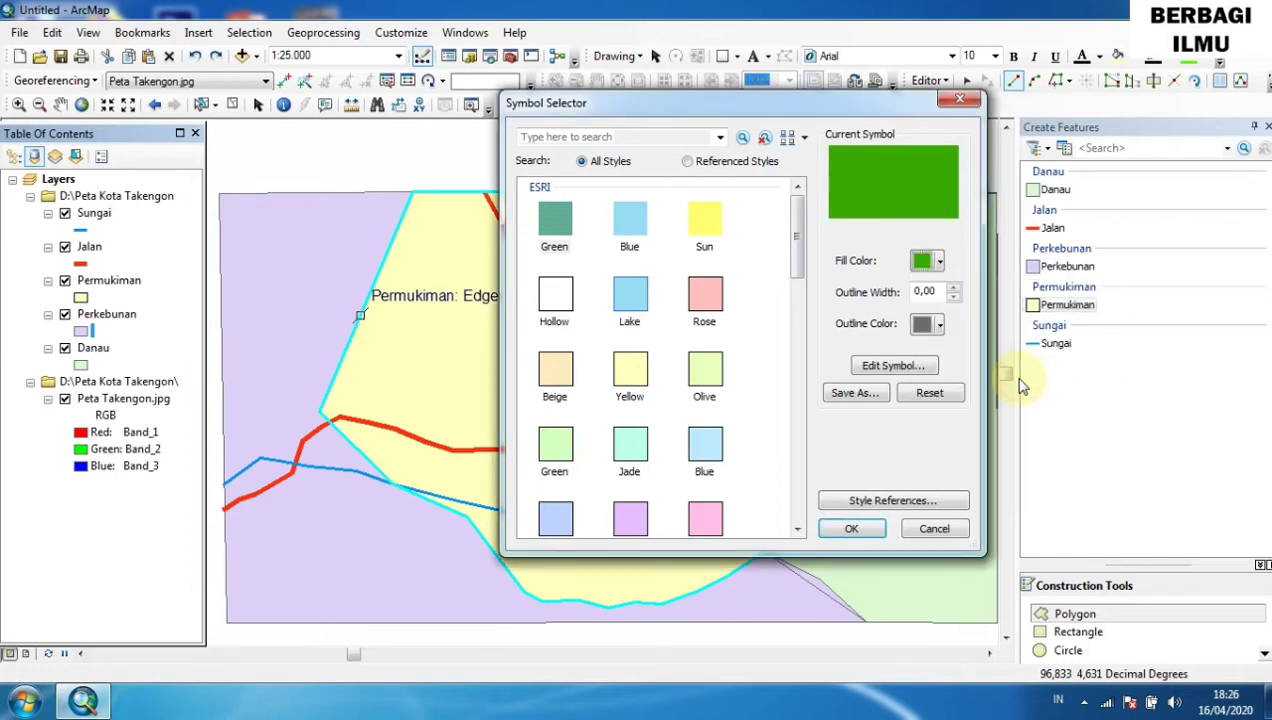
left_click(940, 262)
left_click(1020, 394)
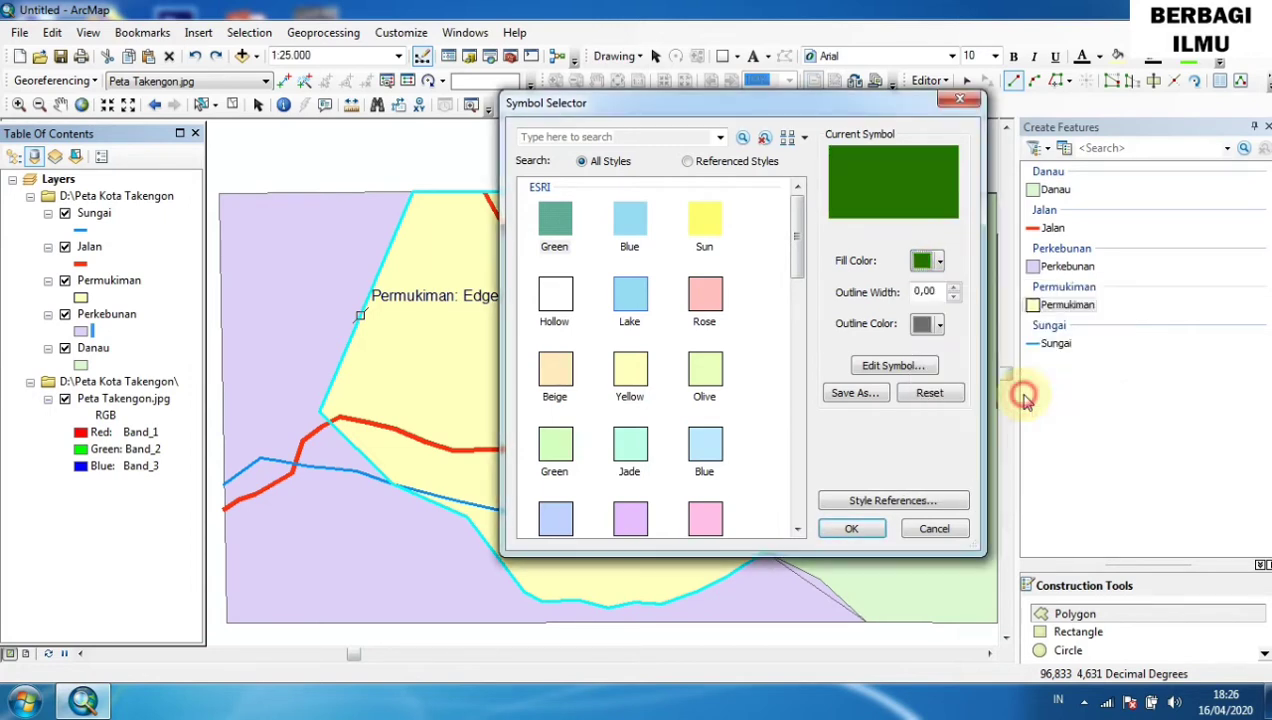
left_click(851, 528)
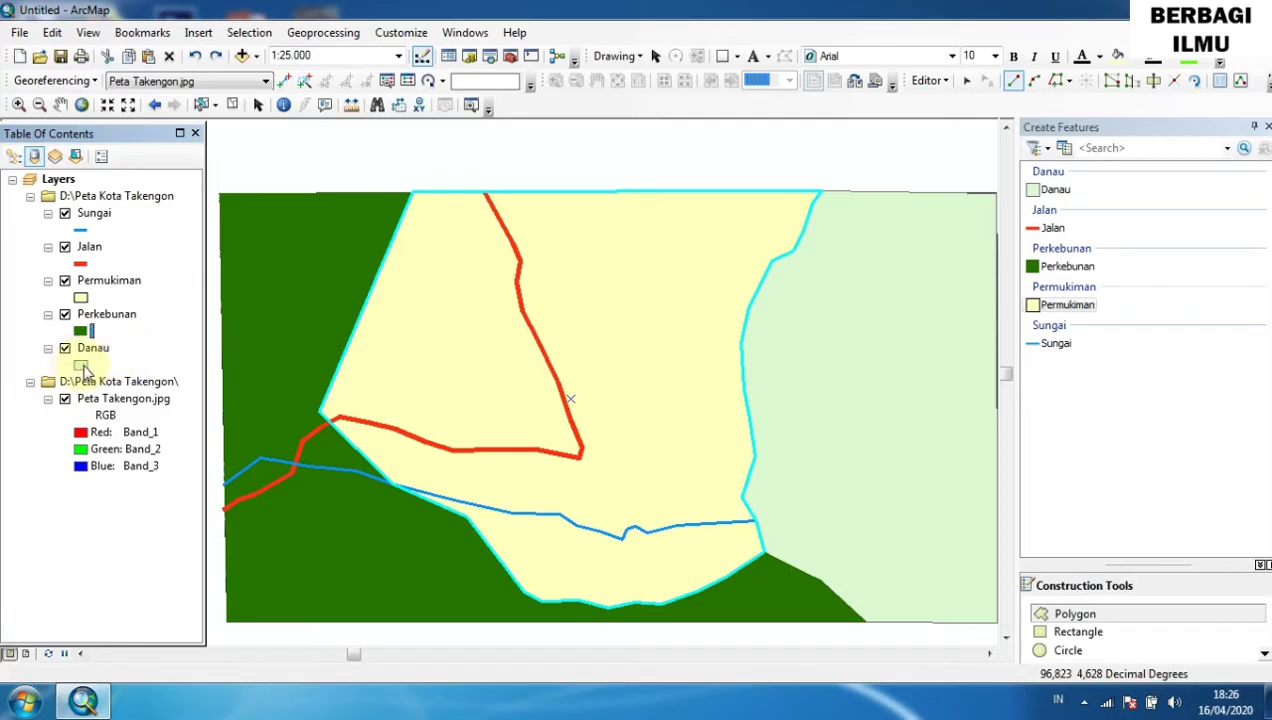
Apply the preset Lake fill symbol to the Danau layer.
left_click(32, 156)
left_click(81, 366)
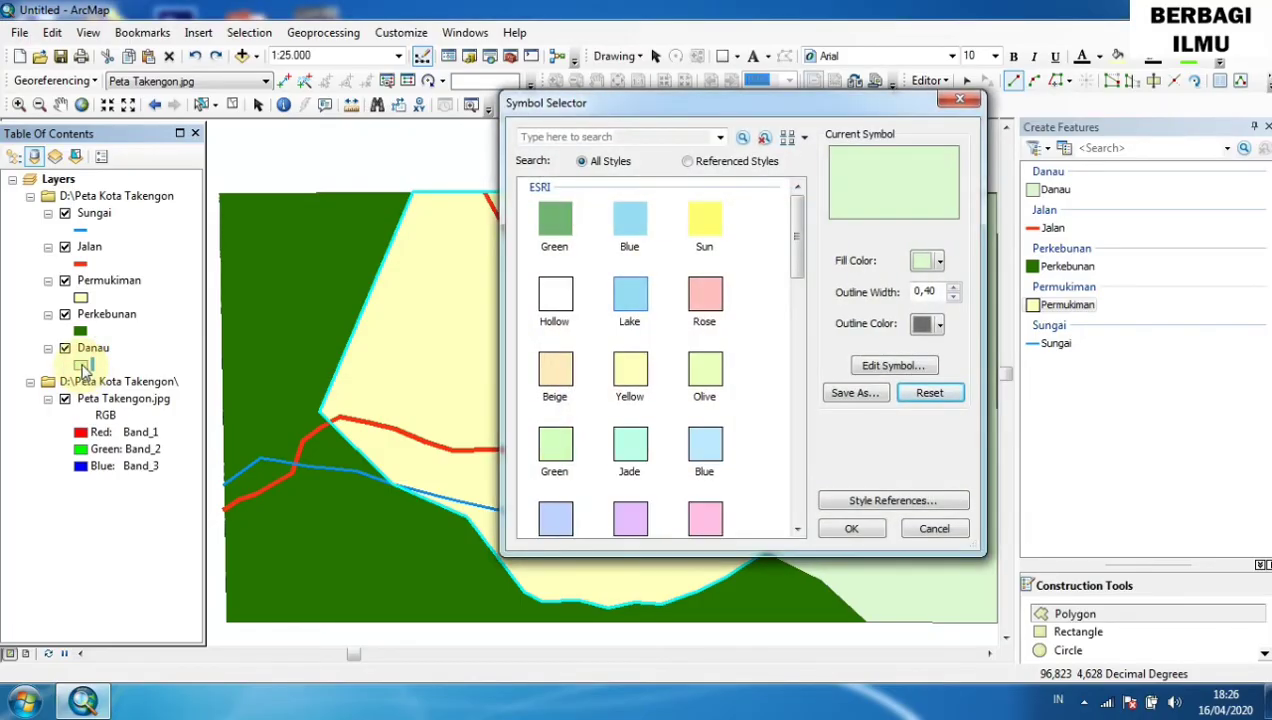
left_click(632, 300)
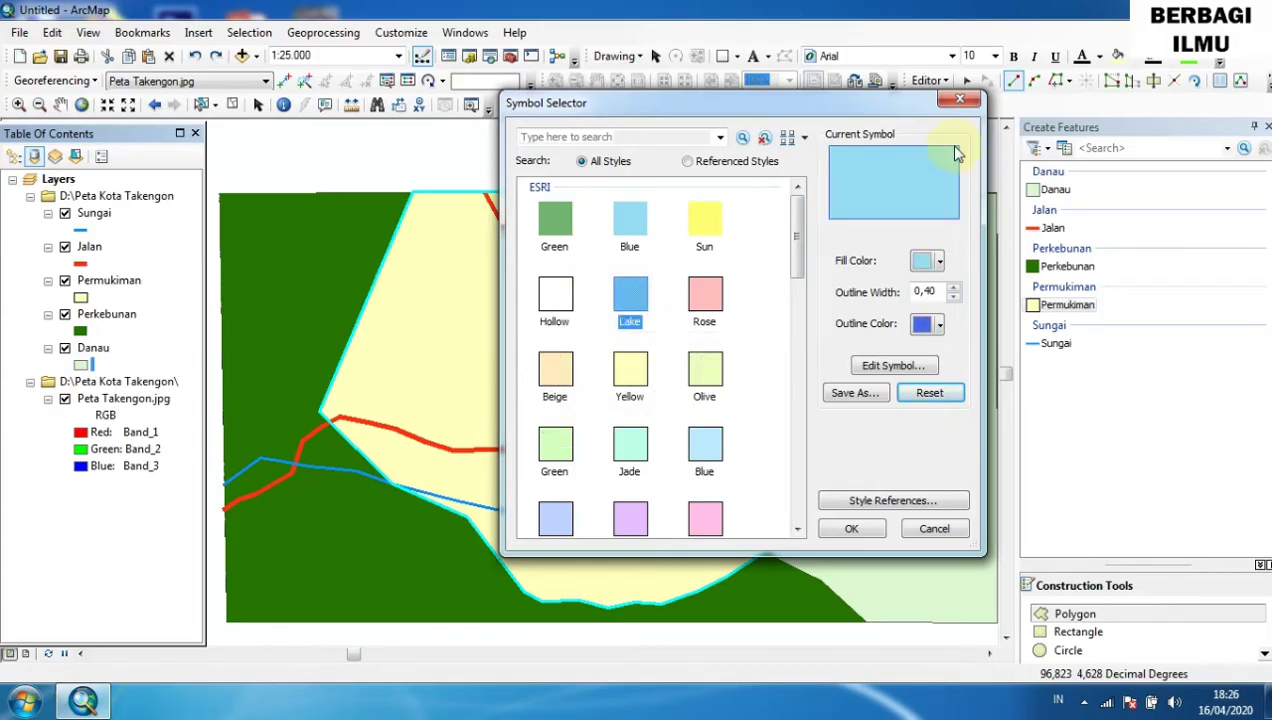
left_click(852, 528)
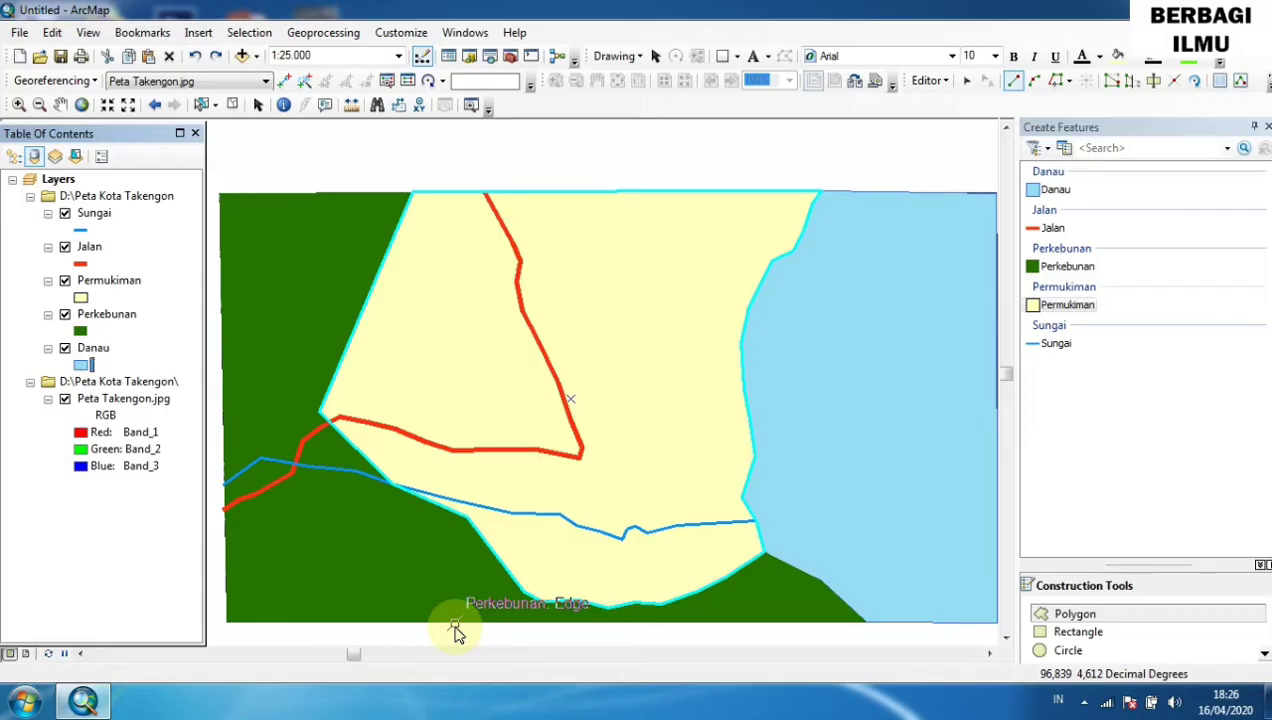
Save the edits made to the digitized layers and stop the editing session.
left_click(945, 85)
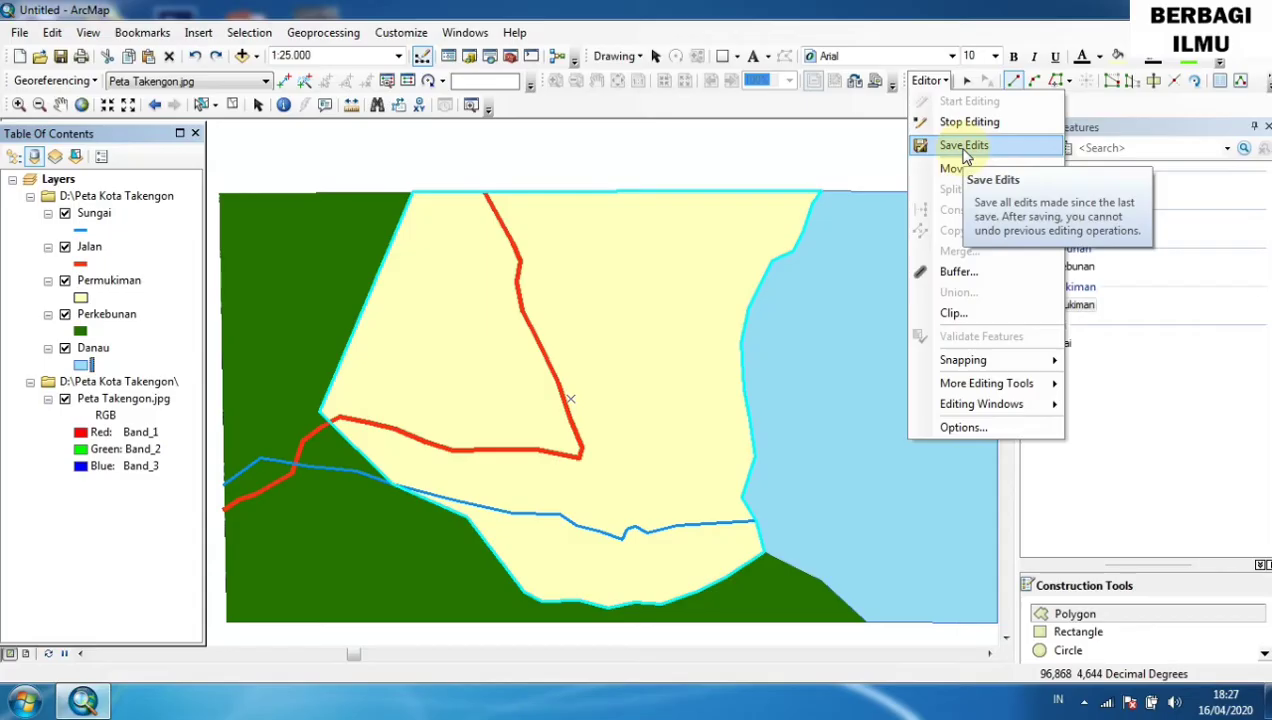
left_click(964, 146)
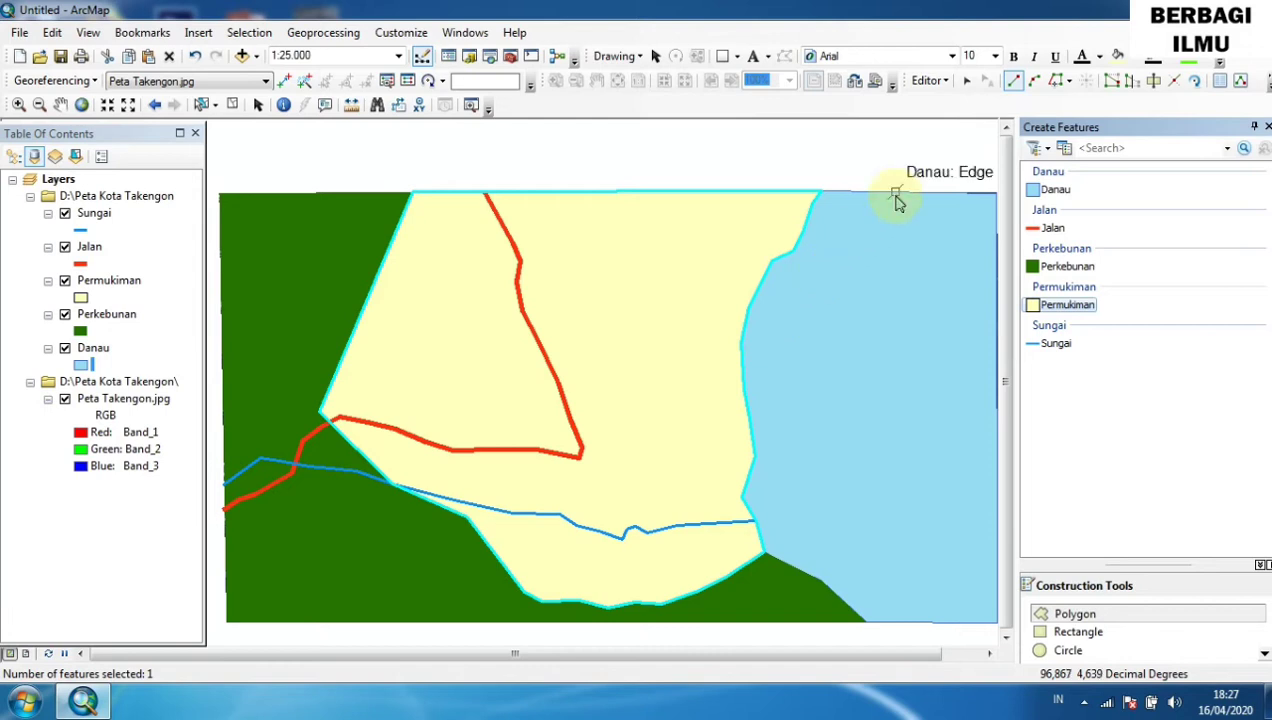
left_click(938, 81)
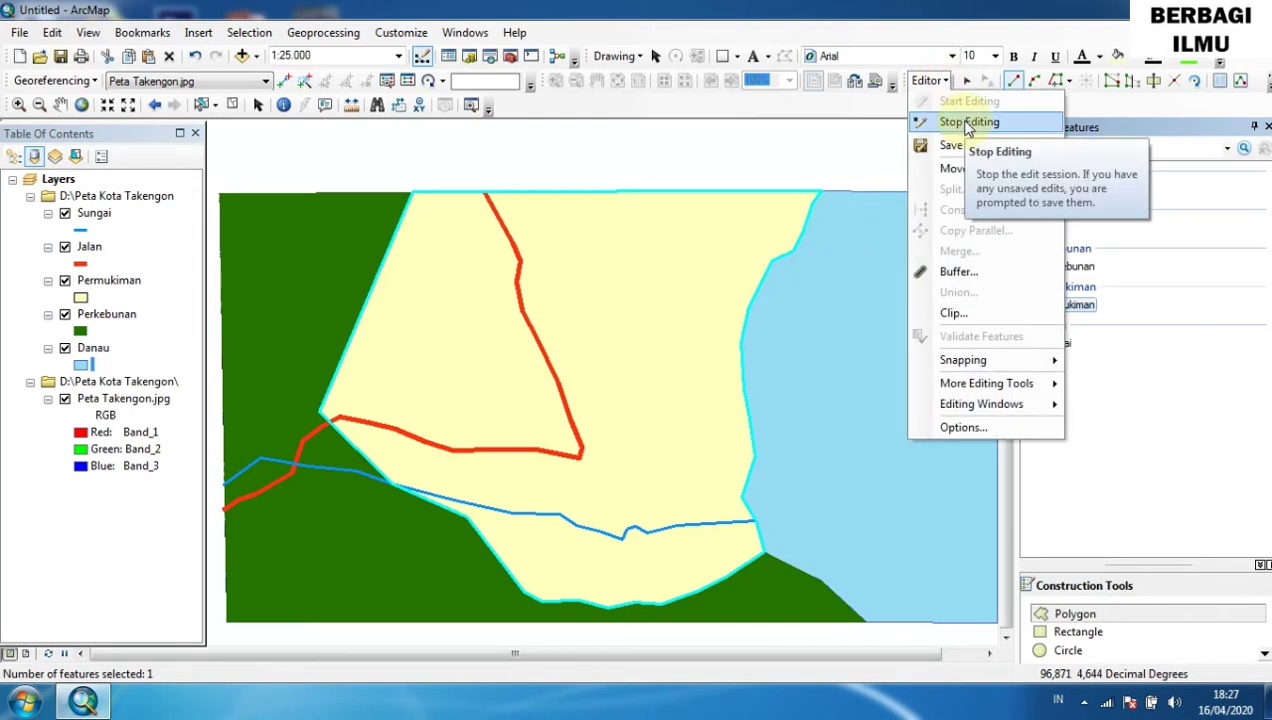
left_click(969, 122)
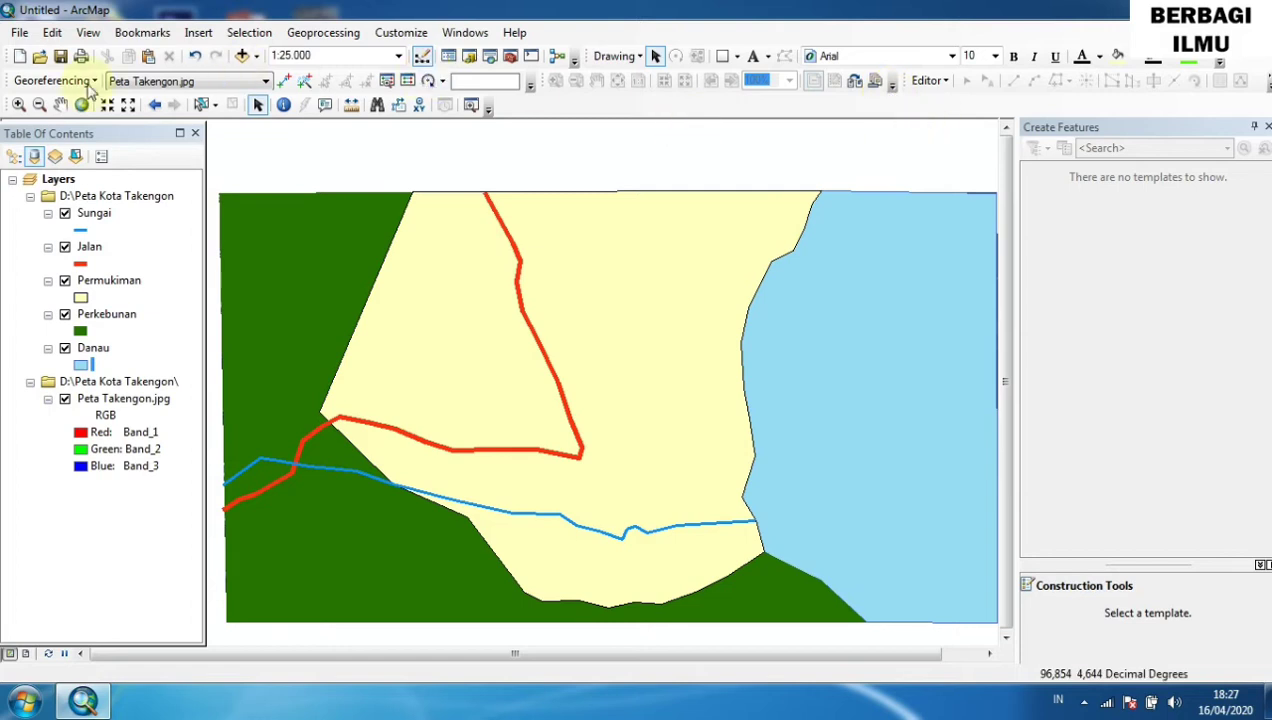
Set the map's print page to landscape orientation on A4 paper.
left_click(20, 34)
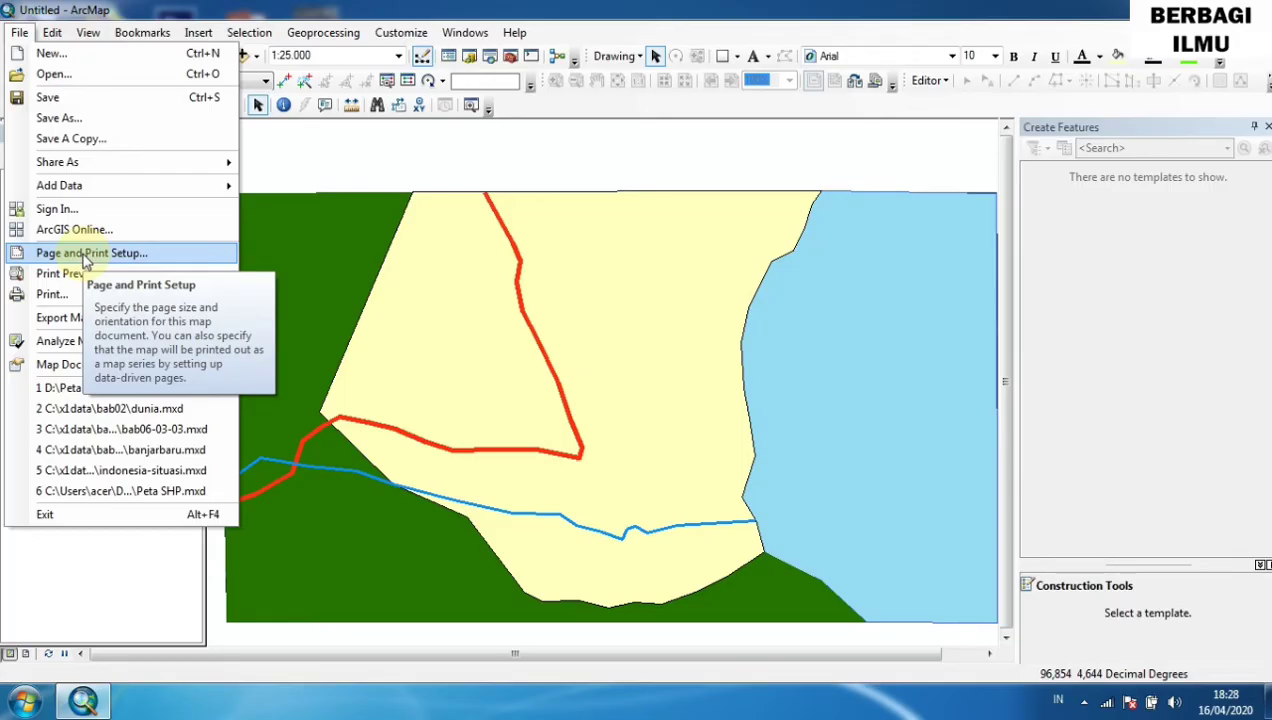
key("Escape")
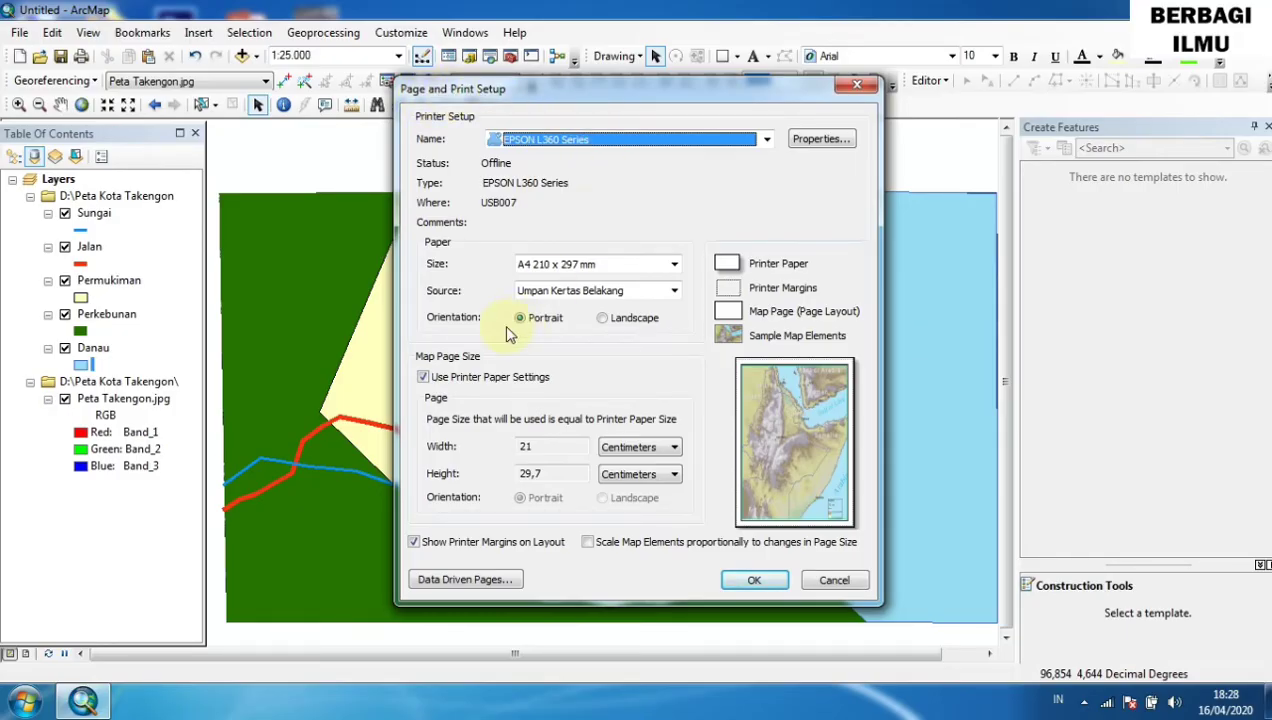
left_click(603, 319)
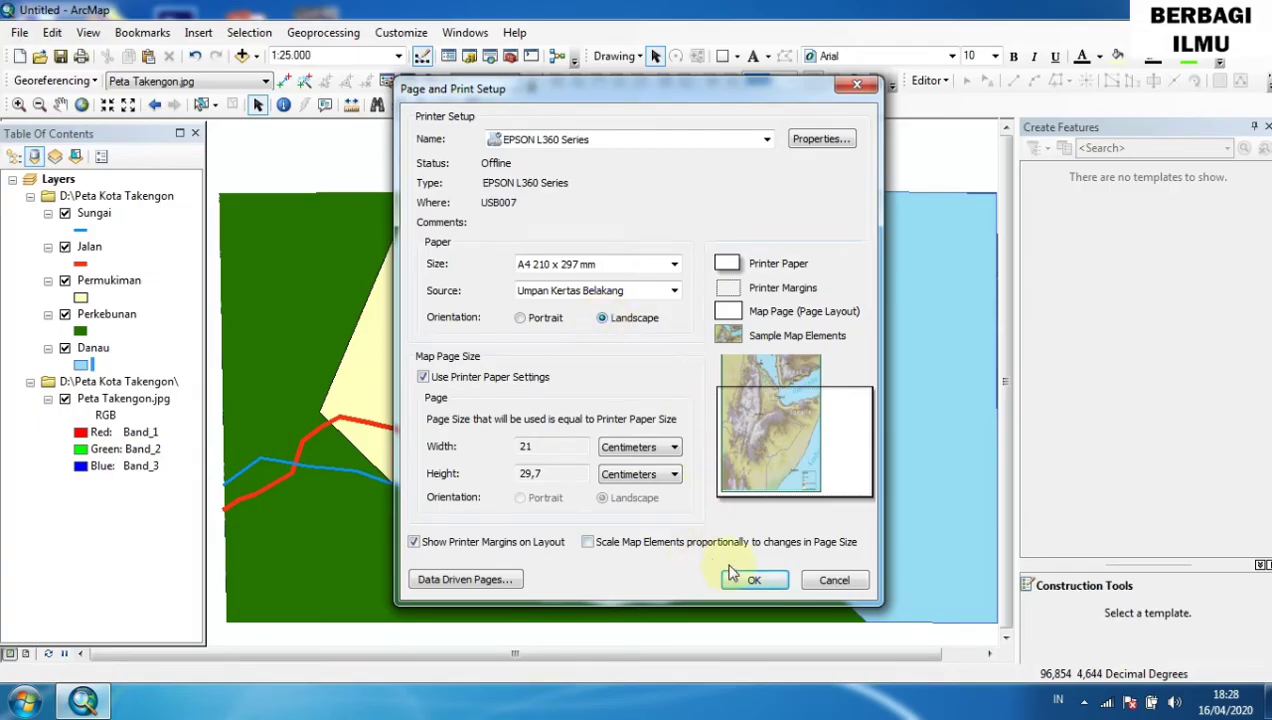
left_click(754, 582)
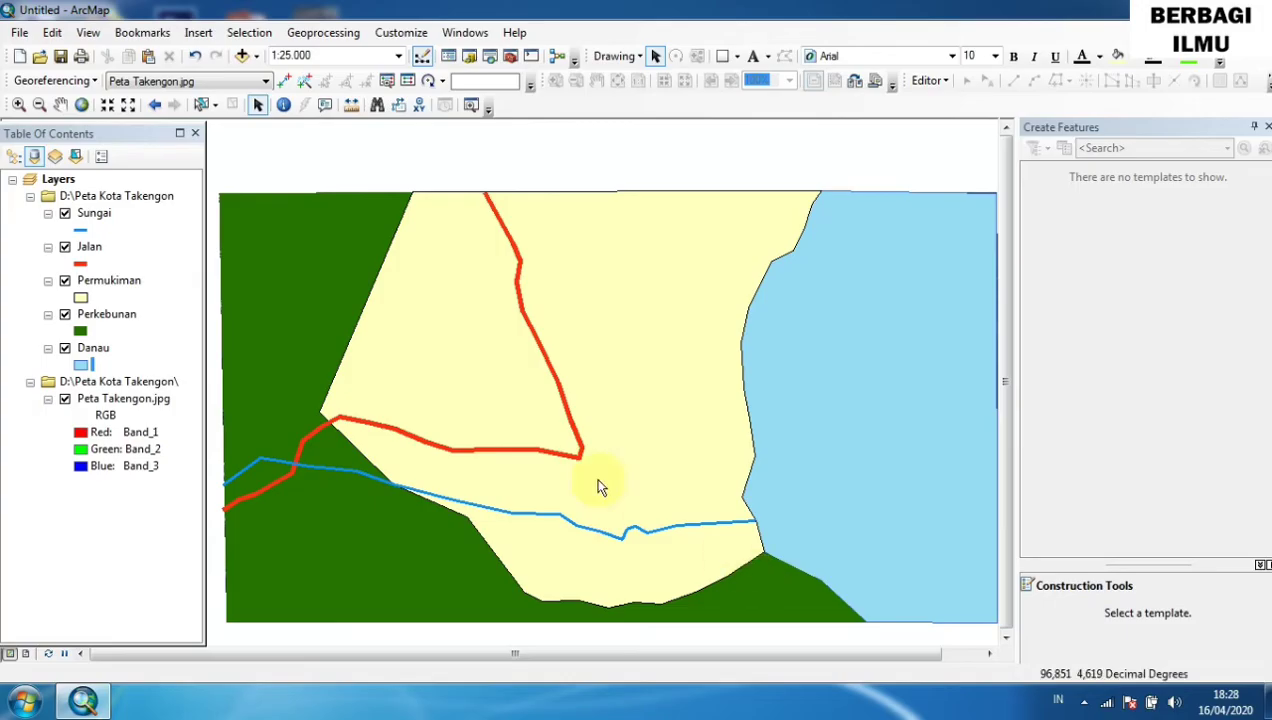
Hide the Peta Takengon.jpg raster layer and switch the map to layout view.
left_click(65, 401)
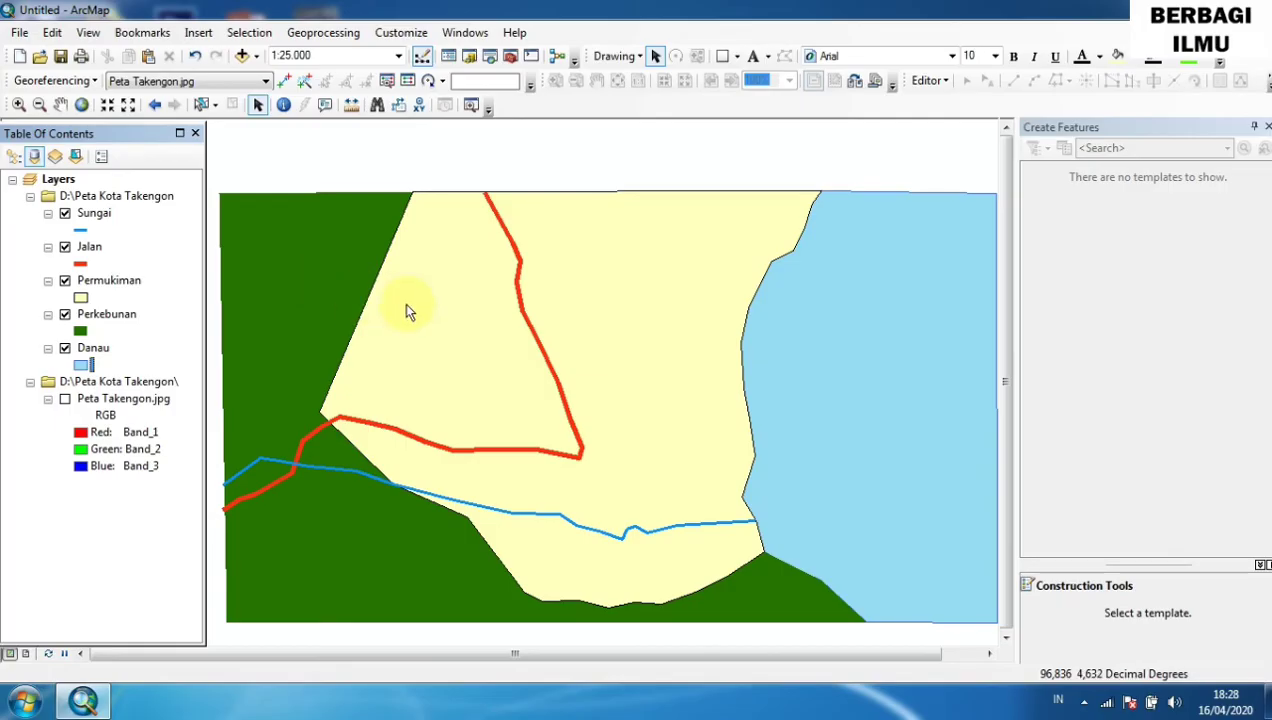
right_click(464, 308)
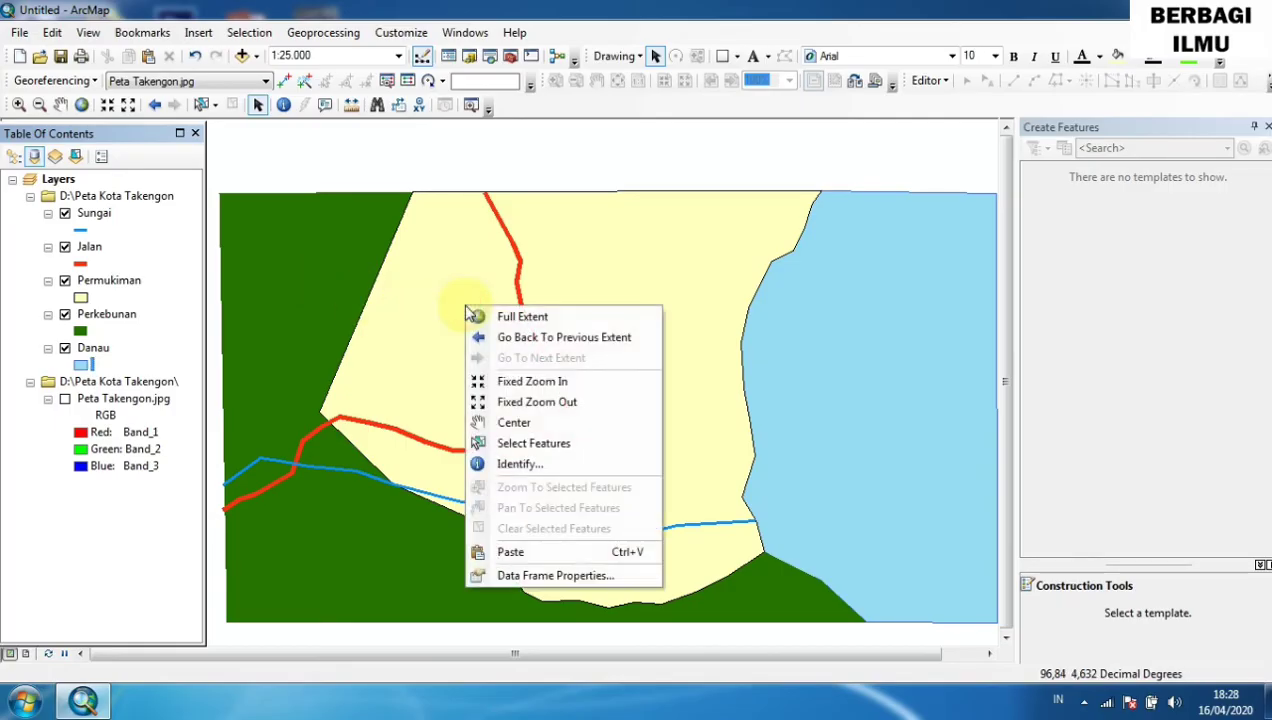
left_click(868, 186)
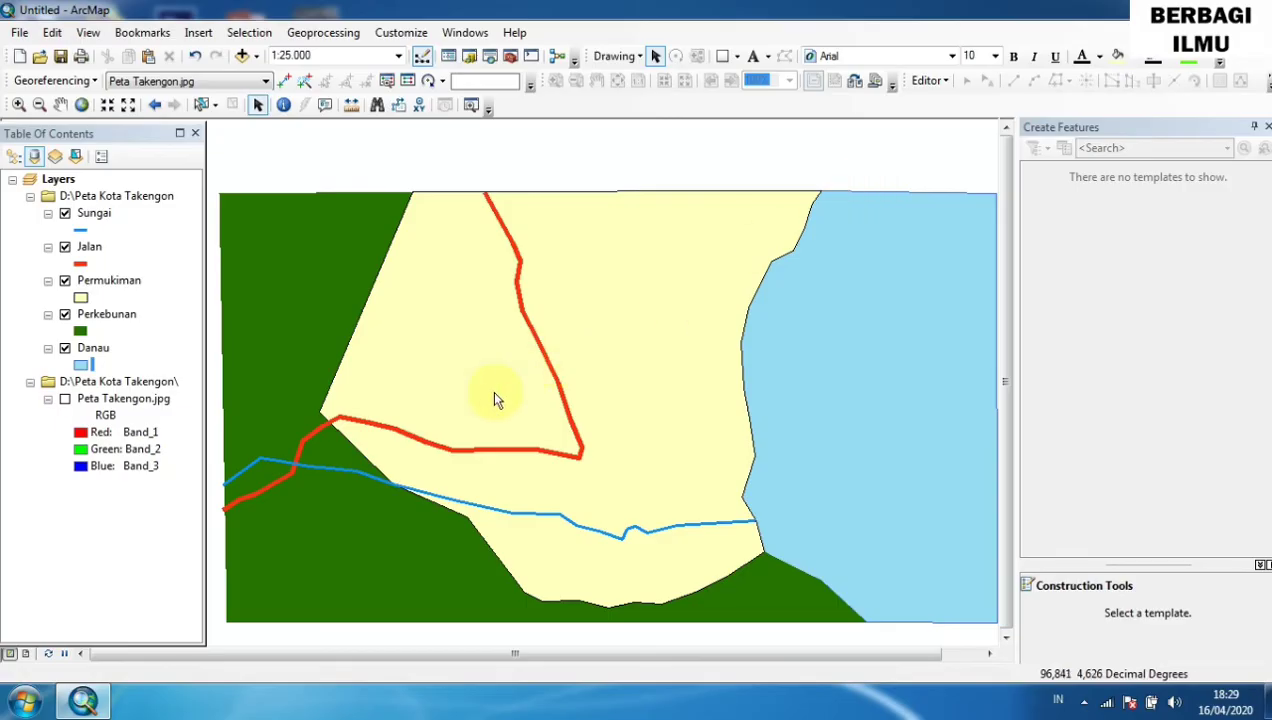
left_click(27, 655)
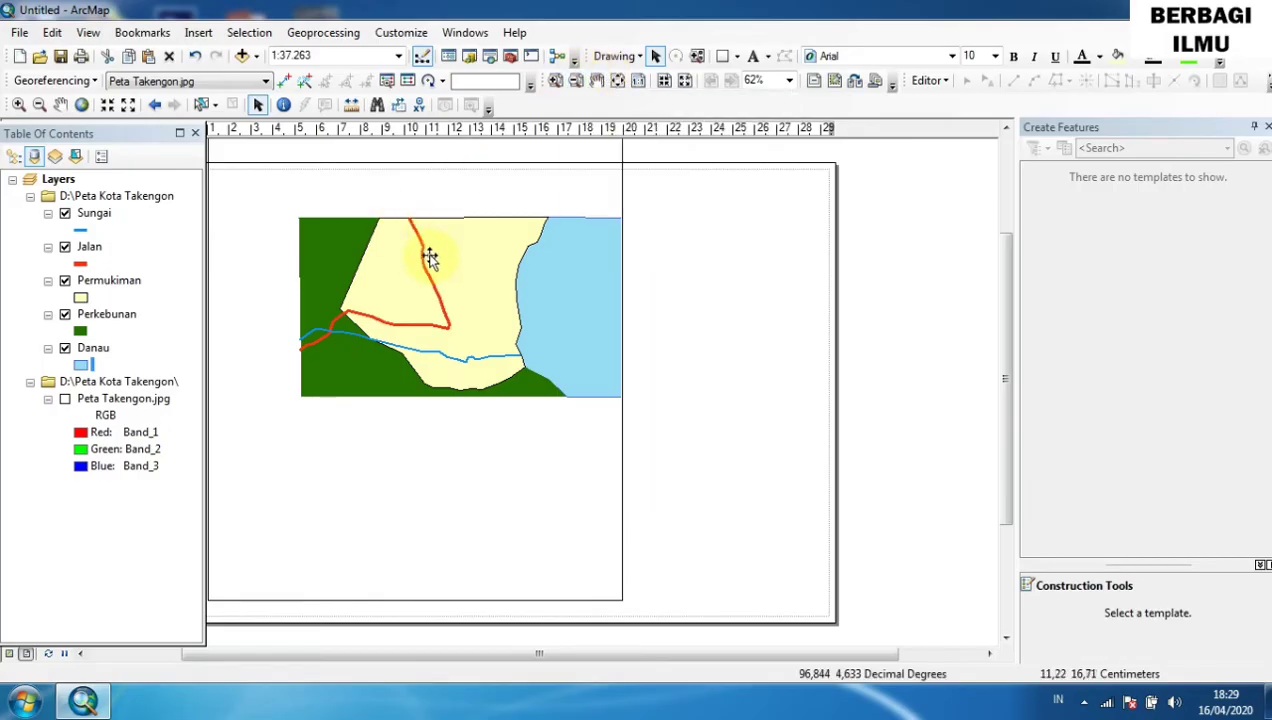
Move the data frame inside the page and shorten it from its upper and lower edges to about 13.5 cm tall.
left_click(655, 57)
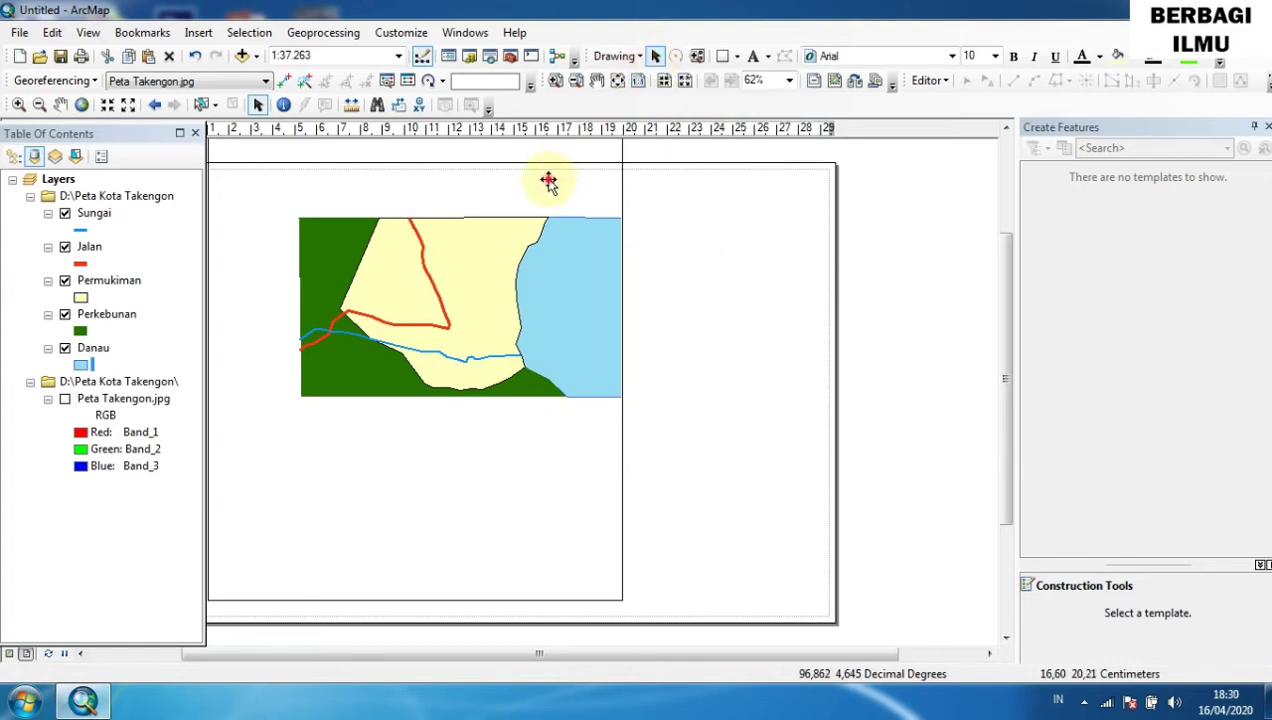
left_click_drag(548, 181, 647, 366)
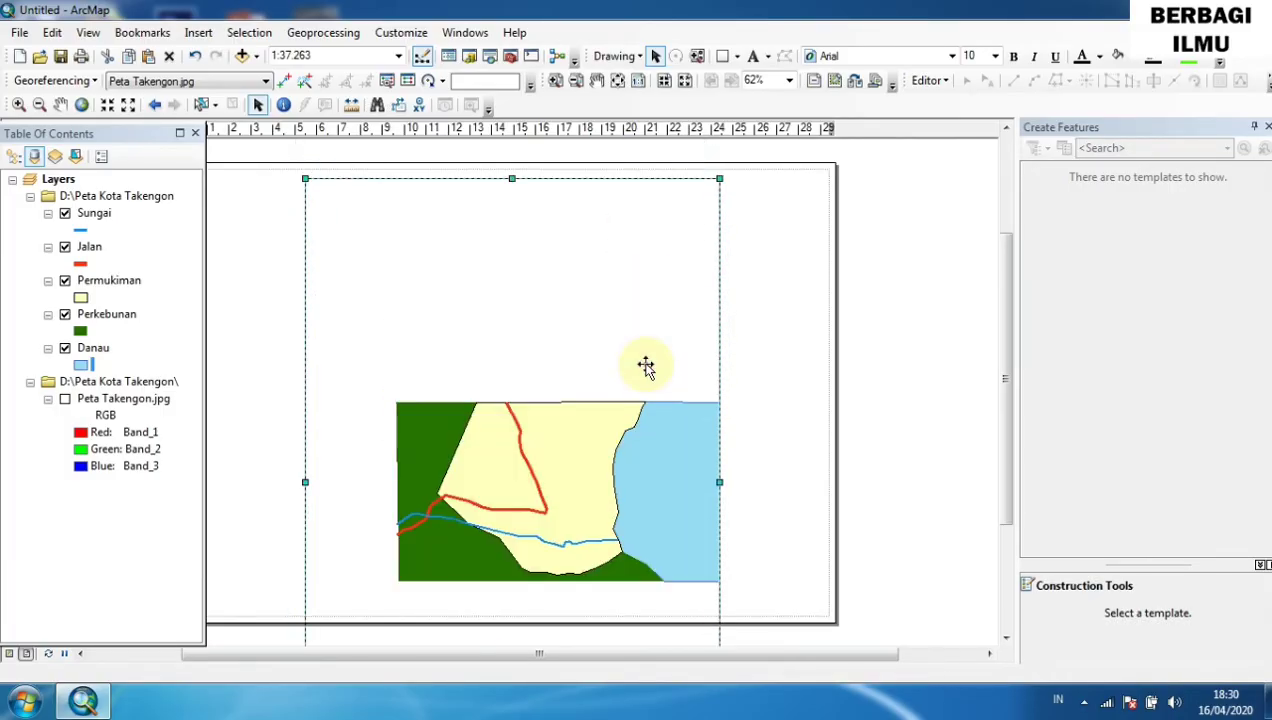
left_click(511, 178)
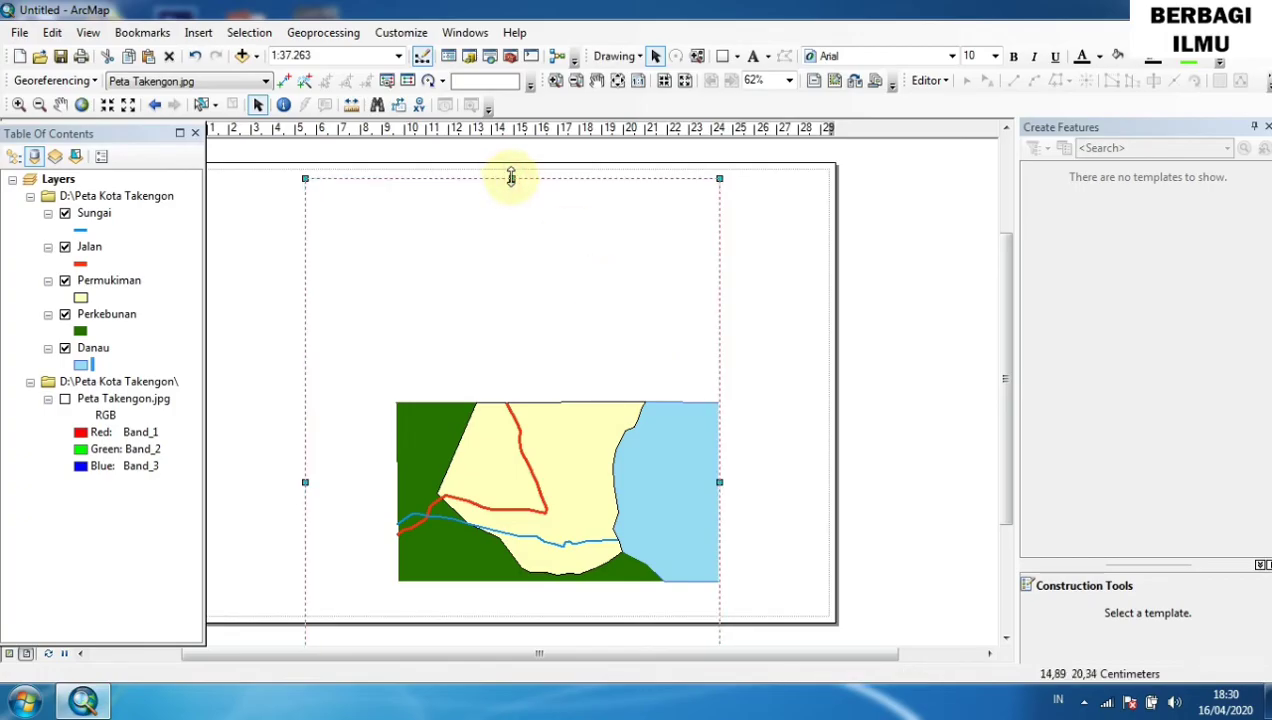
left_click_drag(511, 178, 530, 394)
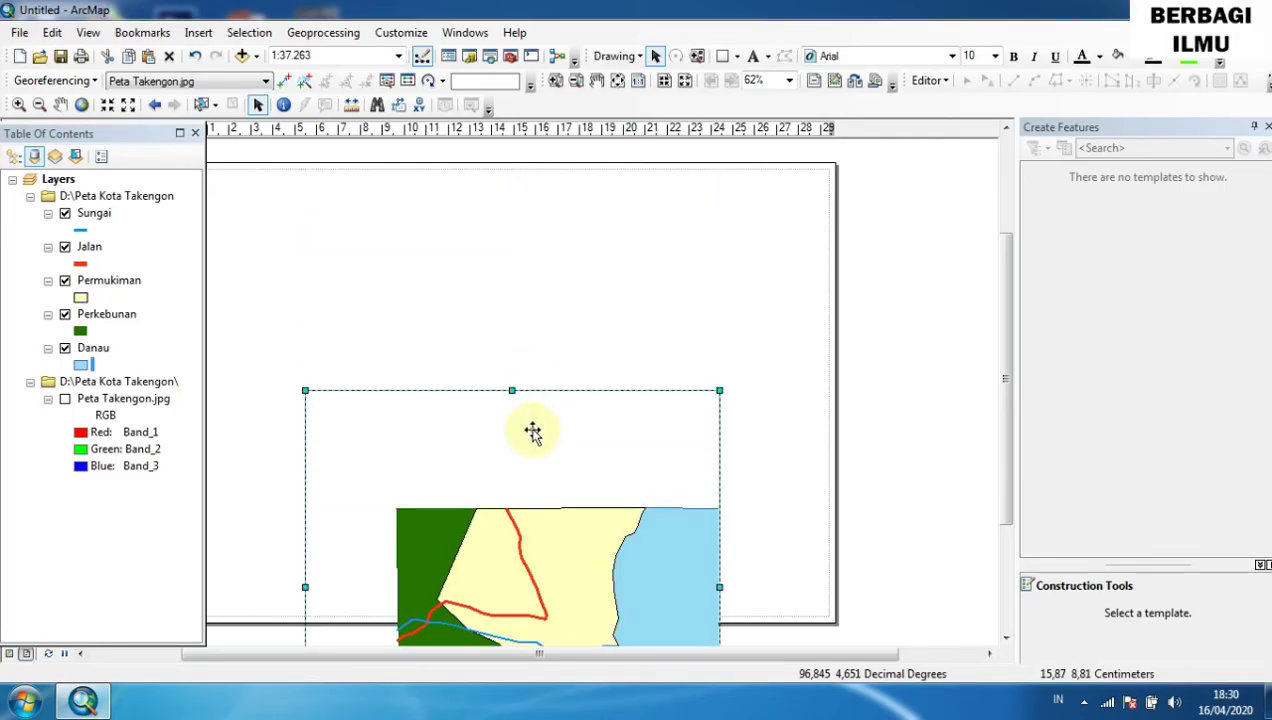
left_click_drag(532, 431, 513, 208)
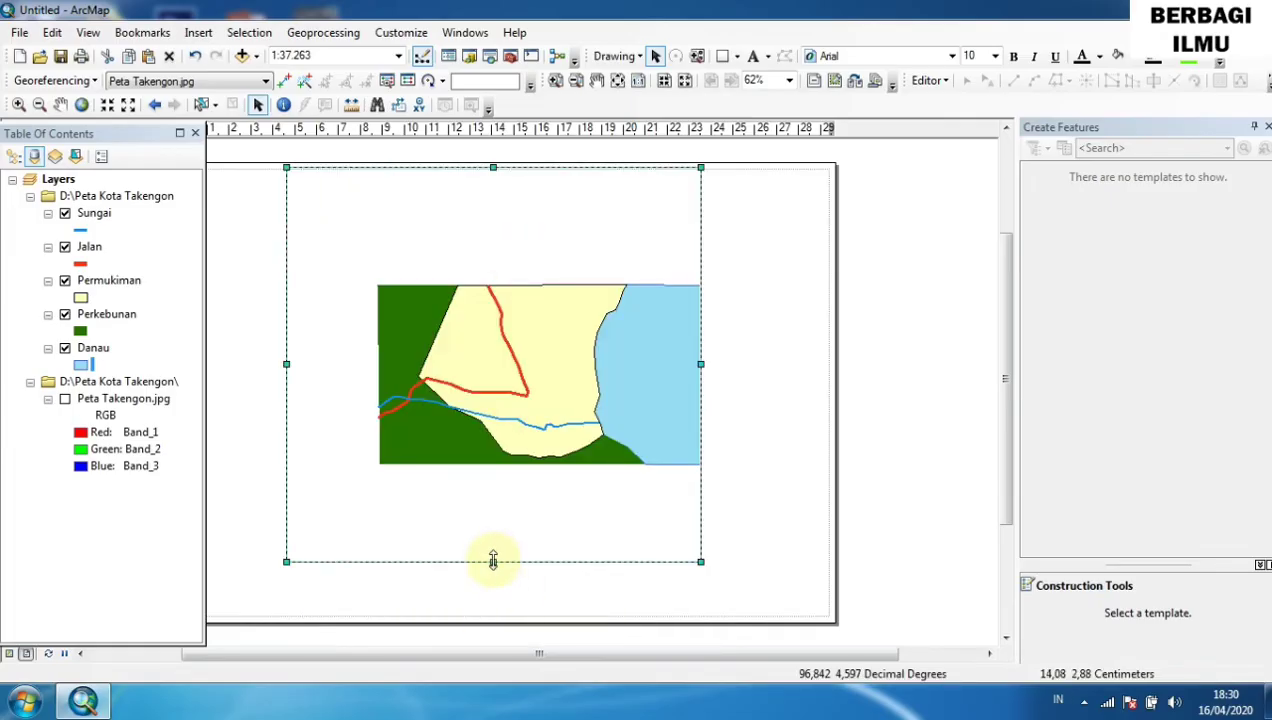
left_click_drag(493, 560, 494, 467)
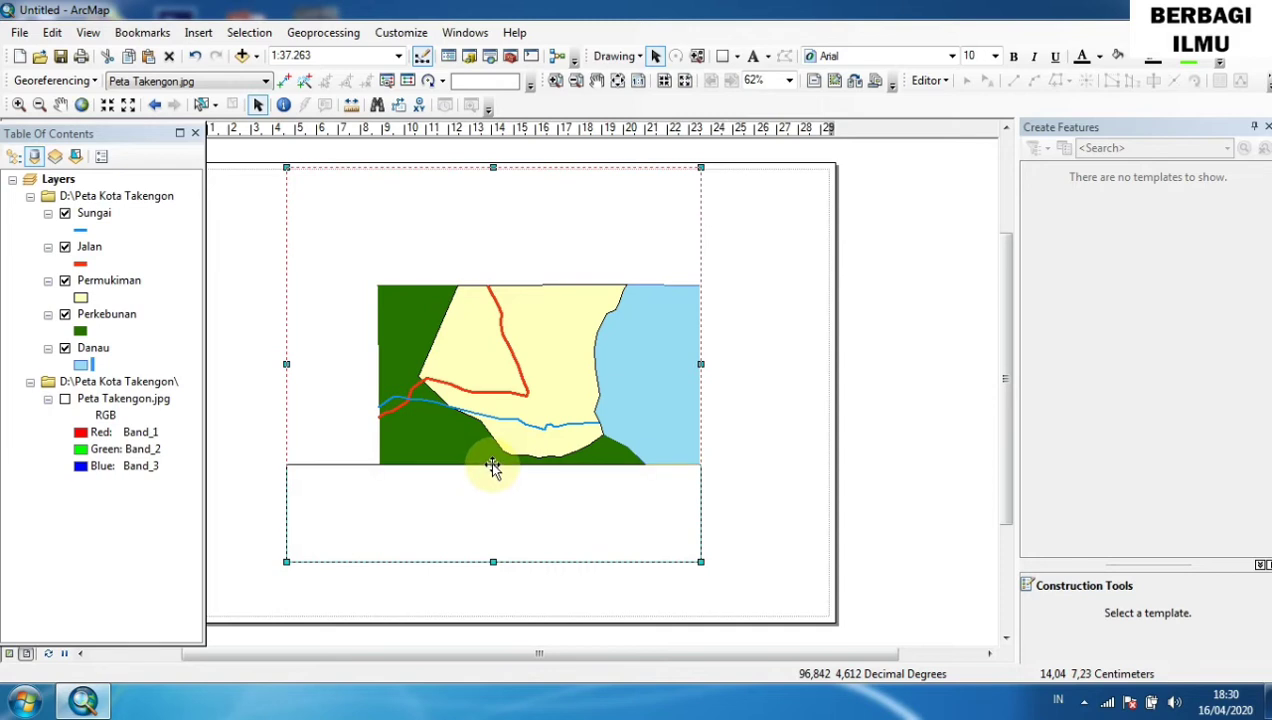
left_click_drag(493, 467, 494, 465)
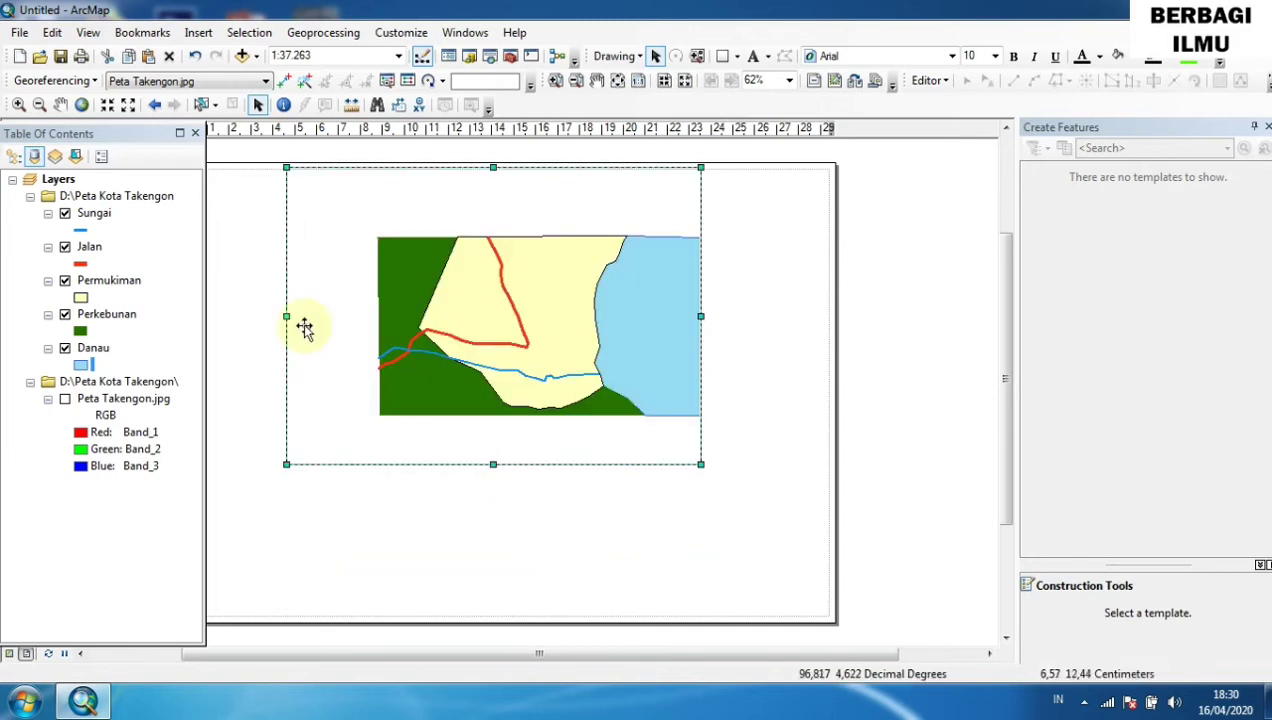
Shrink the data frame around the map to about 13 cm wide and 9 cm tall.
left_click_drag(284, 315, 377, 320)
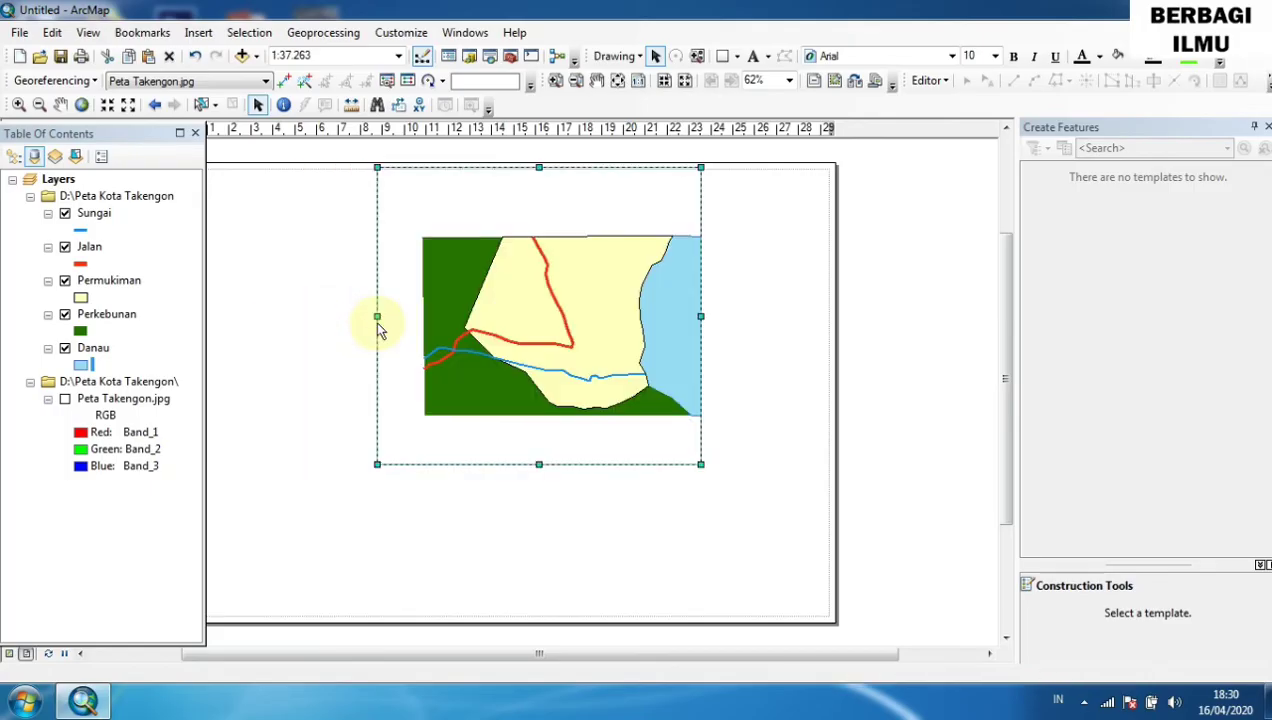
left_click_drag(538, 166, 550, 237)
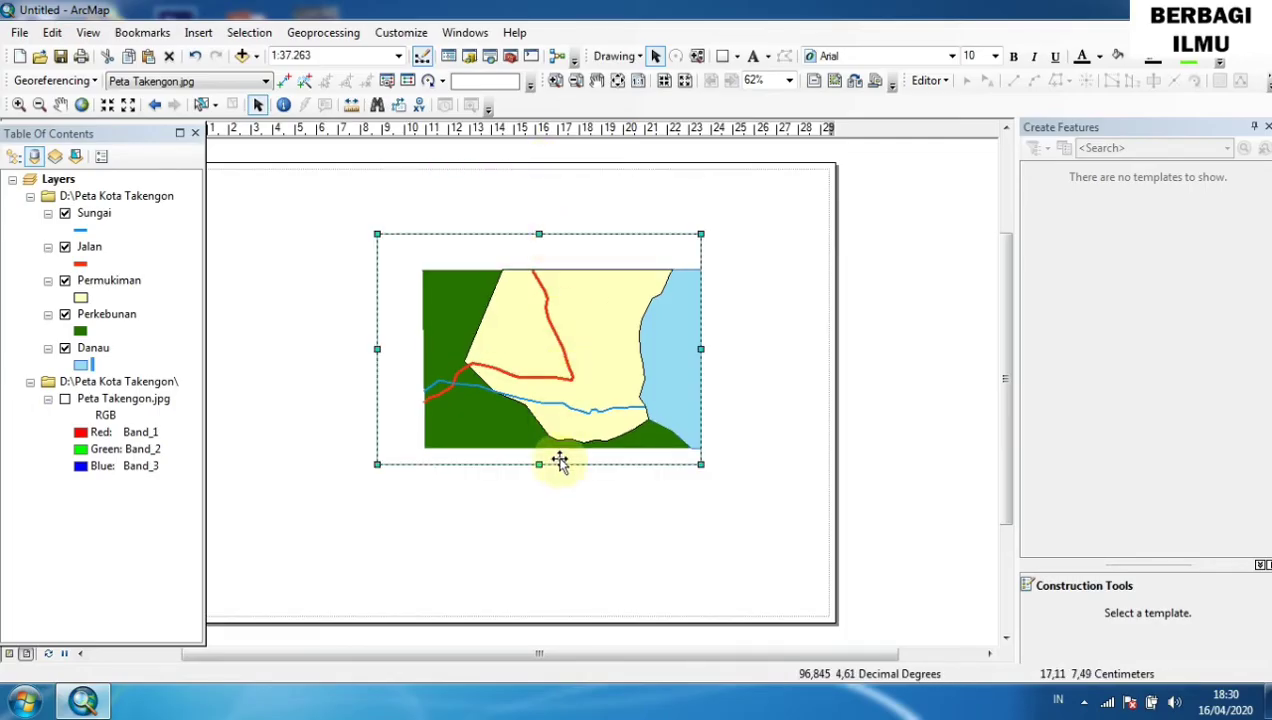
left_click(792, 655)
left_click_drag(792, 655, 724, 657)
left_click_drag(632, 462, 631, 450)
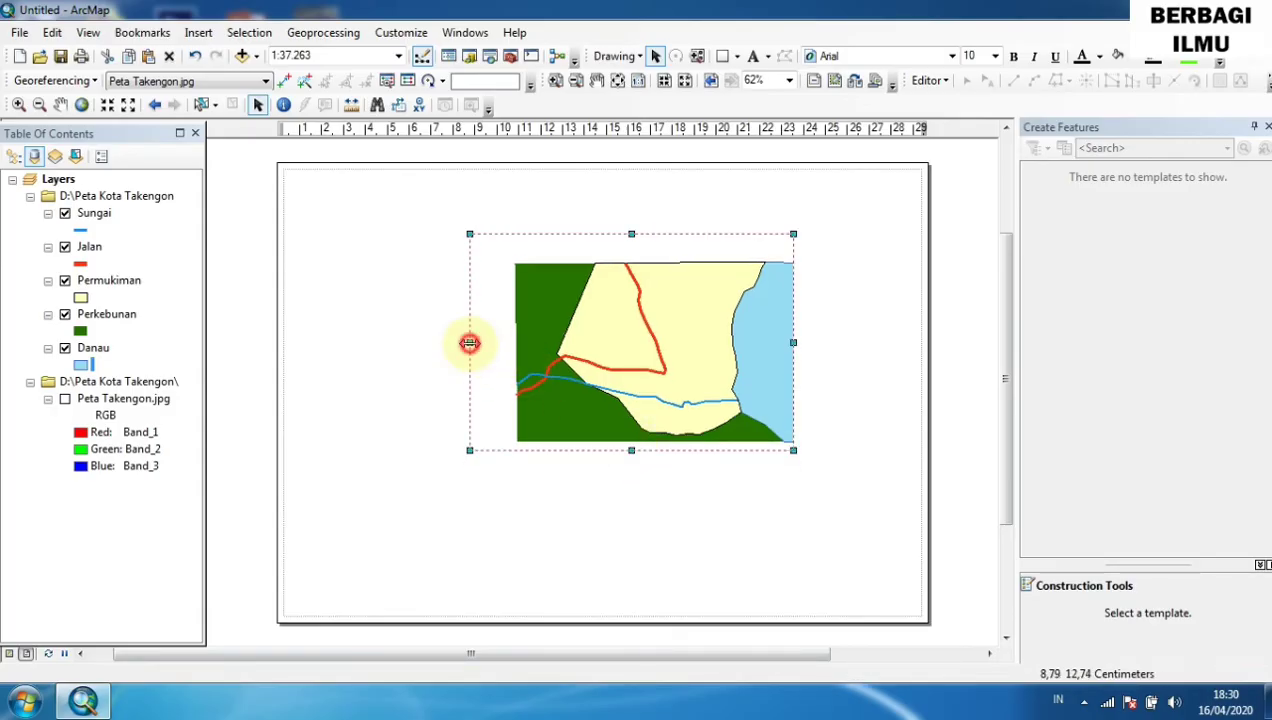
left_click_drag(470, 343, 512, 344)
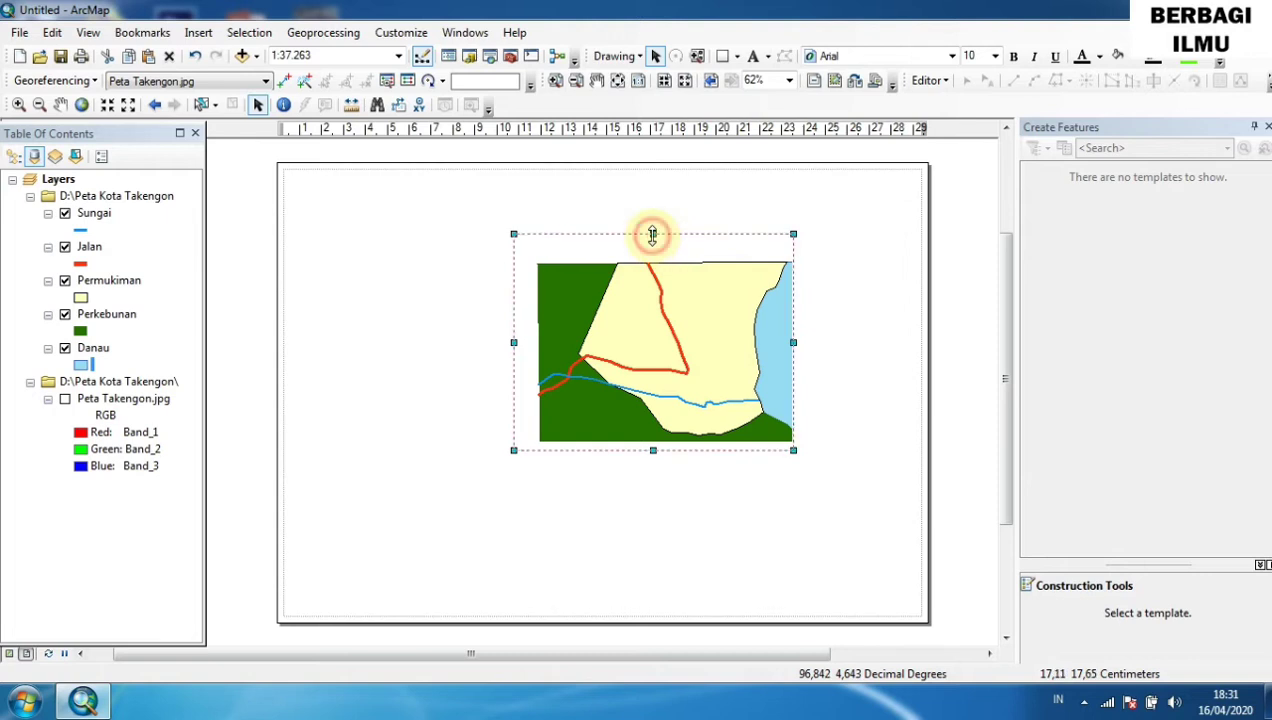
left_click_drag(652, 234, 658, 262)
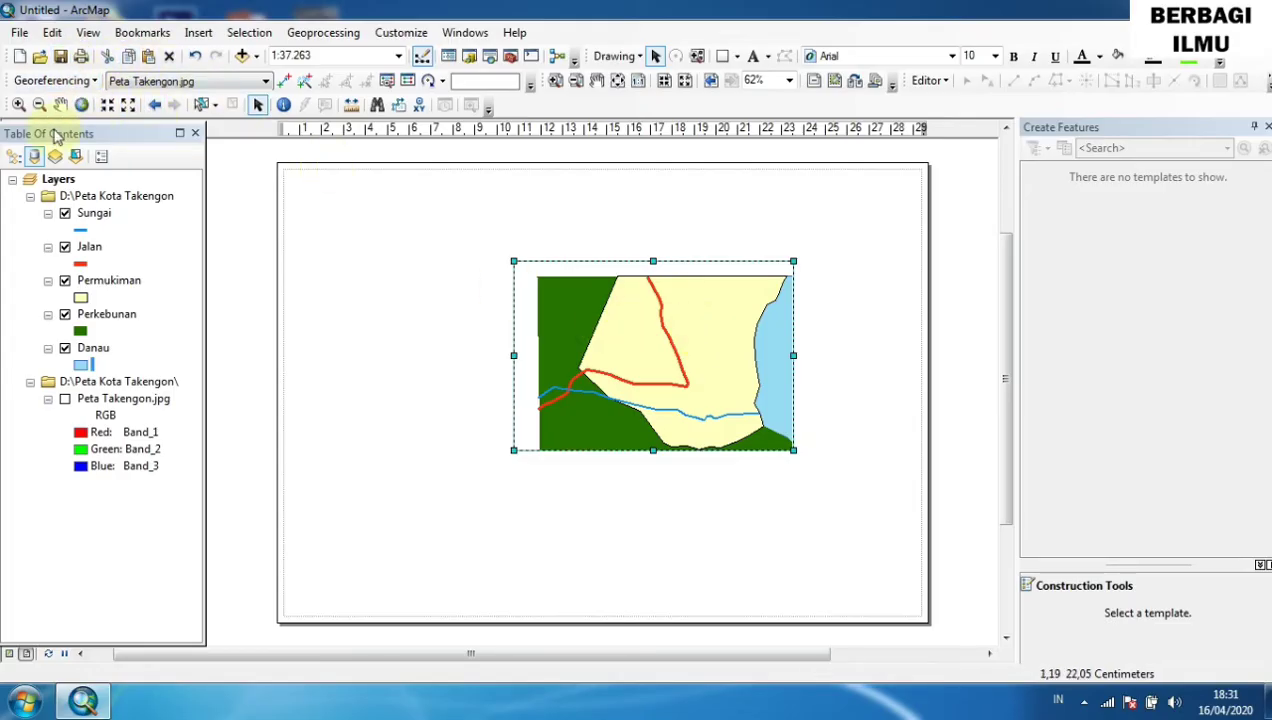
Zoom the map to 1:30.000, then move and enlarge the data frame until it fills the page within its margins.
left_click(18, 104)
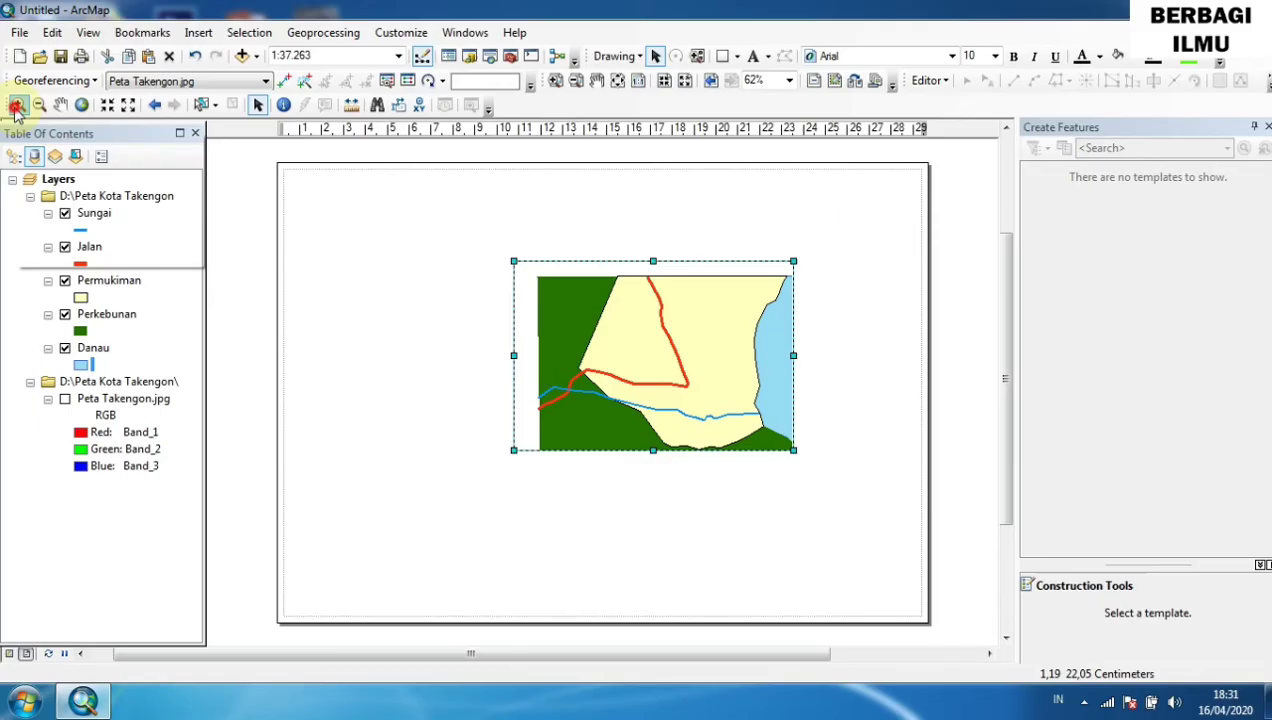
left_click(594, 386)
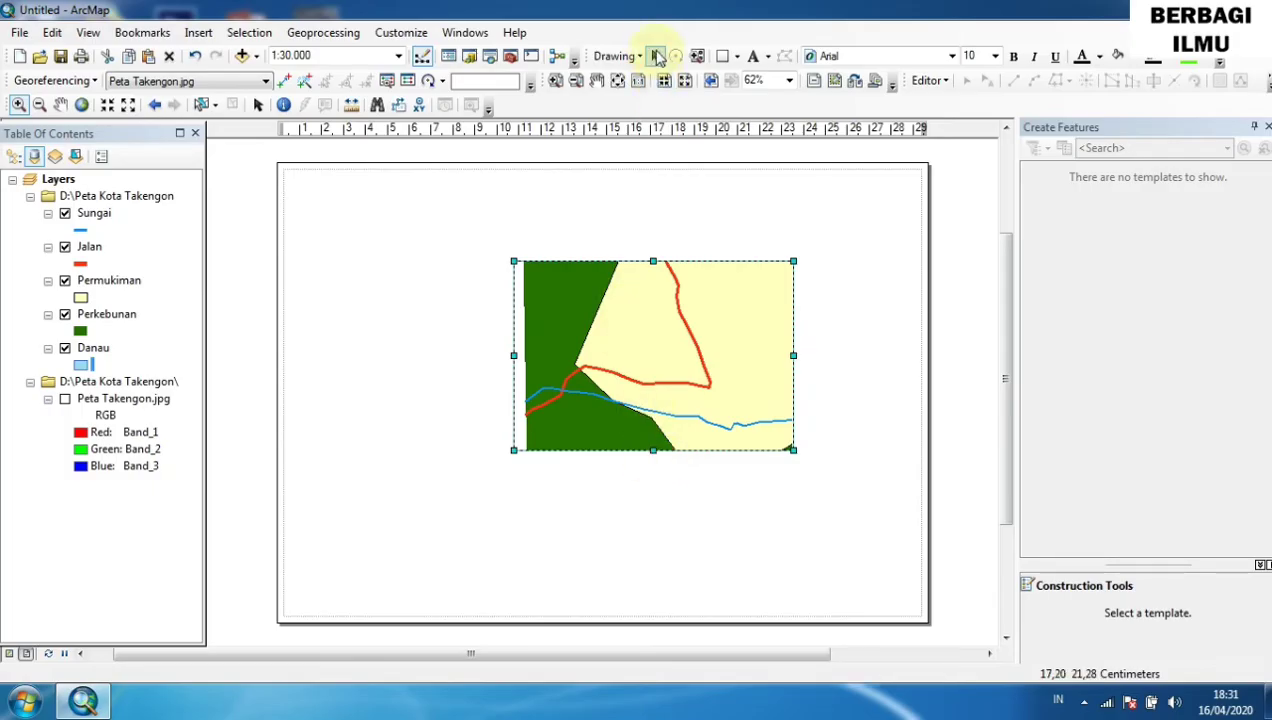
left_click(655, 58)
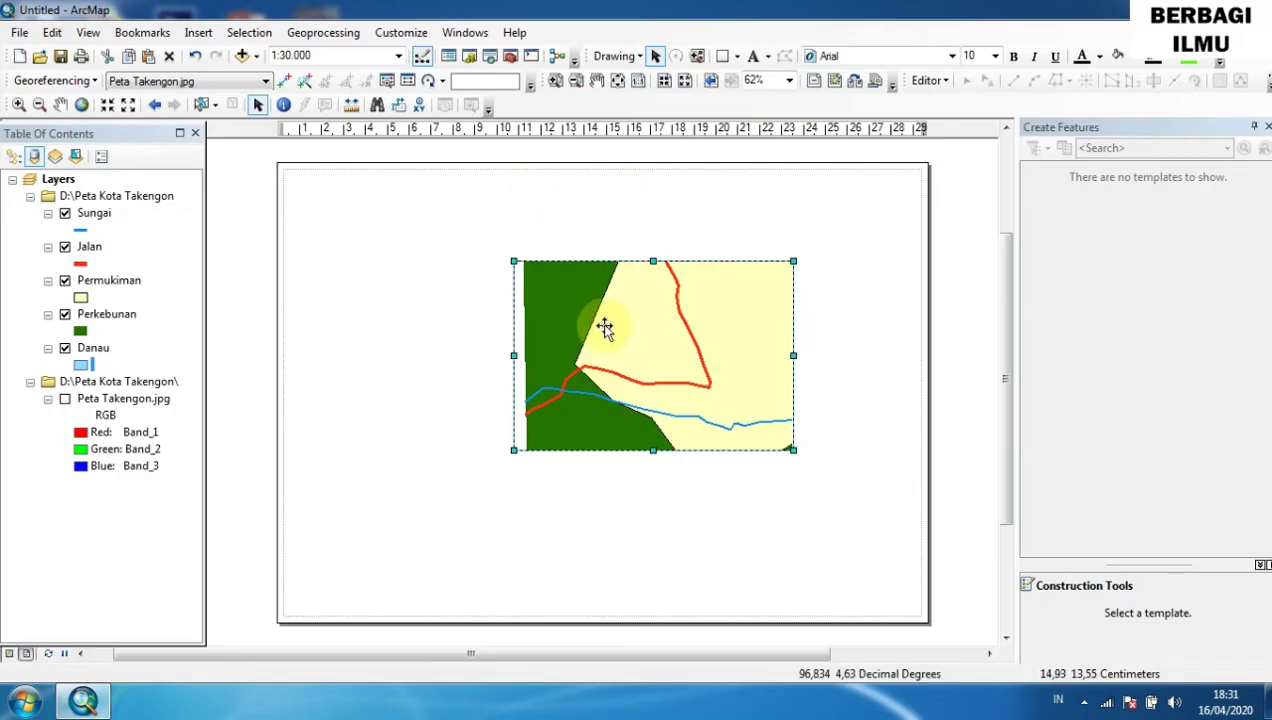
left_click_drag(605, 326, 412, 332)
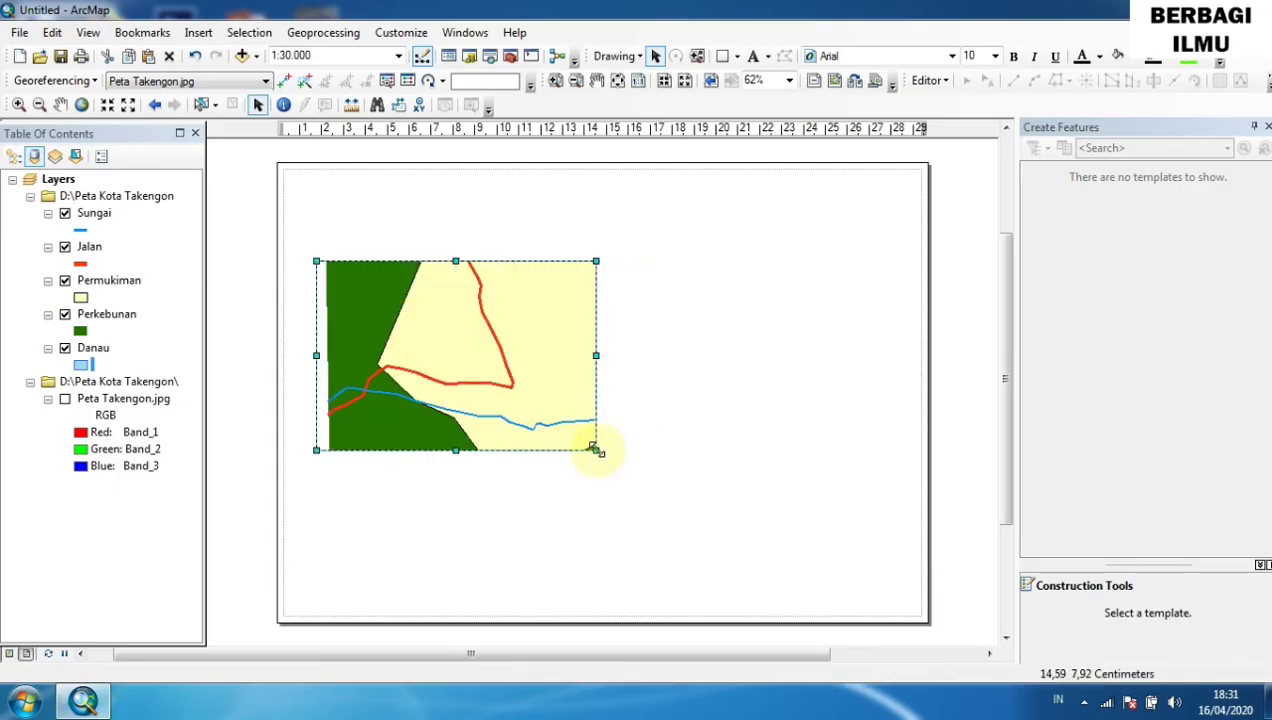
left_click_drag(595, 450, 813, 600)
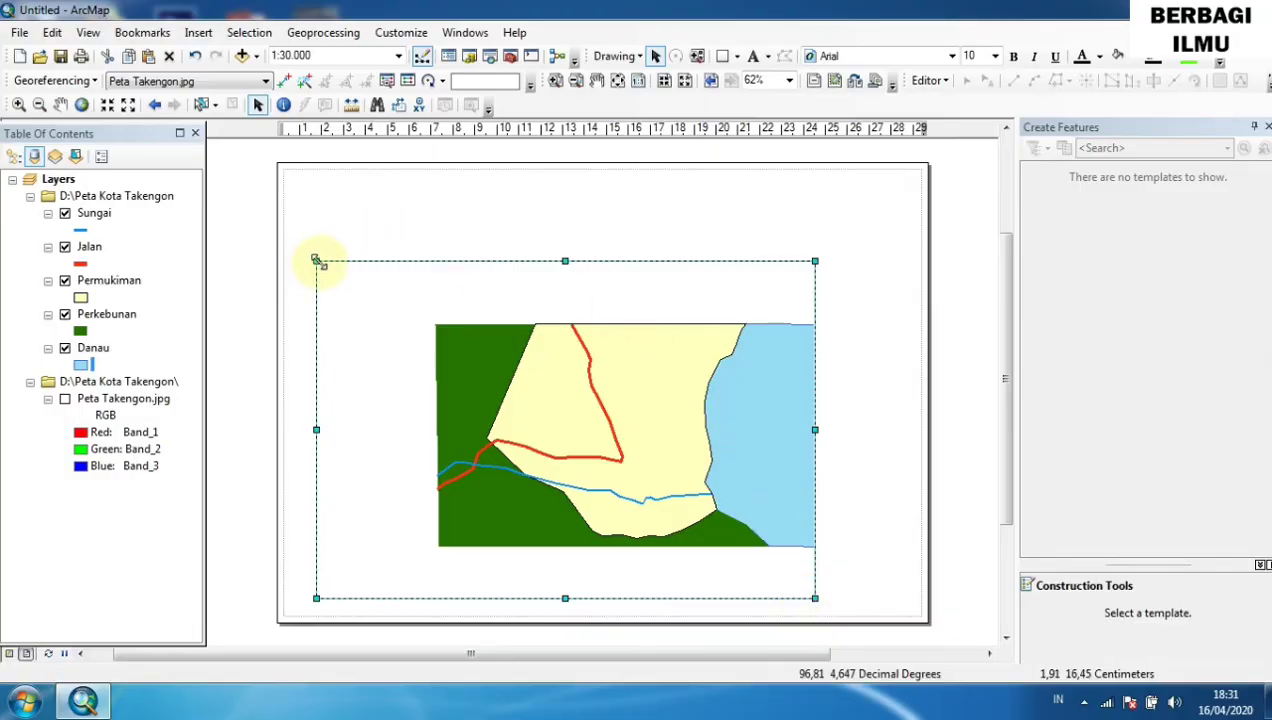
left_click_drag(317, 263, 285, 170)
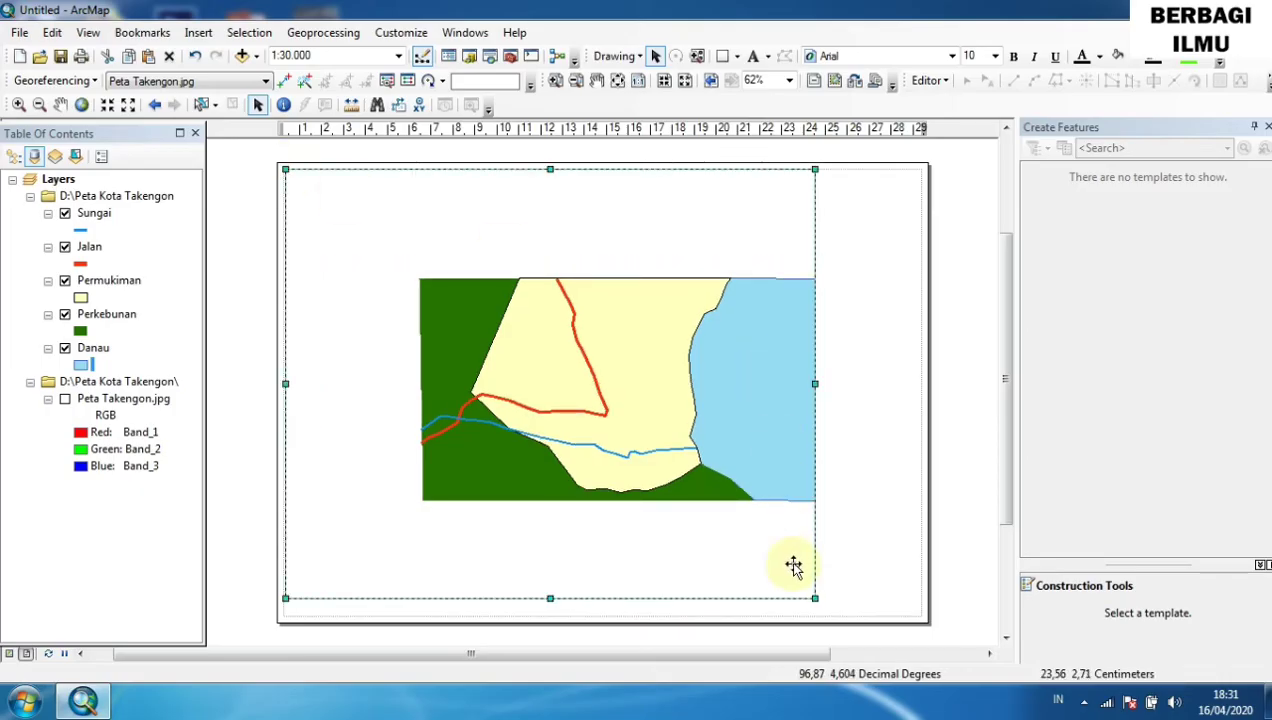
left_click_drag(815, 598, 920, 608)
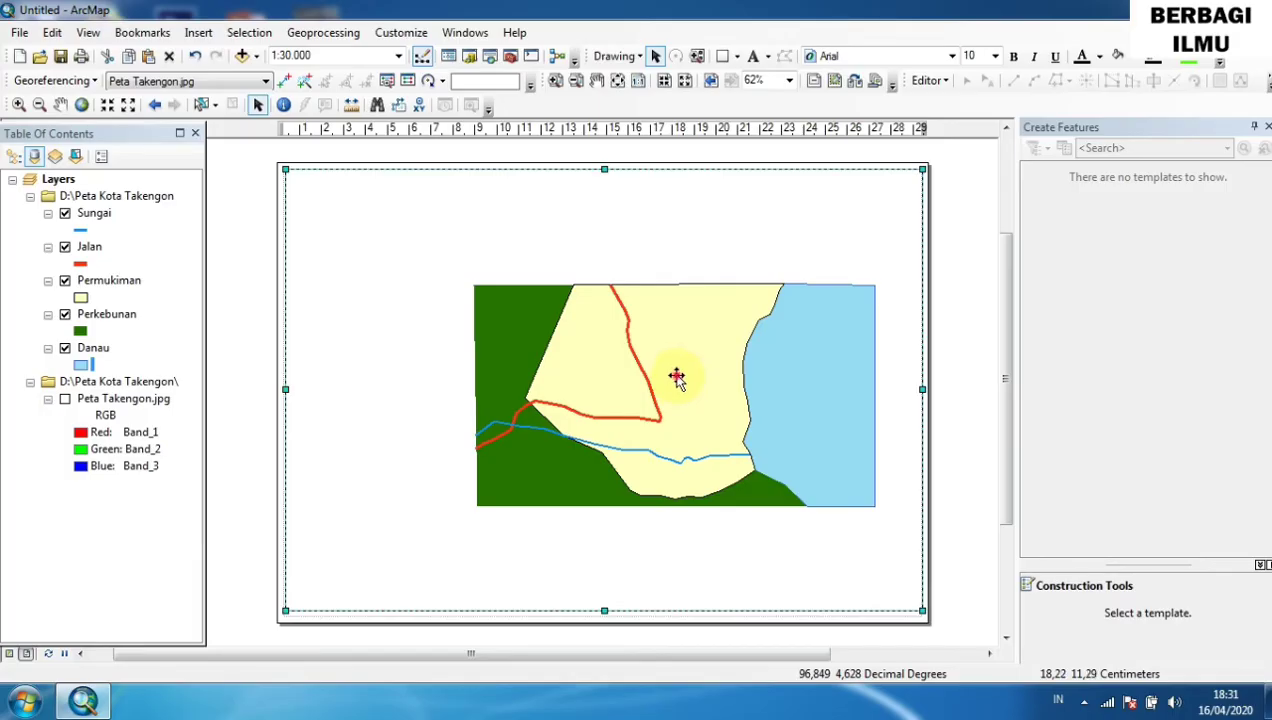
mouse_move(676, 376)
left_mouse_down()
mouse_move(653, 361)
mouse_move(676, 377)
left_mouse_up()
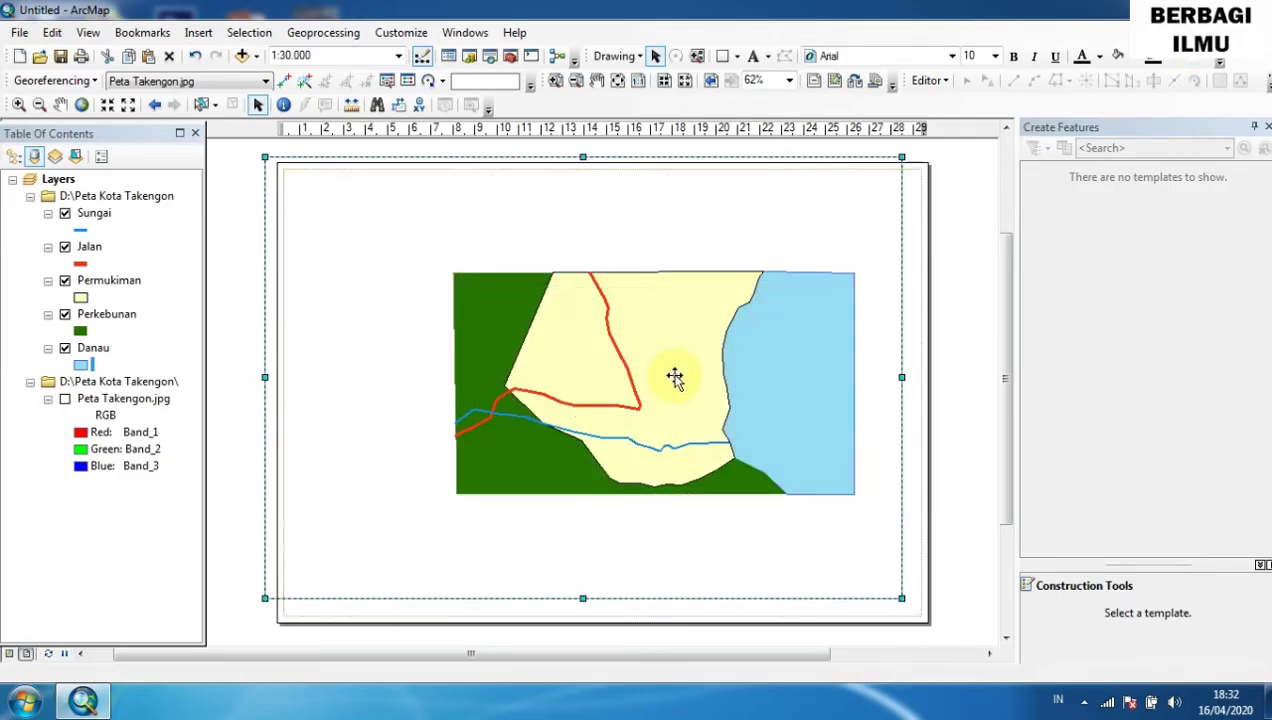
Pan the map inside the data frame so it sits close to the frame's left edge, leaving free space on the right.
left_click(62, 106)
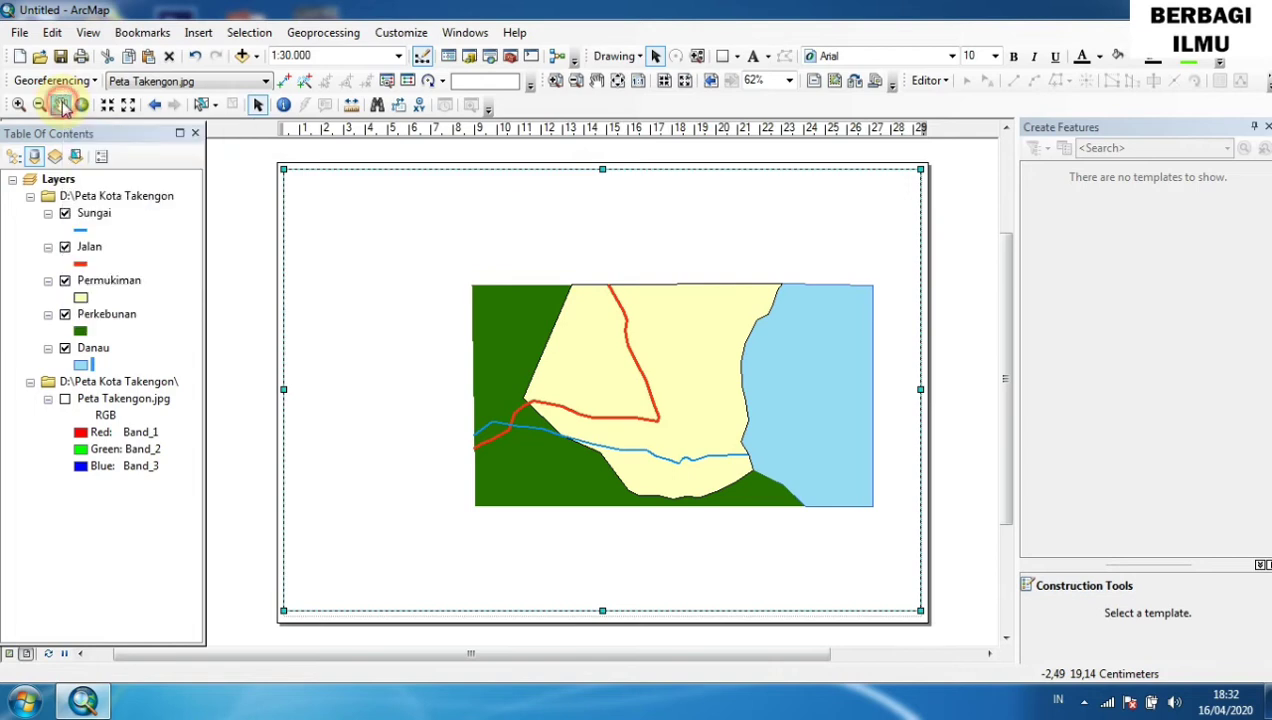
left_click_drag(566, 361, 397, 302)
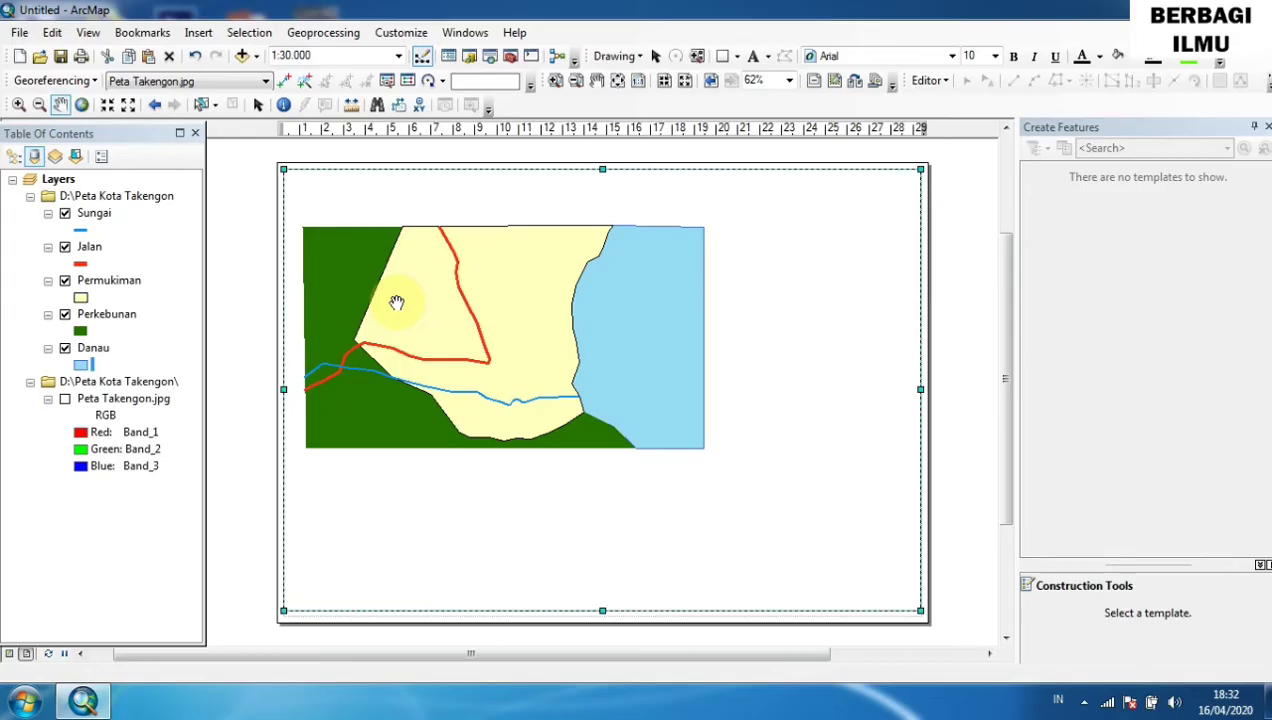
mouse_move(397, 301)
left_mouse_down()
mouse_move(383, 287)
mouse_move(397, 288)
left_mouse_up()
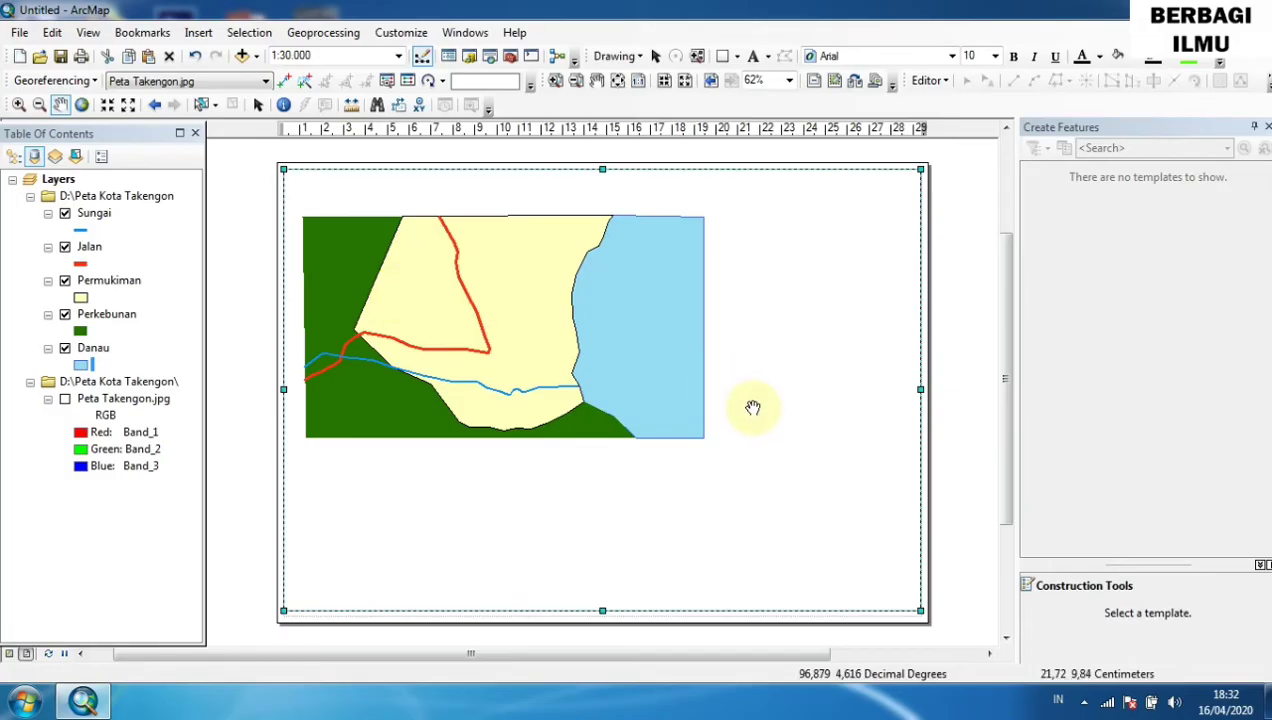
left_click_drag(610, 357, 601, 320)
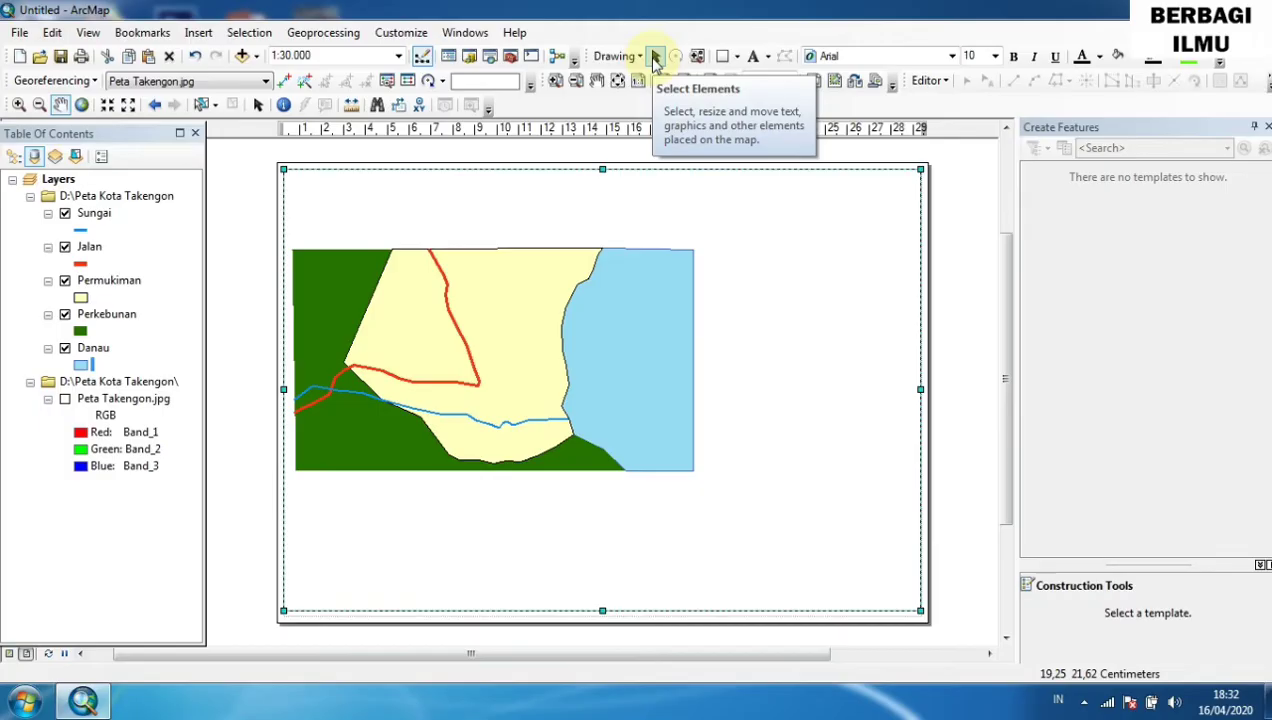
Try enlarging the map inside the data frame to a scale of 1:15.000.
left_click(655, 57)
left_click(649, 413)
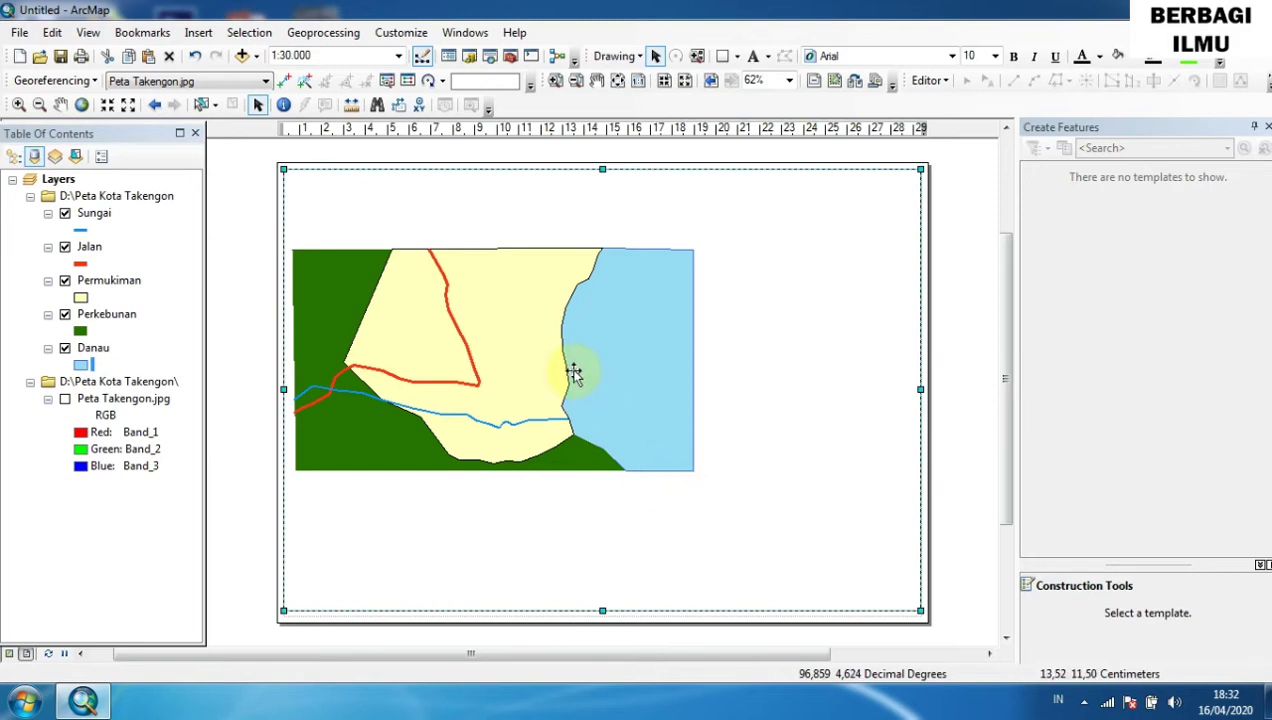
left_click(18, 106)
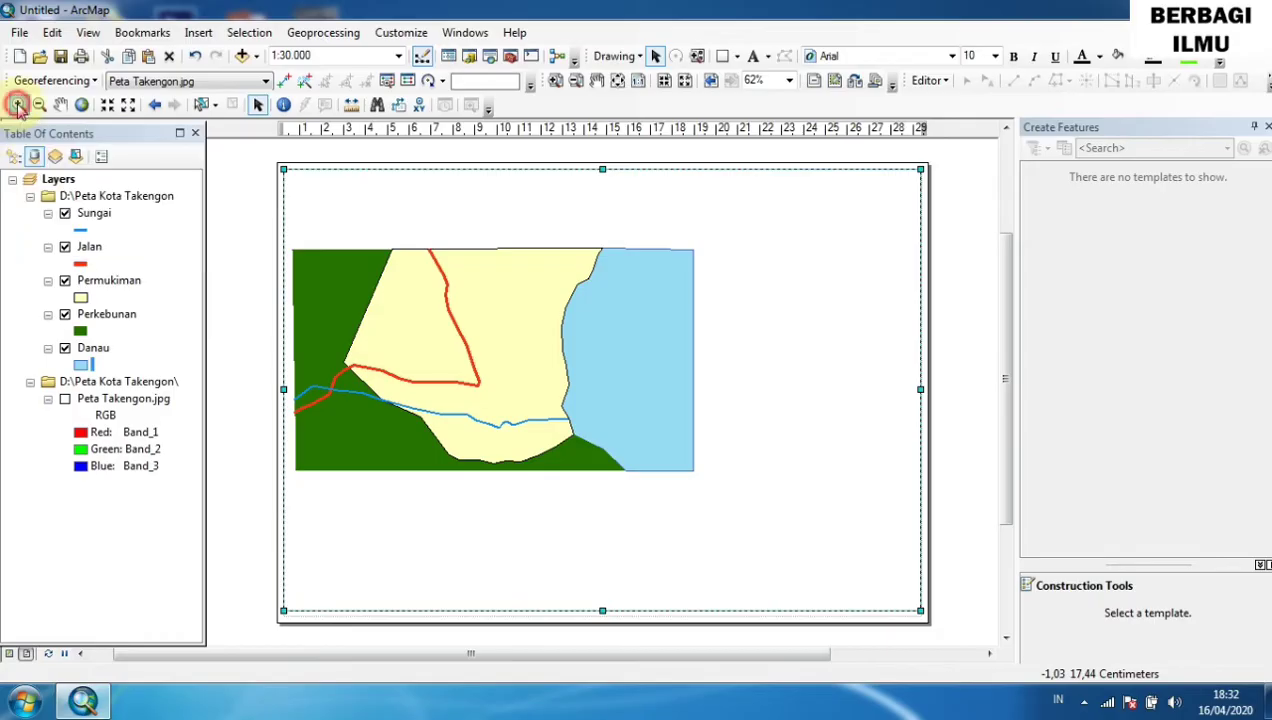
left_click(455, 334)
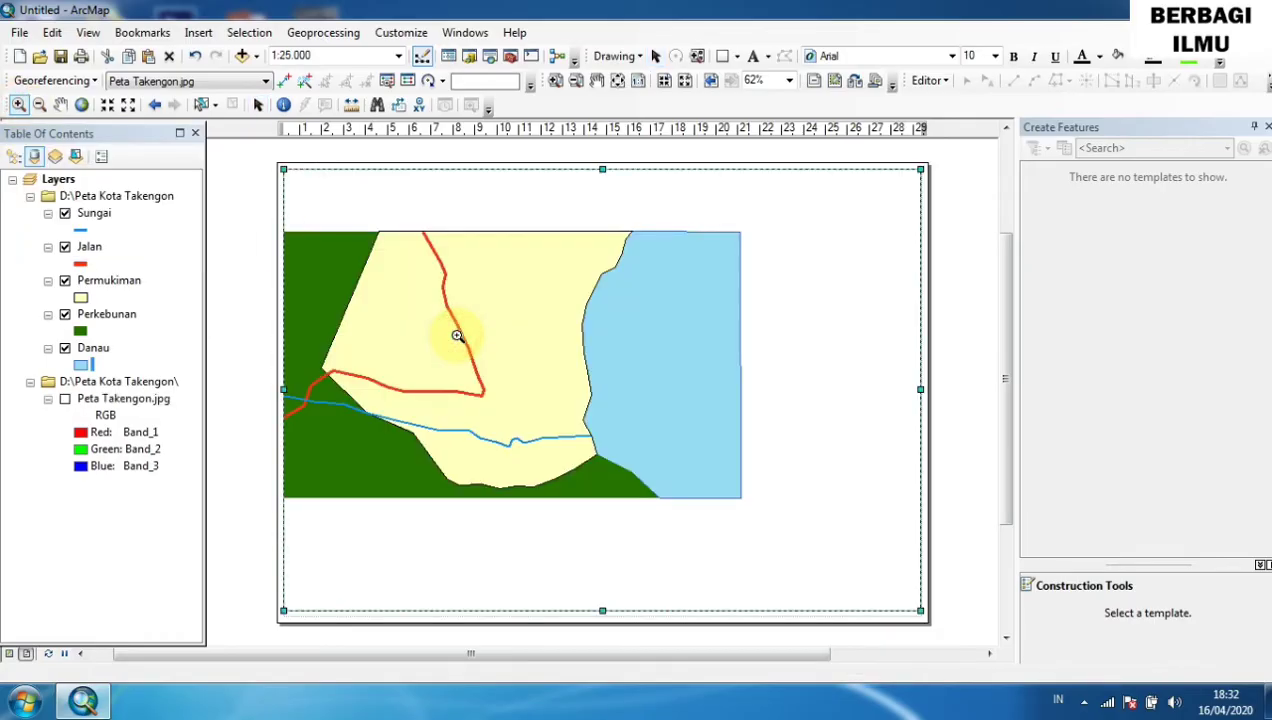
left_click(457, 335)
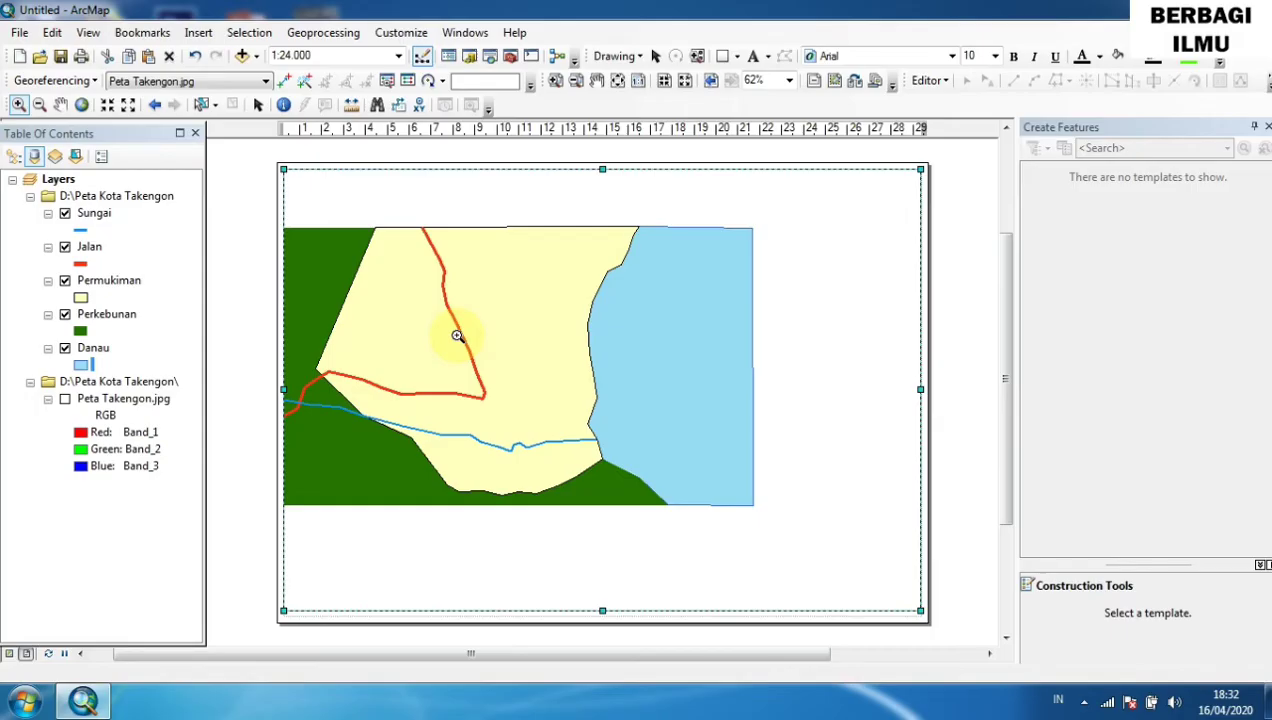
left_click(457, 335)
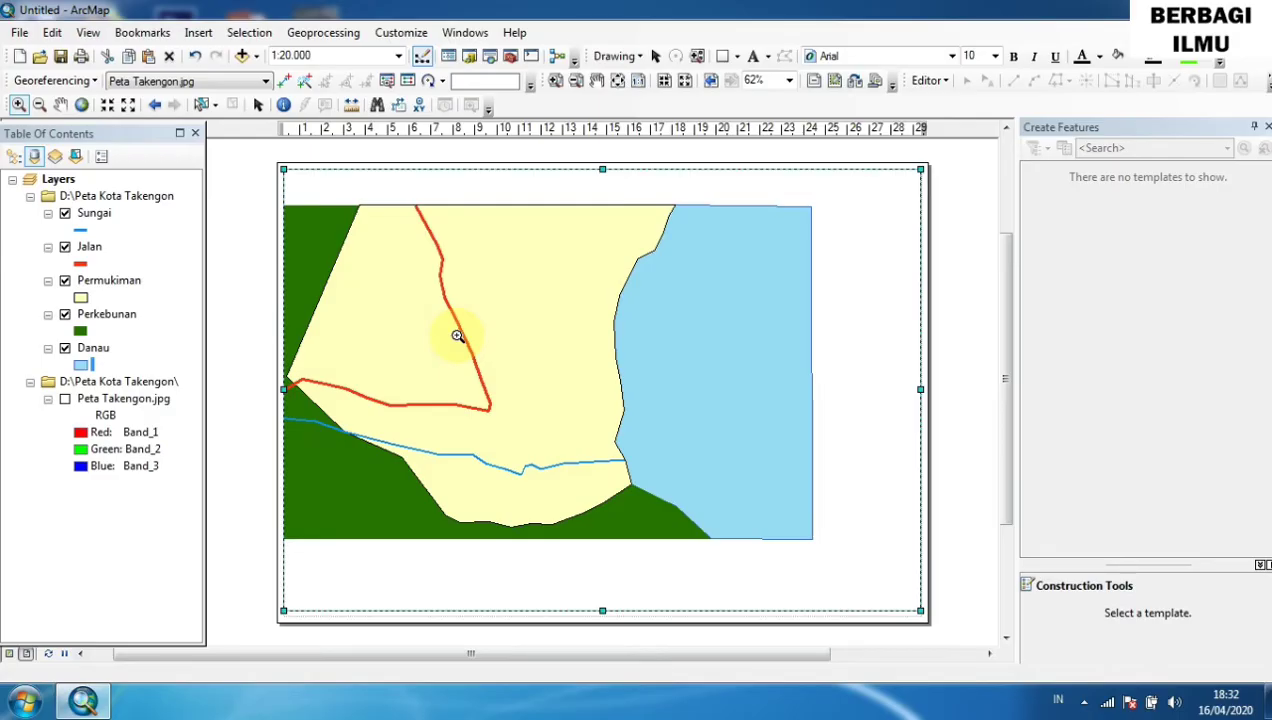
left_click(457, 335)
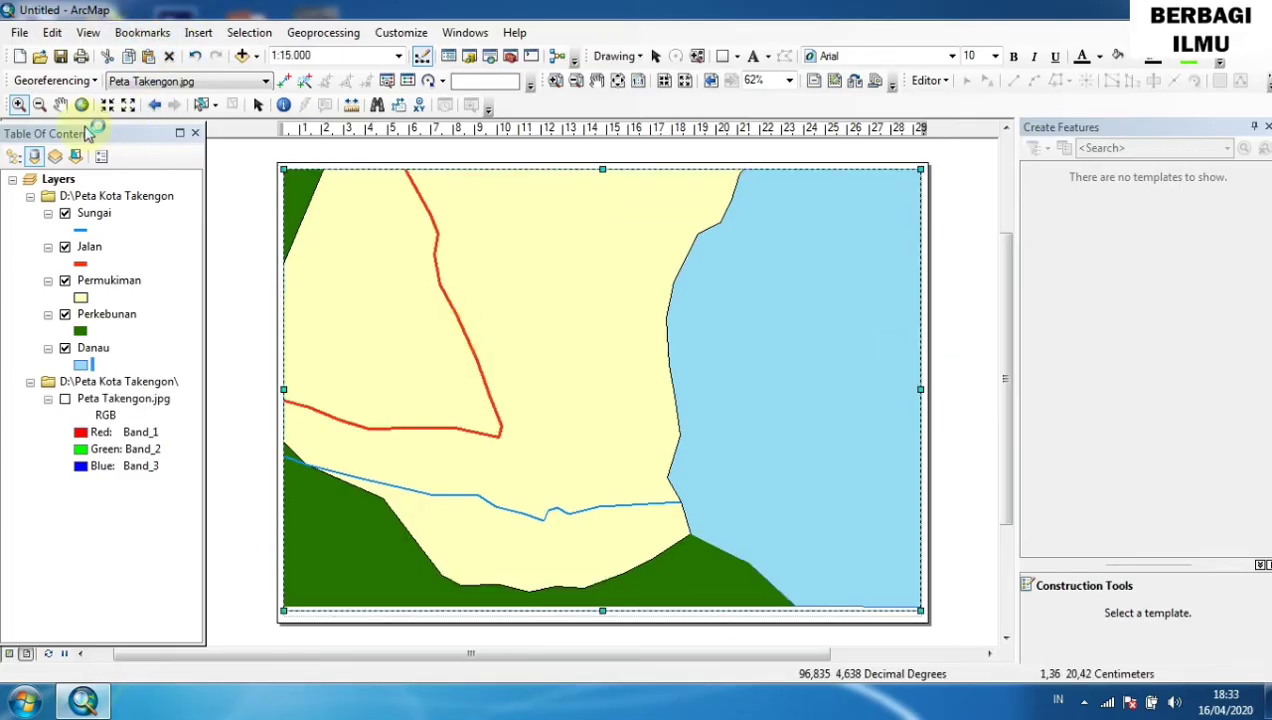
Reduce the map to a scale of 1:24.000 and pan it to about mid-height in the data frame, nearer its left edge.
left_click(40, 105)
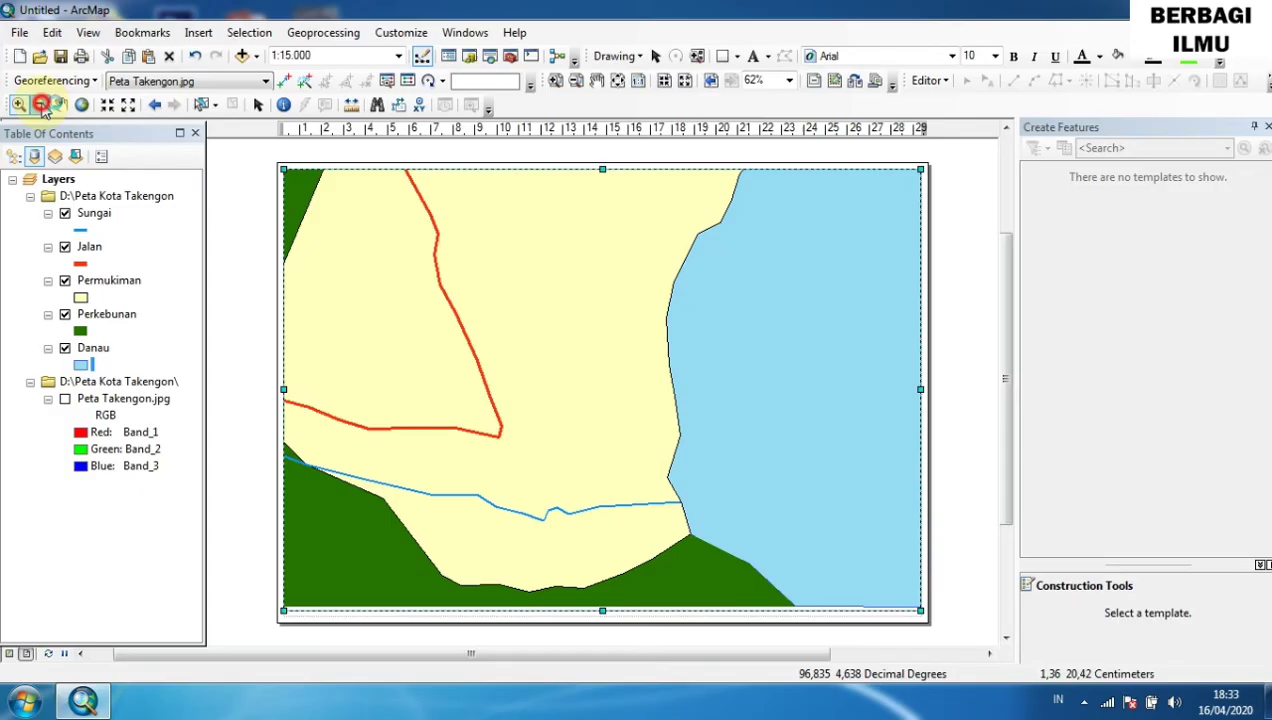
left_click(549, 324)
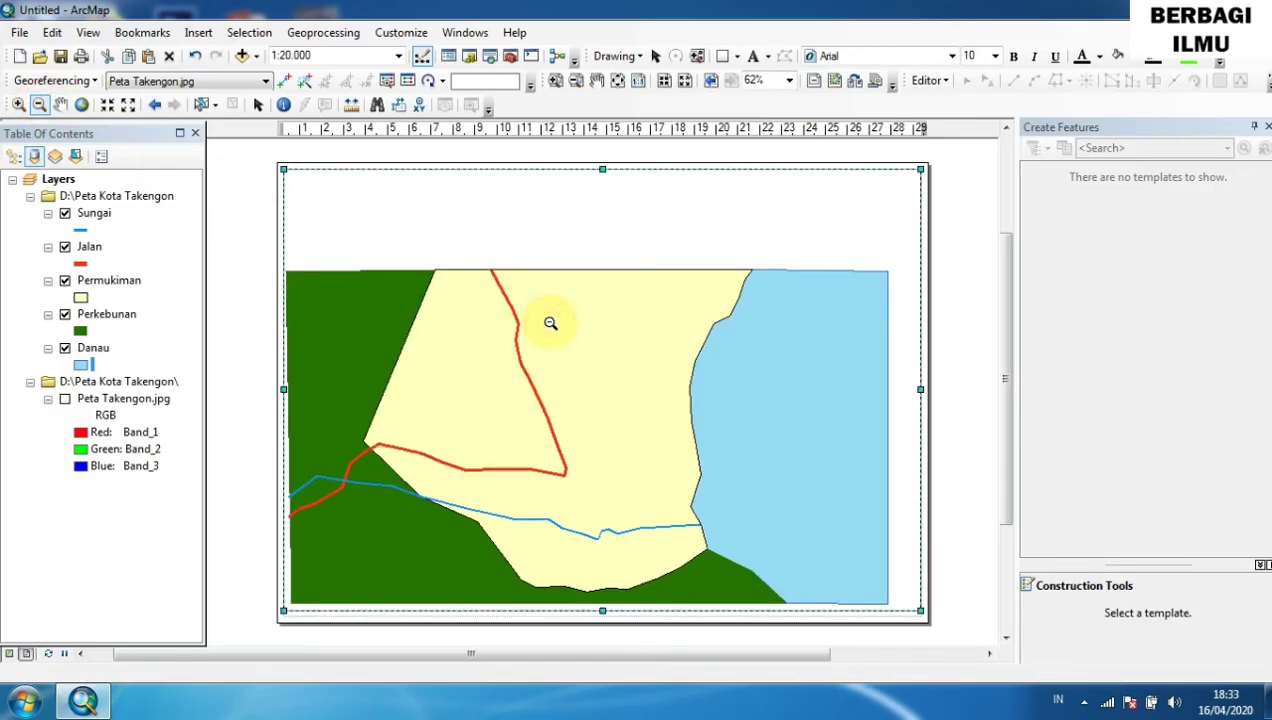
left_click(550, 323)
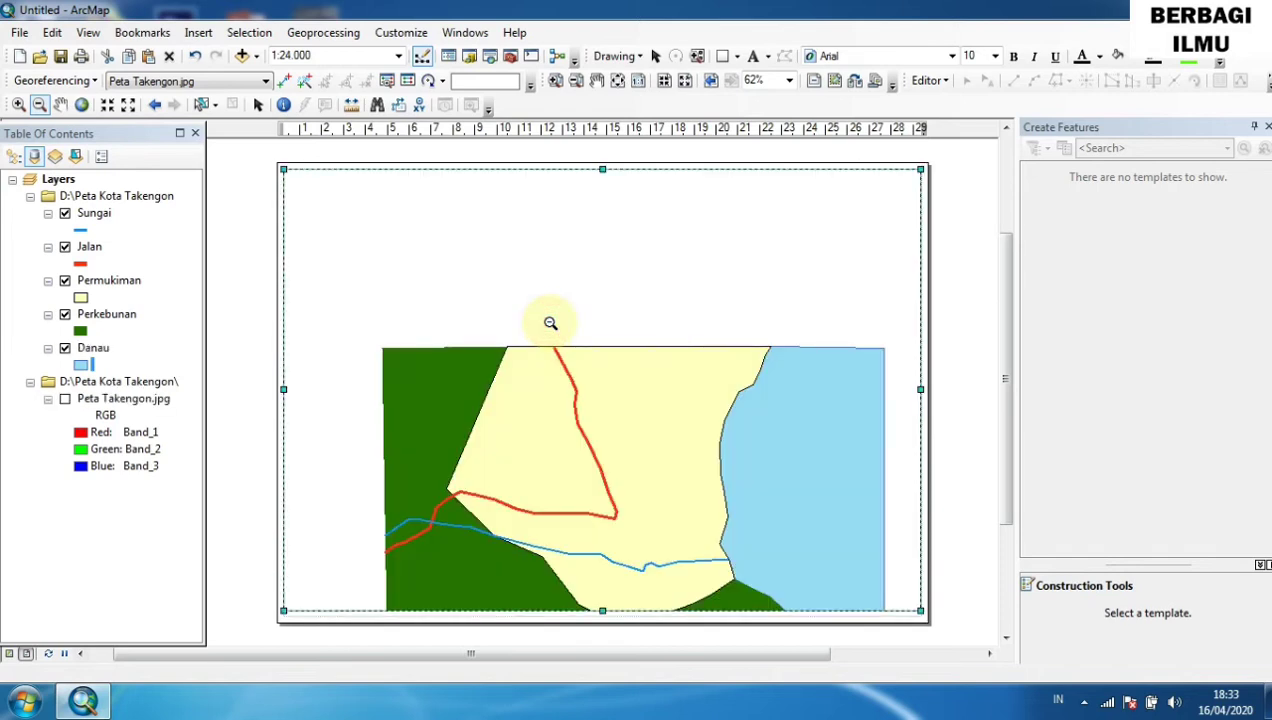
left_click(60, 105)
left_click_drag(511, 424, 443, 313)
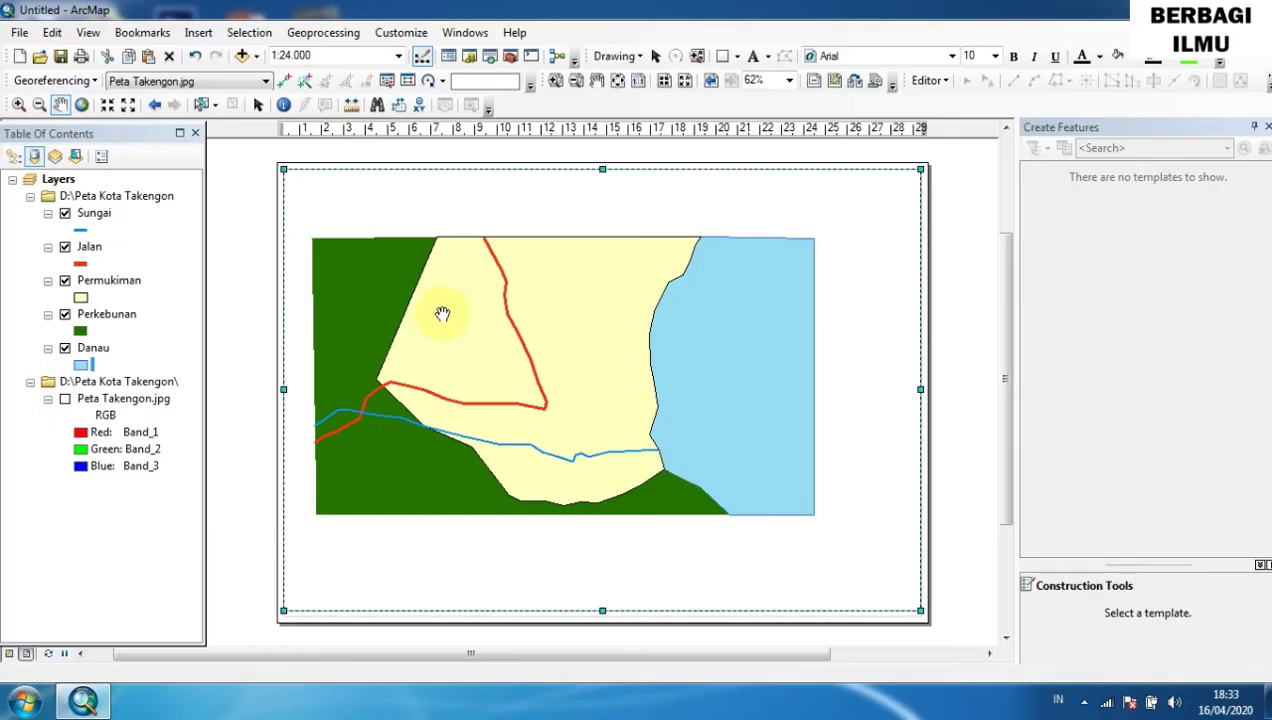
left_click_drag(442, 314, 447, 342)
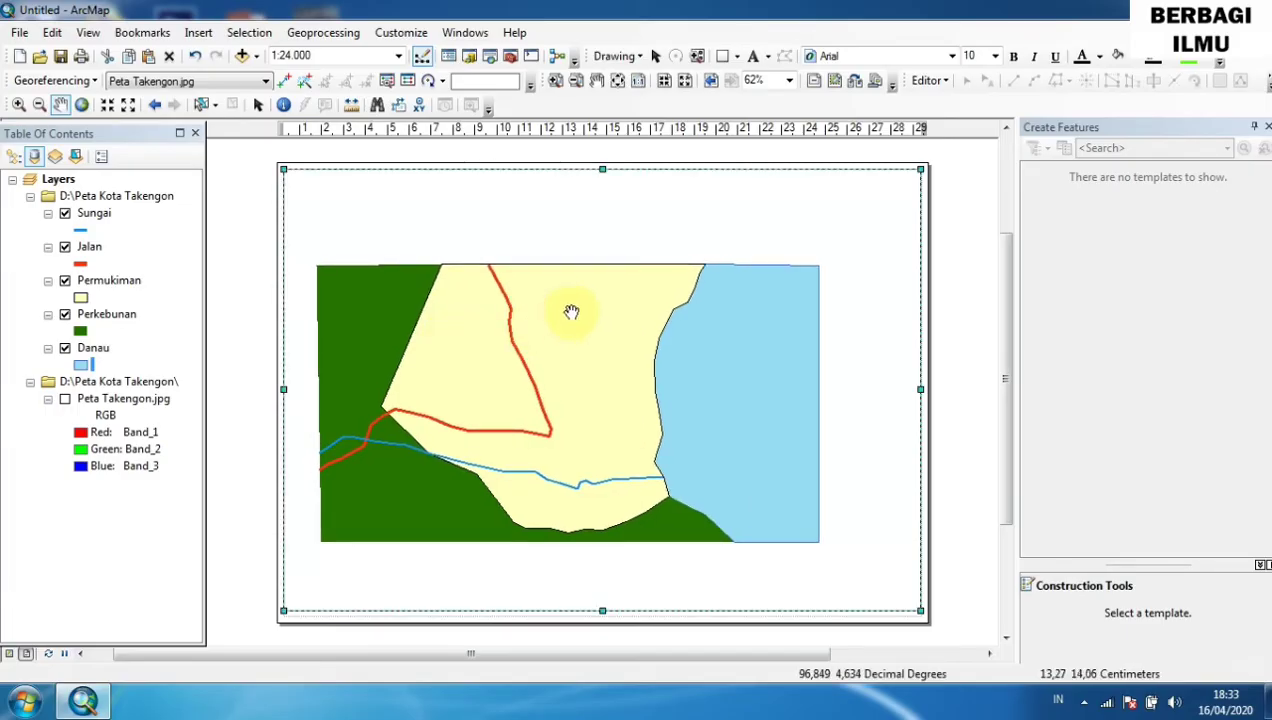
left_click(655, 57)
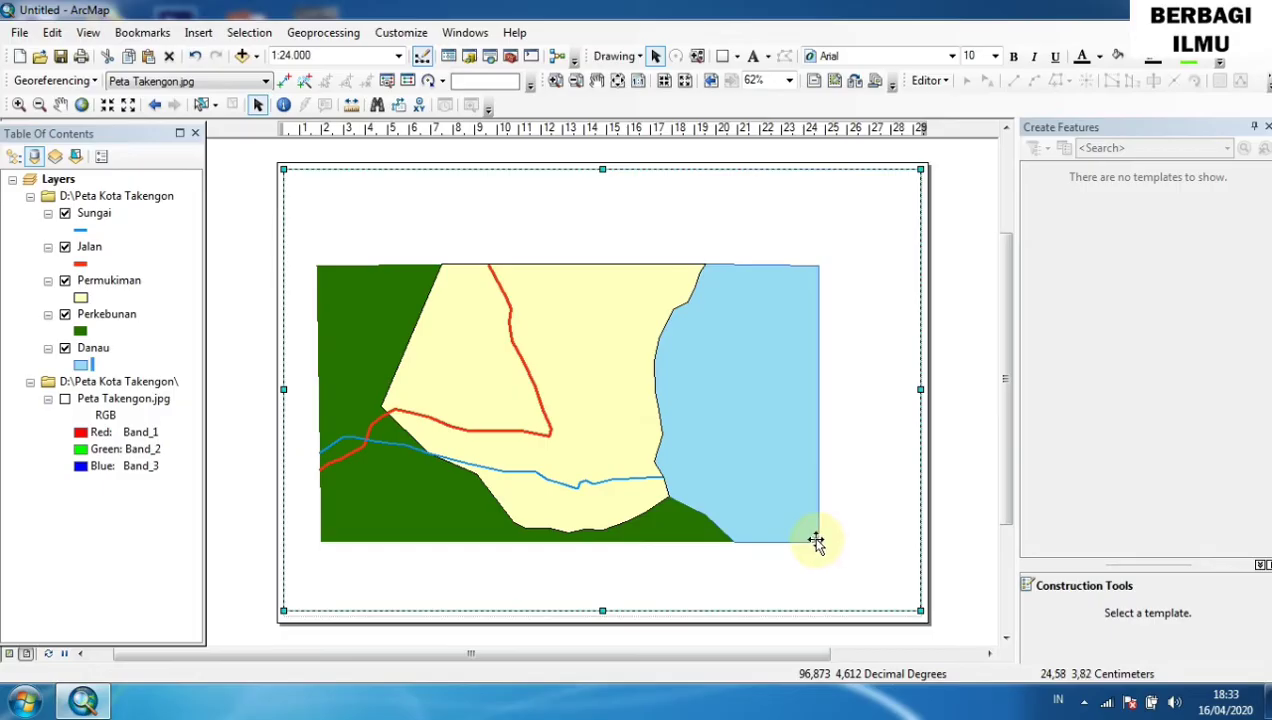
Try enlarging the map to 1:20.000, and zoom further into the settlement area beside the road.
left_click(18, 104)
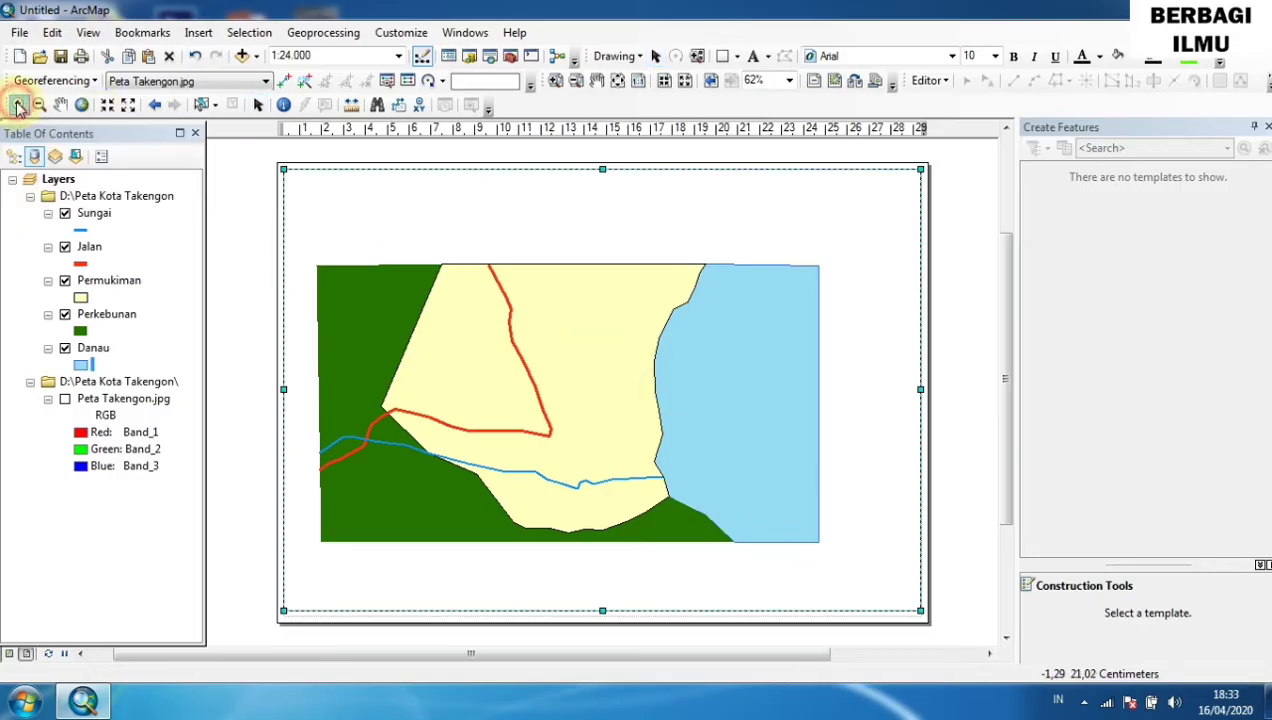
left_click(500, 371)
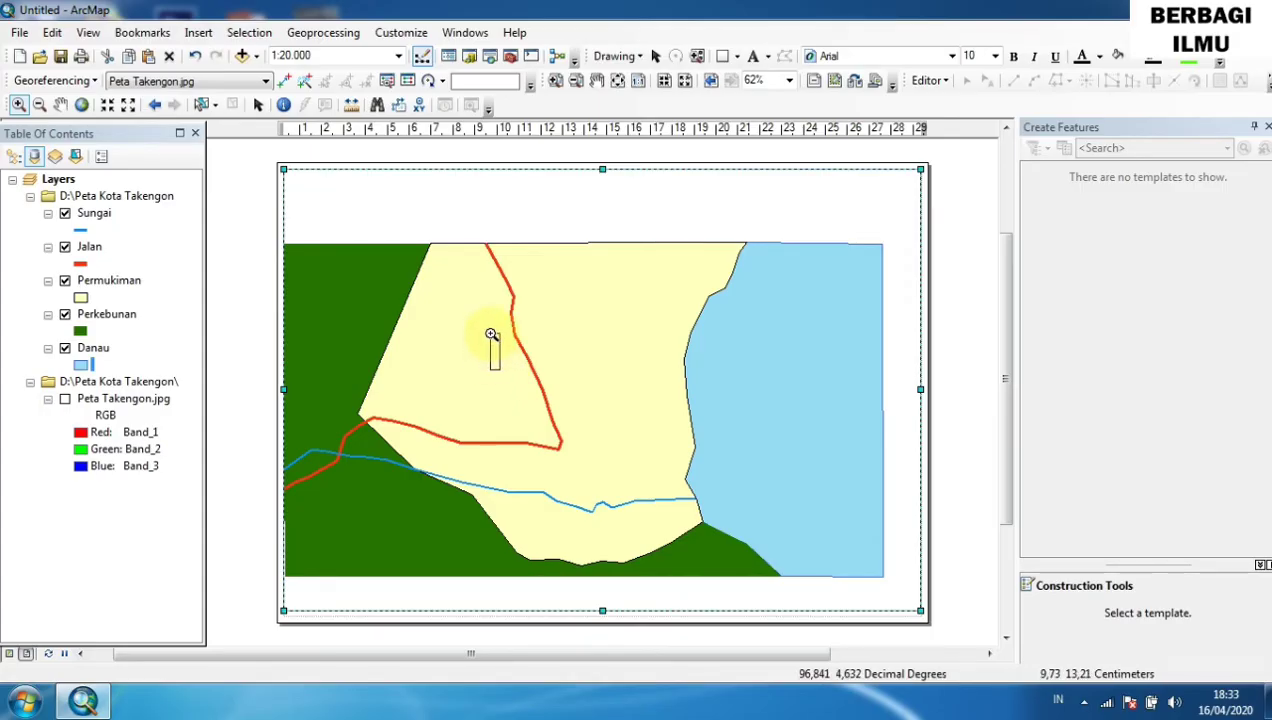
left_click(491, 334)
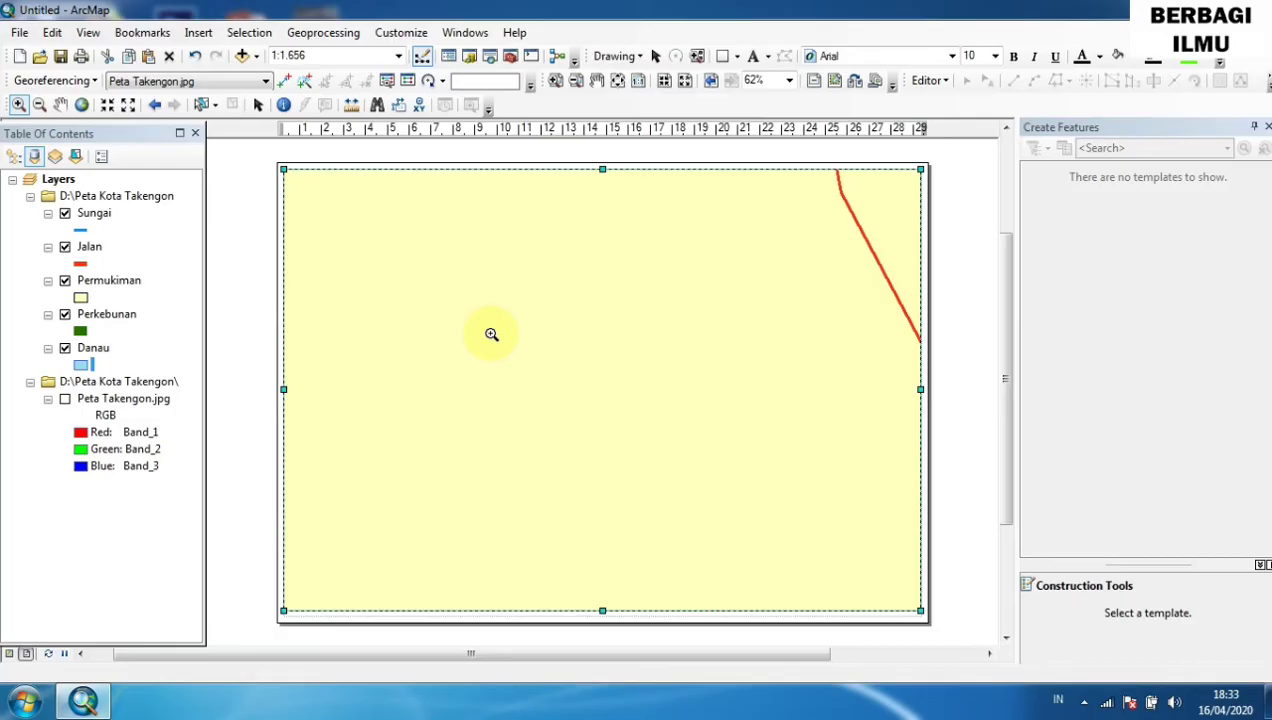
Zoom the map back out in stages to a scale of 1:12.500.
left_click(40, 108)
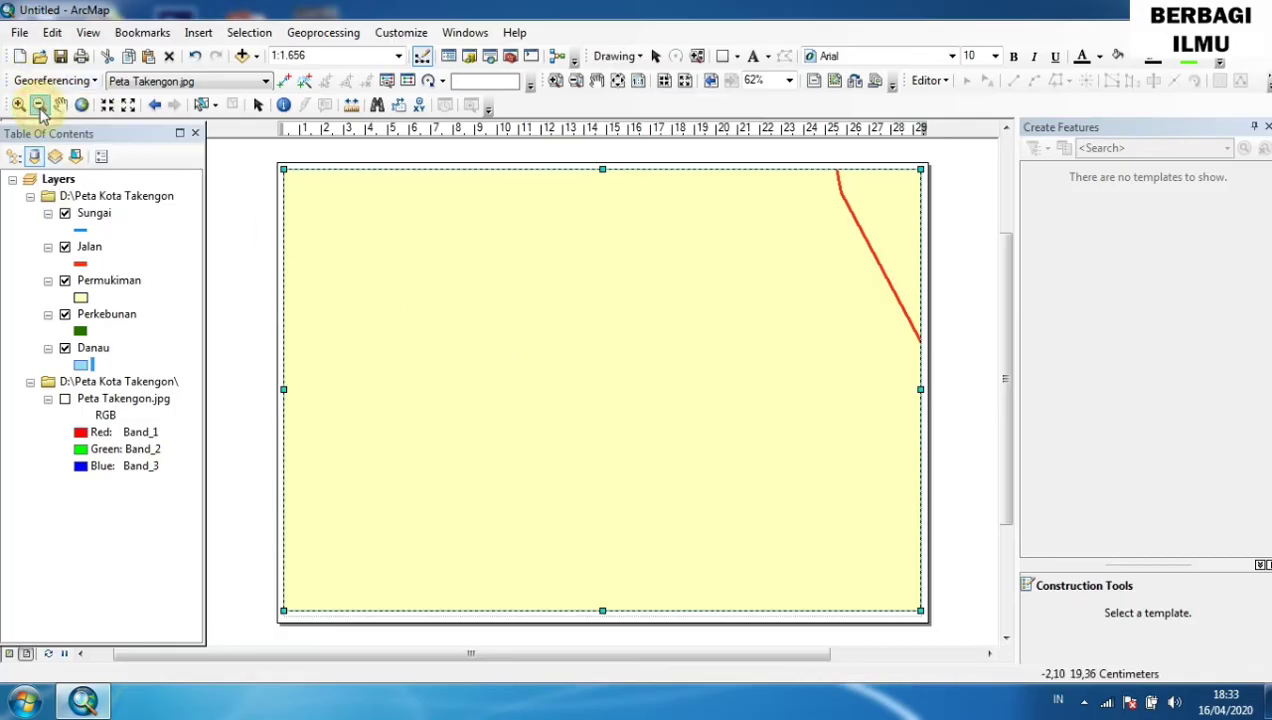
left_click(579, 392)
left_click(579, 392)
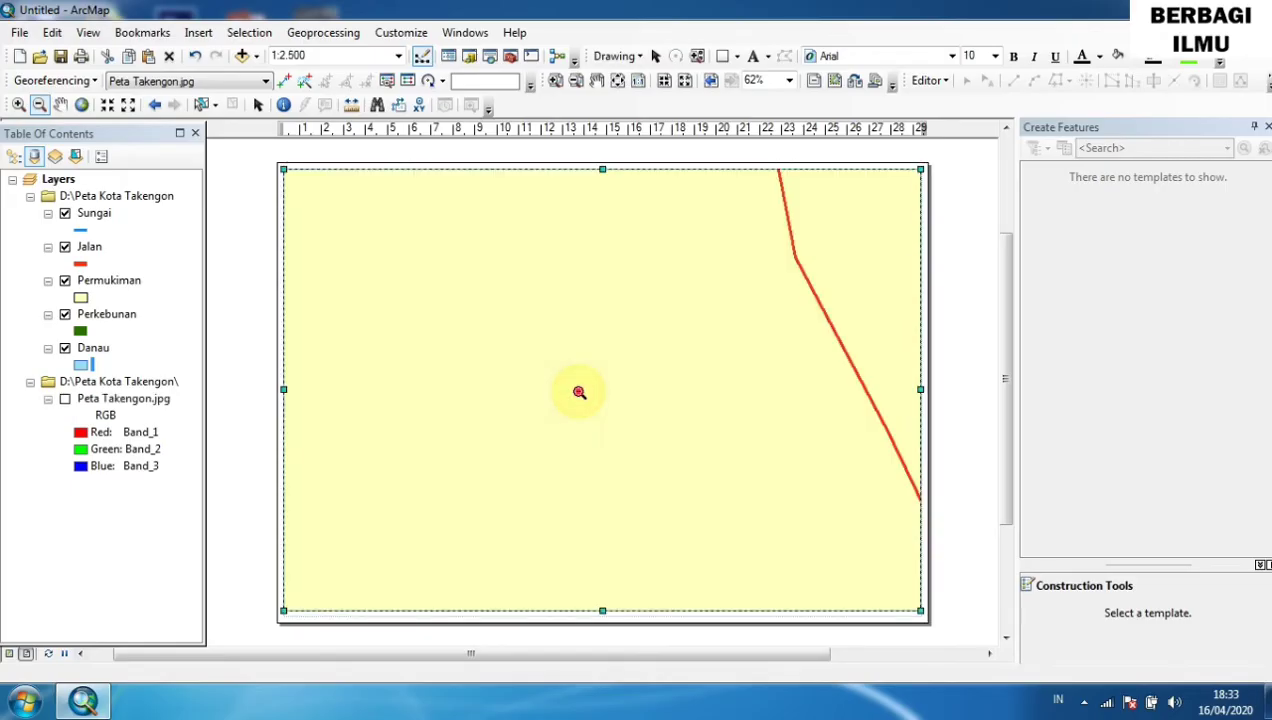
left_click(578, 391)
left_click(579, 392)
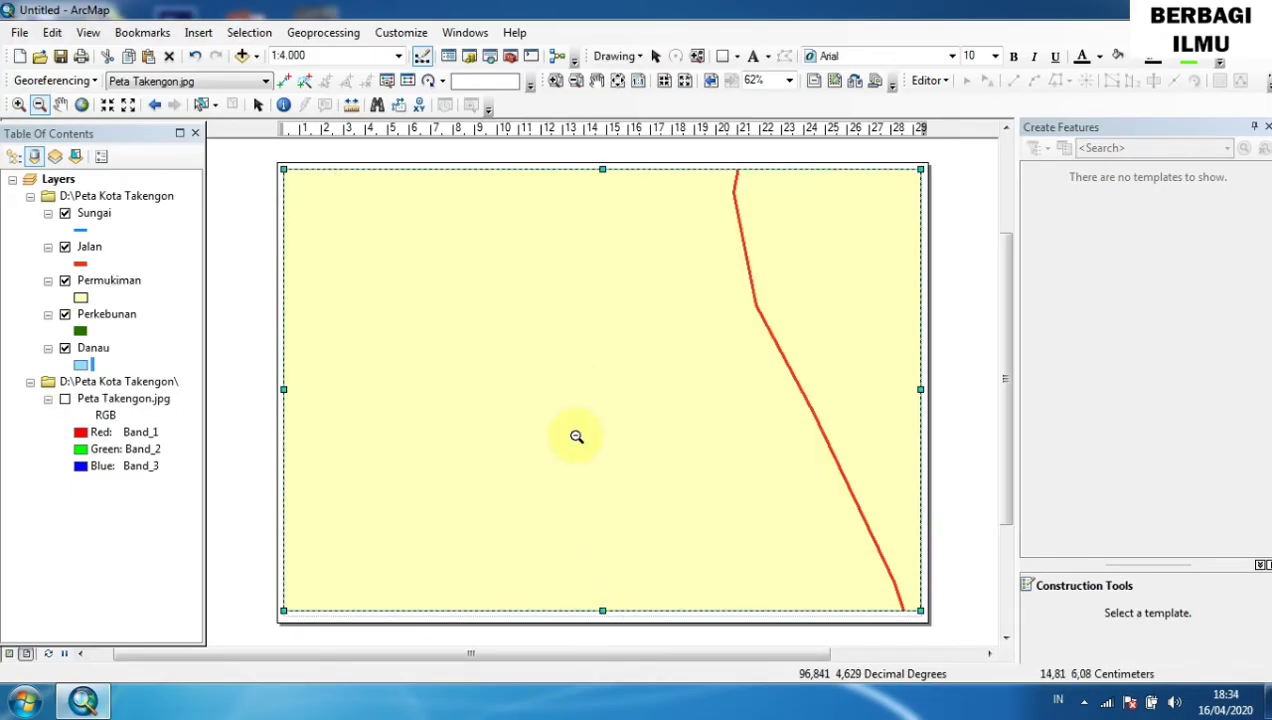
left_click(497, 384)
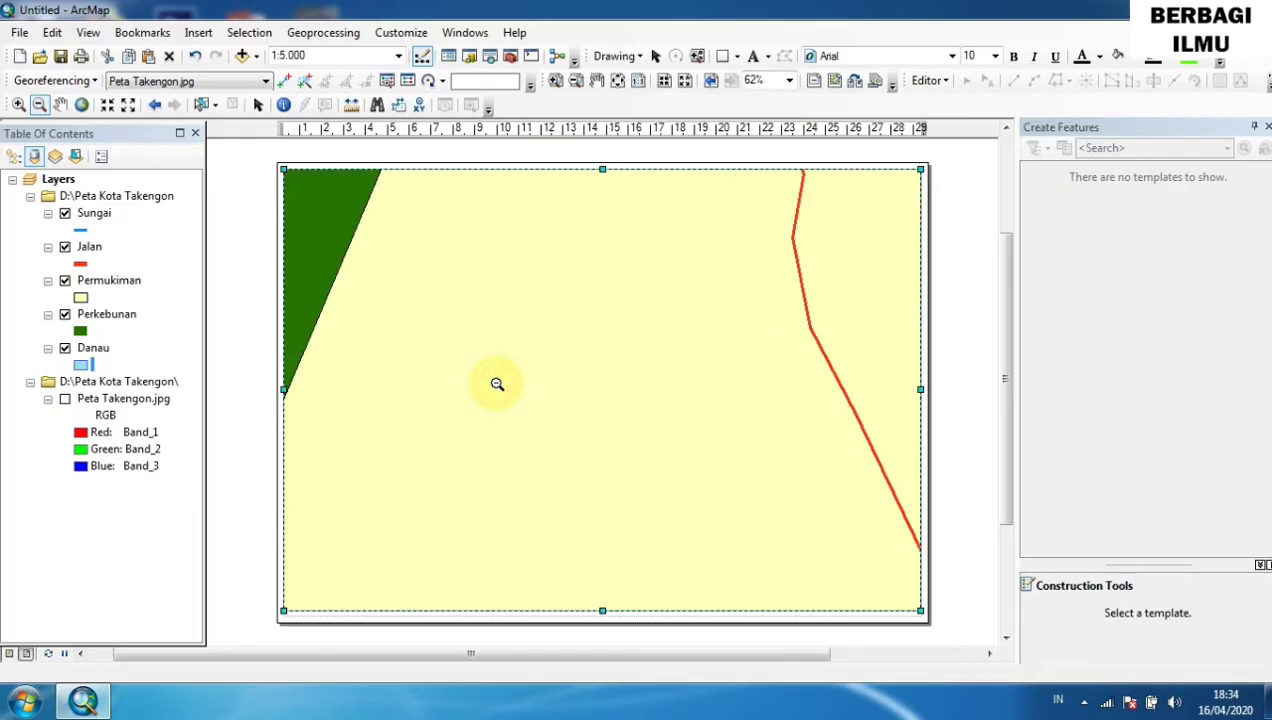
left_click(497, 384)
left_click(497, 384)
left_click(497, 384)
left_click(497, 384)
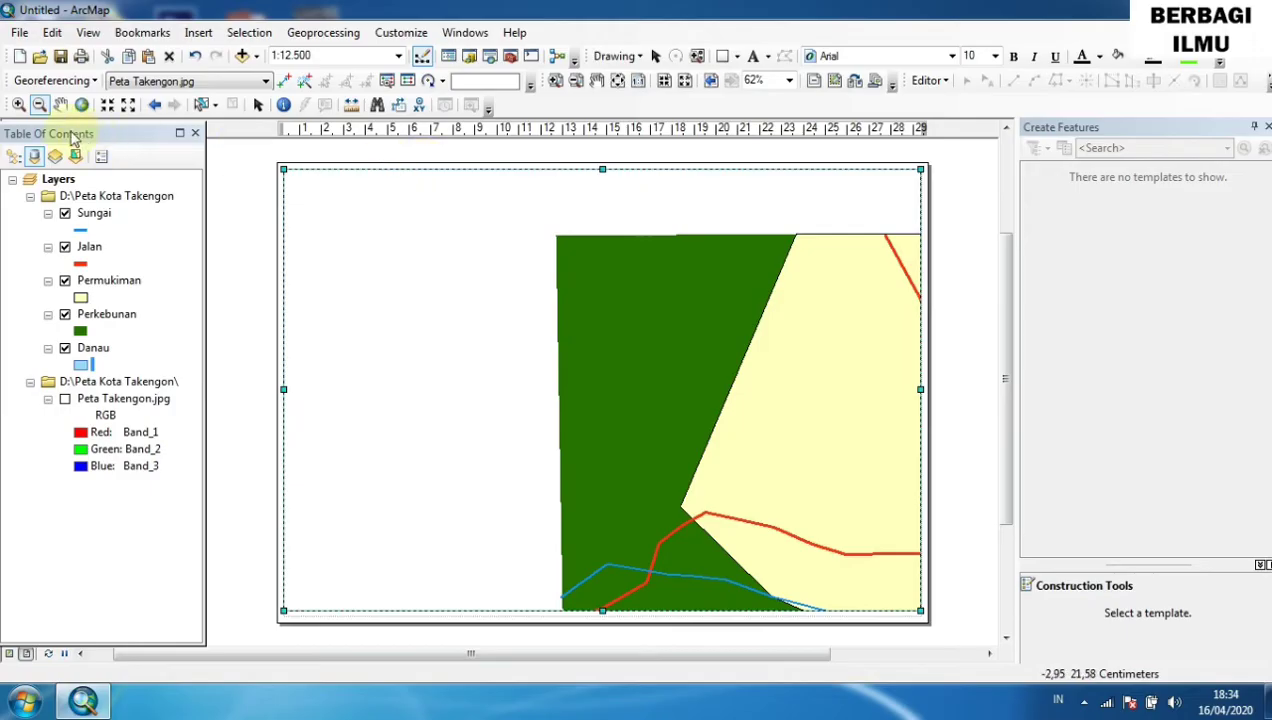
Reduce the map to a scale of 1:20.000 and pan it so its whole extent fits inside the data frame.
left_click(60, 104)
left_click_drag(693, 380, 446, 331)
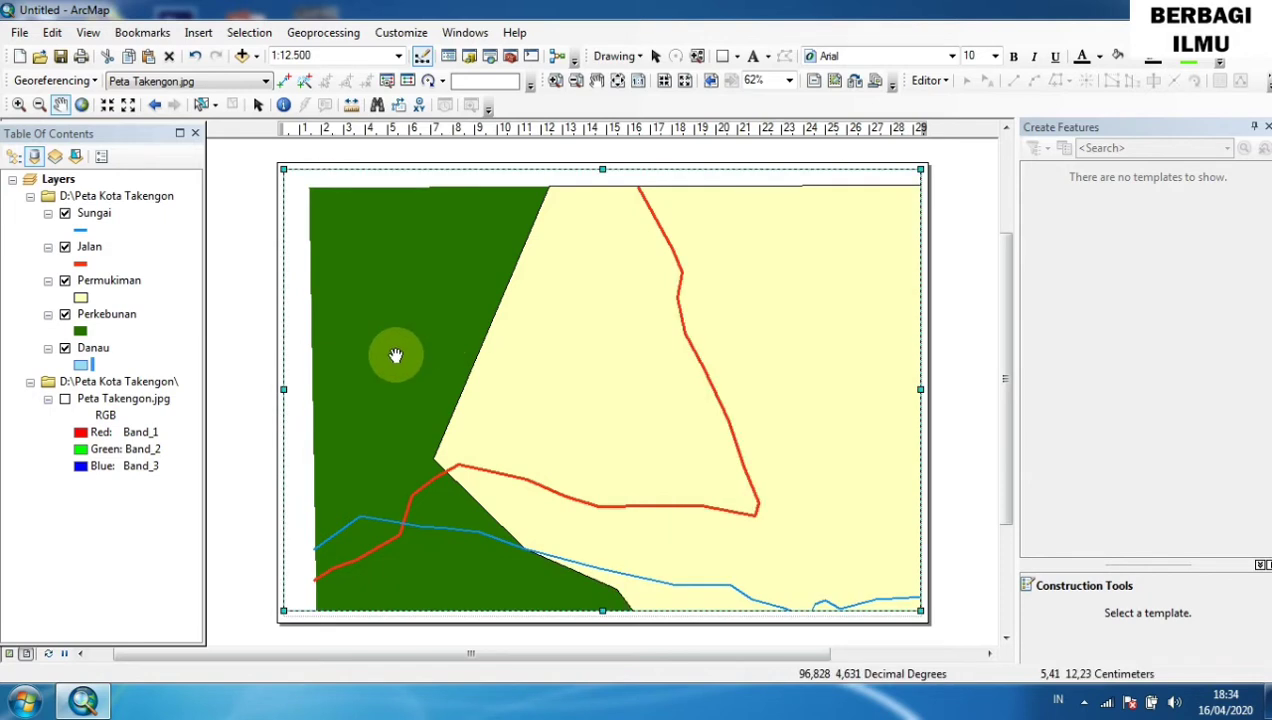
left_click(37, 106)
left_click(467, 346)
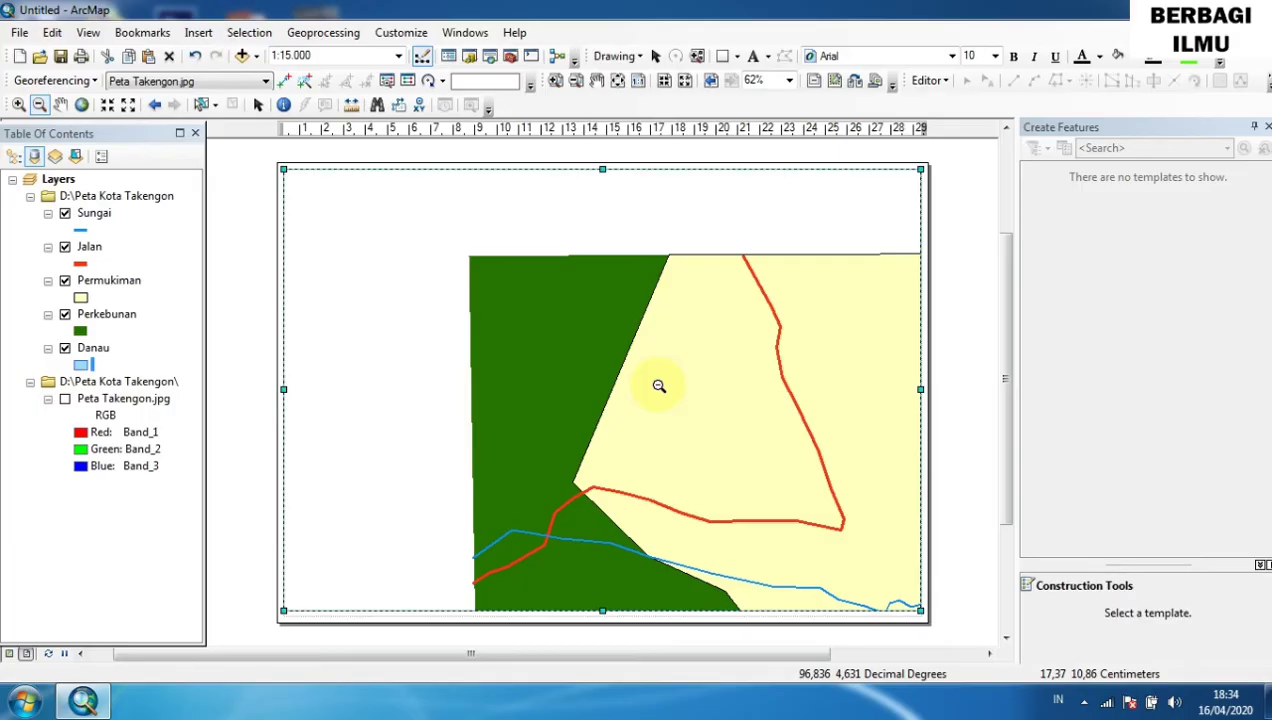
left_click(659, 386)
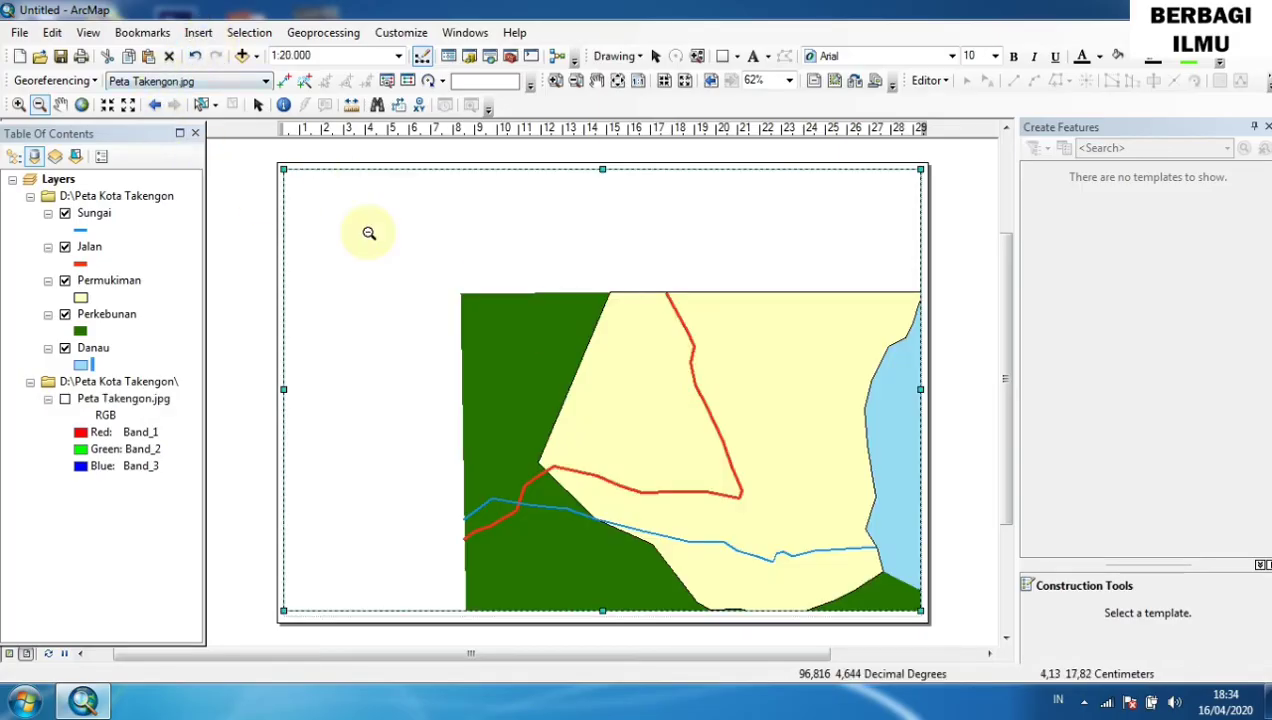
left_click(60, 104)
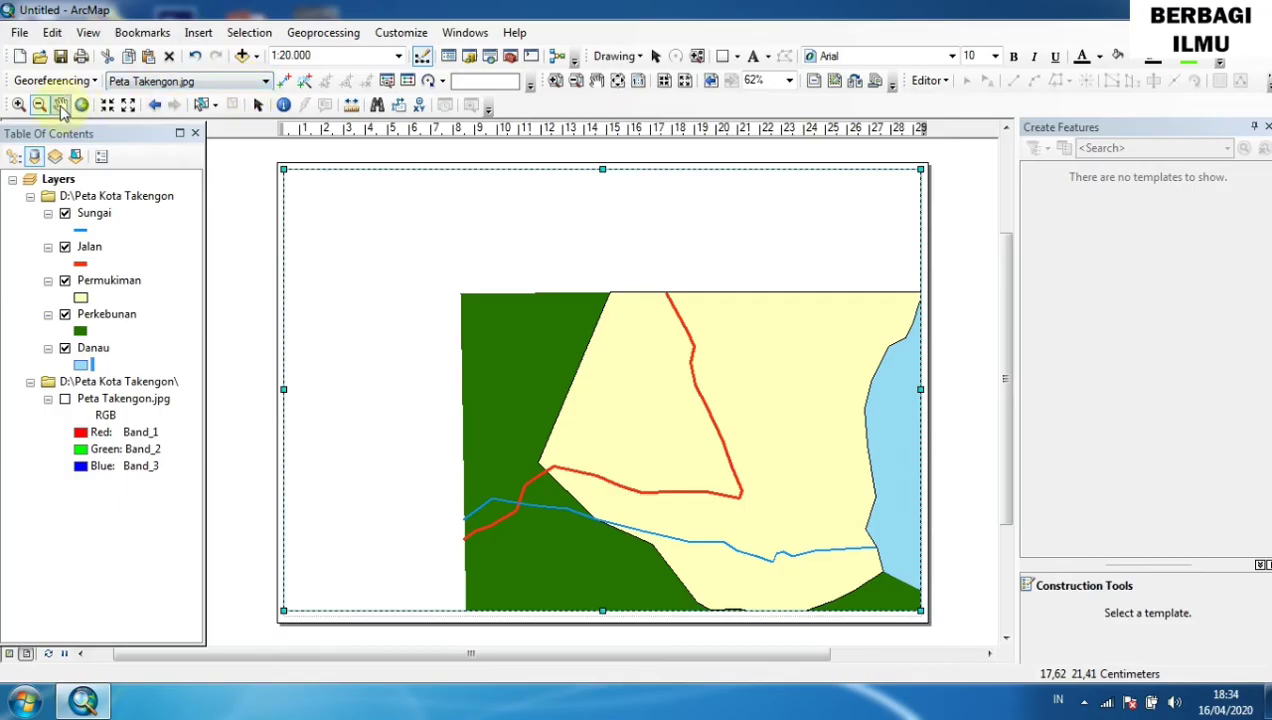
left_click_drag(580, 432, 410, 357)
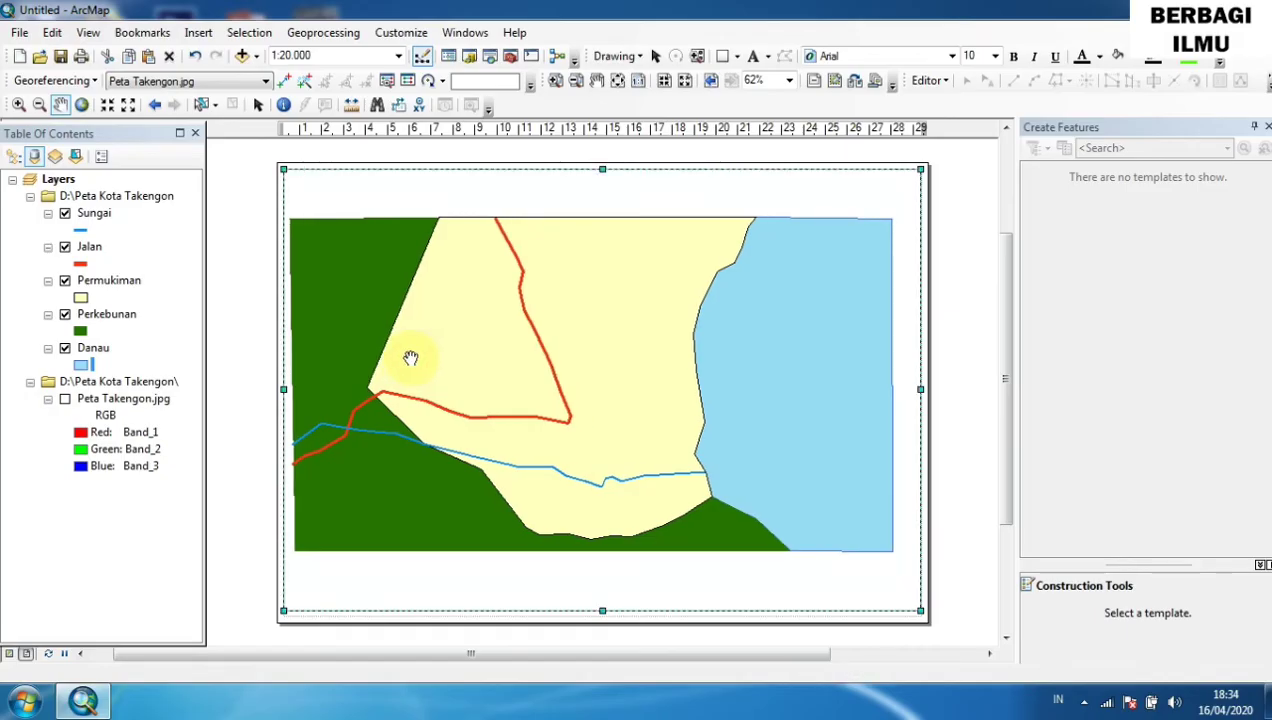
Set the map back to 1:24.000 and pan it near the data frame's left edge, slightly below mid-height.
left_click(39, 104)
left_click(520, 355)
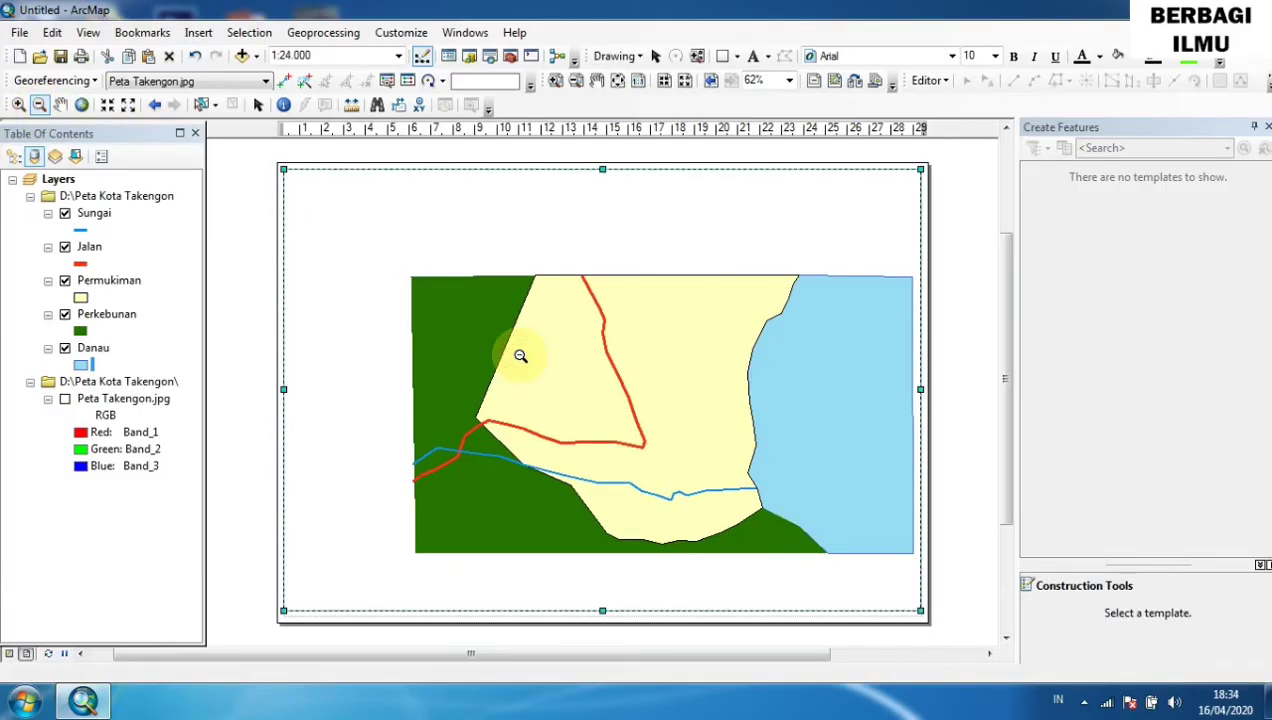
left_click(60, 104)
left_click_drag(616, 321, 514, 289)
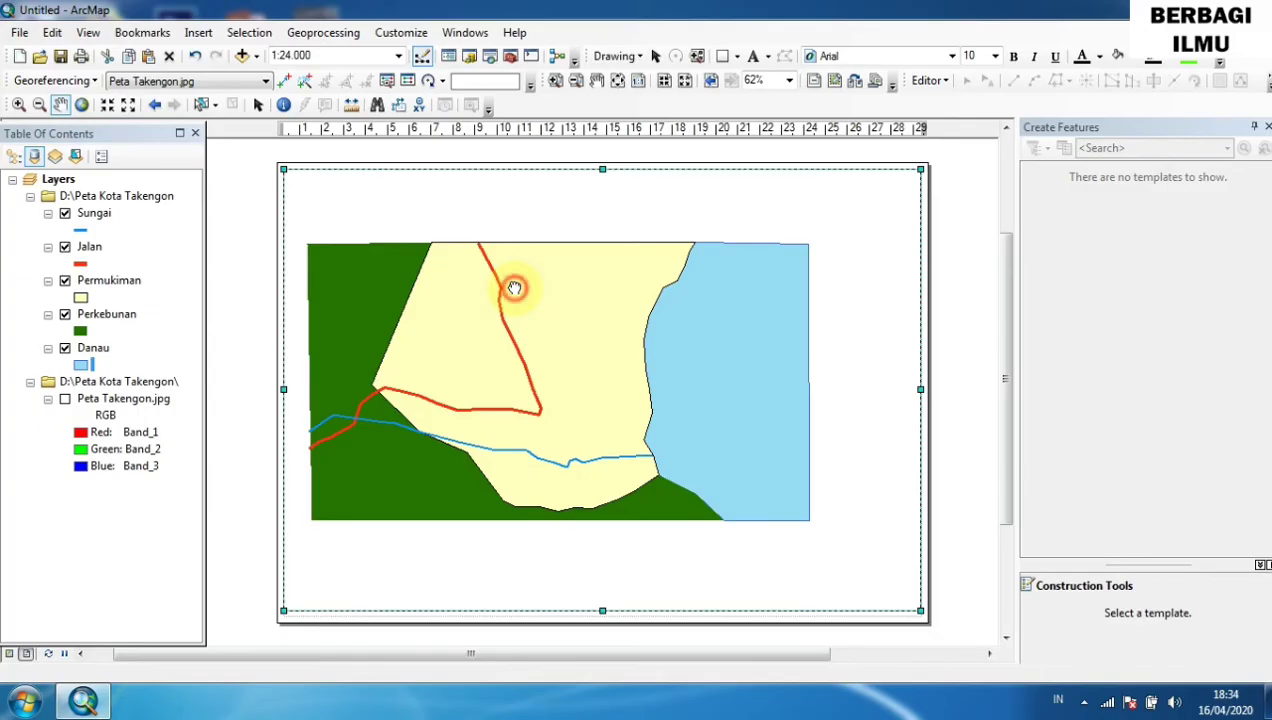
left_click_drag(514, 289, 514, 335)
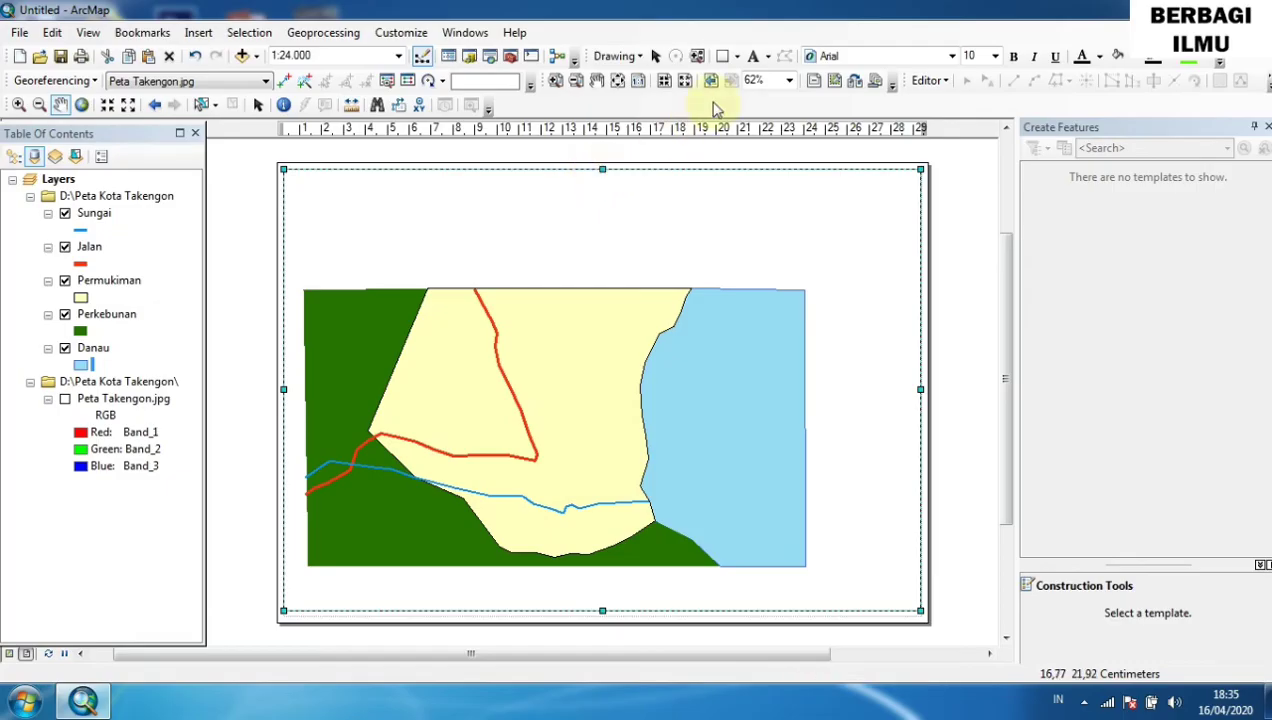
Shorten the data frame from its upper edge to about 18 cm tall and move it up to about the page's mid-height.
left_click(656, 57)
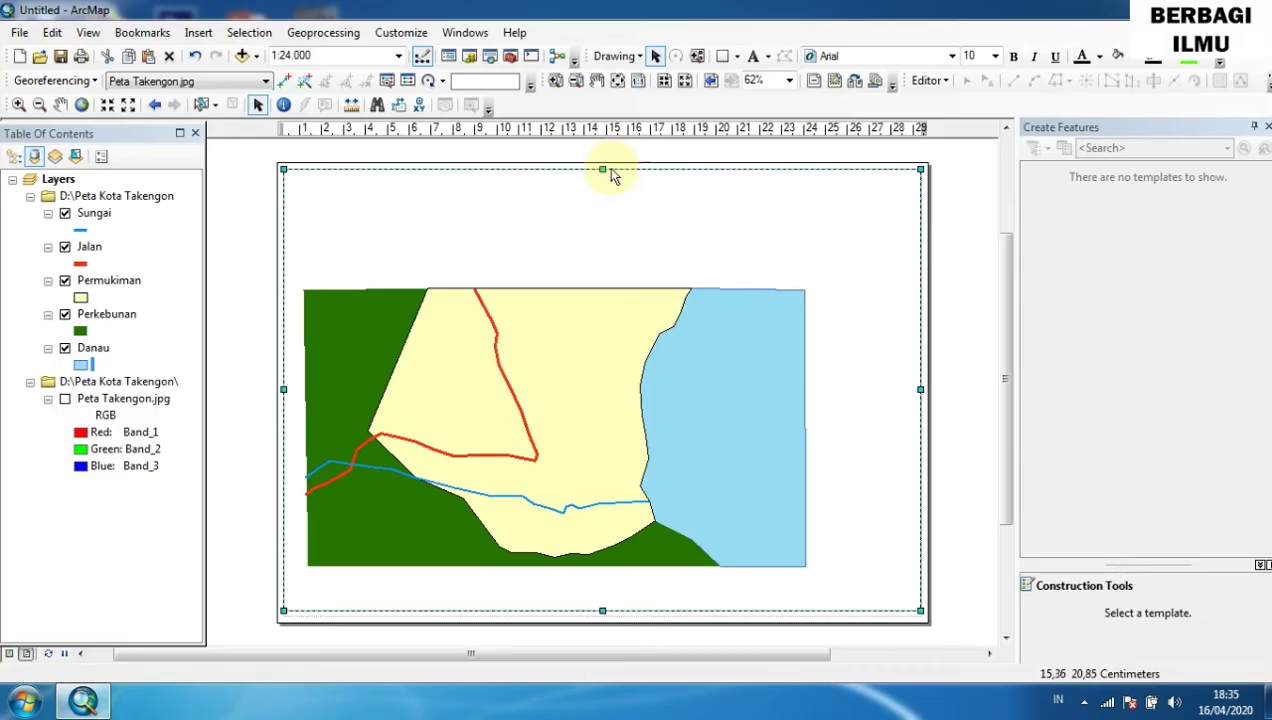
left_click_drag(602, 170, 600, 212)
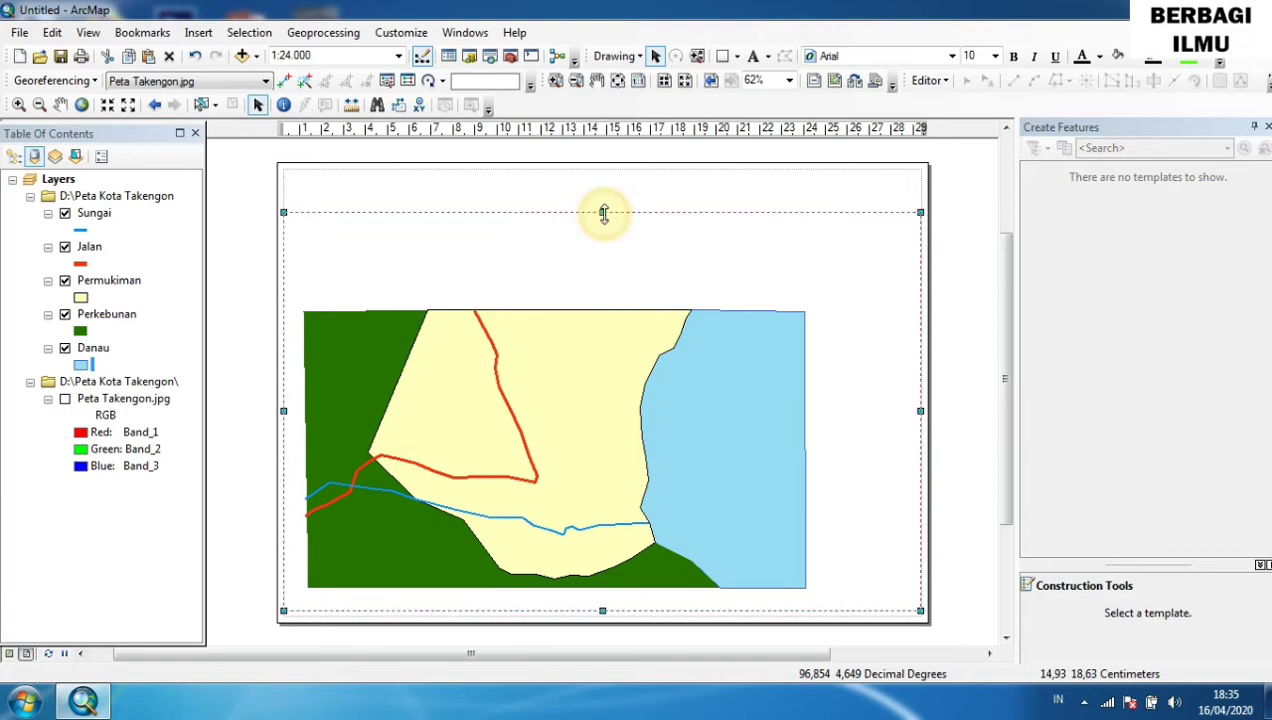
left_click_drag(604, 212, 605, 221)
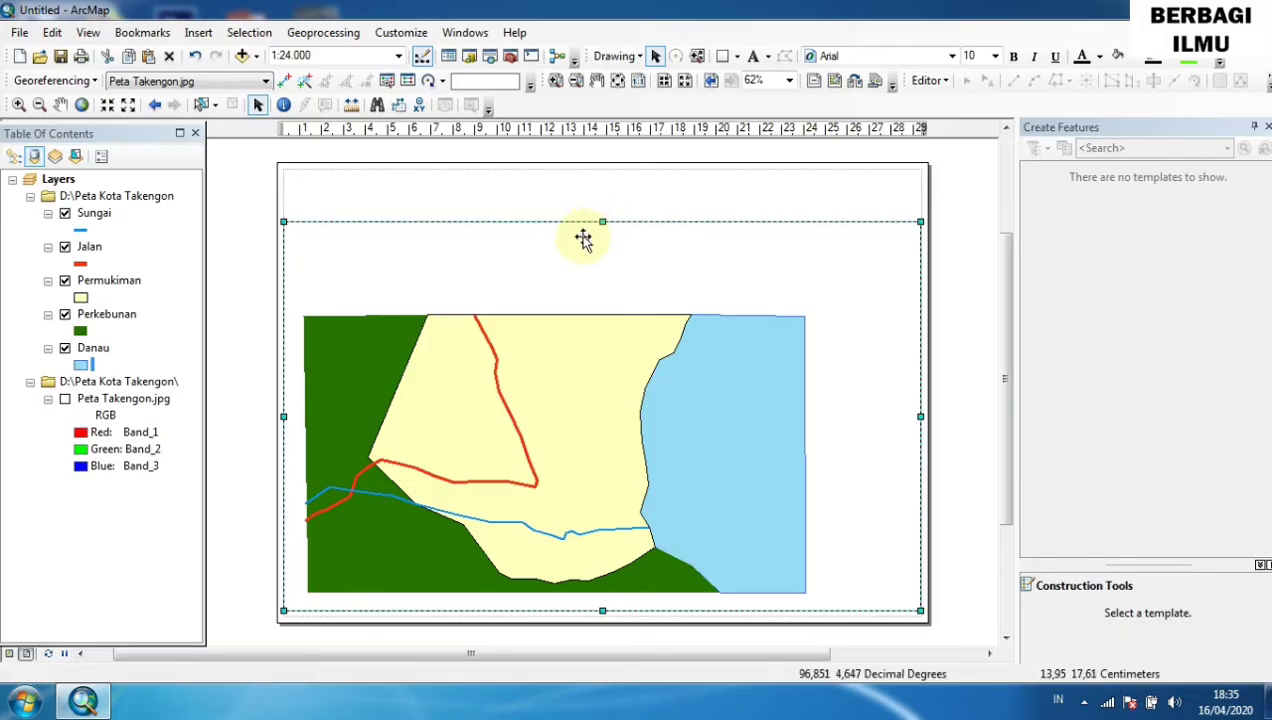
left_click_drag(579, 247, 577, 225)
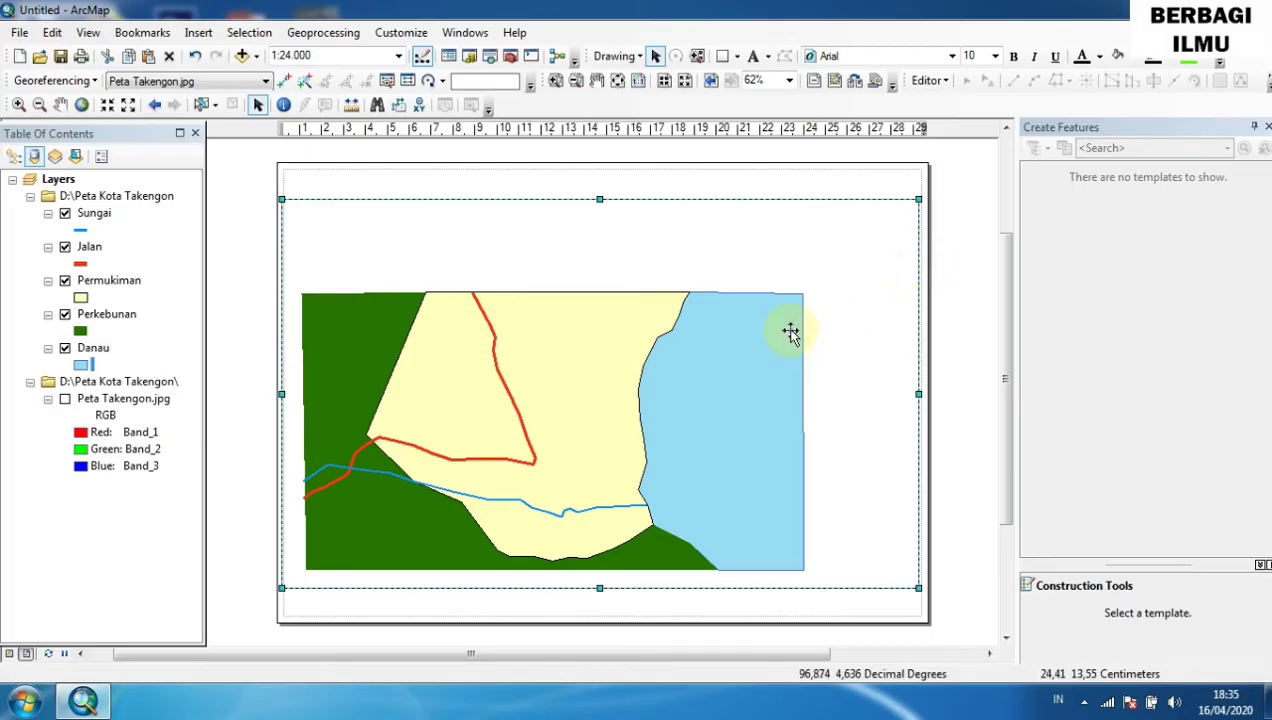
Set the data frame's extent to Fixed Scale at 1:24.000 in its properties.
right_click(642, 357)
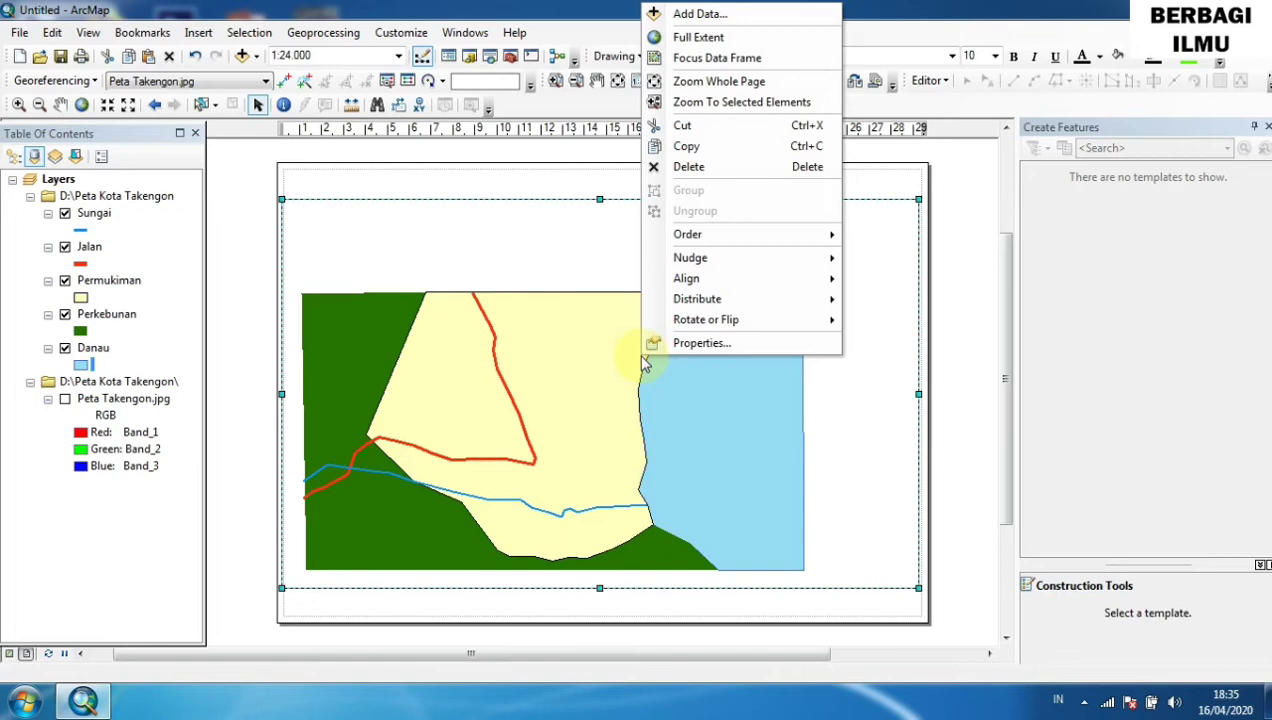
left_click(703, 343)
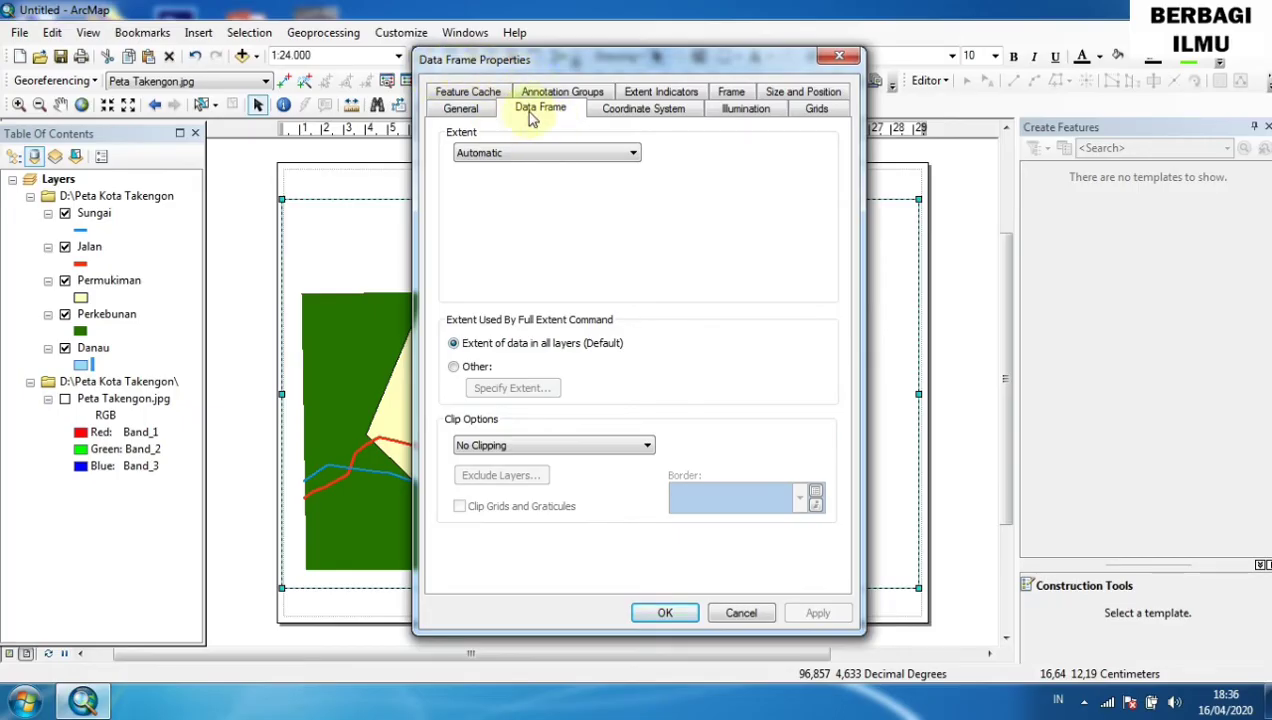
left_click(466, 111)
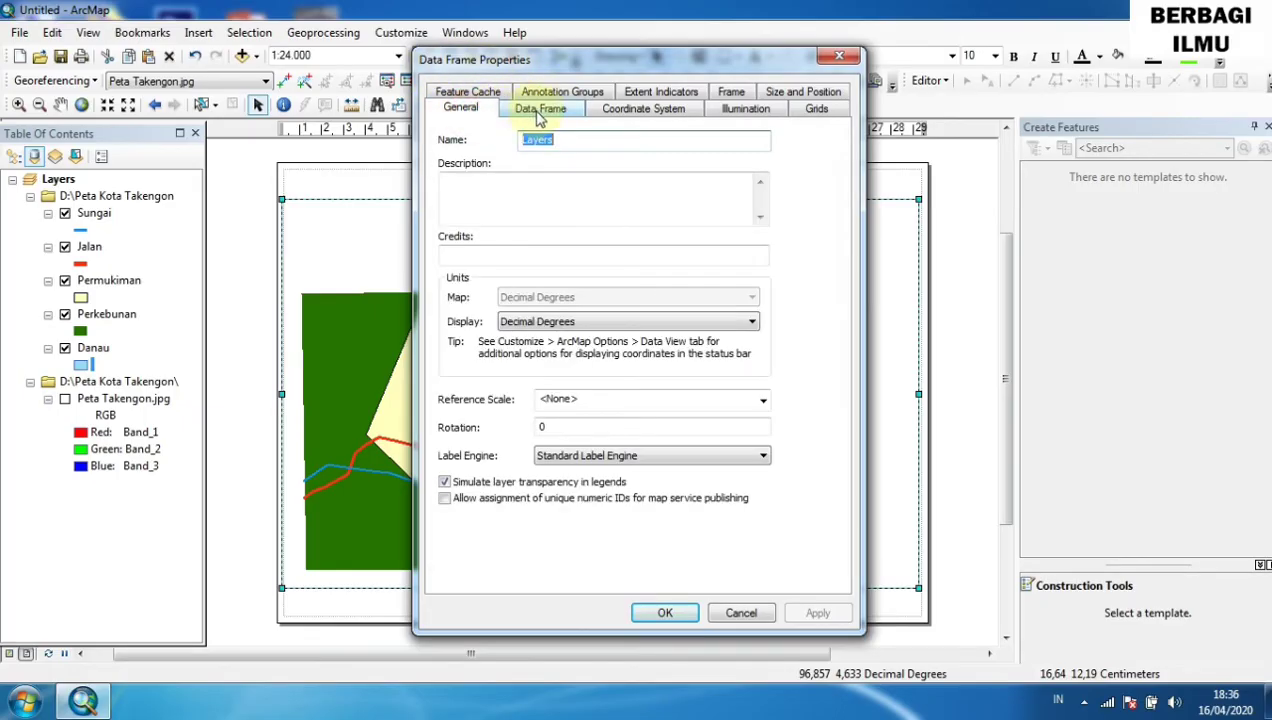
left_click(533, 109)
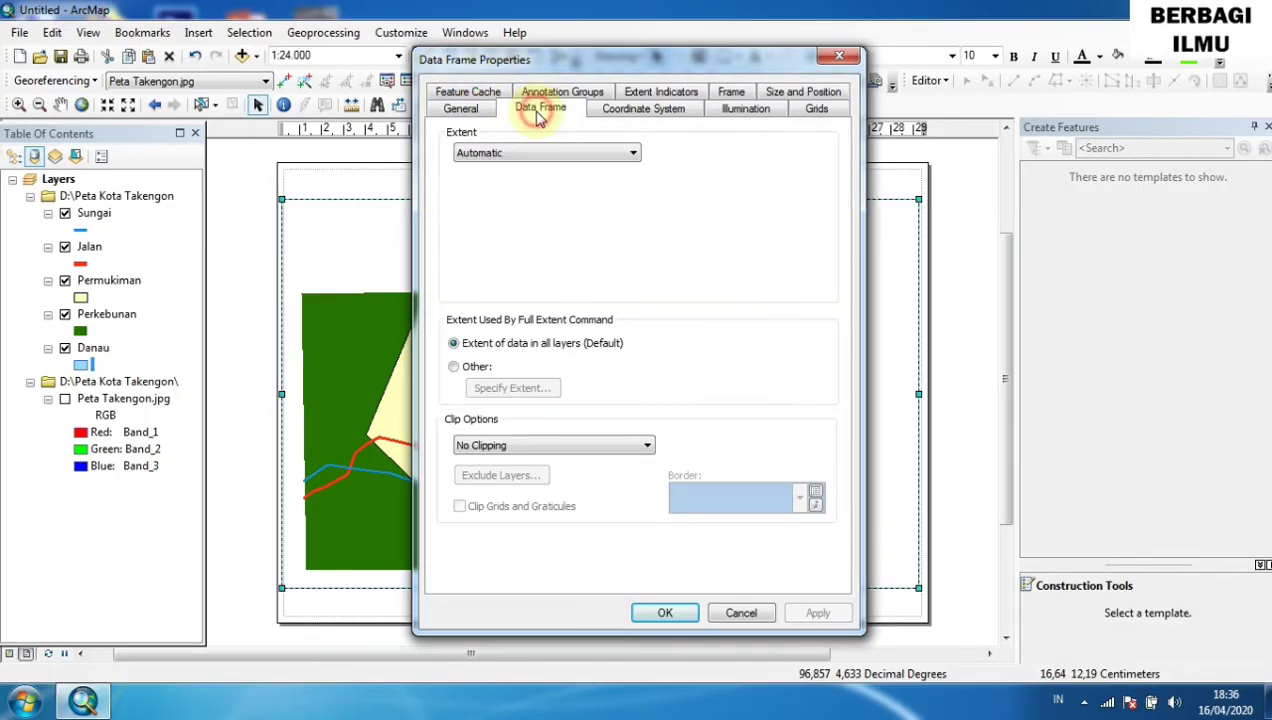
left_click(573, 155)
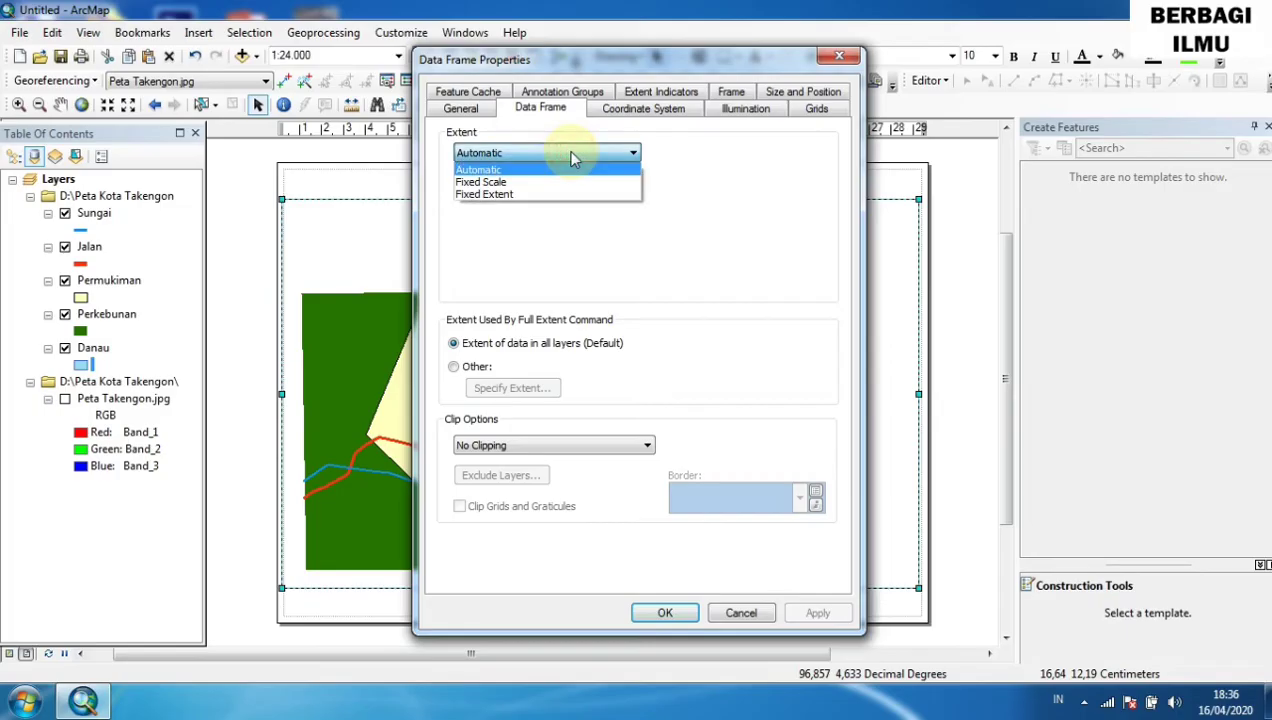
left_click(503, 185)
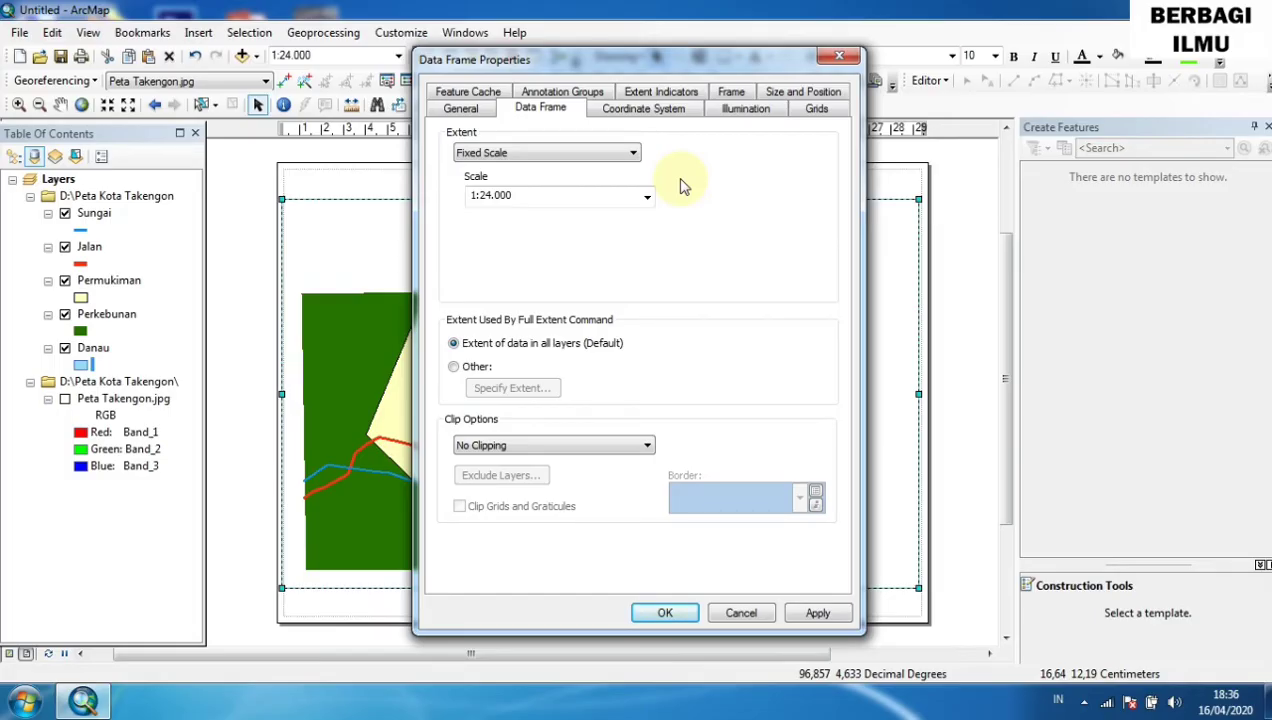
Add a graticule with labels to the data frame, with parallels and meridians every 30 seconds and a simple border.
left_click(812, 113)
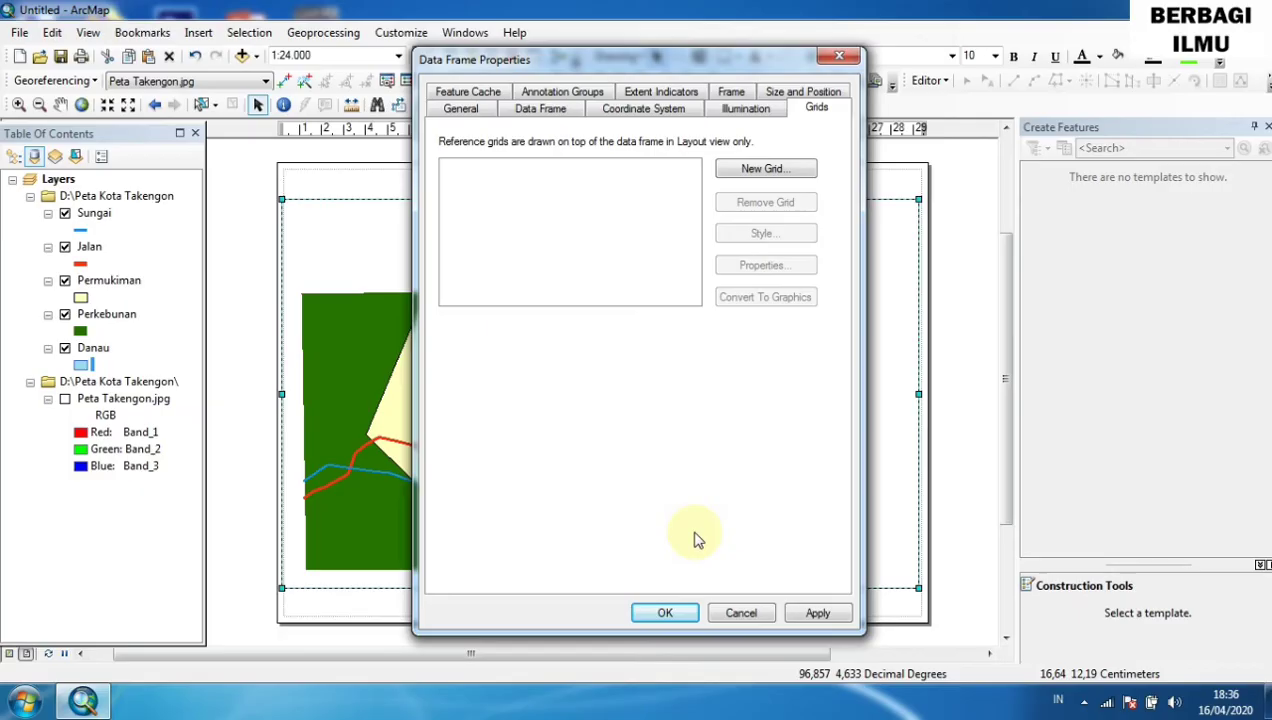
left_click(766, 176)
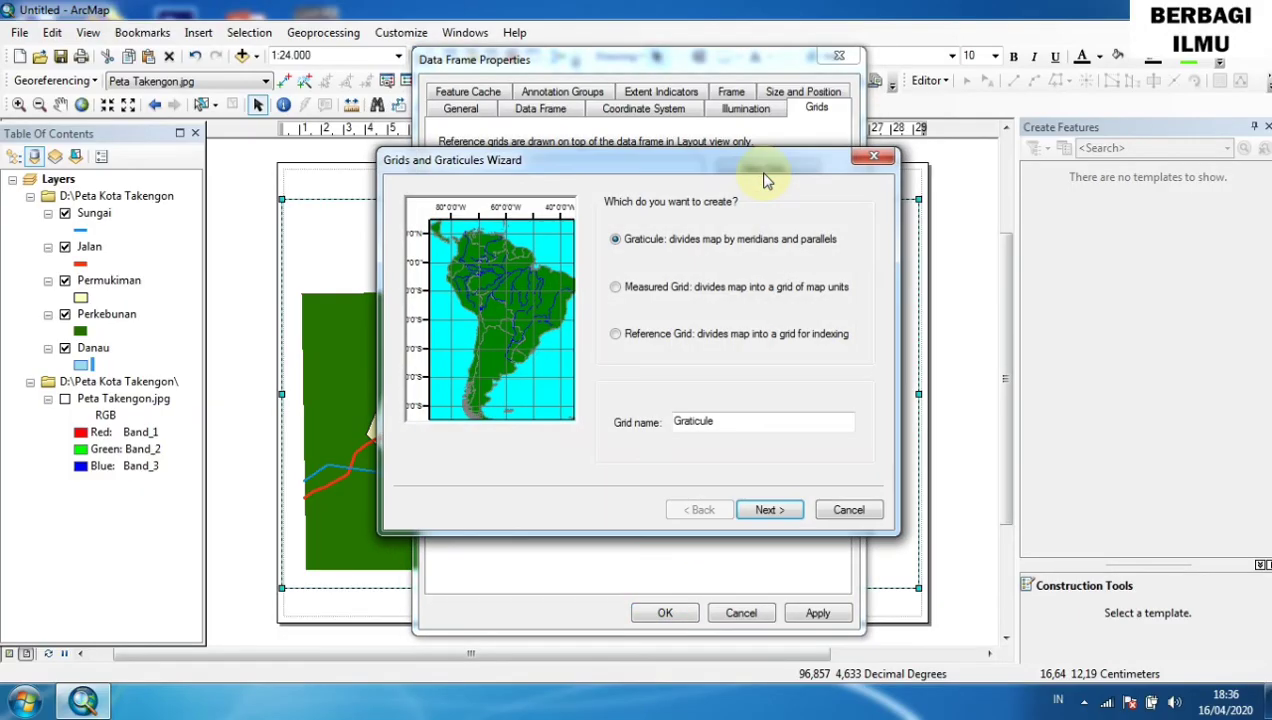
left_click(780, 512)
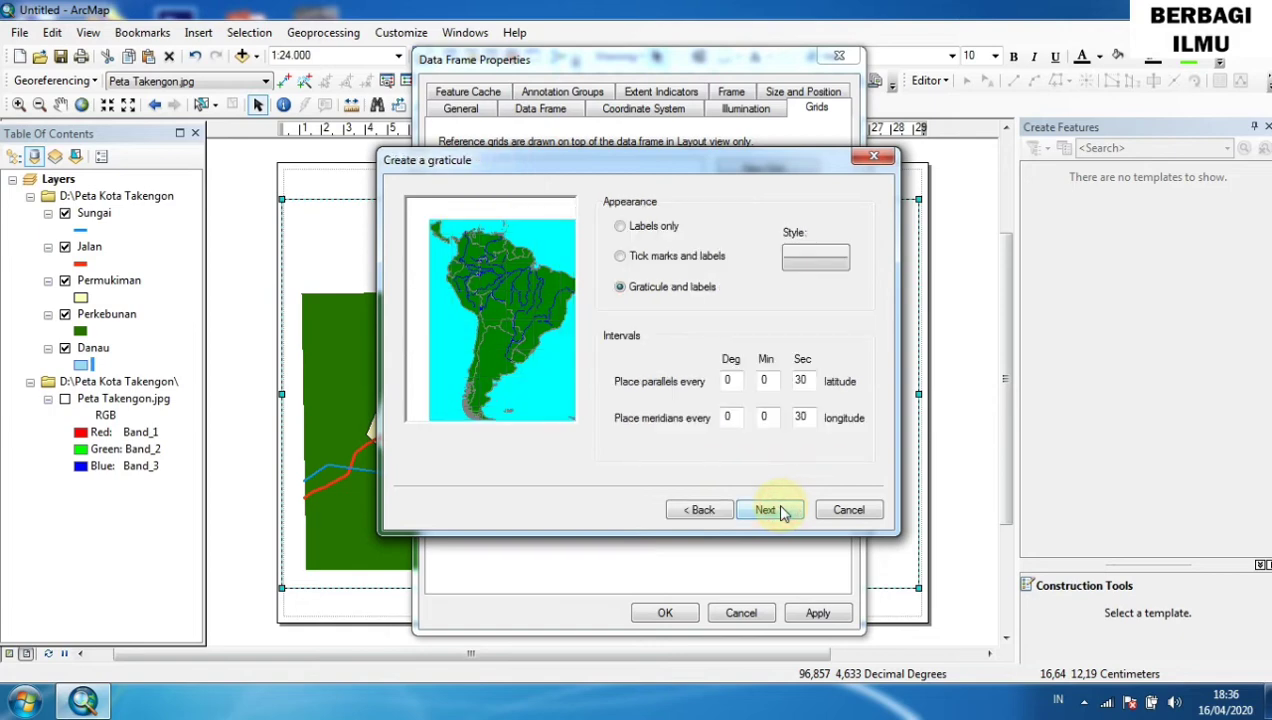
left_click(782, 512)
left_click(782, 512)
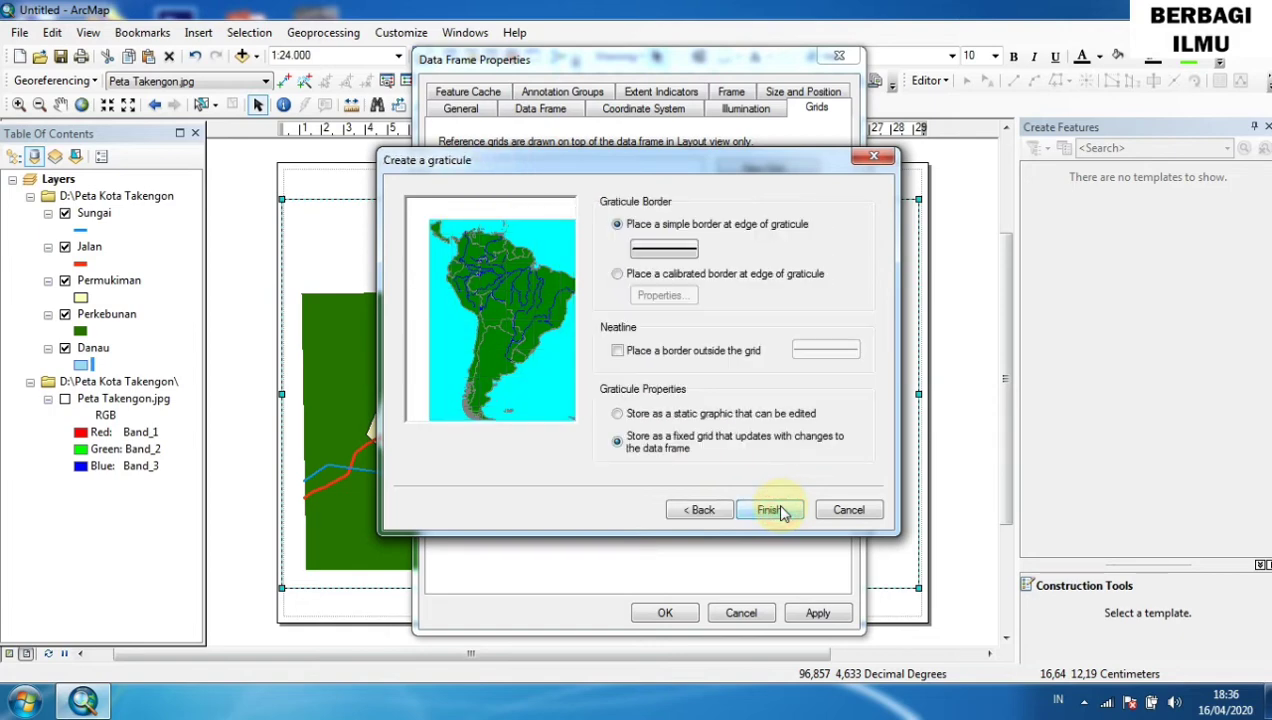
left_click(782, 512)
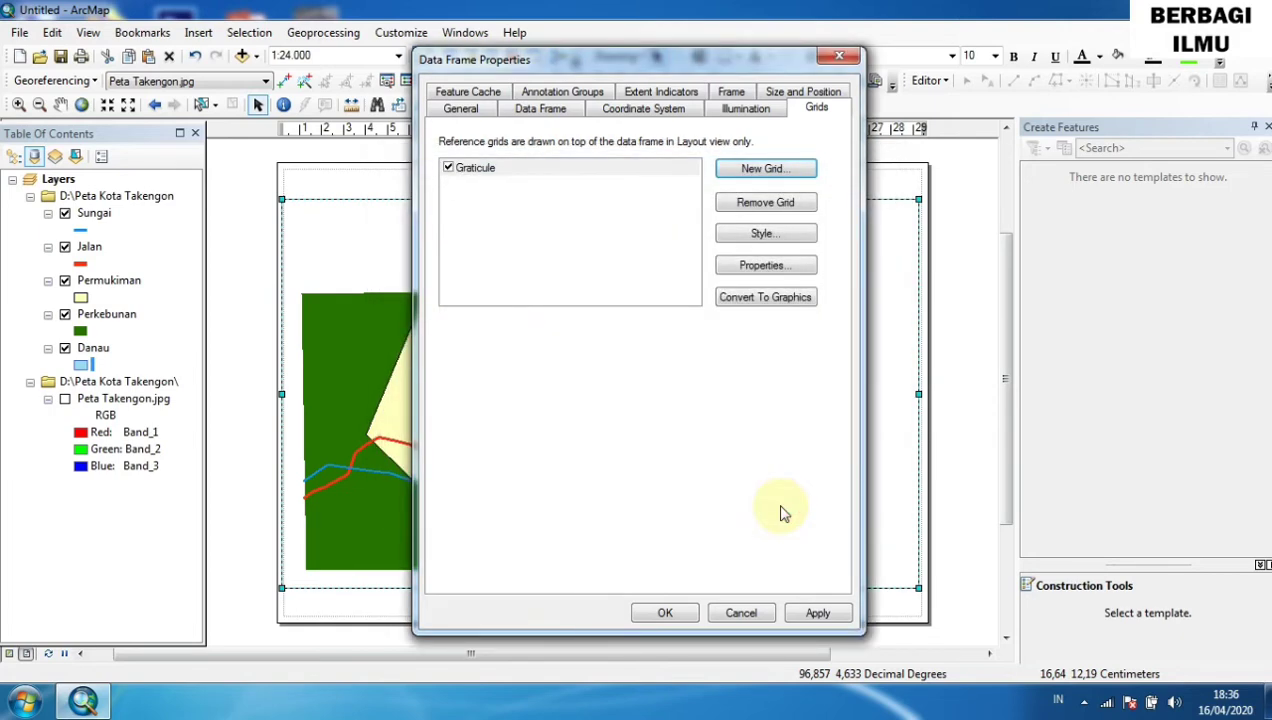
left_click(818, 614)
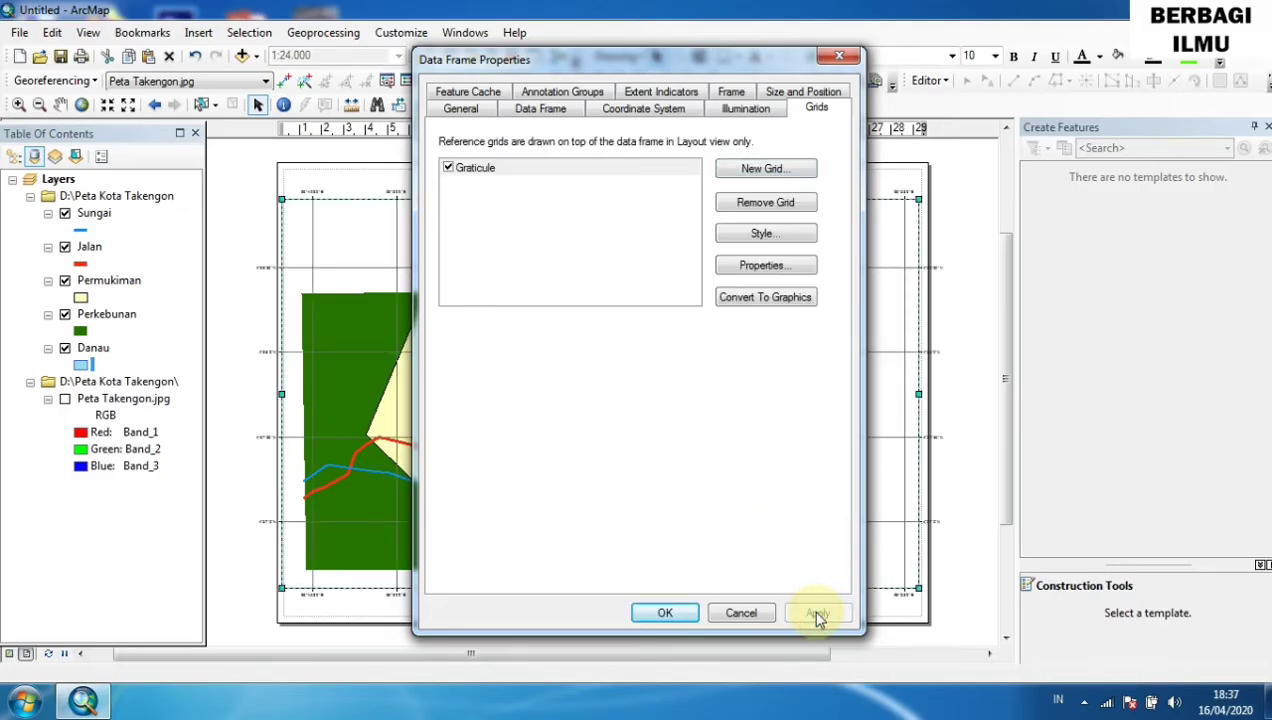
left_click(668, 613)
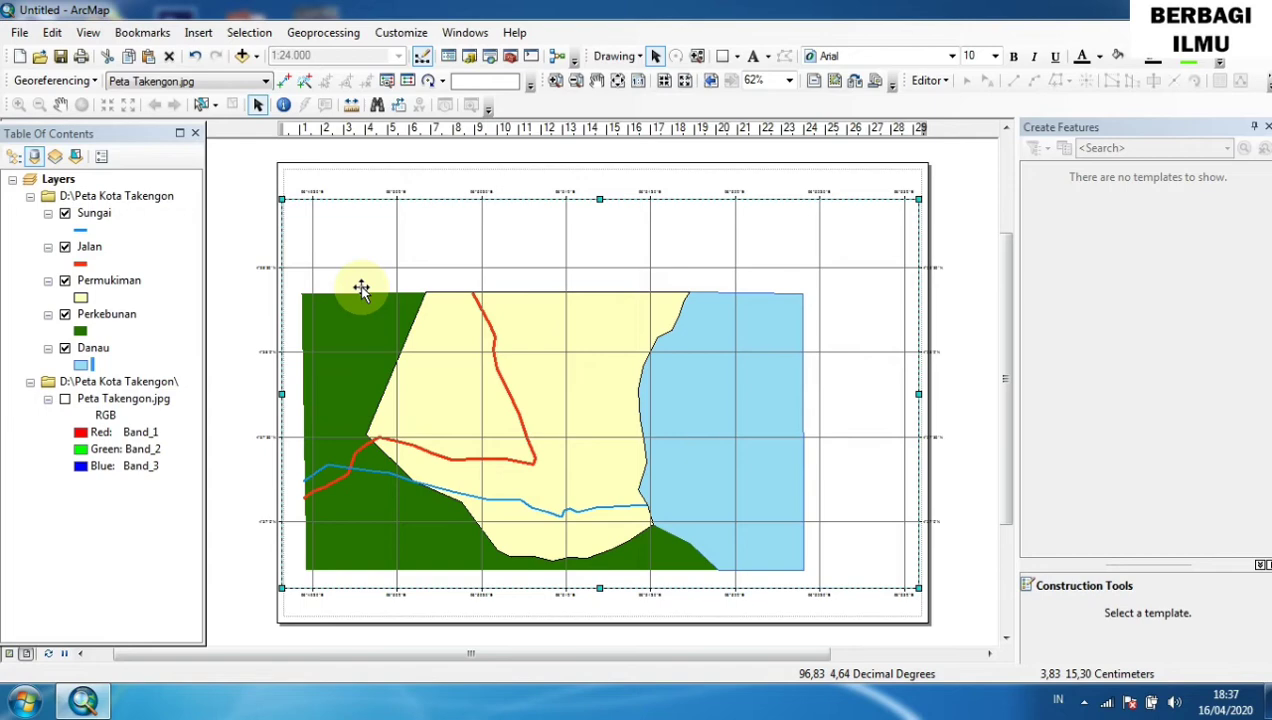
Examine the graticule's style properties, especially its label axes, format, font and orientation settings, and keep them as they are.
left_click(420, 322)
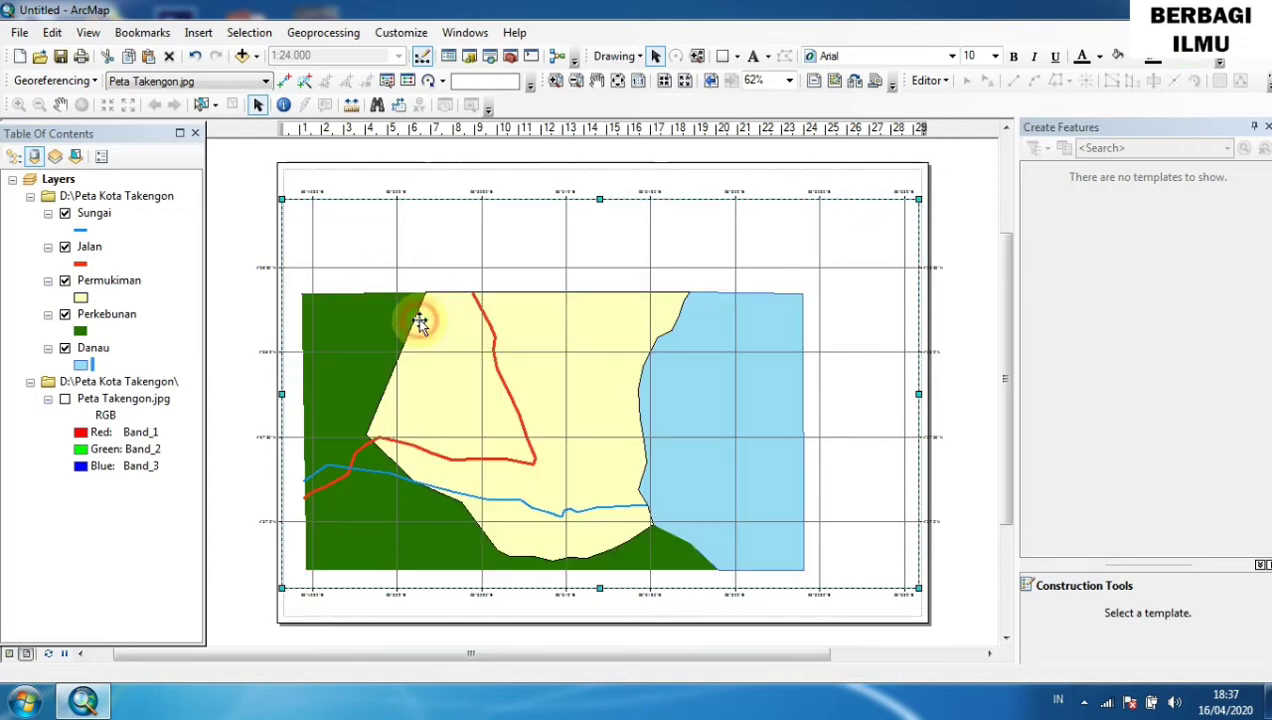
right_click(420, 322)
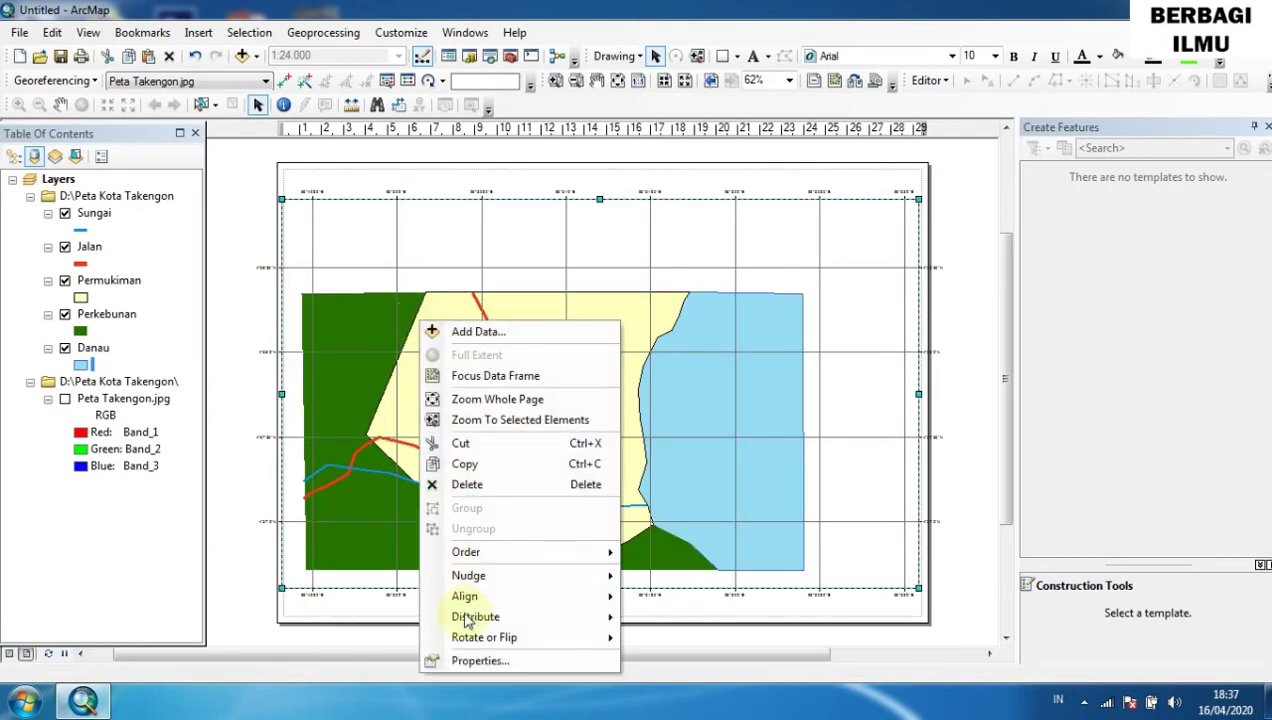
left_click(472, 660)
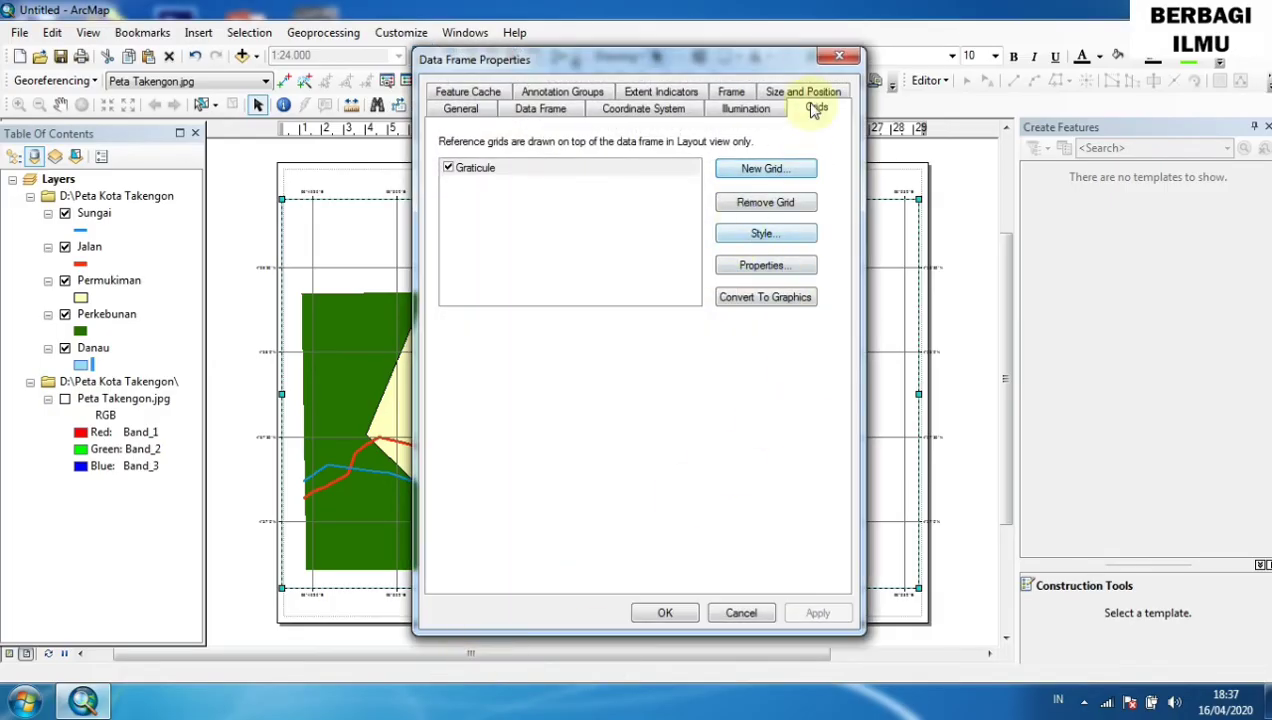
left_click(748, 234)
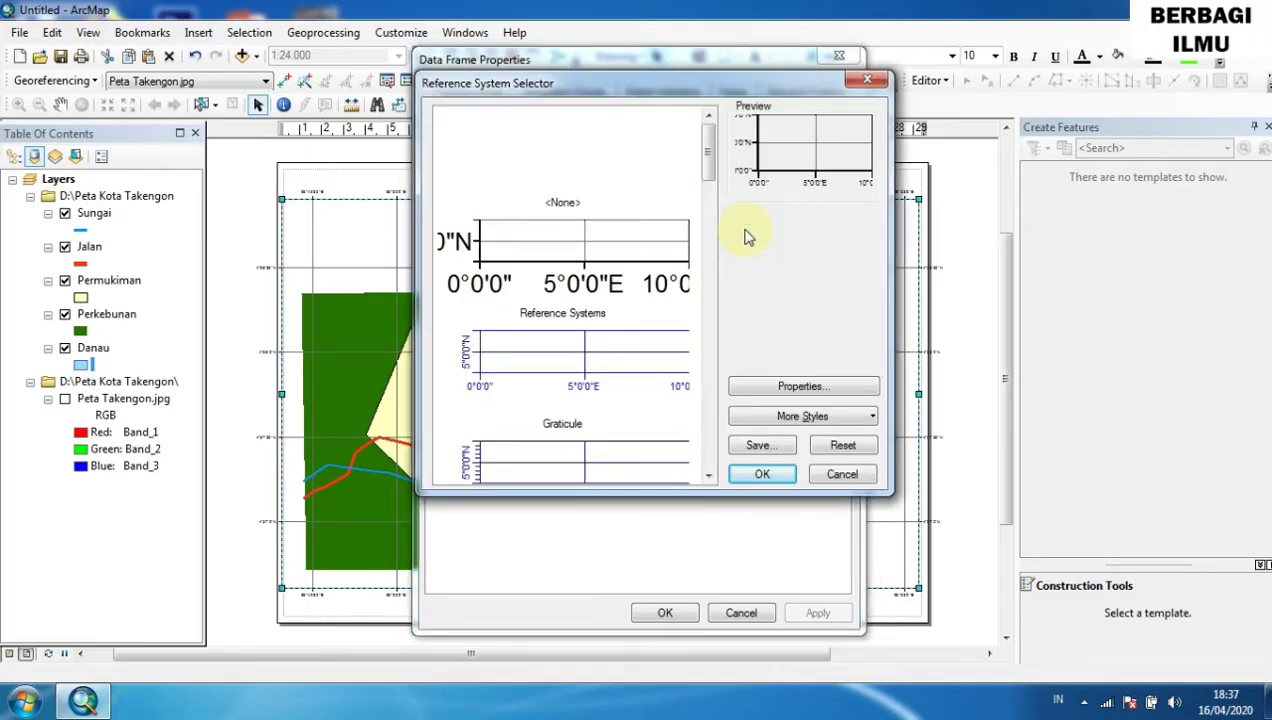
left_click(766, 389)
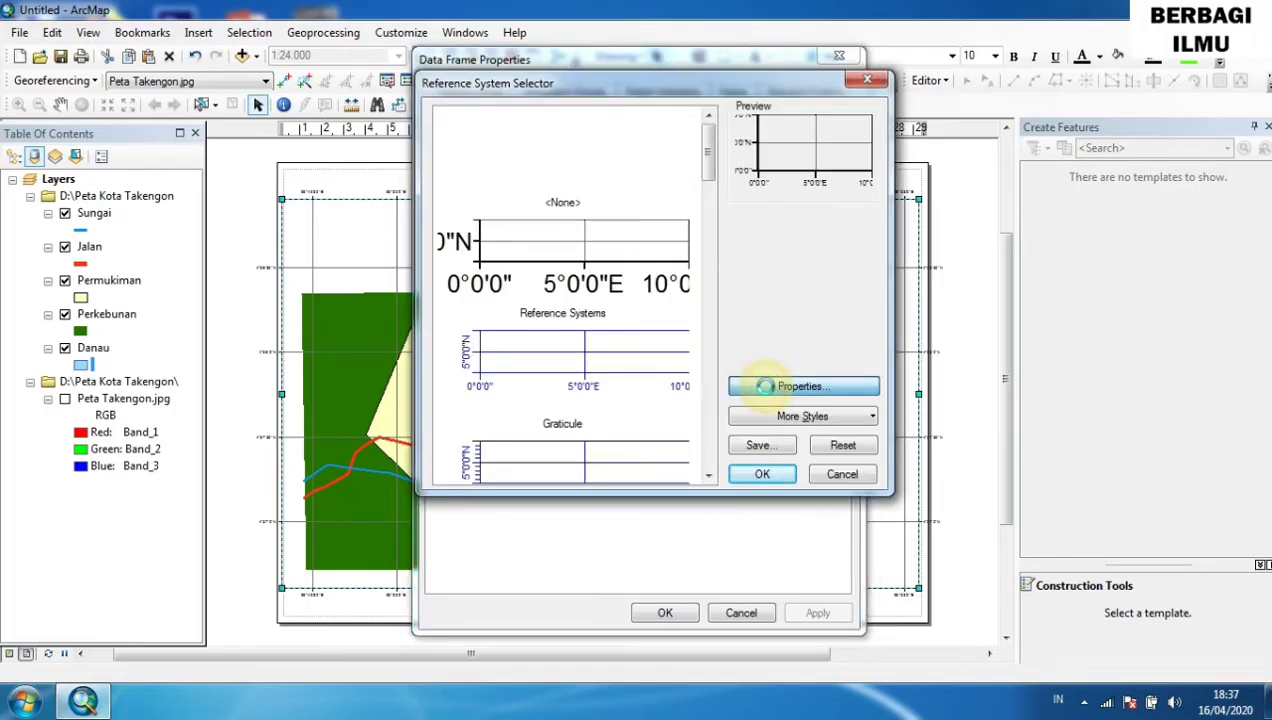
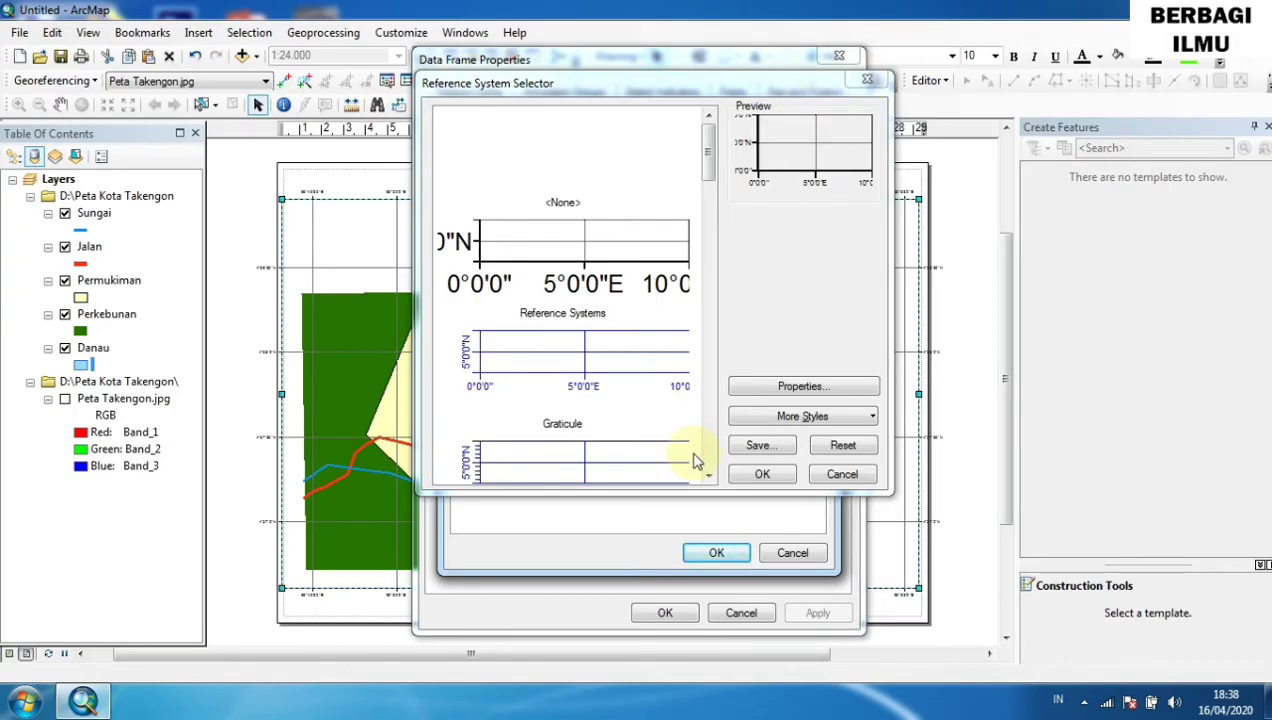
left_click(789, 450)
left_click(832, 445)
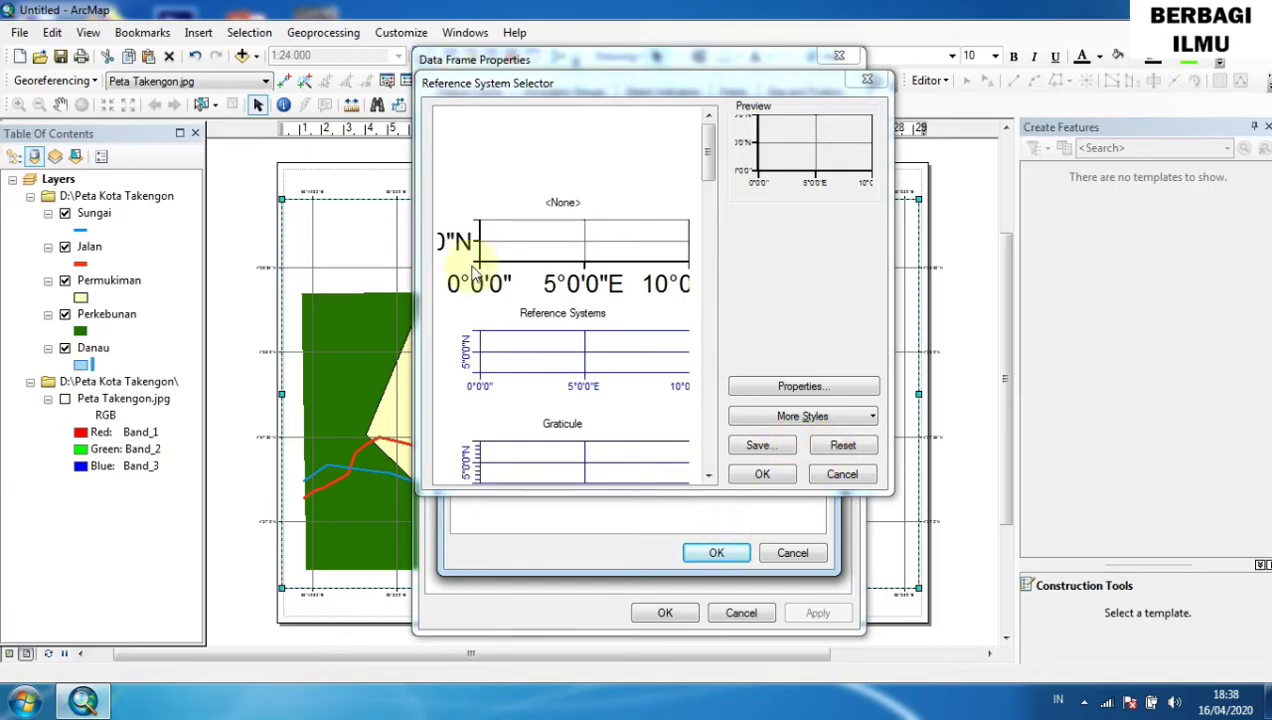
left_click(835, 55)
left_click(740, 473)
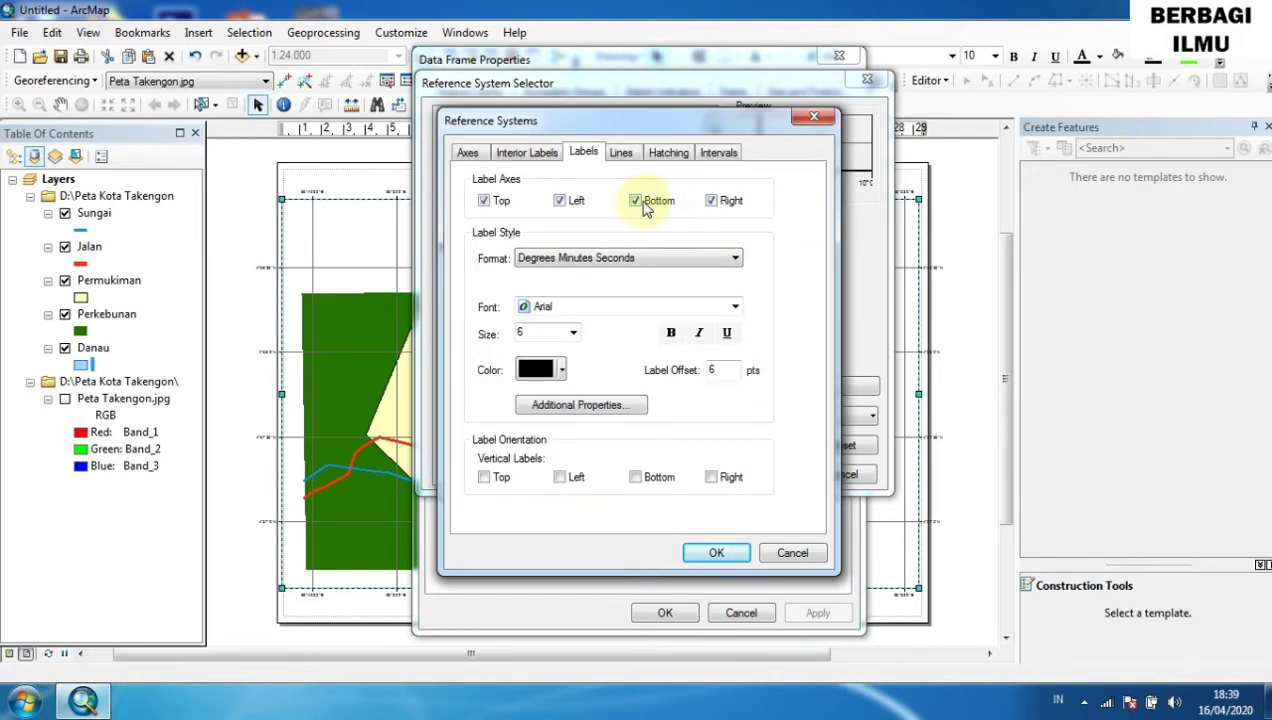
left_click(586, 163)
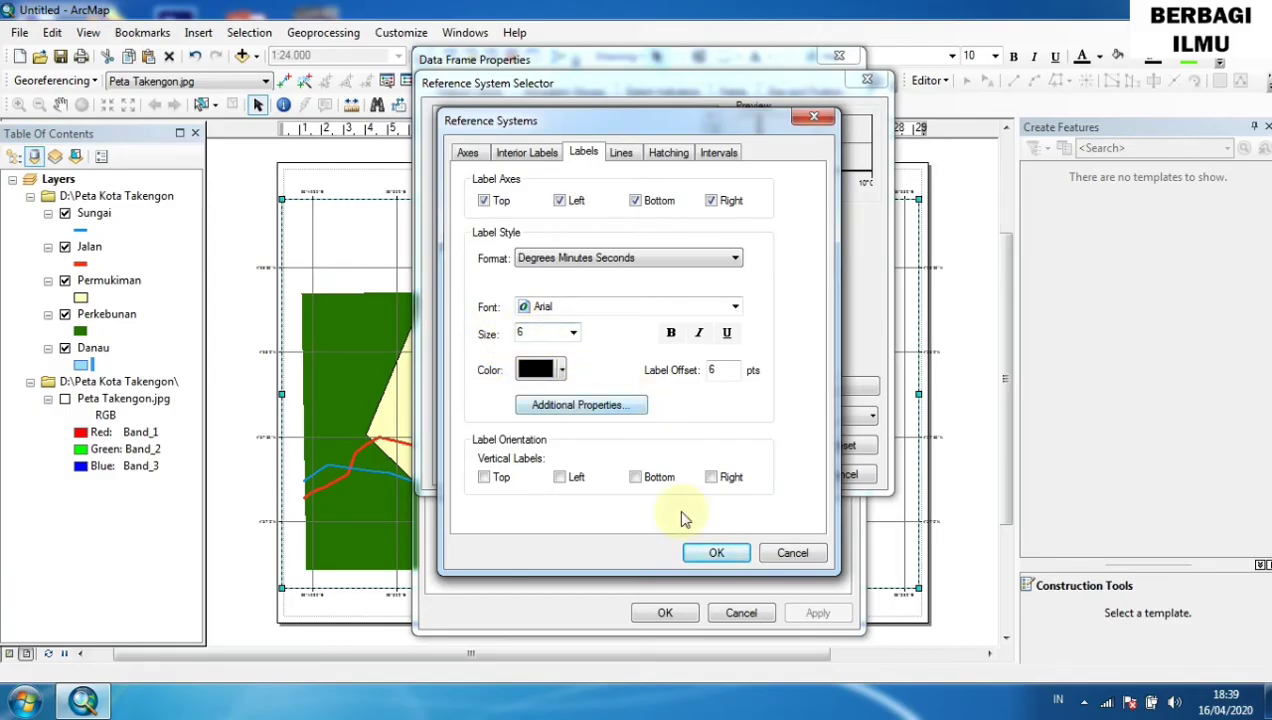
left_click(706, 562)
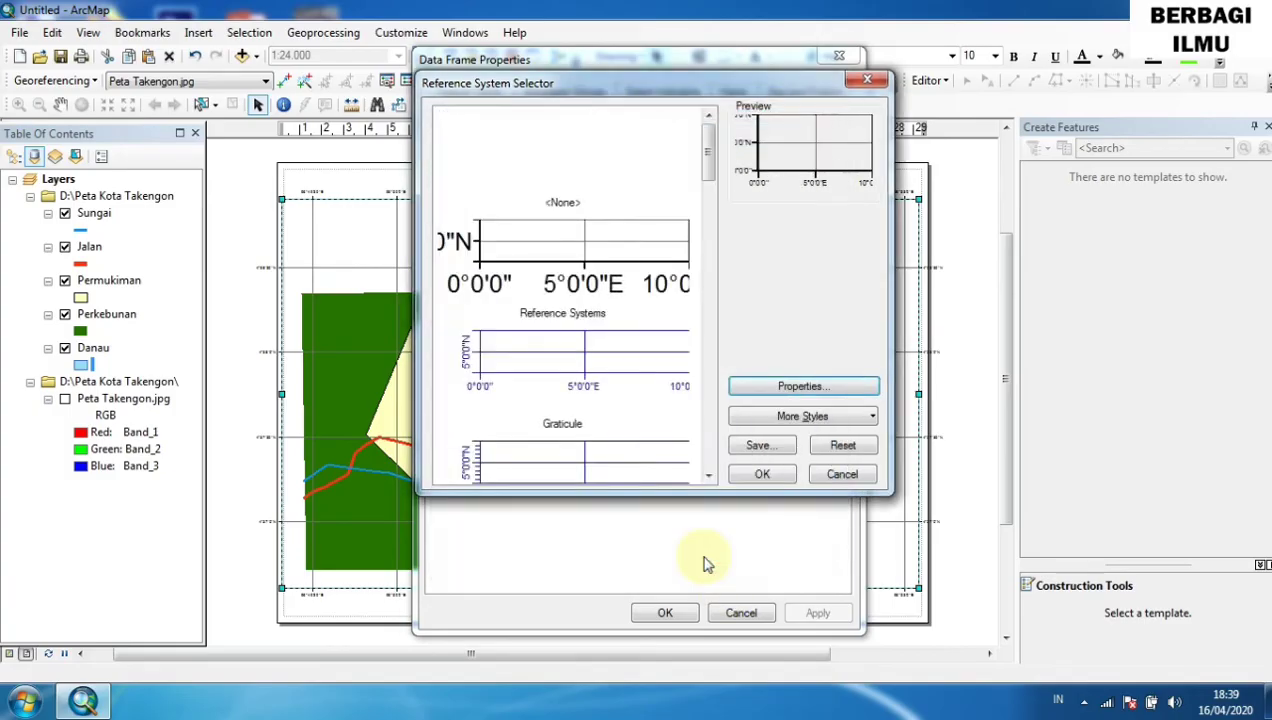
left_click(762, 474)
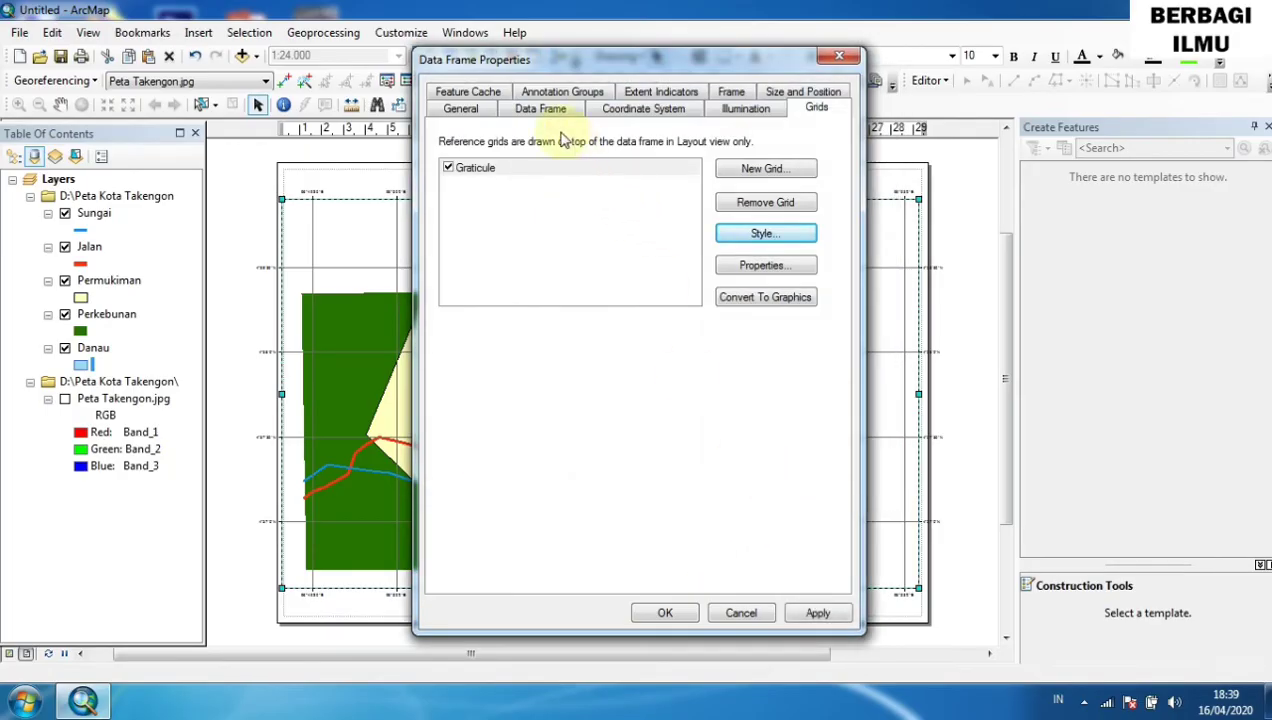
Try the Automatic and Fixed Extent options for the data frame's extent and return it to Fixed Scale.
left_click(540, 110)
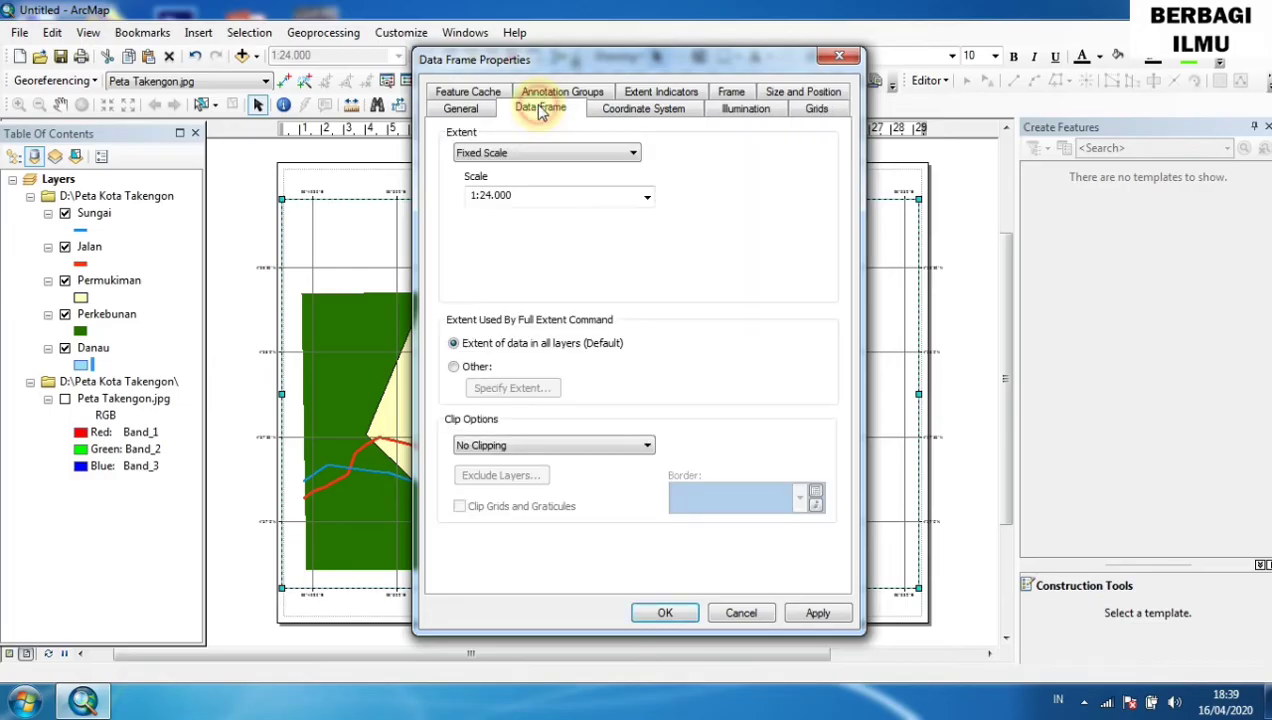
left_click(503, 155)
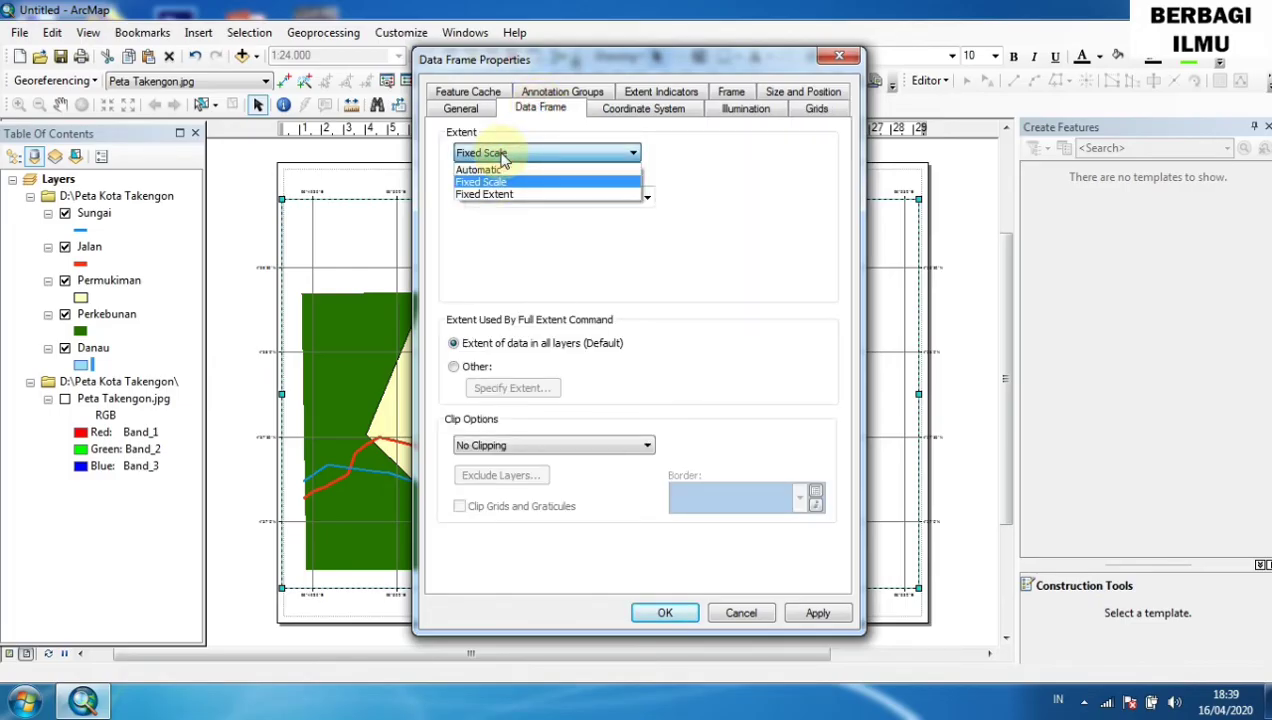
left_click(503, 170)
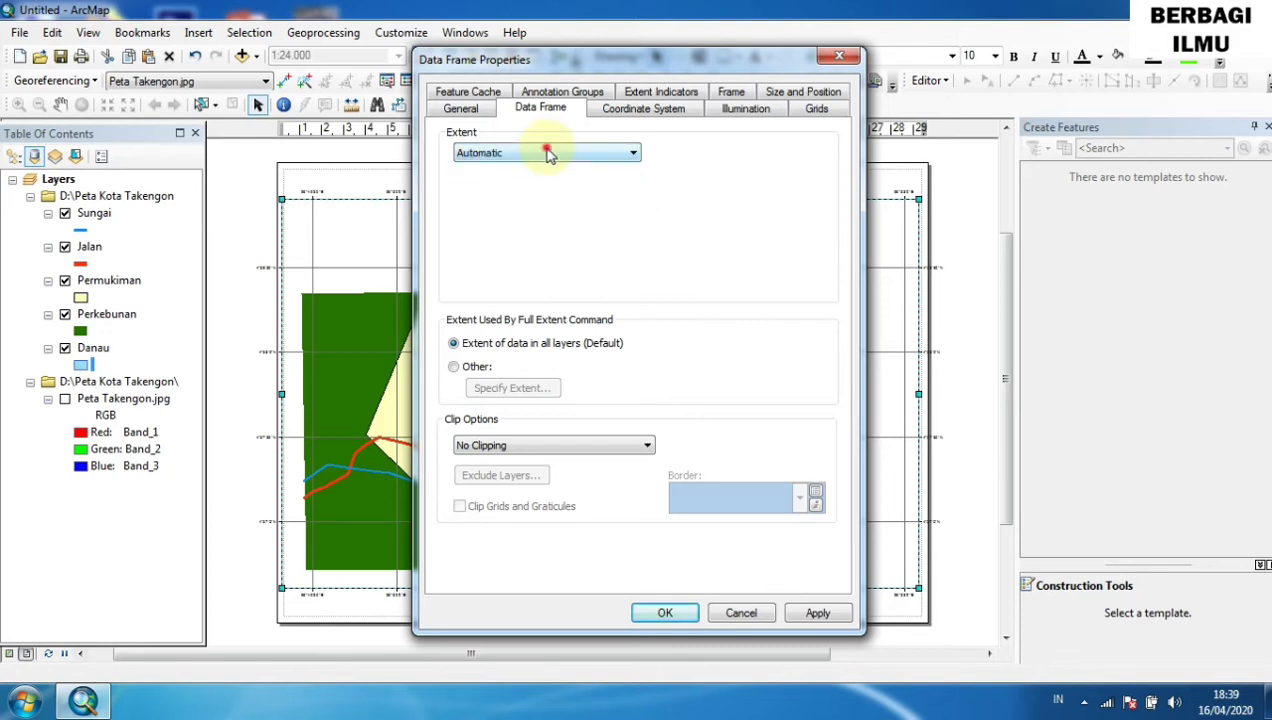
left_click(545, 152)
left_click(511, 195)
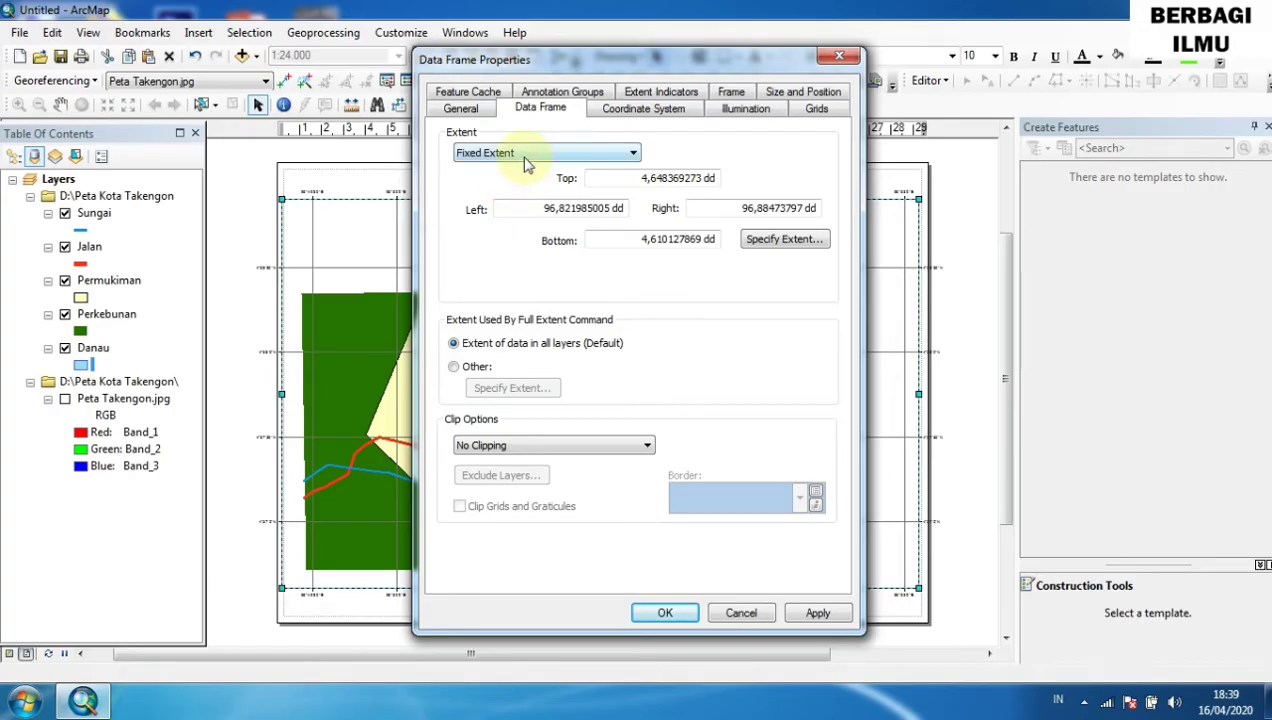
left_click(520, 155)
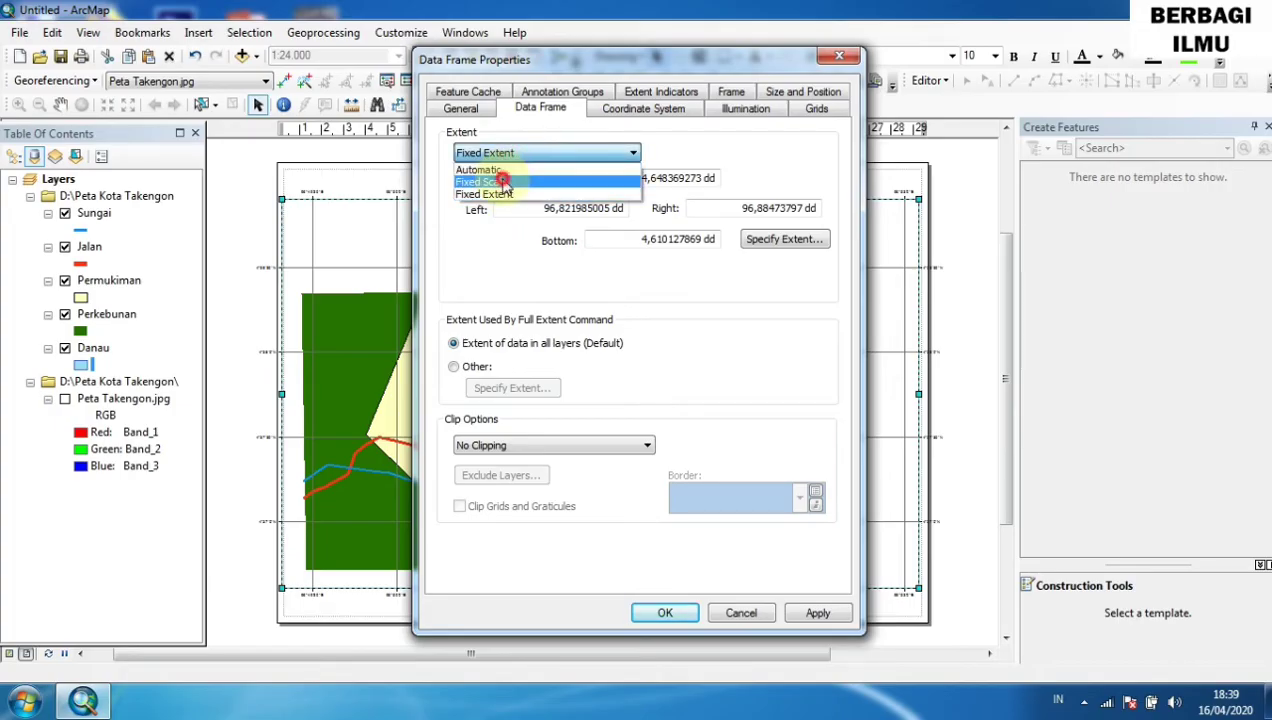
left_click(498, 182)
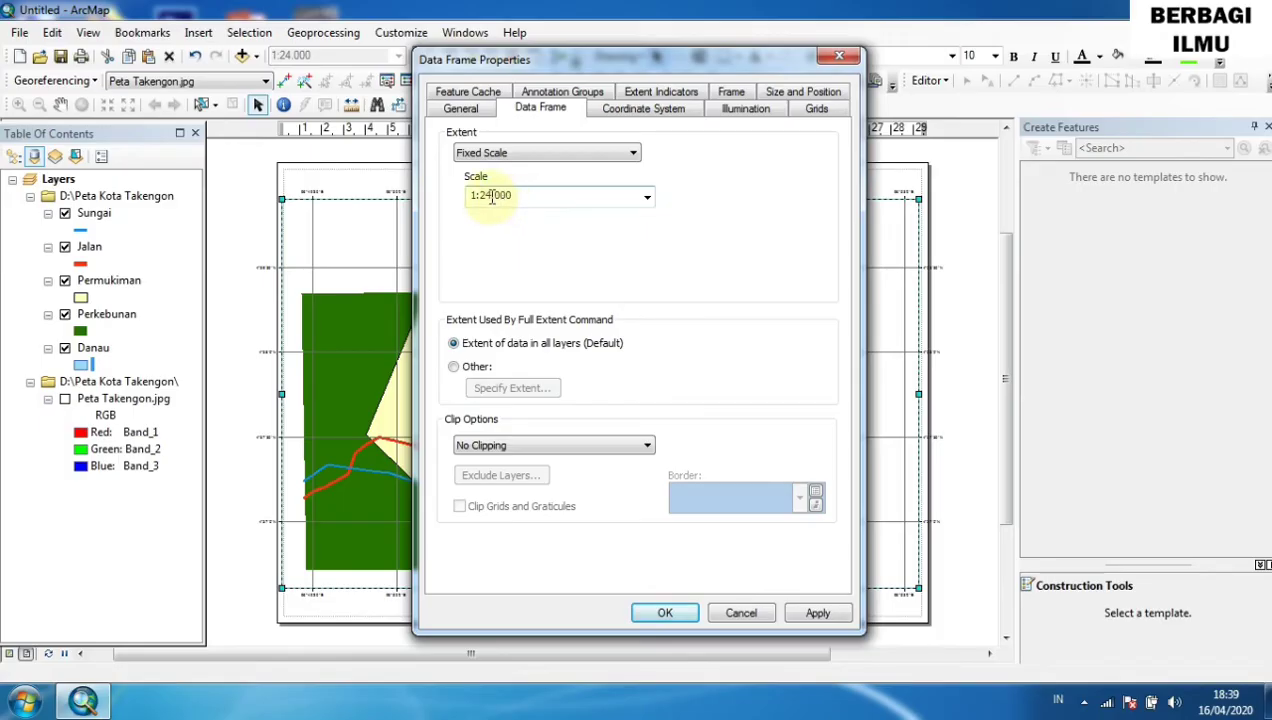
Set the data frame's fixed scale to 1:50.000 and apply it to the layout.
double_click(491, 196)
left_click(491, 196)
key("BackSpace")
key("BackSpace")
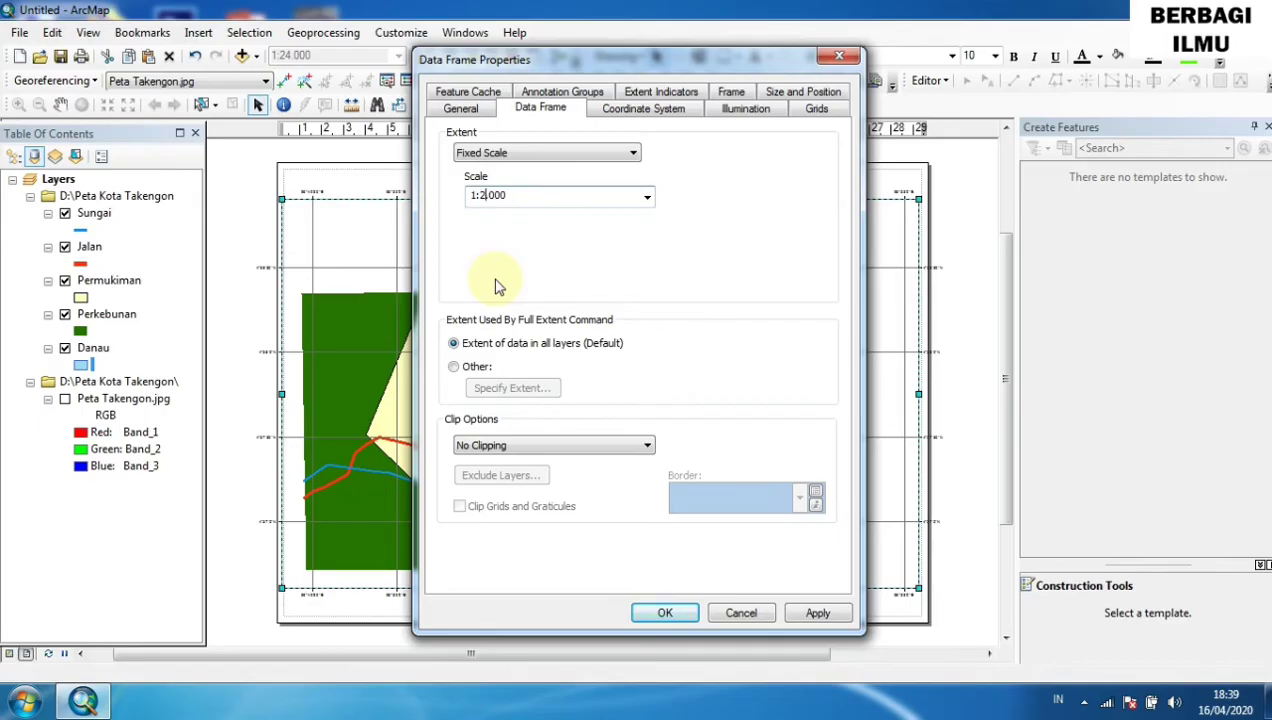
type("50")
left_click(815, 613)
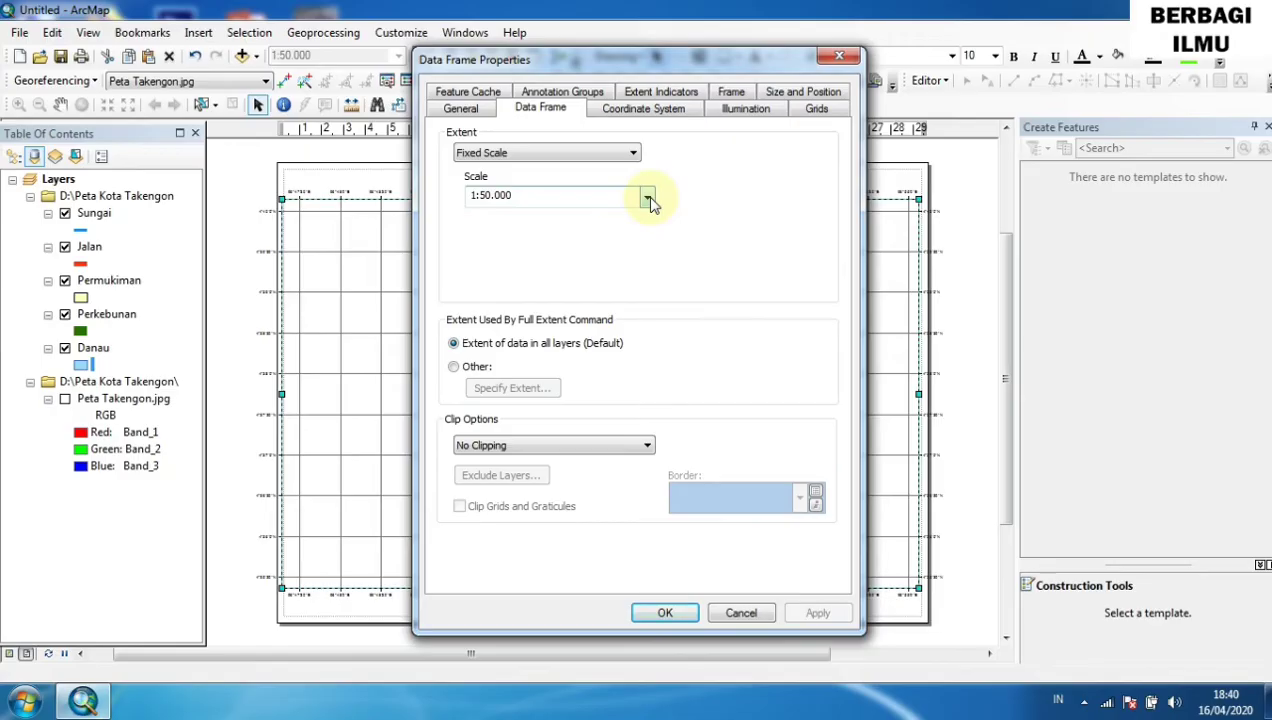
Set the data frame's fixed scale to 1:20.000 and apply it.
left_click(486, 195)
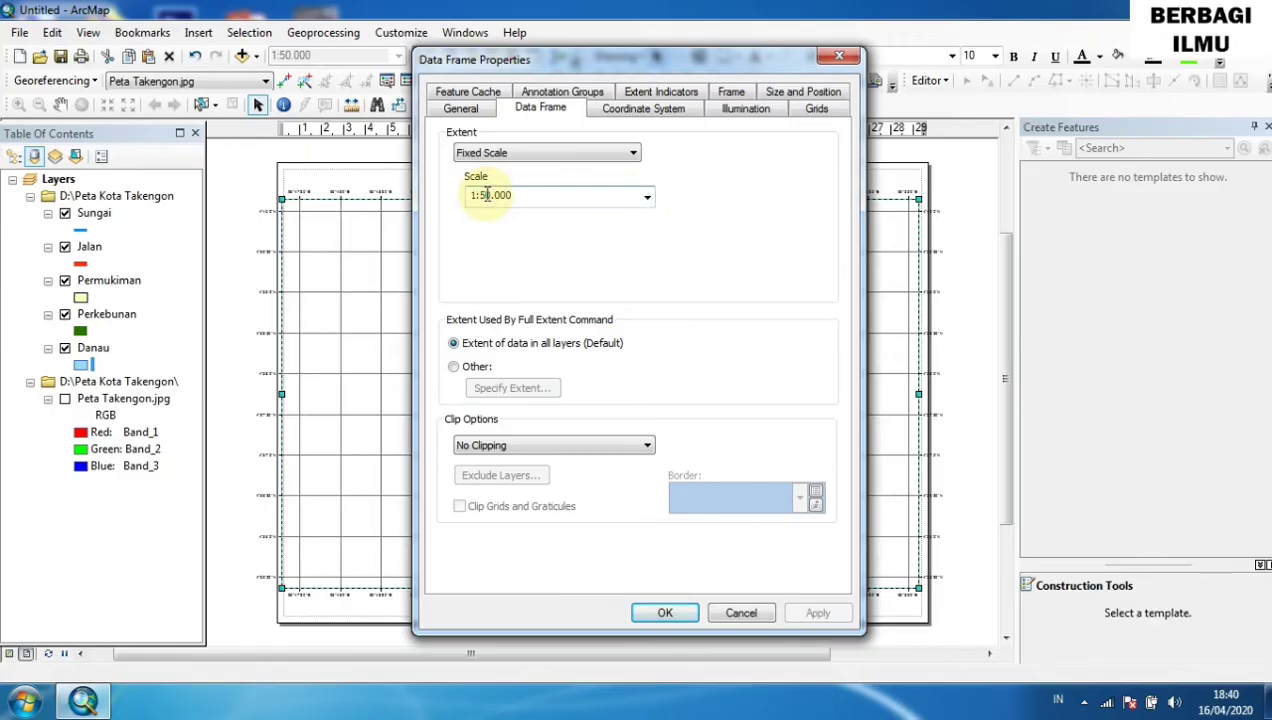
key("BackSpace")
type("2")
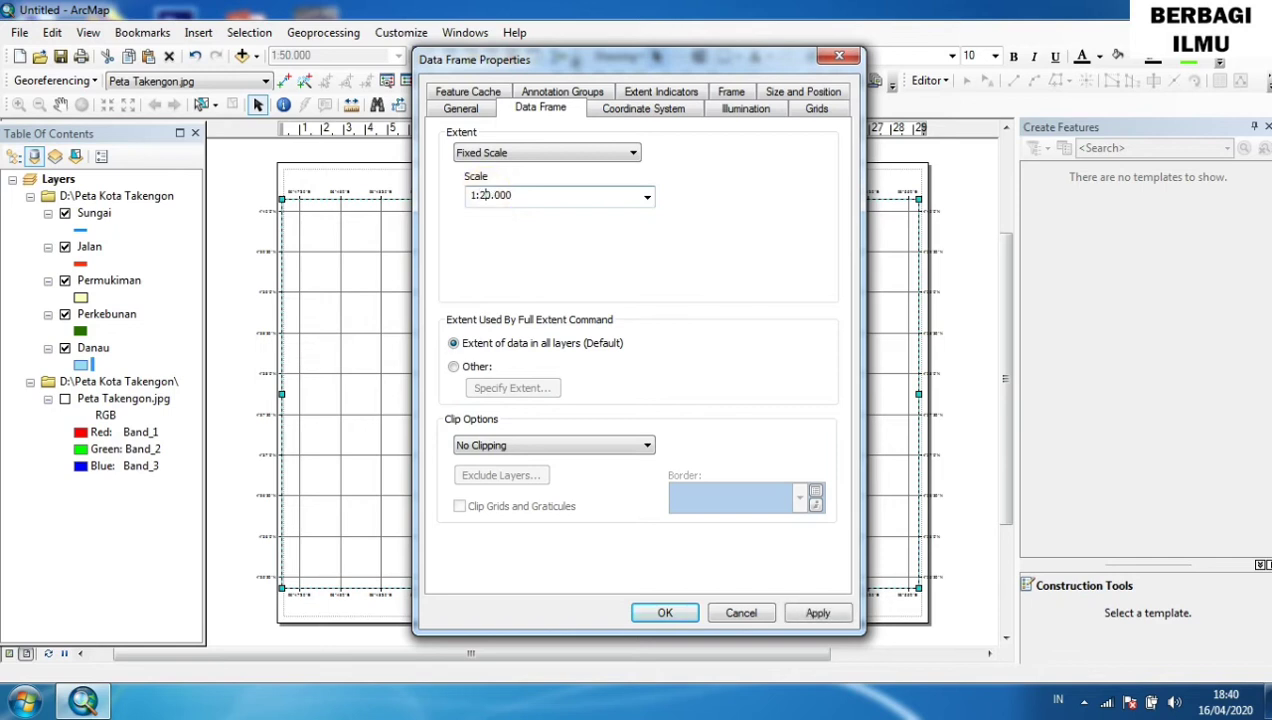
left_click(814, 613)
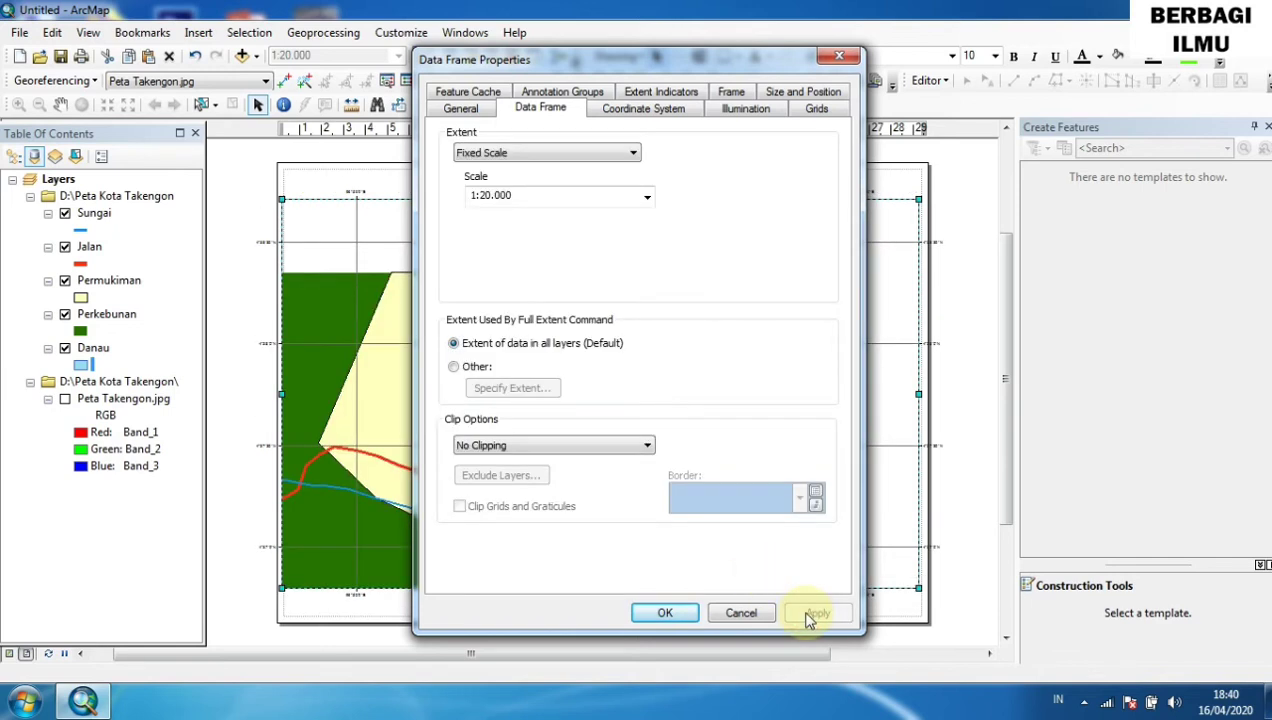
Set the data frame's fixed scale to 1:15.000, apply it and uncover the layout to check the fit.
double_click(490, 195)
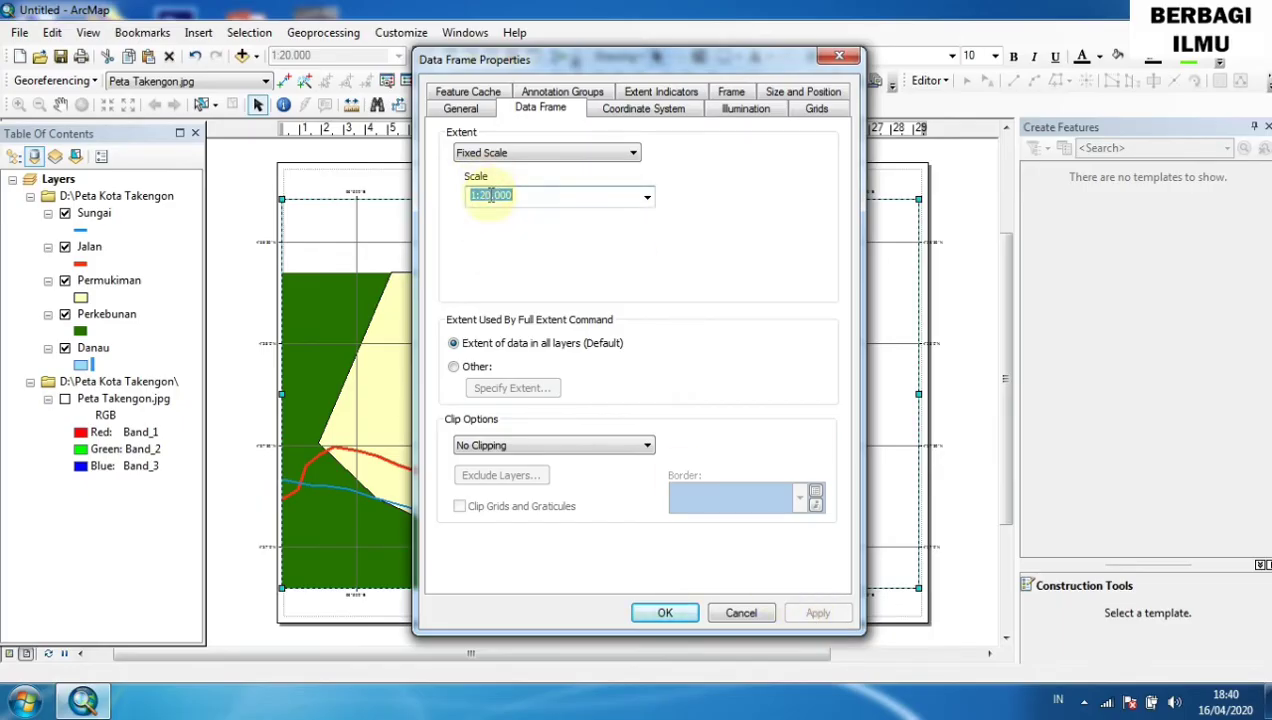
left_click(490, 195)
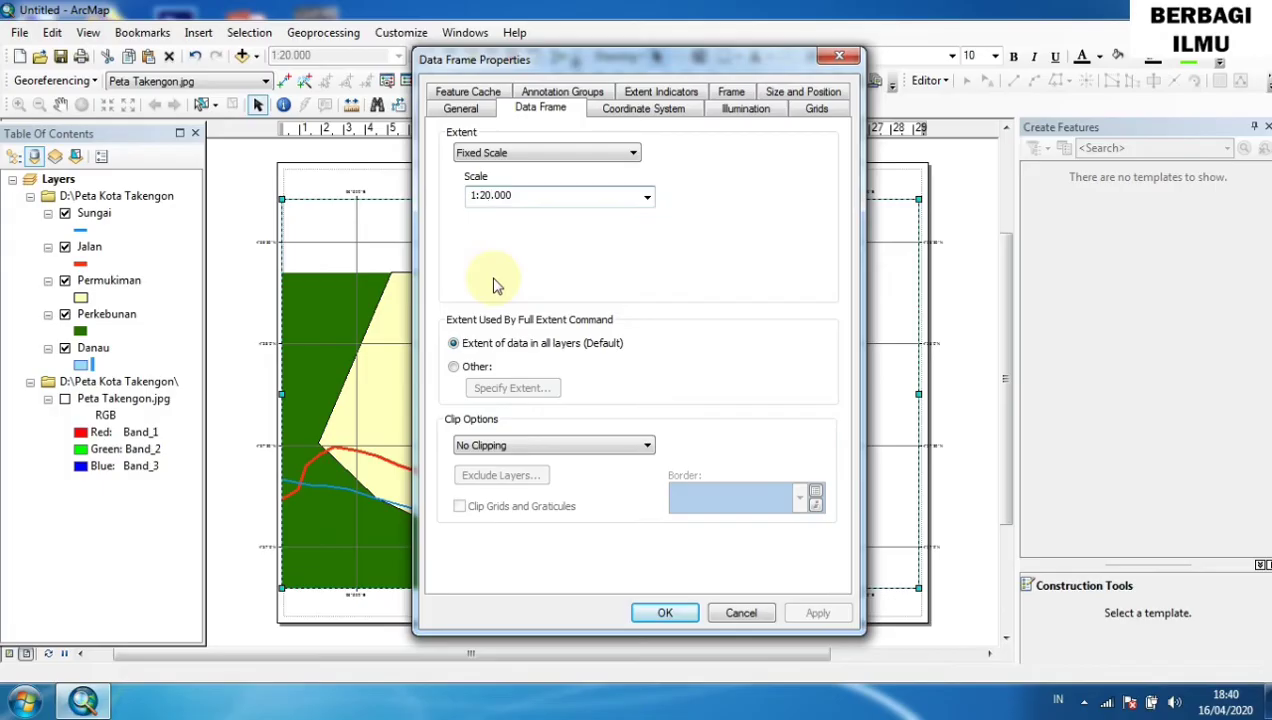
key("BackSpace")
key("BackSpace")
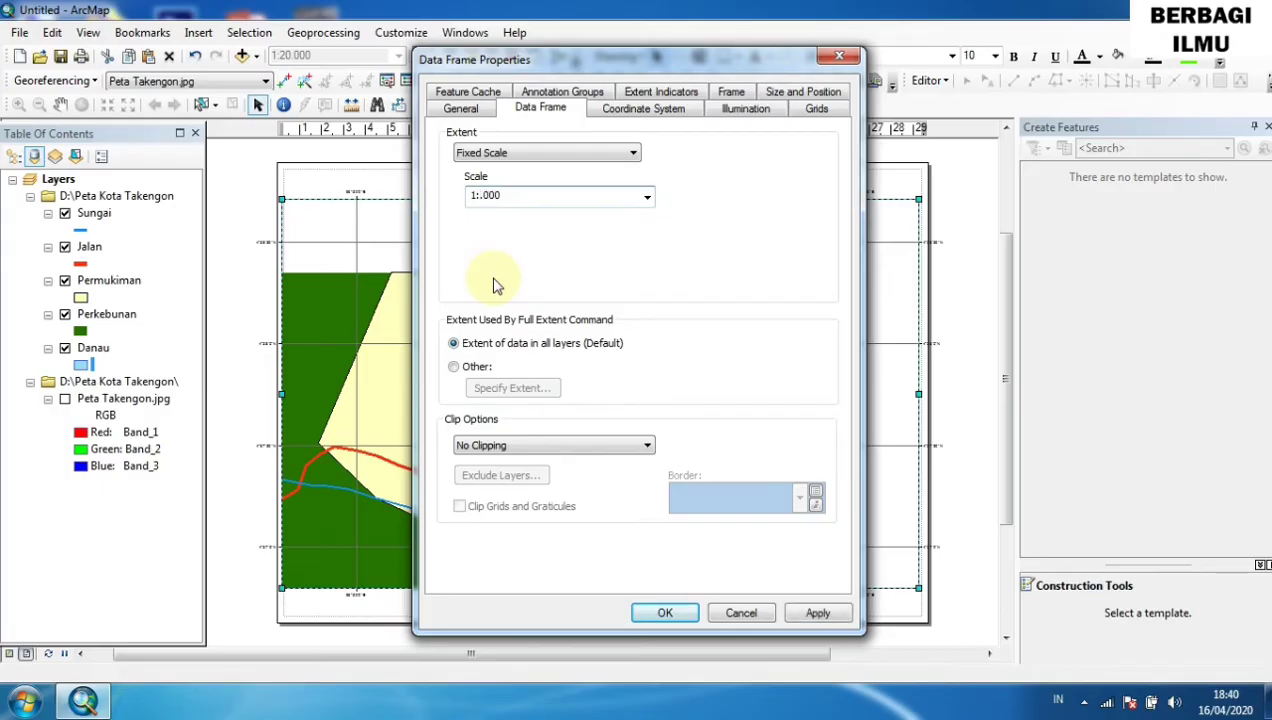
type("15")
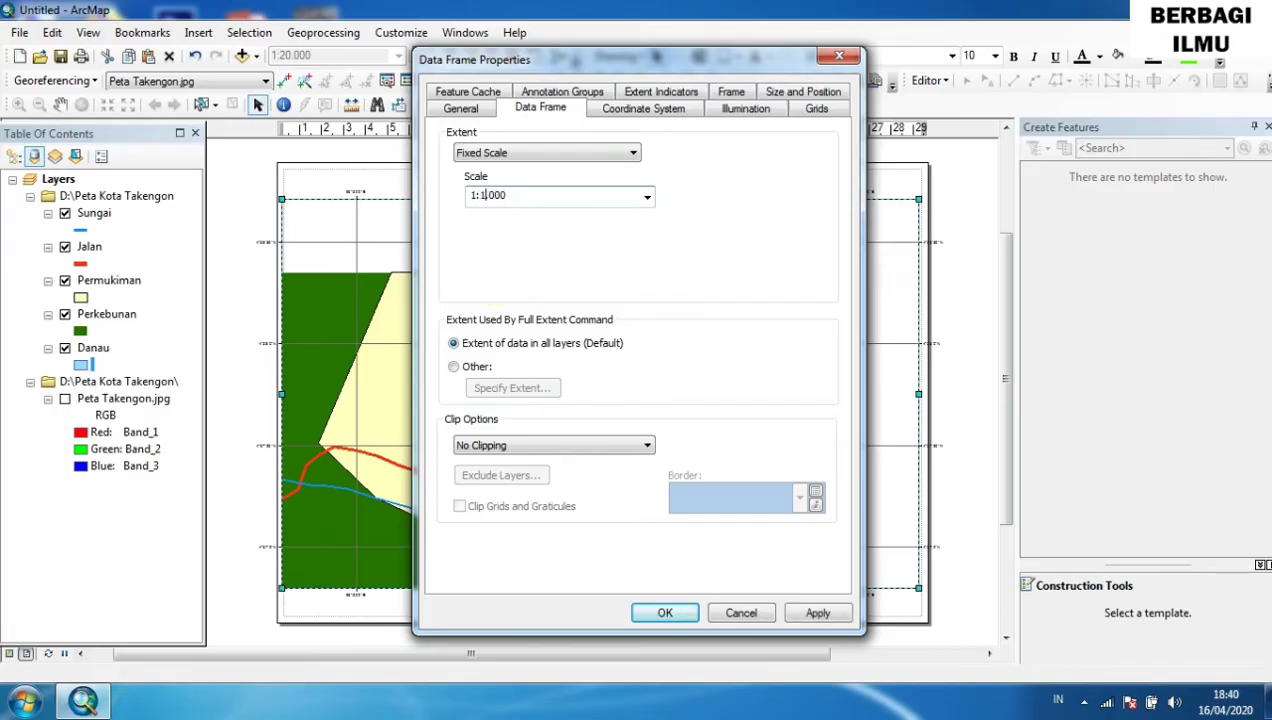
left_click(835, 612)
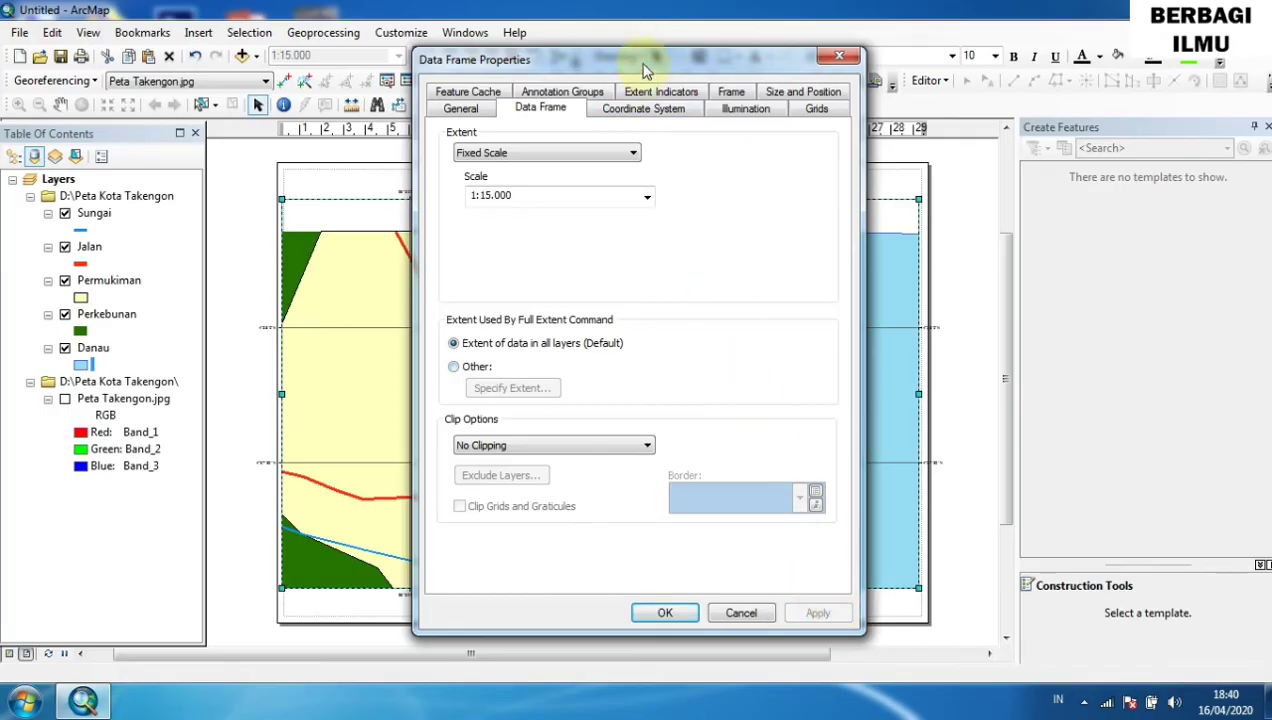
left_click_drag(640, 52, 913, 42)
left_click_drag(1058, 140, 1200, 147)
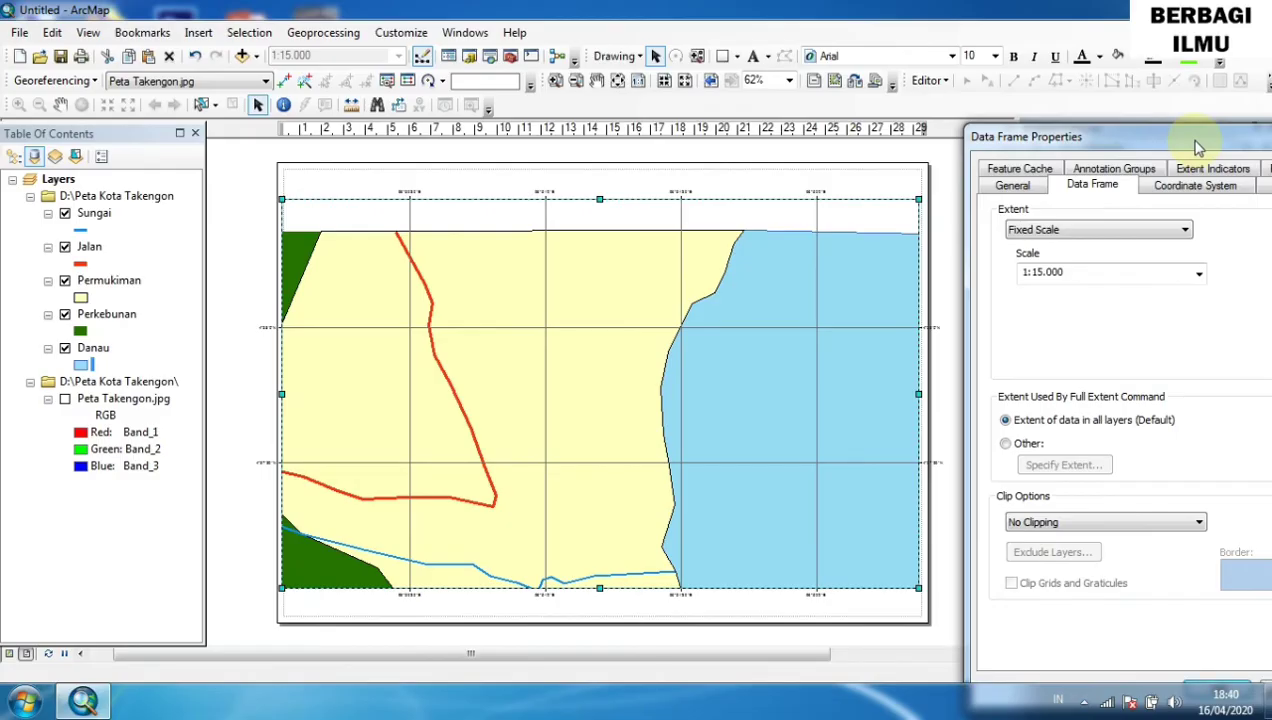
left_click_drag(1200, 147, 1125, 113)
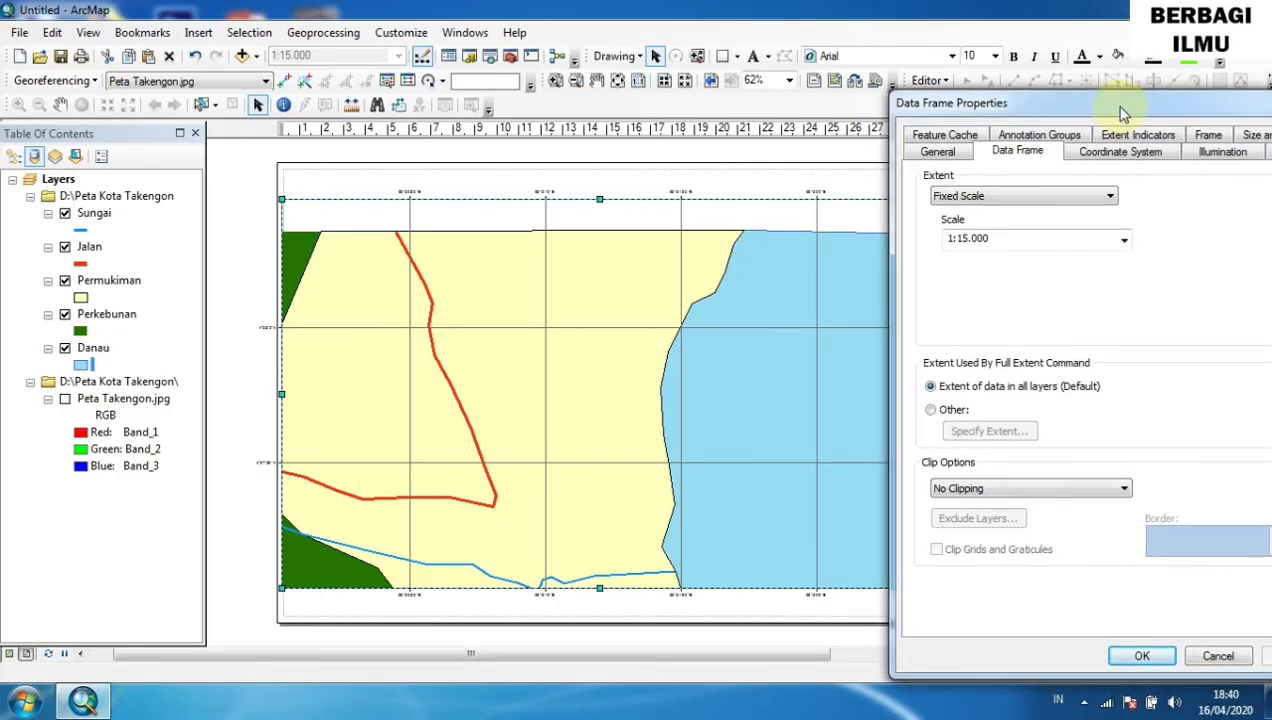
Set the data frame's fixed scale to 1:25.000, apply it and accept the data frame properties.
double_click(968, 238)
left_click(968, 238)
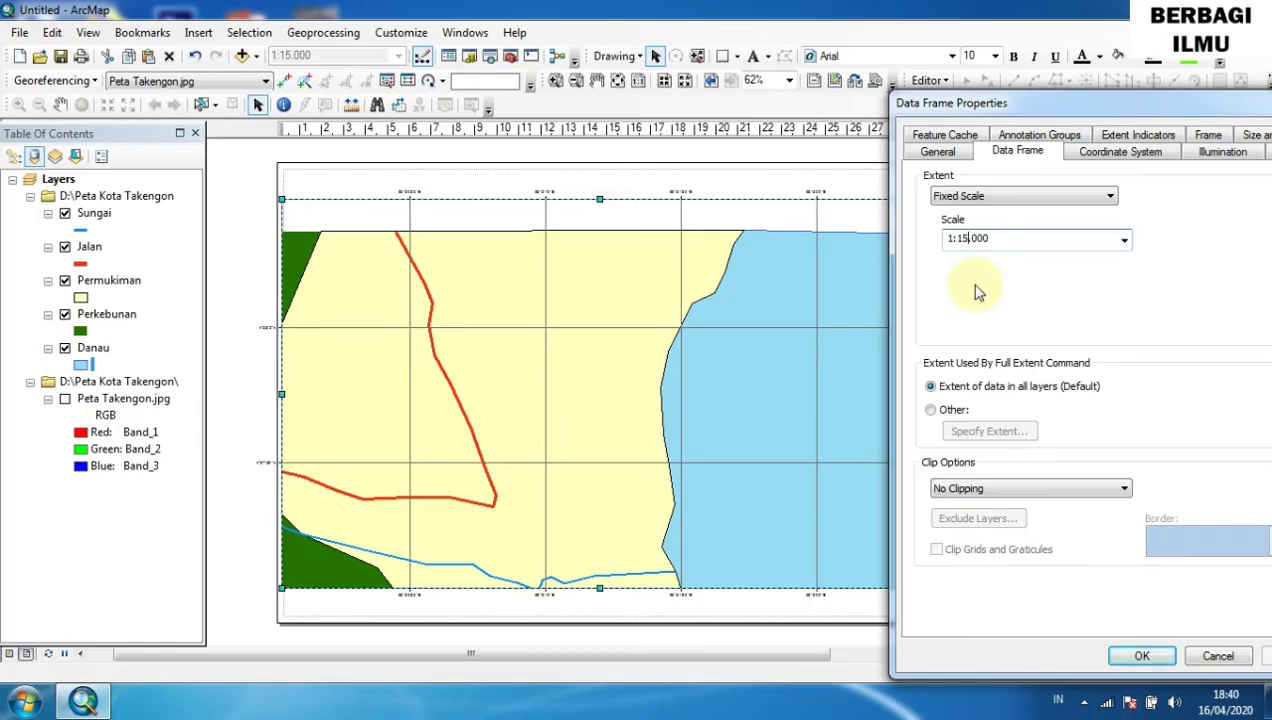
key("BackSpace")
key("BackSpace")
type("2")
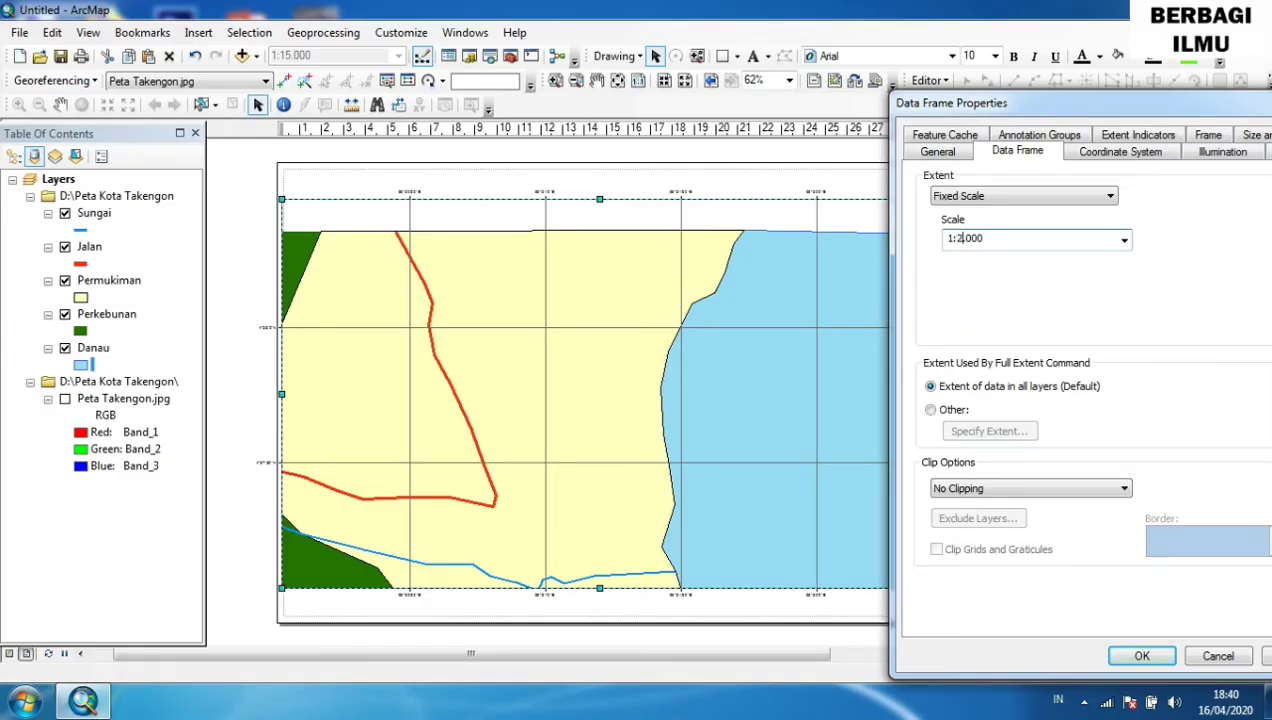
type("5")
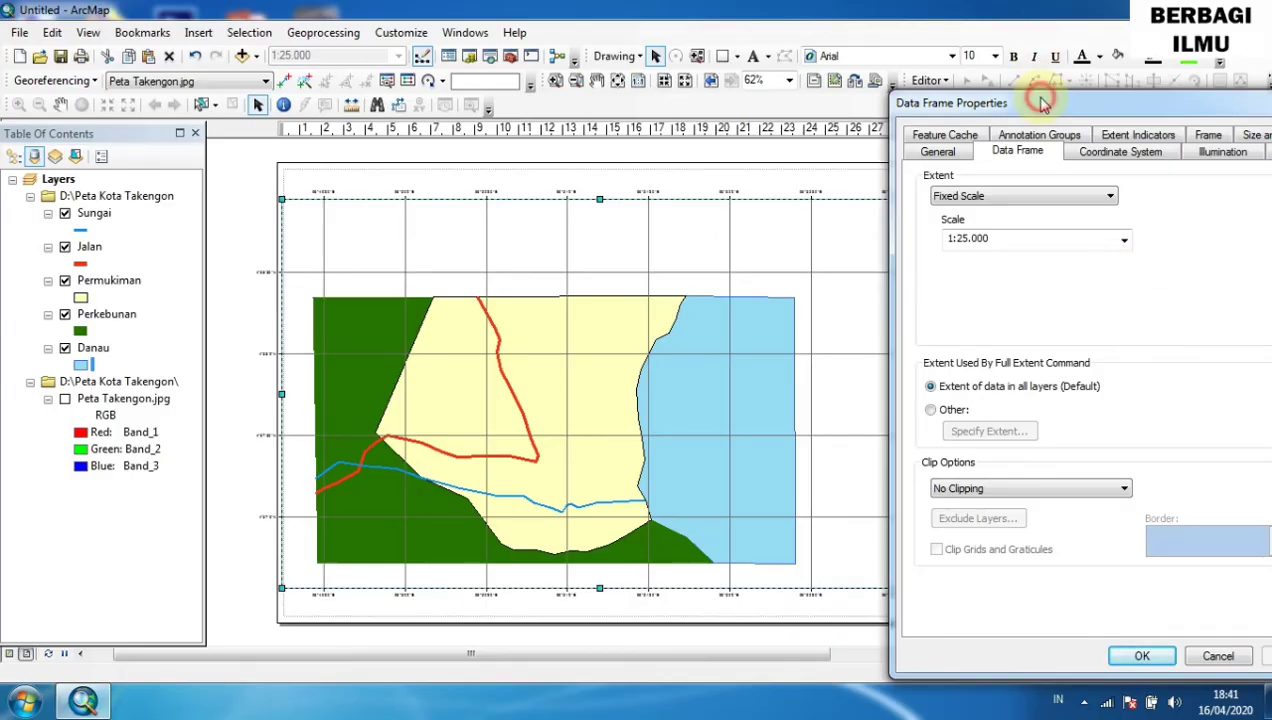
left_click_drag(1043, 104, 895, 49)
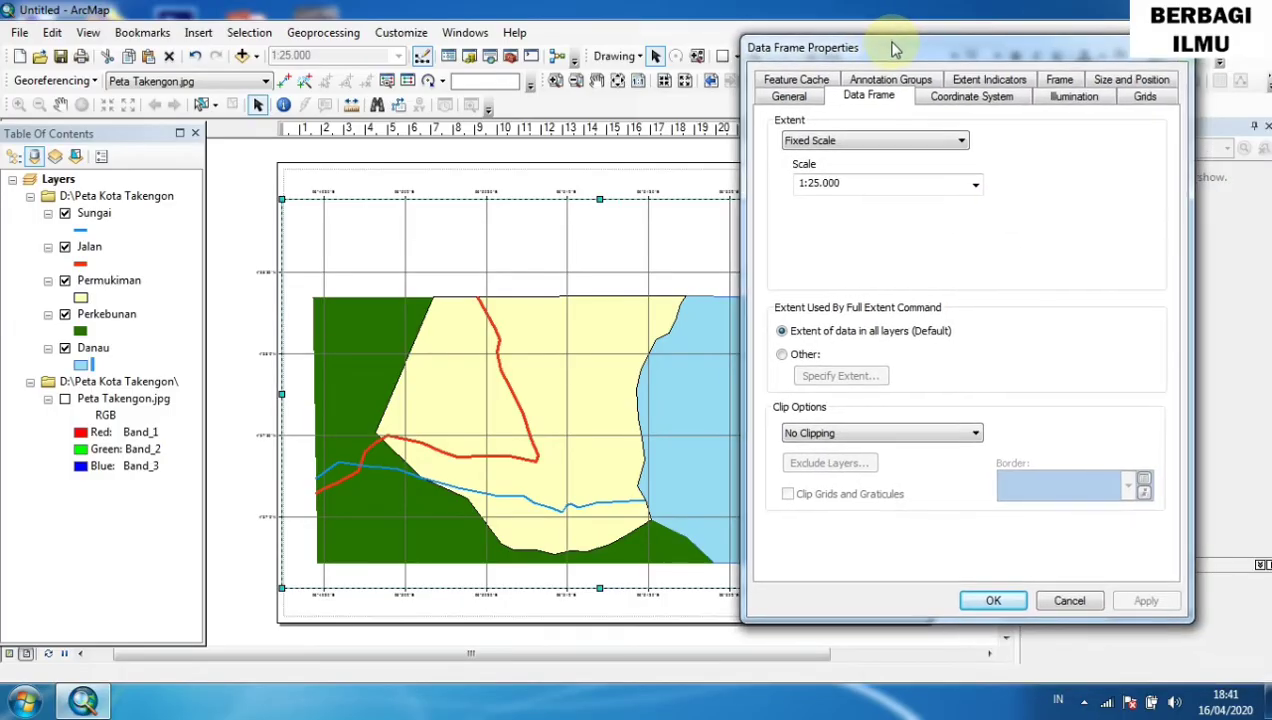
left_click(994, 601)
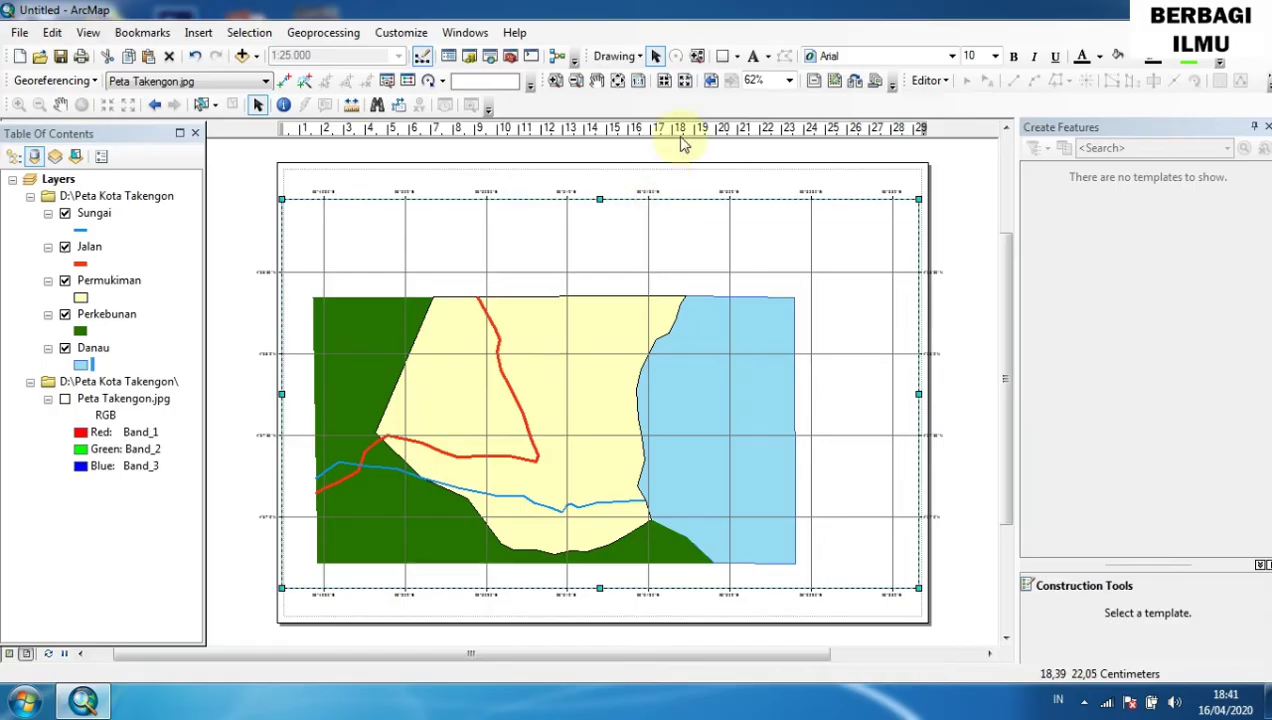
Narrow the data frame on the layout page to about 23 cm wide by bringing its right edge inward.
left_click(655, 57)
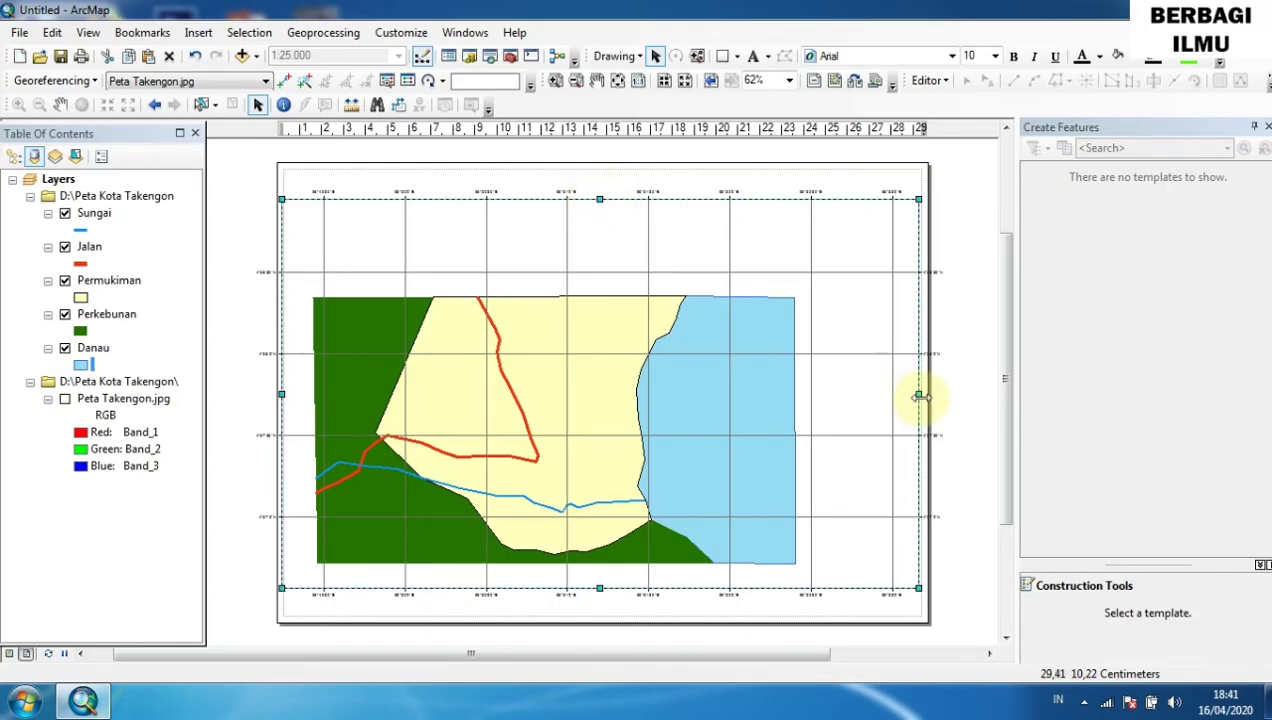
left_click_drag(918, 396, 871, 394)
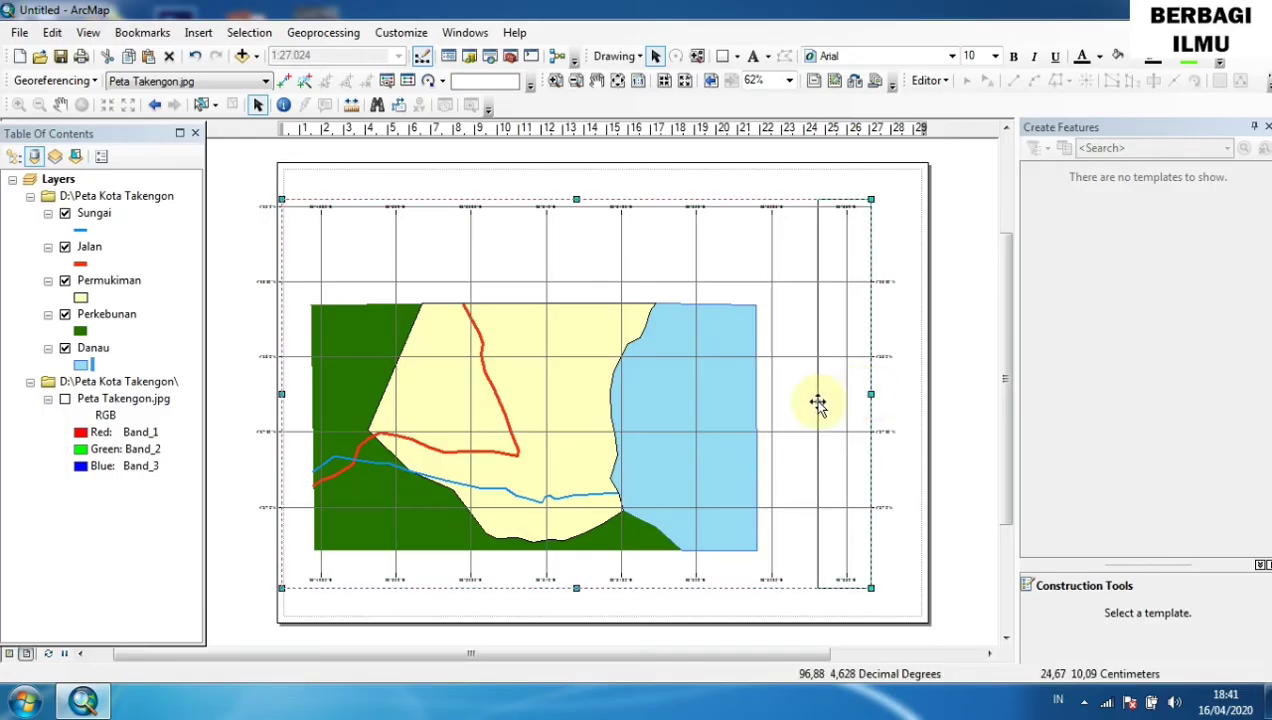
left_click_drag(784, 406, 784, 406)
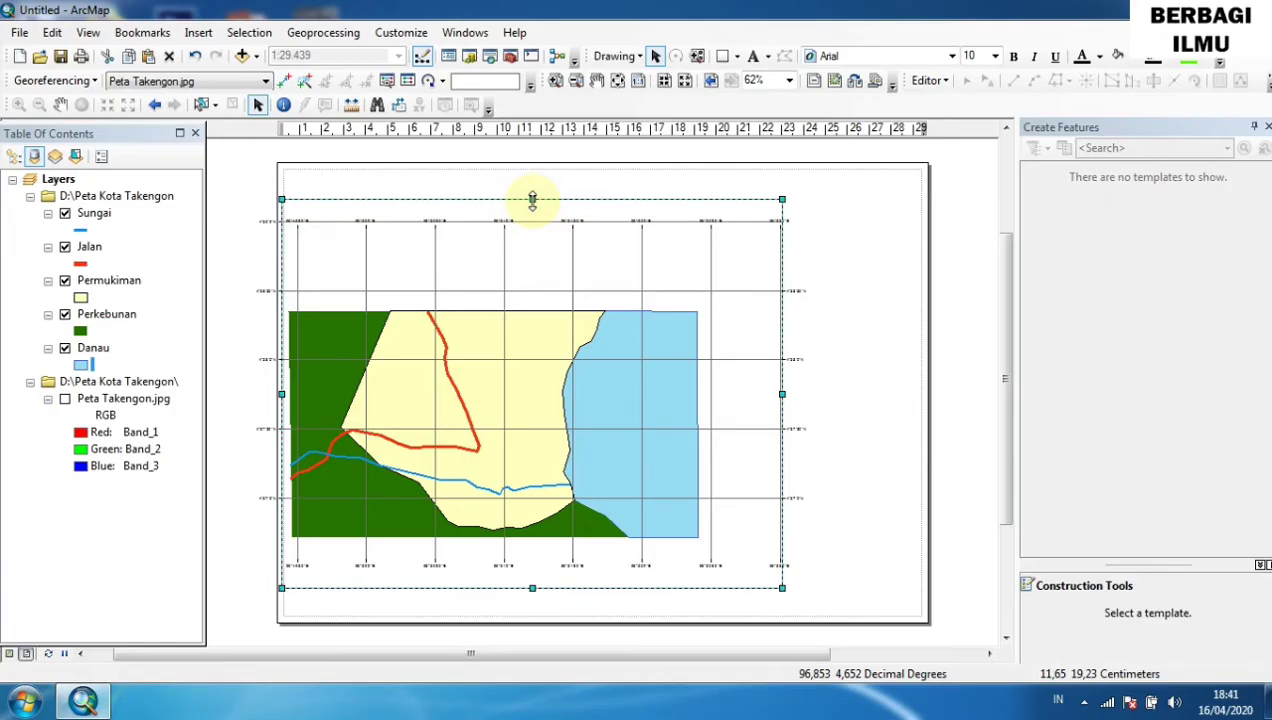
Reduce the data frame's height to about 15 cm and place the frame around the middle of the page.
left_click_drag(532, 200, 532, 200)
left_click_drag(532, 200, 533, 215)
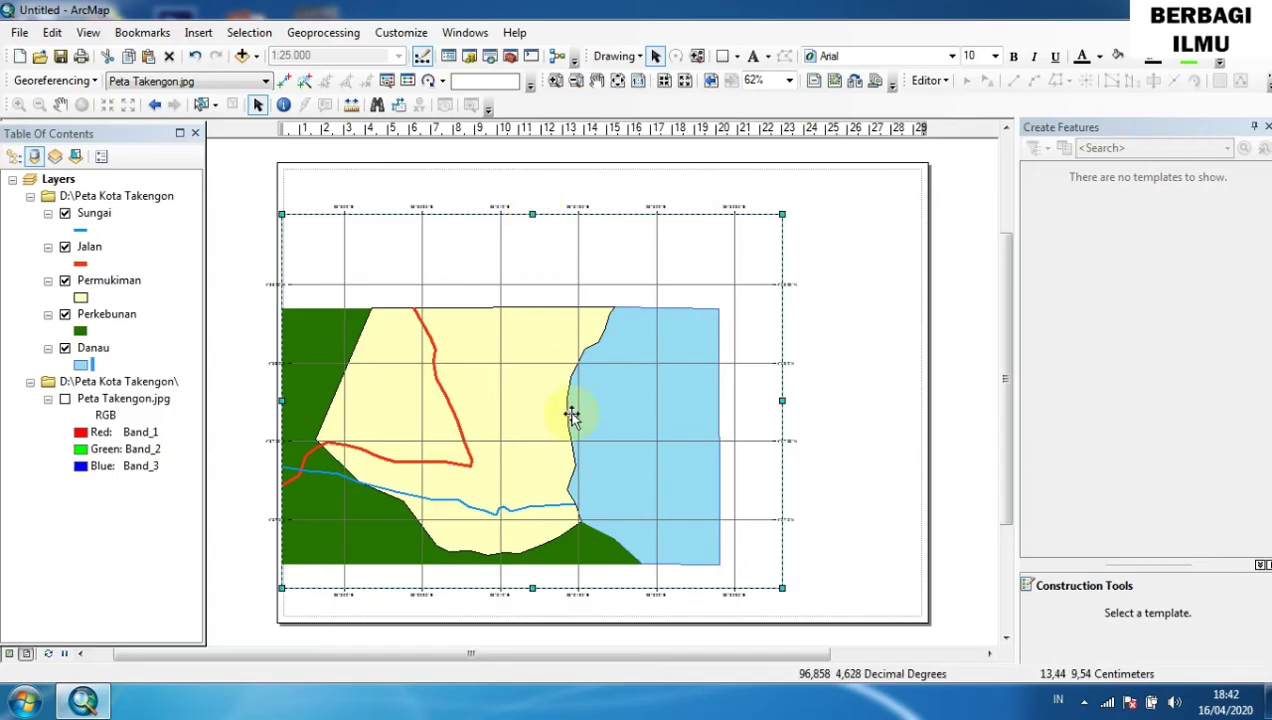
left_click_drag(532, 218, 536, 270)
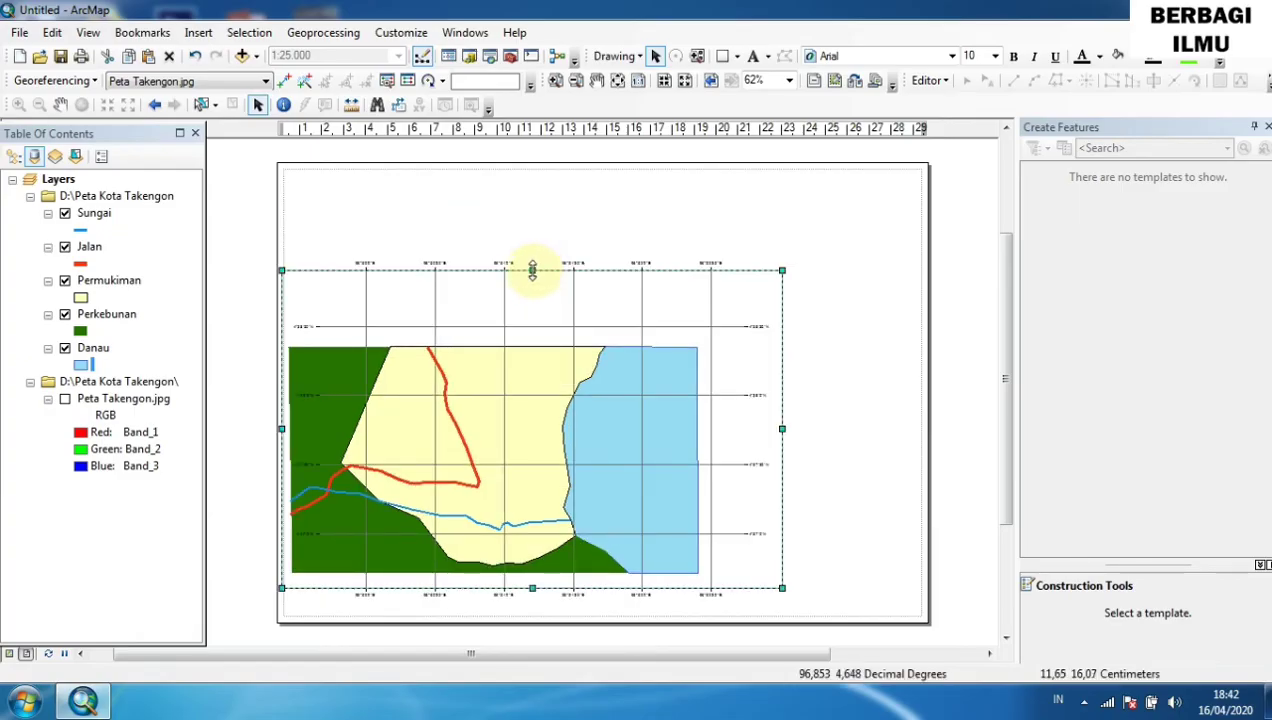
left_click_drag(530, 272, 531, 339)
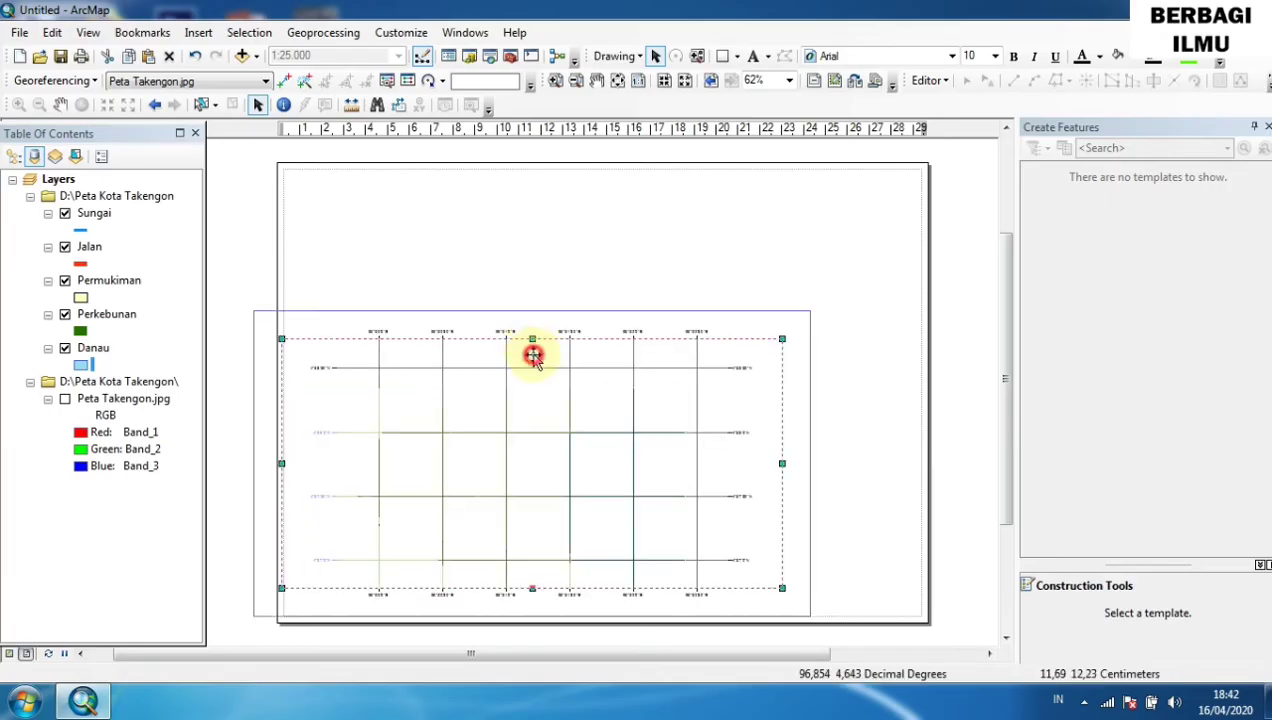
left_click_drag(565, 255, 586, 255)
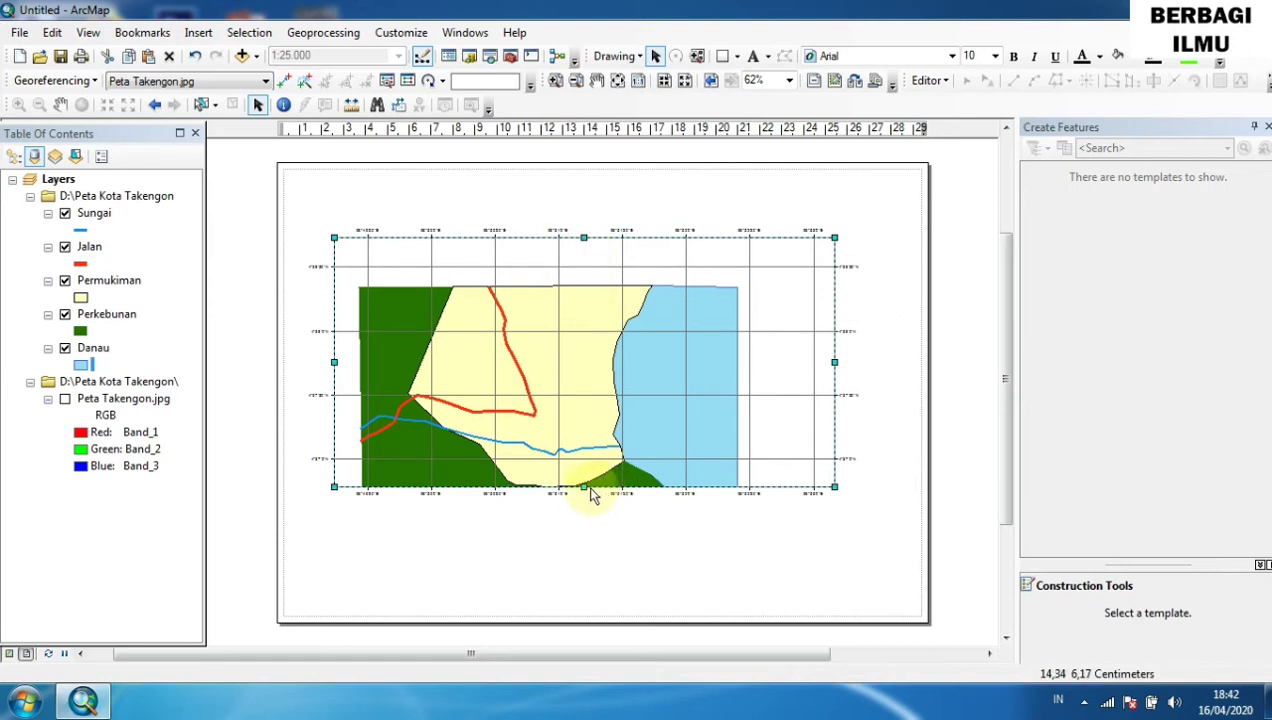
left_click_drag(583, 488, 587, 563)
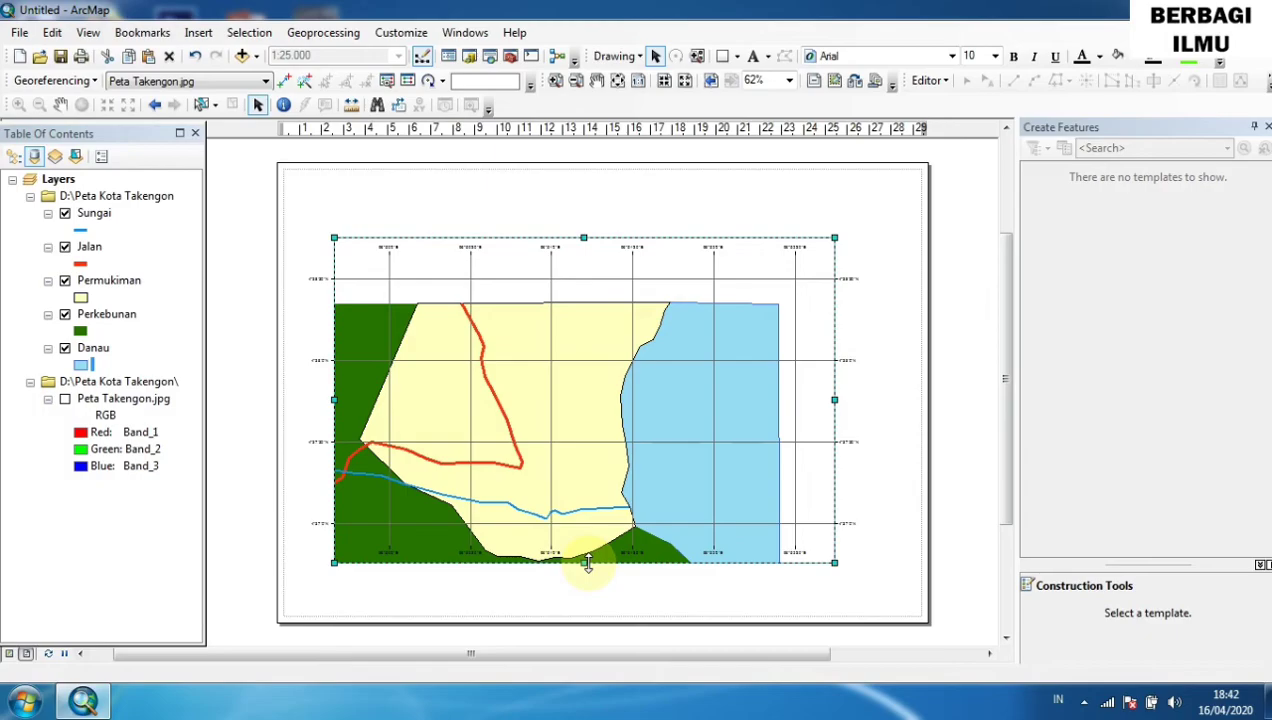
Pan the map inside the data frame until the whole mapped area fits, with its upper boundary near the frame's top edge.
left_click(62, 104)
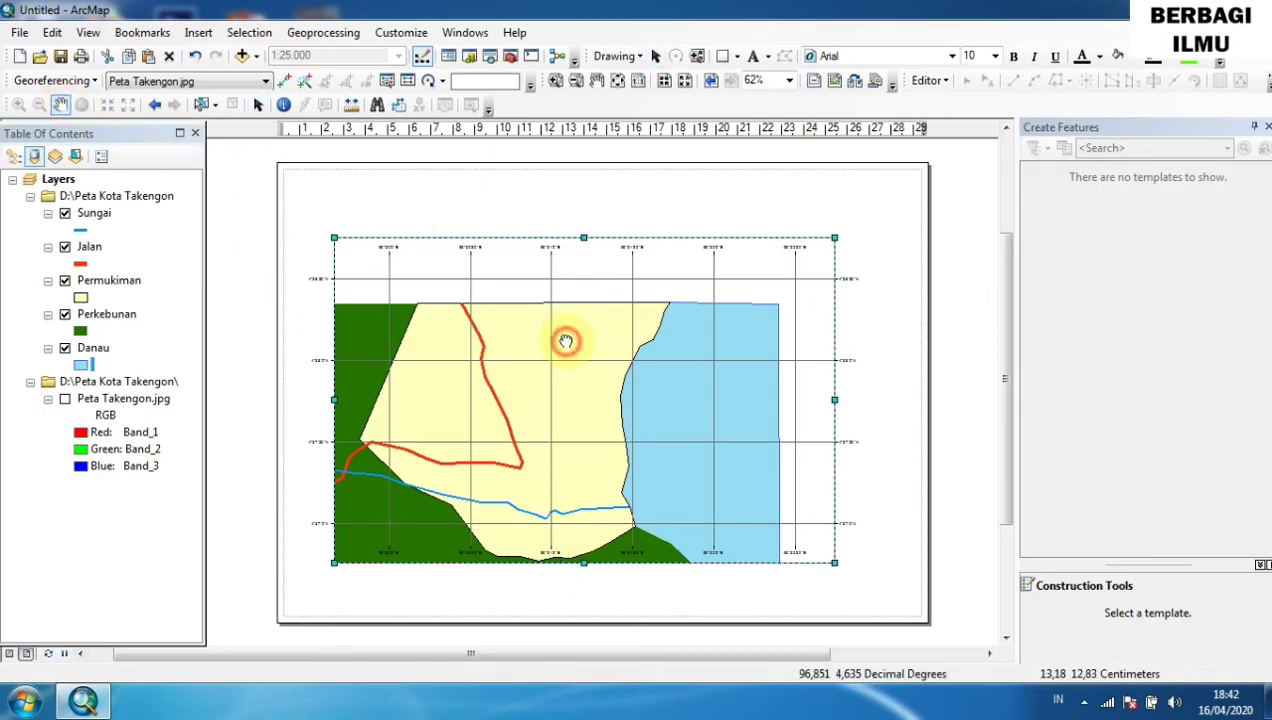
left_click_drag(565, 341, 586, 309)
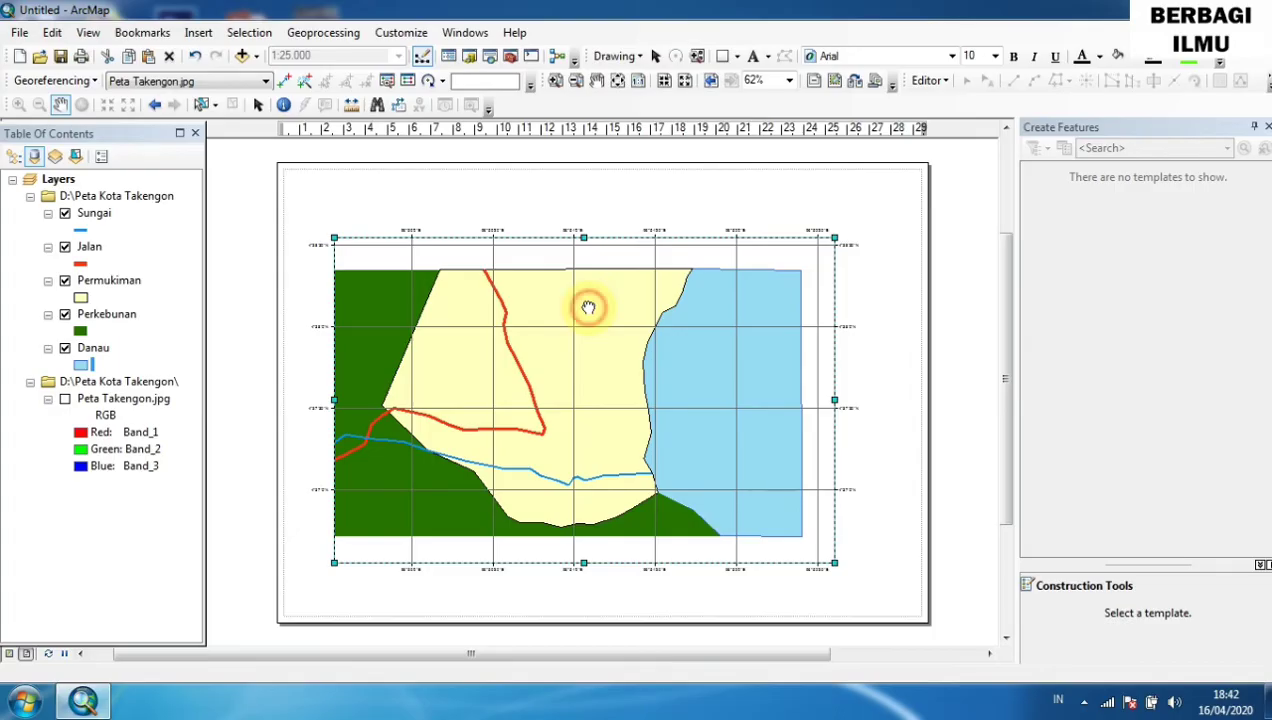
left_click_drag(588, 308, 606, 289)
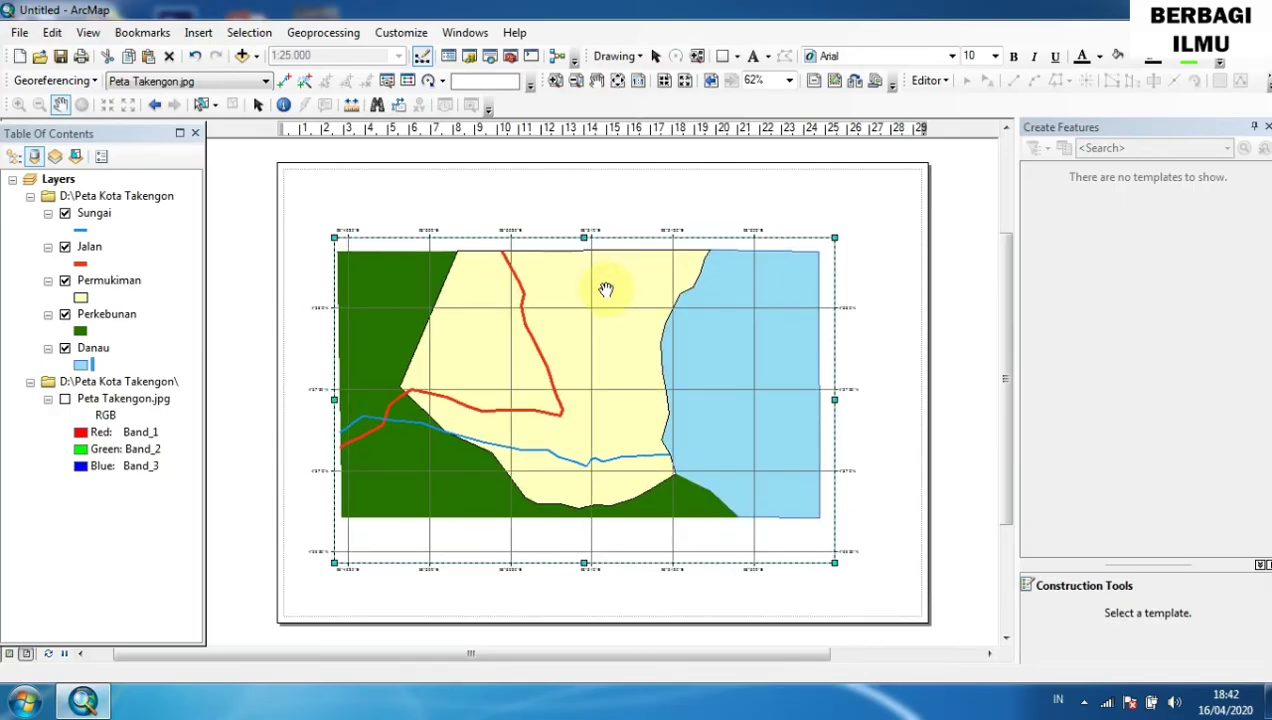
left_click_drag(606, 289, 609, 324)
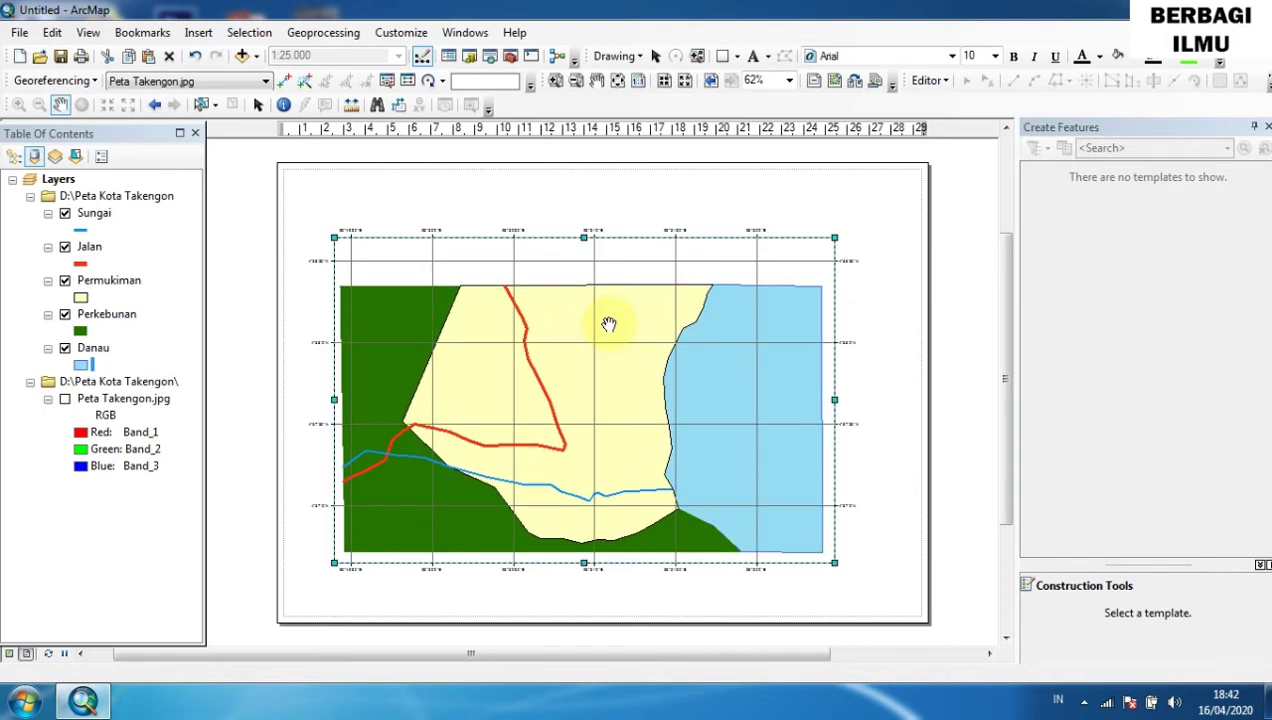
scroll(609, 324, "up", 5)
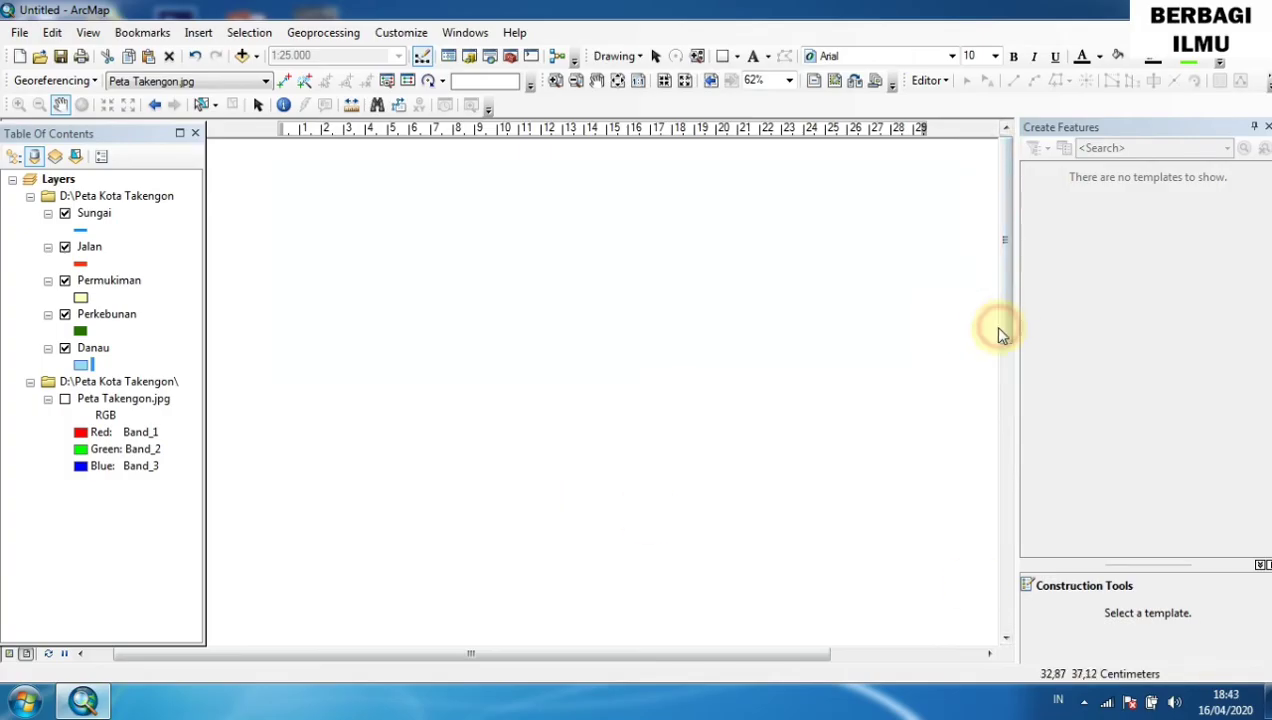
left_click_drag(1005, 338, 1013, 488)
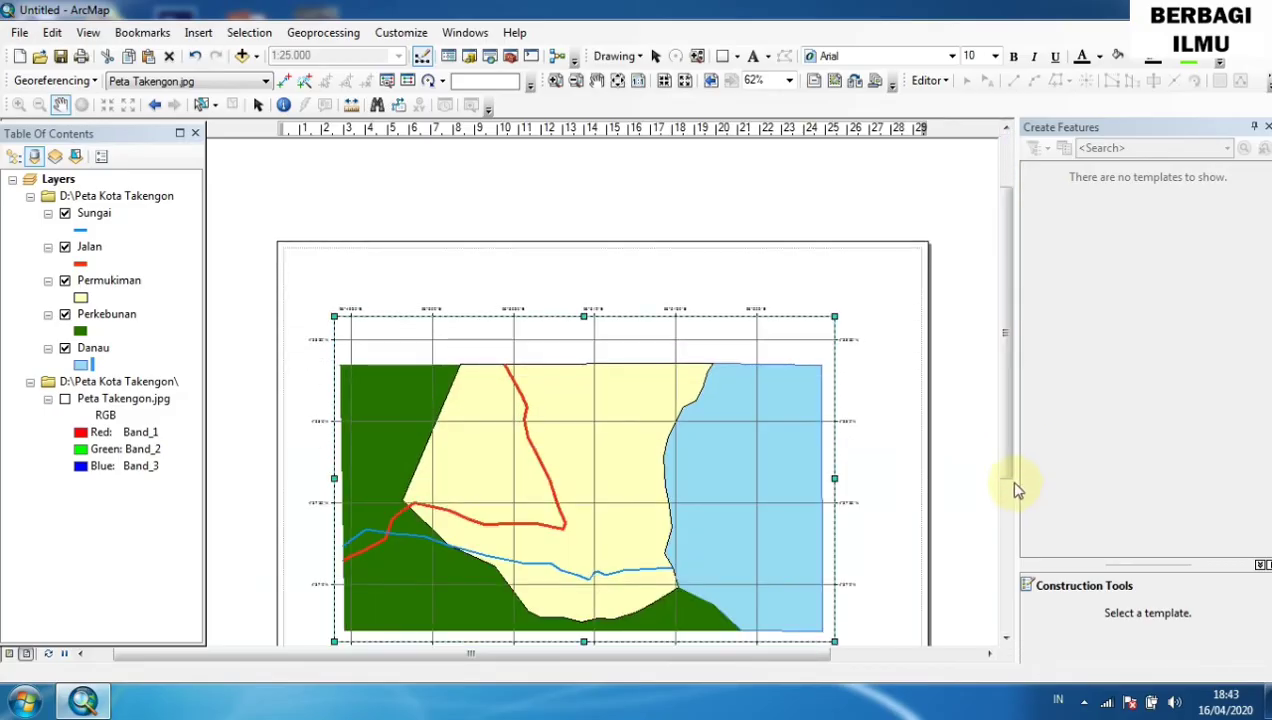
left_click_drag(1010, 470, 1022, 536)
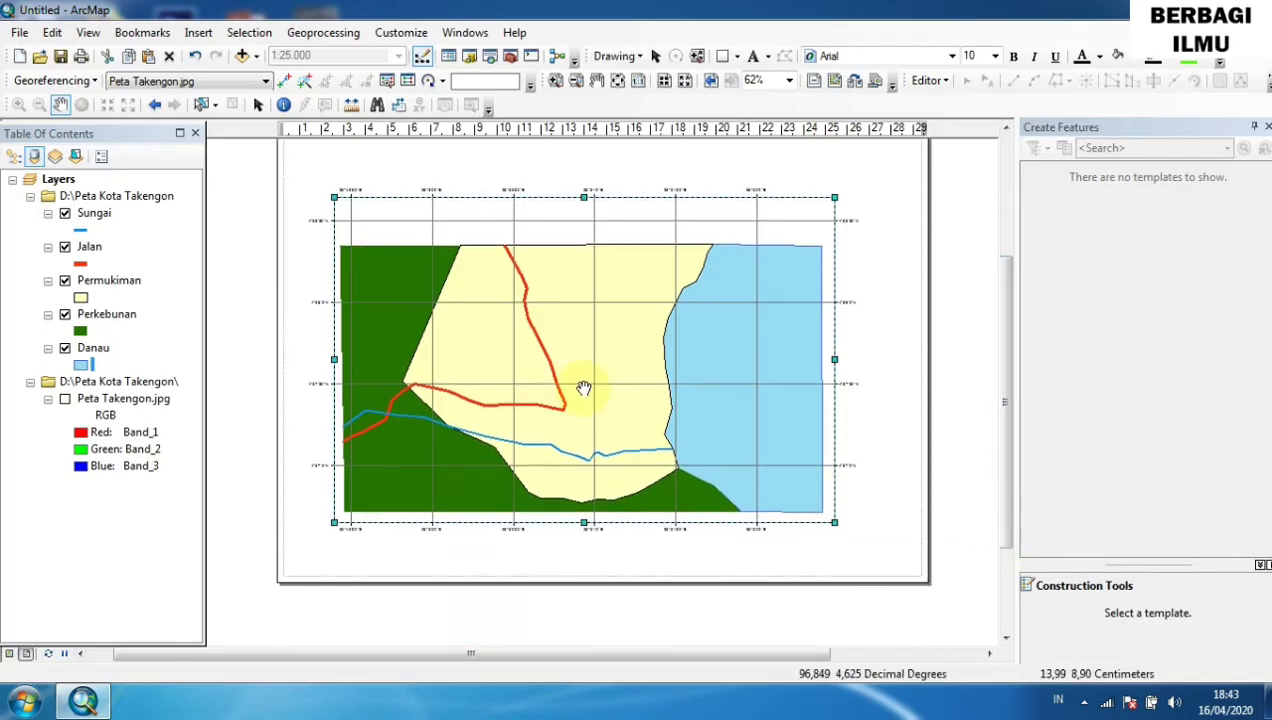
left_click_drag(579, 352, 584, 311)
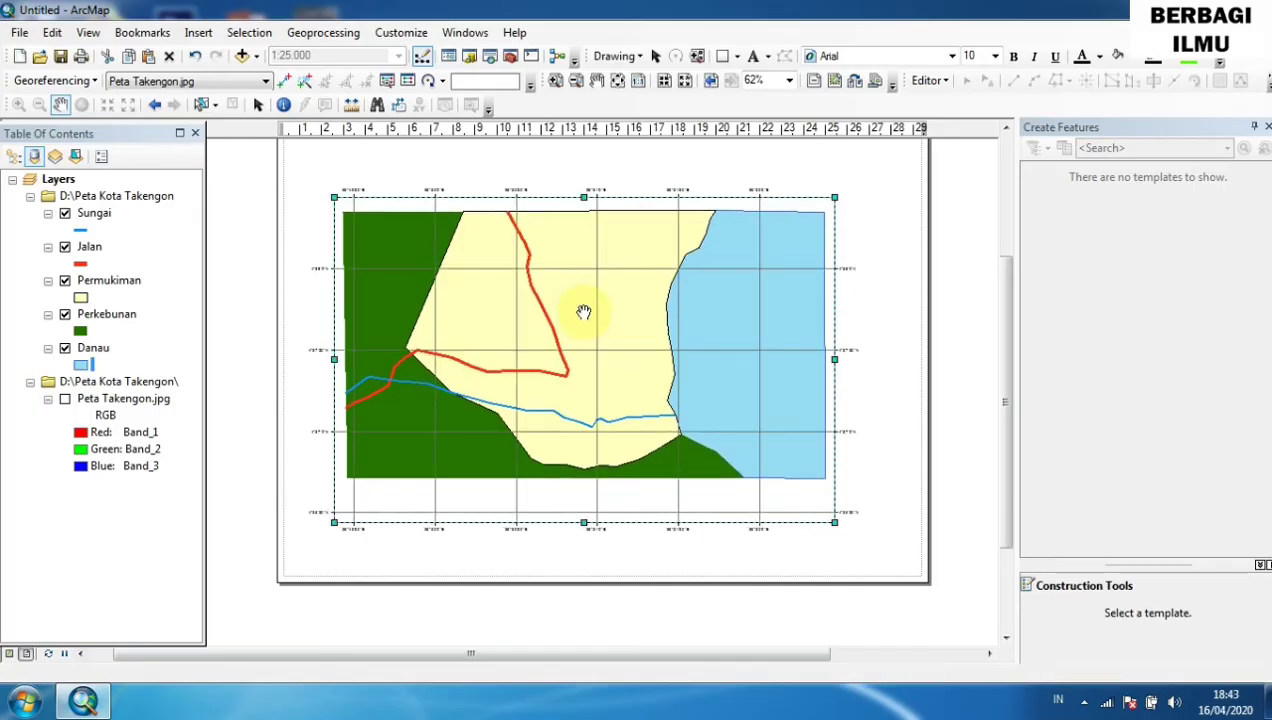
Raise the data frame's bottom edge close to the mapped area, making the frame about 12 cm high.
left_click(654, 57)
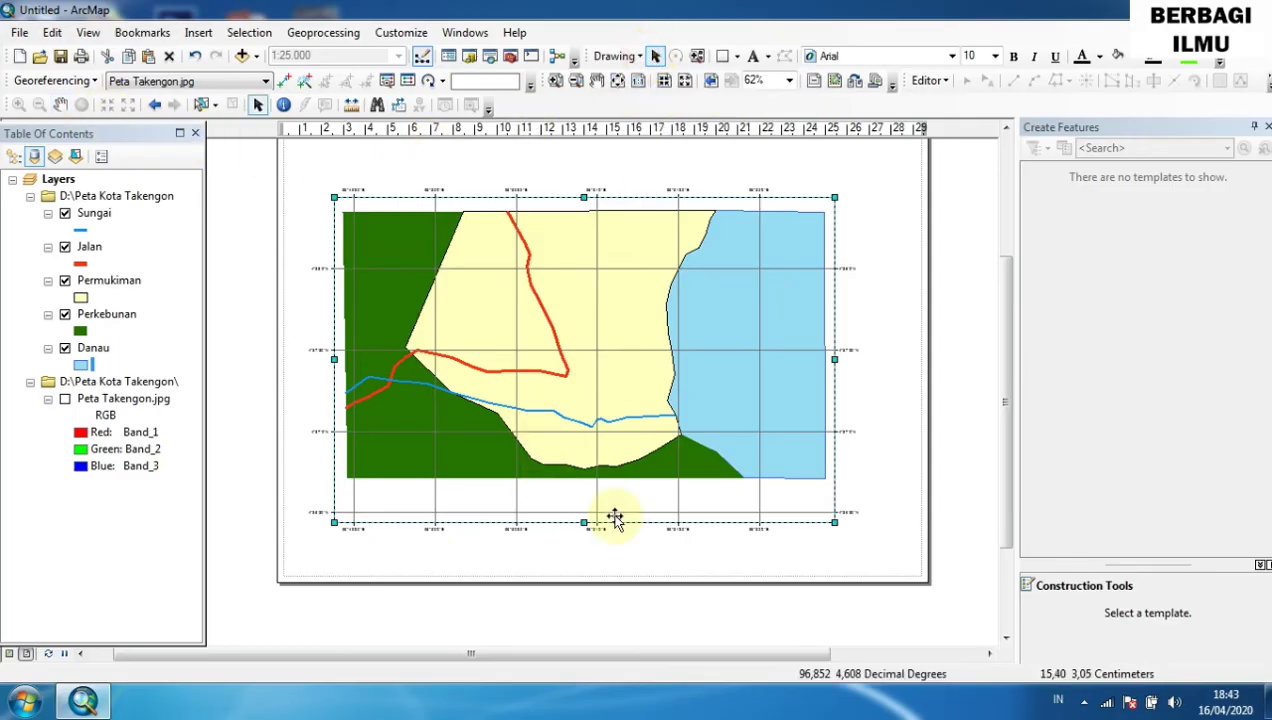
left_click_drag(584, 521, 582, 481)
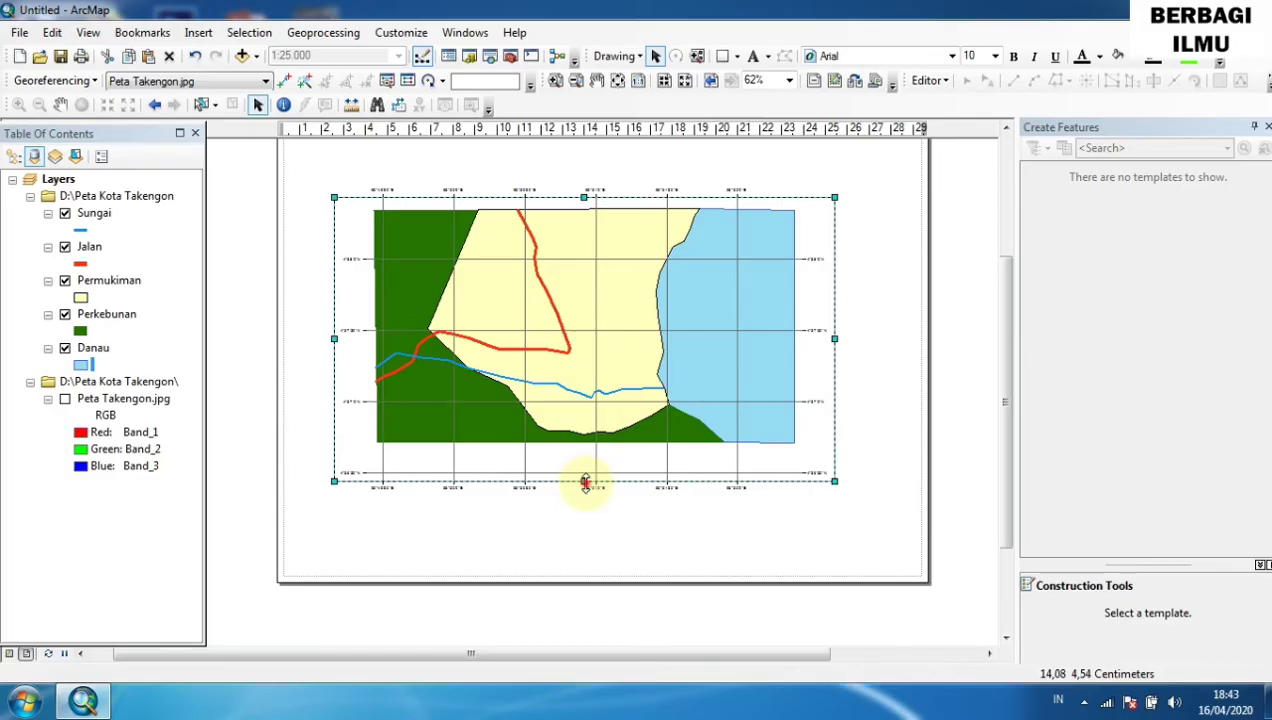
left_click_drag(586, 483, 585, 449)
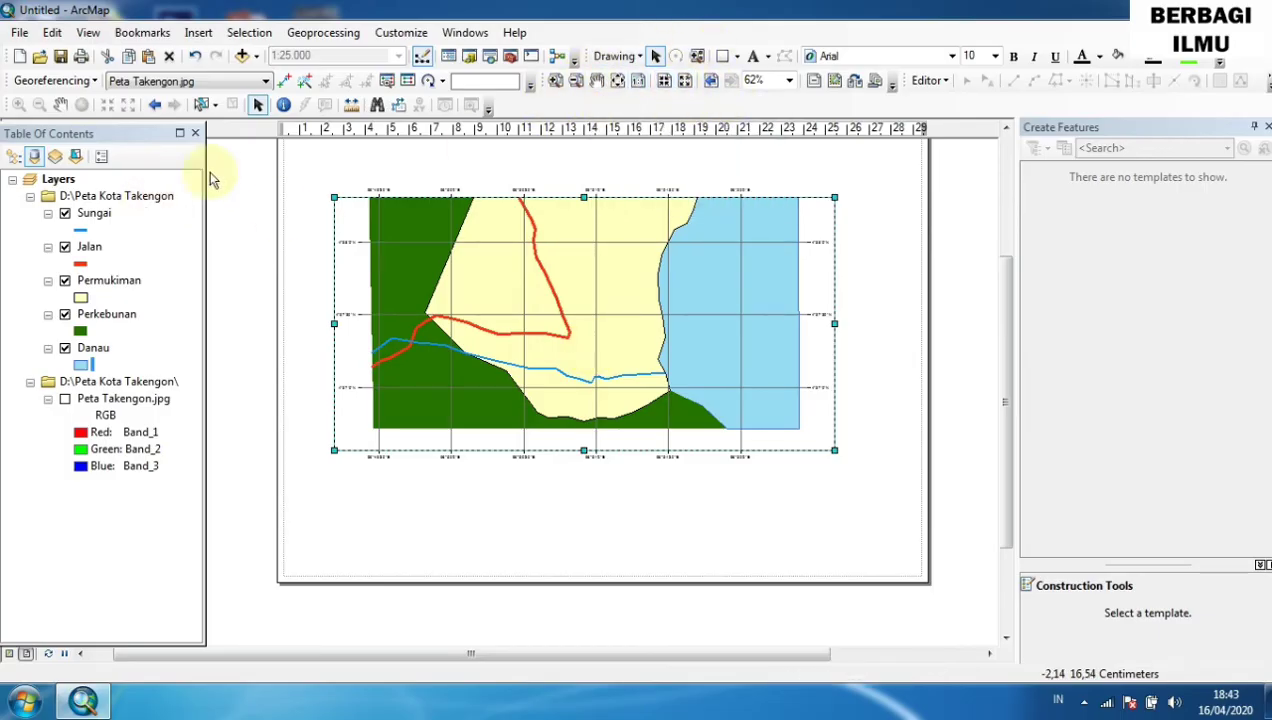
Pan the map down and to the left within the shortened data frame so the whole mapped area shows near its left edge.
left_click(60, 104)
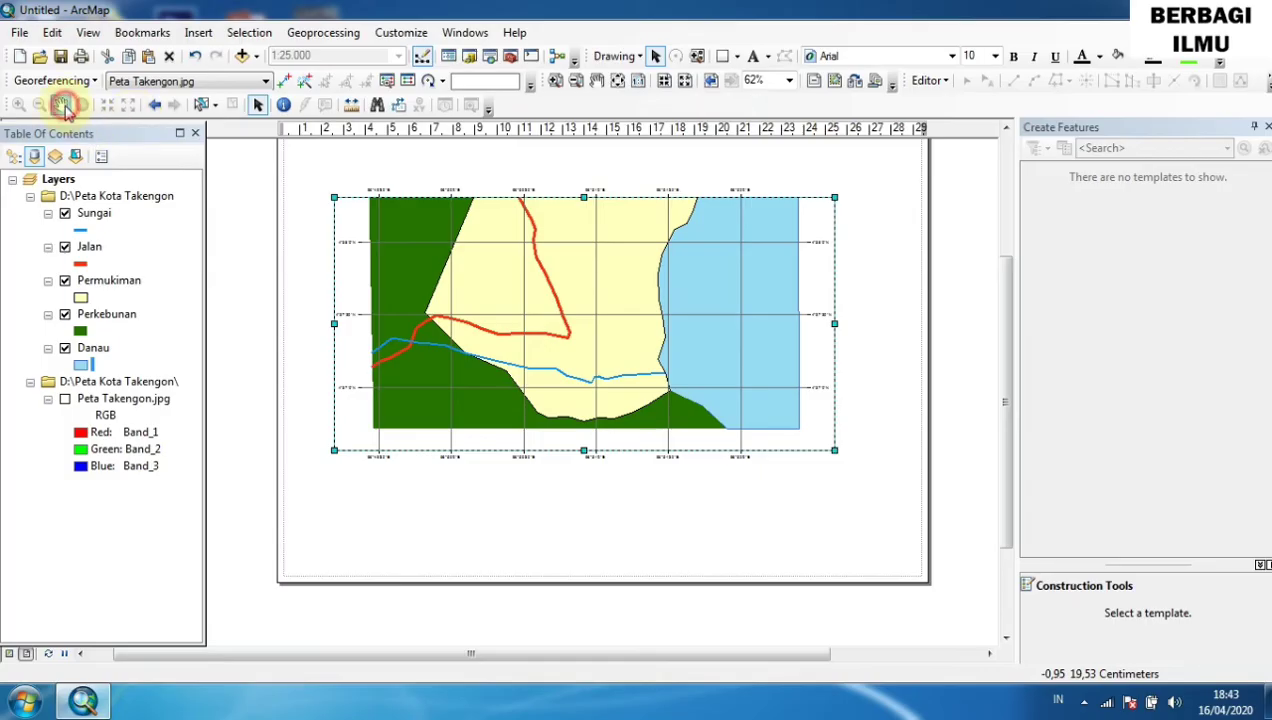
left_click_drag(568, 312, 557, 330)
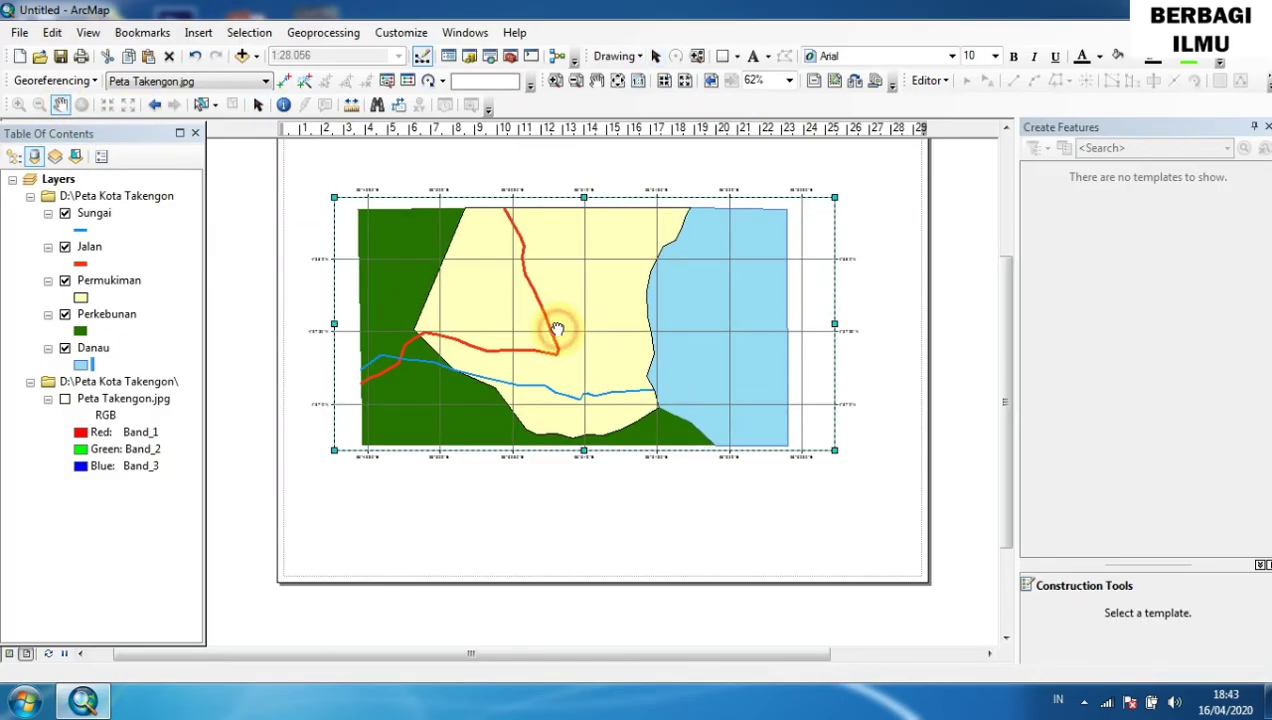
left_click_drag(557, 330, 551, 325)
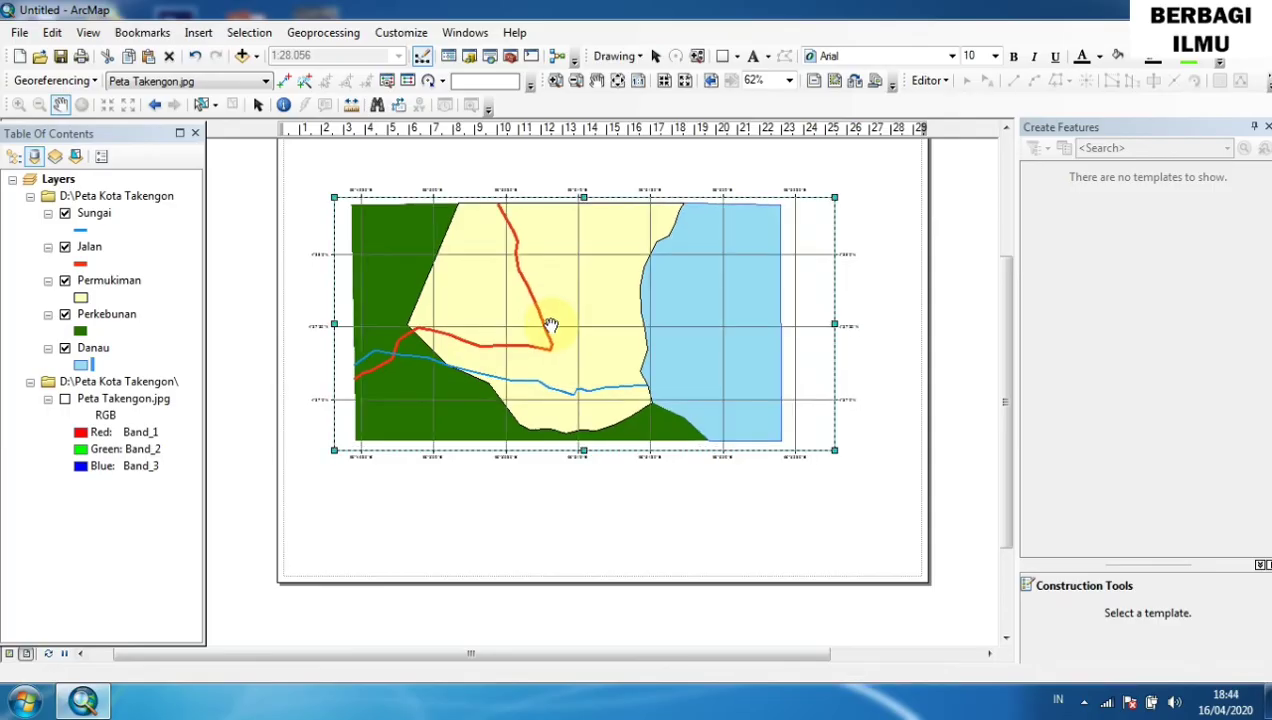
left_click_drag(551, 325, 541, 327)
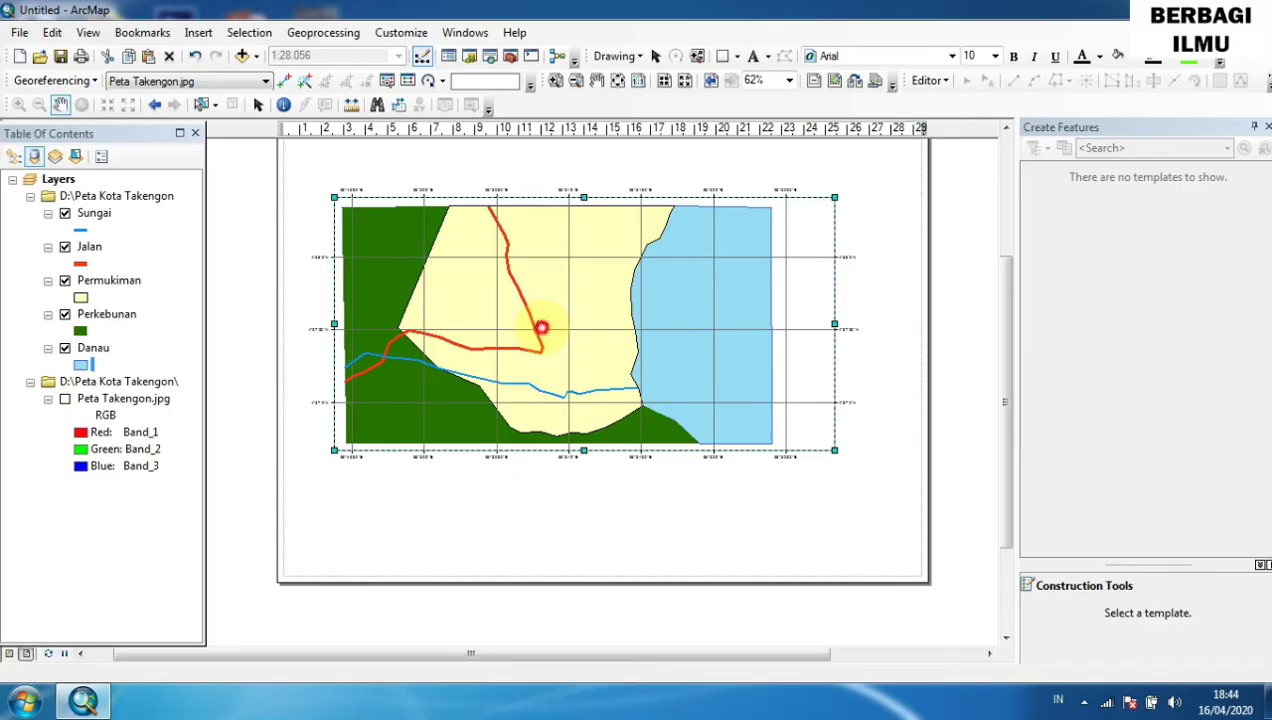
Pan the map to the data frame's upper-left corner and trim the frame to about 20 cm wide and 11 cm high.
left_click_drag(541, 327, 535, 319)
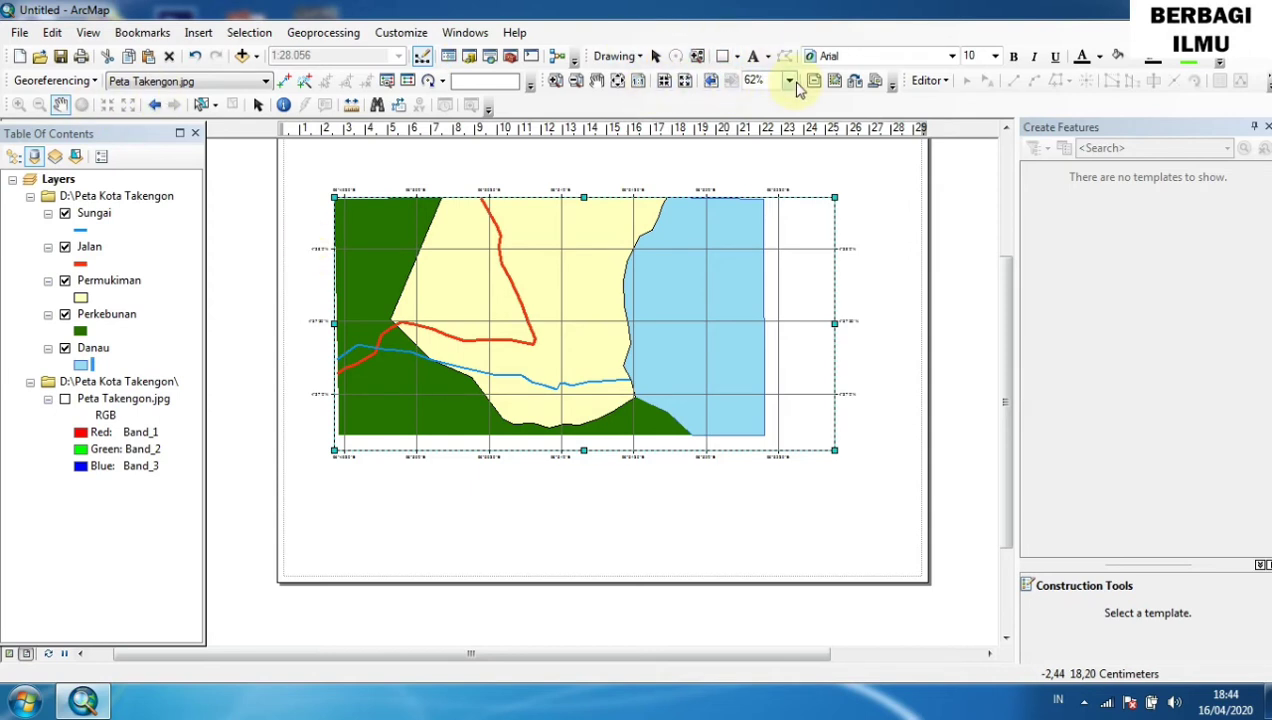
left_click(655, 56)
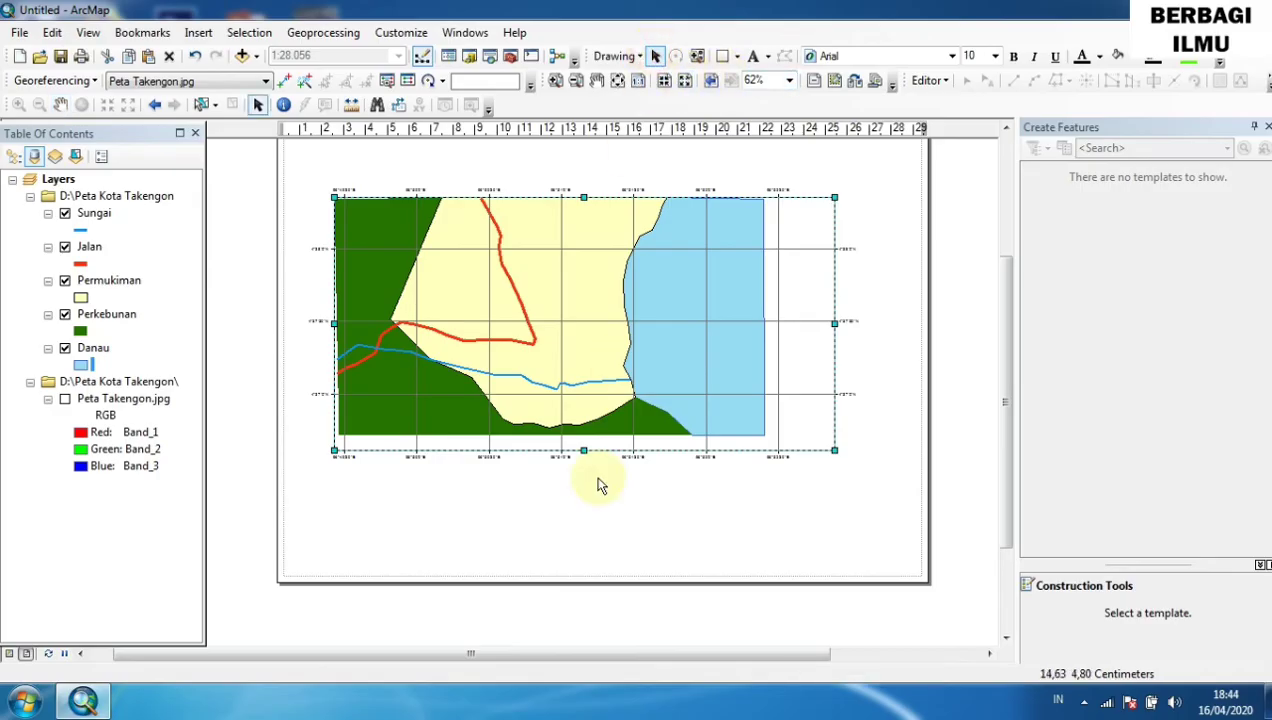
left_click_drag(584, 450, 580, 437)
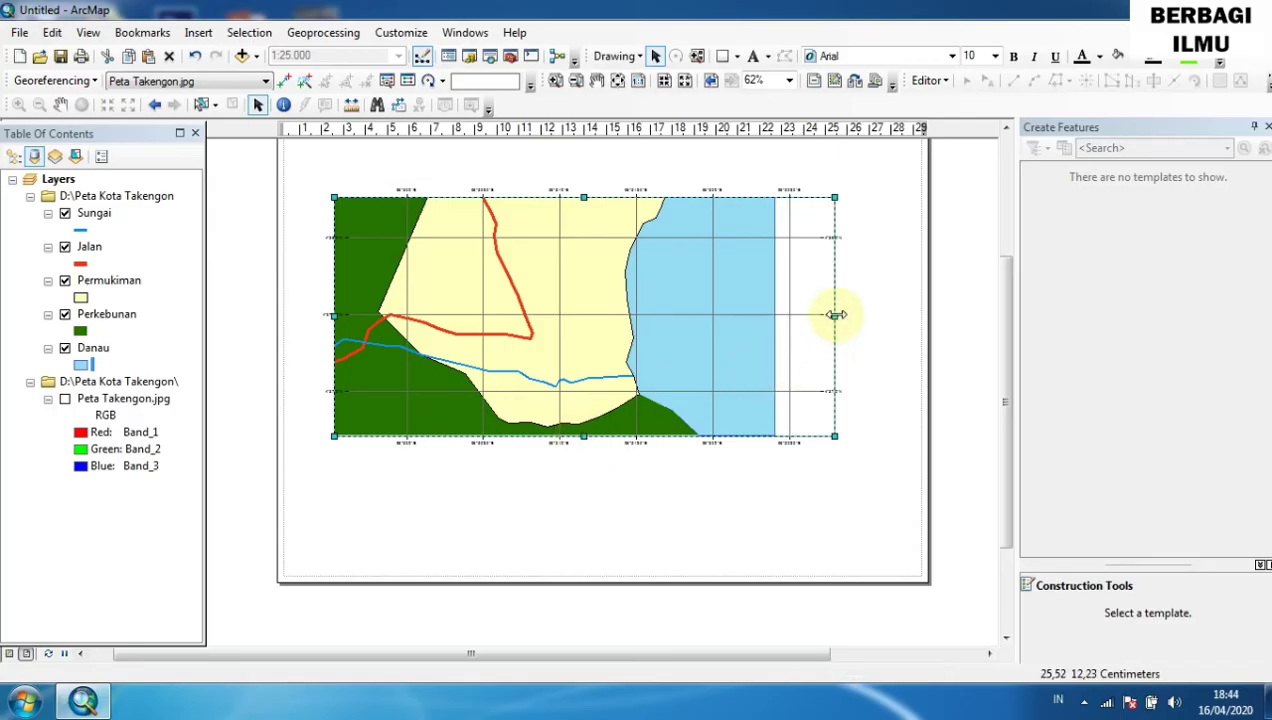
left_click_drag(836, 315, 776, 314)
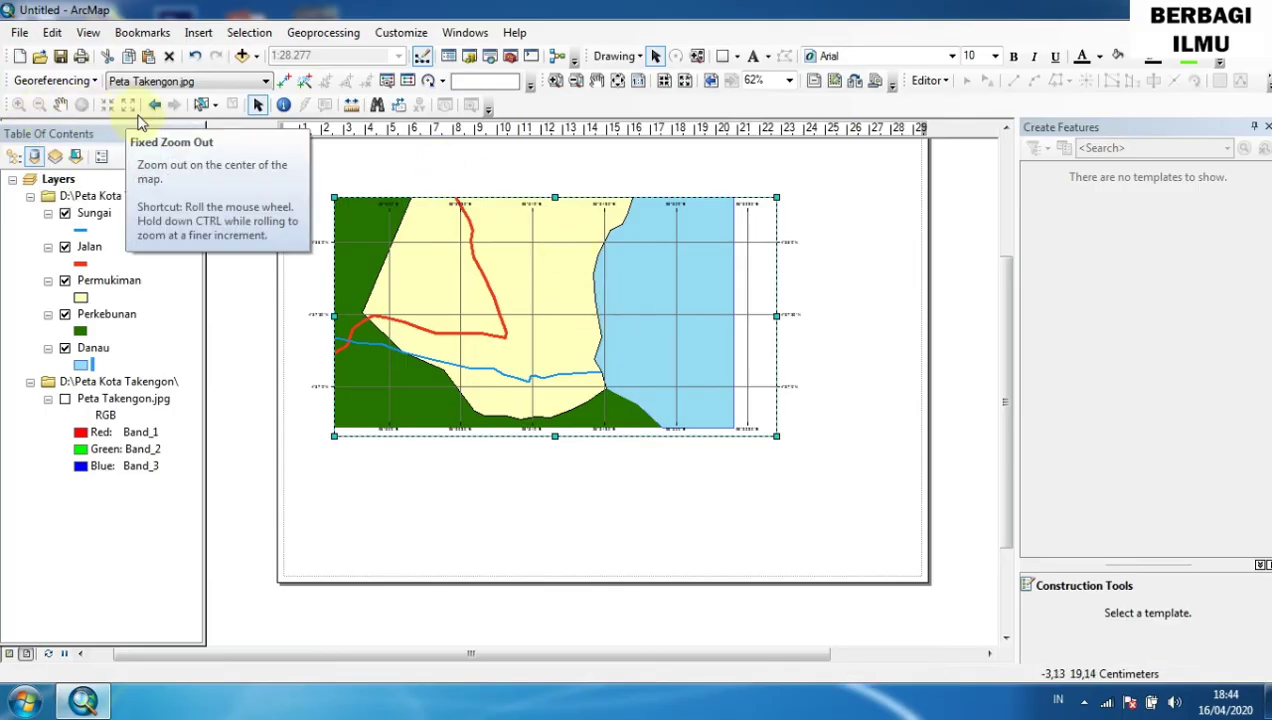
Pan the map inside the narrowed data frame until its upper and lower boundaries meet the frame's top and bottom edges.
left_click(60, 104)
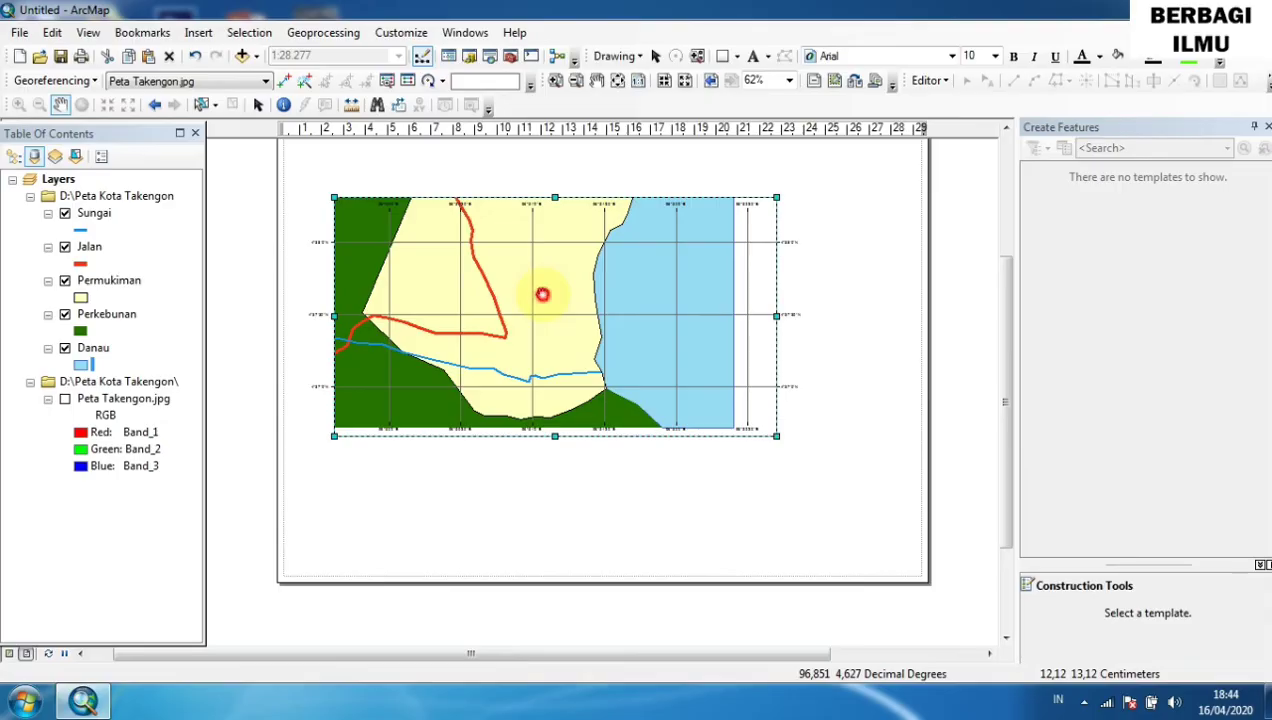
left_click_drag(542, 294, 568, 295)
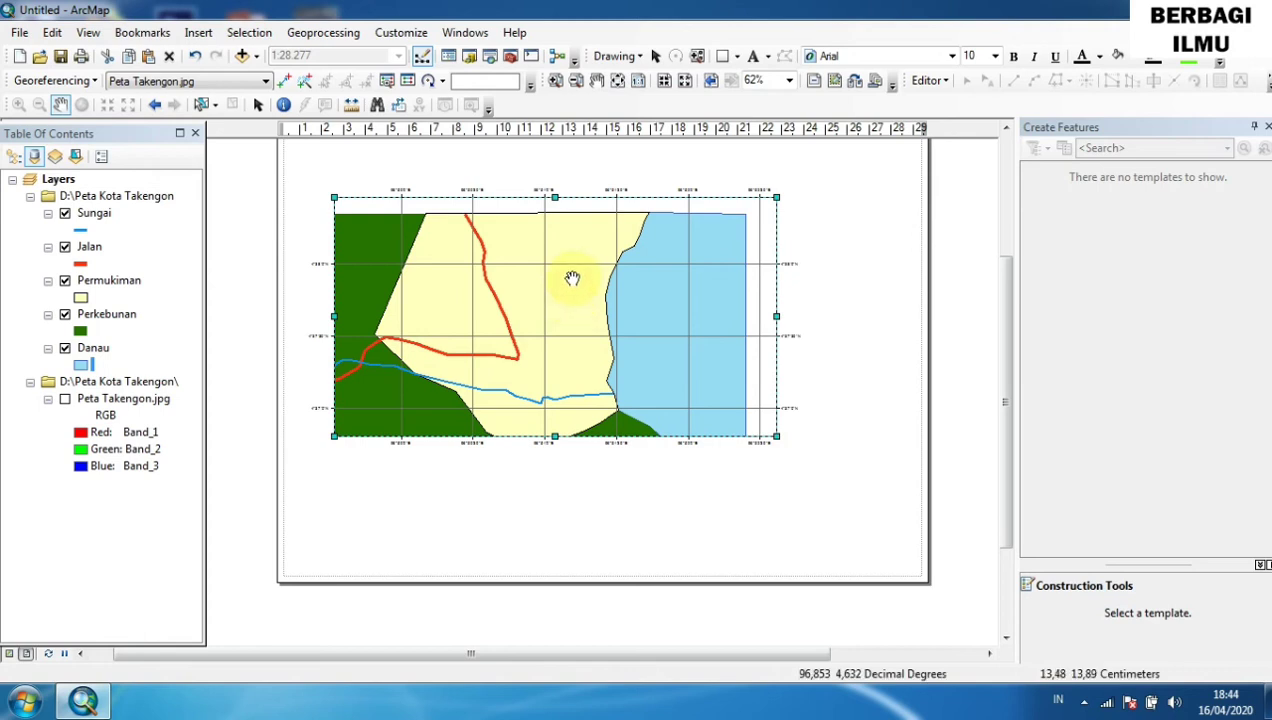
left_click_drag(569, 290, 583, 277)
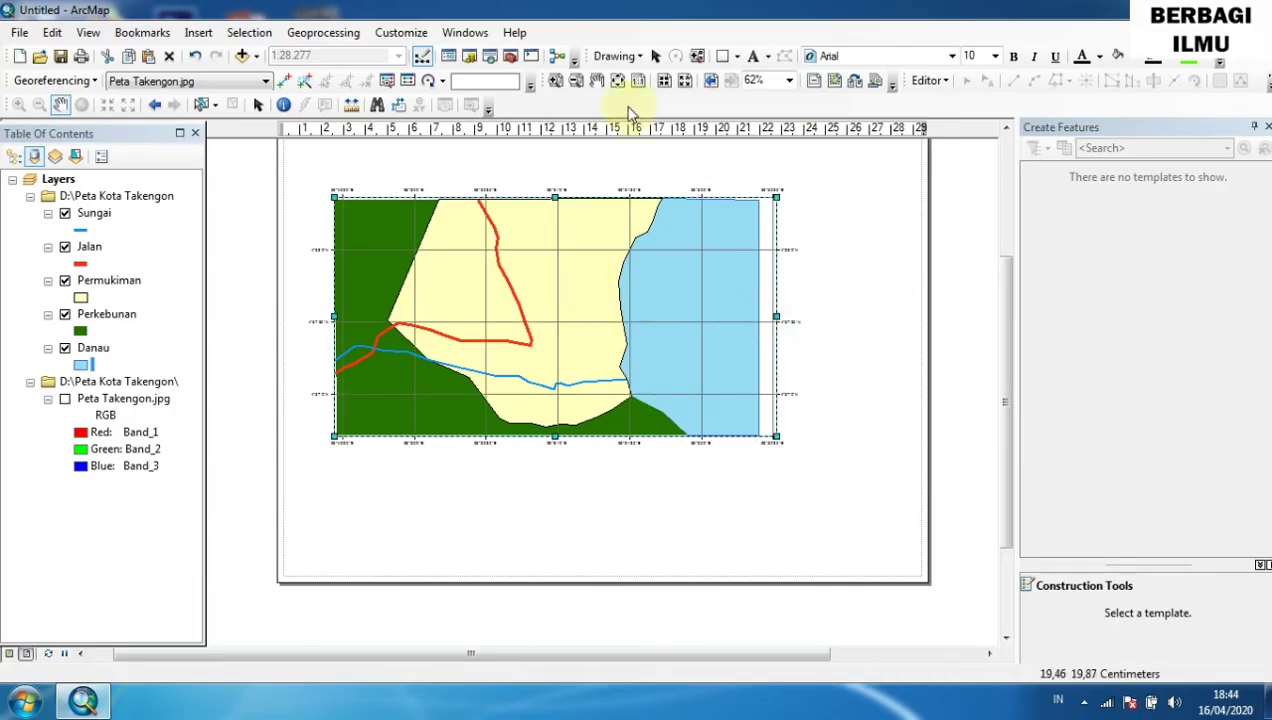
Trim the data frame to the lake's right boundary, about 19.5 cm wide, and move the frame lower on the page.
left_click(657, 57)
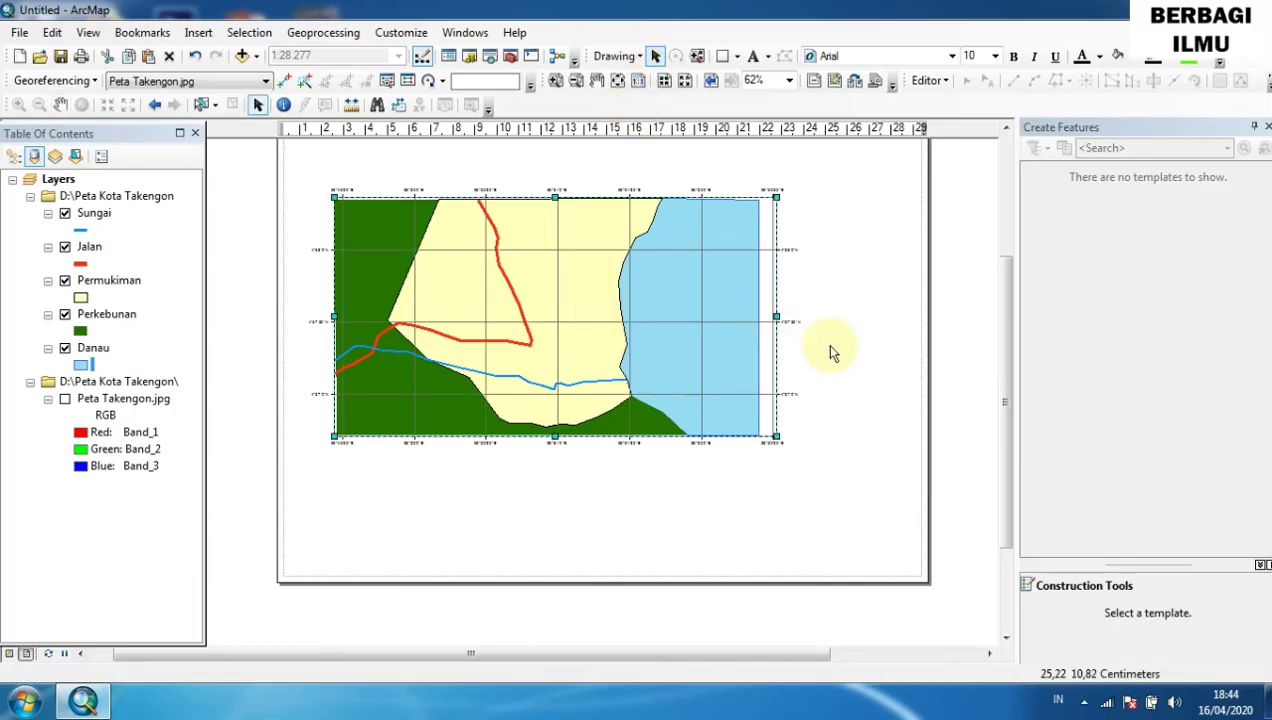
left_click_drag(777, 318, 761, 318)
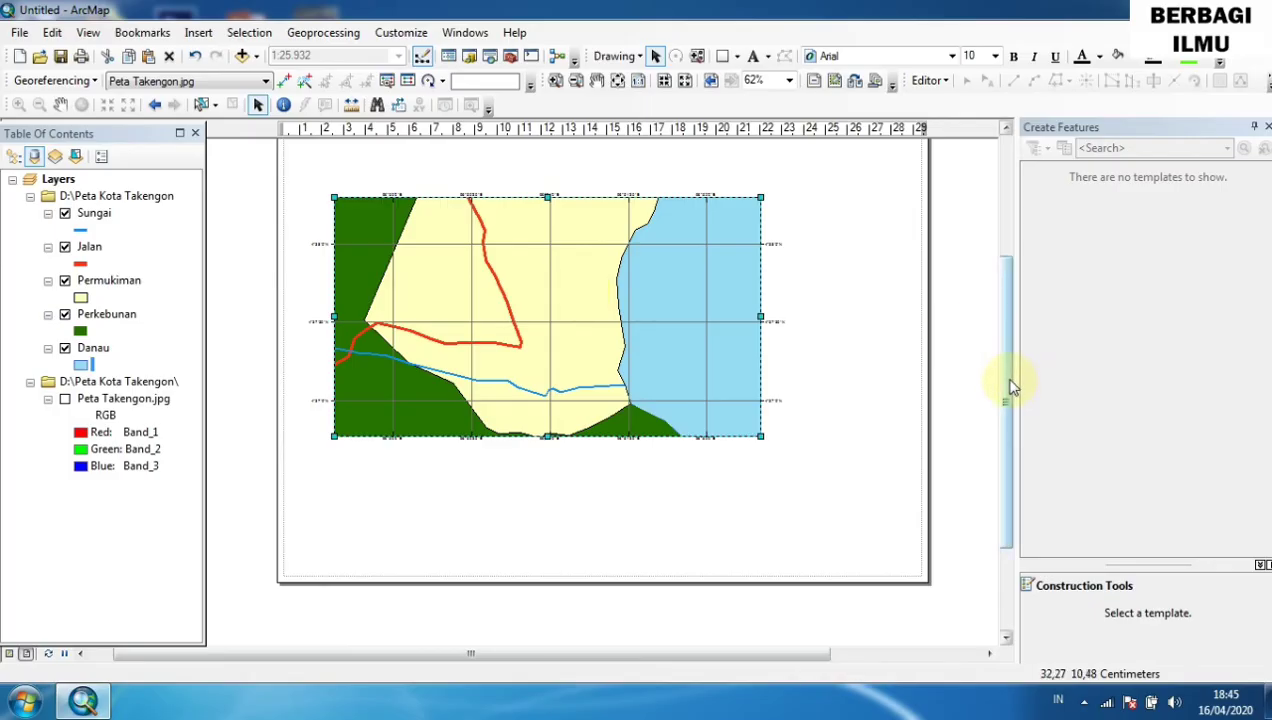
left_click(1007, 128)
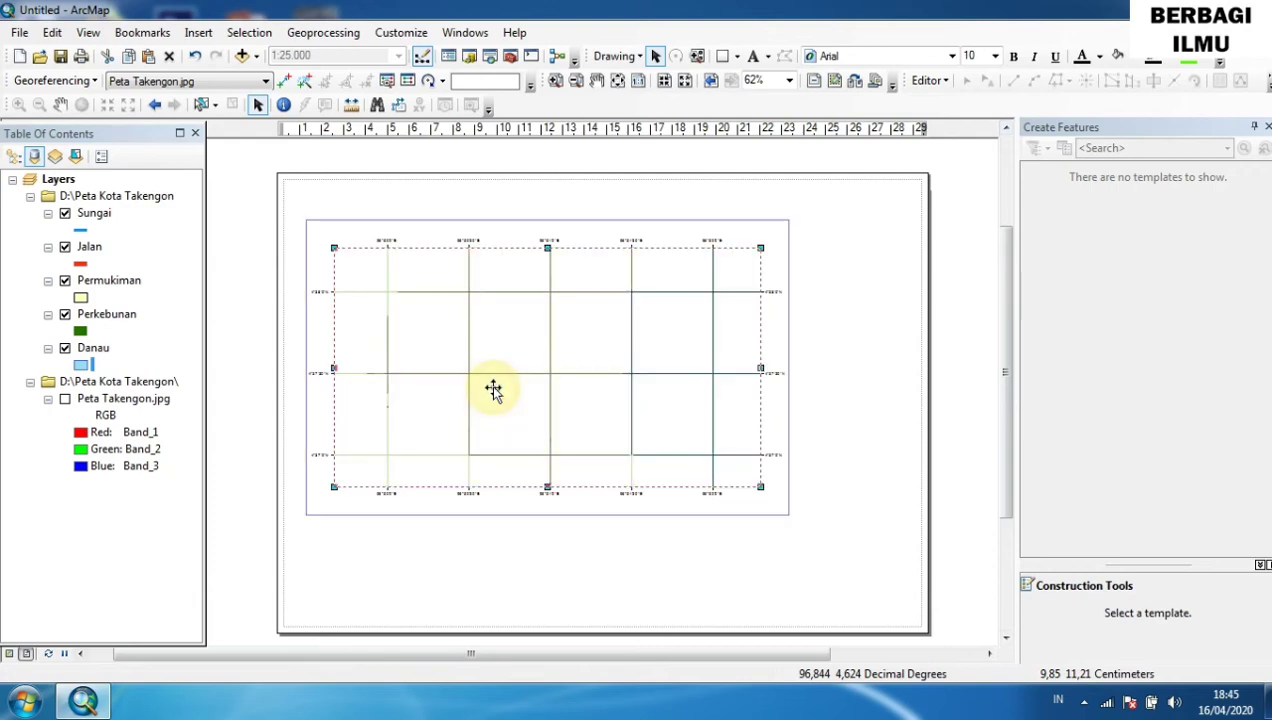
left_click_drag(492, 392, 492, 450)
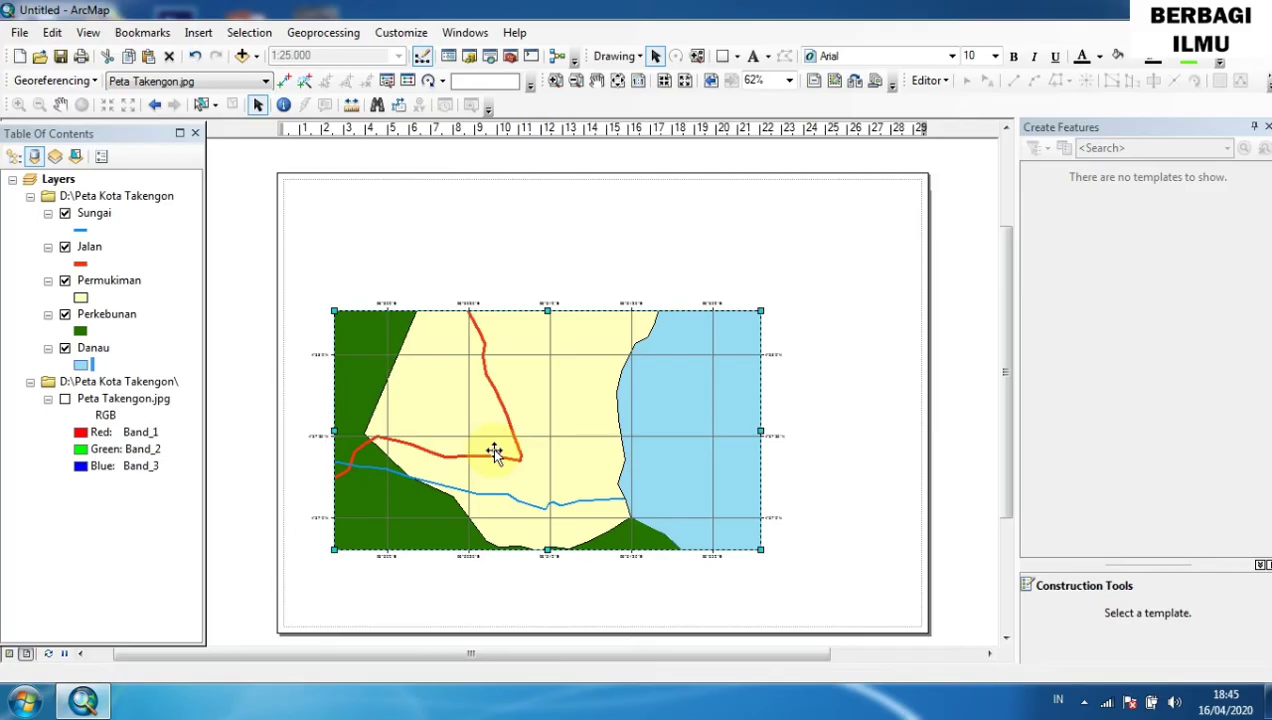
Set the label size of the data frame's graticule to 10 and apply the new grid style.
right_click(593, 395)
left_click(650, 378)
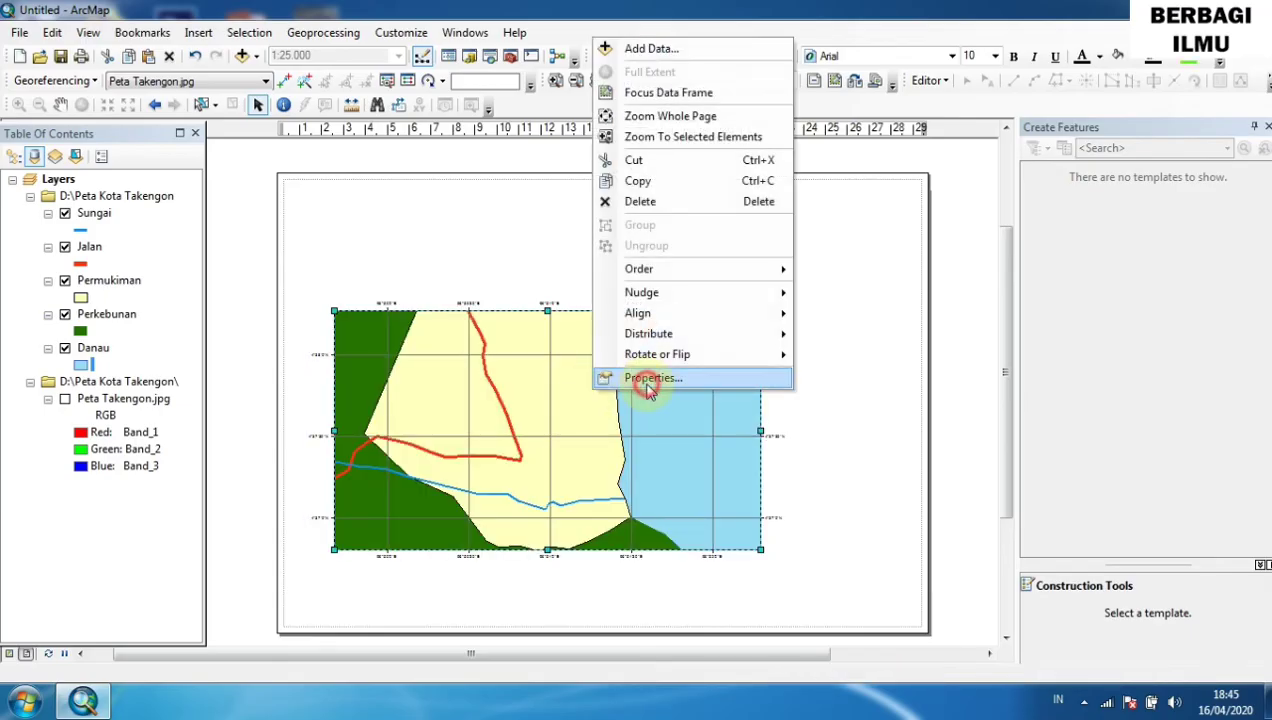
left_click(818, 112)
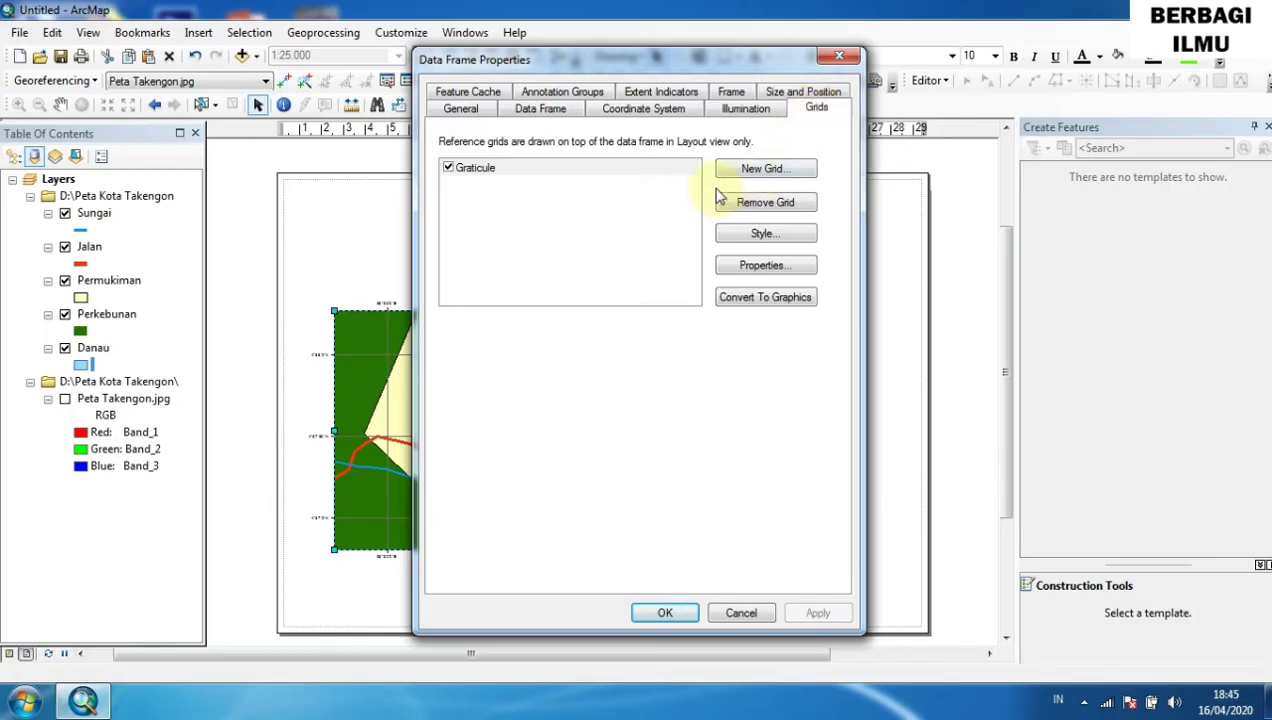
left_click(737, 240)
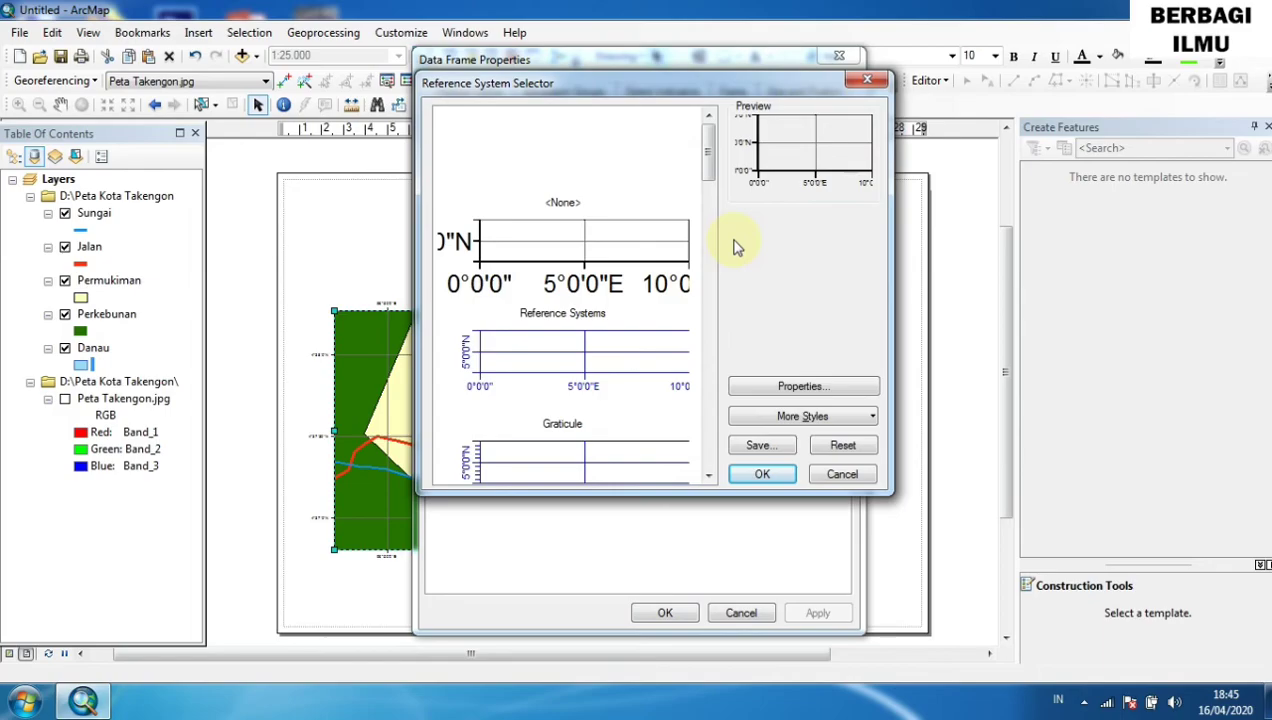
left_click(788, 388)
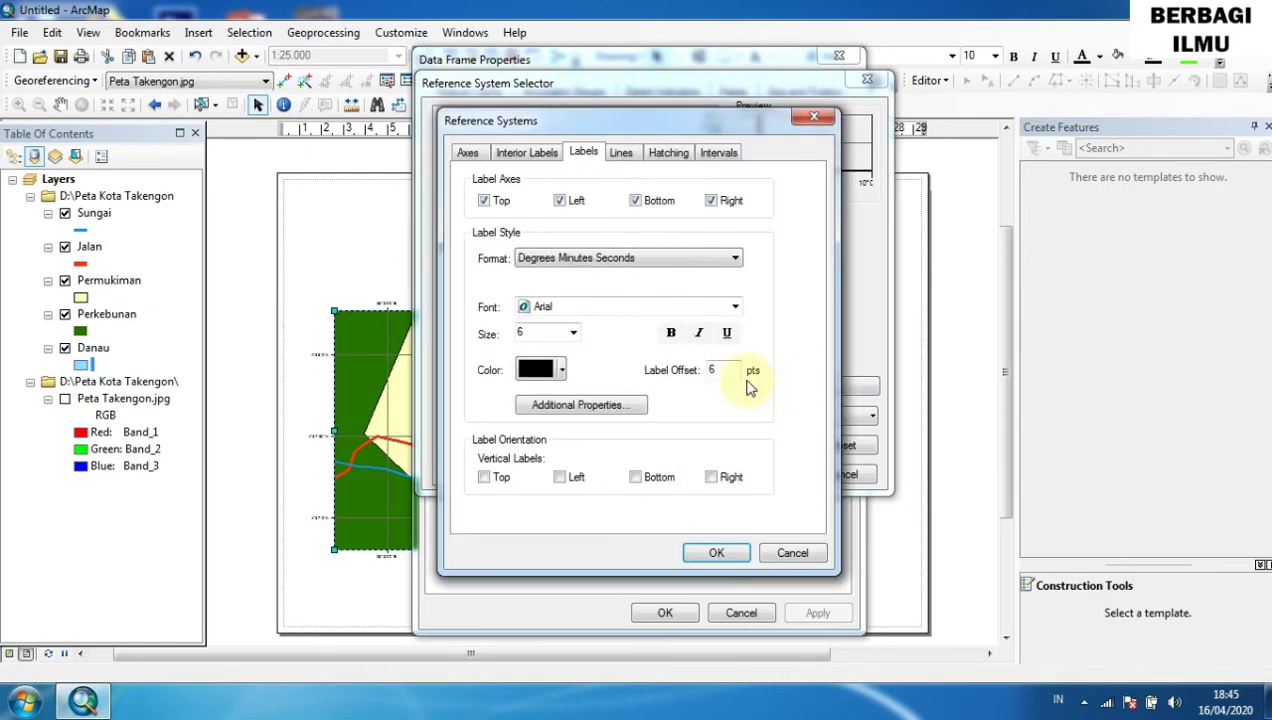
double_click(535, 330)
type("10")
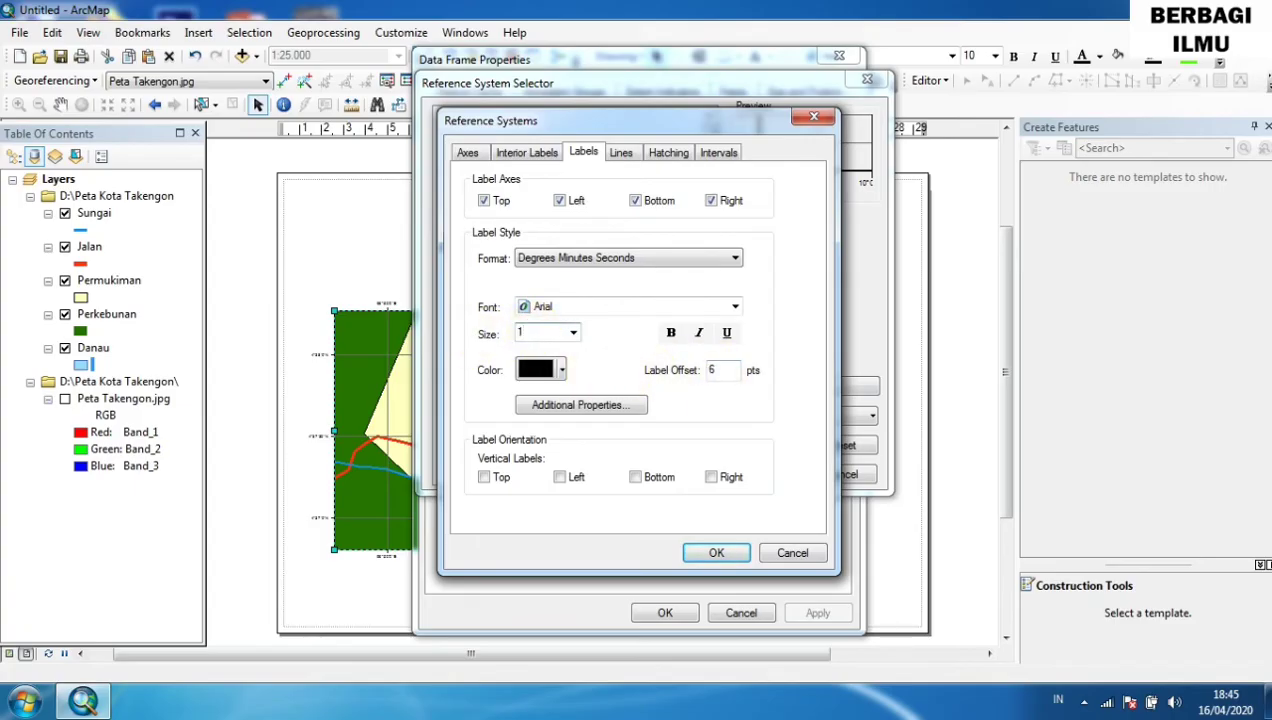
left_click(729, 555)
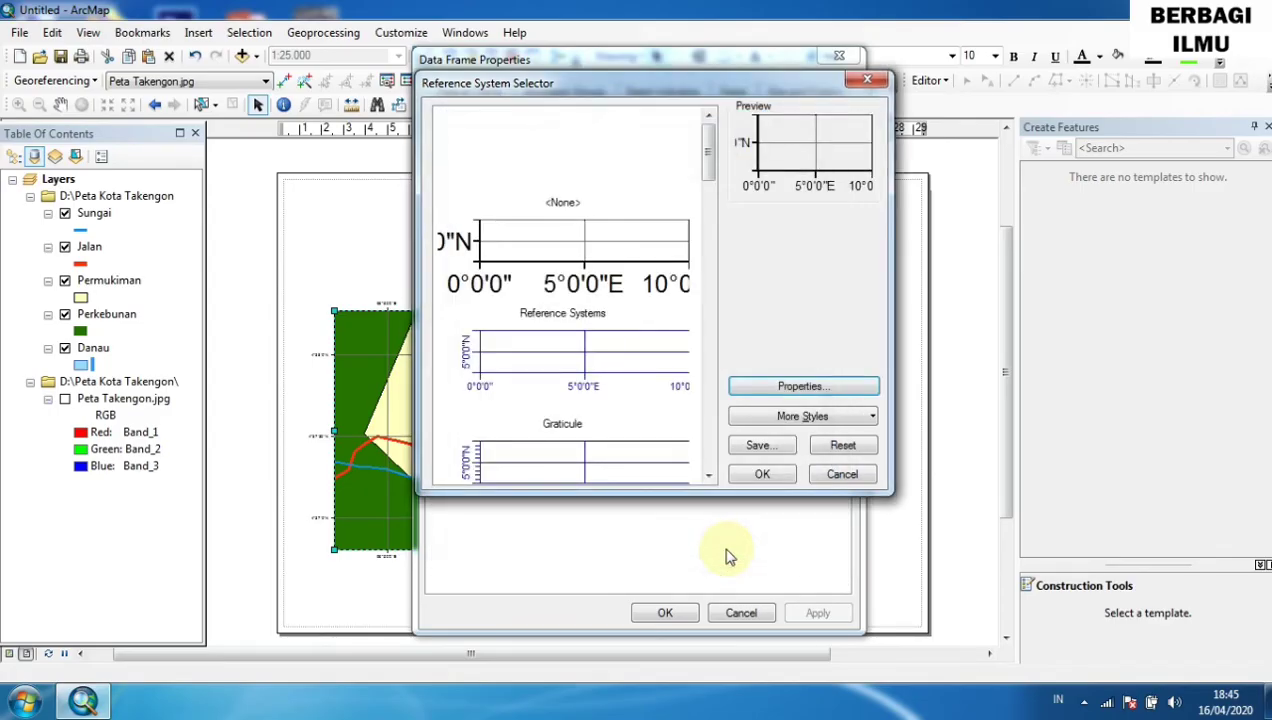
left_click(766, 475)
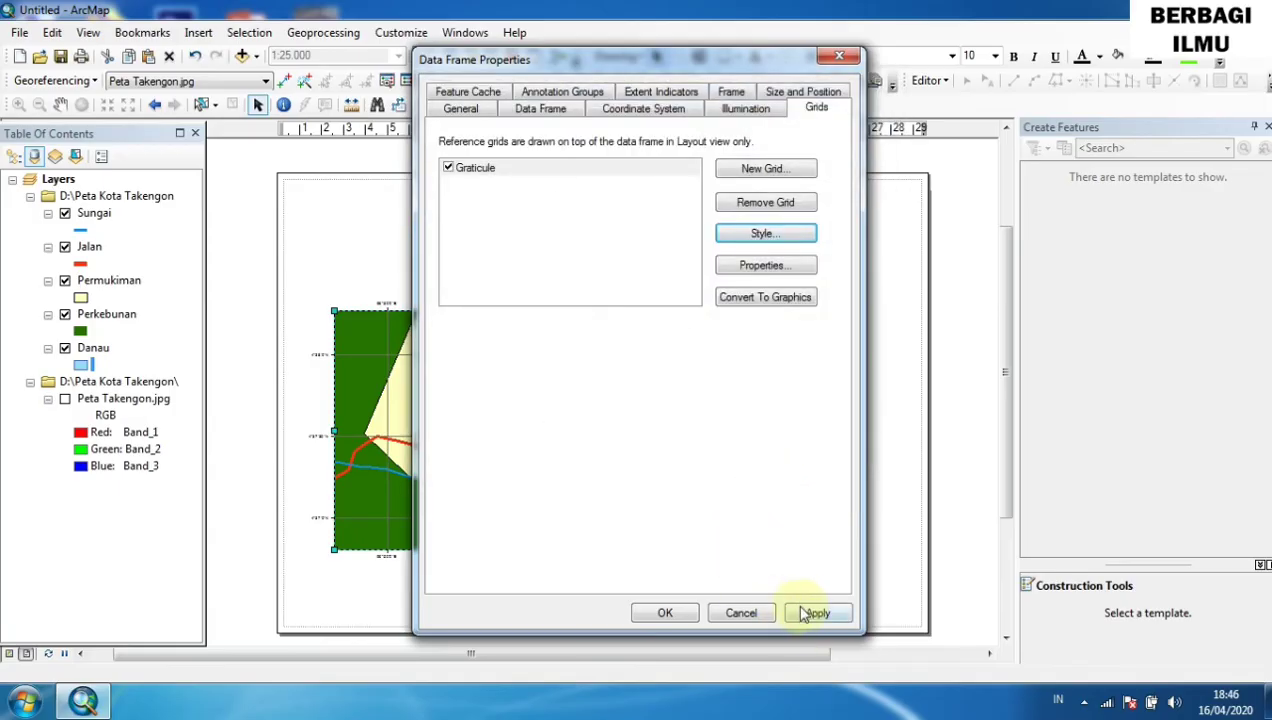
left_click(804, 614)
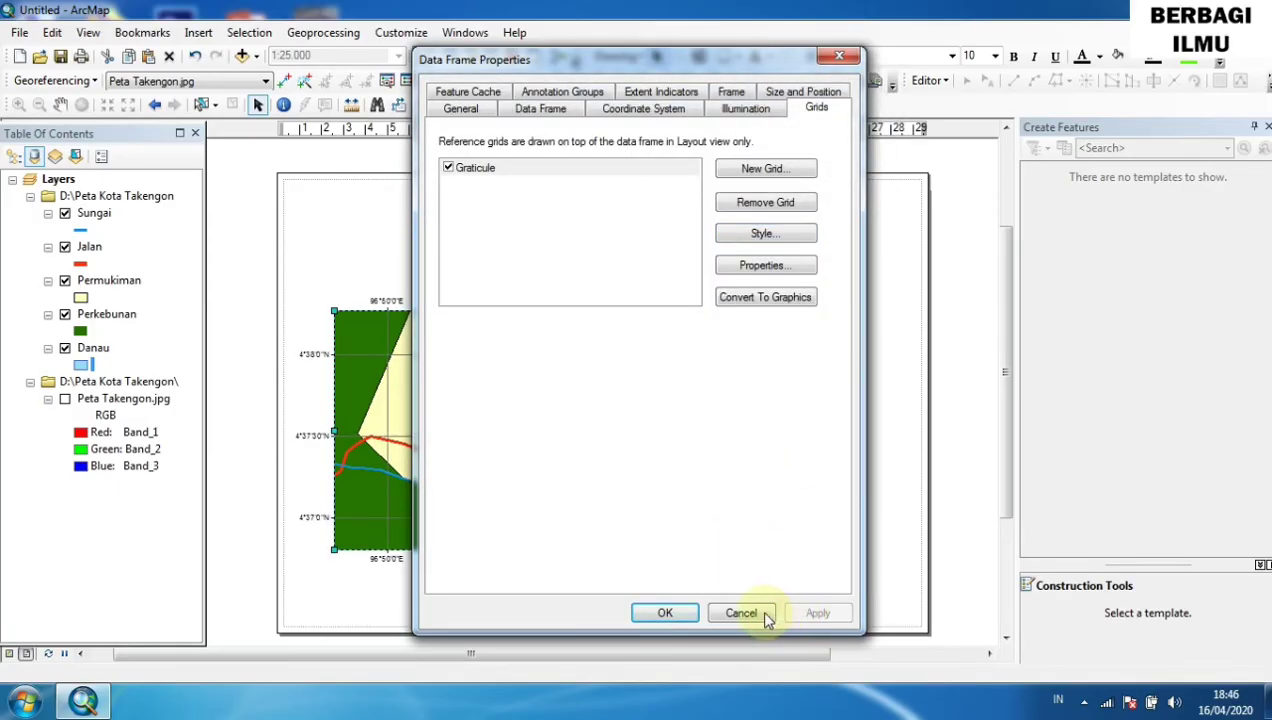
left_click(670, 612)
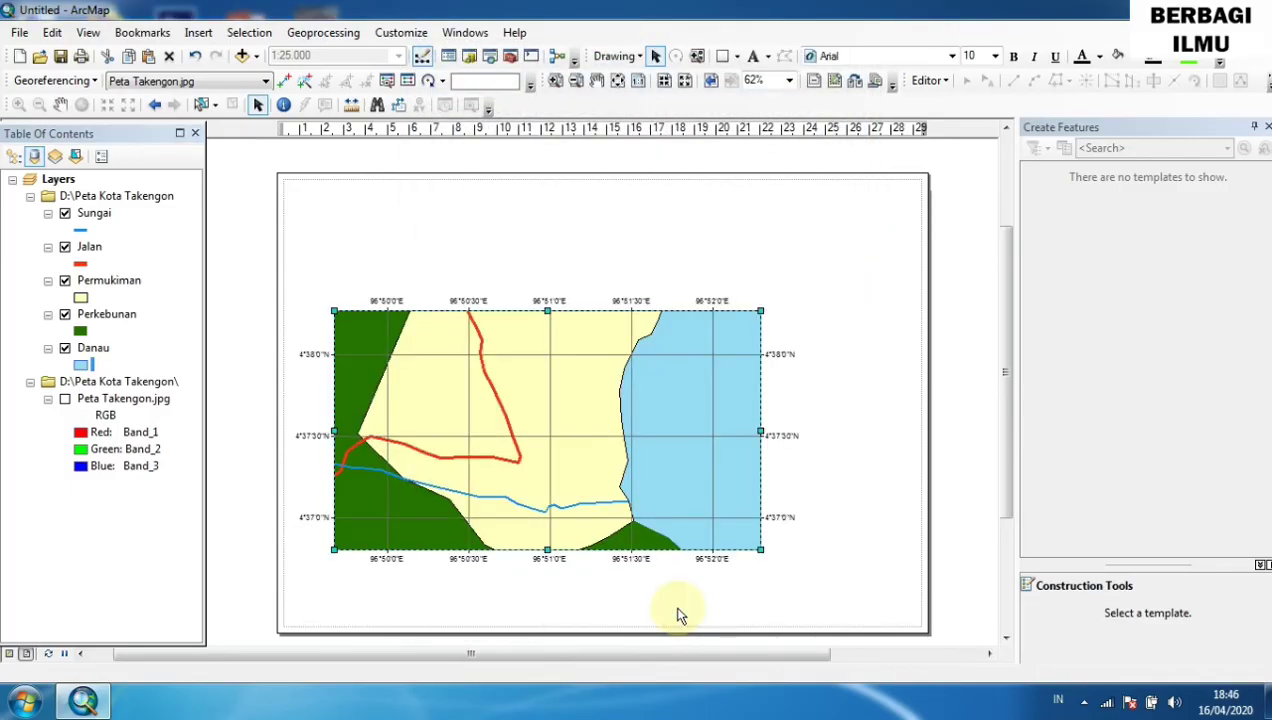
Shift the data frame slightly and pan the map up and right so the settlement area's lower boundary lies inside it.
left_click(576, 416)
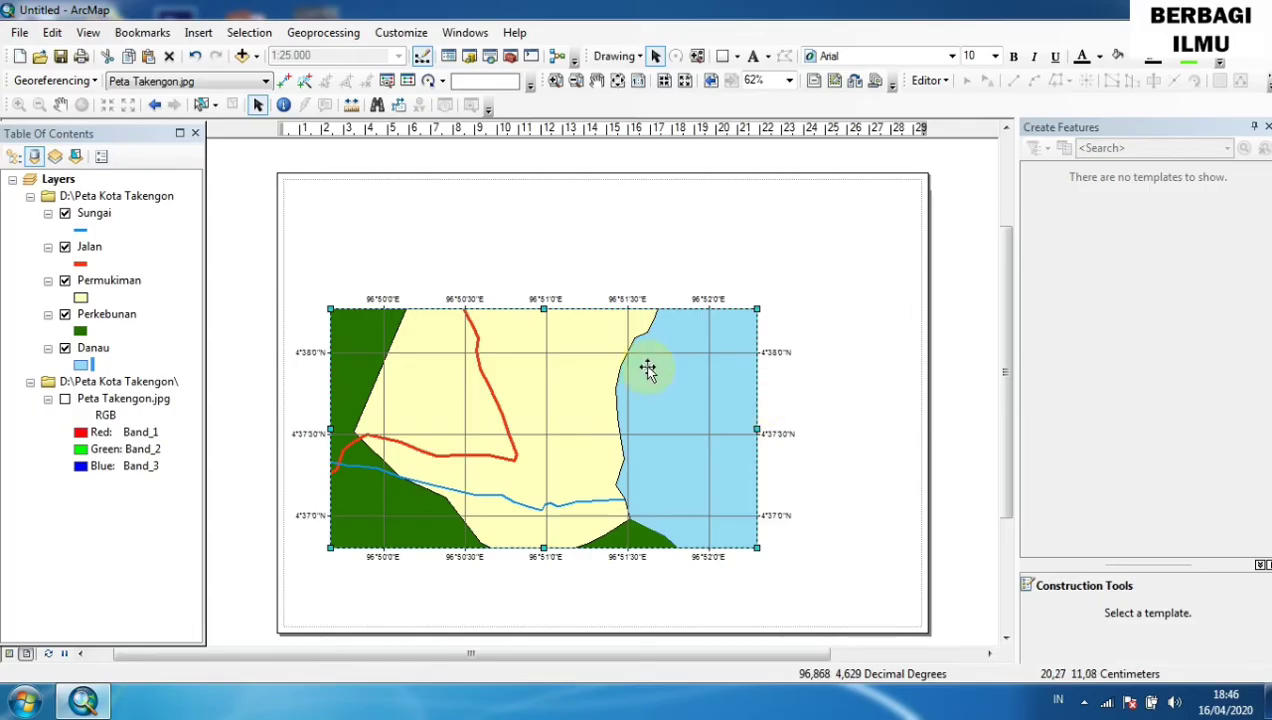
left_click(61, 106)
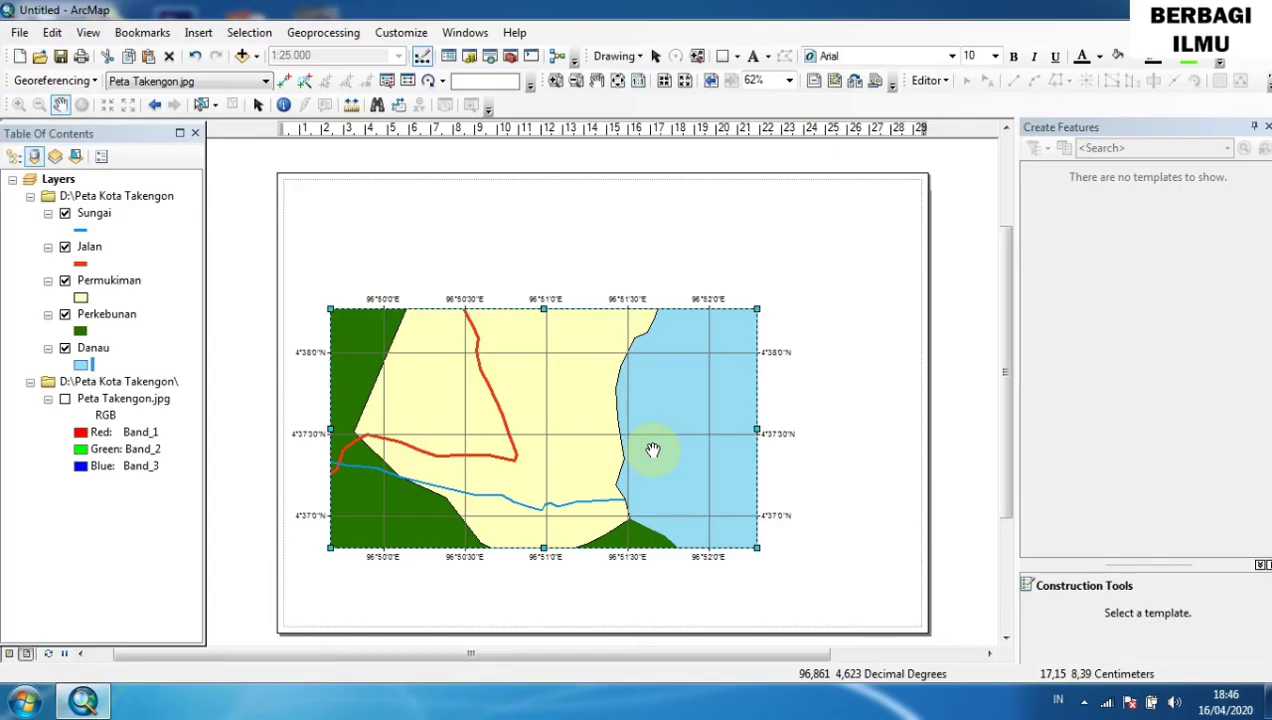
mouse_move(652, 450)
left_mouse_down()
mouse_move(660, 421)
mouse_move(660, 437)
left_mouse_up()
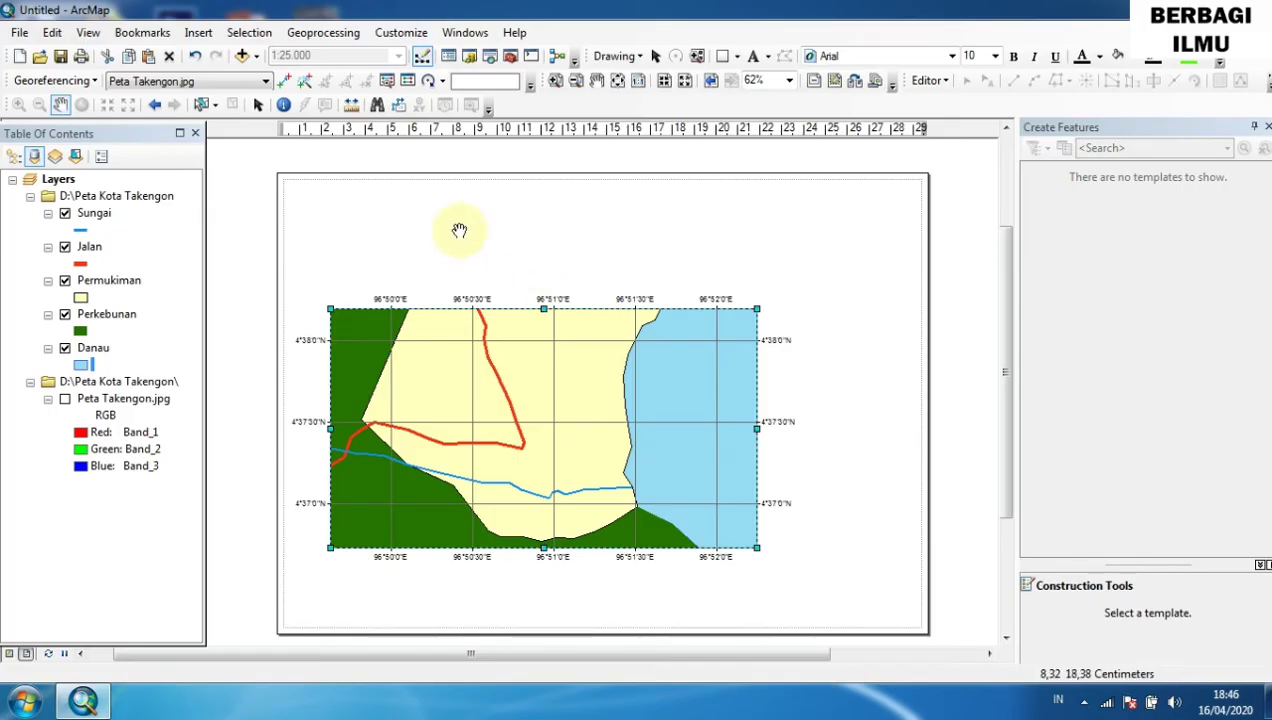
Add the title text "PETA KOTA TAKENGON" to the page above the map.
left_click(754, 58)
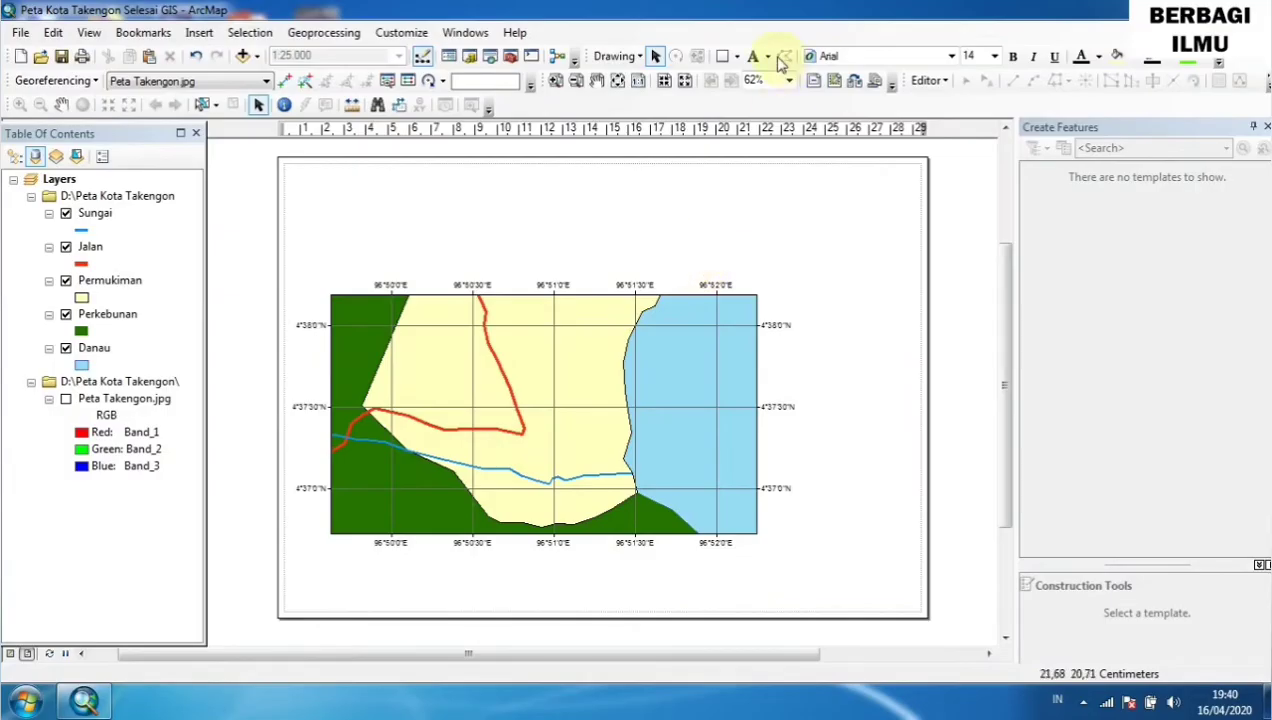
left_click(753, 58)
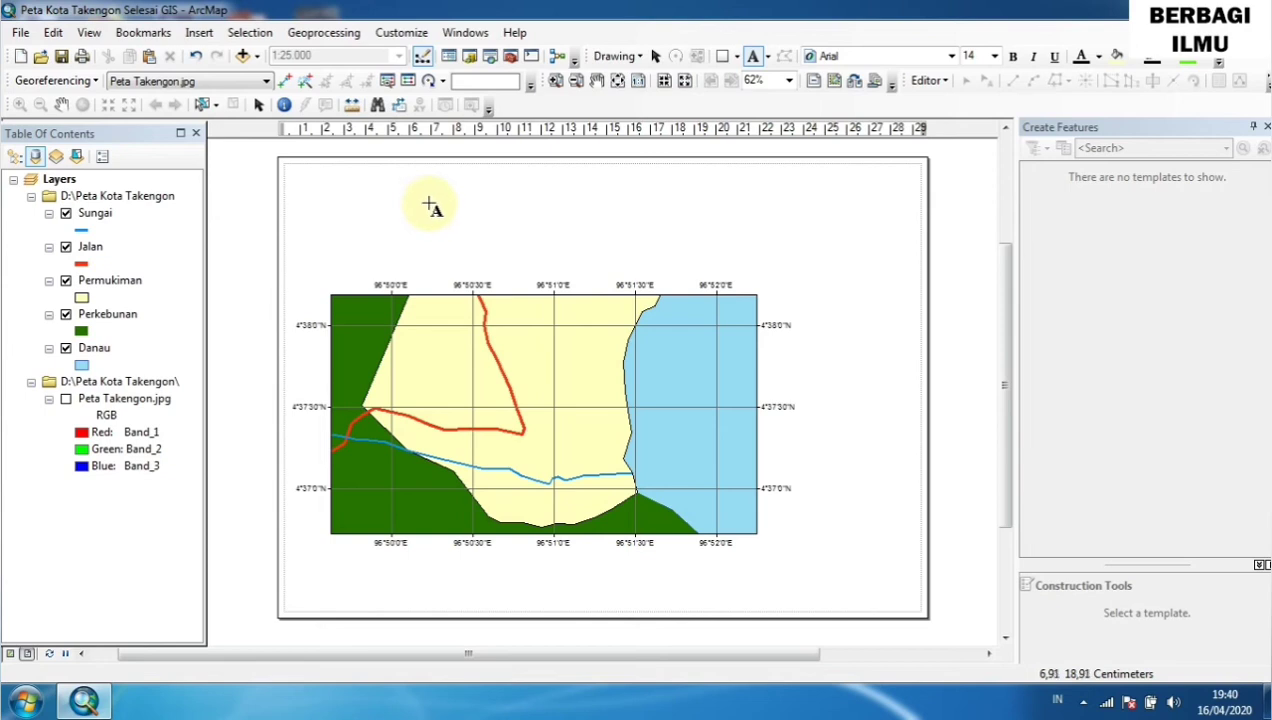
left_click(492, 221)
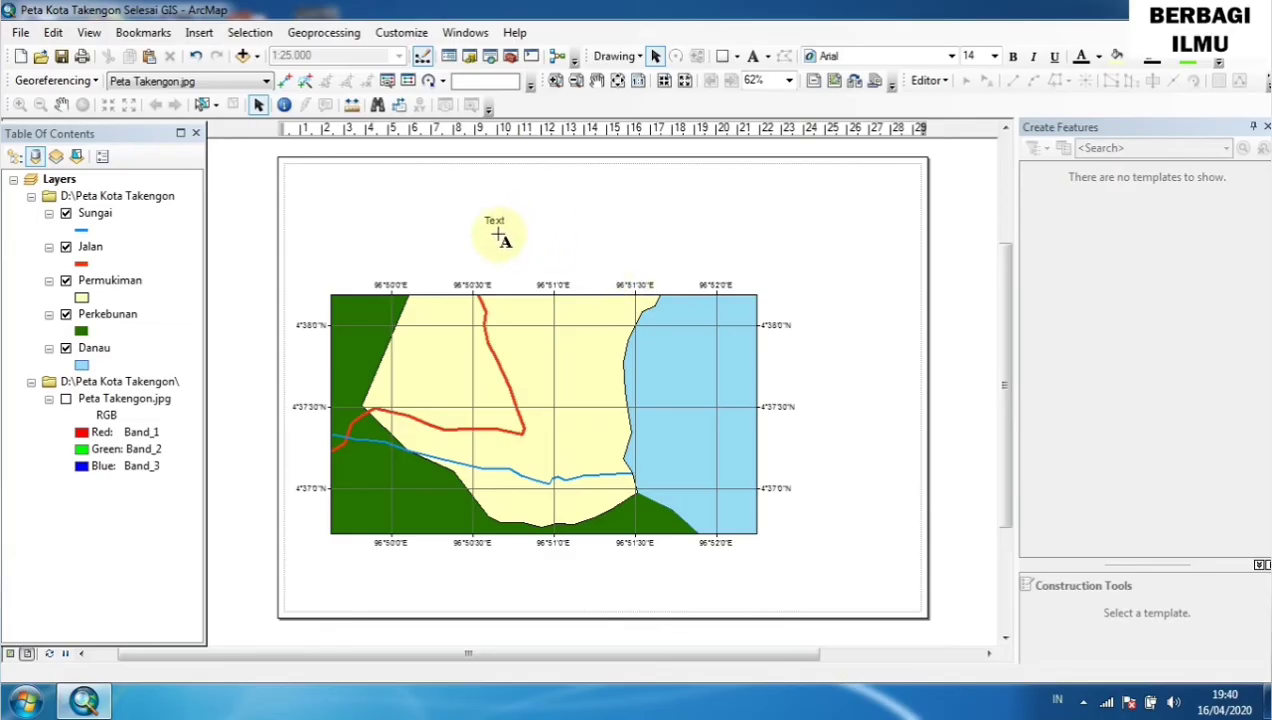
key("BackSpace")
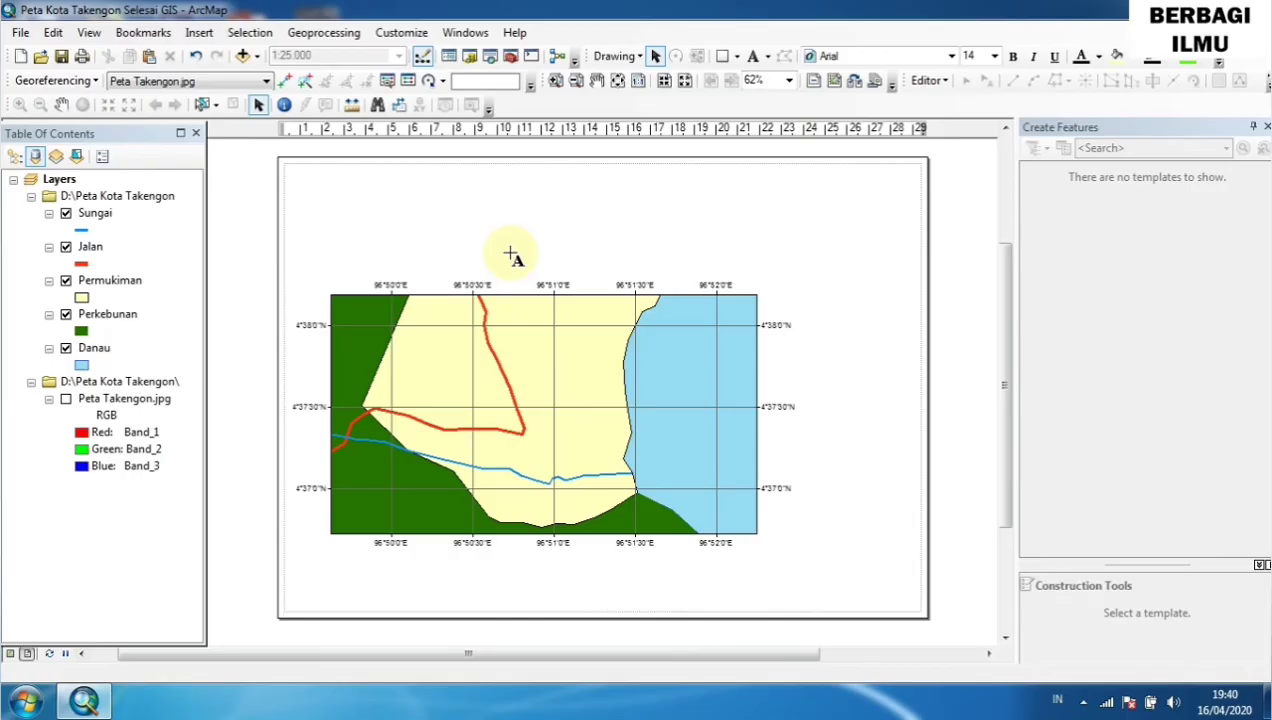
type("PETA KOTA")
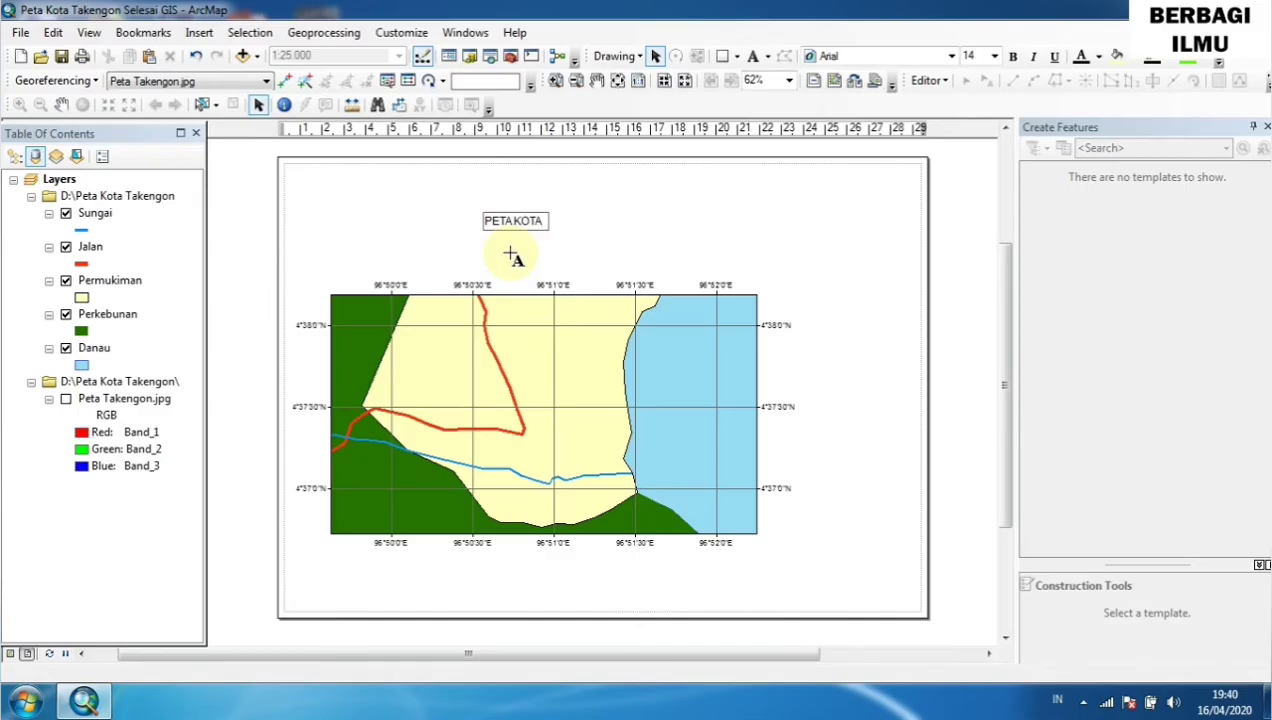
type(" TAKENGON")
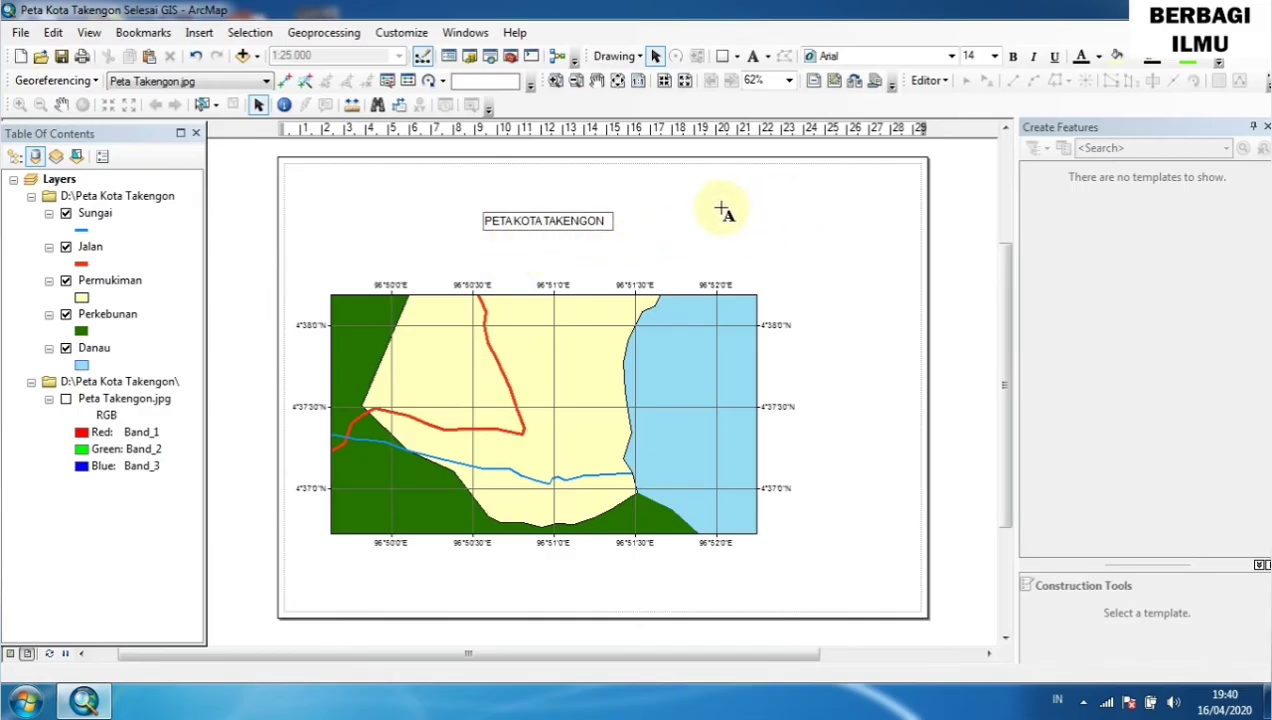
left_click(690, 240)
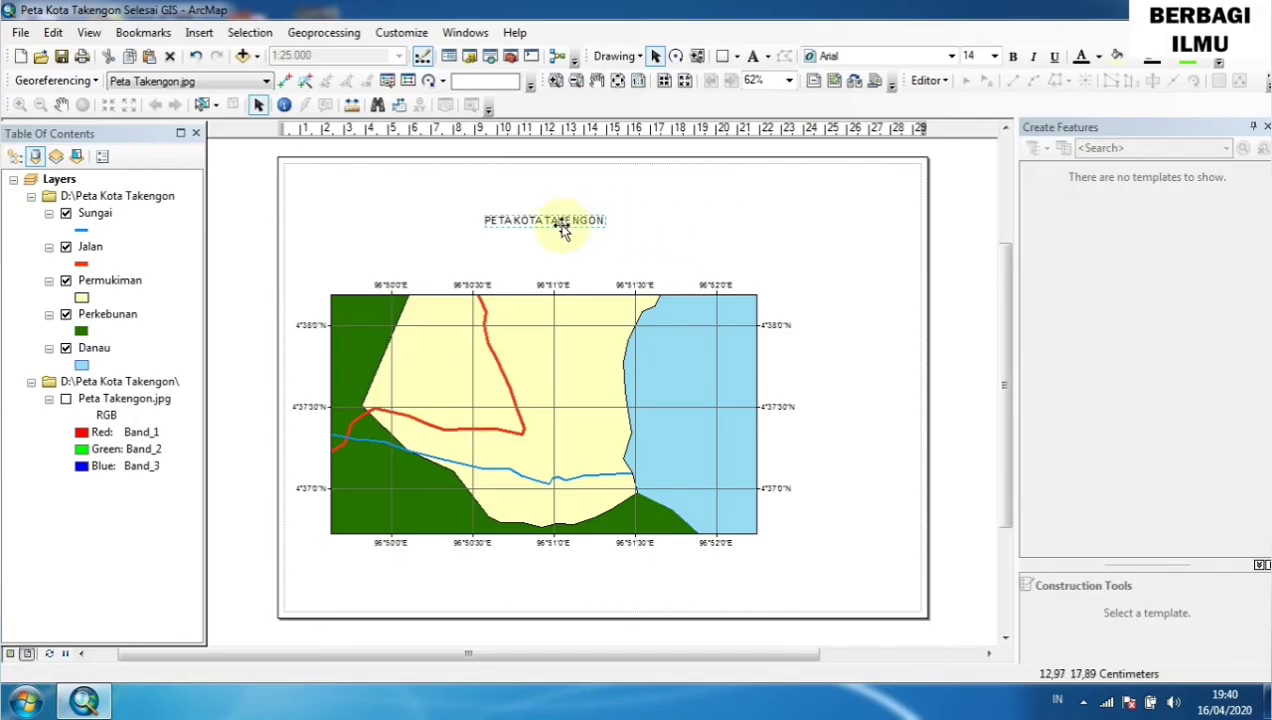
Make the map title bold at size 28 and place it roughly centred above the data frame.
left_click(1012, 57)
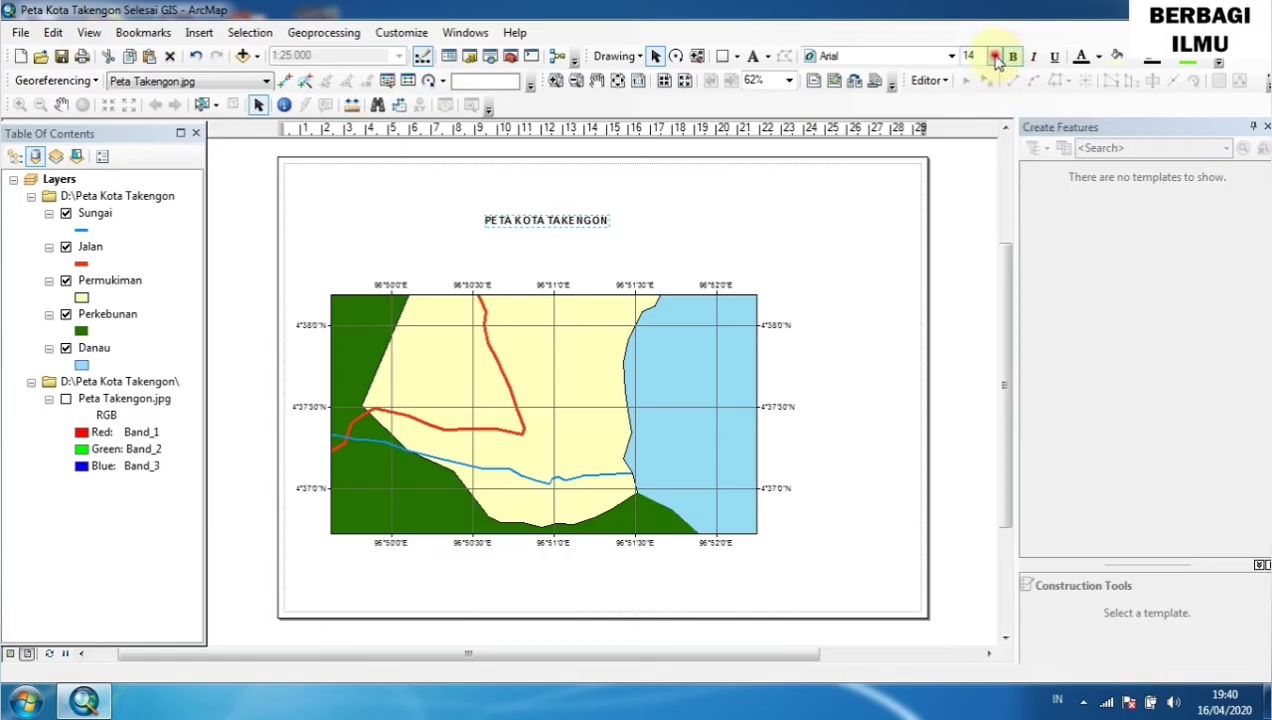
left_click(995, 56)
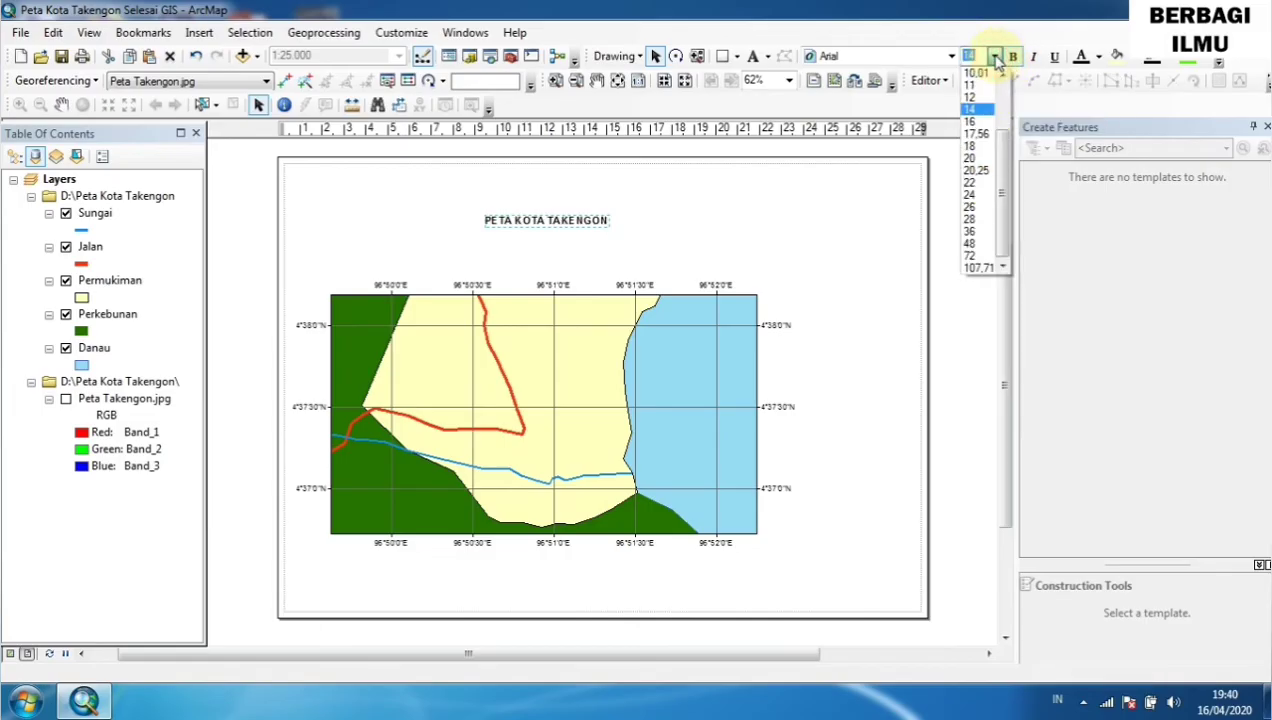
left_click(975, 220)
key("ctrl+c")
key("ctrl+v")
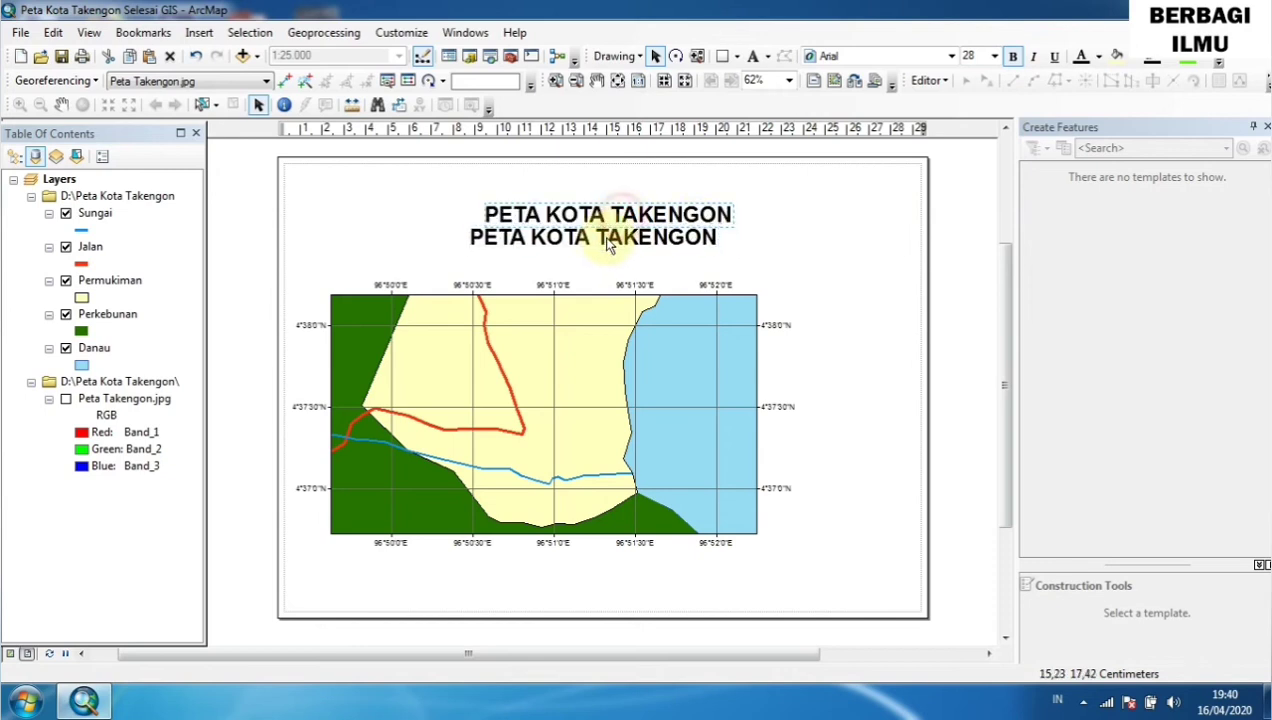
left_click_drag(603, 247, 591, 240)
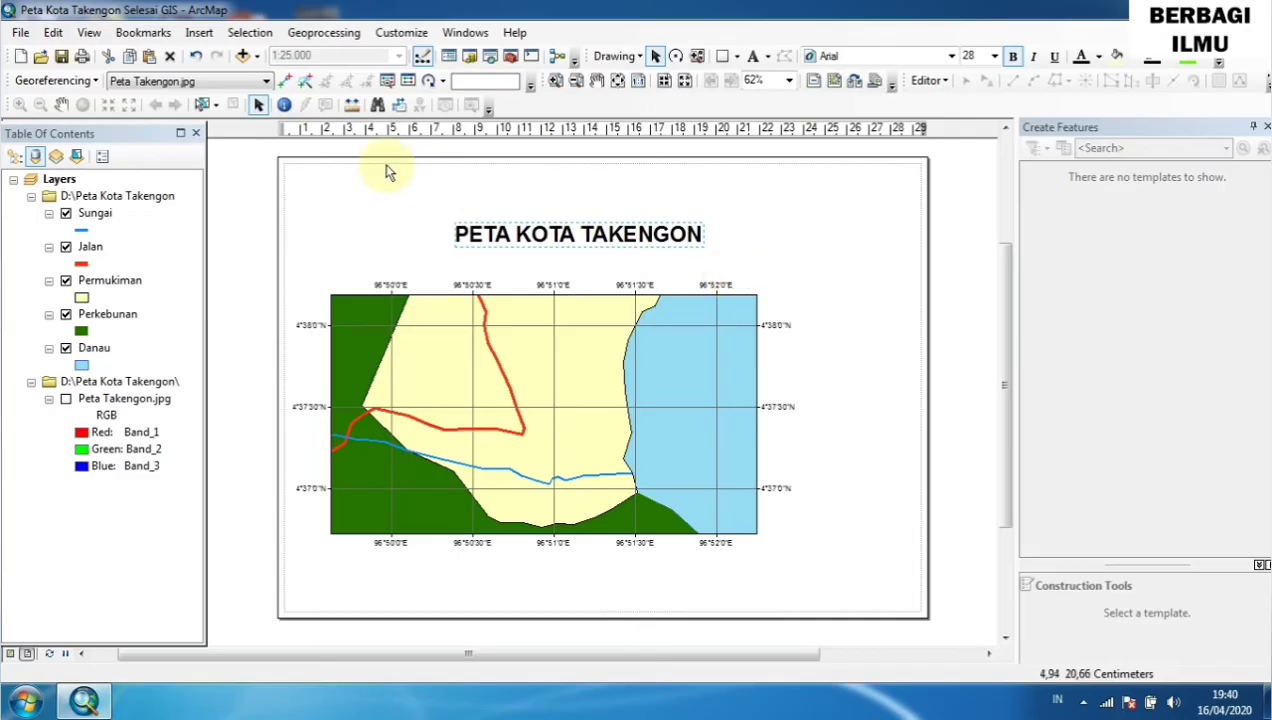
Insert the ESRI North 3 north arrow, enlarge it and place it near the page's upper-right corner, beside the title.
left_click(200, 38)
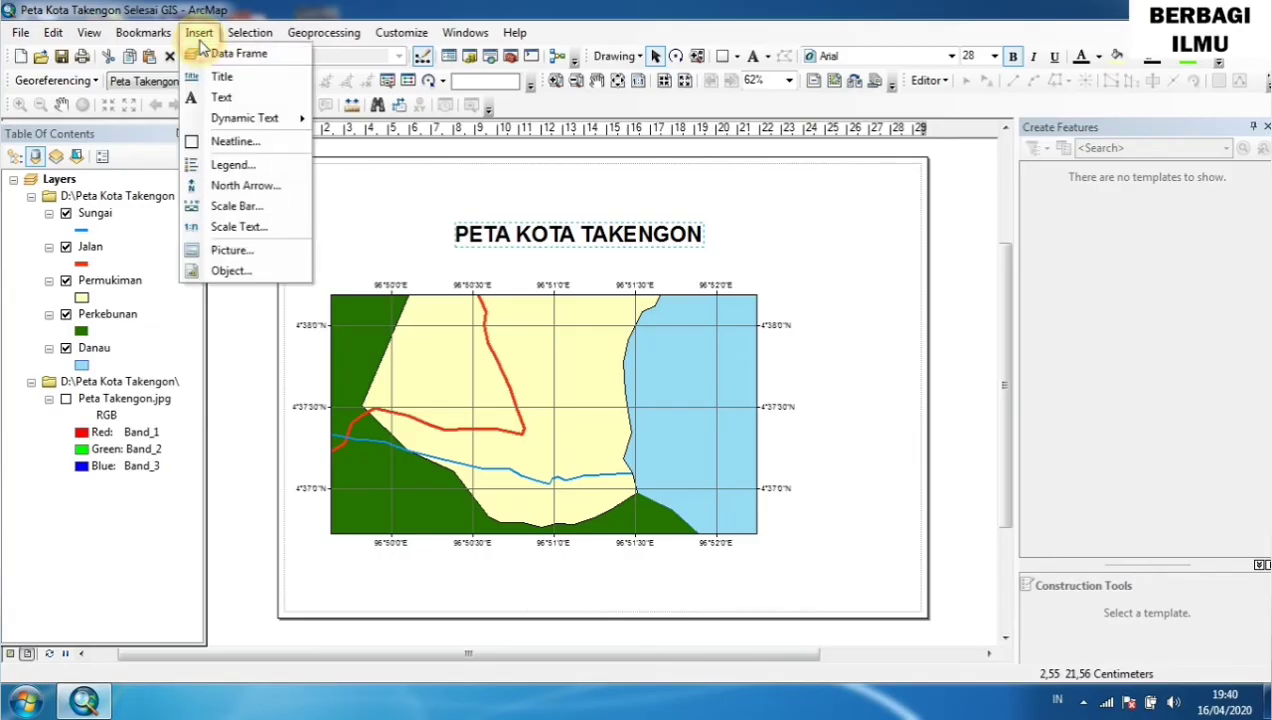
left_click(262, 185)
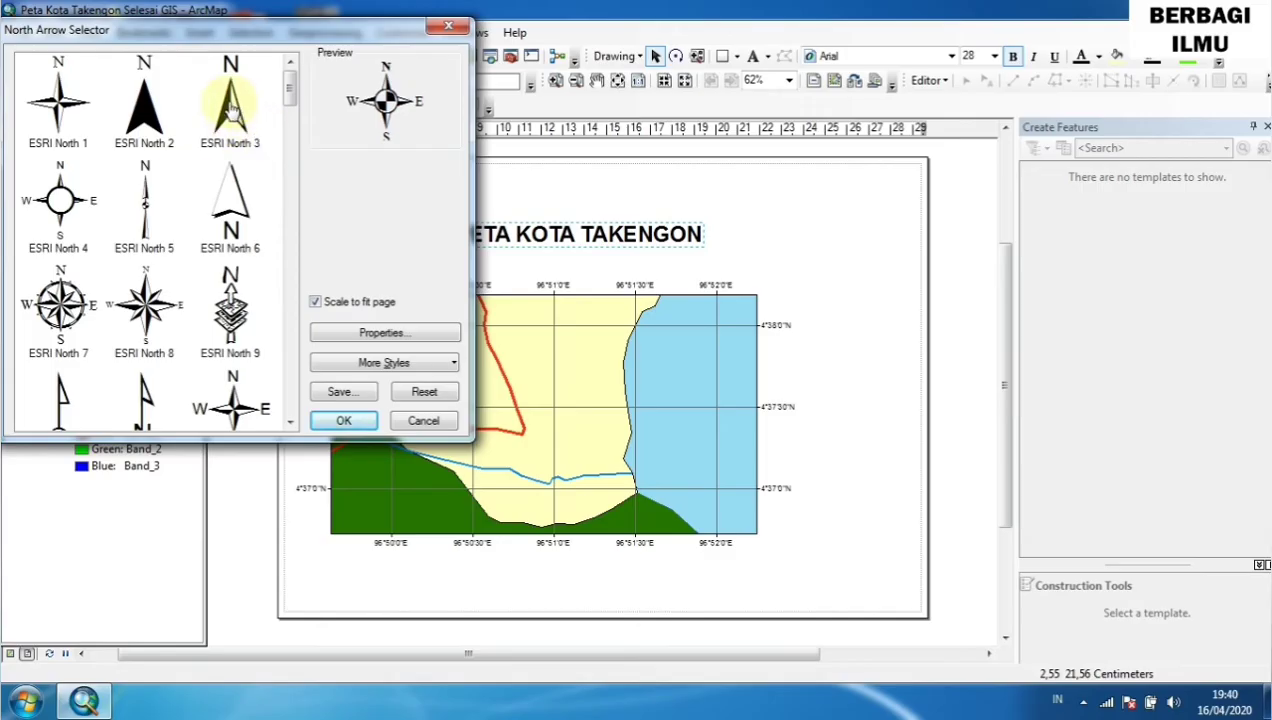
left_click(230, 110)
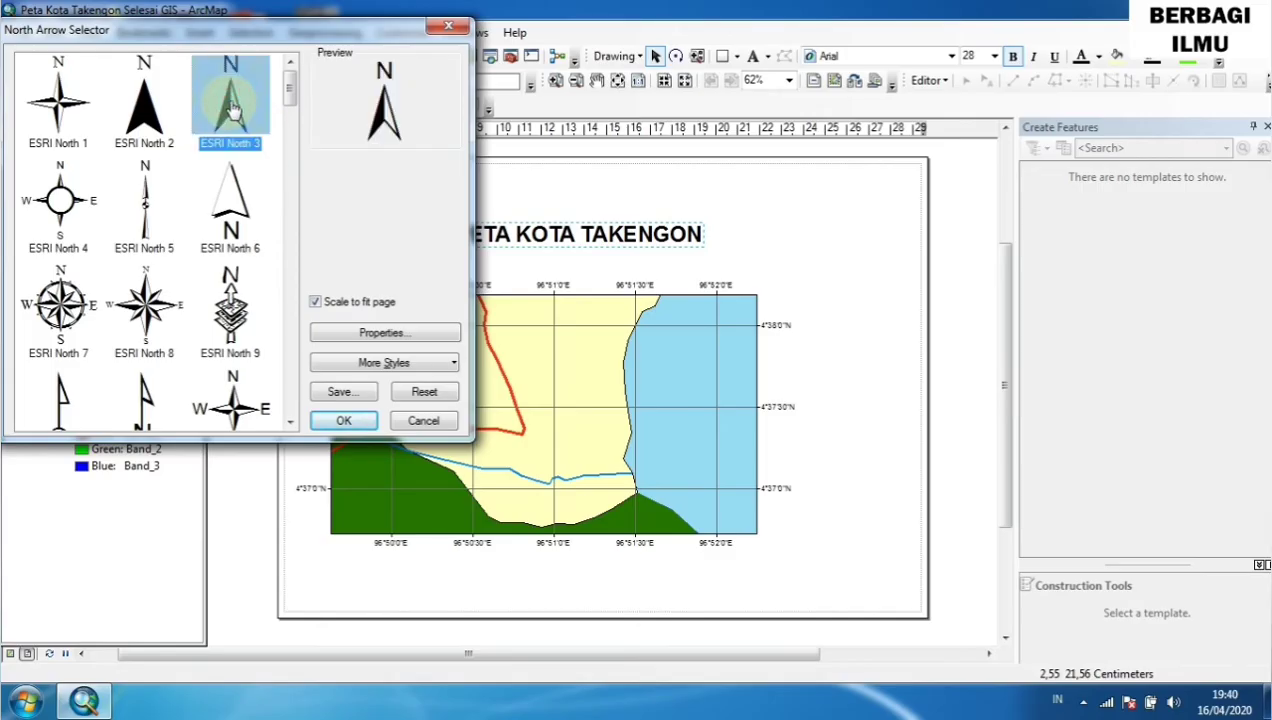
left_click(344, 421)
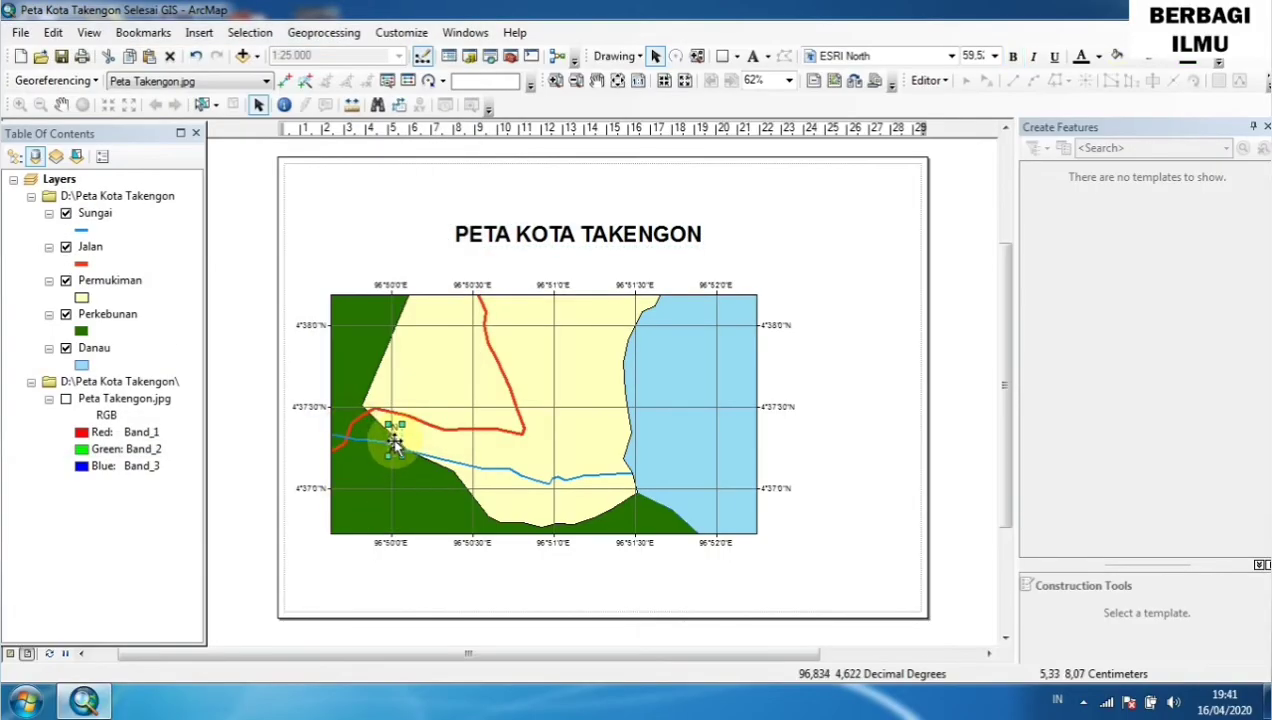
left_click_drag(396, 444, 879, 256)
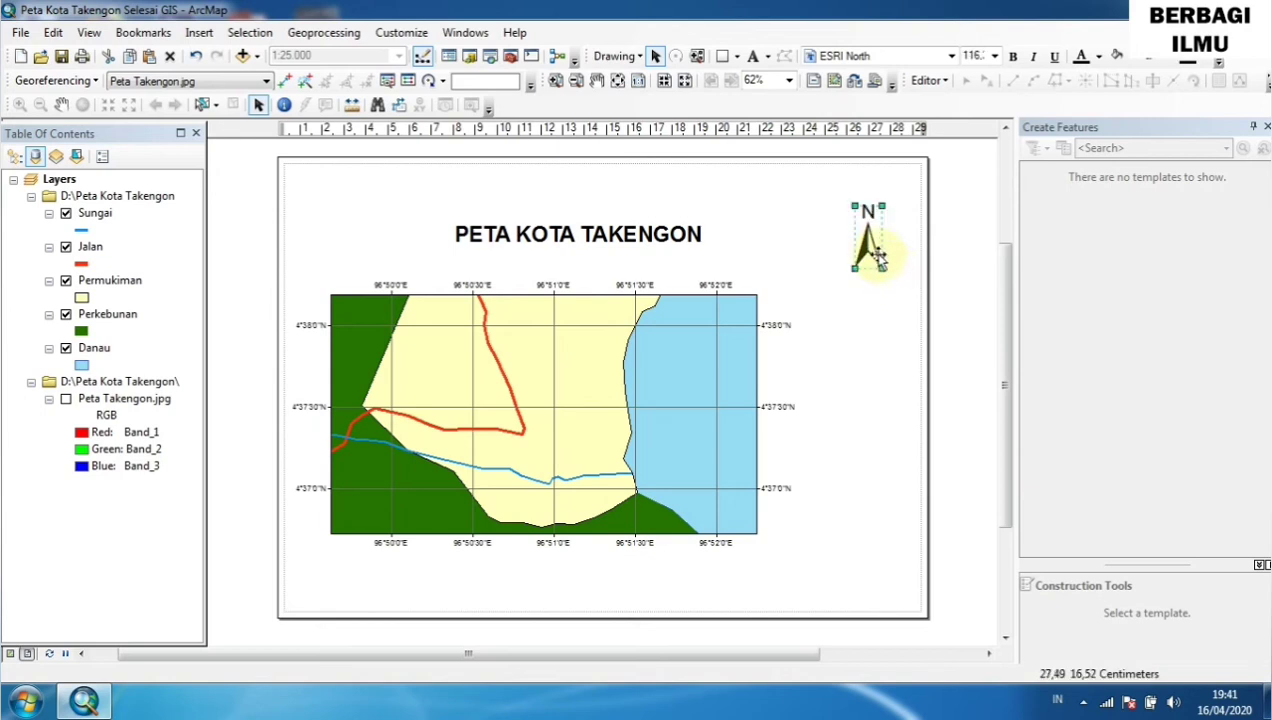
left_click(819, 240)
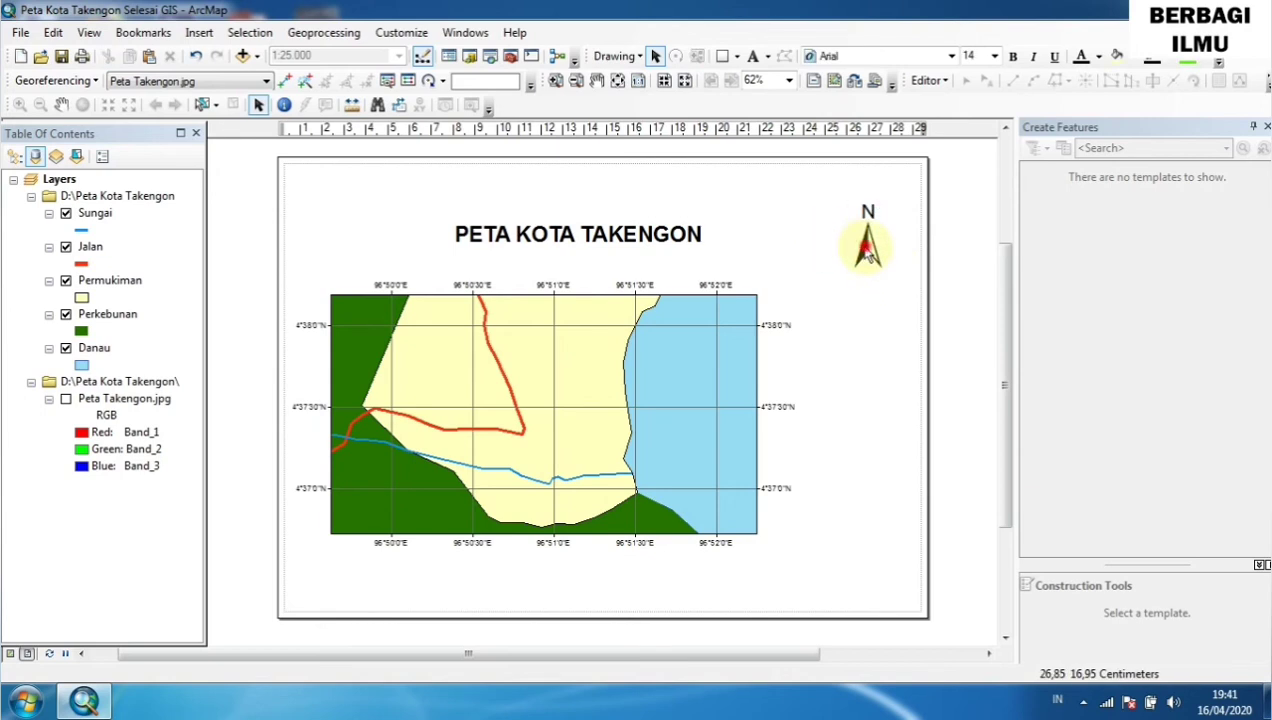
left_click_drag(871, 255, 862, 257)
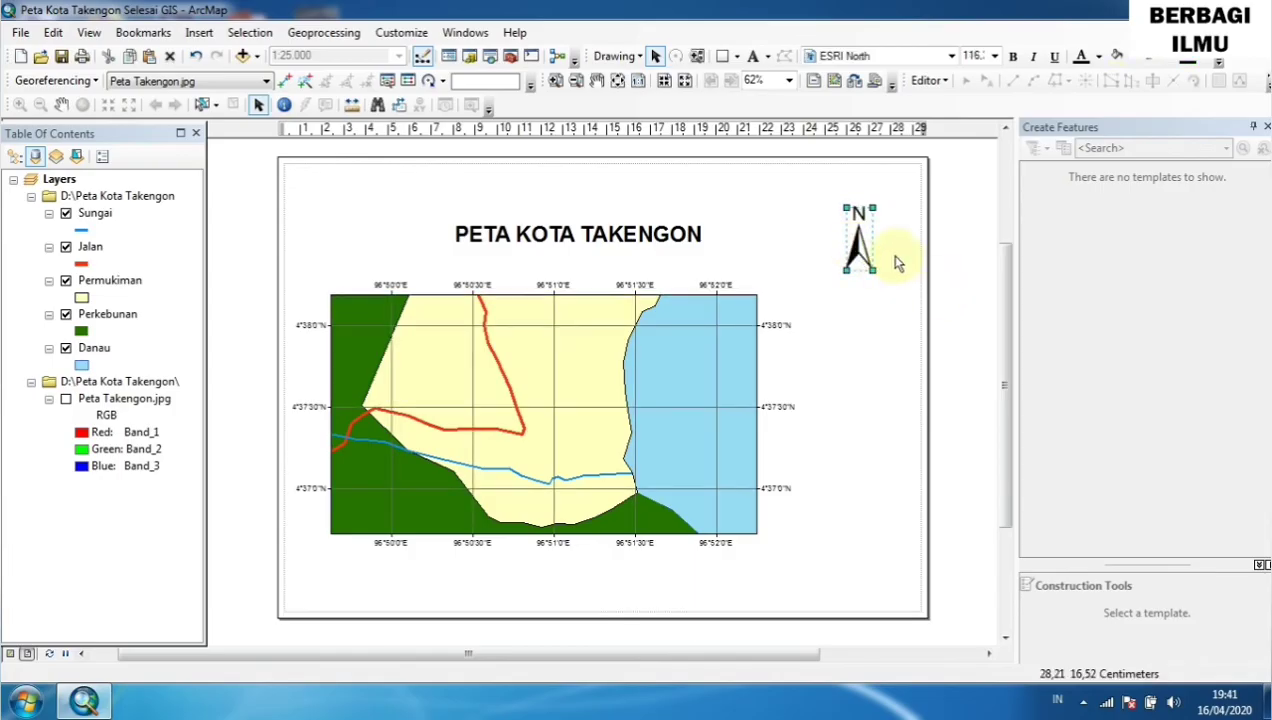
left_click(905, 360)
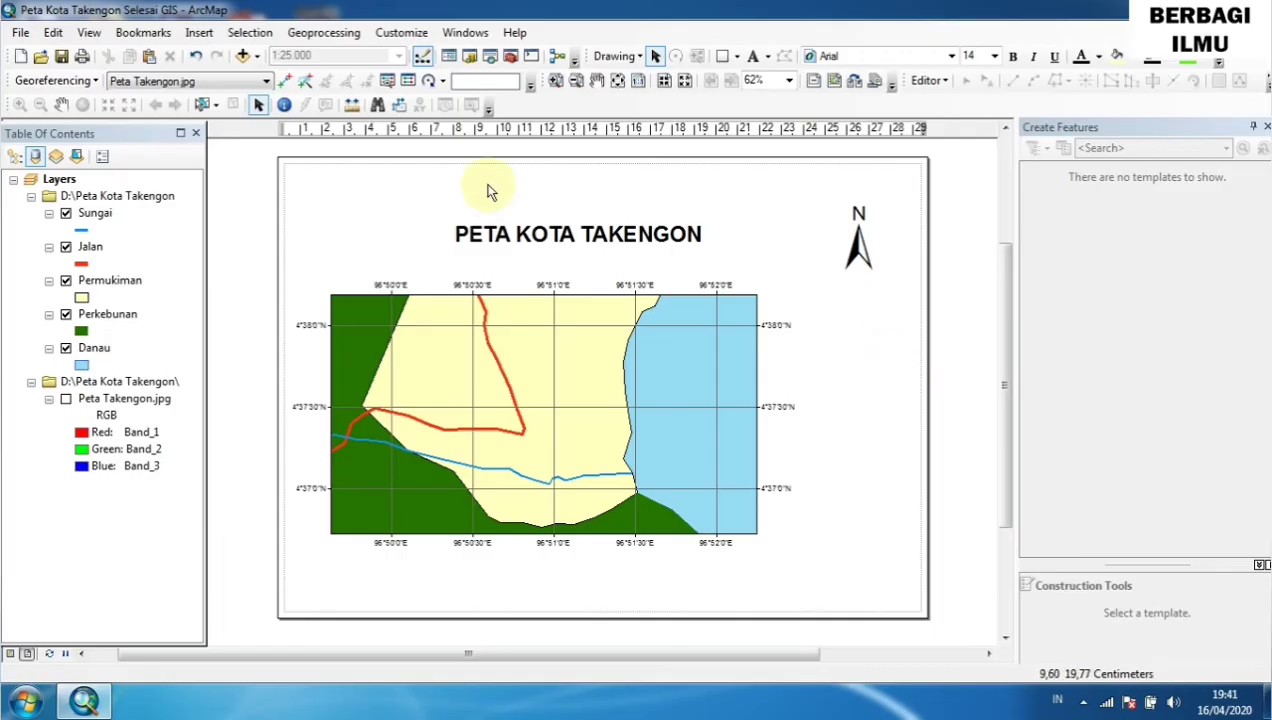
Insert an Absolute Scale text, enlarge it beneath the north arrow and make it bold.
left_click(200, 33)
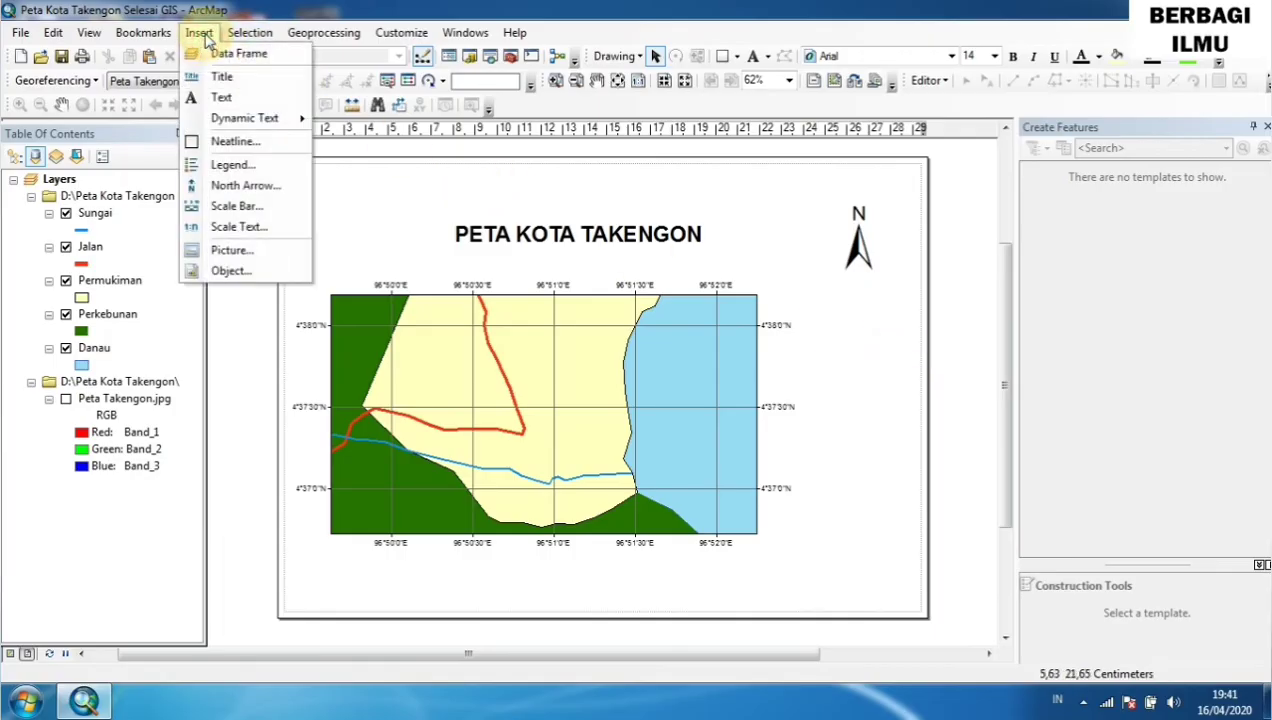
left_click(240, 227)
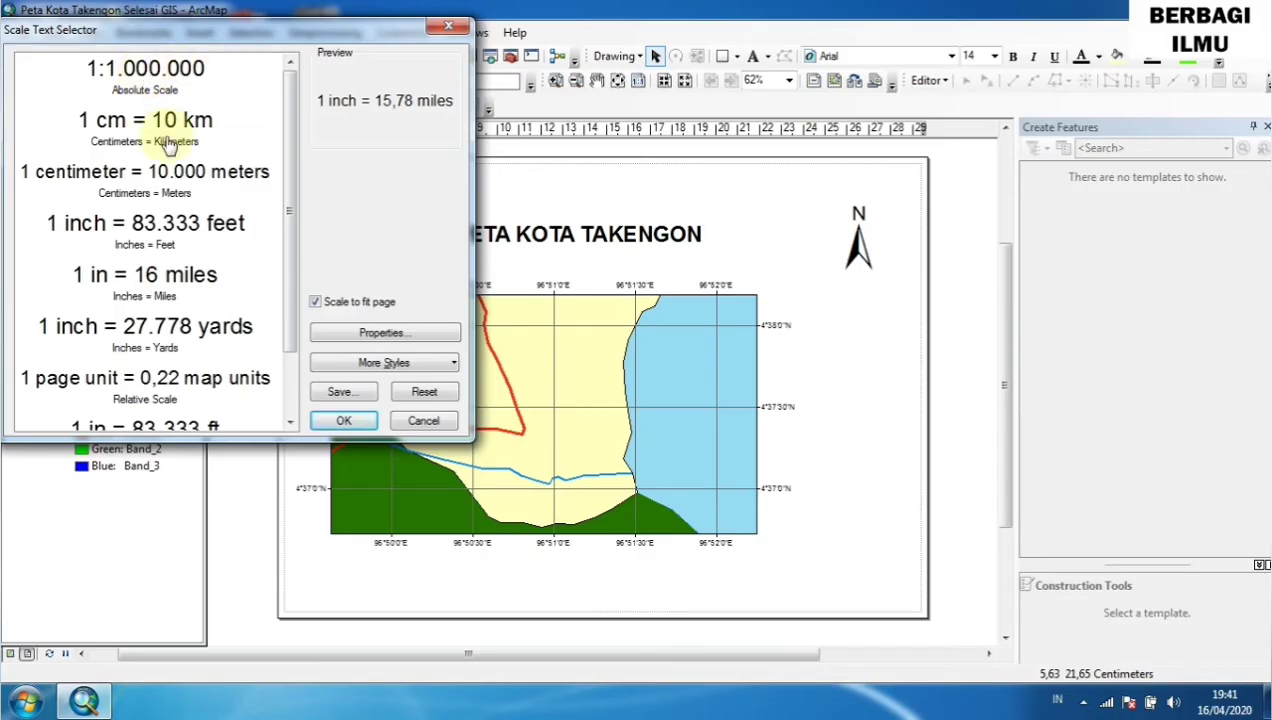
left_click(137, 78)
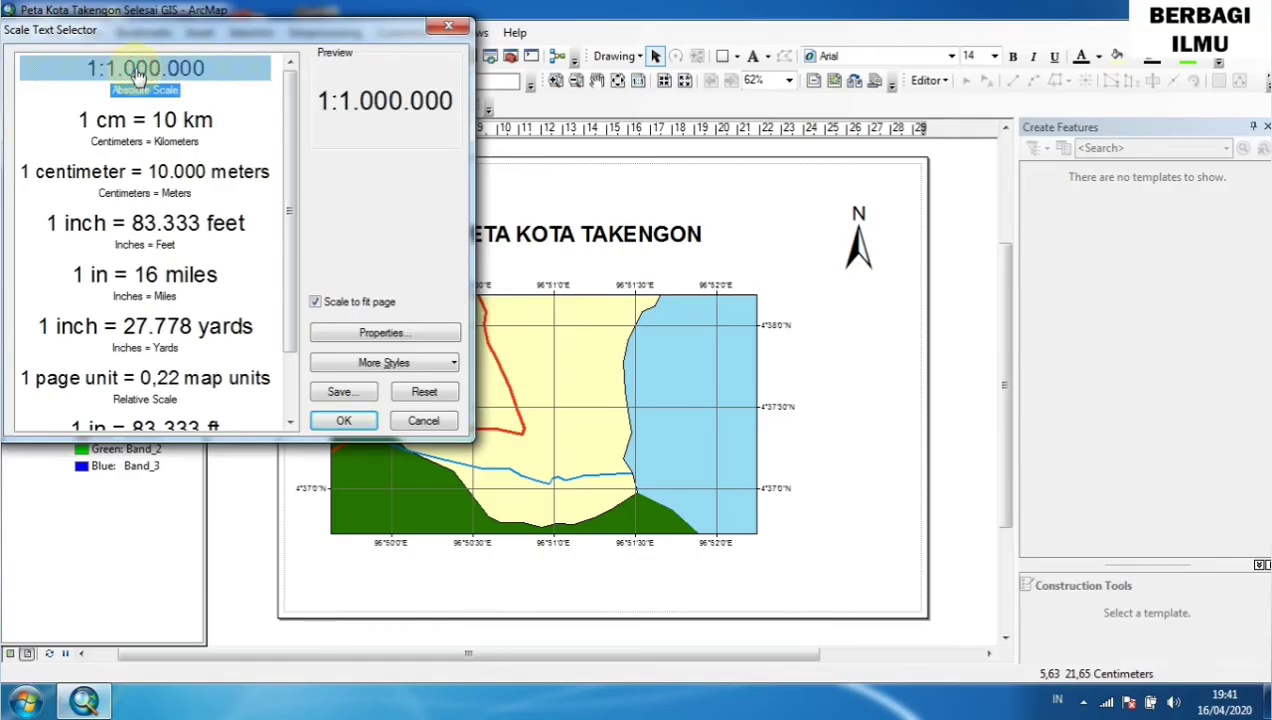
left_click(343, 420)
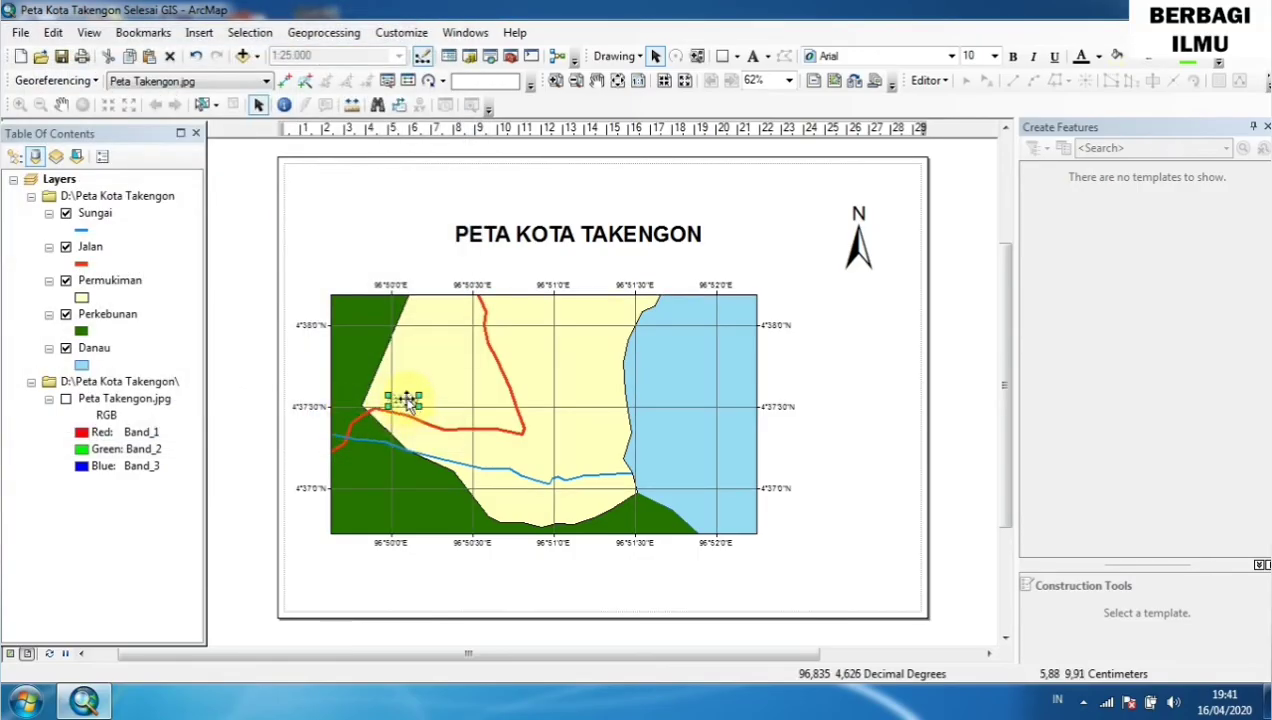
left_click_drag(407, 402, 829, 302)
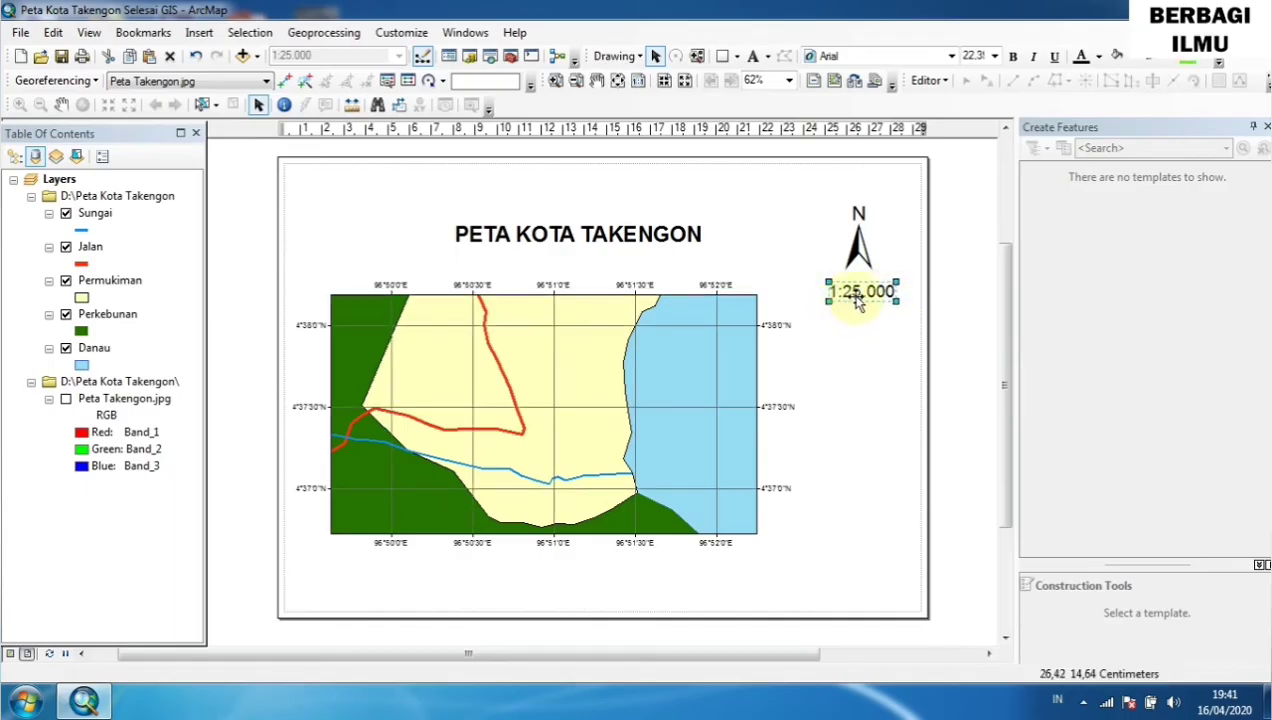
left_click(1014, 57)
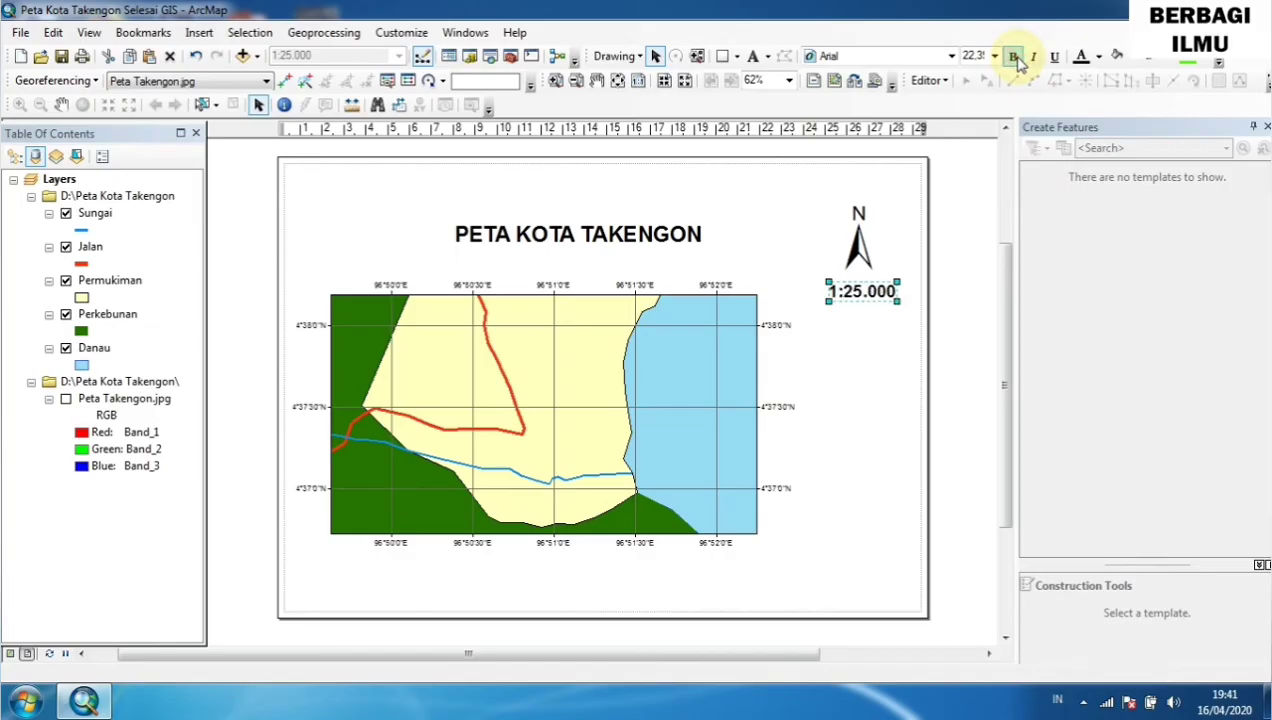
left_click(890, 320)
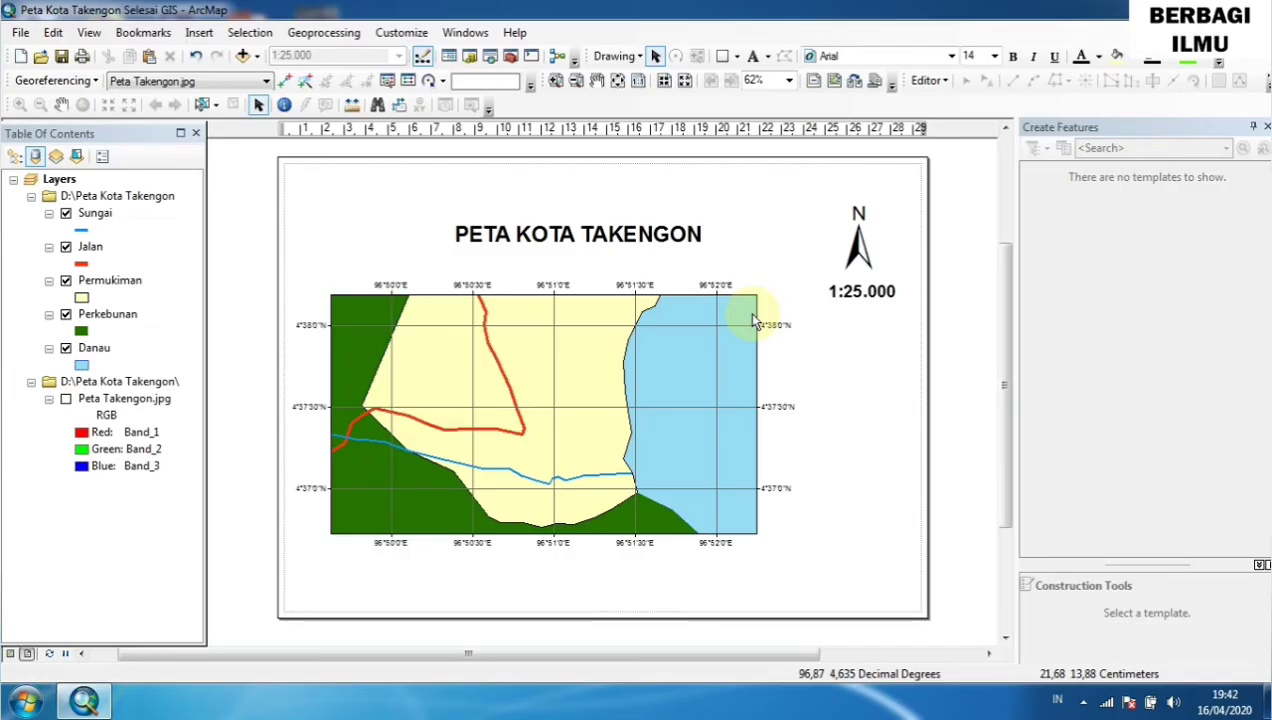
Insert an Alternating Scale Bar 1, shorten it to fit beside the data frame and place it directly below the scale text.
left_click(199, 32)
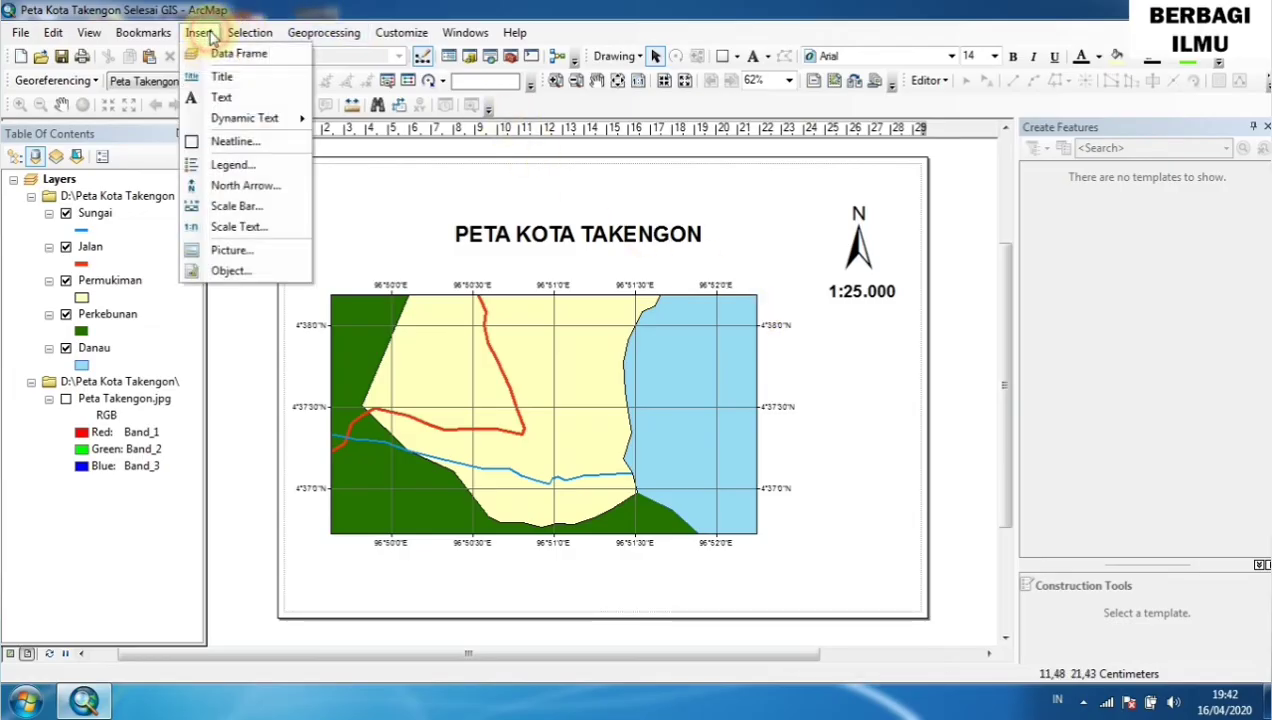
left_click(238, 207)
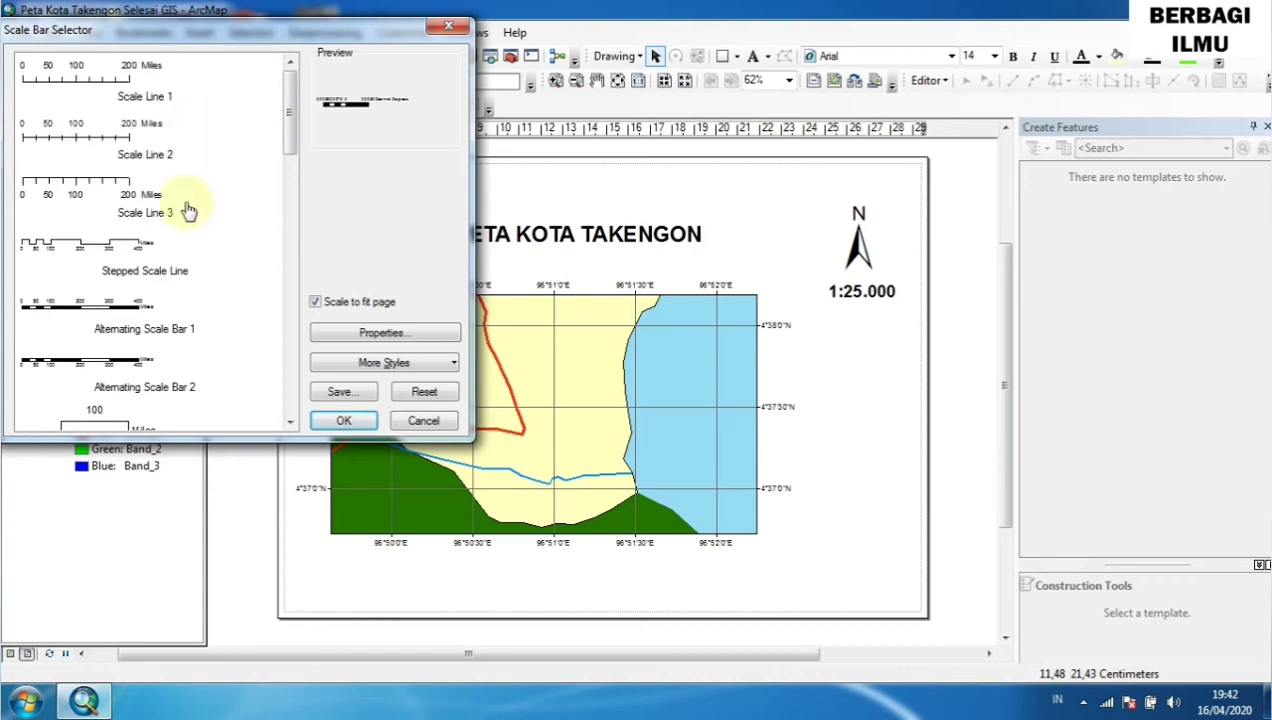
left_click(78, 307)
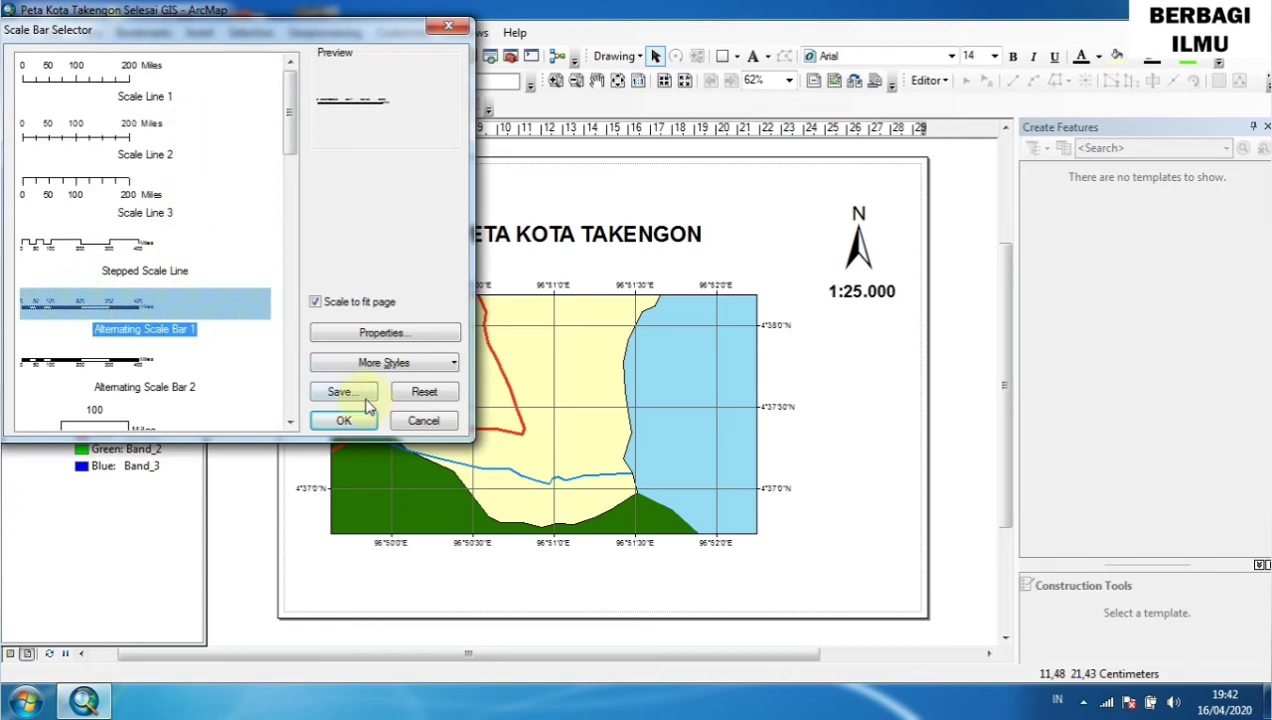
left_click(343, 421)
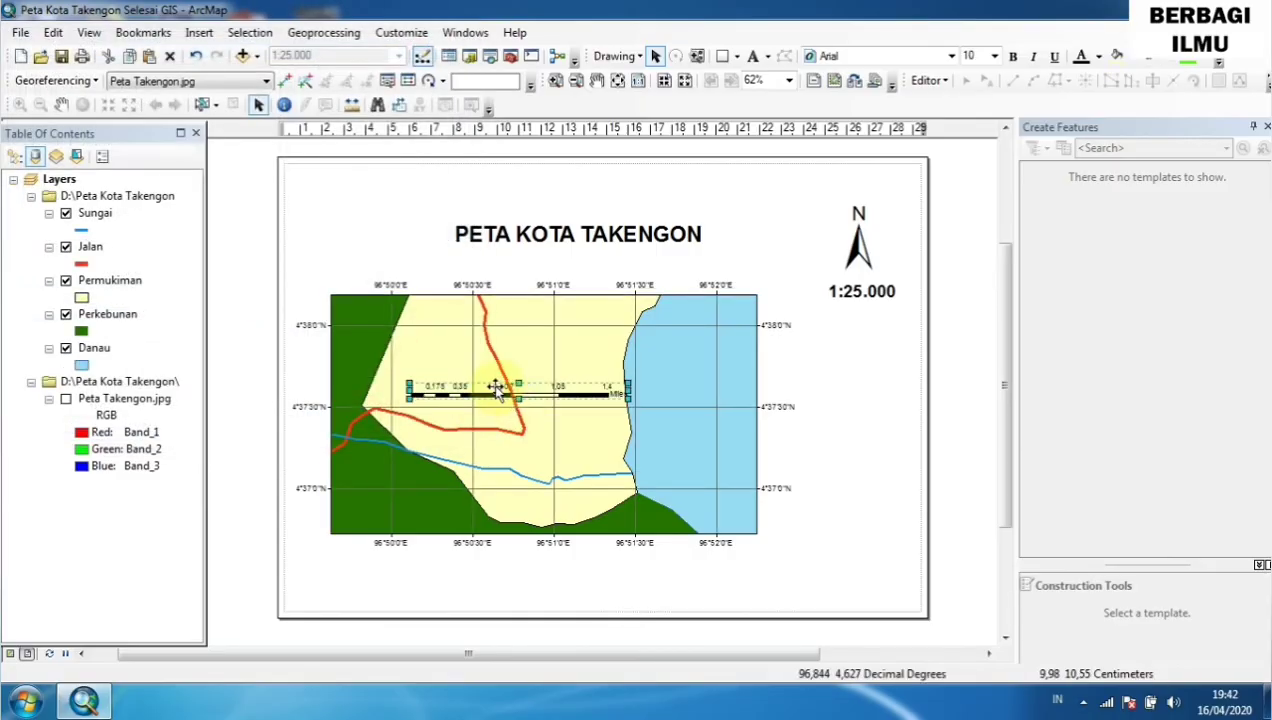
left_click_drag(493, 393, 855, 355)
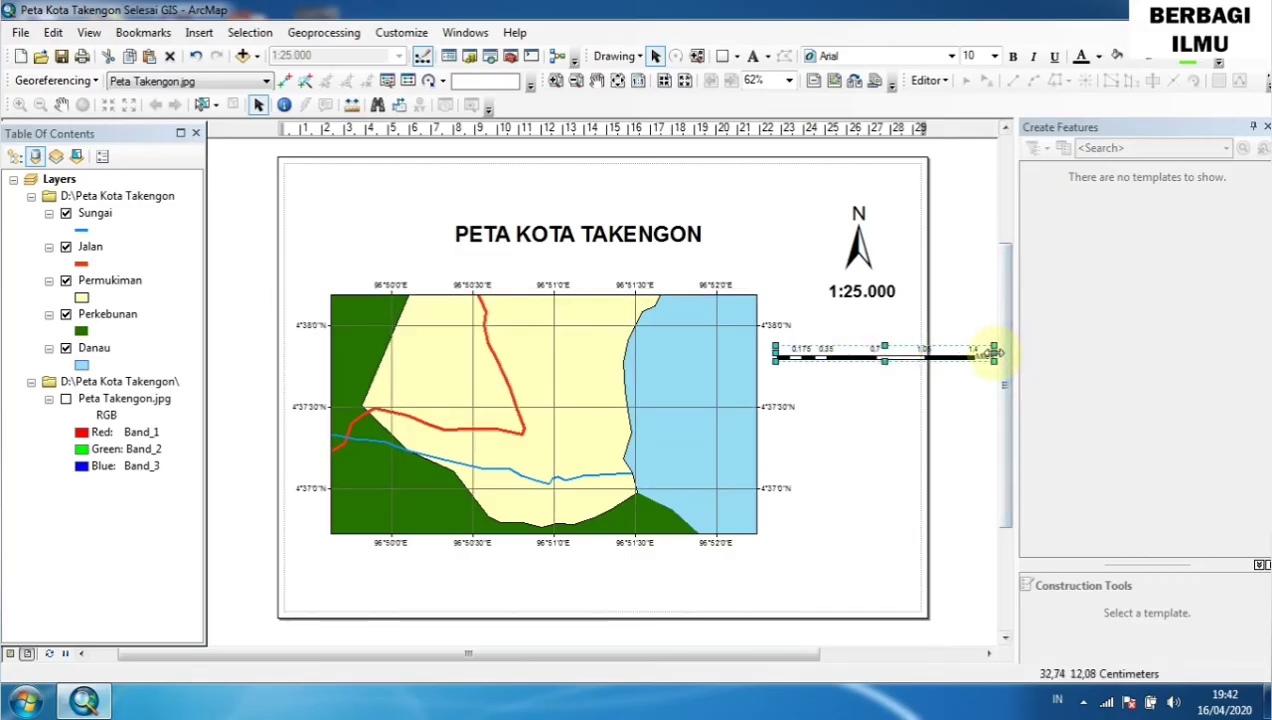
left_click_drag(993, 353, 910, 356)
left_click_drag(775, 352, 873, 318)
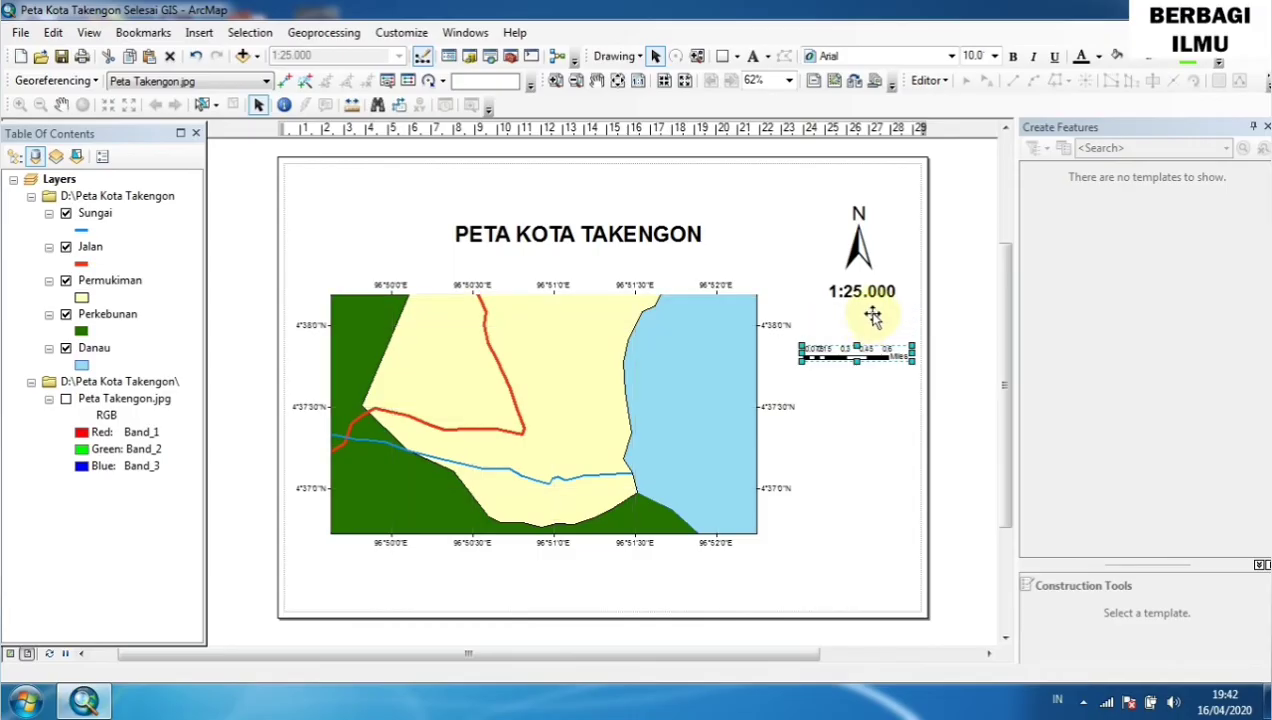
left_click(893, 405)
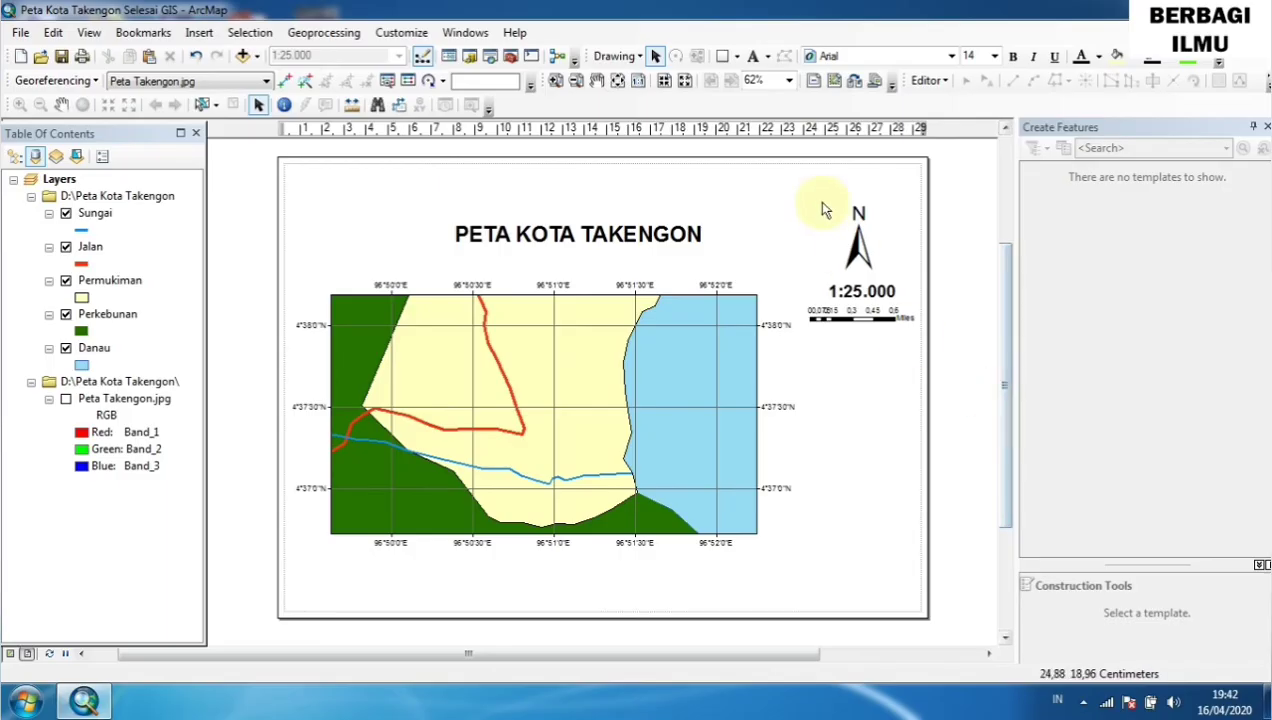
Draw a rectangle about 4.8 by 6.9 cm below the scale bar and give it a white fill and black outline.
left_click(722, 57)
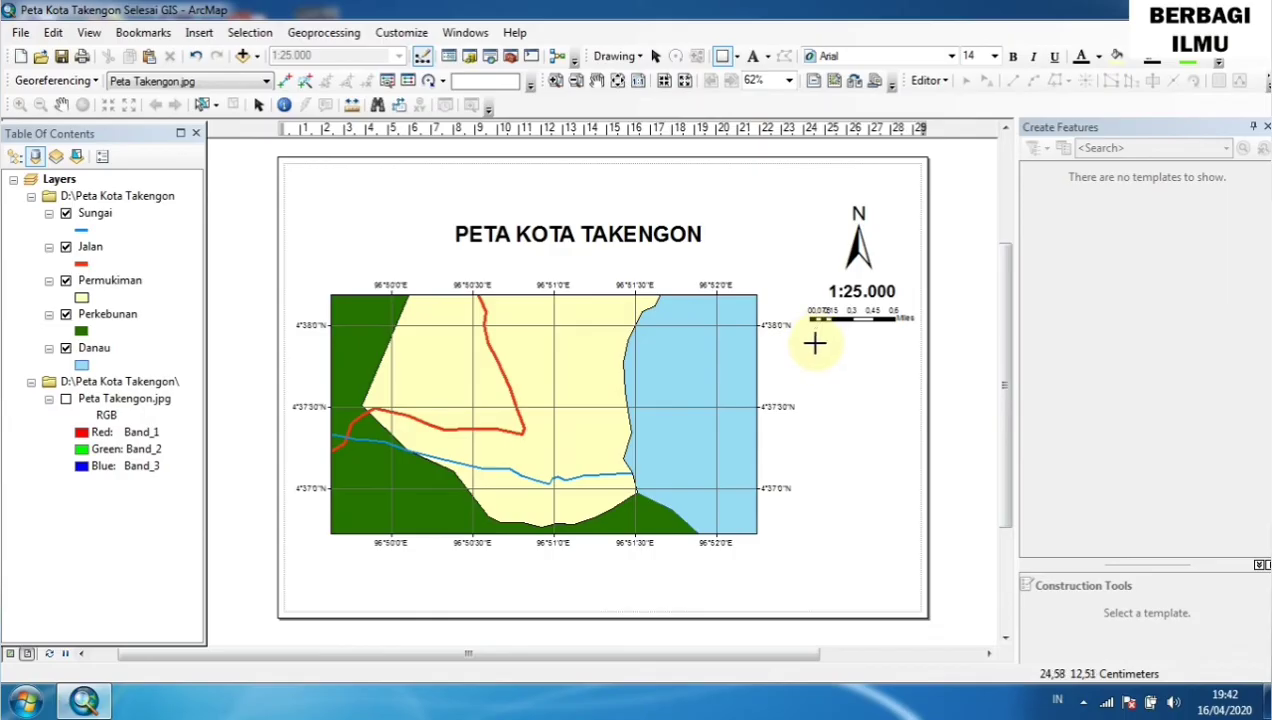
left_click_drag(808, 339, 912, 489)
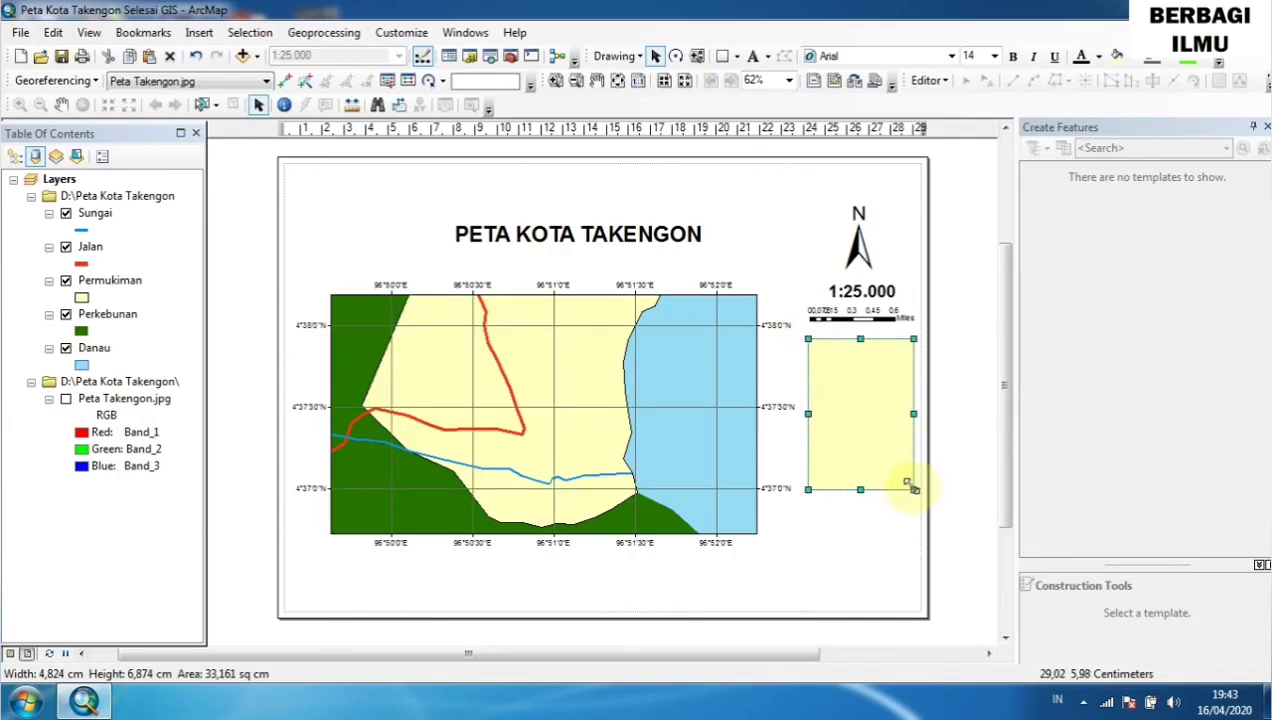
right_click(846, 398)
left_click(884, 389)
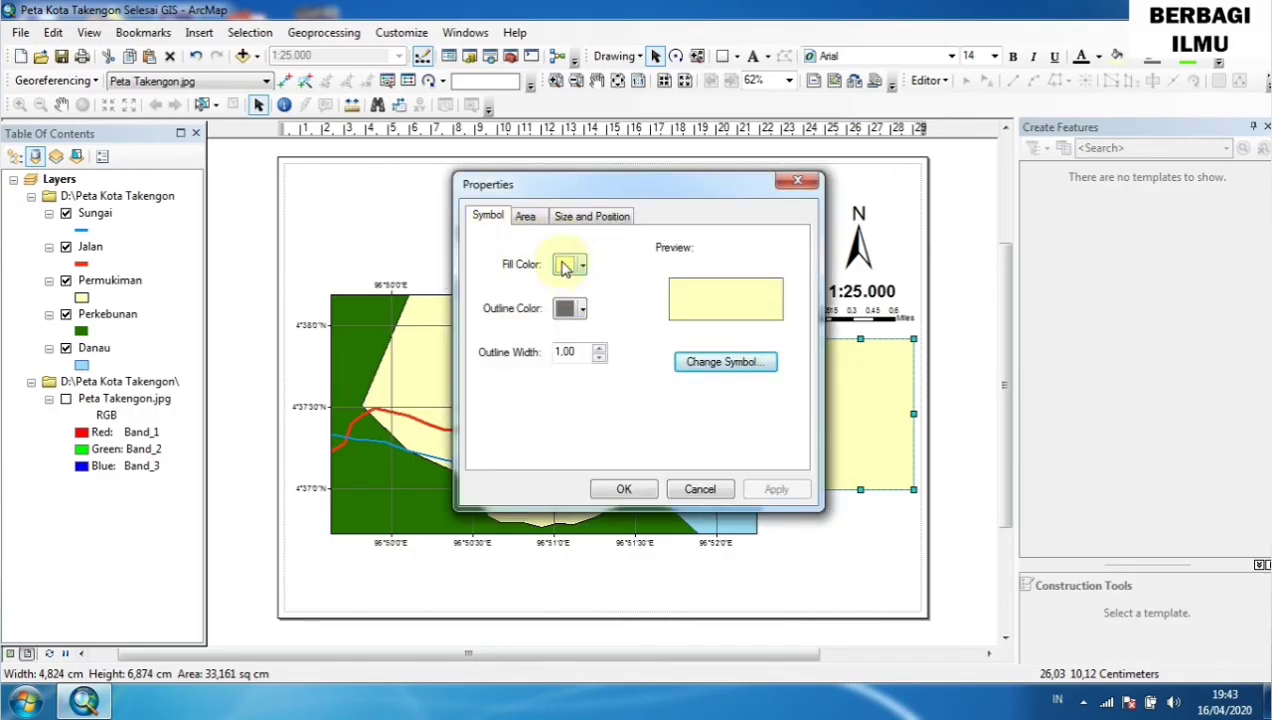
left_click(566, 266)
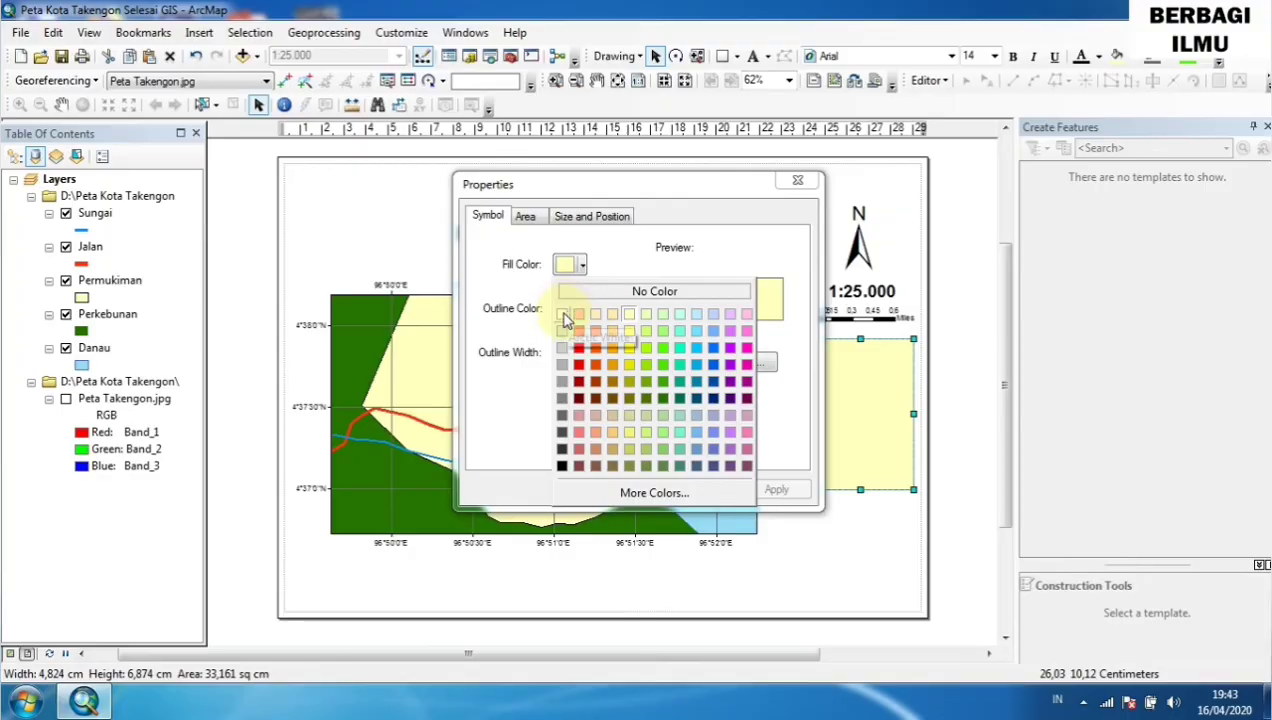
left_click(564, 315)
left_click(565, 311)
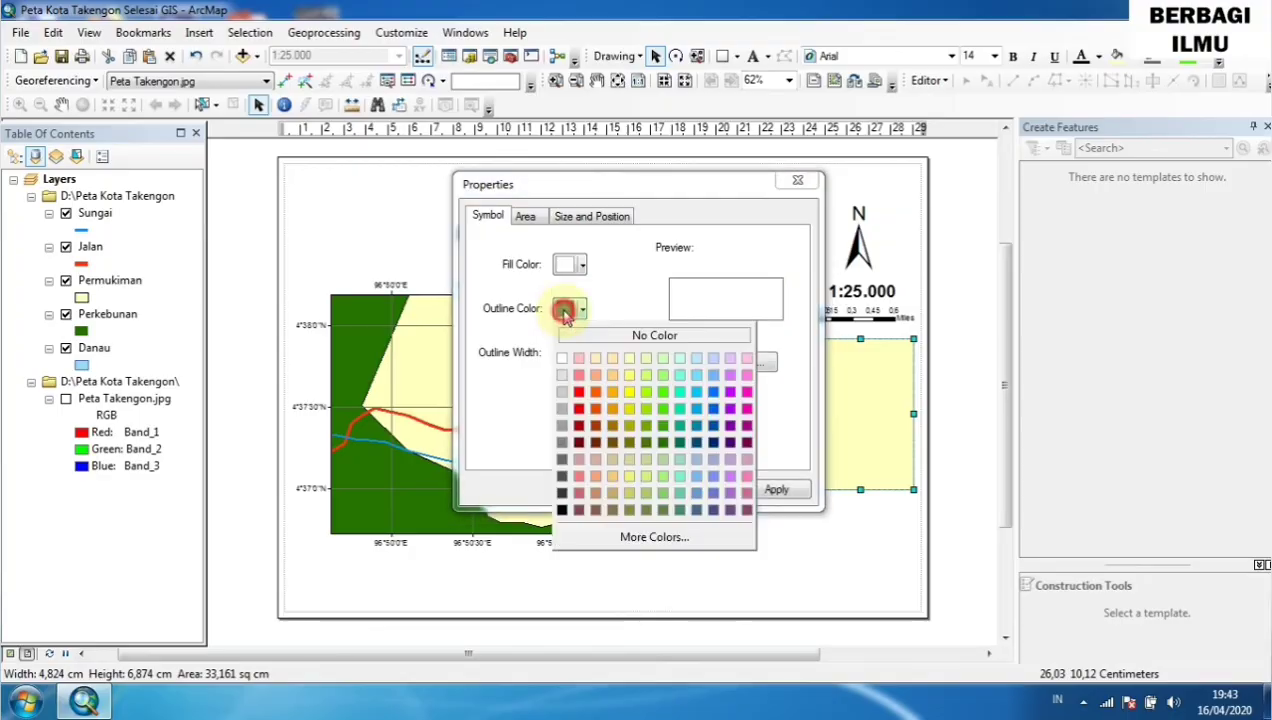
left_click(562, 510)
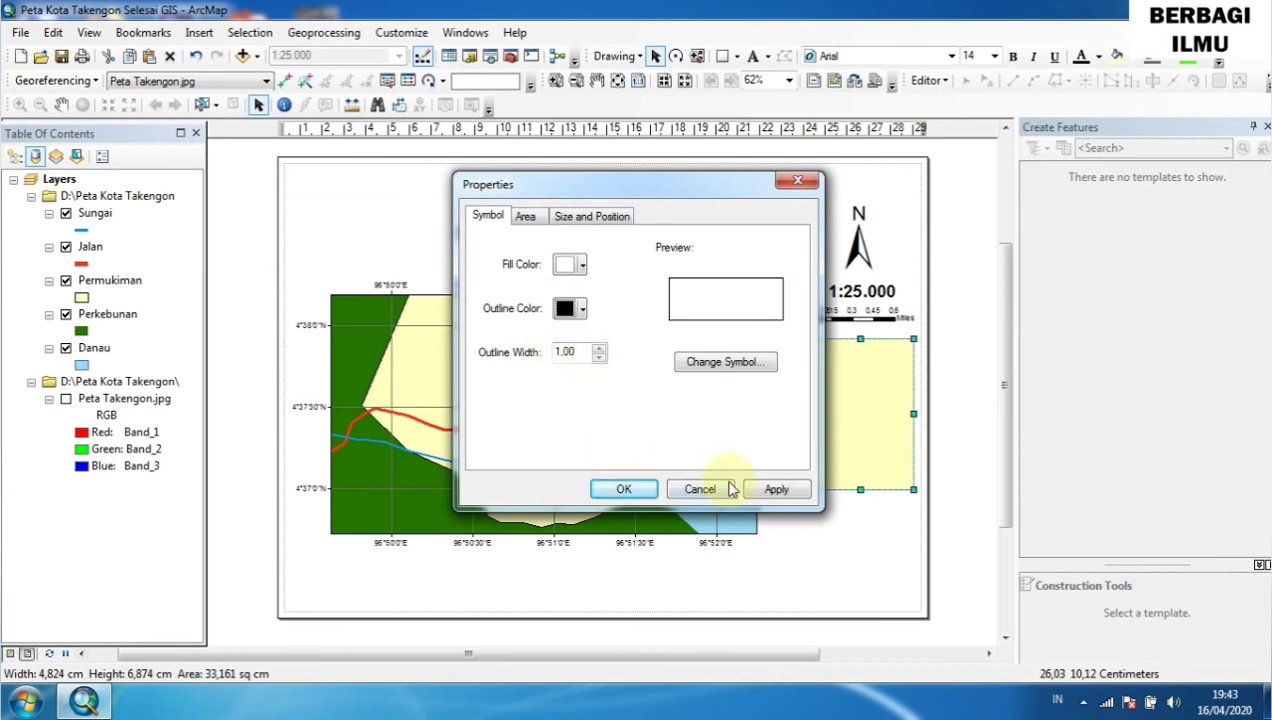
left_click(617, 488)
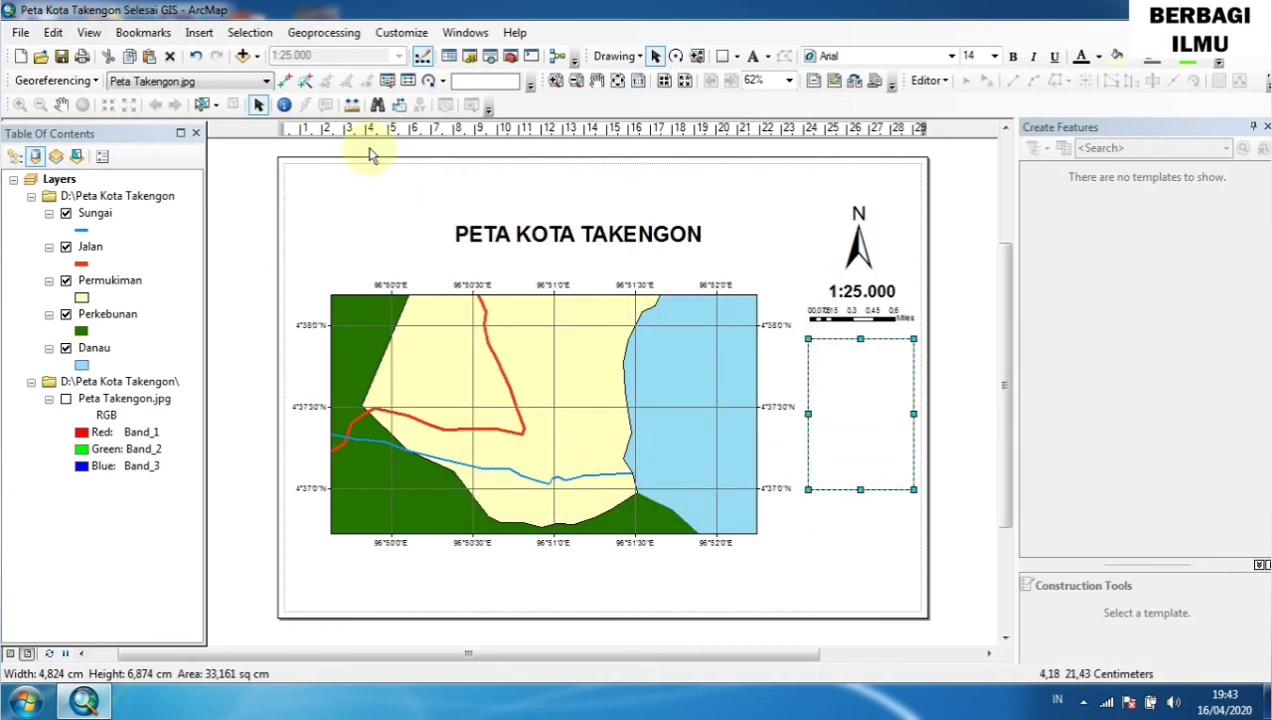
Insert a one-column legend titled "Legenda" for Sungai, Jalan, Permukiman, Perkebunan and Danau, keeping the default patches and spacing.
left_click(200, 33)
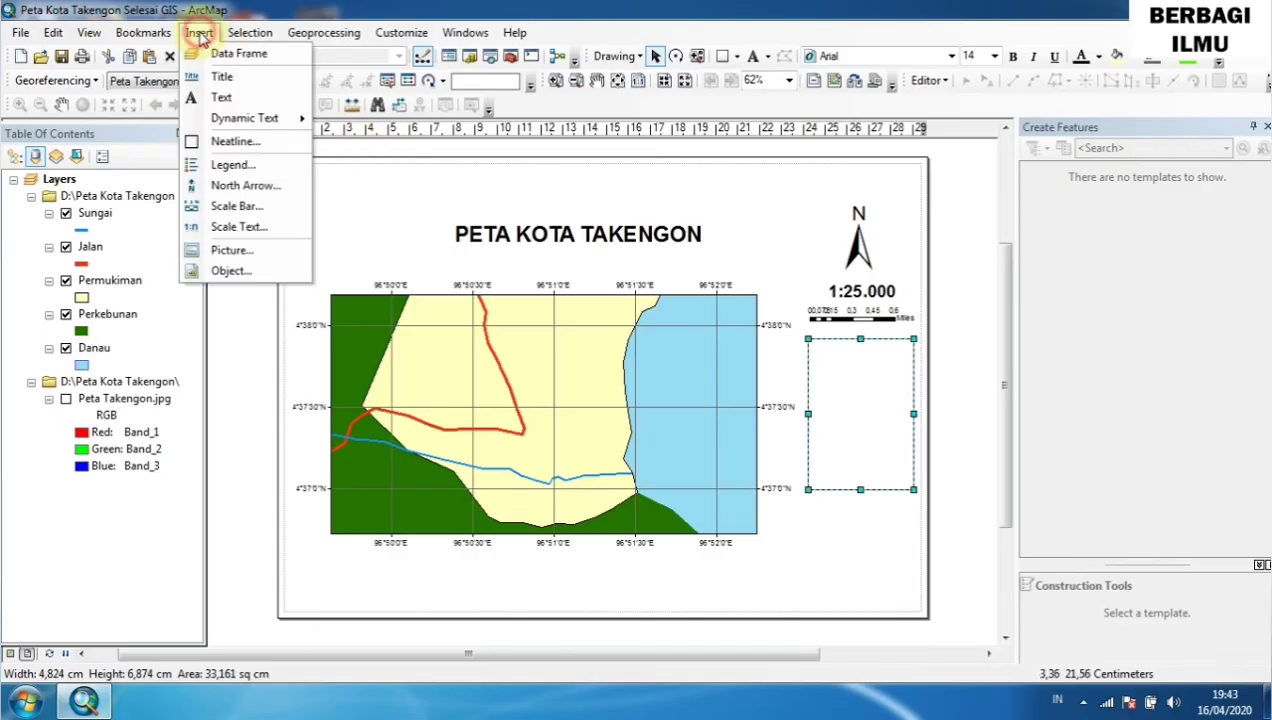
left_click(247, 166)
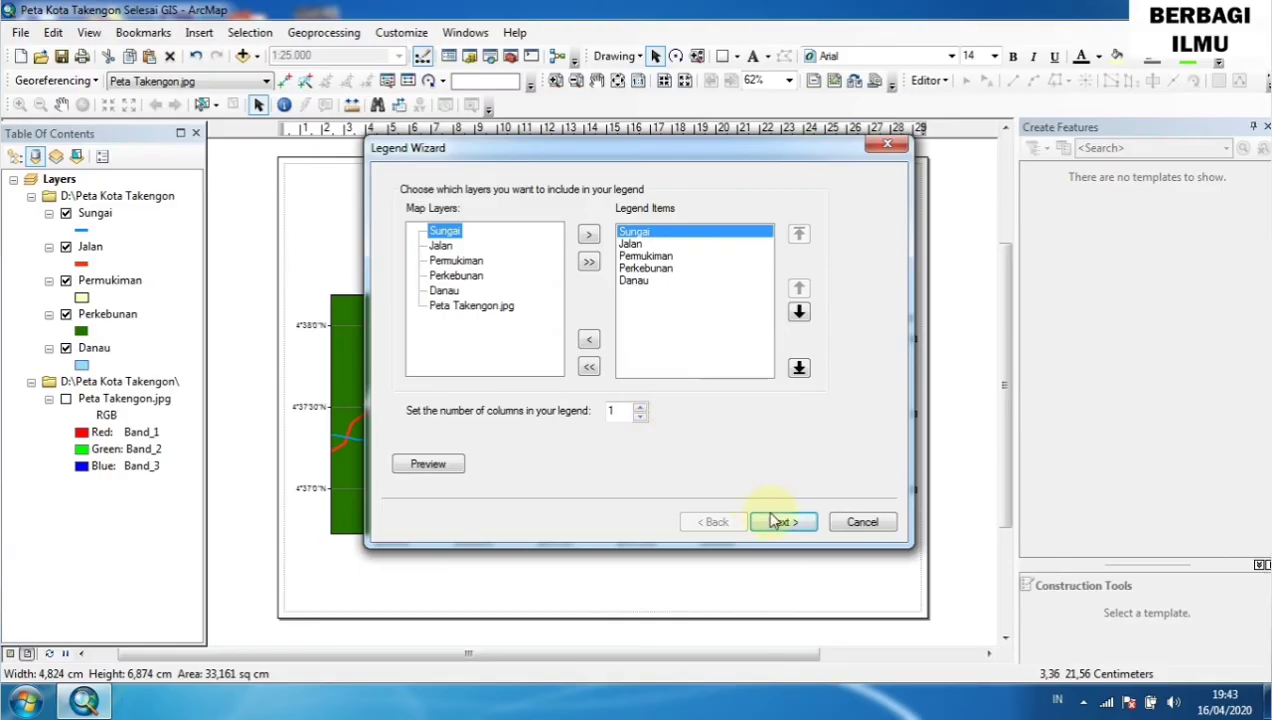
left_click(775, 522)
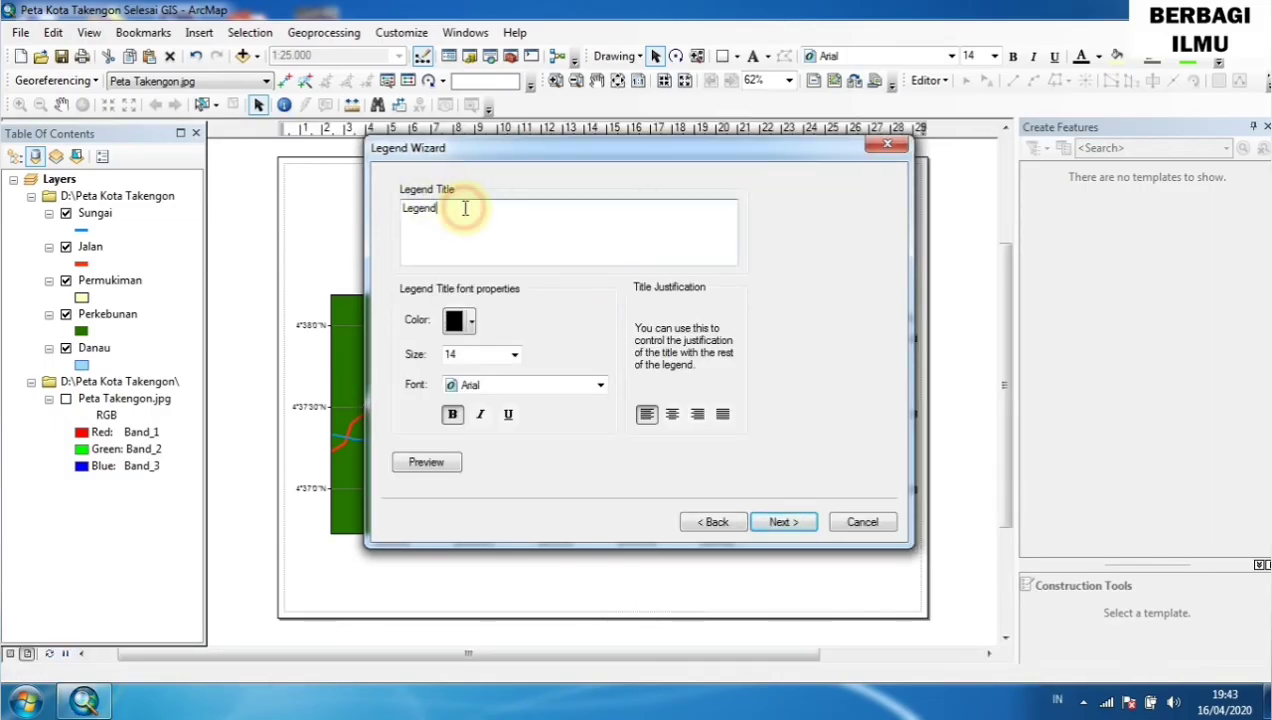
left_click(465, 207)
type("a")
left_click(798, 522)
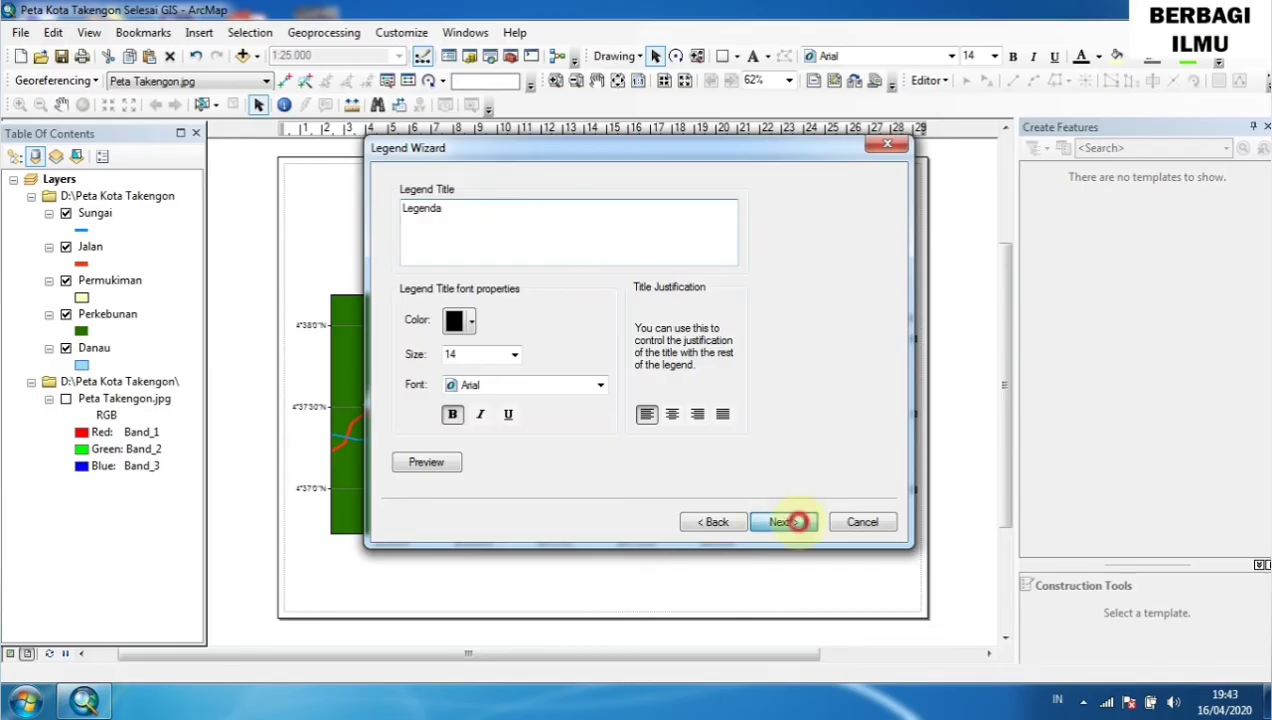
left_click(799, 525)
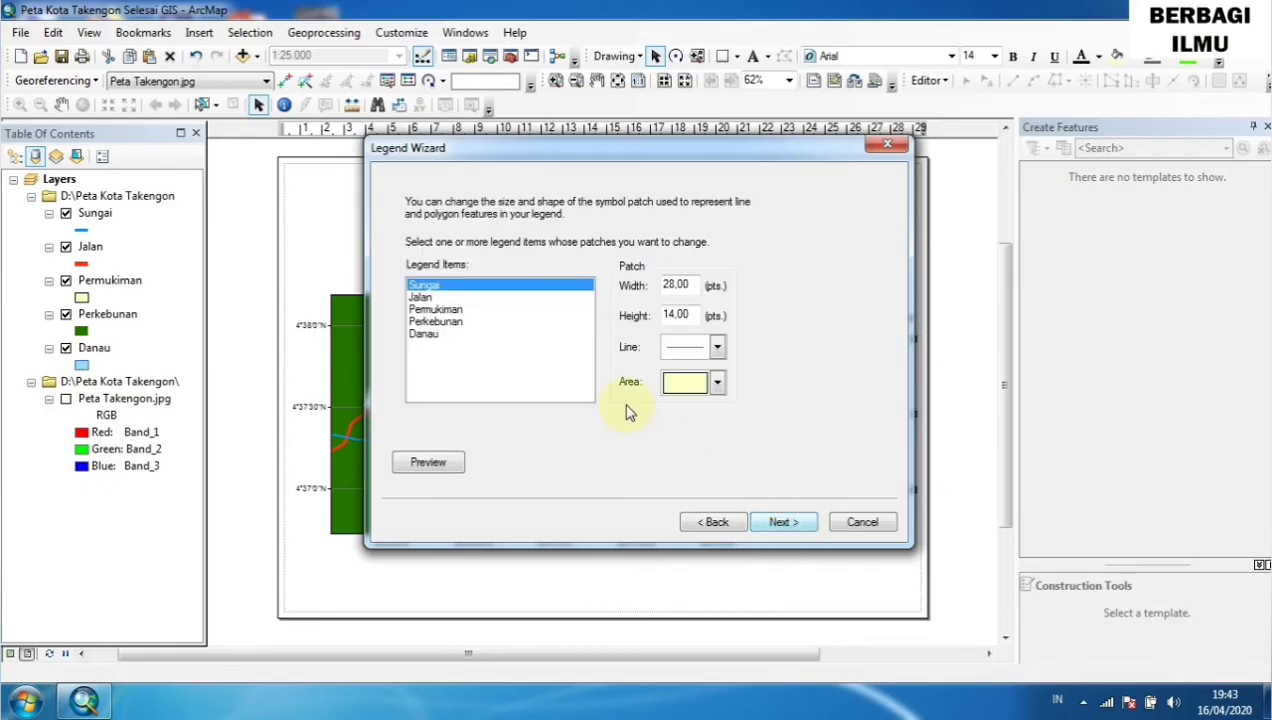
left_click(779, 524)
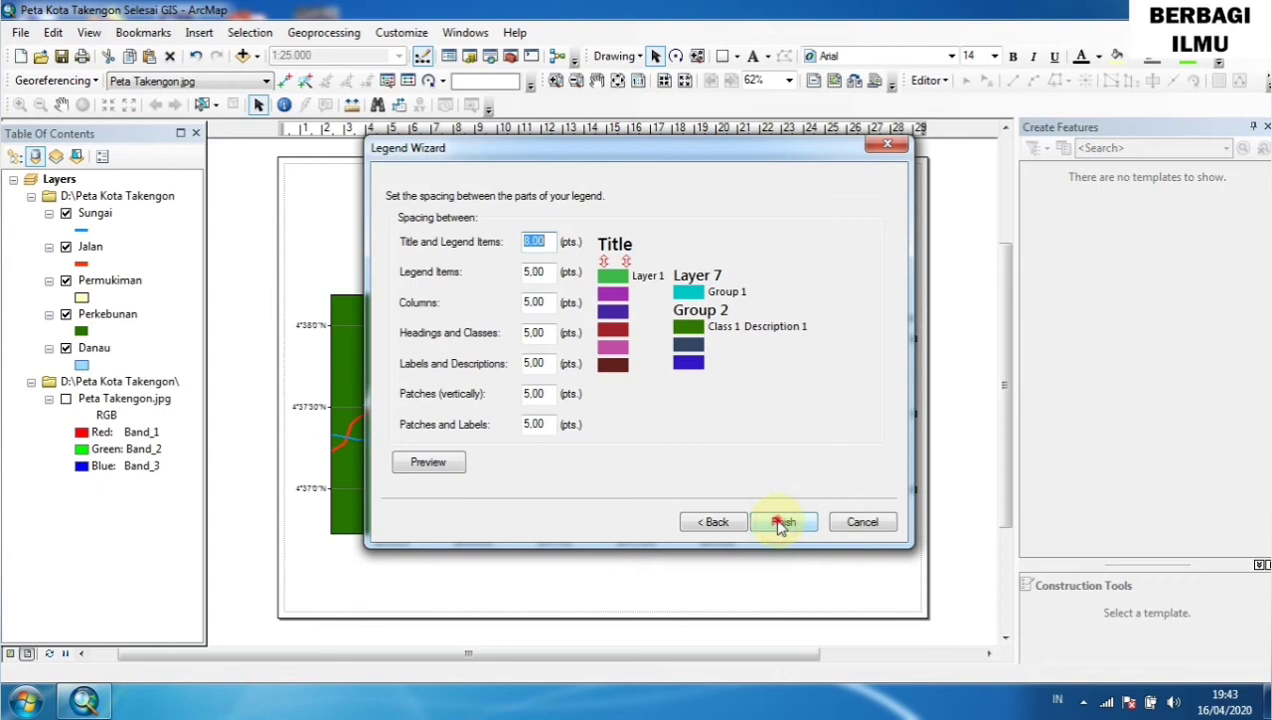
left_click(782, 522)
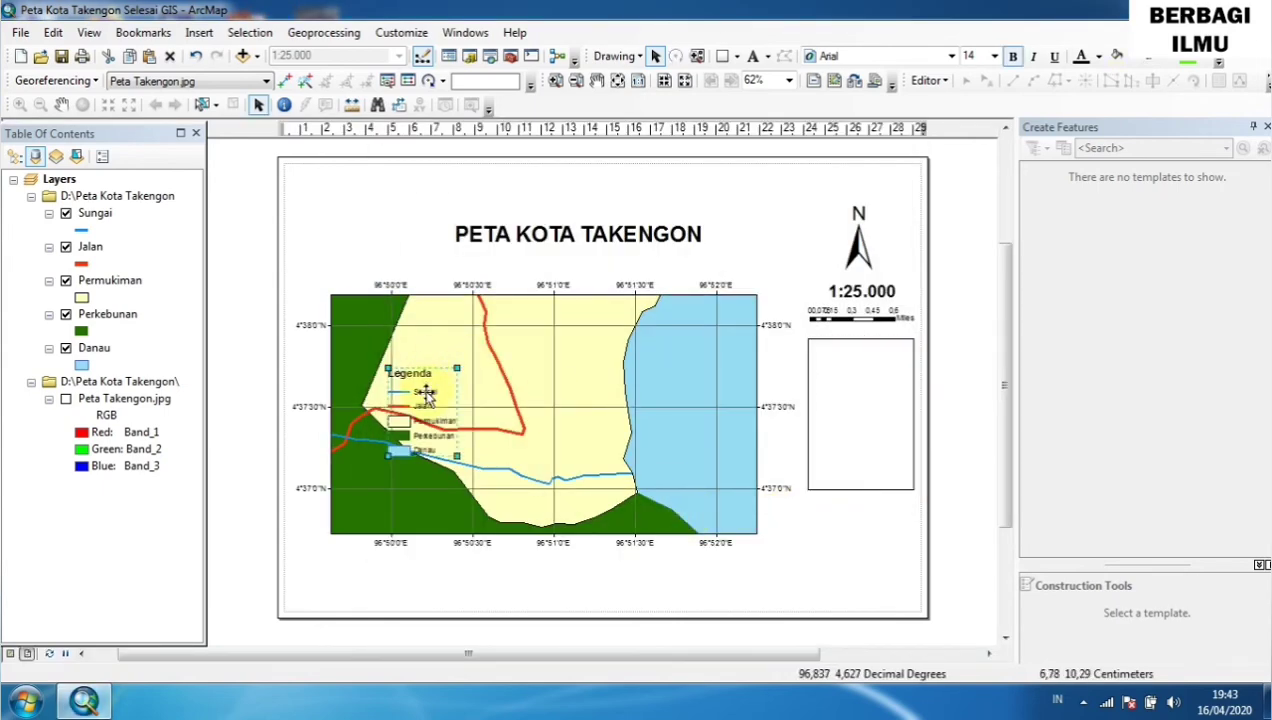
Fit the legend inside the white rectangle, enlarging it to the box width and shortening the box to just below the Danau entry.
left_click_drag(427, 395, 853, 374)
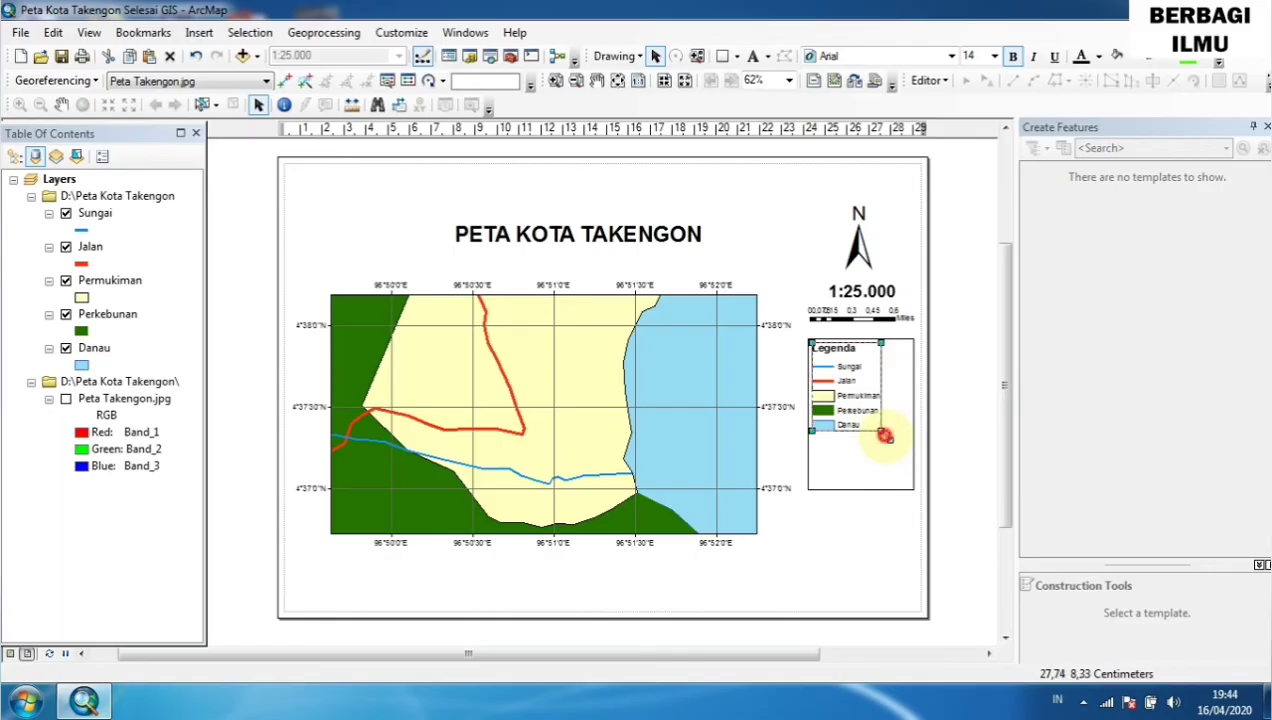
left_click_drag(885, 435, 912, 486)
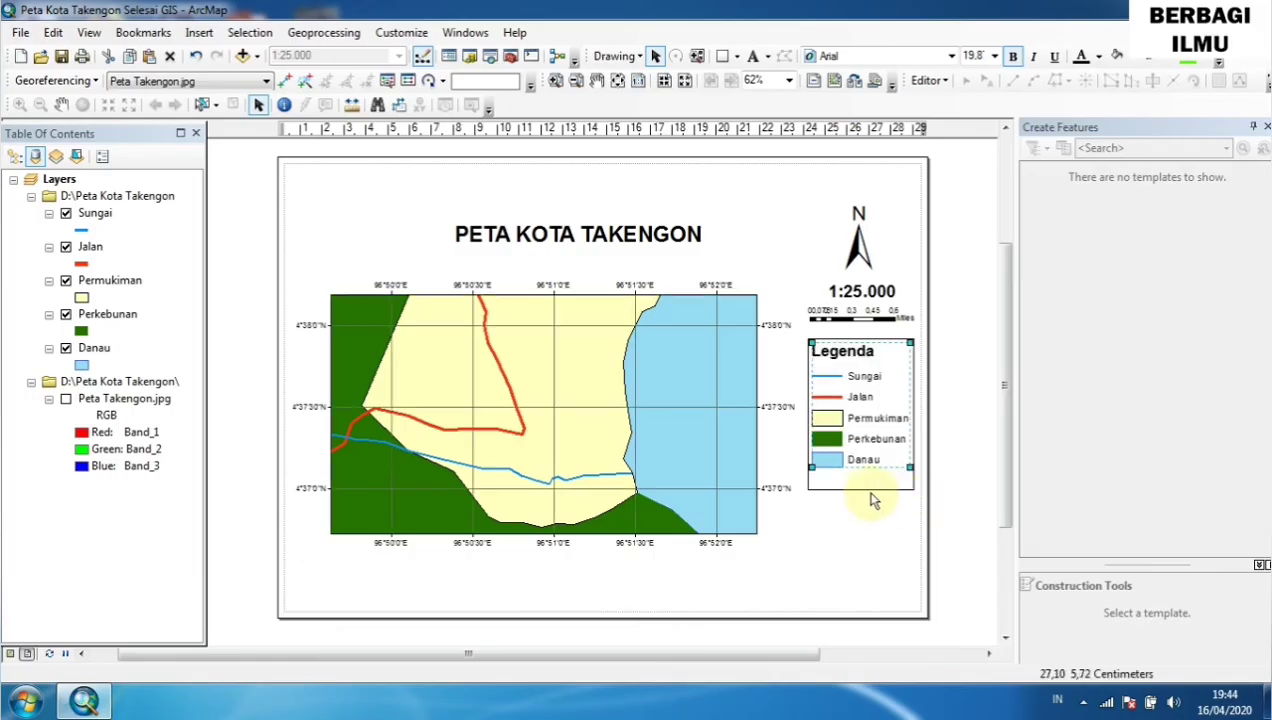
left_click(866, 497)
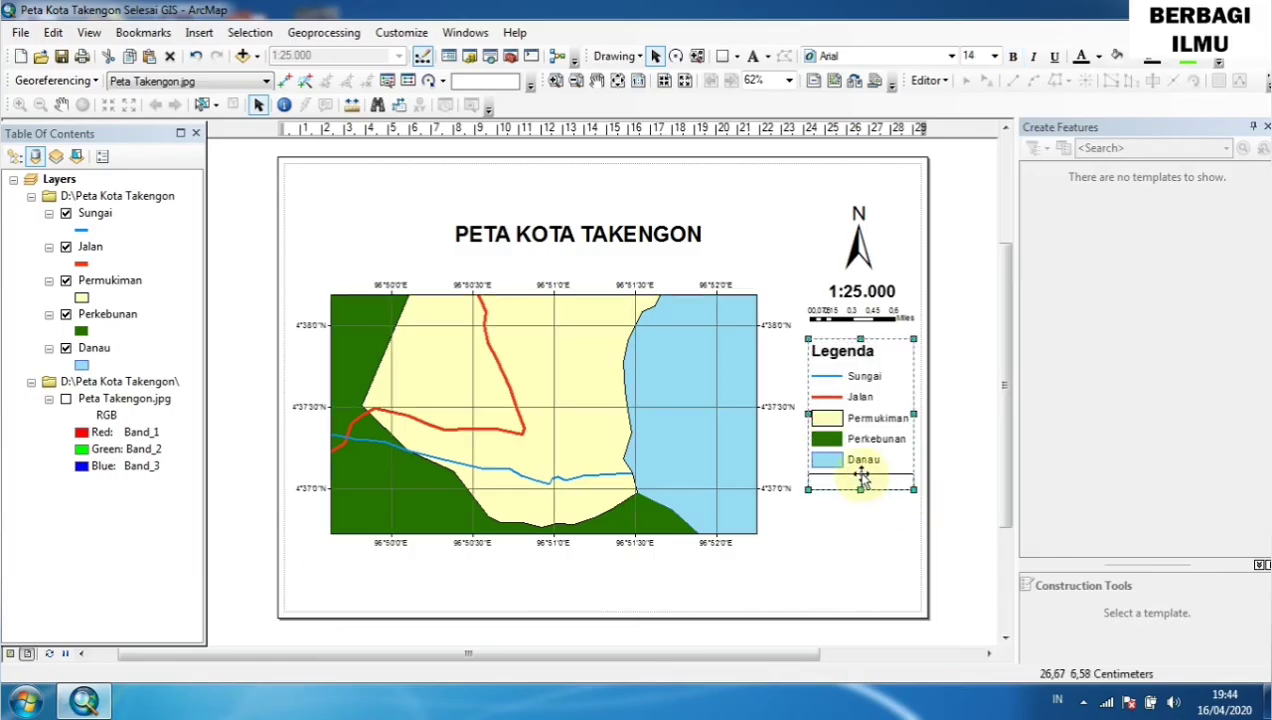
Shift the north arrow, scale text and scale bar slightly upward, keeping them stacked above the legend box.
left_click(866, 253)
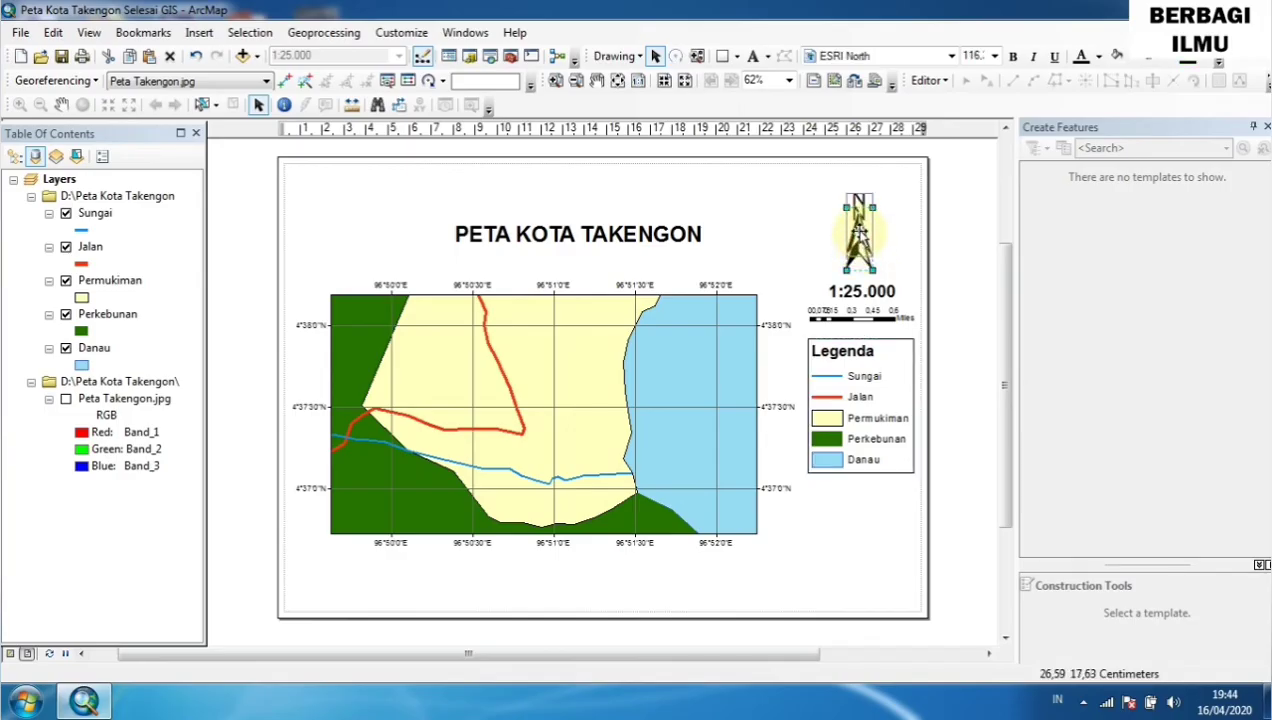
left_click(868, 292)
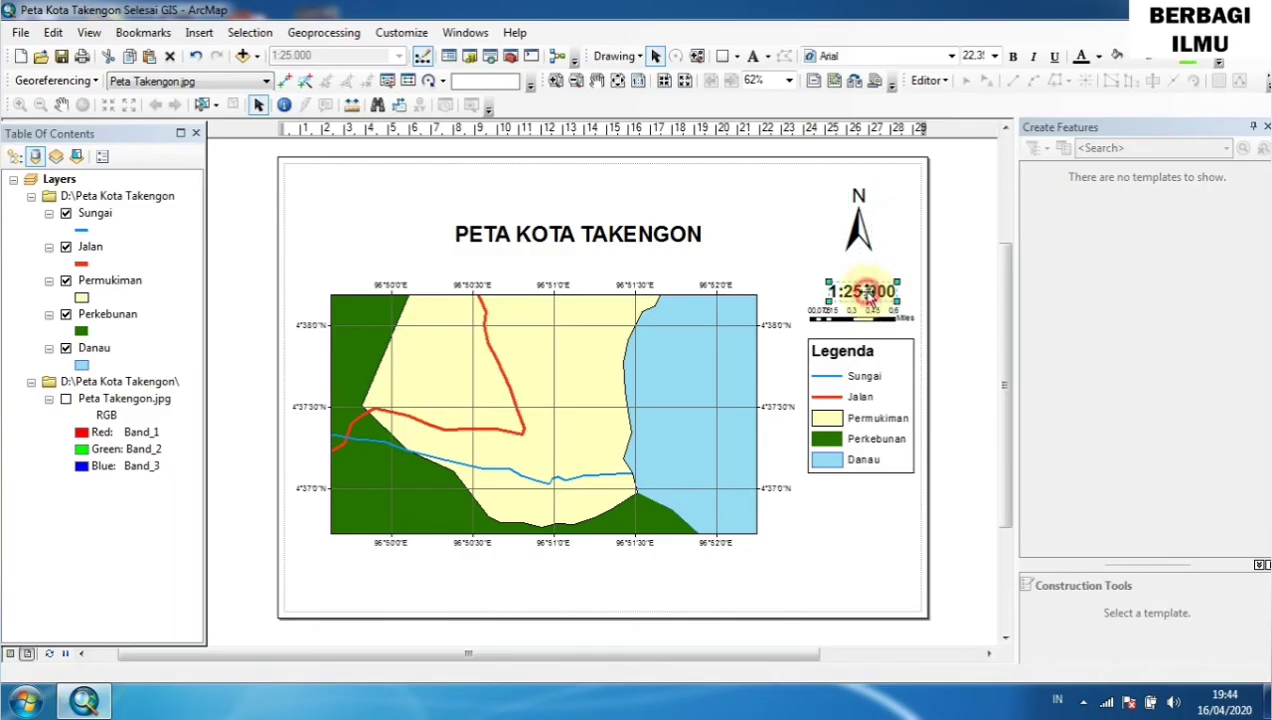
left_click_drag(868, 292, 865, 280)
left_click(870, 328)
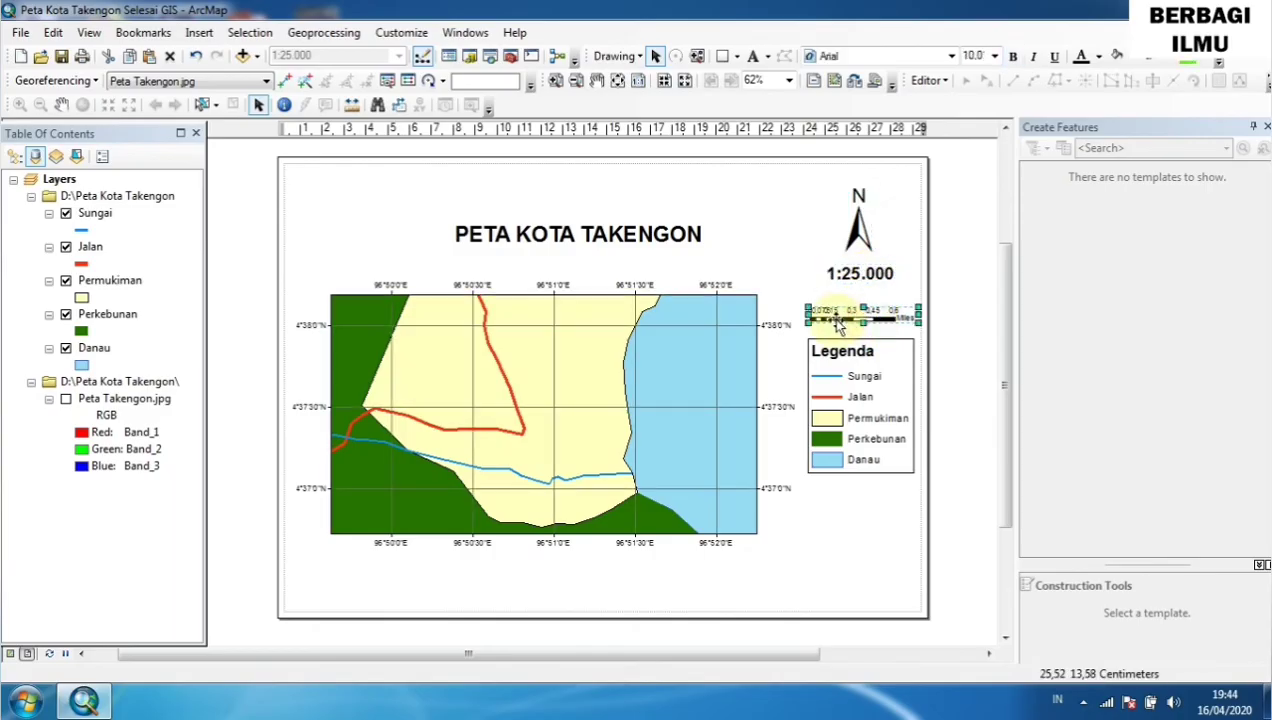
left_click_drag(840, 322, 840, 311)
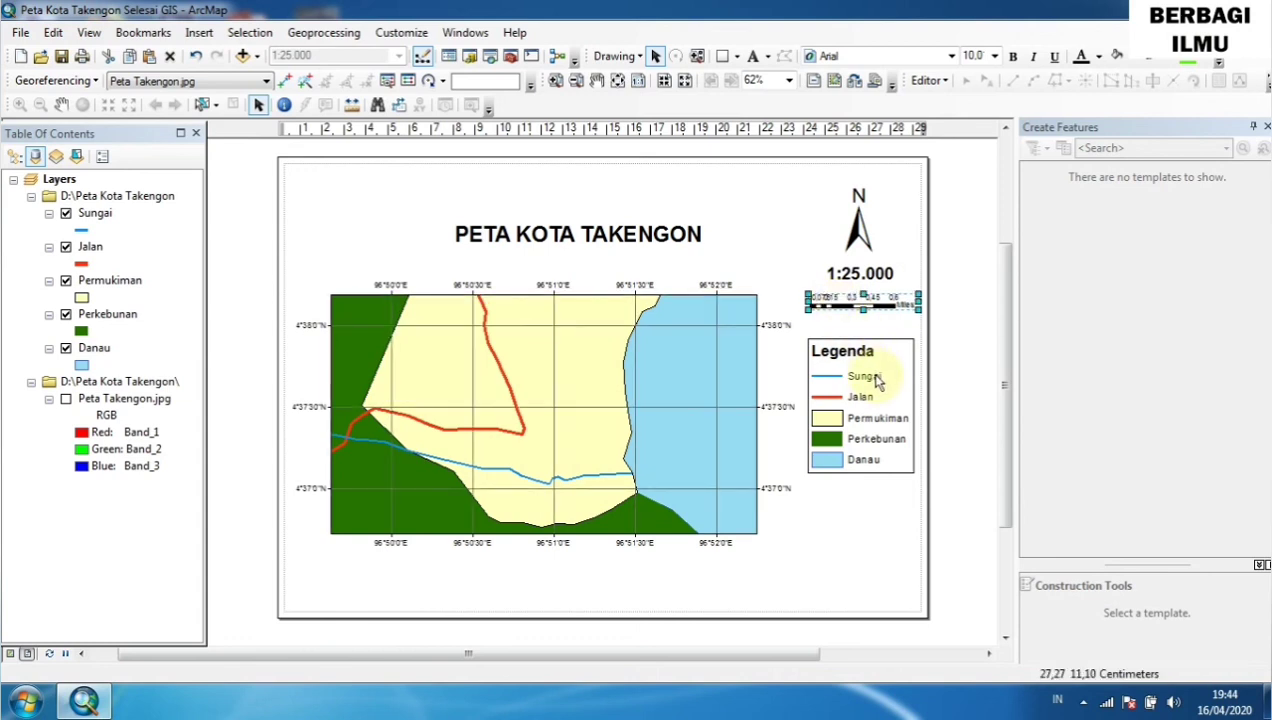
Move the rectangle and legend up to just below the scale bar and trim the rectangle's lower edge closer to the last entry.
left_click(895, 343)
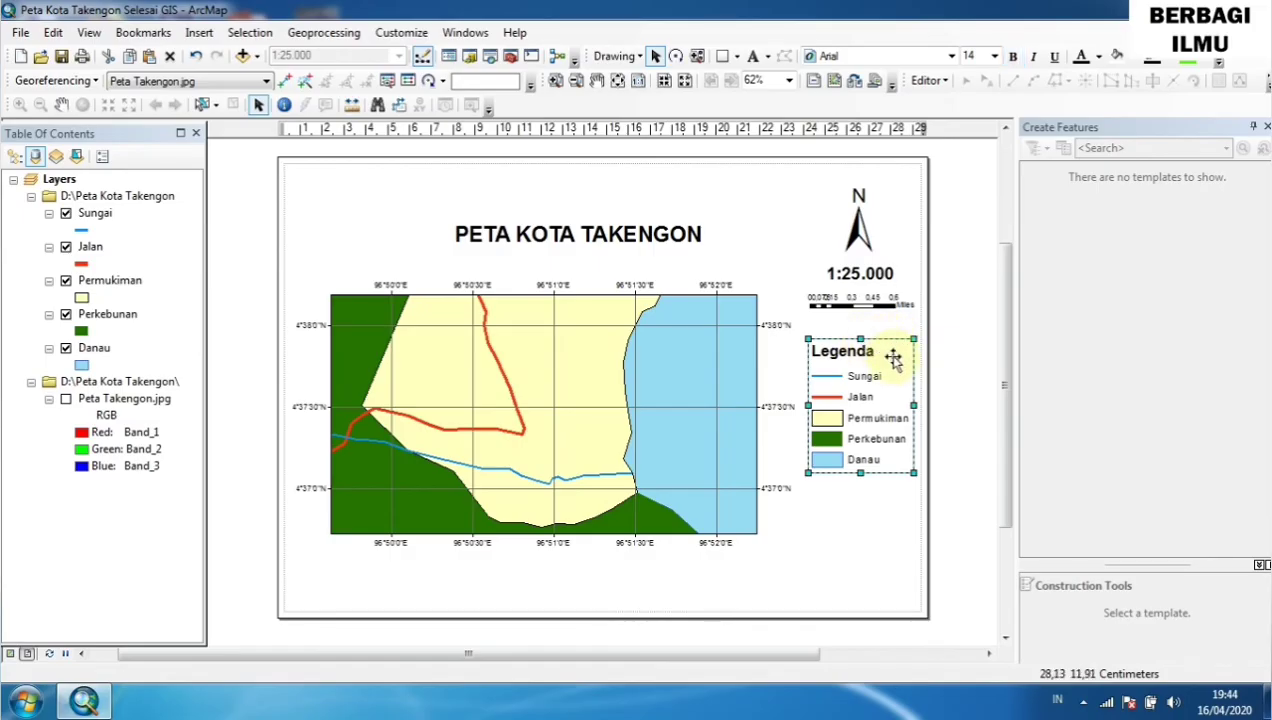
left_click_drag(895, 358, 892, 340)
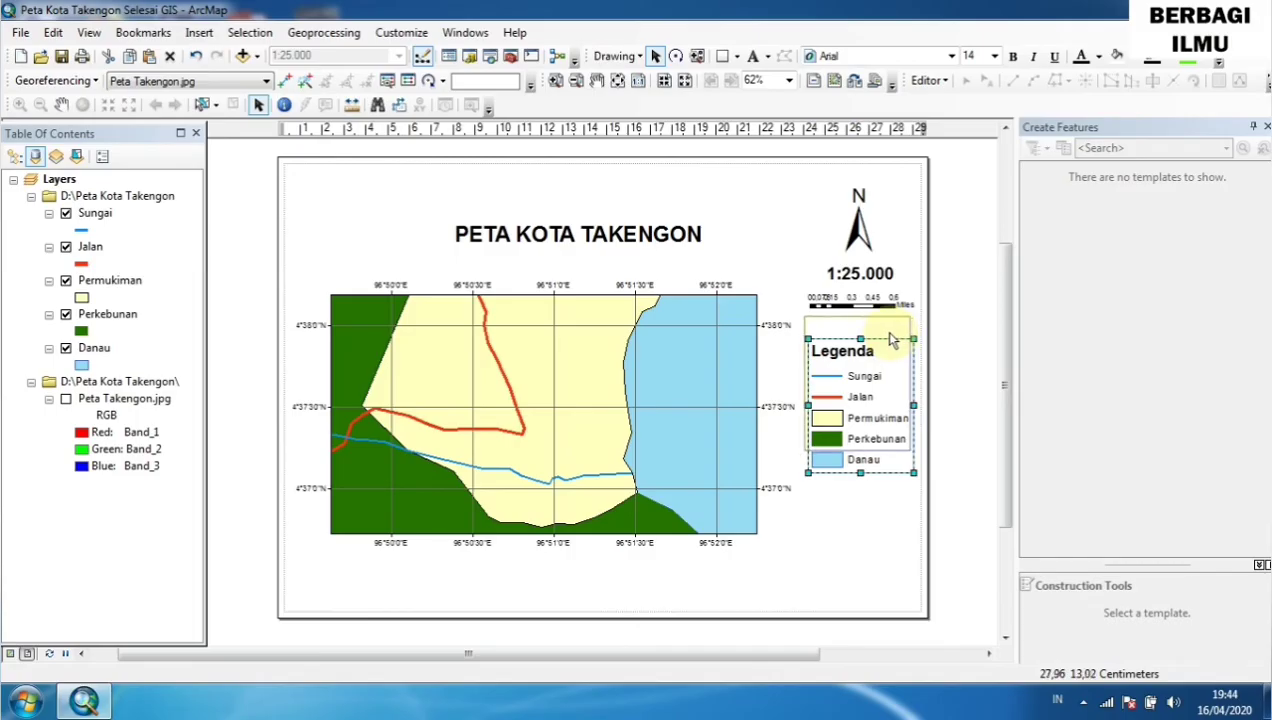
left_click_drag(892, 340, 859, 332)
left_click(869, 383)
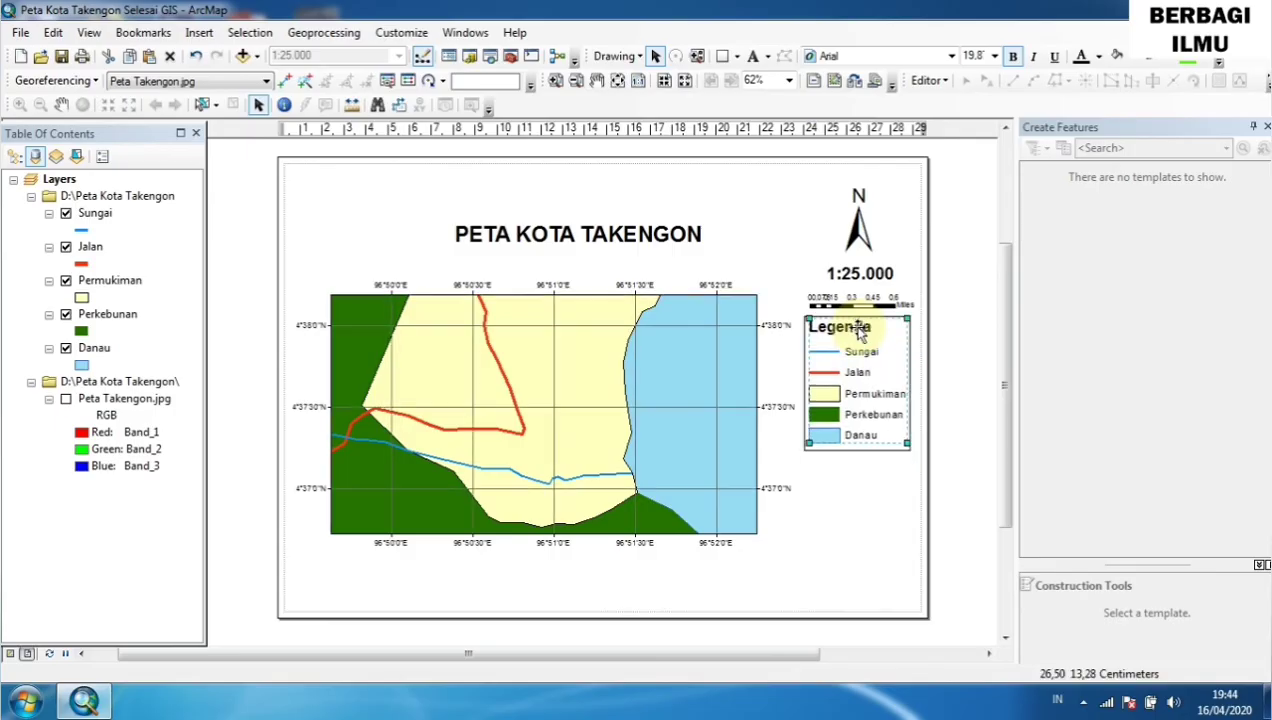
left_click(852, 457)
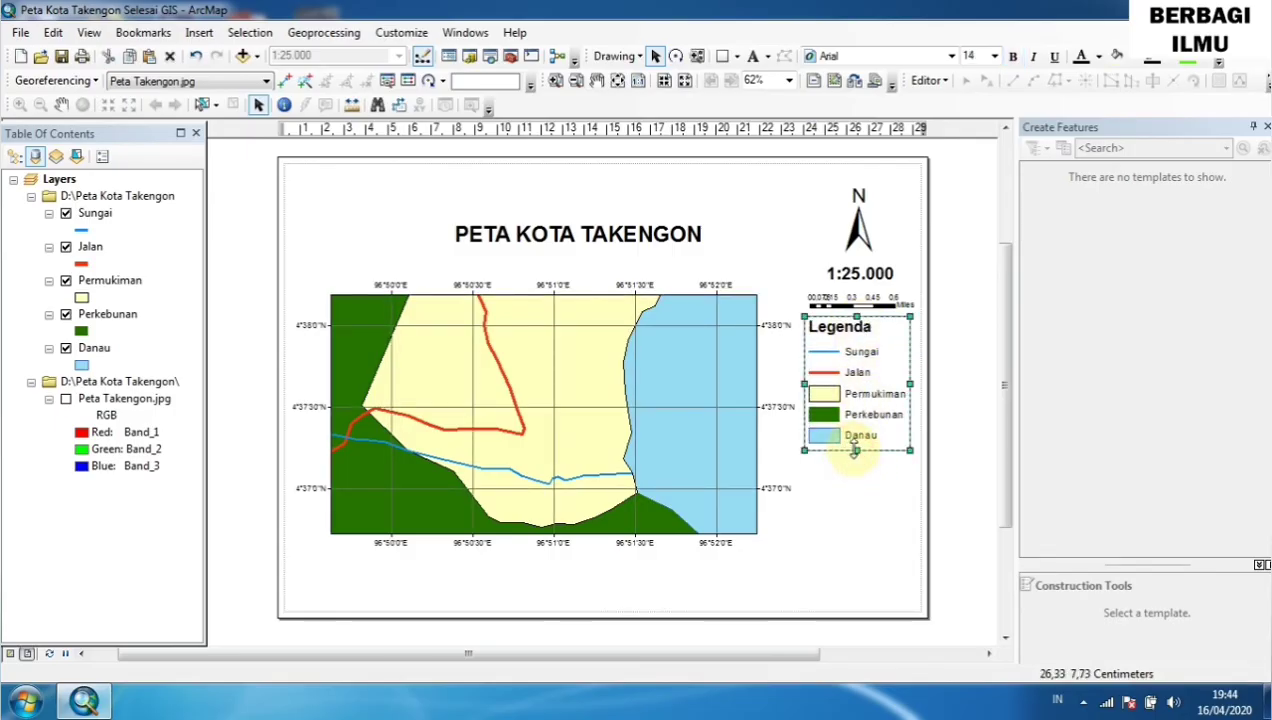
left_click_drag(857, 451, 857, 446)
left_click(867, 508)
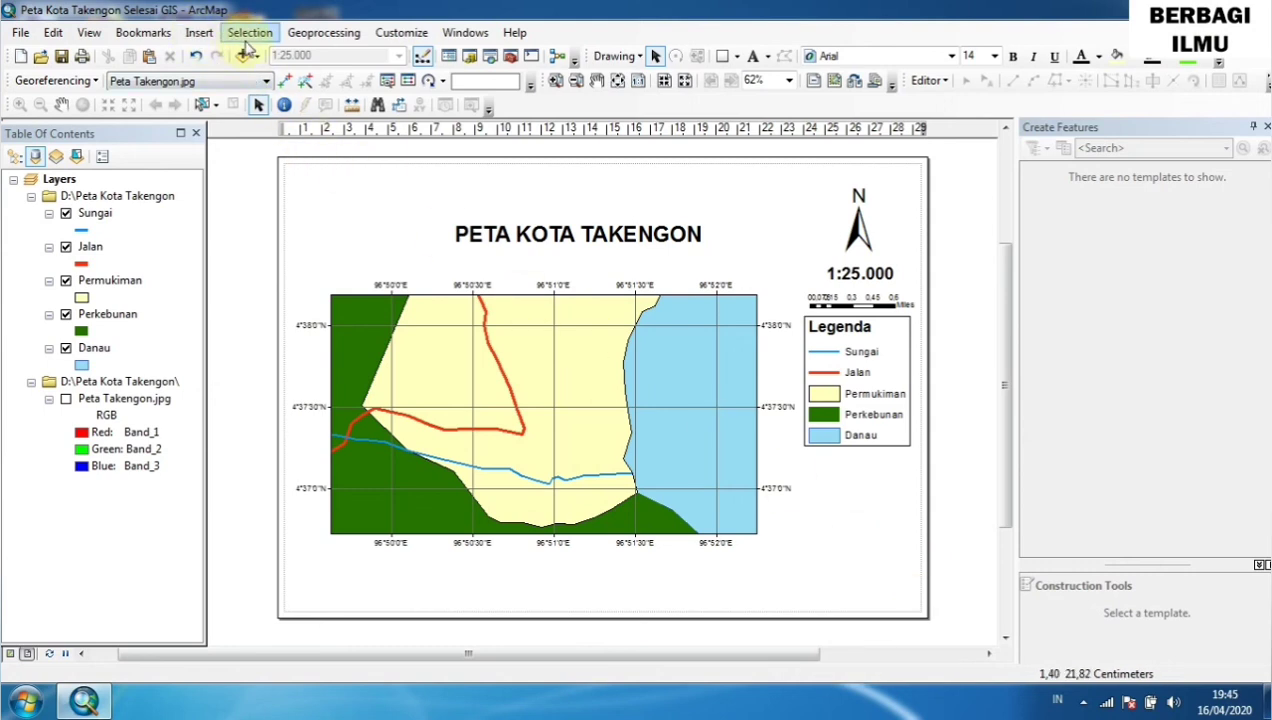
Insert the Peta Takengon picture, shrink it to about the legend's width and place it just below the legend box.
left_click(193, 36)
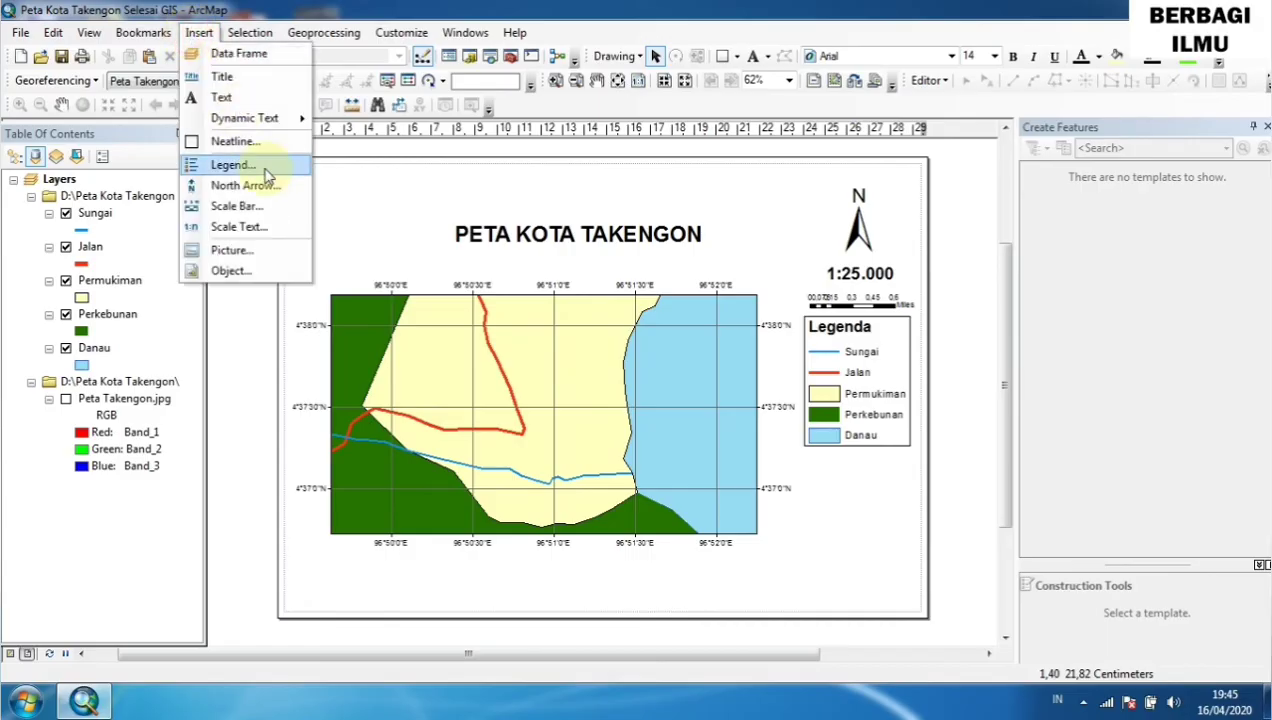
left_click(253, 255)
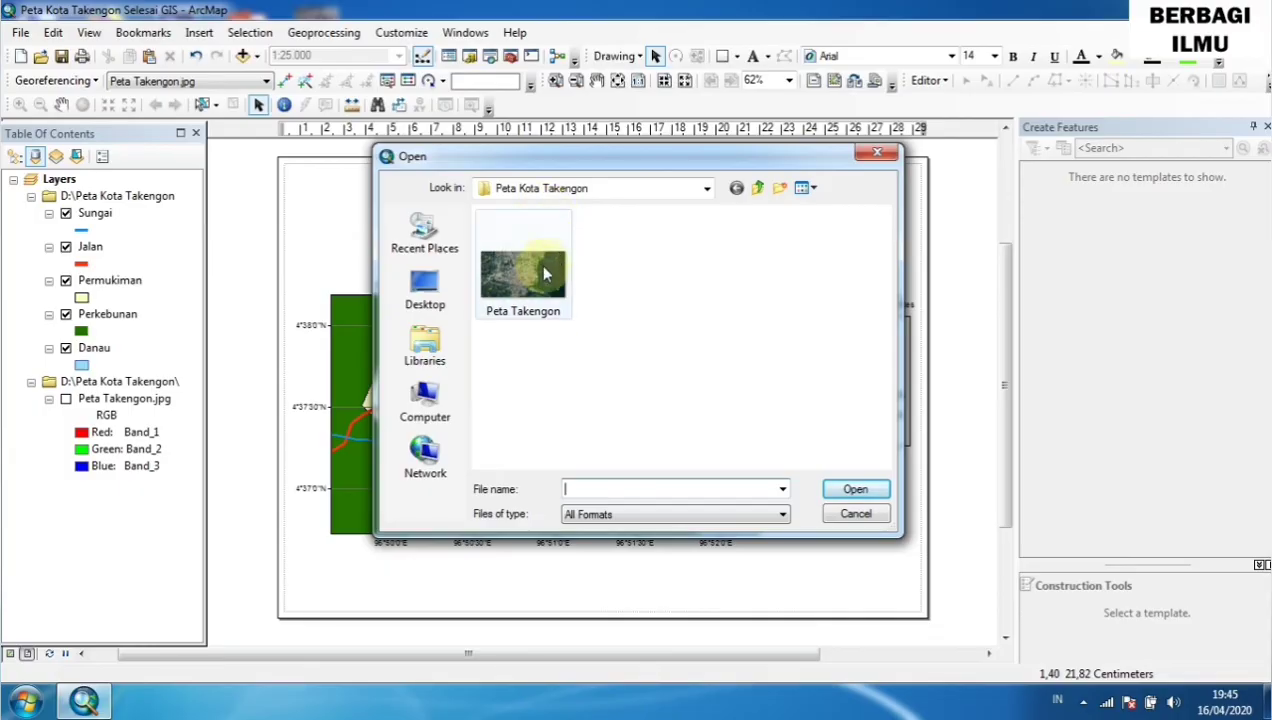
left_click(540, 281)
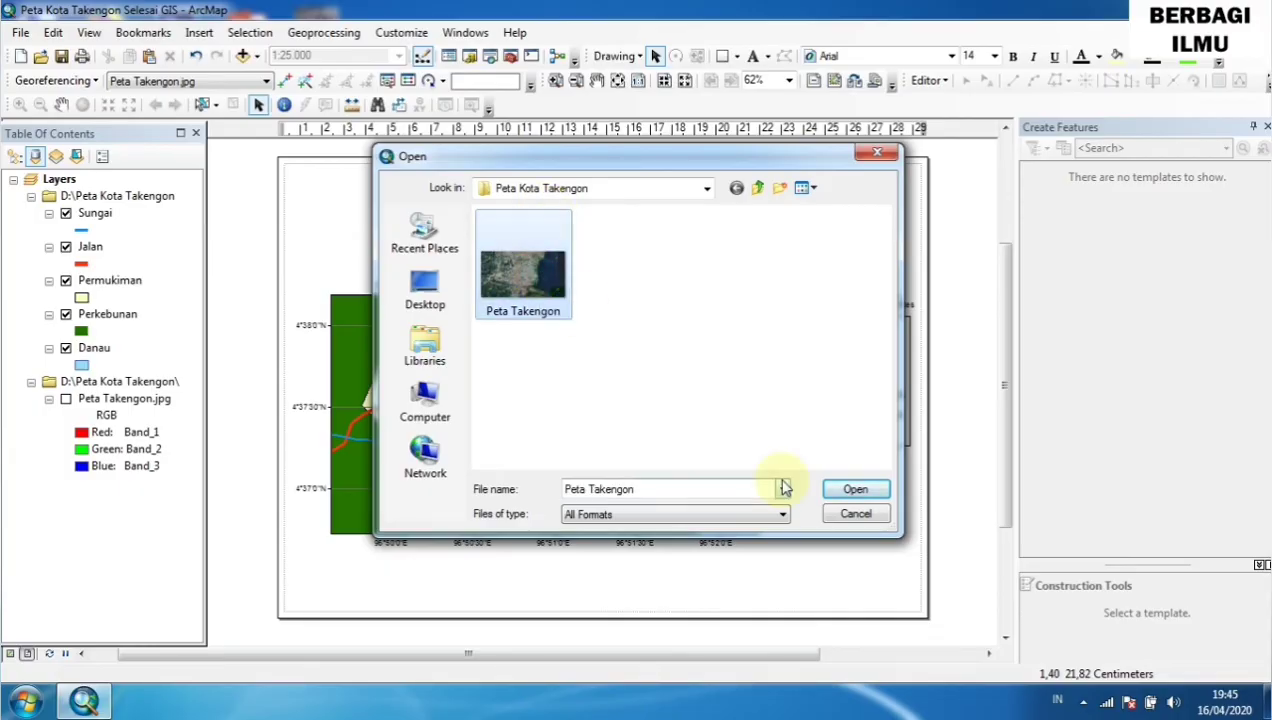
left_click(857, 492)
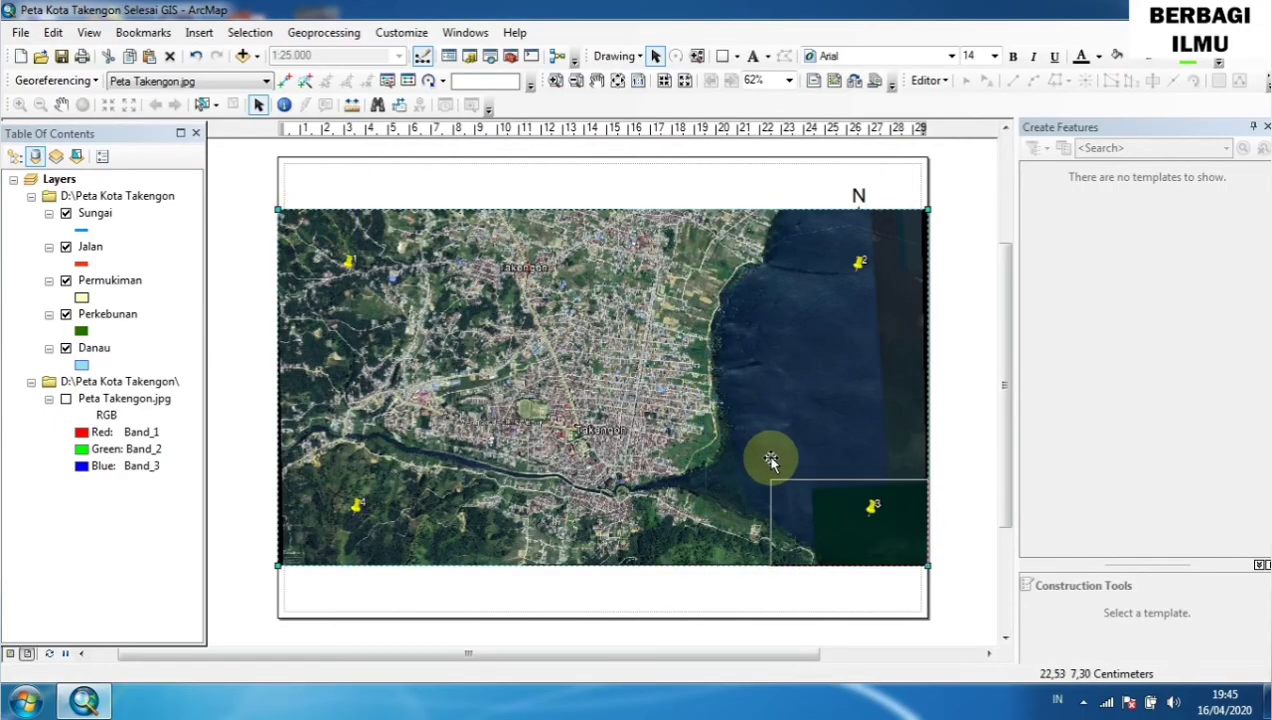
left_click_drag(757, 458, 818, 485)
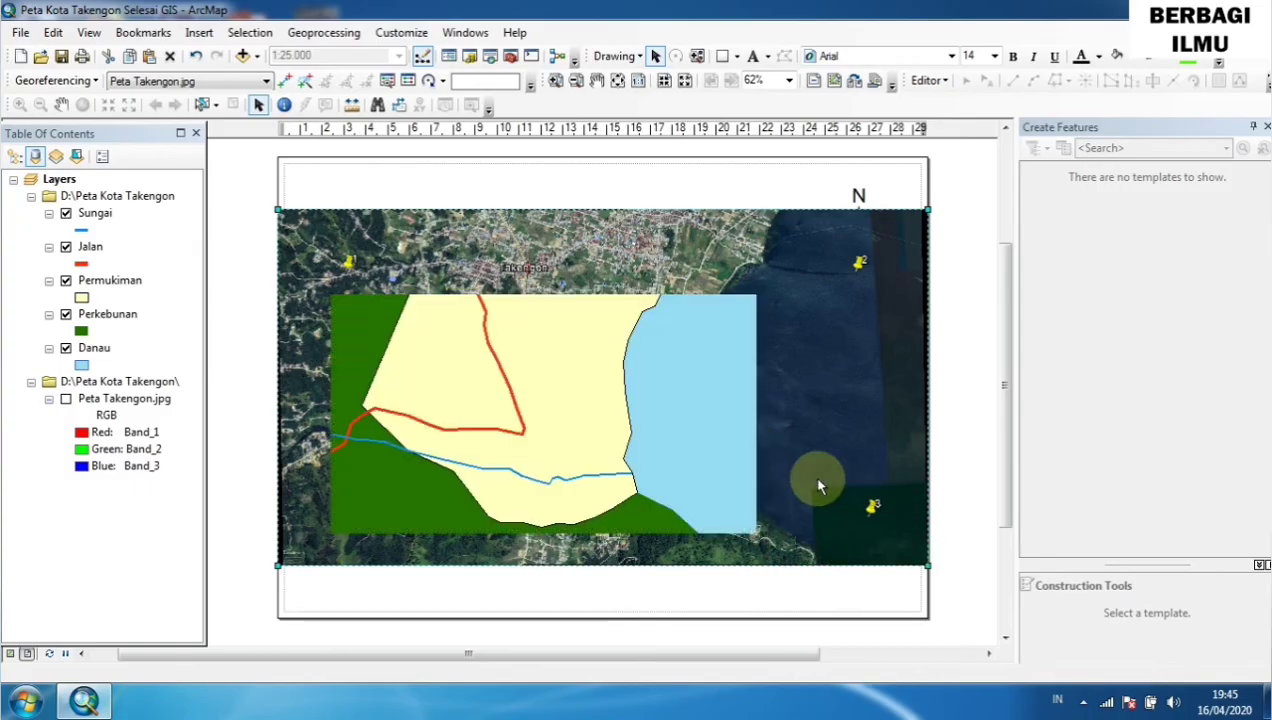
left_click_drag(872, 545, 856, 505)
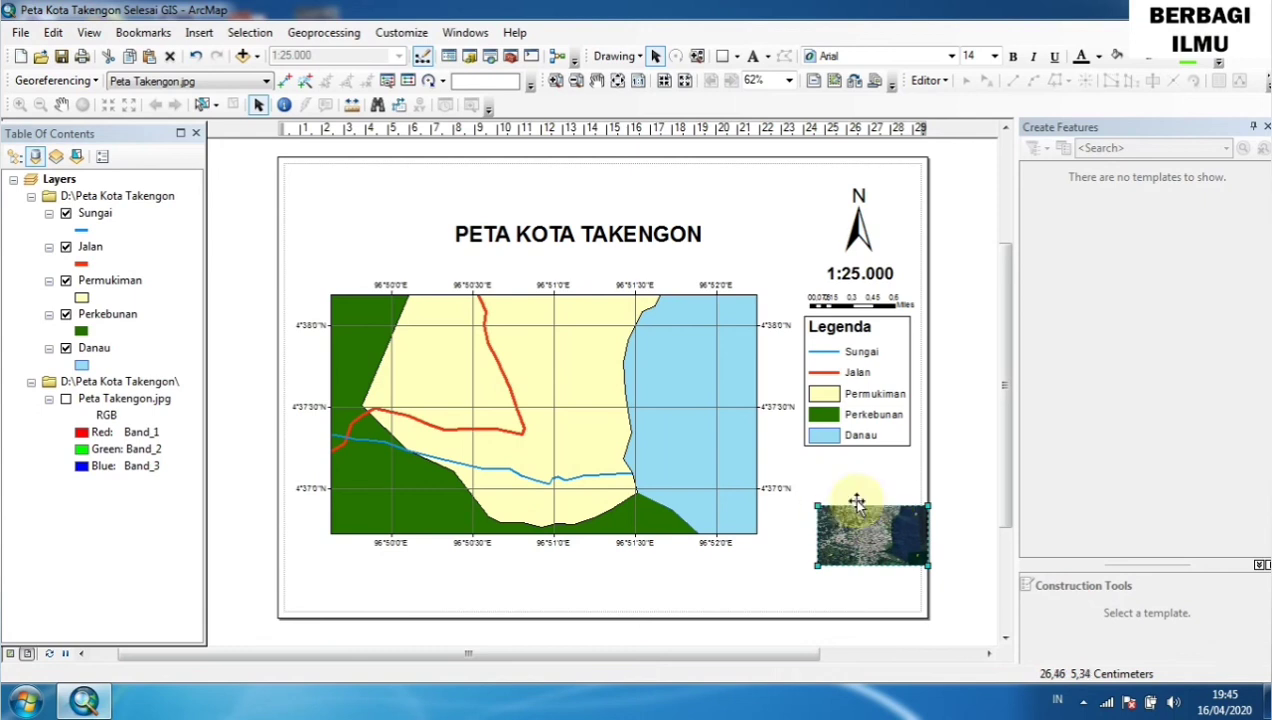
left_click(806, 580)
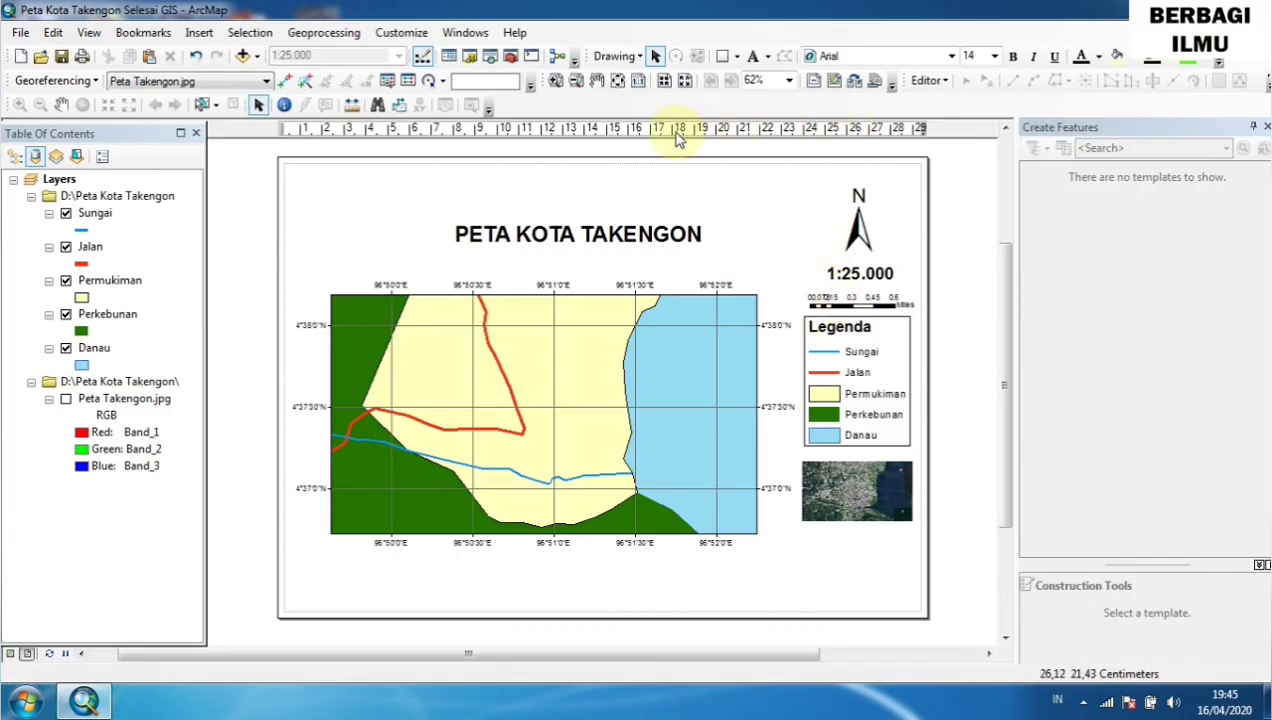
Add the source text "Sumber : Google Earth 2020" below the data frame.
left_click(754, 58)
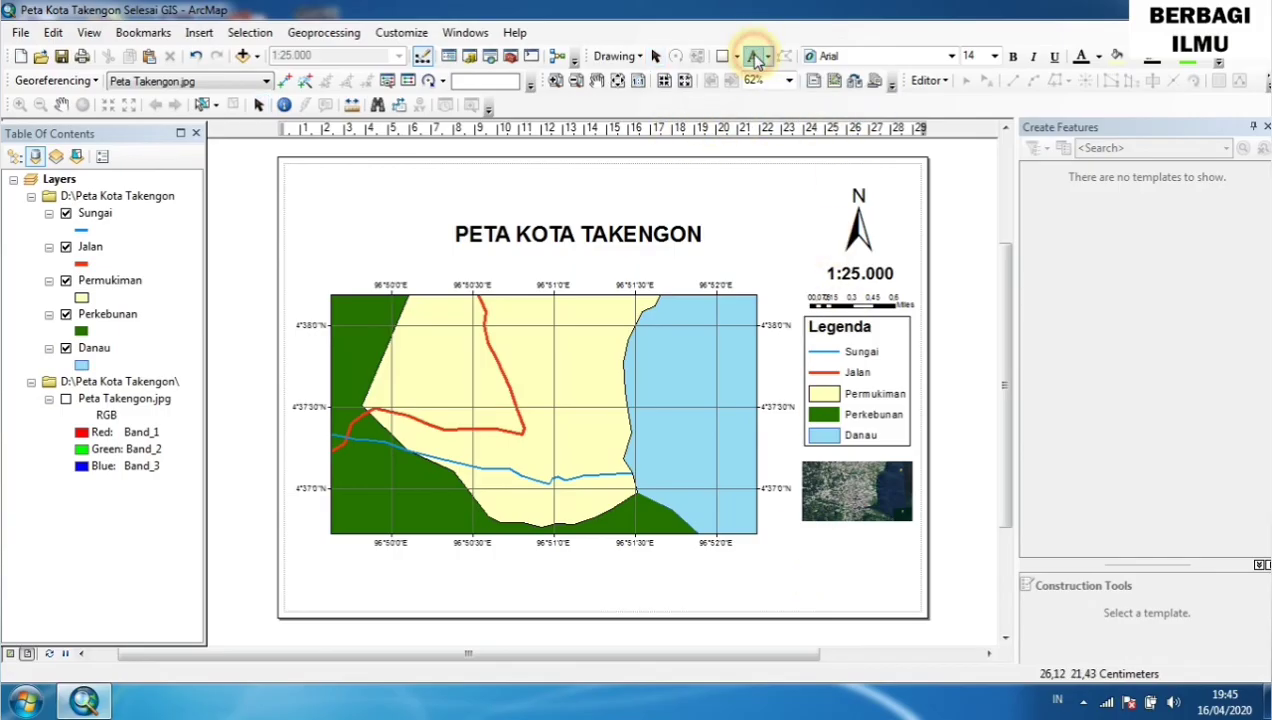
left_click(485, 560)
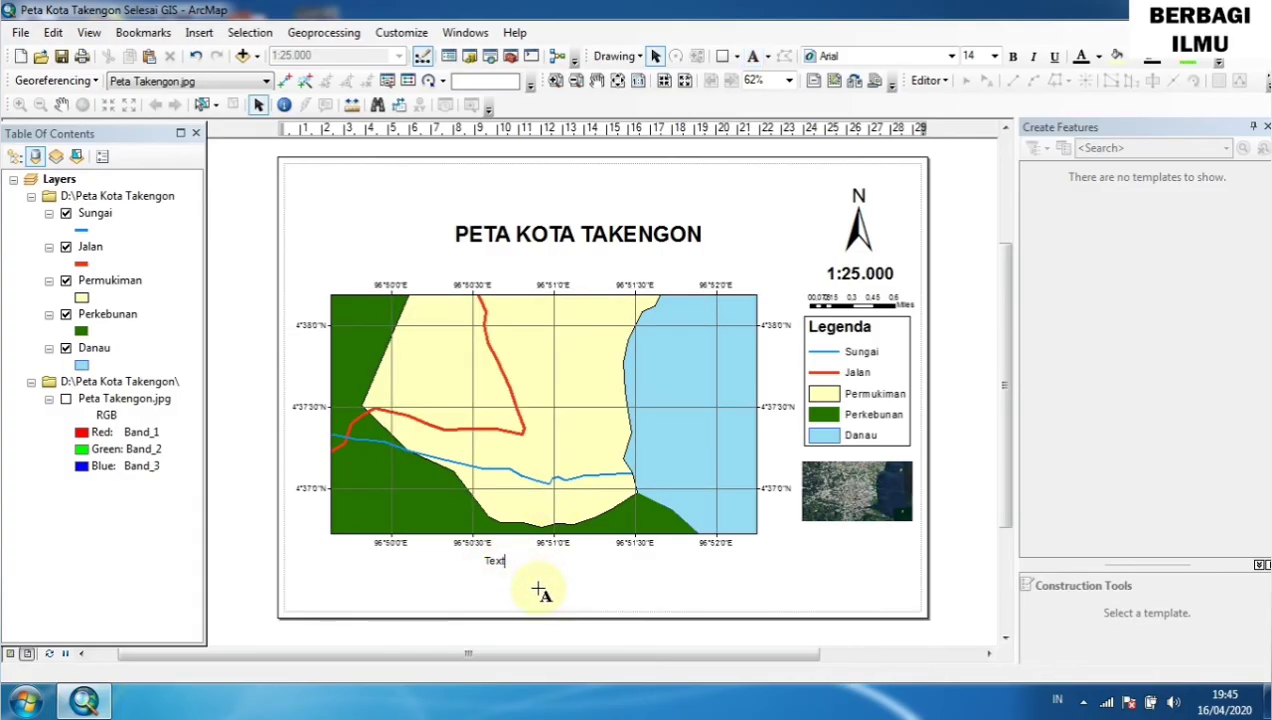
key("BackSpace")
key("BackSpace")
key("BackSpace")
key("BackSpace")
type("Sumber")
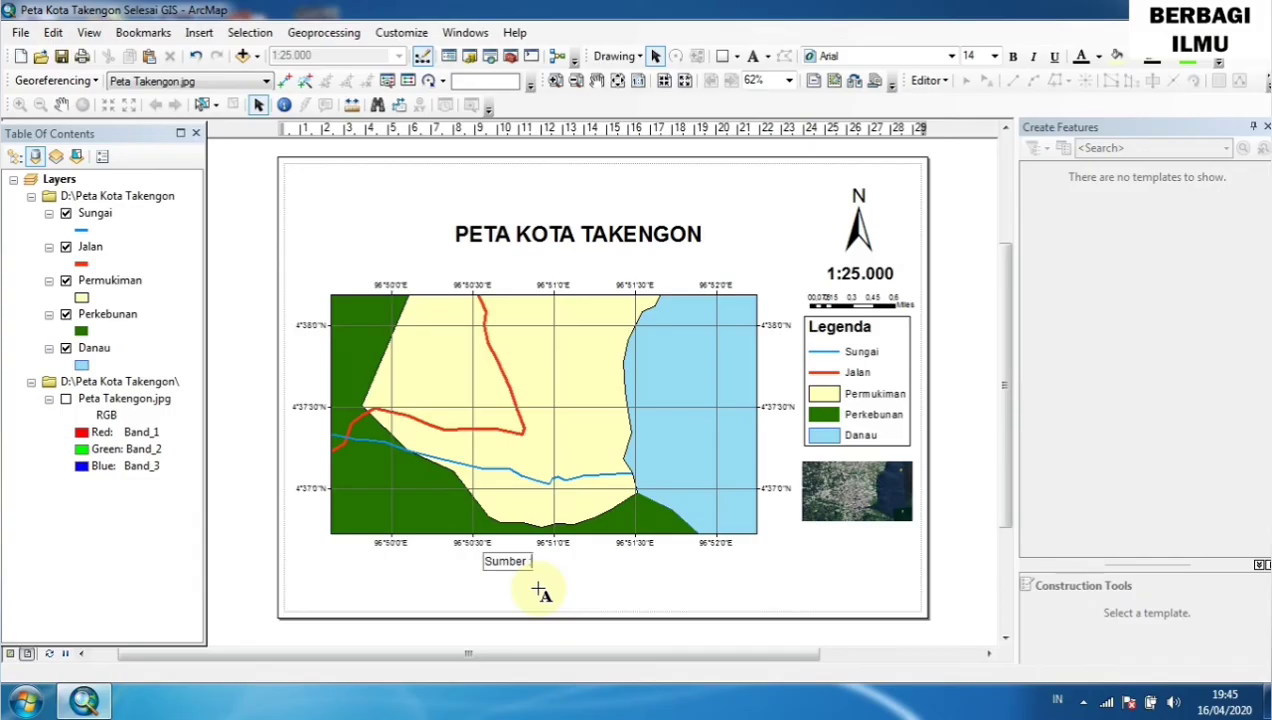
type(" : Google Ea")
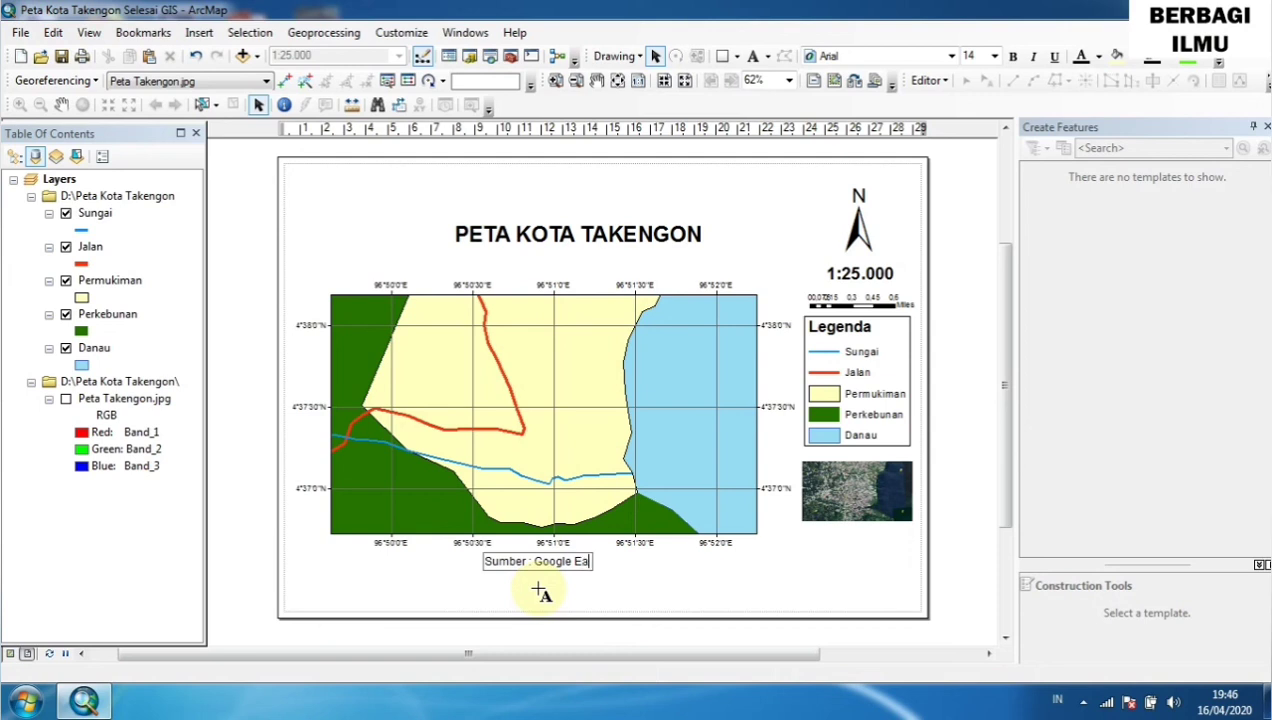
type("rth 2020")
left_click(662, 592)
Make the source text bold at size 18 and move it slightly lower beneath the data frame.
left_click(577, 563)
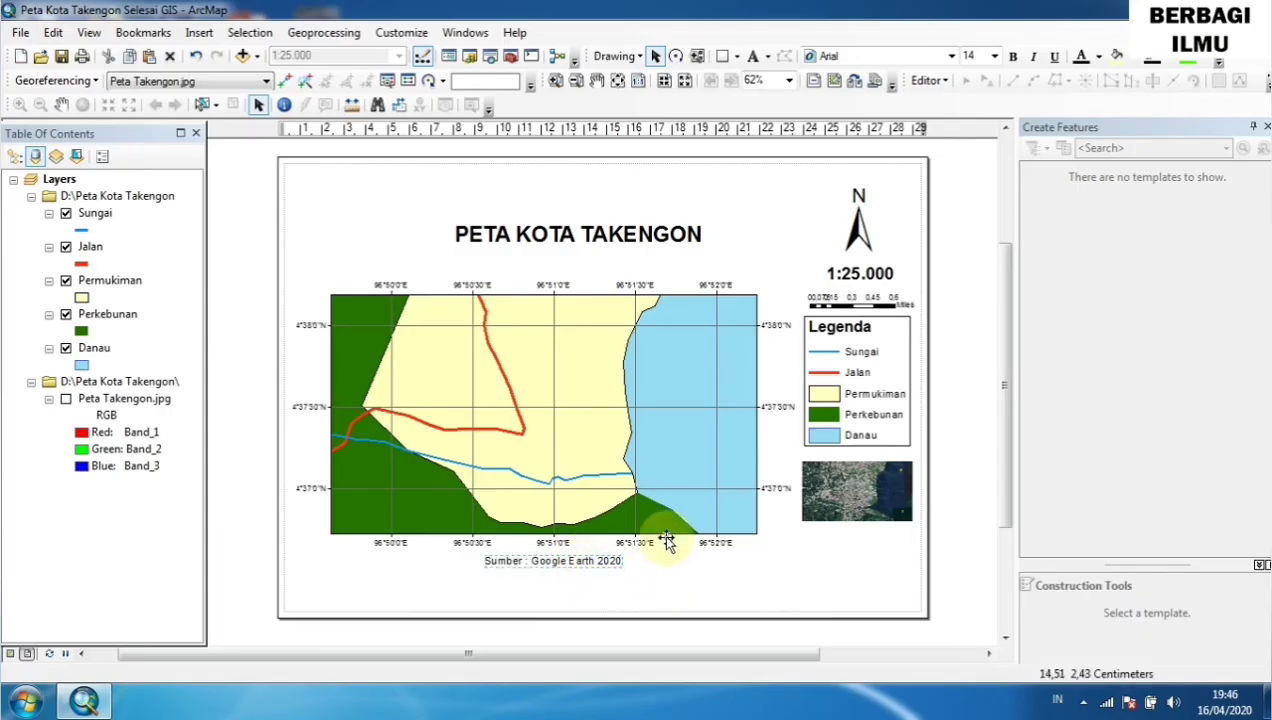
left_click(1013, 57)
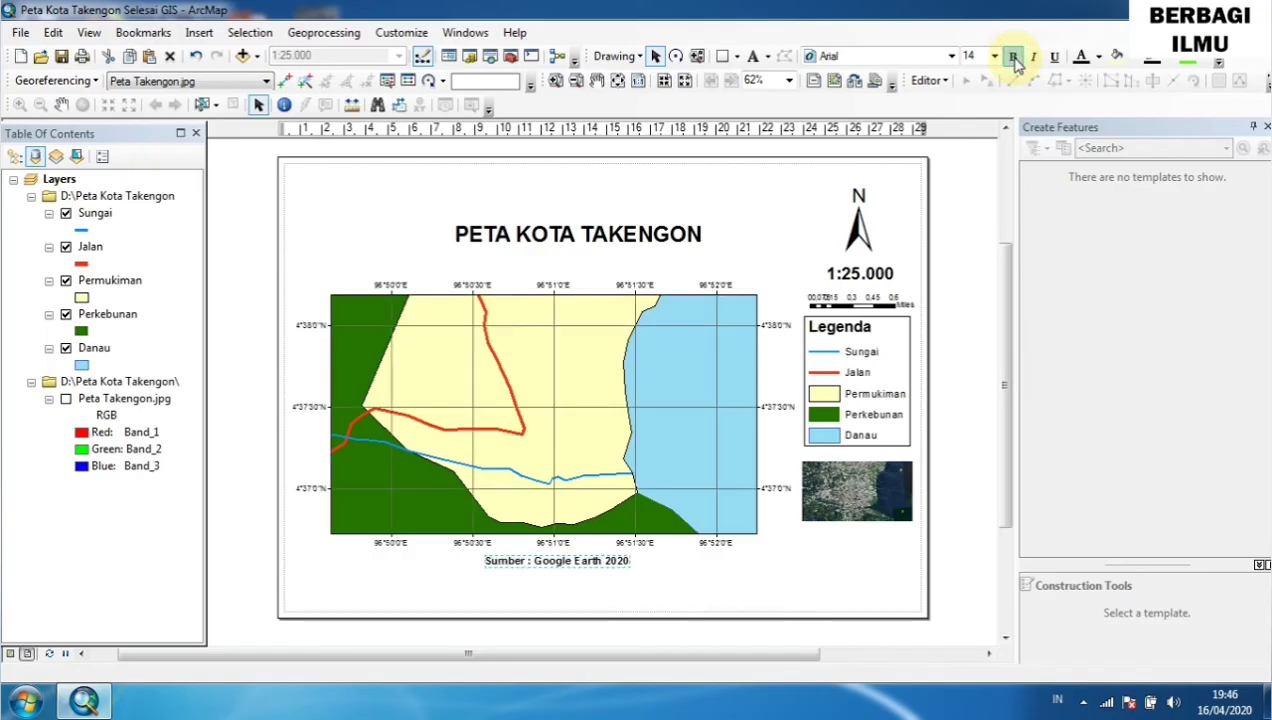
left_click(994, 56)
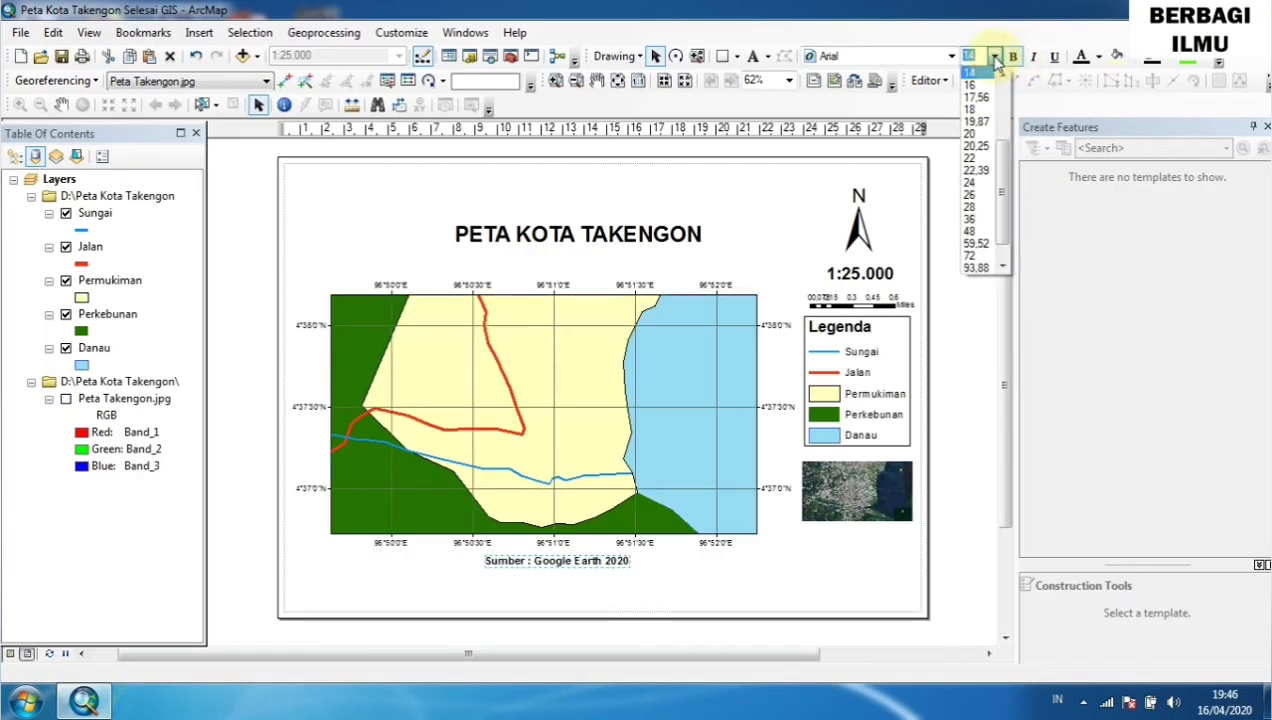
left_click(979, 111)
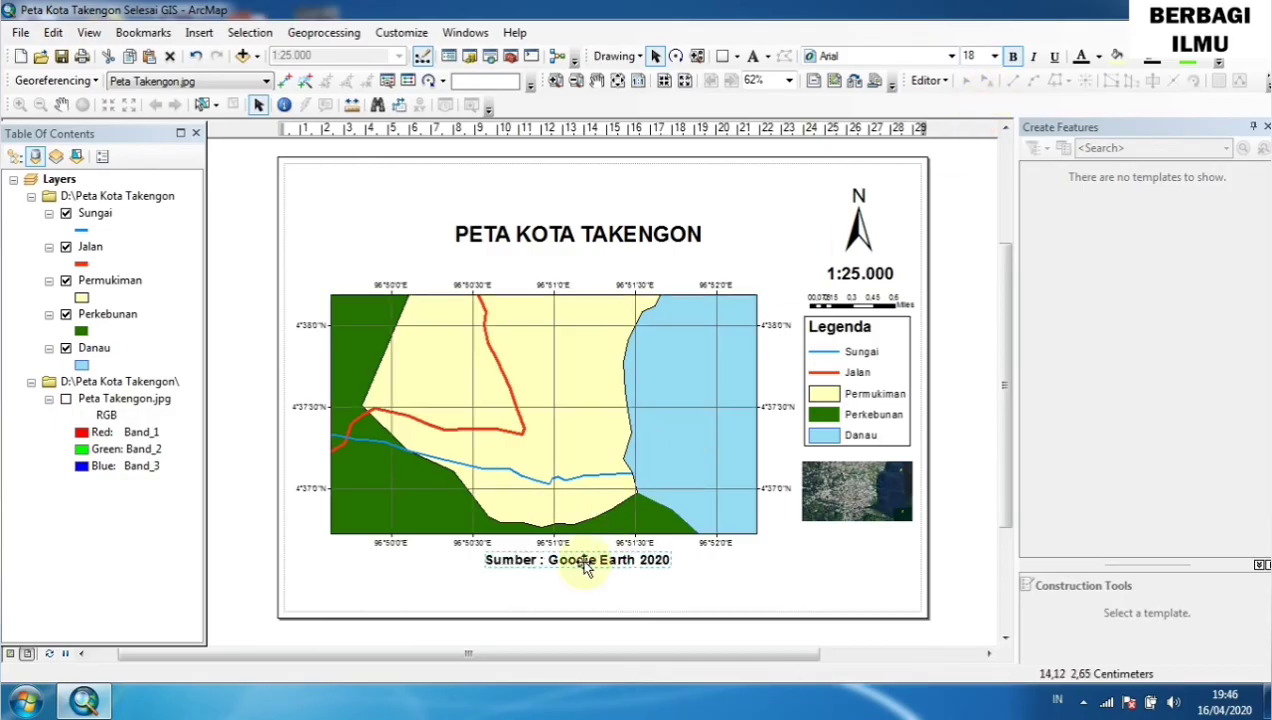
left_click_drag(585, 563, 580, 588)
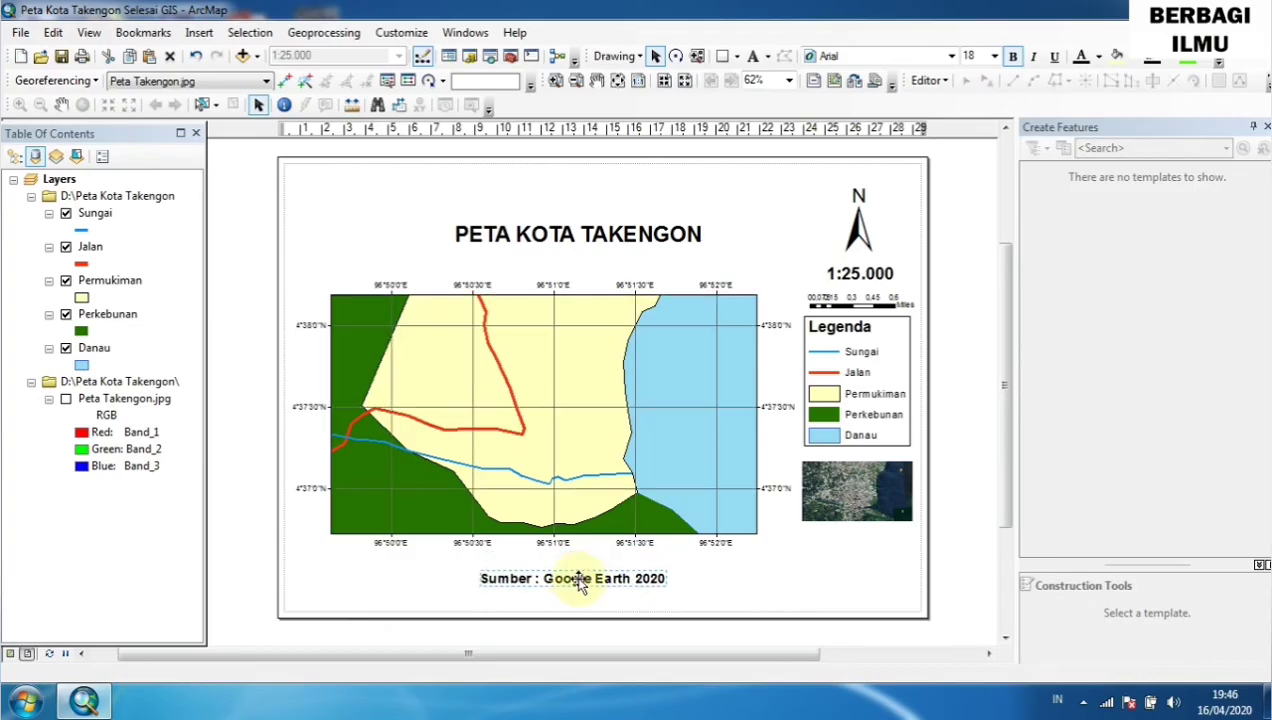
Draw a border rectangle about 29.03 by 20.45 cm around the whole layout, along the page margins.
left_click(697, 571)
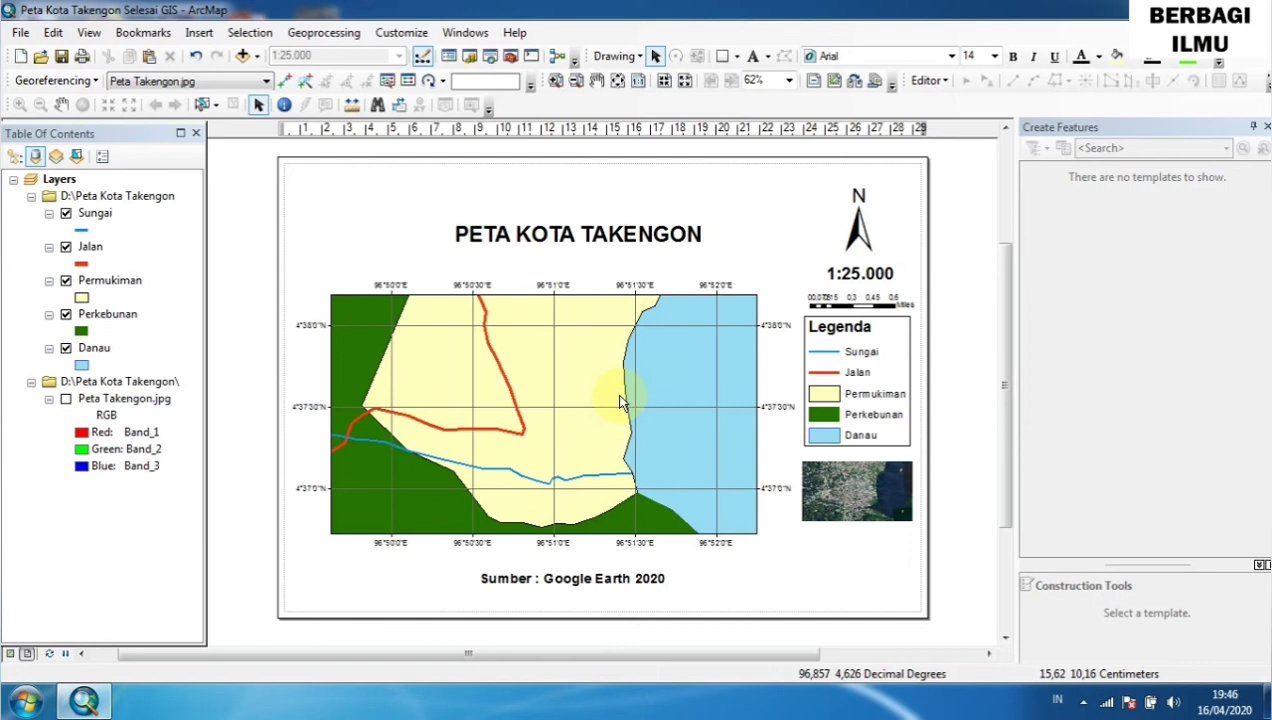
left_click(721, 57)
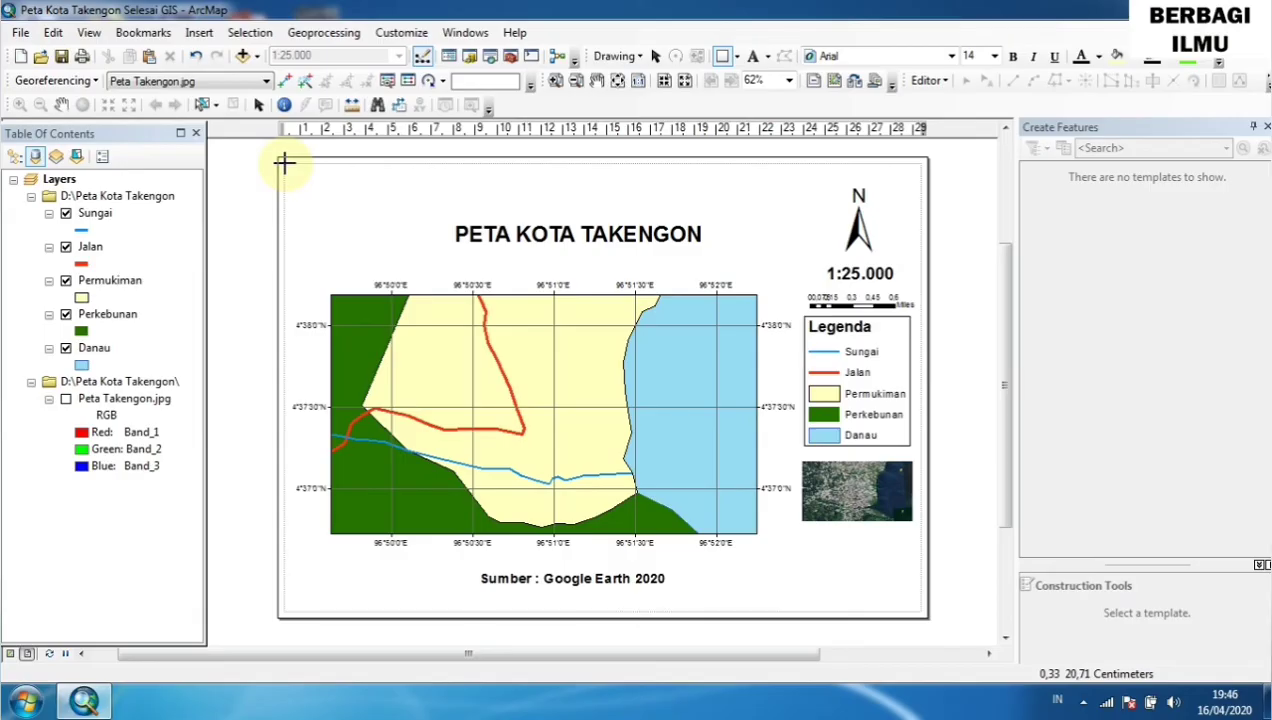
left_click_drag(284, 162, 920, 611)
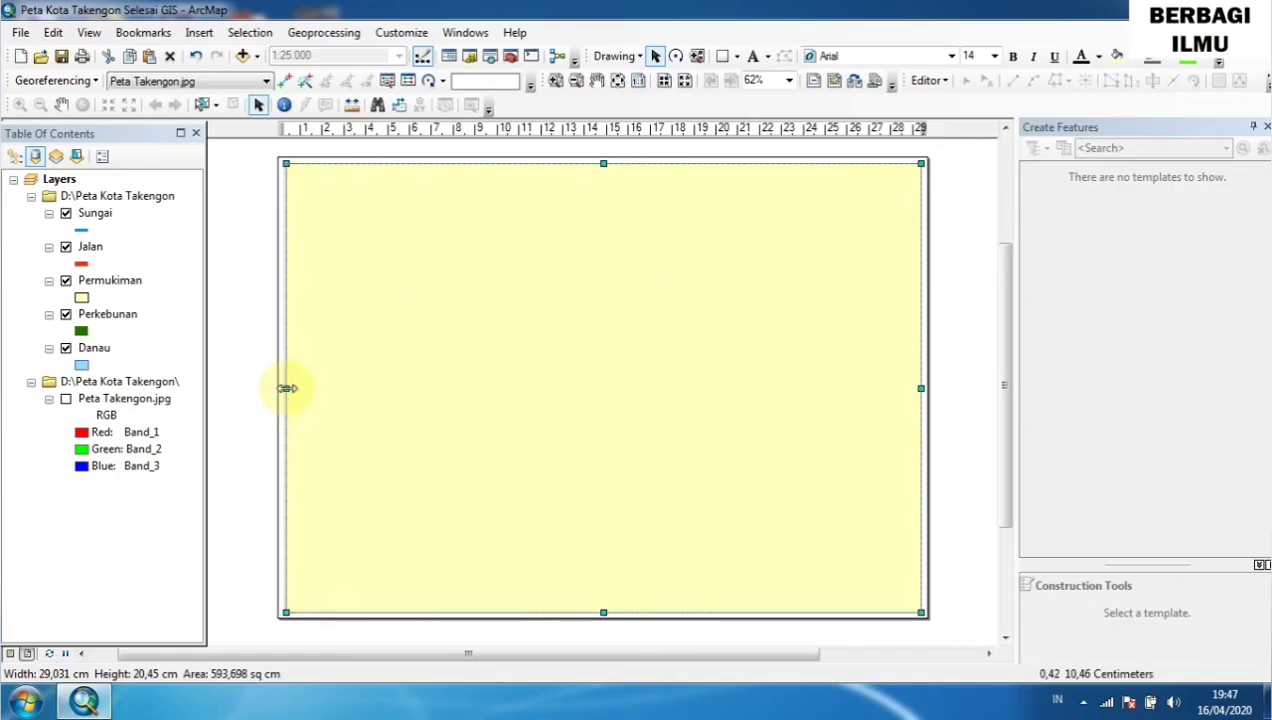
left_click_drag(286, 387, 284, 388)
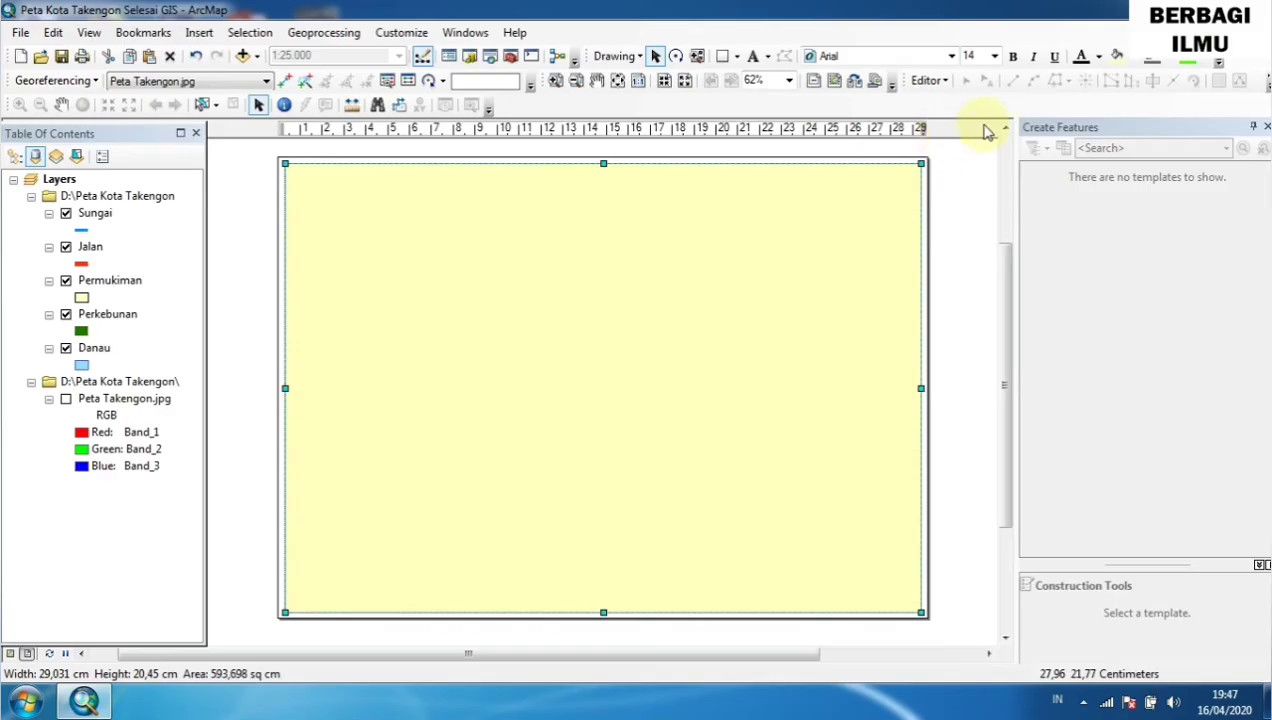
Set the border rectangle's fill to No Color and its outline color to black.
right_click(570, 310)
left_click(621, 629)
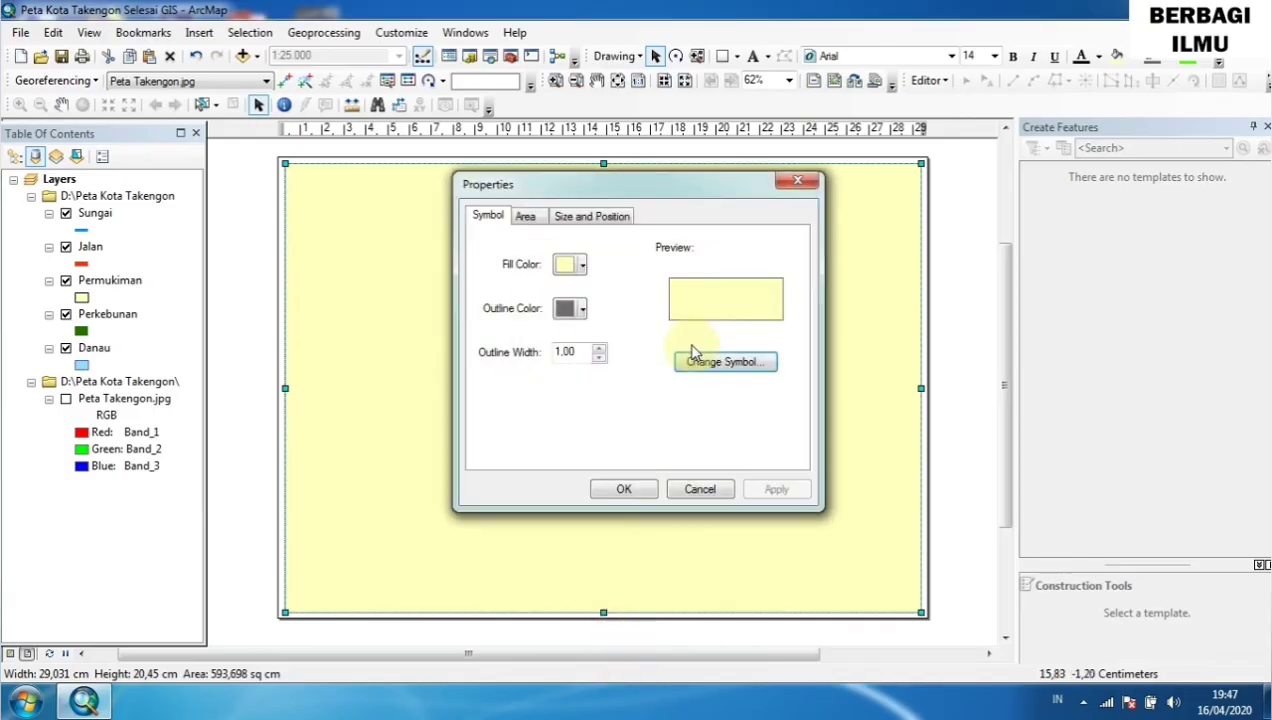
left_click(572, 266)
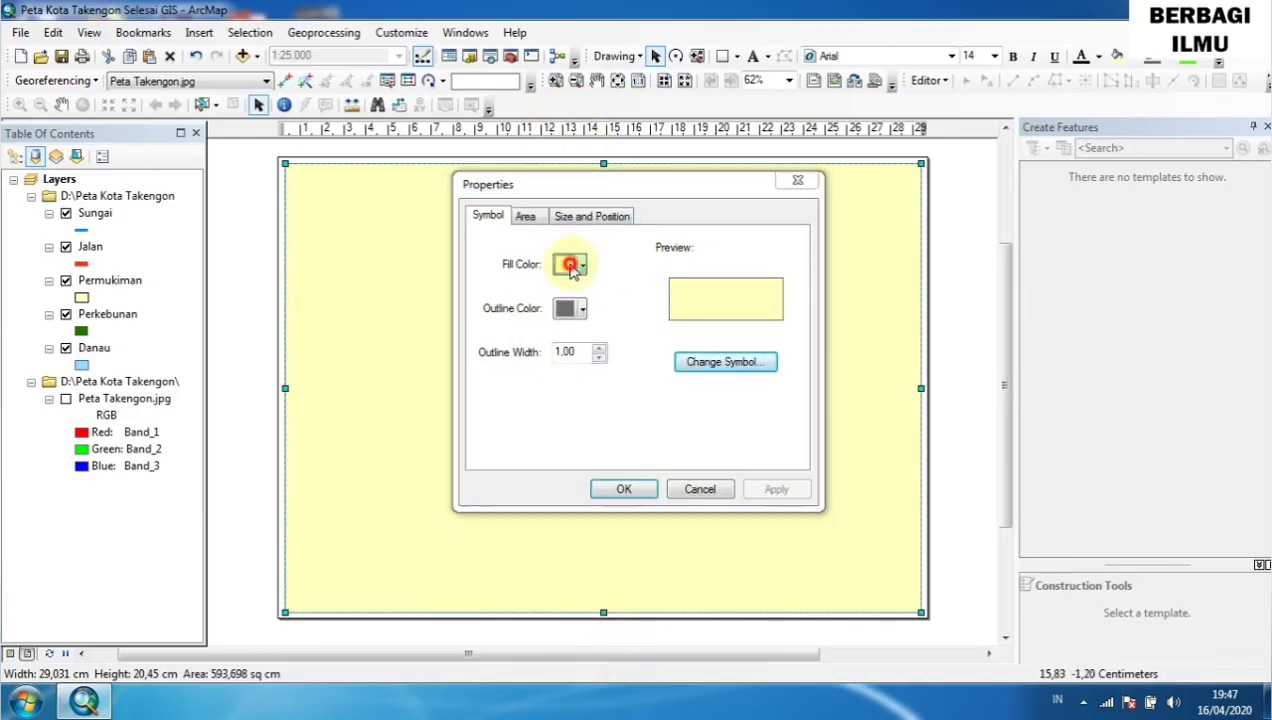
left_click(636, 290)
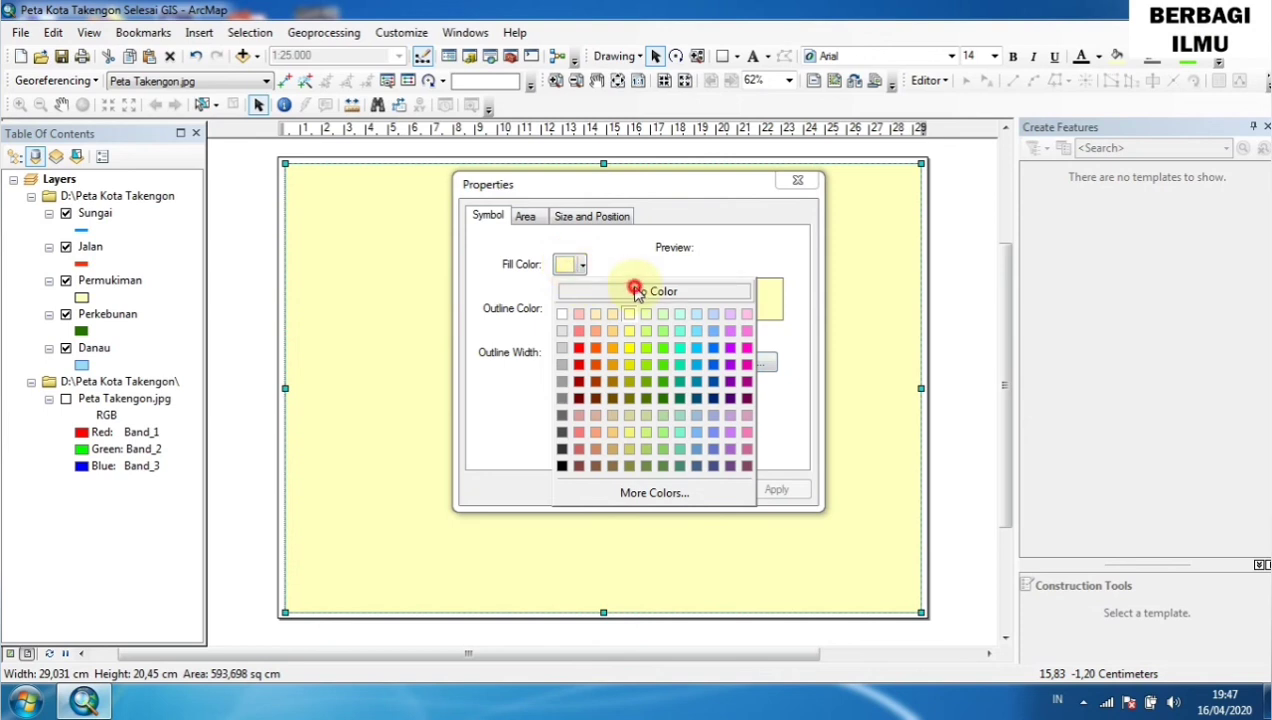
left_click(565, 309)
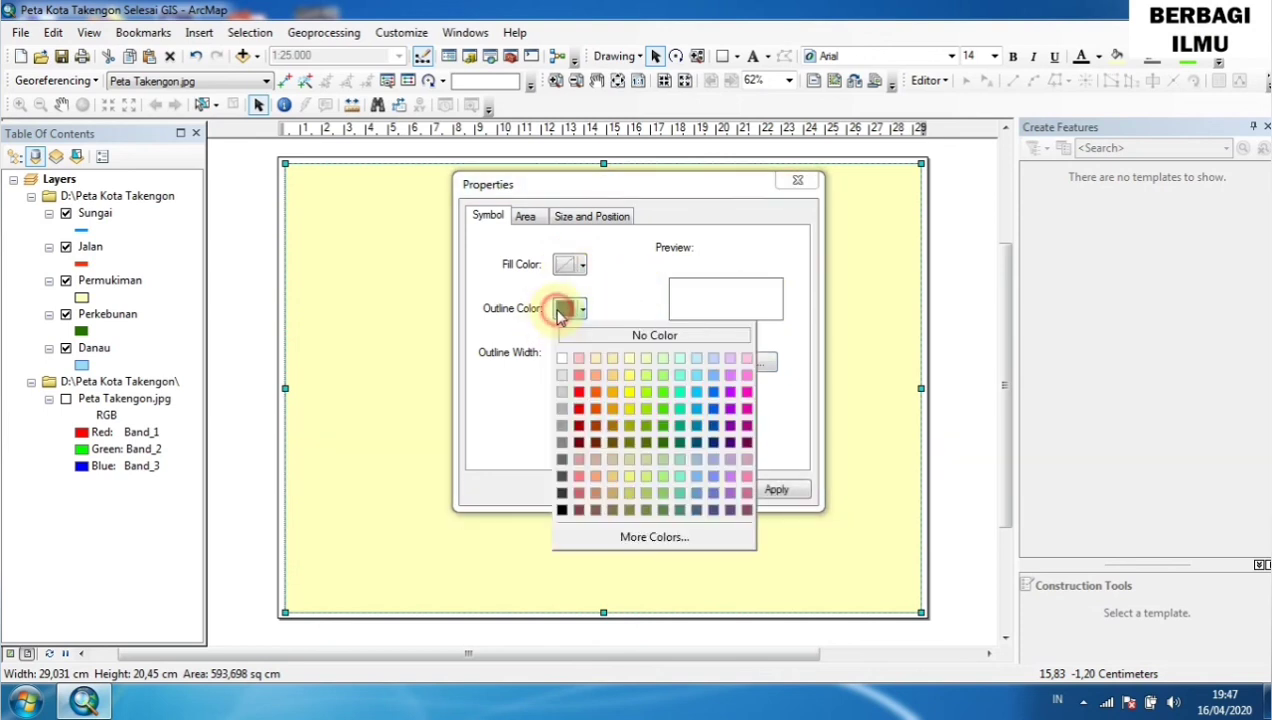
left_click(561, 509)
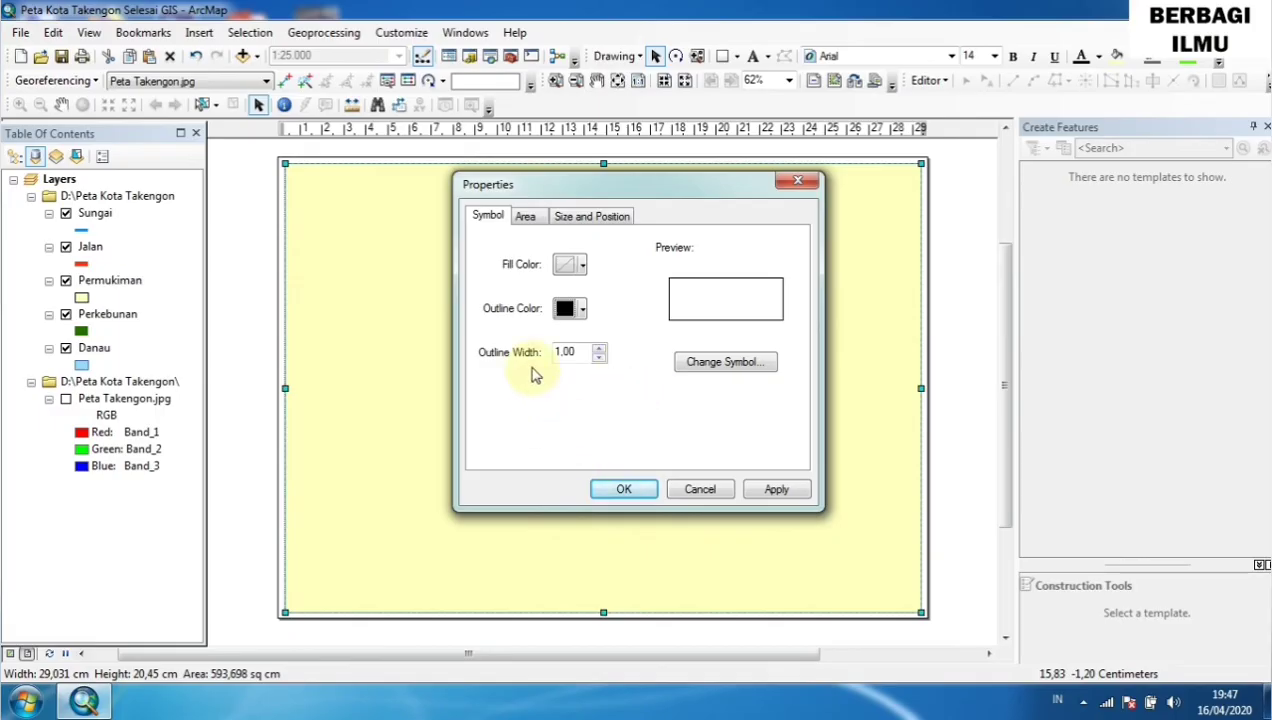
left_click(638, 484)
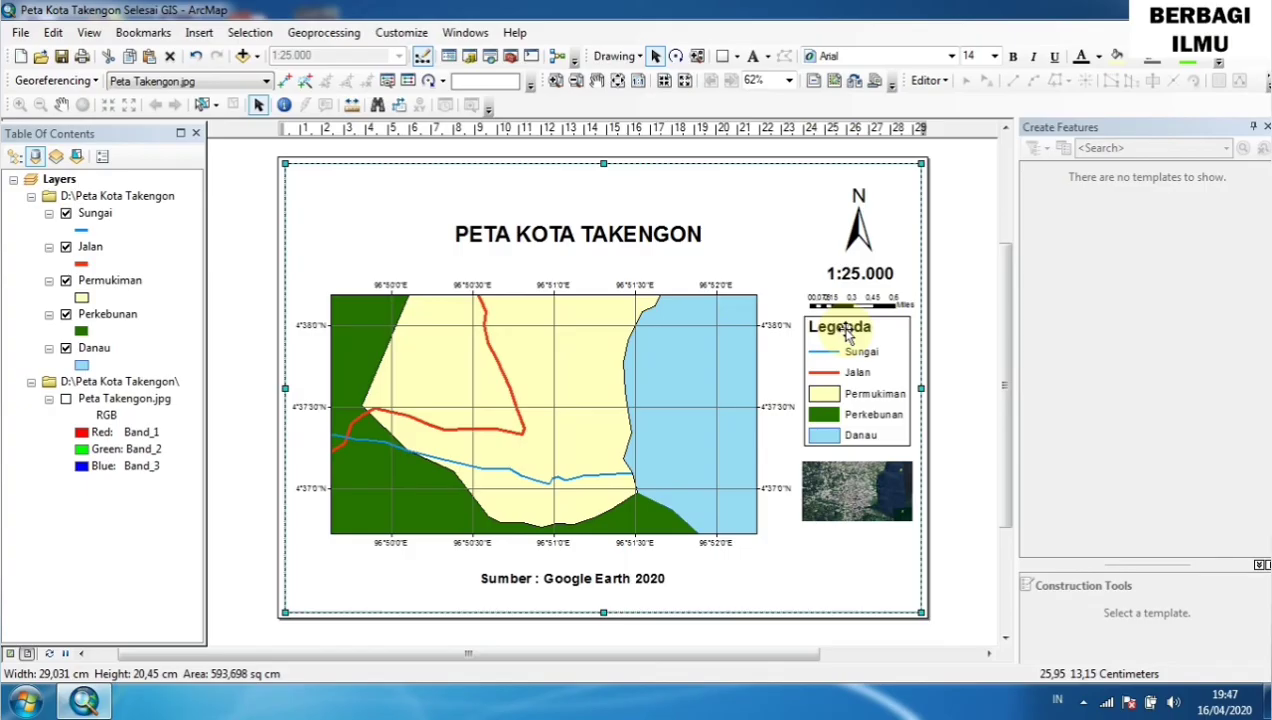
Start a JPEG map export into the Peta Kota Takengon folder on drive D, with the file name Peta Kota Takengon Selesai.
left_click(22, 34)
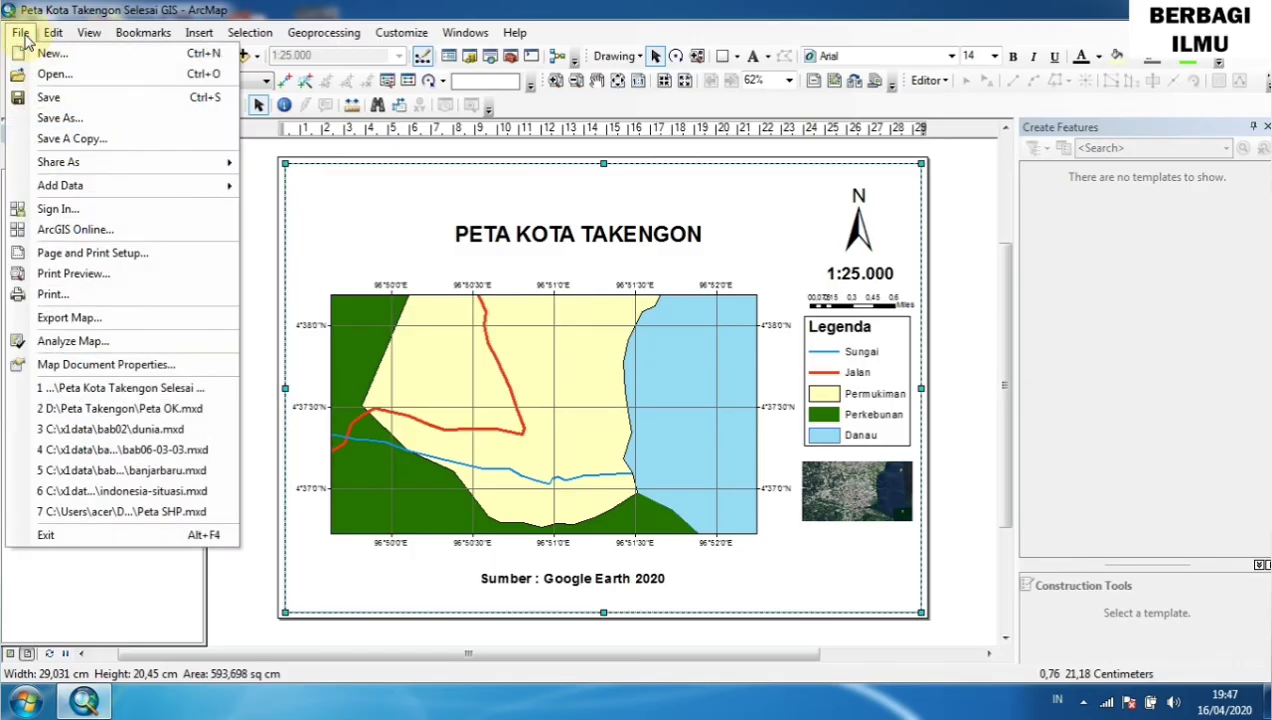
left_click(70, 318)
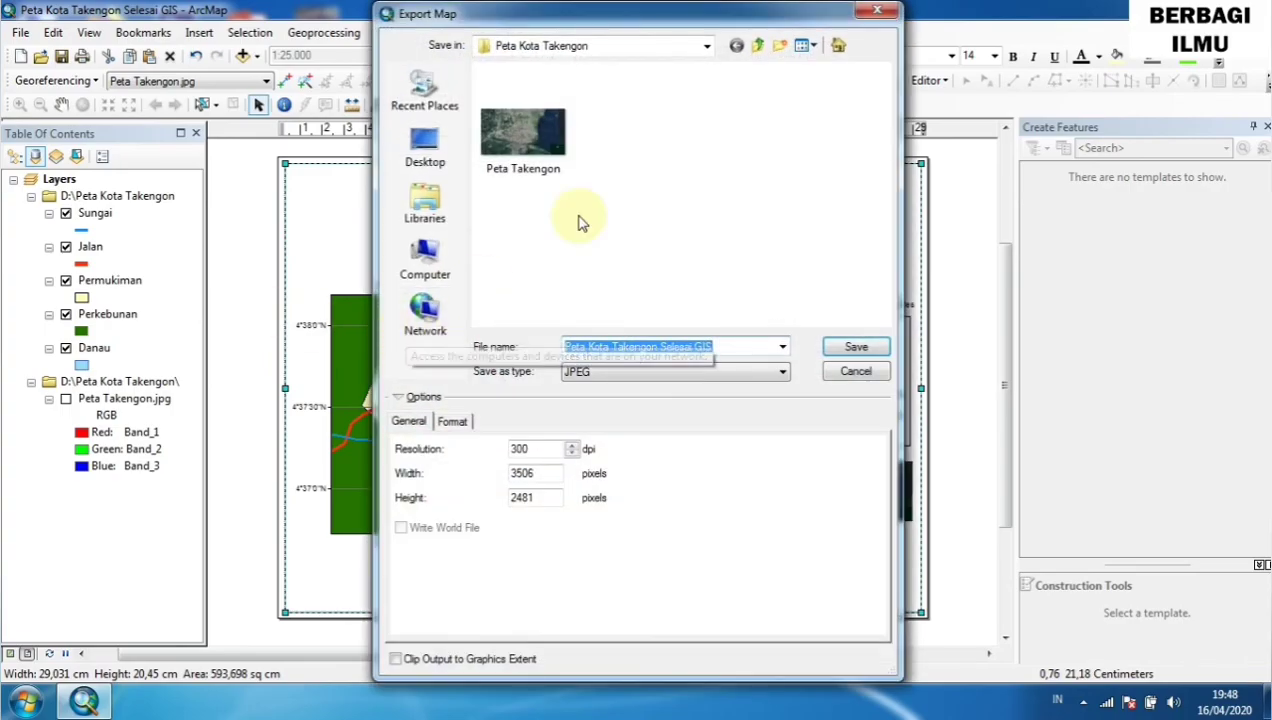
left_click(707, 47)
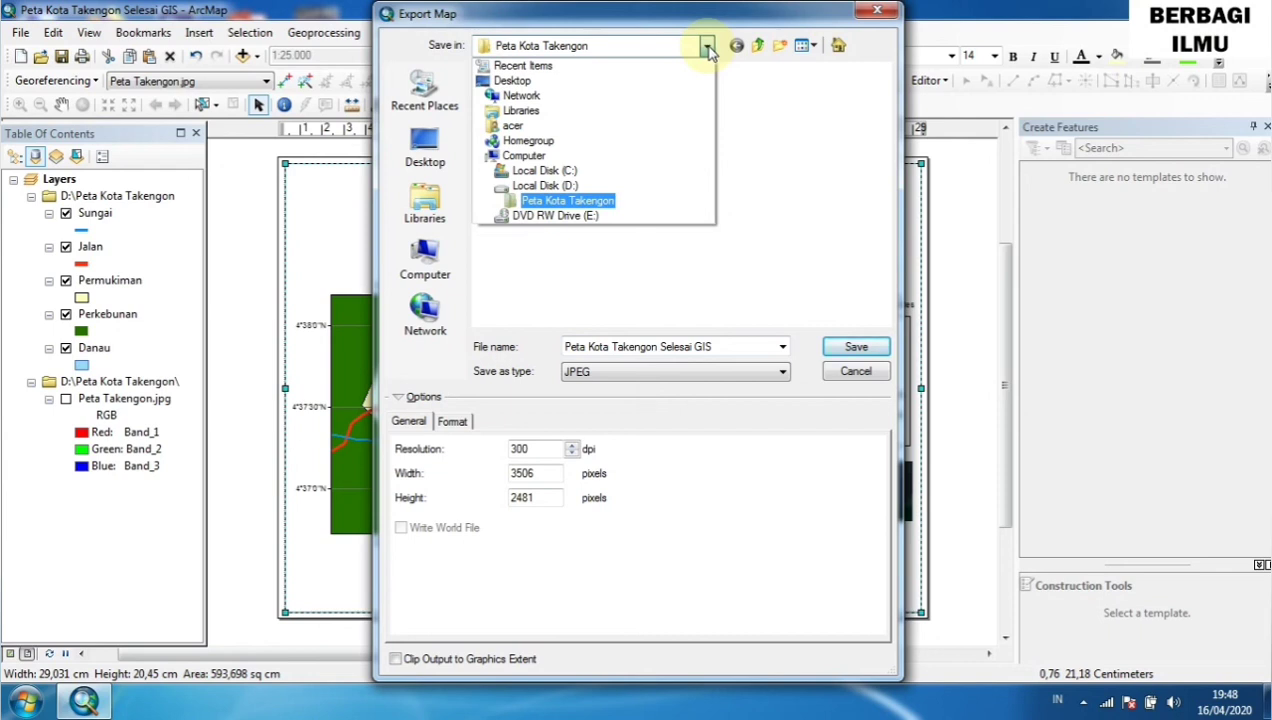
left_click(707, 47)
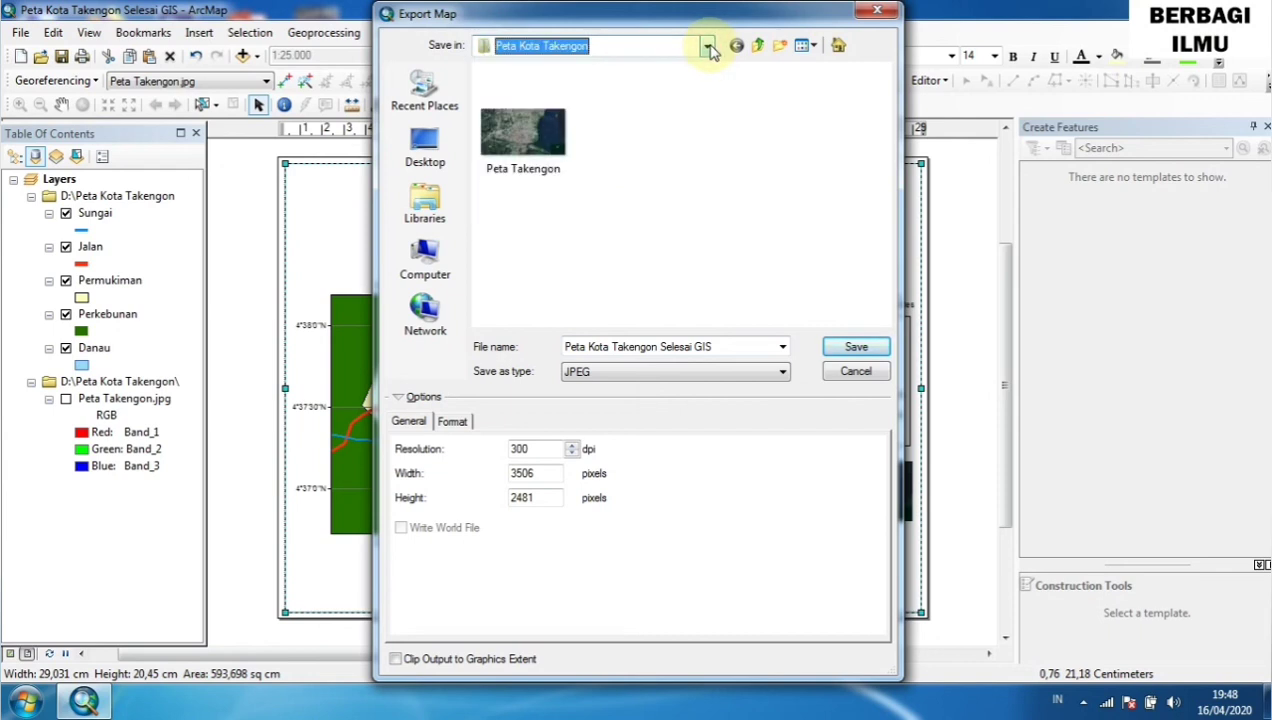
left_click(707, 47)
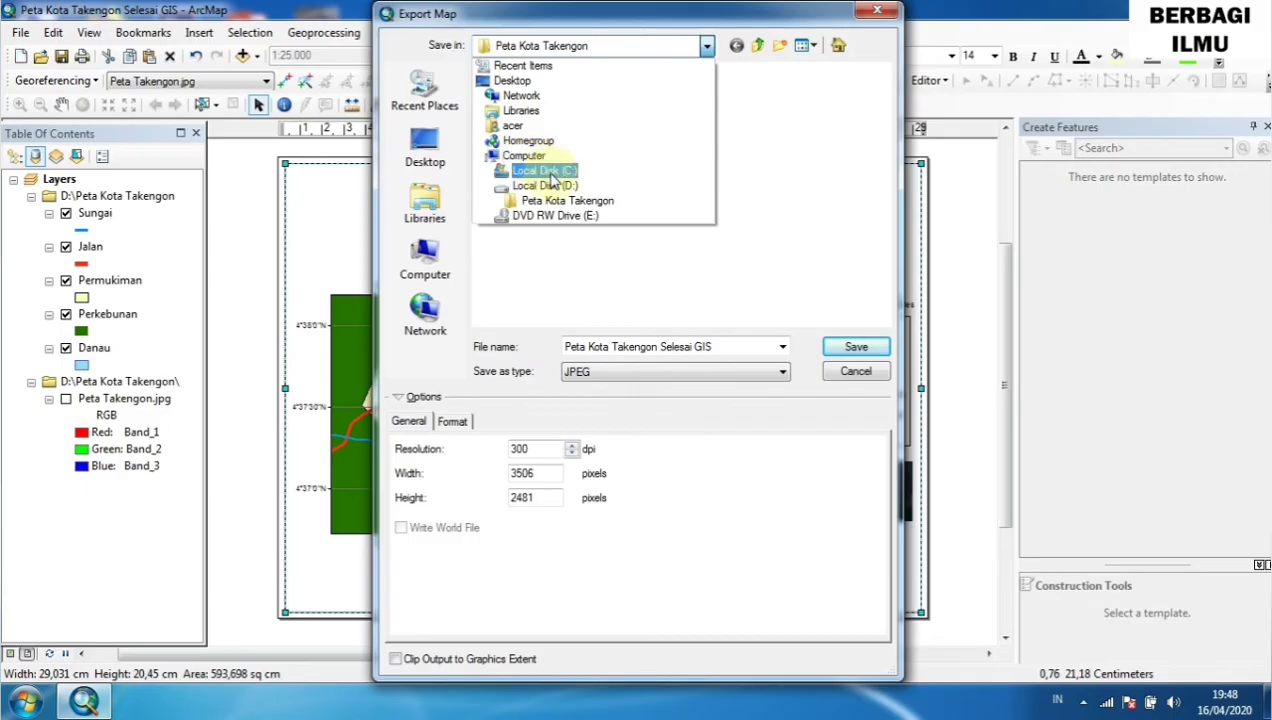
left_click(566, 200)
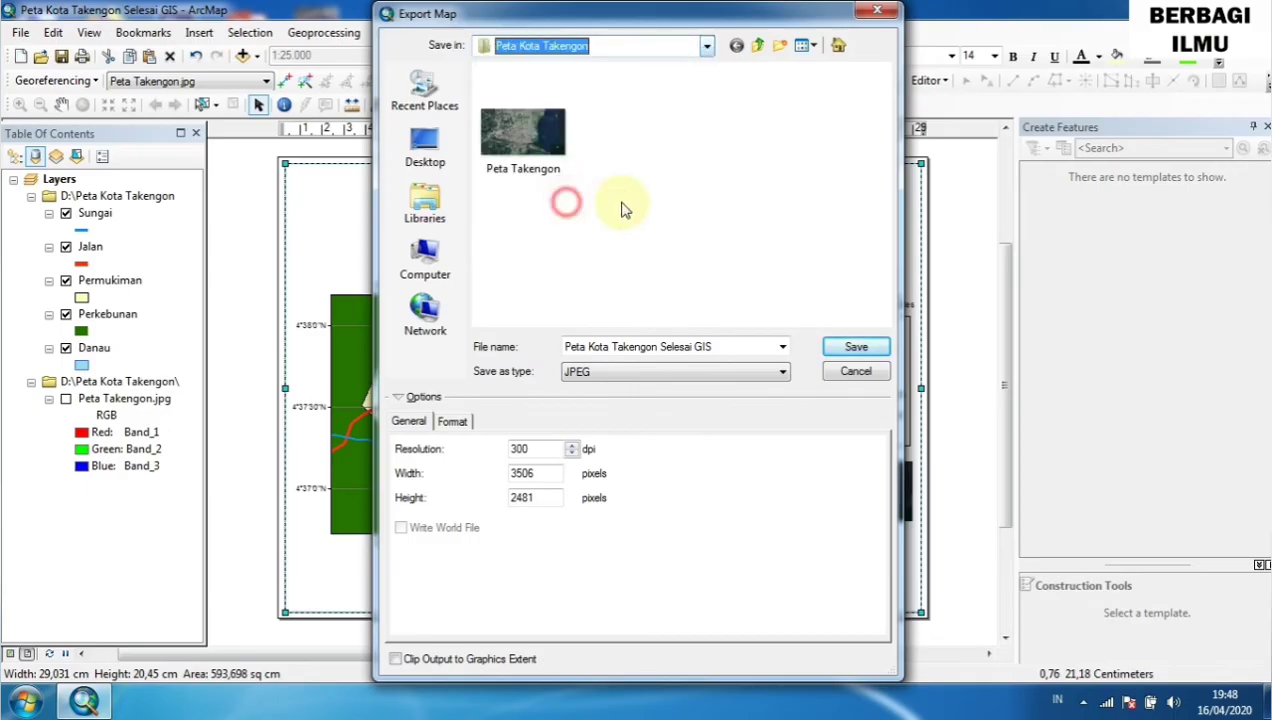
double_click(725, 347)
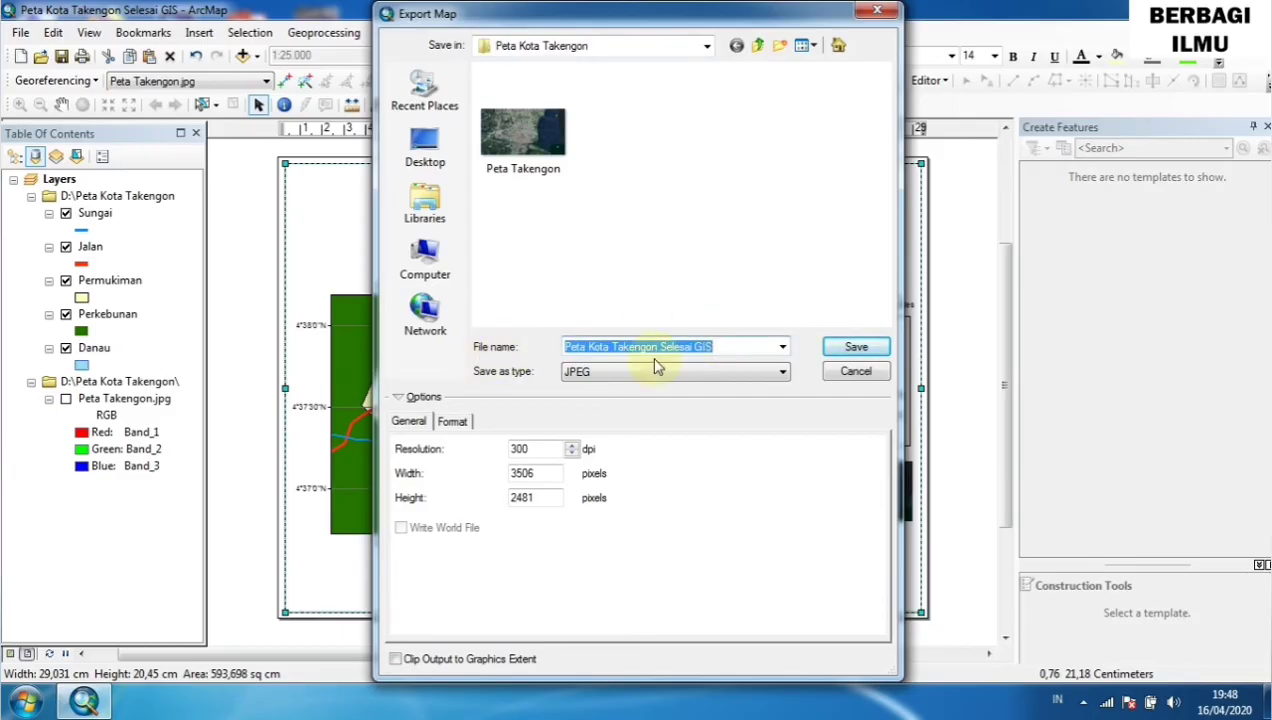
left_click(716, 350)
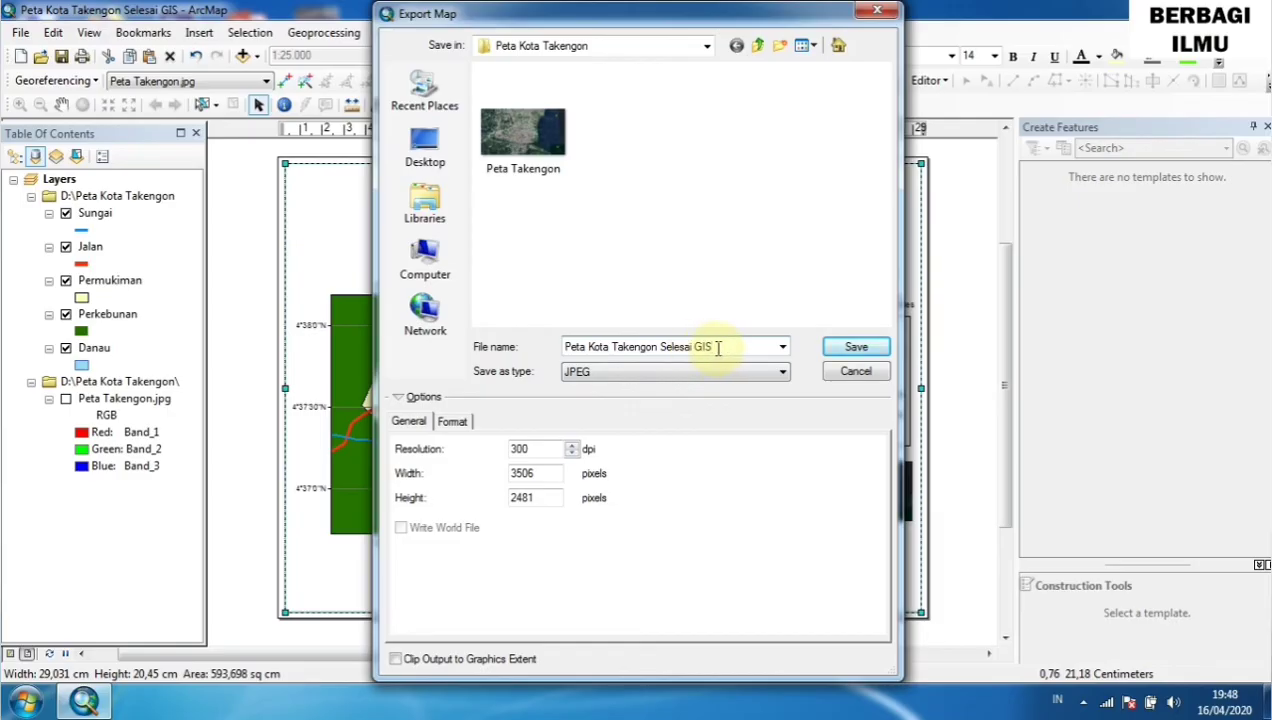
key("BackSpace")
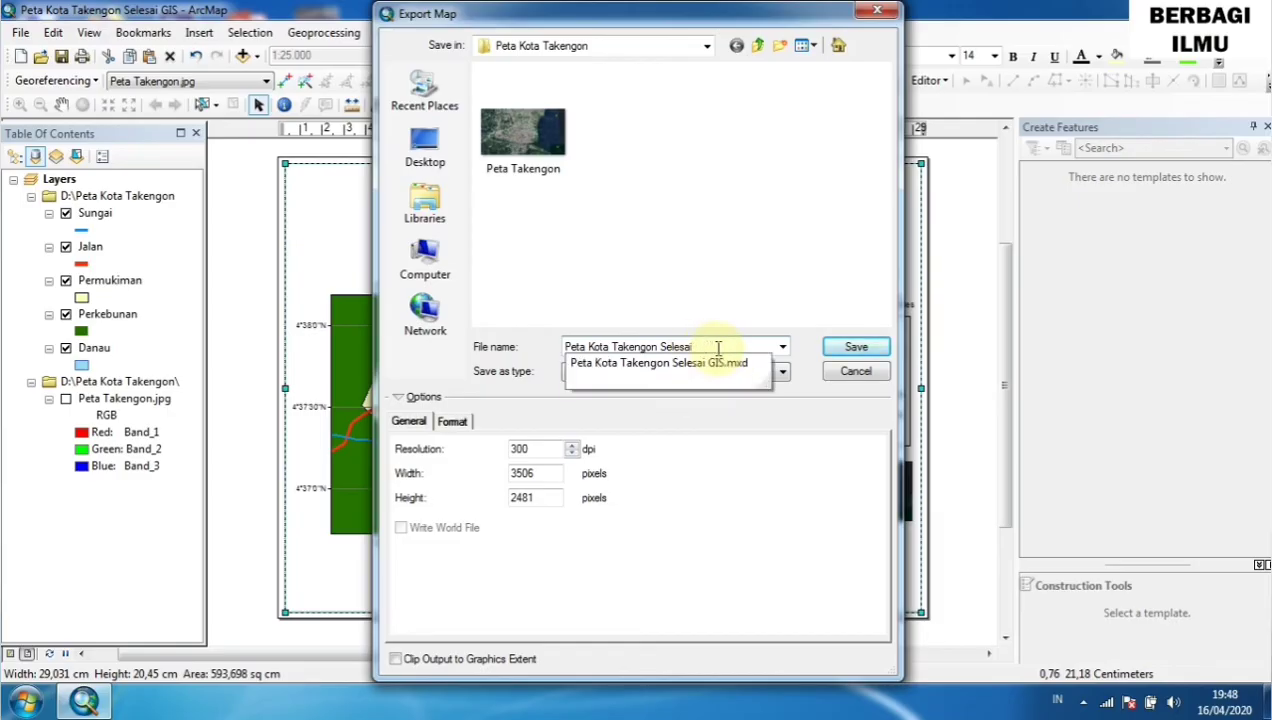
left_click(755, 199)
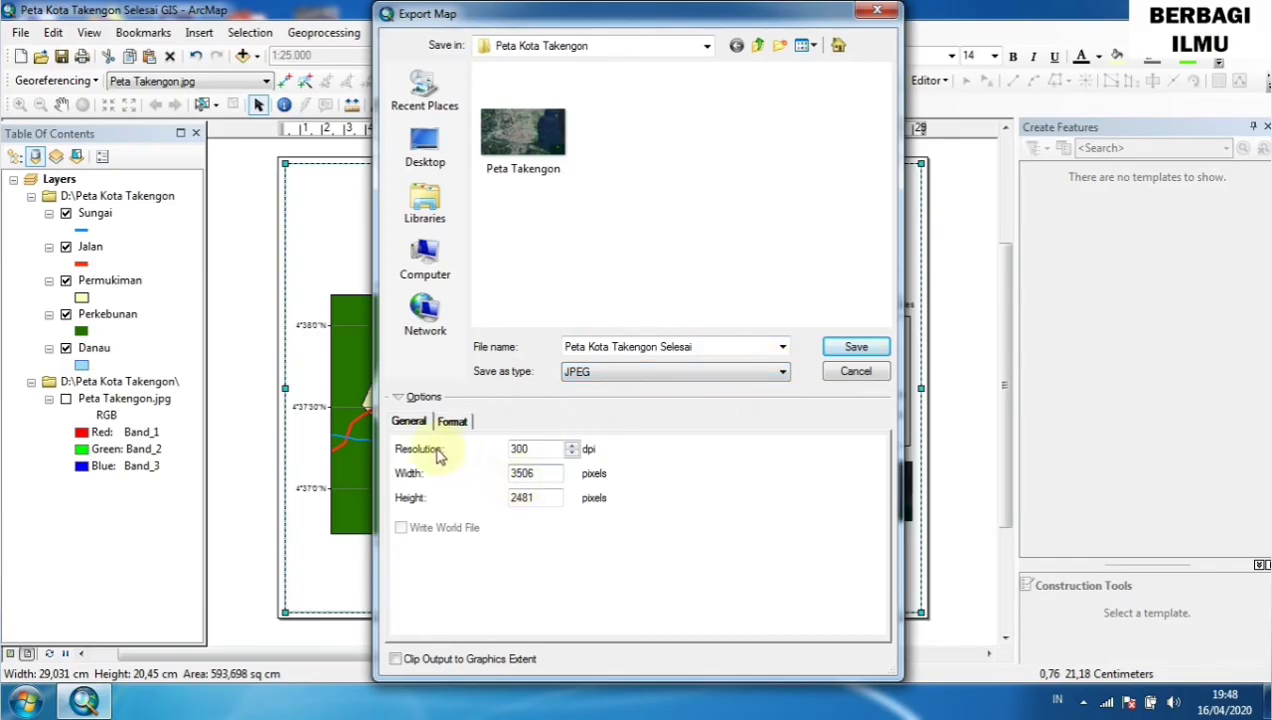
Export the map at a resolution of 600 dpi and save the map document.
left_click(535, 449)
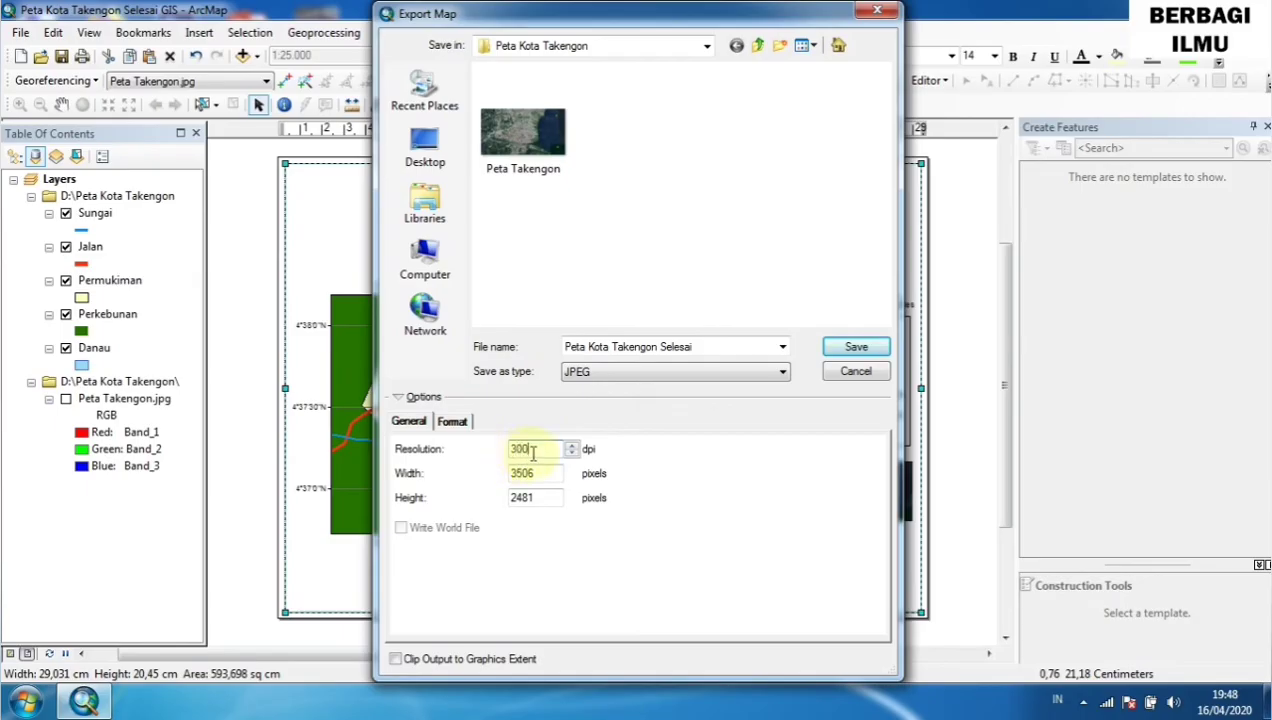
left_click(517, 449)
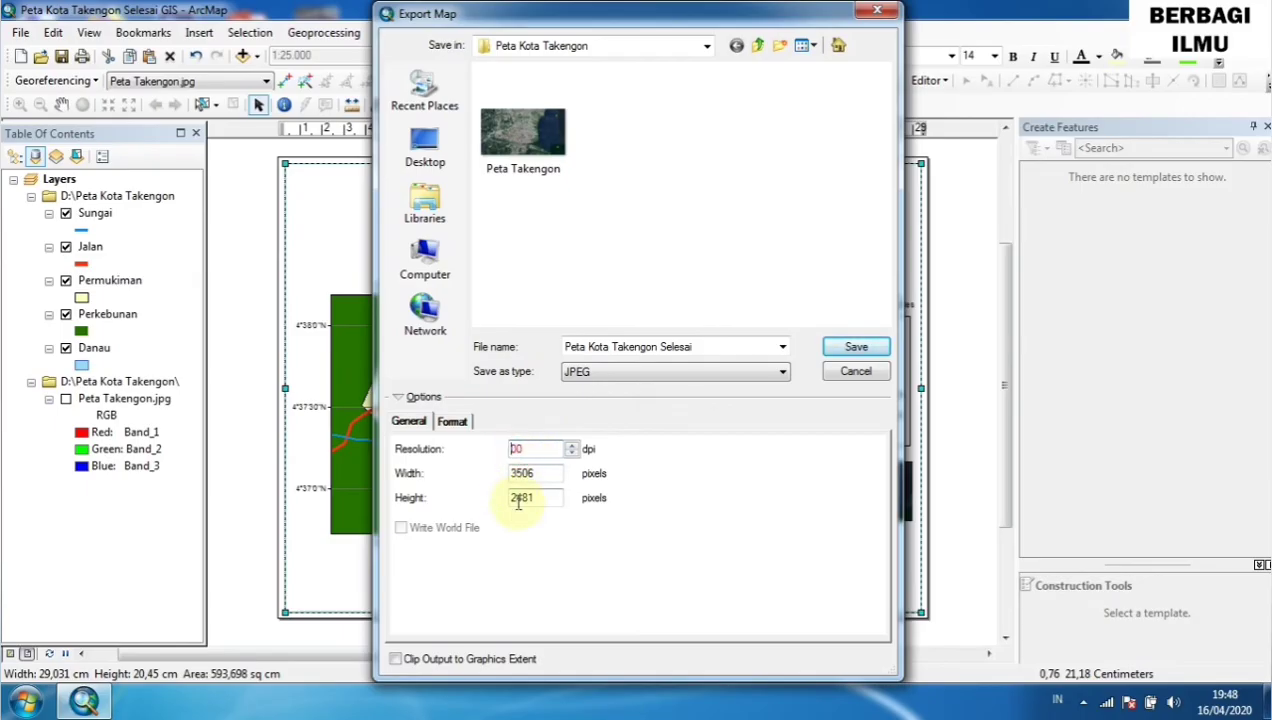
type("6")
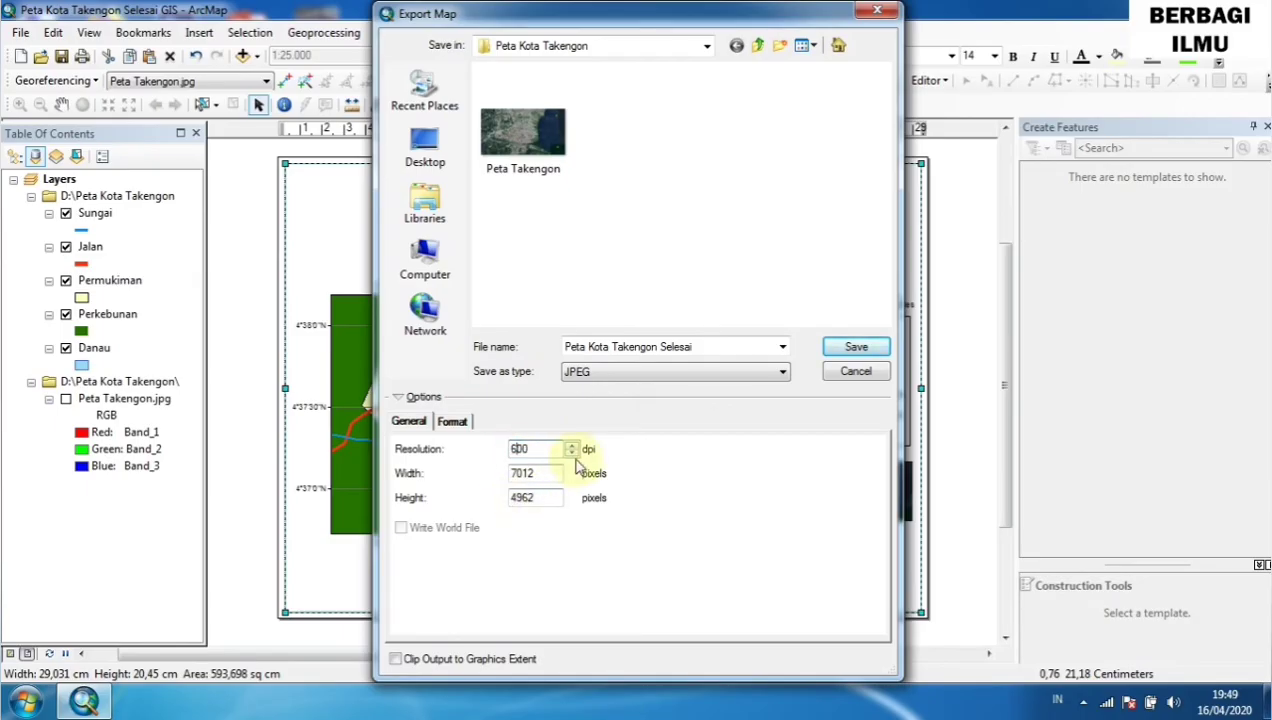
left_click(857, 350)
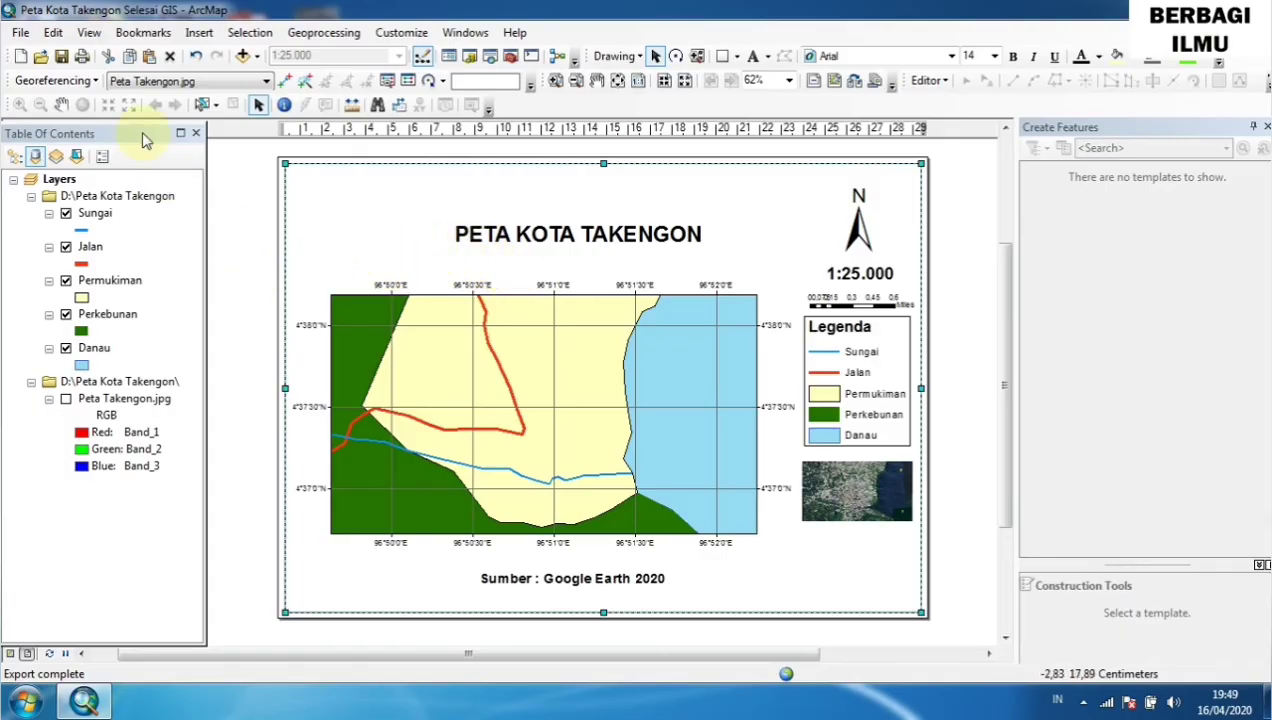
left_click(20, 34)
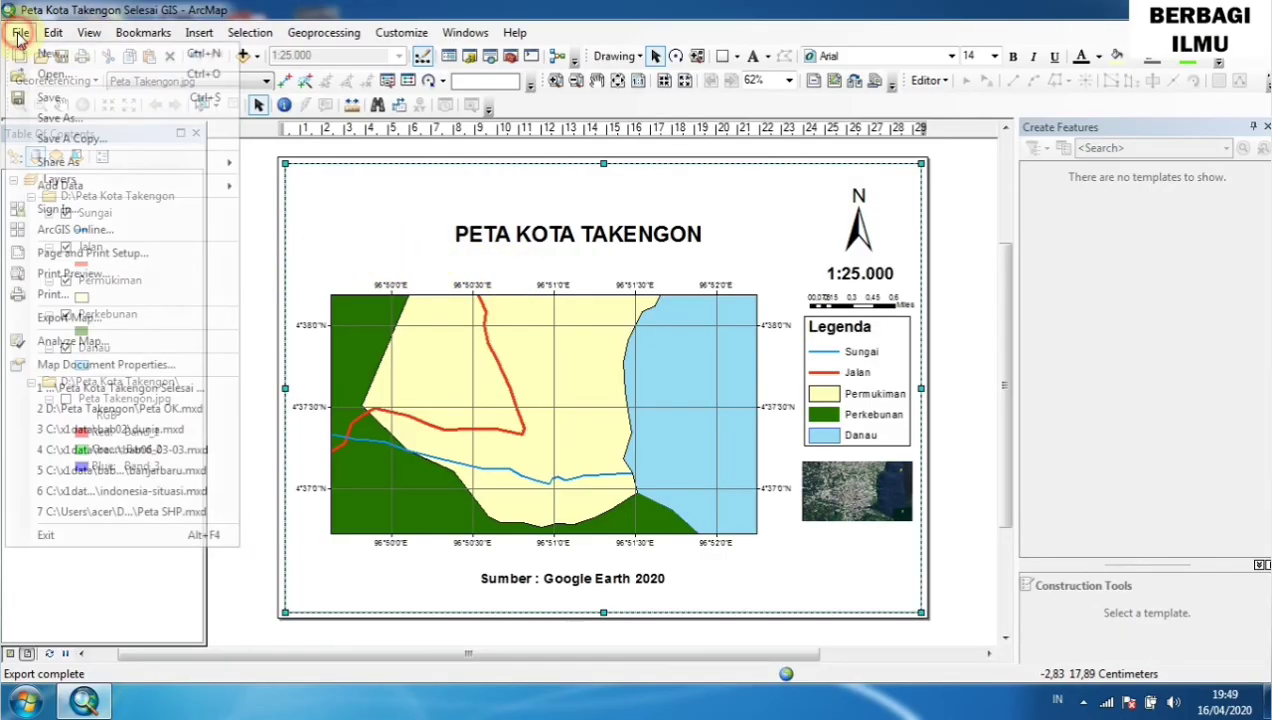
left_click(50, 97)
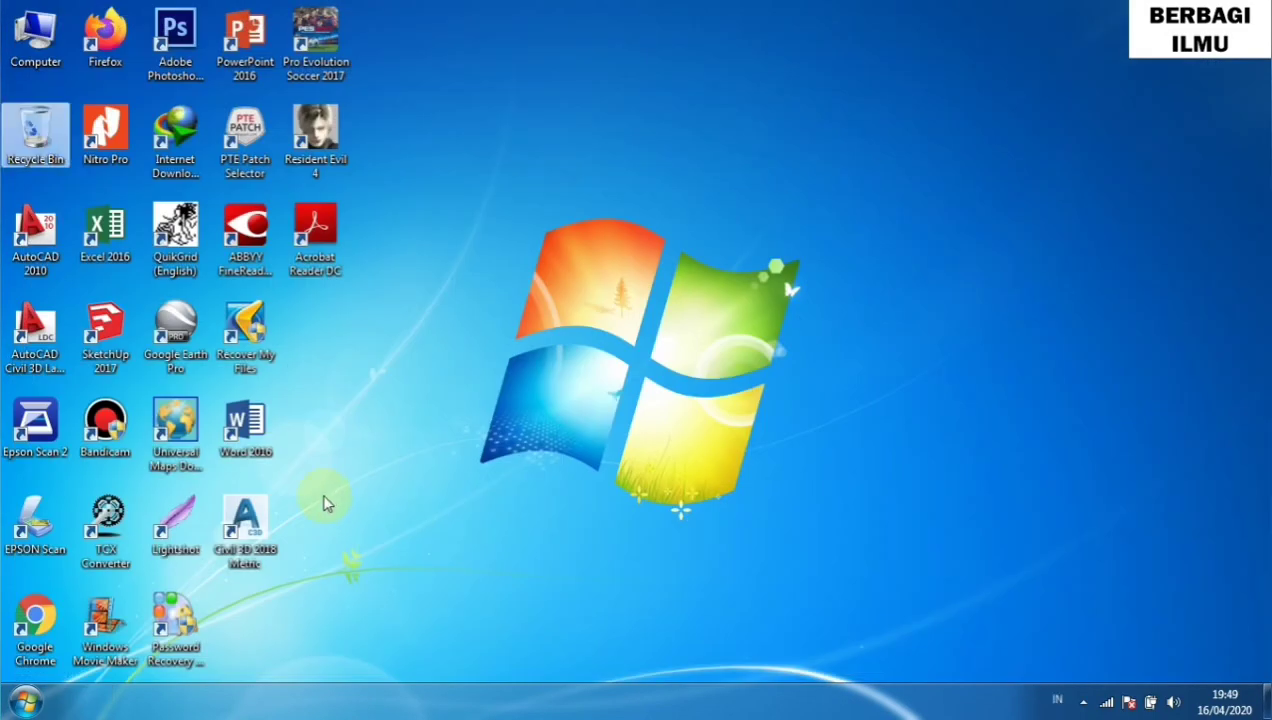
Browse to the Peta Kota Takengon folder on drive D and open the Peta Kota Takengon Selesai GIS map document from there.
double_click(62, 55)
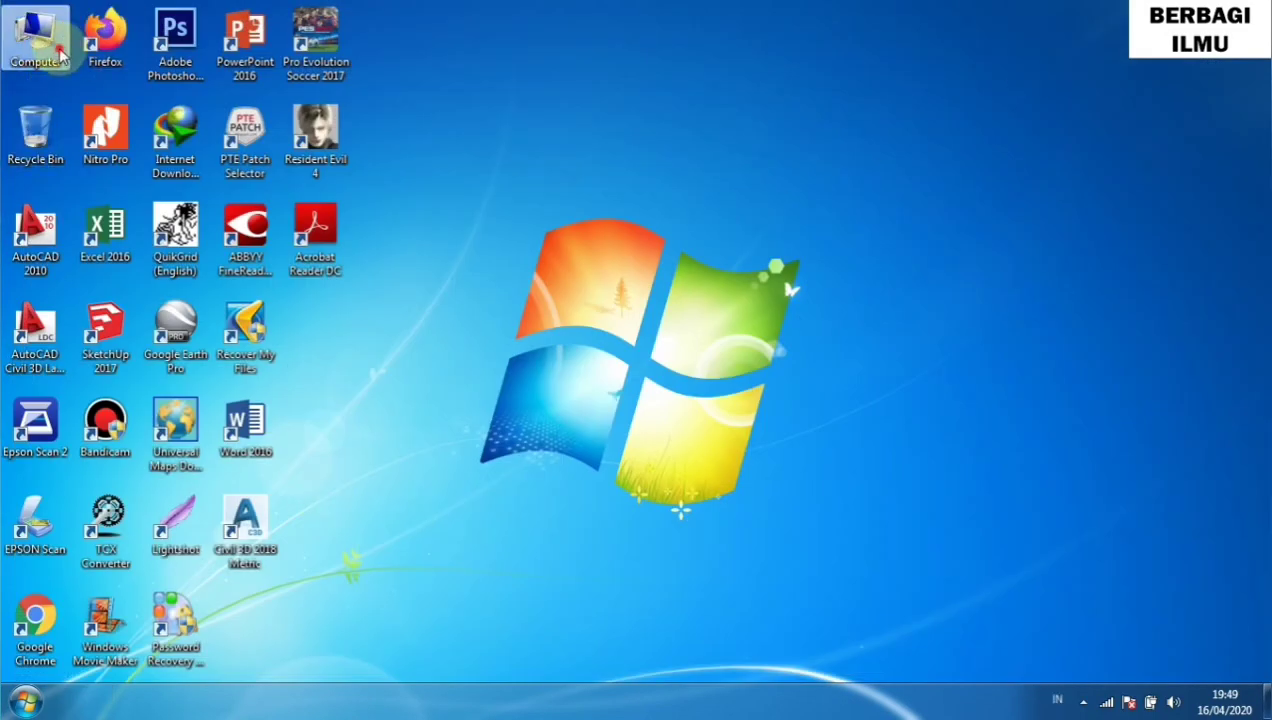
double_click(477, 152)
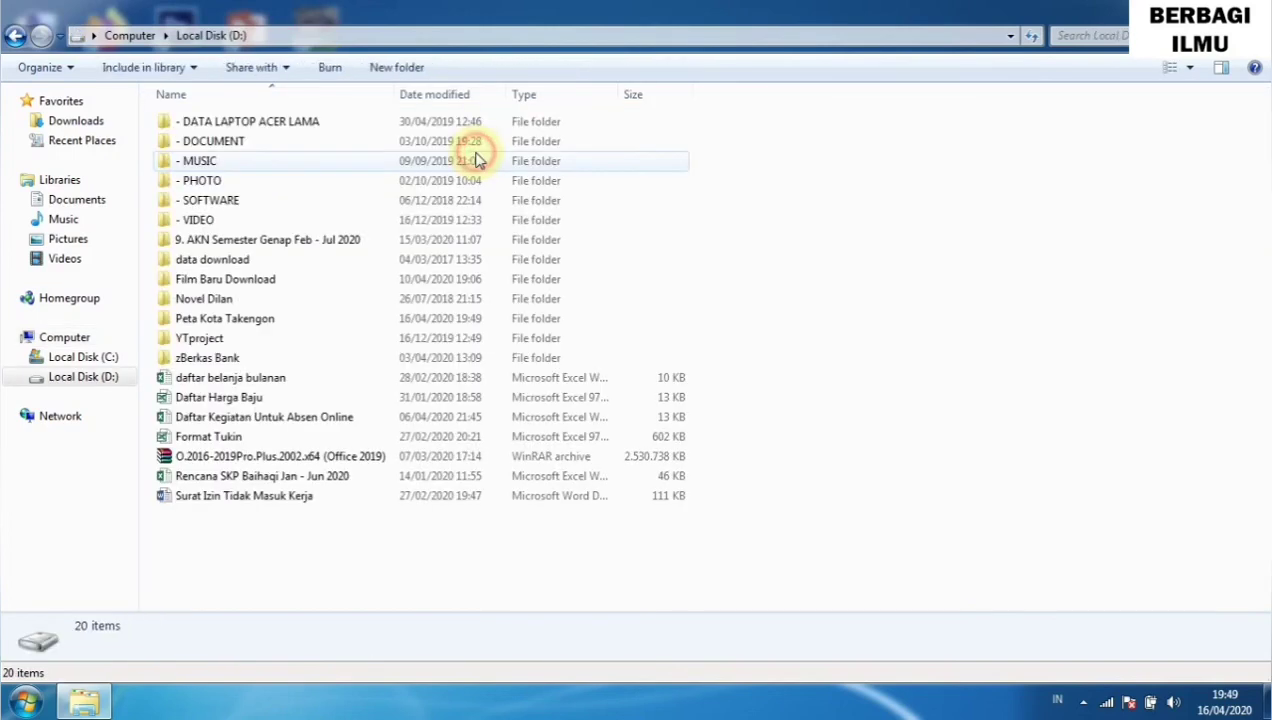
double_click(227, 318)
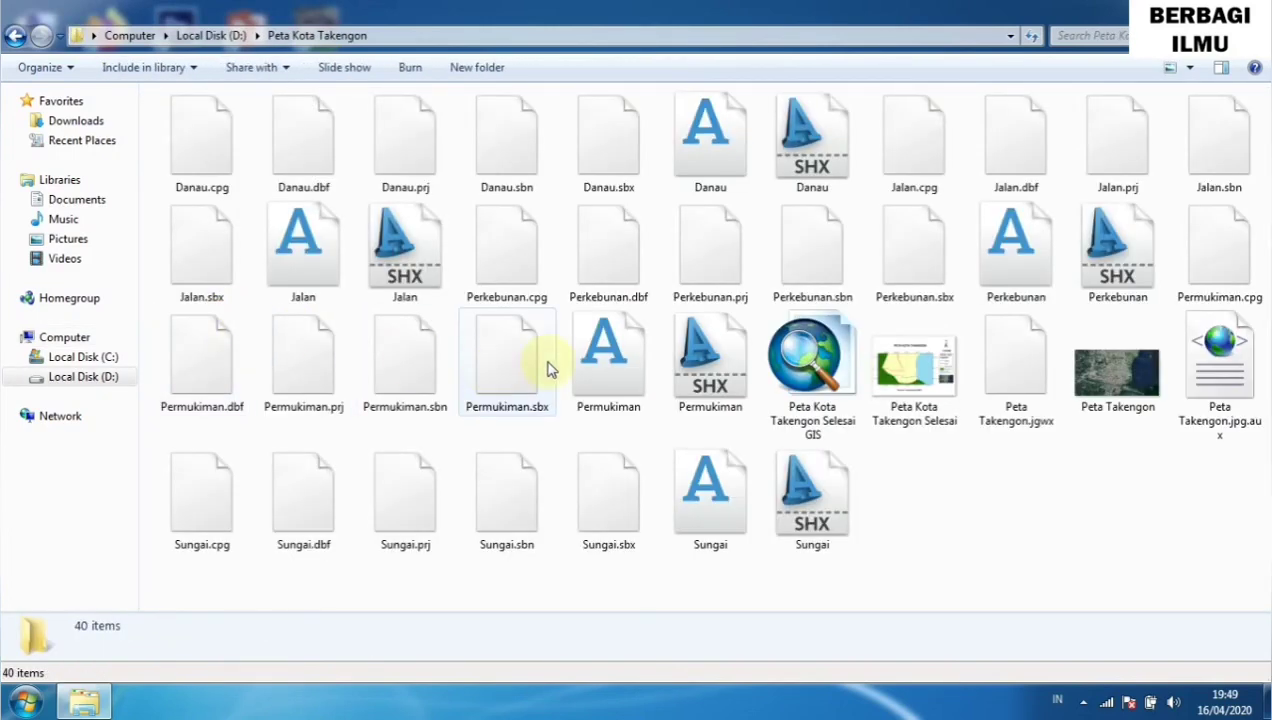
left_click(818, 378)
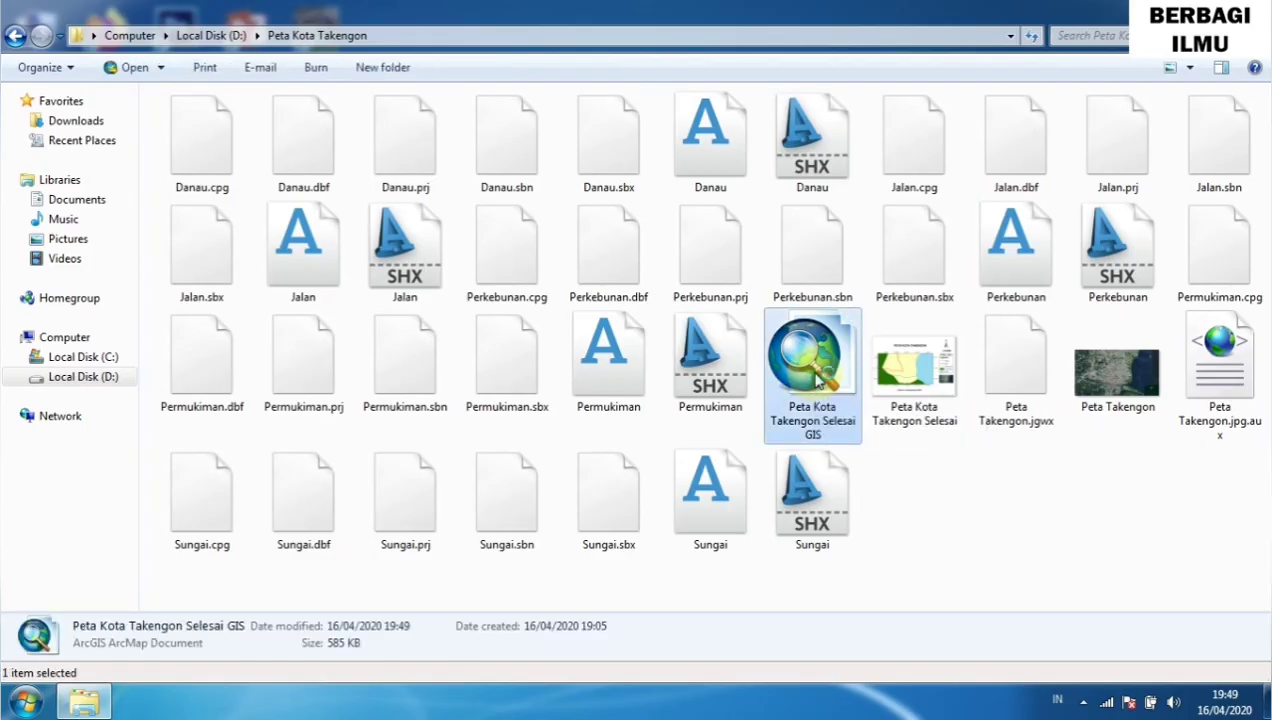
double_click(818, 378)
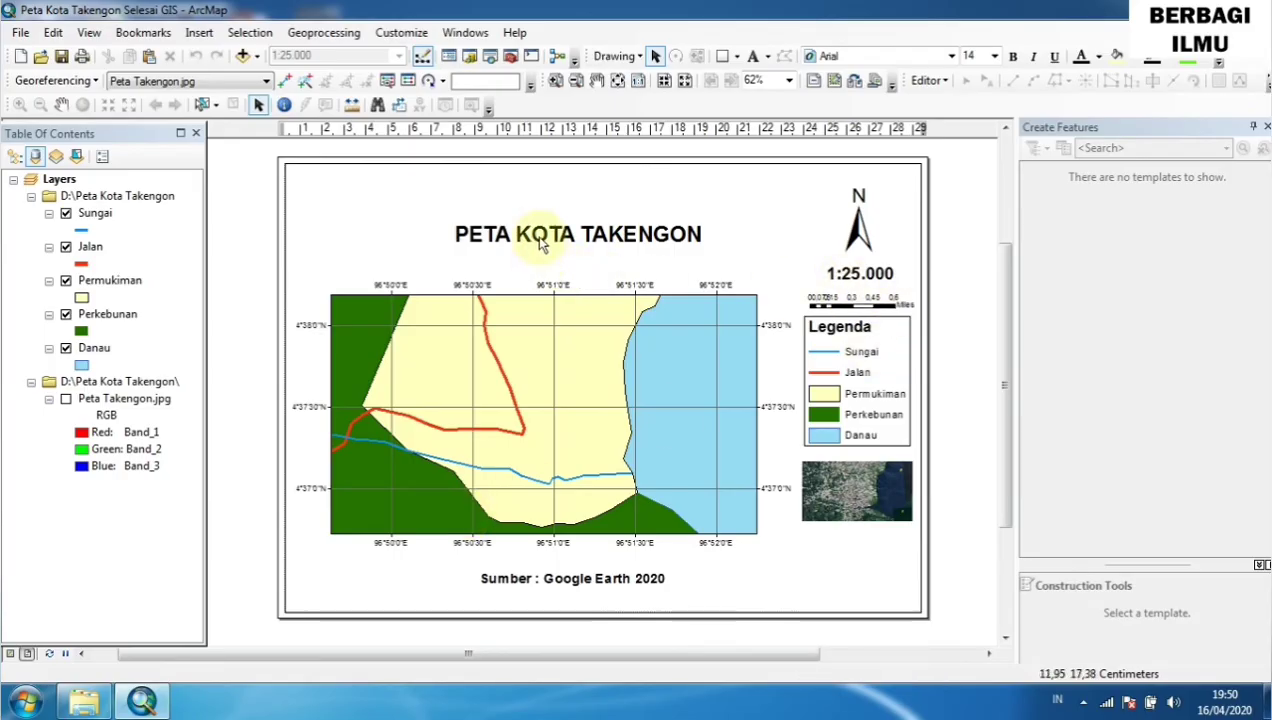
Check the data frame and page border in the reopened layout, and close ArcMap.
left_click(500, 228)
left_click(577, 377)
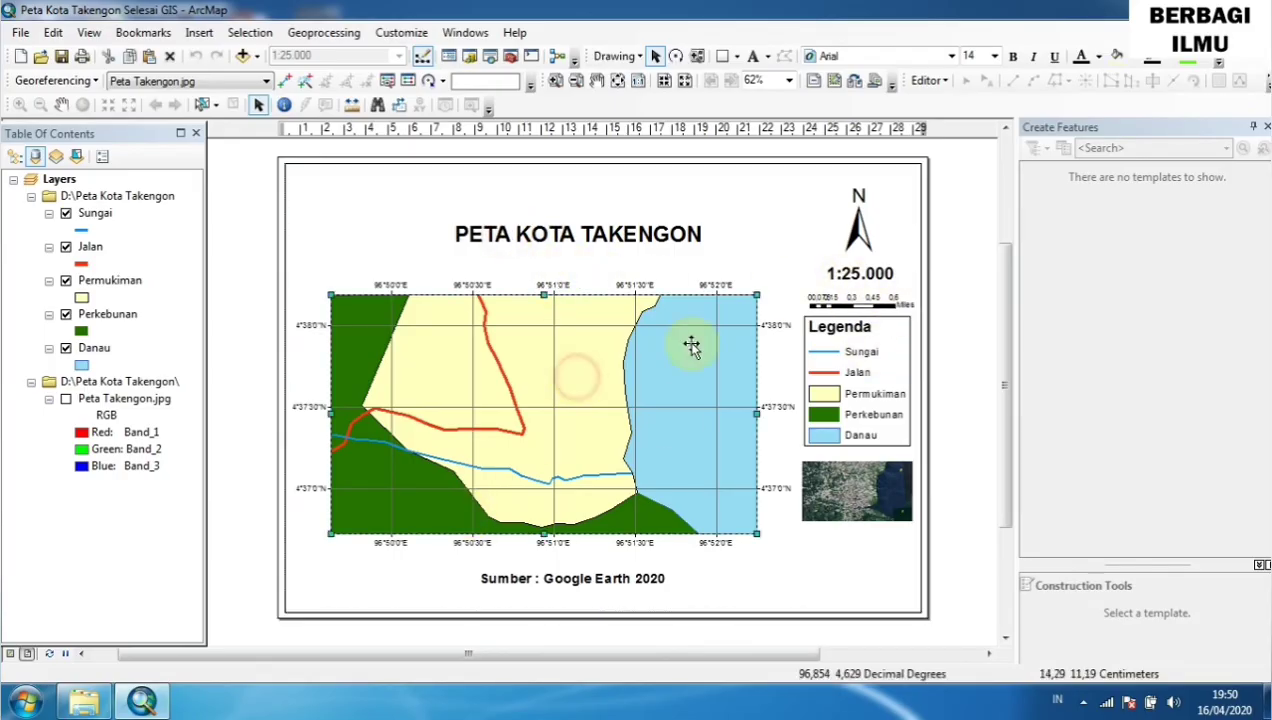
left_click(876, 285)
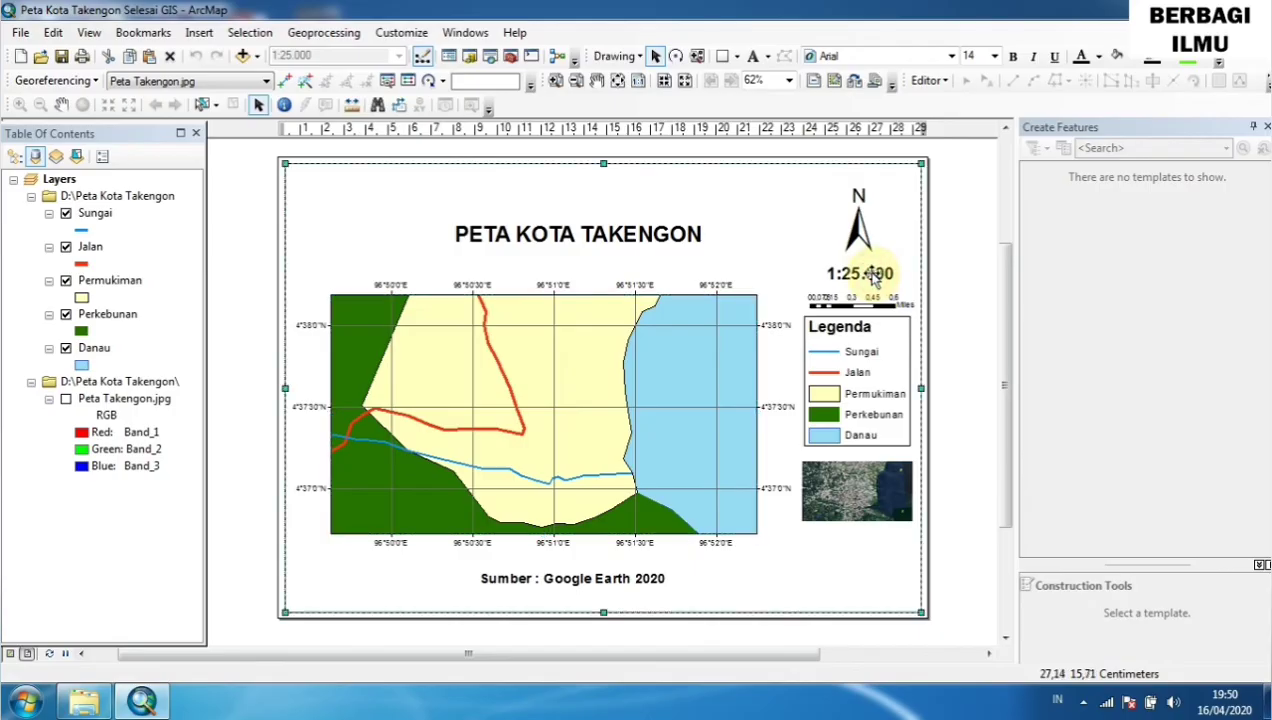
left_click(723, 222)
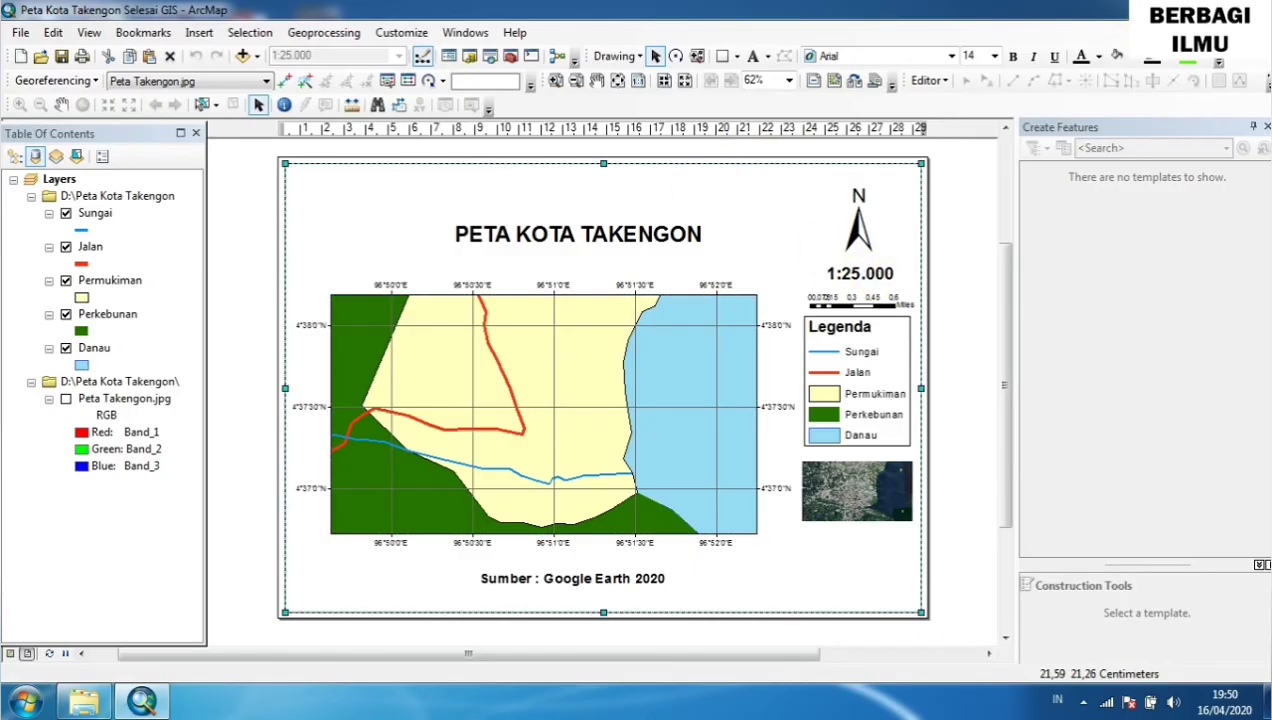
key("alt+F4")
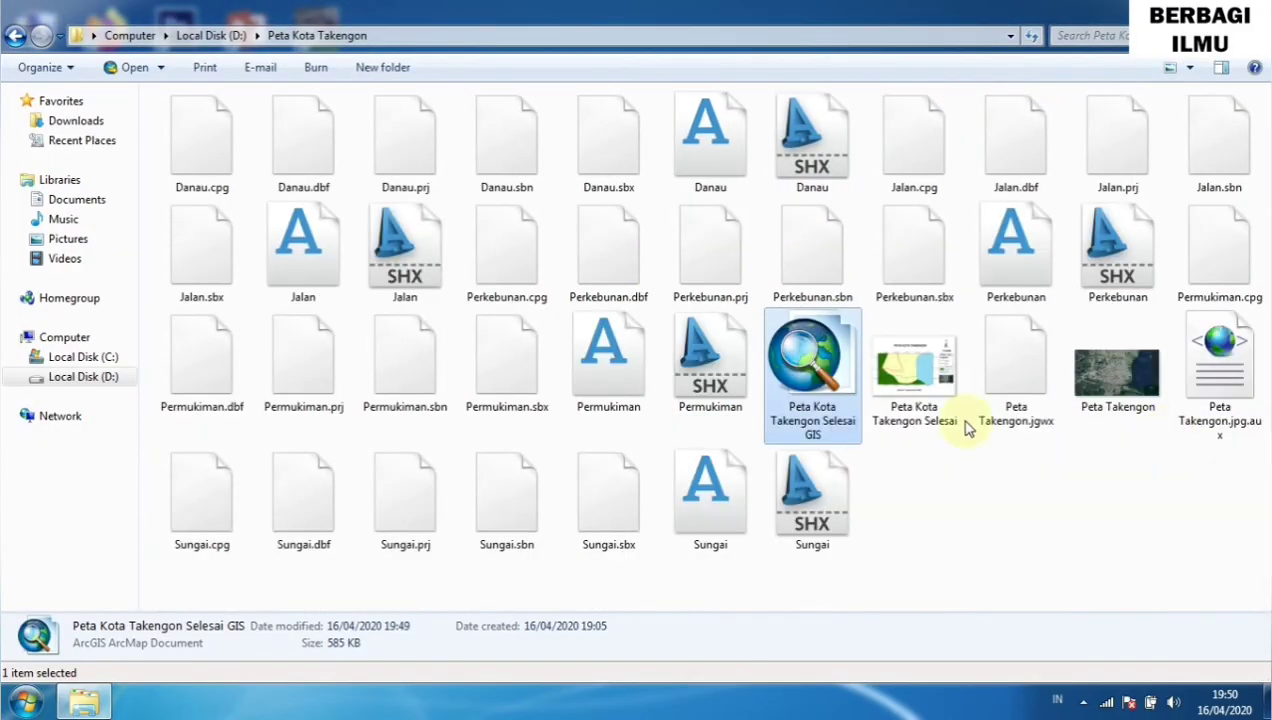
Check the file properties of the Peta Kota Takengon Selesai GIS map document and close them.
right_click(808, 375)
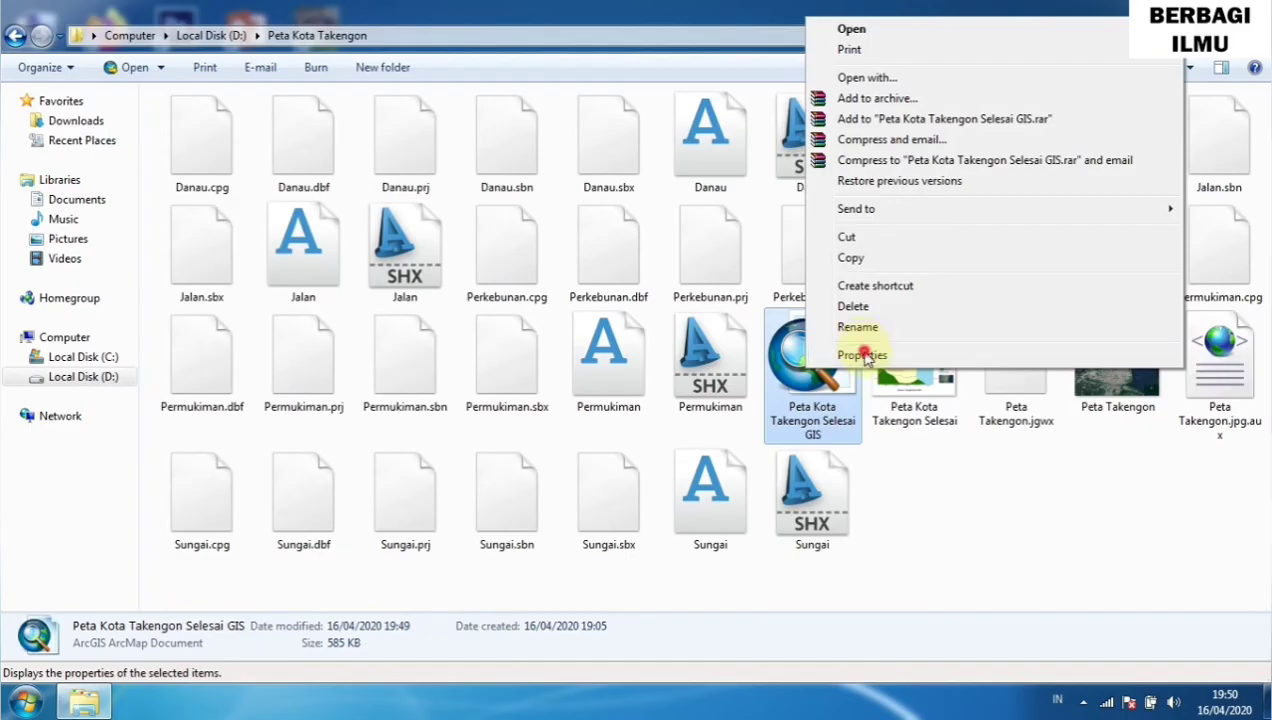
left_click(878, 352)
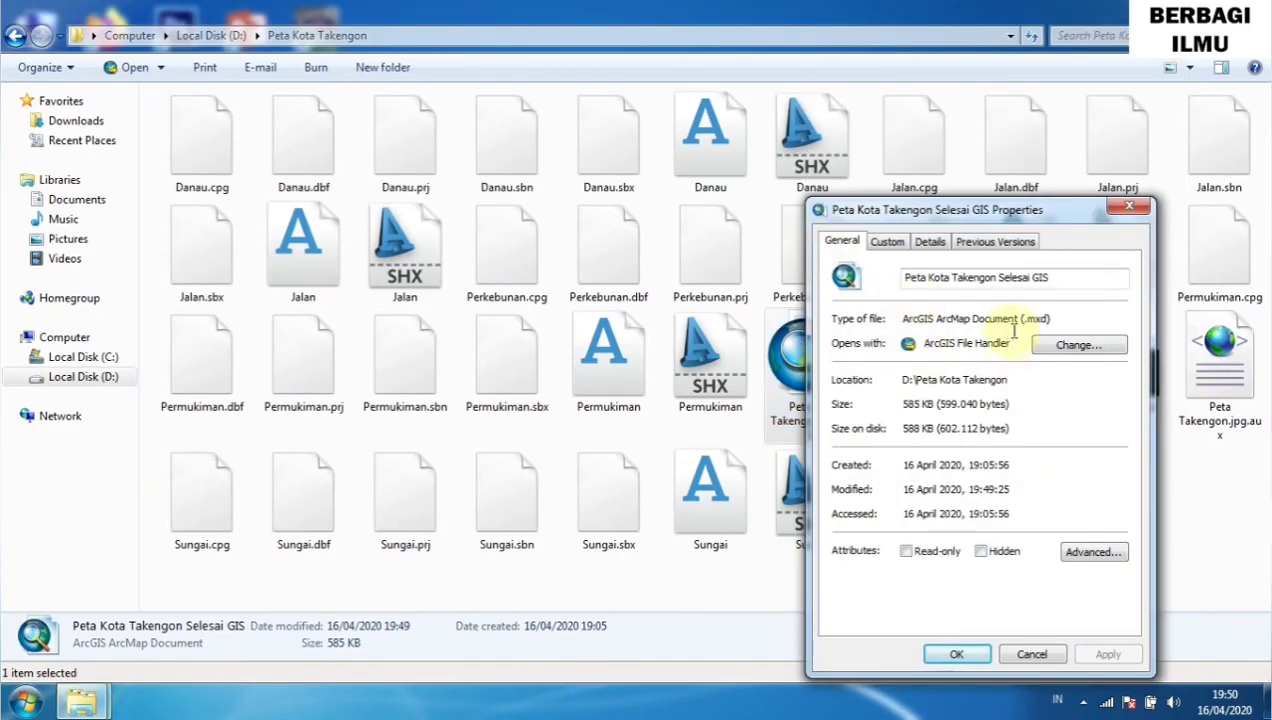
left_click(1138, 206)
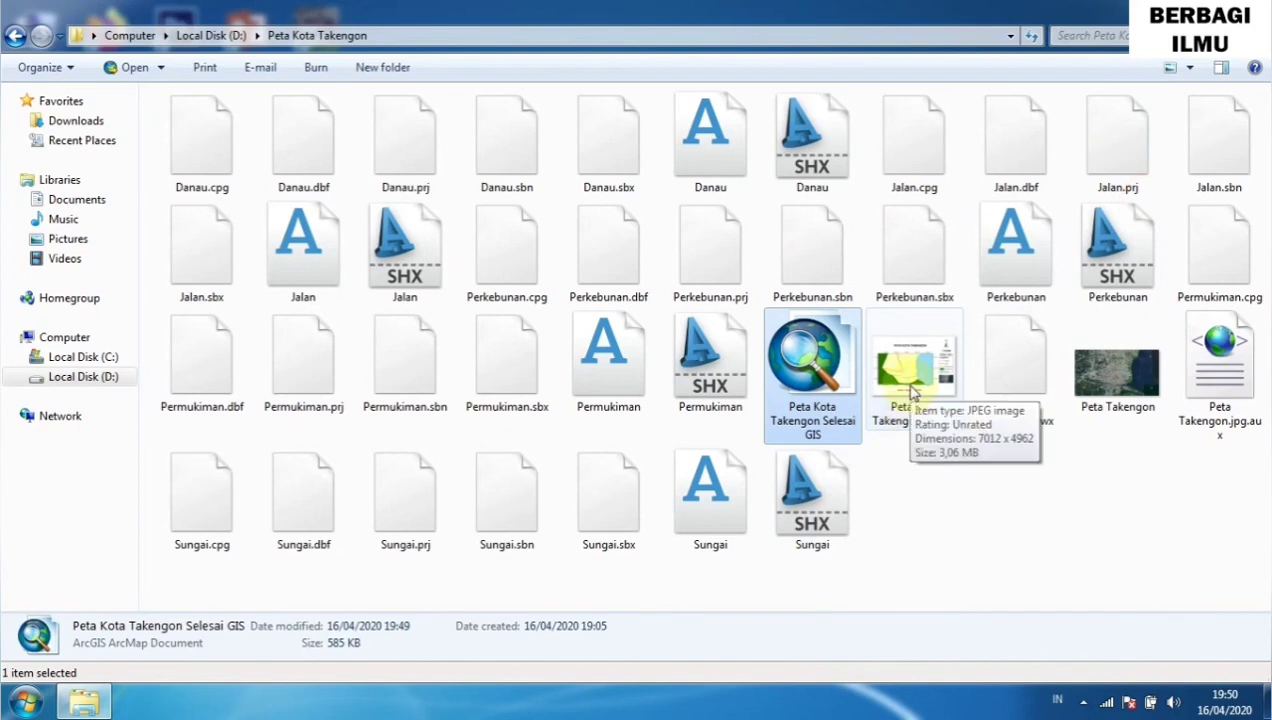
Open the exported Peta Kota Takengon Selesai image and inspect the boundary between Permukiman and Danau at high magnification.
double_click(914, 398)
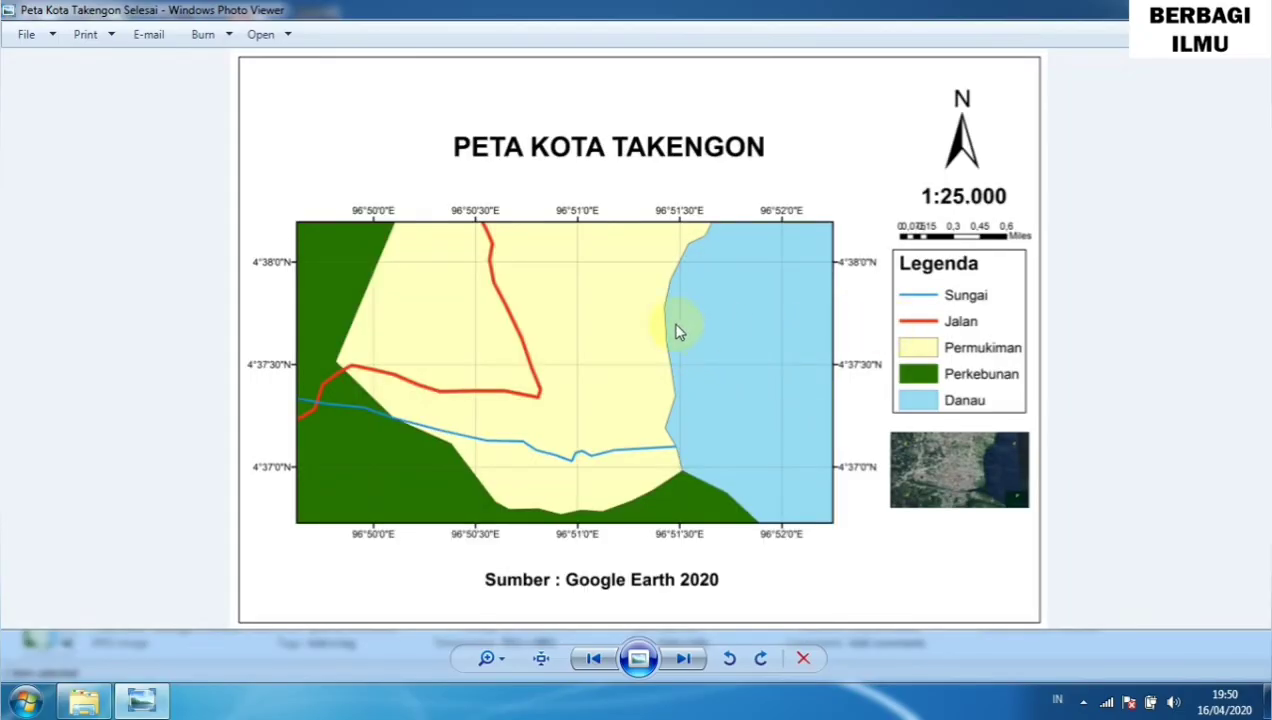
left_click(502, 658)
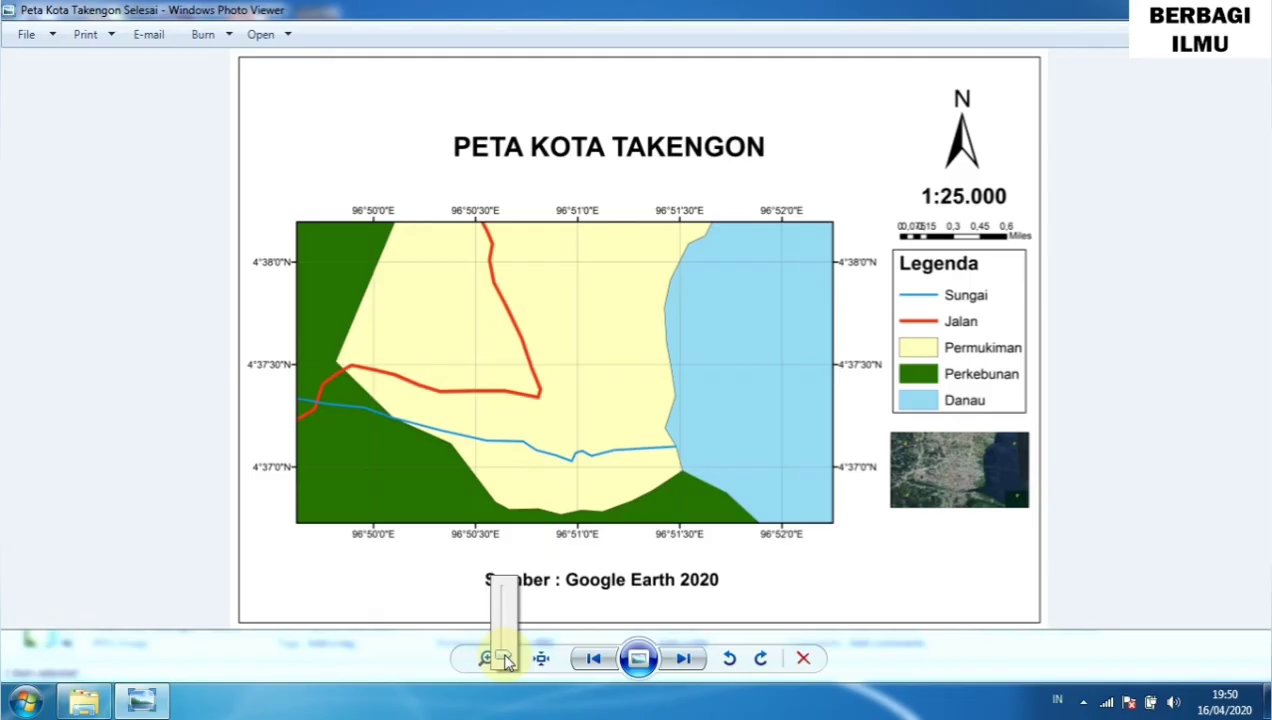
left_click_drag(502, 632, 506, 622)
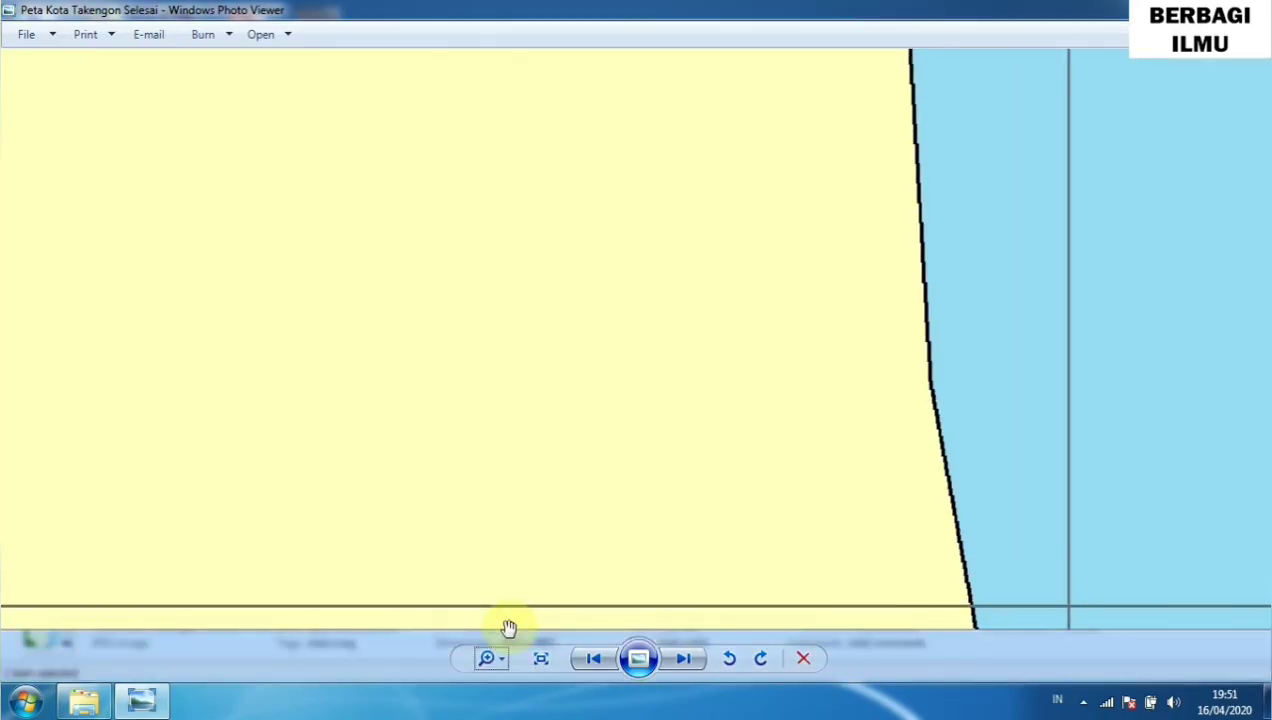
left_click_drag(787, 485, 443, 304)
left_click_drag(797, 495, 665, 33)
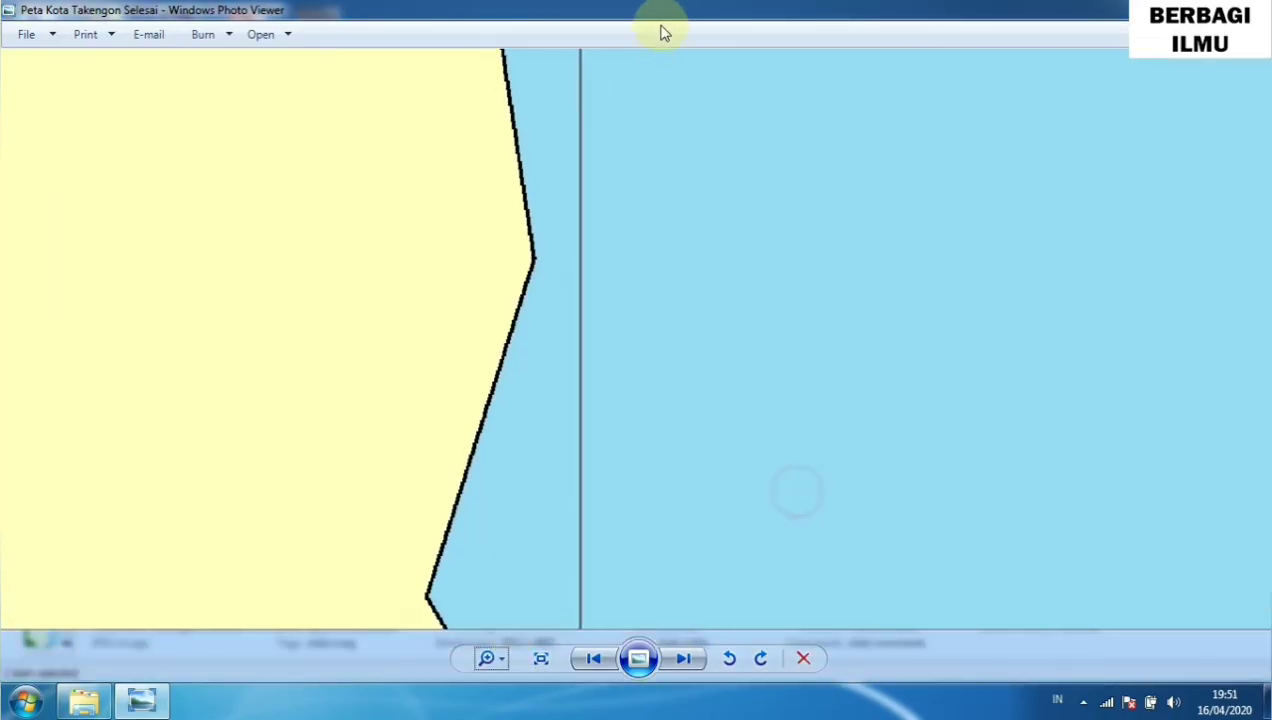
left_click_drag(540, 372, 537, 358)
Examine the river, coordinate labels and legend of the exported map at moderate magnification, view the whole page, and close the image.
left_click(505, 662)
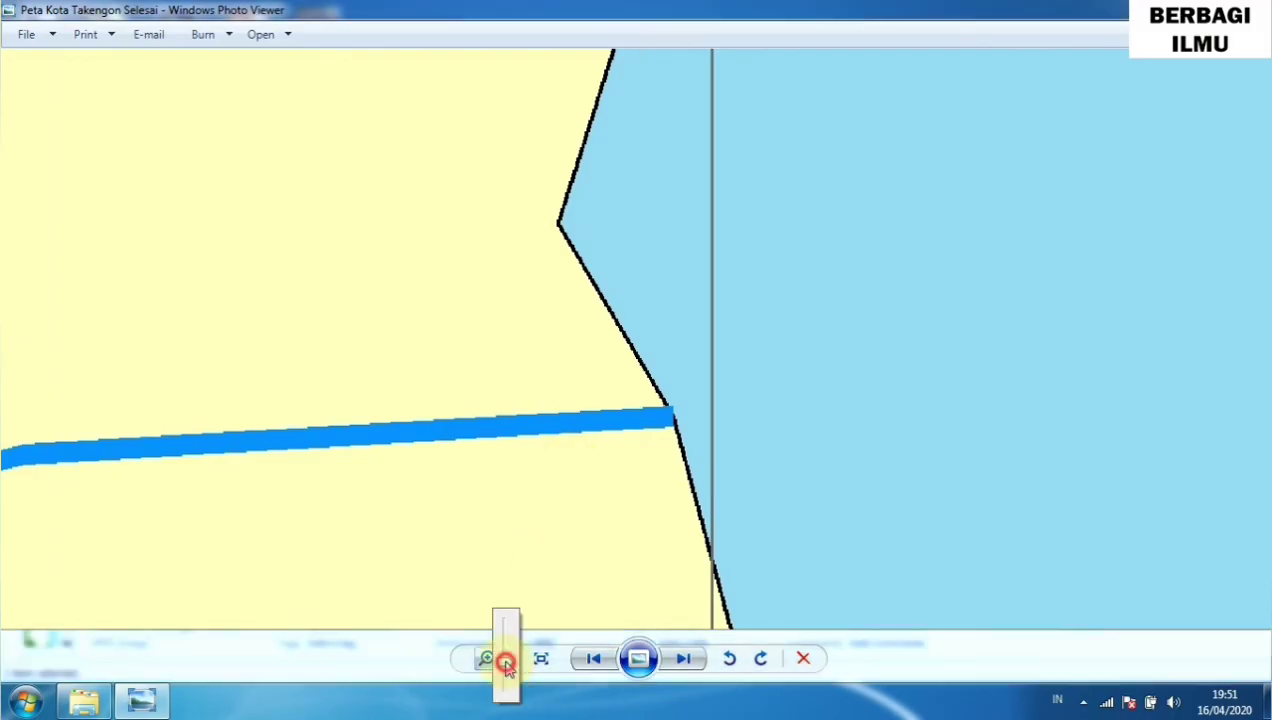
left_click_drag(505, 665, 507, 679)
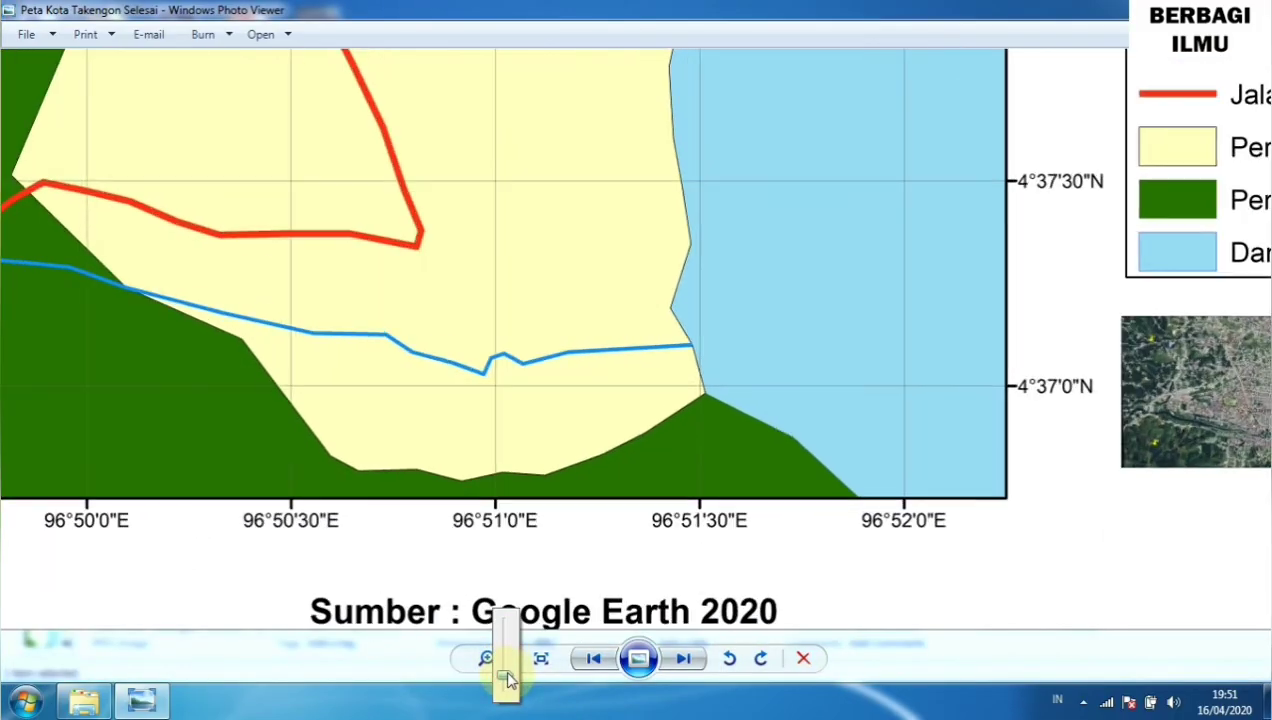
left_click_drag(730, 355, 562, 540)
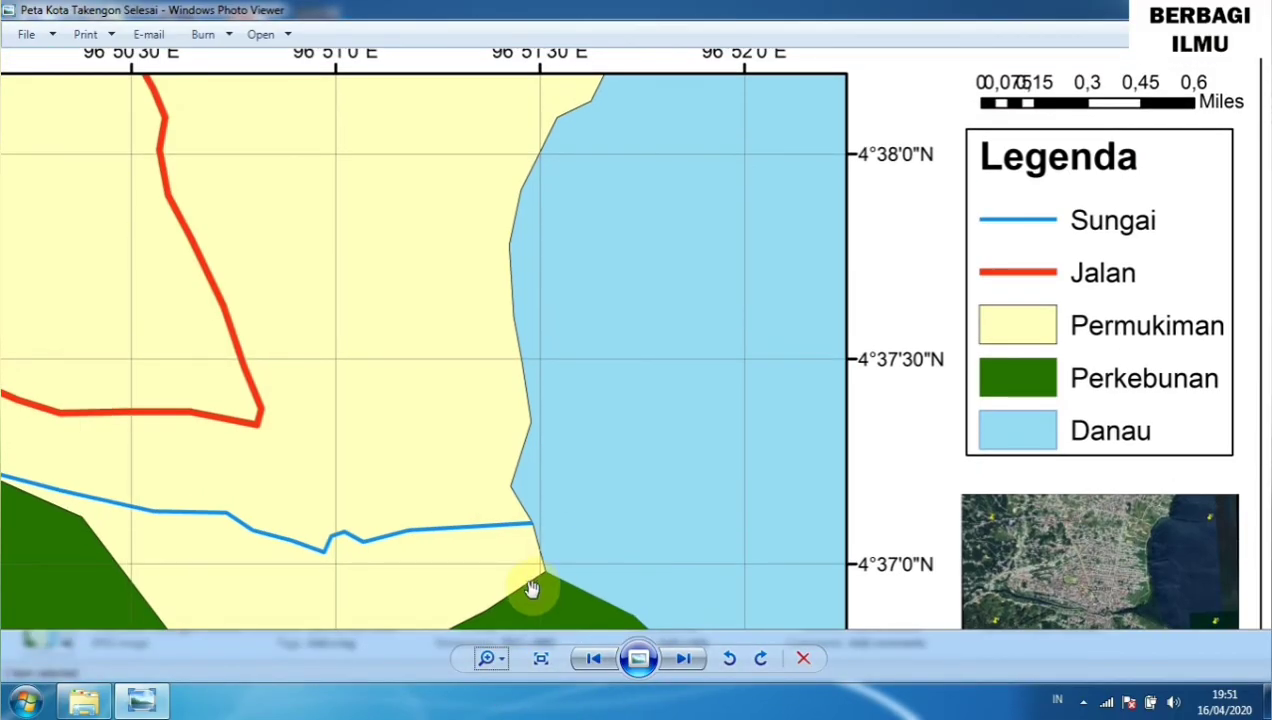
left_click(497, 660)
left_click_drag(497, 660, 497, 670)
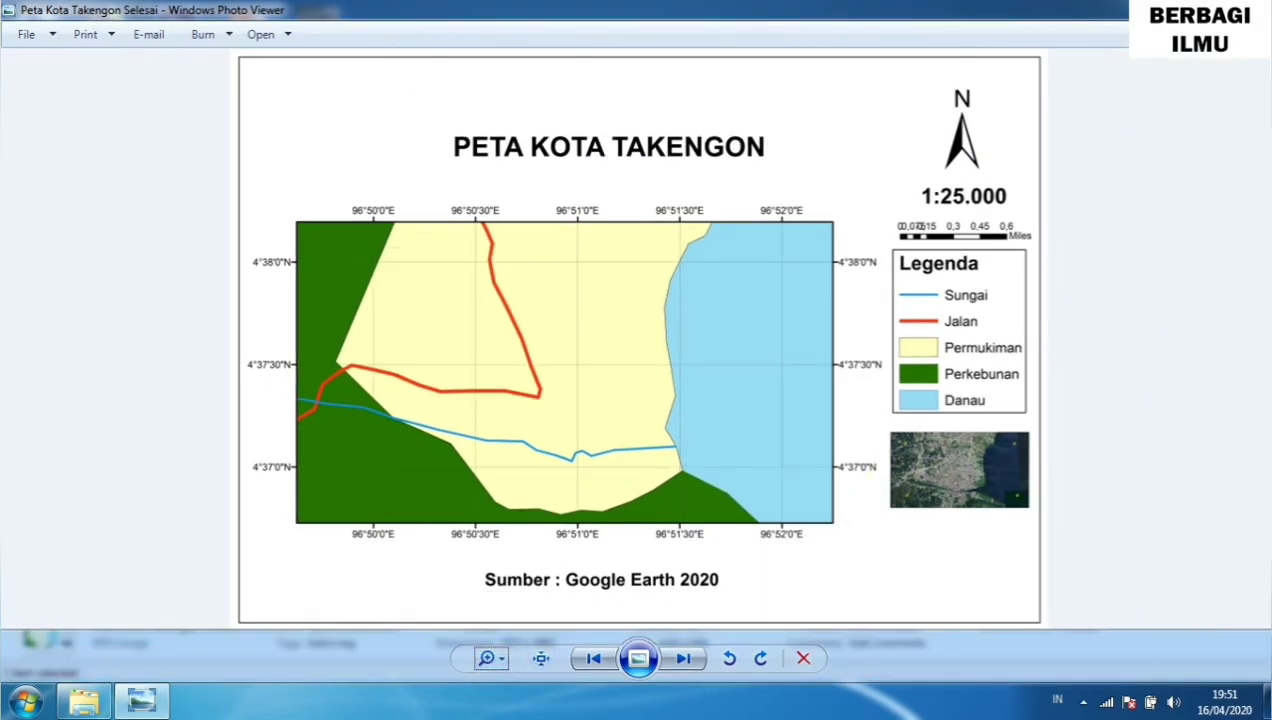
key("alt+F4")
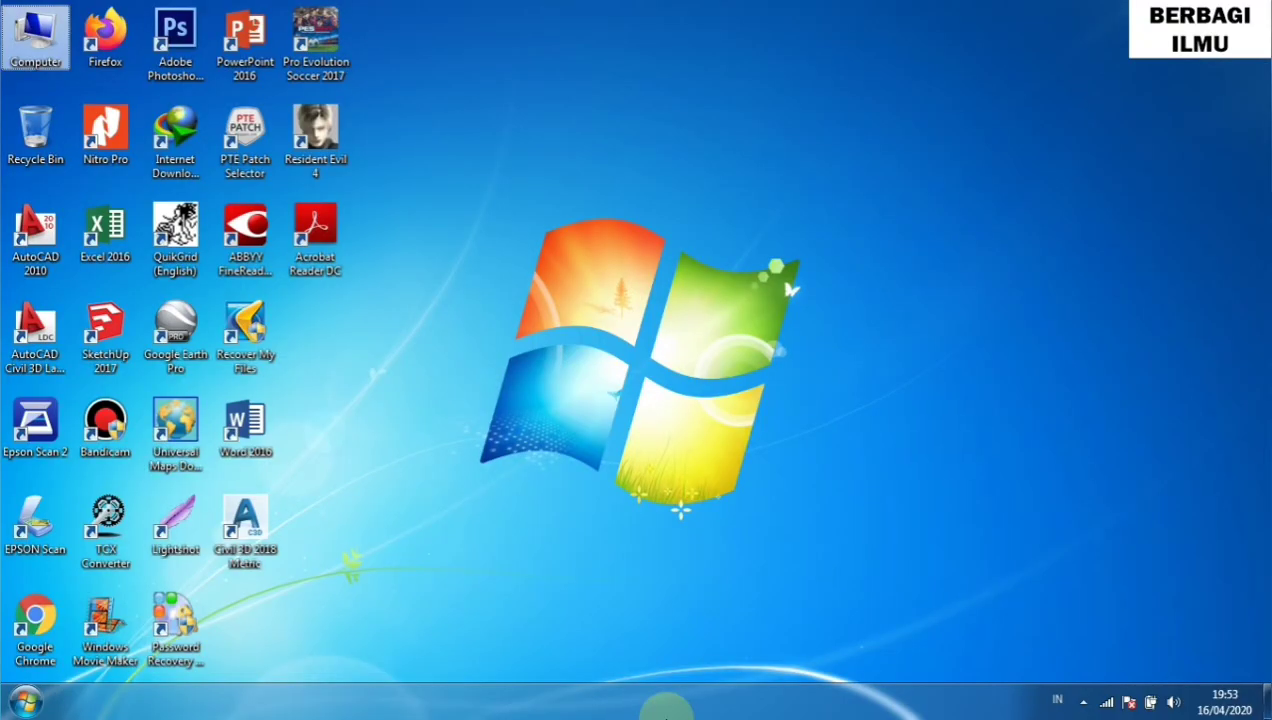